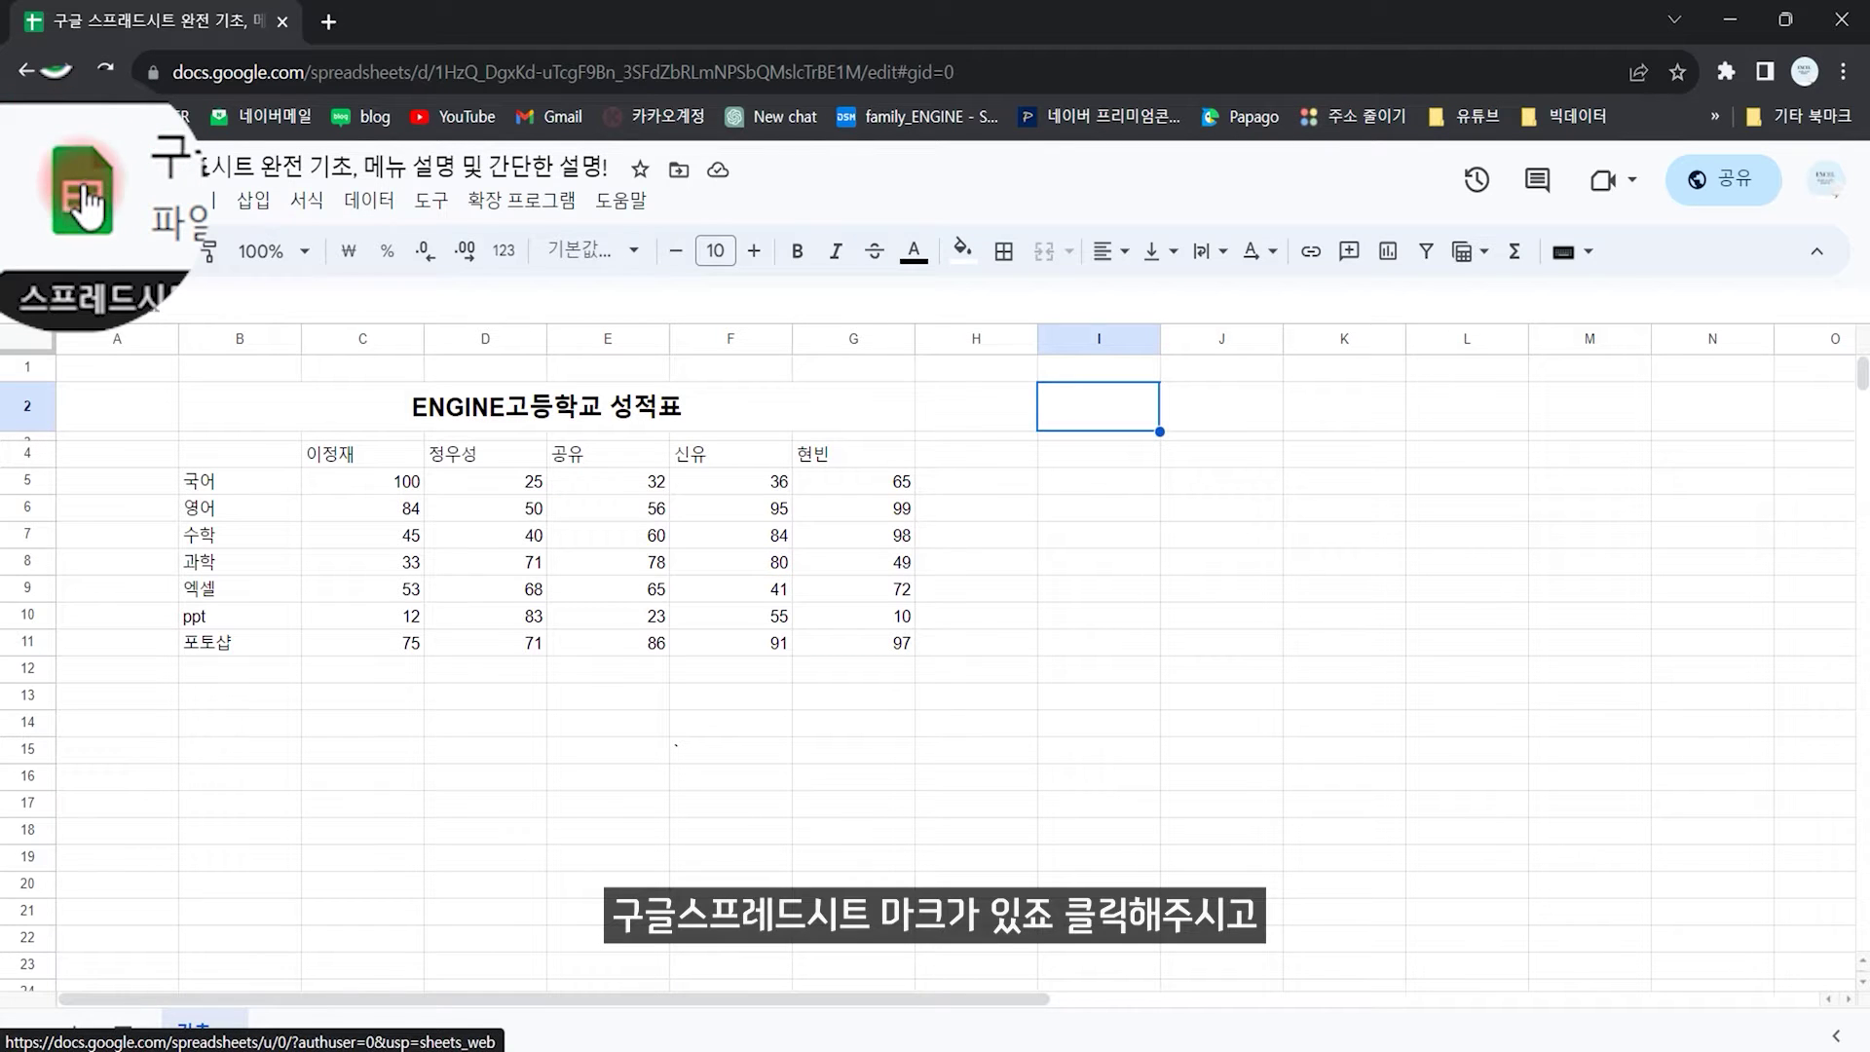
Step: Go to the Sheets home page and open Google Drive from the app navigation menu
left_click(86, 195)
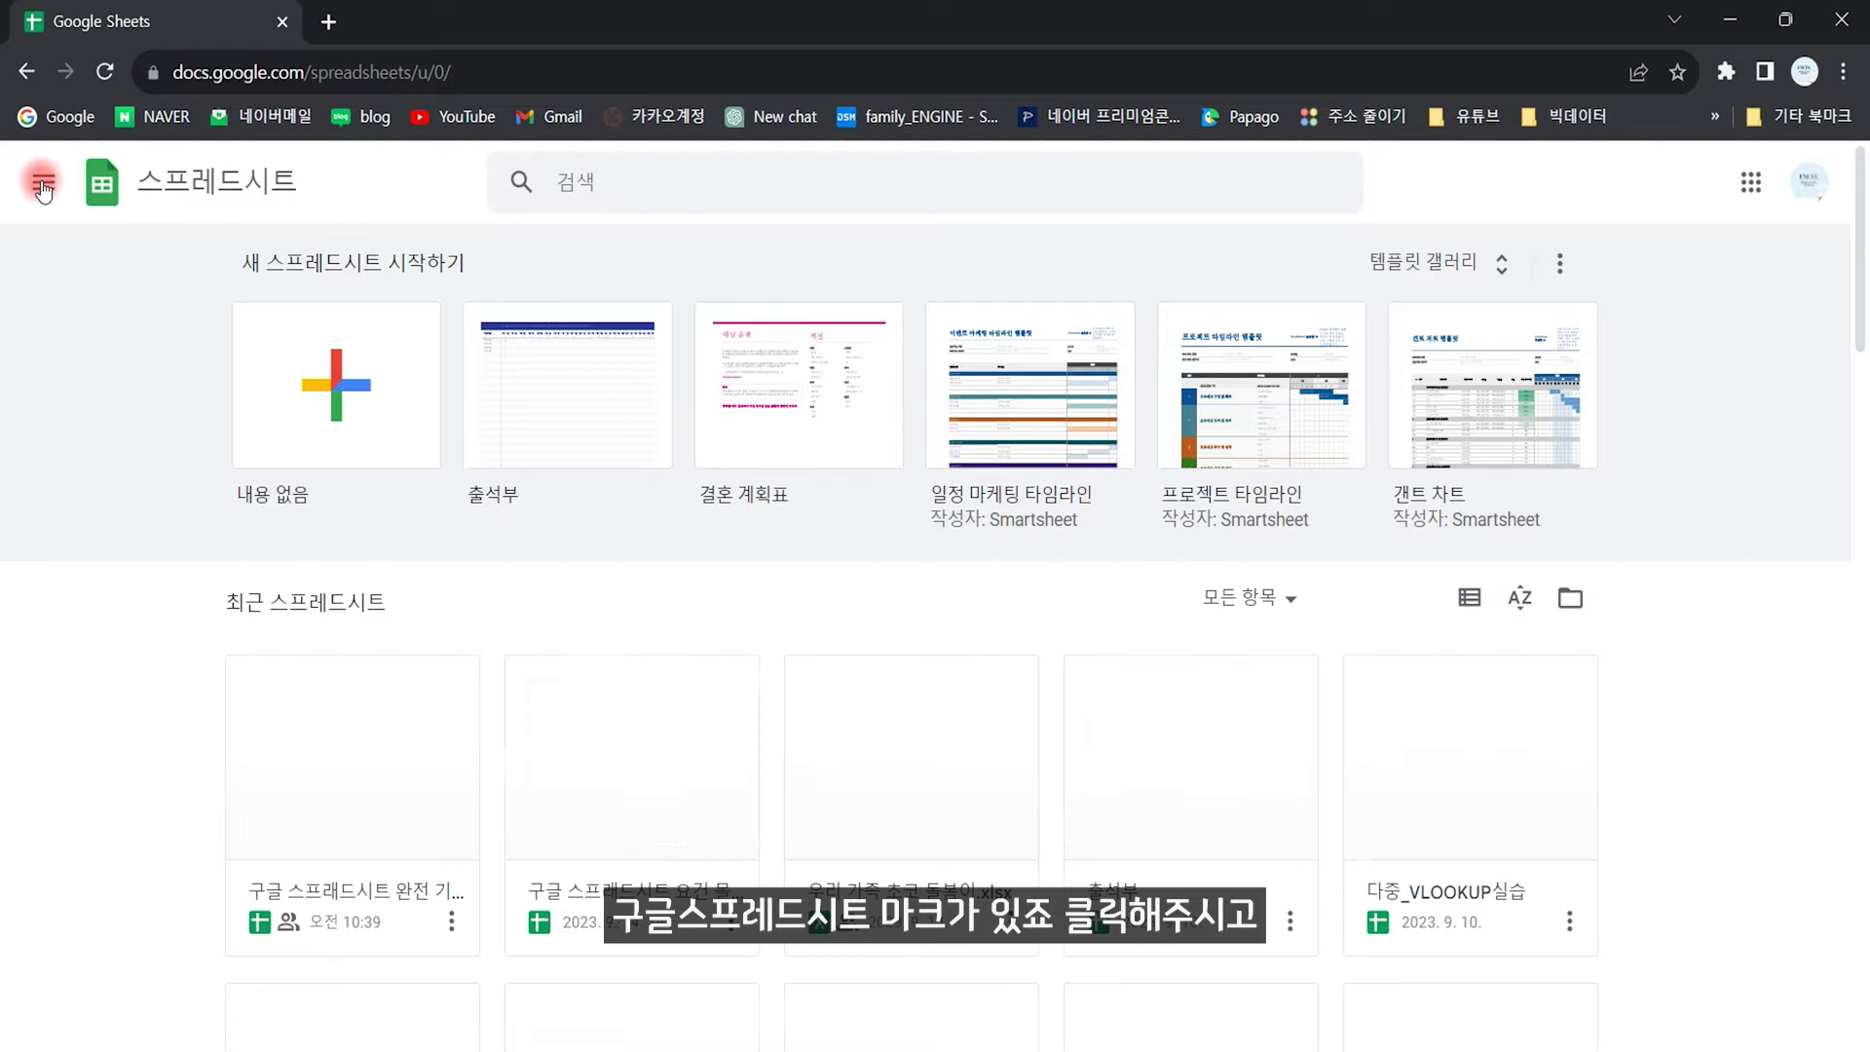
left_click(42, 187)
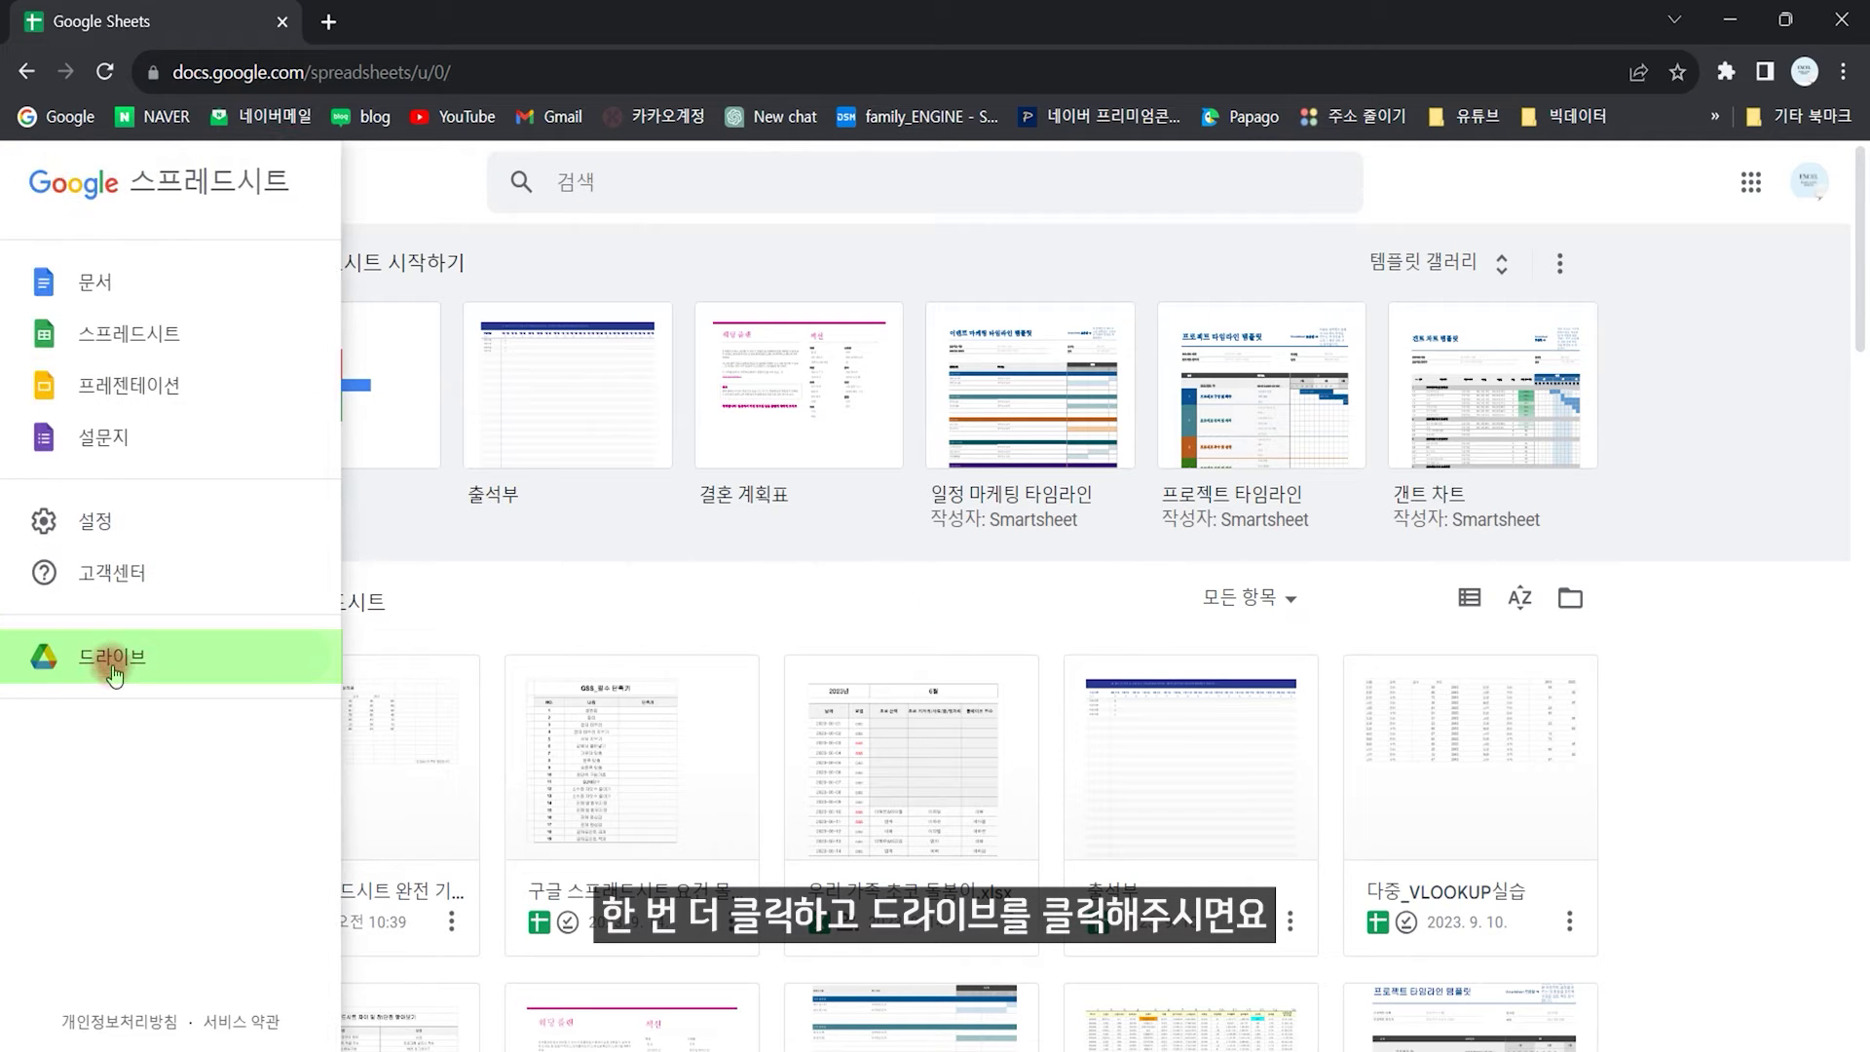
left_click(113, 664)
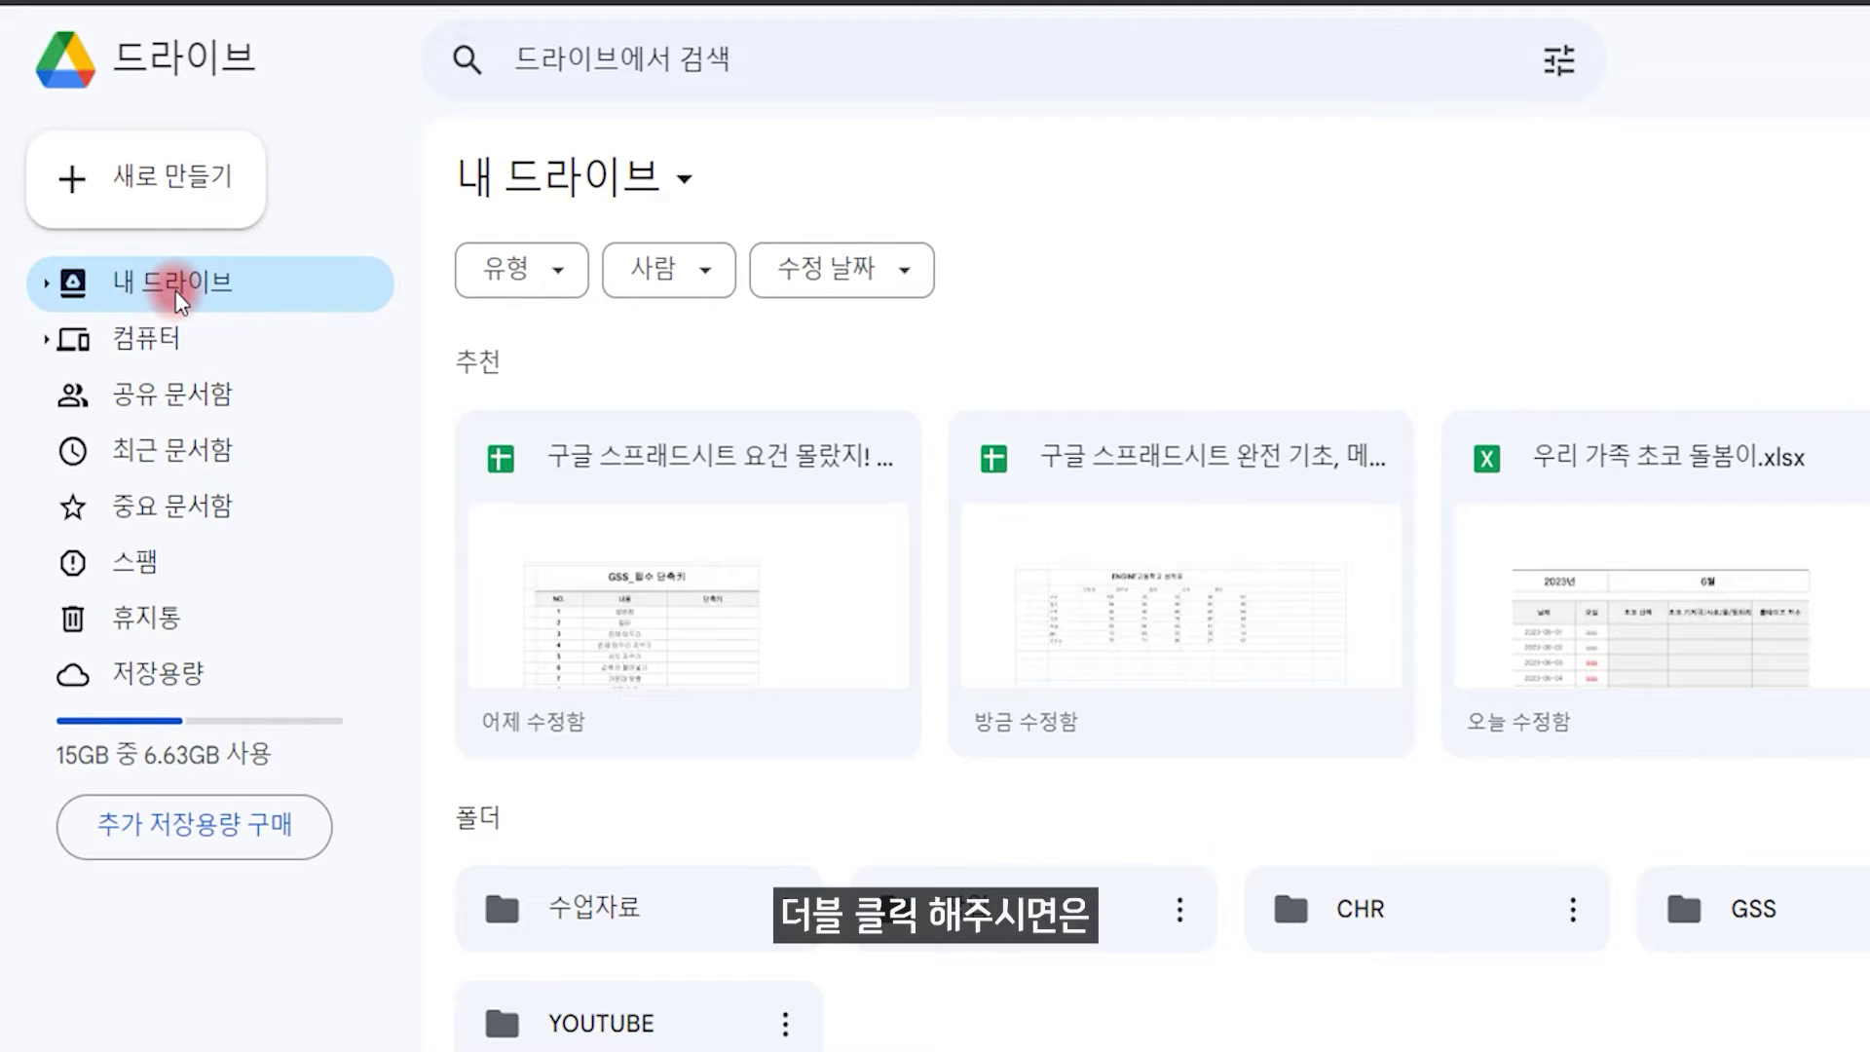
Step: Expand My Drive, open the GSS folder, then return to the grade spreadsheet tab
double_click(179, 300)
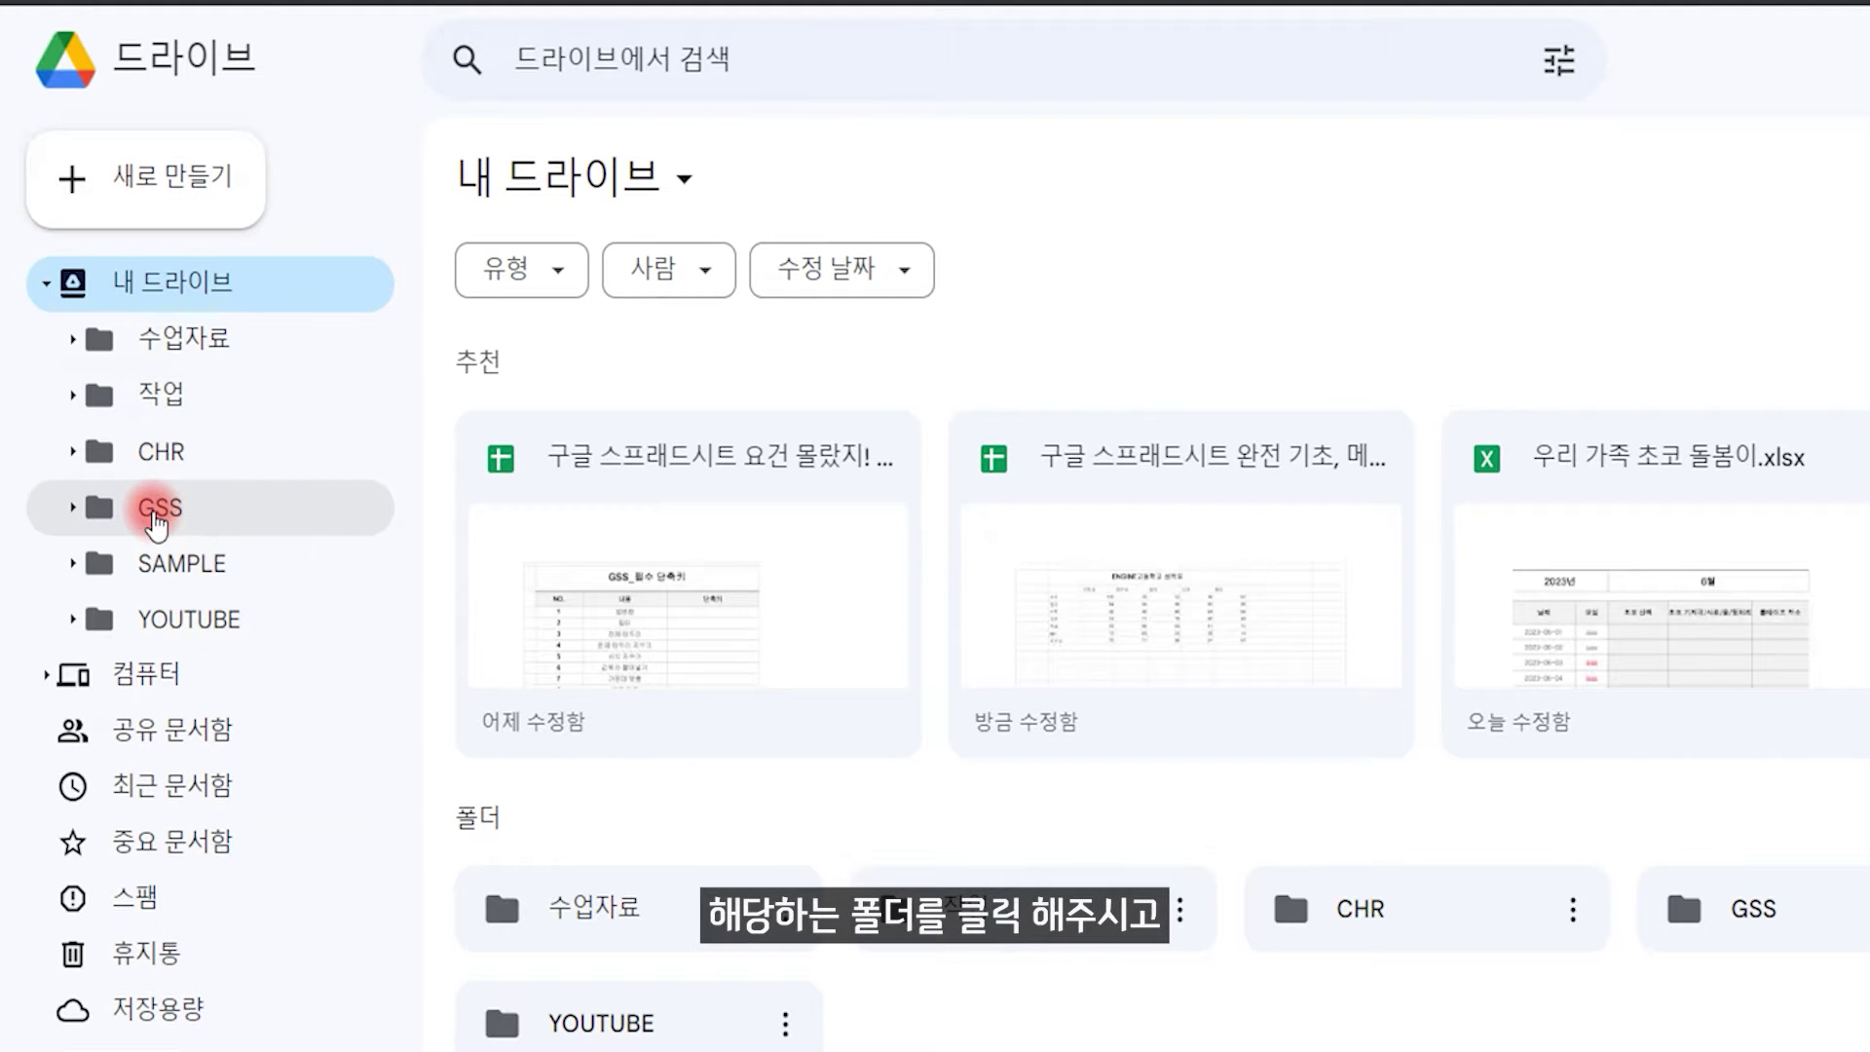
left_click(158, 510)
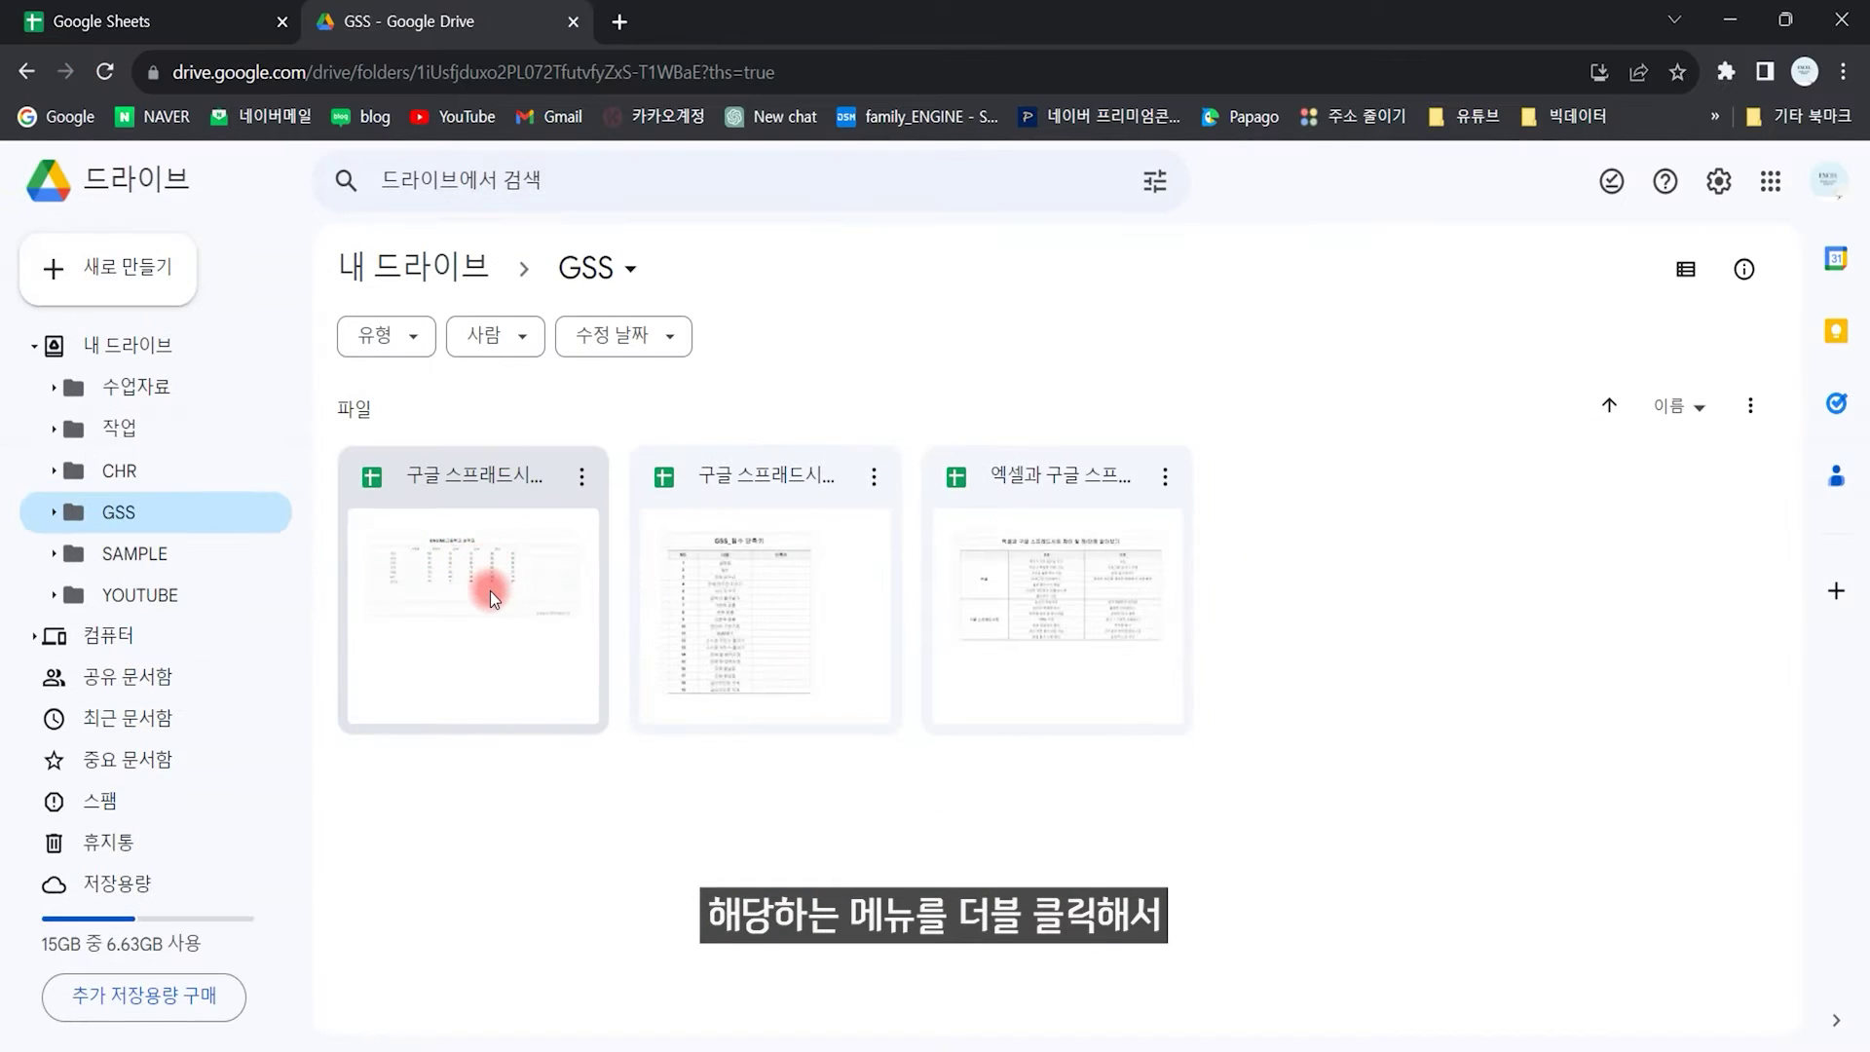
left_click(123, 23)
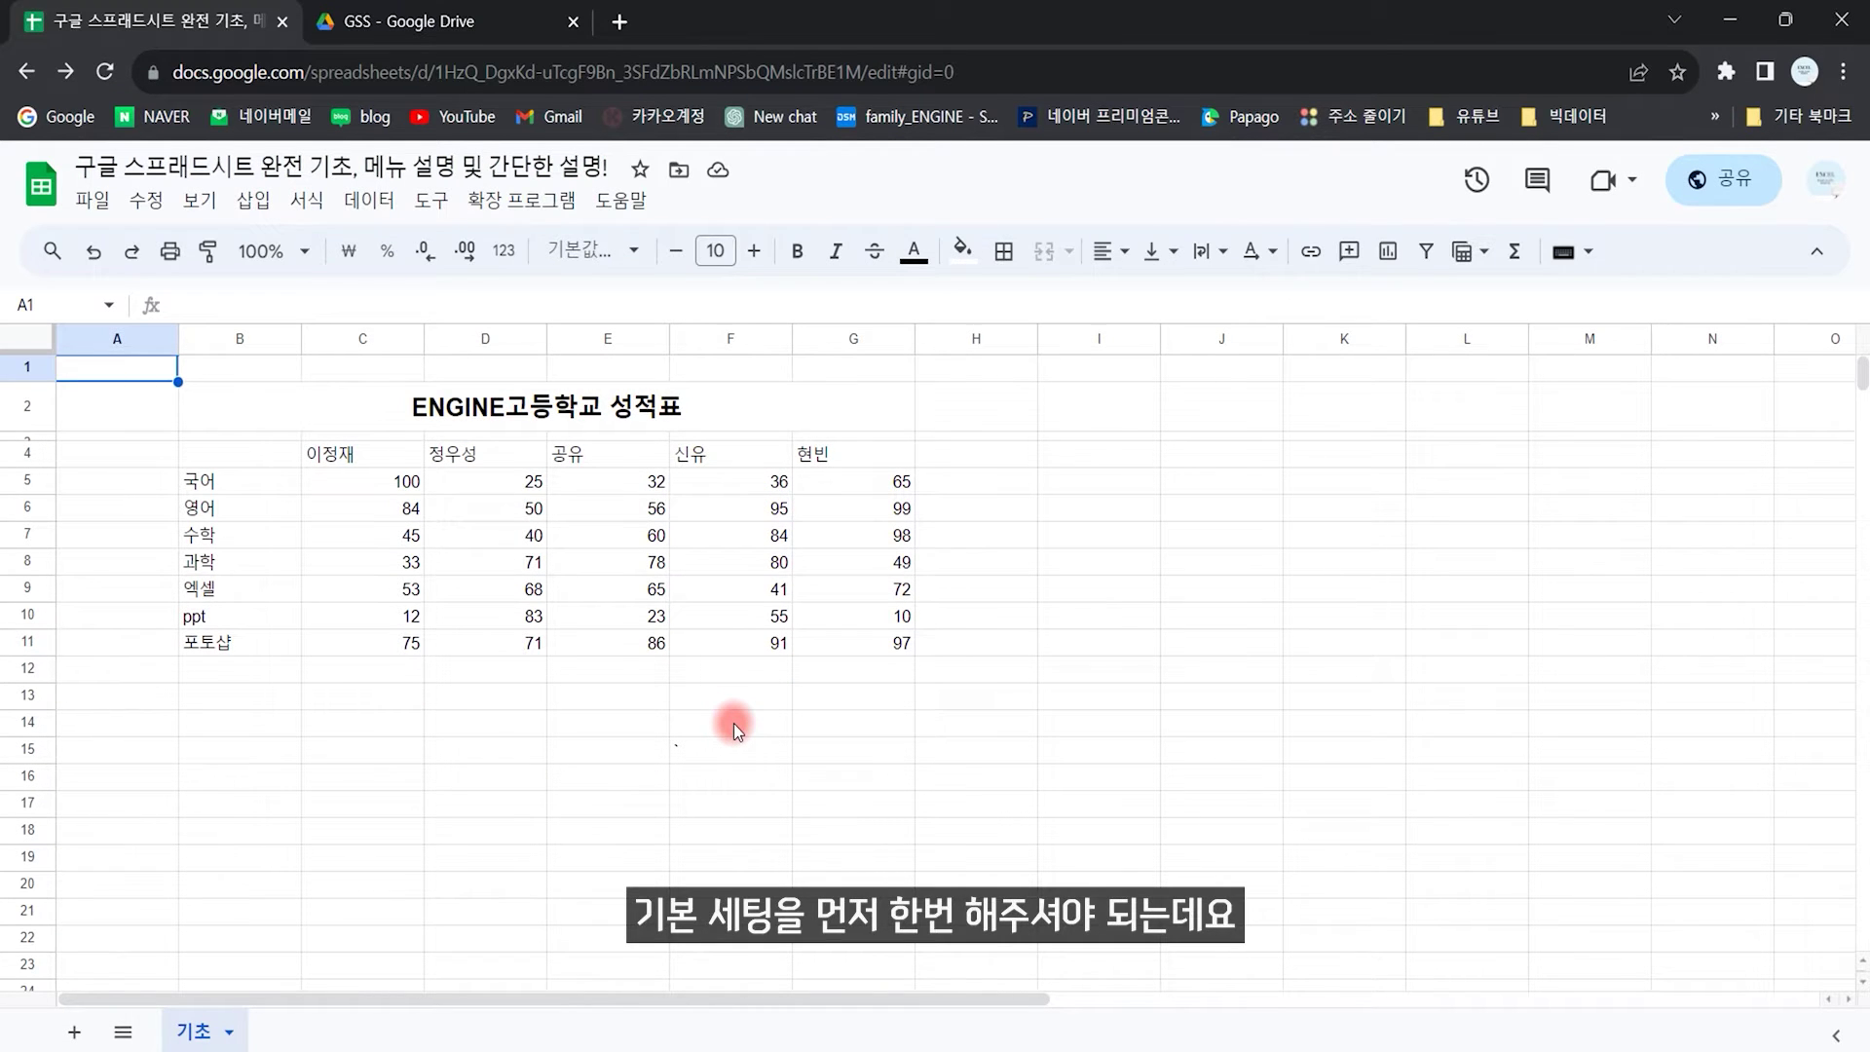
Step: Enter =now() in cell I5 and widen column I to fit the full timestamp
left_click(1111, 479)
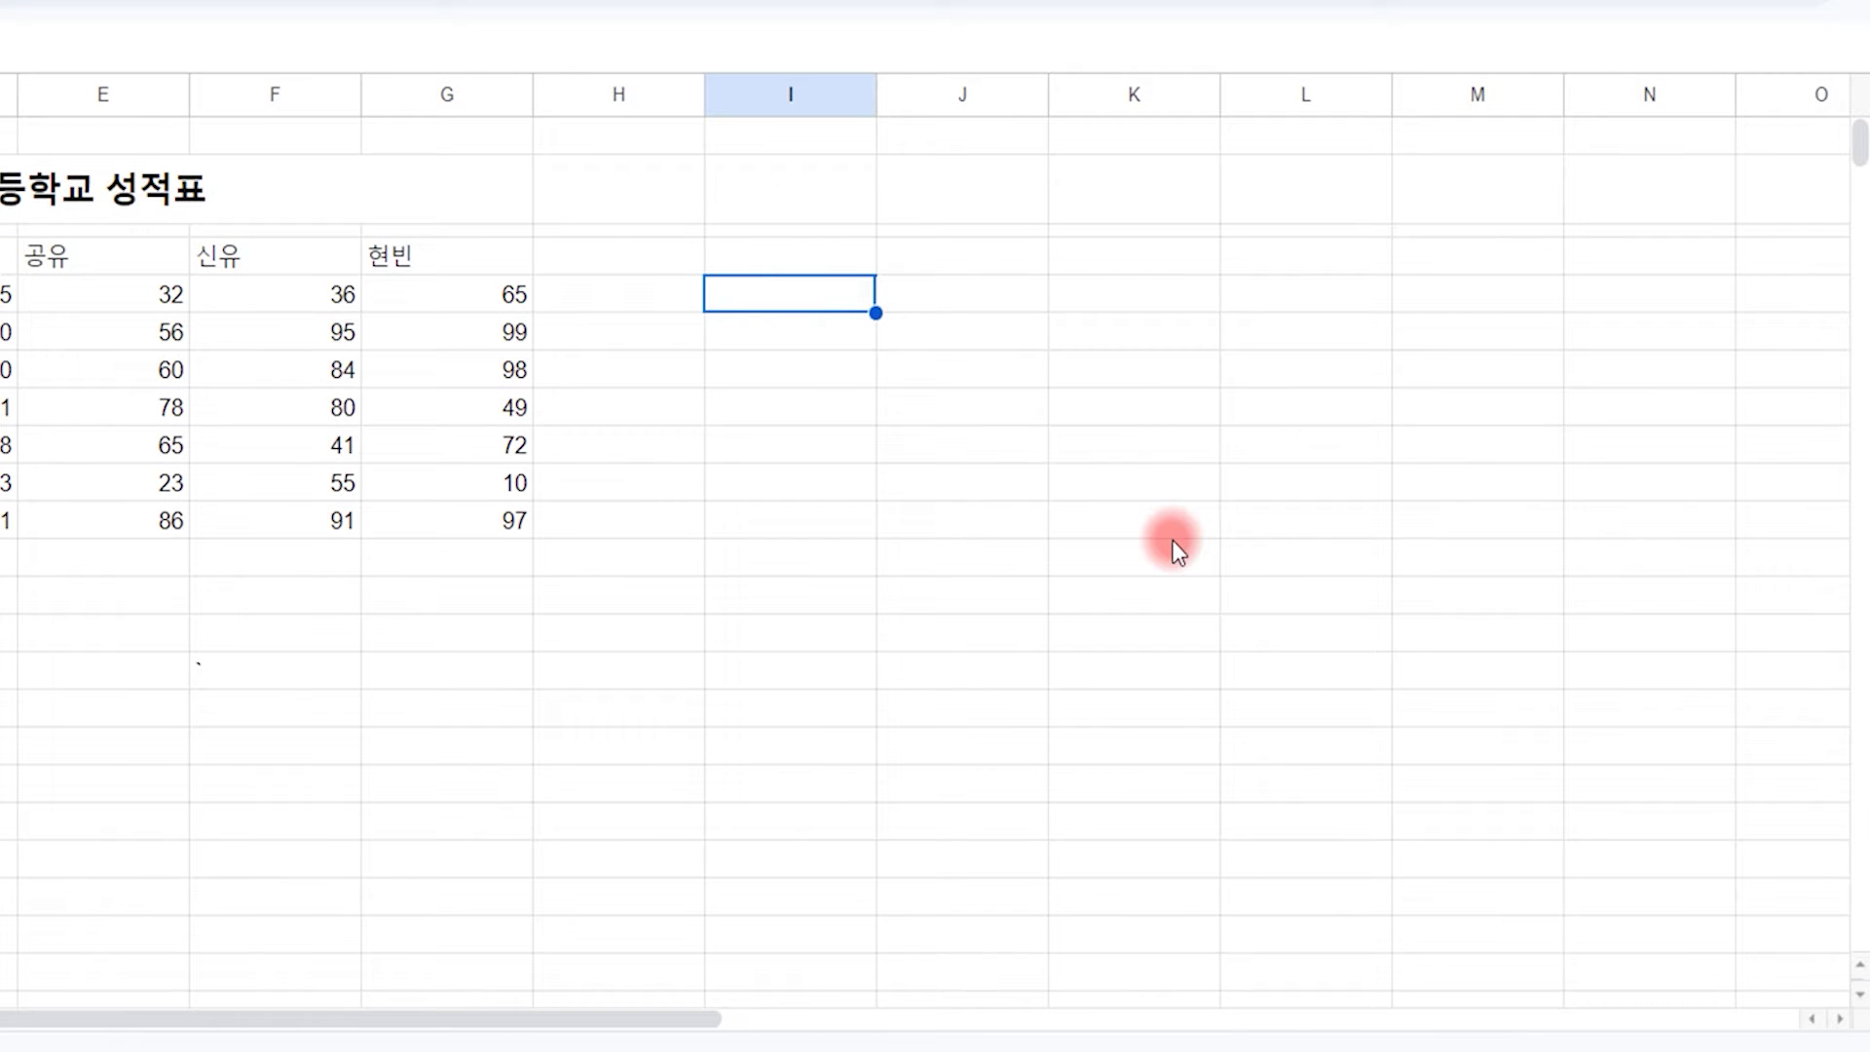
type("=no")
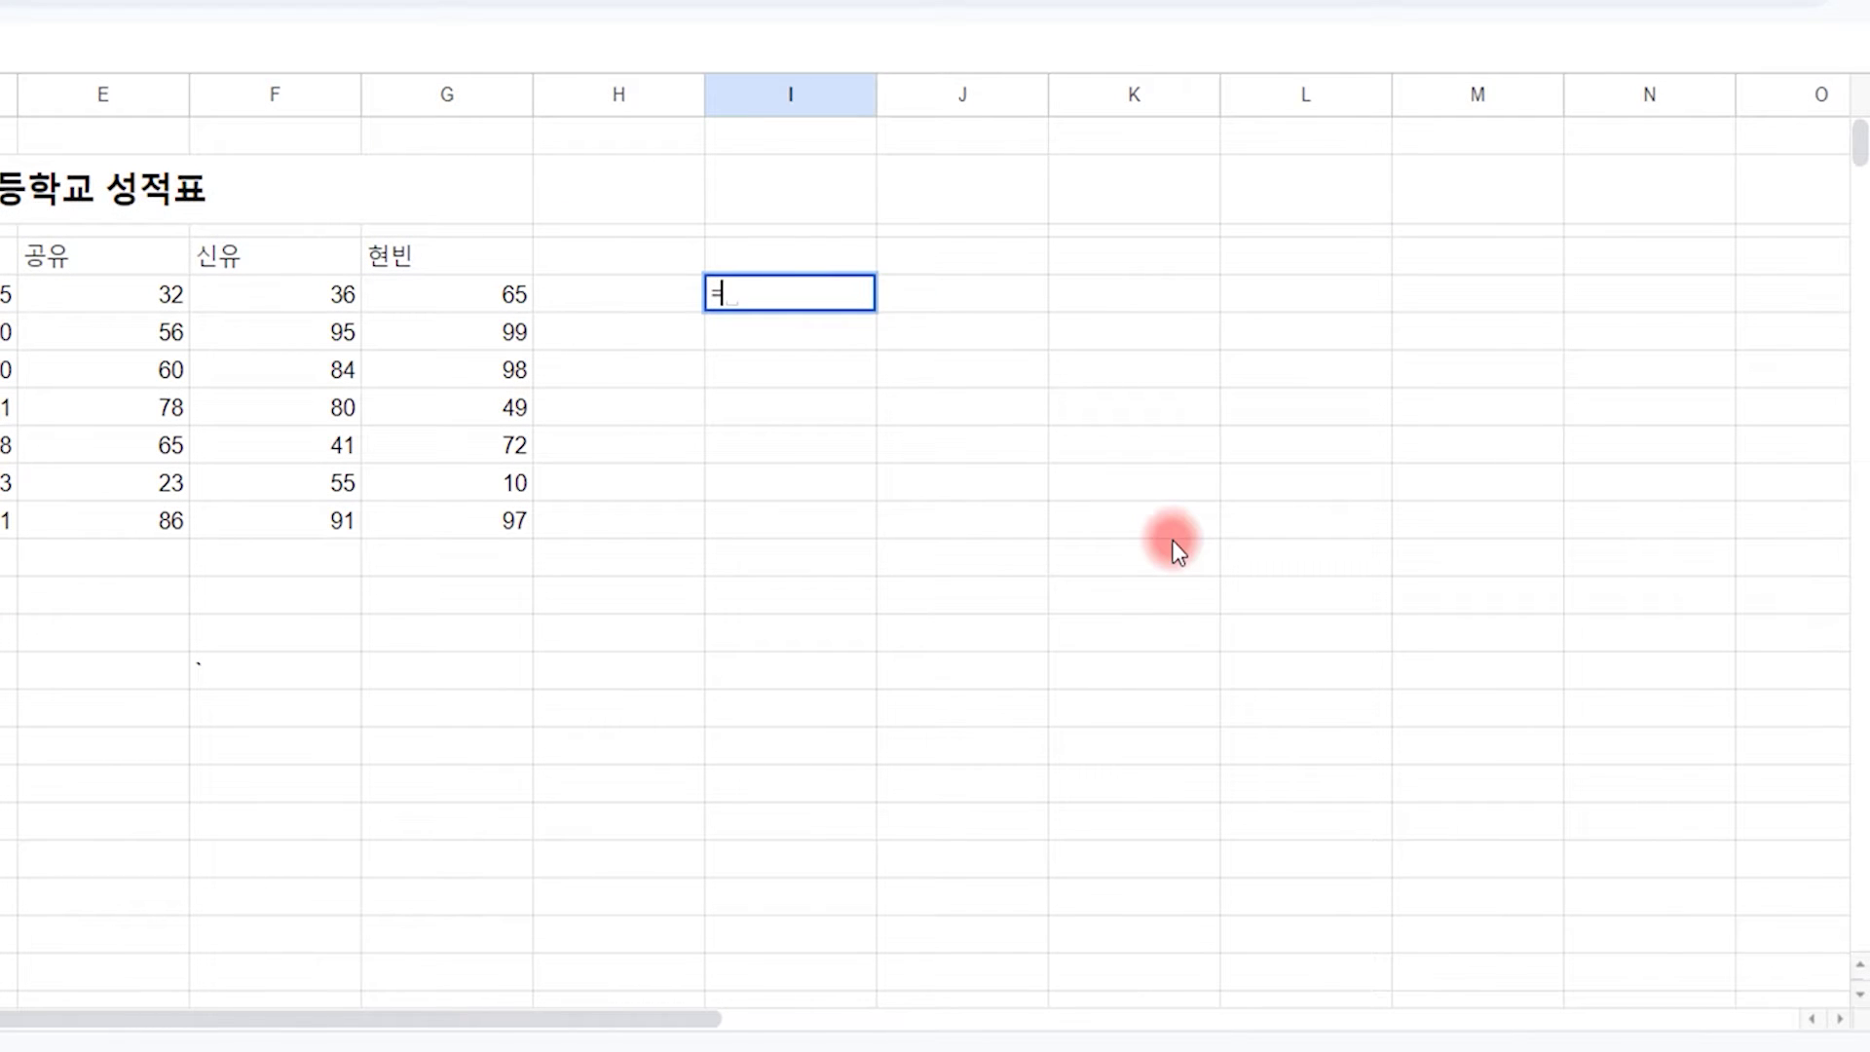
type("w")
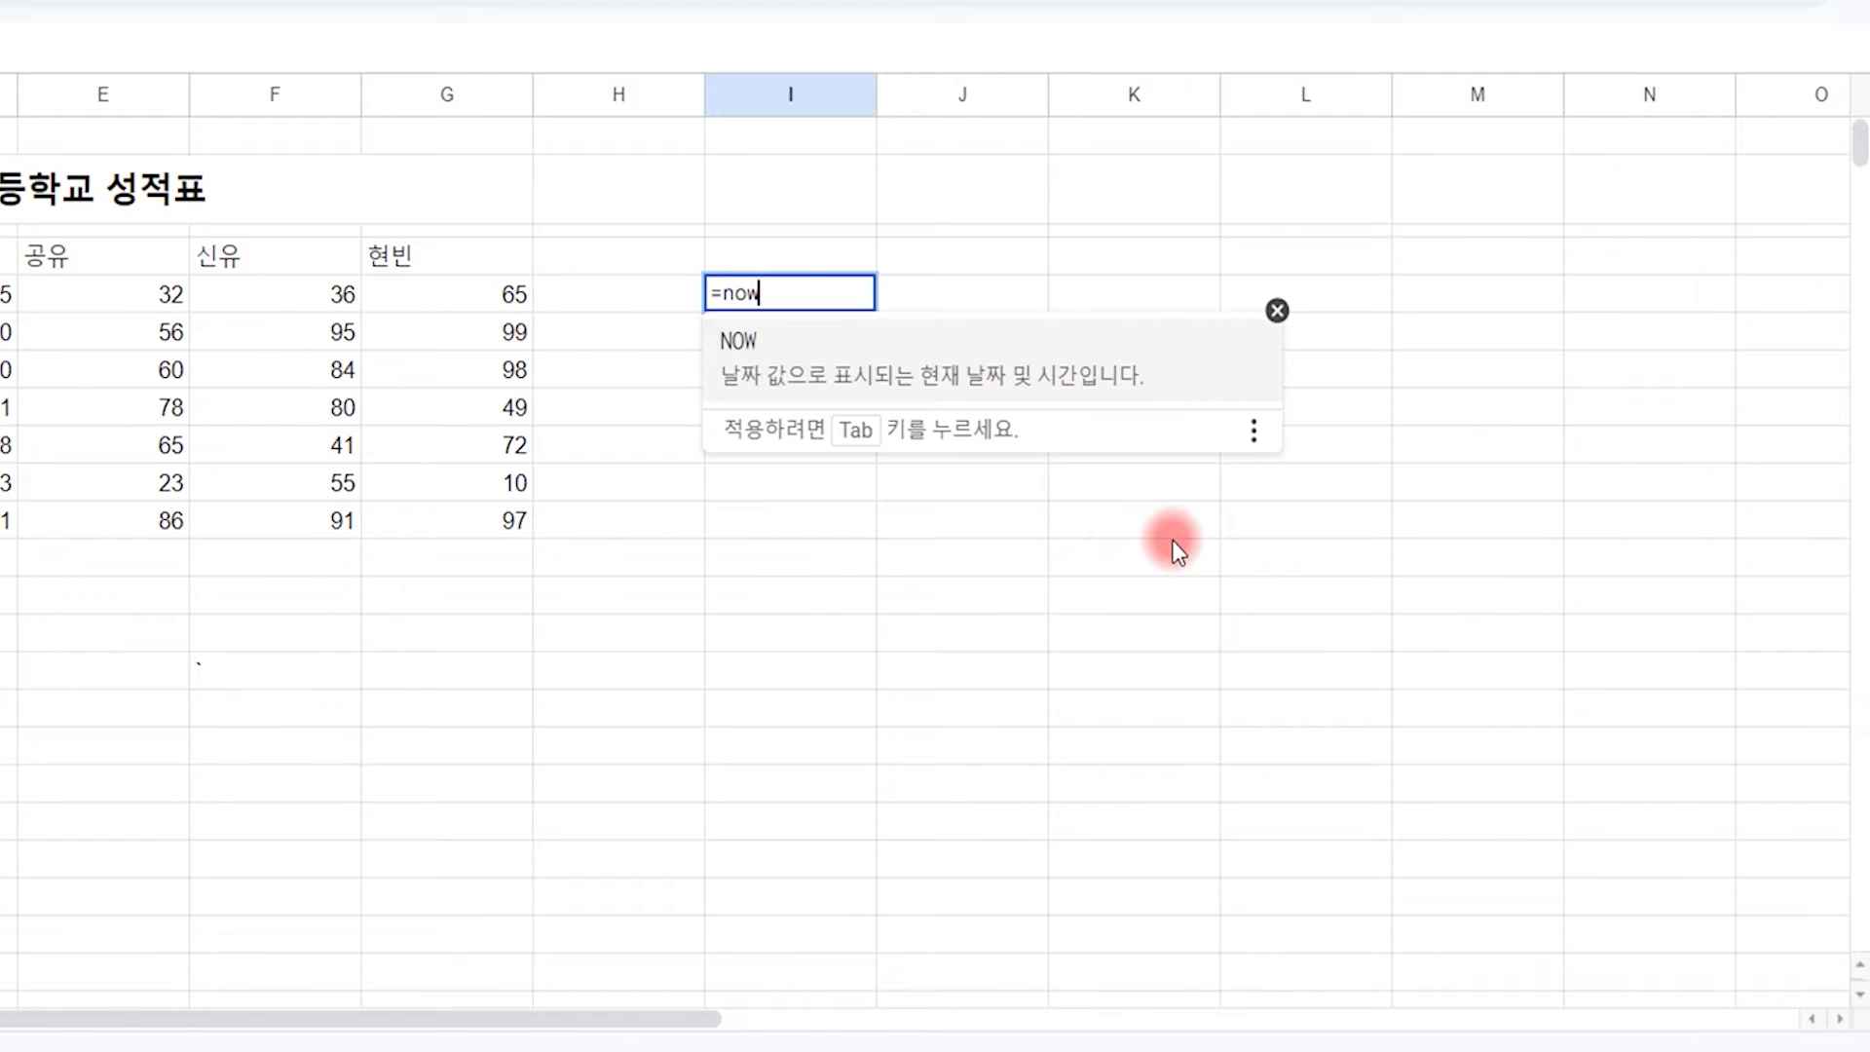
type("()")
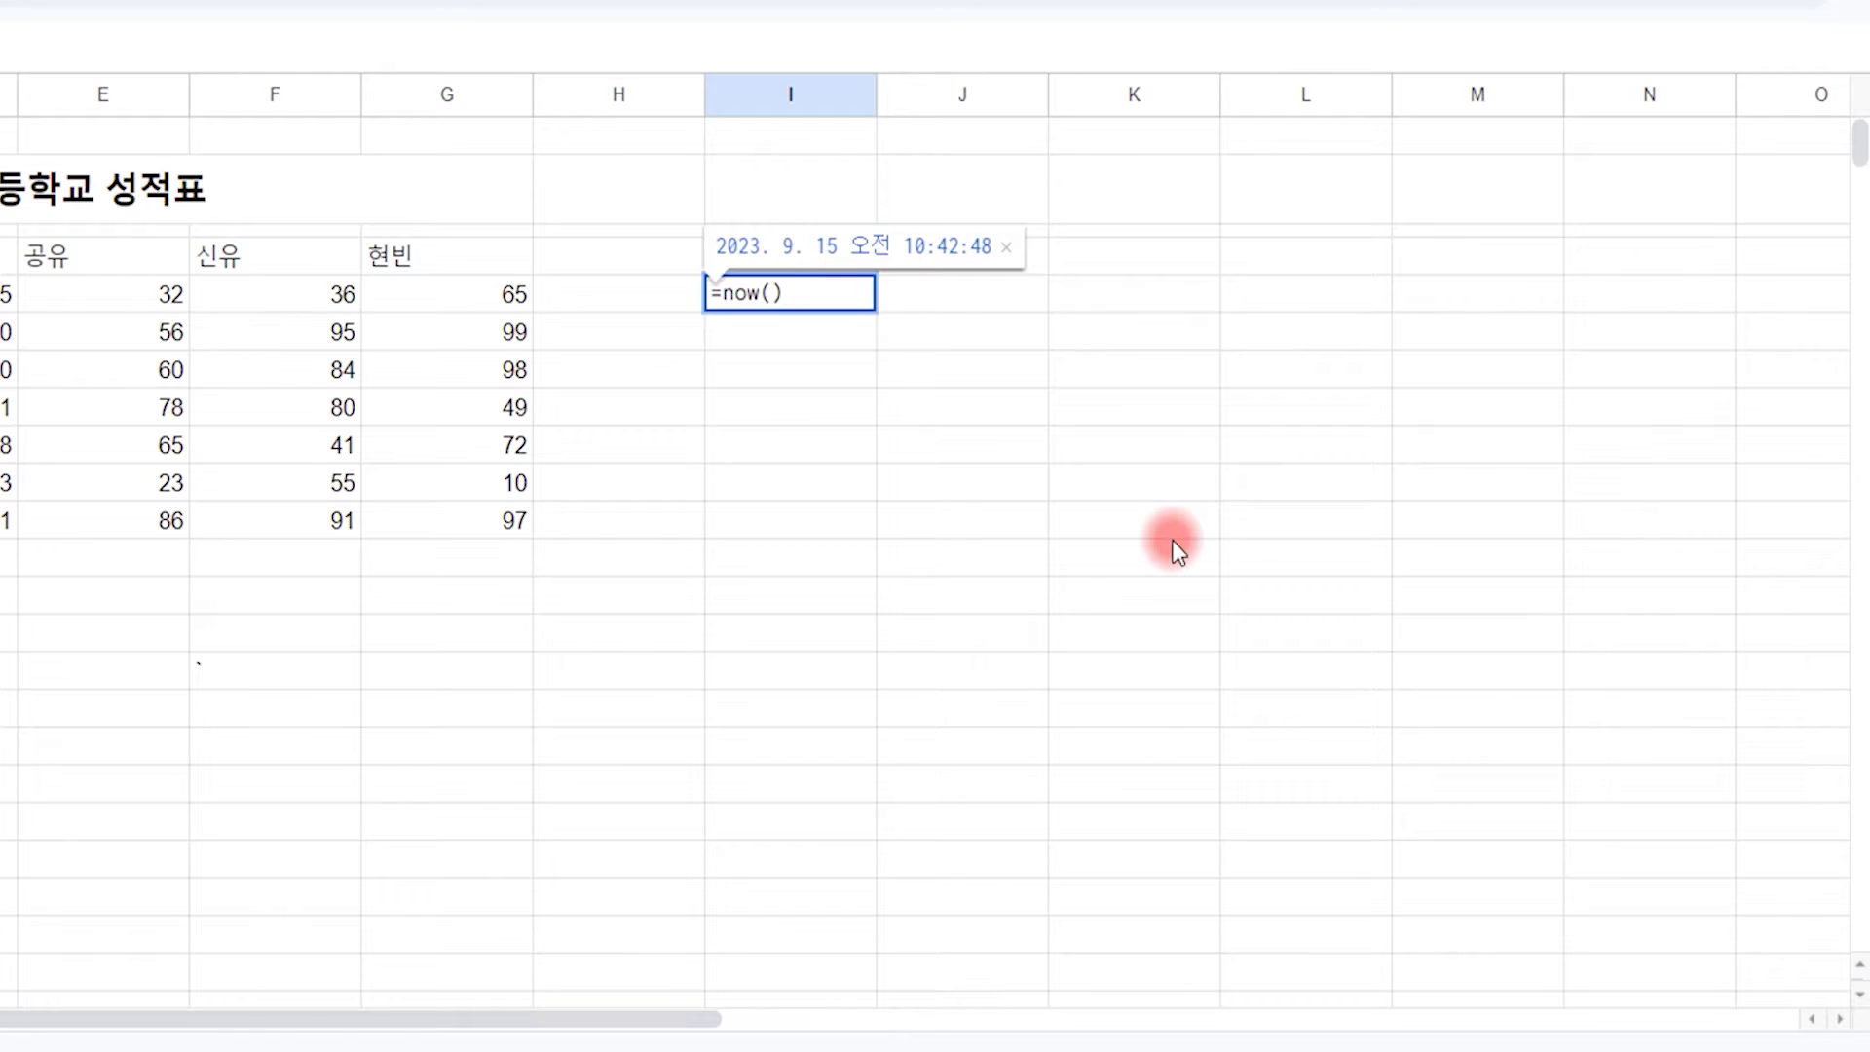
key("Return")
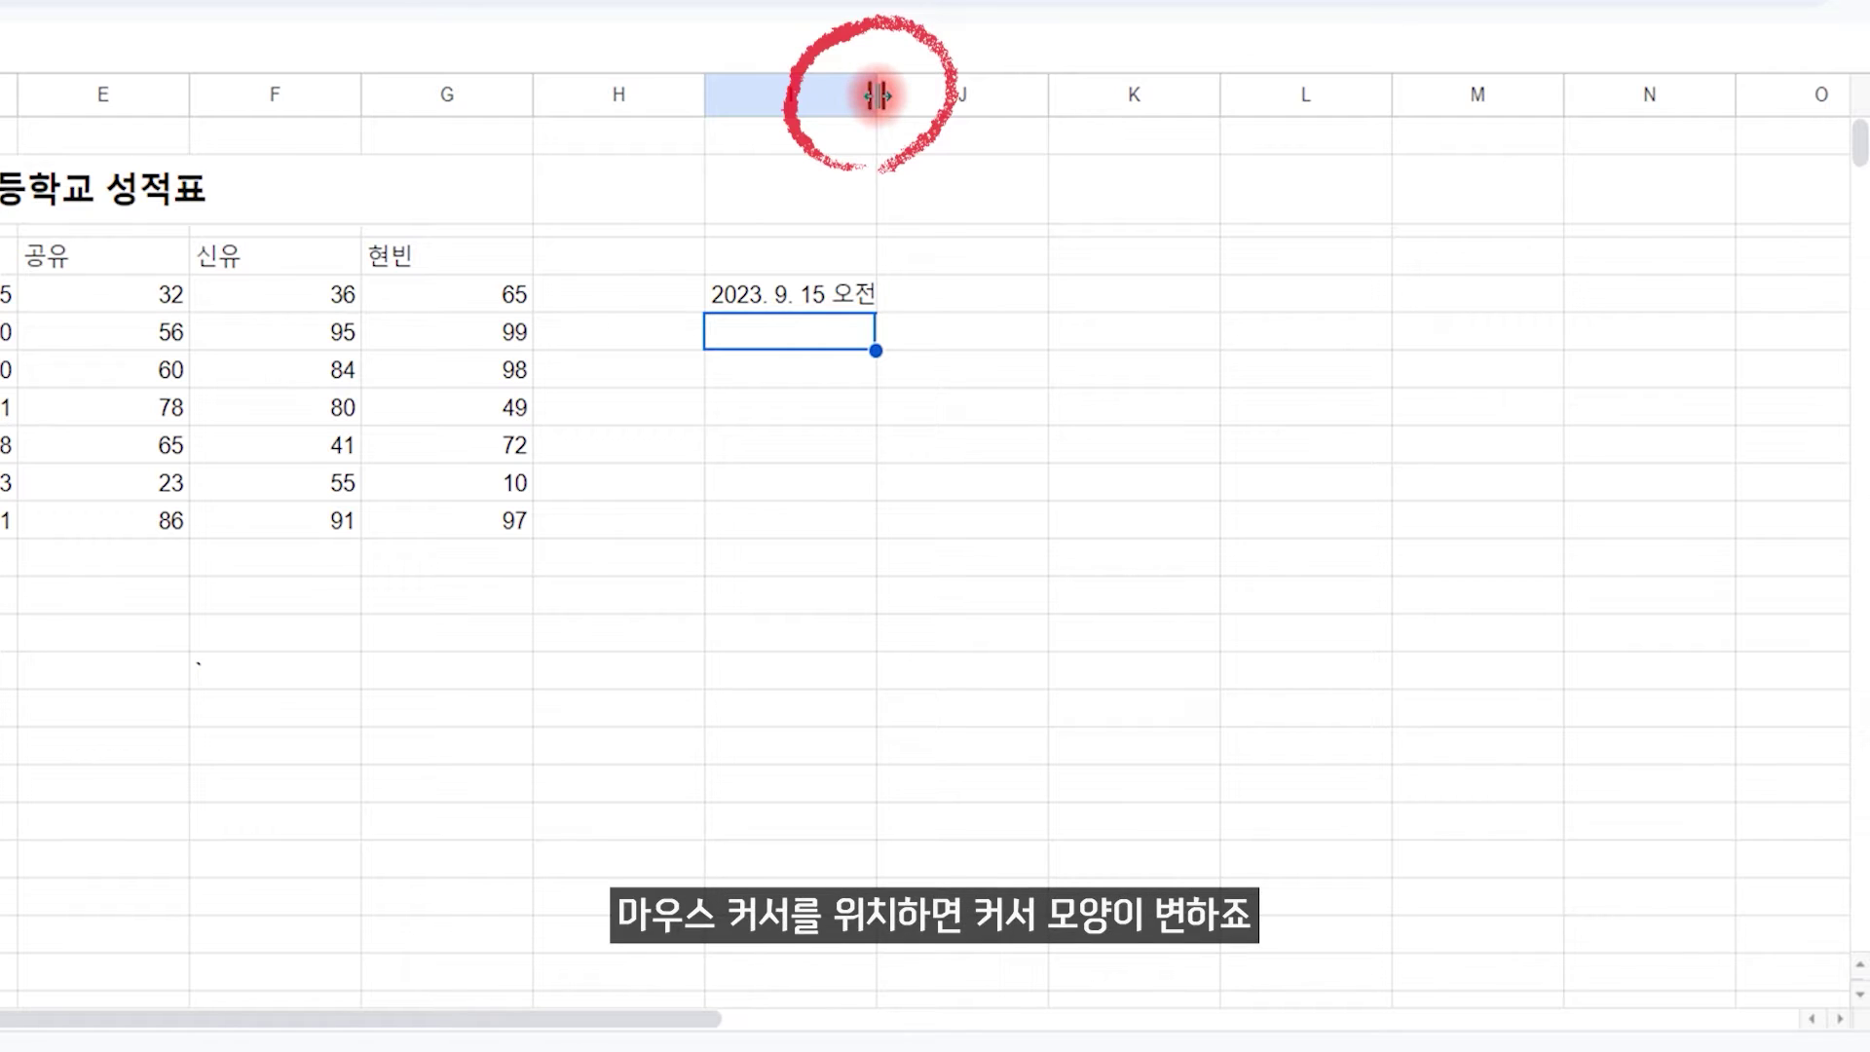
left_click_drag(877, 95, 970, 94)
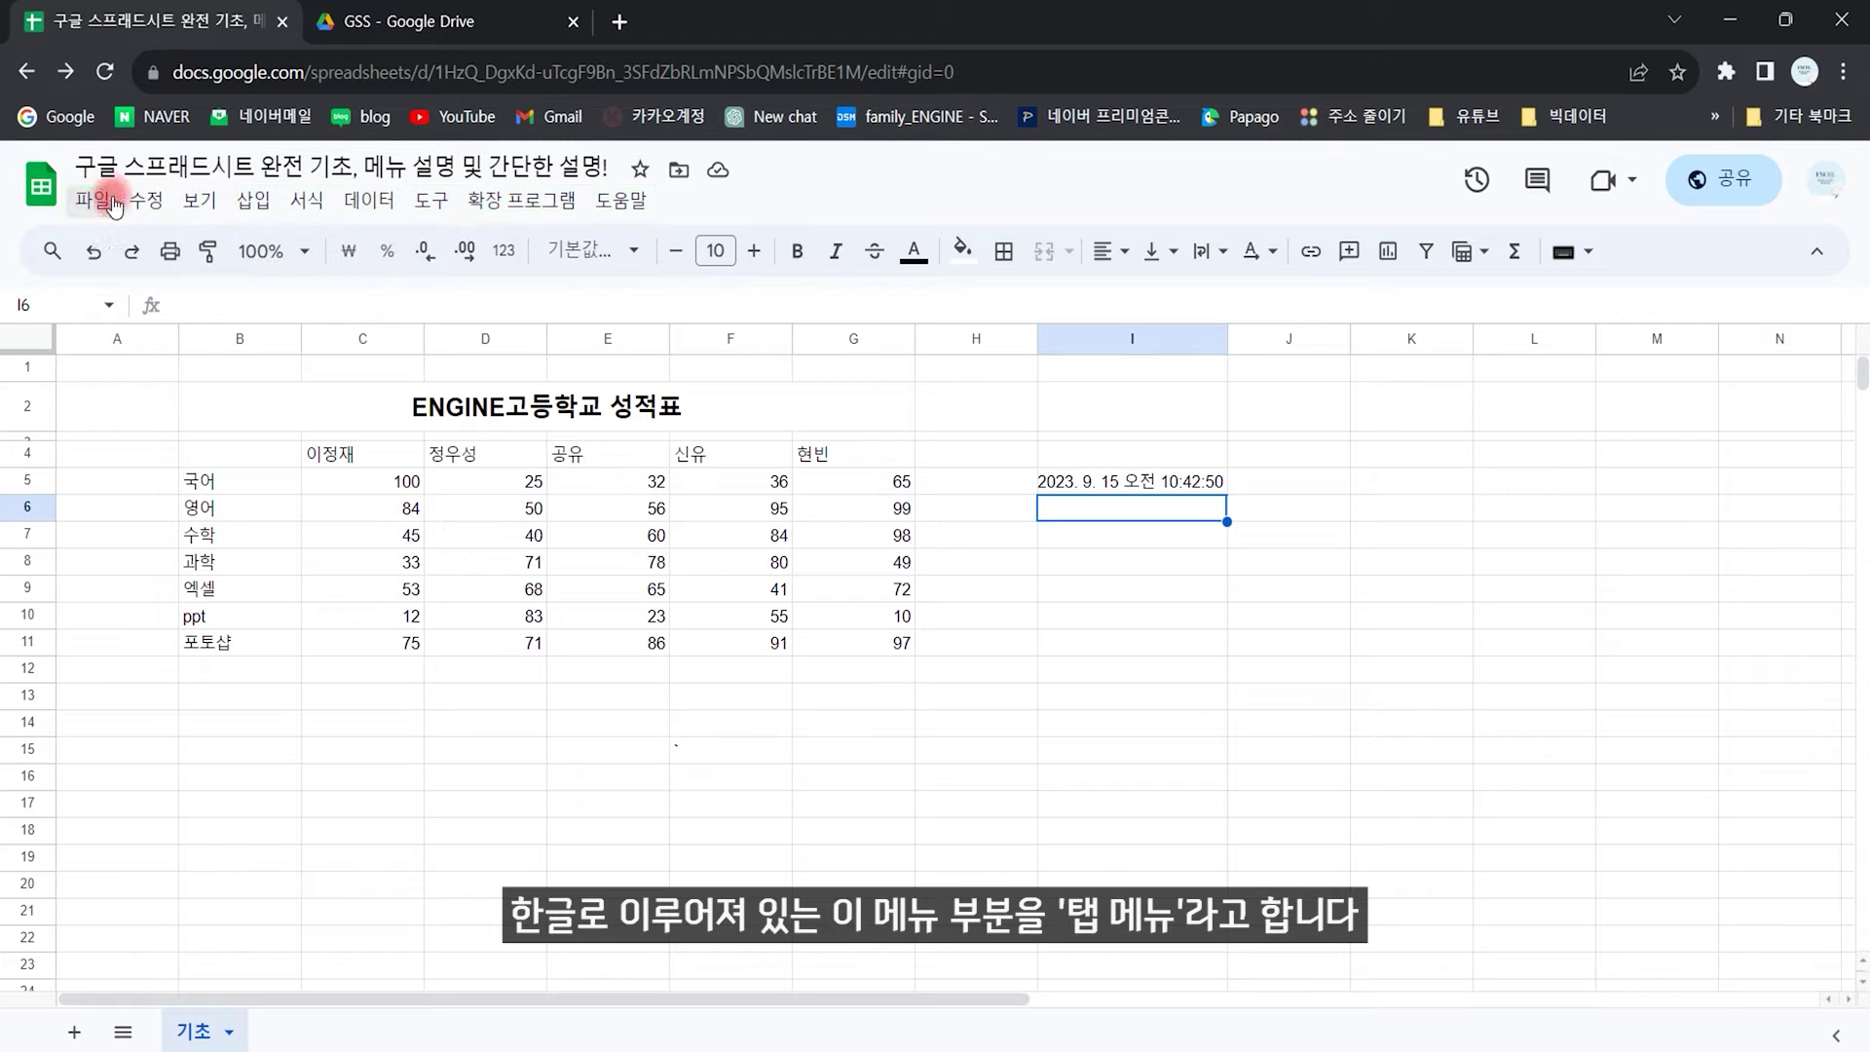
Step: Save the spreadsheet settings with the time zone kept at (GMT+09:00) Seoul
left_click(94, 202)
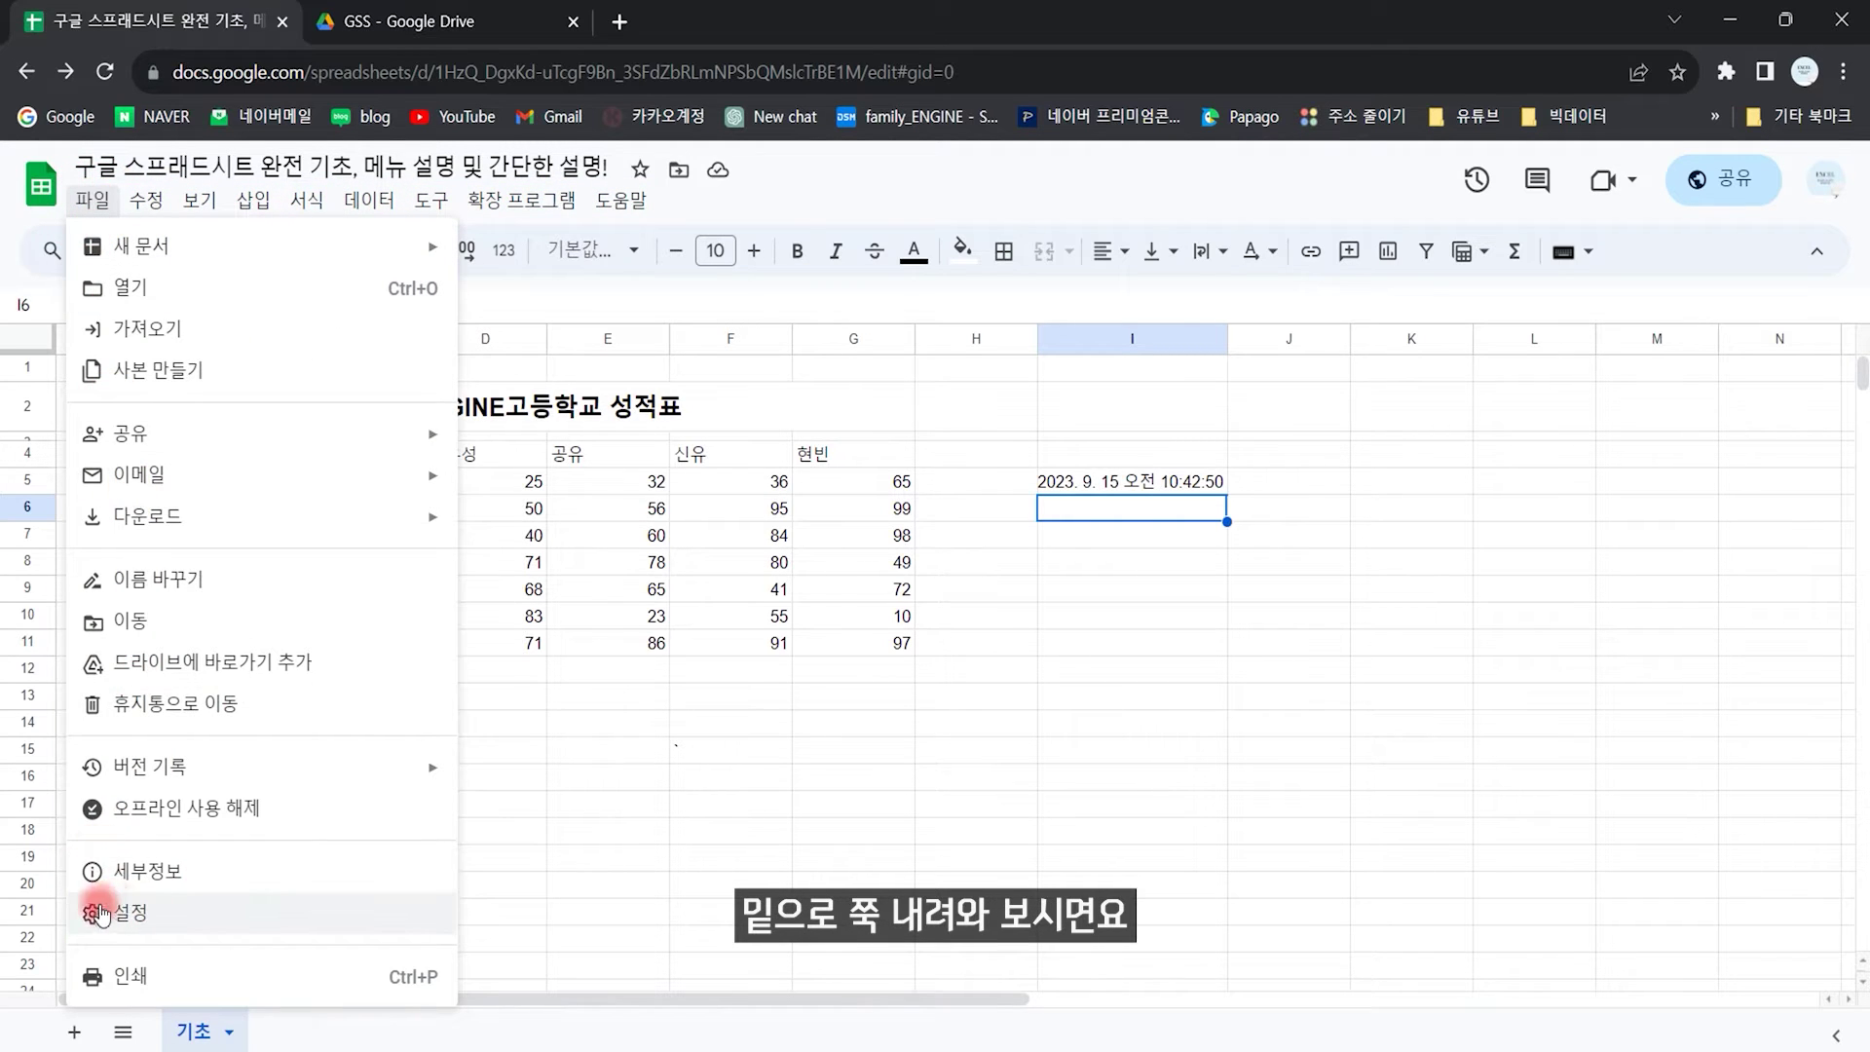
left_click(150, 916)
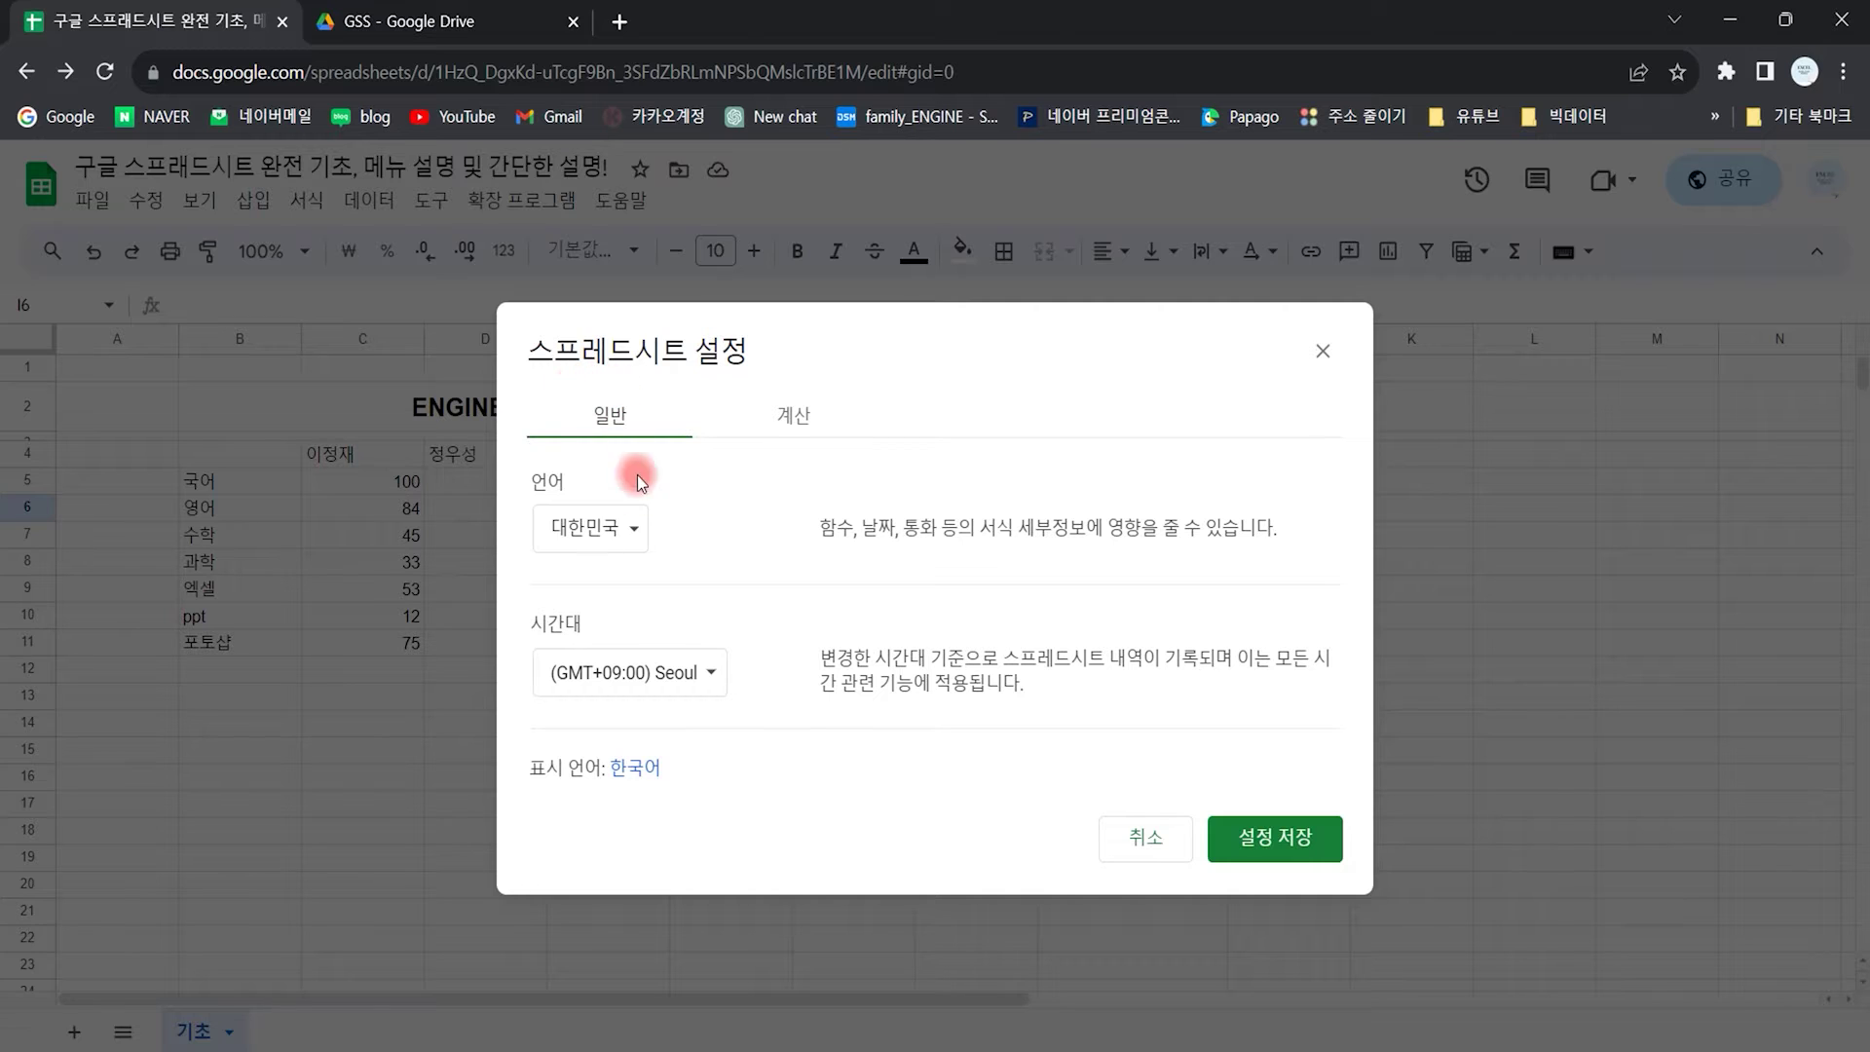
left_click(698, 682)
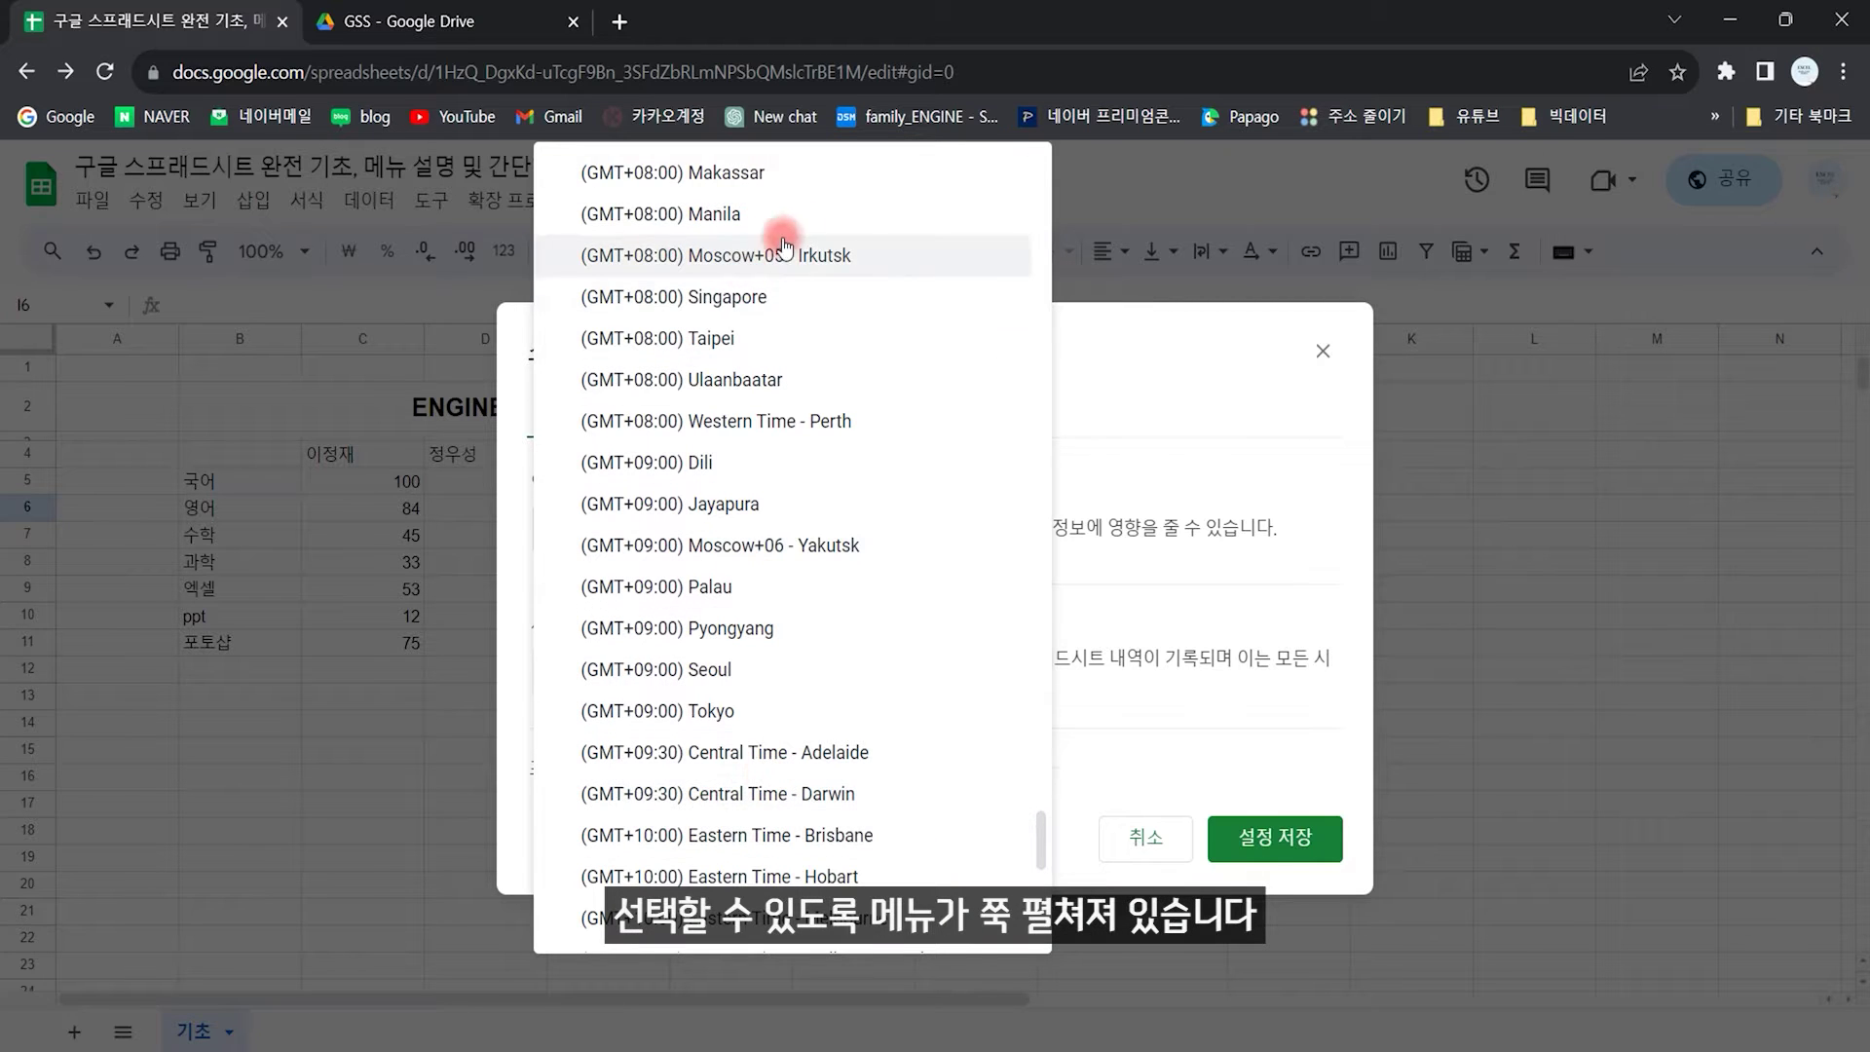
scroll(831, 484, "down", 9)
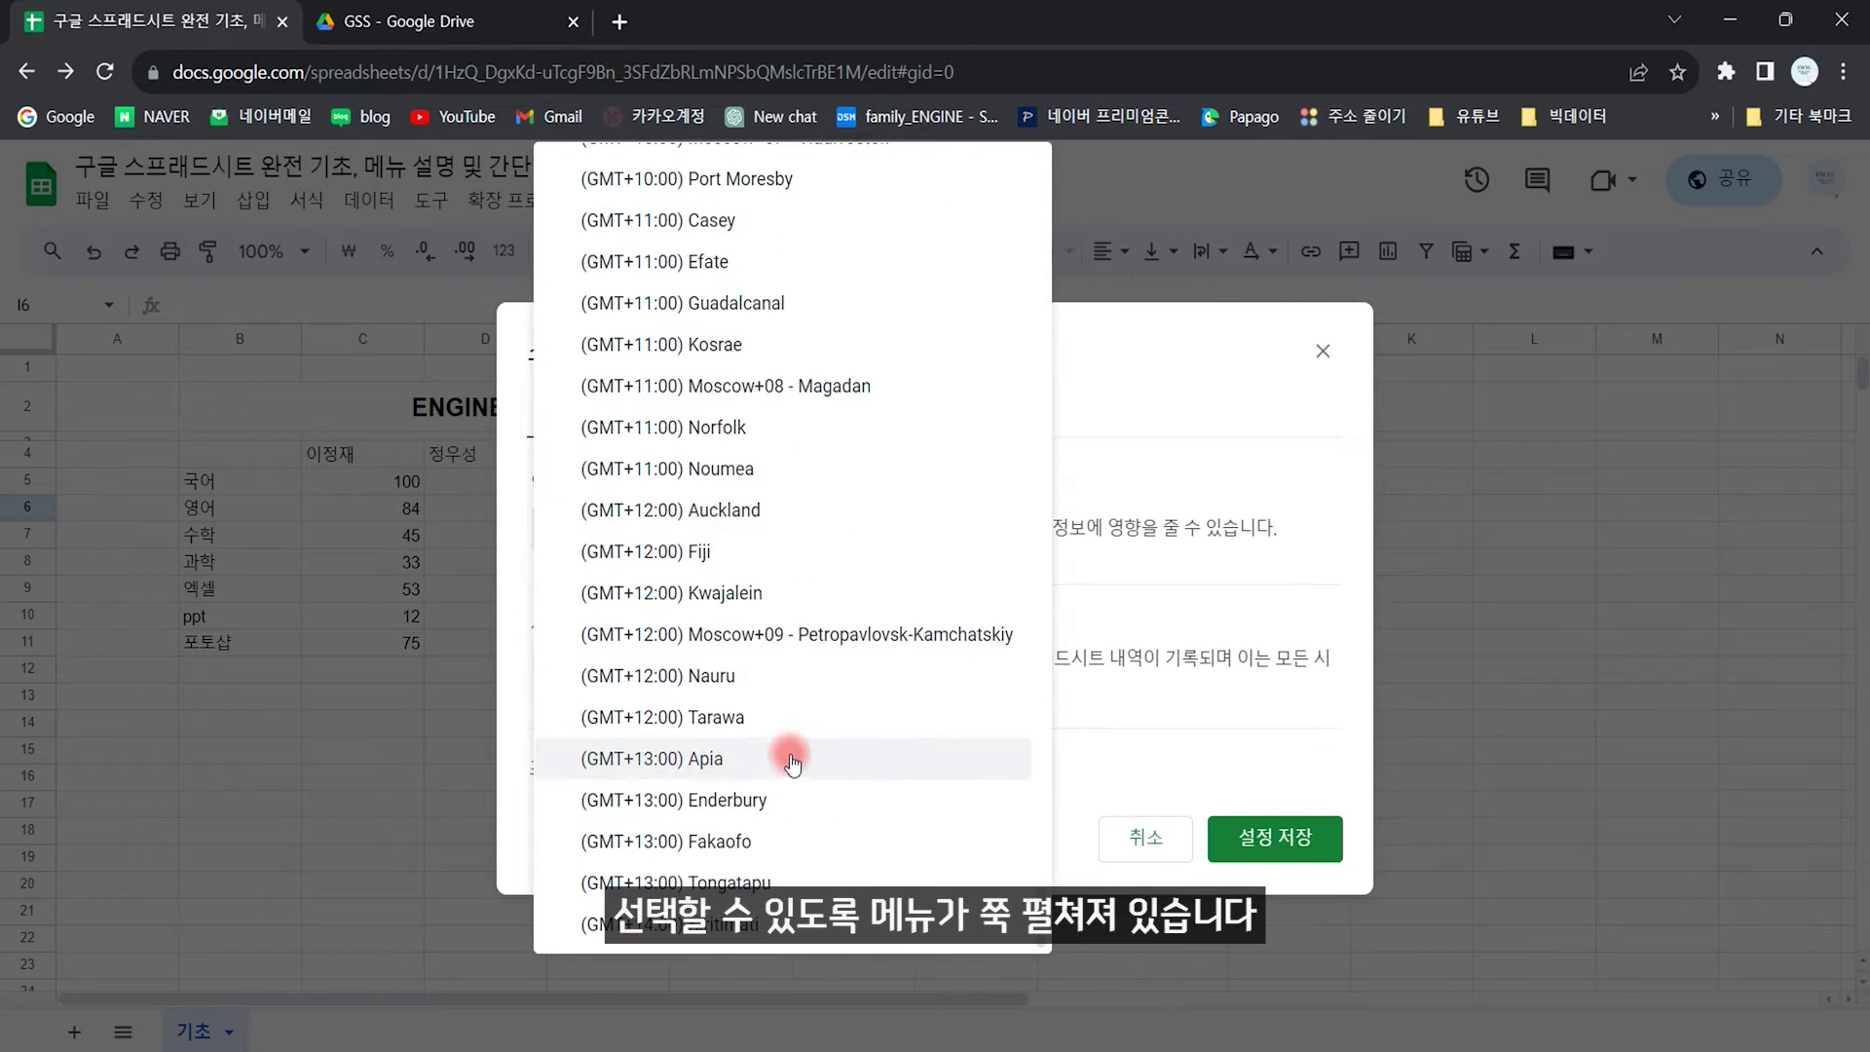
scroll(789, 755, "up", 7)
scroll(794, 748, "up", 7)
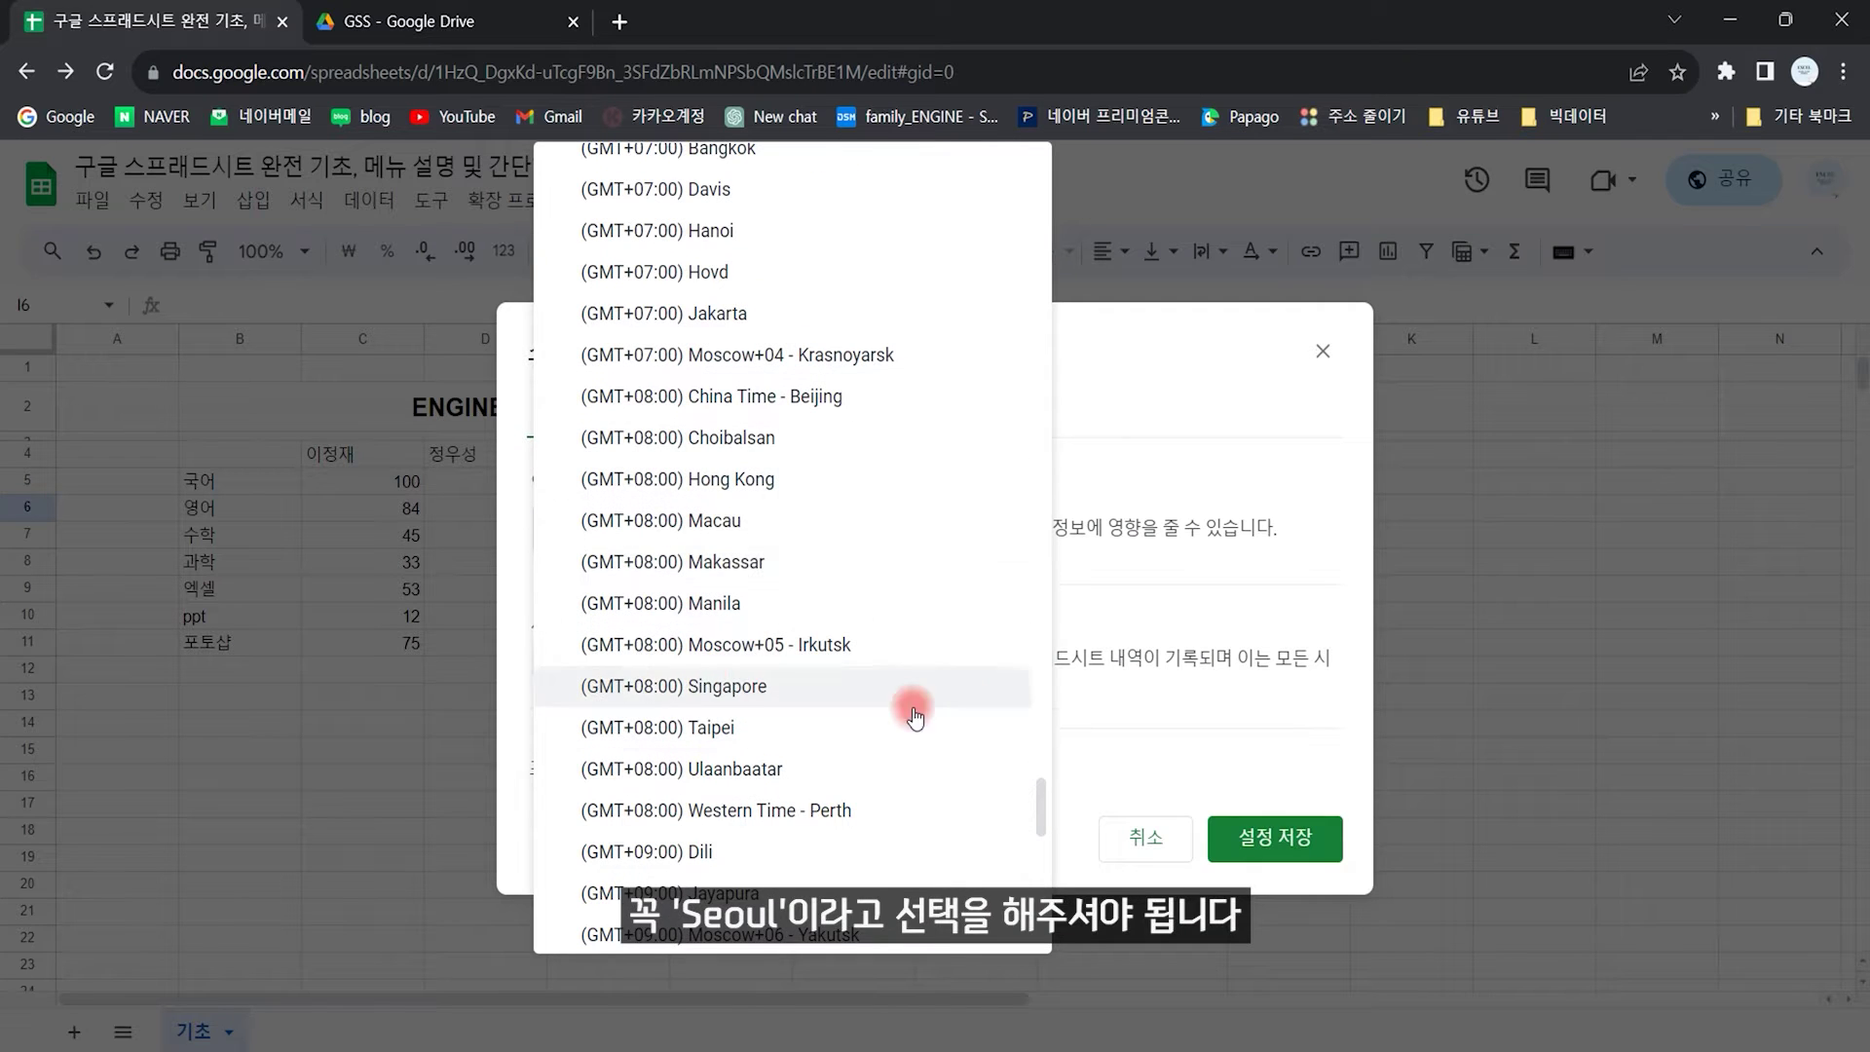
left_click(1191, 366)
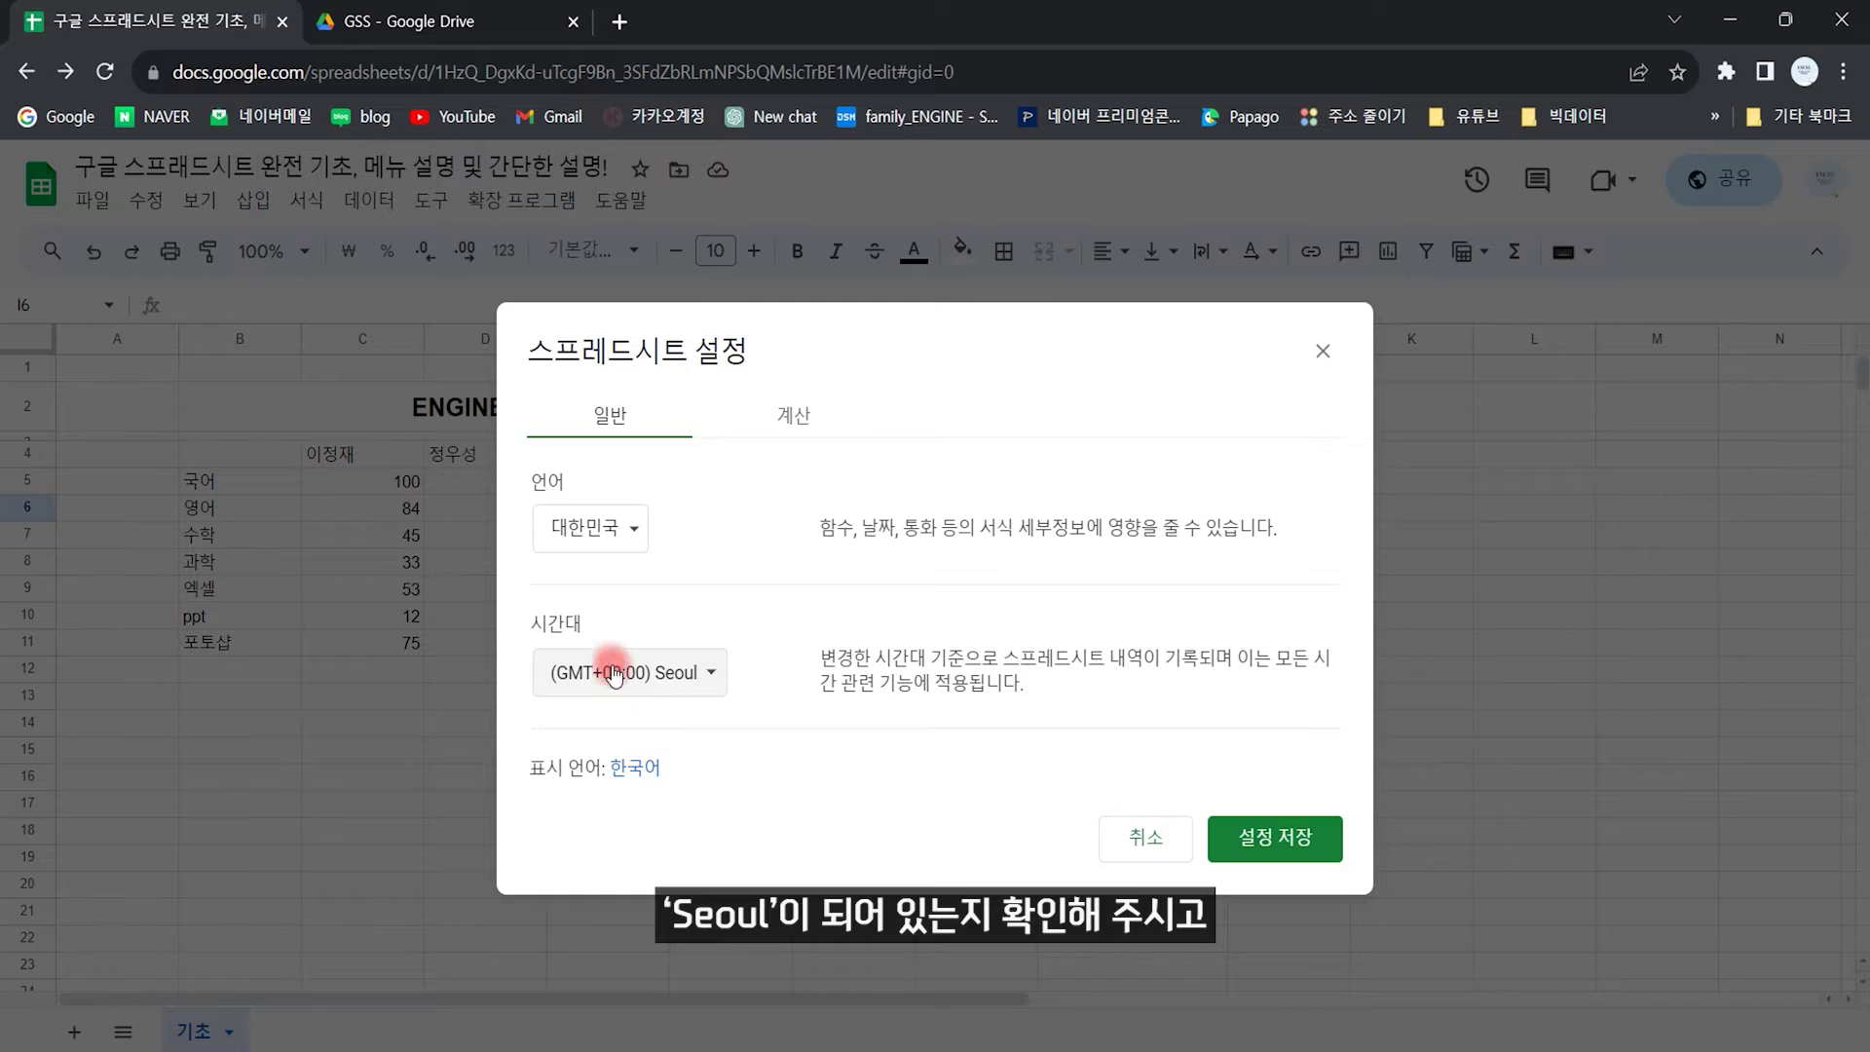
left_click(1271, 838)
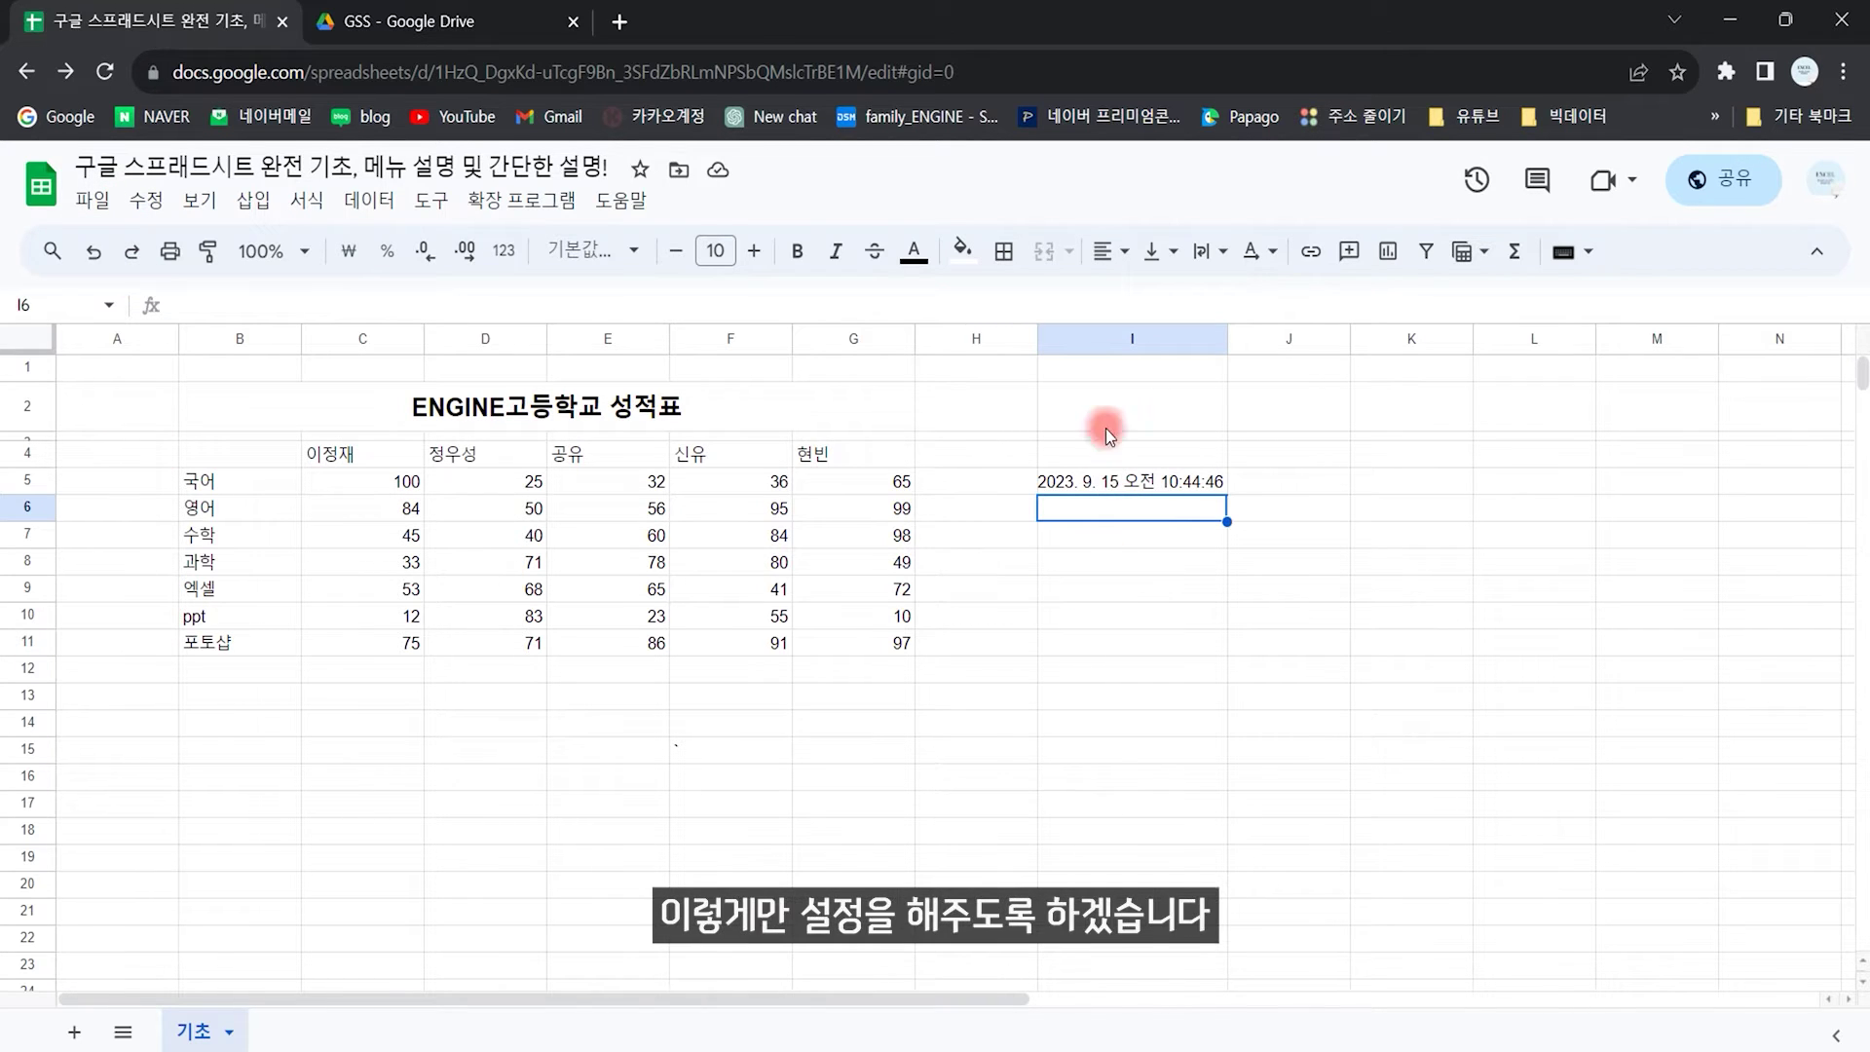
Step: Delete the timestamp from column I, then select cell F13
left_click(1107, 343)
key("Delete")
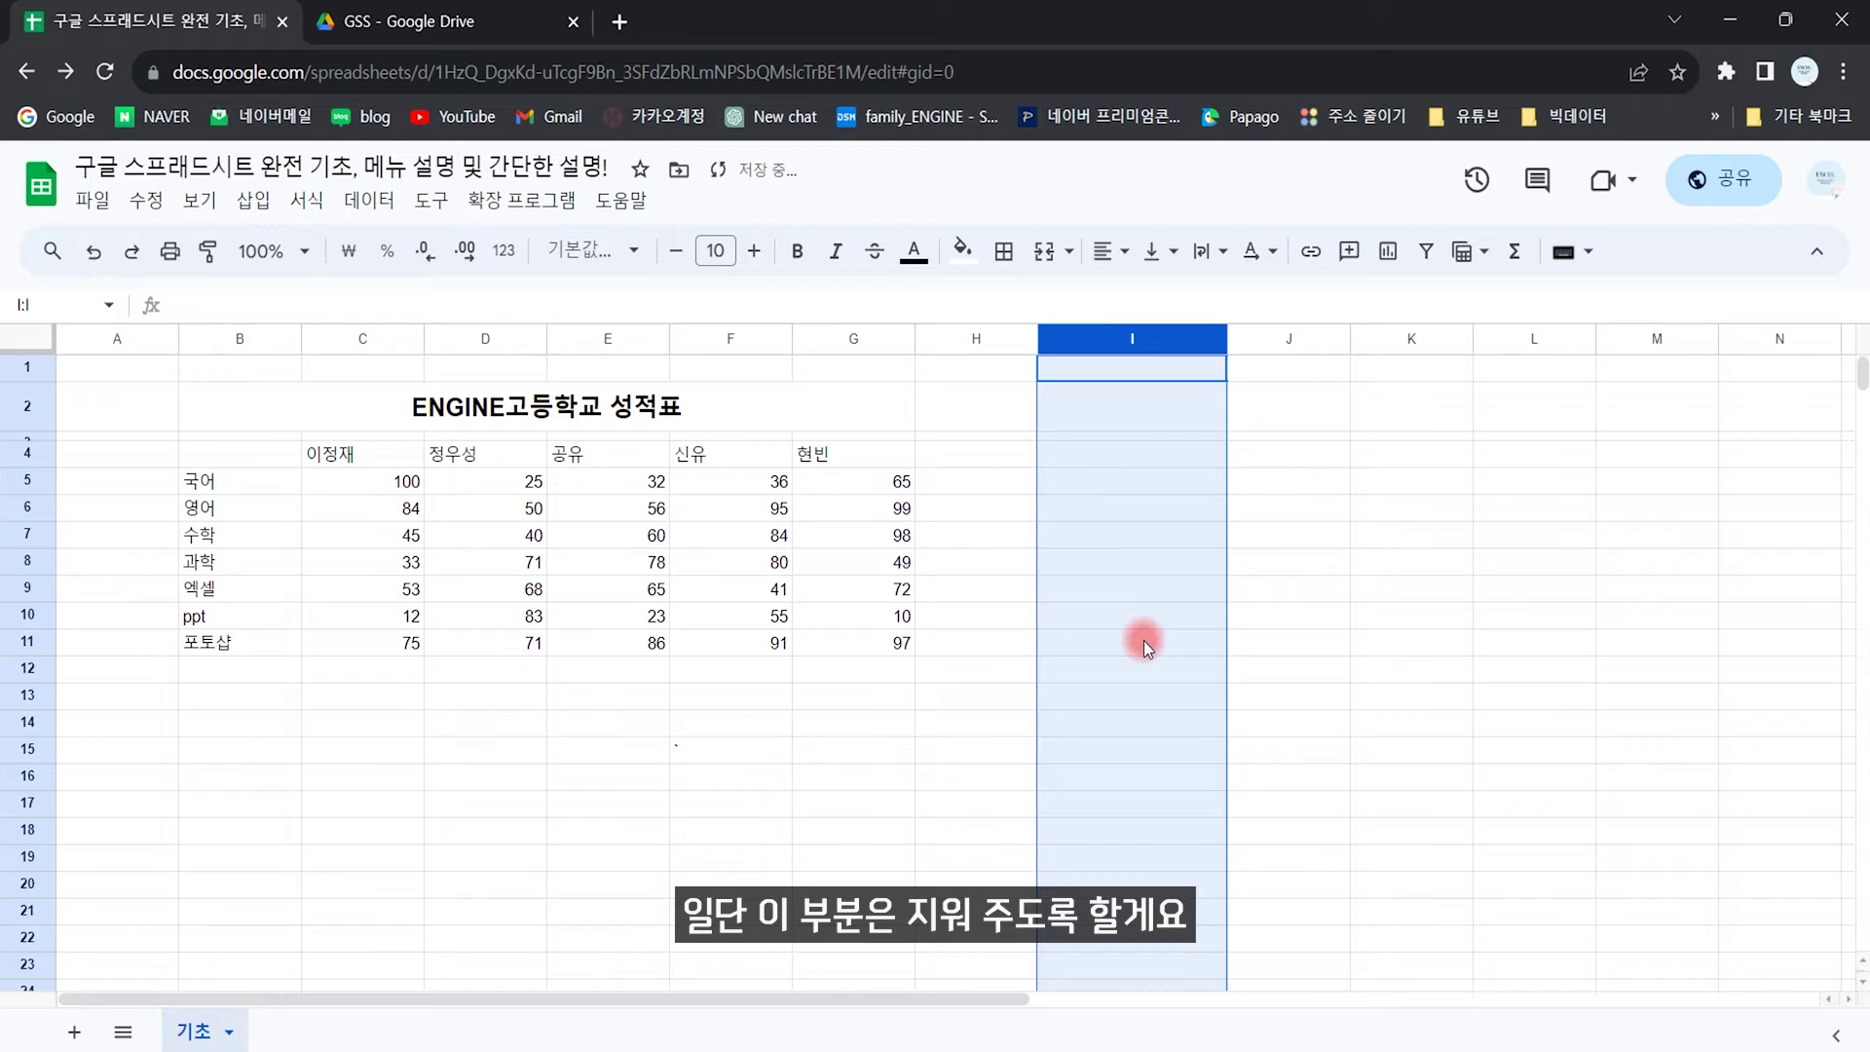
left_click(1144, 640)
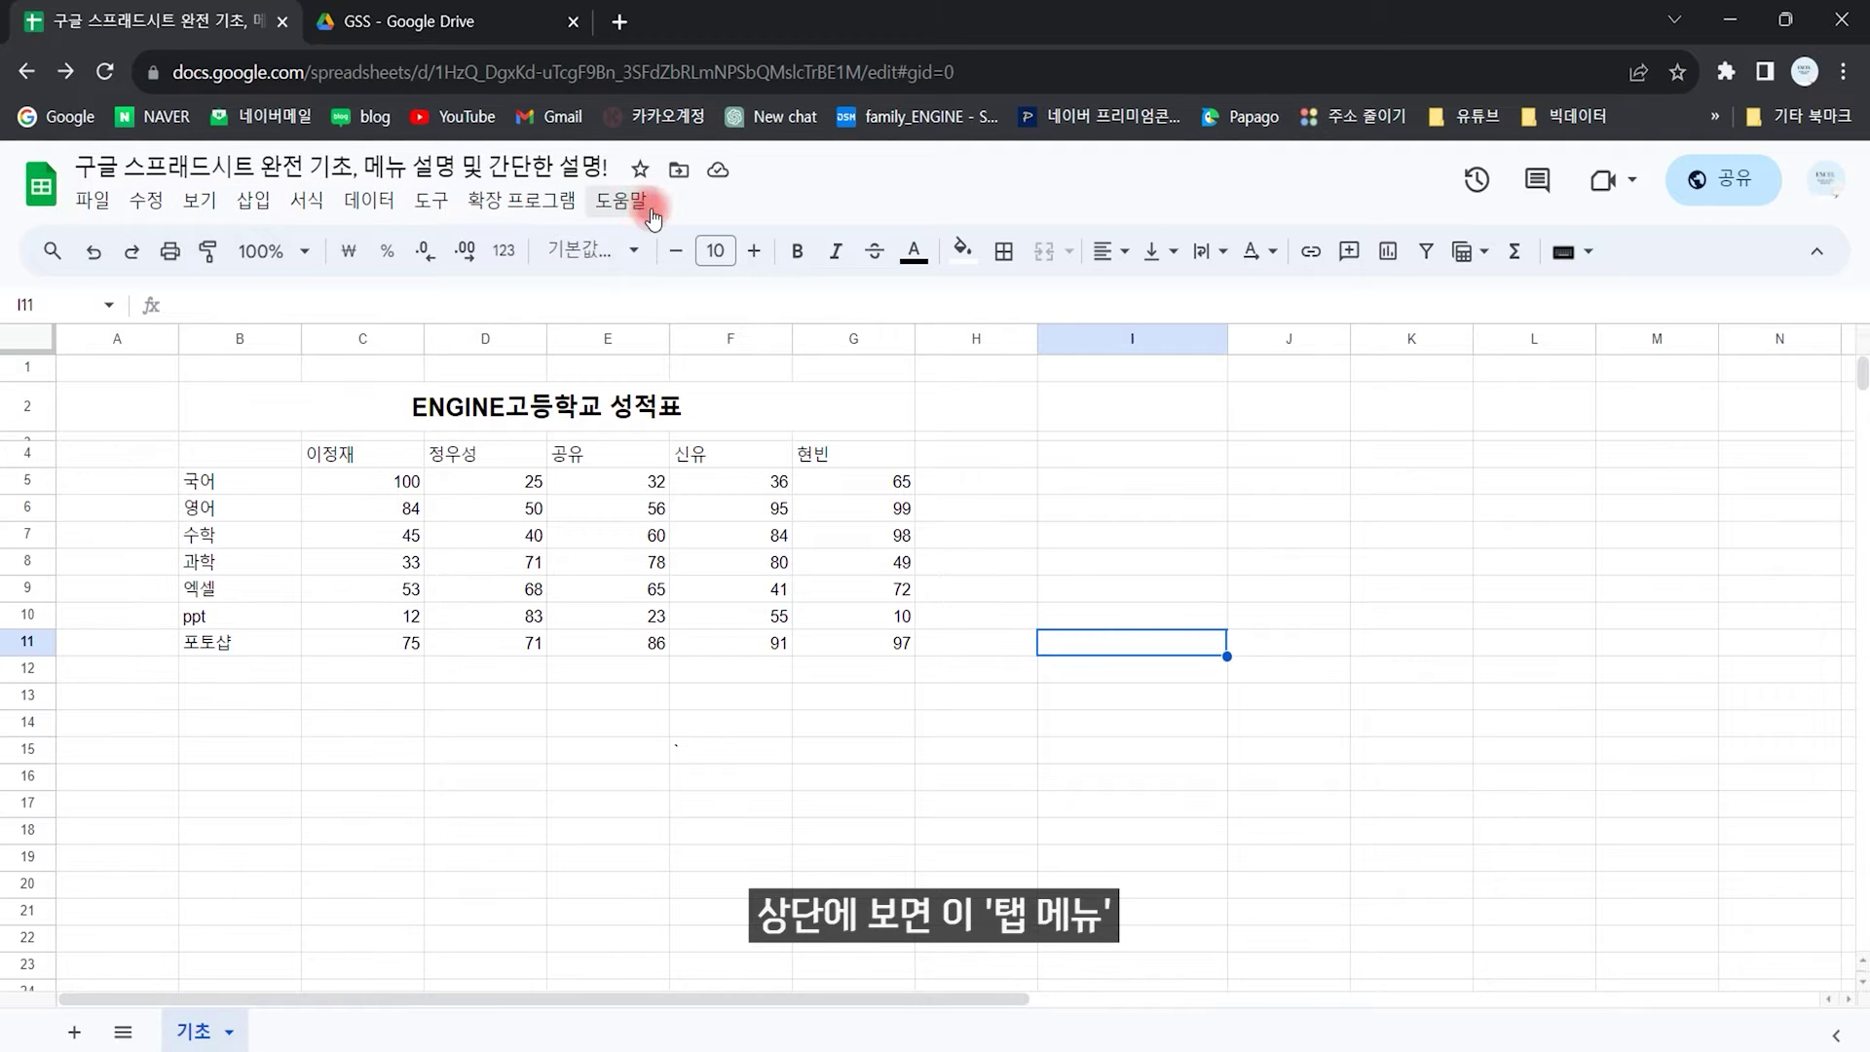
left_click(111, 203)
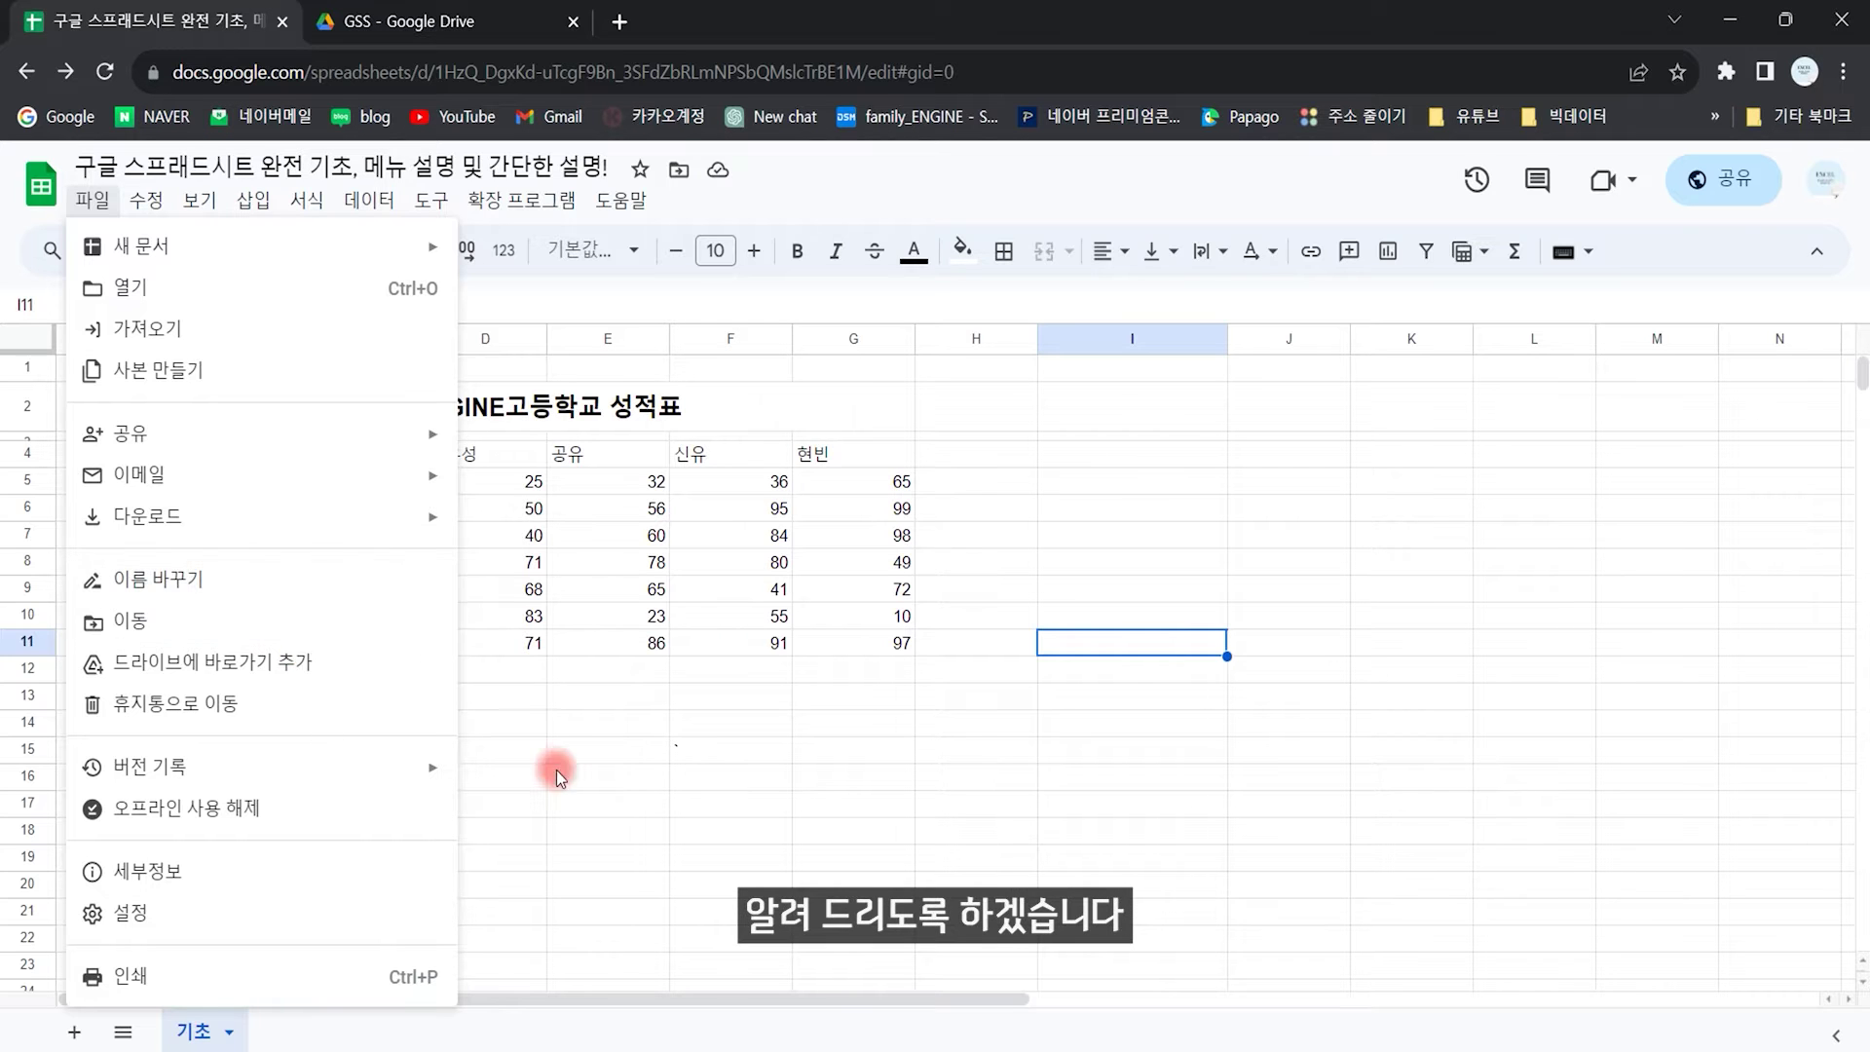
left_click(623, 745)
left_click(687, 709)
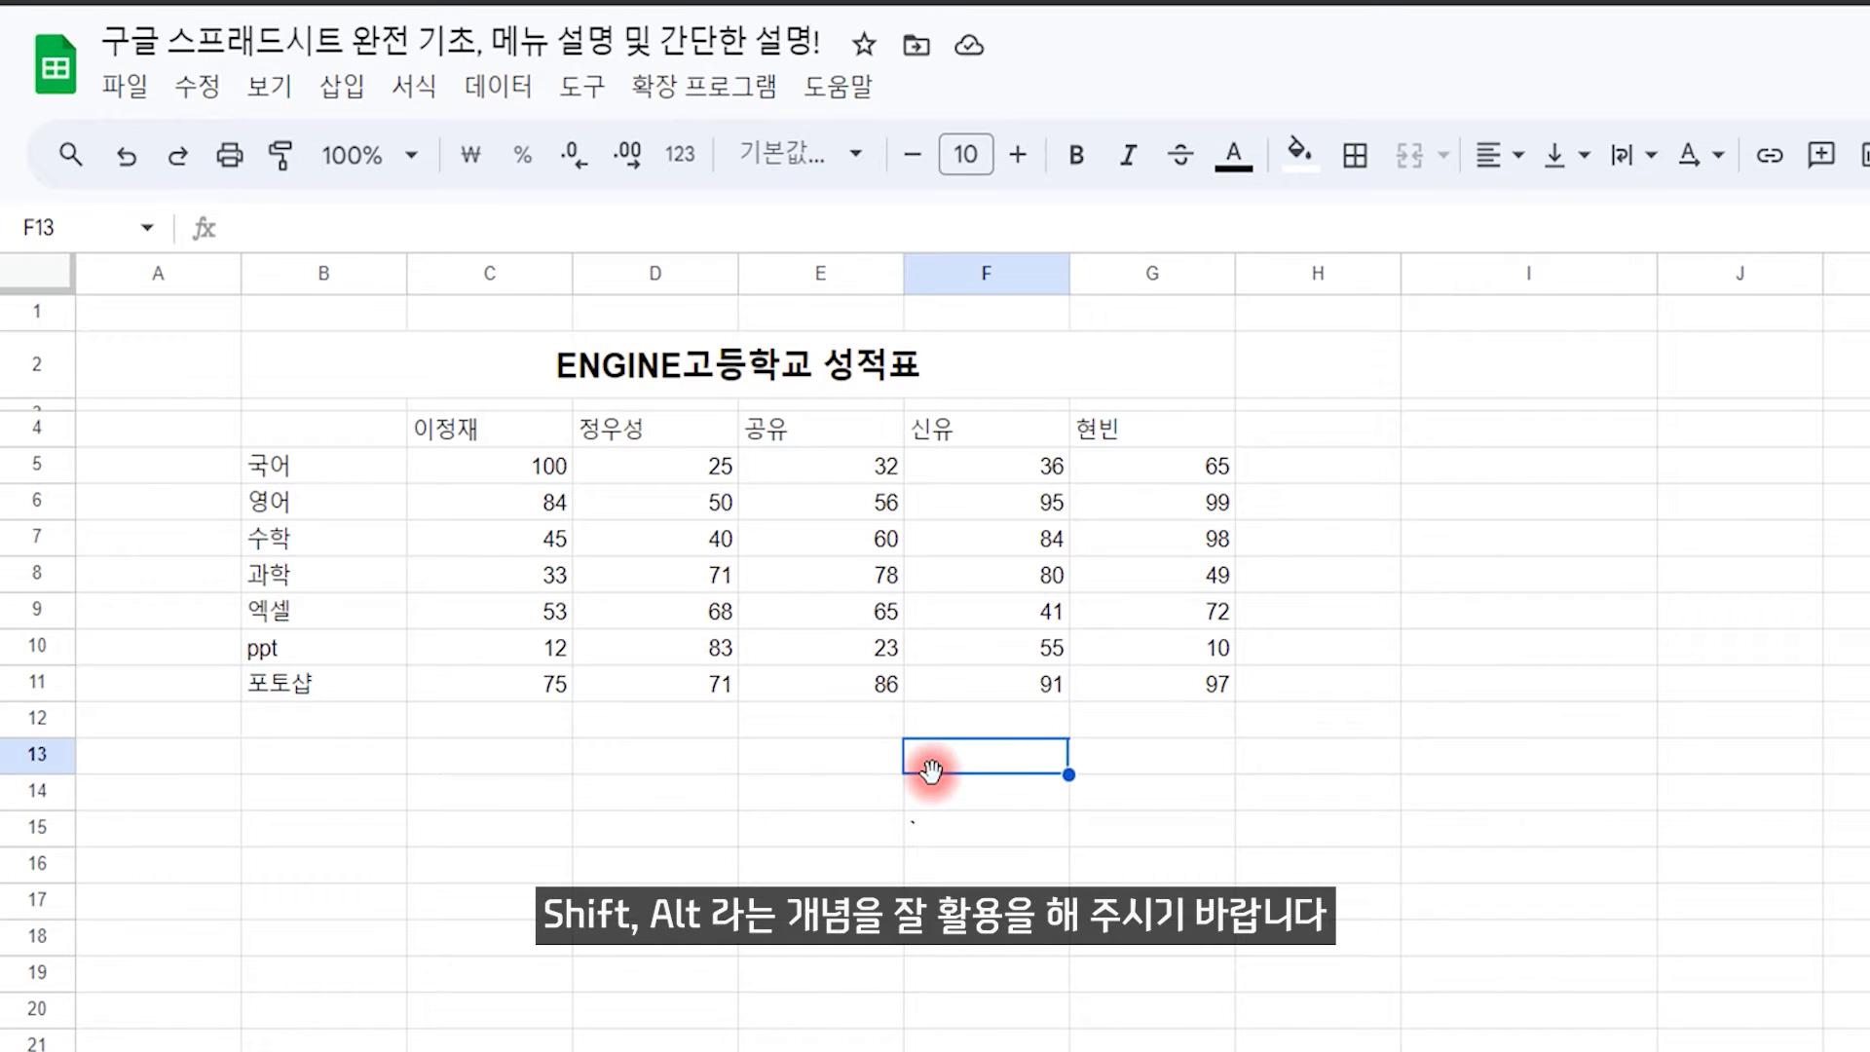
Step: Enter 'shift + alt' in F13, then show Alt key tips from cell E6 in Excel
type("shift + alt")
key("Return")
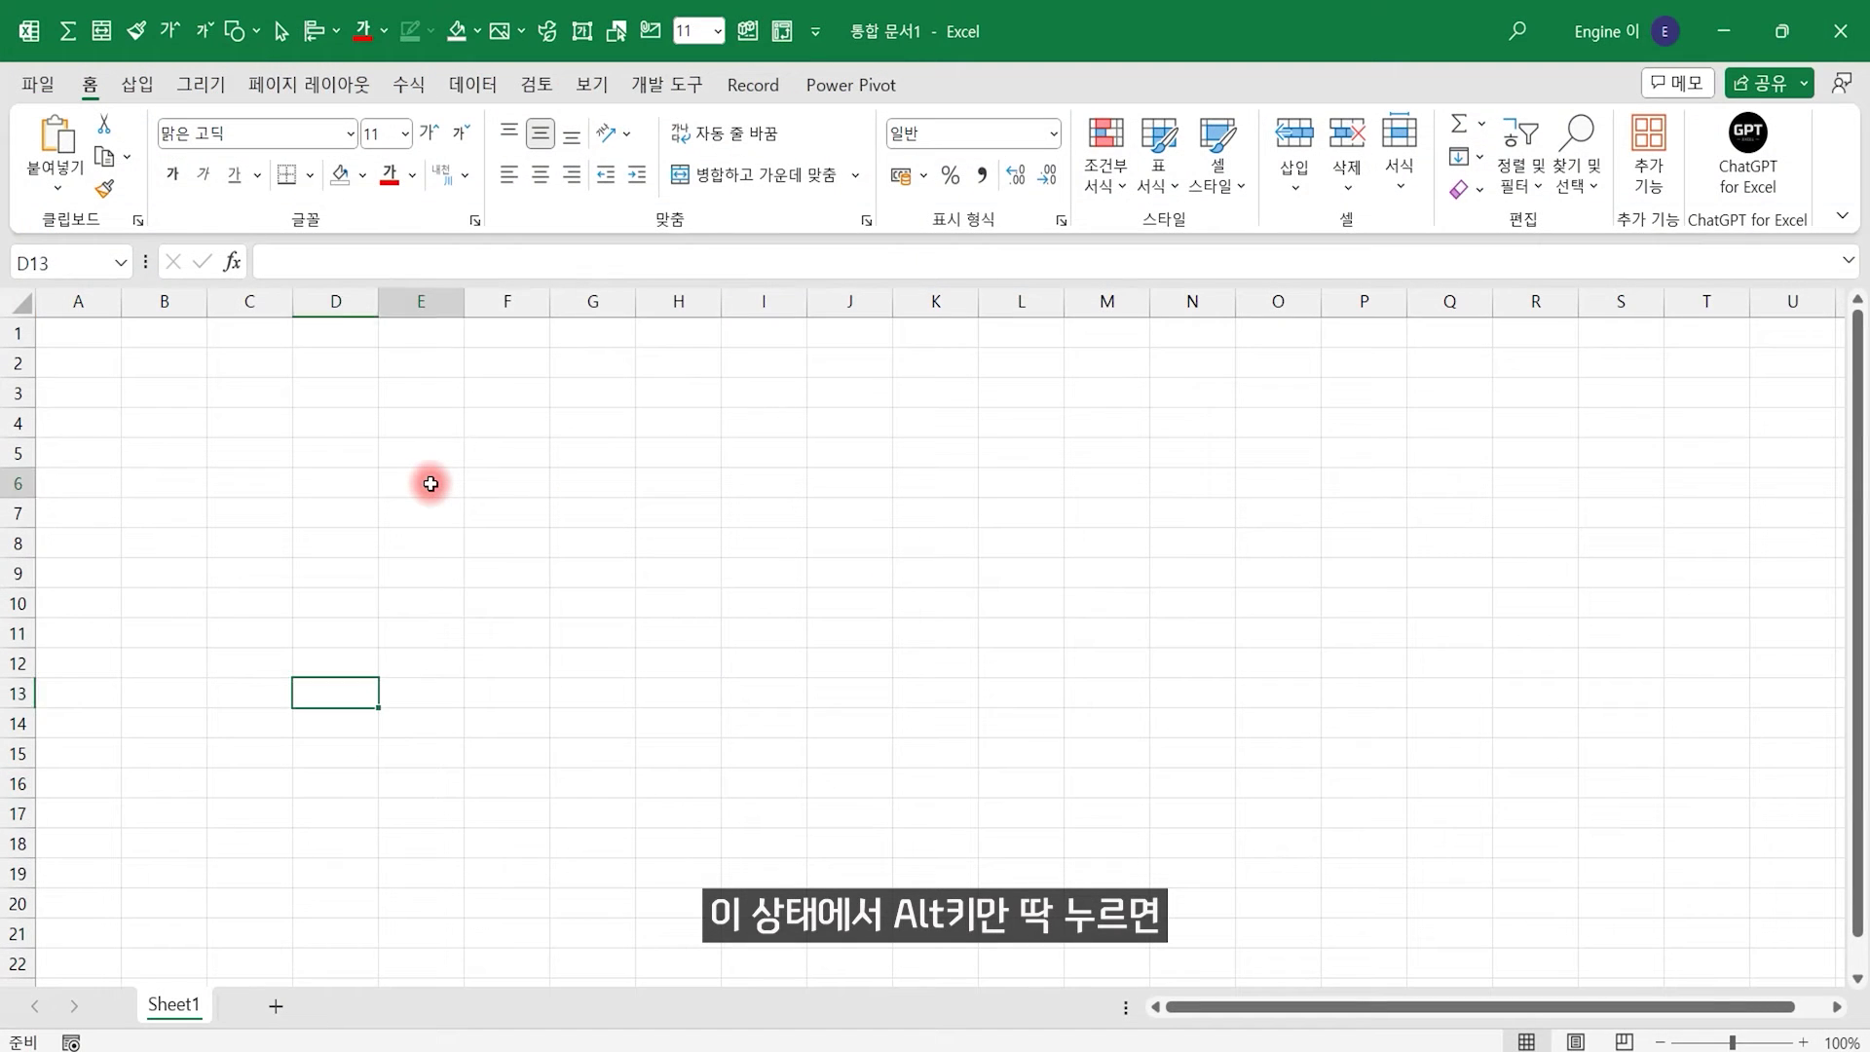
left_click(430, 484)
key("alt")
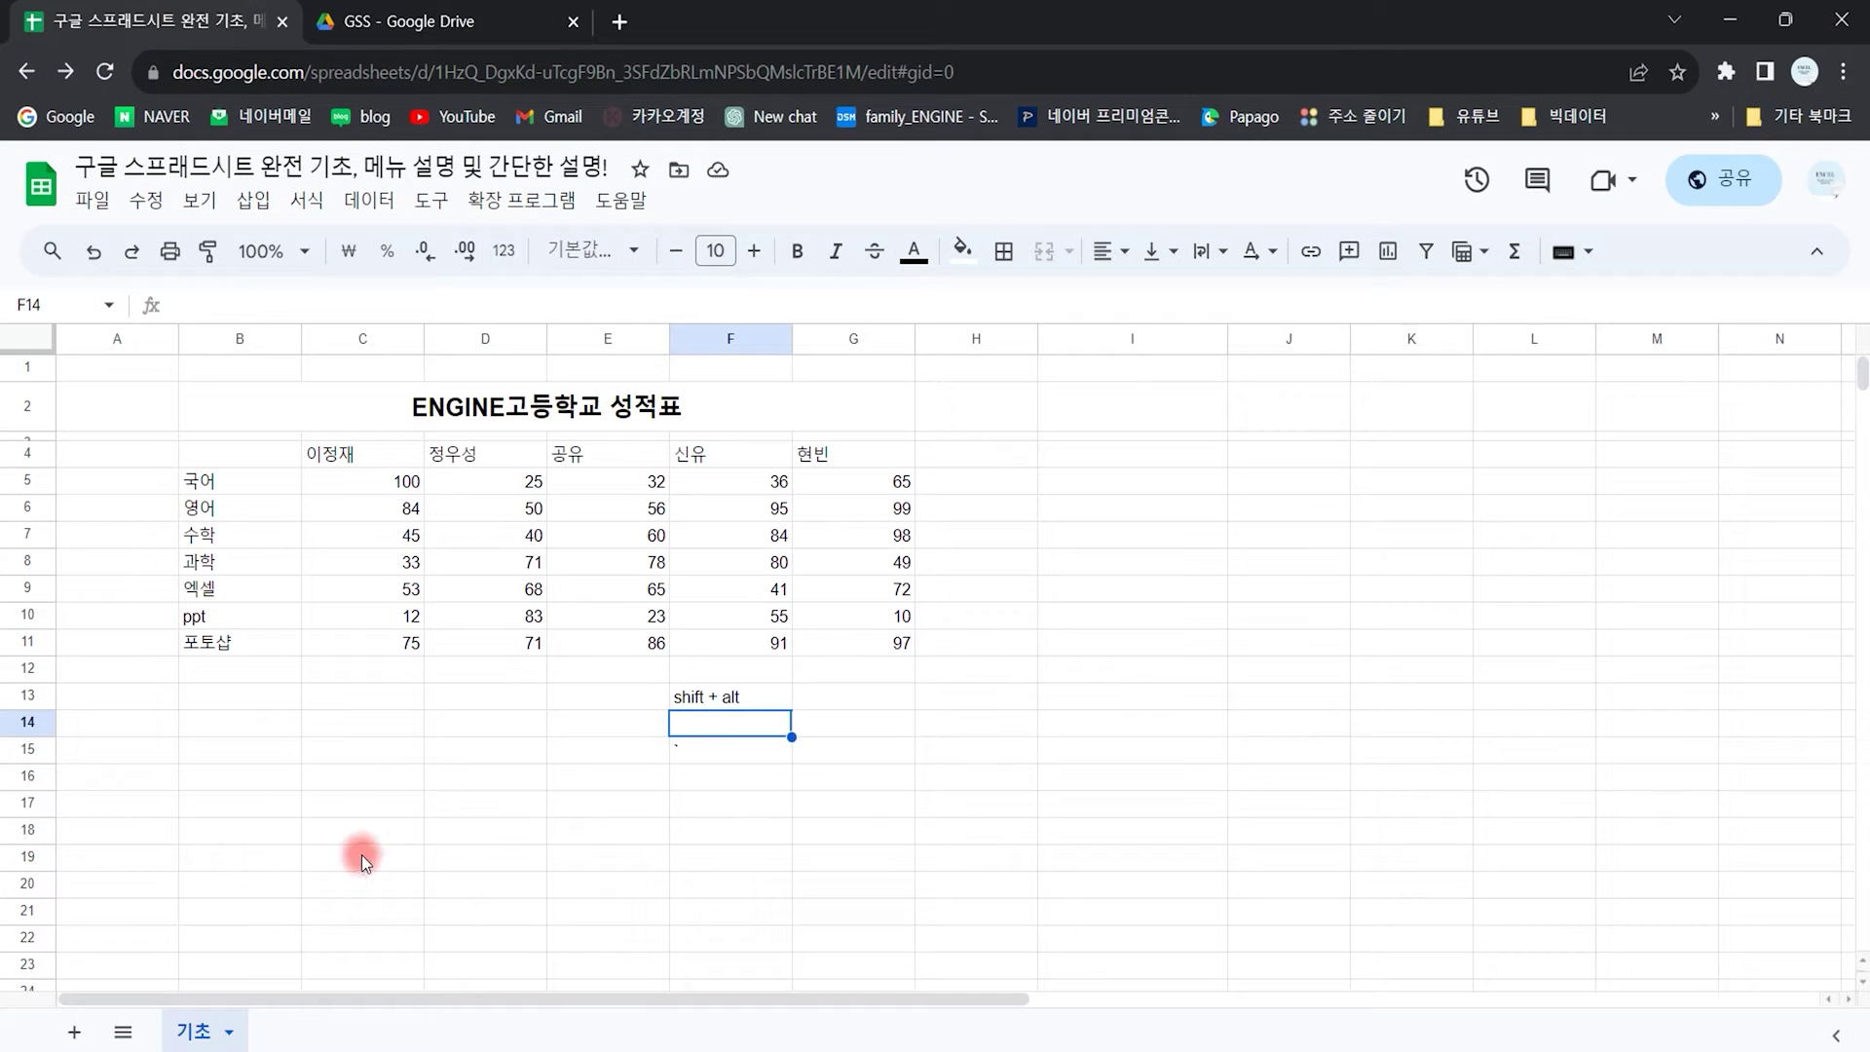
Step: Return to the Google Sheets grade table and select cell D18
left_click(435, 830)
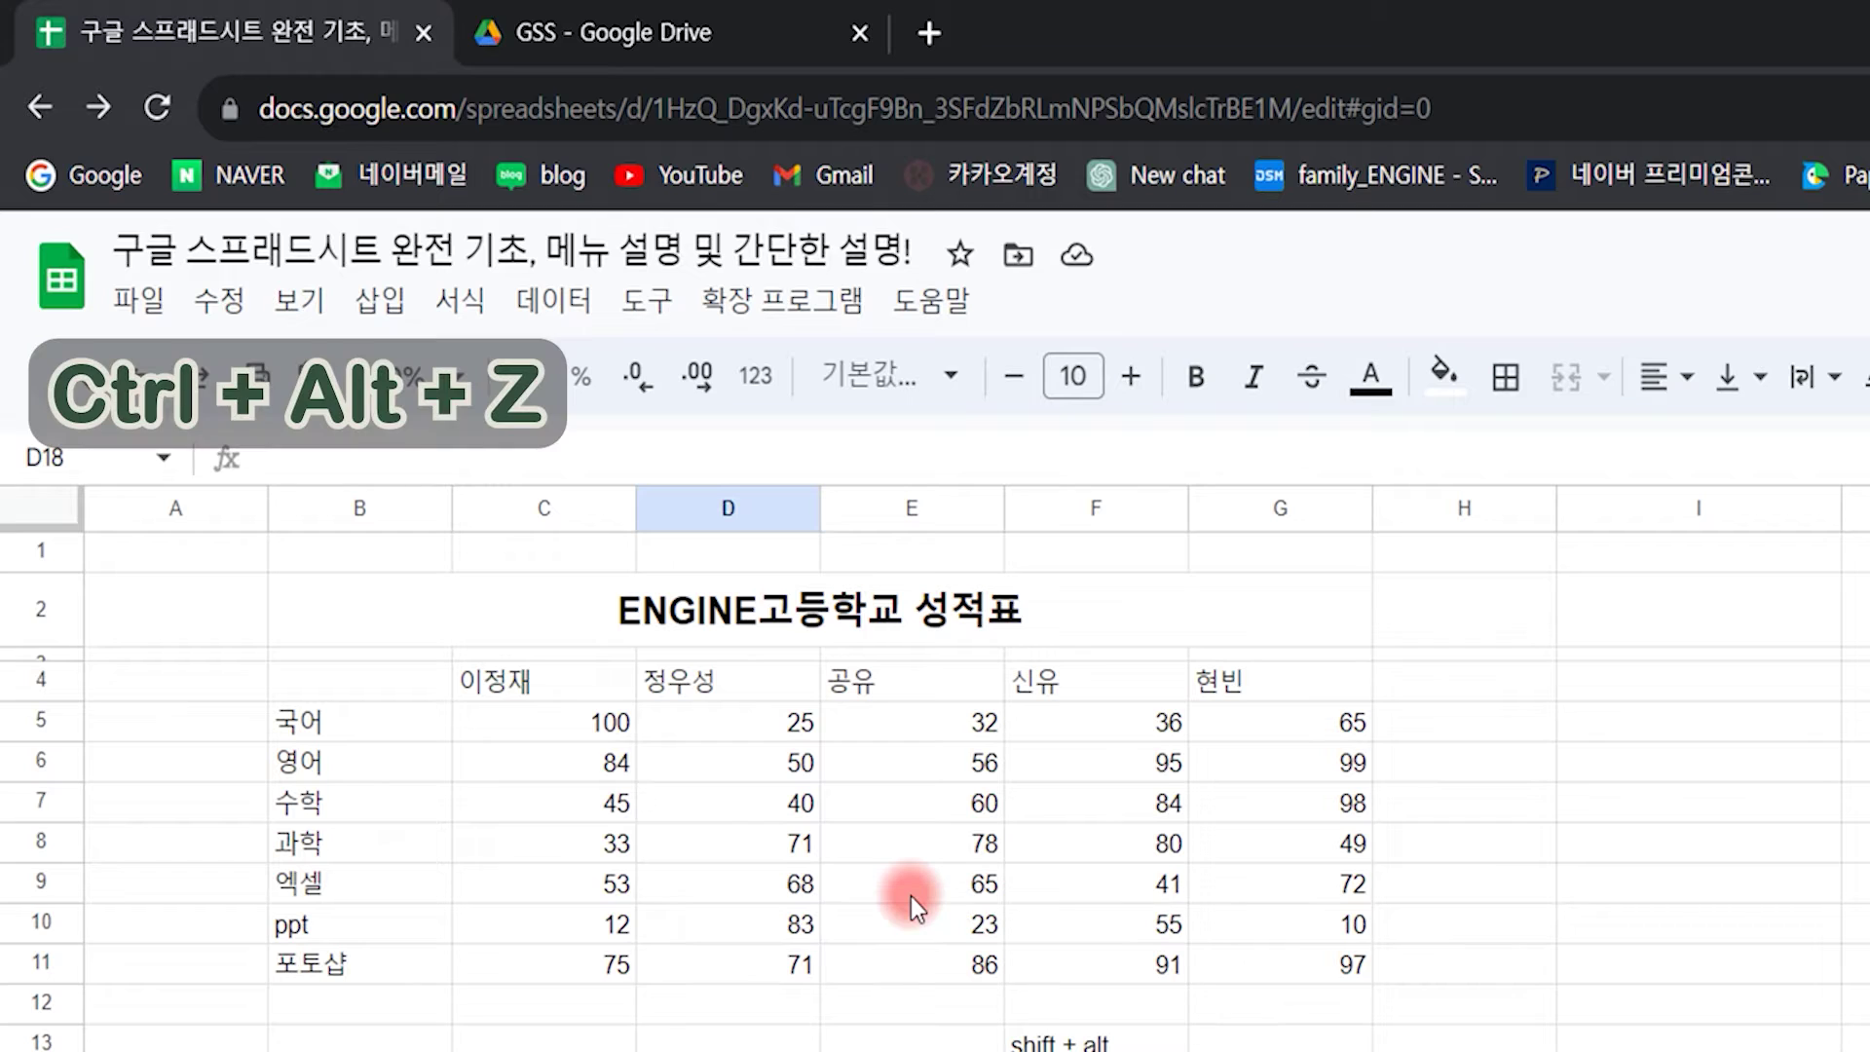
key("ctrl+alt+z")
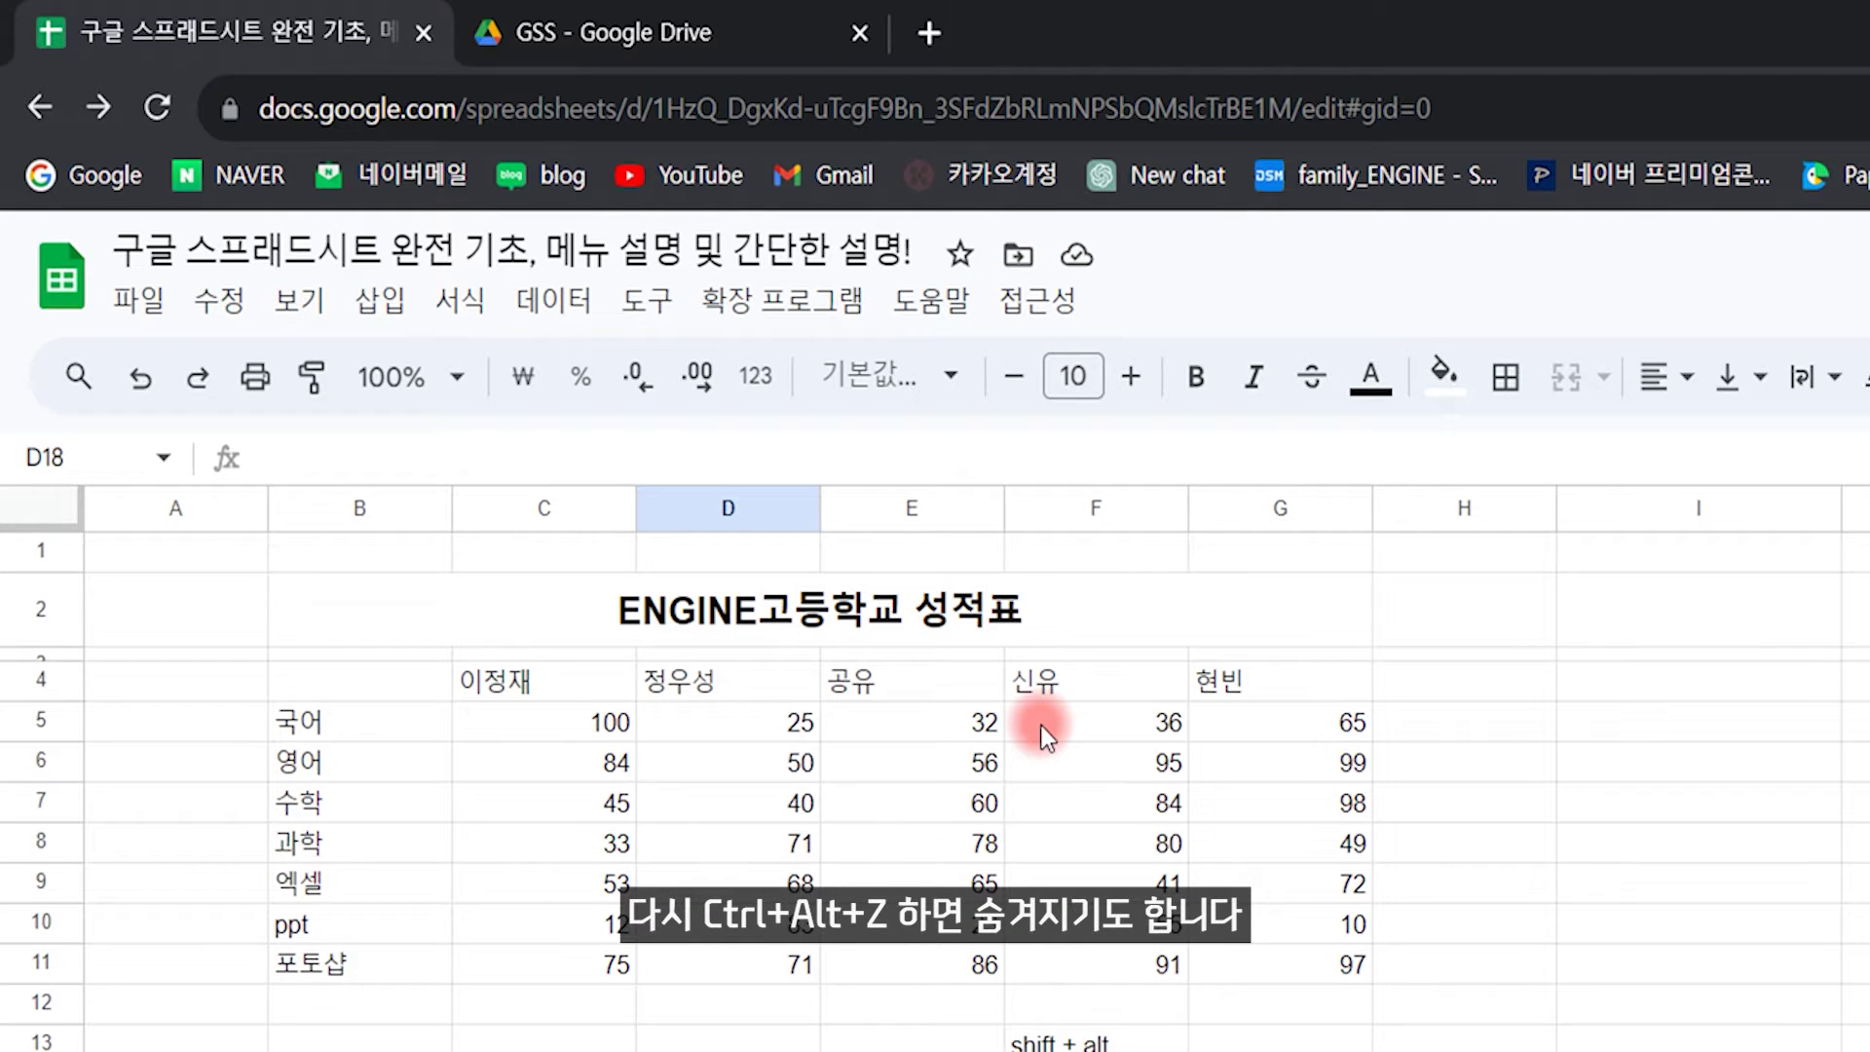
key("ctrl+alt+z")
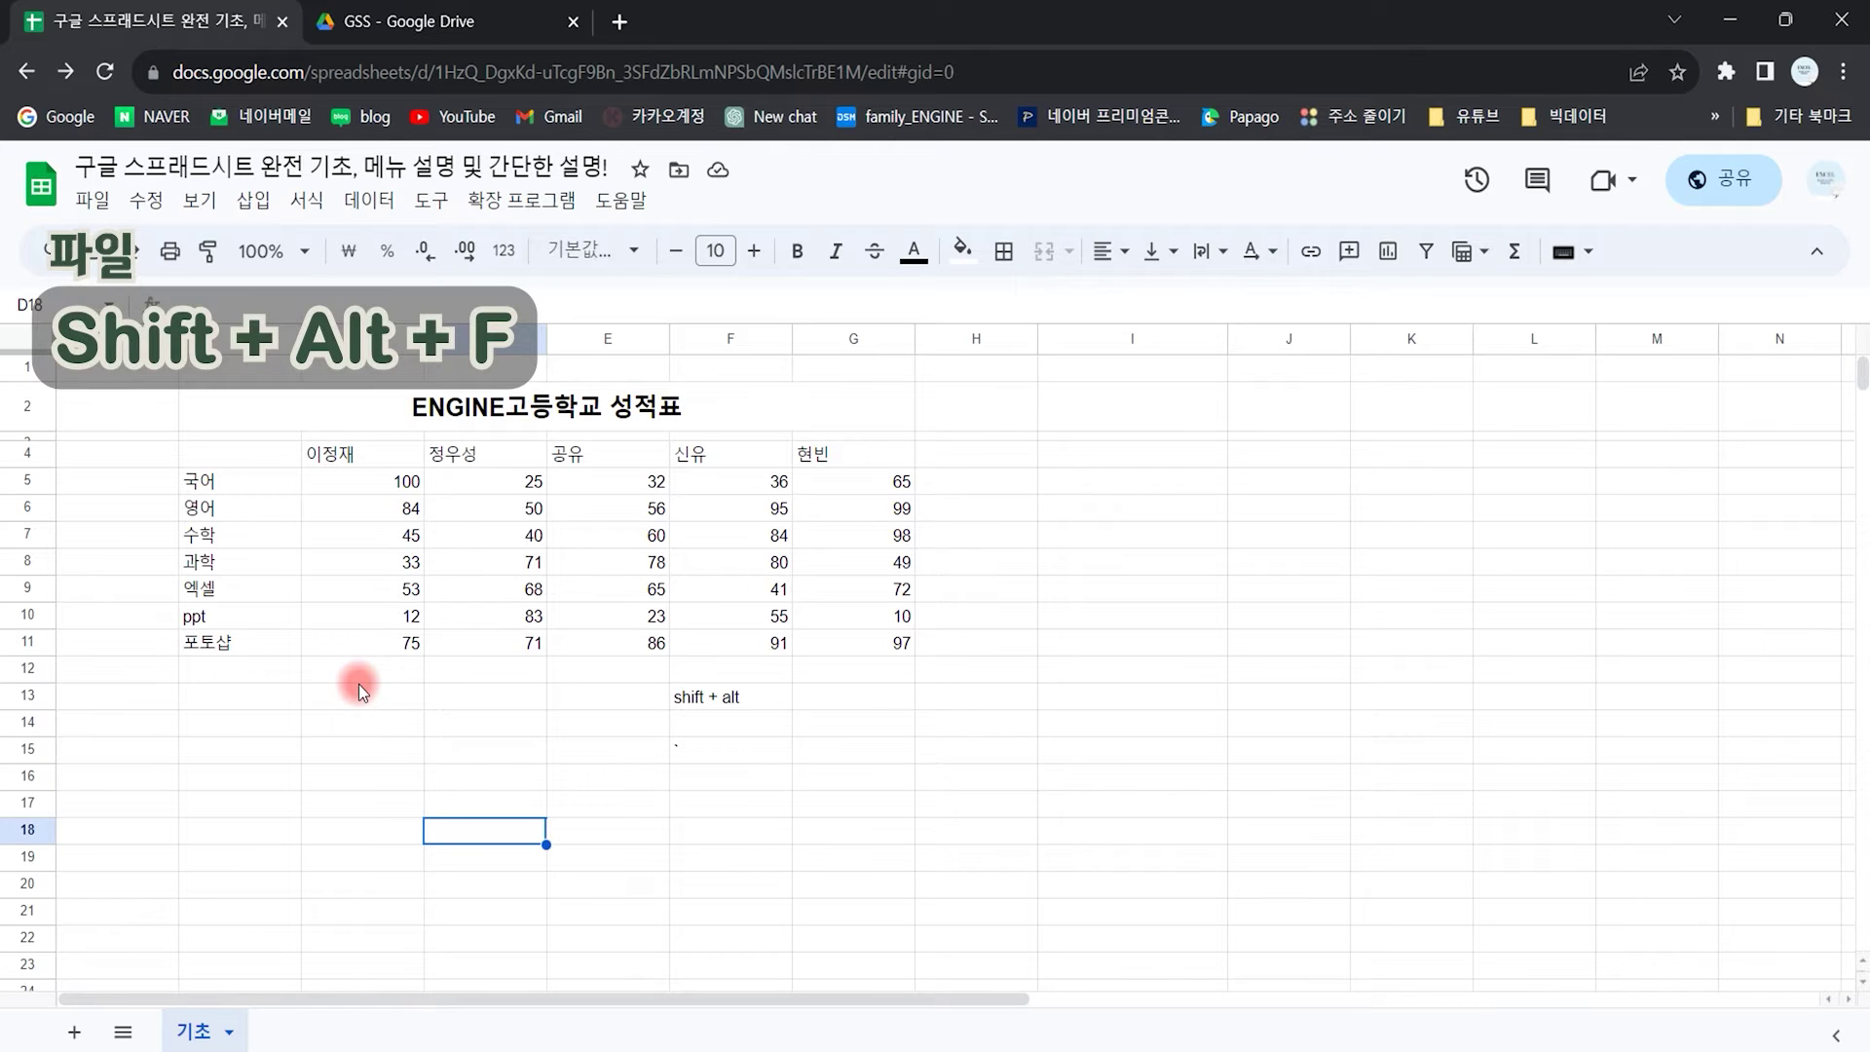
key("alt+shift+f")
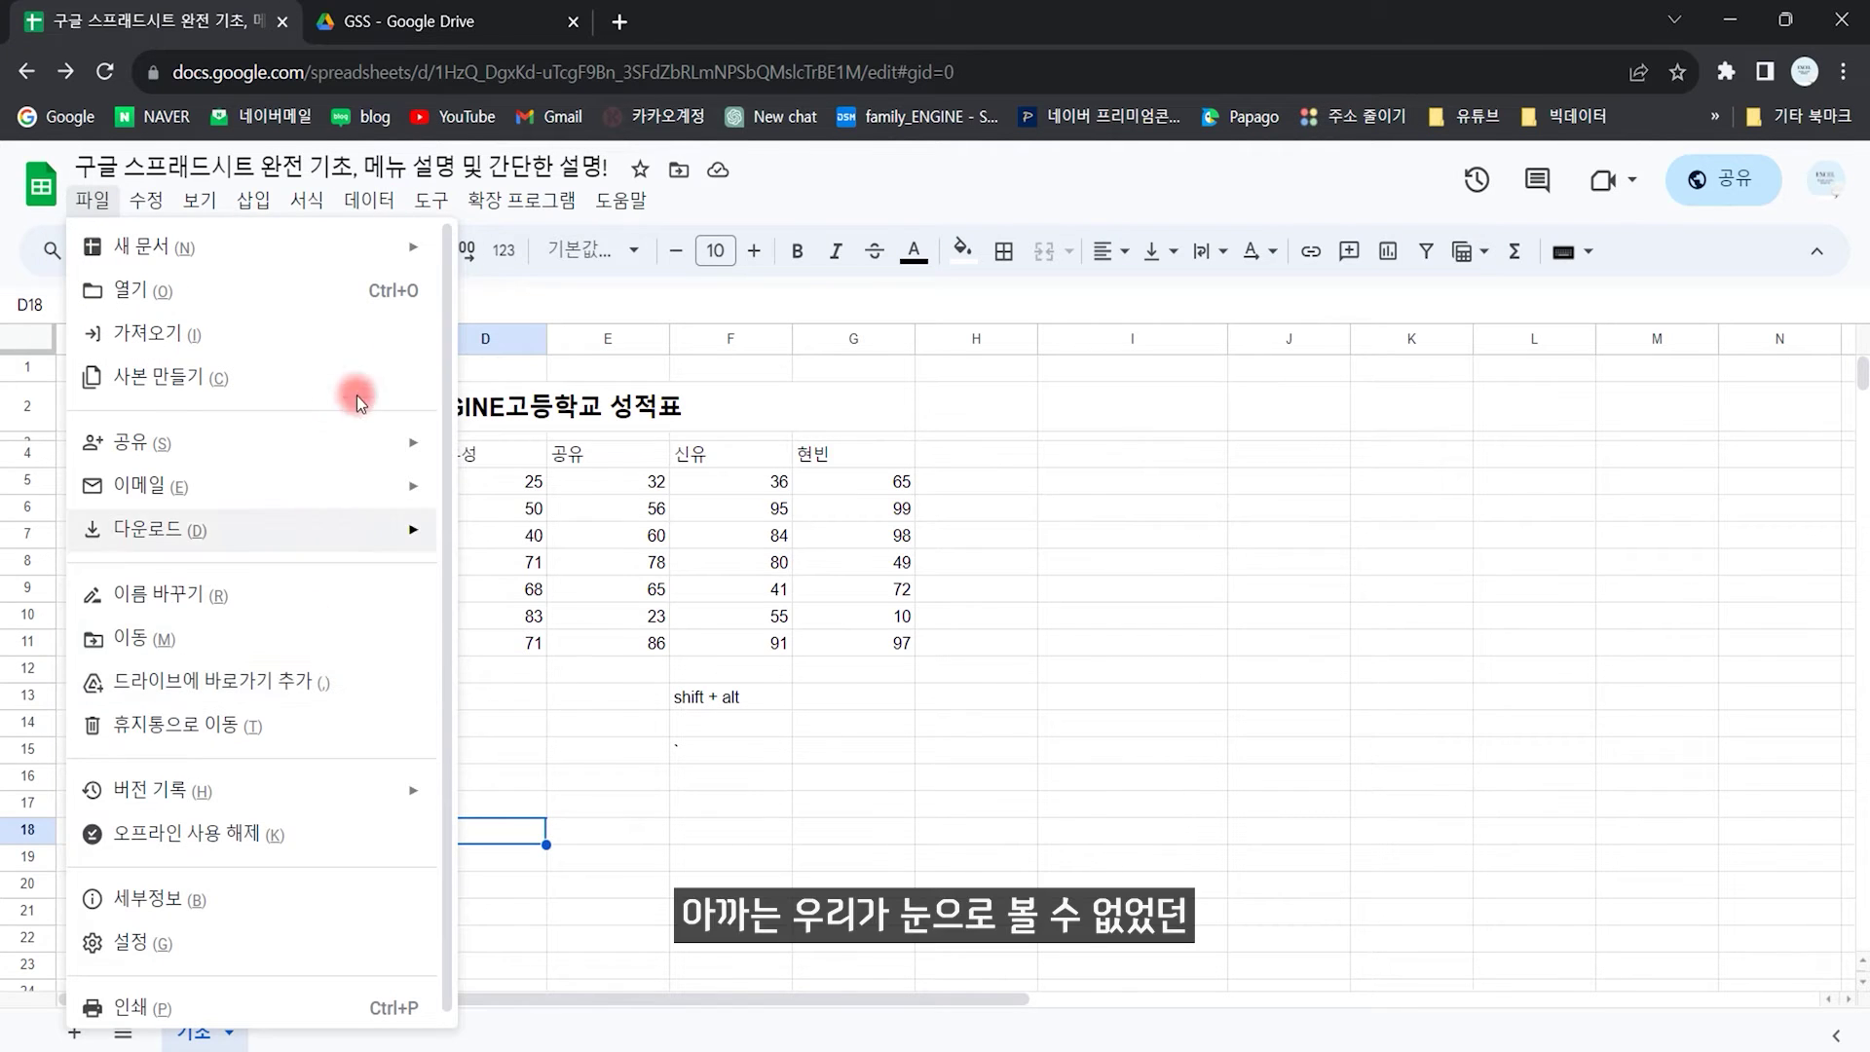
mouse_move(175, 241)
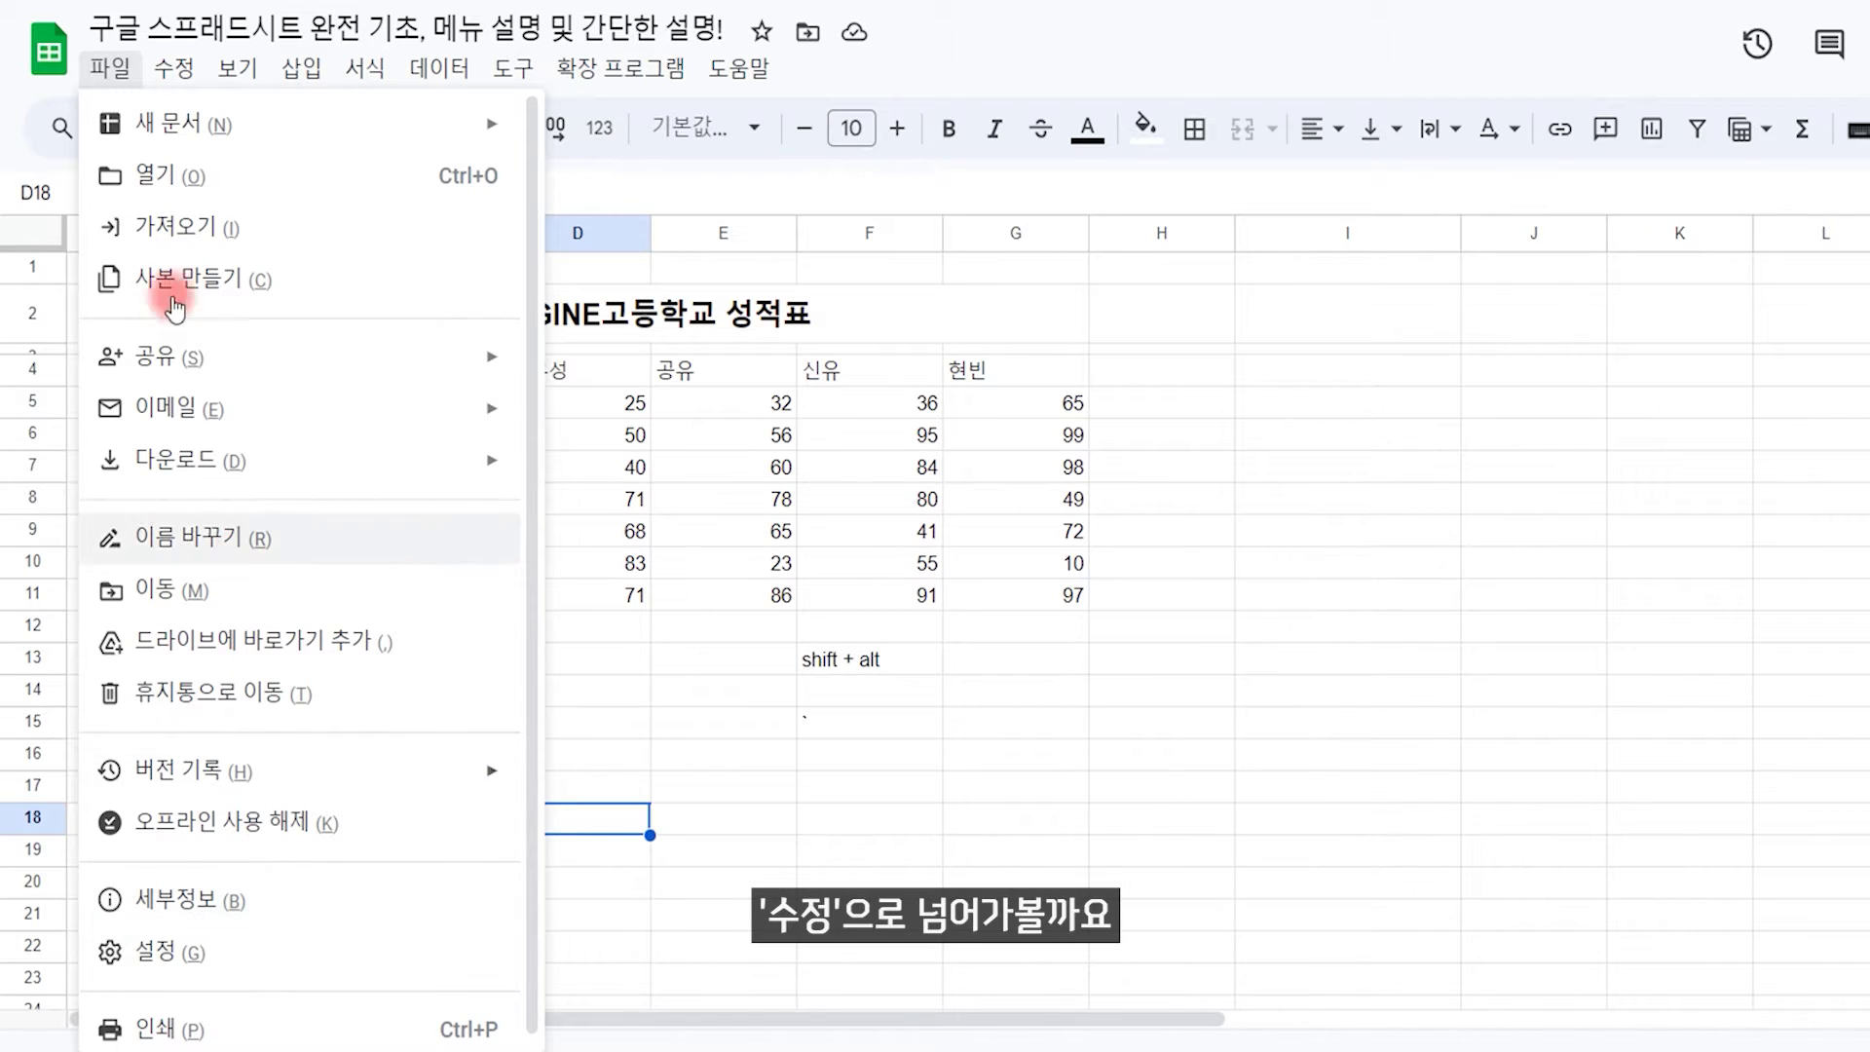
left_click(176, 71)
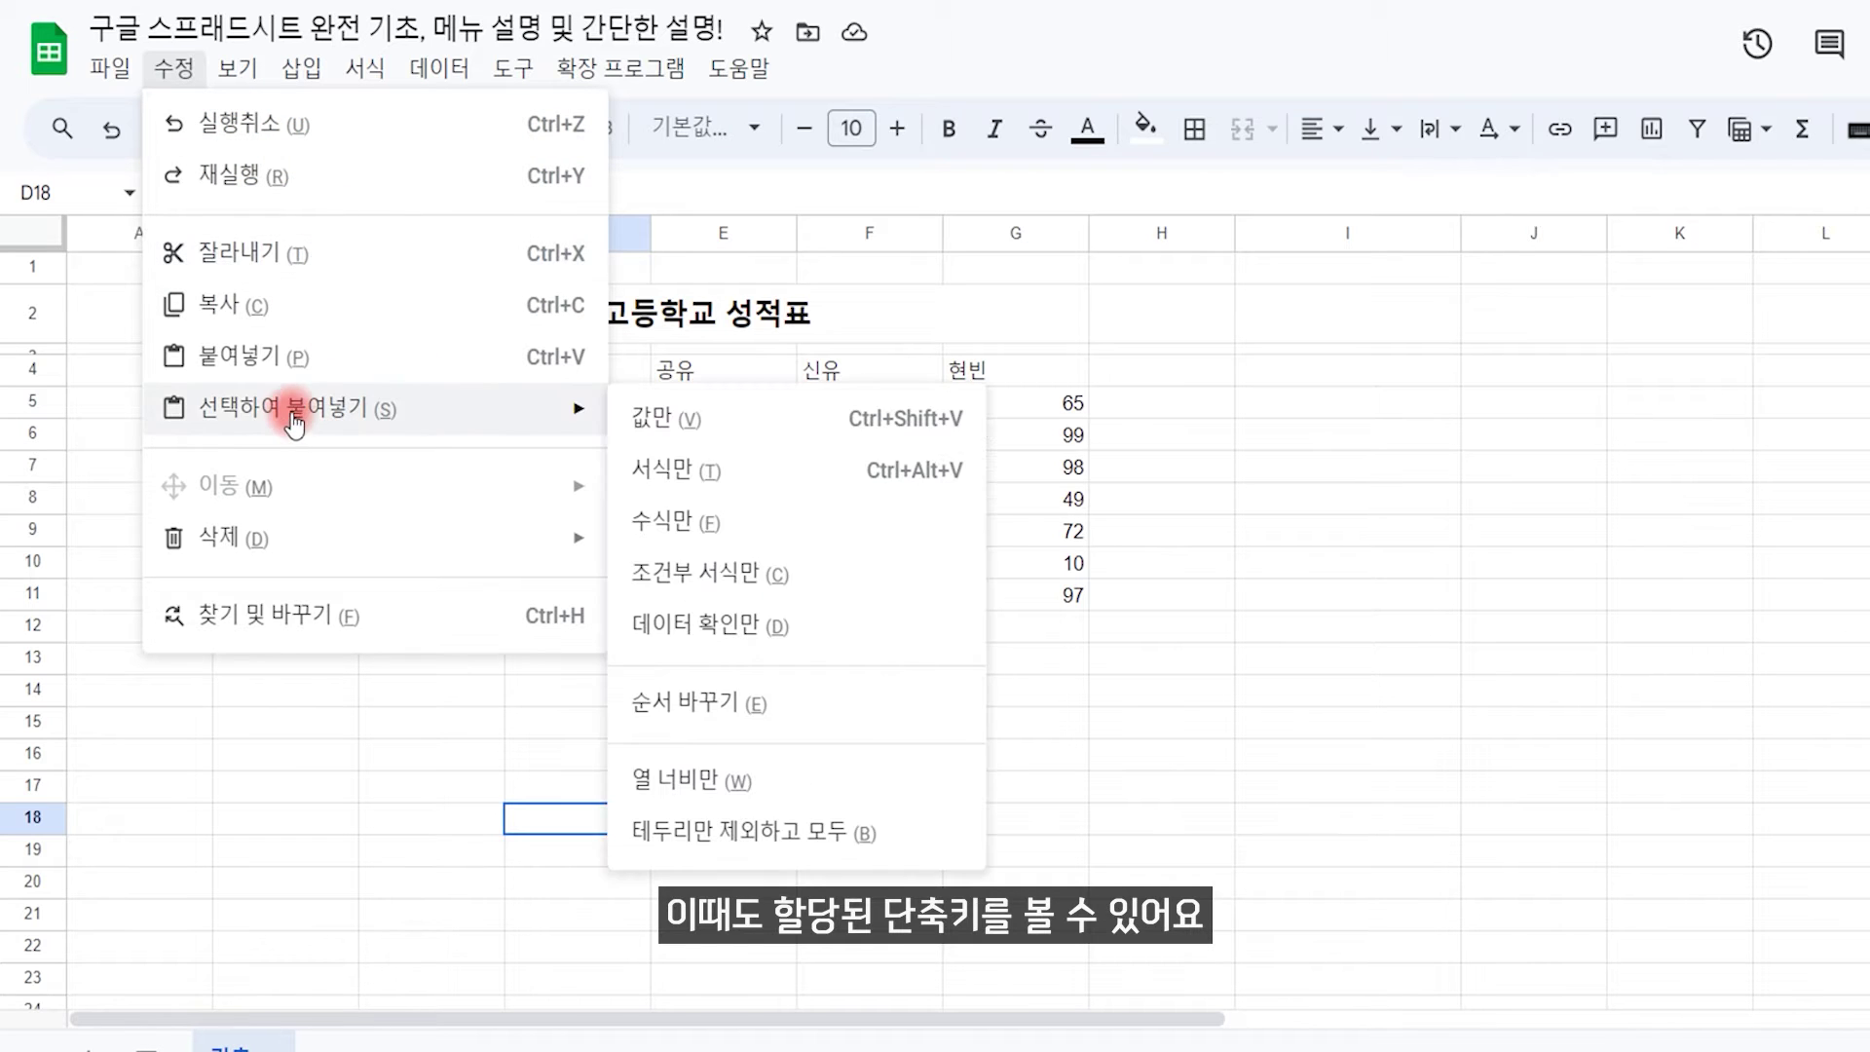
key("Escape")
left_click(429, 816)
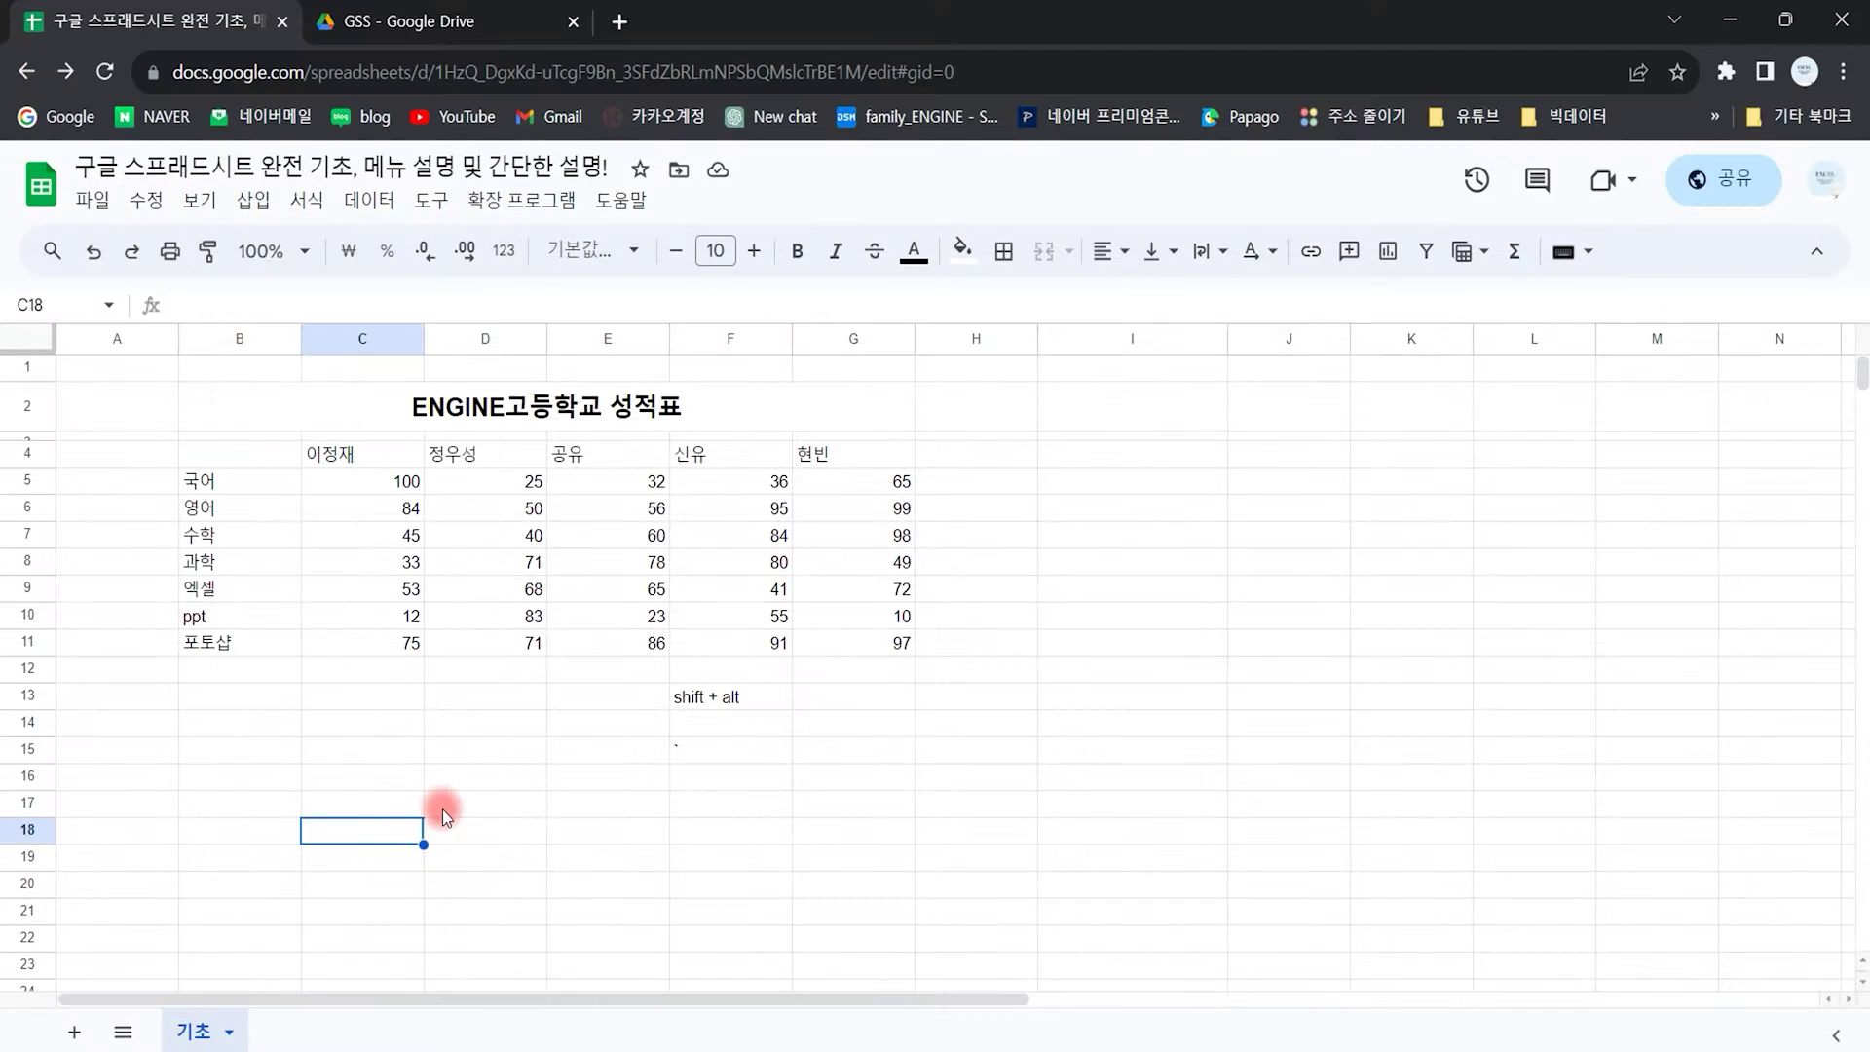
Step: Open and close the Edit, View, Insert, Format, Data and Tools menus via Shift+Alt shortcuts
key("alt+shift+e")
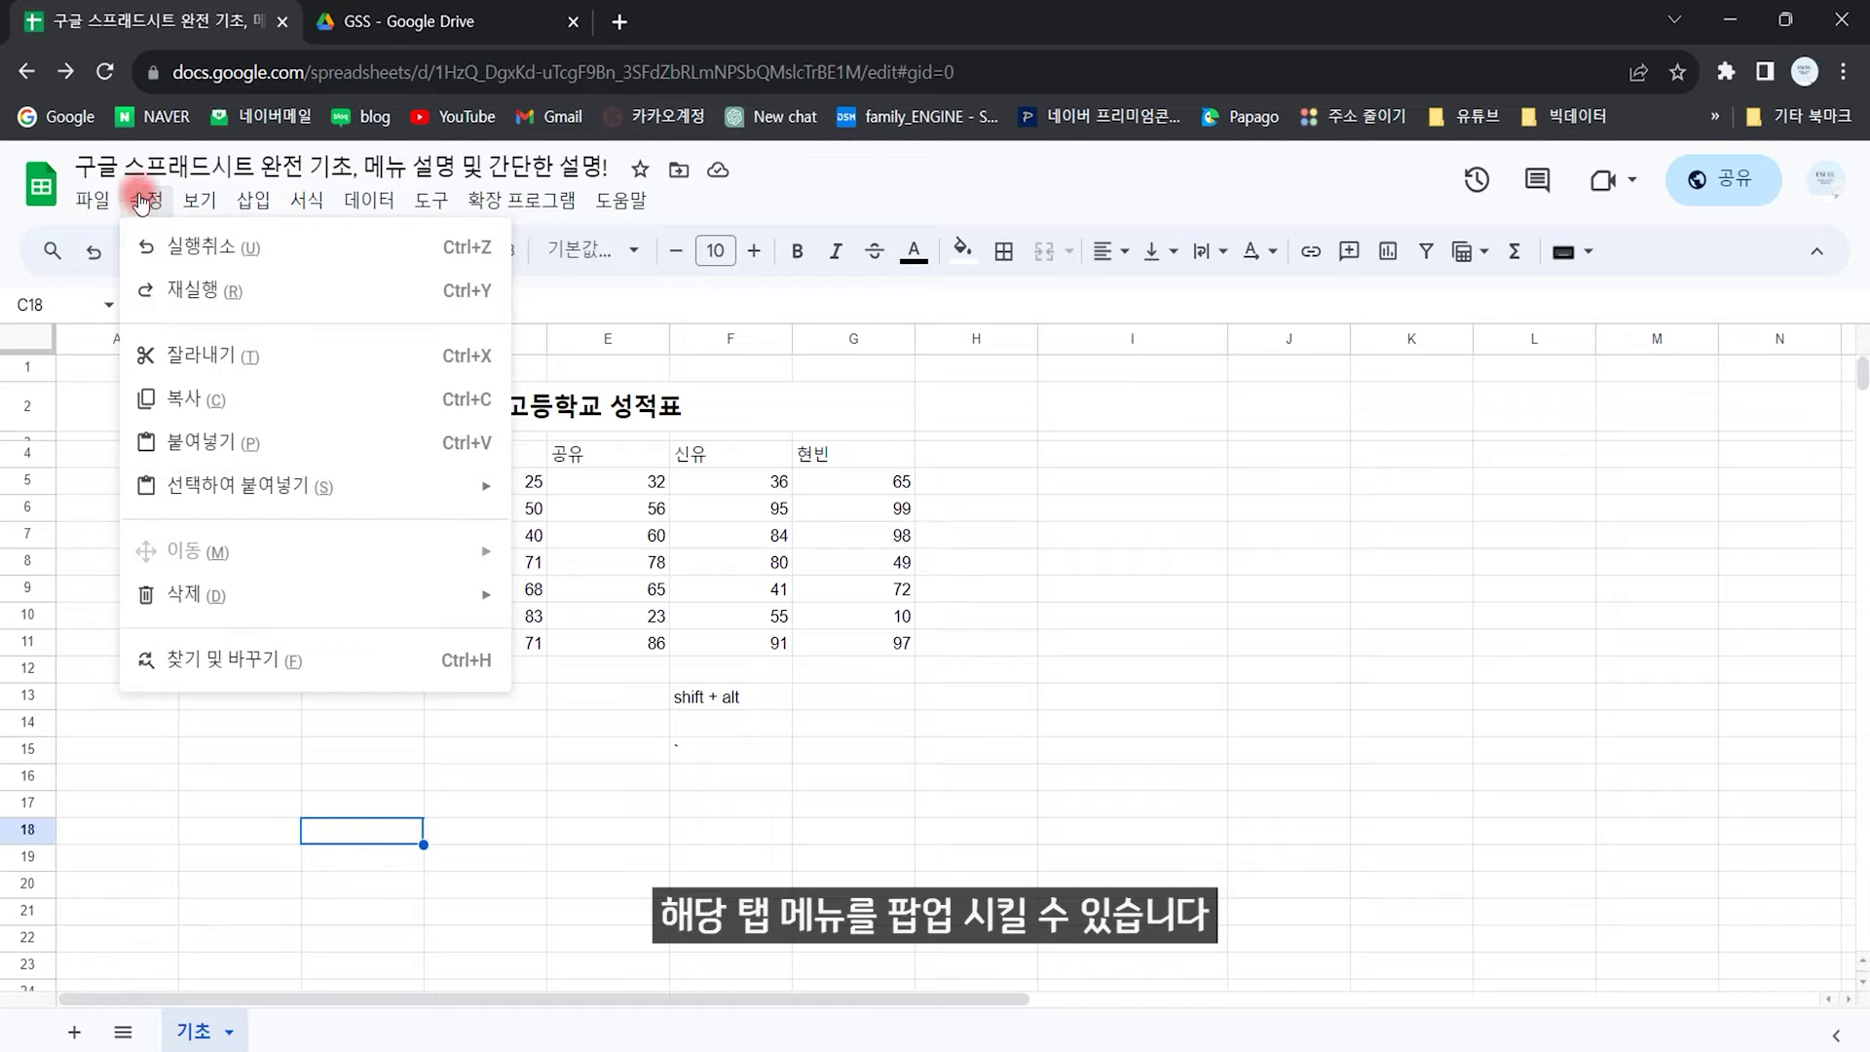
key("Escape")
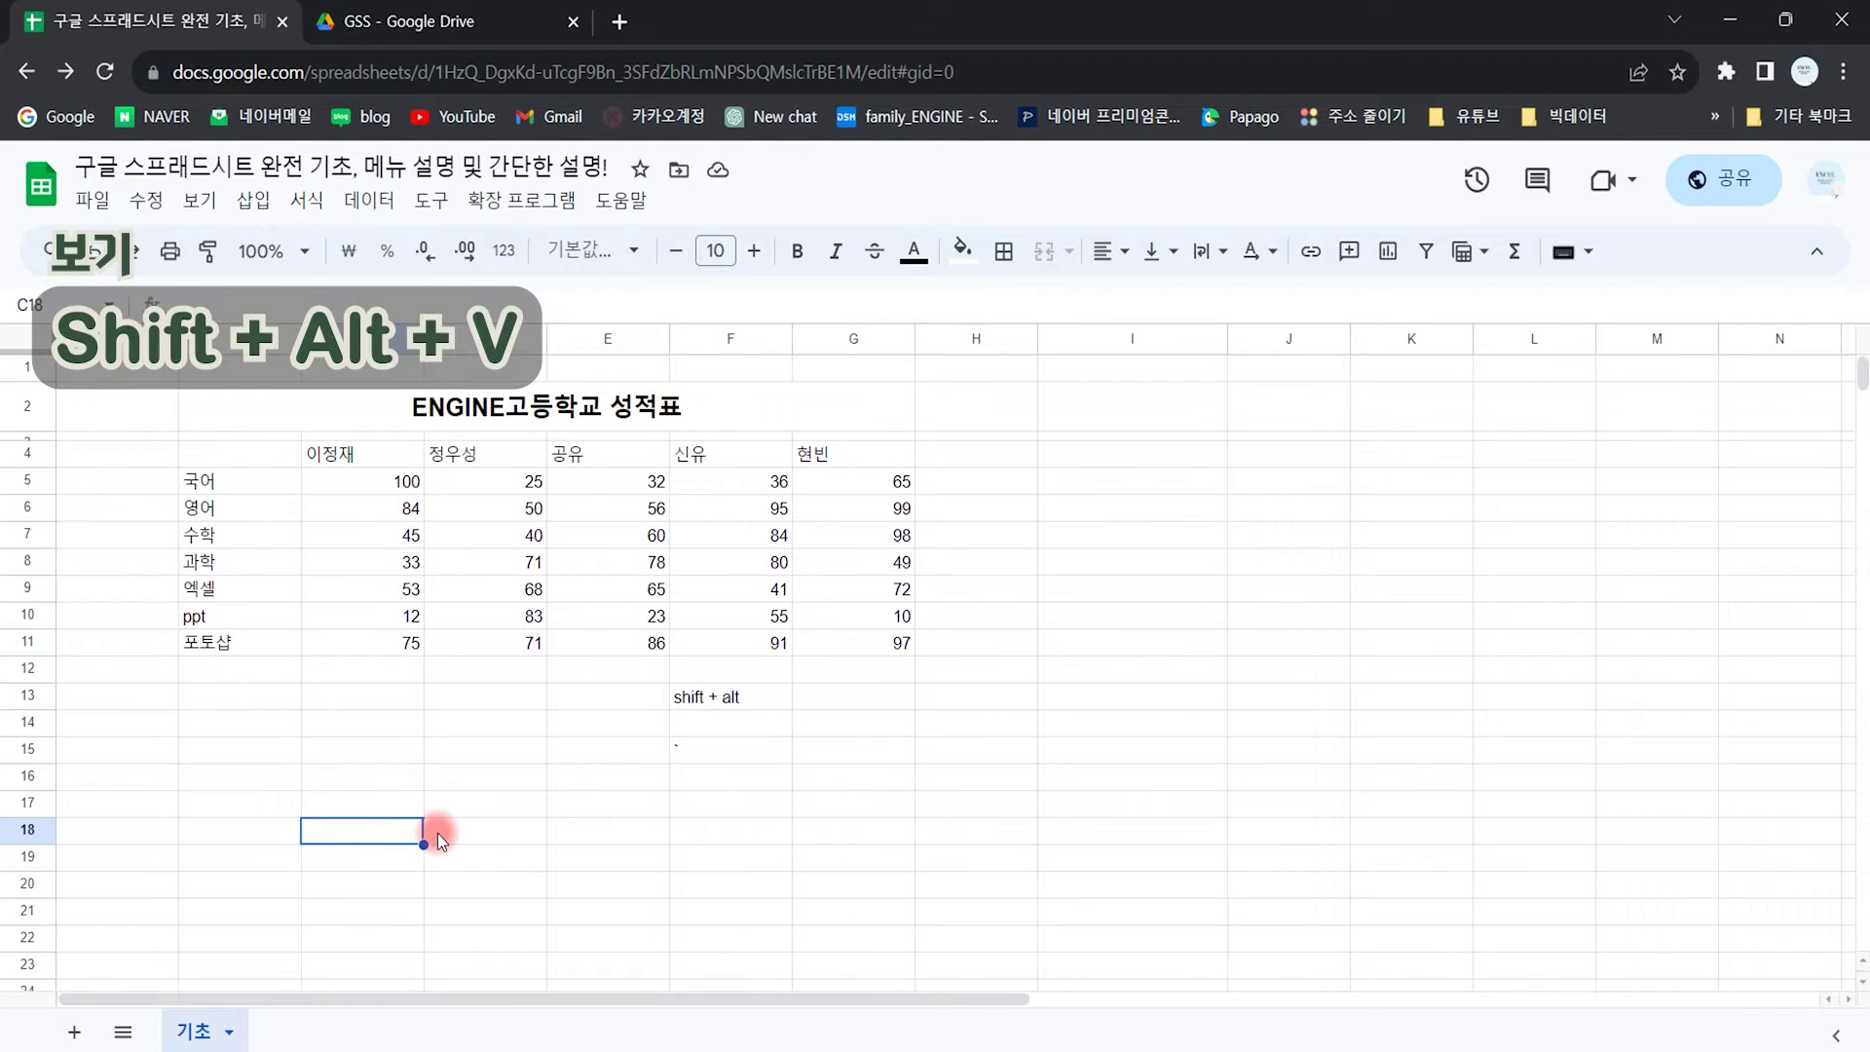
key("shift+alt+v")
key("Escape")
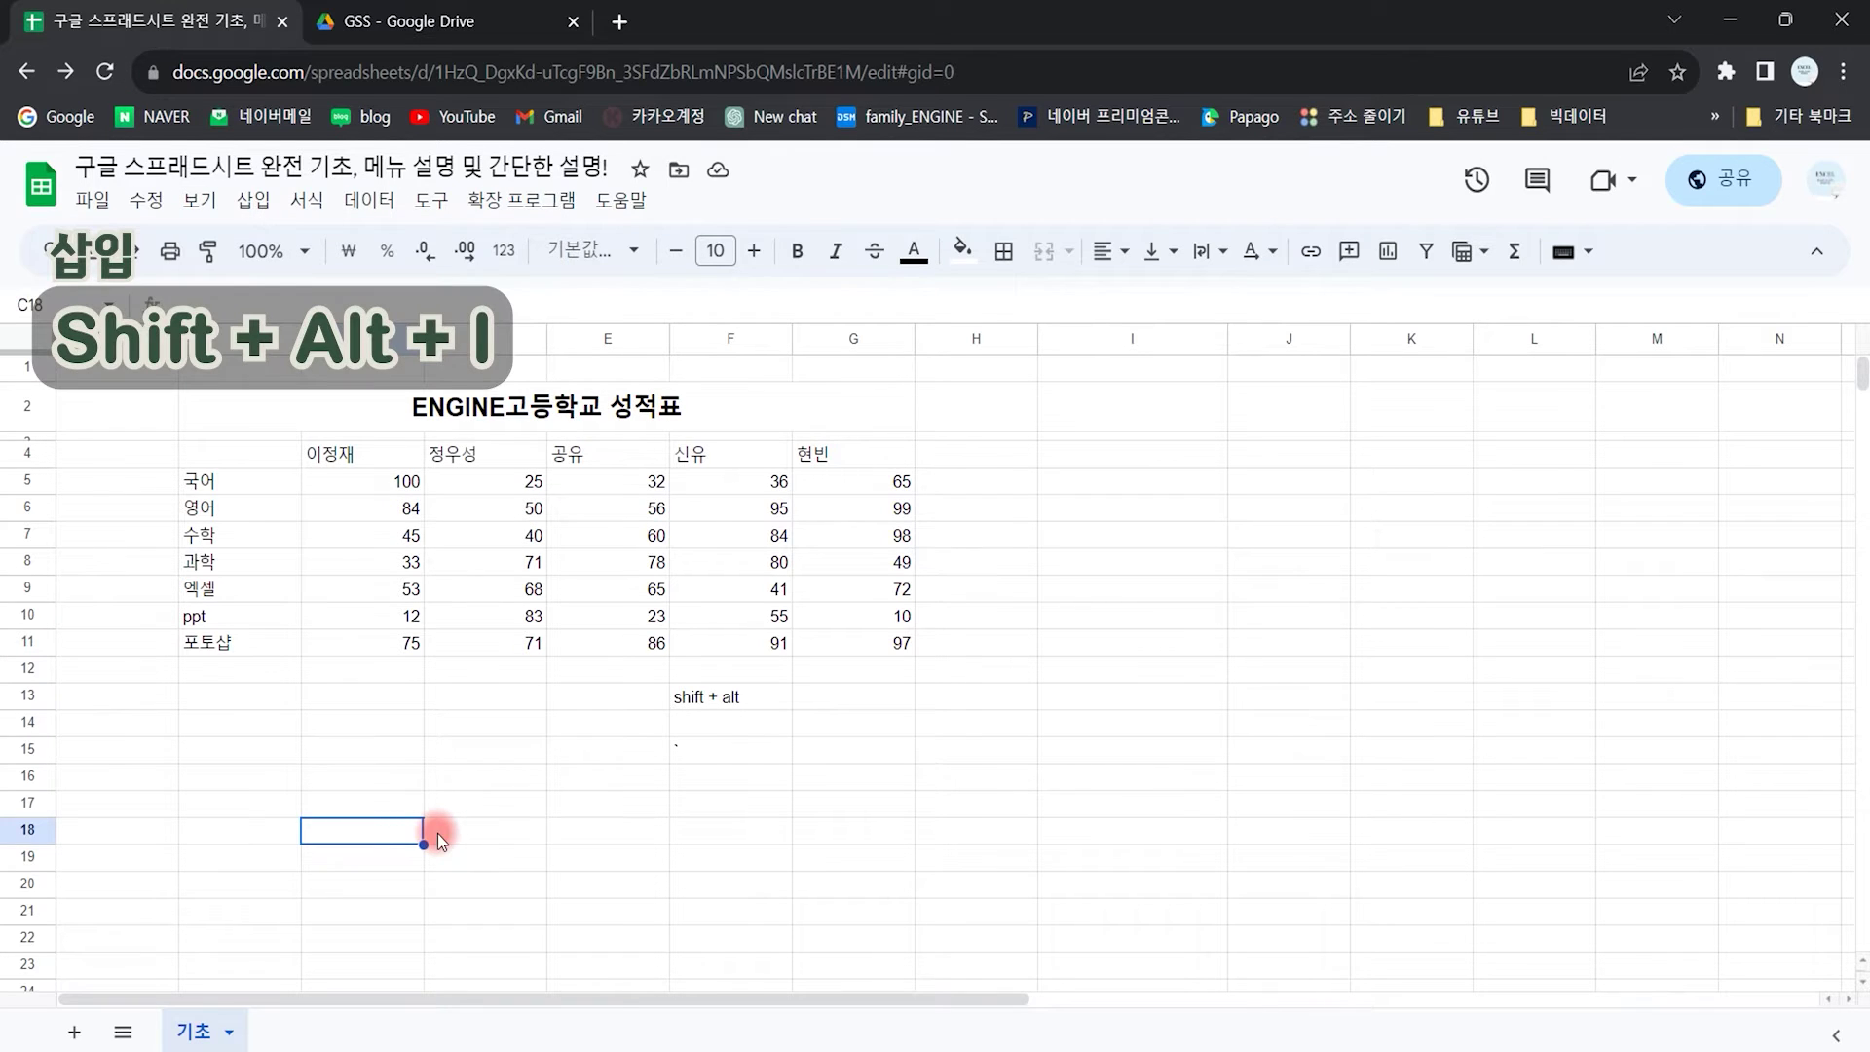
key("shift+alt+i")
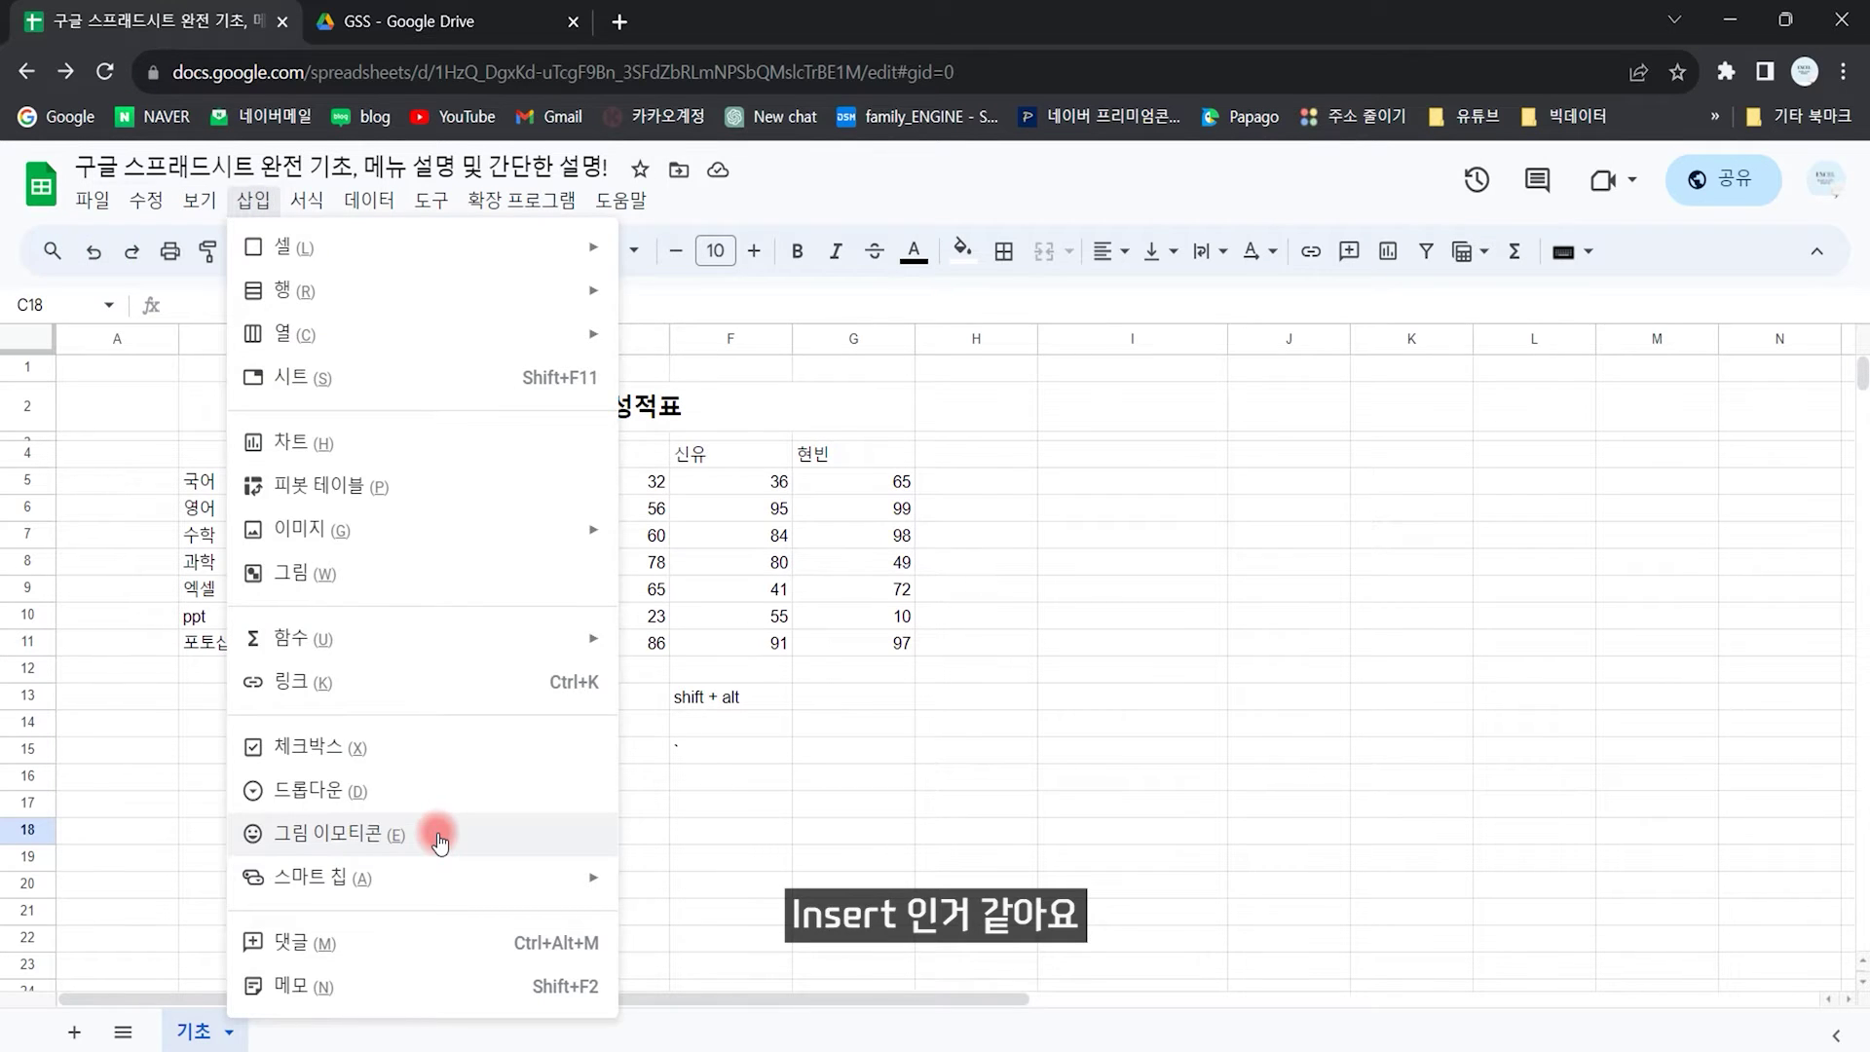
key("Escape")
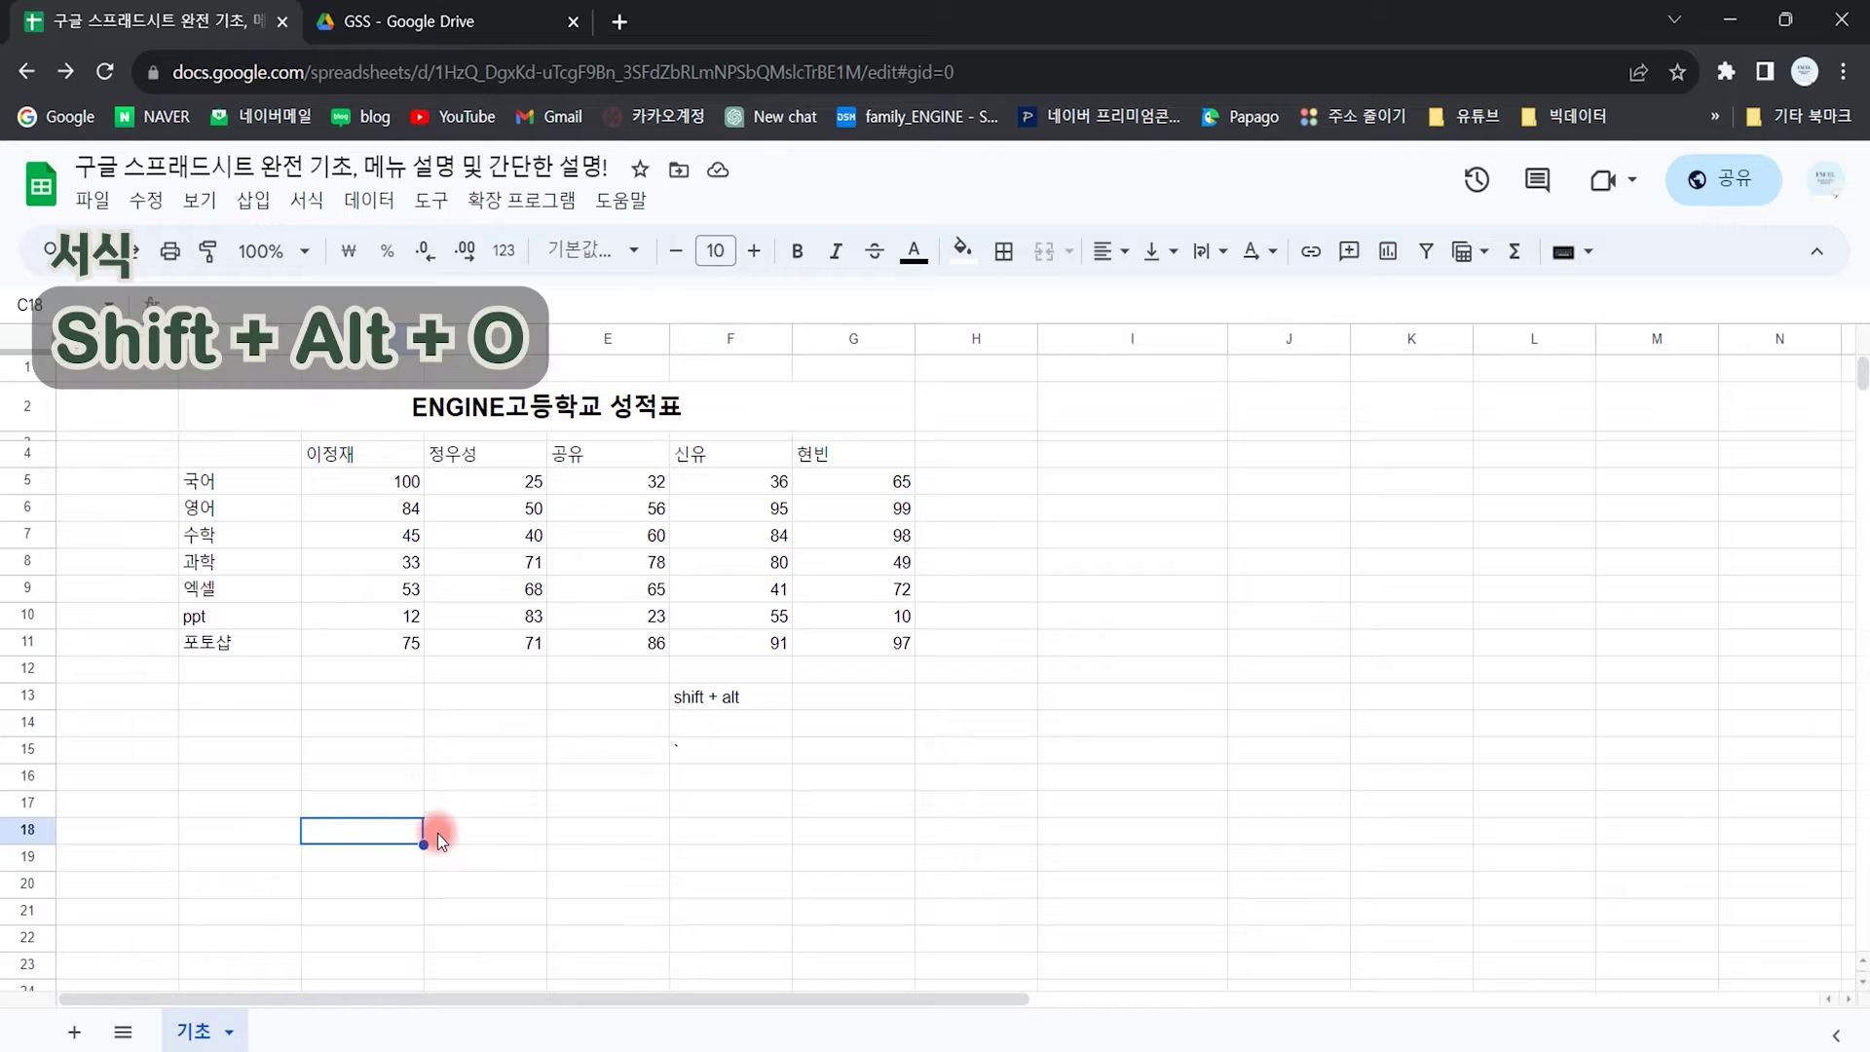
key("shift+alt+o")
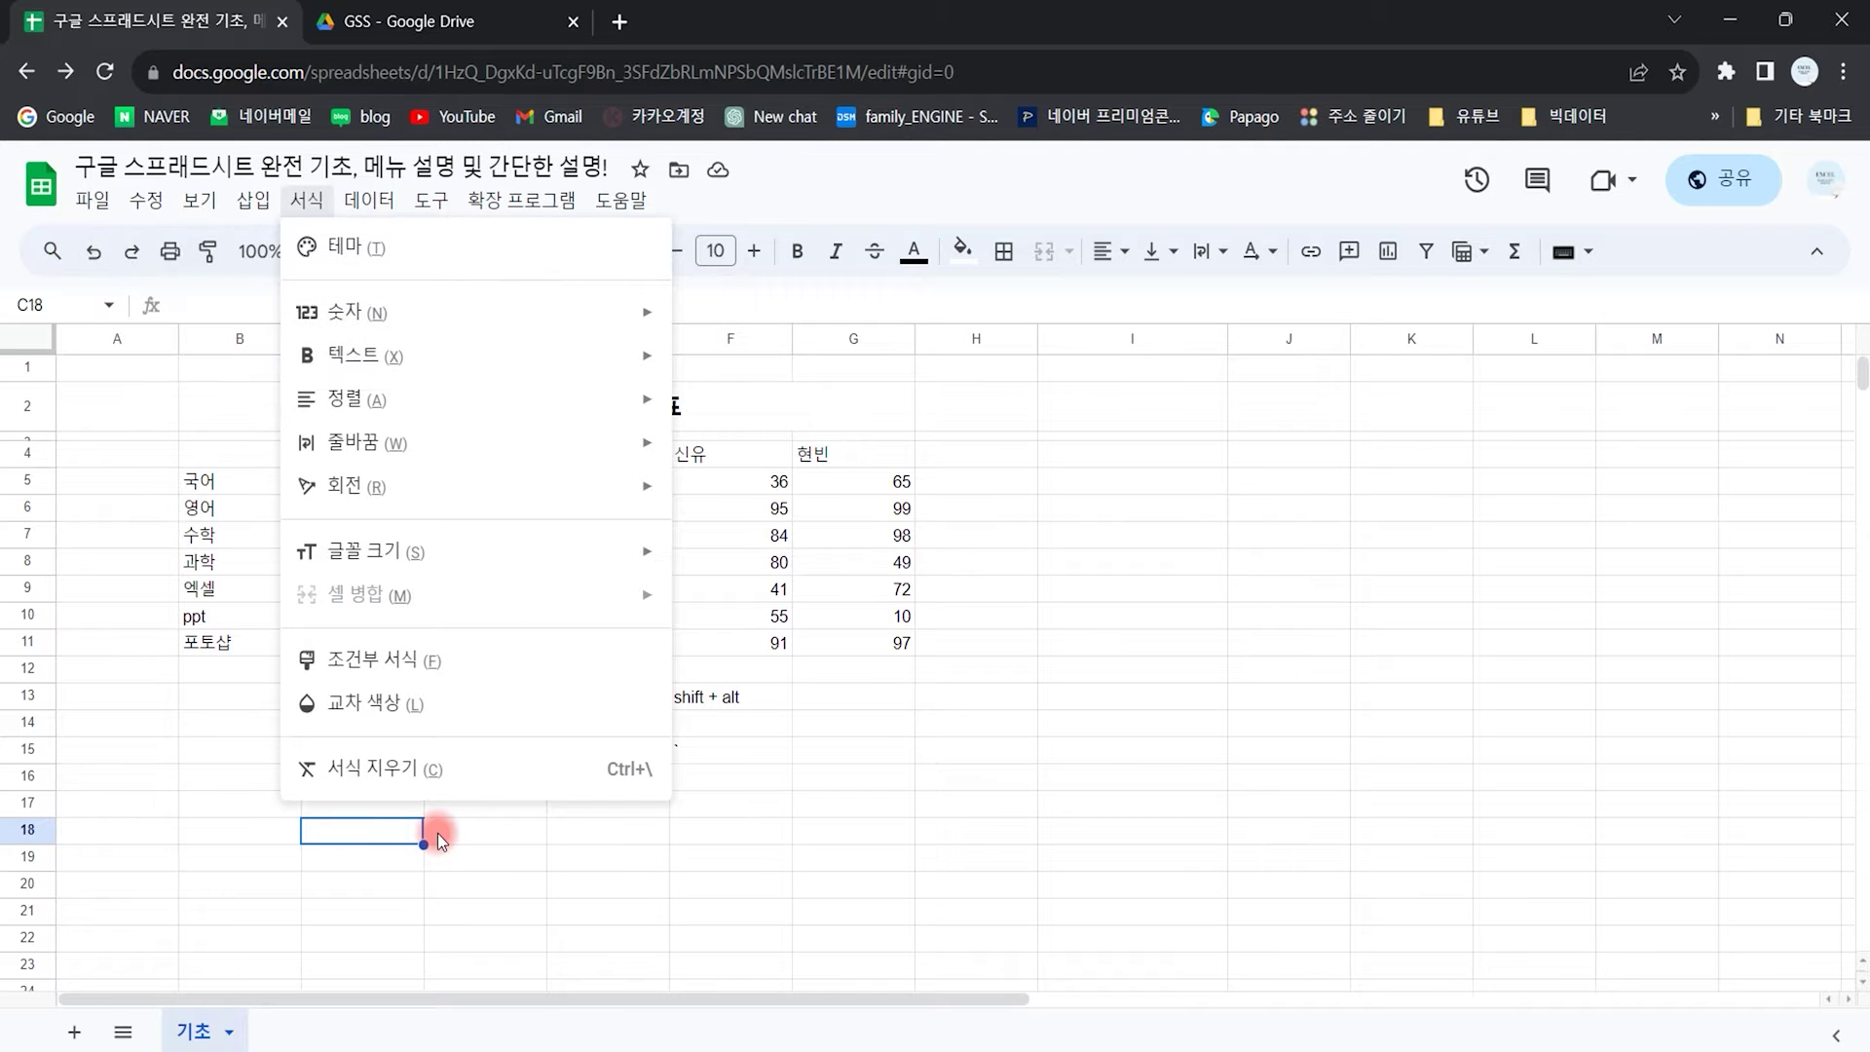
key("Escape")
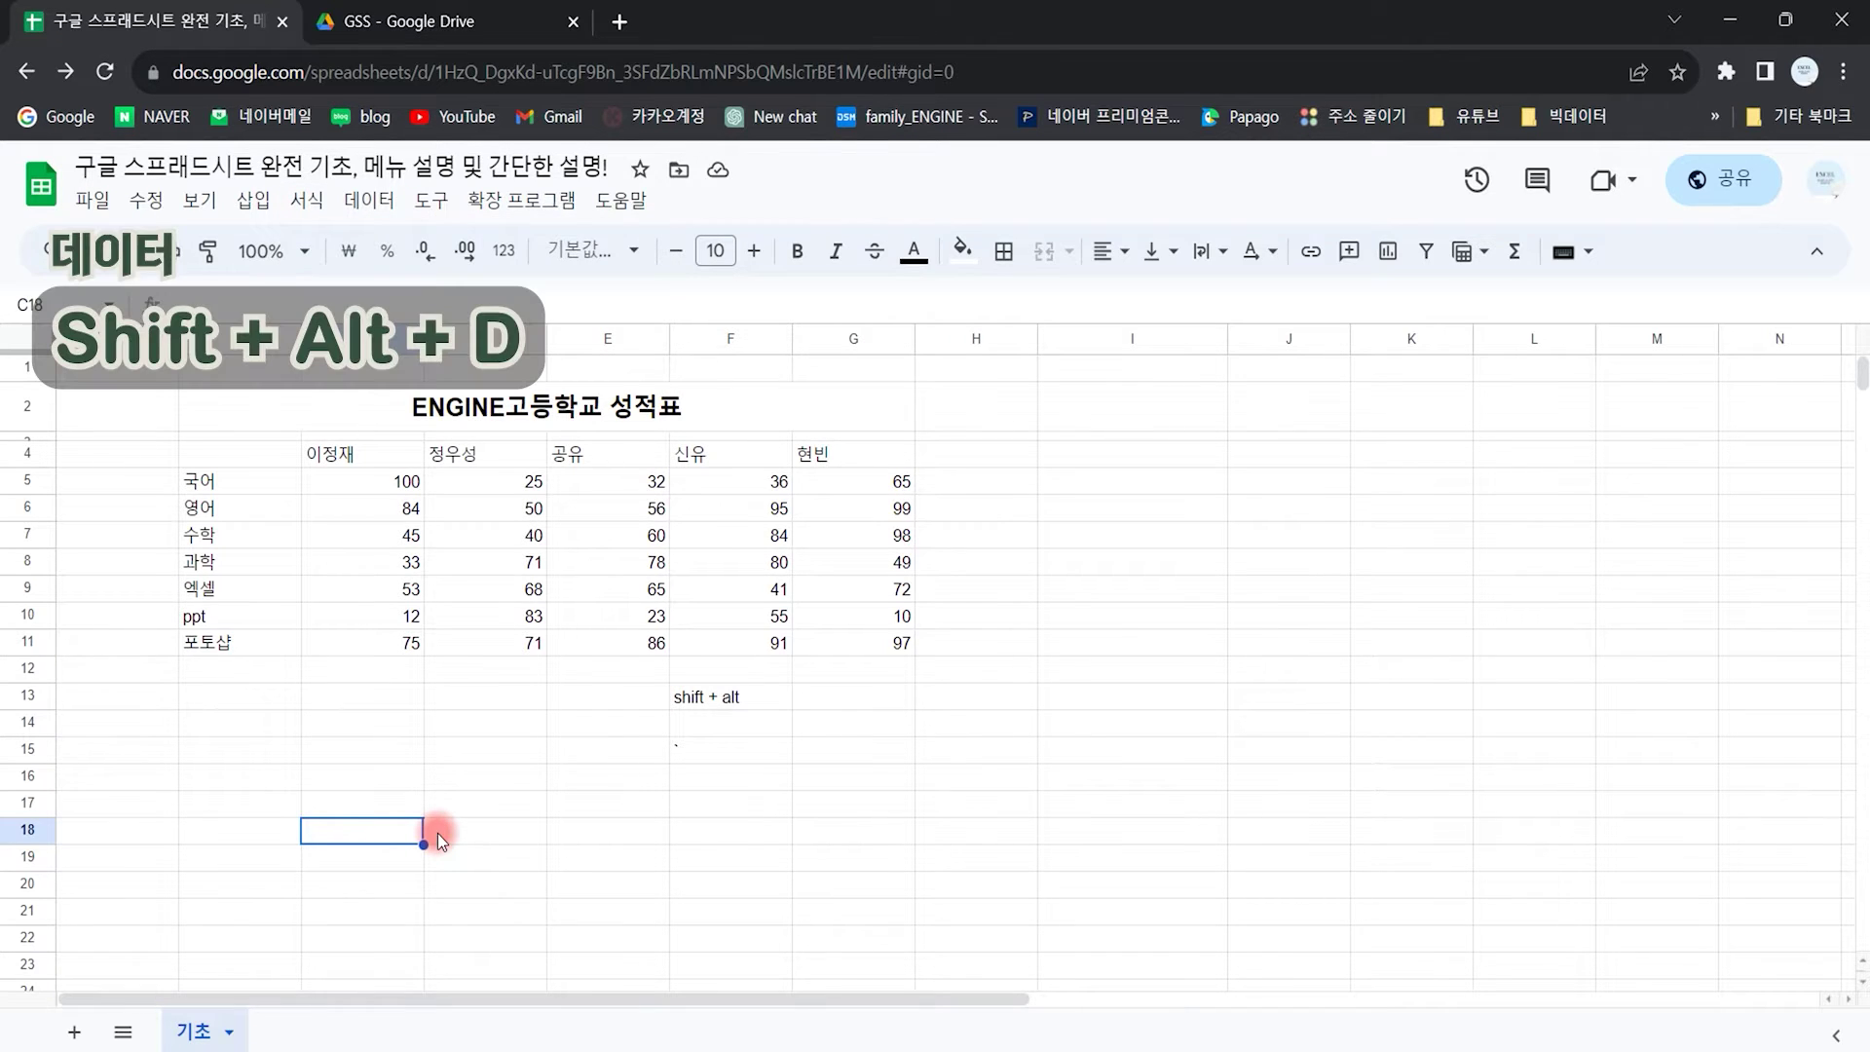
key("shift+alt+d")
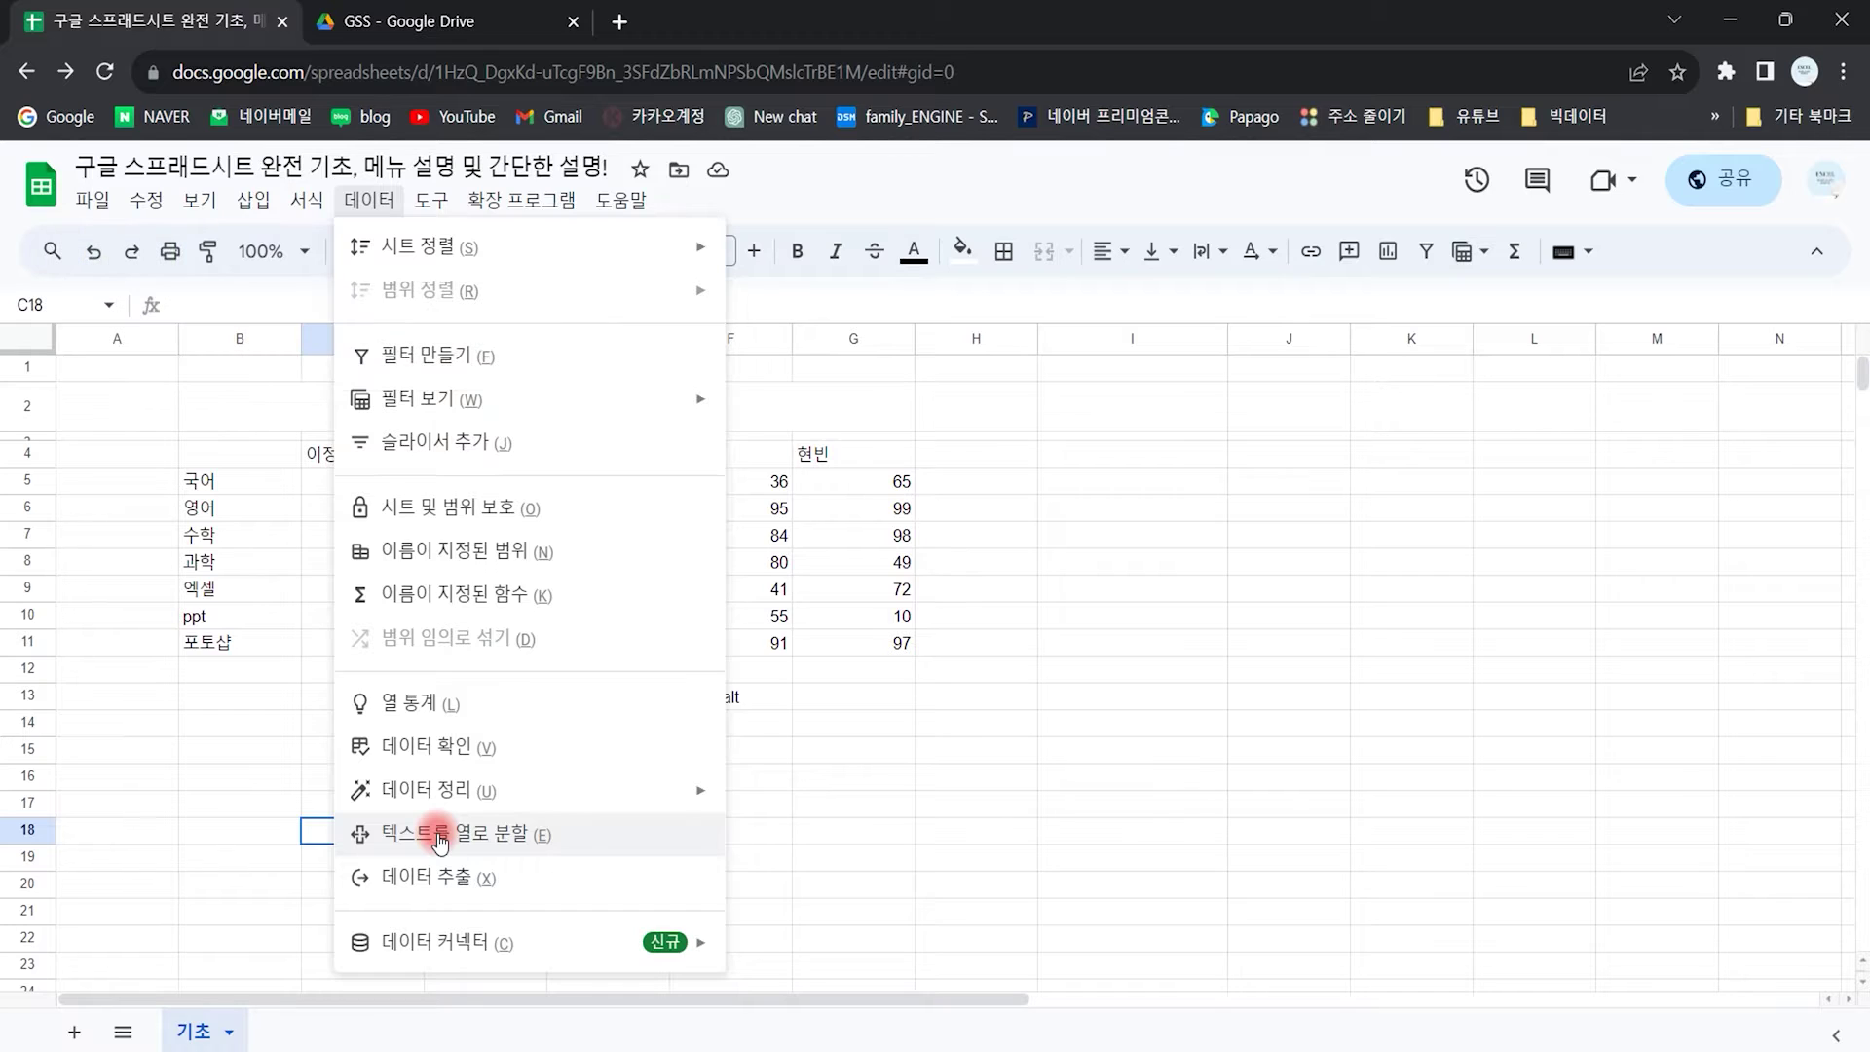
key("Escape")
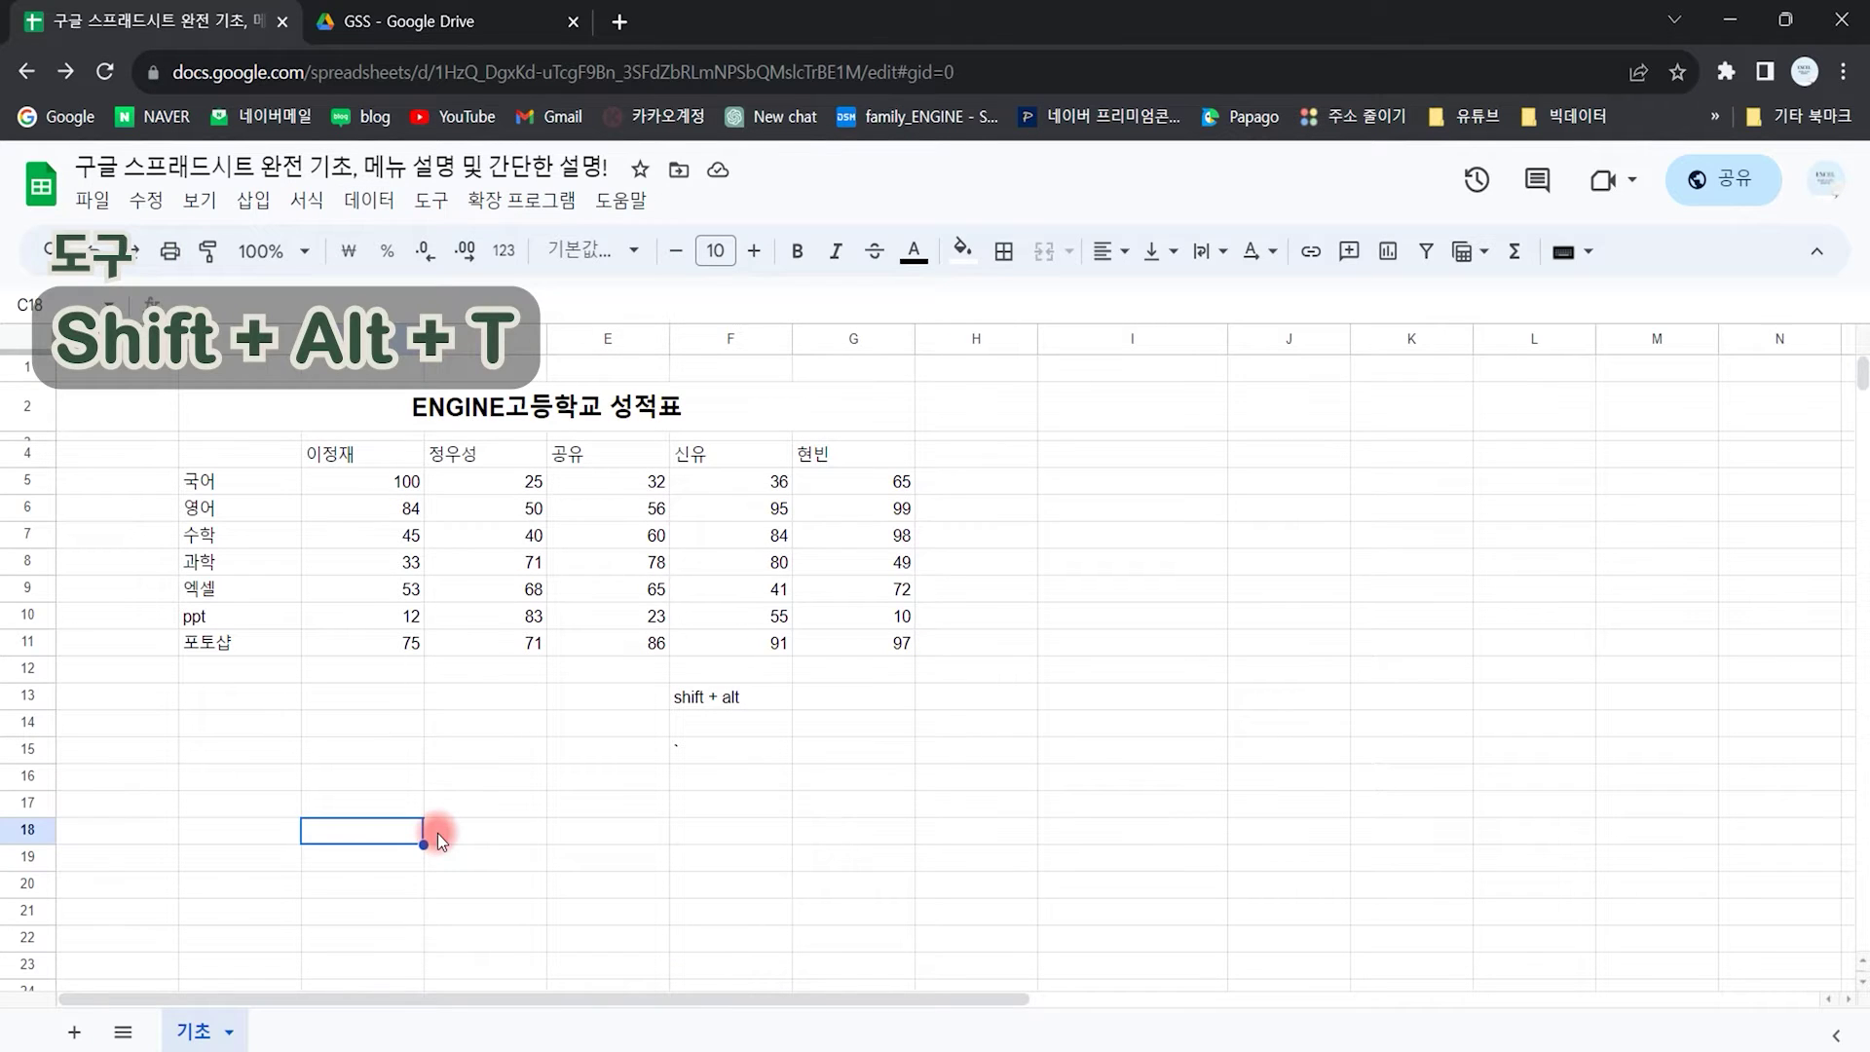
key("shift+alt+t")
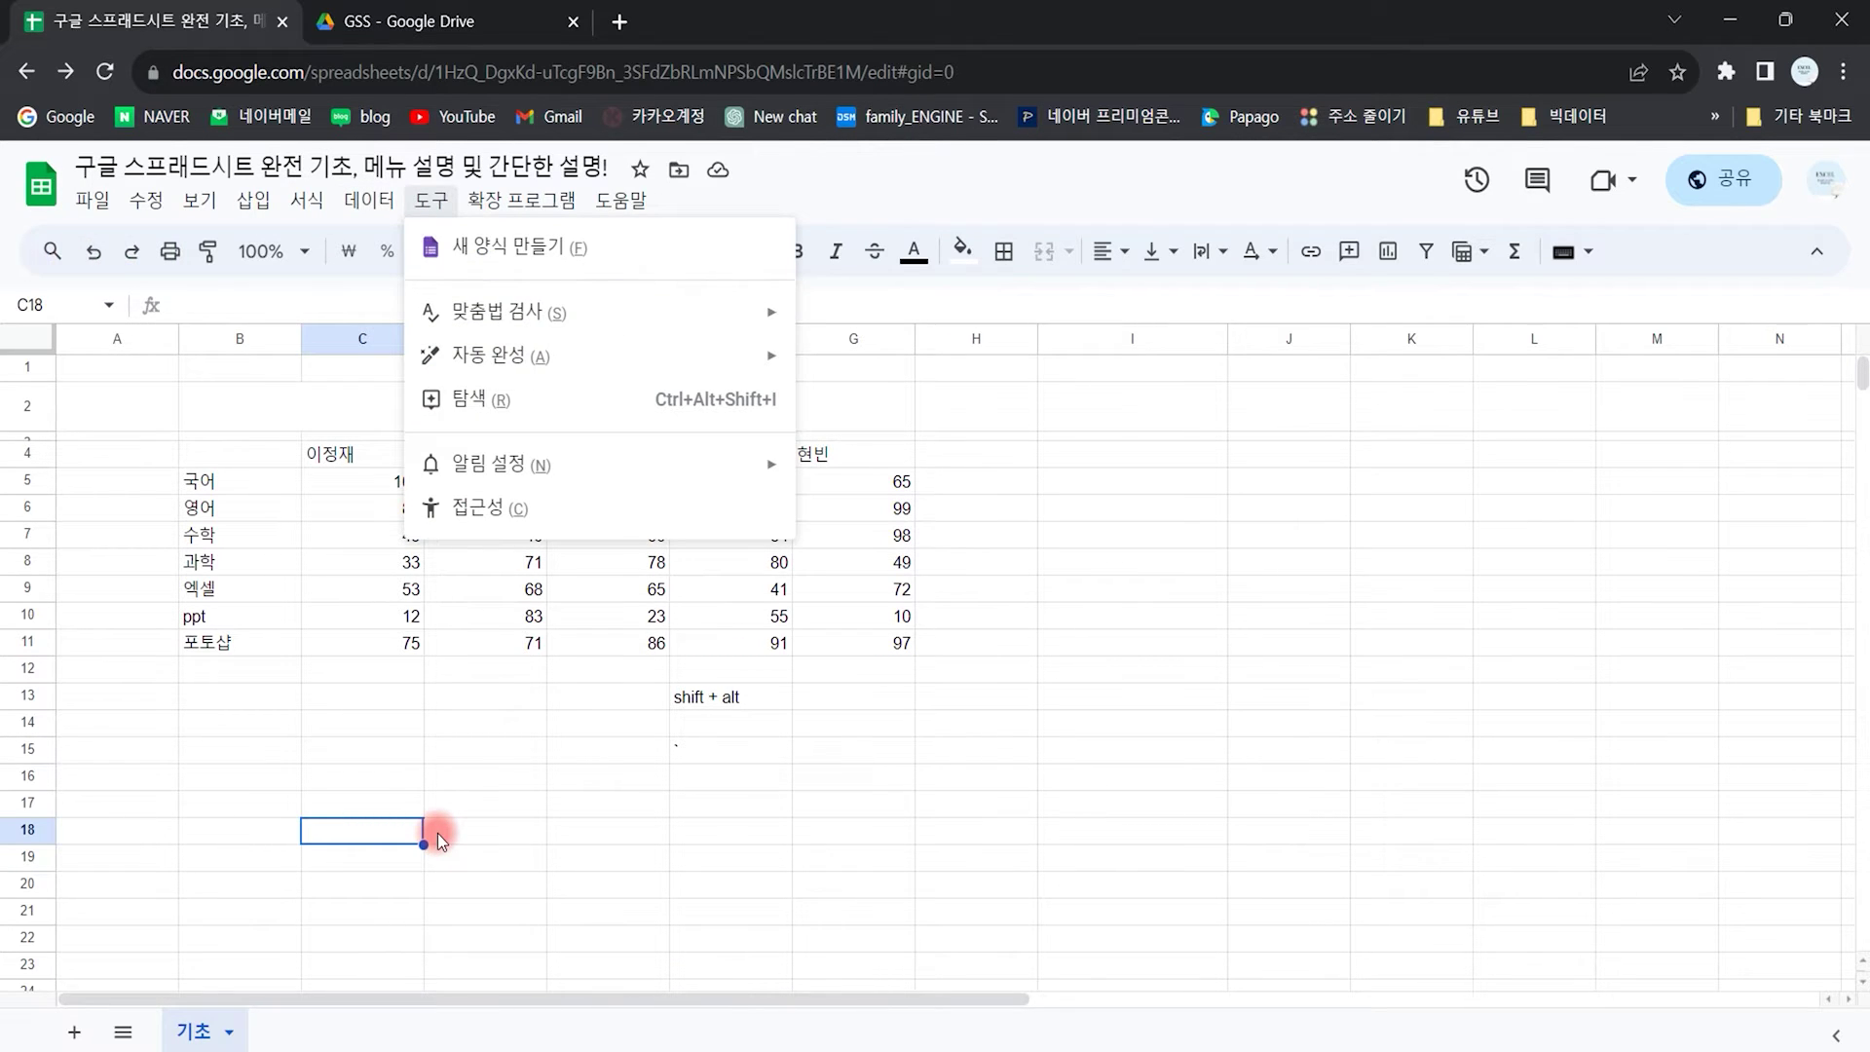
key("Escape")
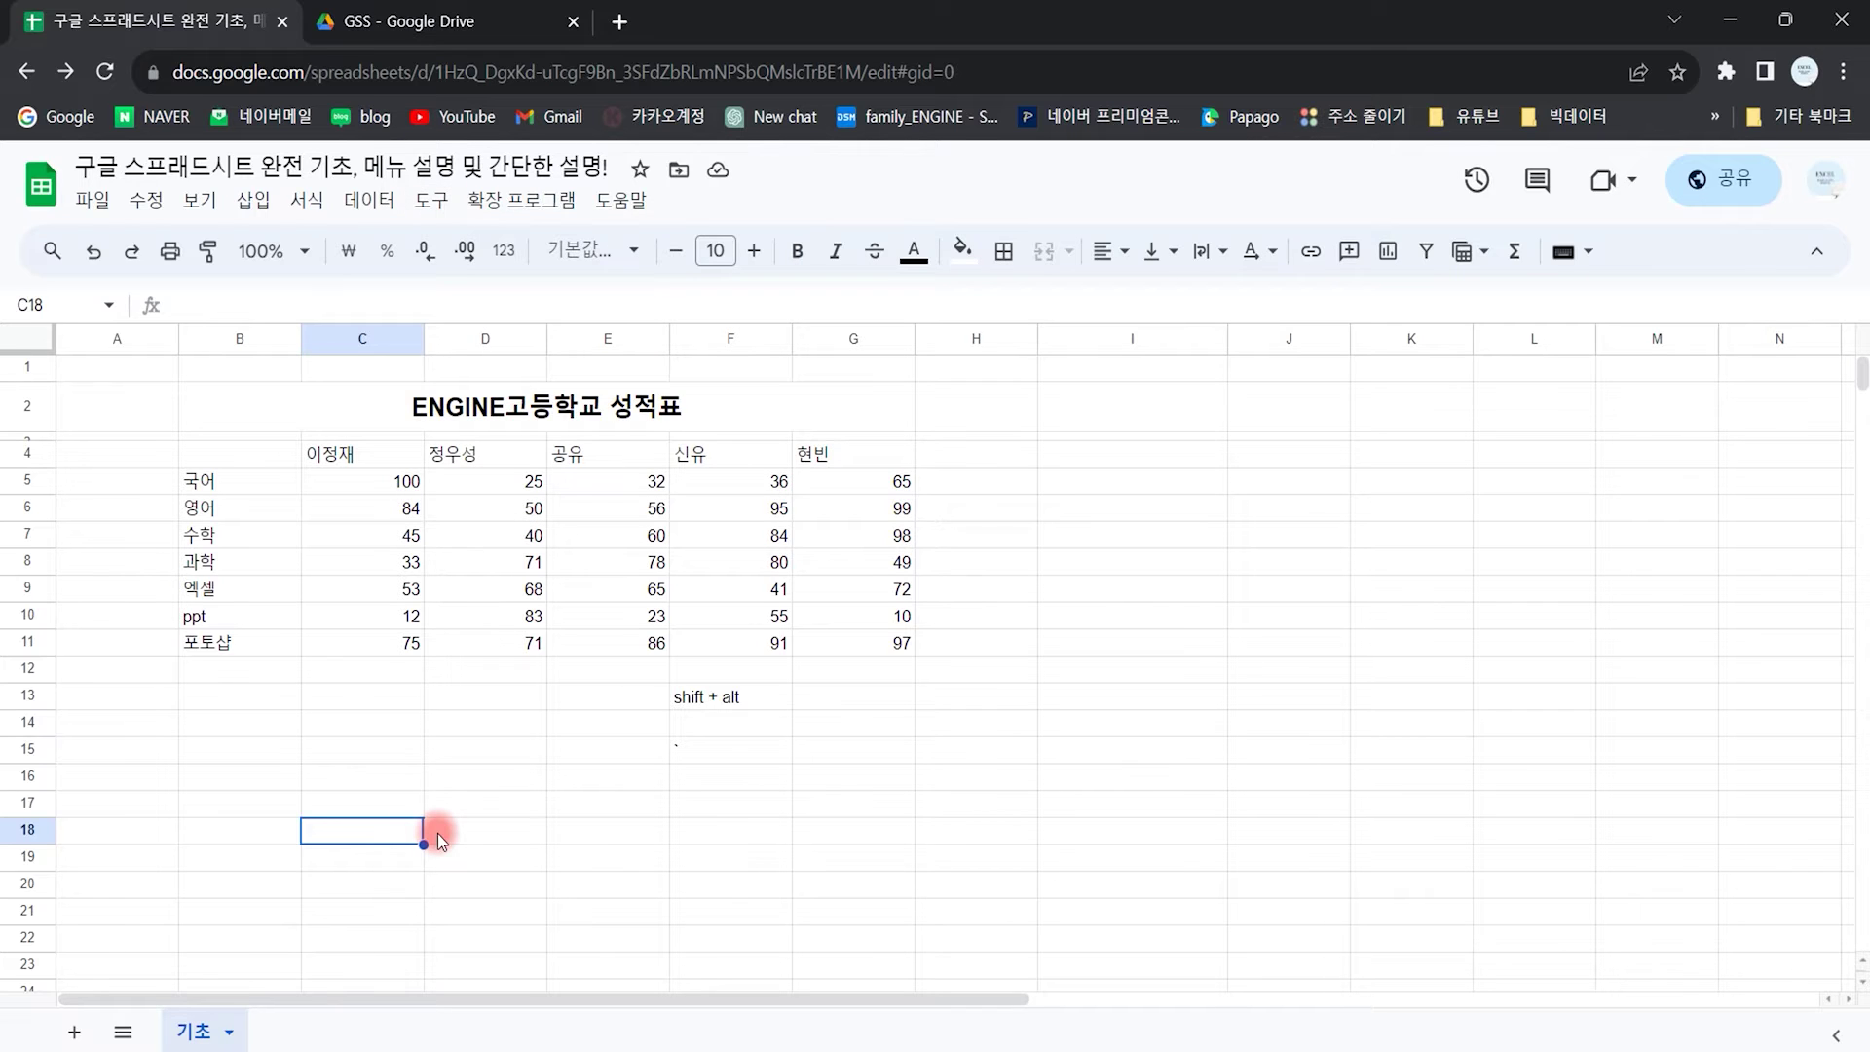
Step: Browse the Extensions and Help menus with arrow keys, then expand Format > Number
key("shift+alt+n")
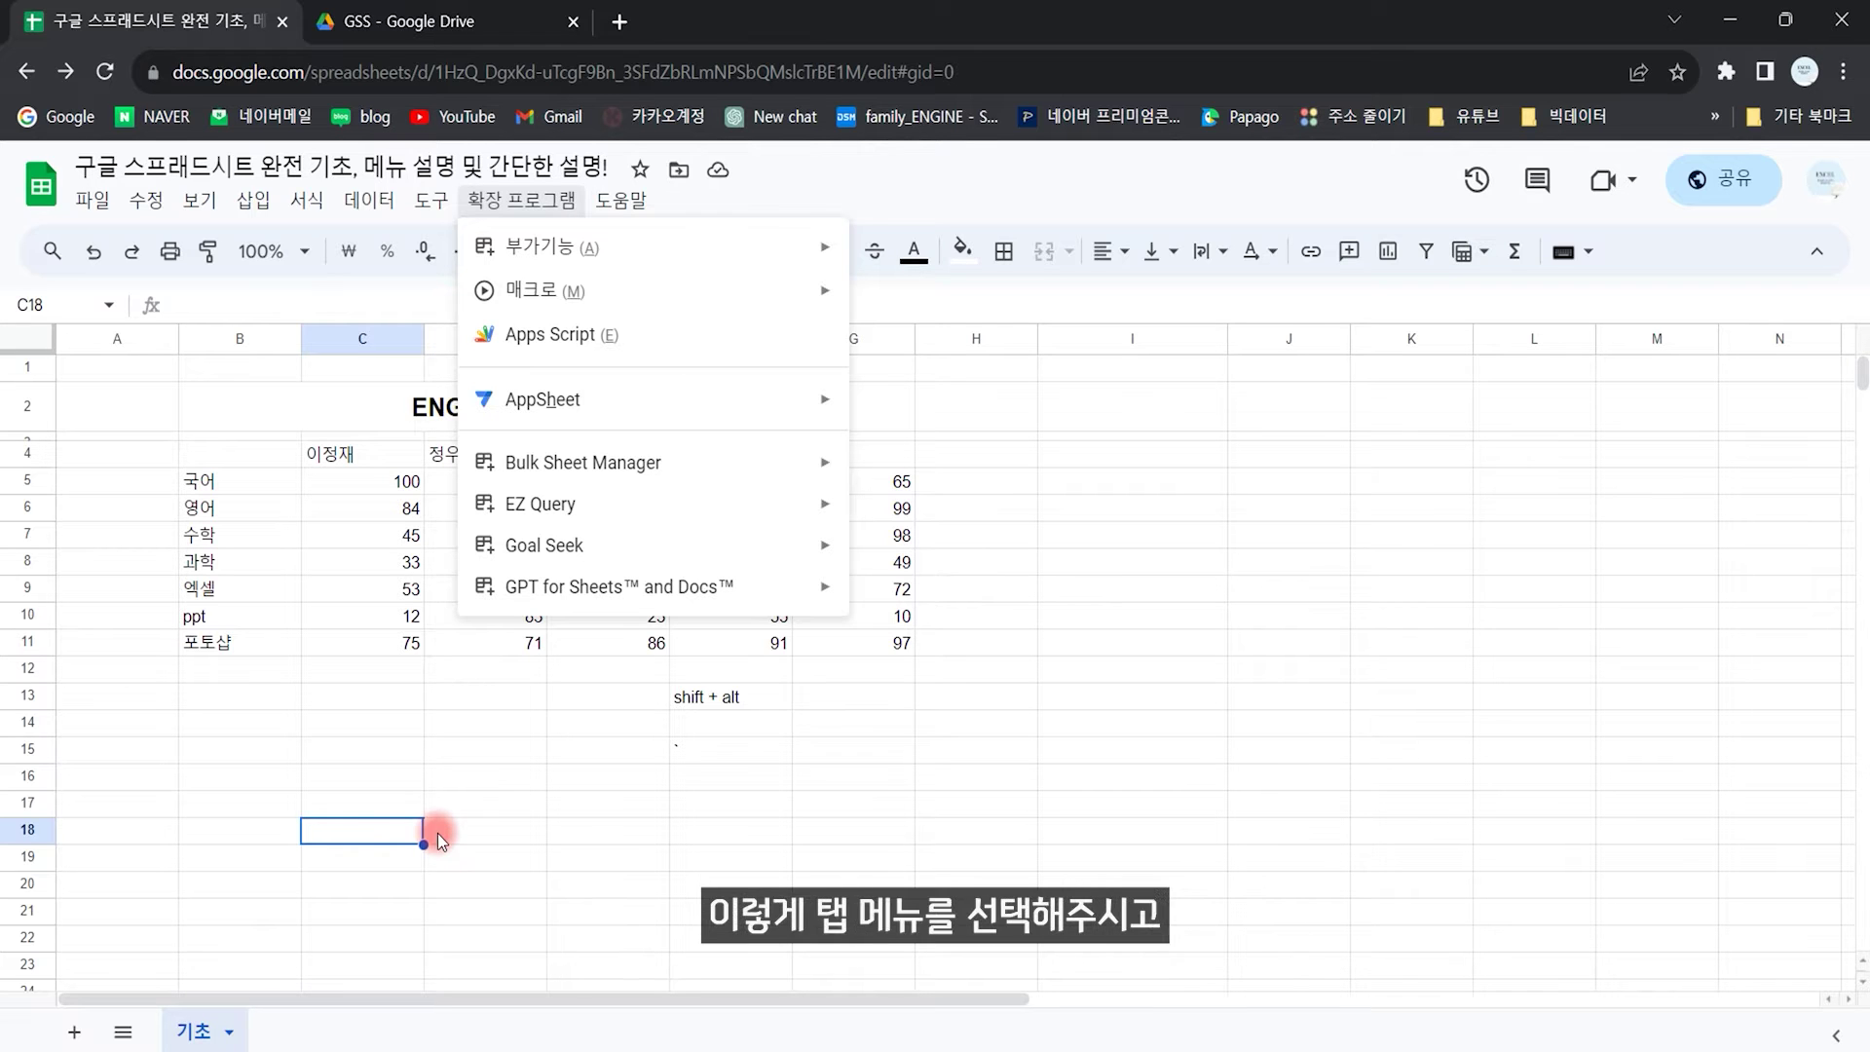
key("Left")
key("Left")
key("Left")
key("Left")
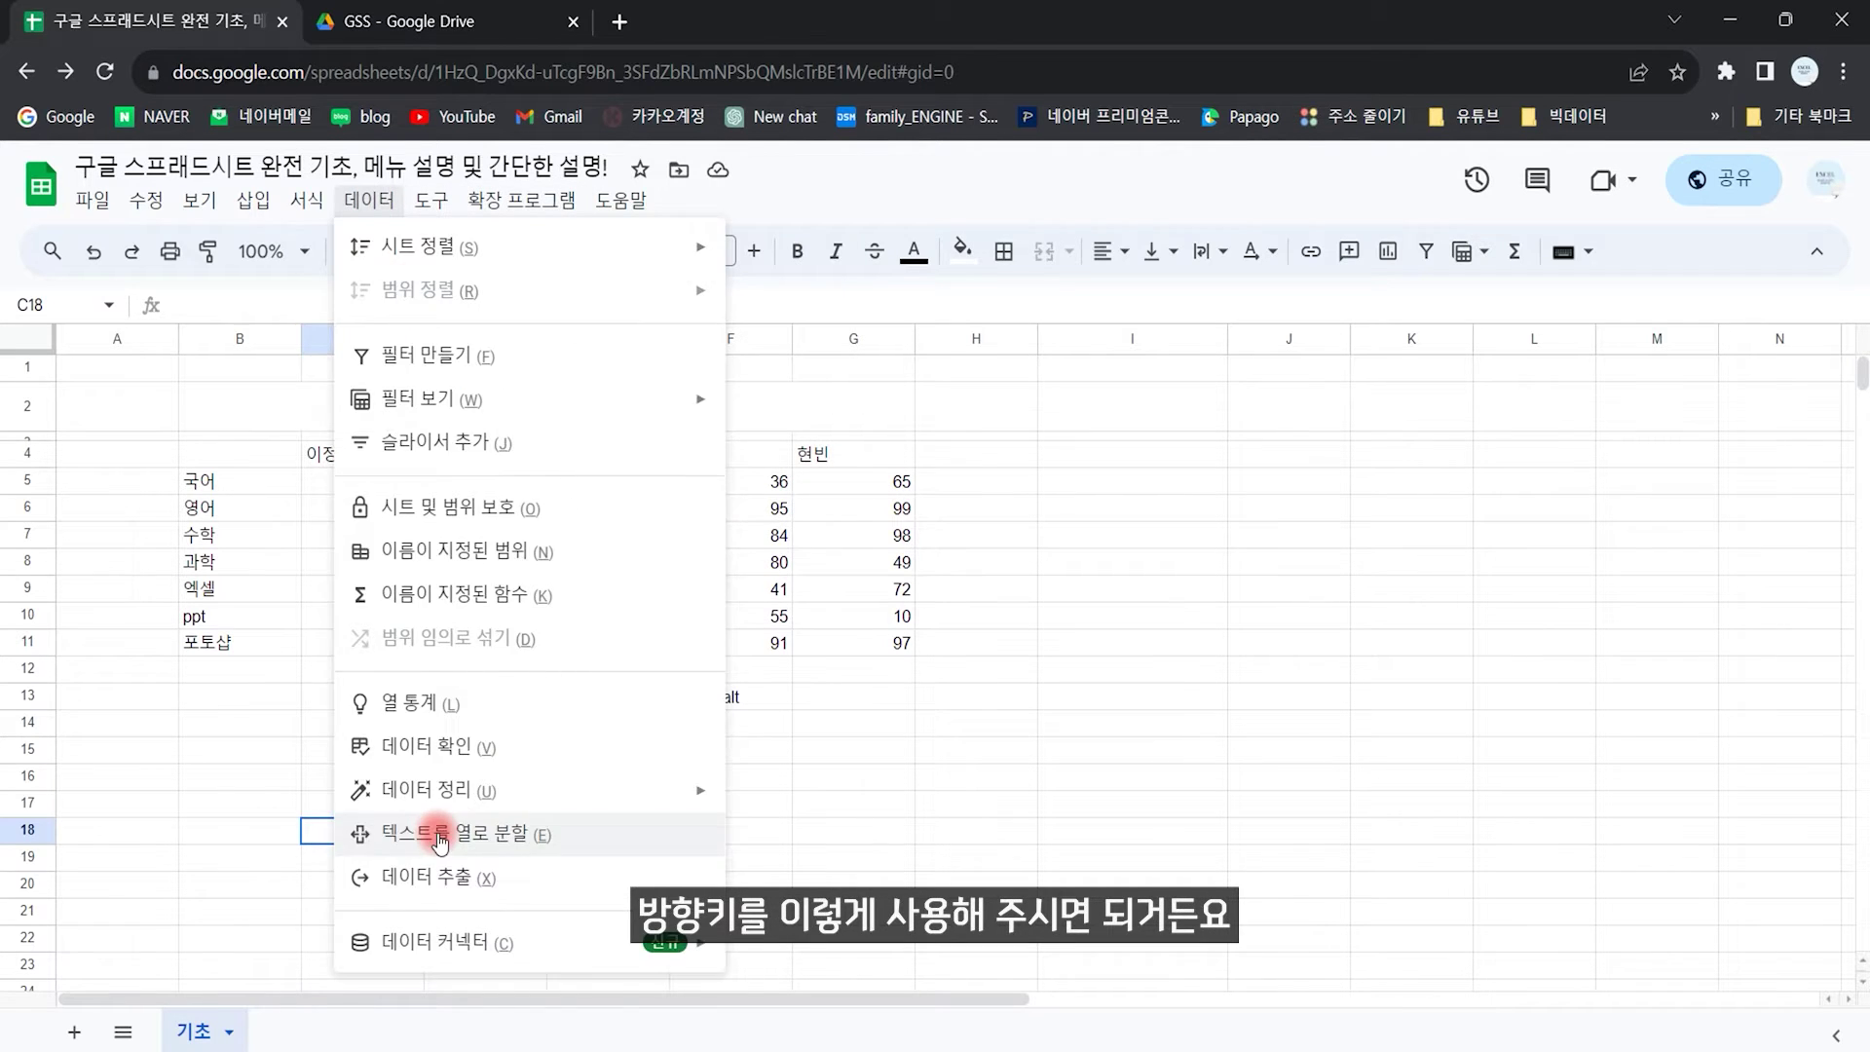
key("Right")
key("Right")
key("Right")
key("Right")
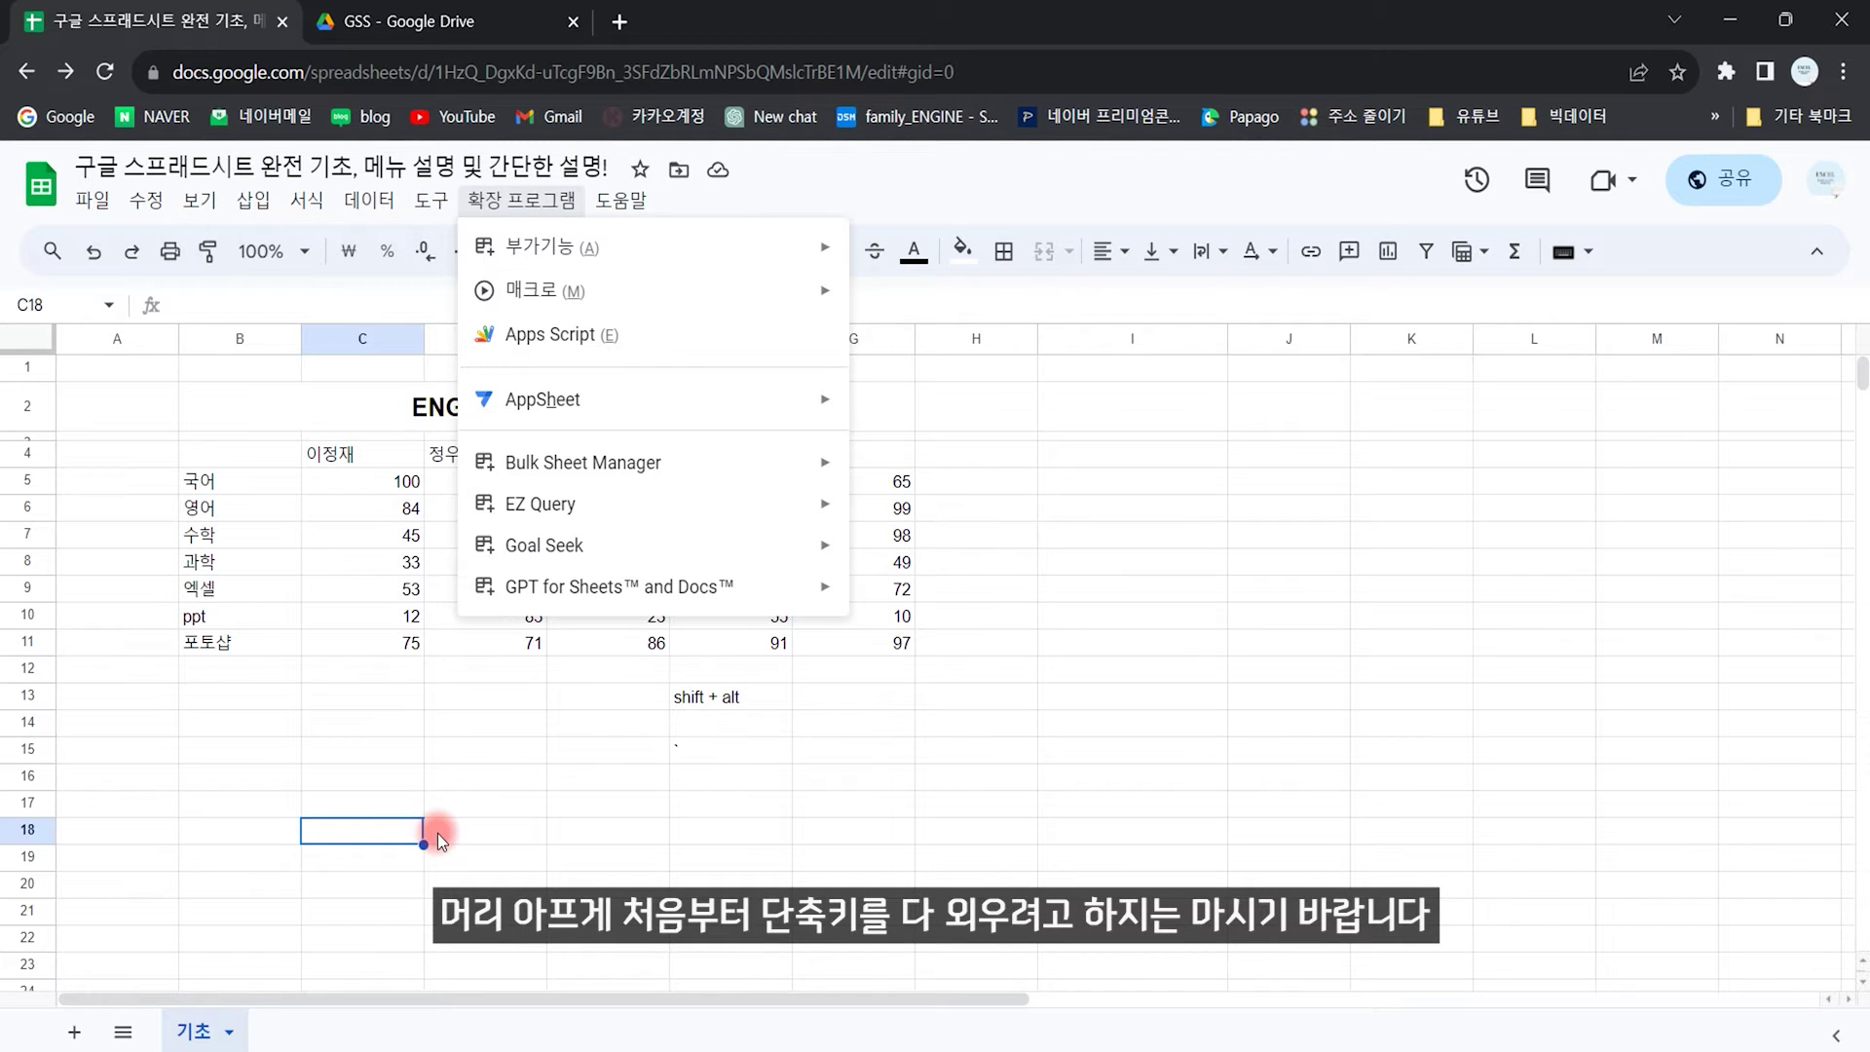
key("Escape")
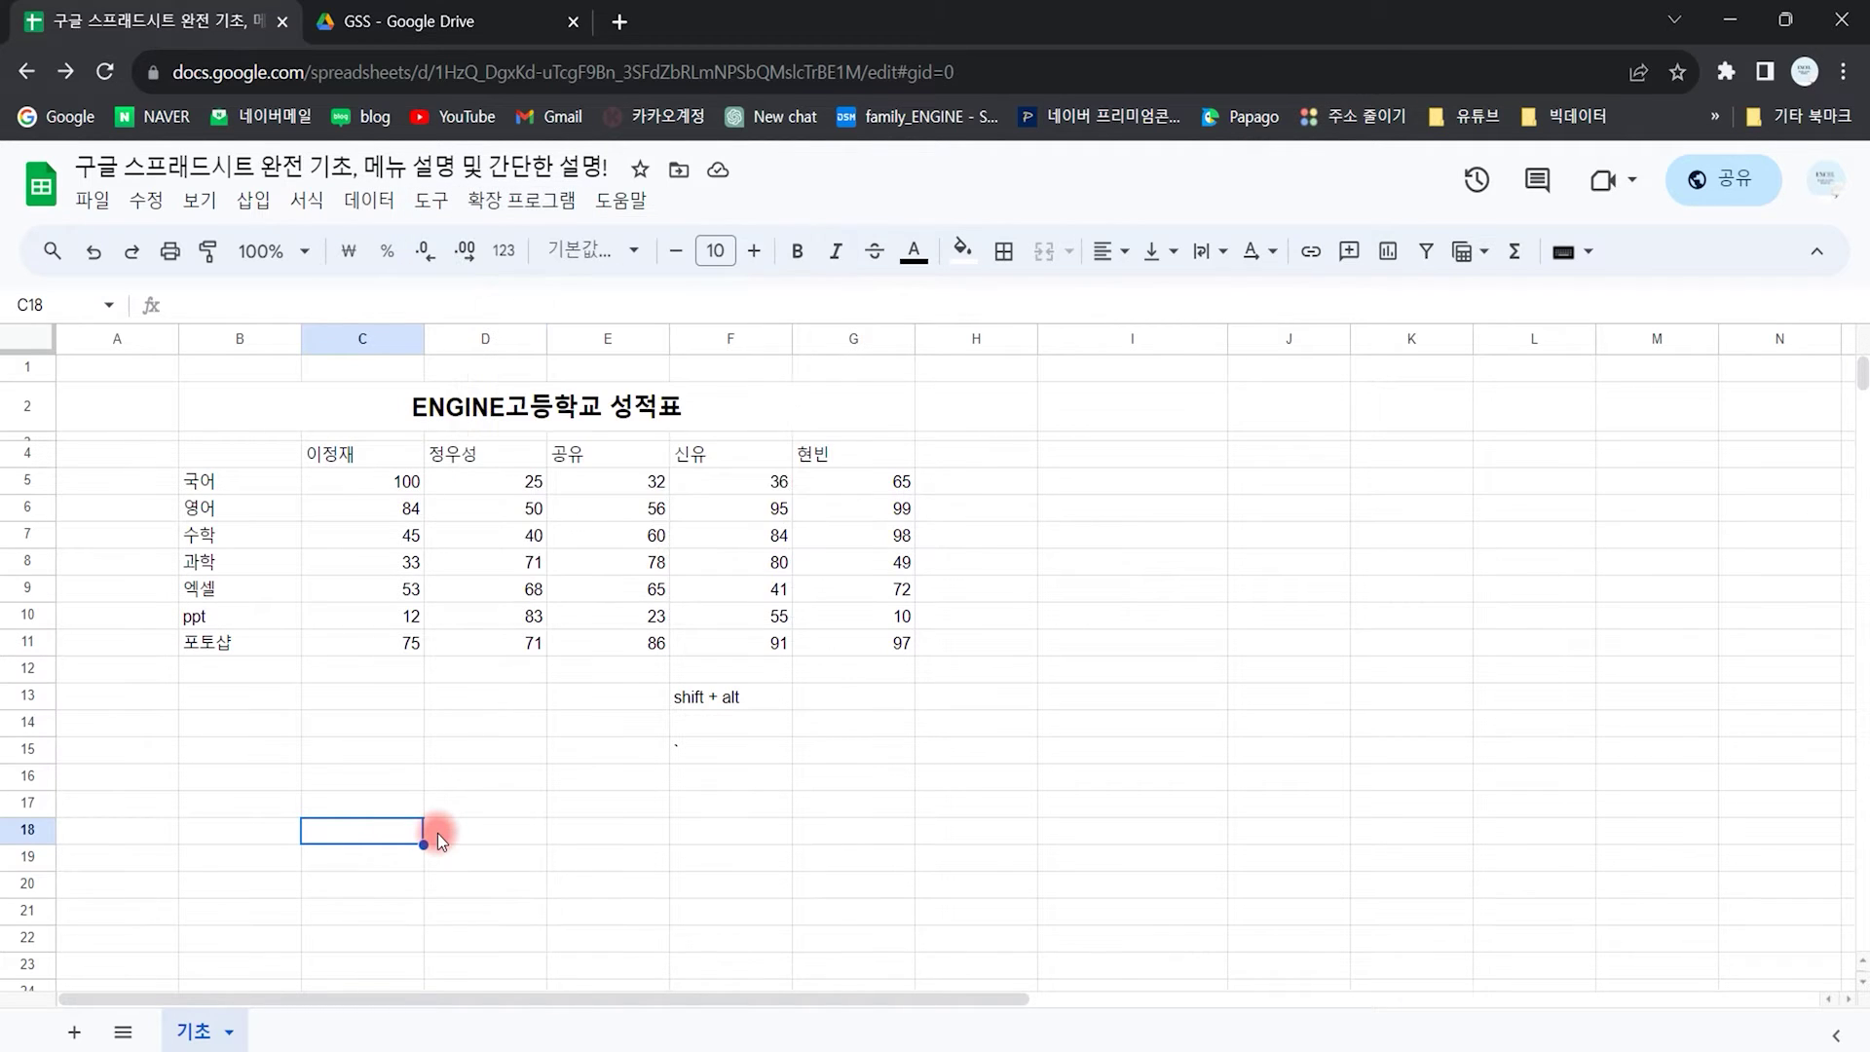
key("shift+alt+h")
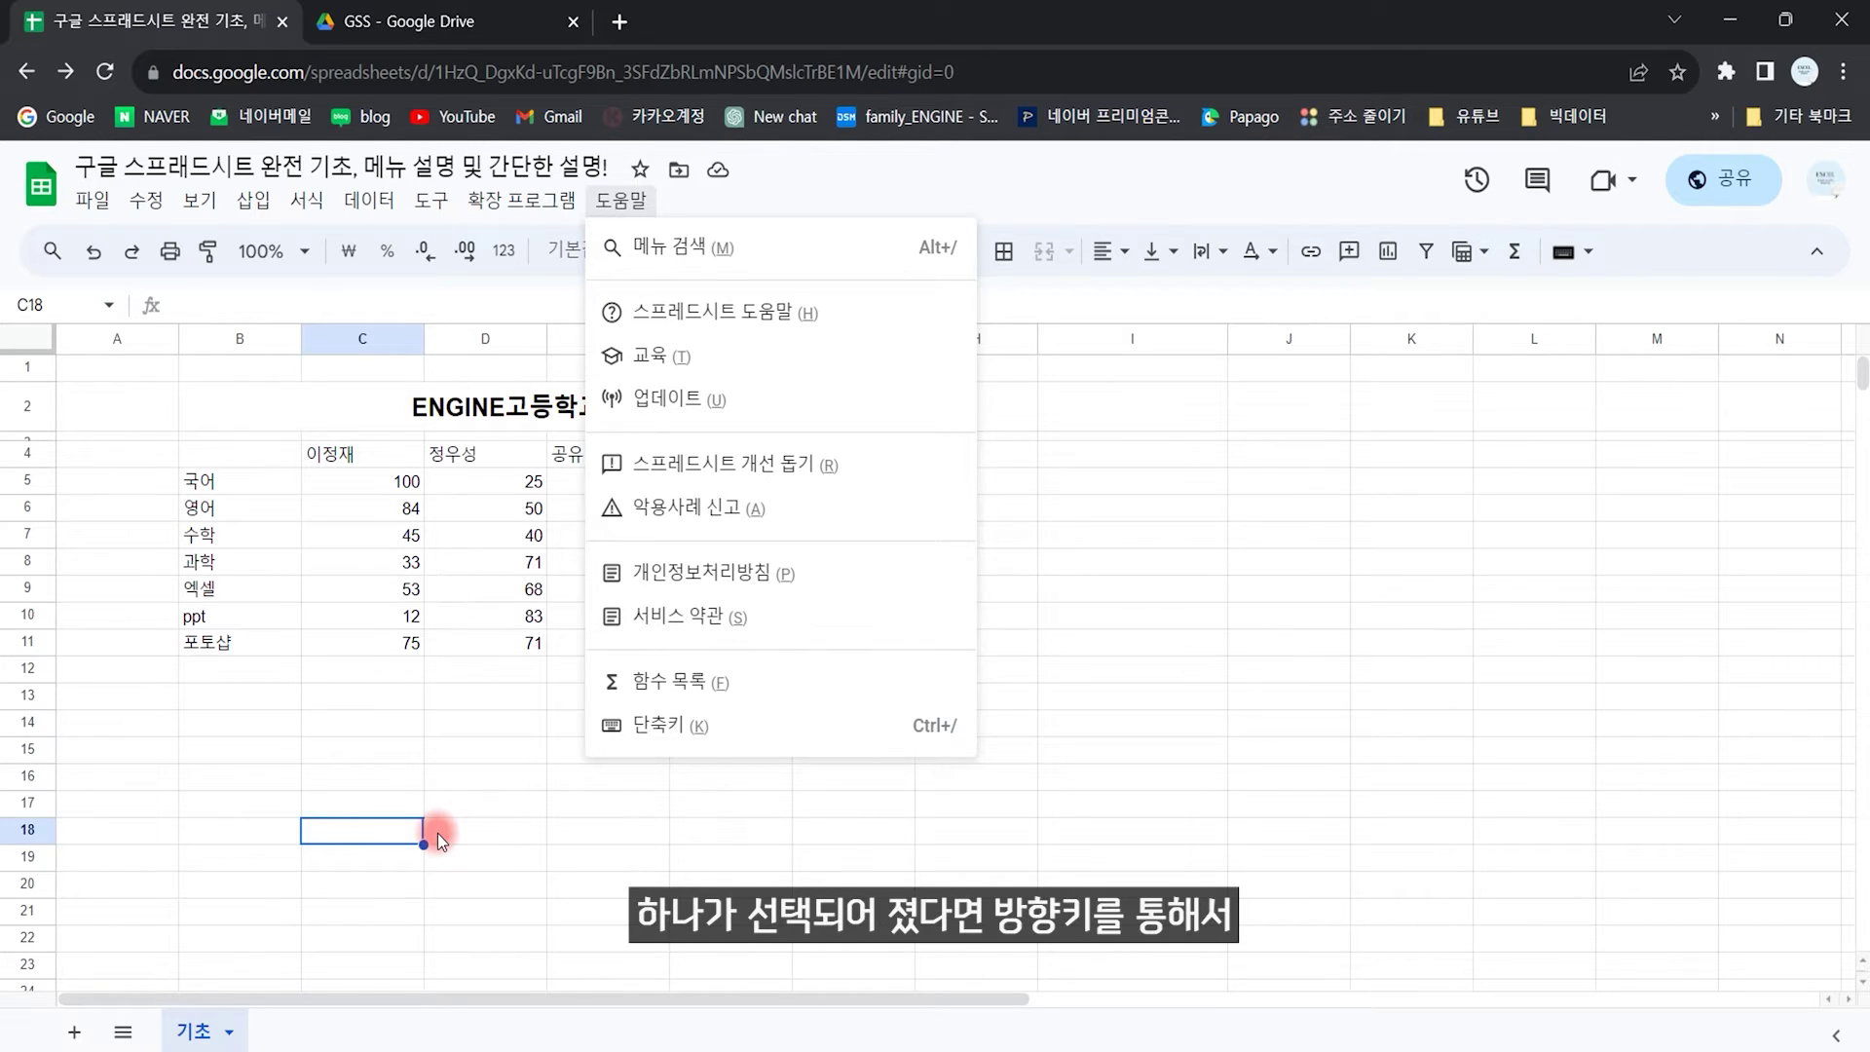
key("Left")
key("Left")
key("Left")
key("Left")
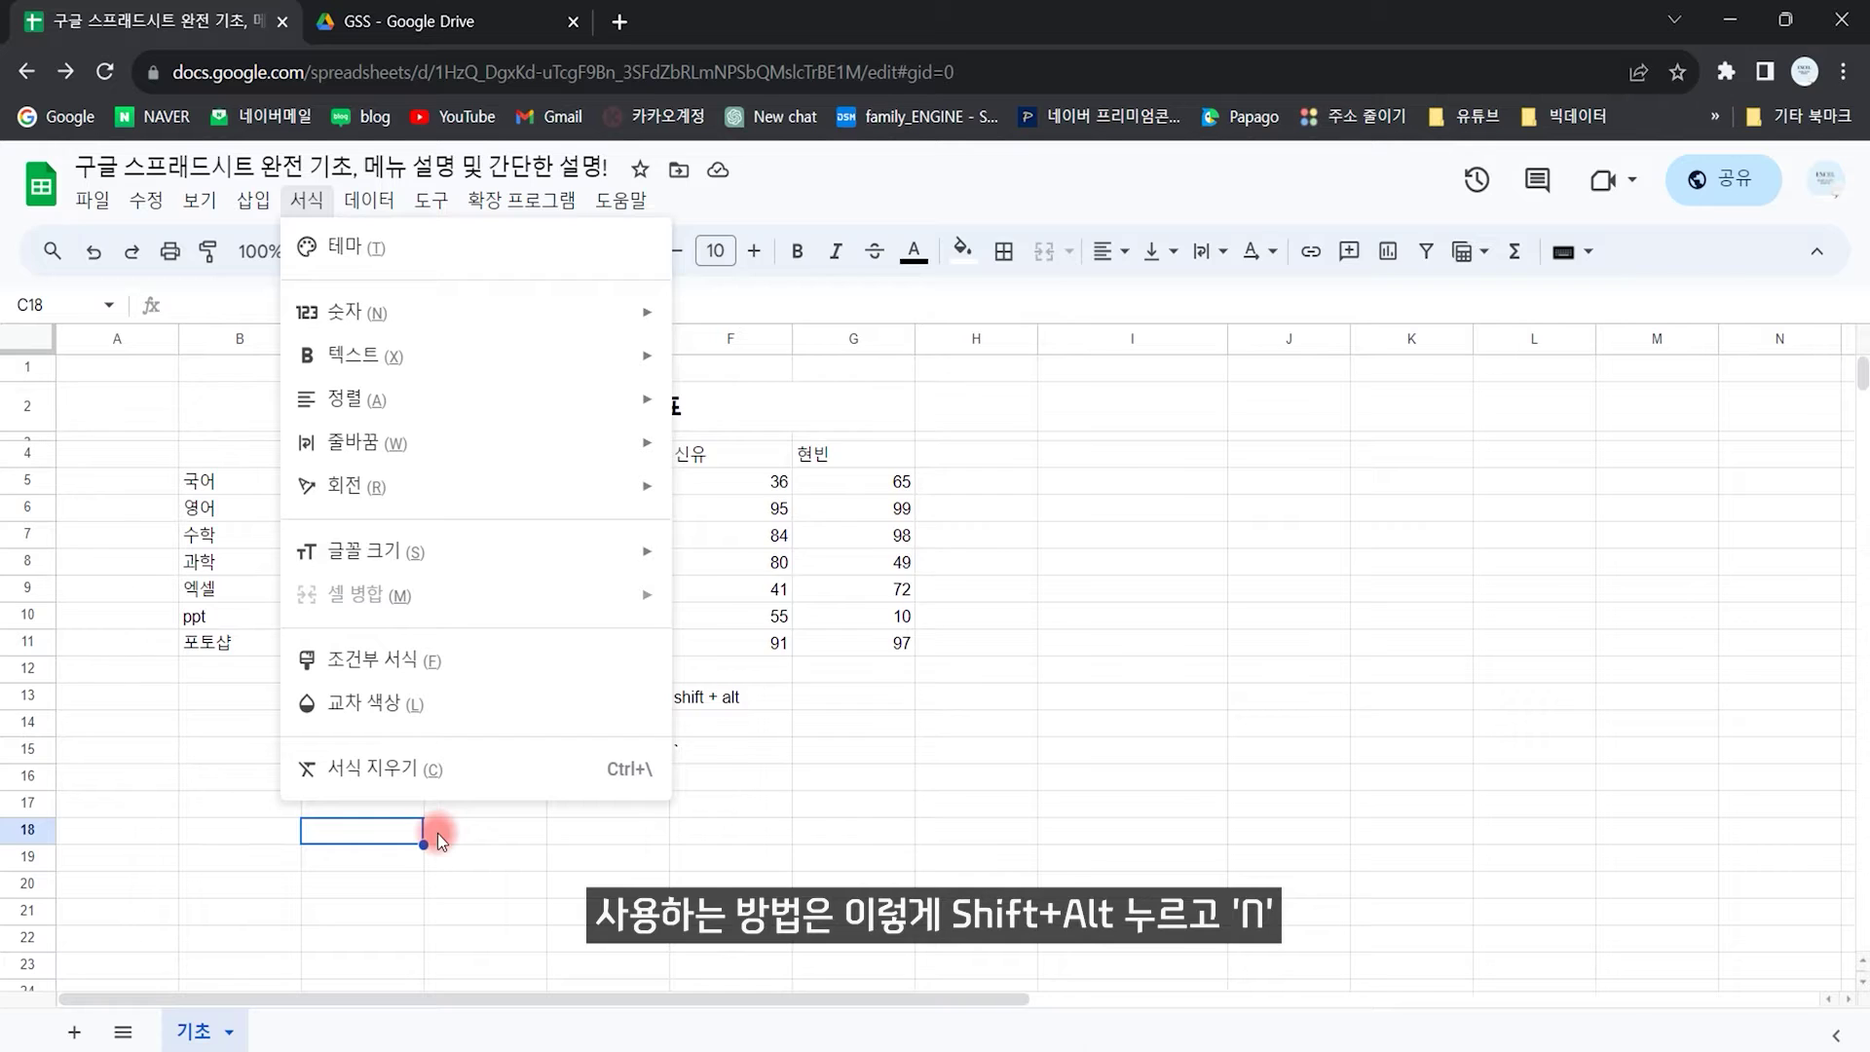
key("n")
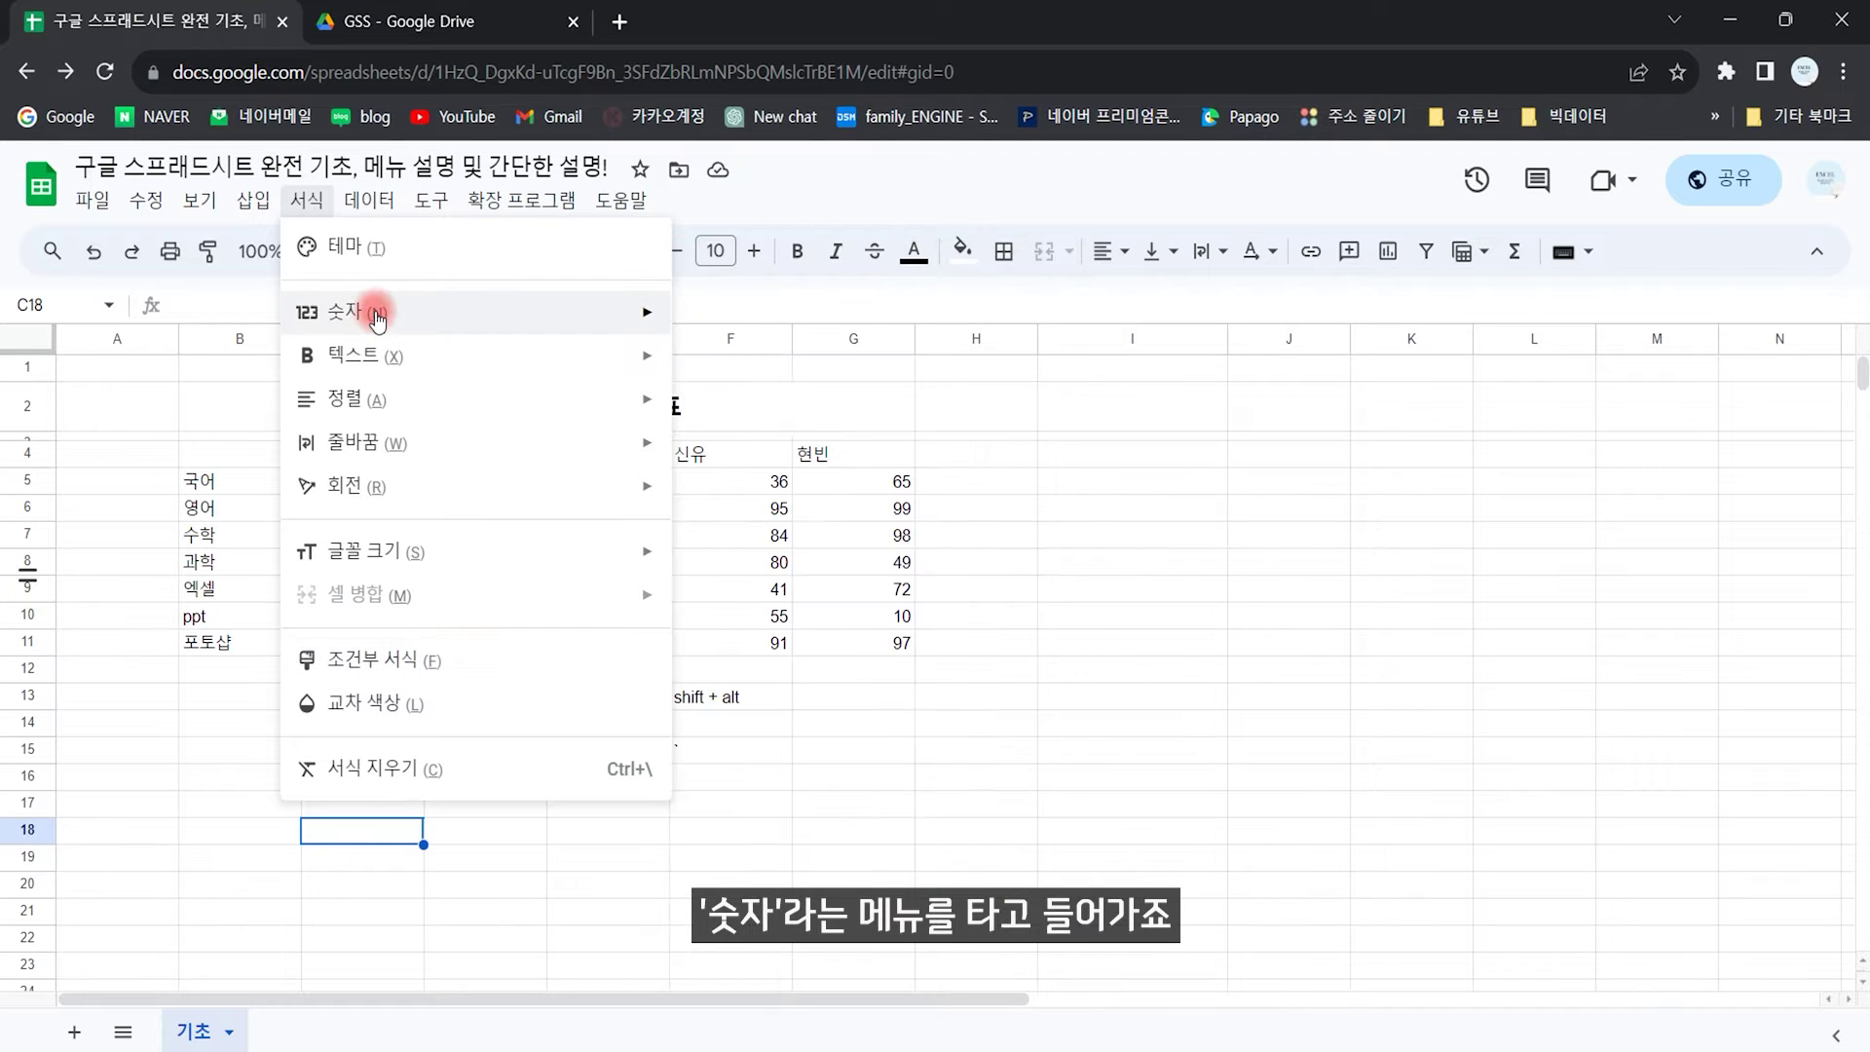
mouse_move(447, 312)
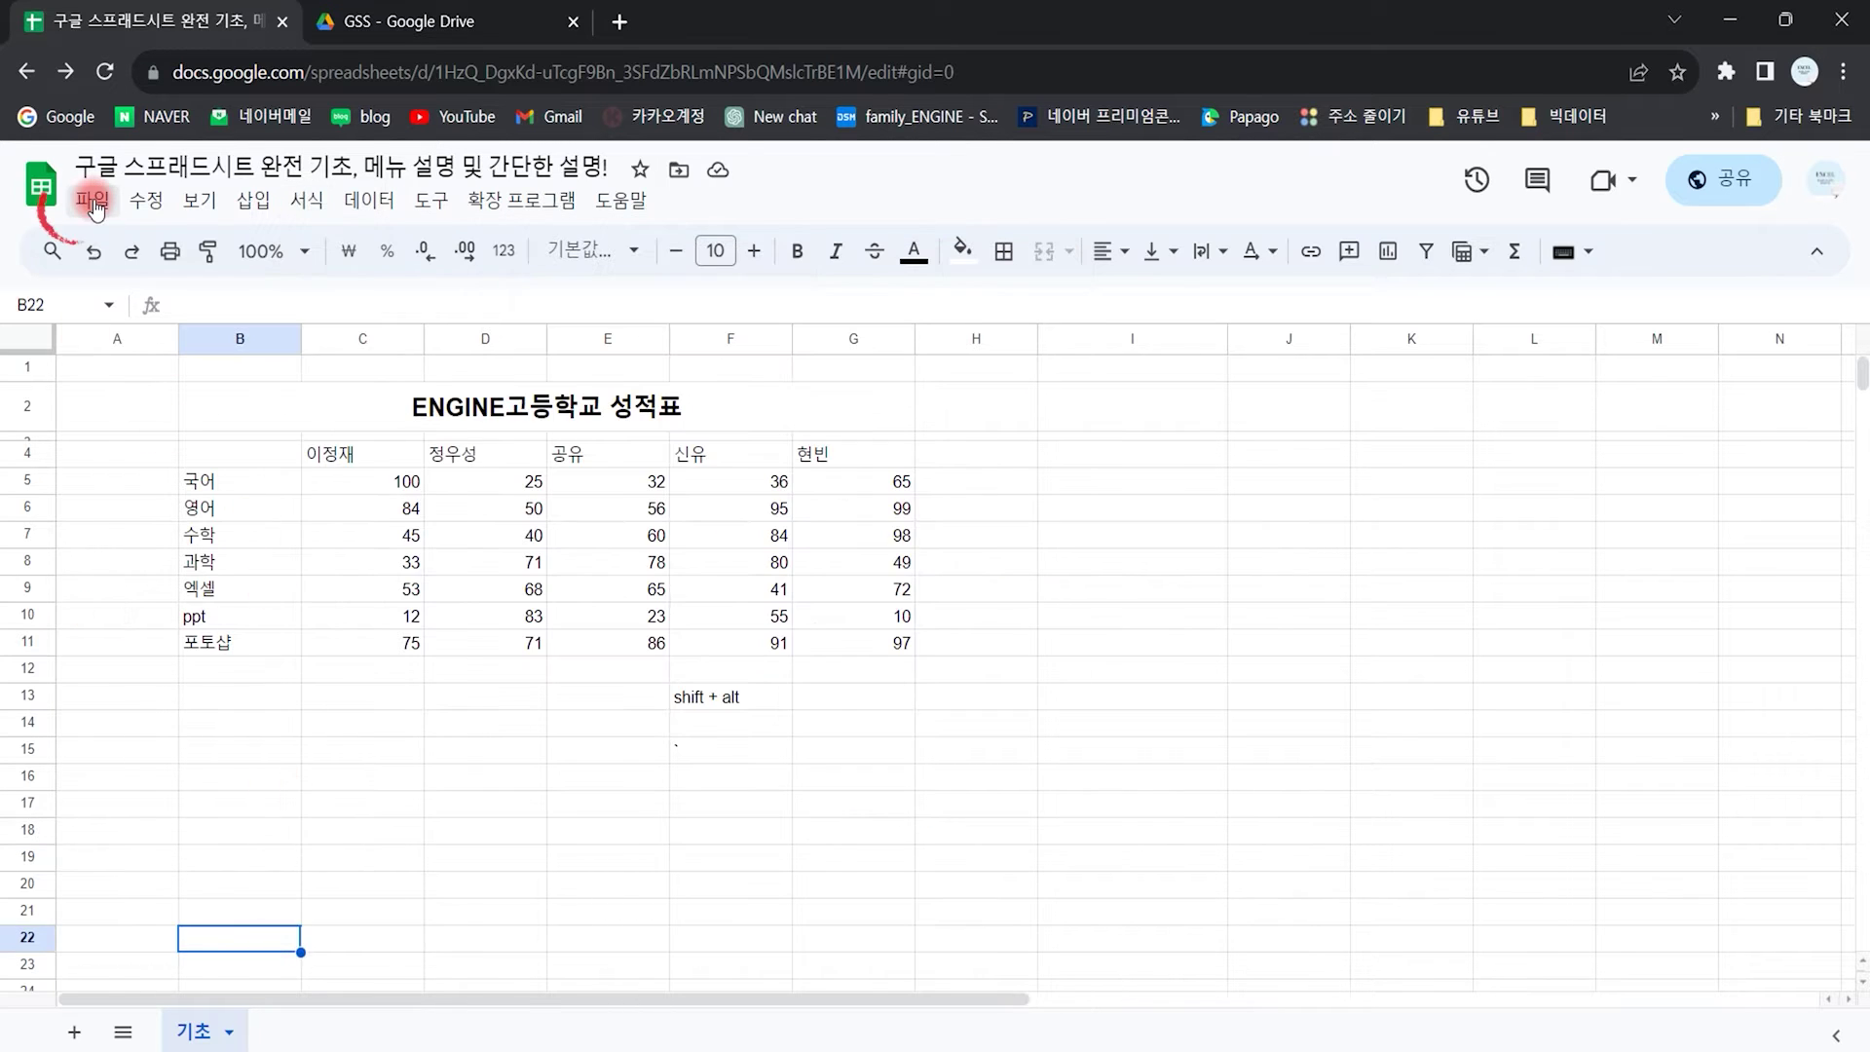
Step: Create a new blank spreadsheet, then return to the grade table
left_click(93, 200)
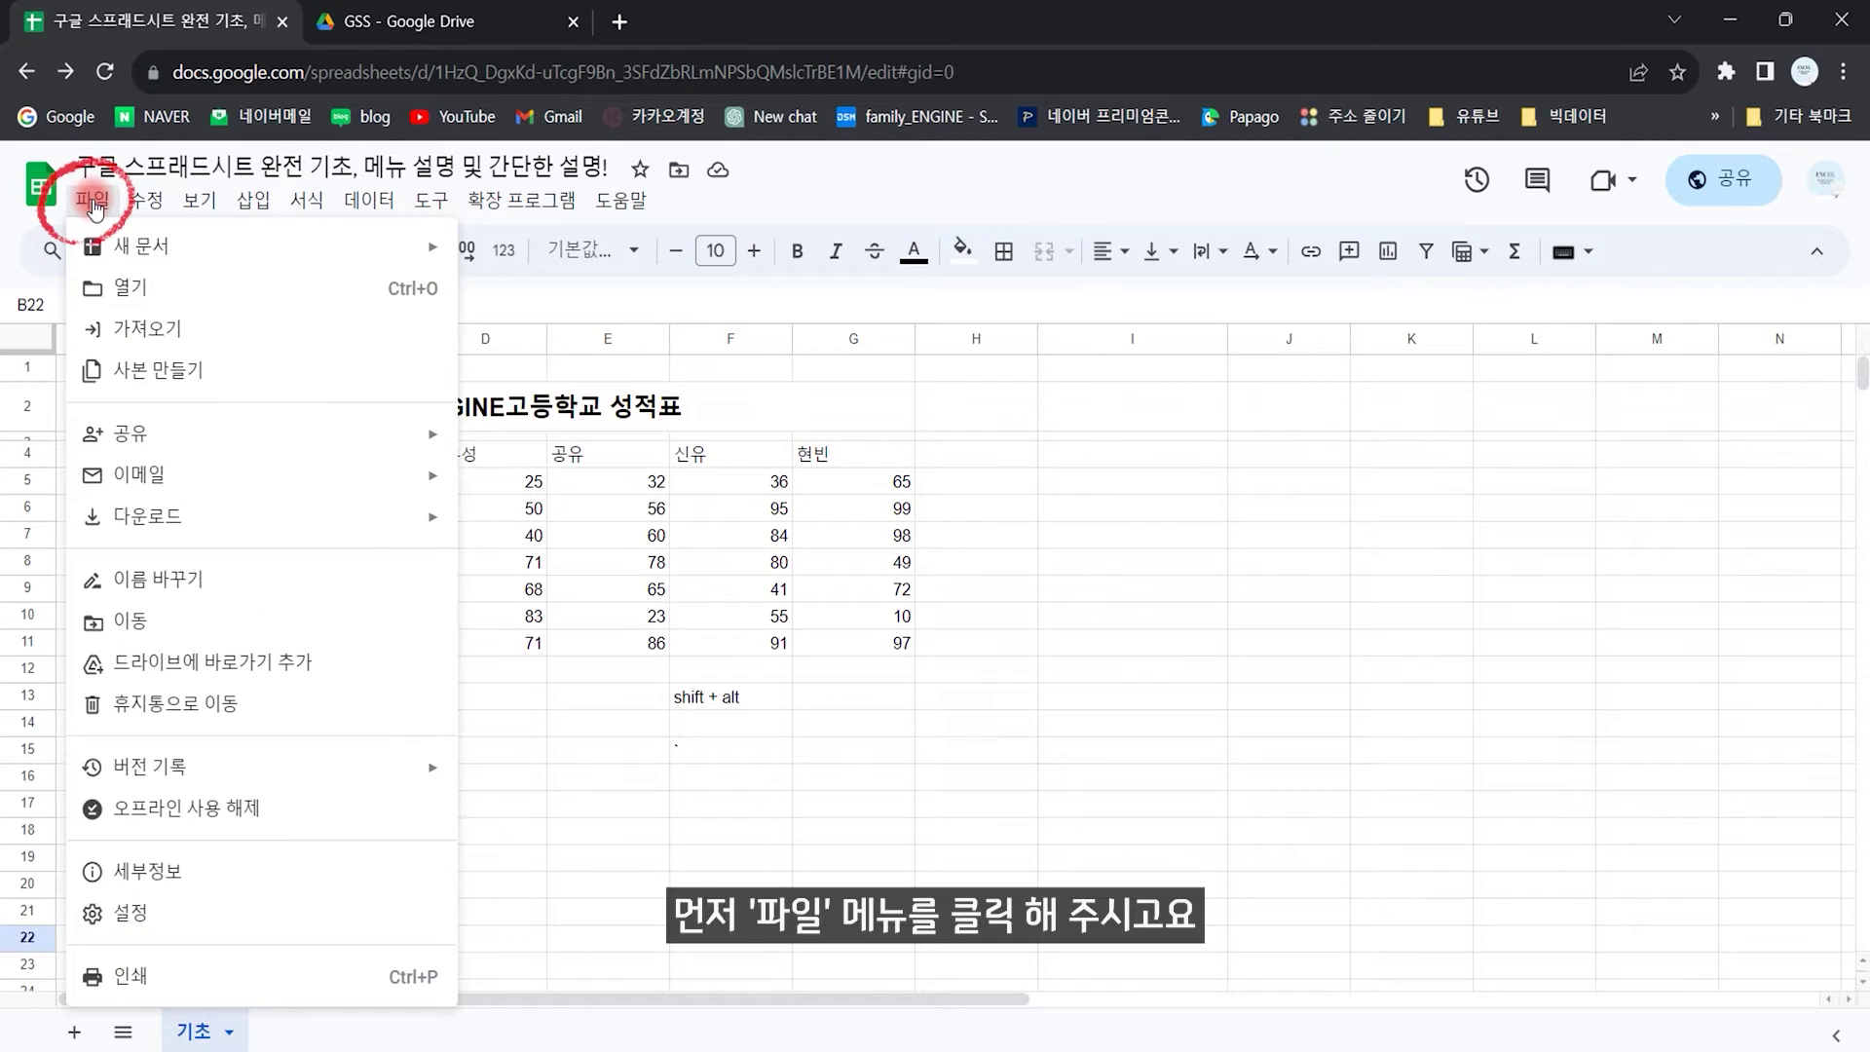
mouse_move(151, 249)
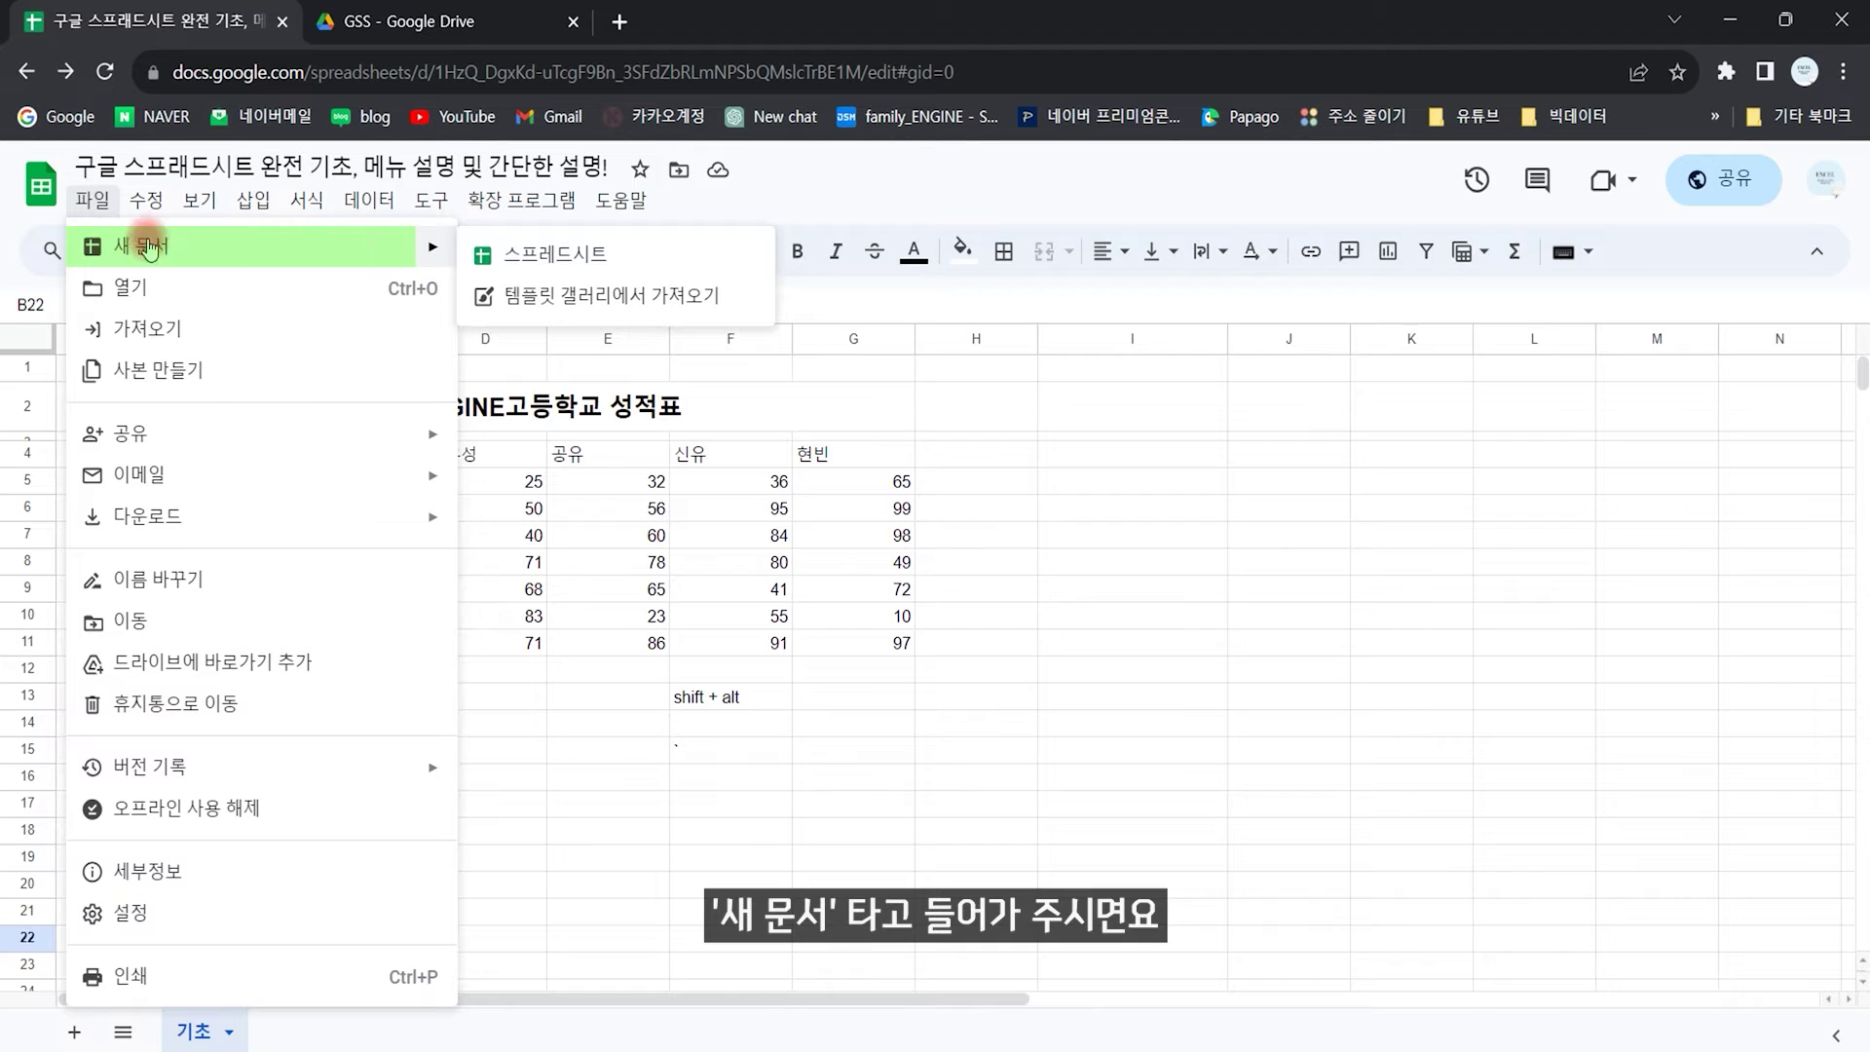
left_click(517, 256)
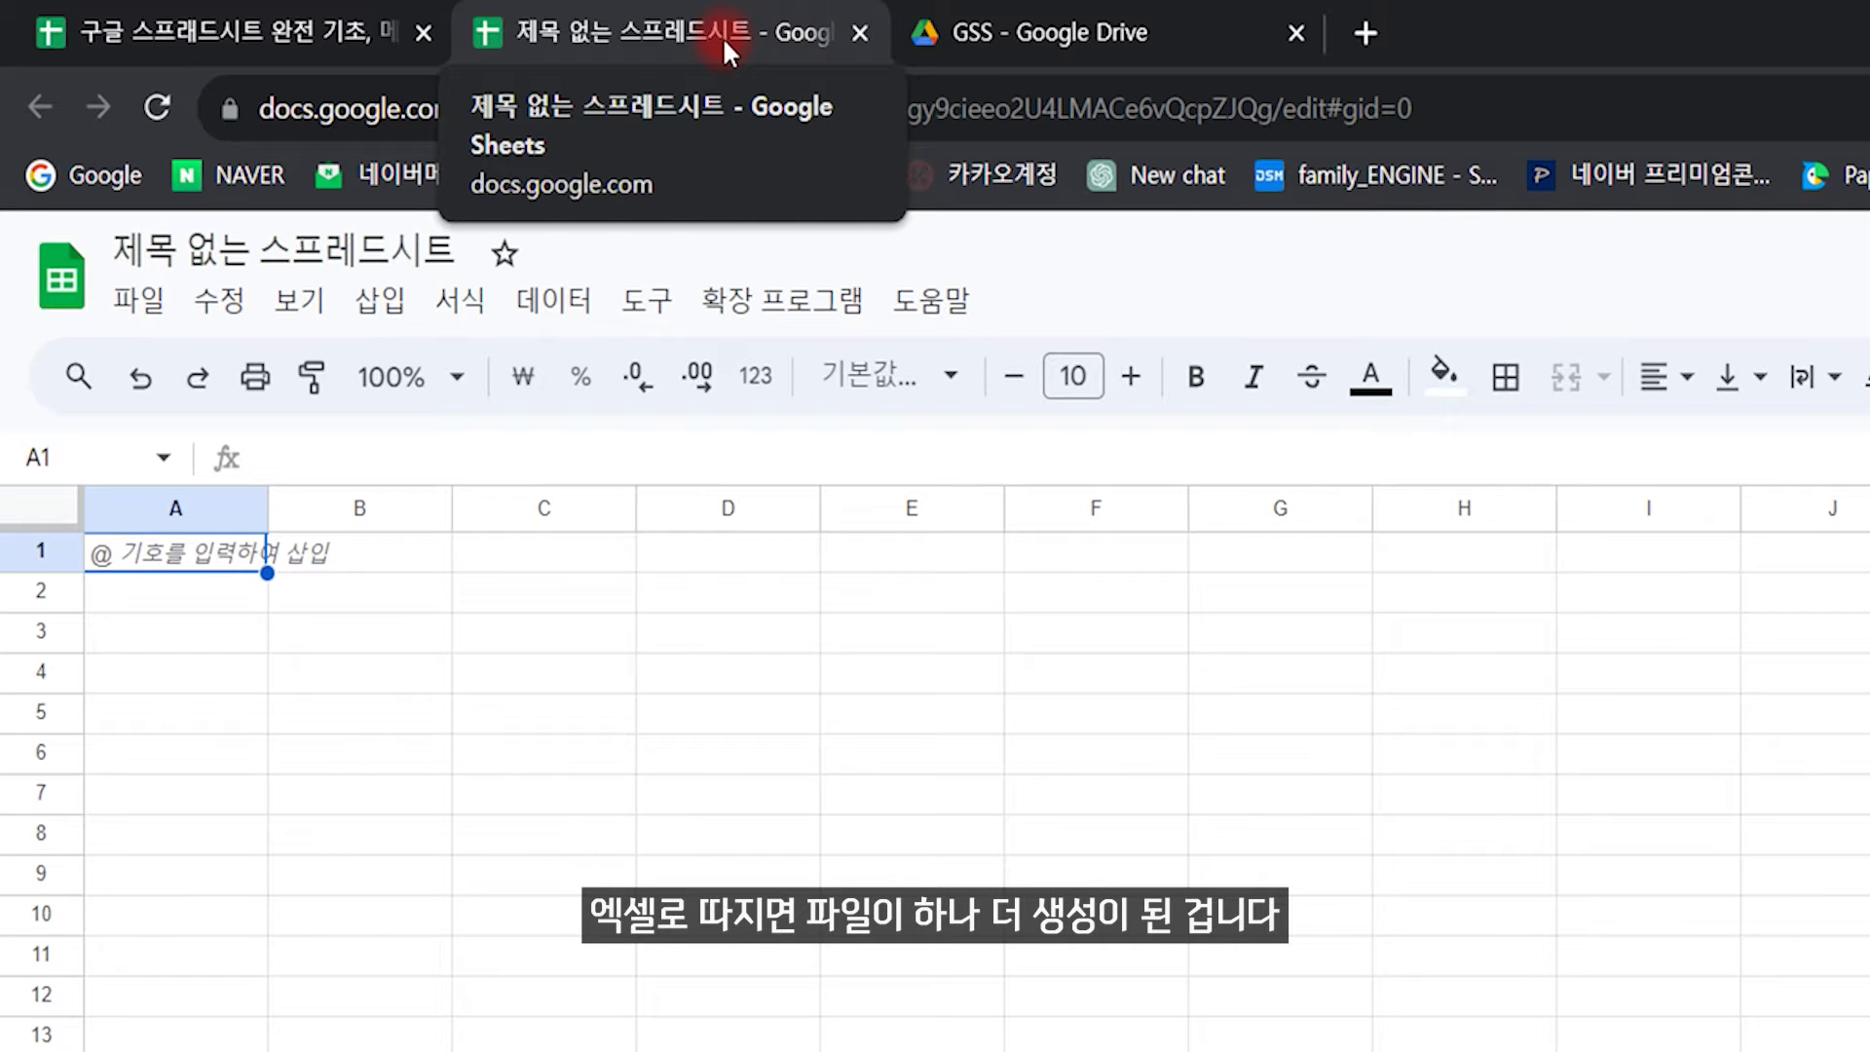
left_click(234, 32)
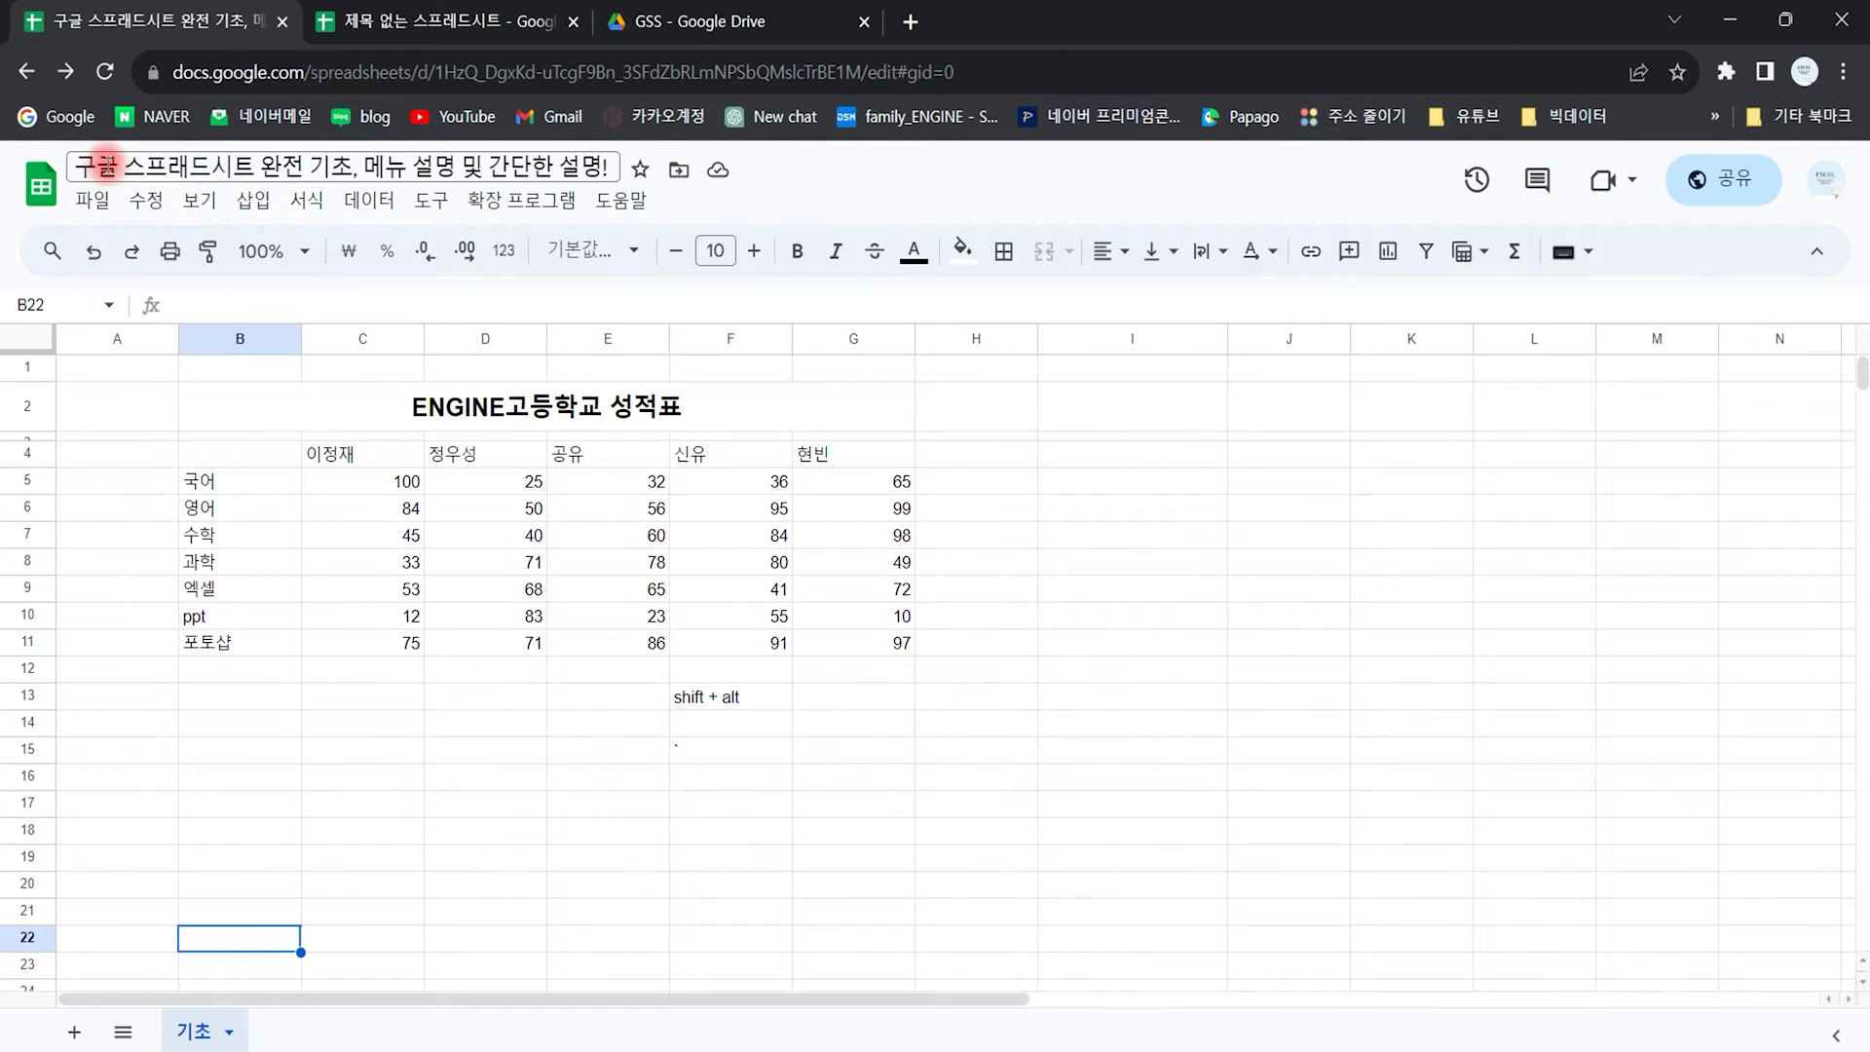
Step: Open the 결혼 계획표 wedding planner from the template gallery
left_click(93, 200)
mouse_move(351, 245)
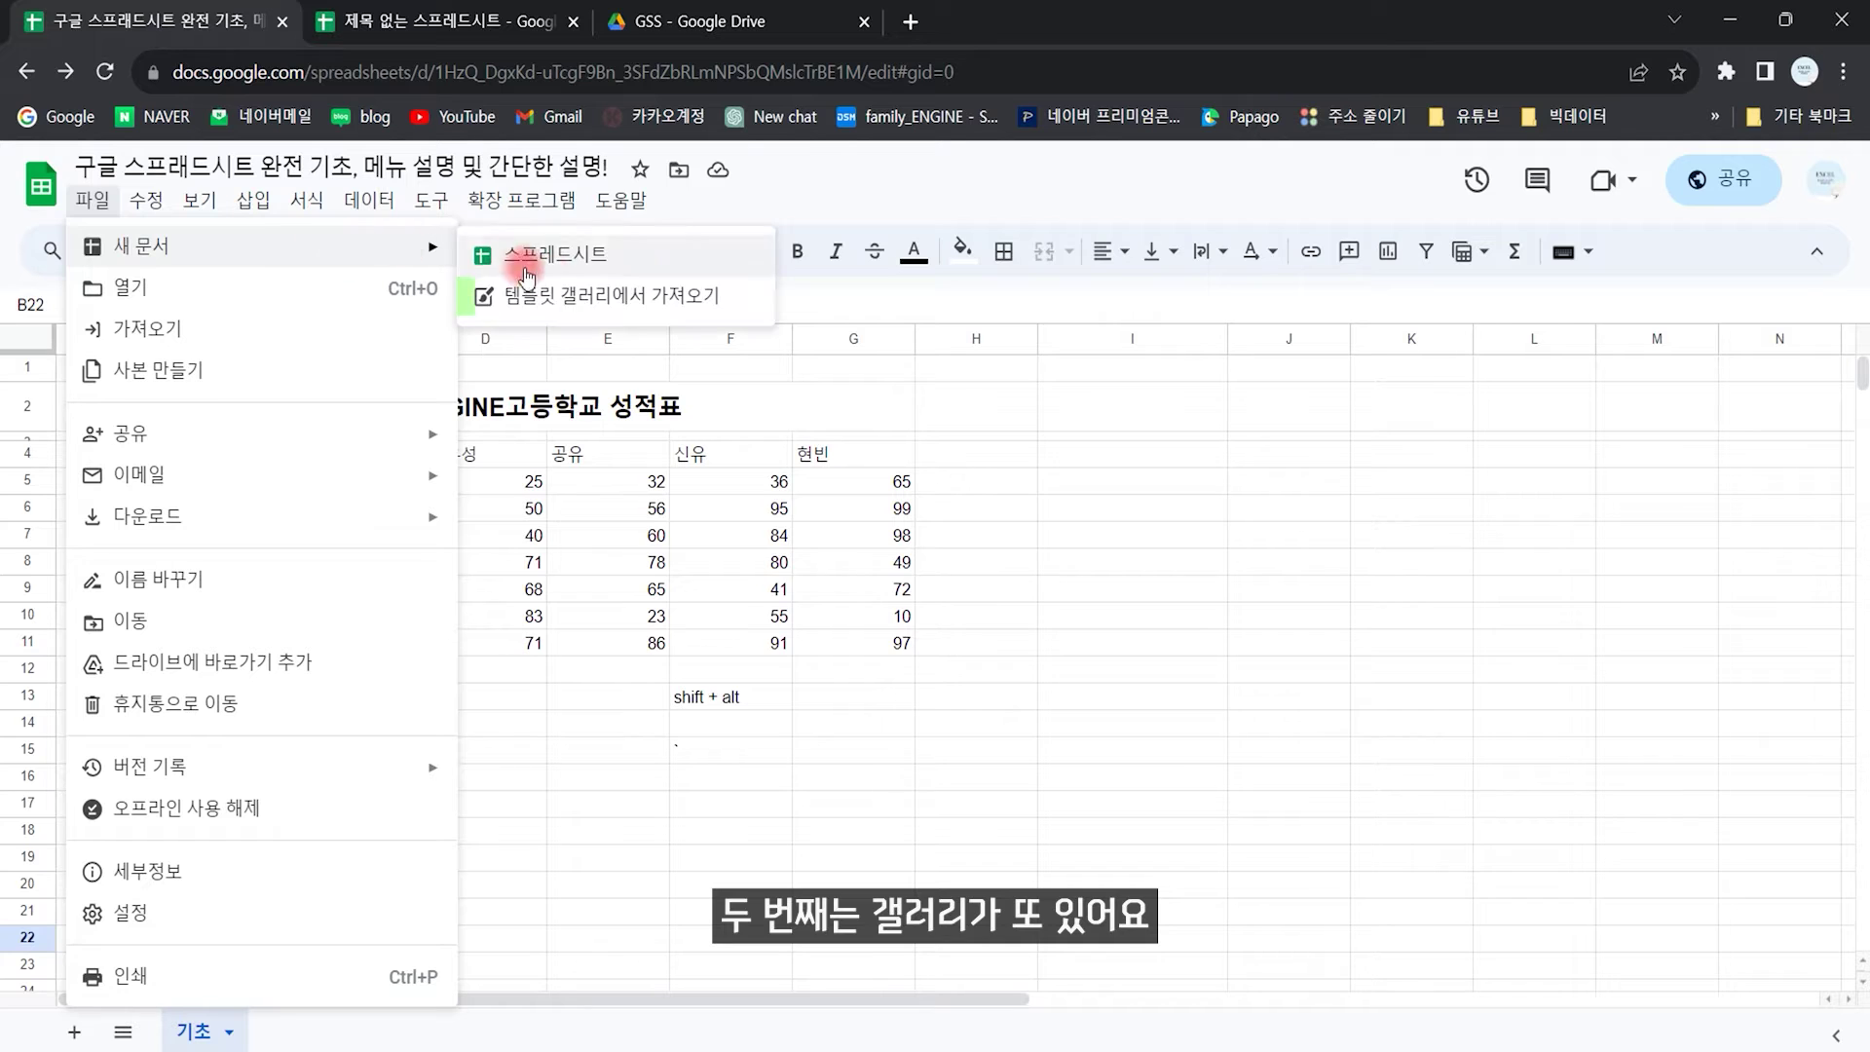
left_click(617, 299)
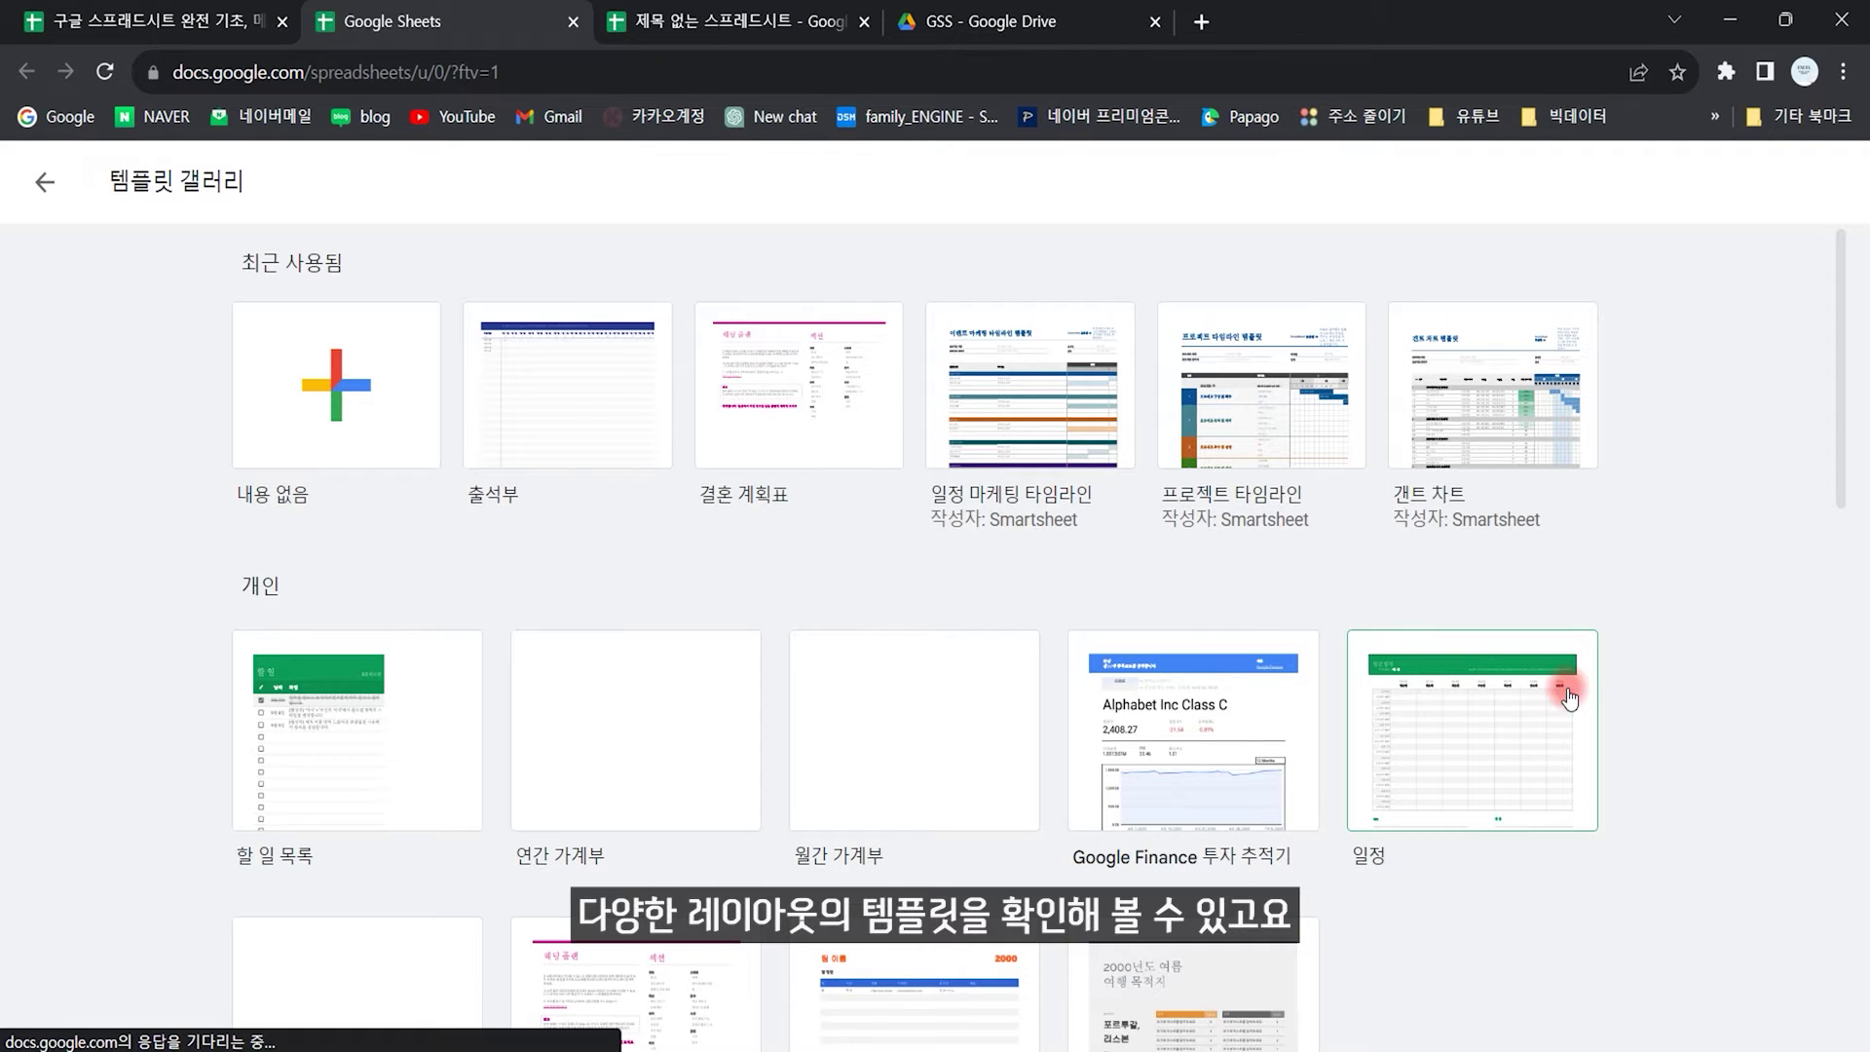
scroll(1271, 746, "down", 4)
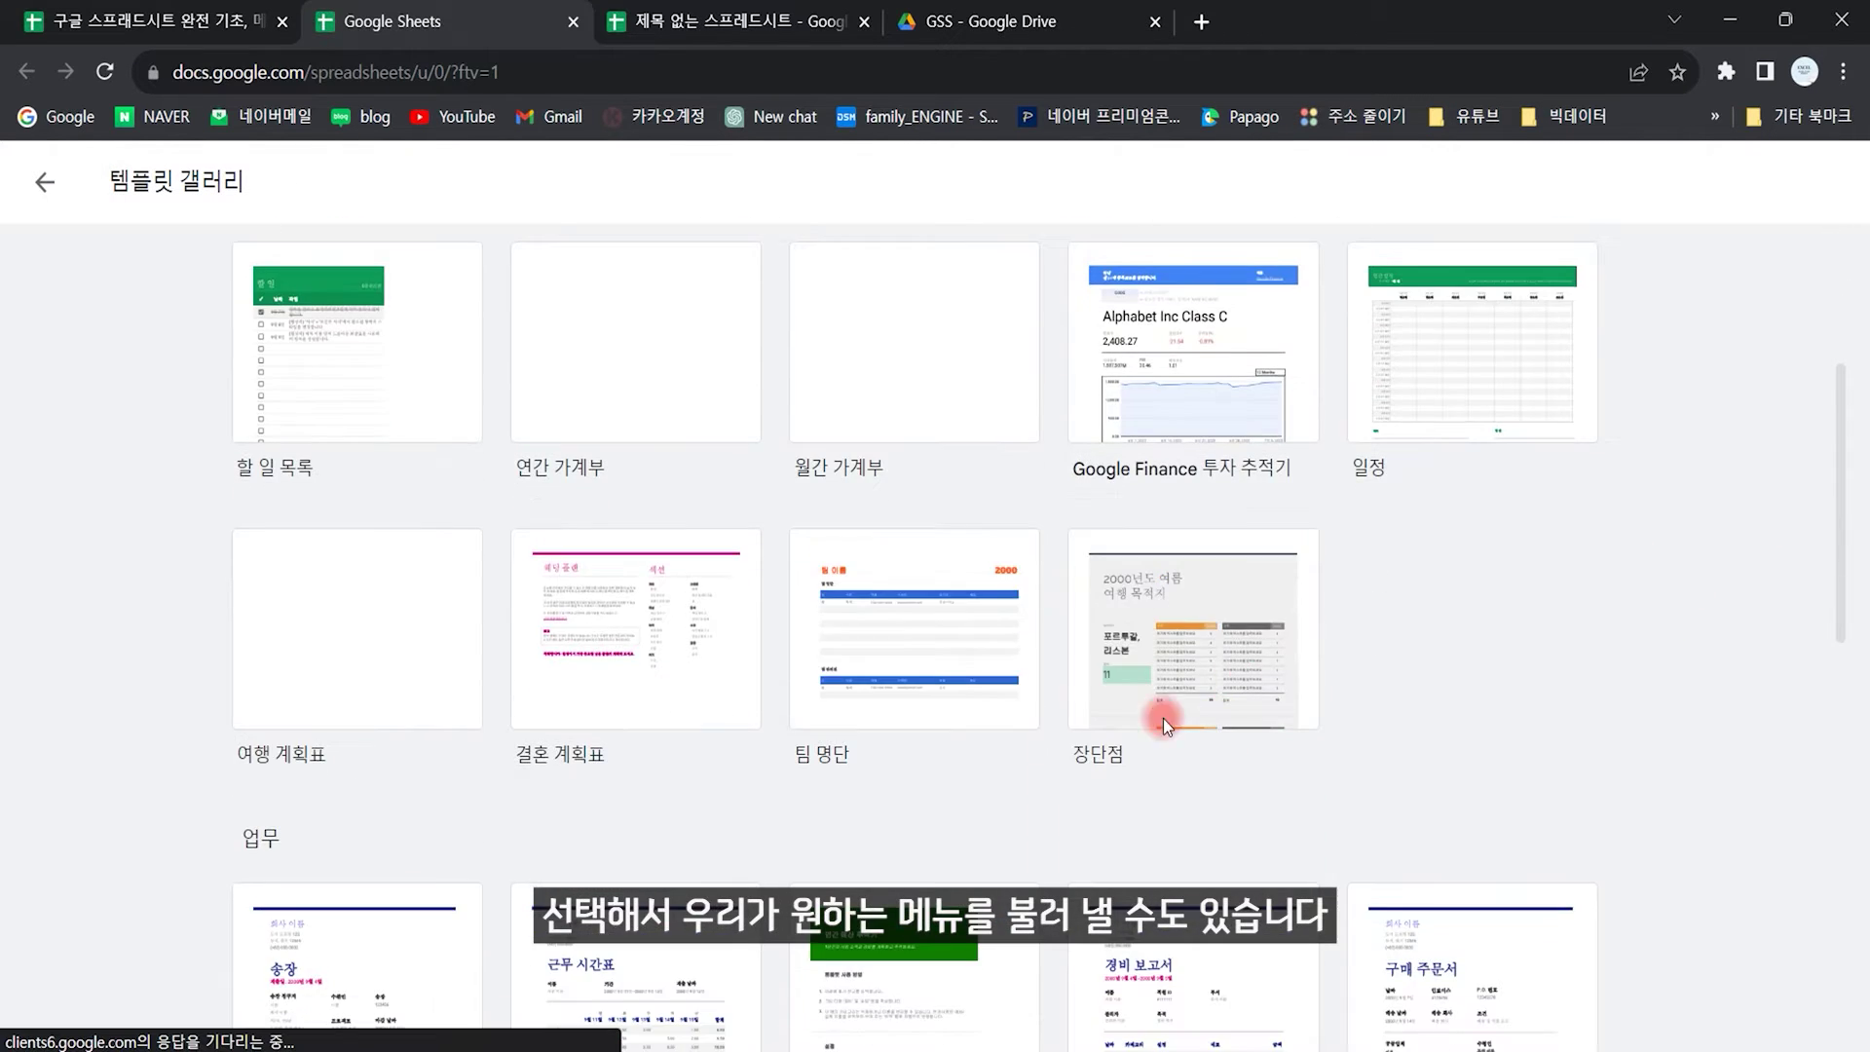
left_click(703, 667)
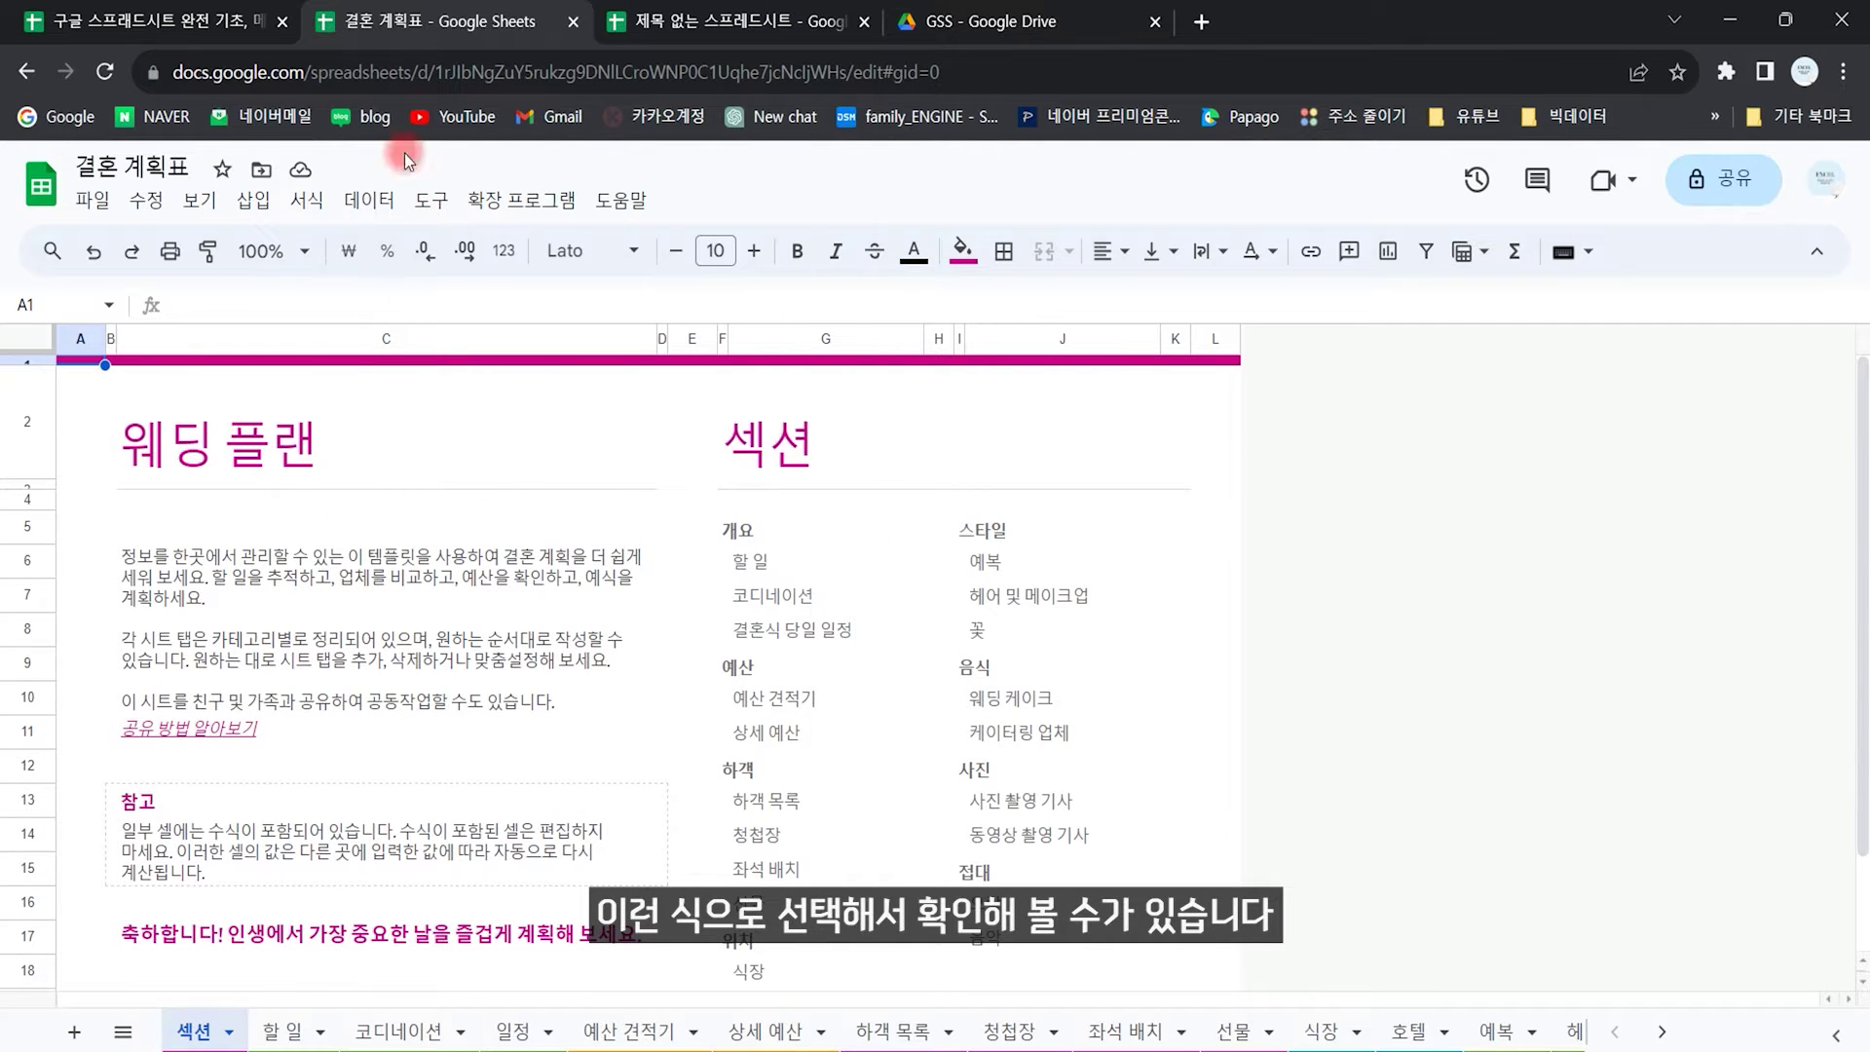
Step: Close the wedding planner, blank spreadsheet and Google Drive tabs
left_click(572, 21)
left_click(572, 21)
left_click(572, 21)
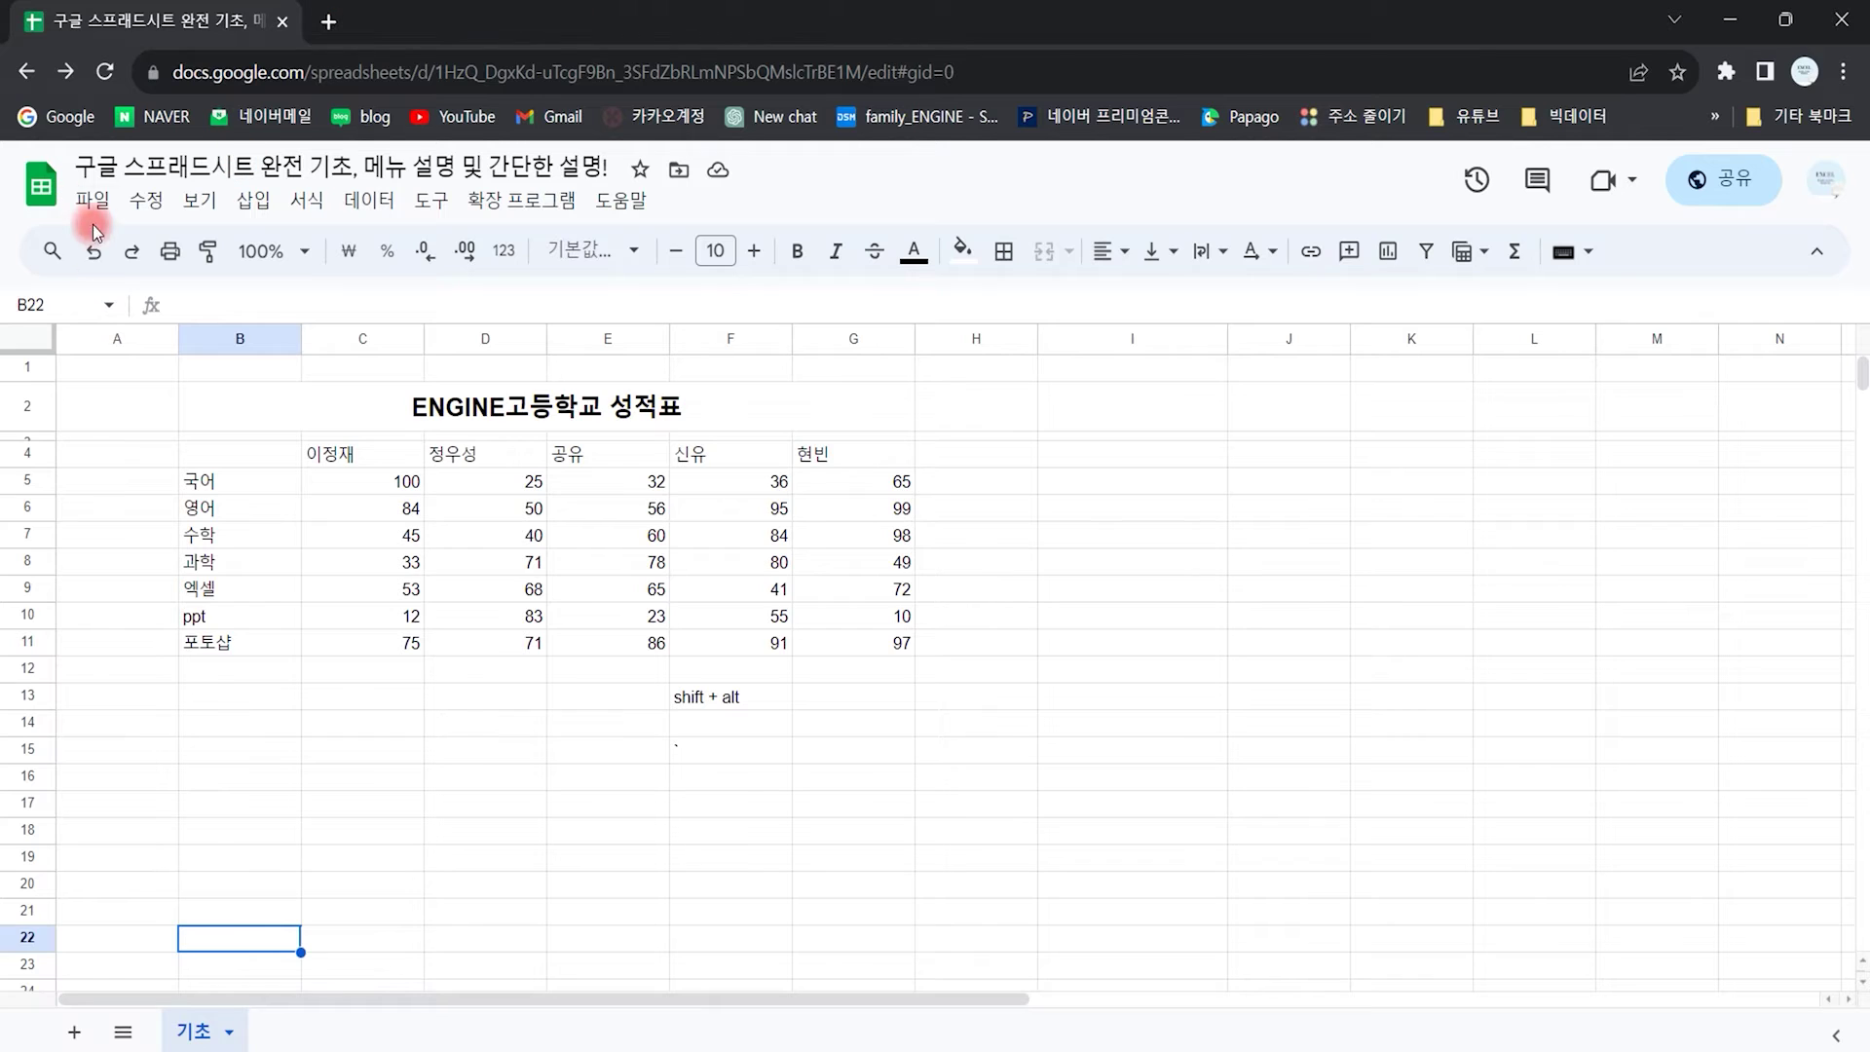
Step: Browse My Drive, Shared, Starred, Computers, Upload and Recent in the Open file dialog, then close it
left_click(92, 200)
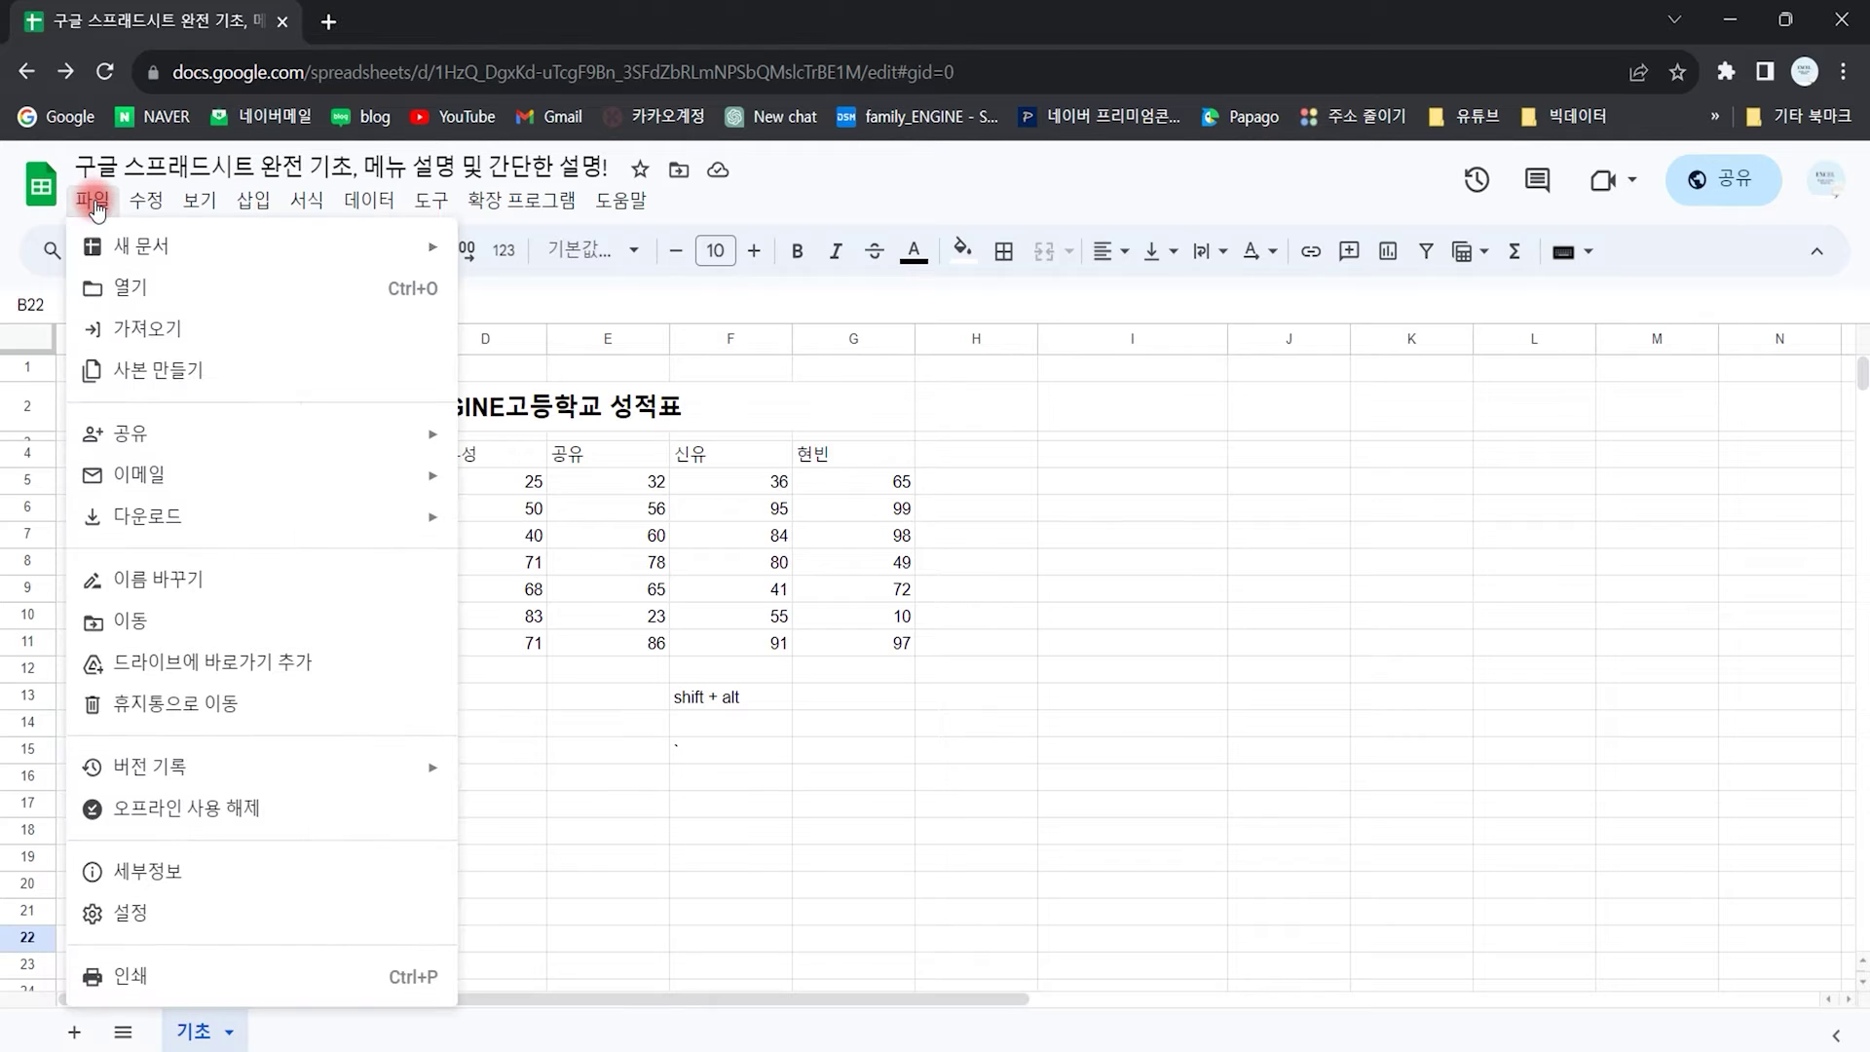
left_click(246, 292)
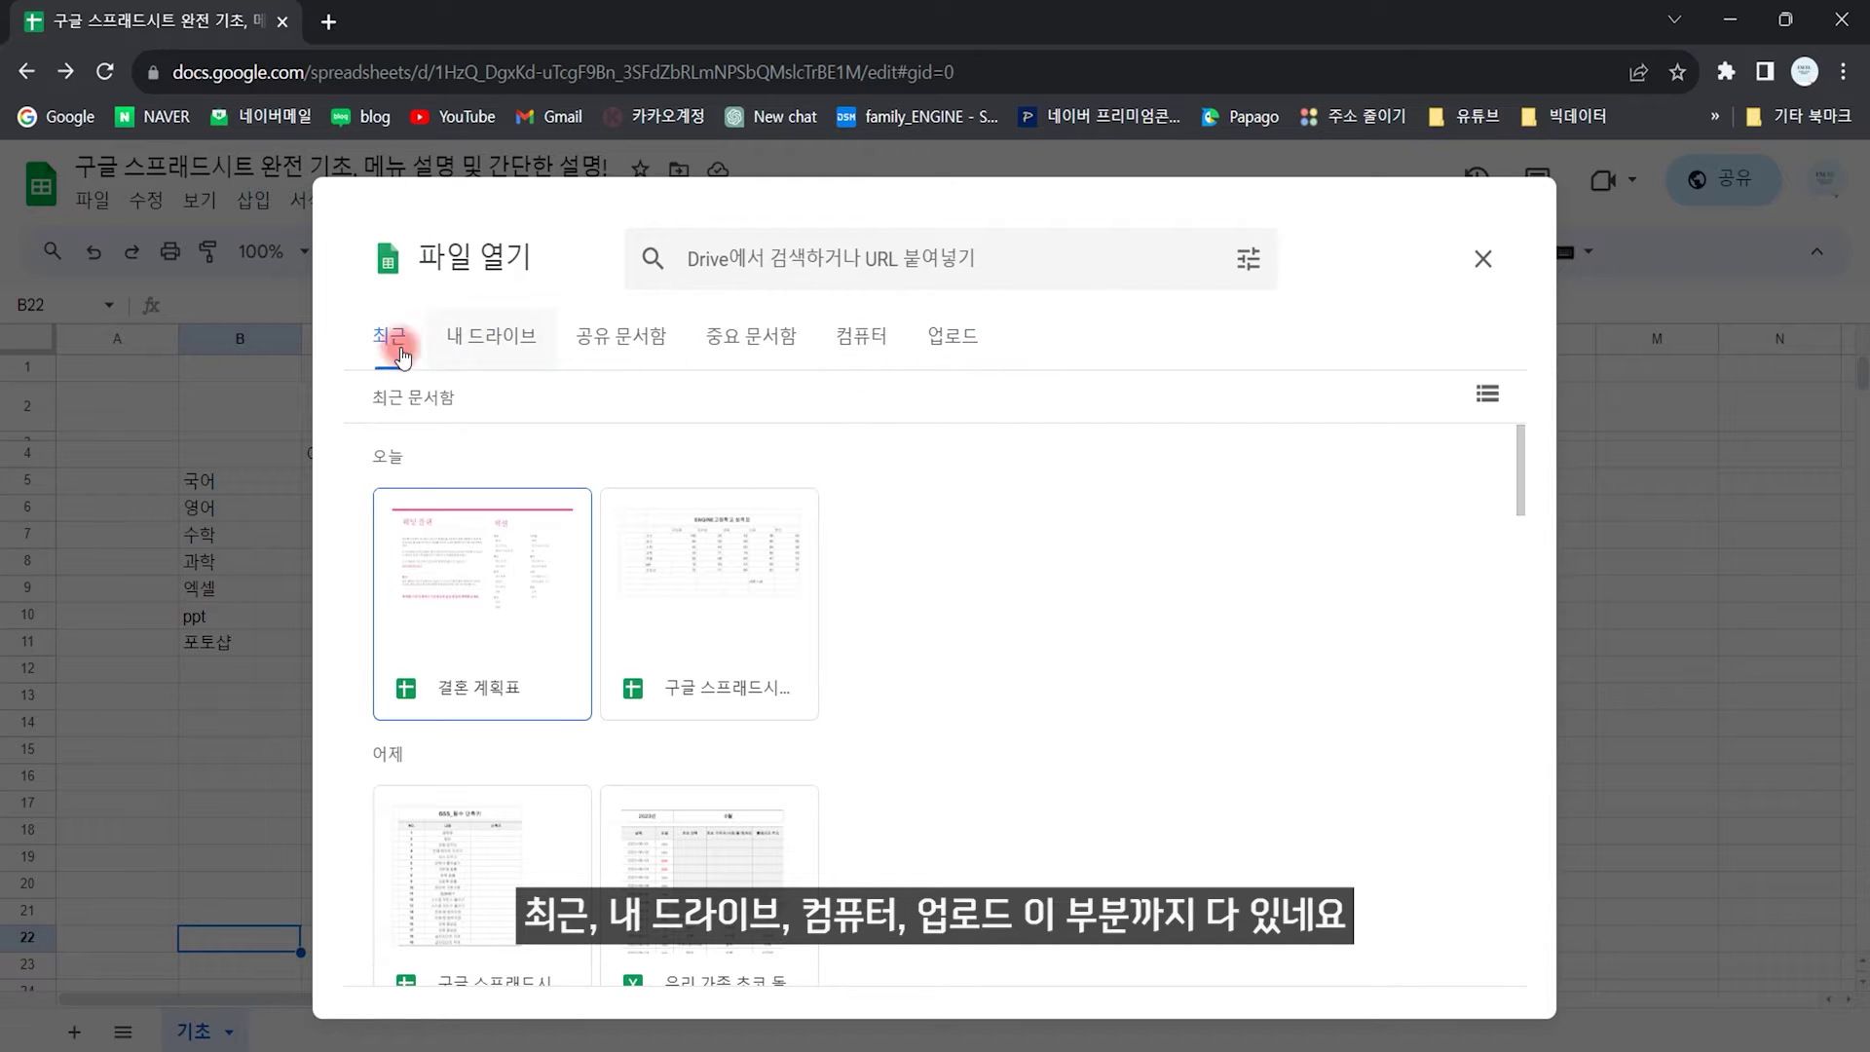
left_click(488, 341)
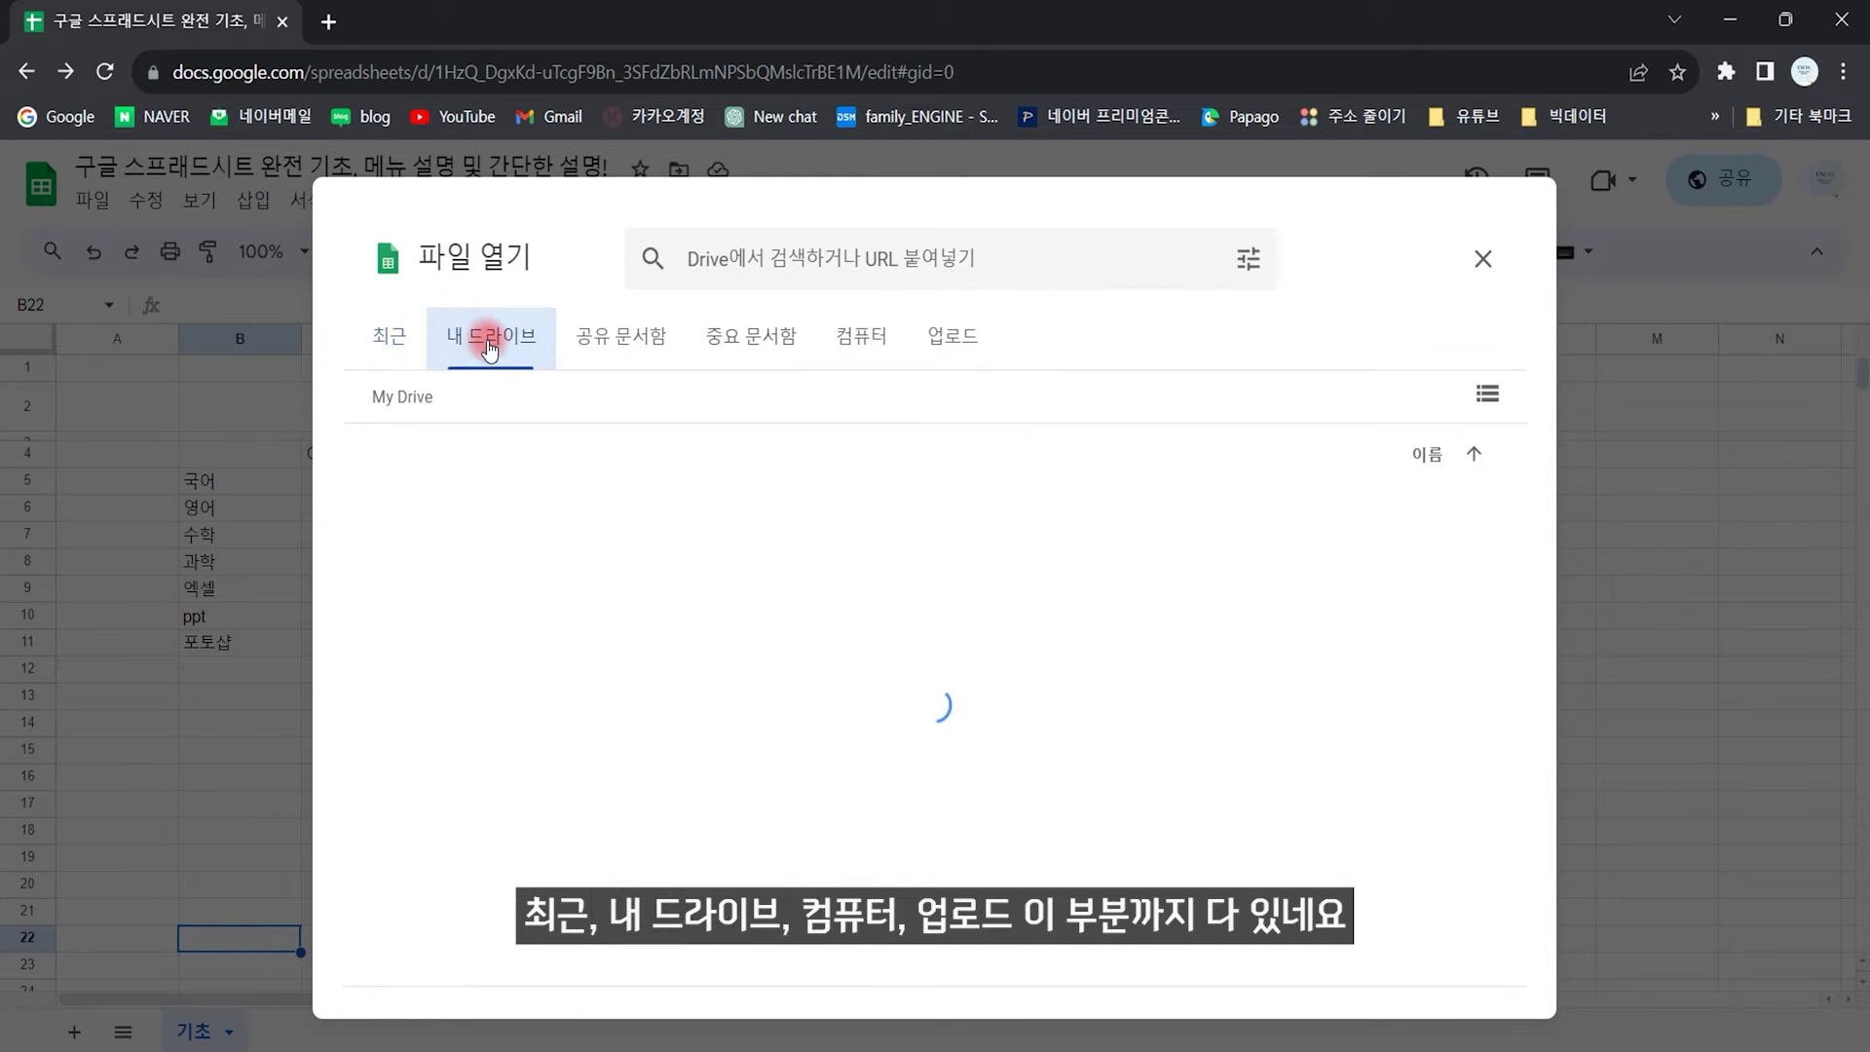
left_click(628, 351)
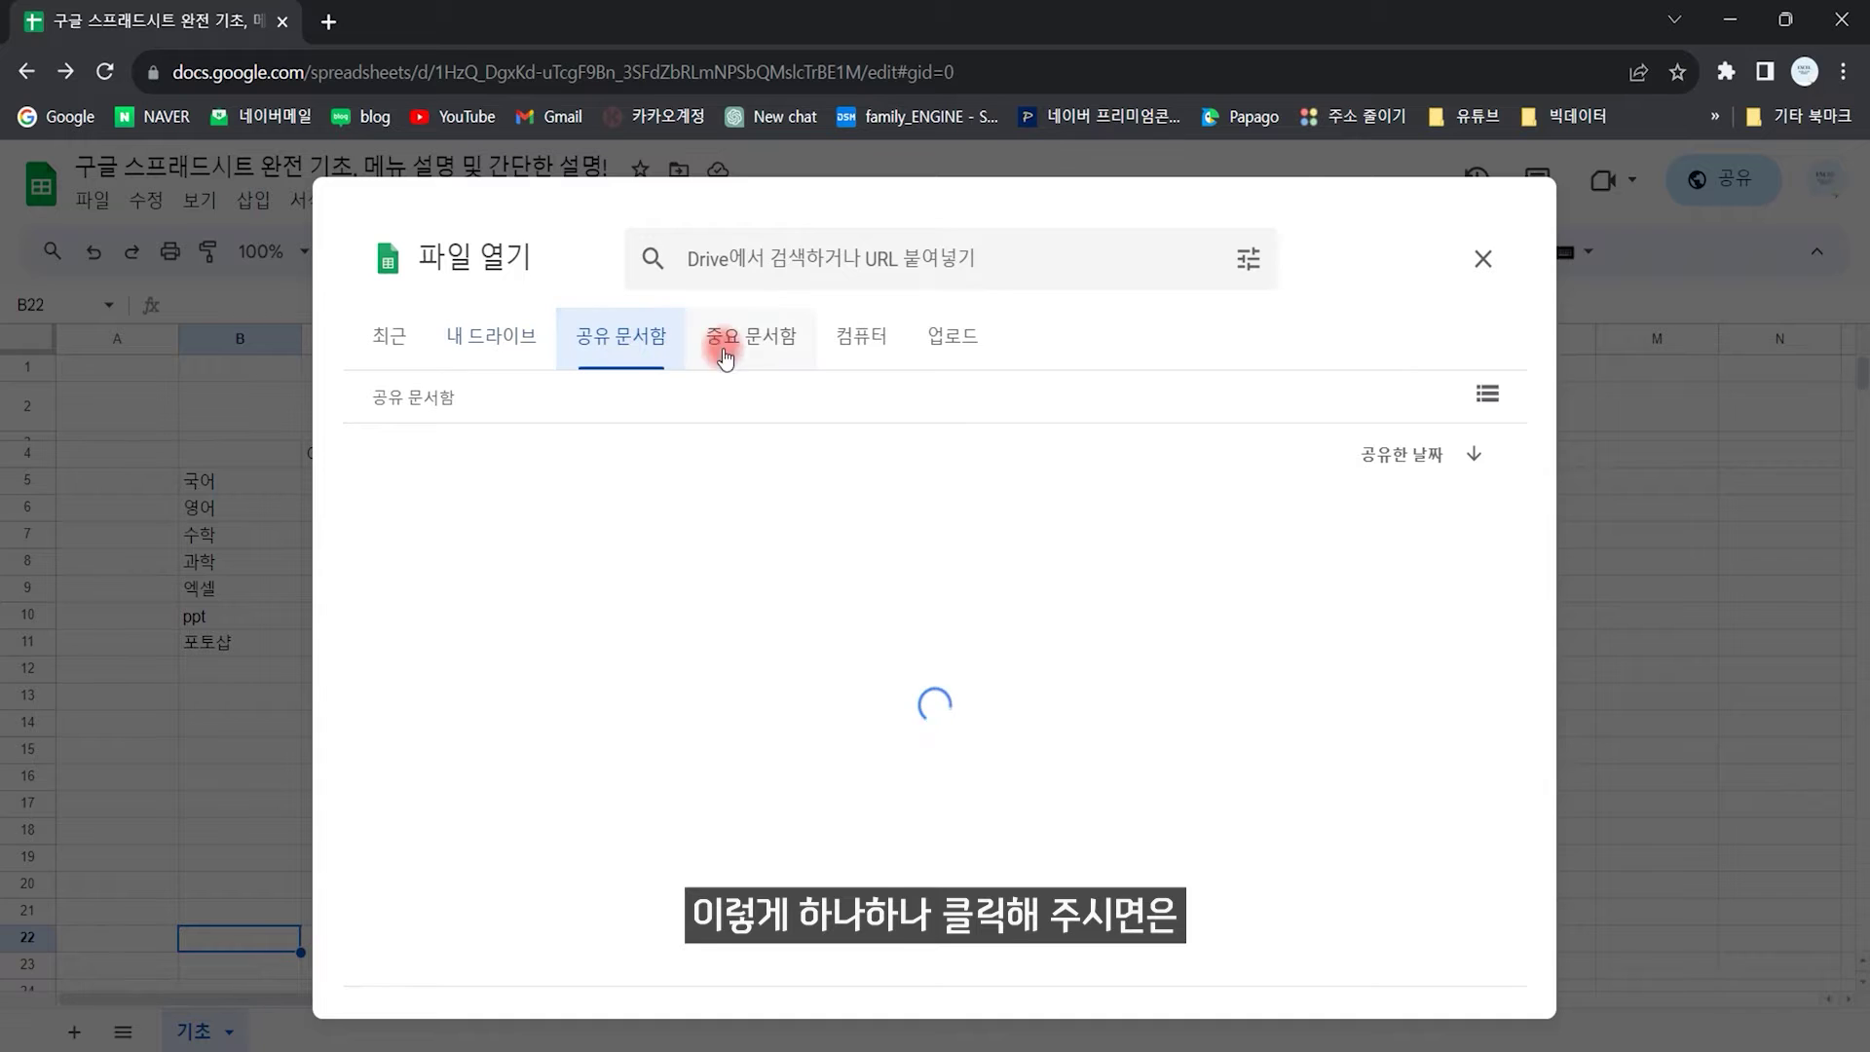
left_click(769, 355)
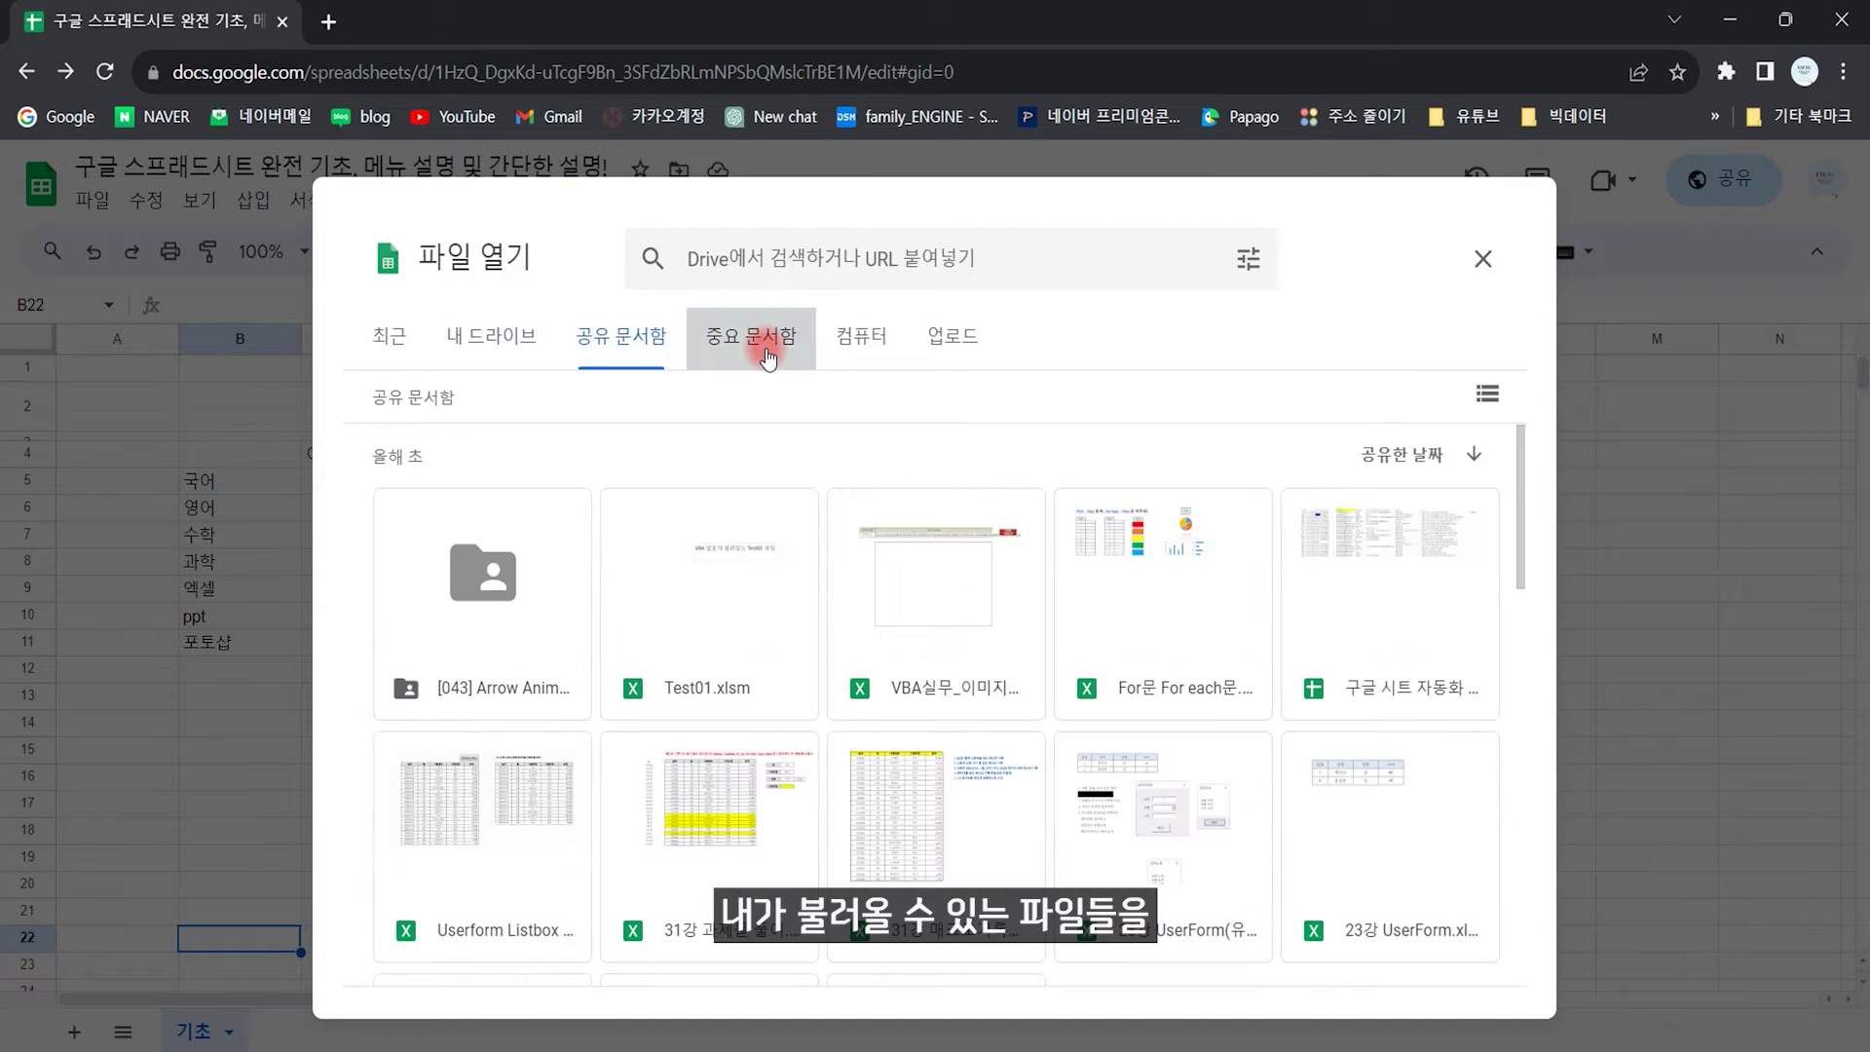
left_click(876, 357)
left_click(952, 343)
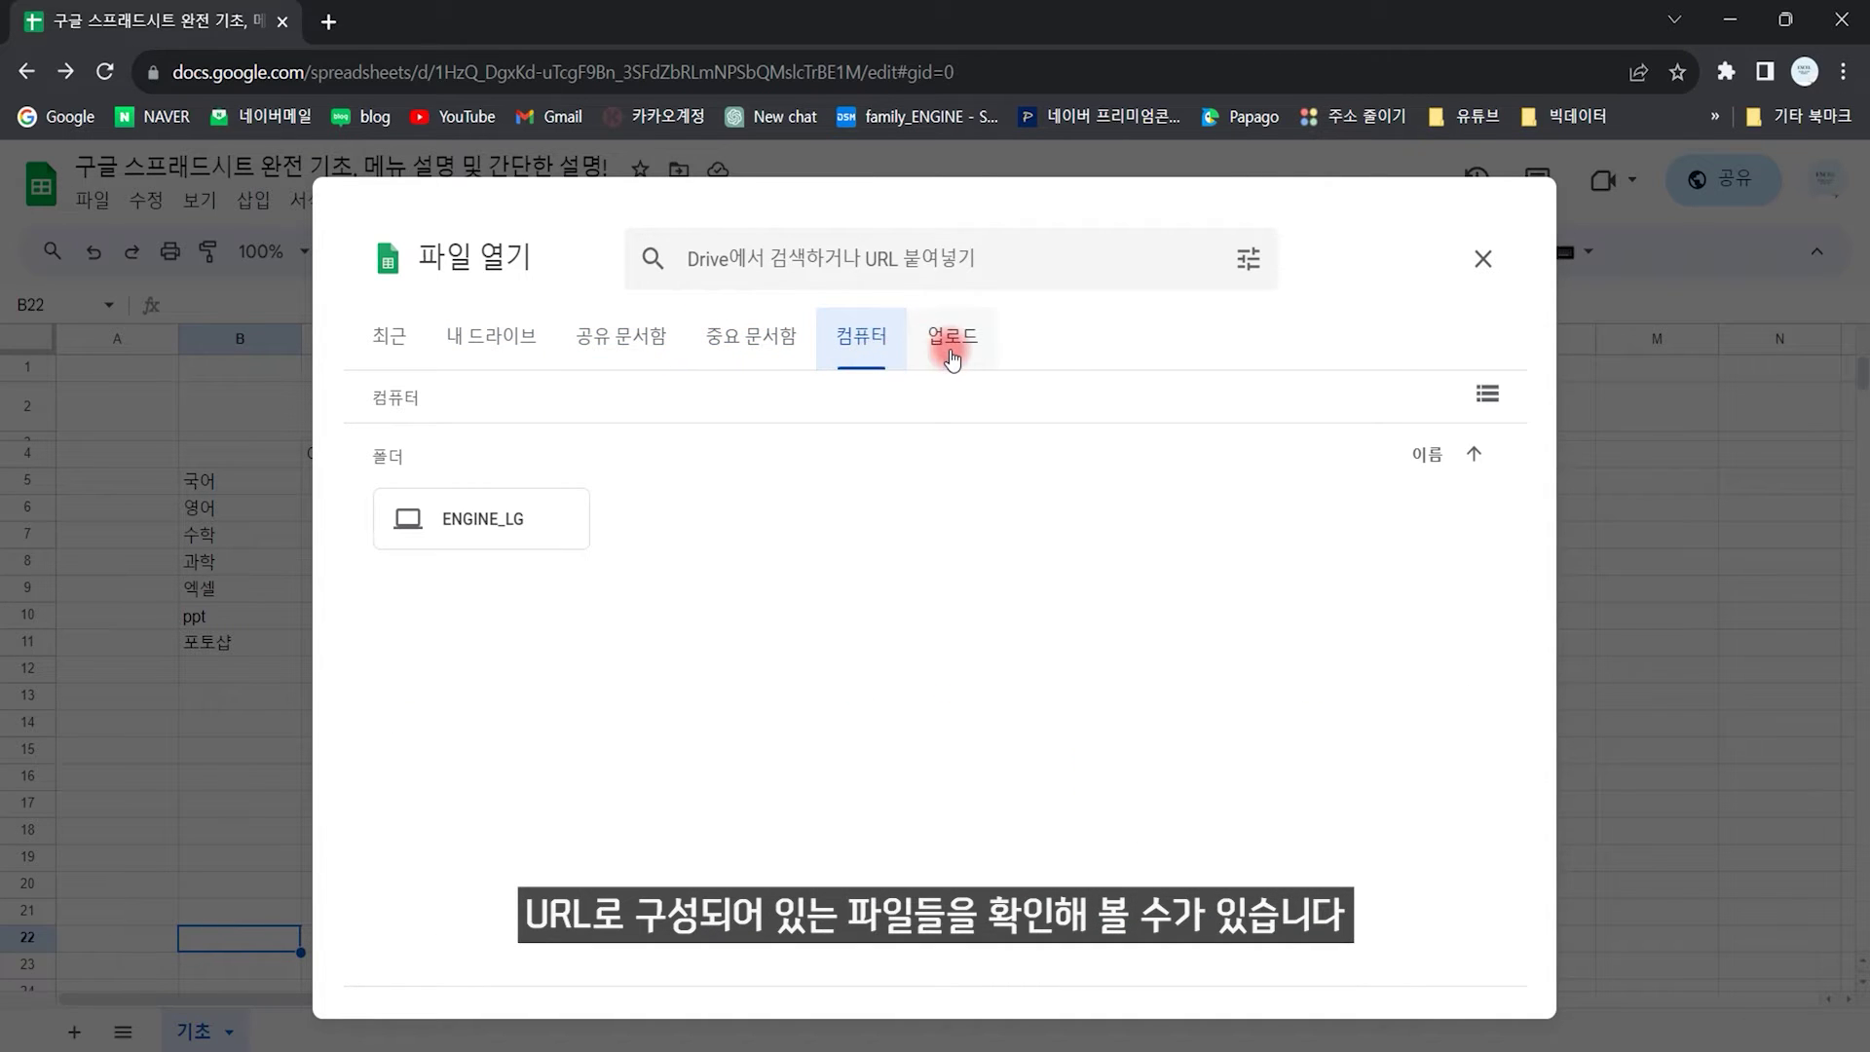
left_click(409, 343)
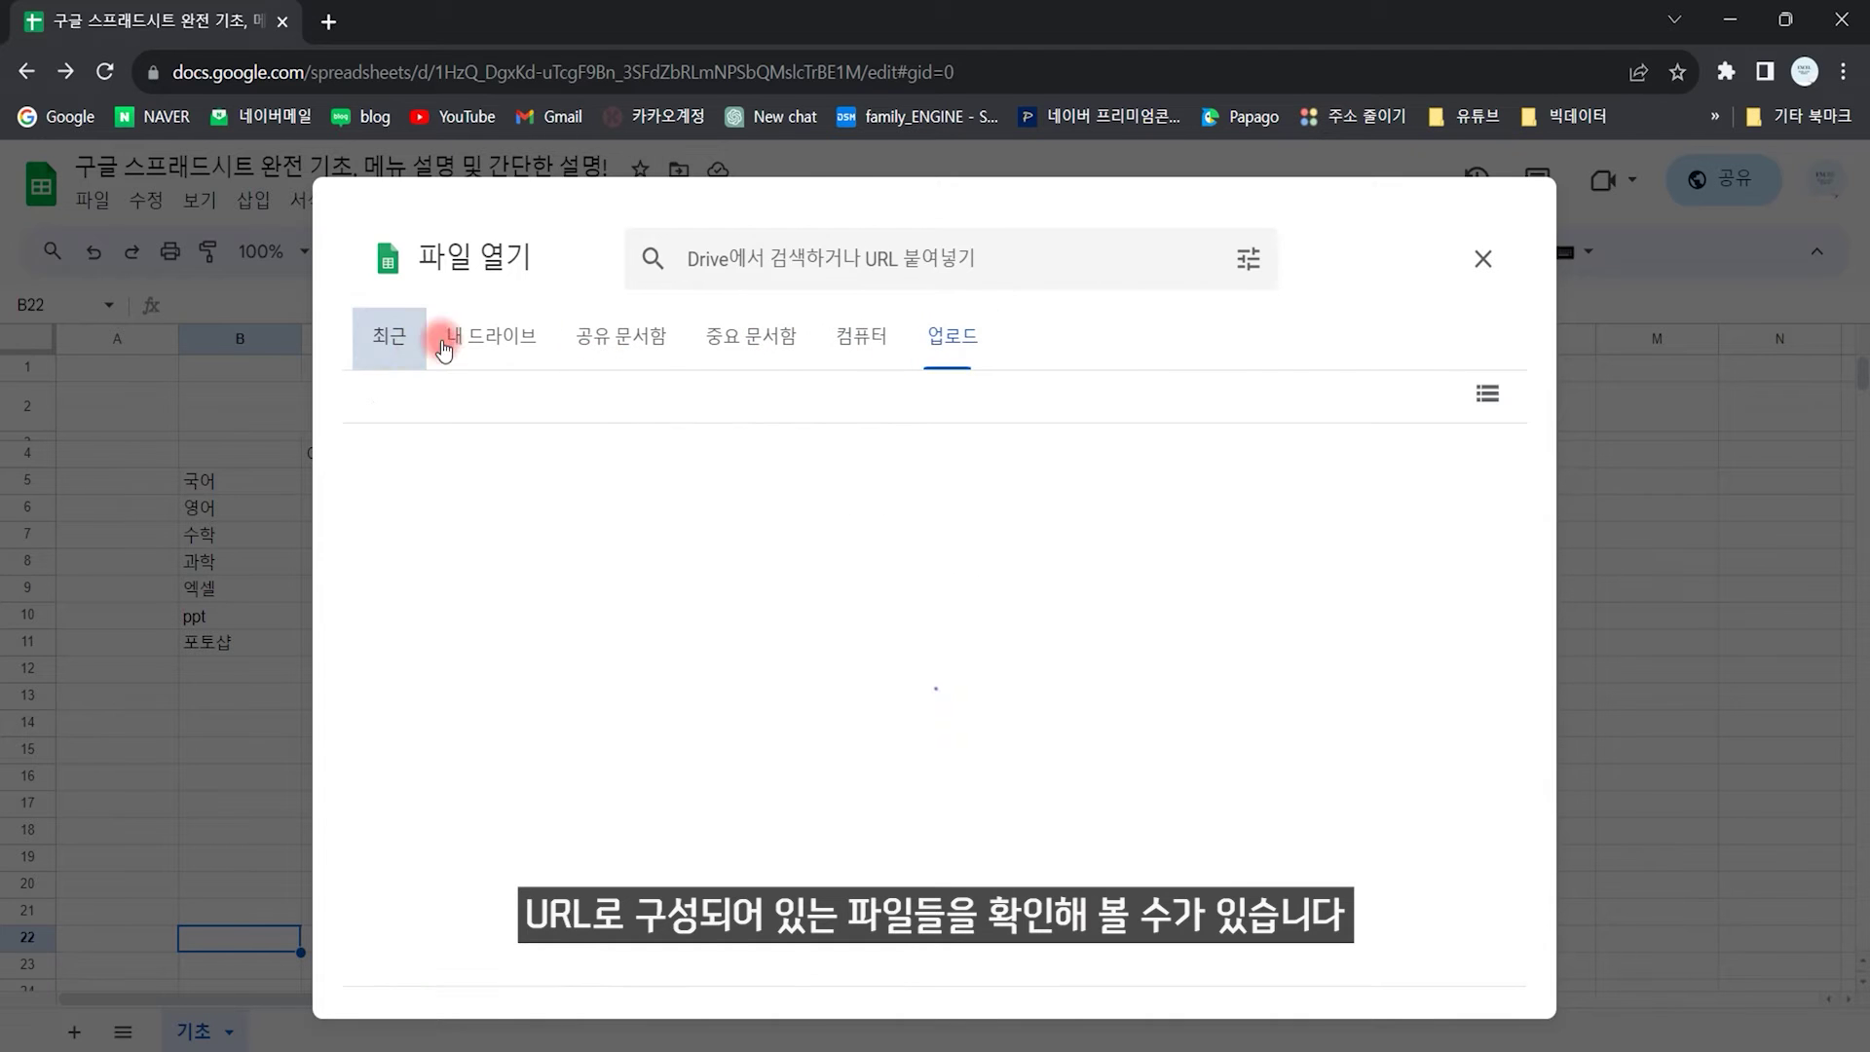
left_click(1483, 258)
left_click(85, 202)
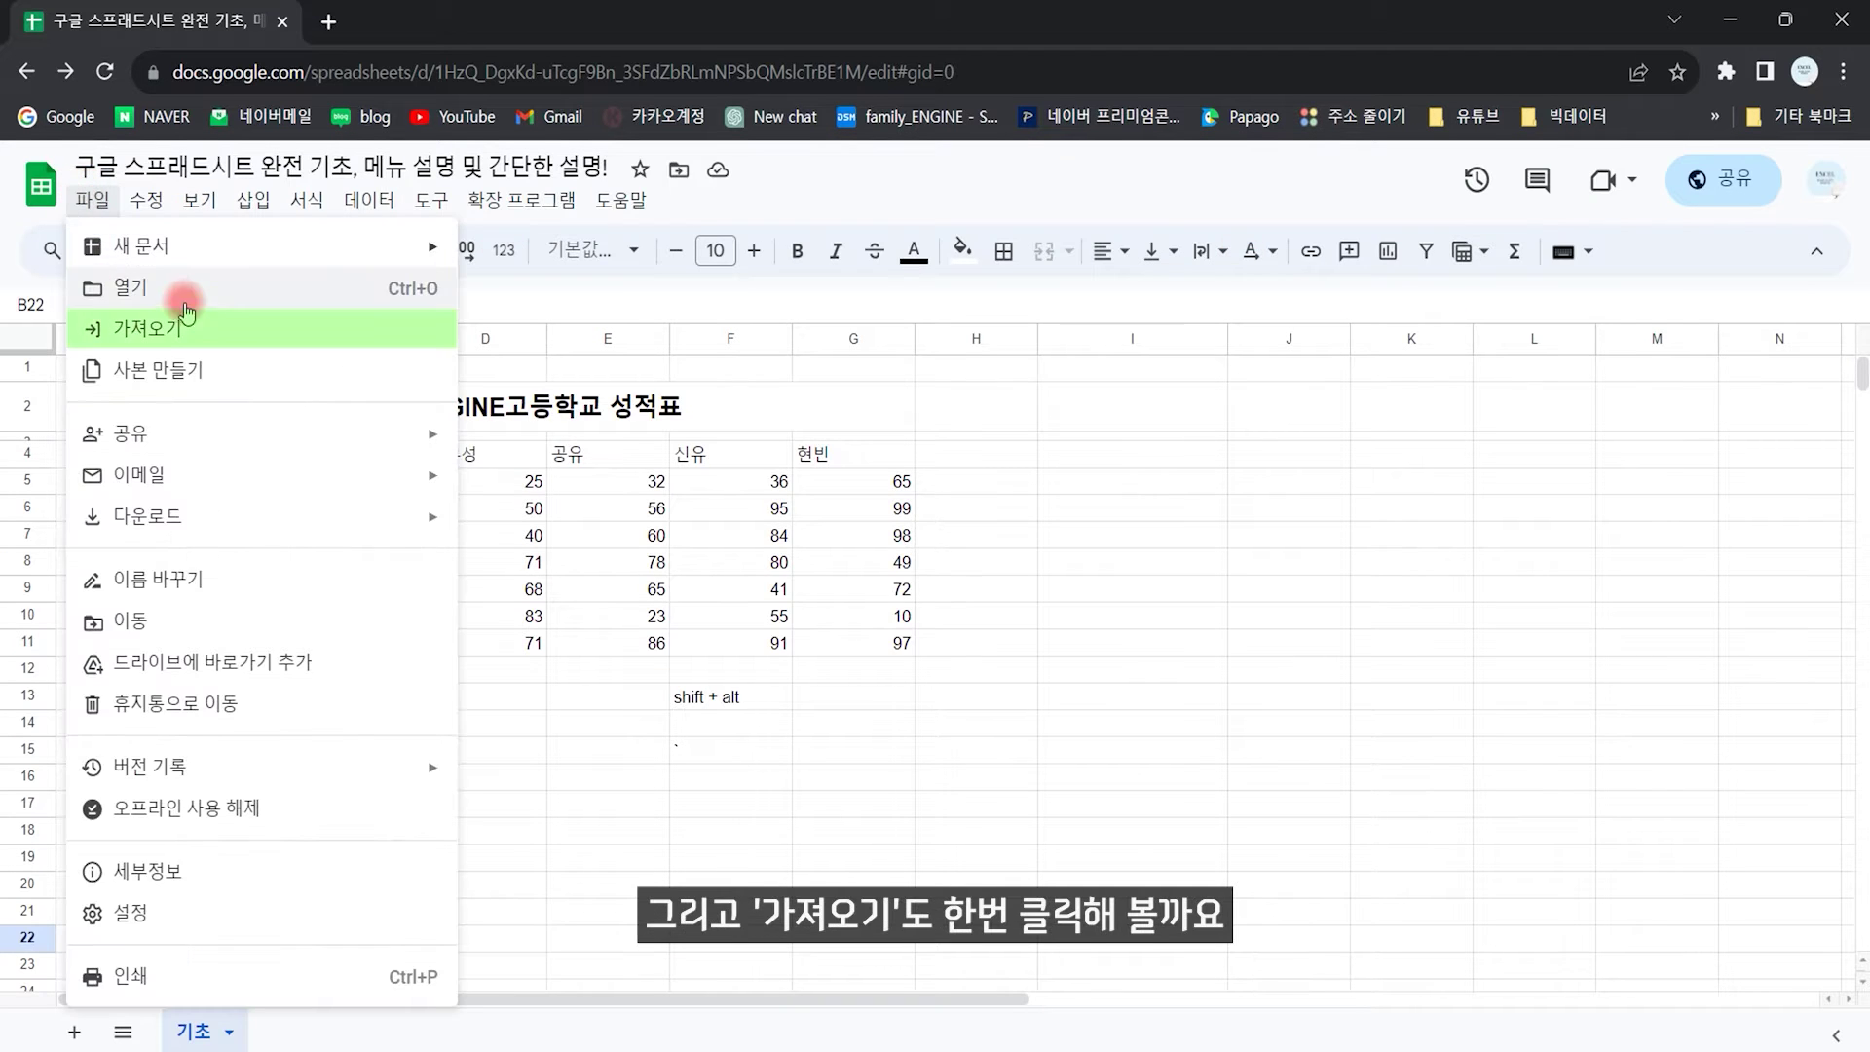
Step: Choose 우리 가족 초코 돌봄이.xlsx from the GSS folder for import, checking shared and recent files
left_click(173, 331)
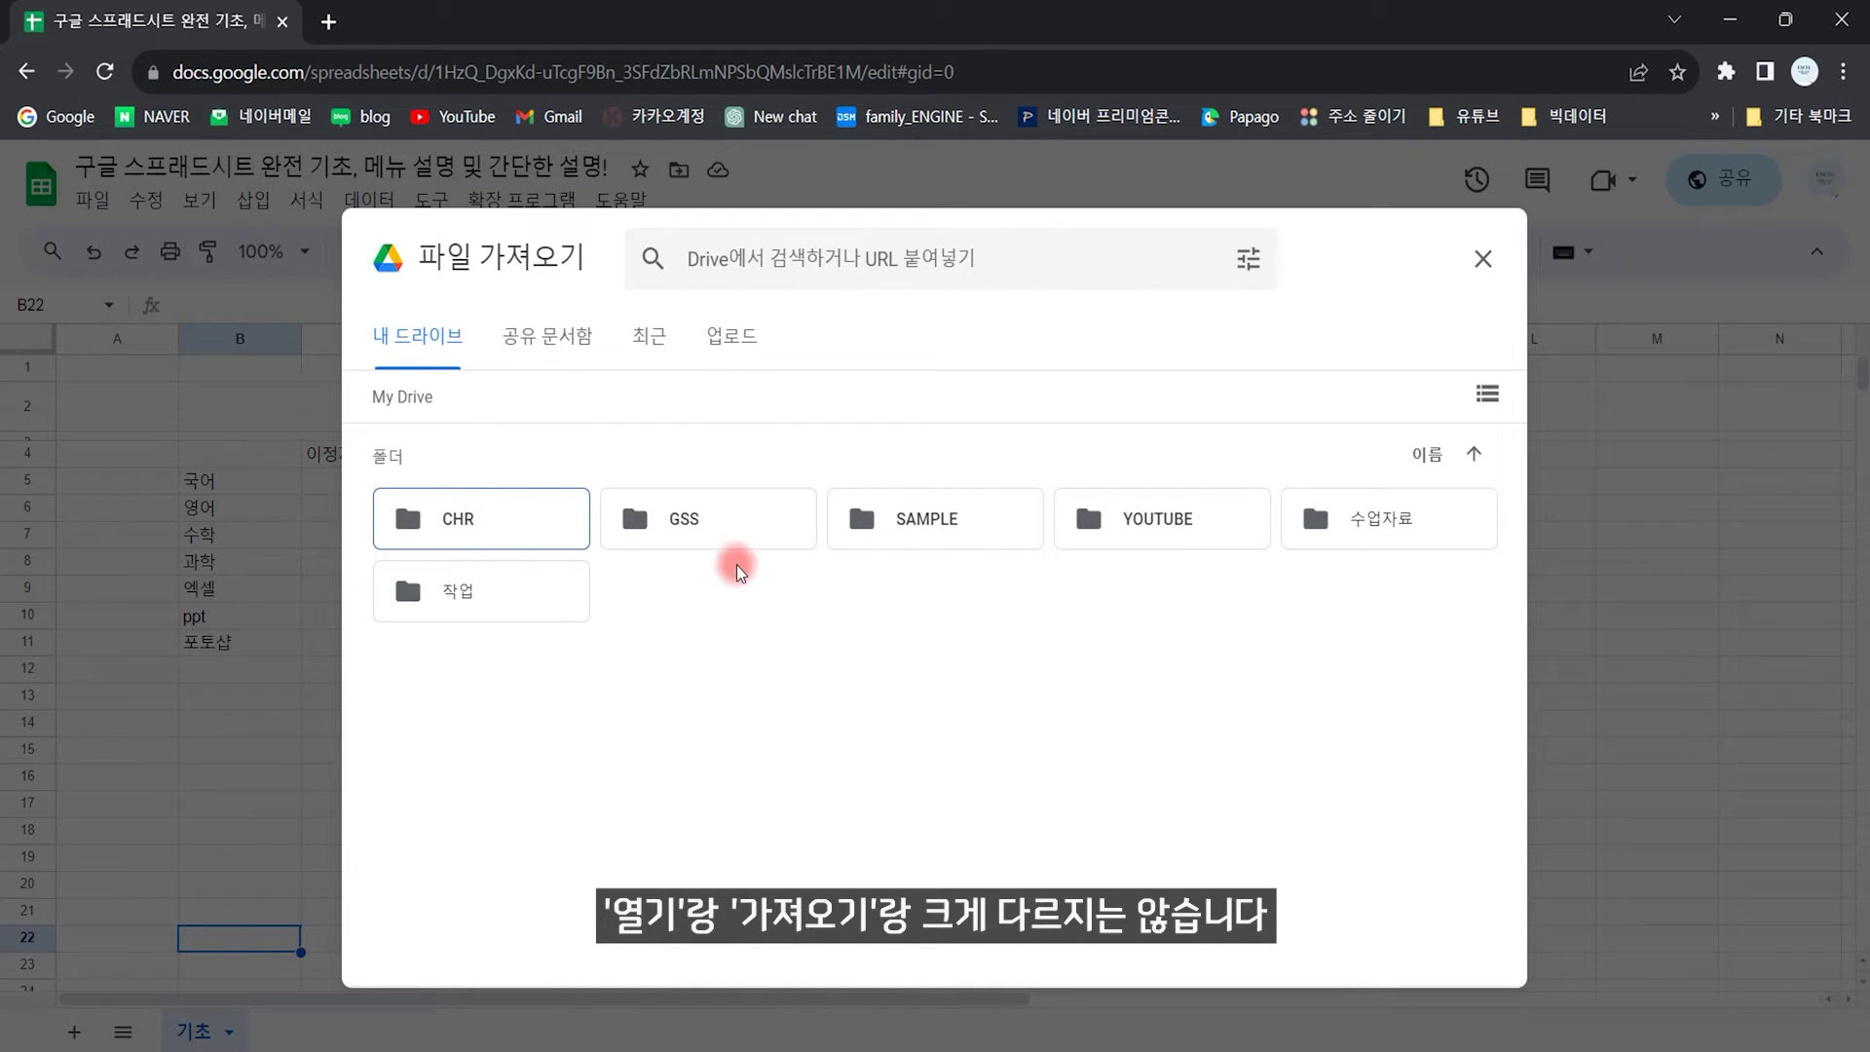
double_click(722, 541)
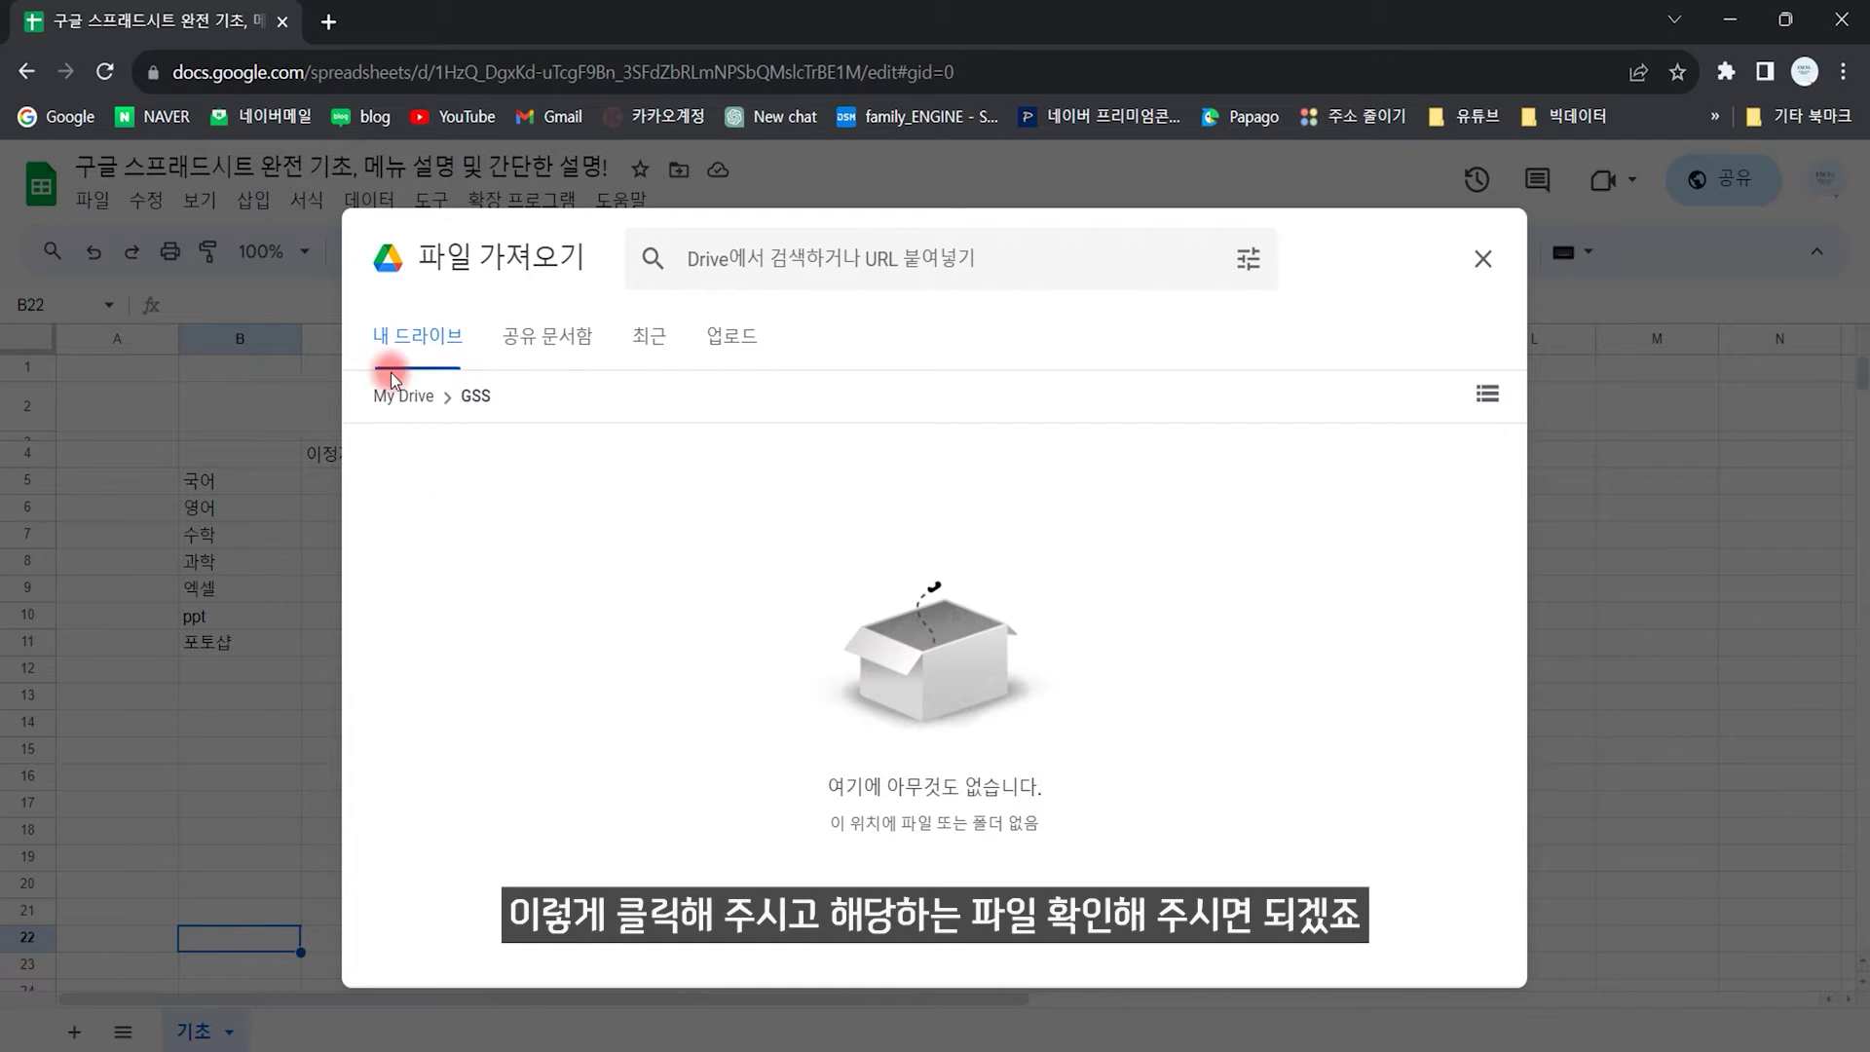
left_click(534, 347)
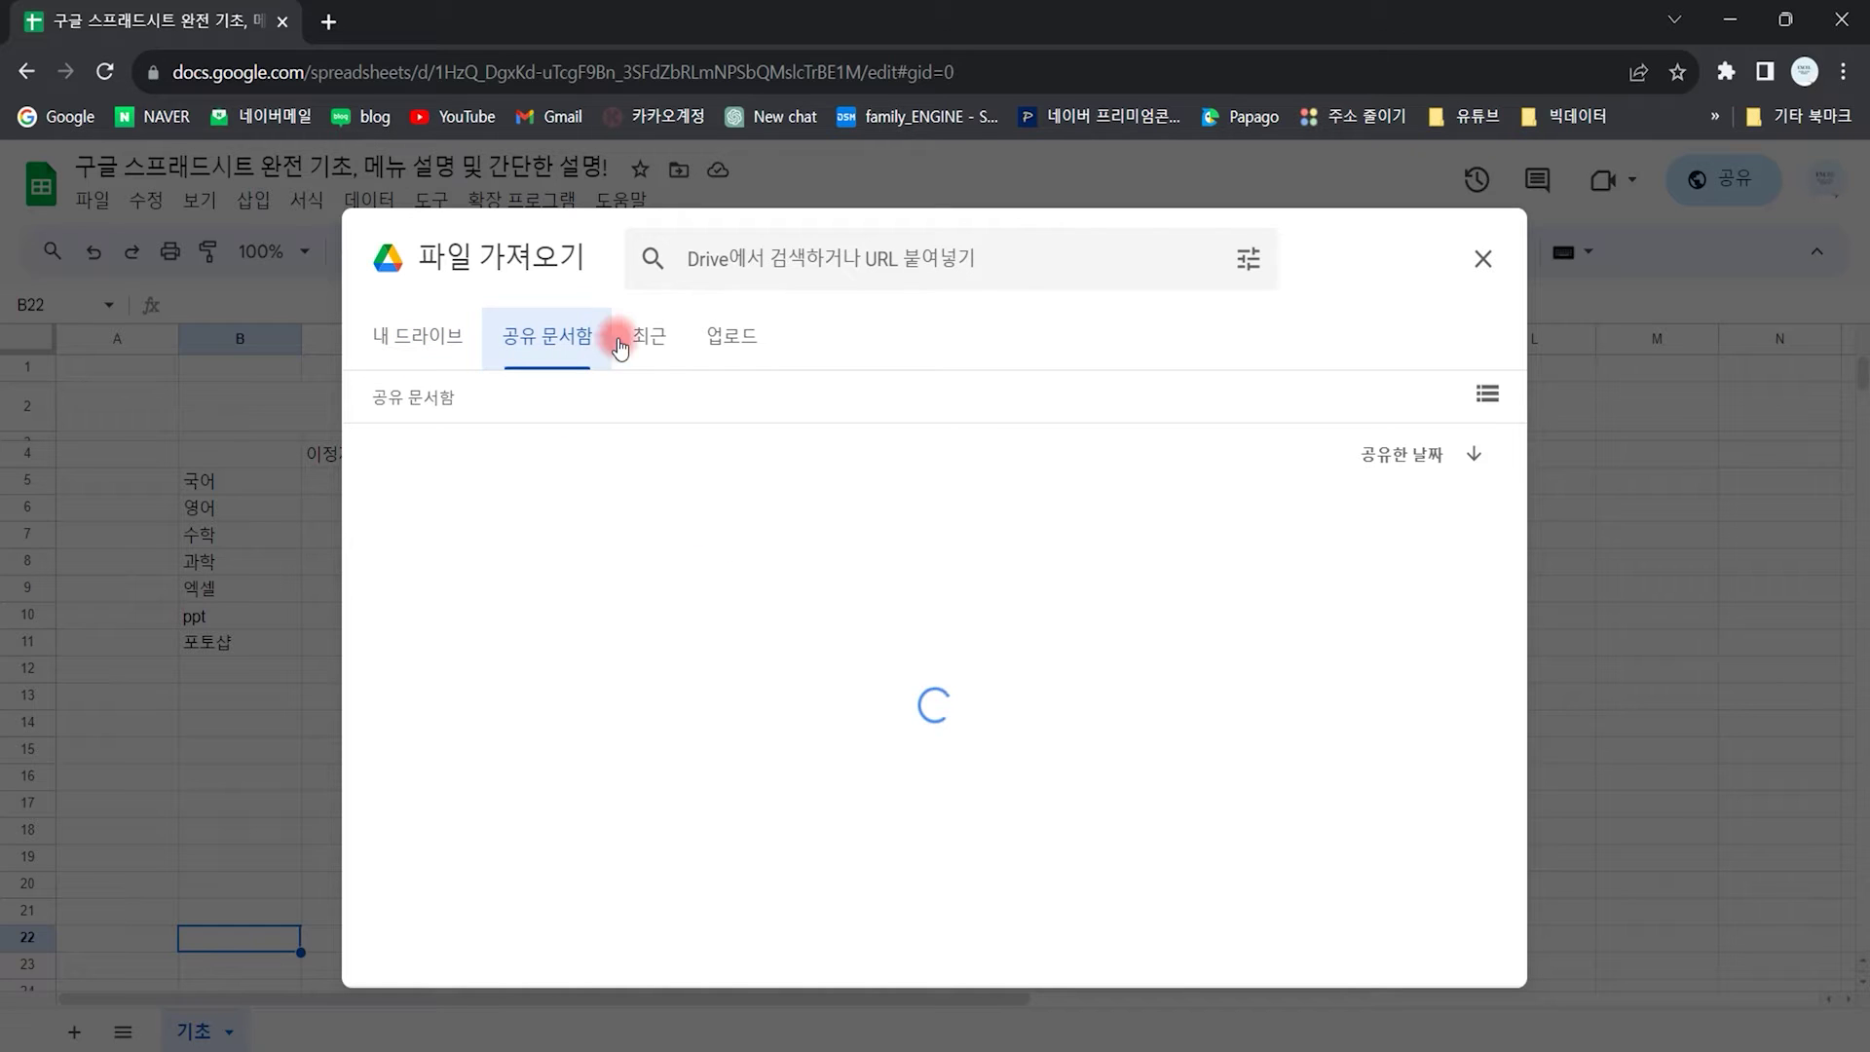
left_click(661, 347)
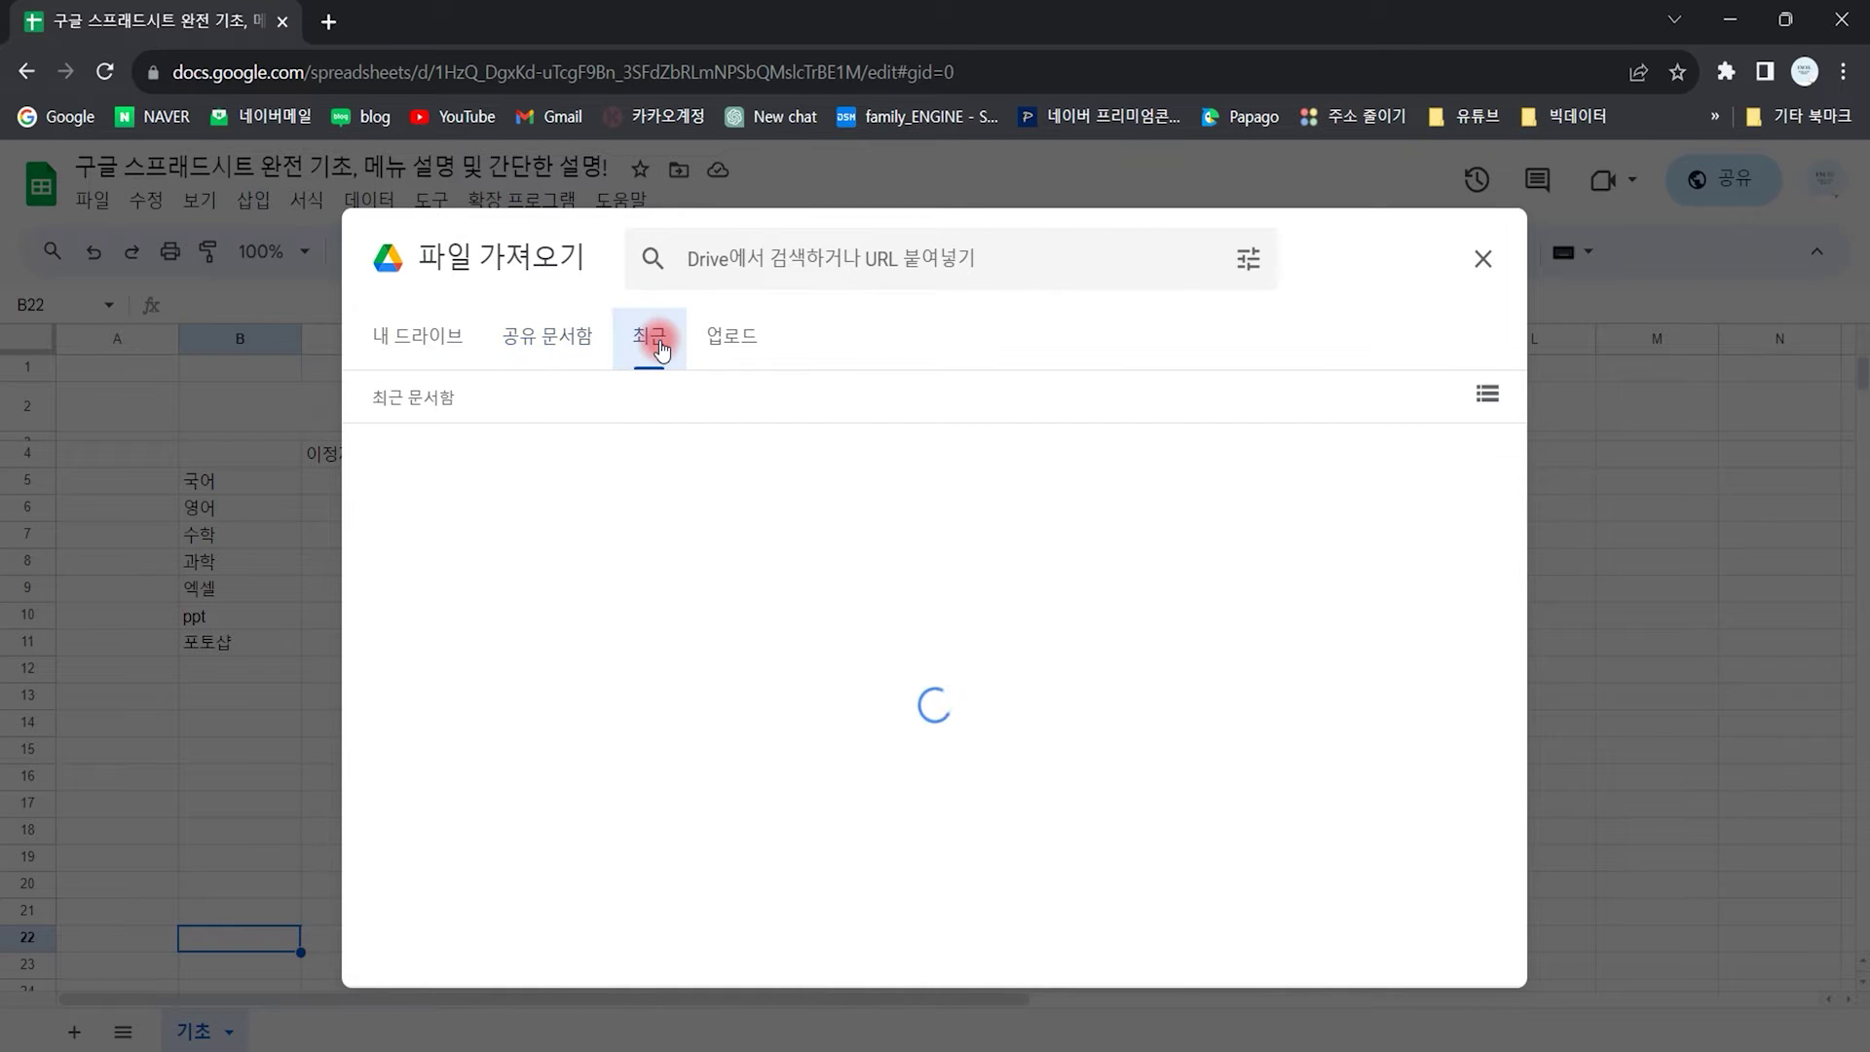
double_click(488, 563)
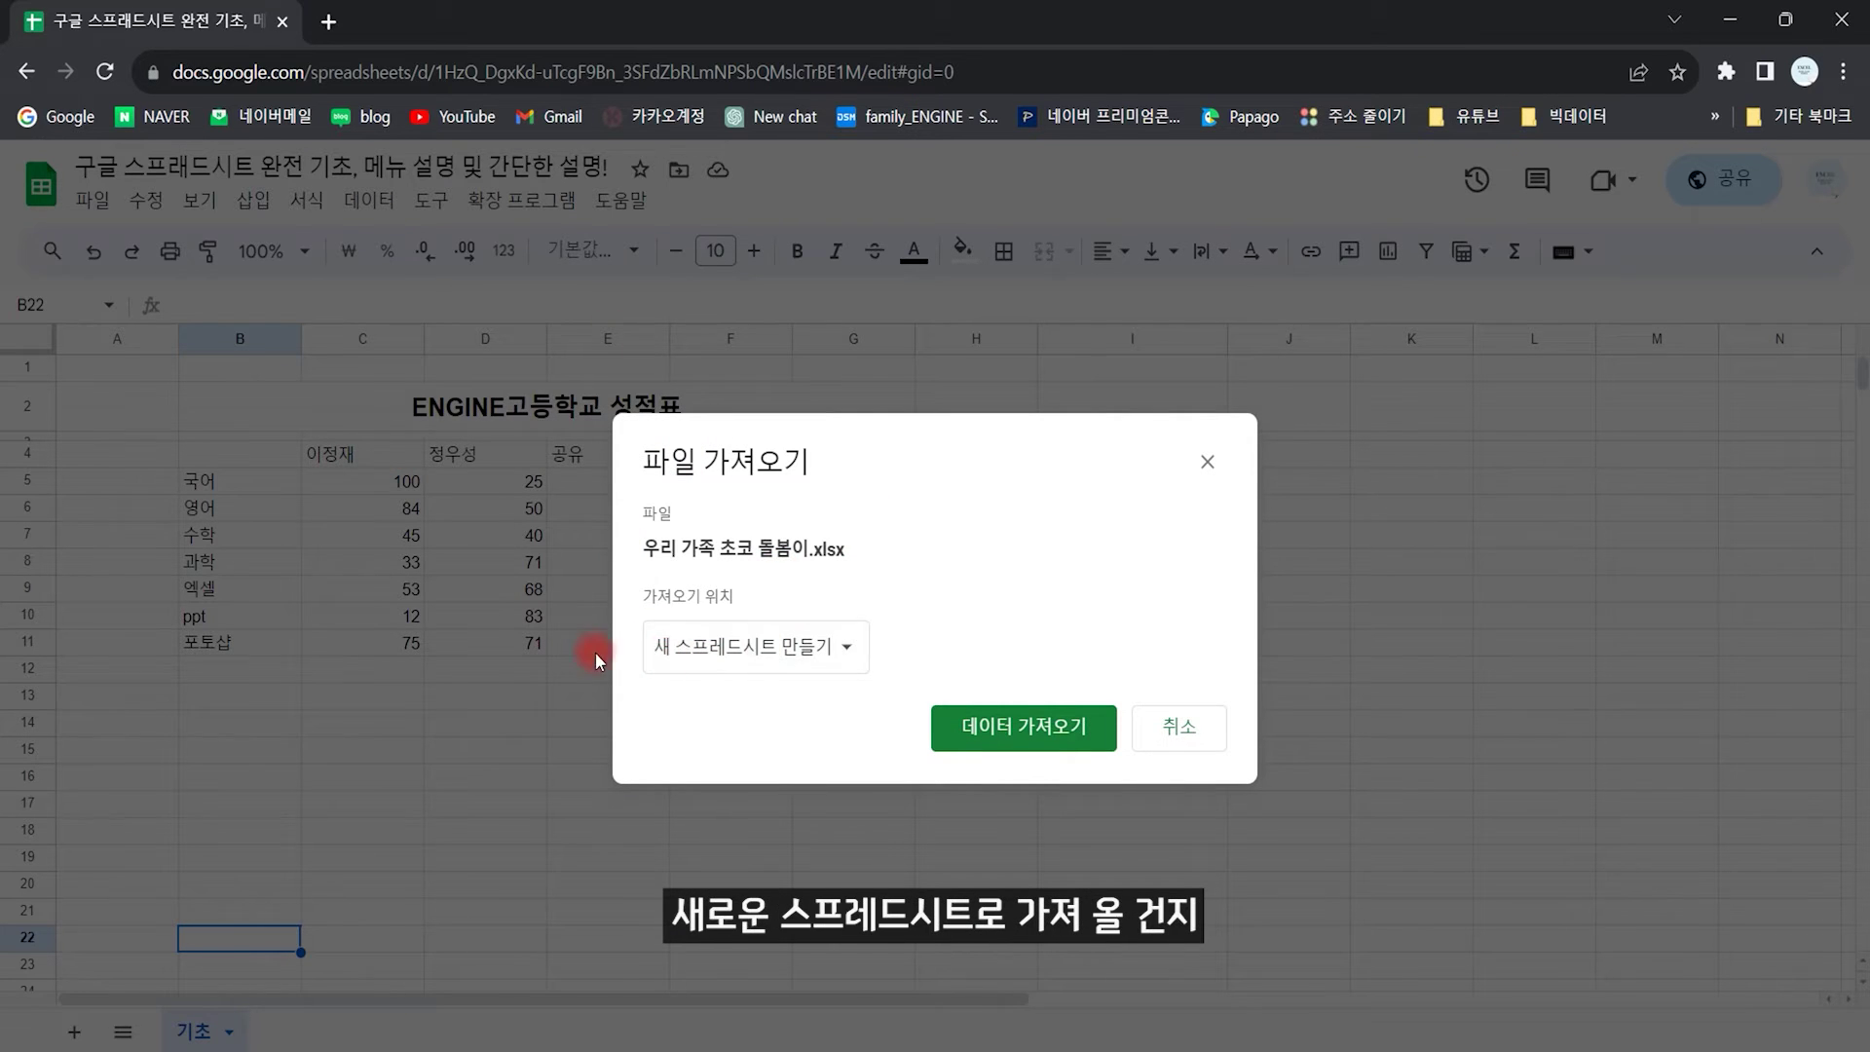
Step: Review the import location options, leave it on a new spreadsheet, and cancel the import
left_click(807, 647)
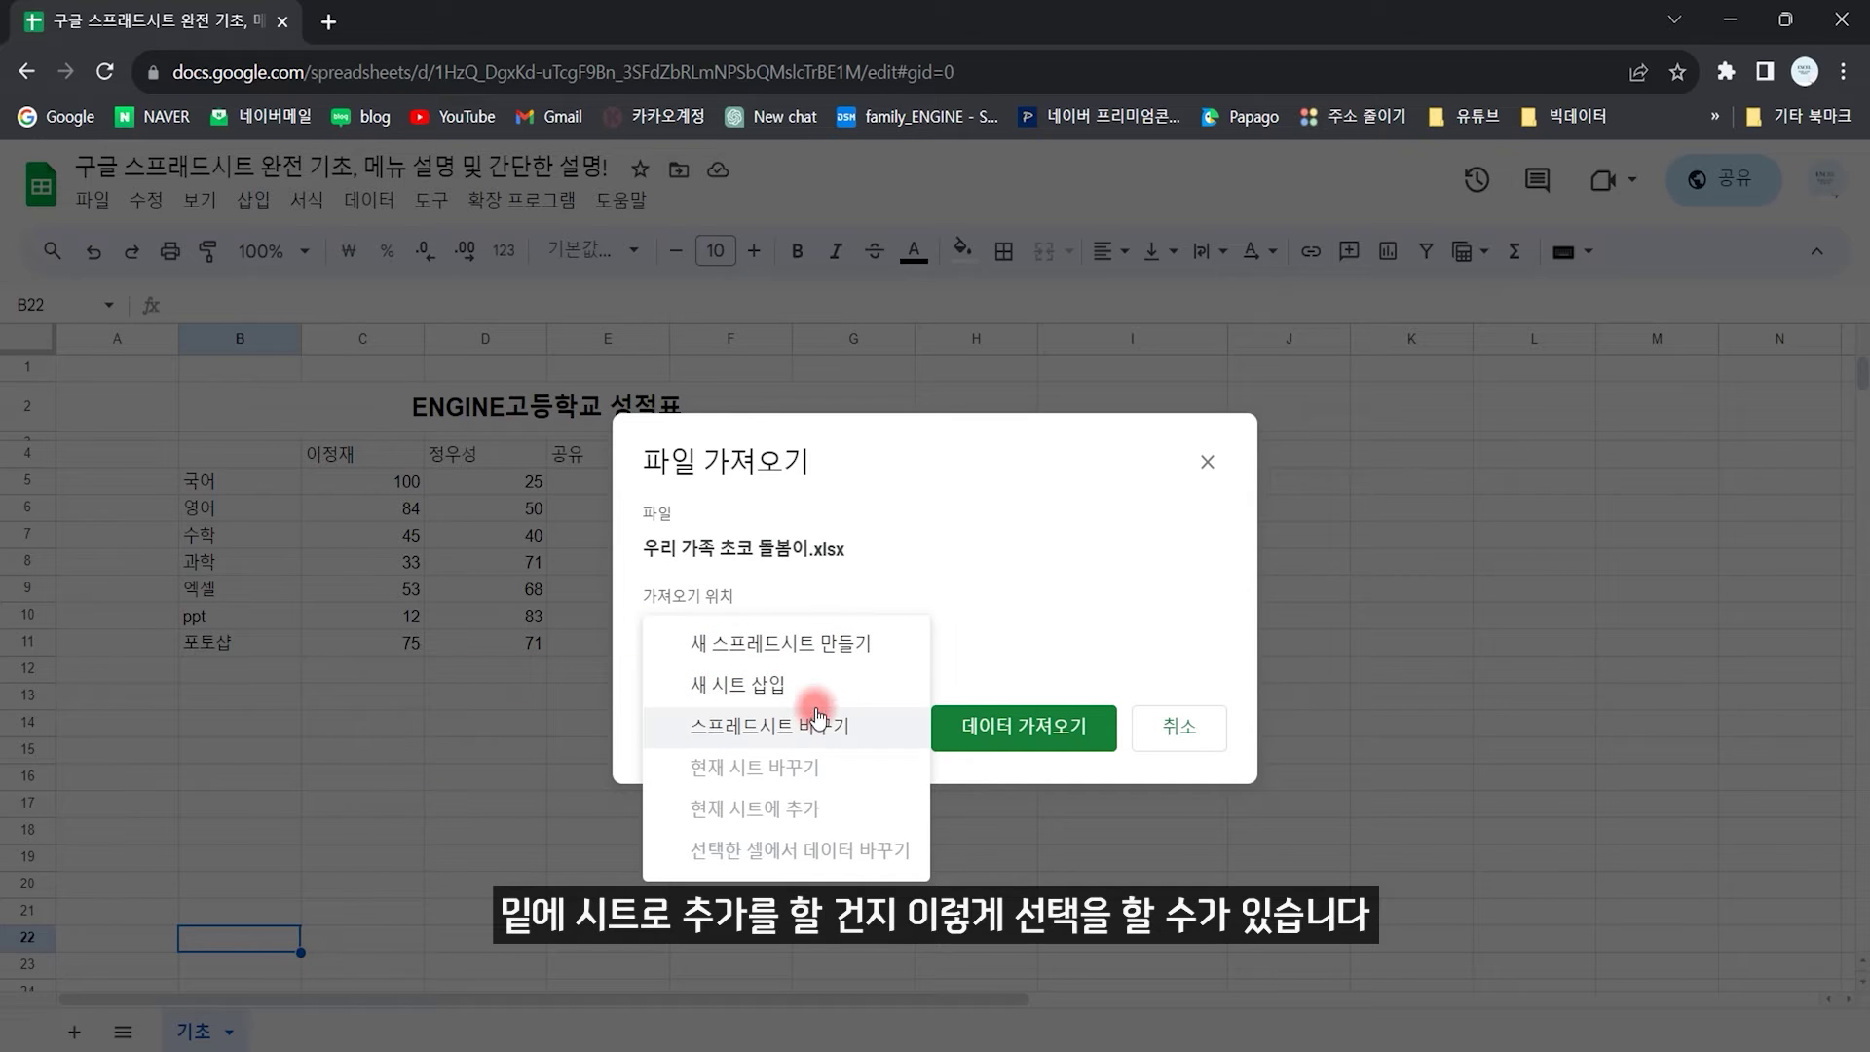
left_click(1119, 522)
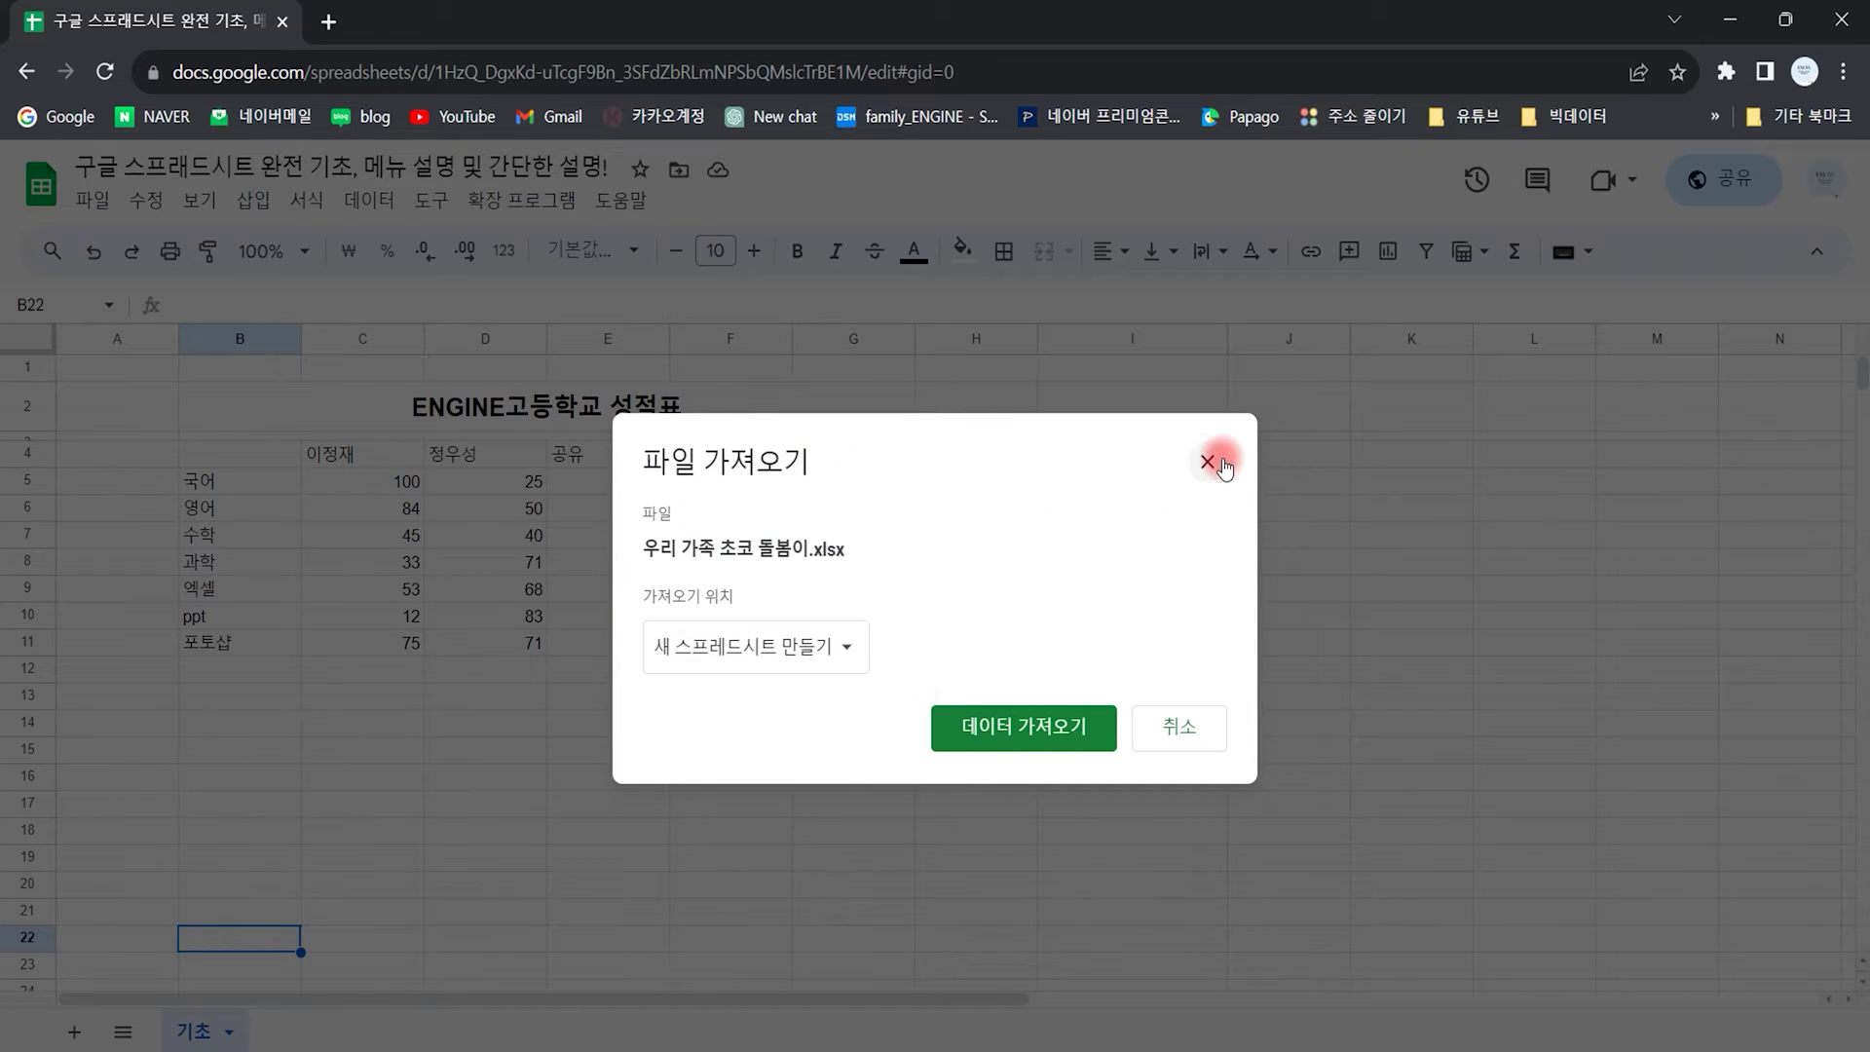
left_click(1208, 462)
left_click(92, 201)
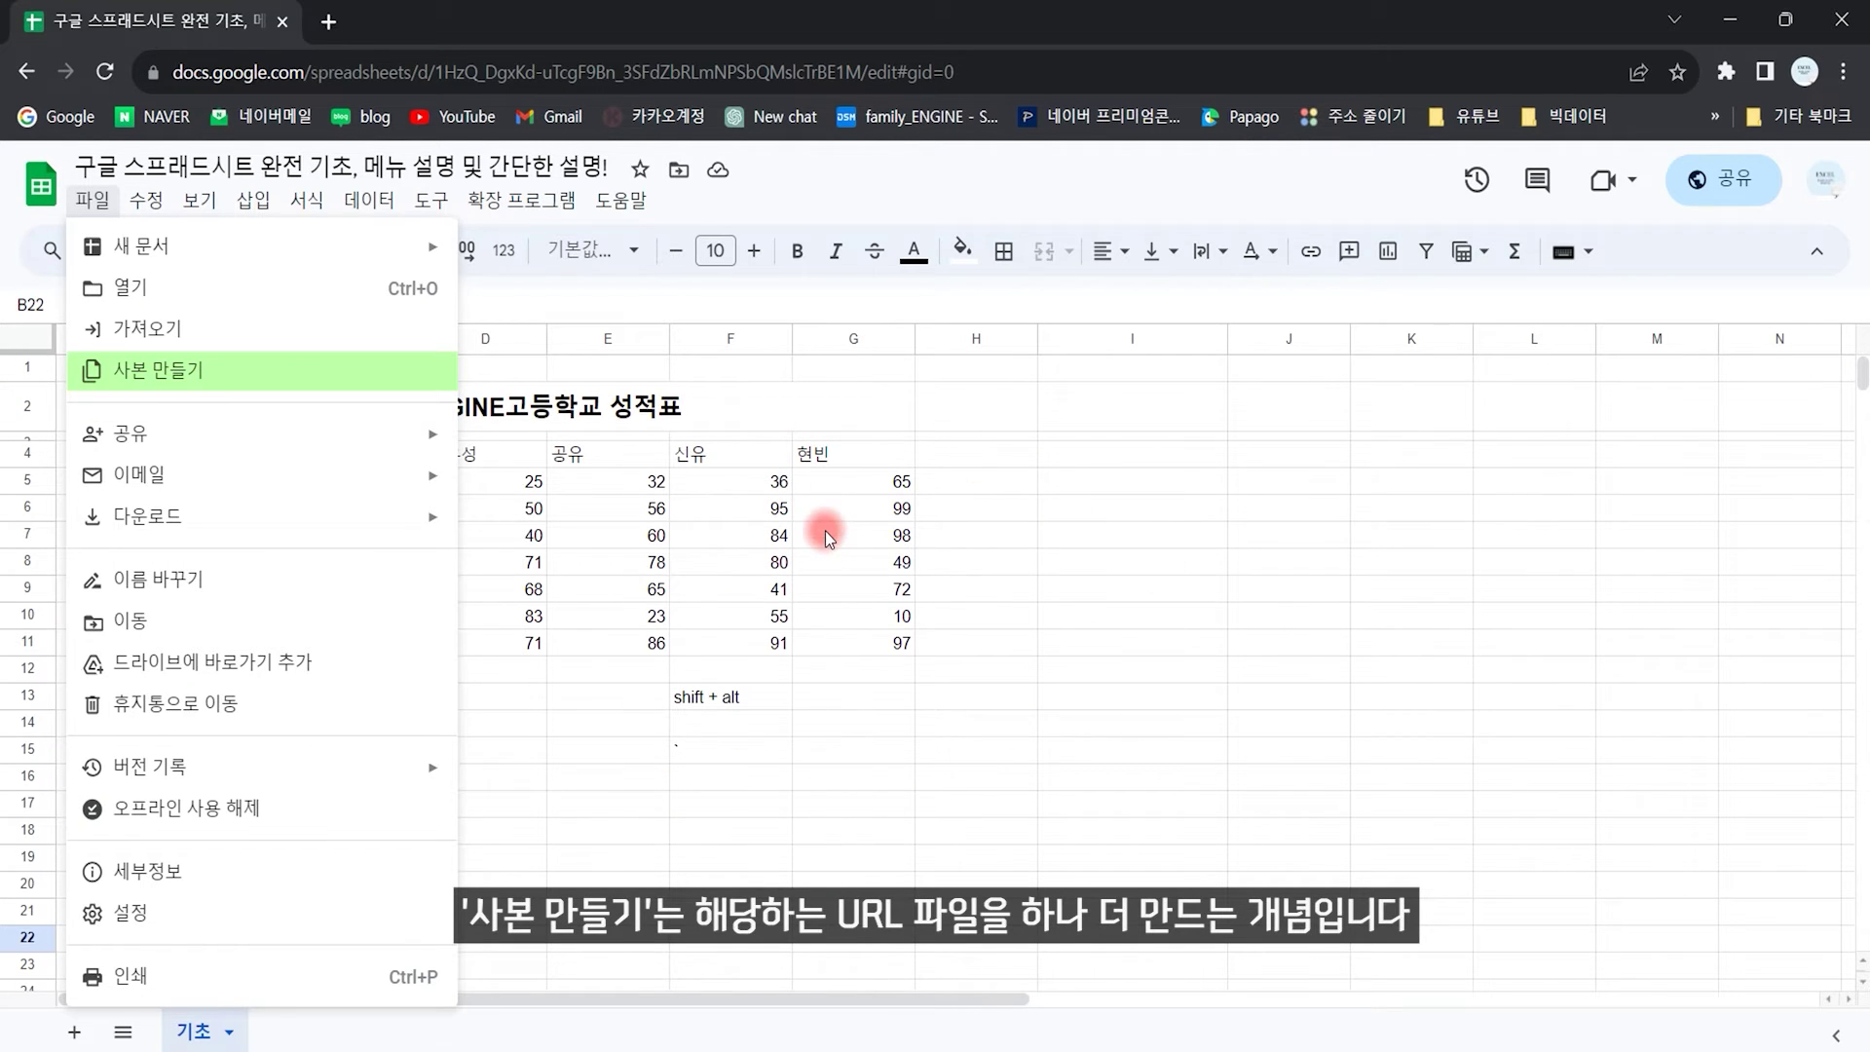
Step: In the sharing settings, switch general access from Restricted to anyone with the link
mouse_move(264, 439)
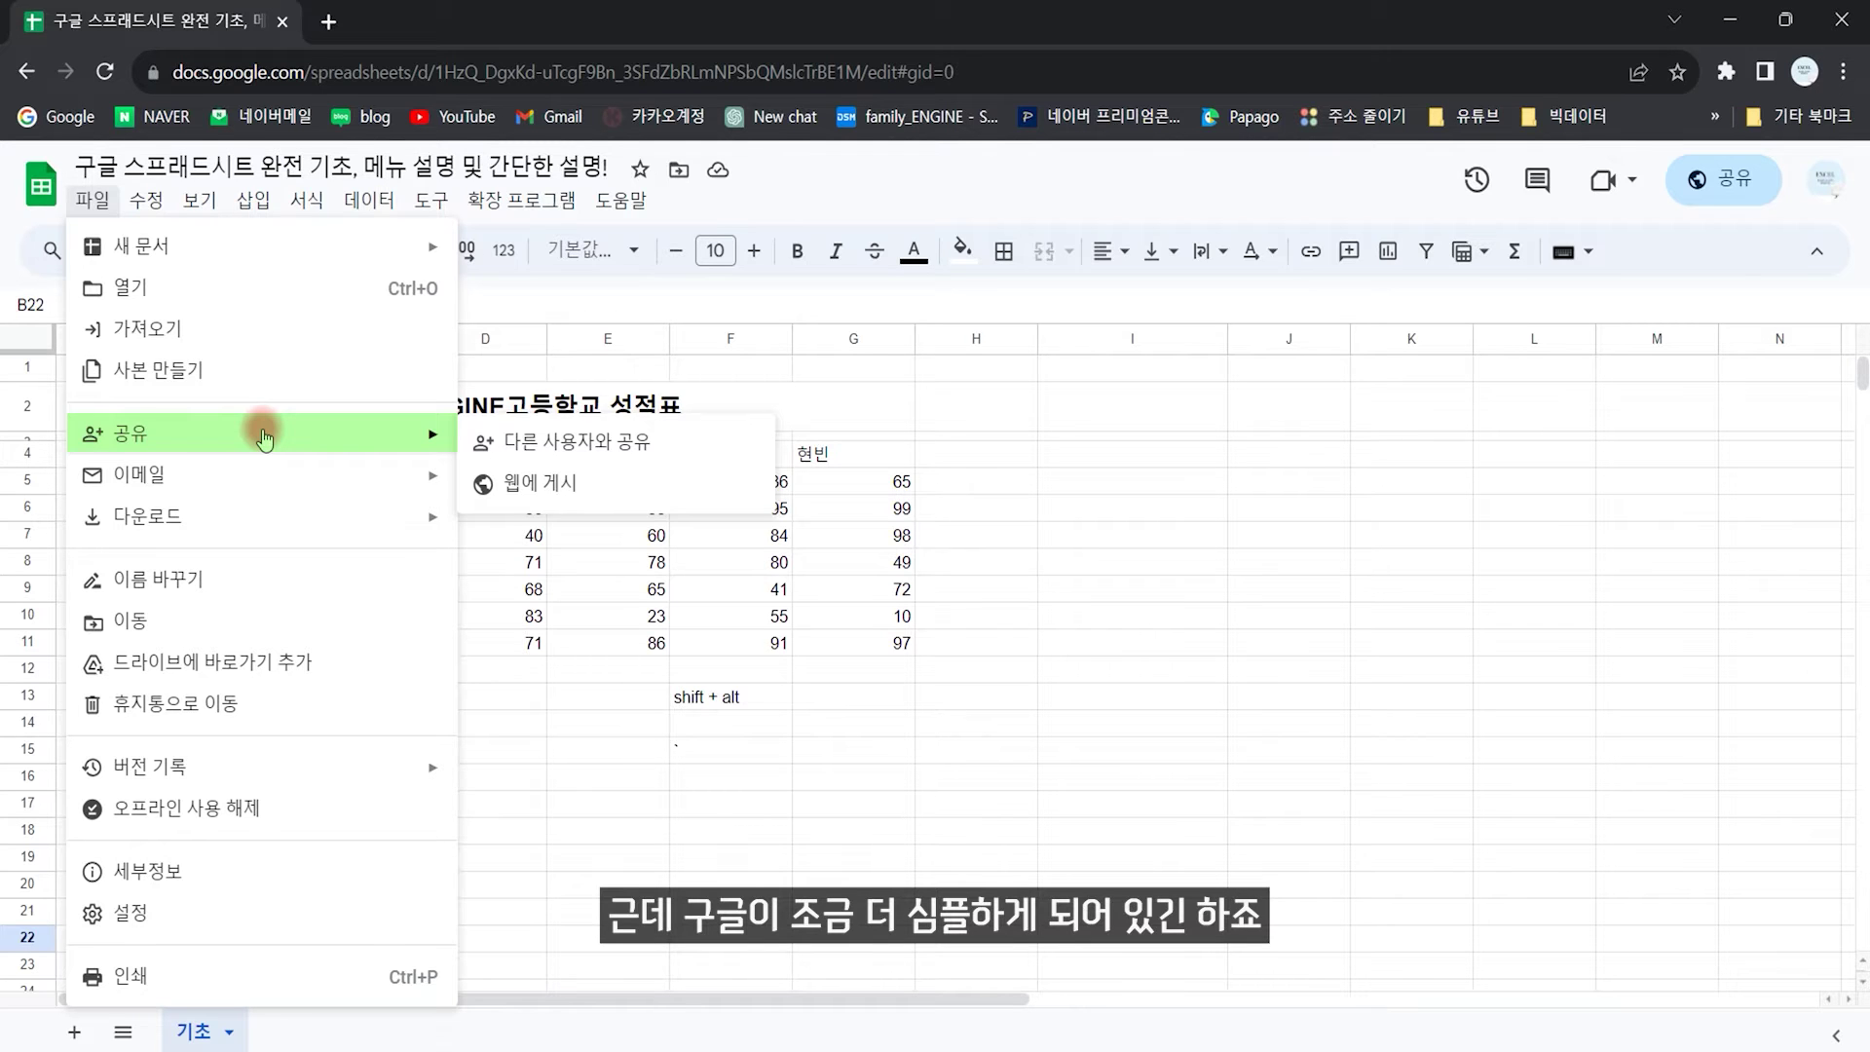
left_click(616, 447)
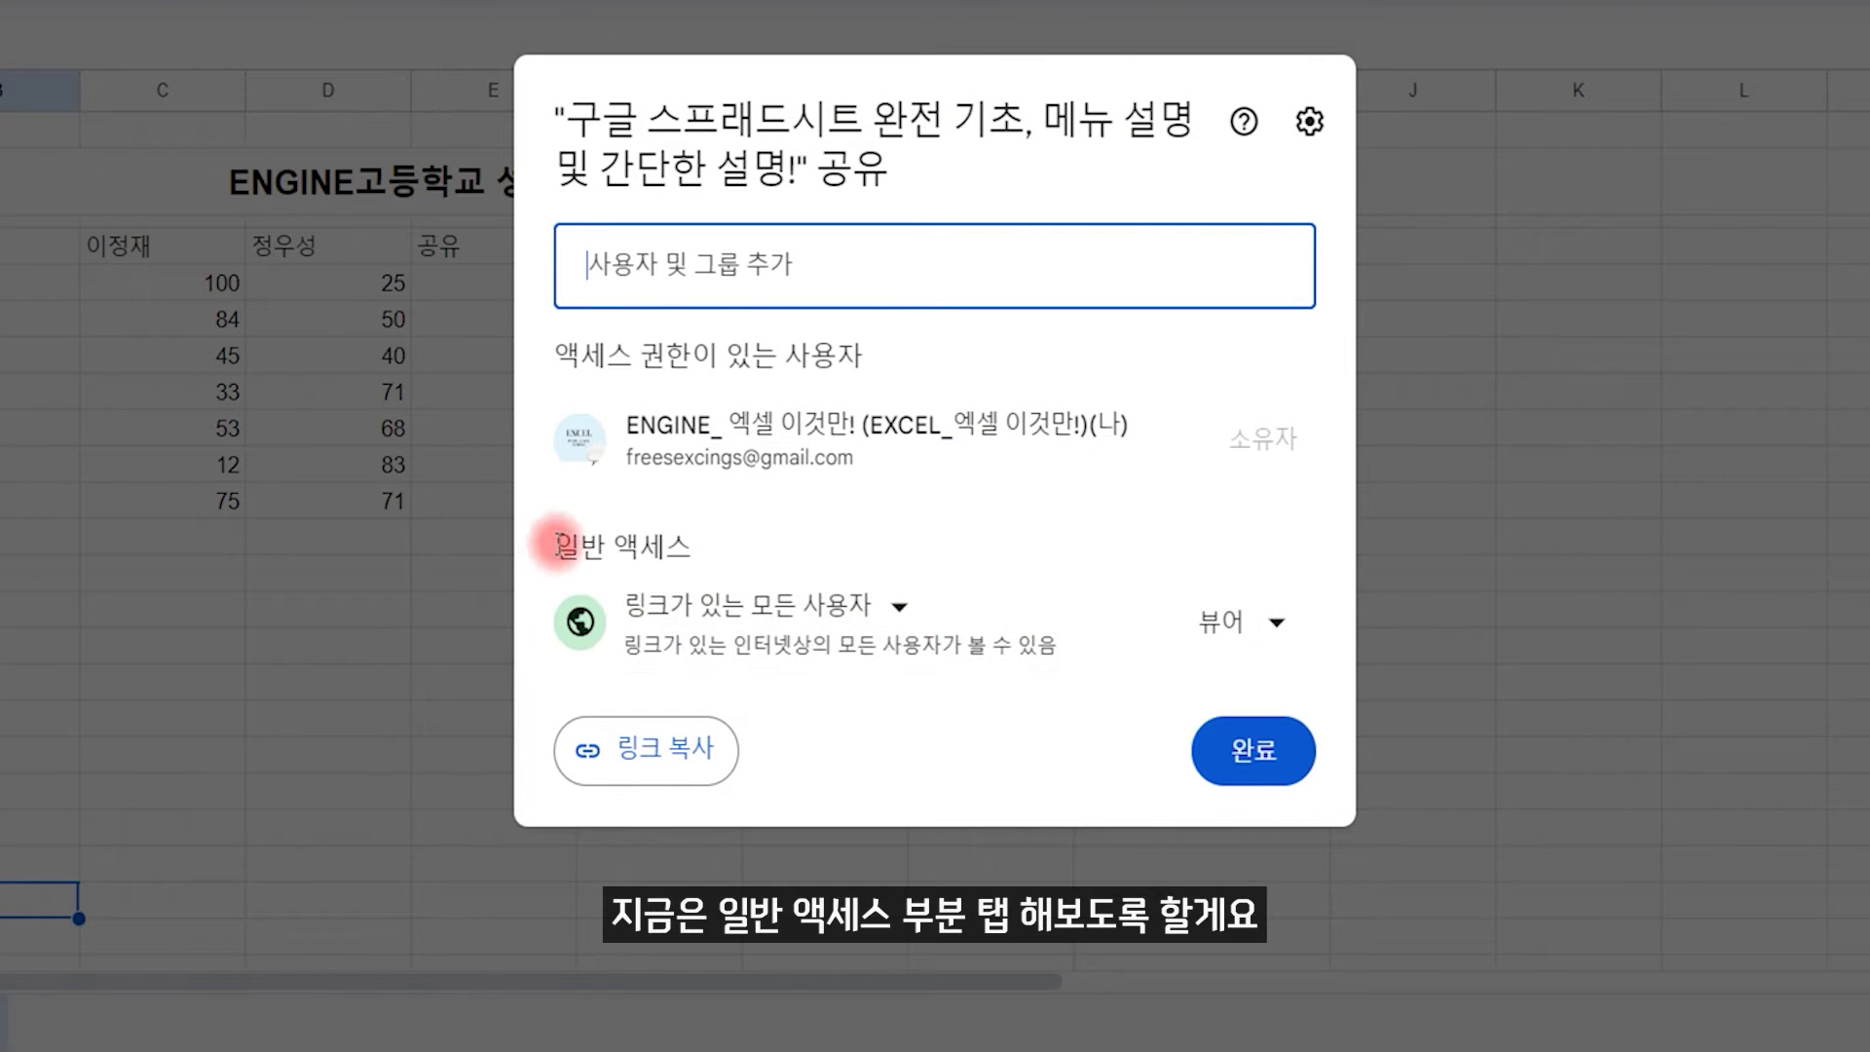
left_click(894, 606)
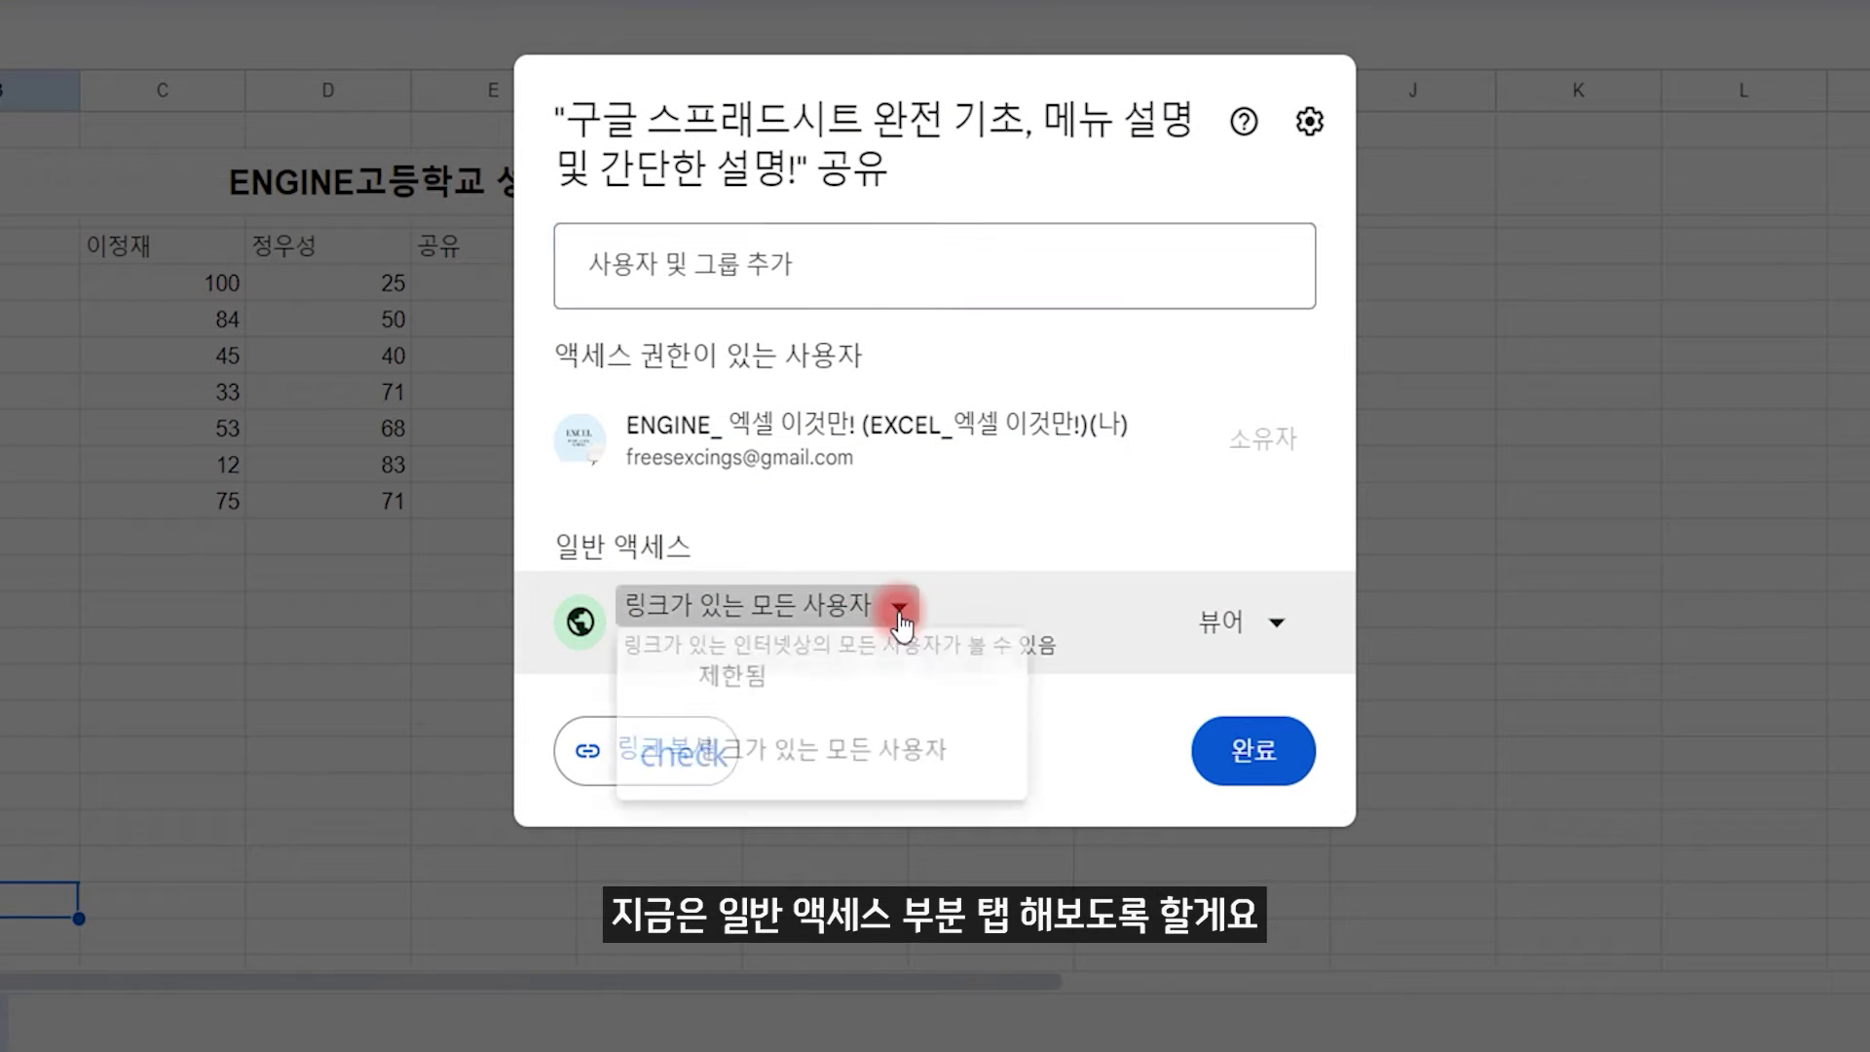
left_click(755, 677)
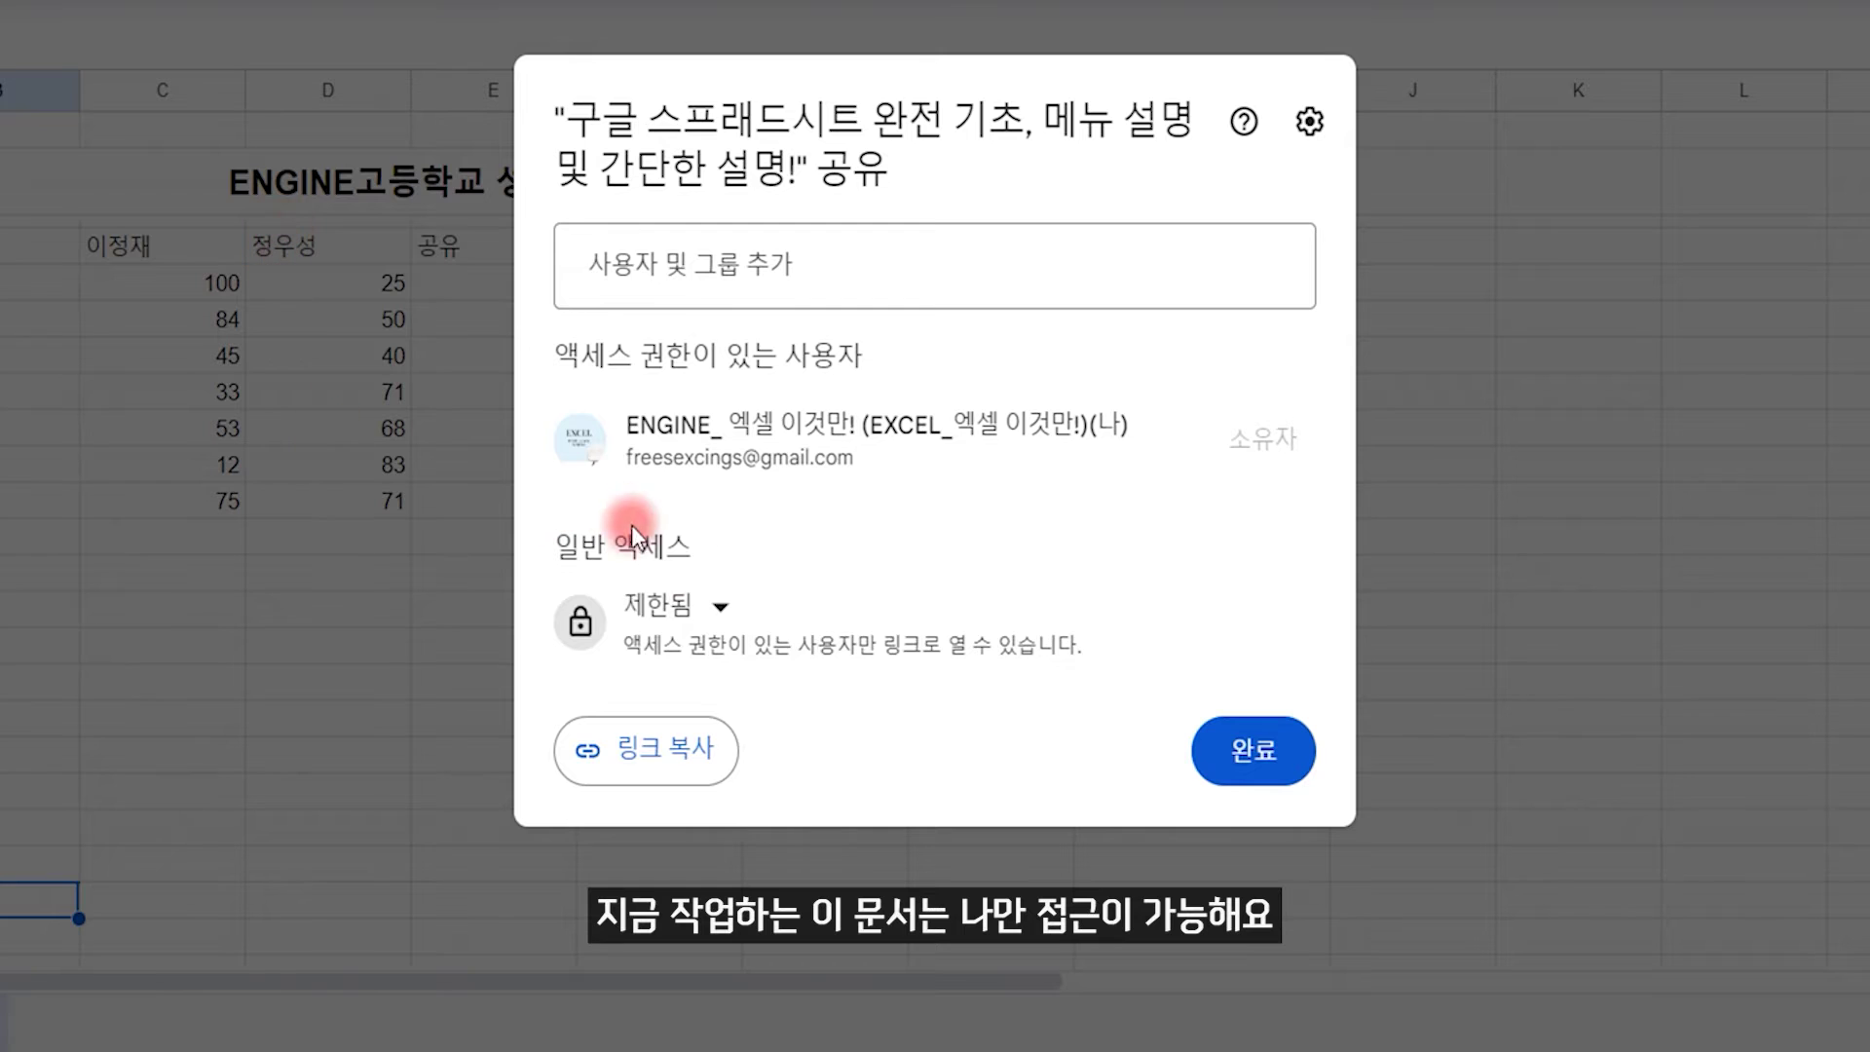
left_click(719, 604)
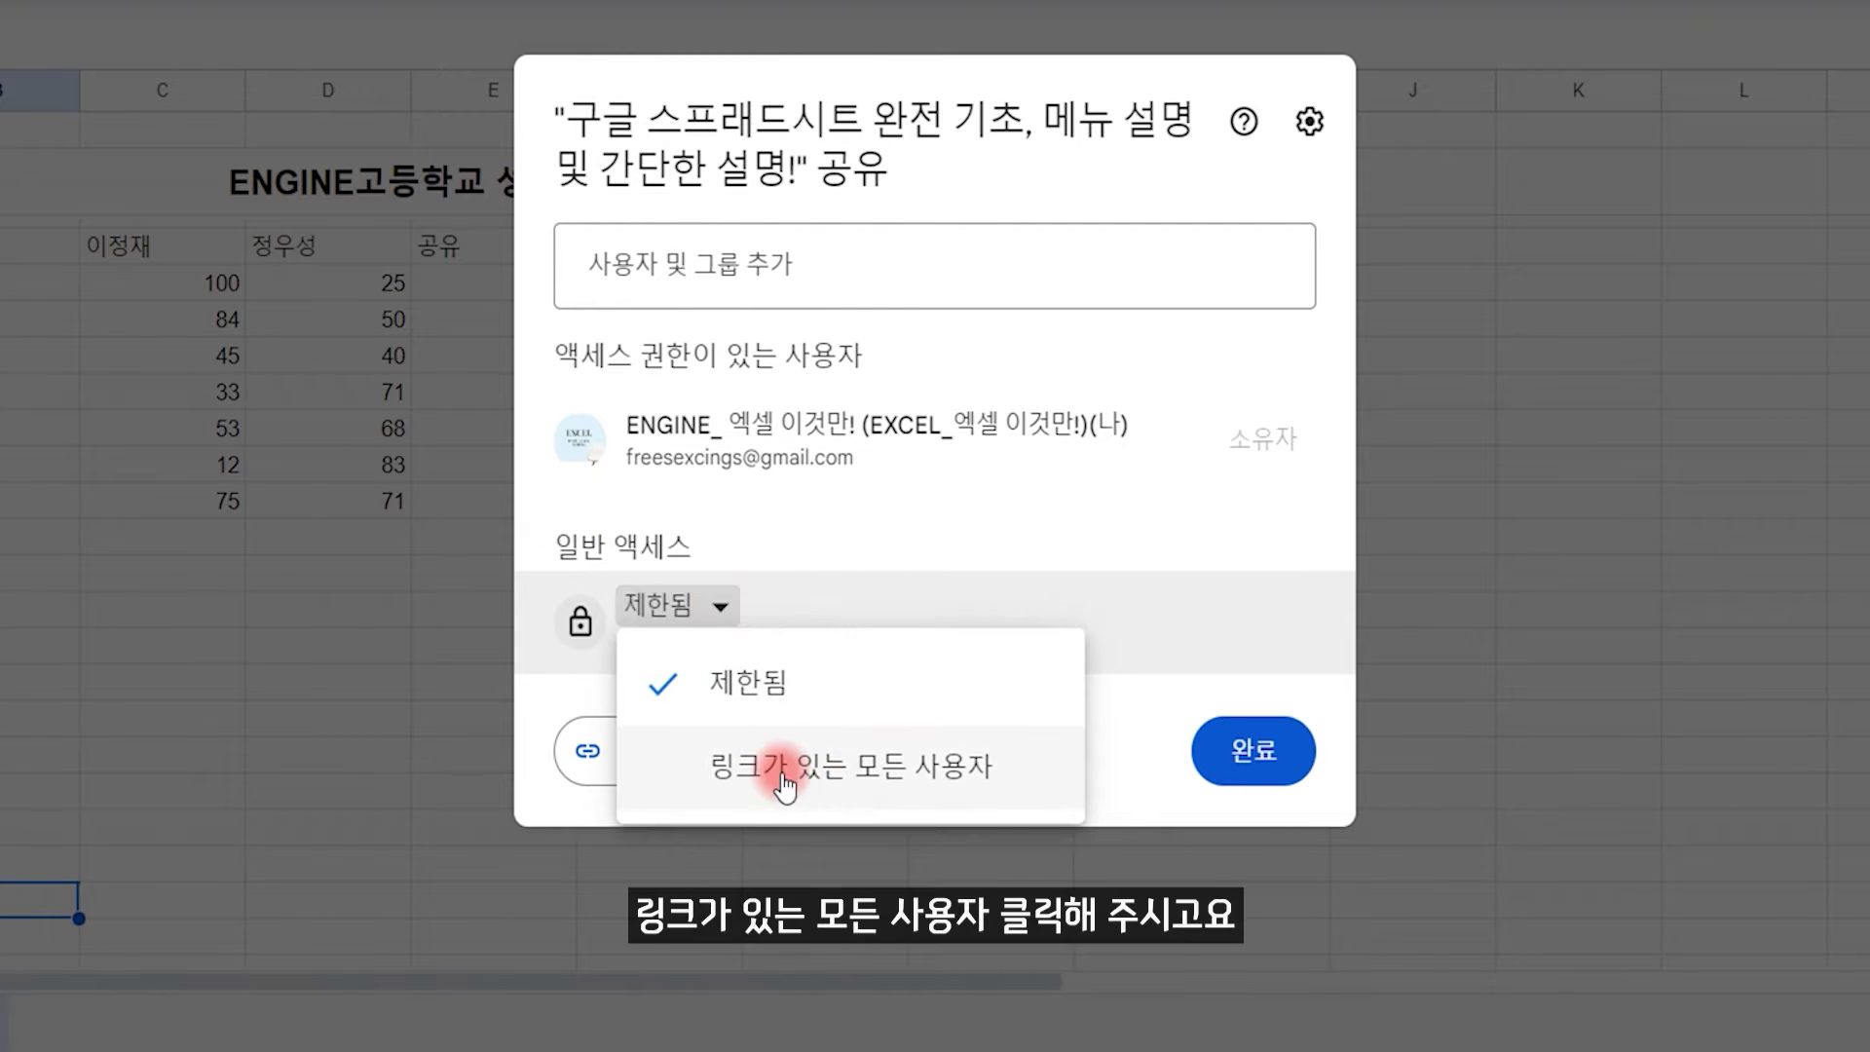
left_click(830, 777)
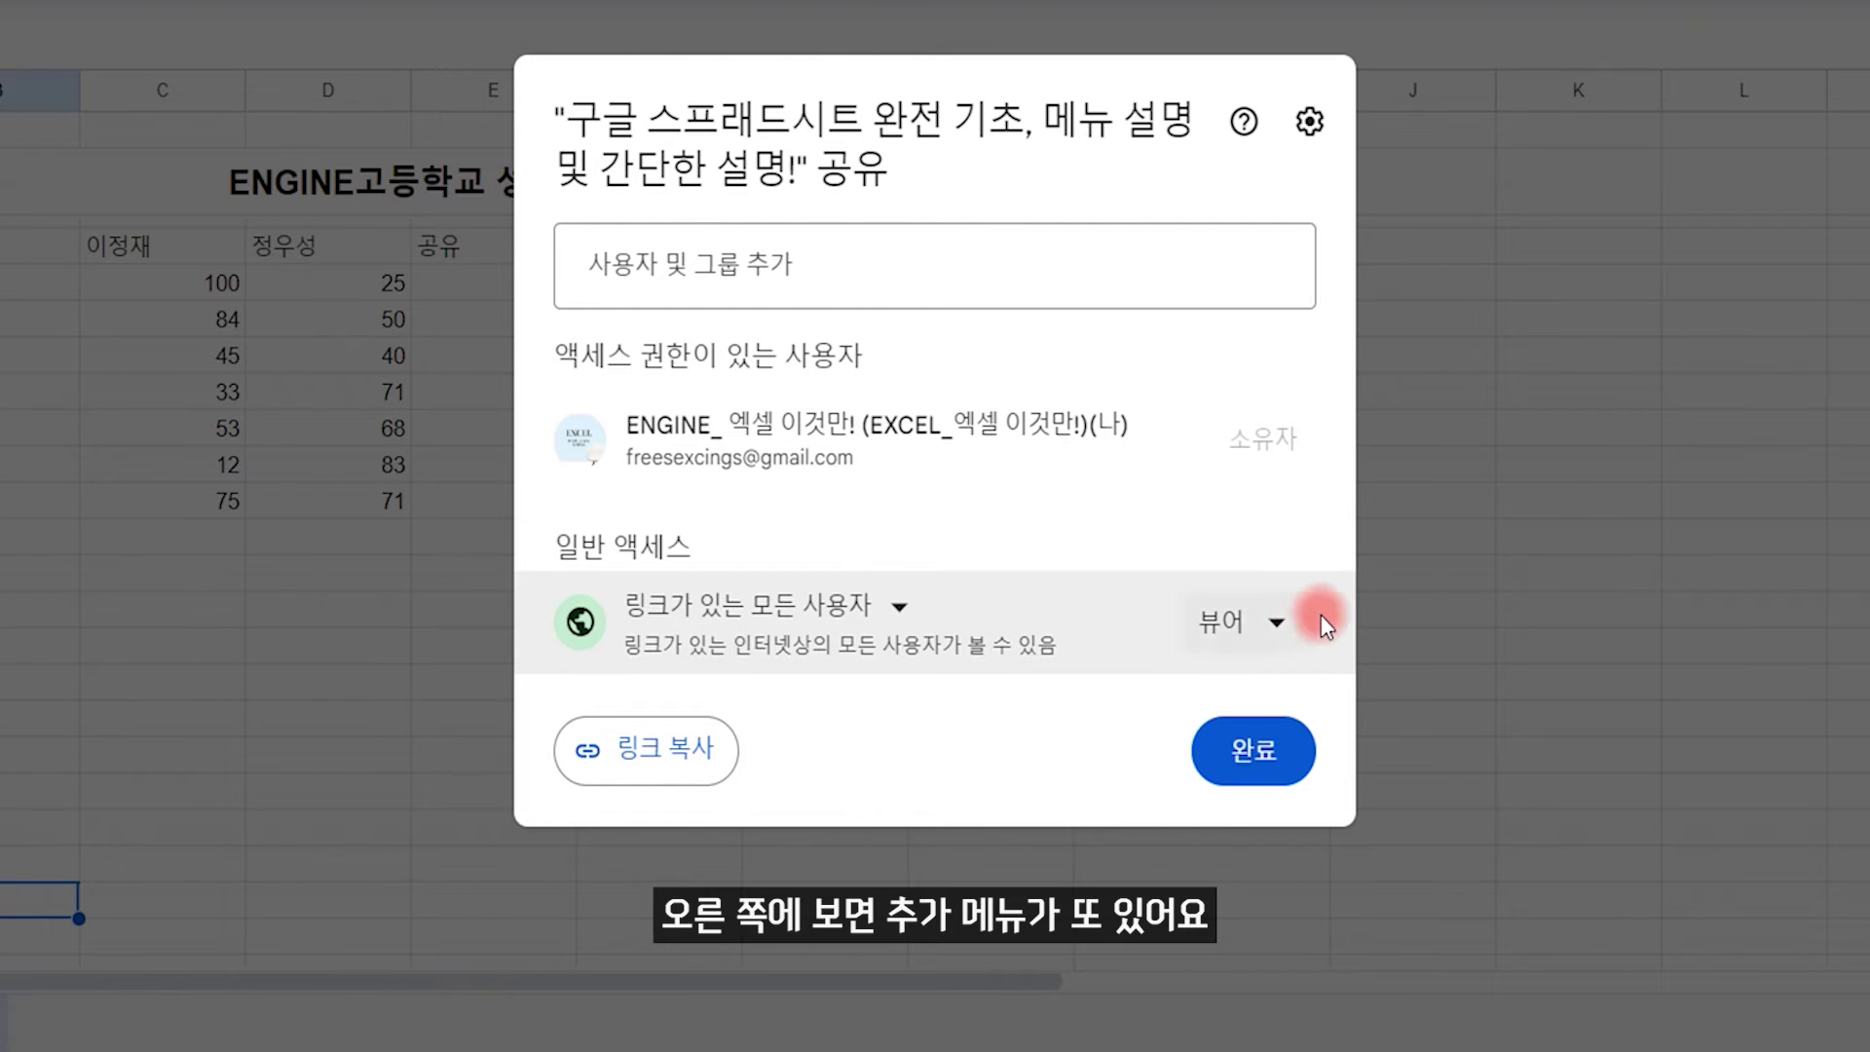
Step: Check the Viewer role for link holders and close the sharing settings
left_click(1277, 626)
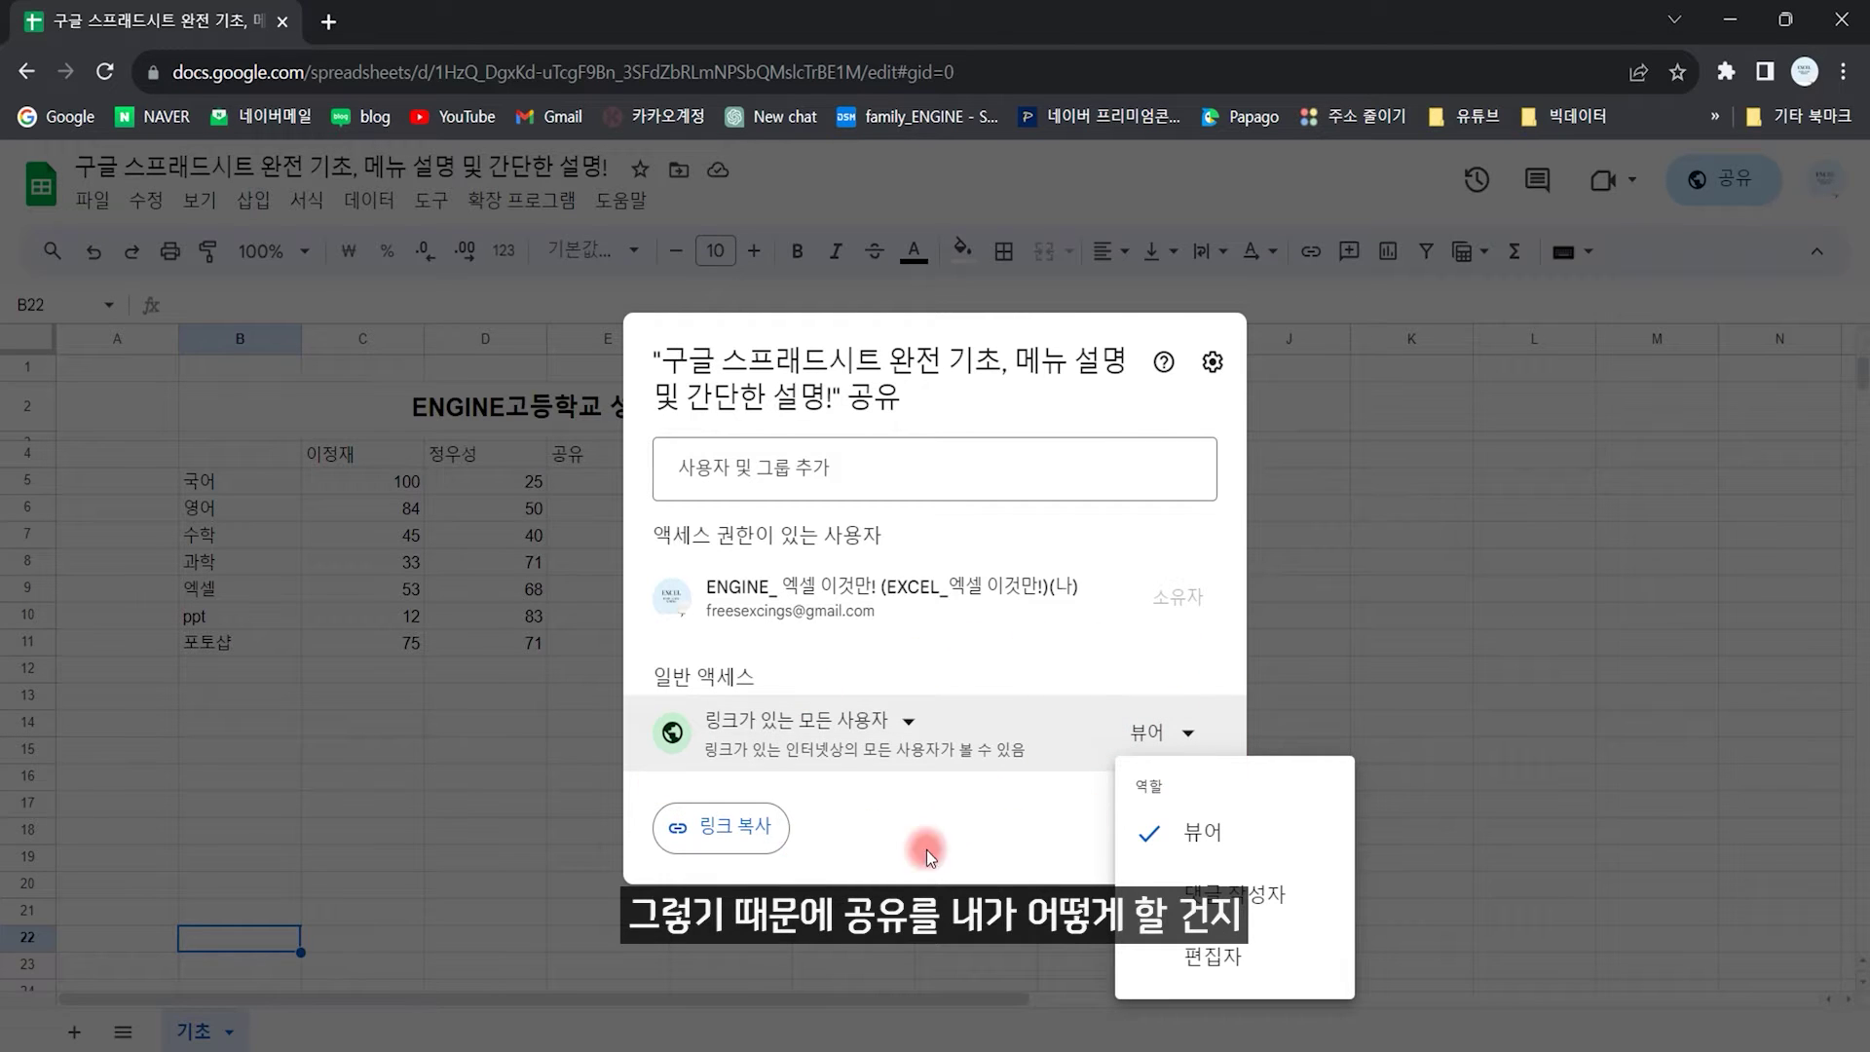
left_click(969, 831)
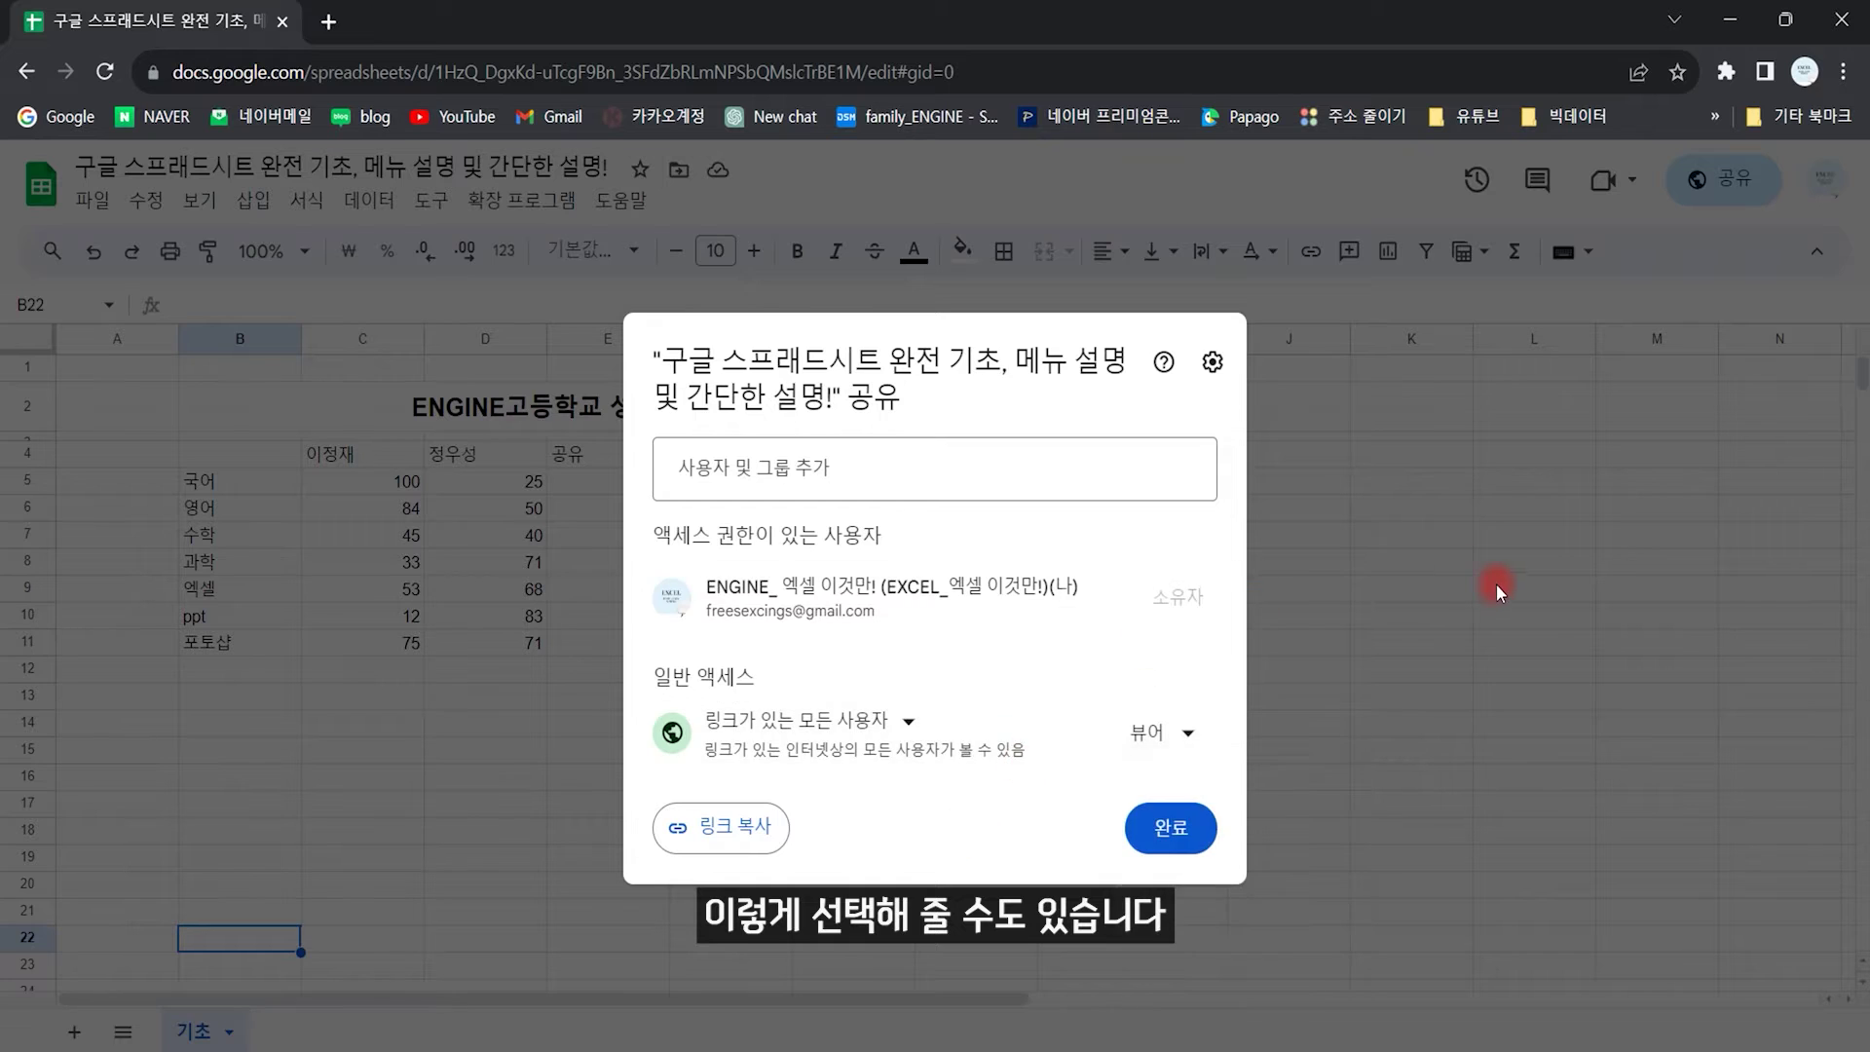
left_click(1495, 588)
left_click(96, 201)
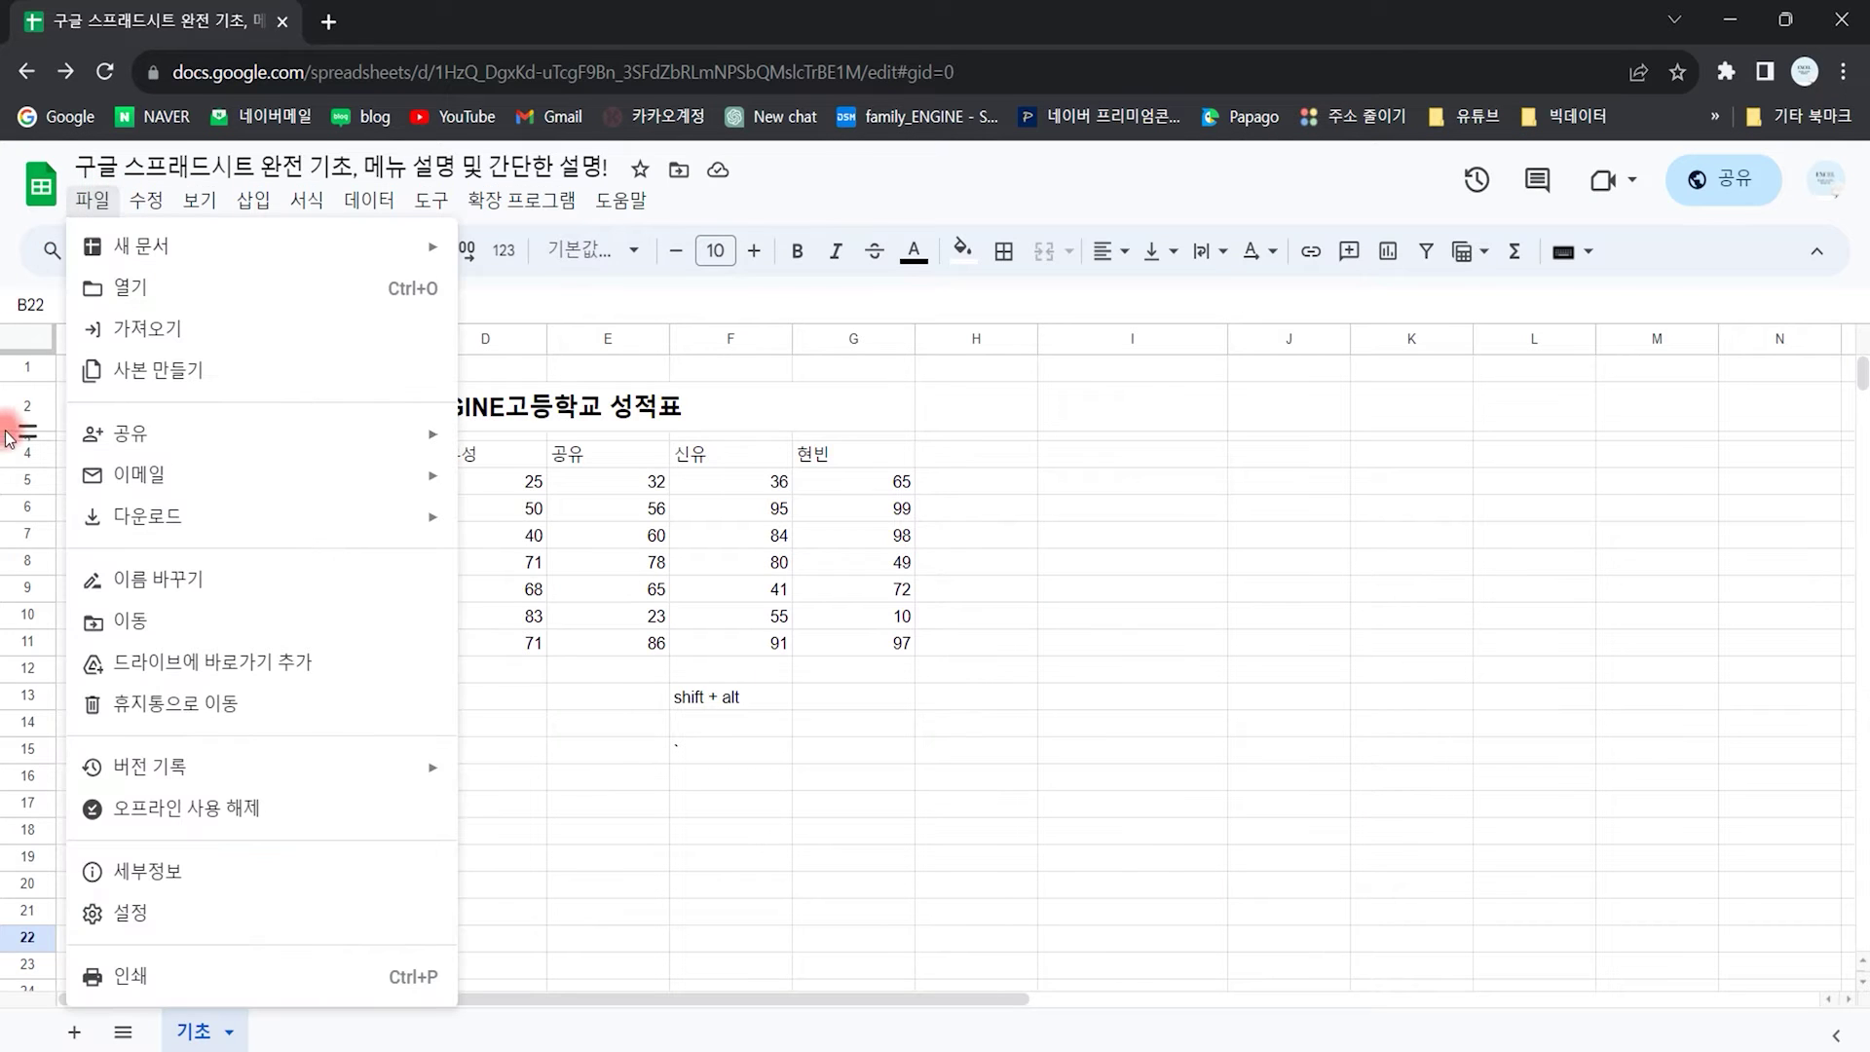
mouse_move(237, 477)
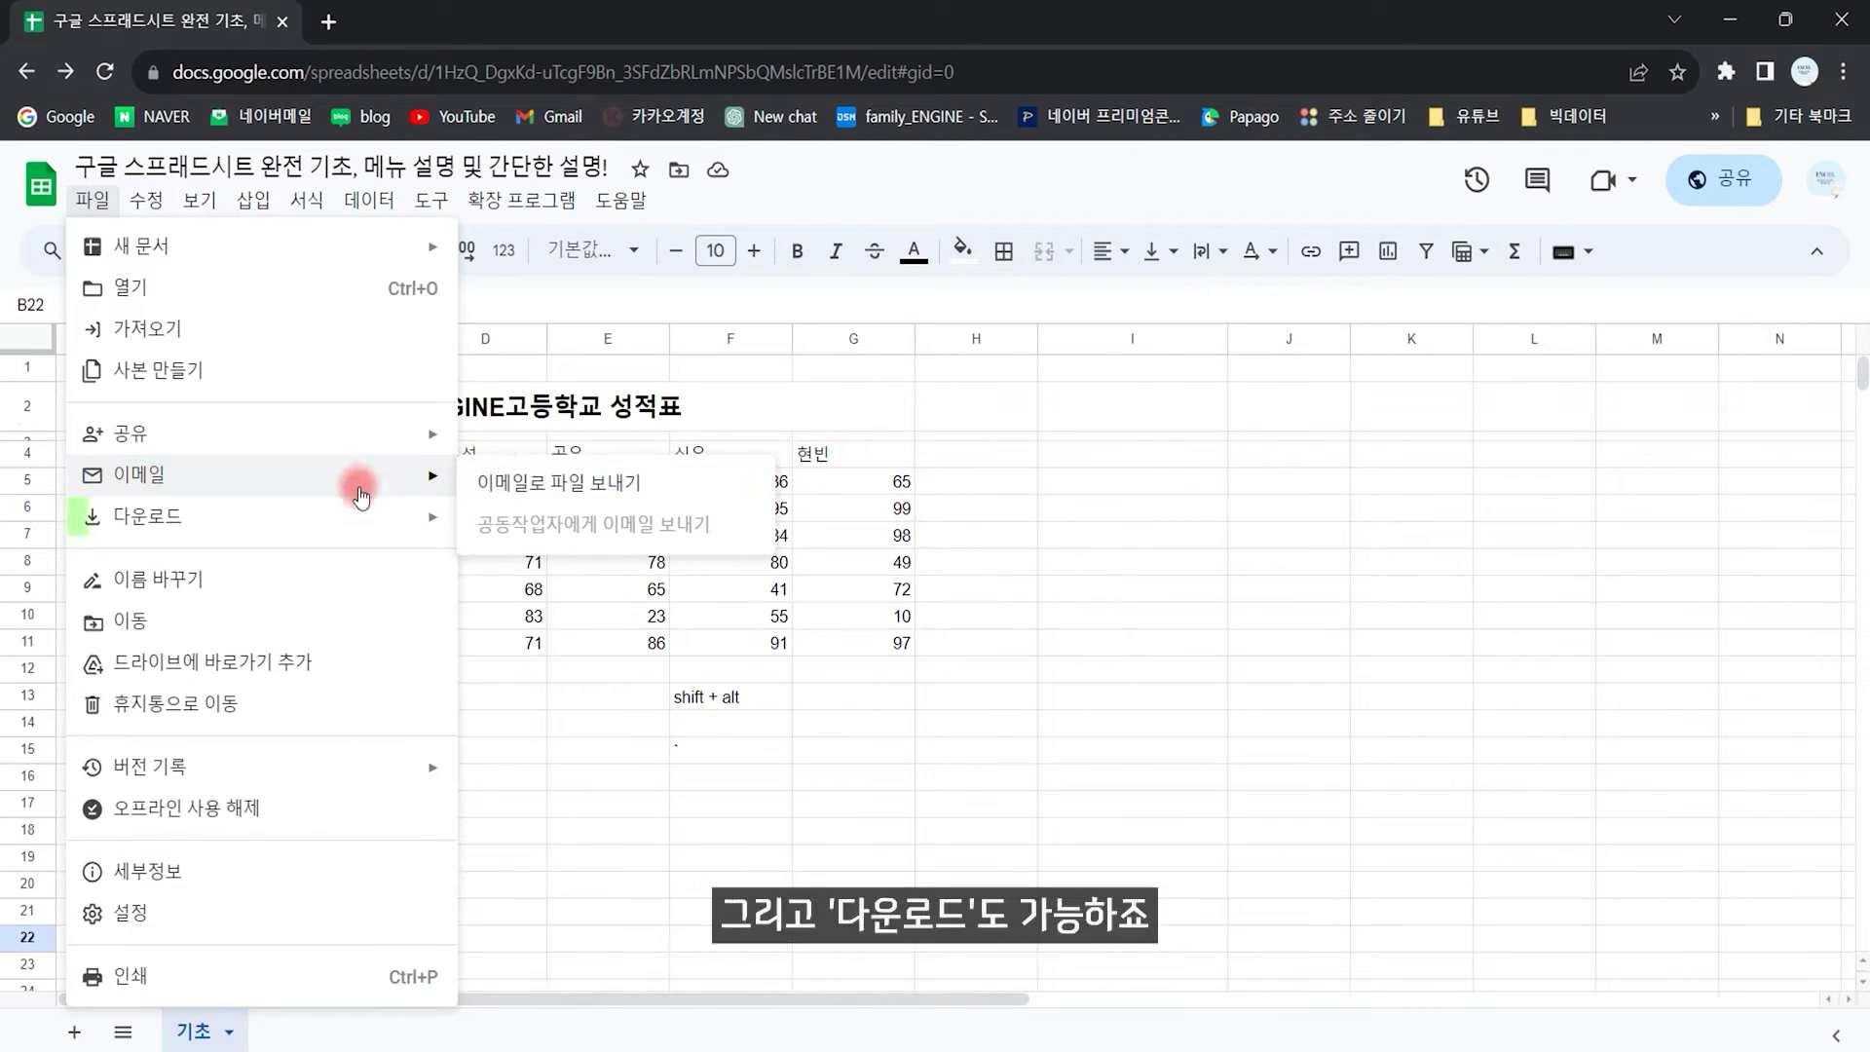
mouse_move(331, 518)
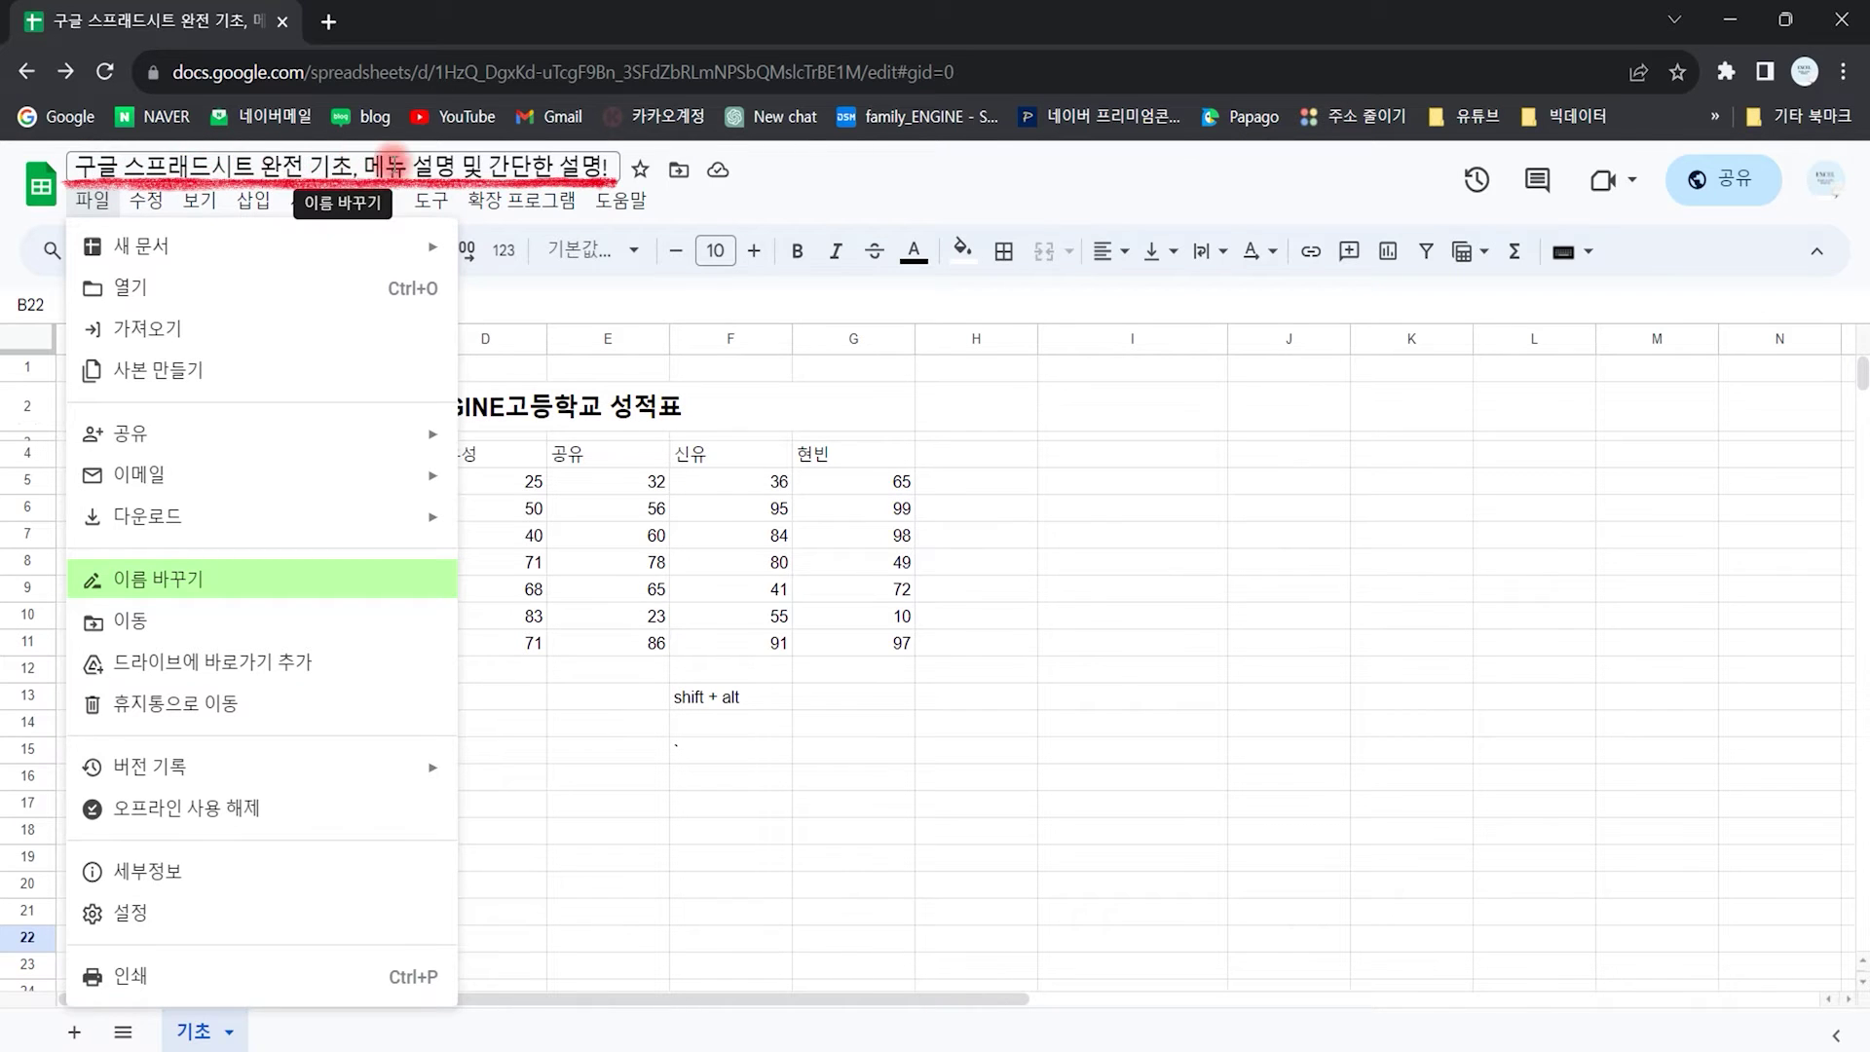
mouse_move(232, 209)
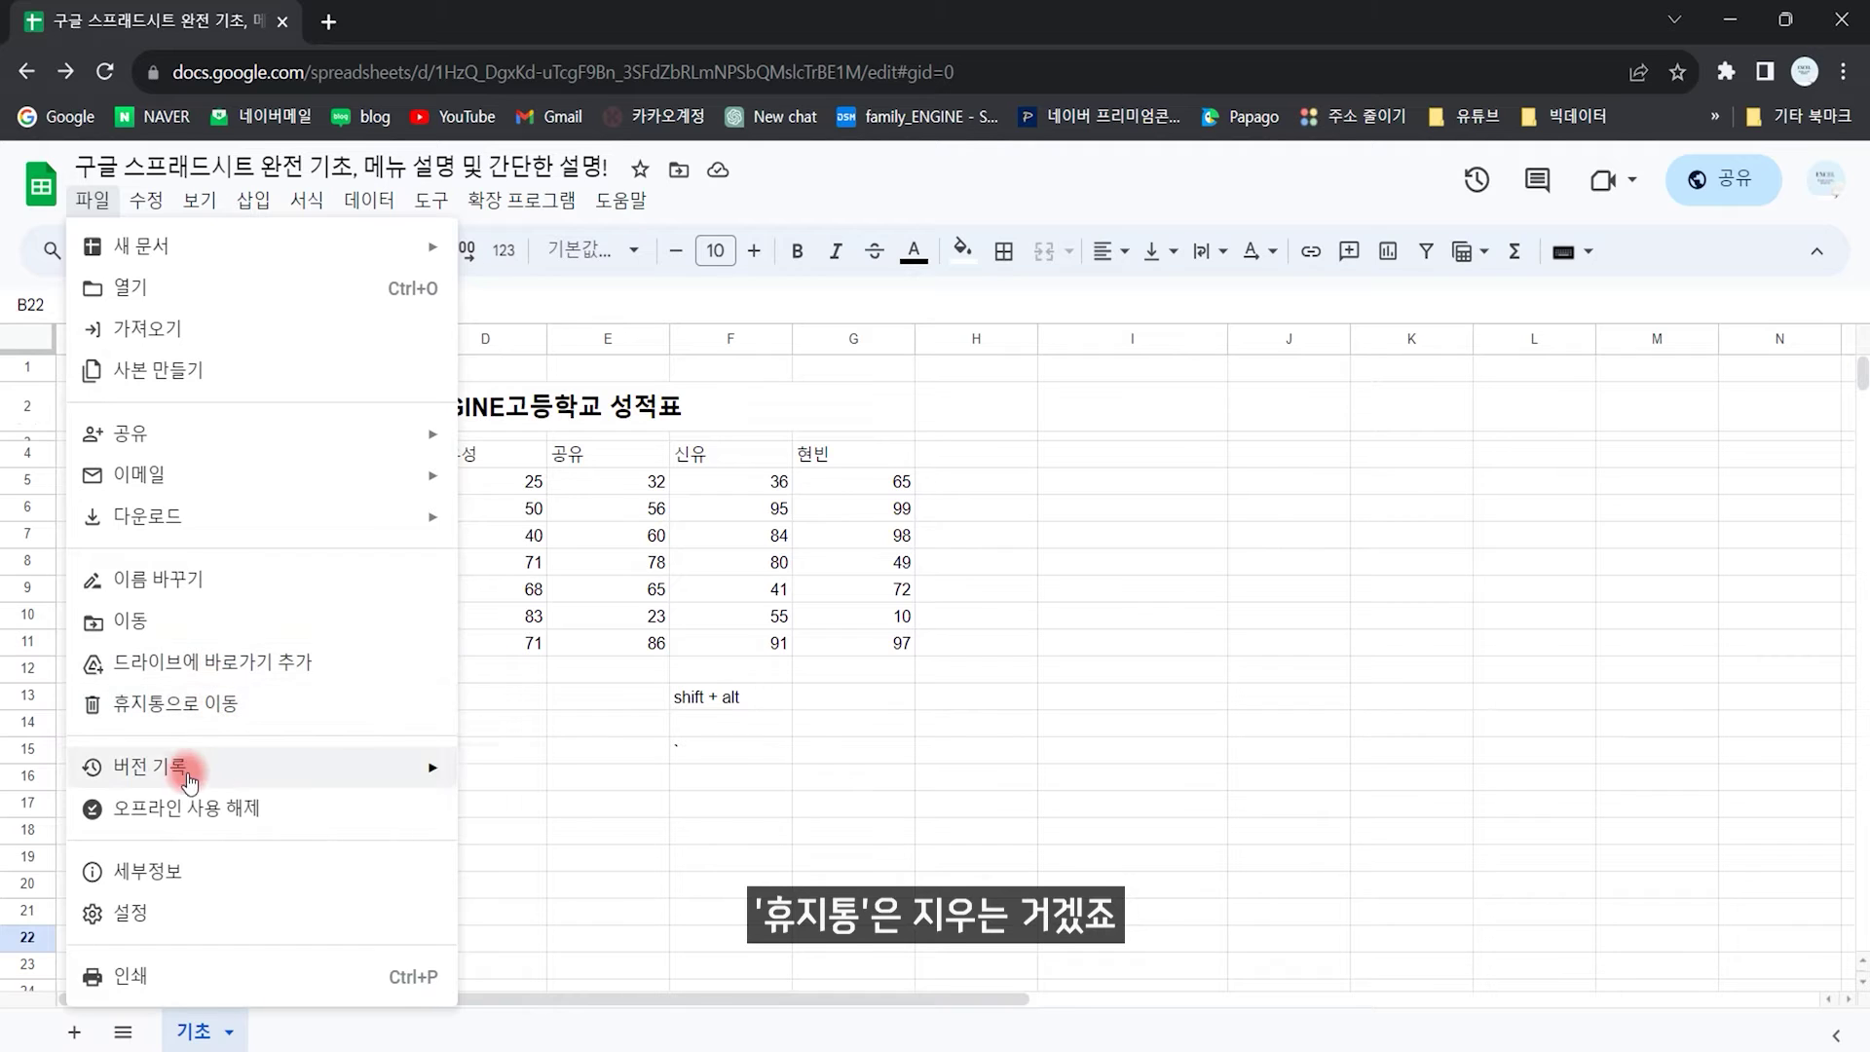
Step: Save the current version in version history under the name 엔진버전
mouse_move(146, 765)
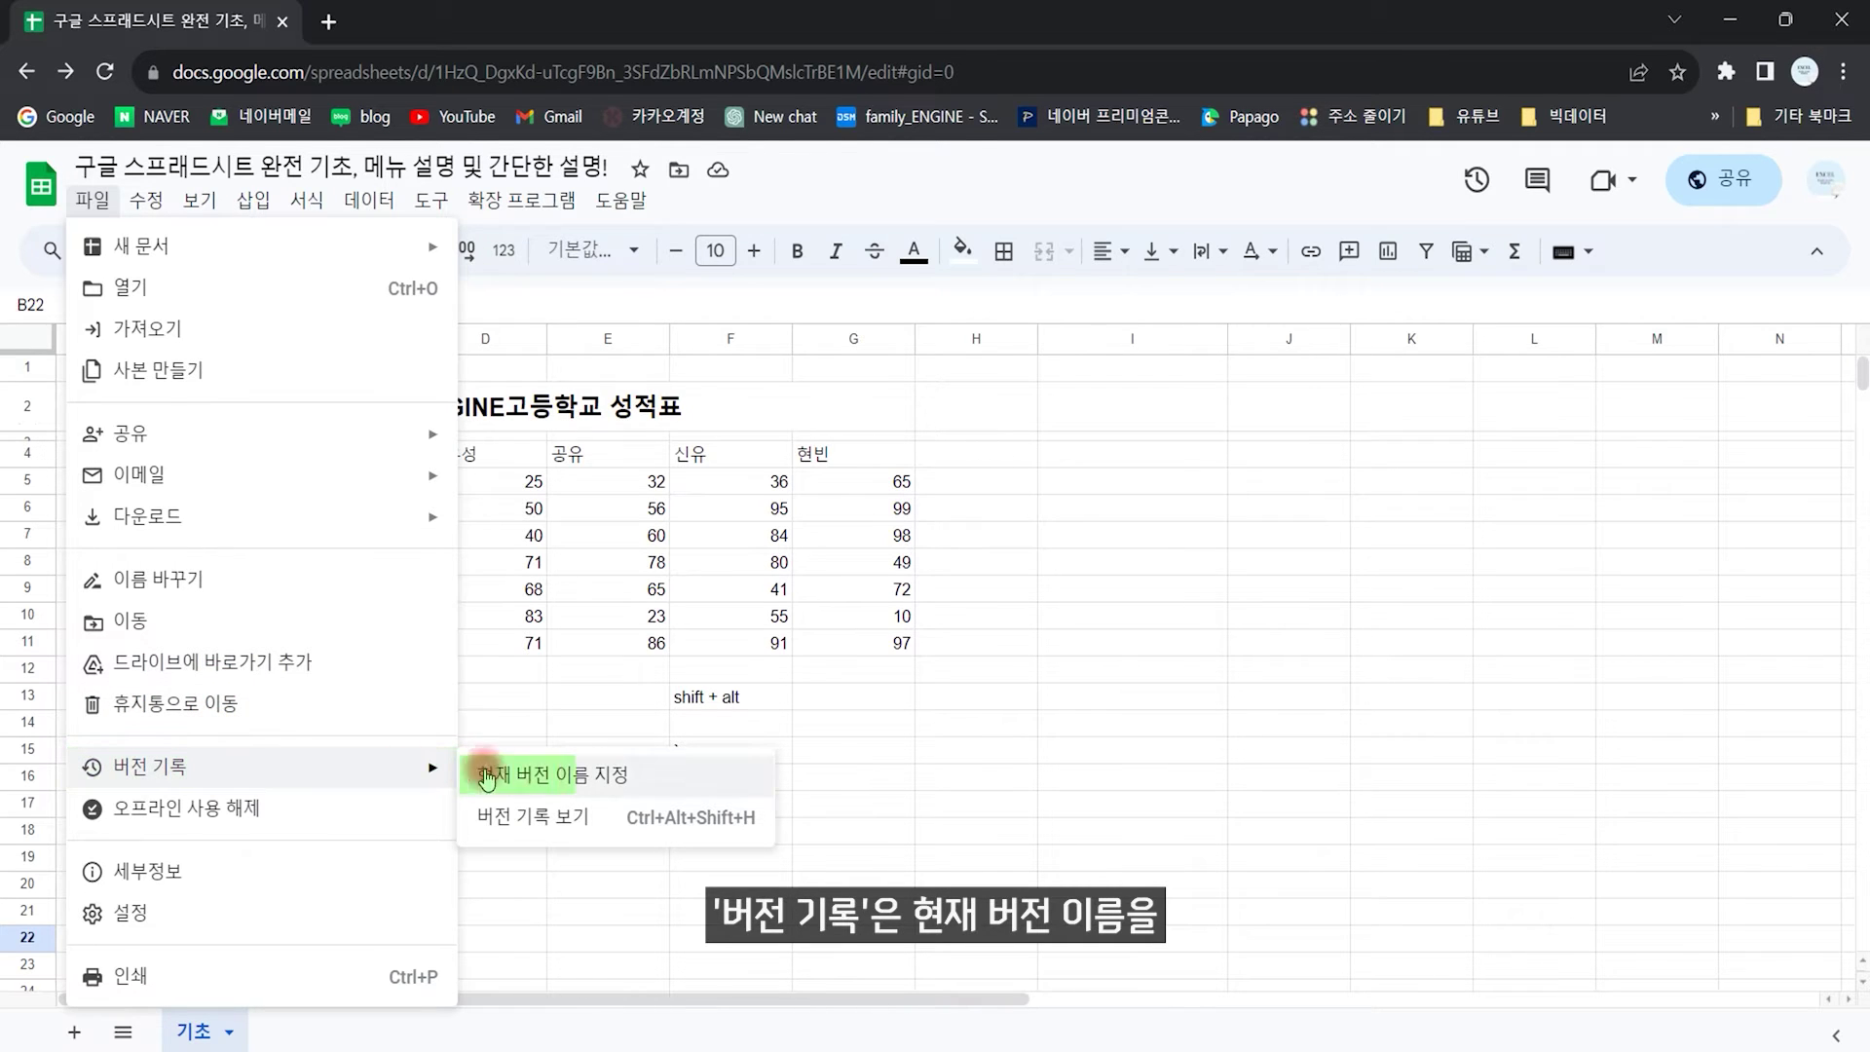
left_click(568, 777)
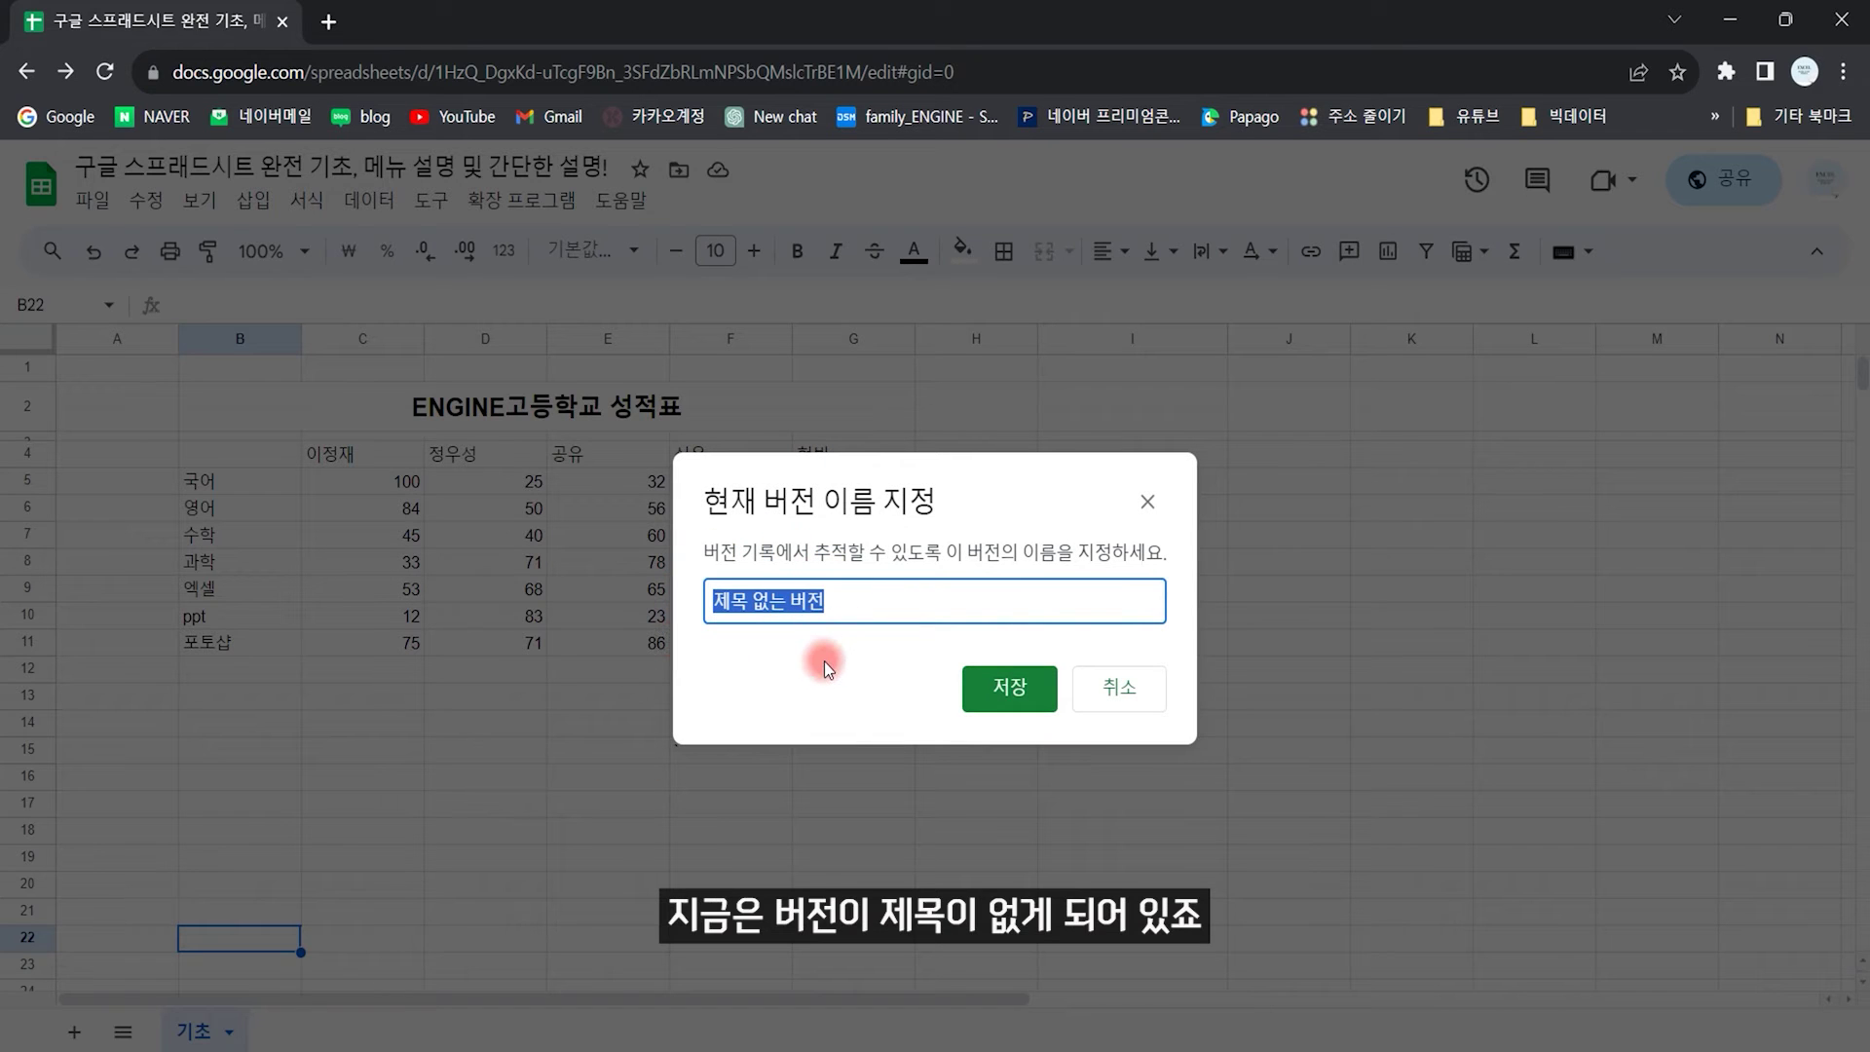
type("에 ㅂ")
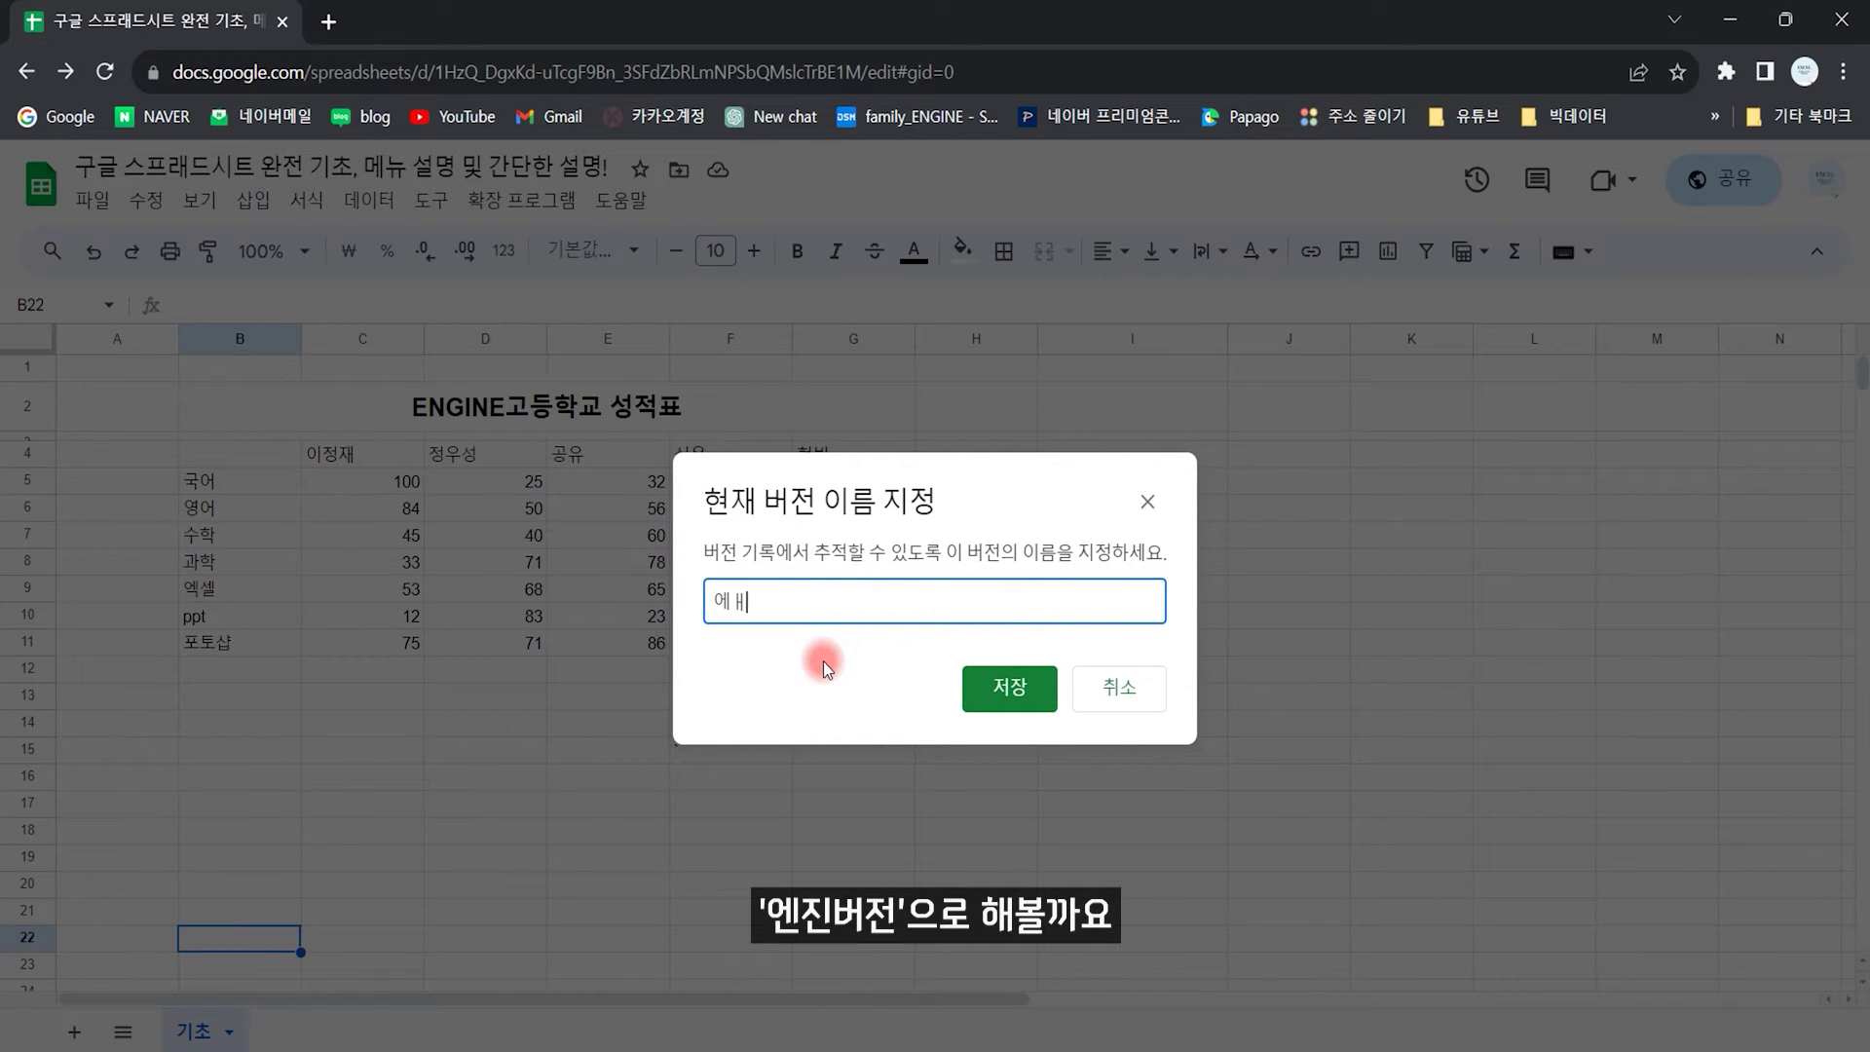
type("ㄴ진버전")
left_click(1003, 684)
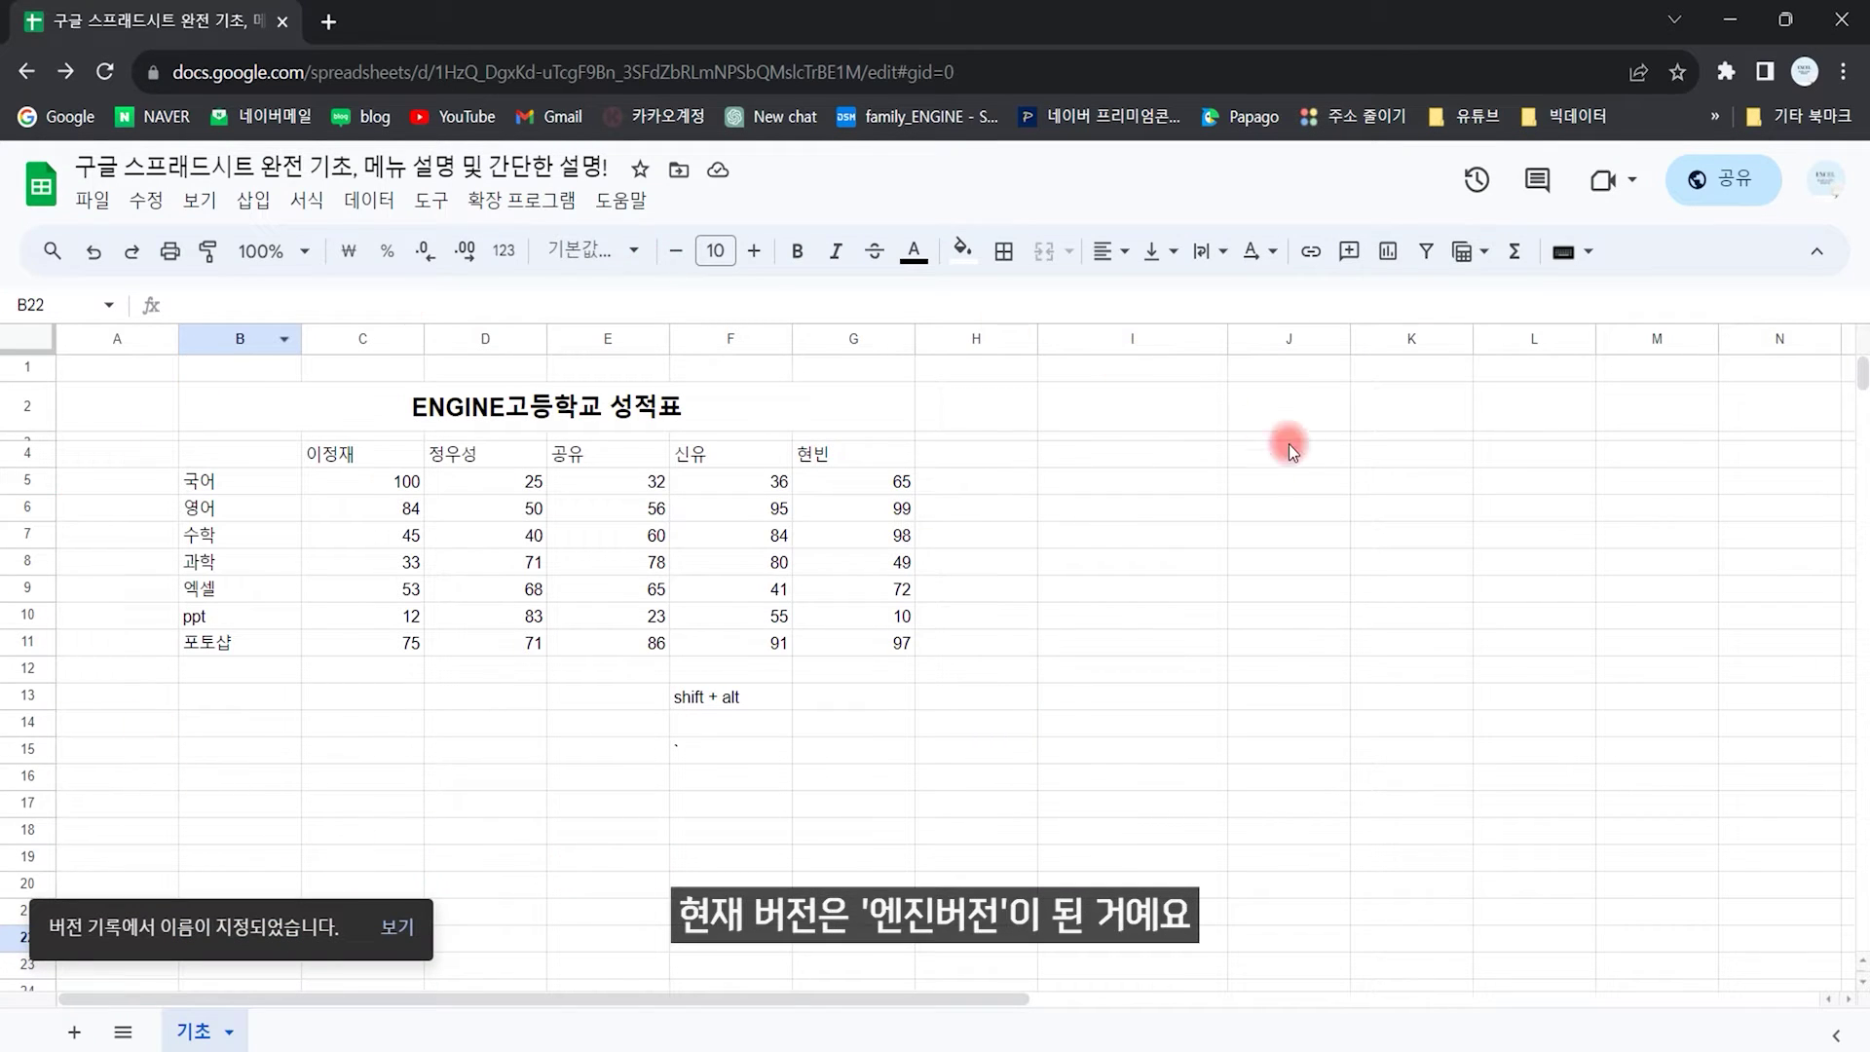
left_click(93, 199)
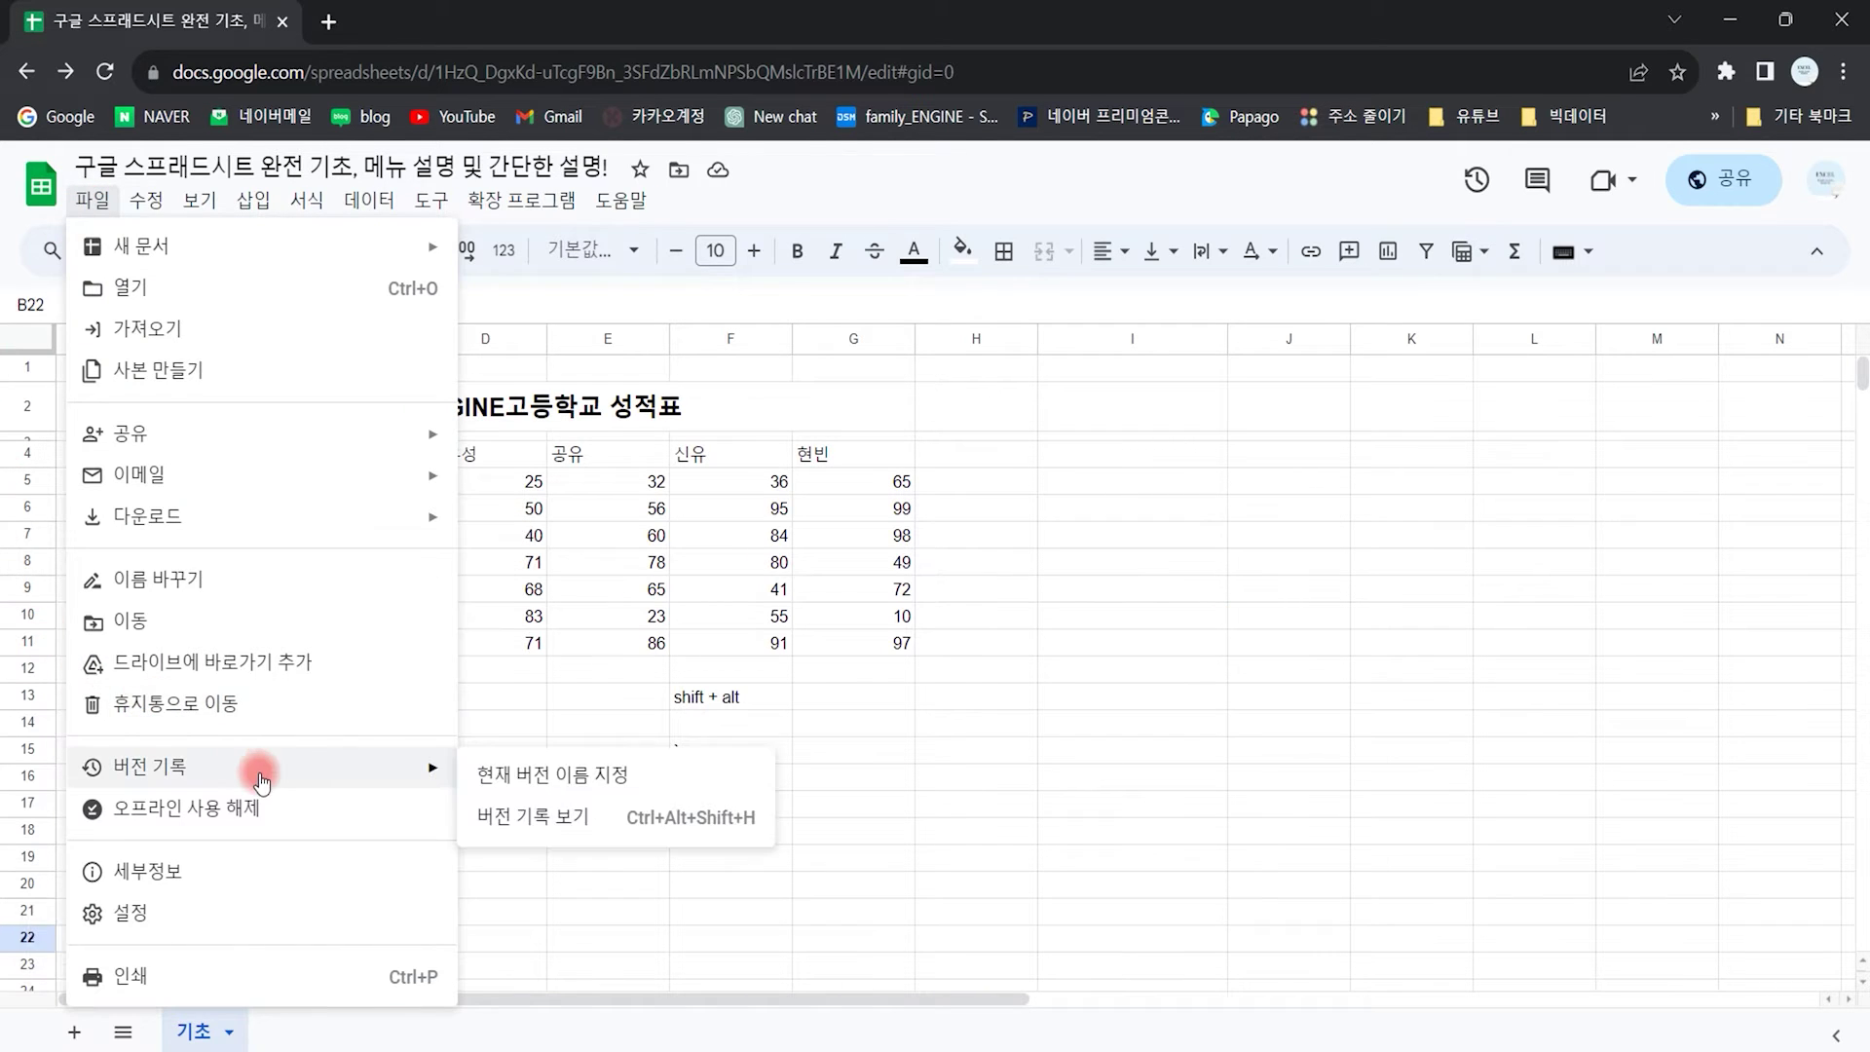
Step: Preview the September 15 12:14 version and the 엔진버전 version, then exit version history
left_click(534, 828)
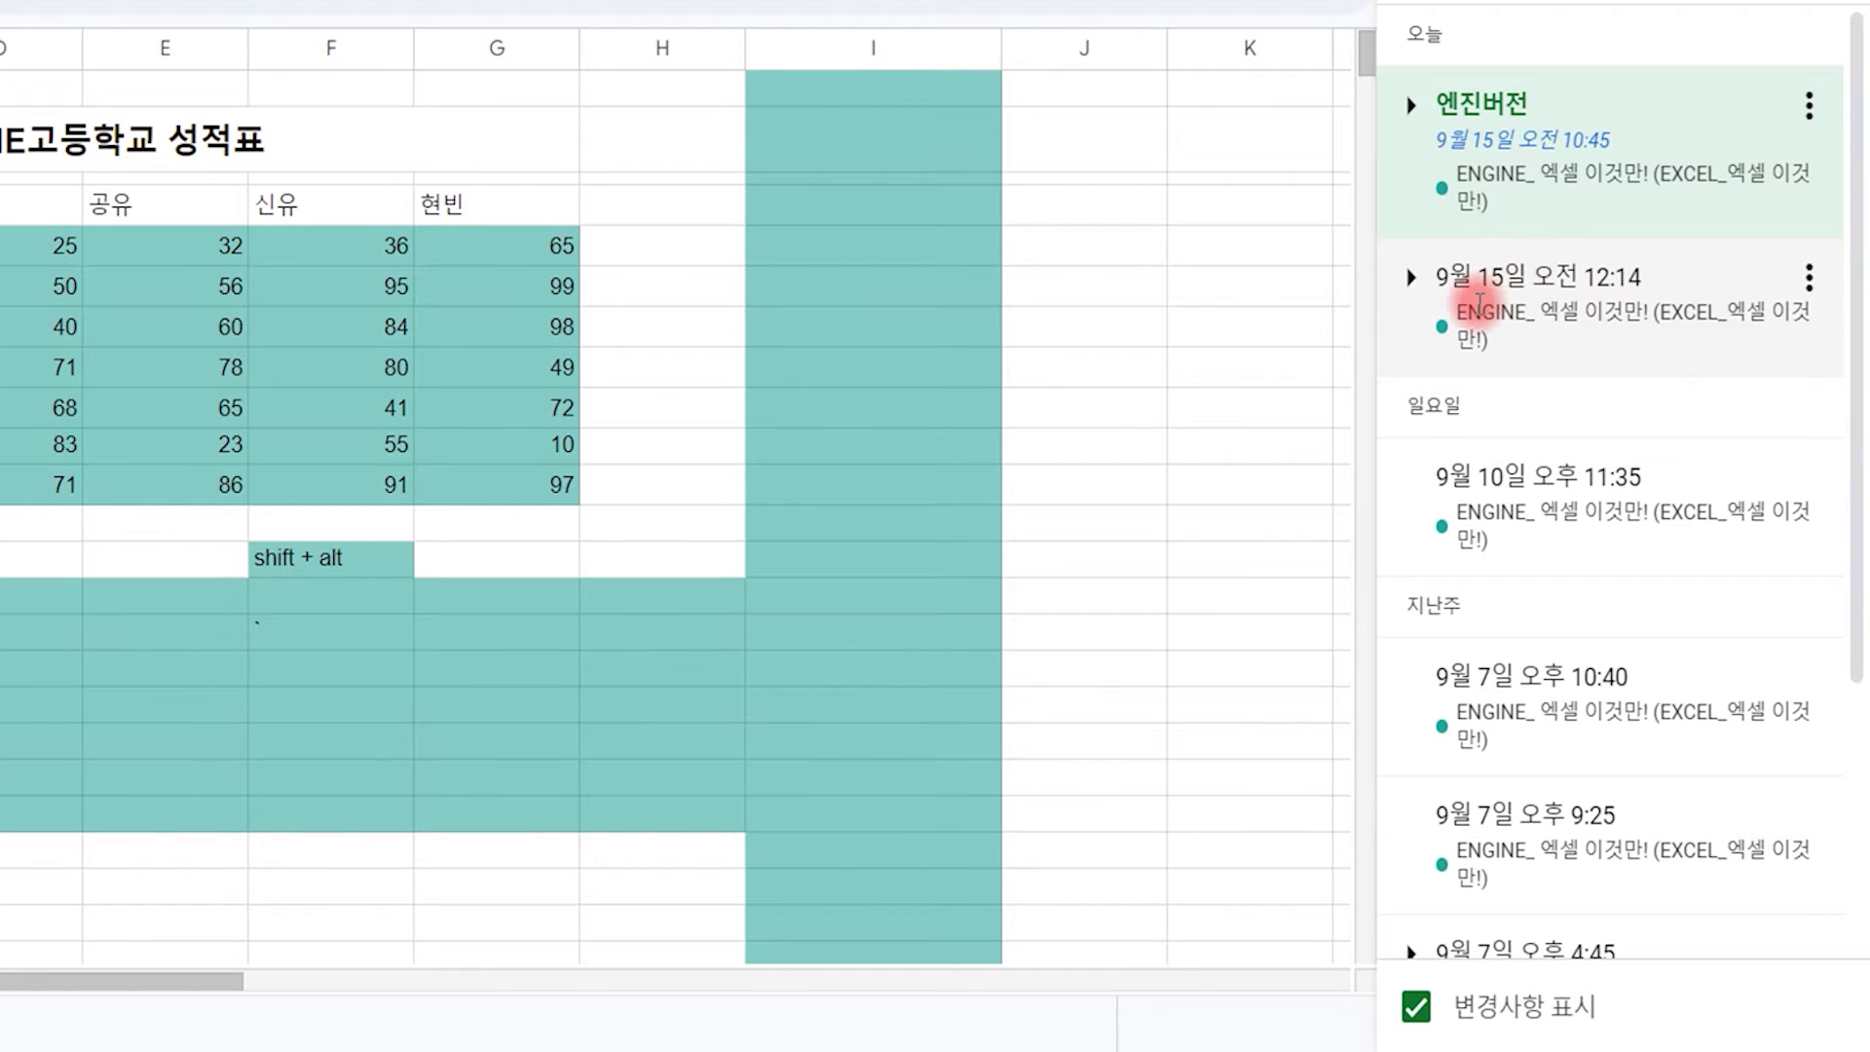
left_click(1563, 310)
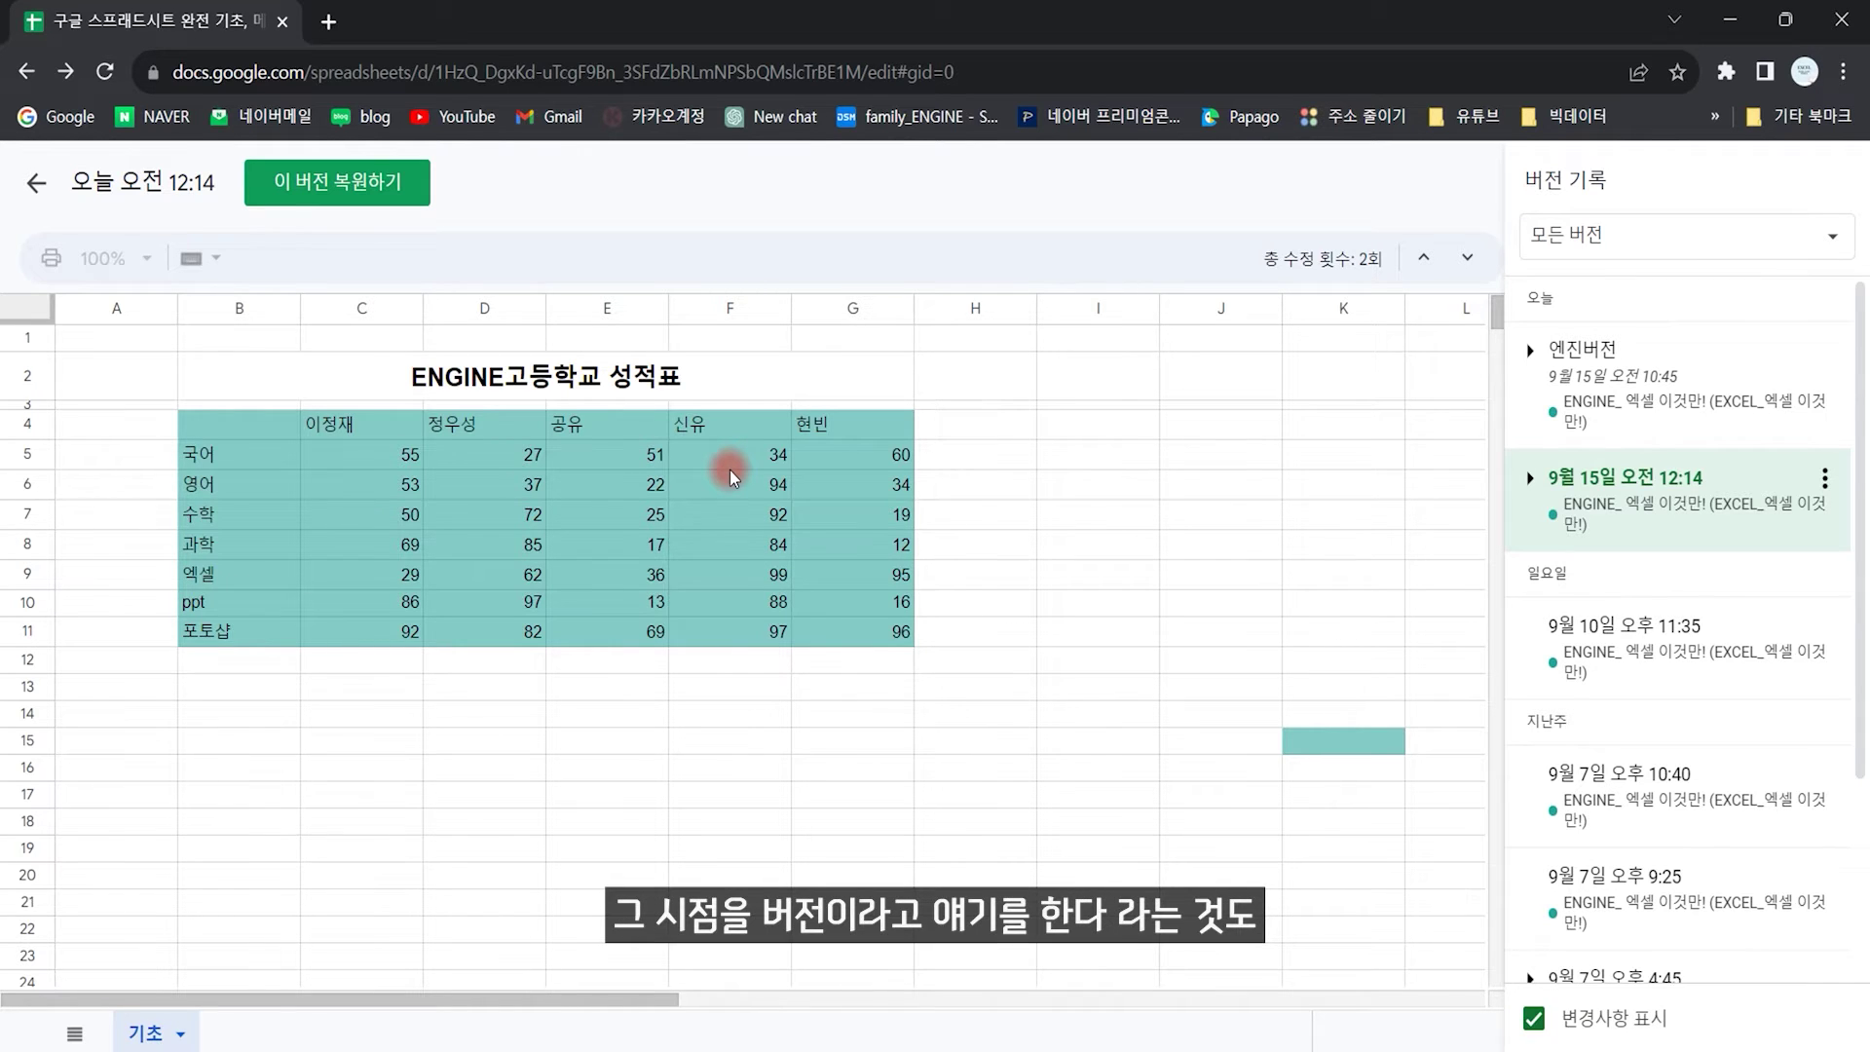
left_click(1624, 380)
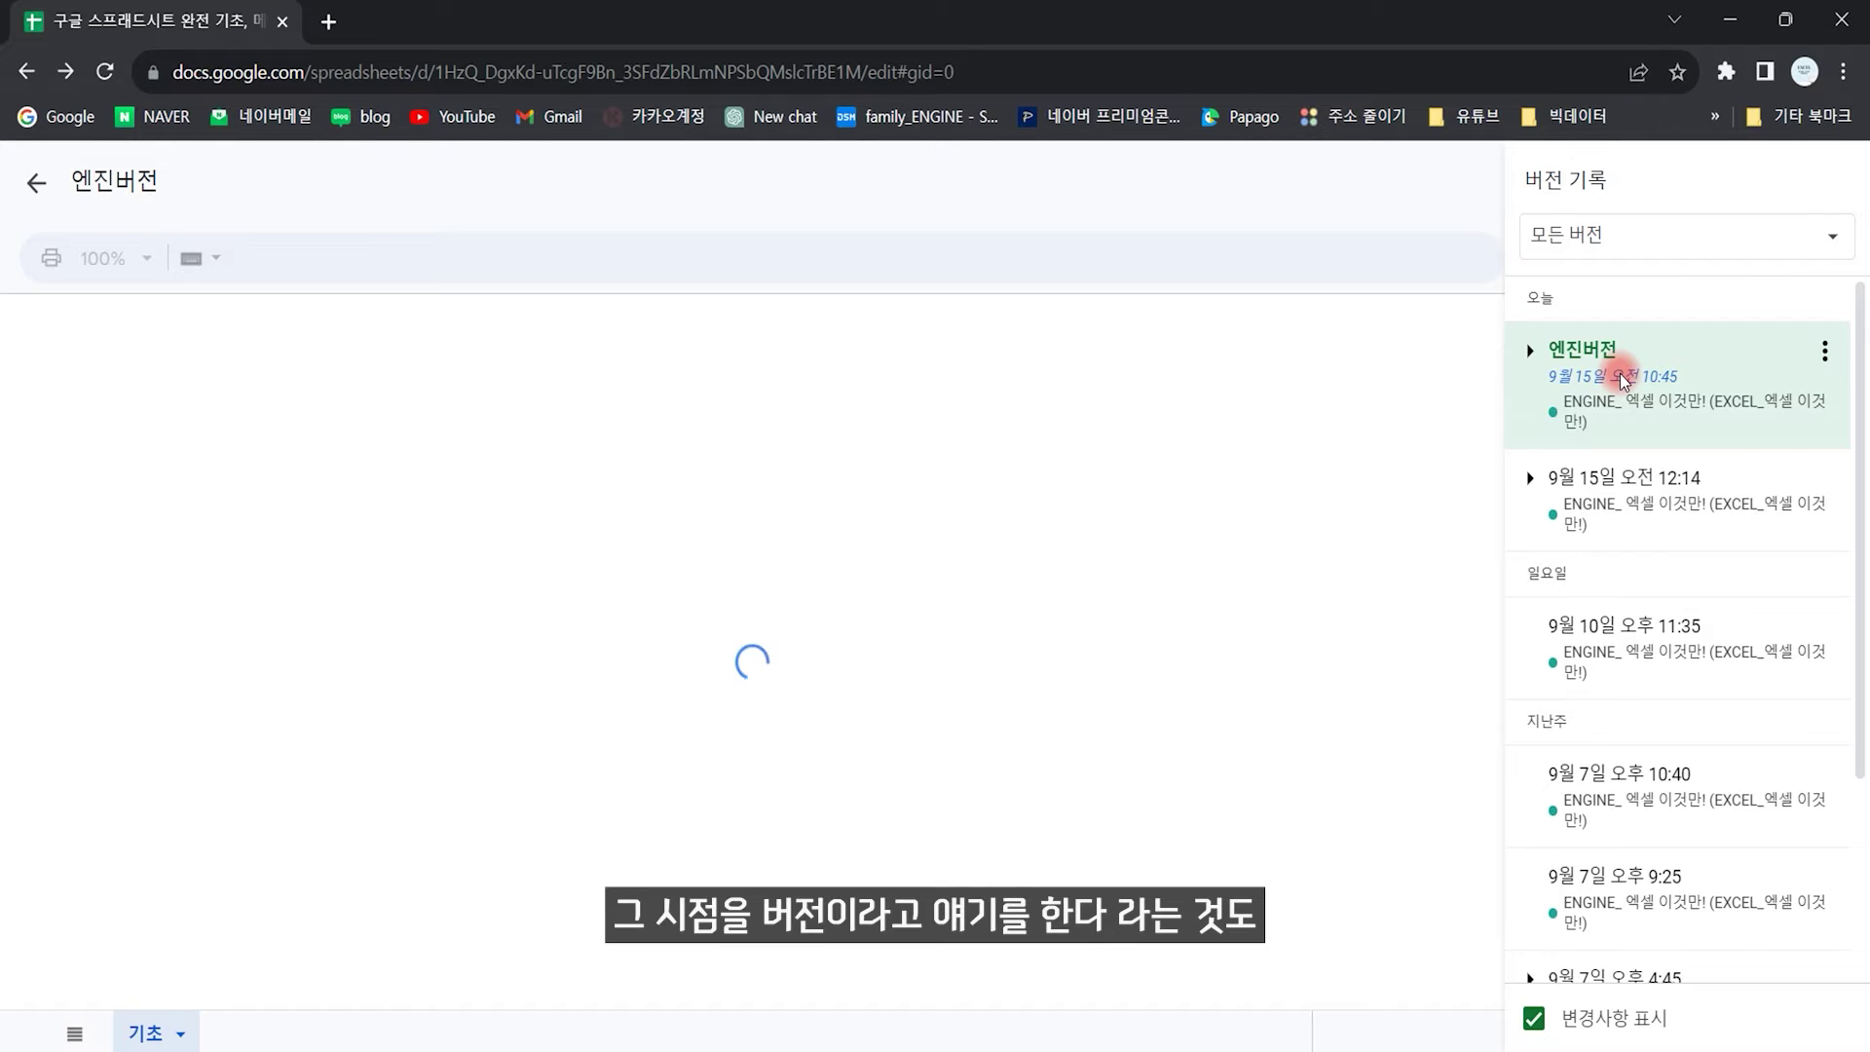
left_click(35, 187)
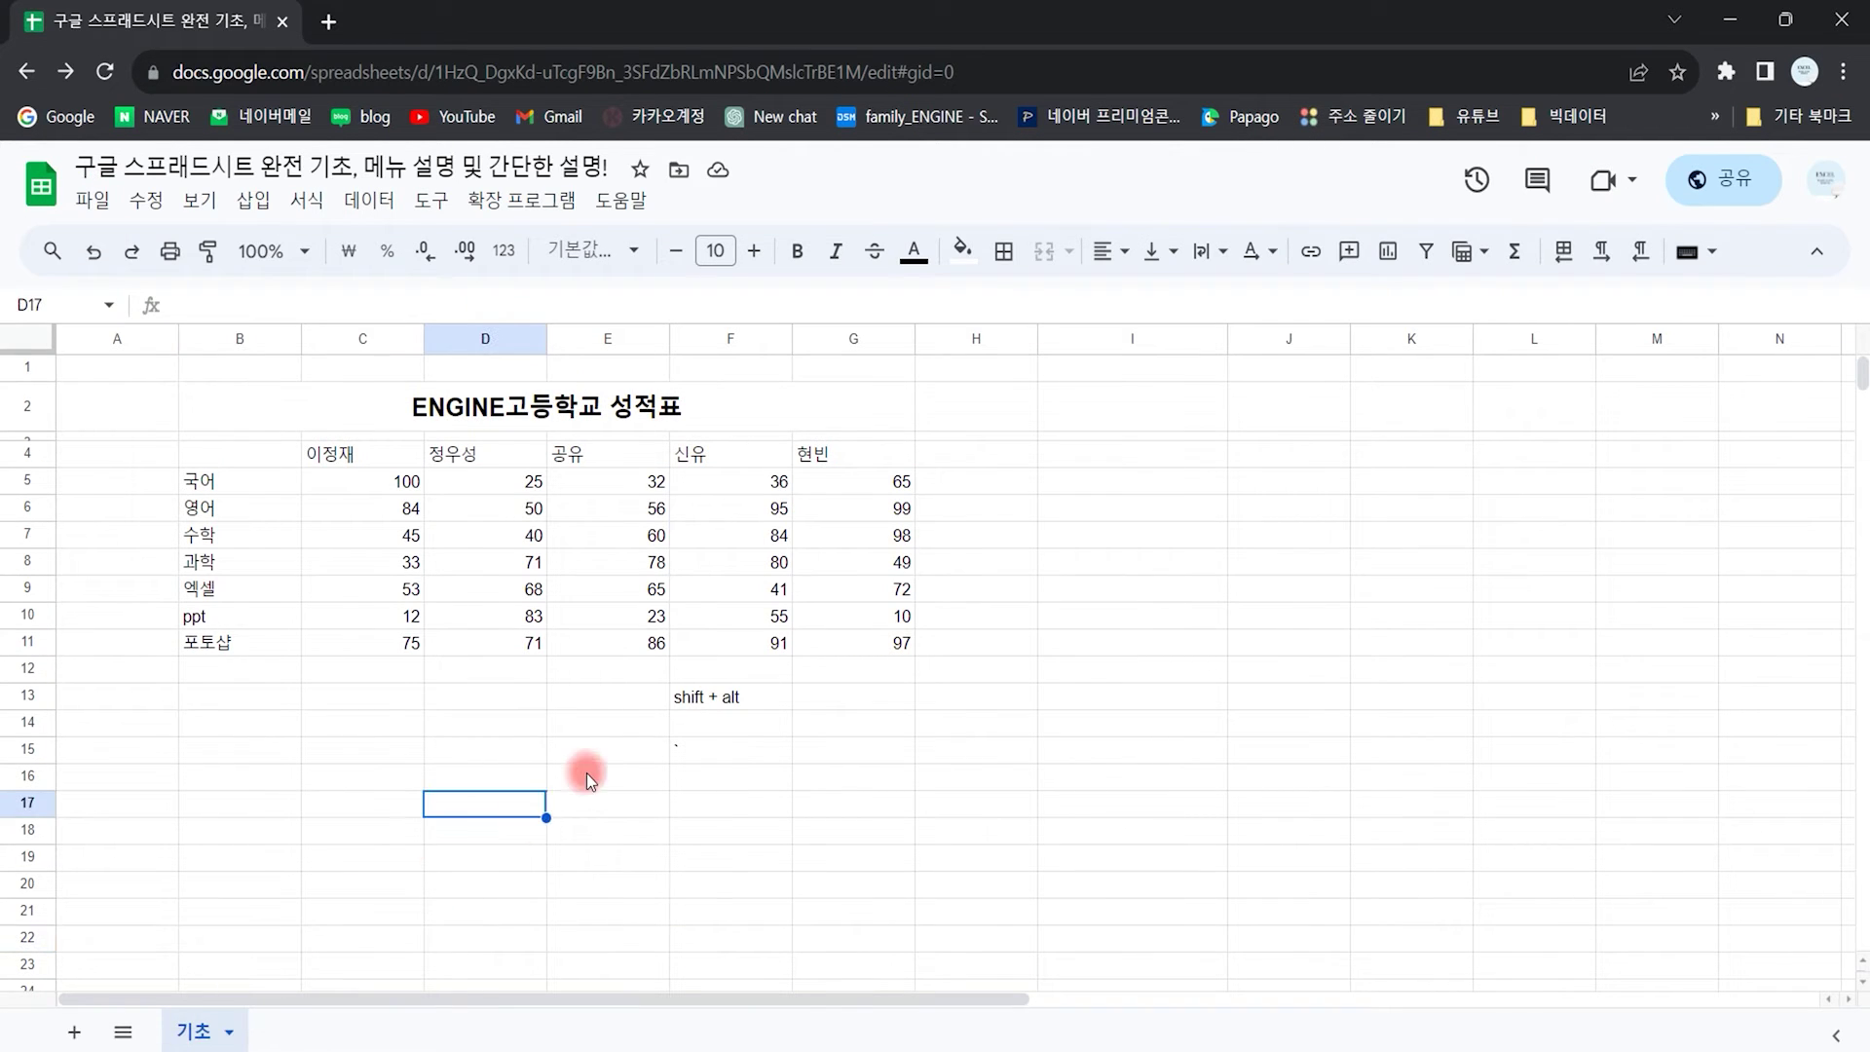
Step: Turn offline access off and on again, then view the file details (GSS folder, created 2023. 9. 7.)
left_click(93, 202)
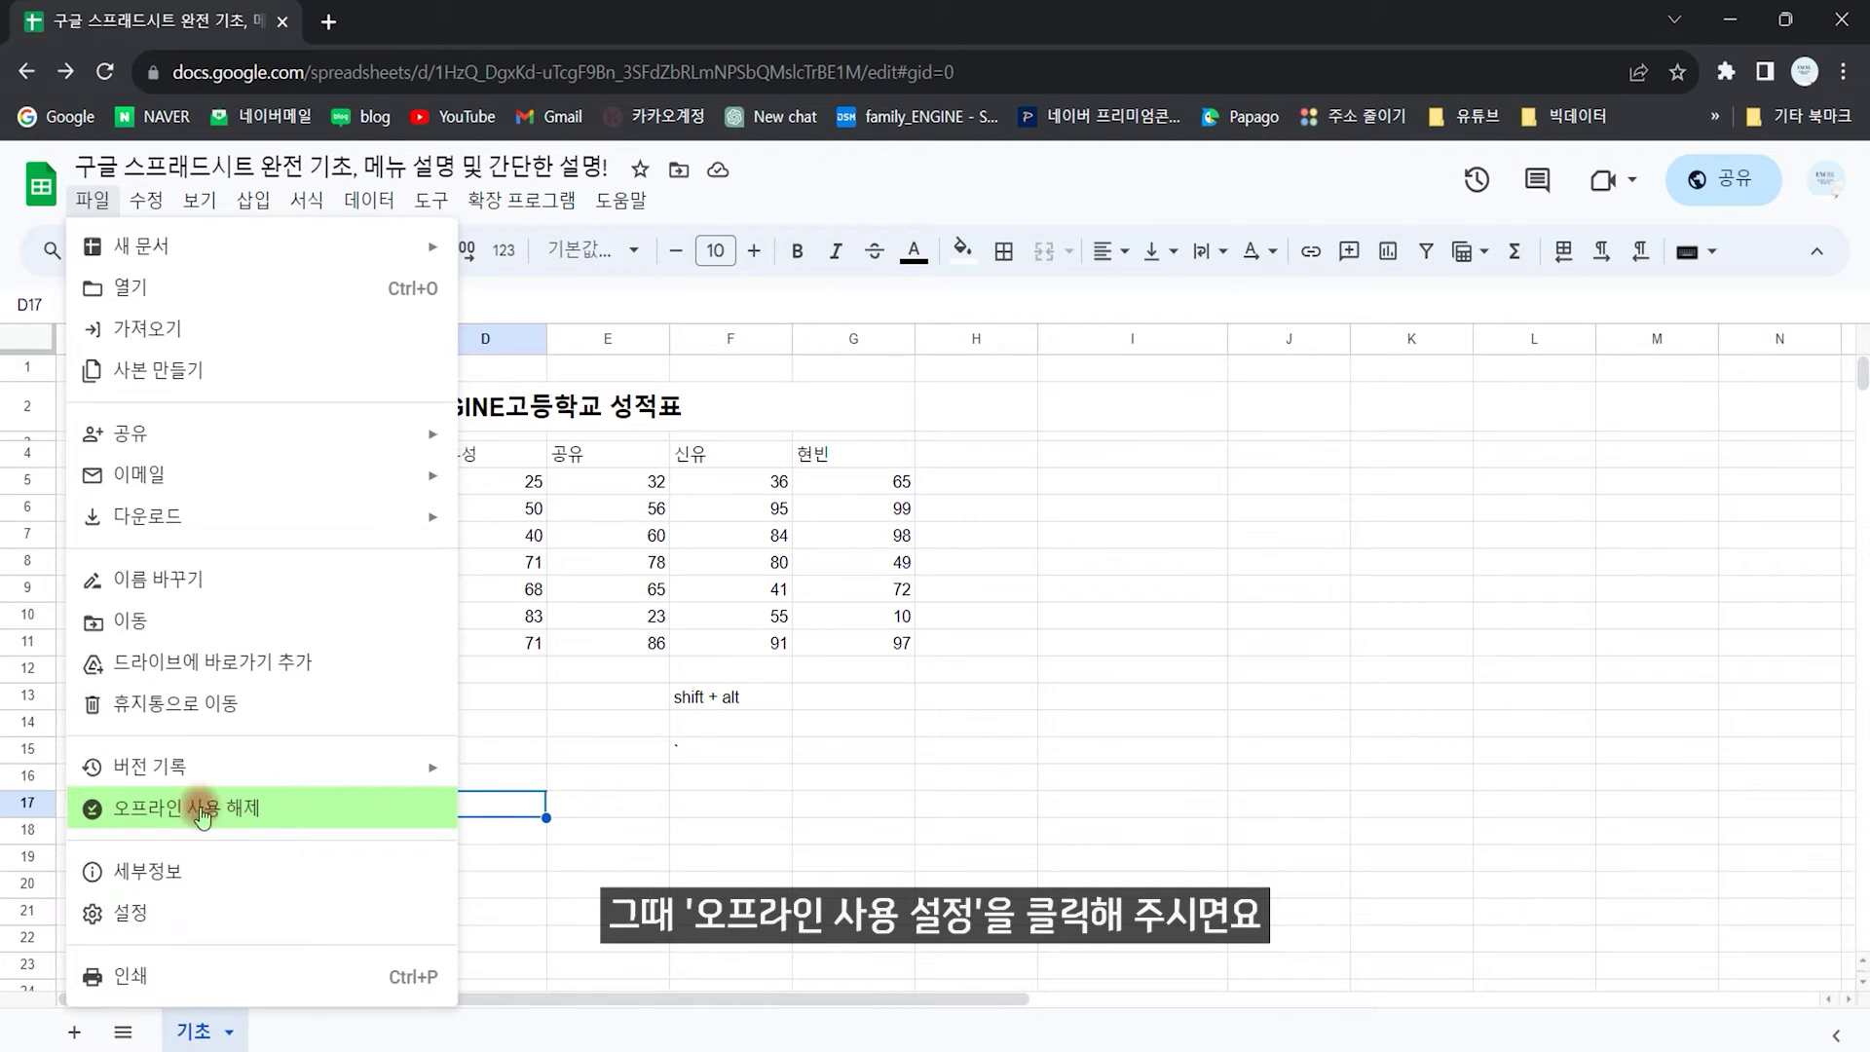
left_click(230, 810)
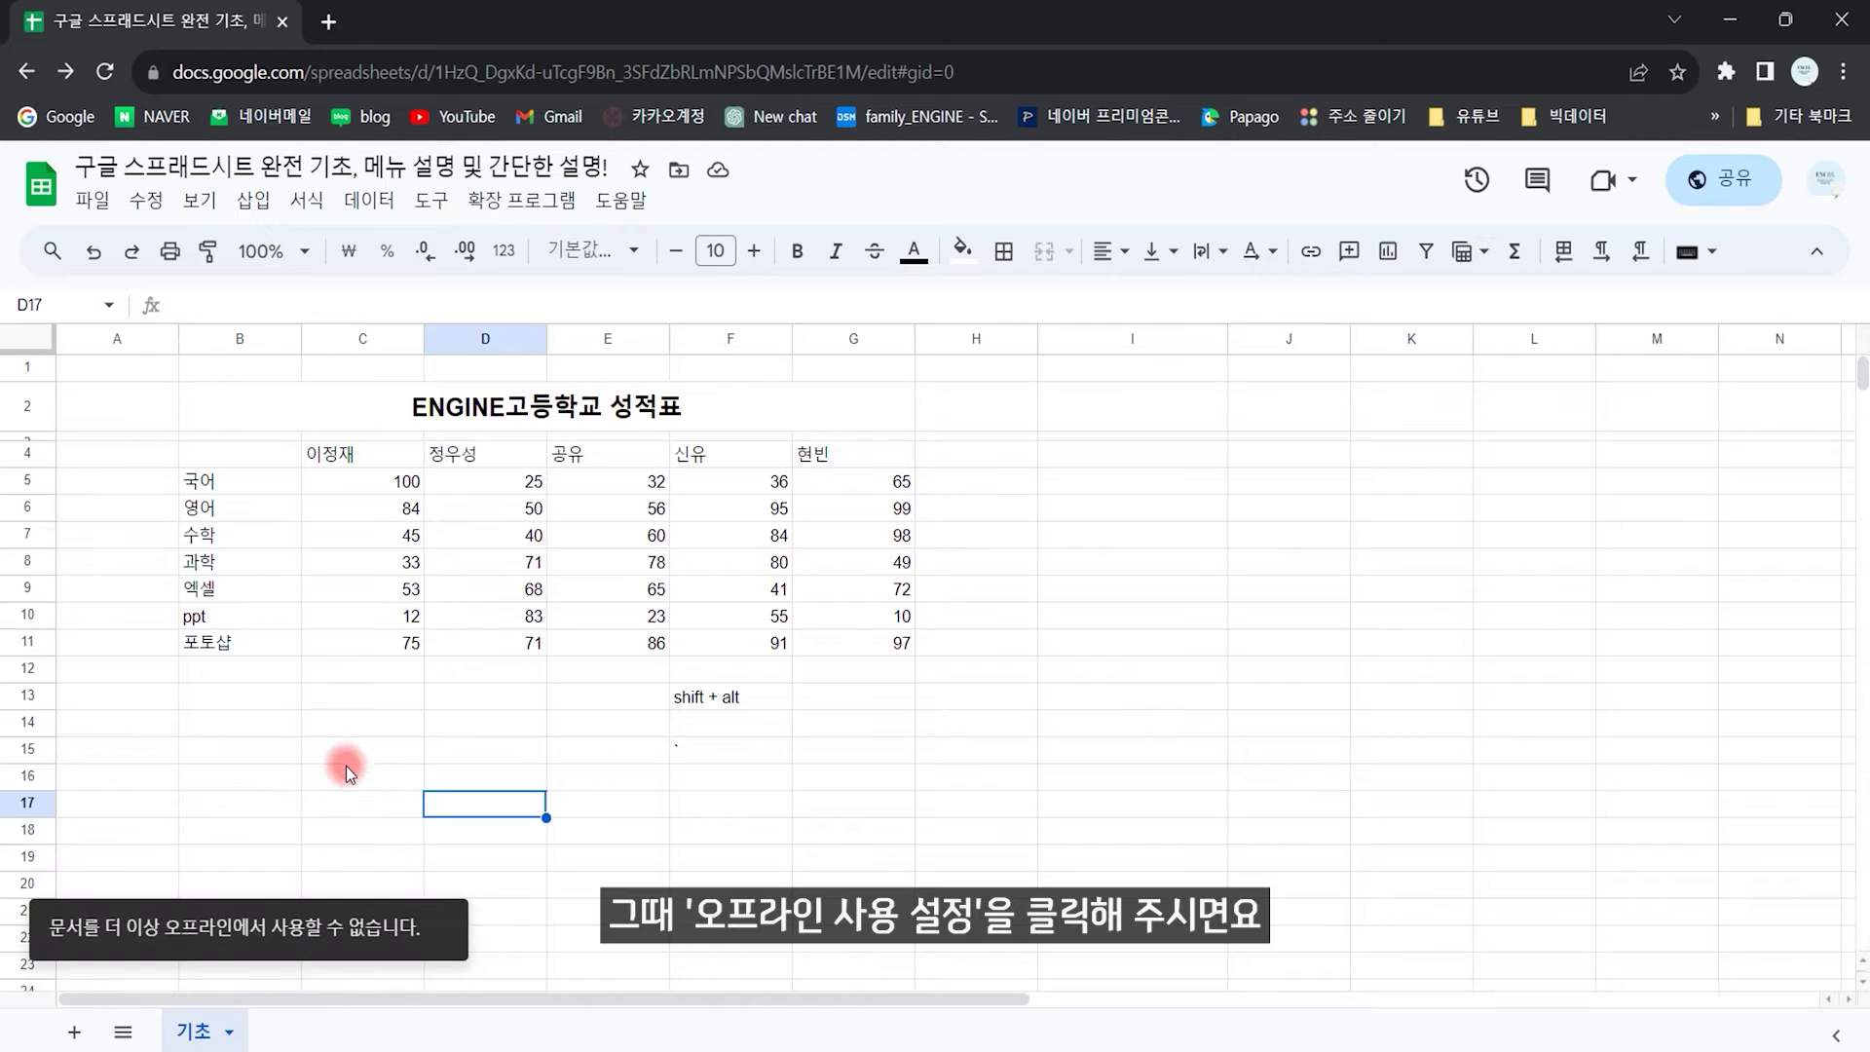
left_click(93, 203)
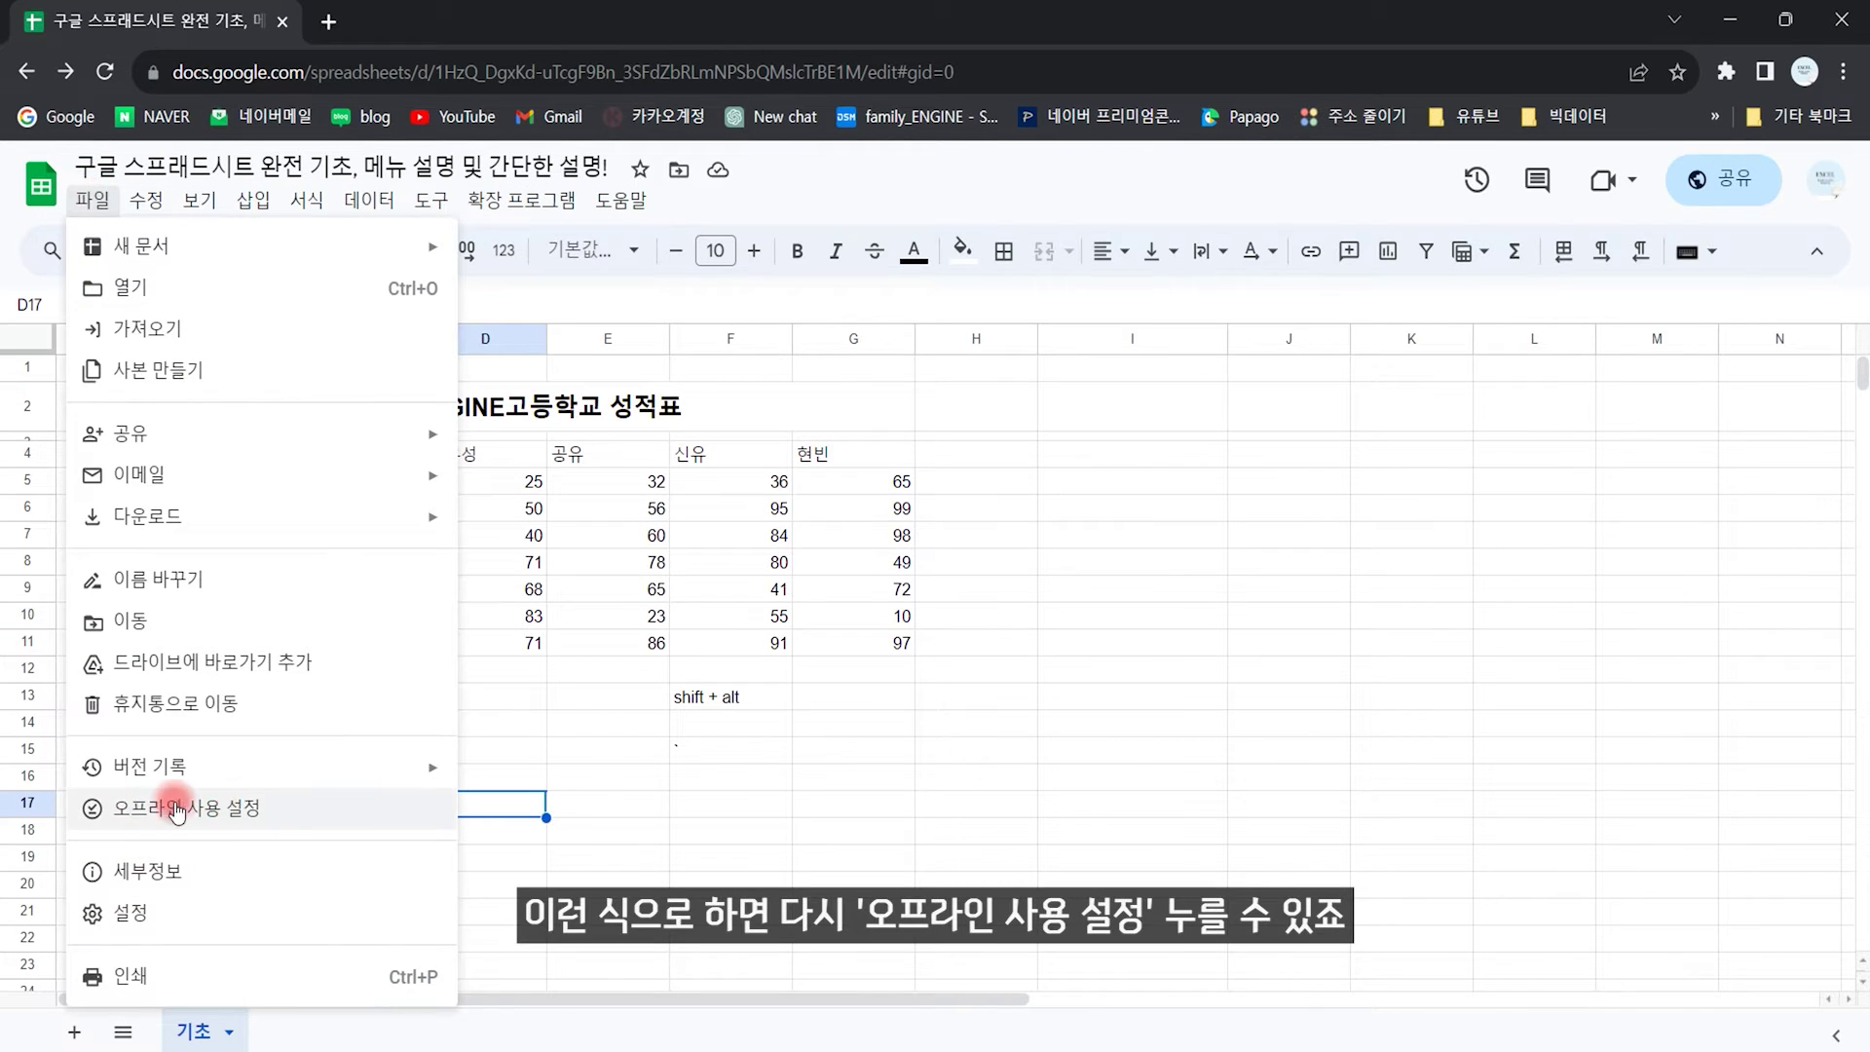
left_click(234, 809)
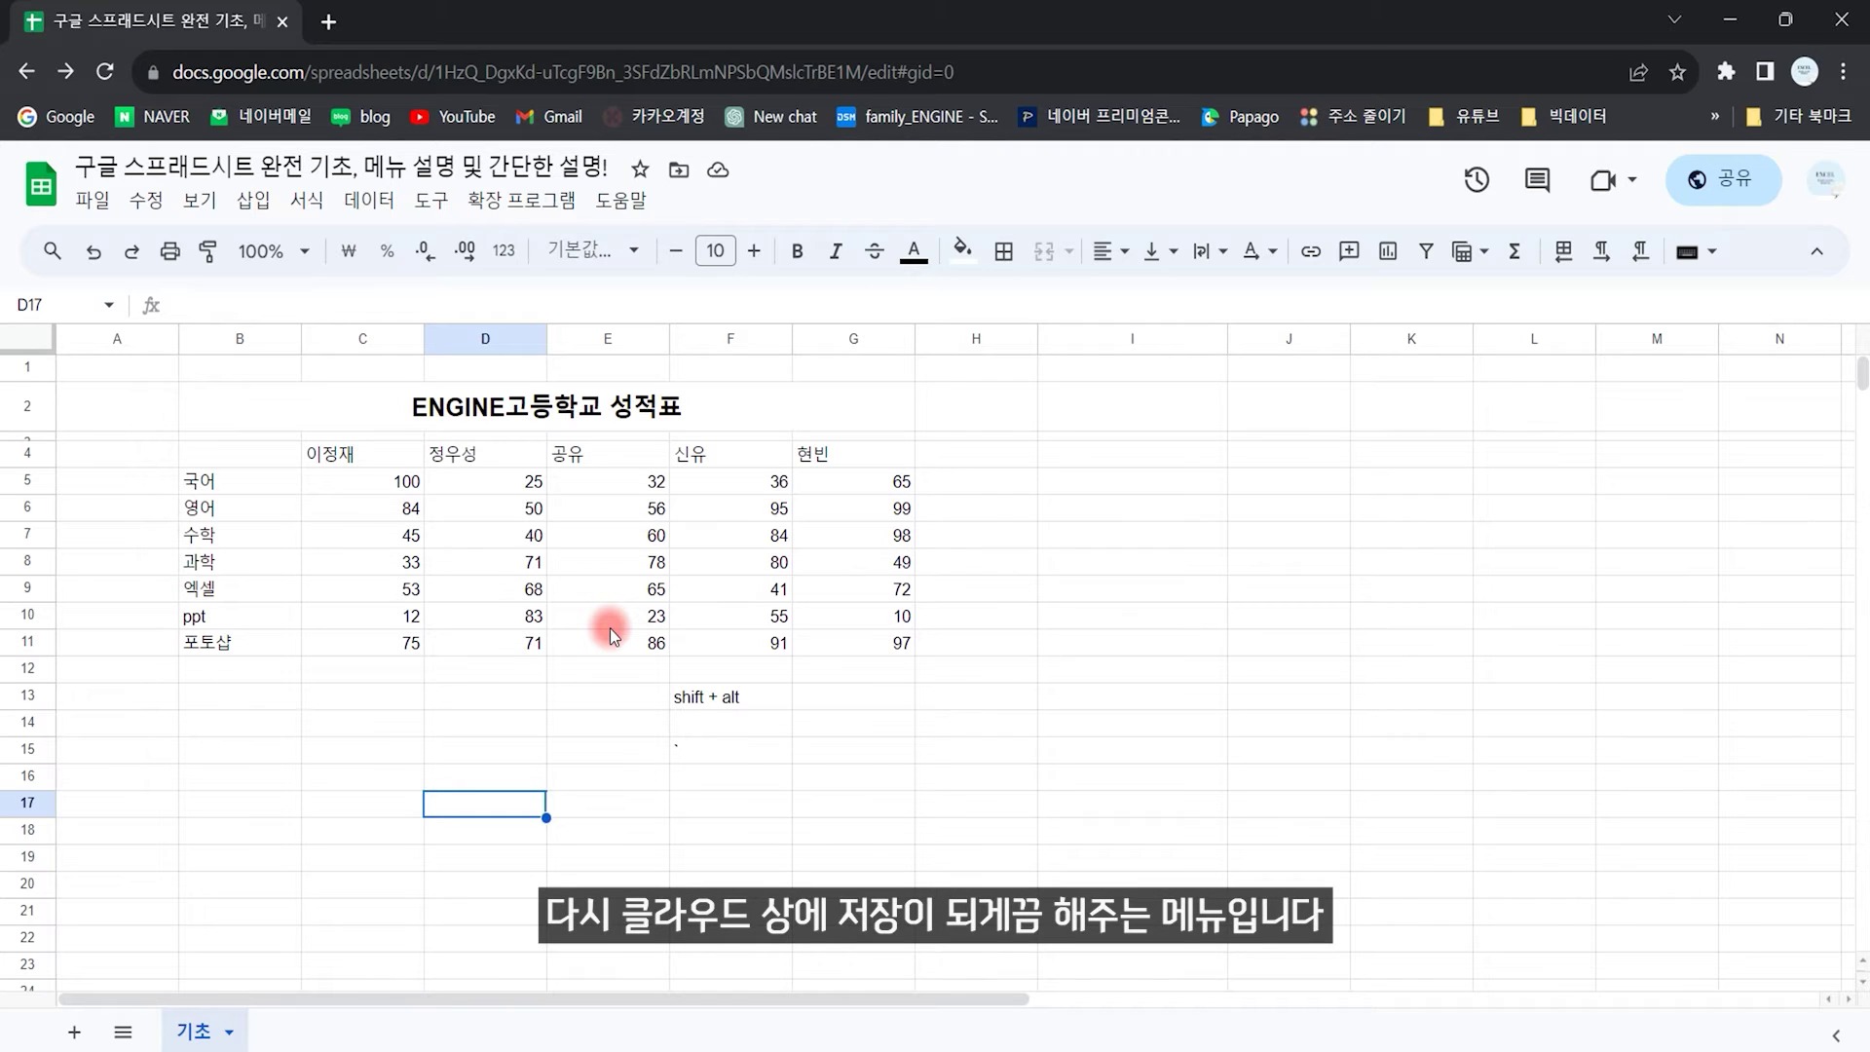
left_click(93, 201)
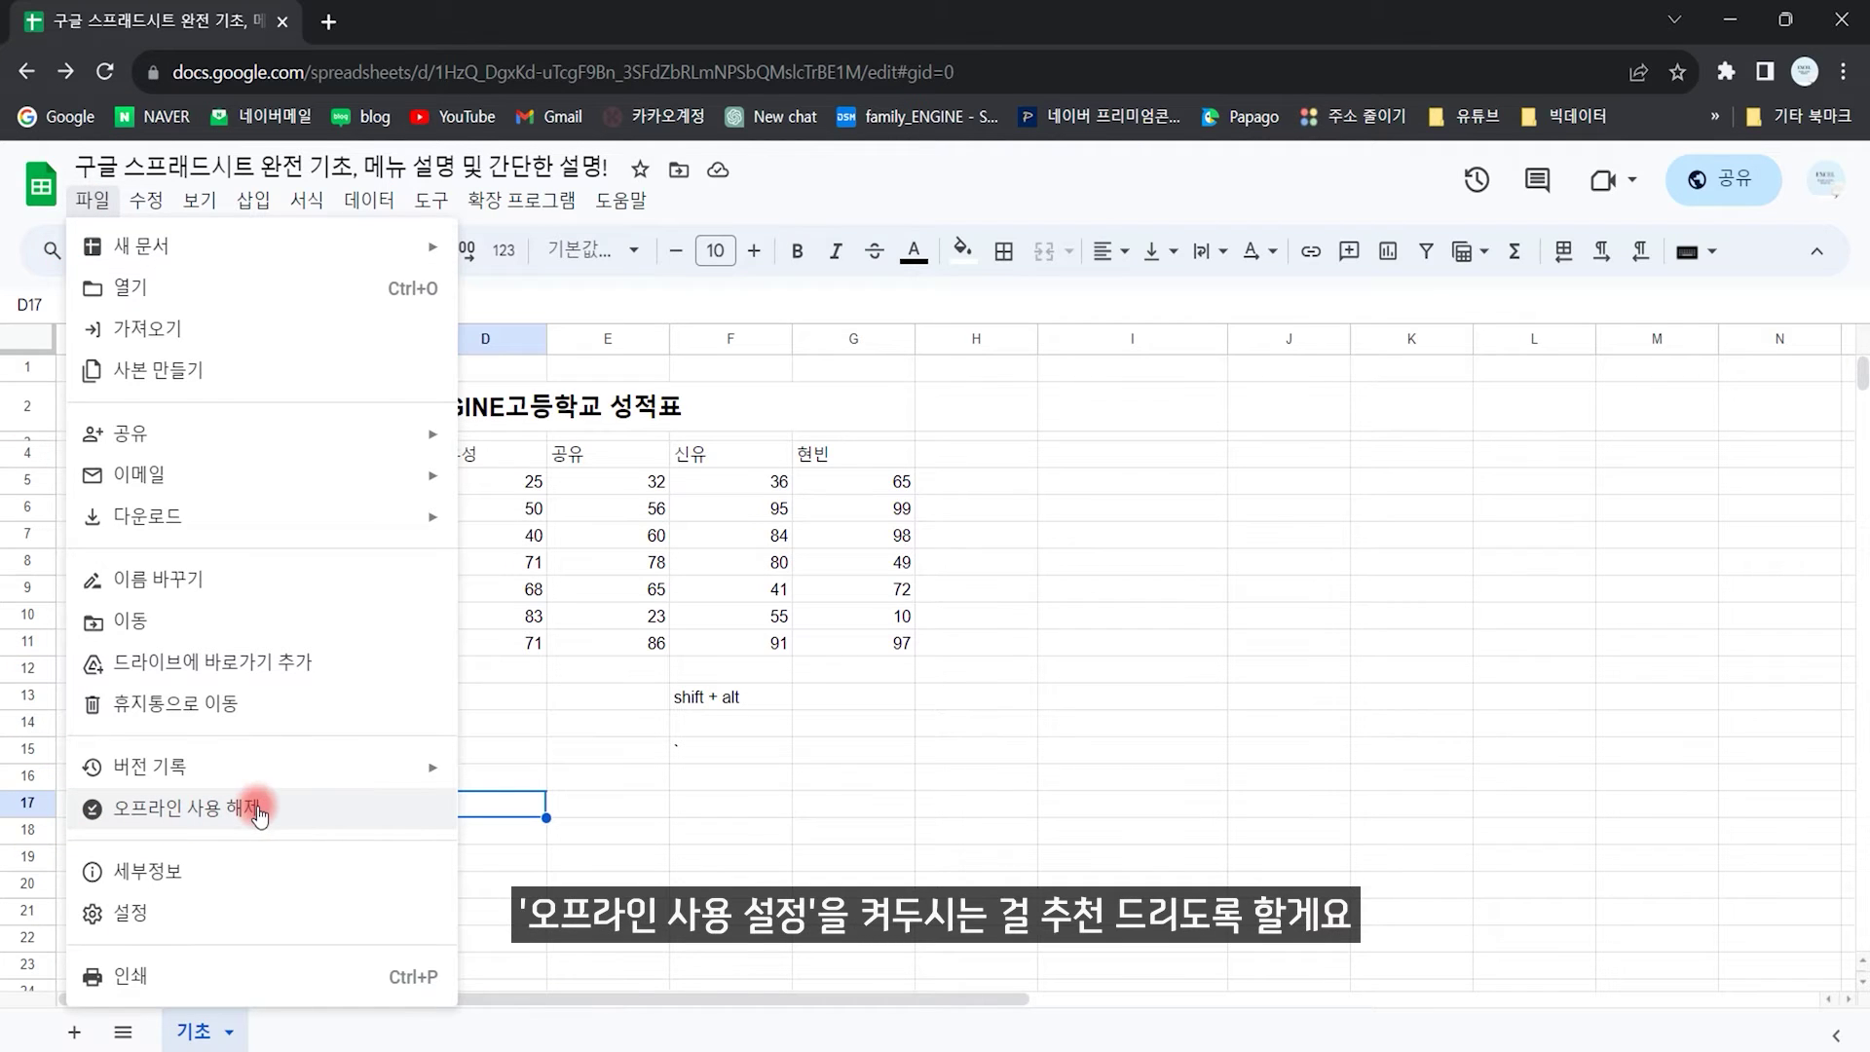
left_click(168, 872)
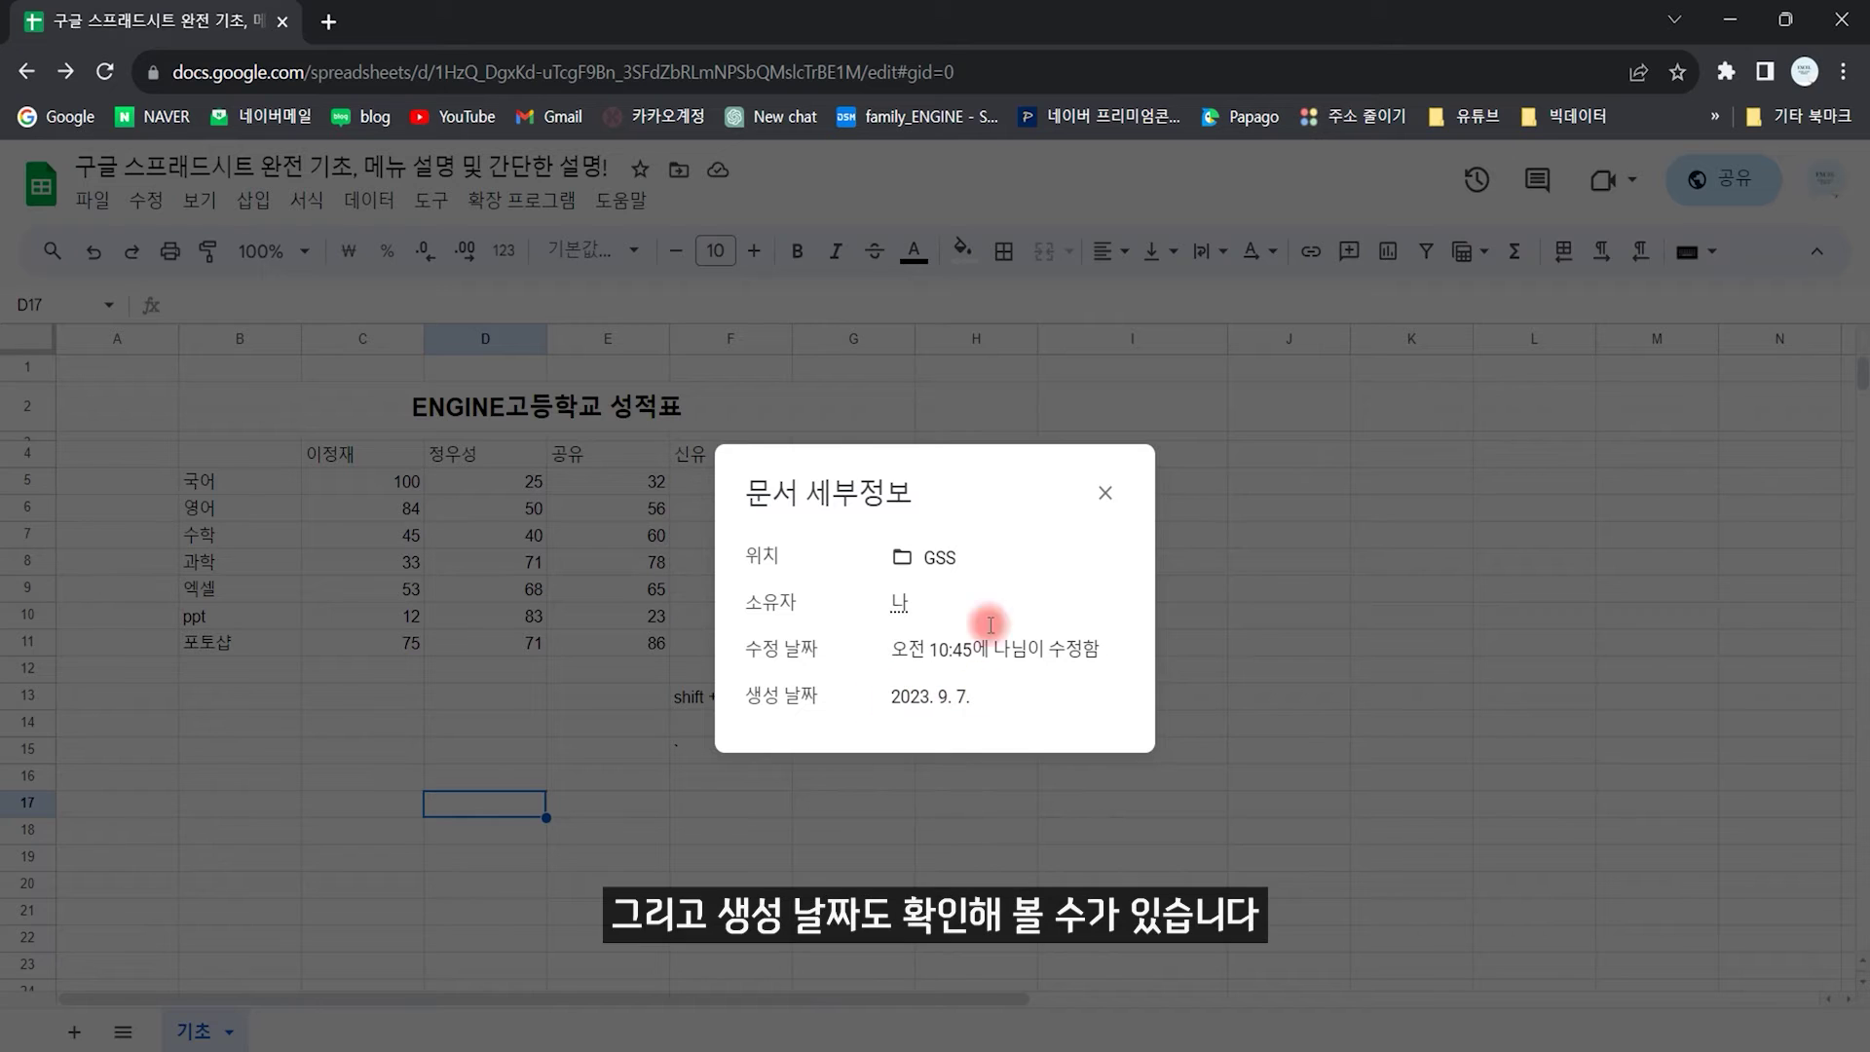
Step: Close the document details and review the spreadsheet's locale and time-zone settings
left_click(1105, 492)
left_click(93, 199)
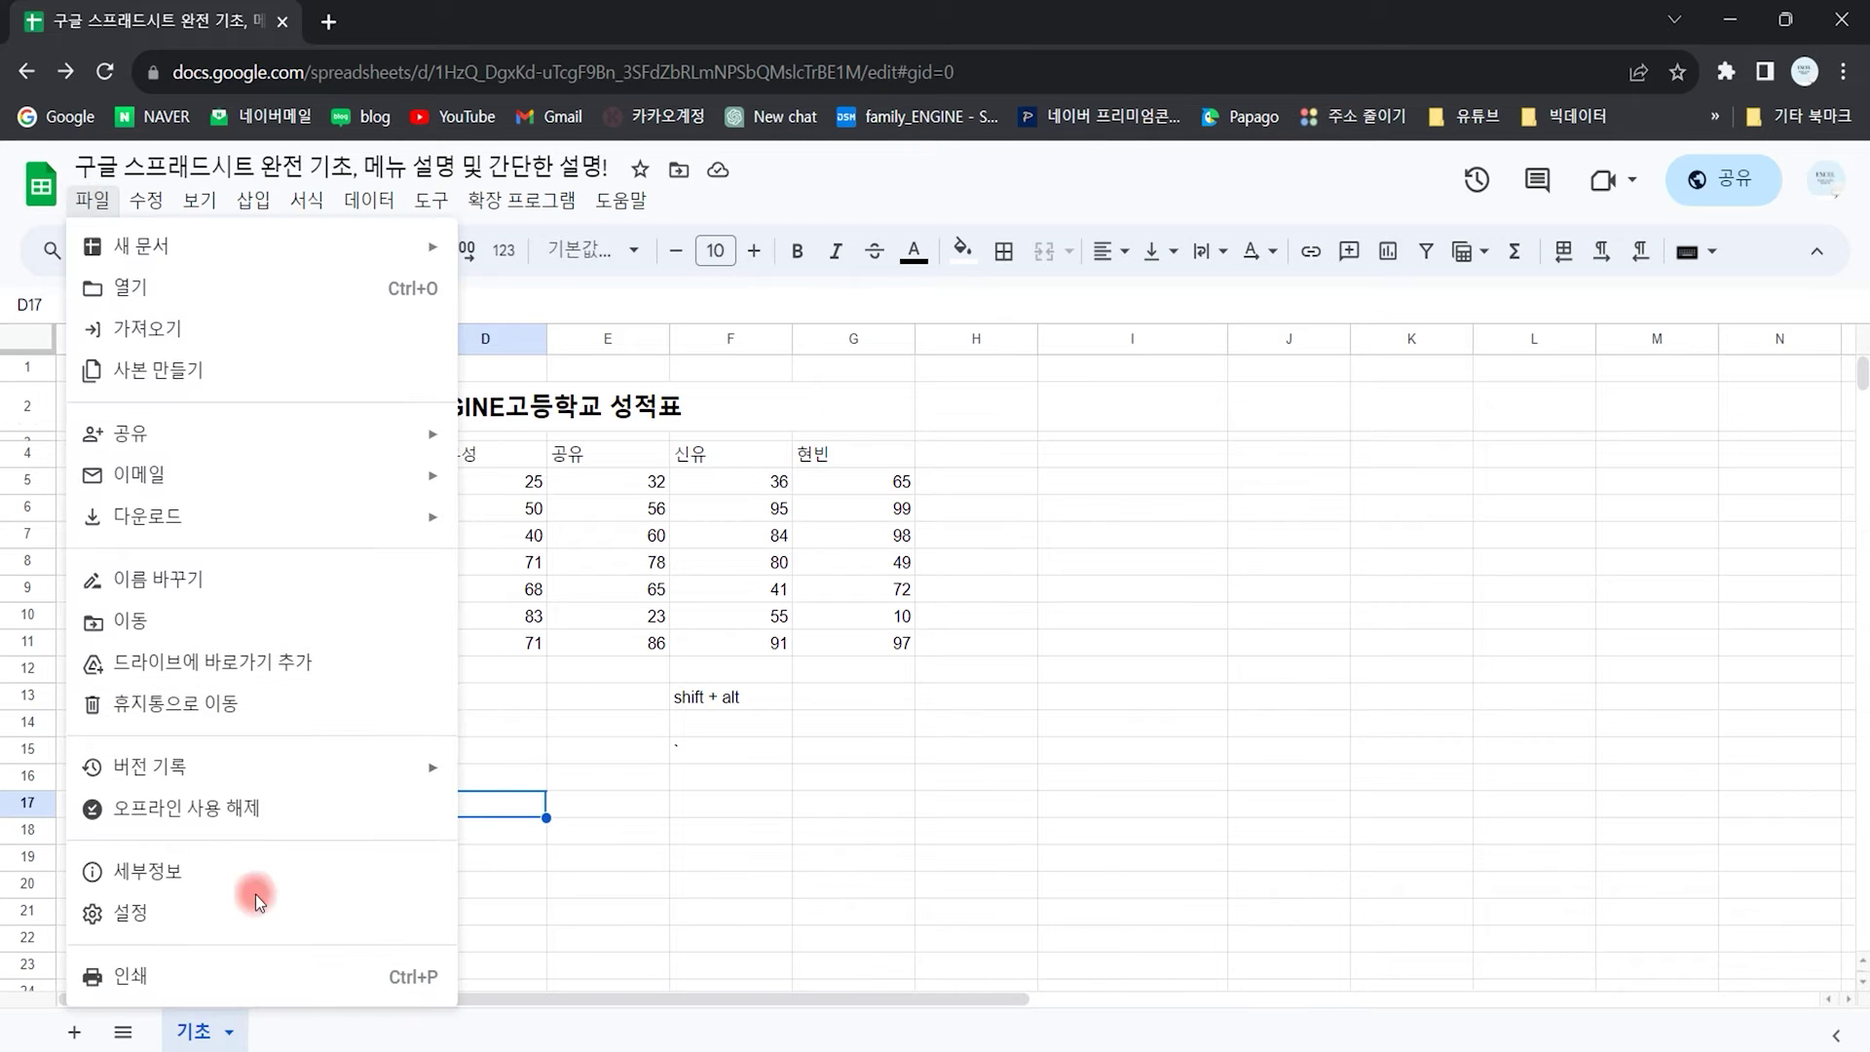
left_click(127, 908)
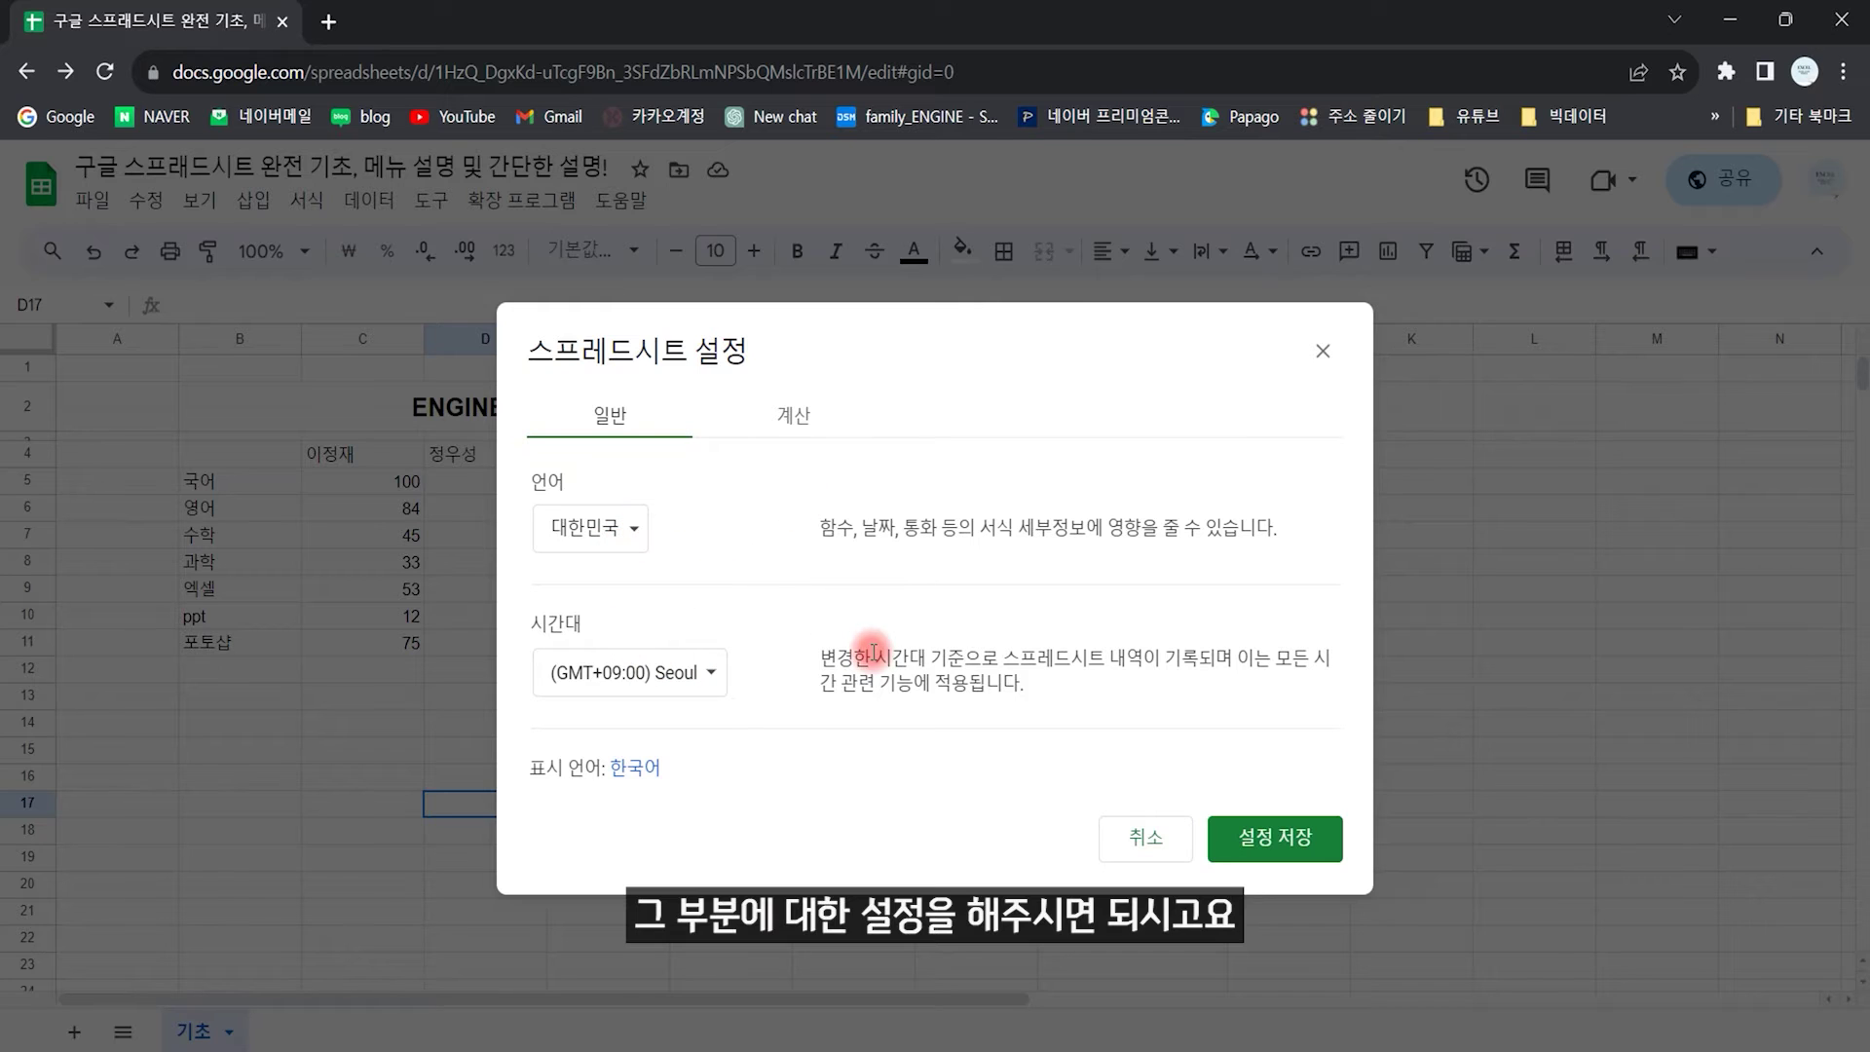
left_click(1323, 351)
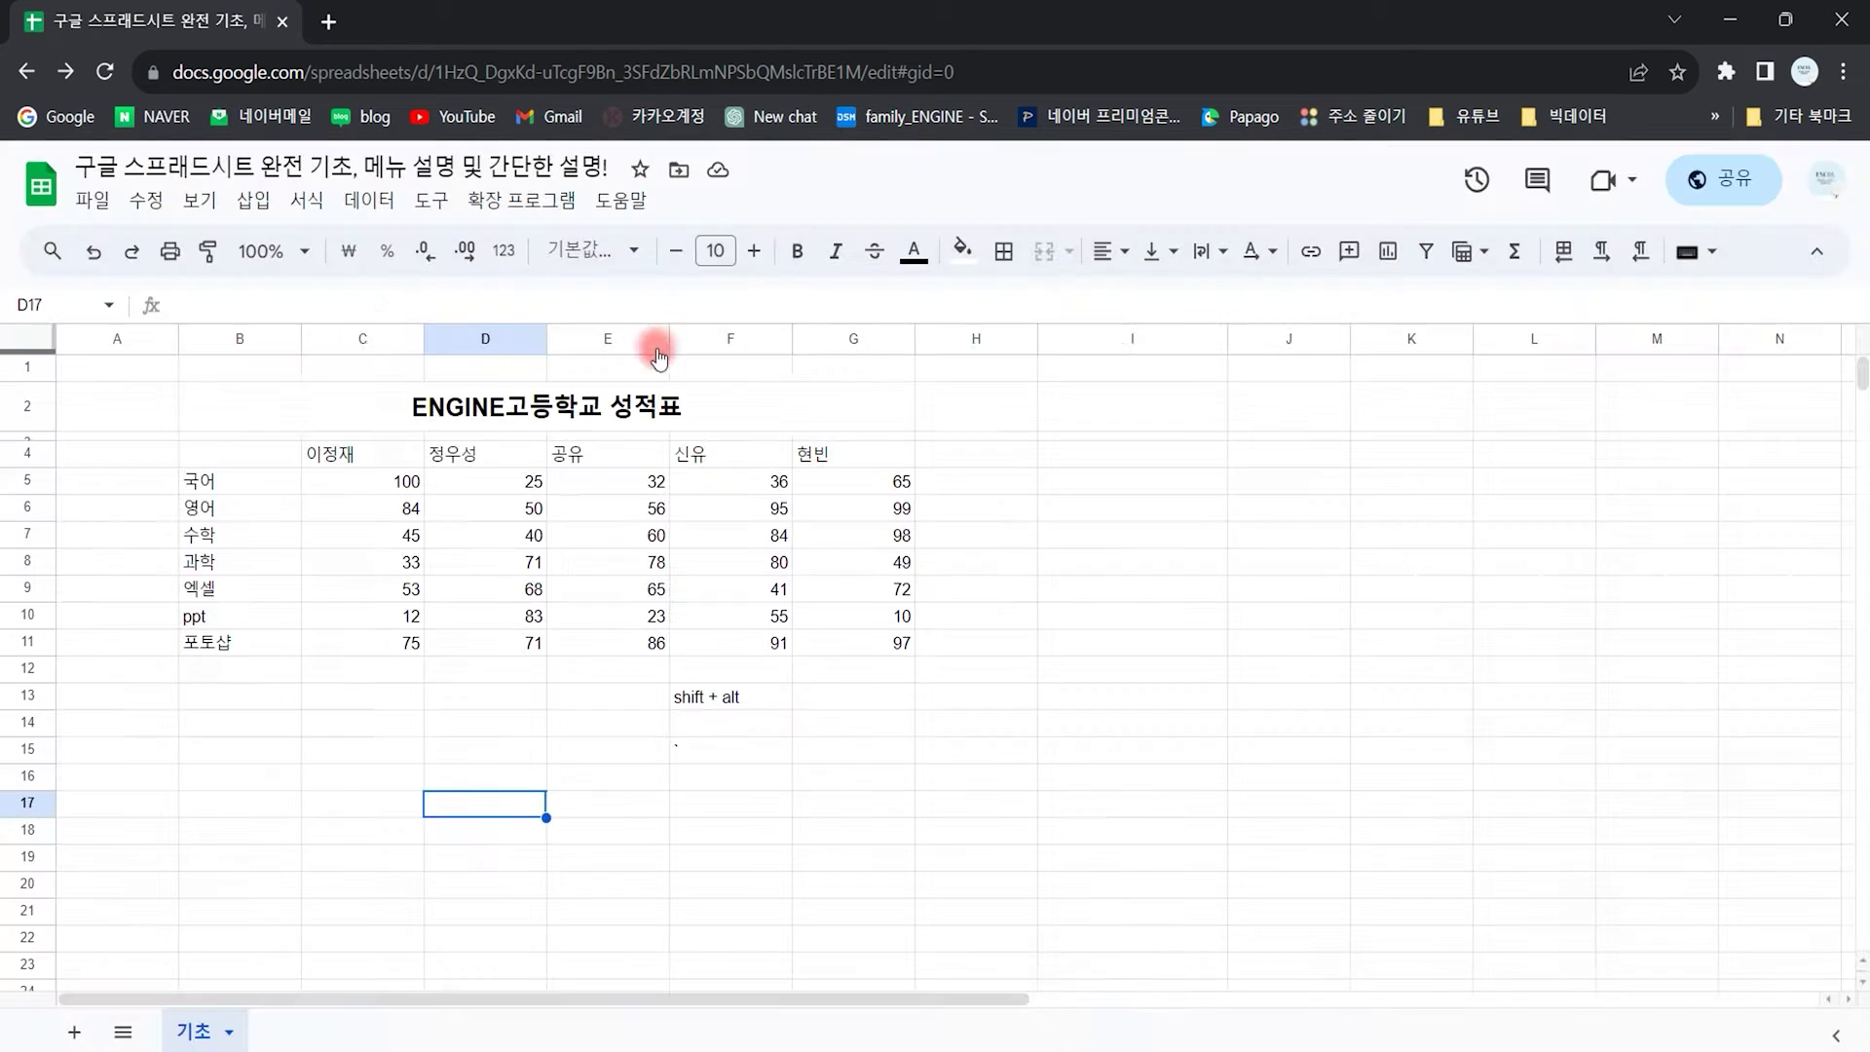
Step: Check the print layout (current sheet, A4 landscape, fit to width), cancel, and select H14
left_click(92, 199)
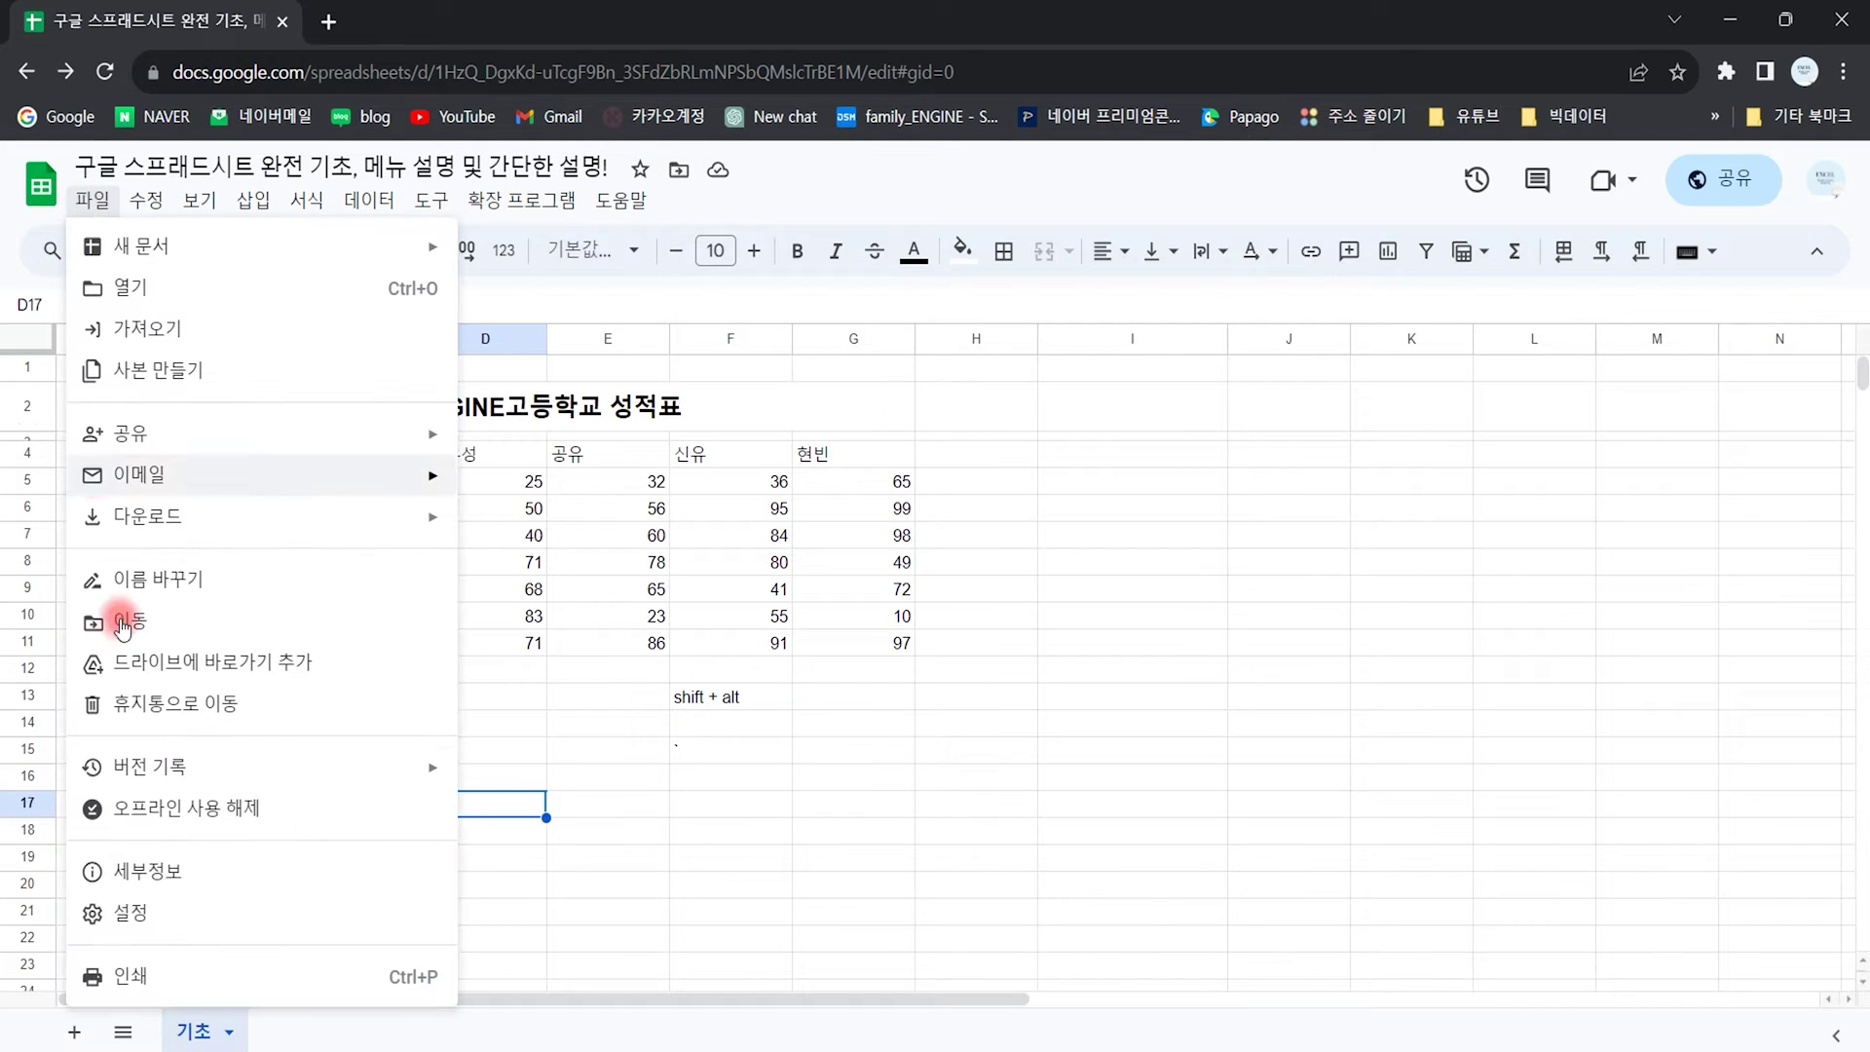
left_click(236, 976)
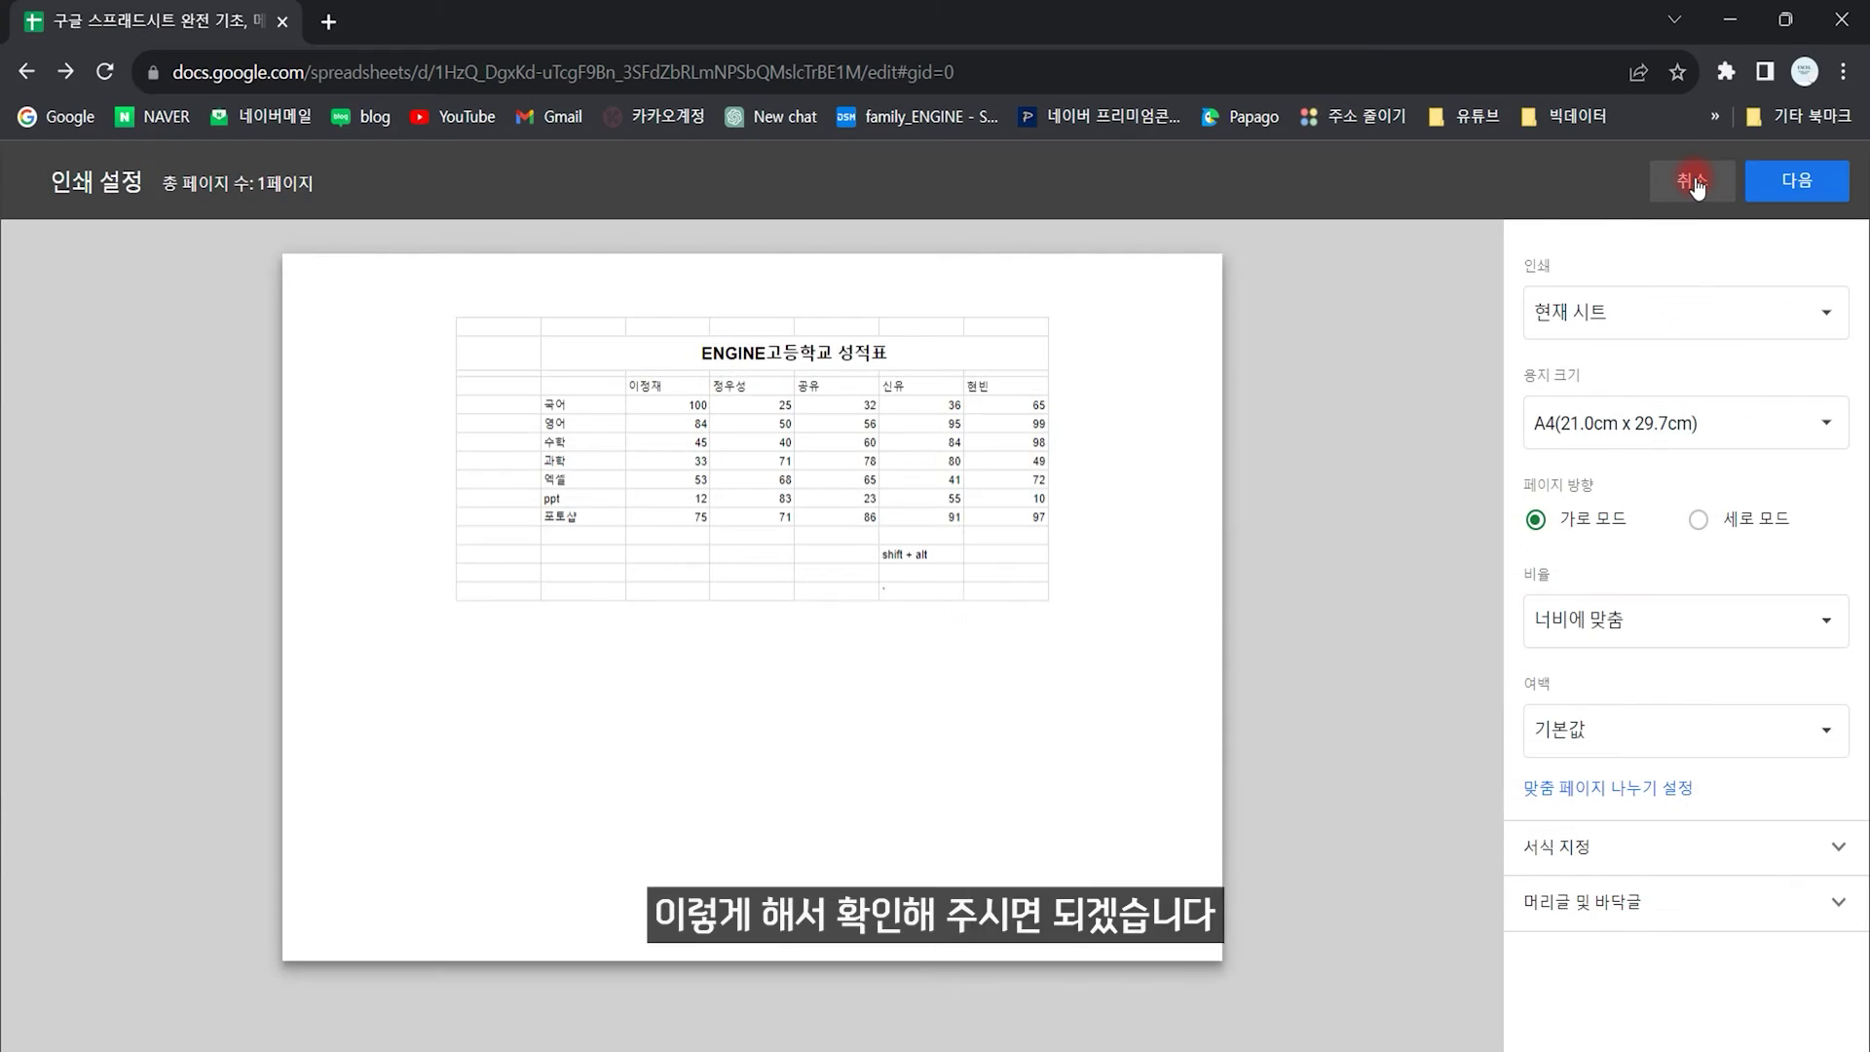
left_click(1689, 179)
left_click(1014, 726)
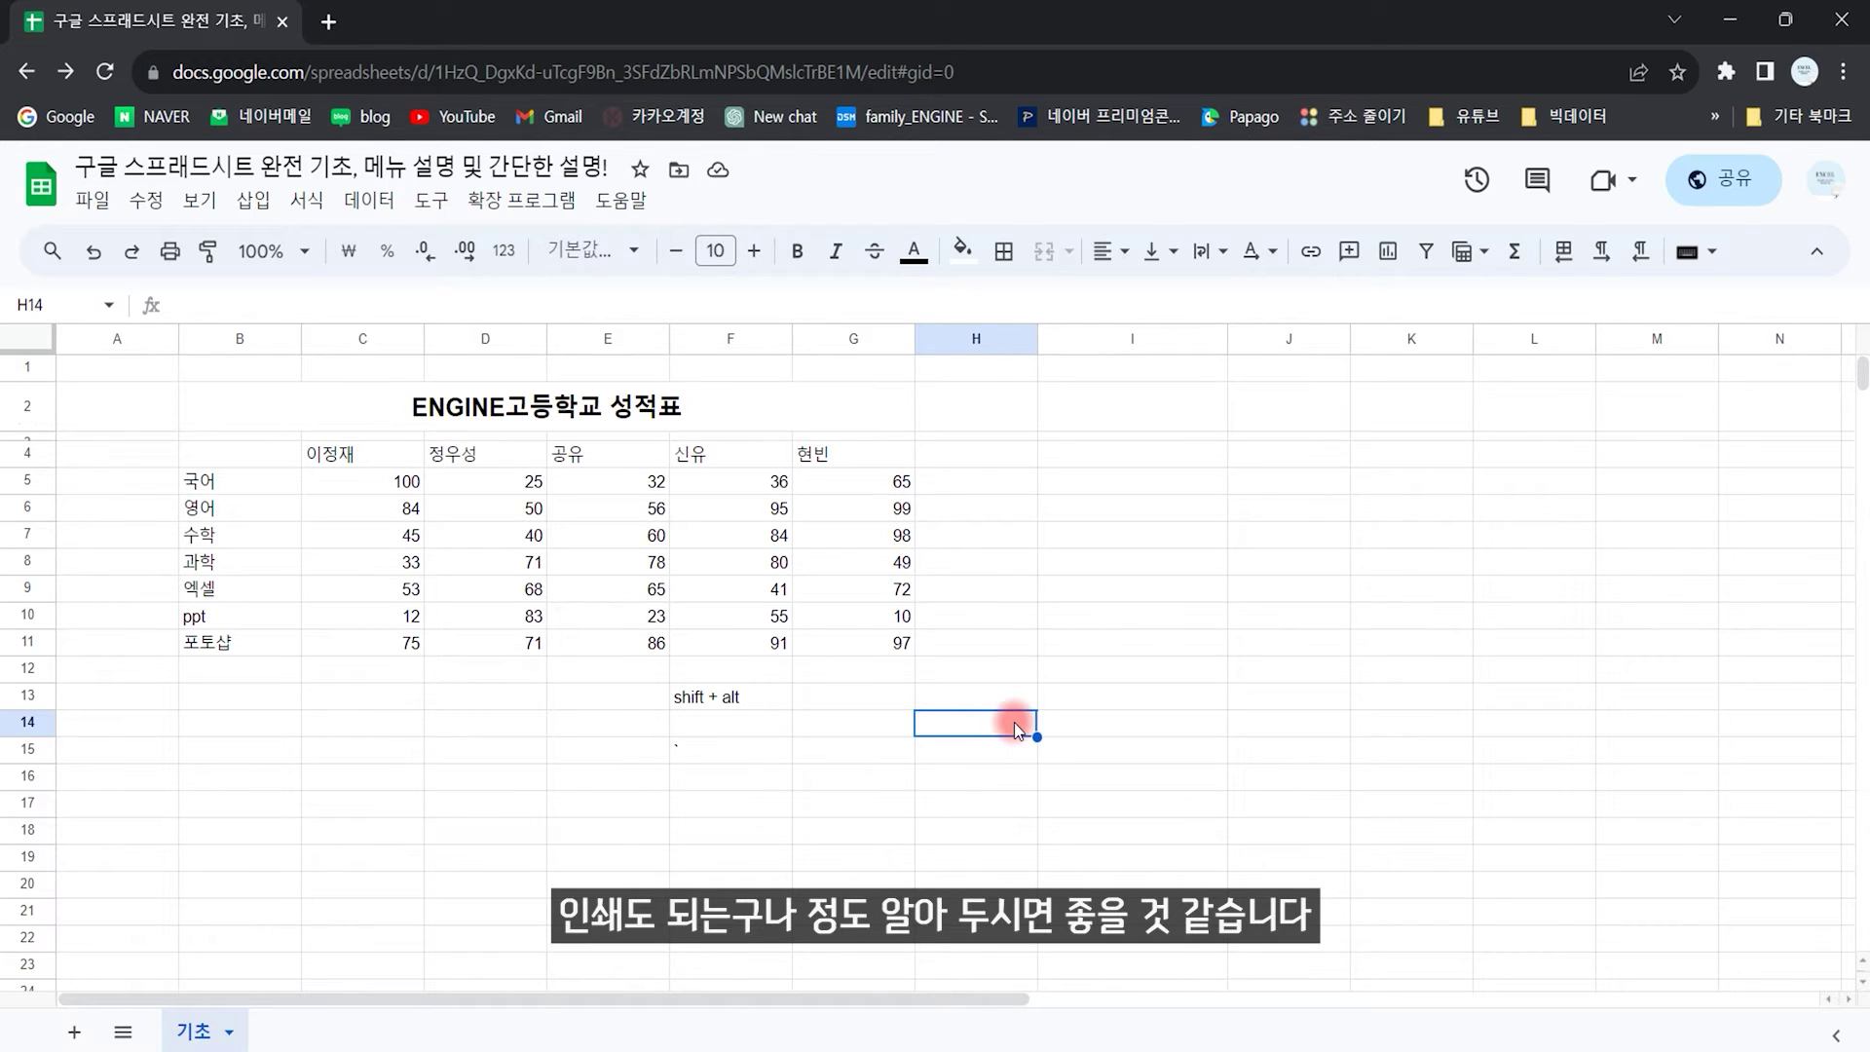
Step: Browse the Edit menu's paste special, delete, and find and replace commands
left_click(146, 202)
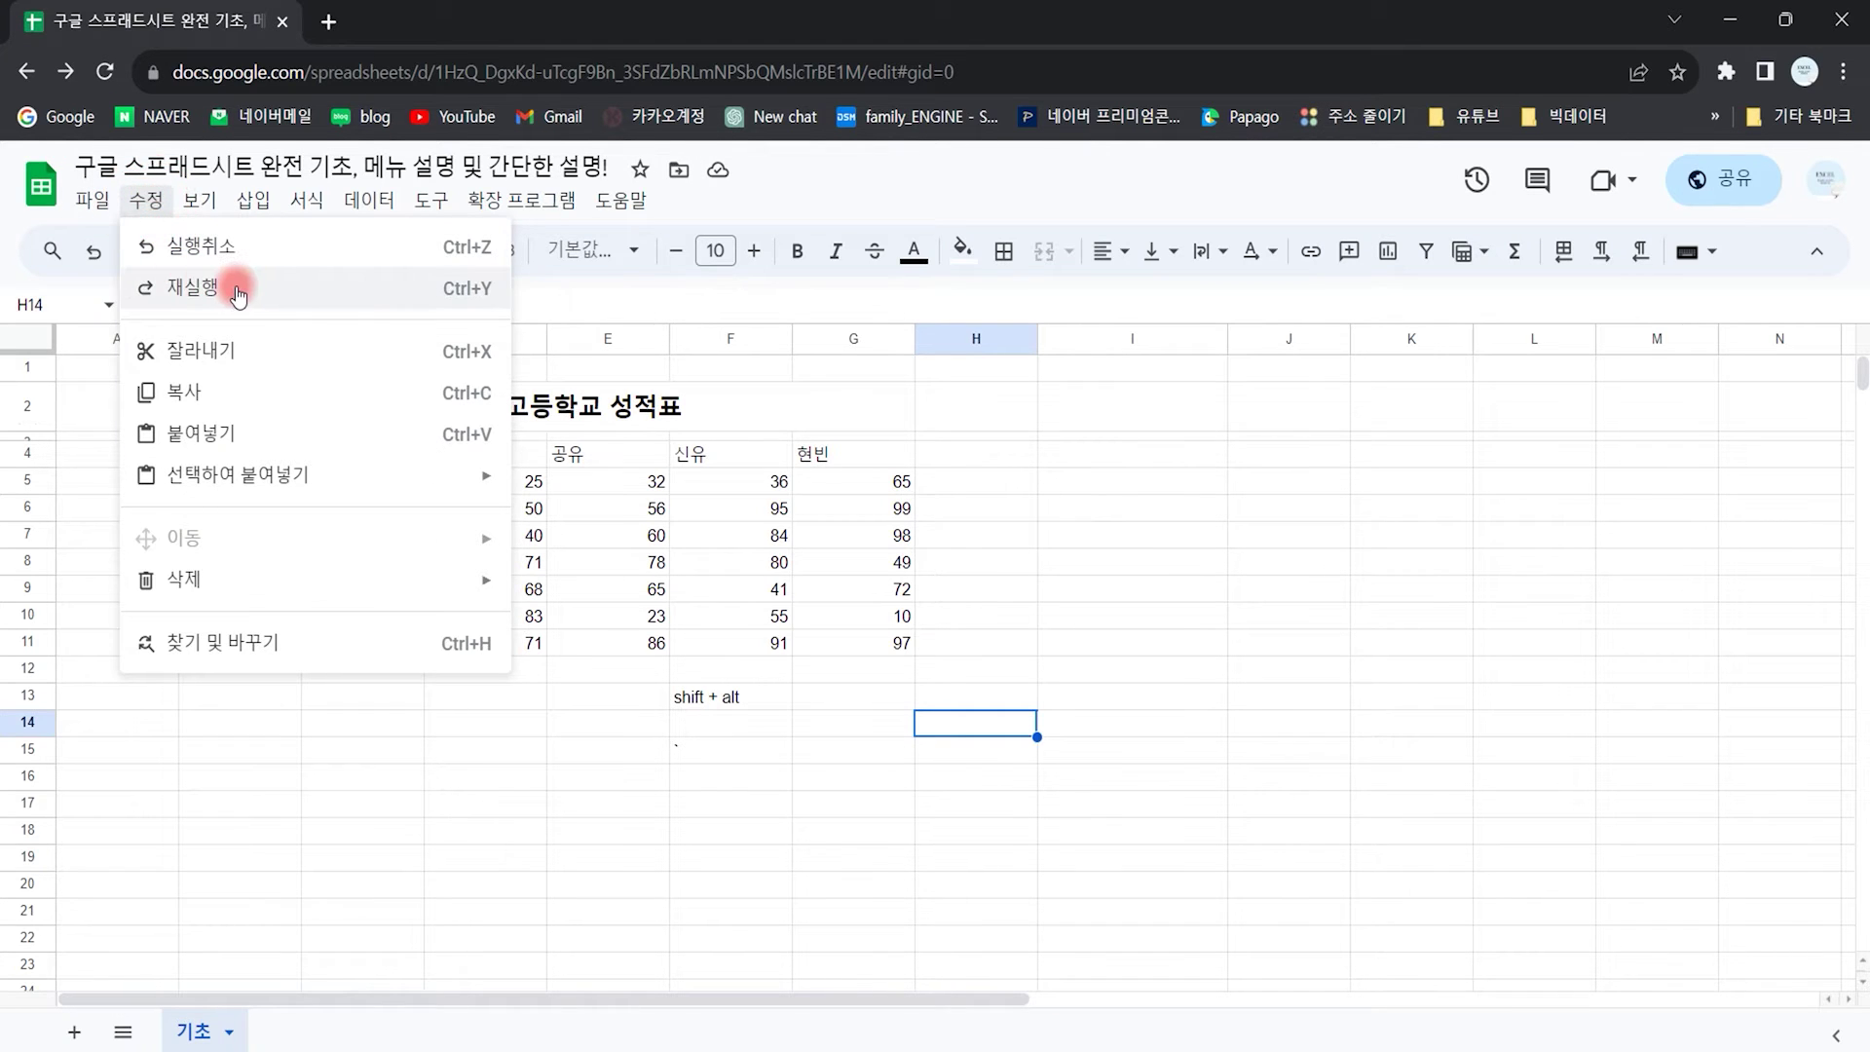
mouse_move(388, 476)
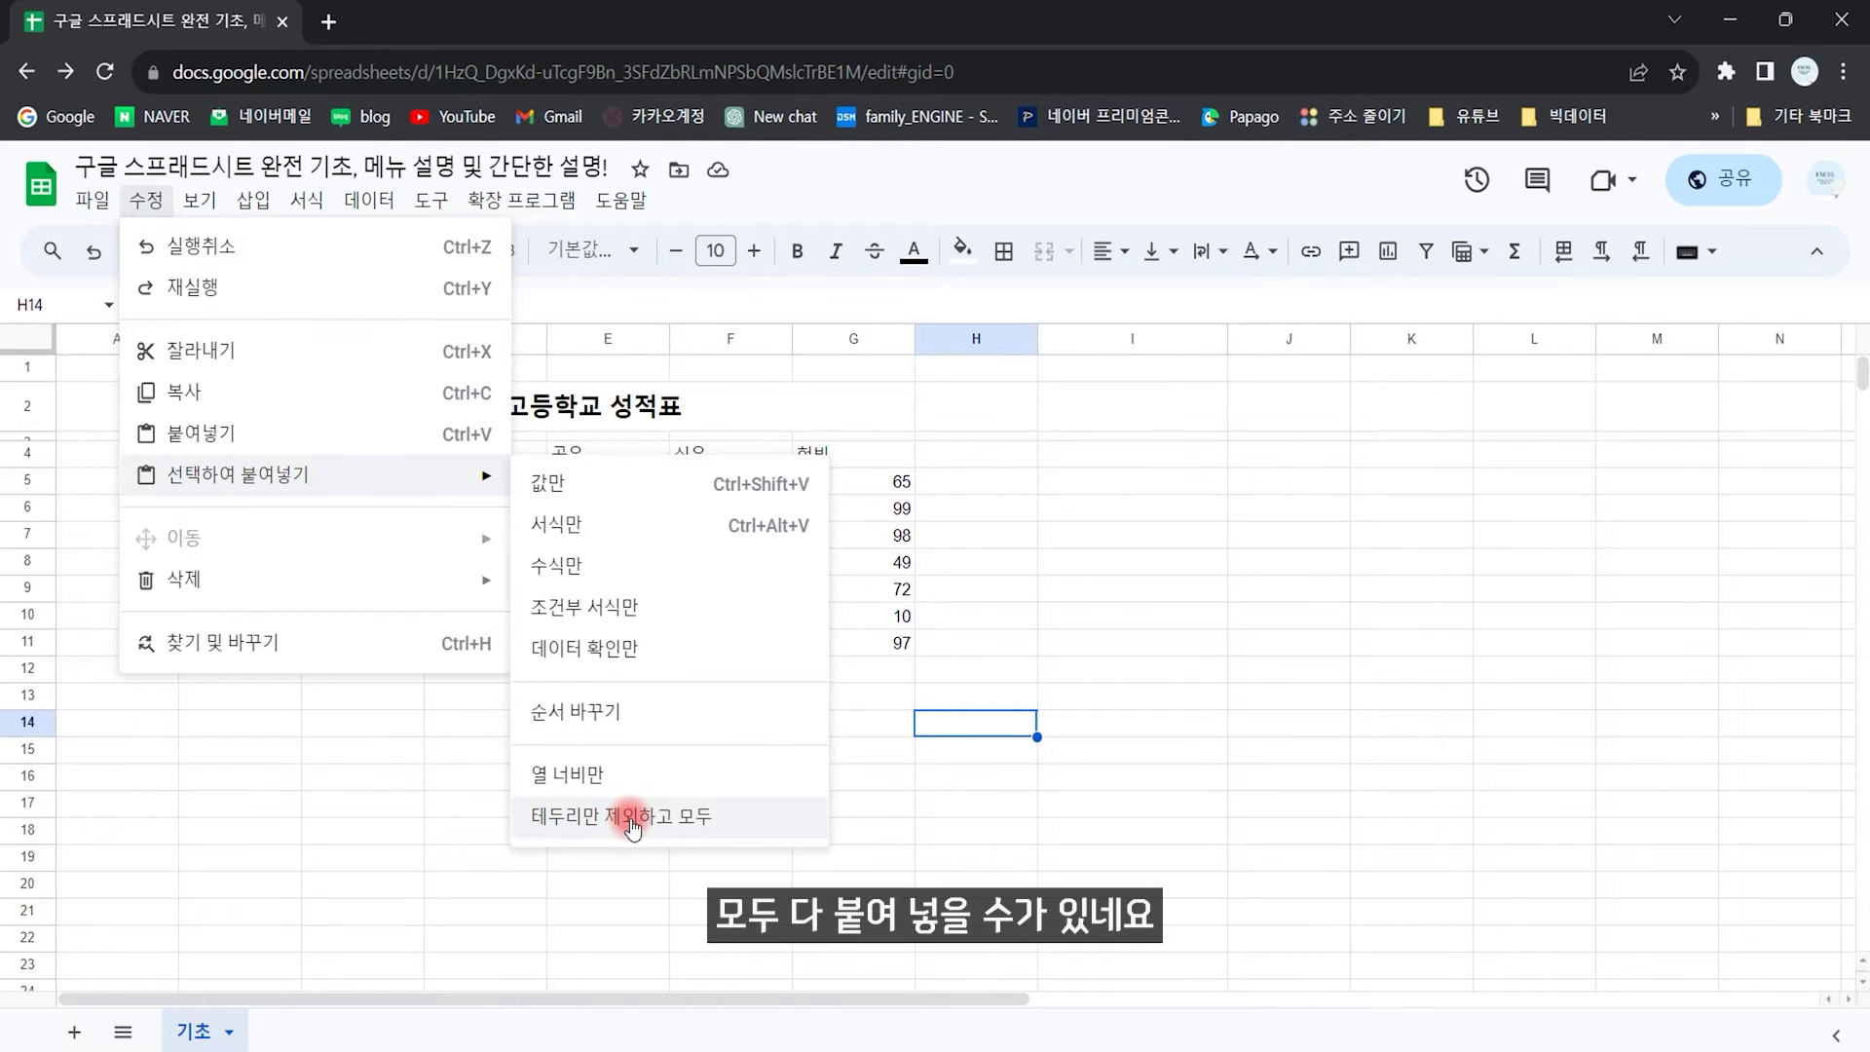
mouse_move(191, 585)
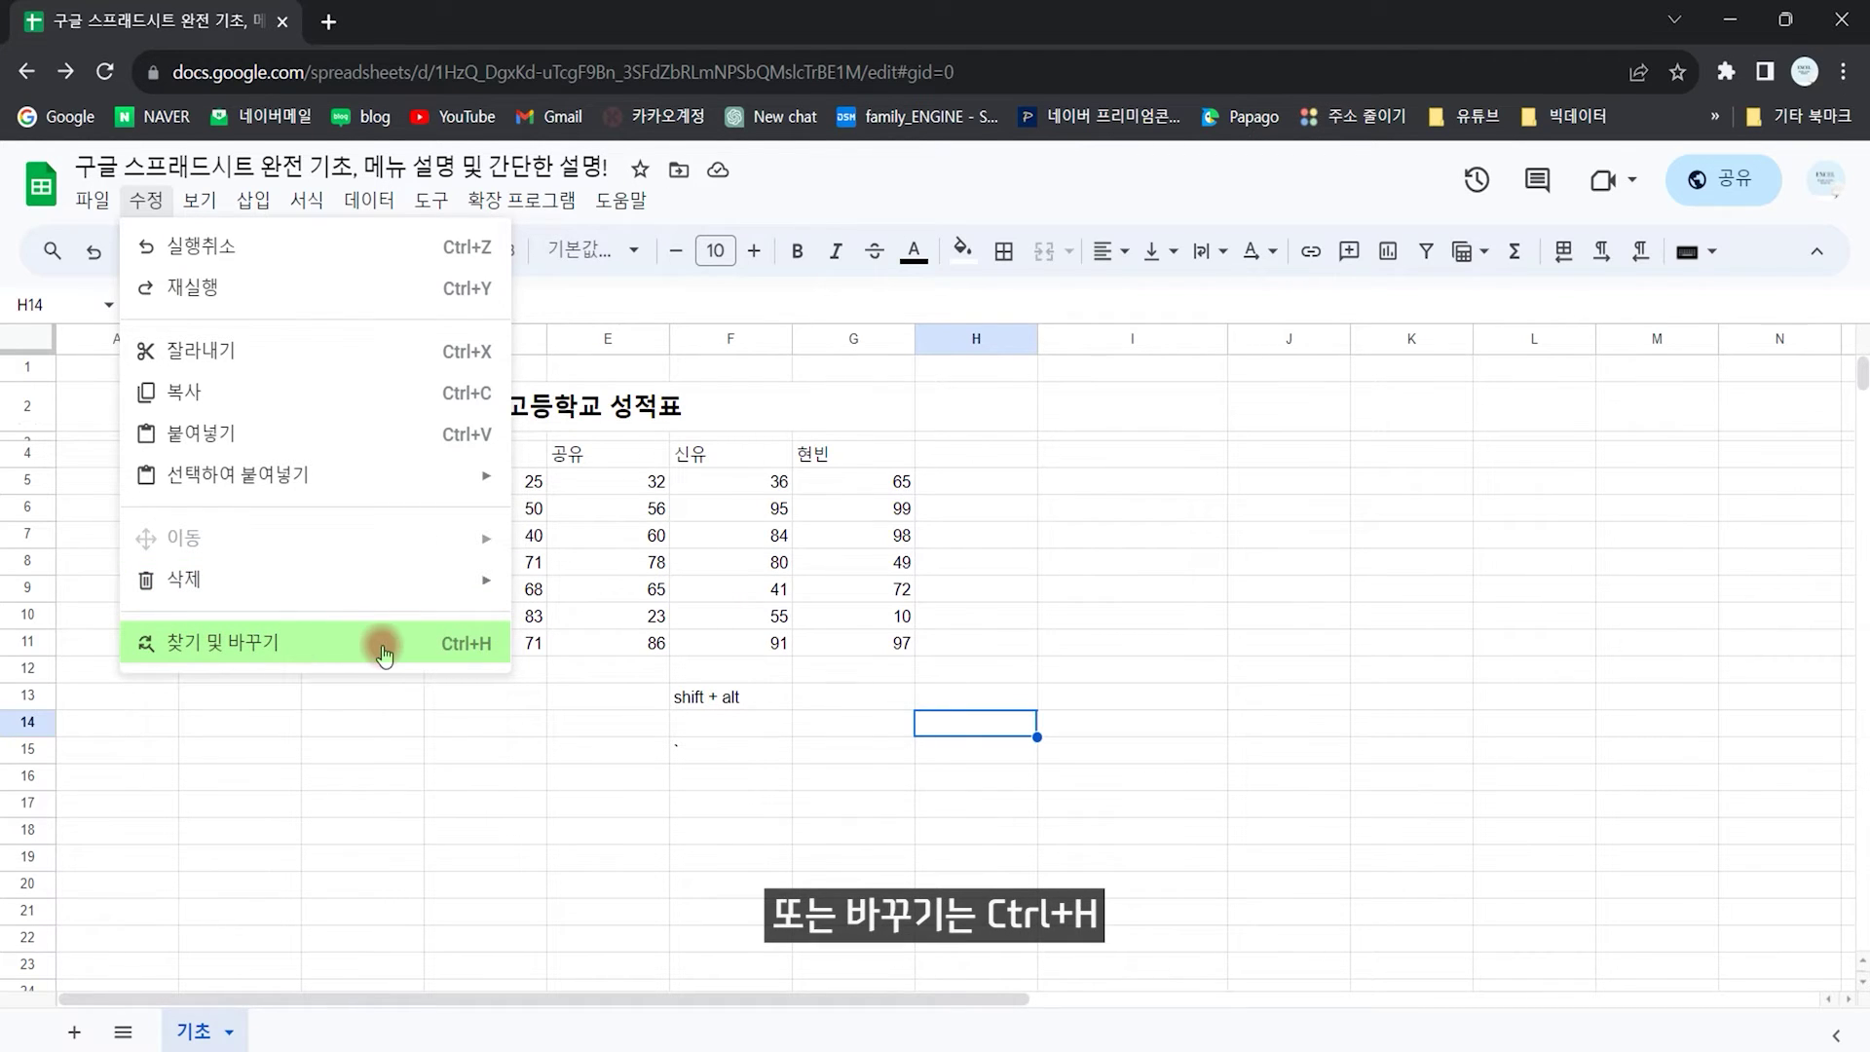
Step: Browse the View menu's show and protected ranges entries, ending on the freeze submenu
mouse_move(200, 198)
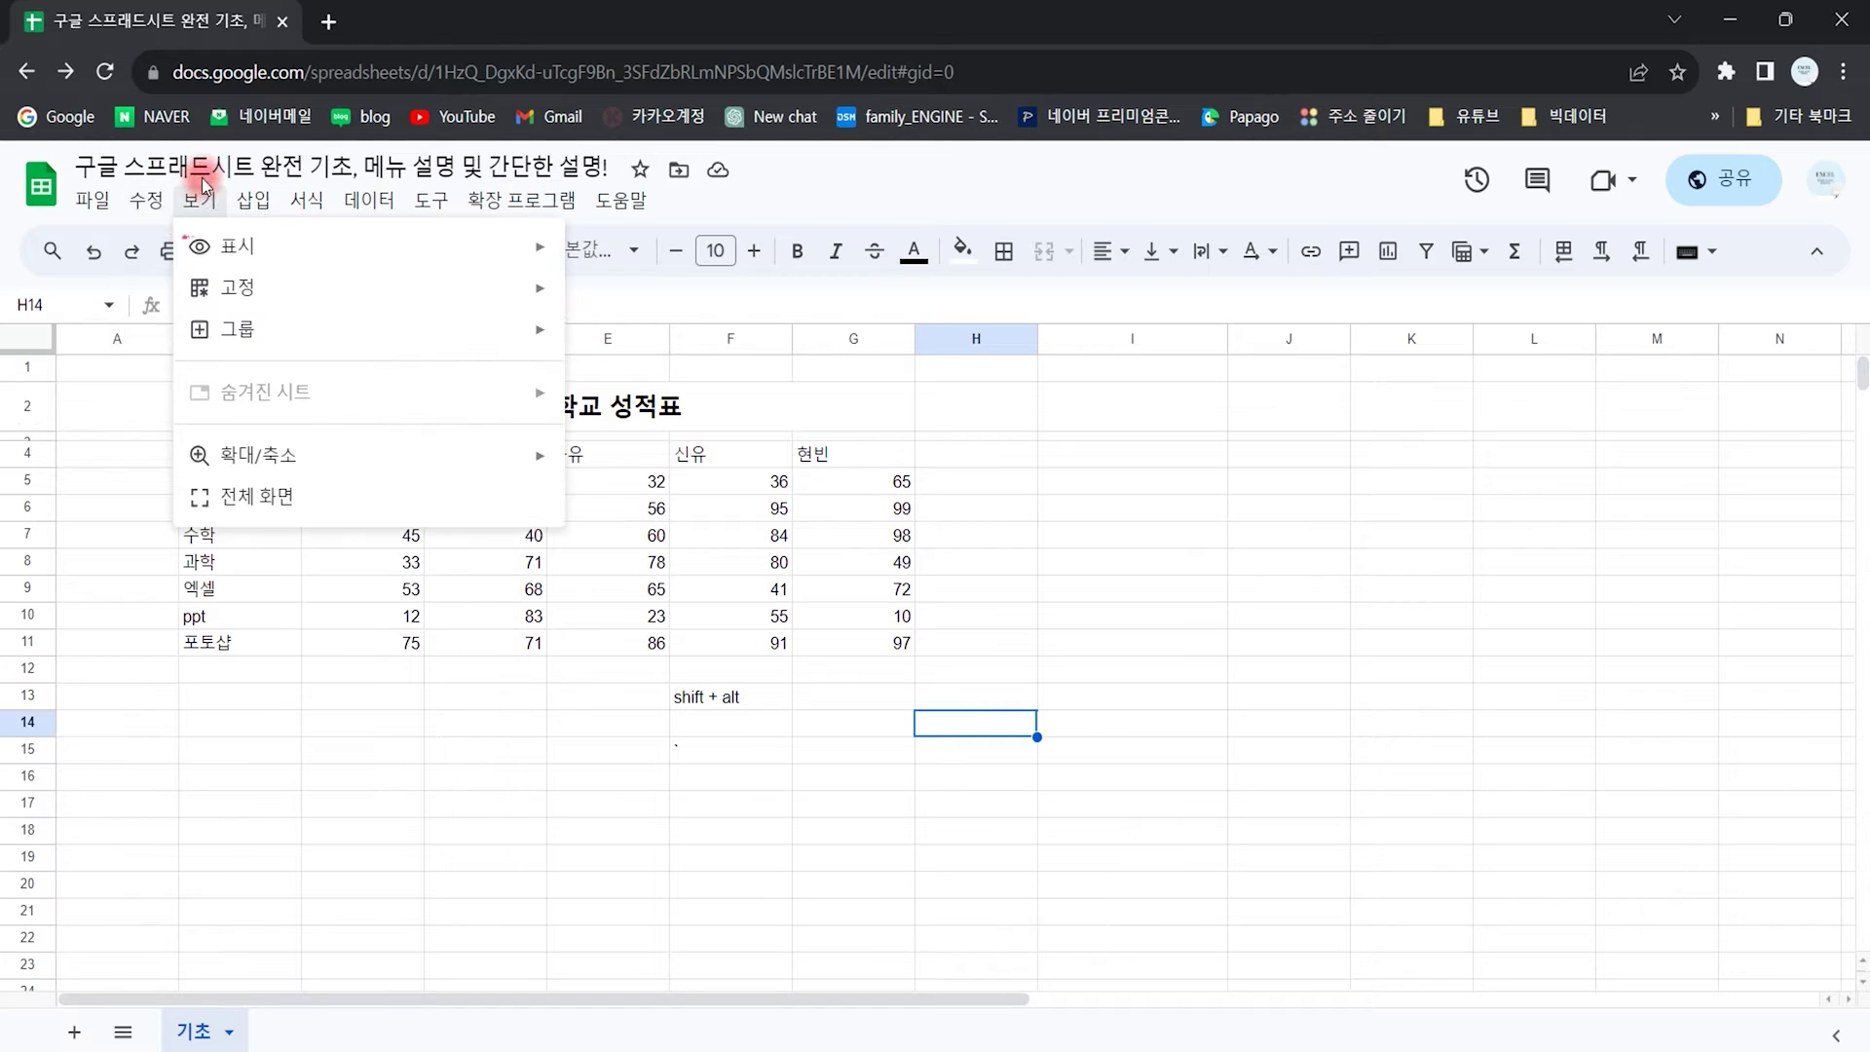
mouse_move(227, 243)
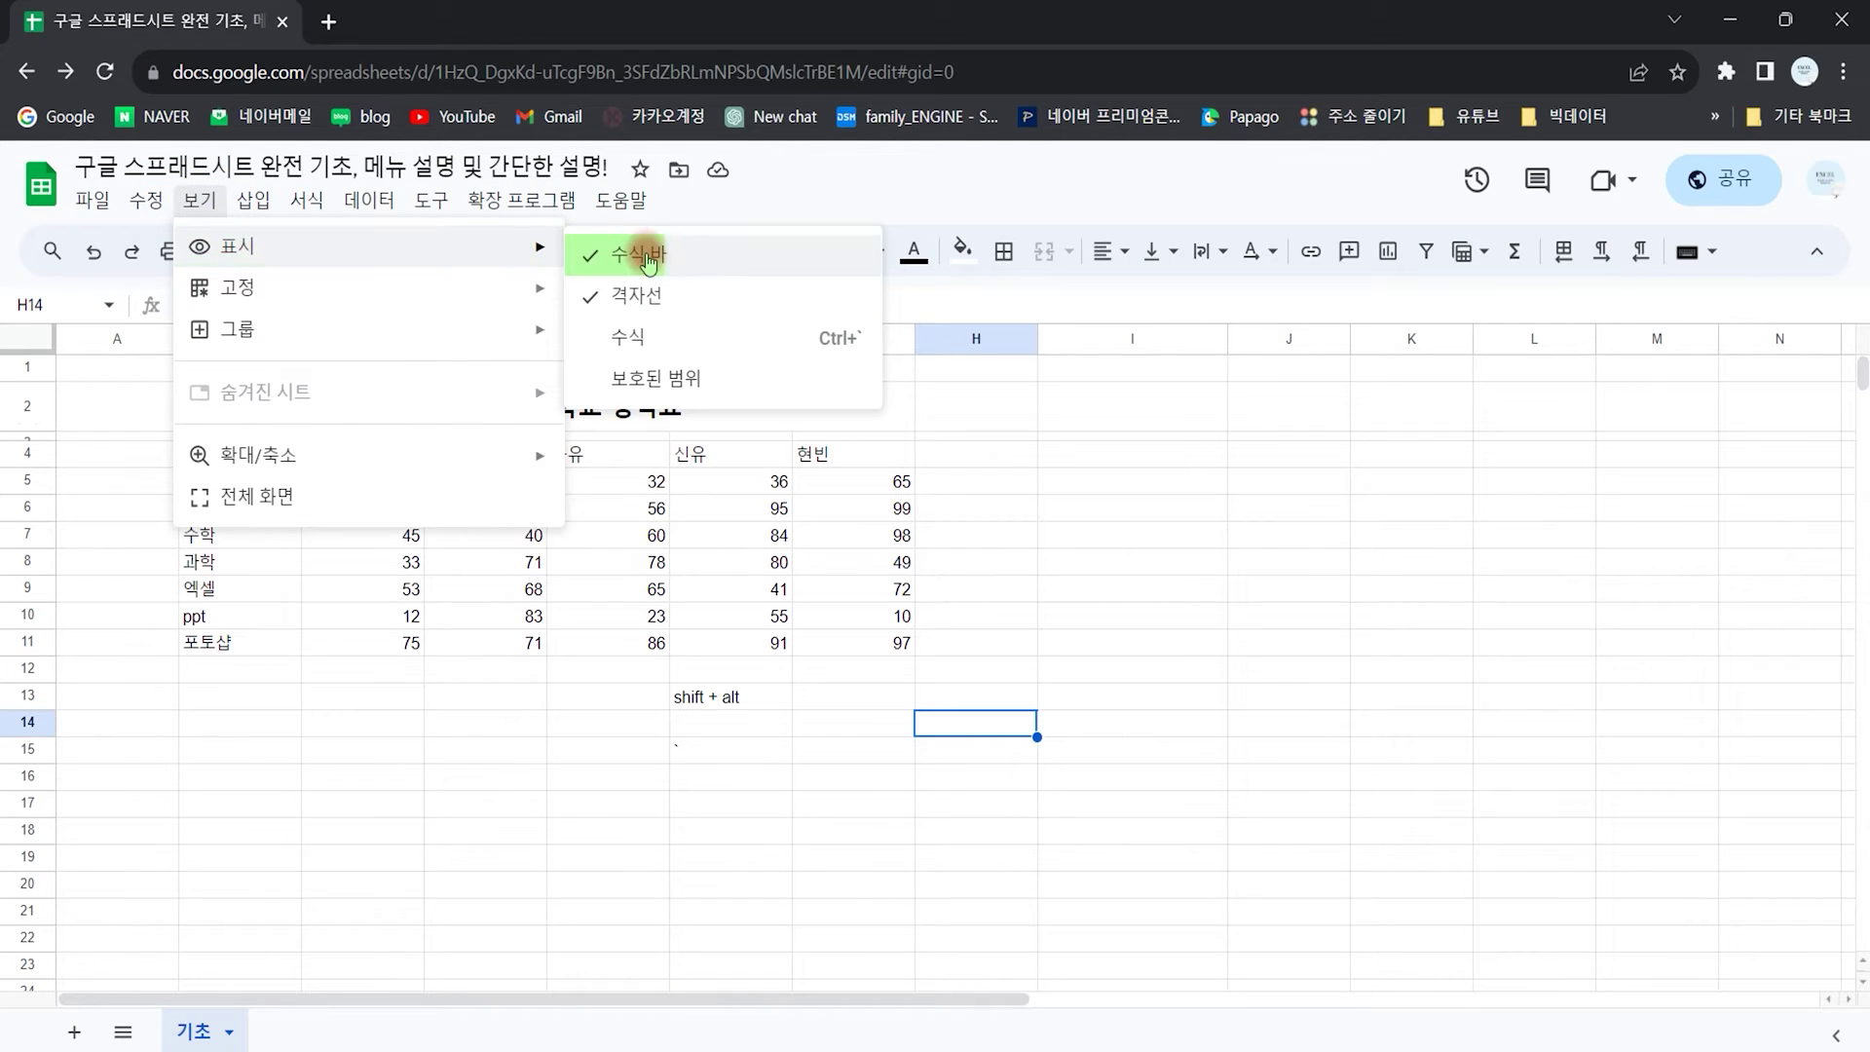
left_click(1174, 411)
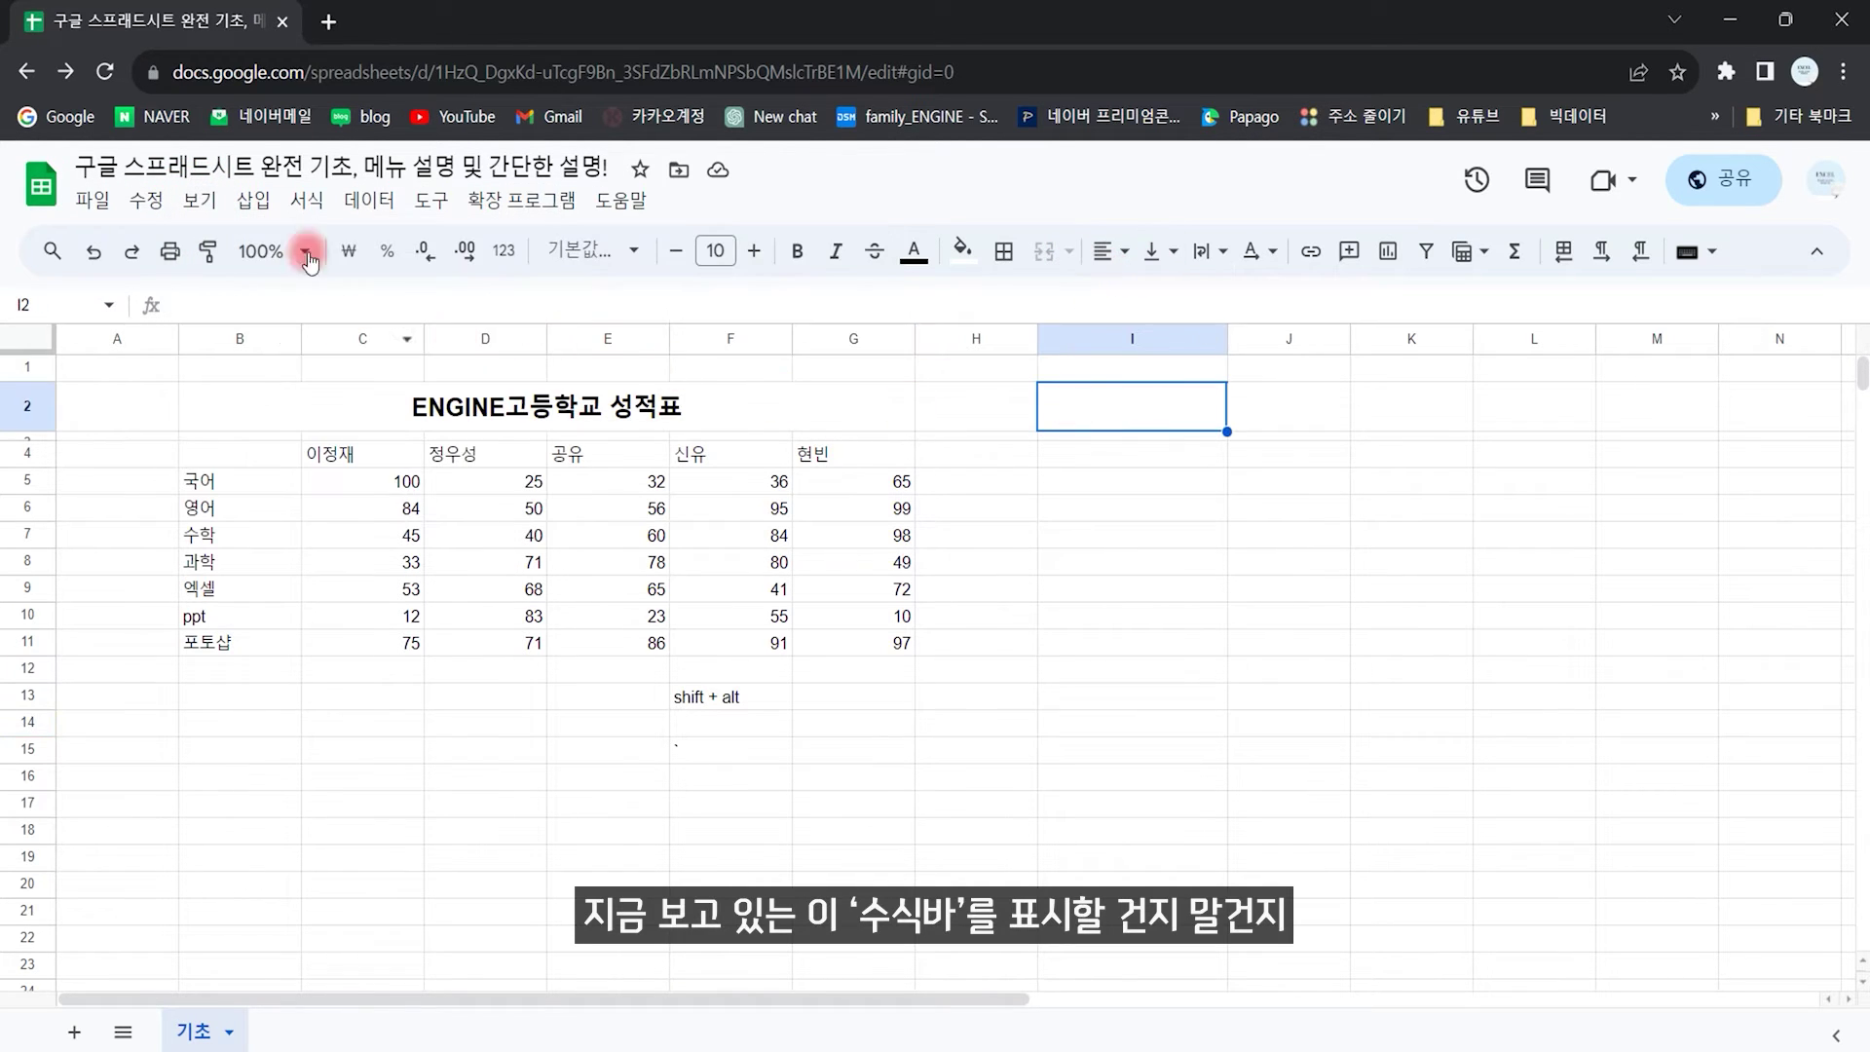
left_click(199, 199)
mouse_move(408, 247)
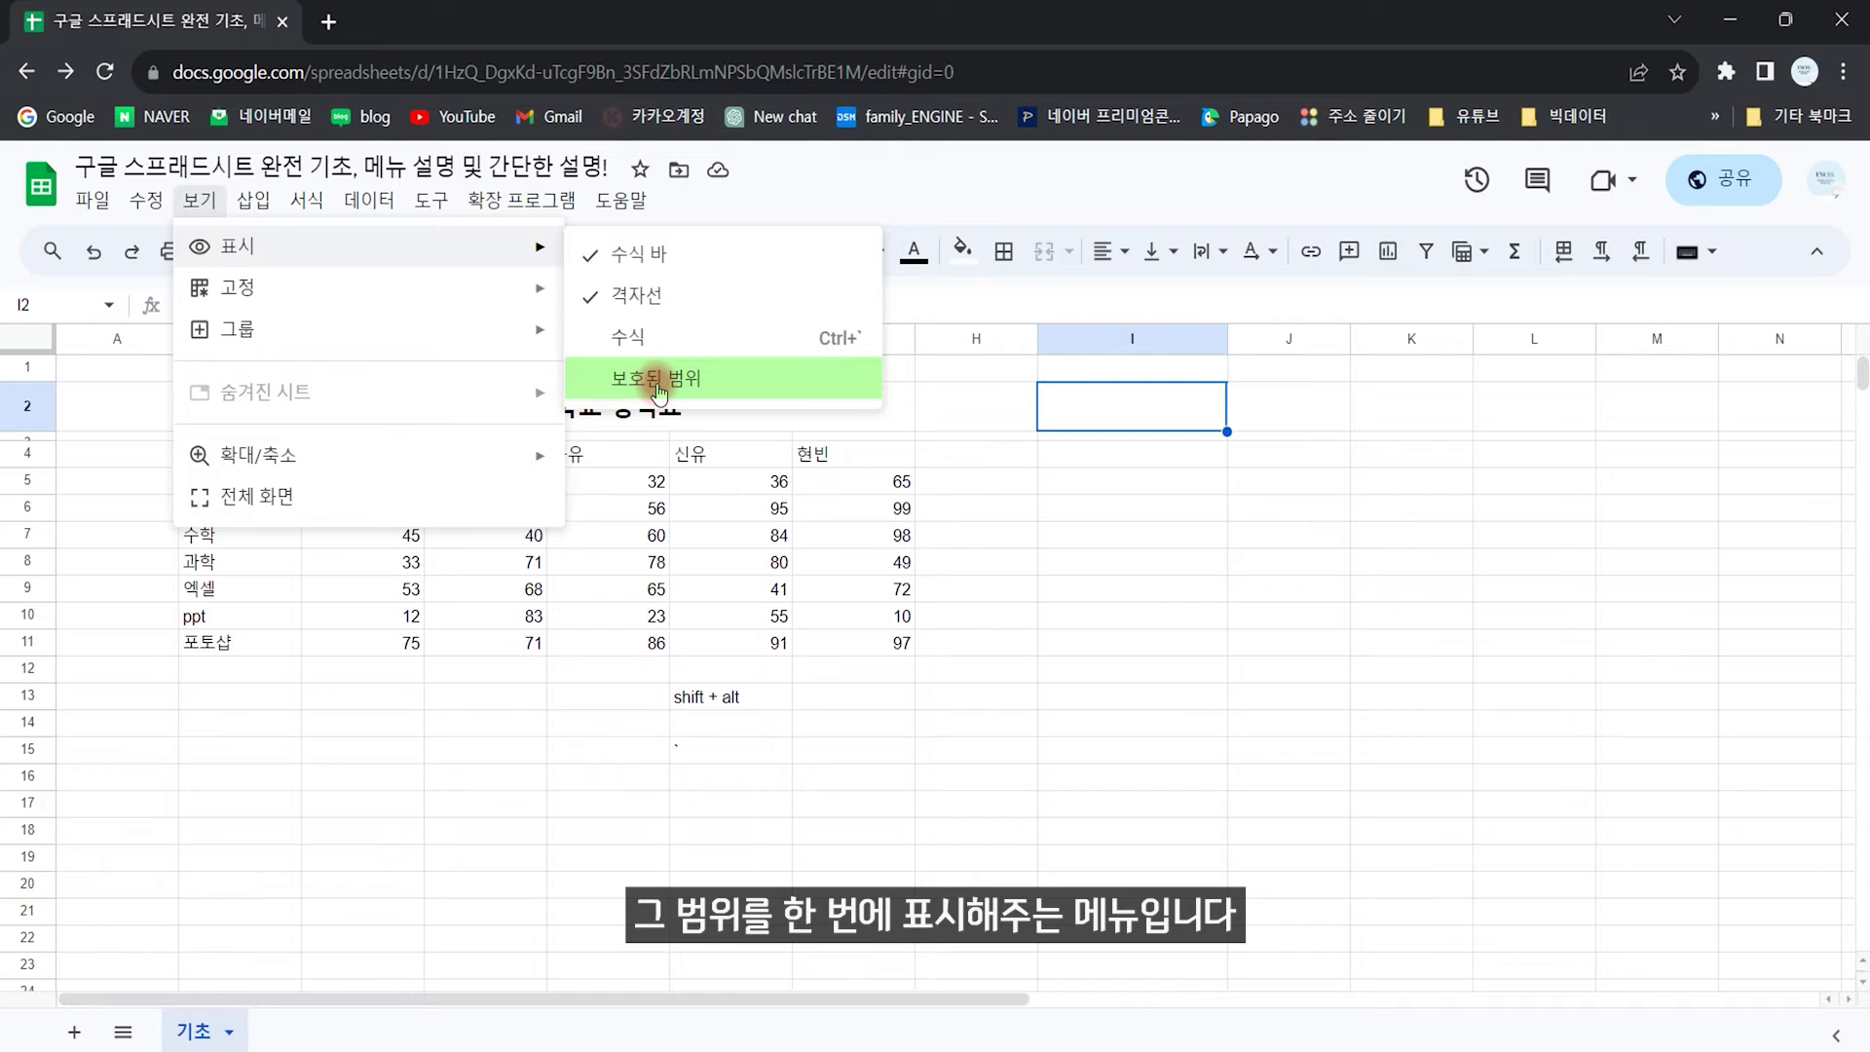
mouse_move(334, 297)
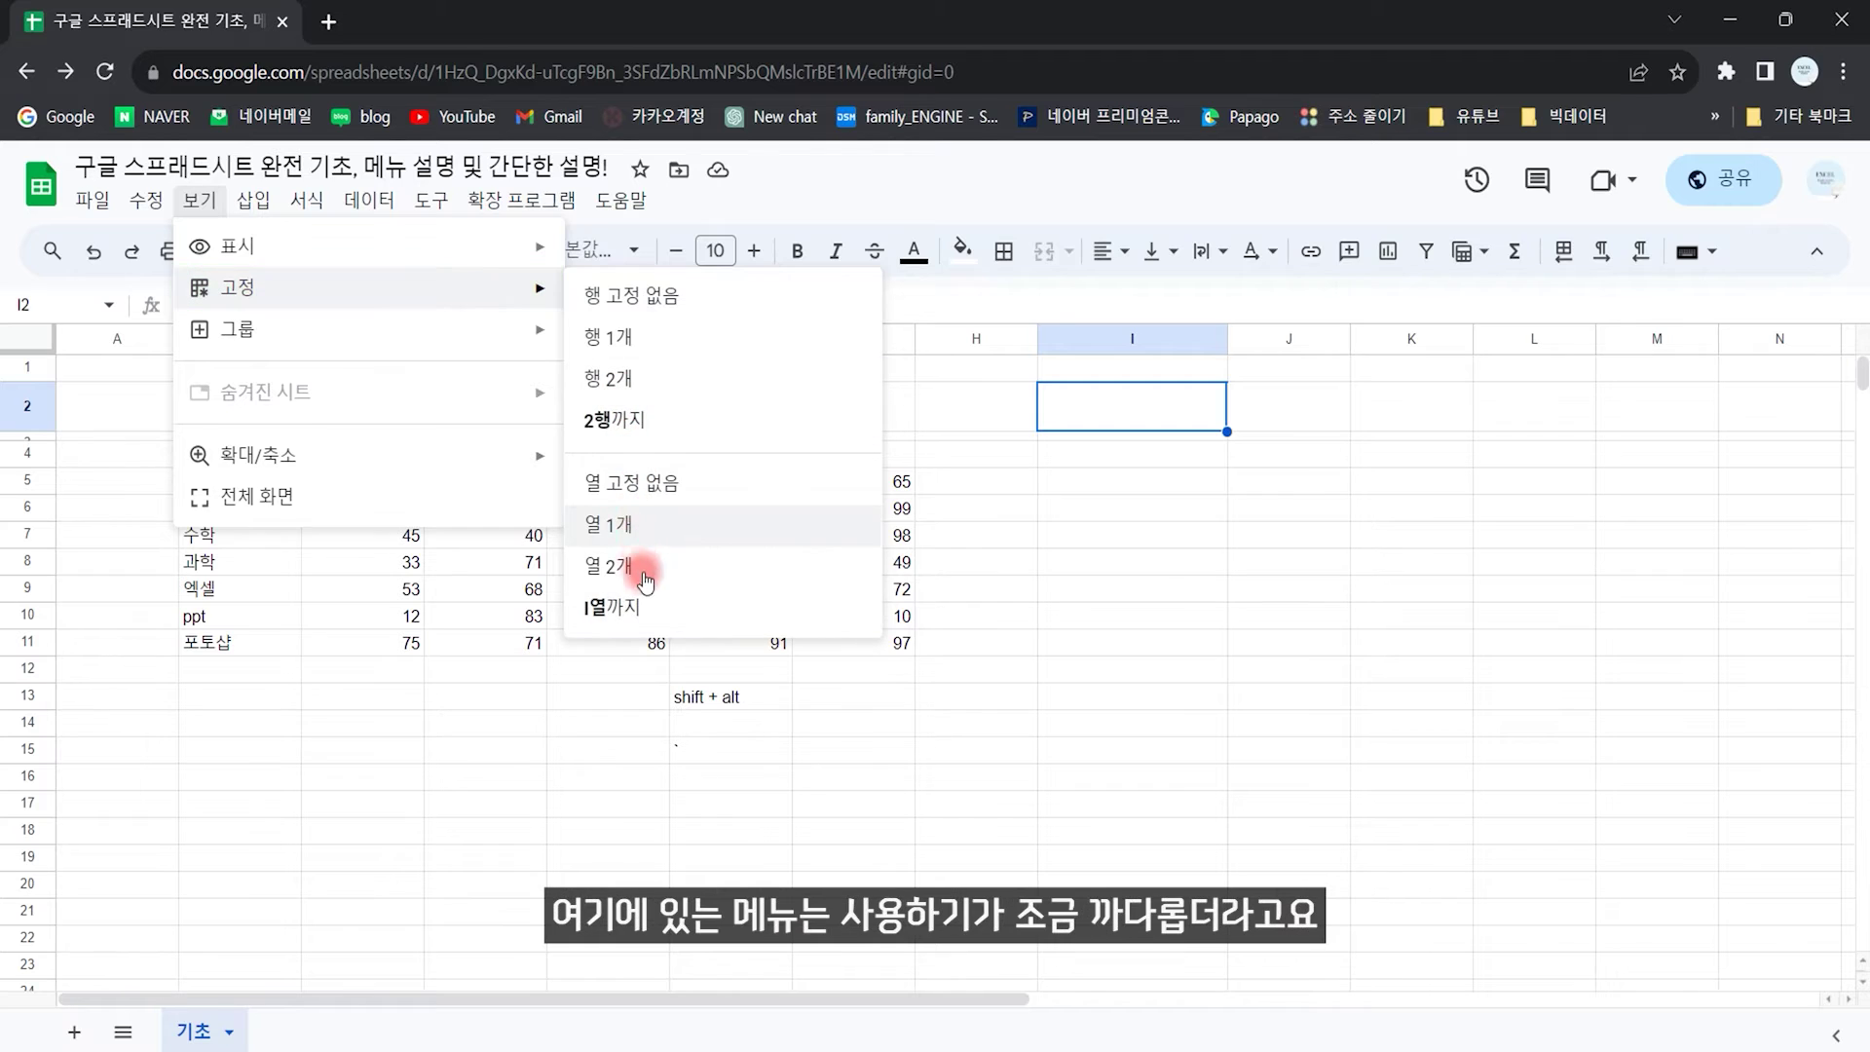
Step: Freeze columns A–H and rows 1–11 with the freeze bars, then scroll to test
left_click(316, 782)
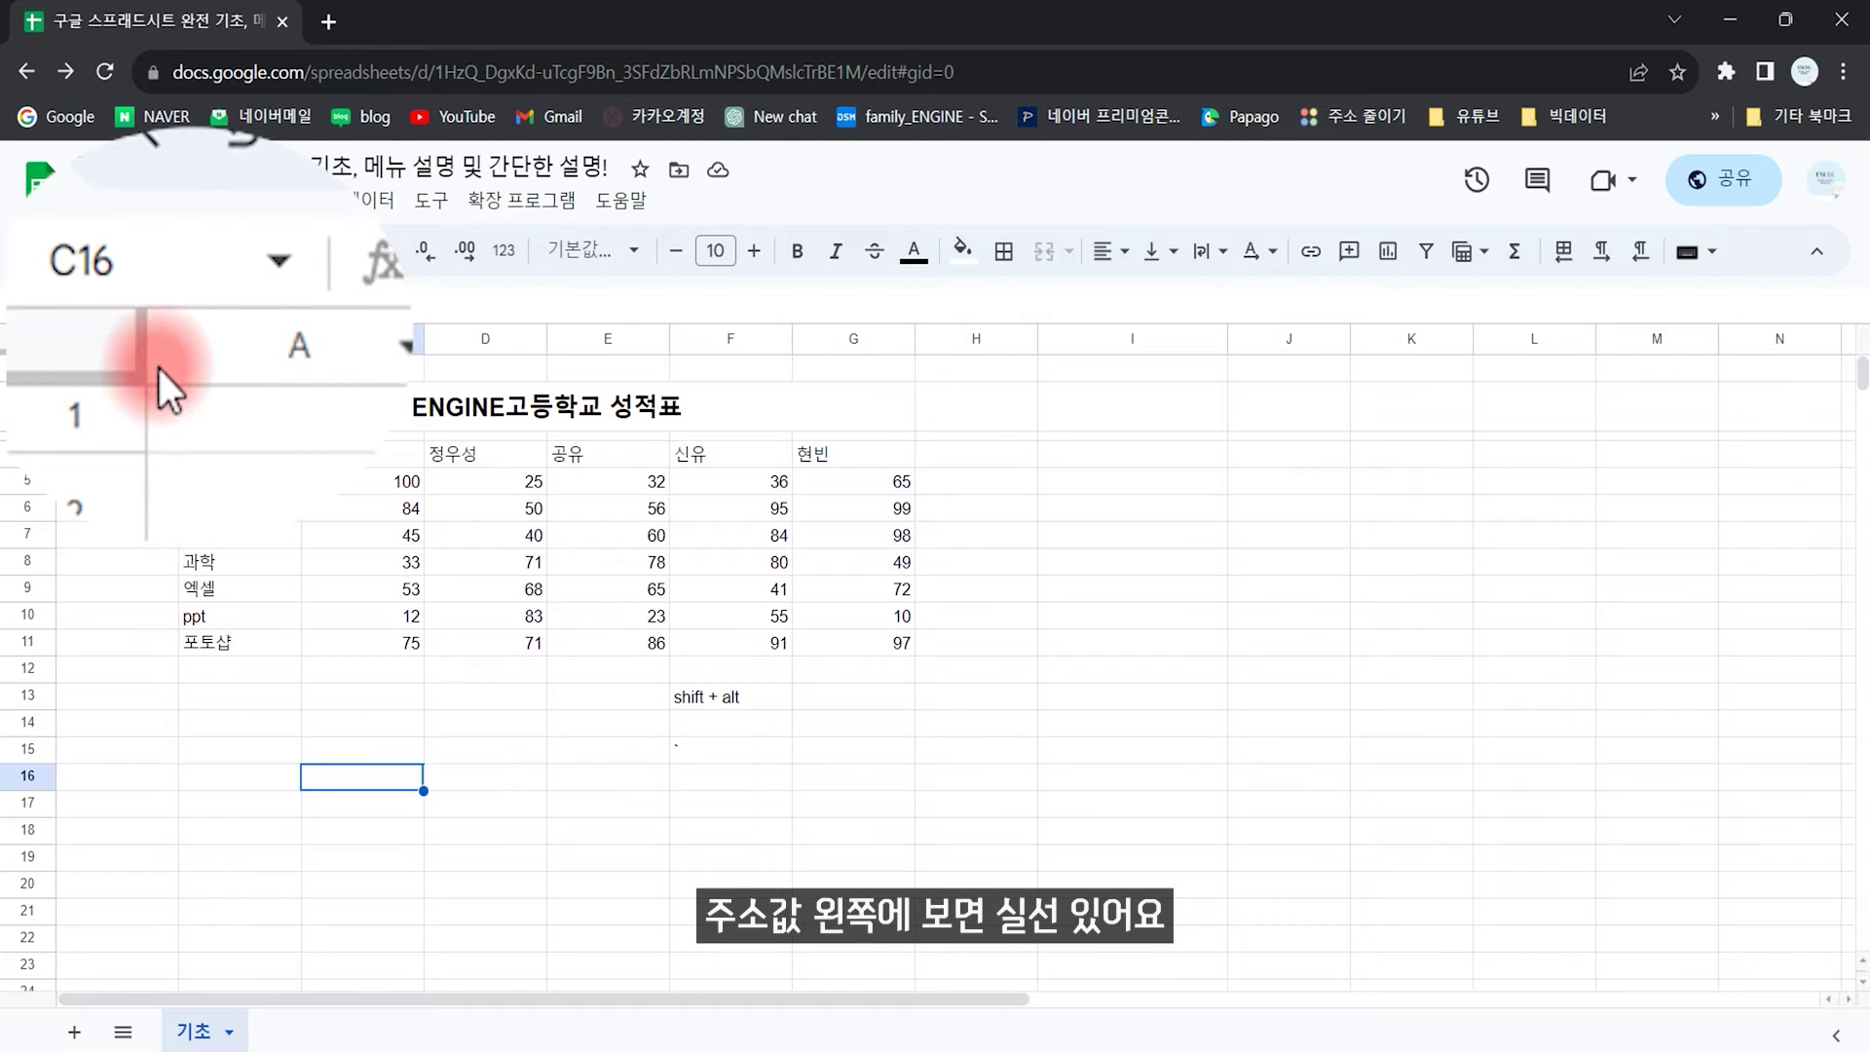
left_click_drag(56, 335, 994, 380)
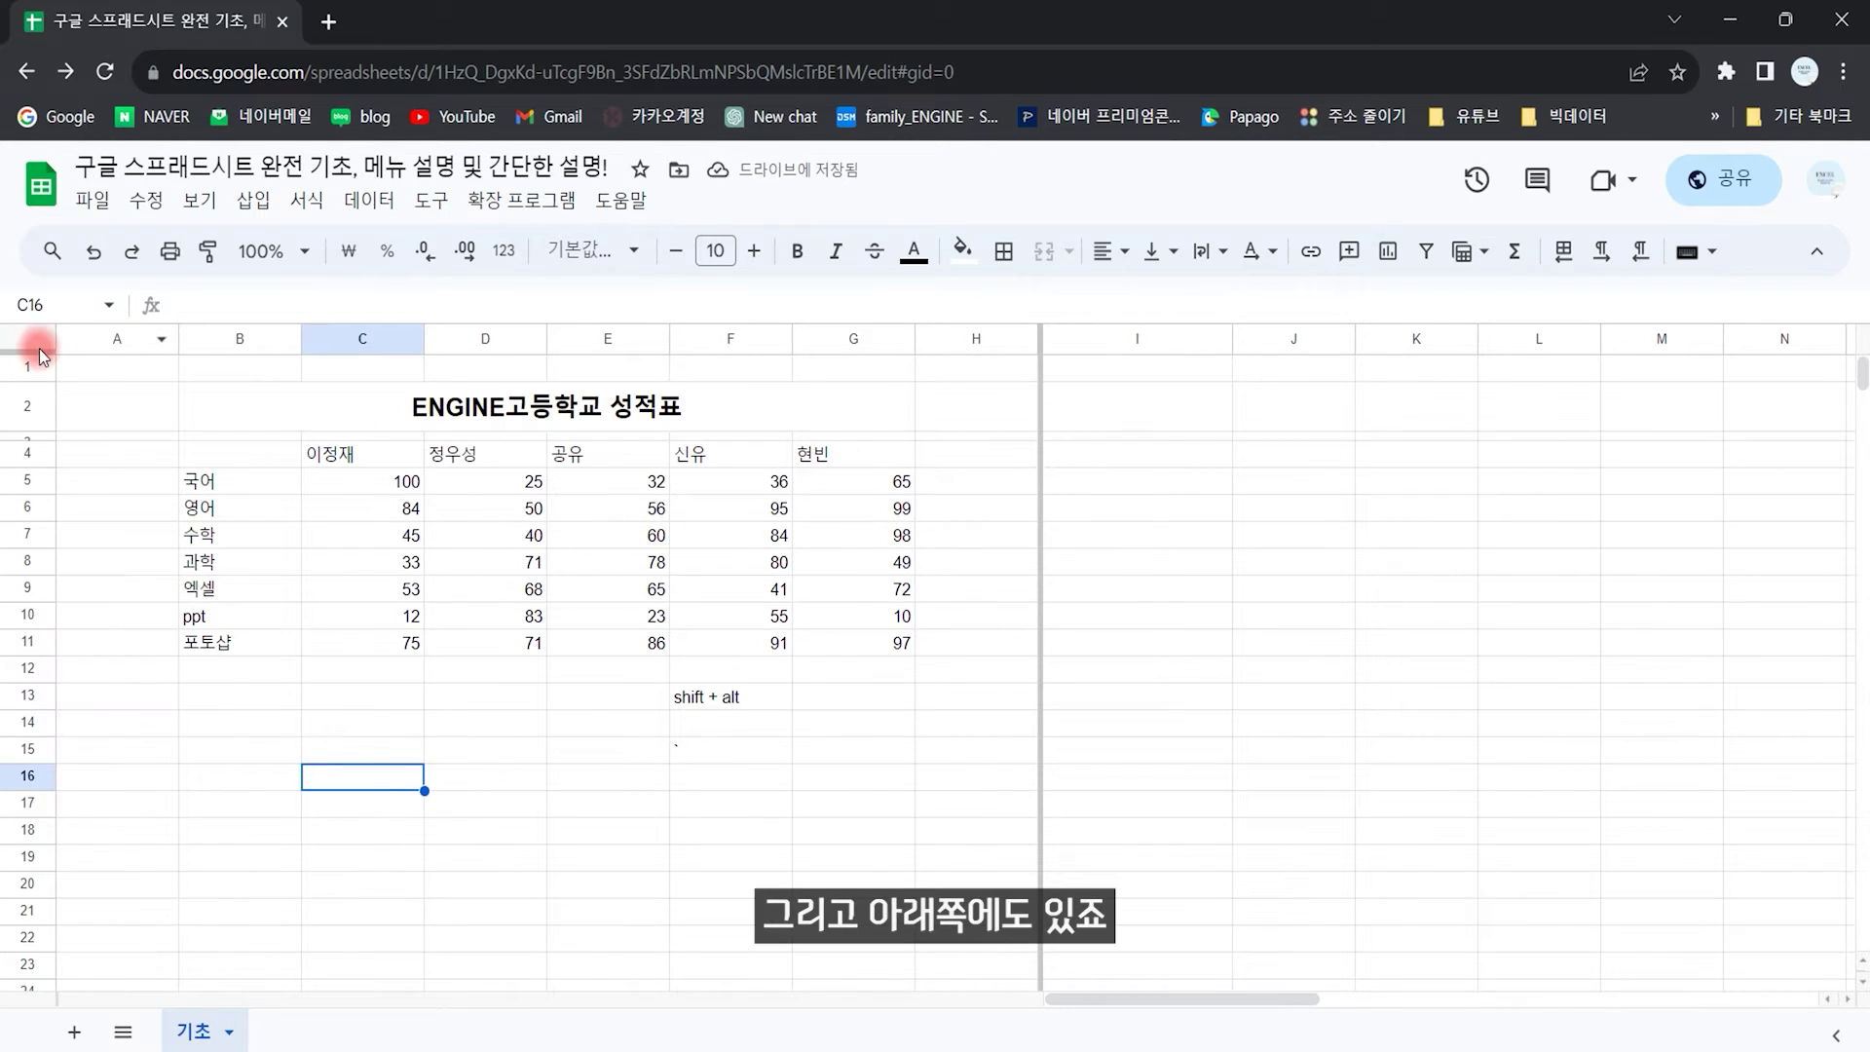
left_click_drag(38, 349, 3, 661)
scroll(1244, 634, "down", 5)
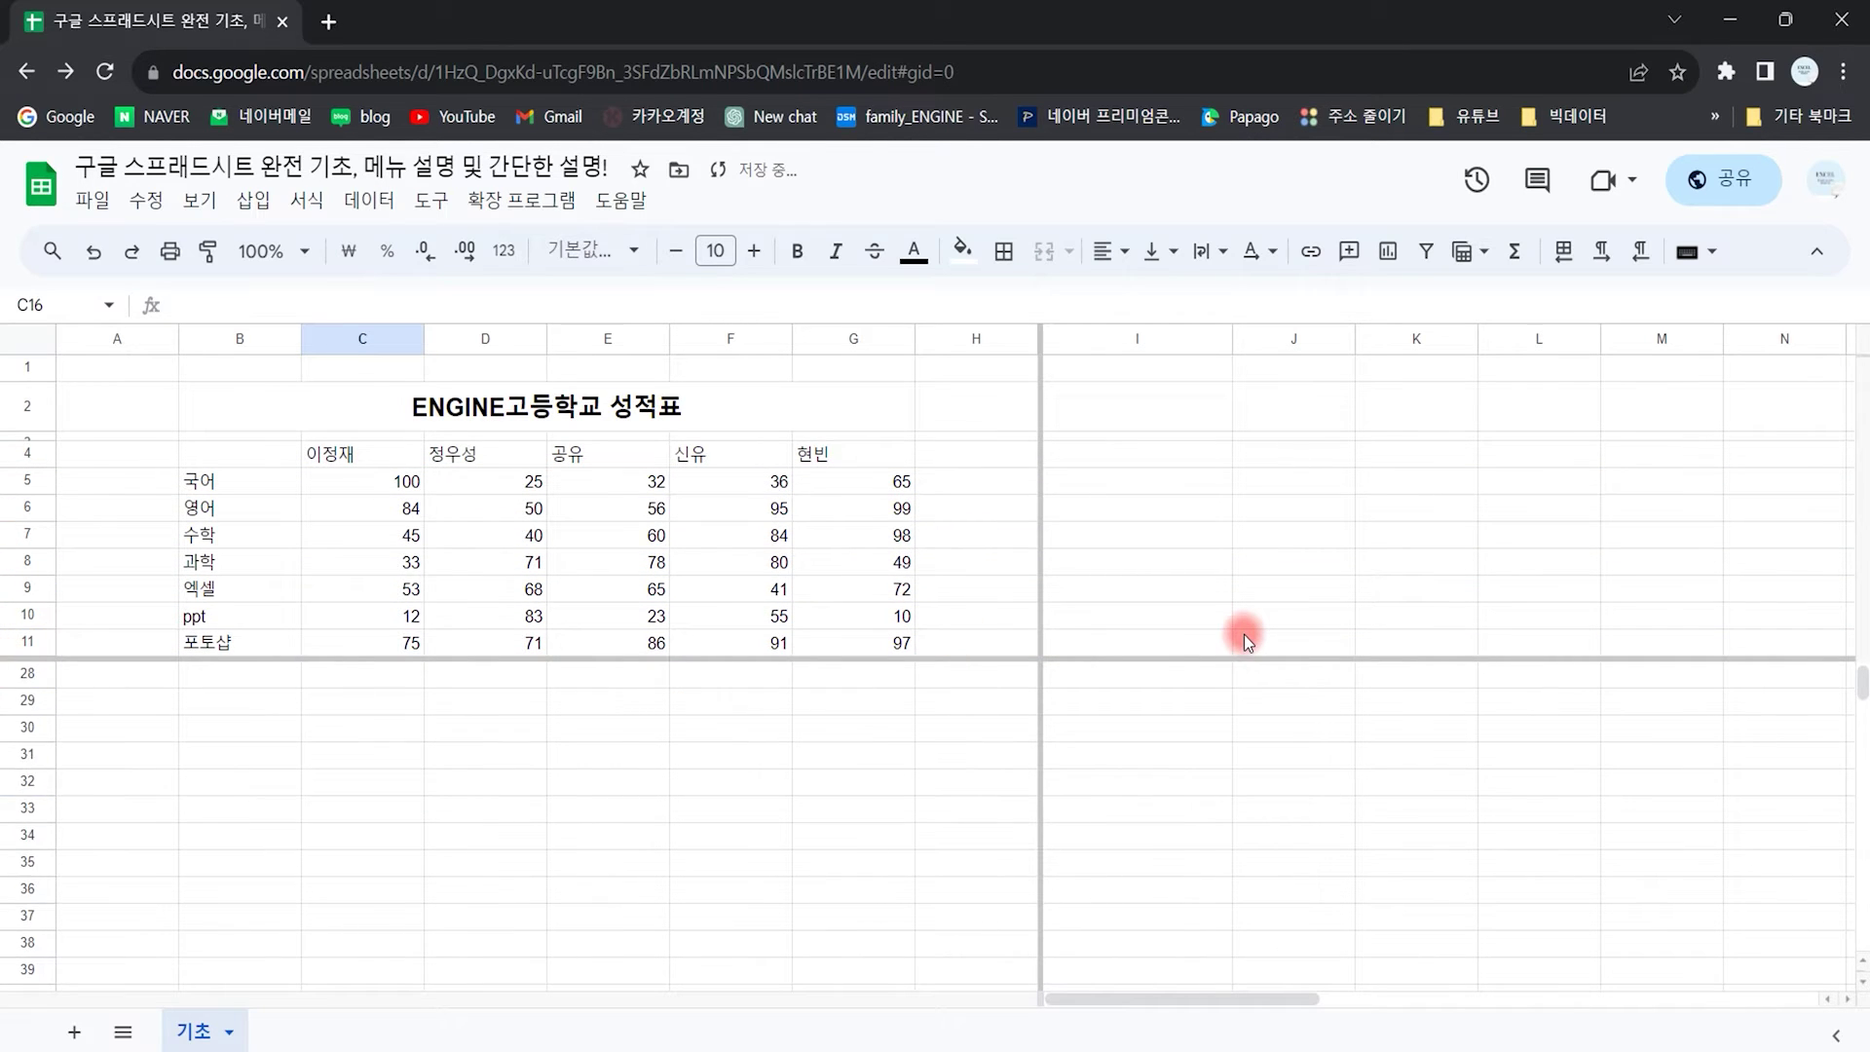
scroll(1235, 684, "up", 10)
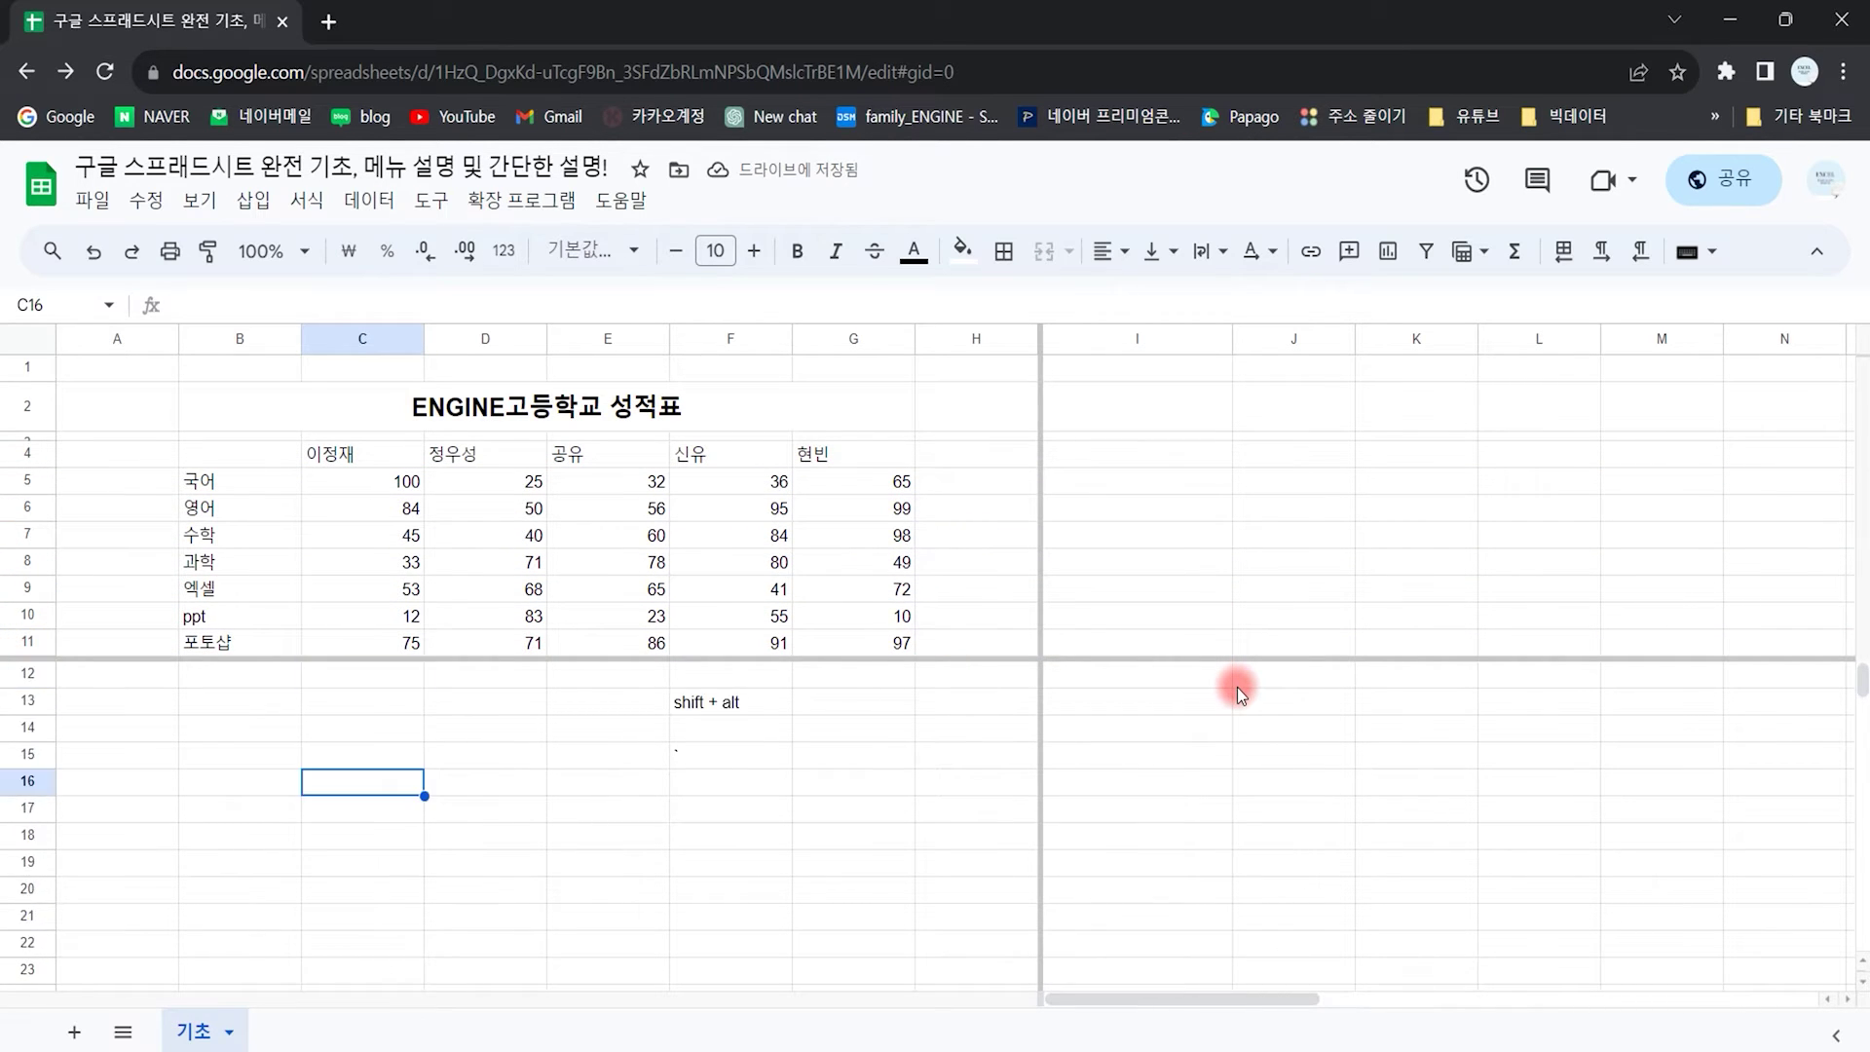
Step: Drag the freeze bars back so nothing stays frozen, then select B10:B11
left_click_drag(1148, 995, 1027, 997)
left_click_drag(1039, 453, 177, 459)
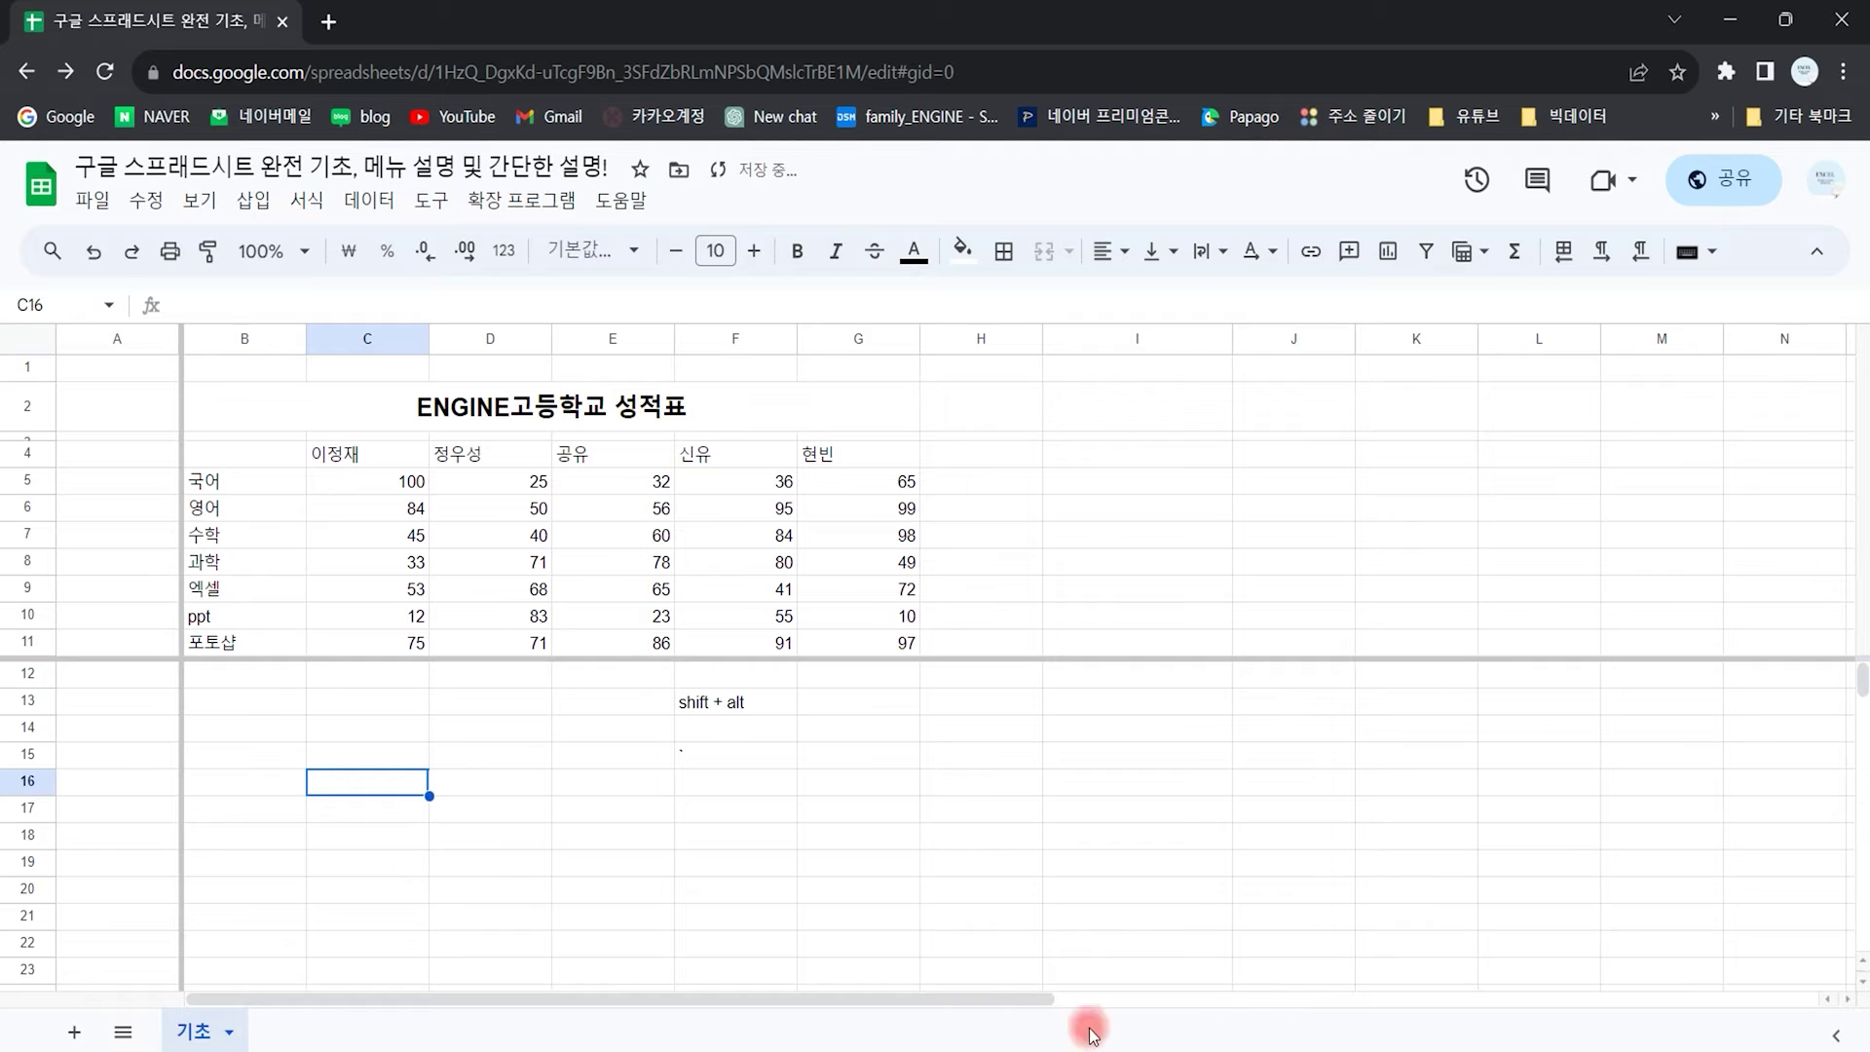
left_click_drag(951, 997, 786, 997)
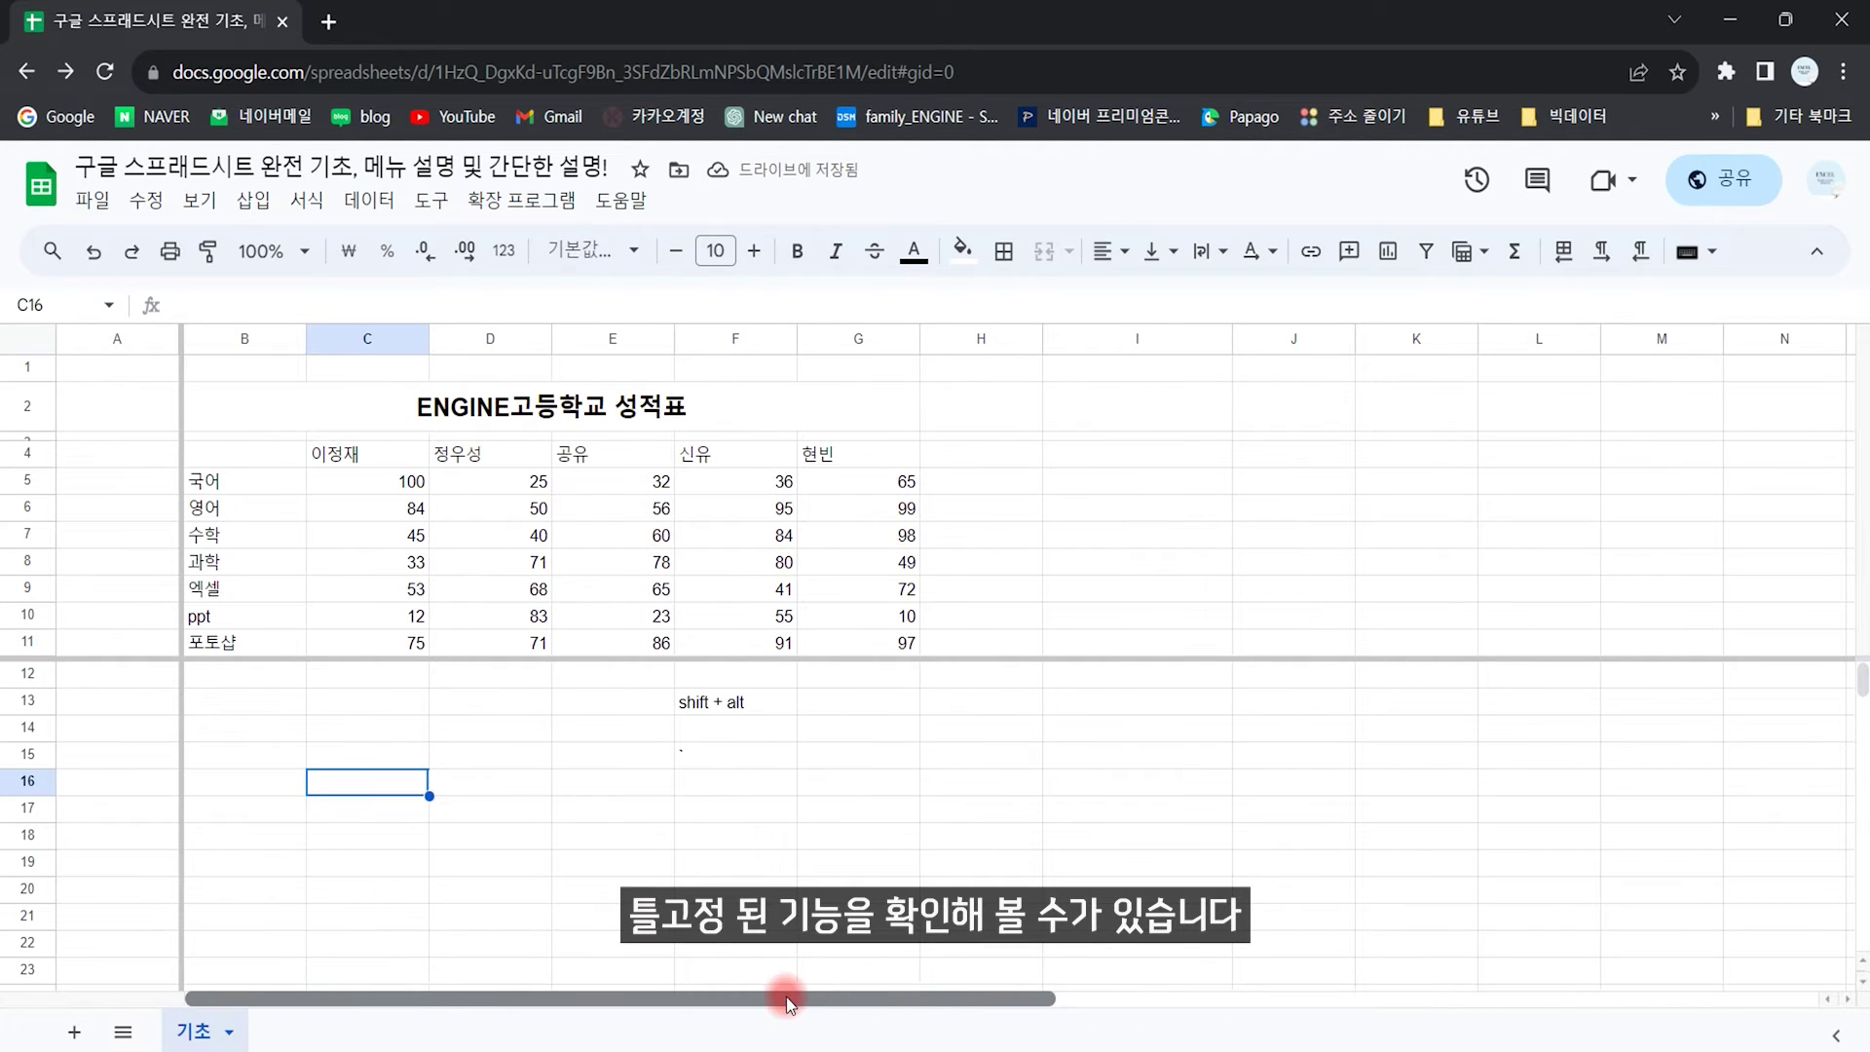
left_click(518, 753)
left_click_drag(178, 376, 53, 376)
left_click_drag(285, 648, 67, 360)
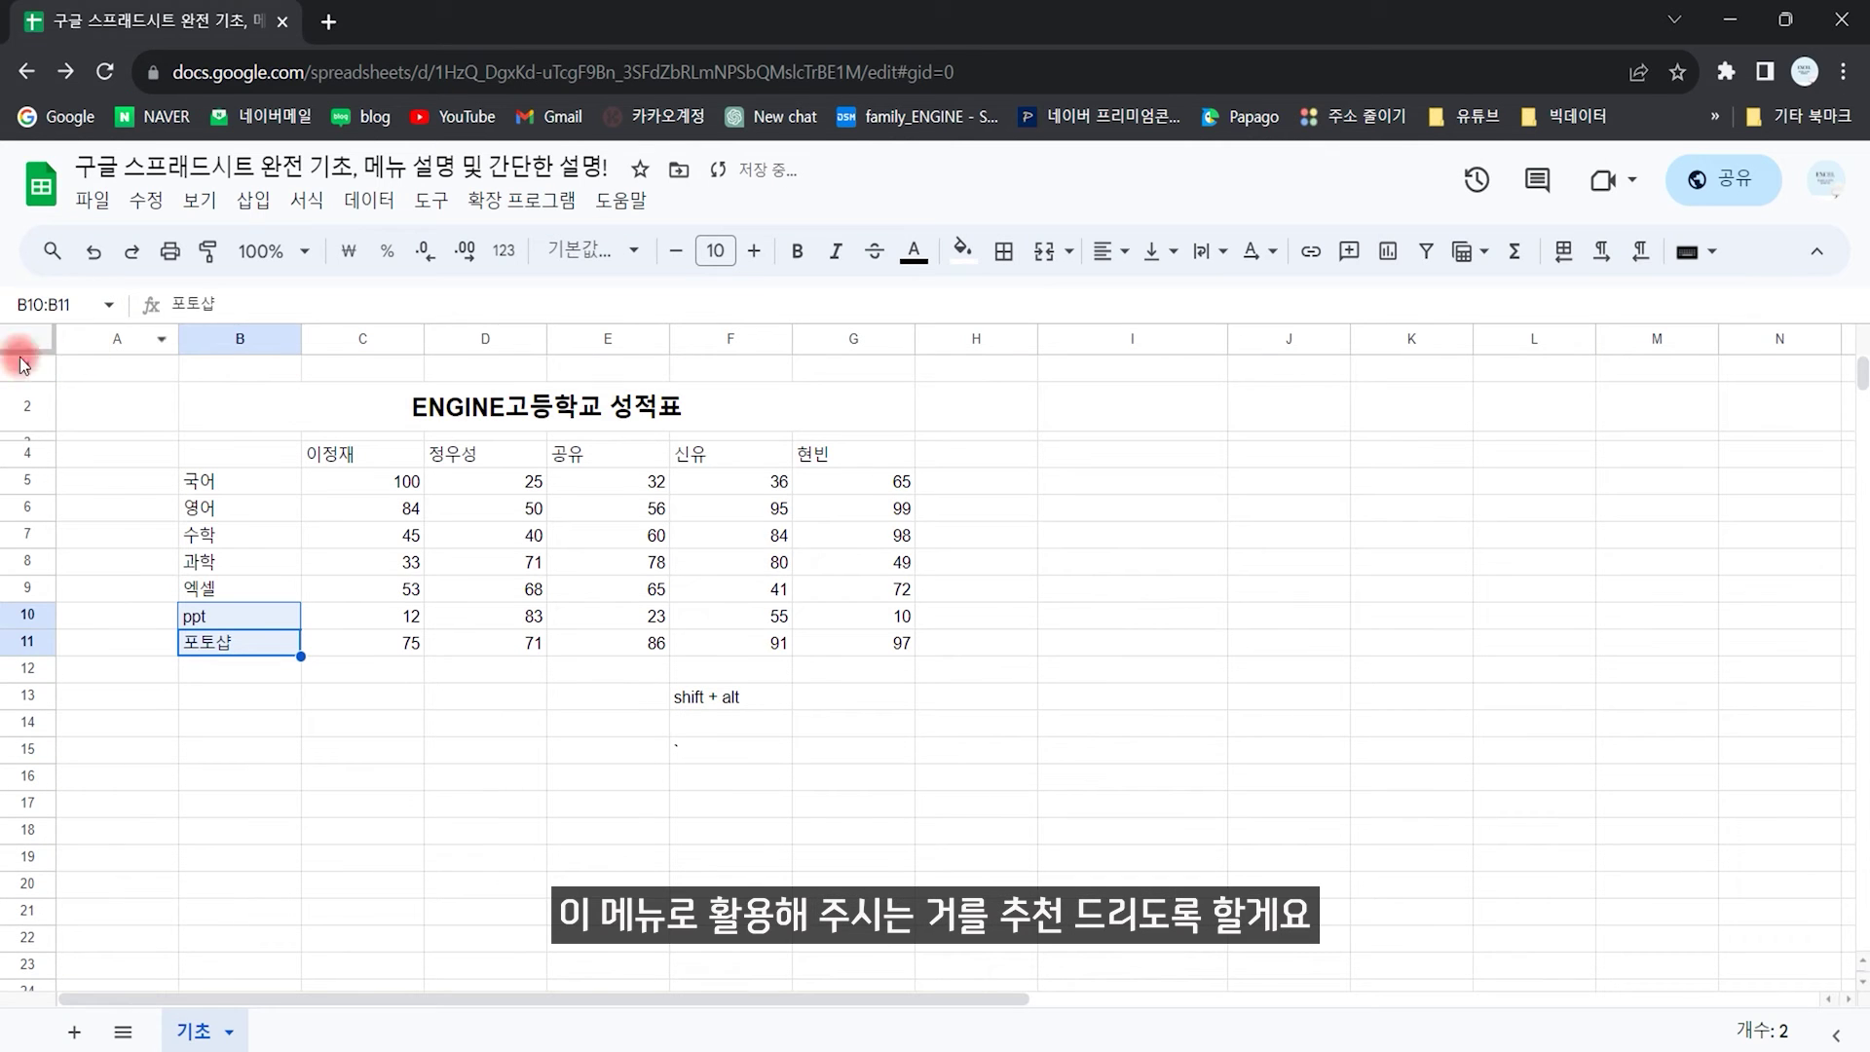
left_click(202, 202)
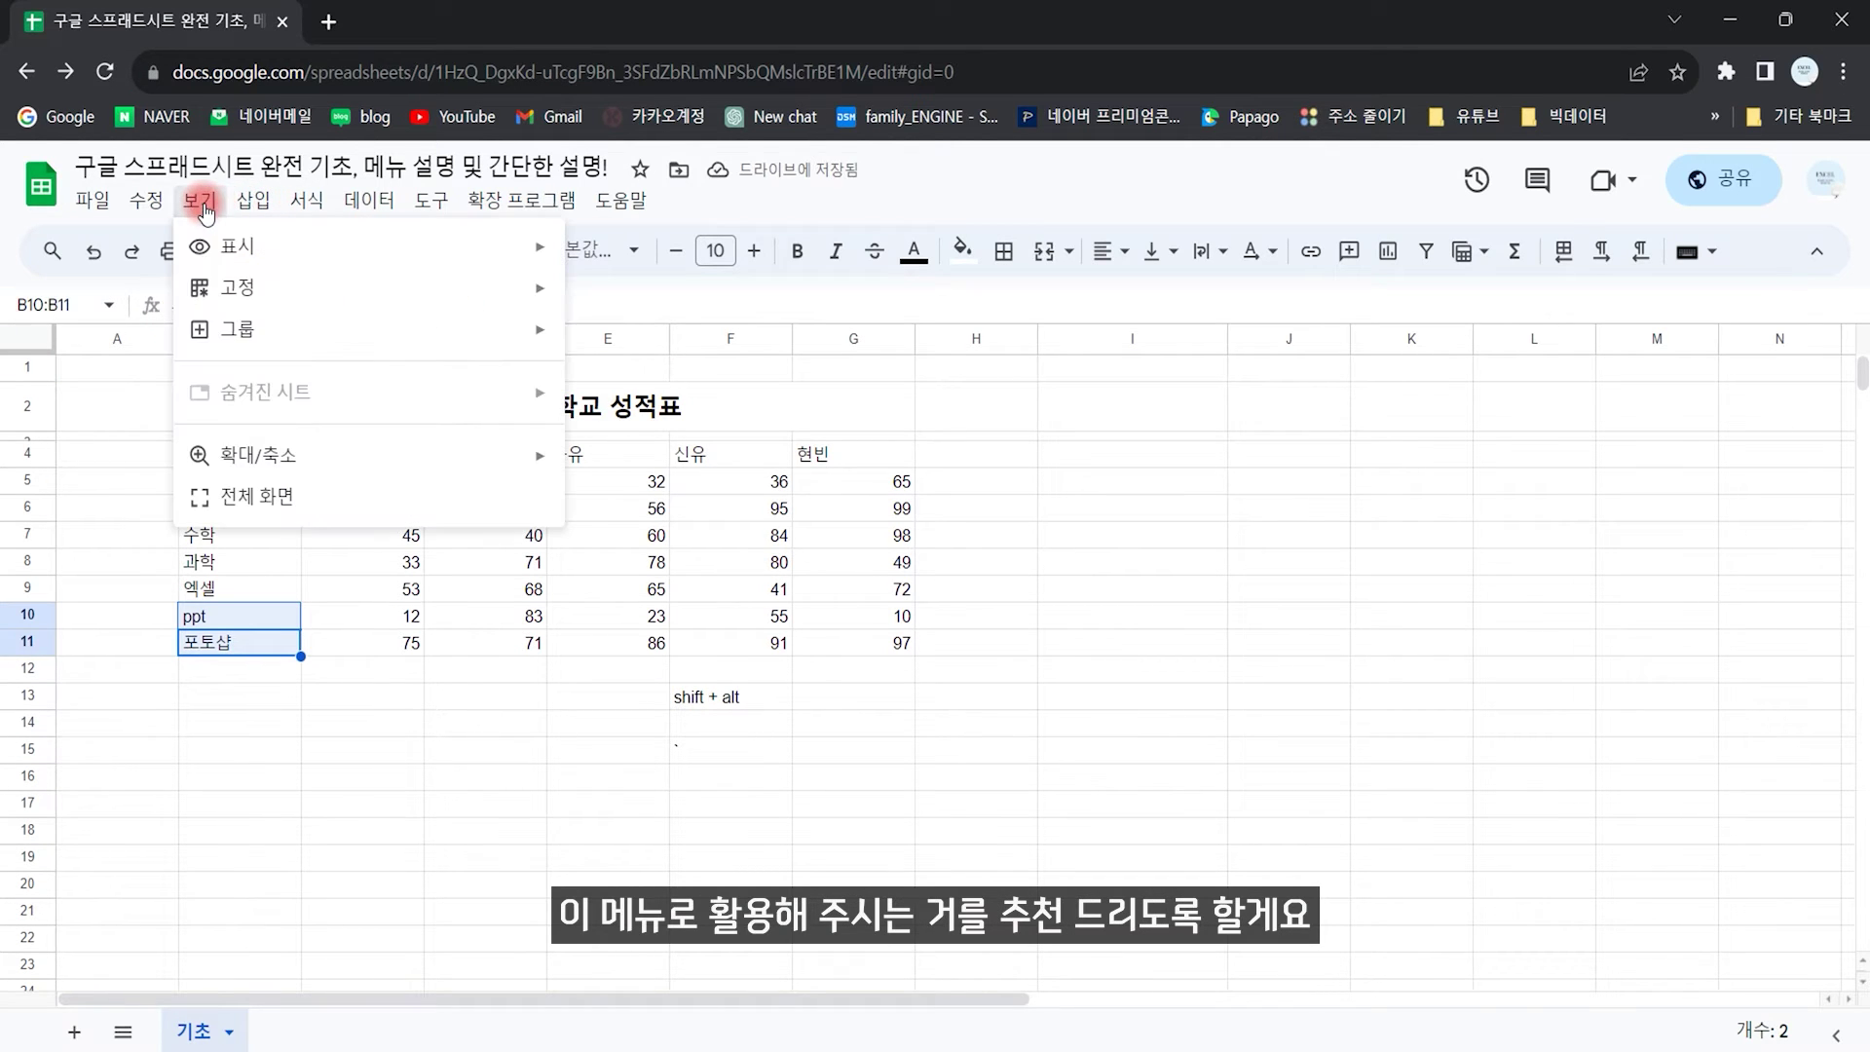
mouse_move(350, 331)
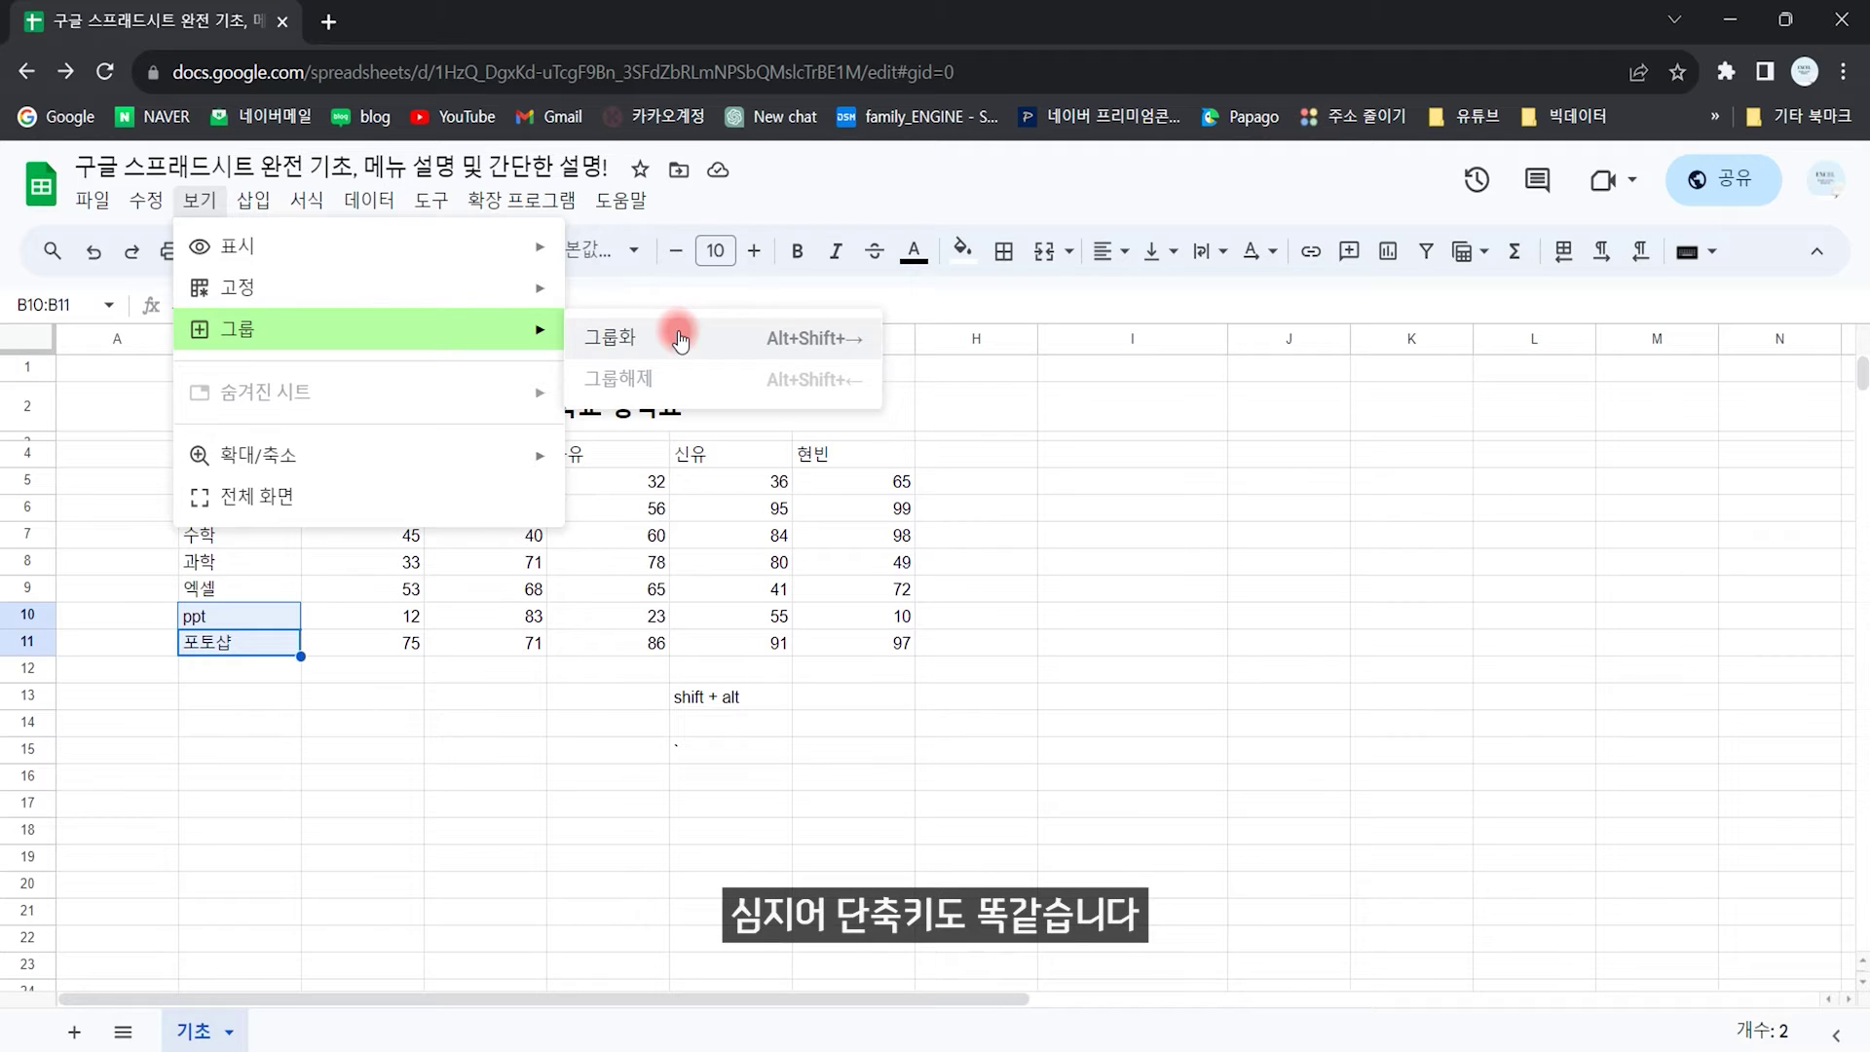
left_click(497, 623)
left_click_drag(252, 463, 487, 456)
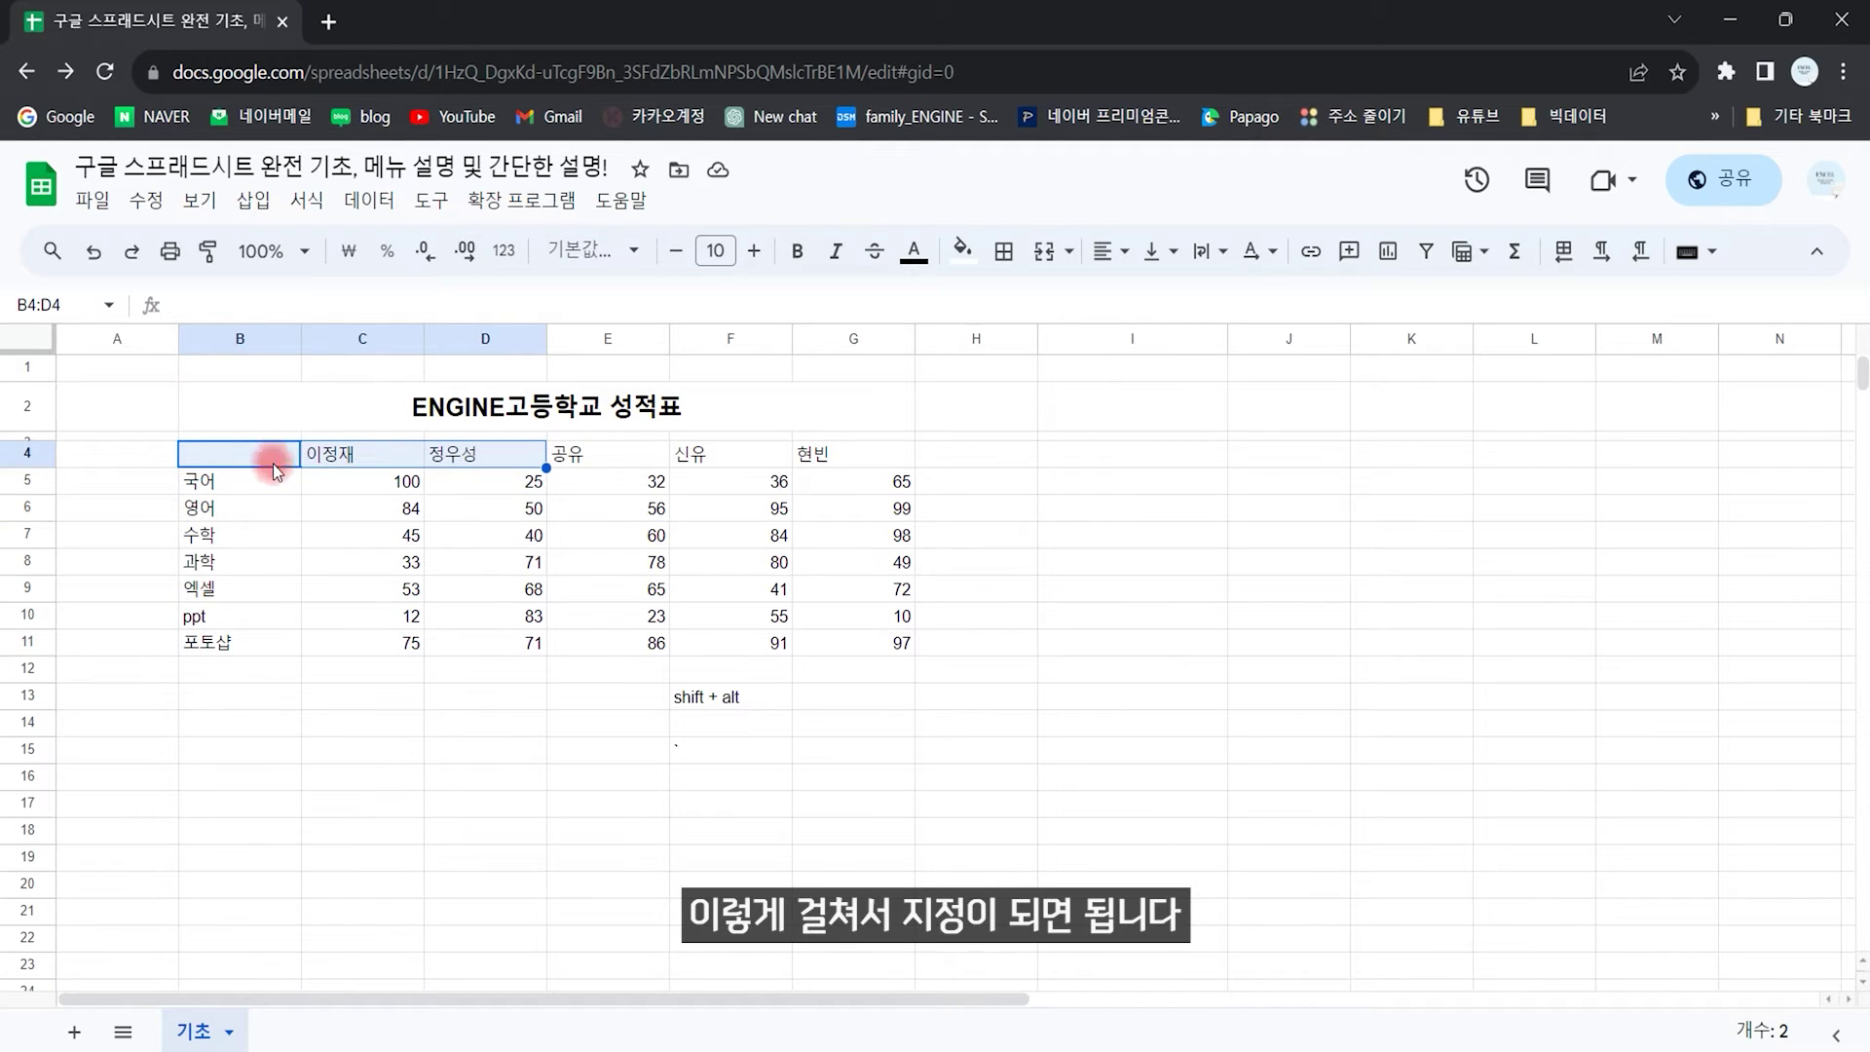
left_click(200, 200)
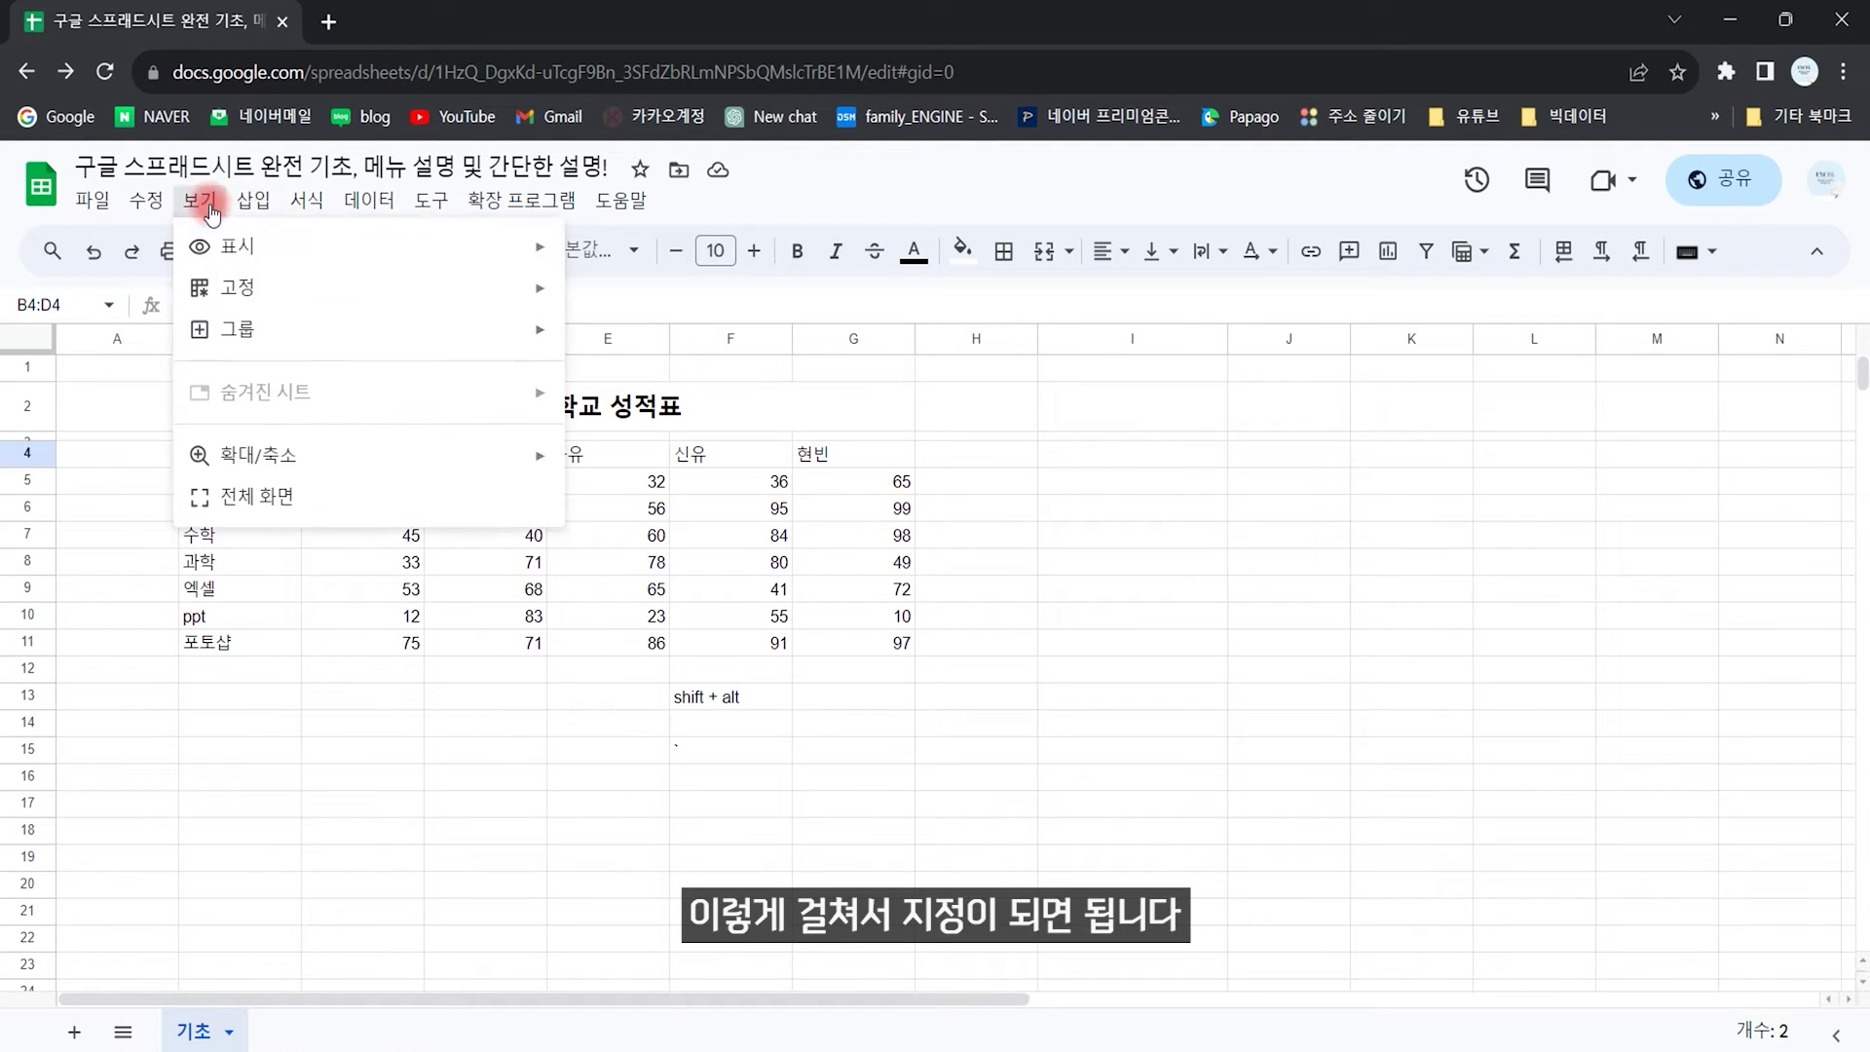
mouse_move(451, 332)
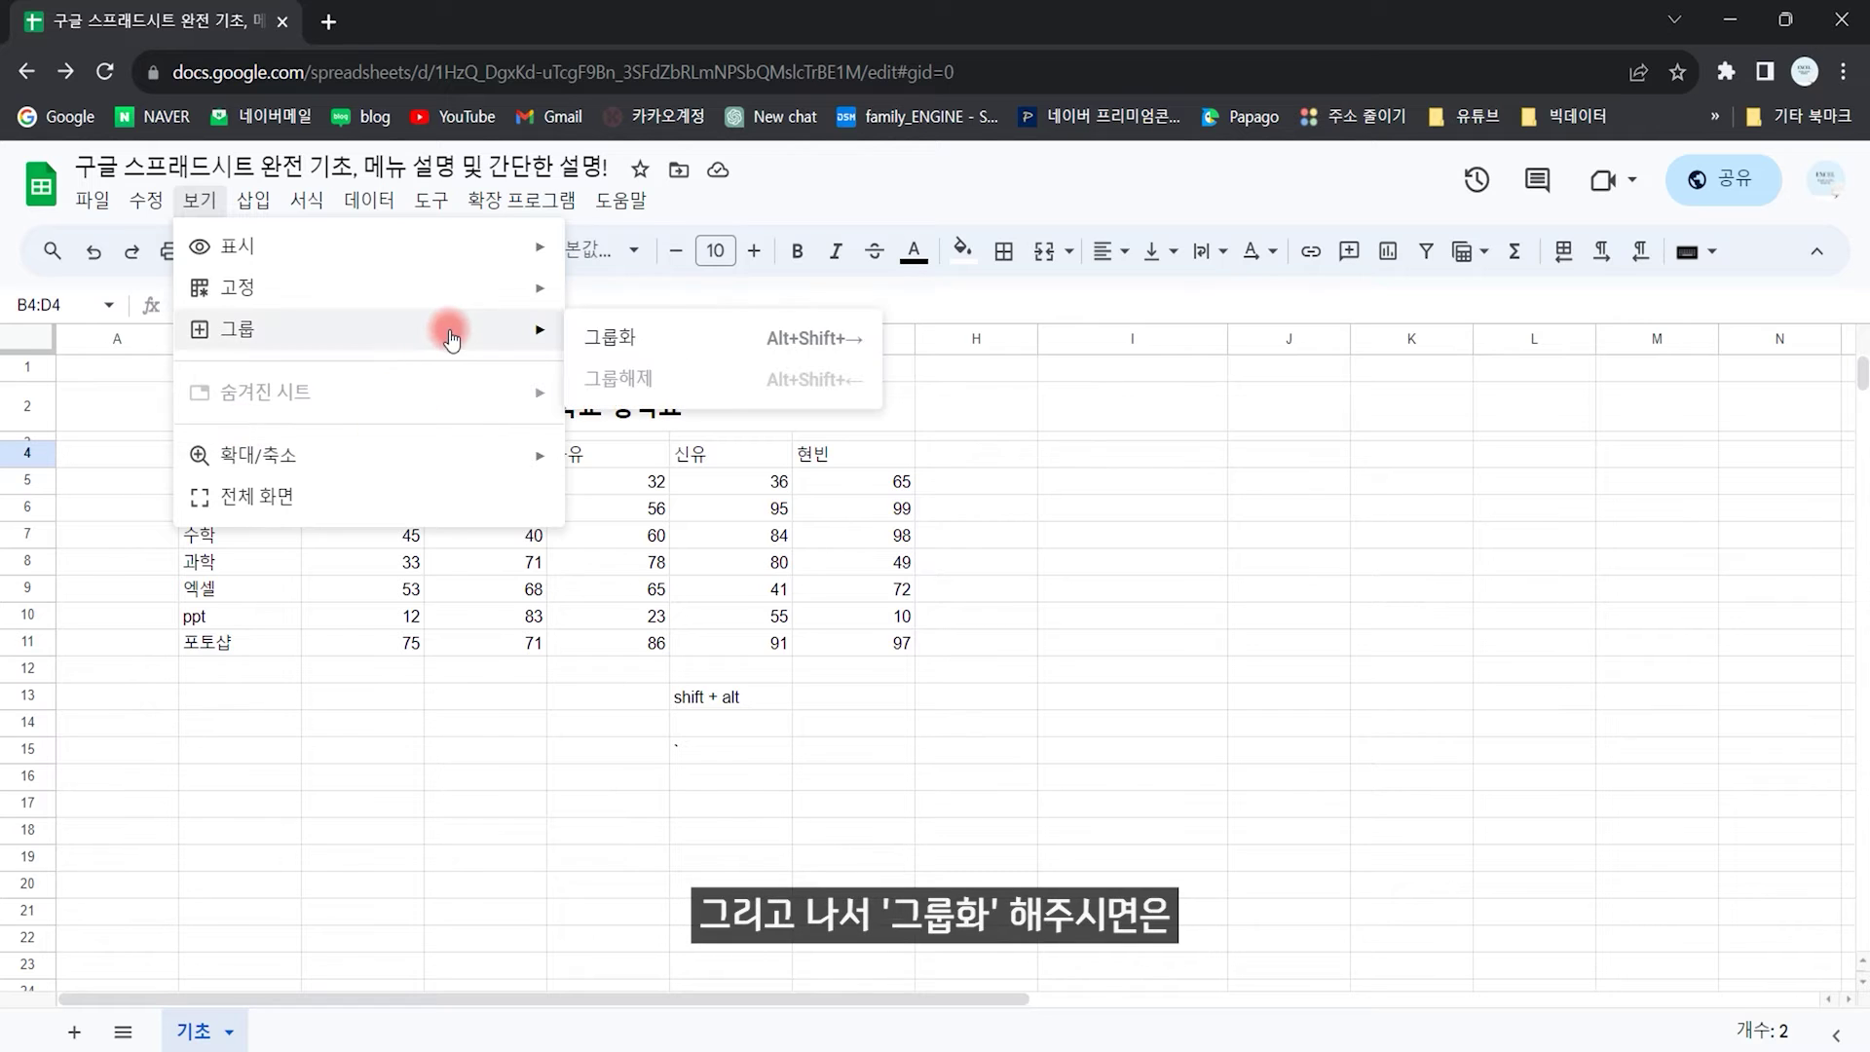
left_click(682, 334)
left_click(383, 471)
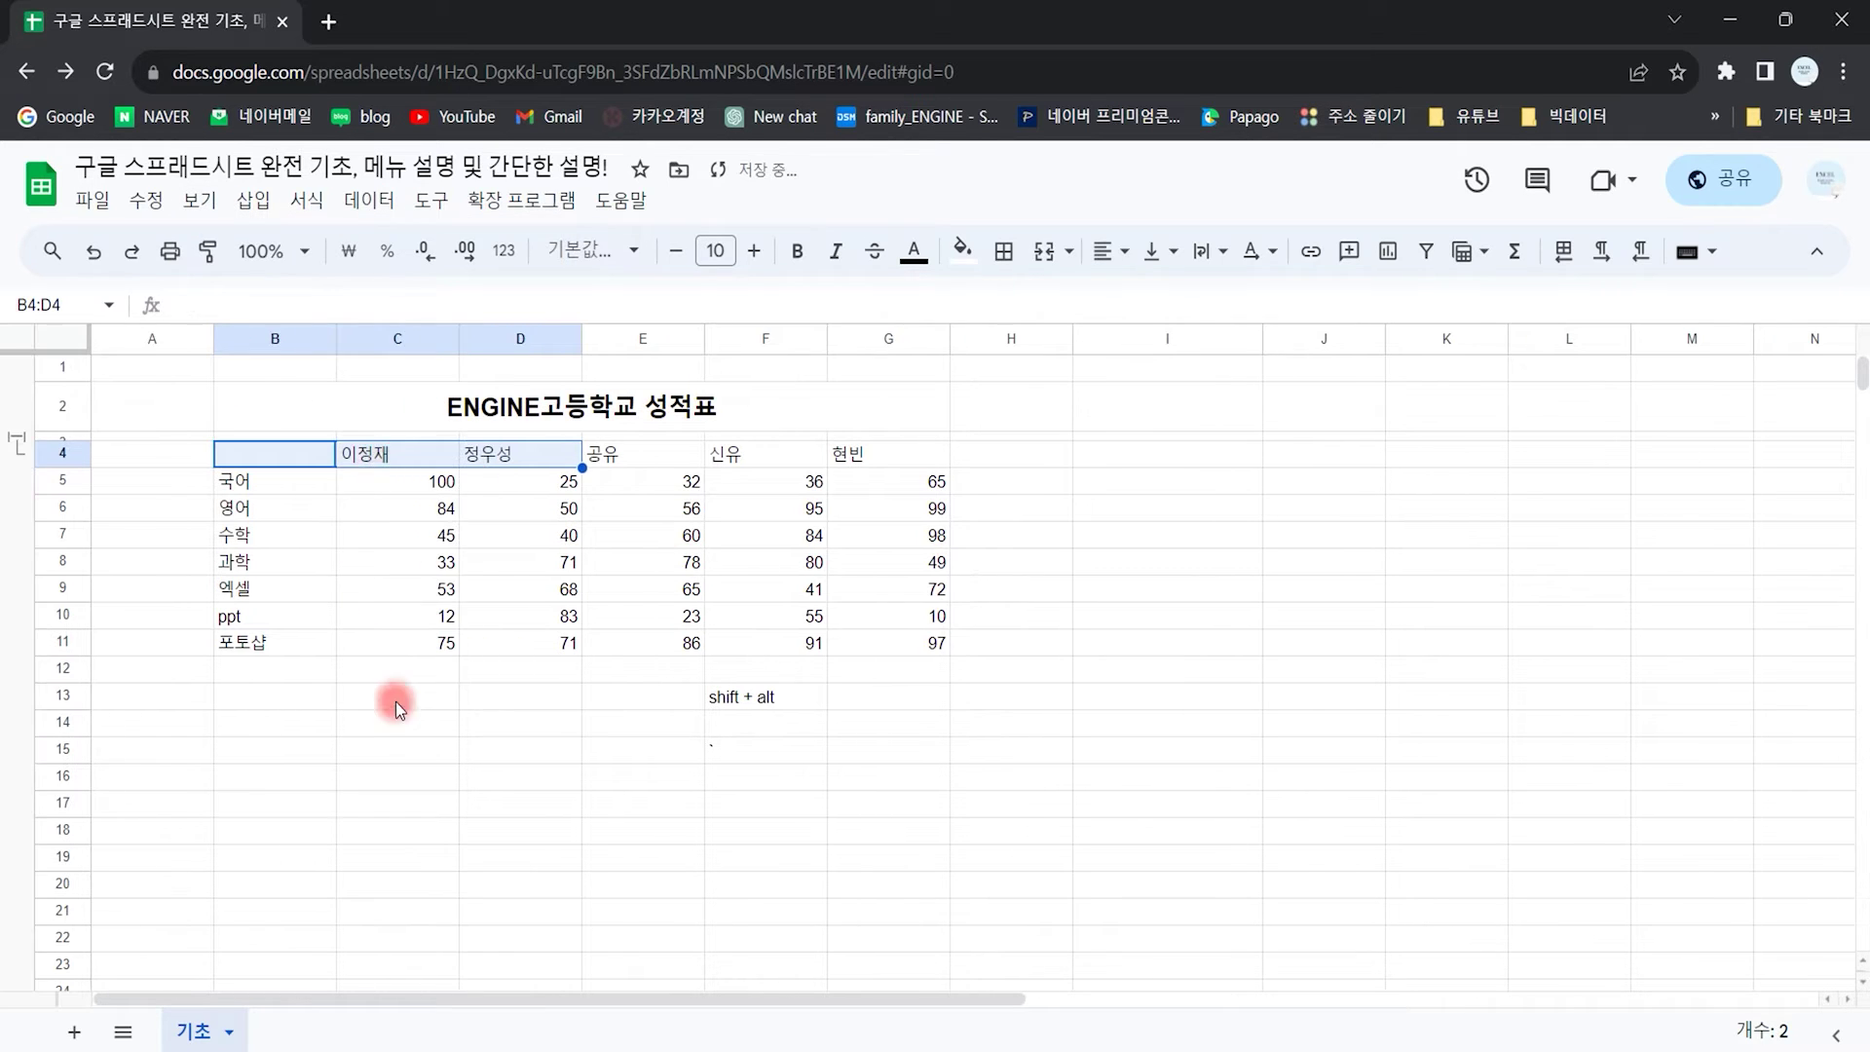
left_click(380, 691)
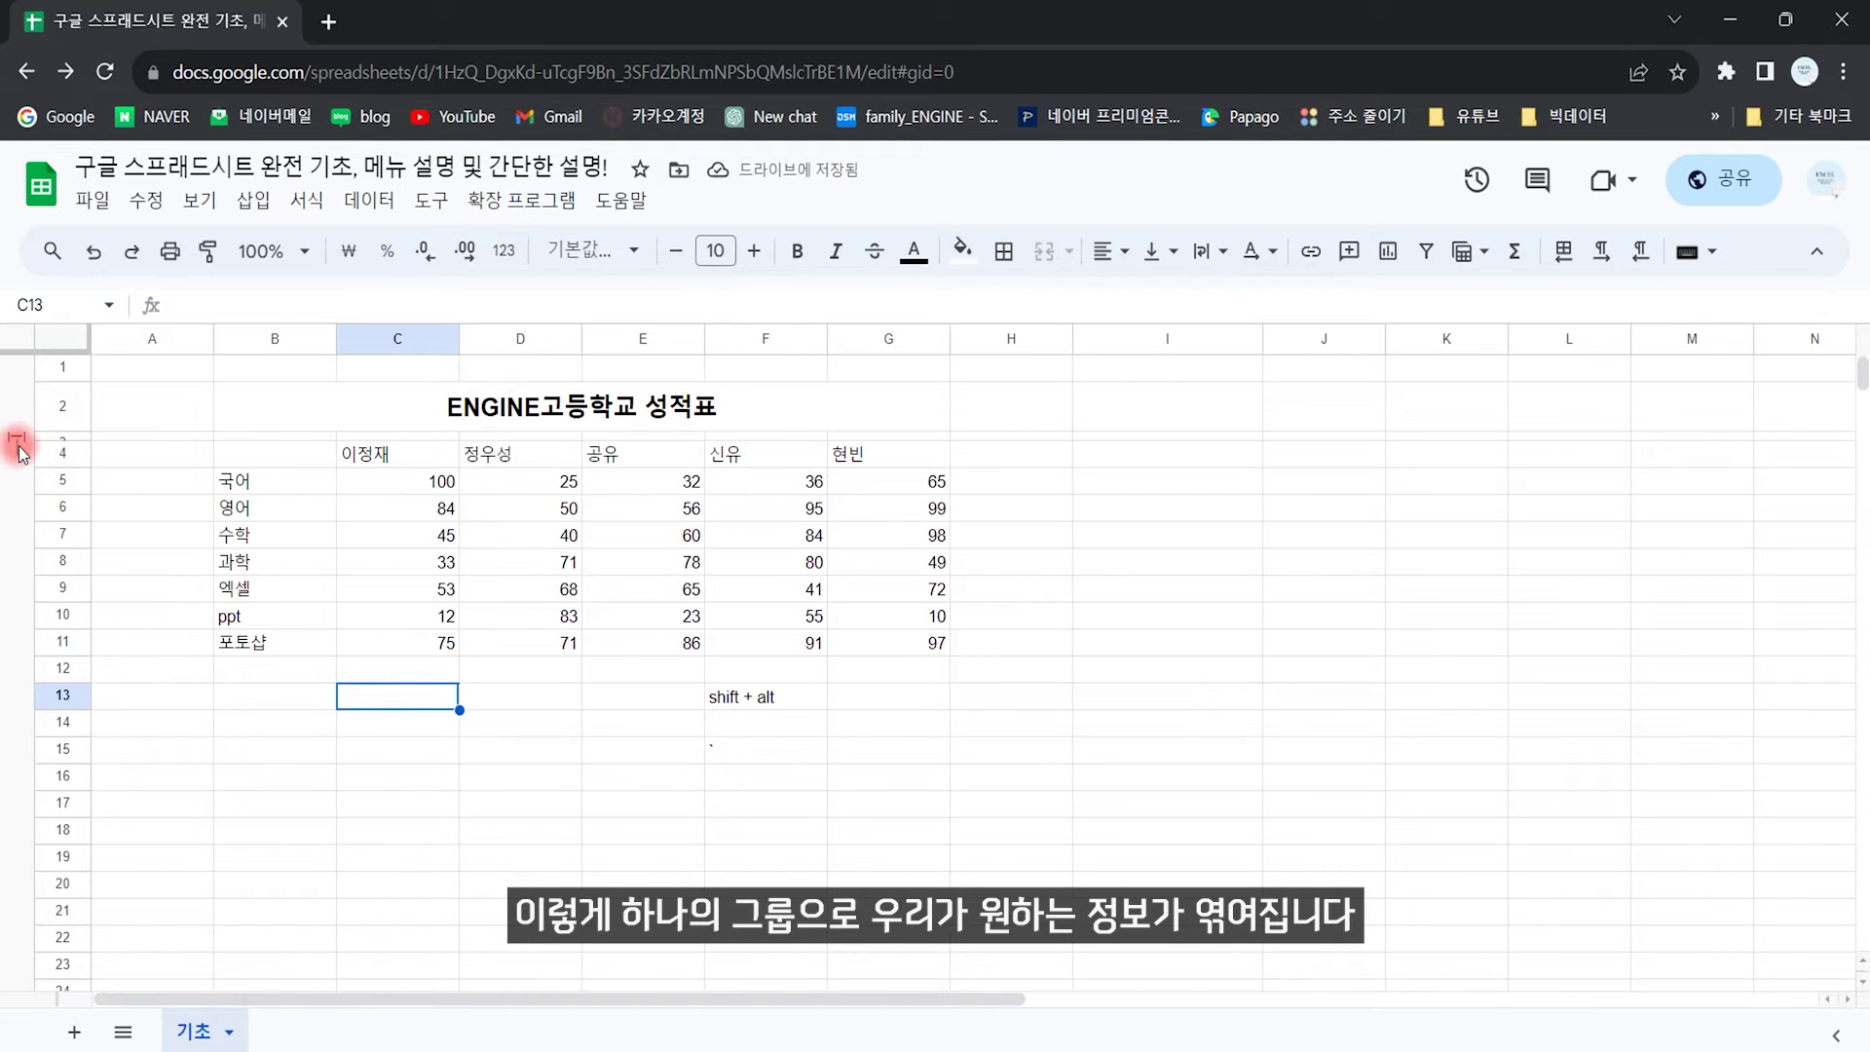
left_click(18, 444)
left_click(17, 446)
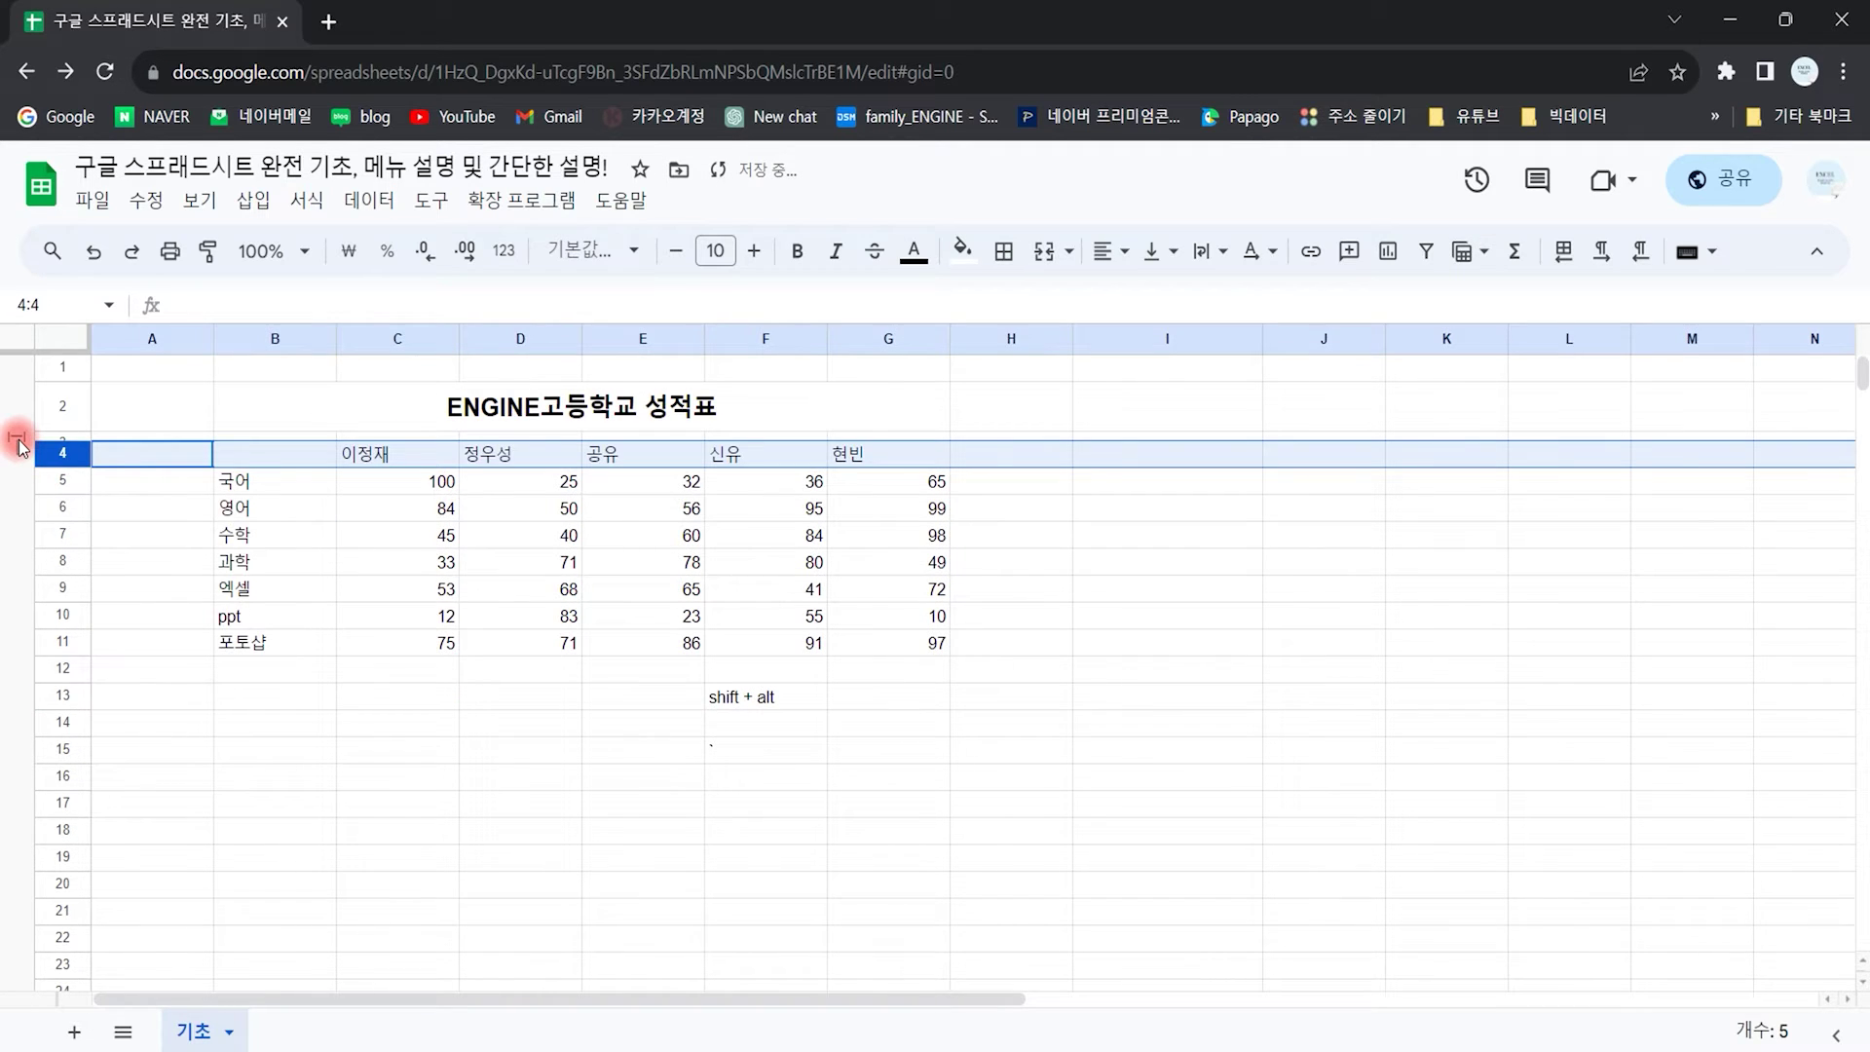
left_click(18, 440)
left_click(327, 649)
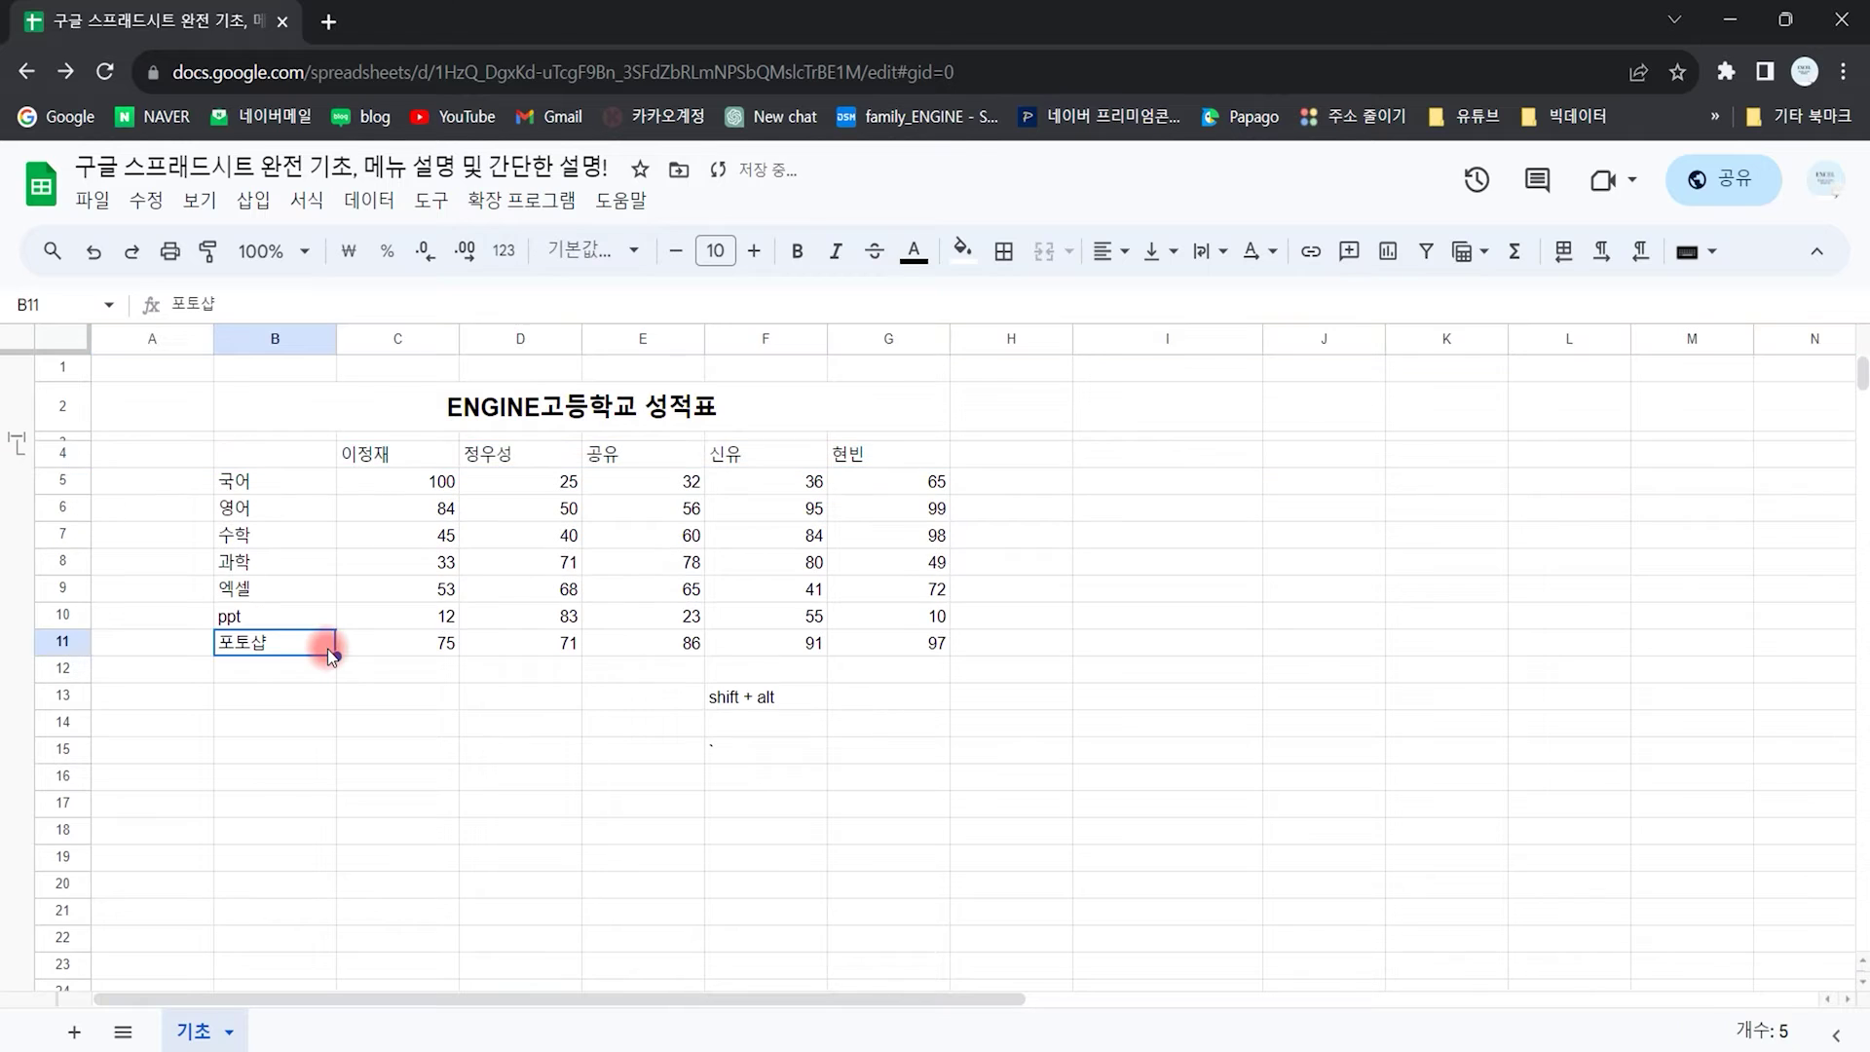
key("ctrl+z")
key("ctrl+z")
key("ctrl+z")
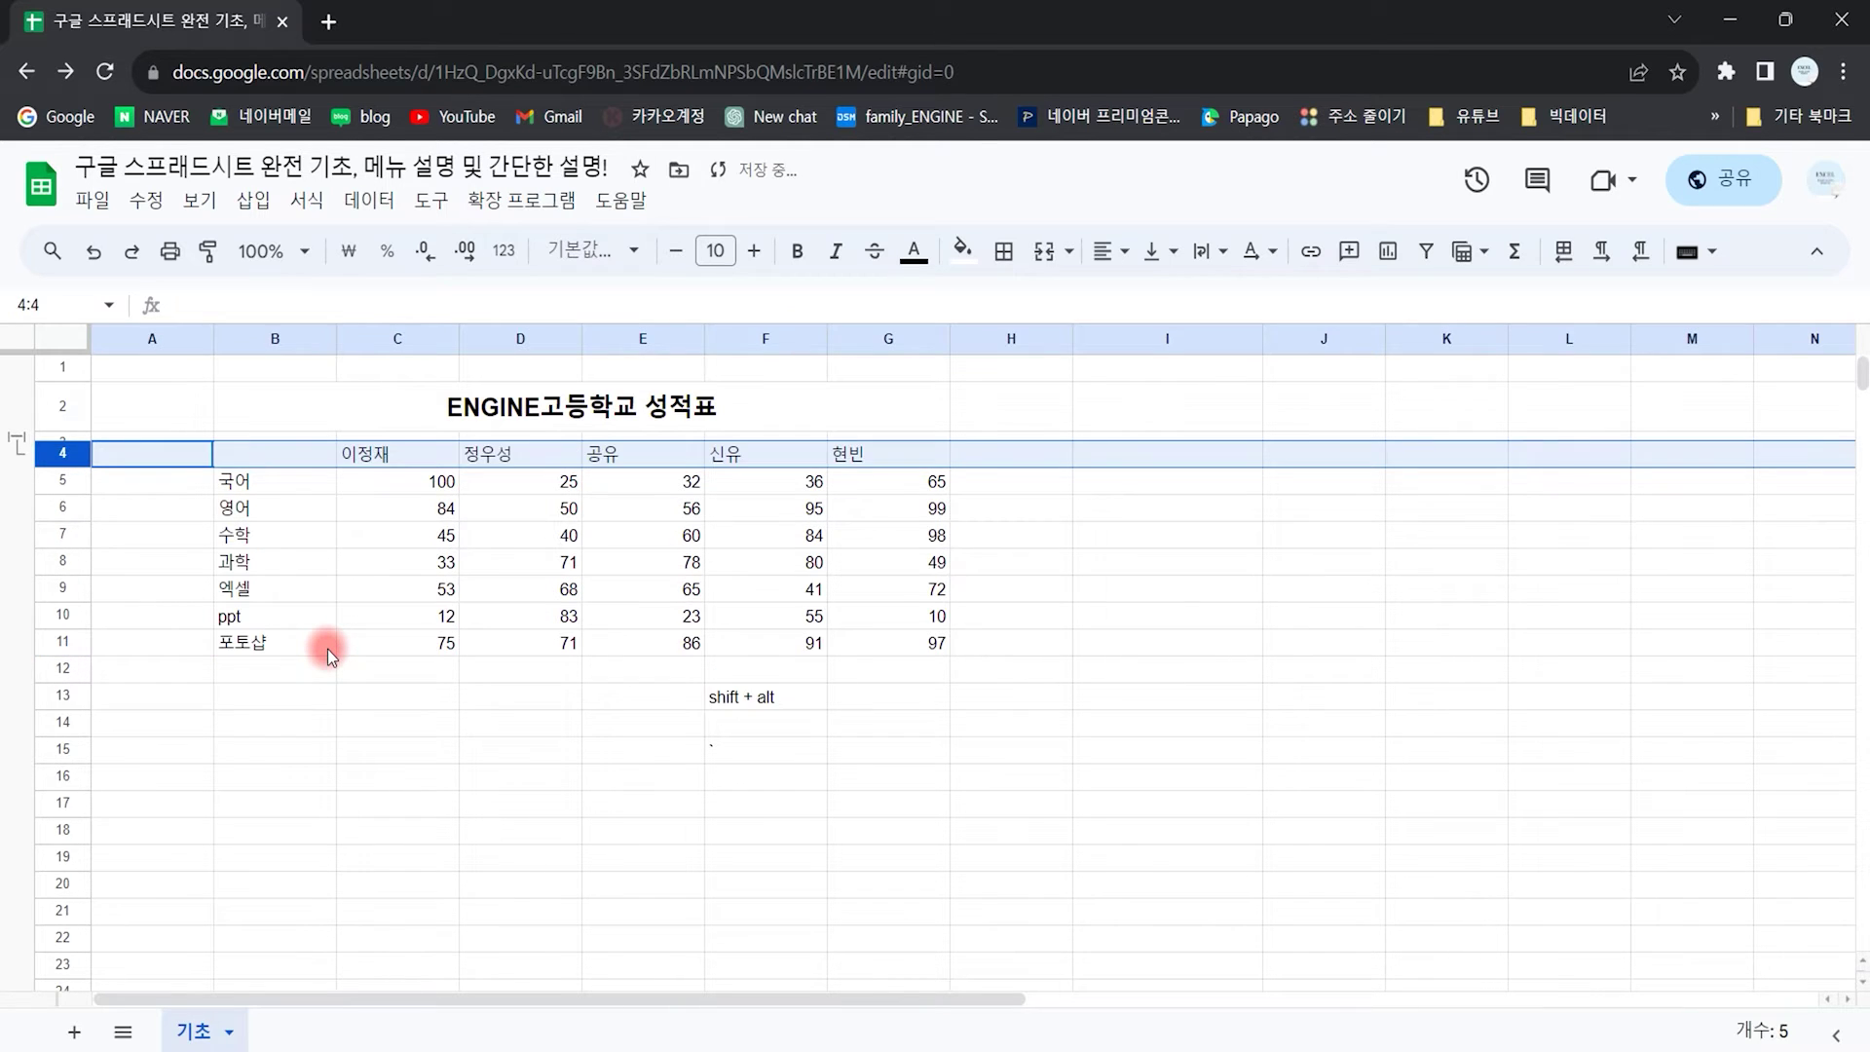
key("ctrl+z")
key("ctrl+z")
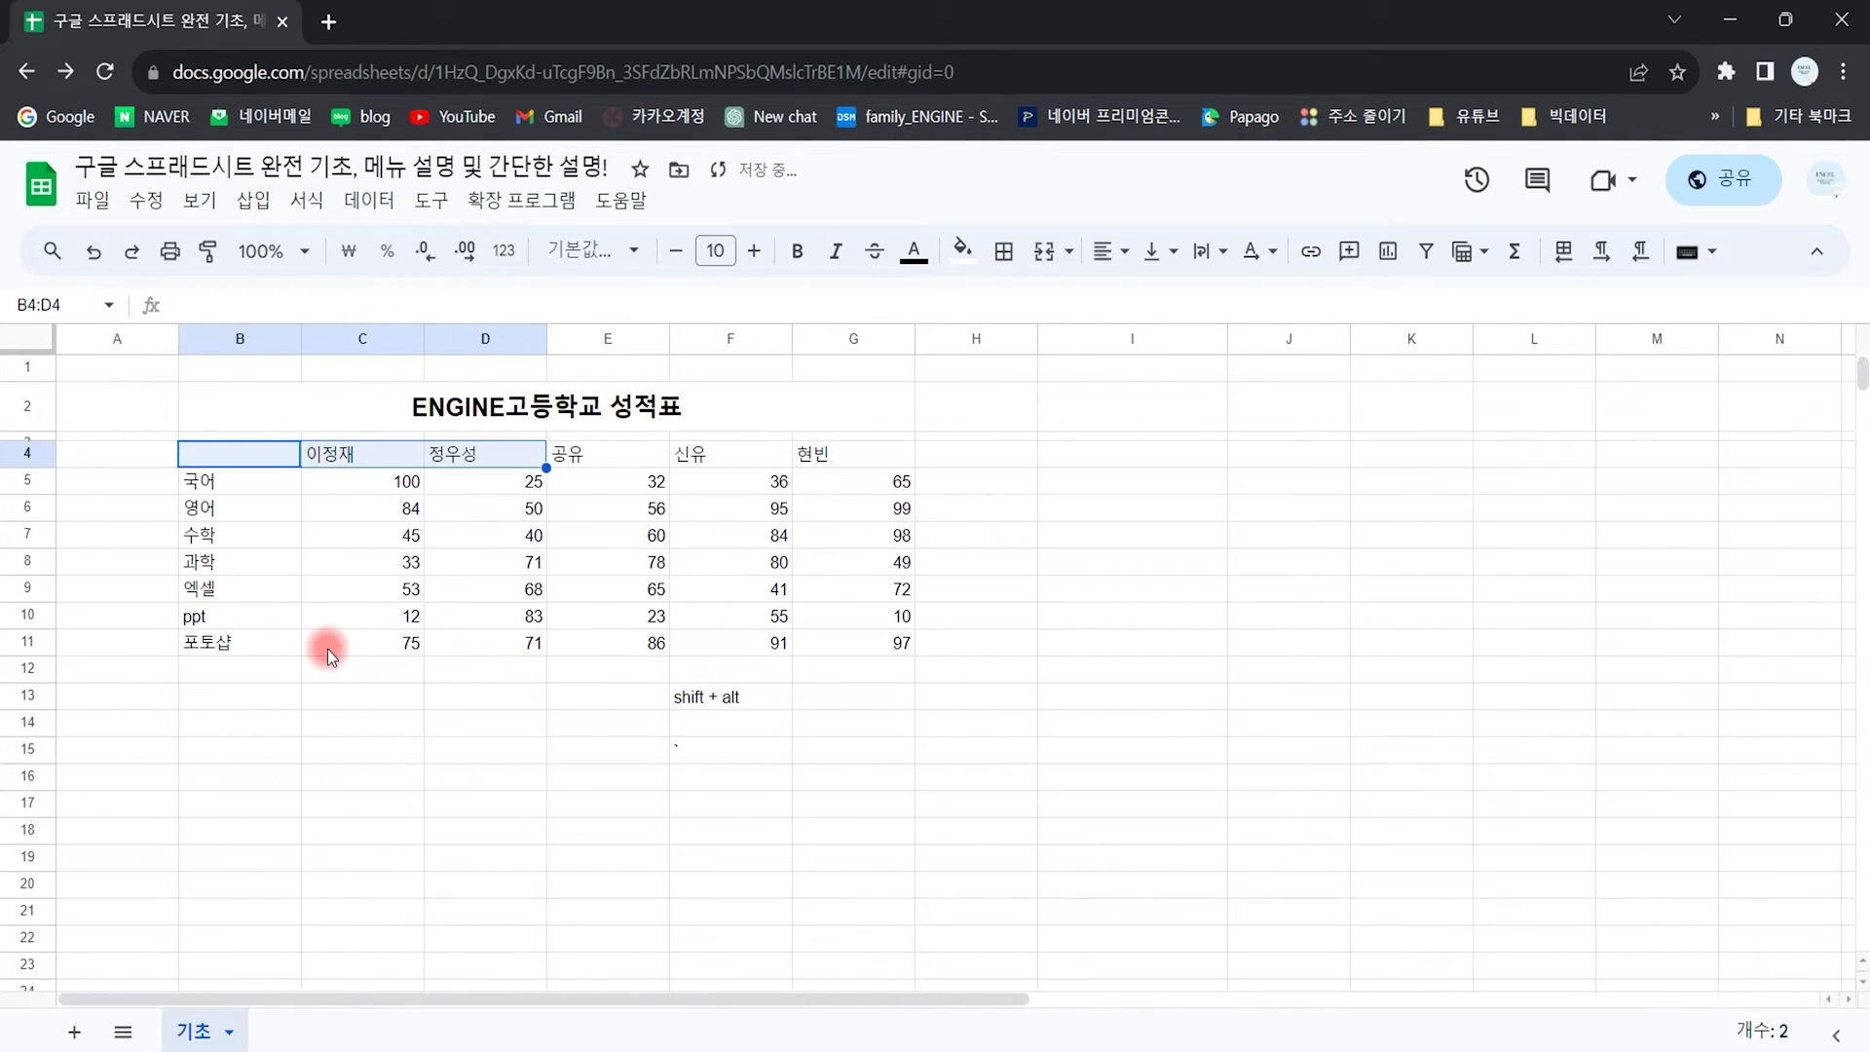
left_click(413, 688)
left_click_drag(398, 340, 610, 346)
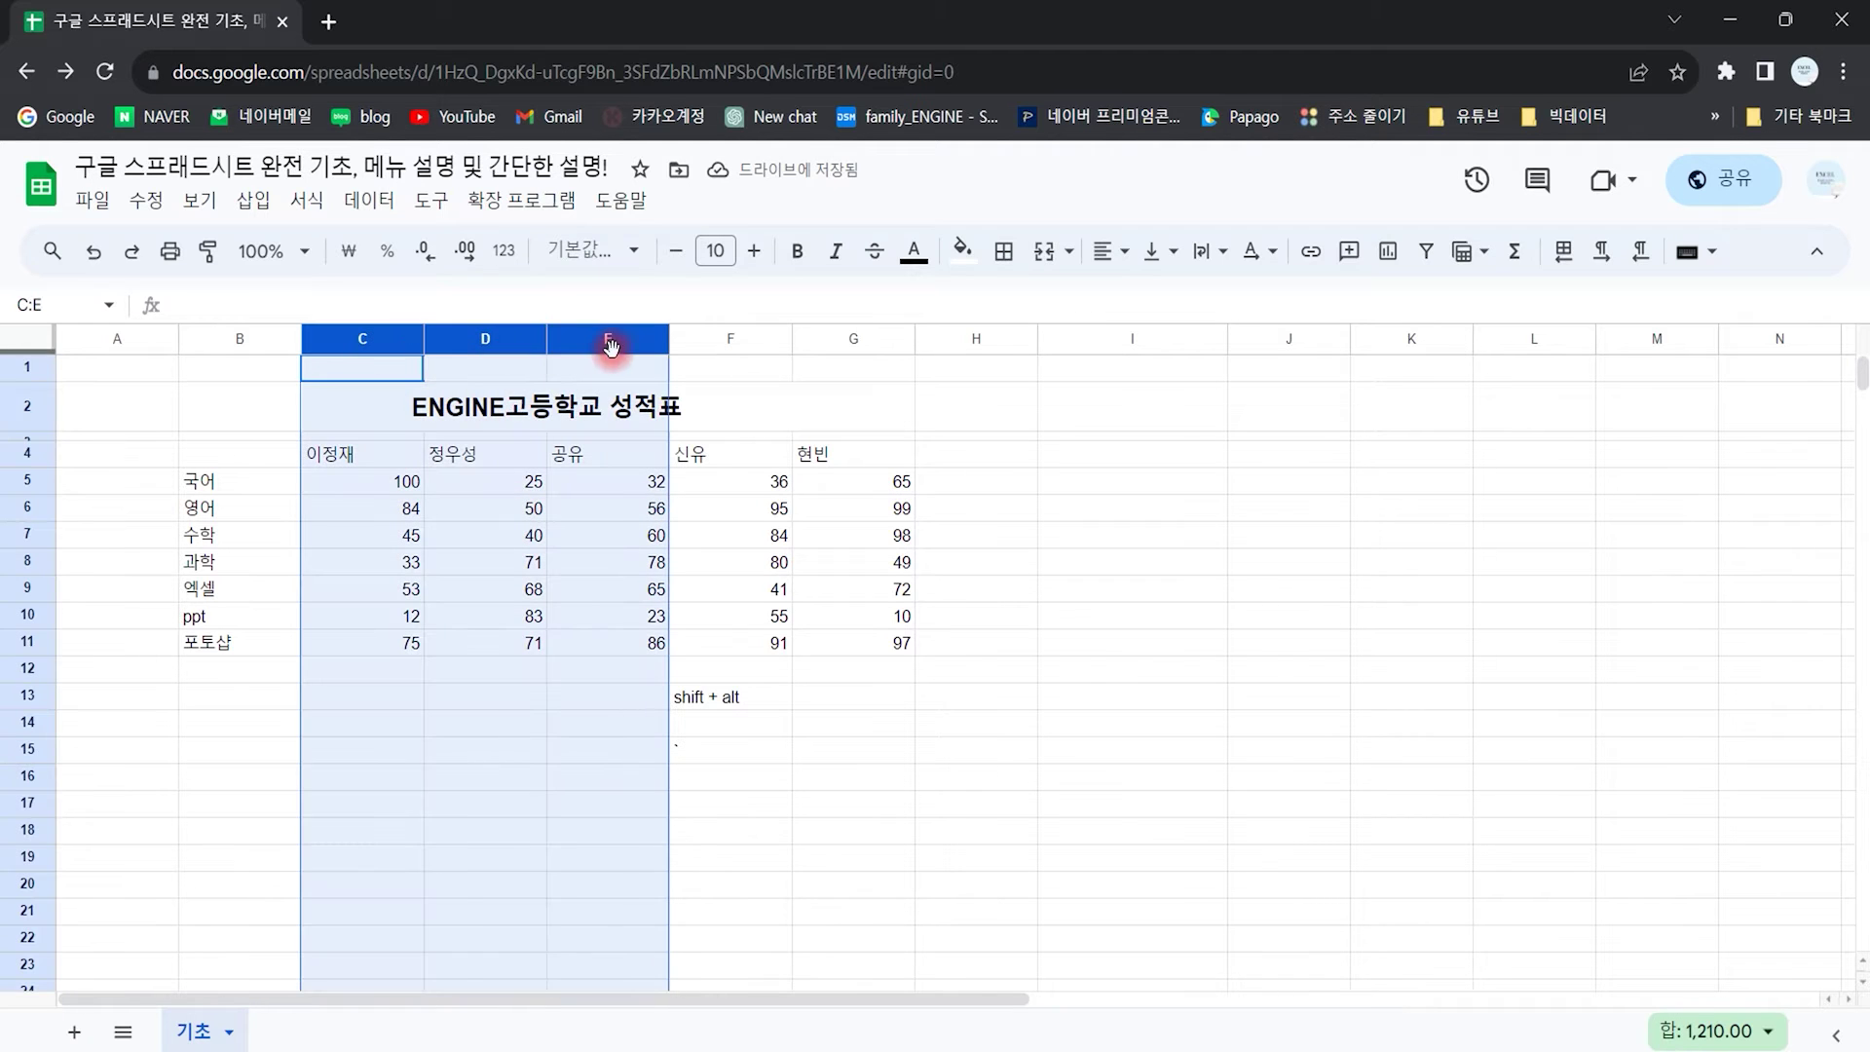
left_click(200, 200)
mouse_move(351, 336)
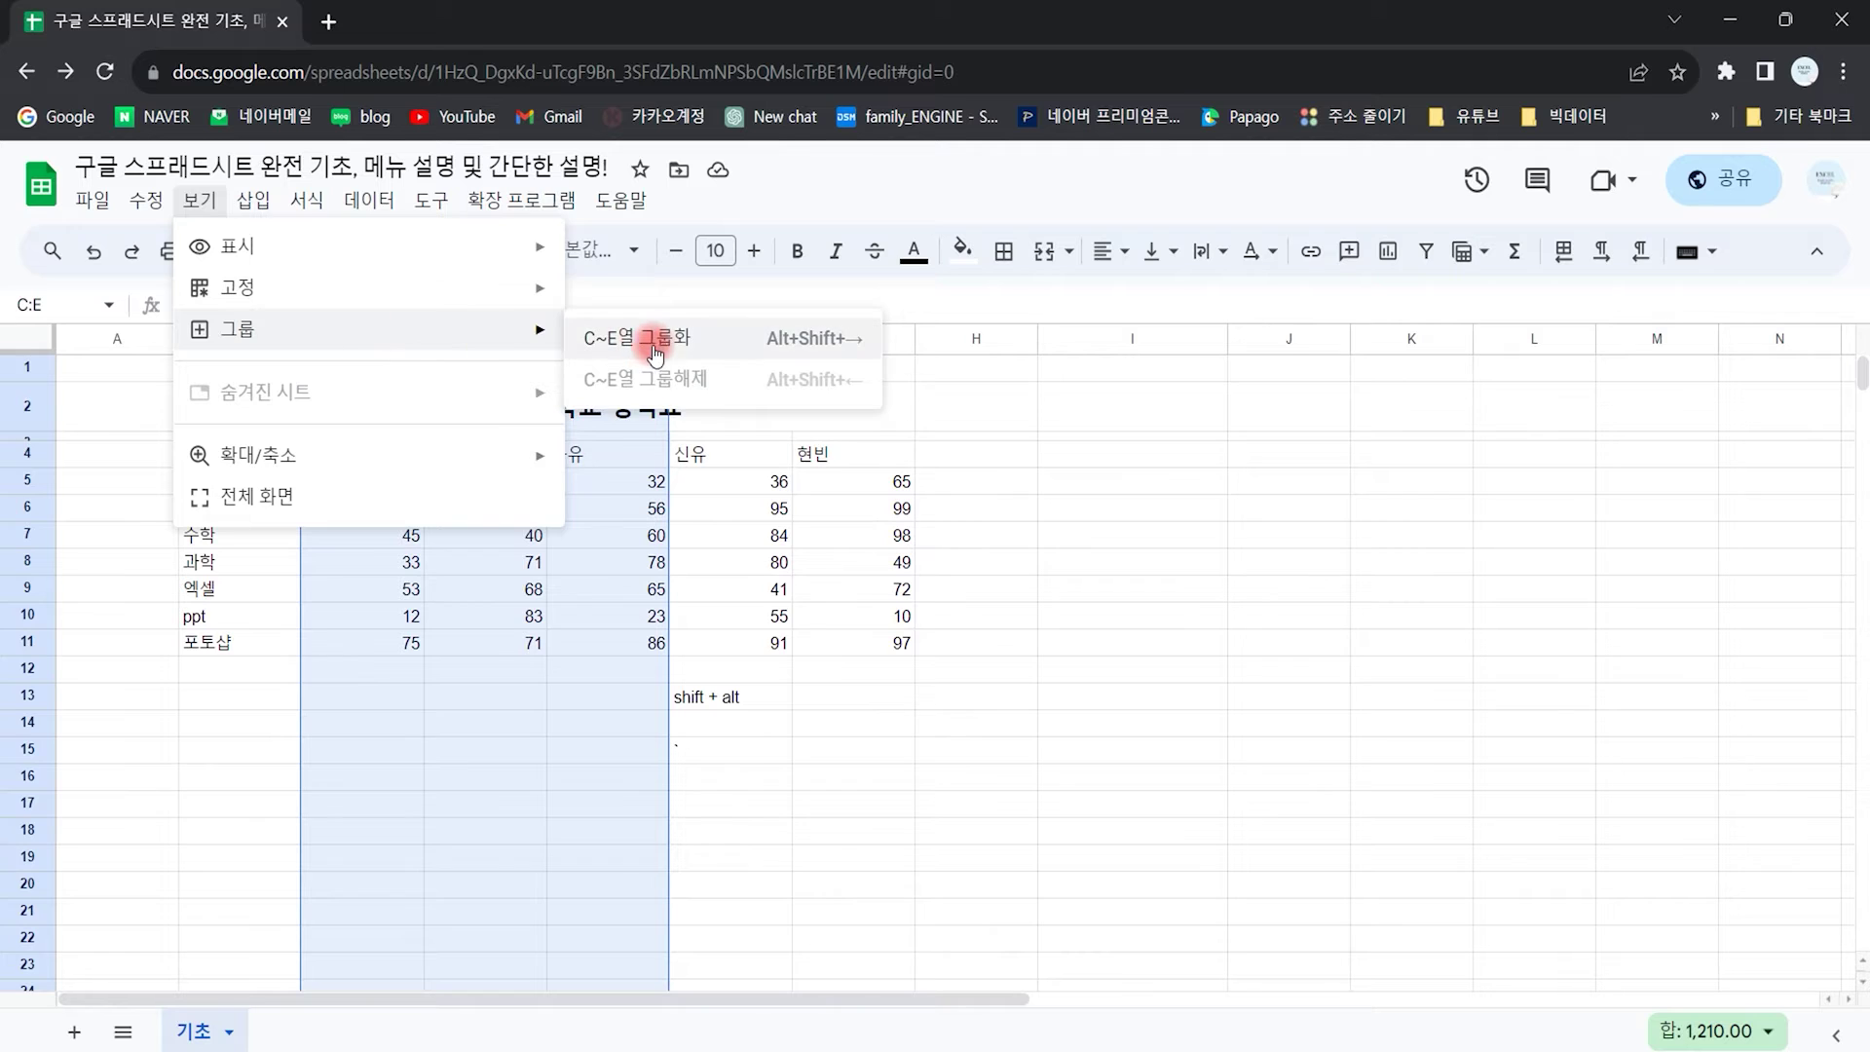
left_click(629, 338)
left_click(817, 734)
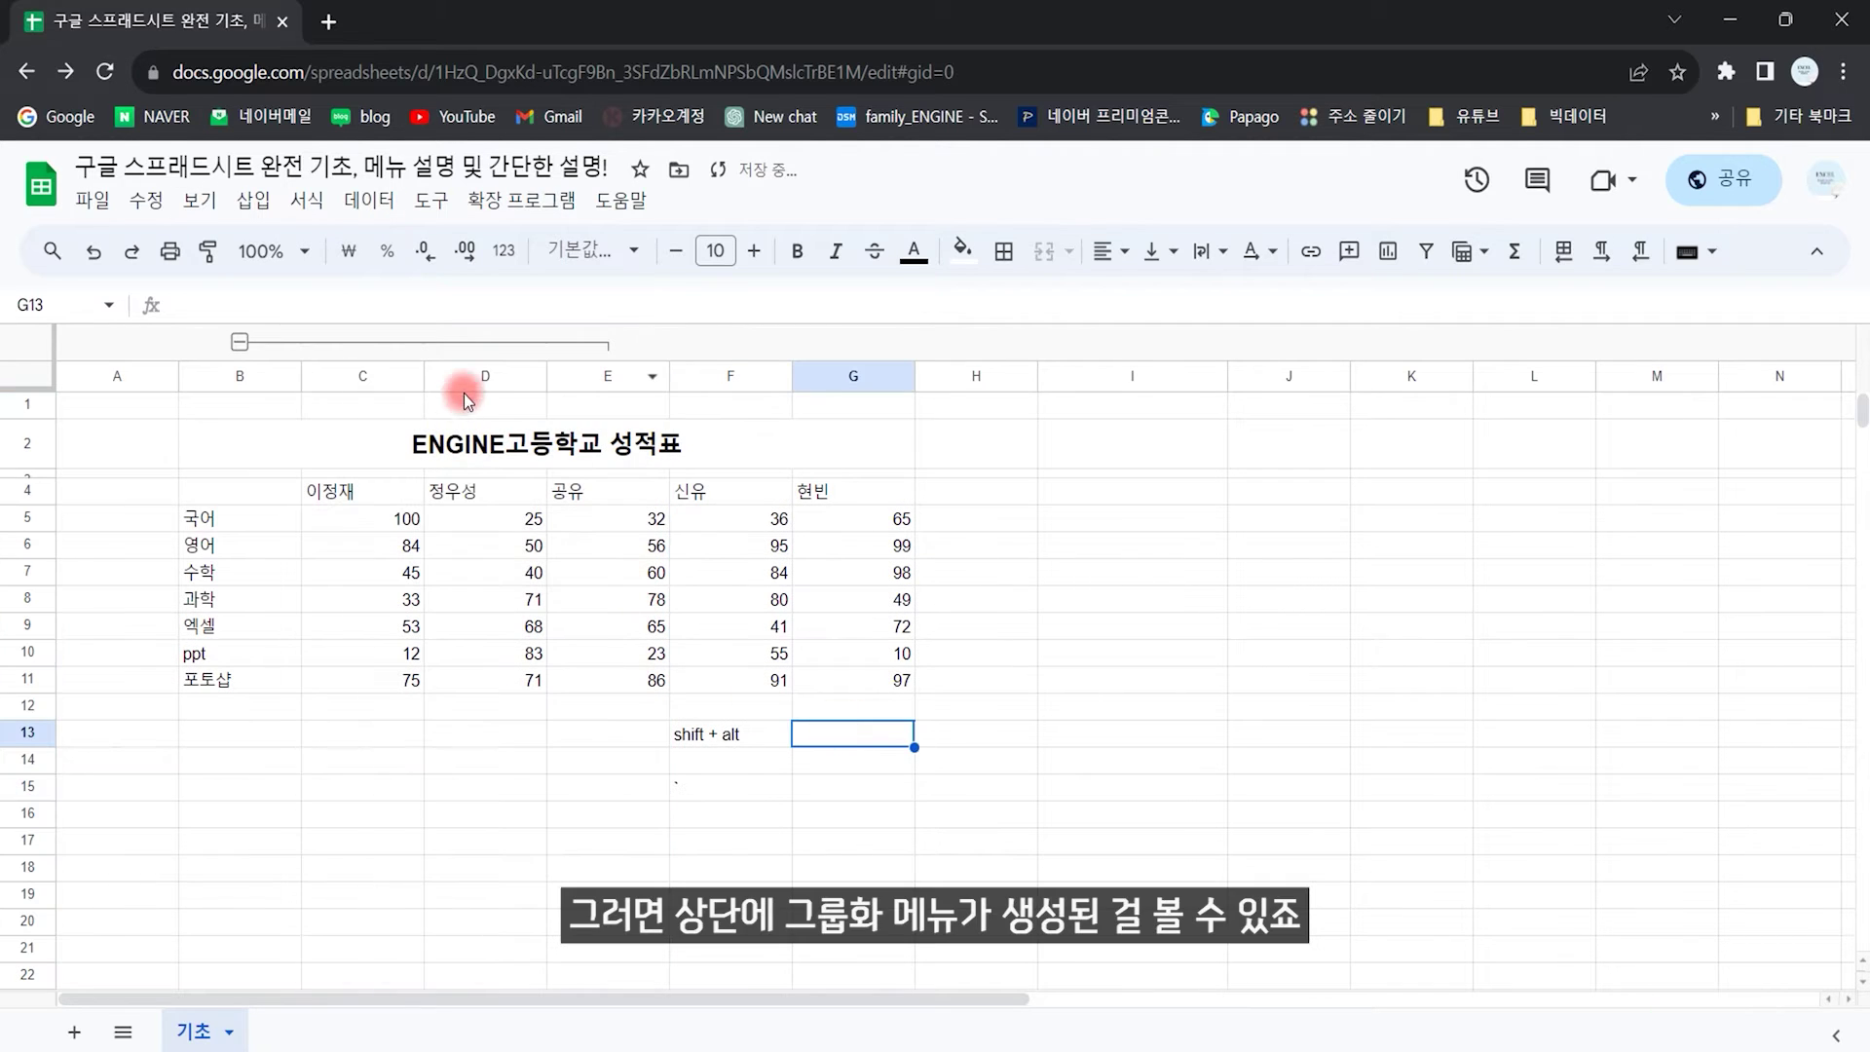
left_click(238, 343)
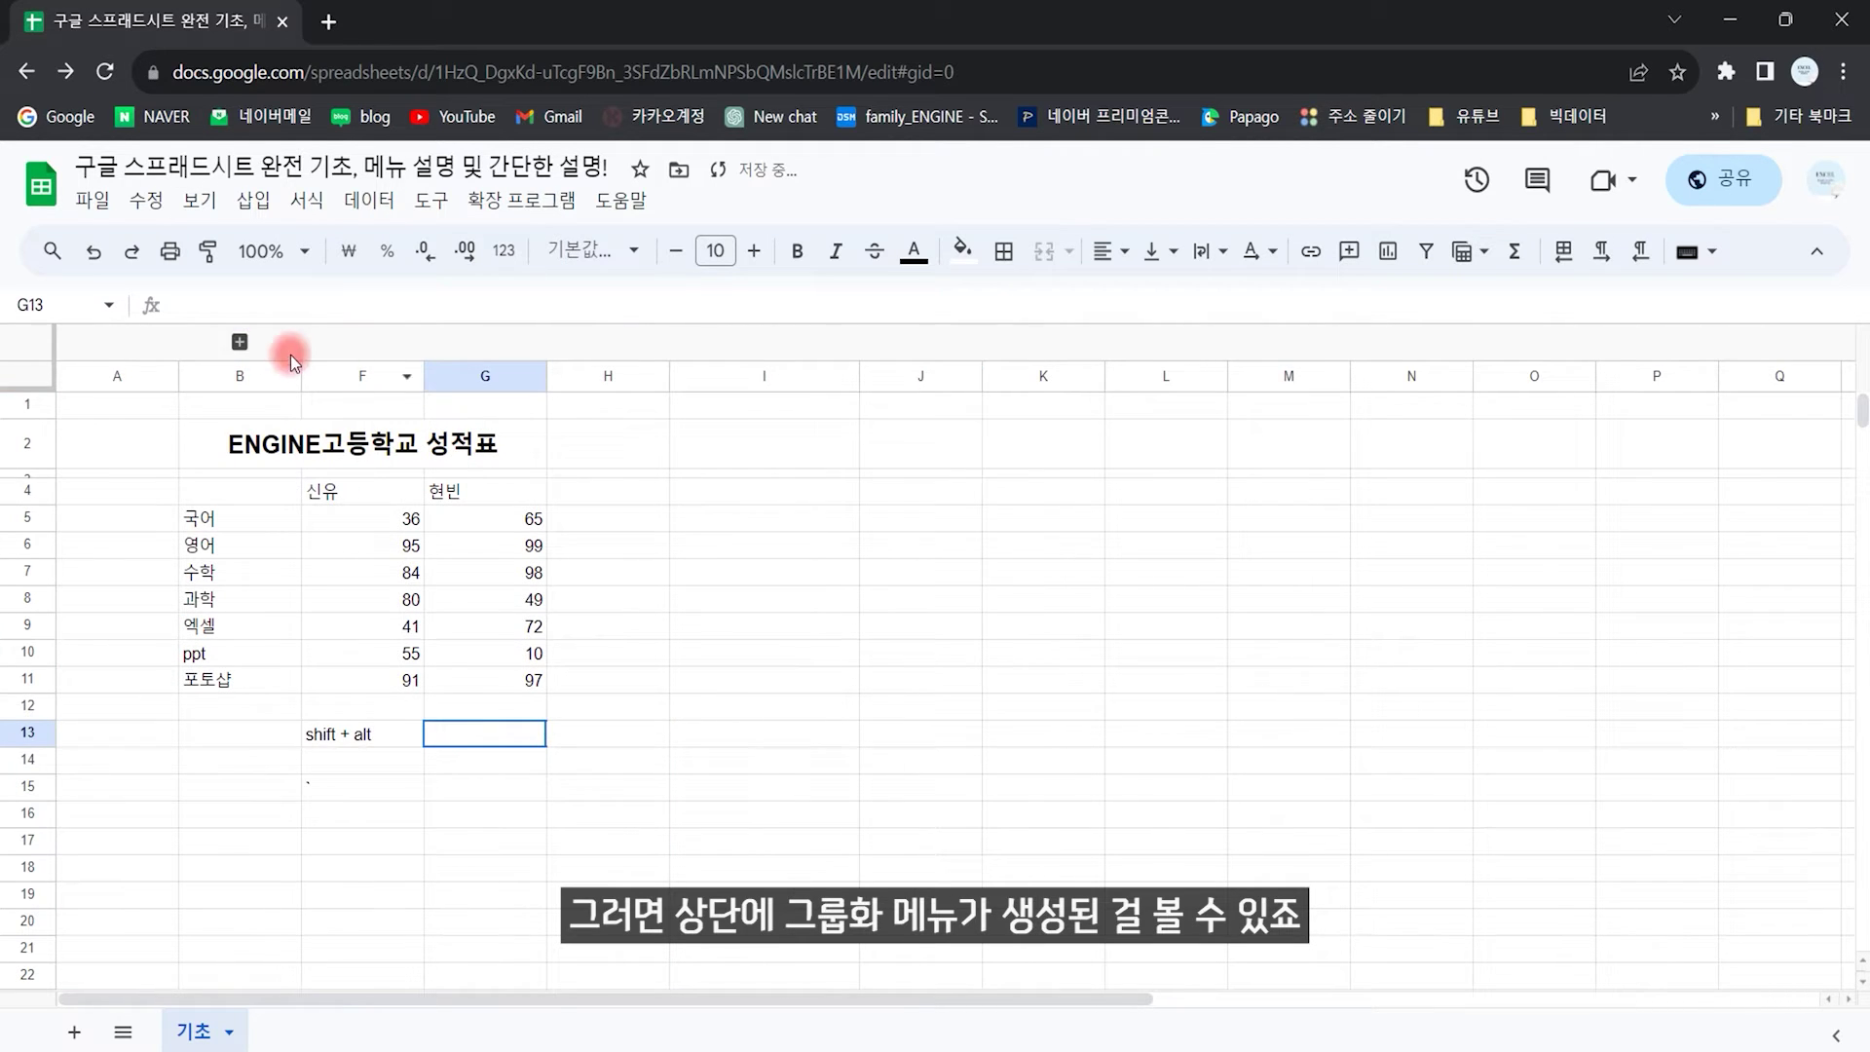
left_click(240, 343)
left_click(571, 635)
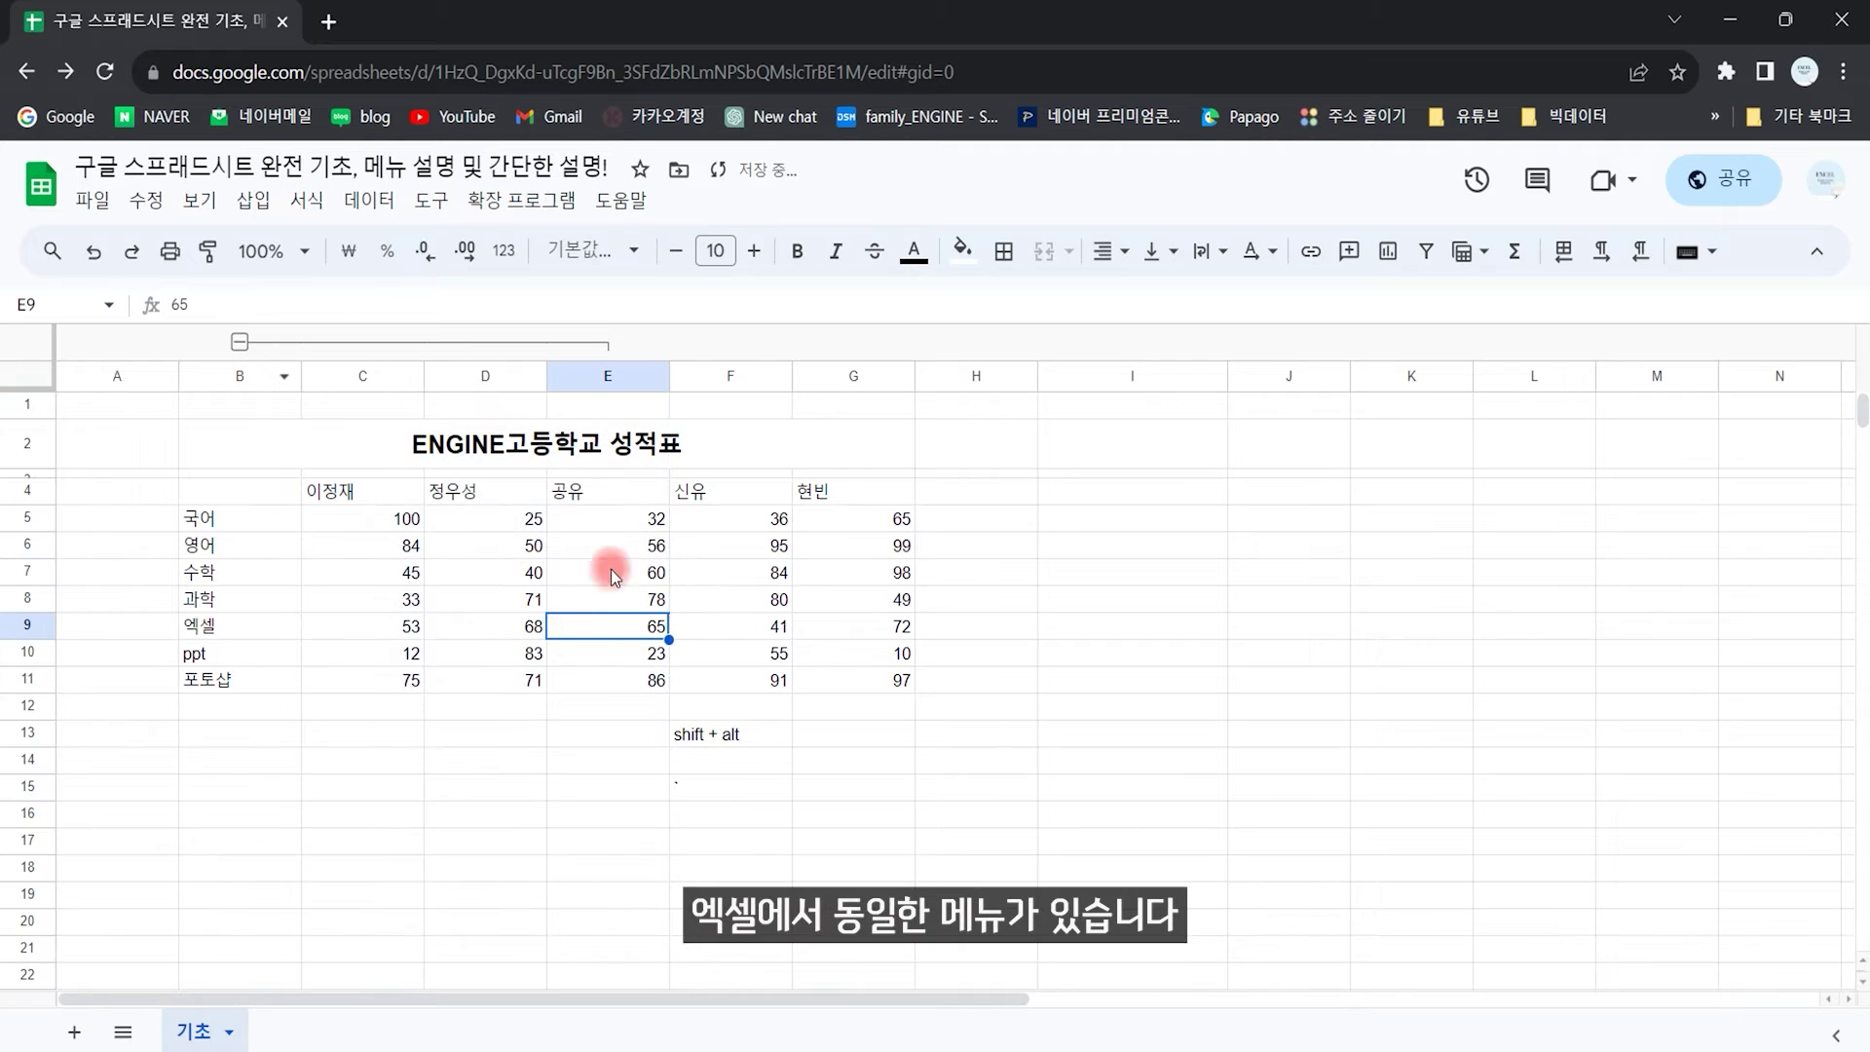
left_click(466, 728)
key("ctrl+z")
key("ctrl+z")
key("ctrl+z")
left_click(471, 723)
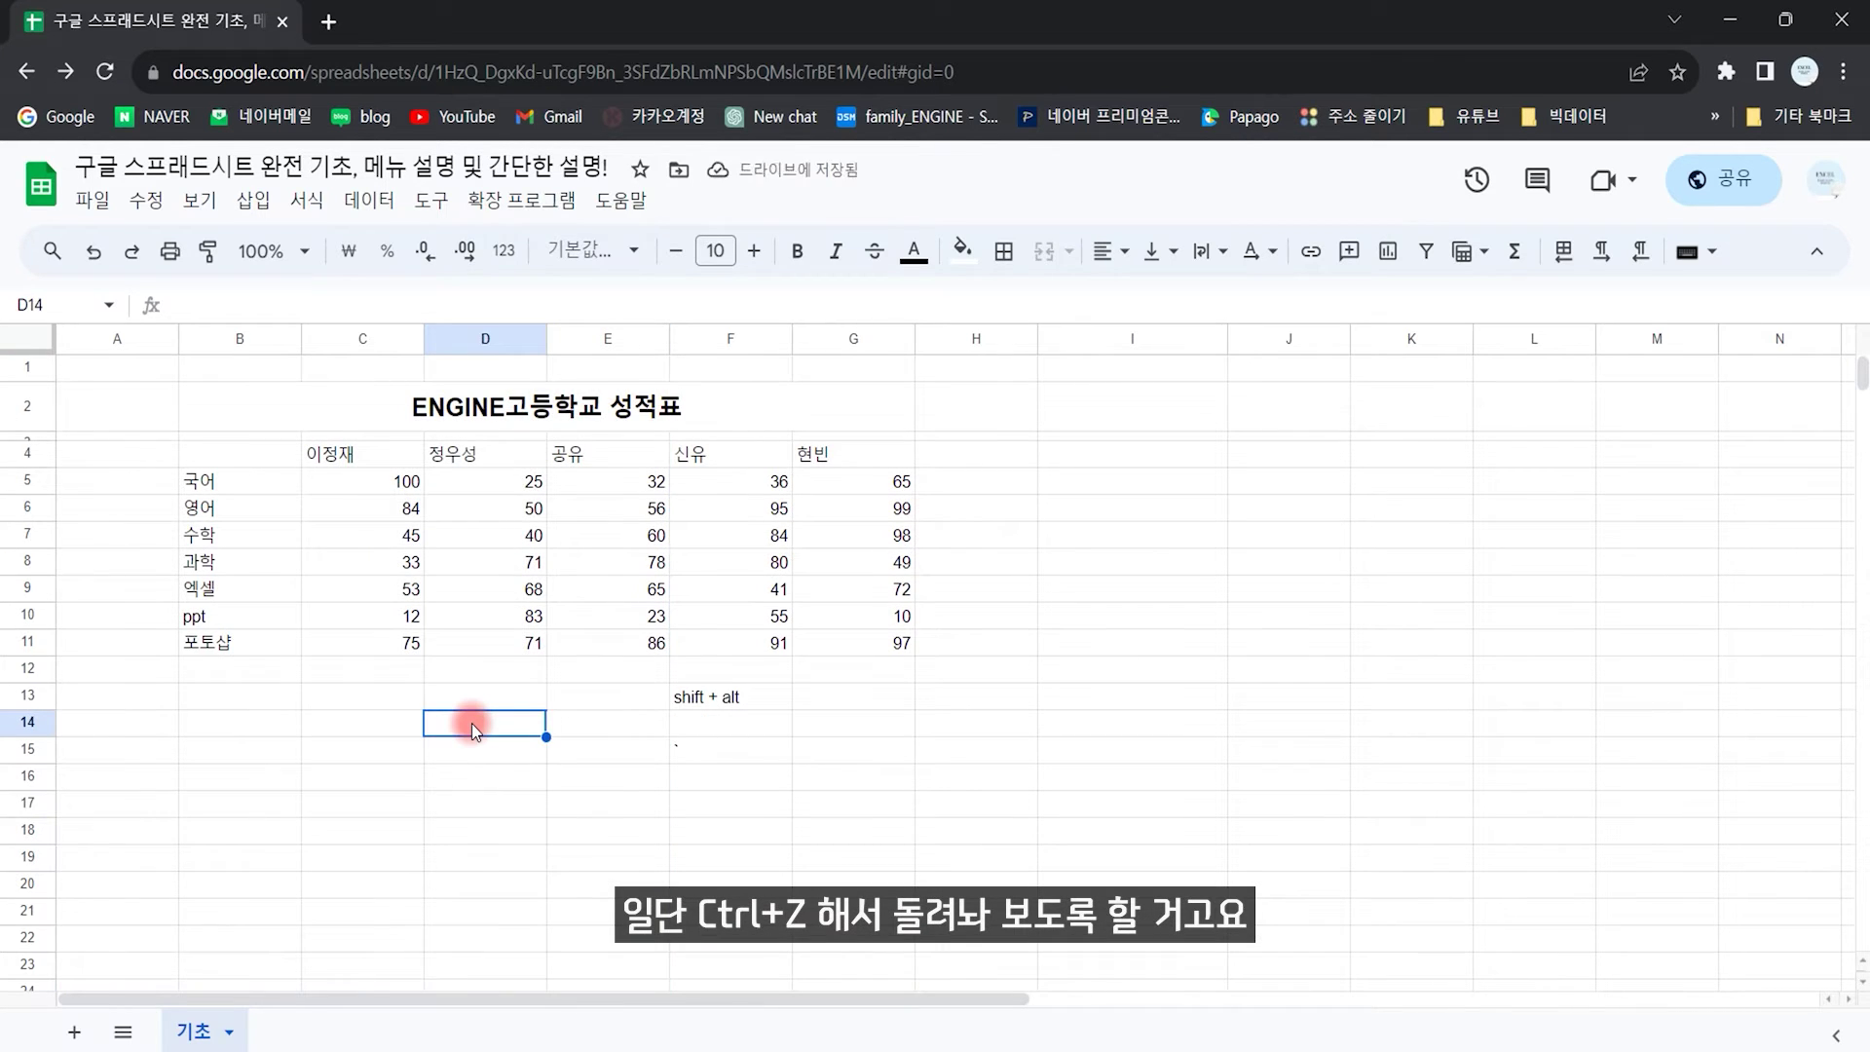
left_click(199, 200)
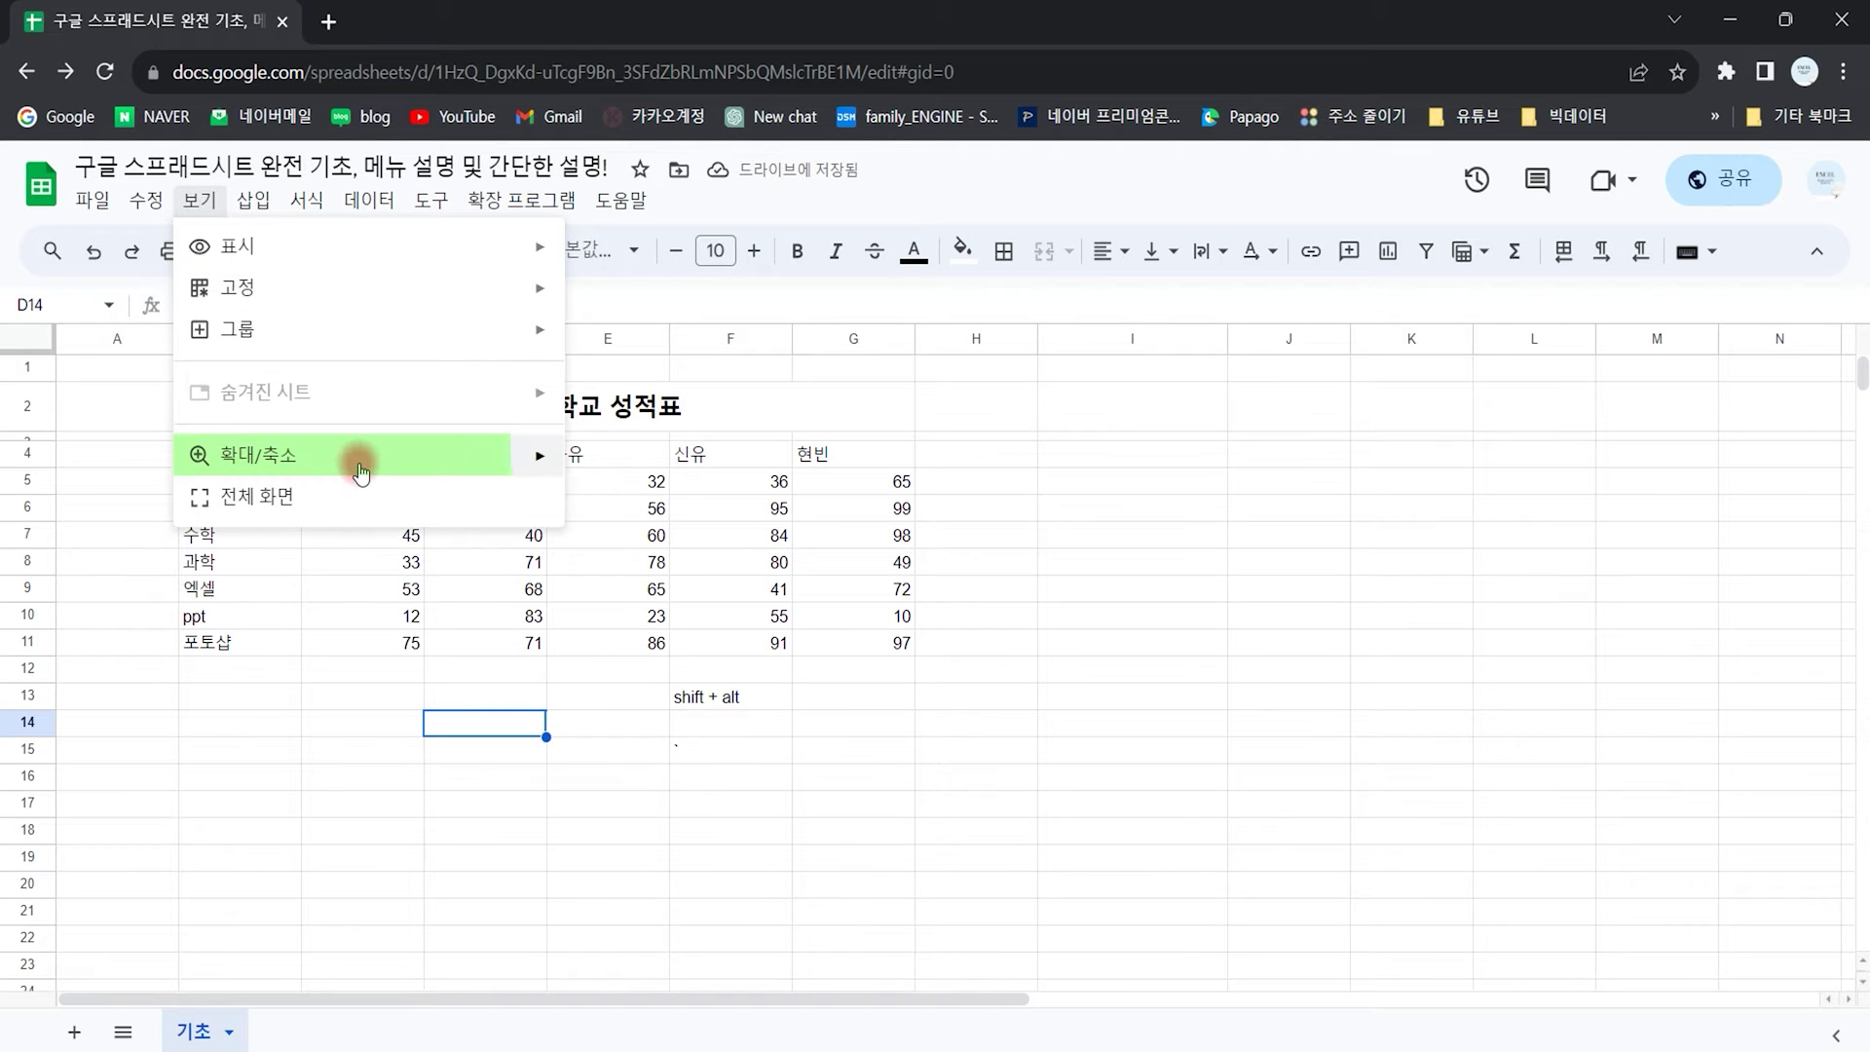
mouse_move(362, 473)
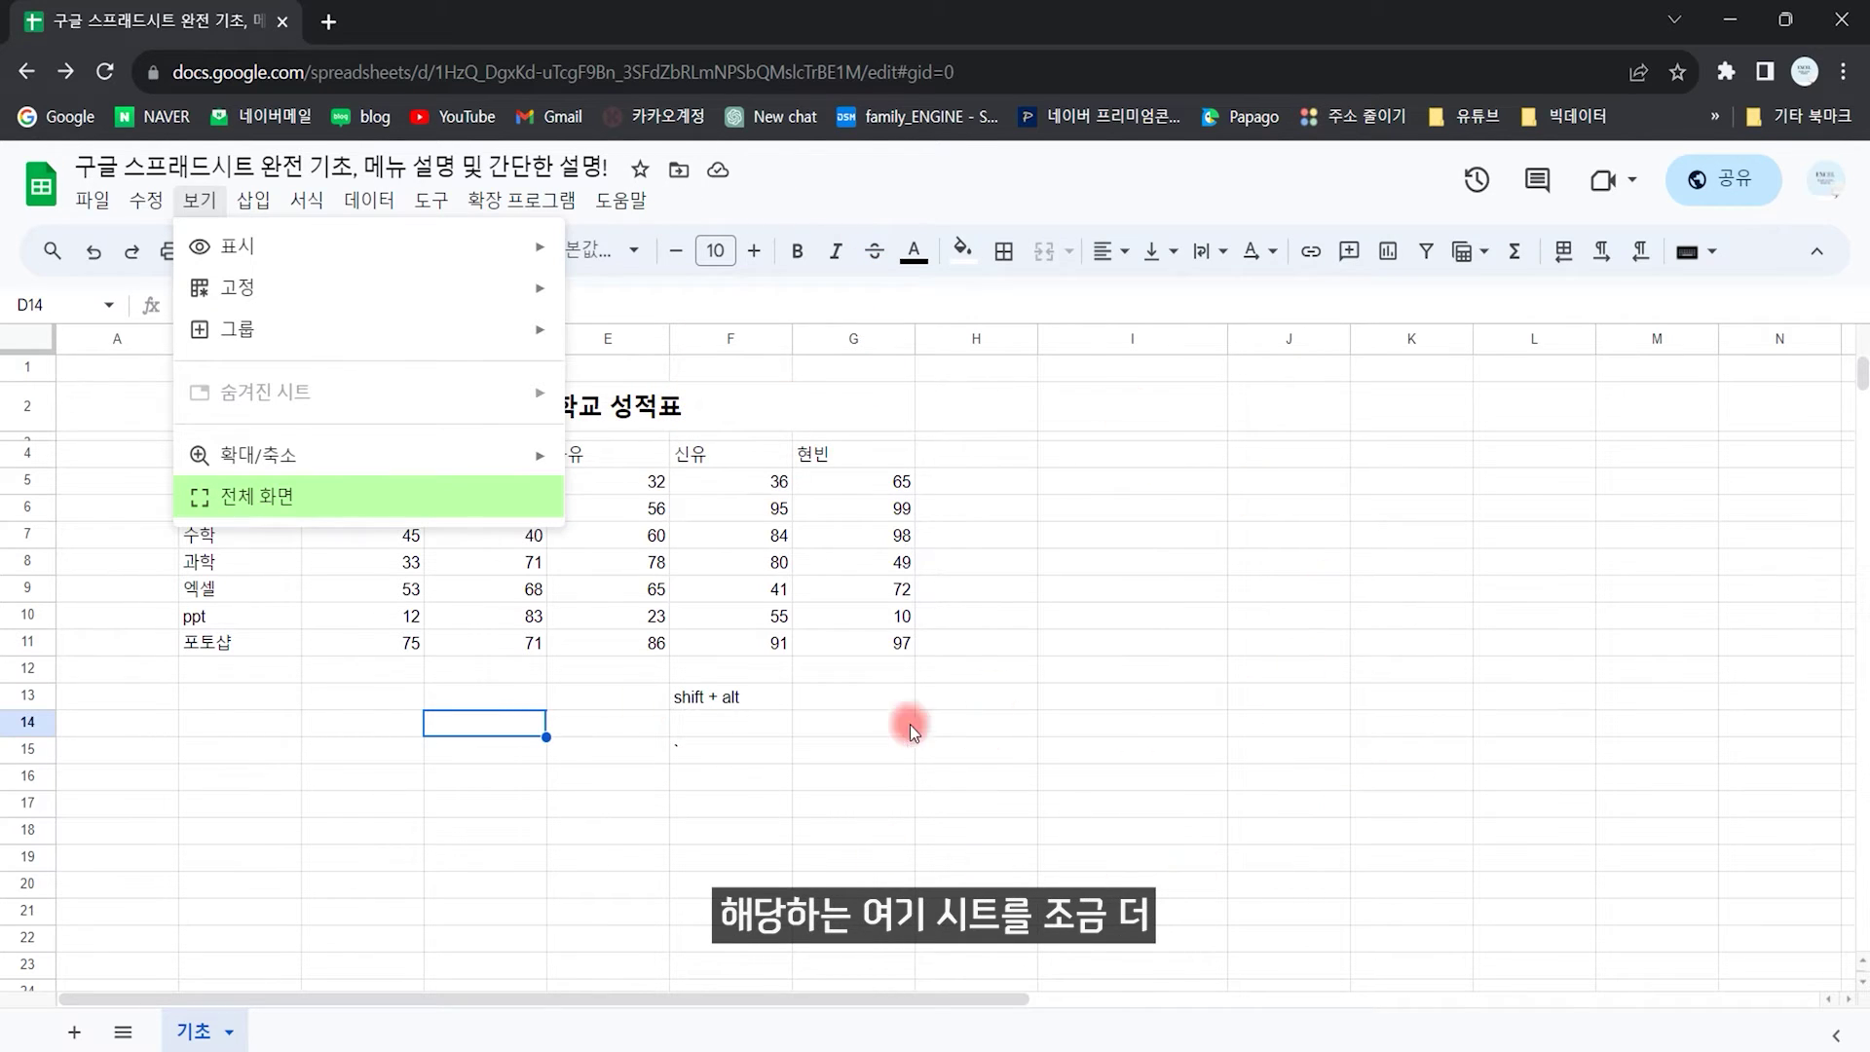
left_click(1190, 565)
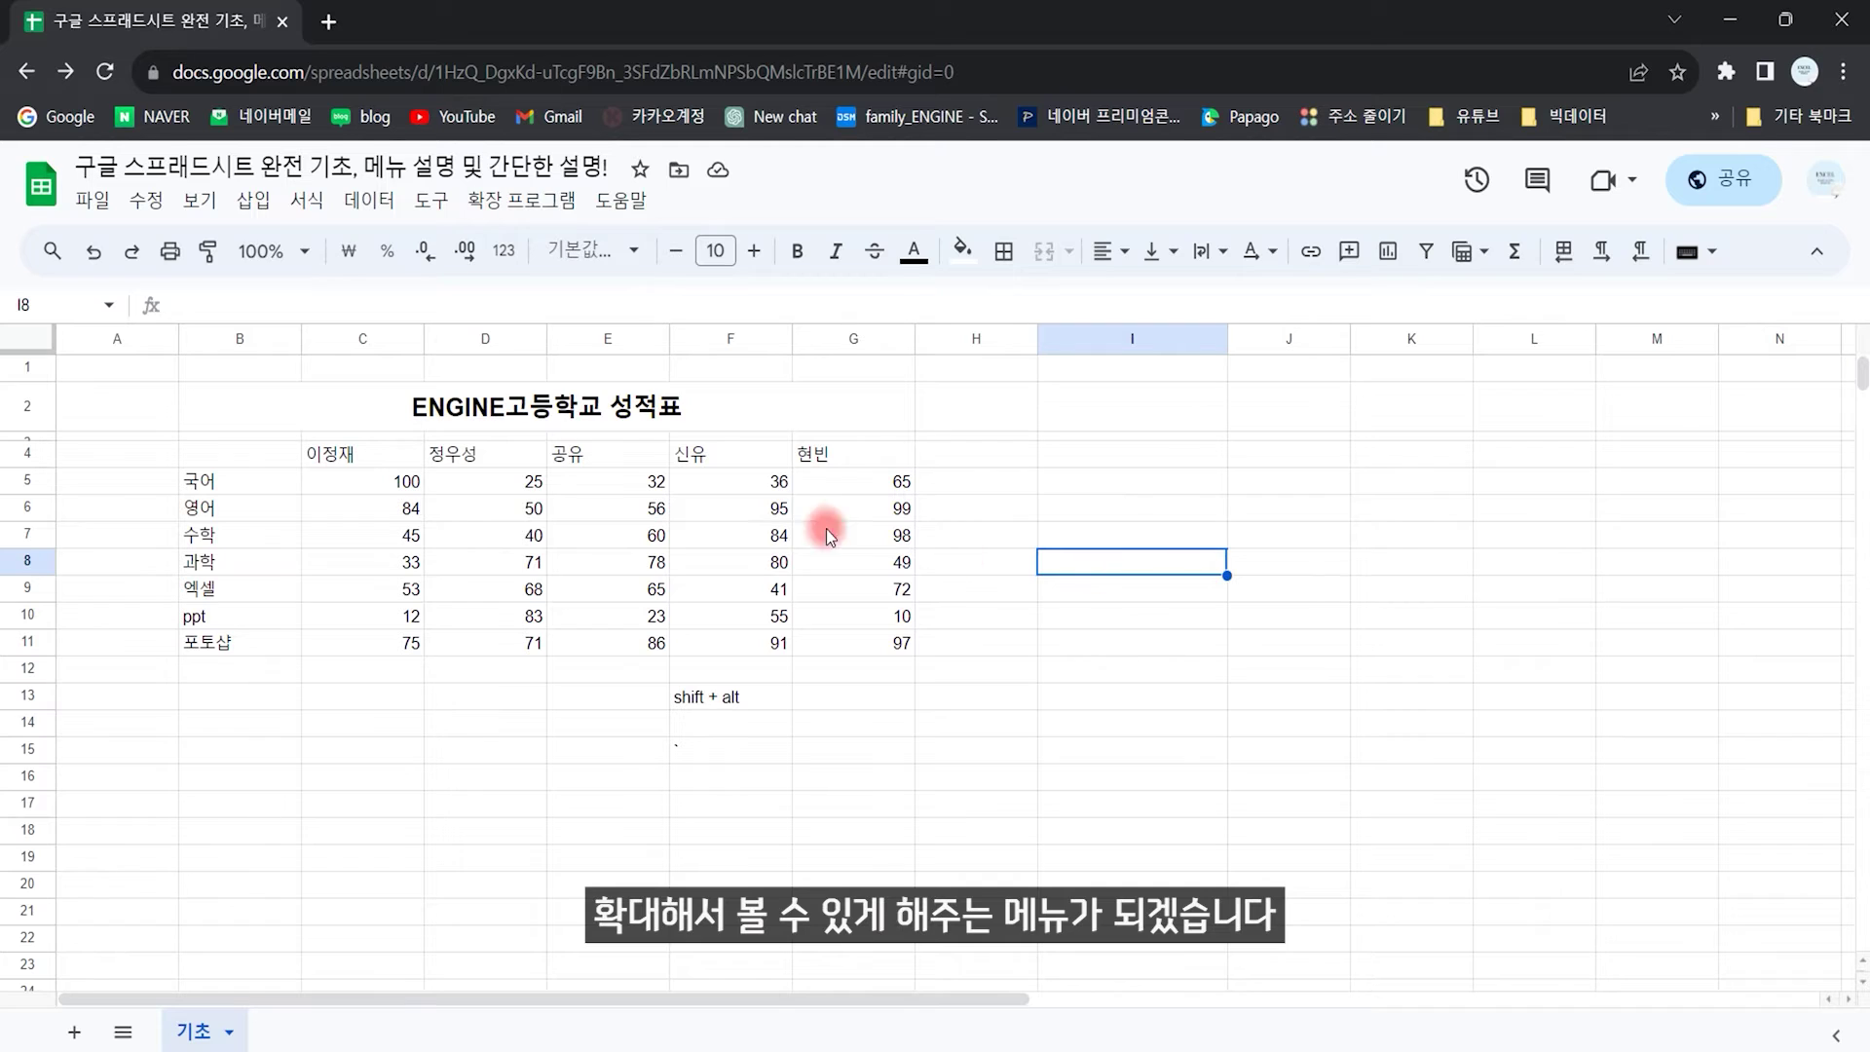
left_click(253, 201)
Step: Show the Insert menu's Cells and Columns submenus
mouse_move(418, 257)
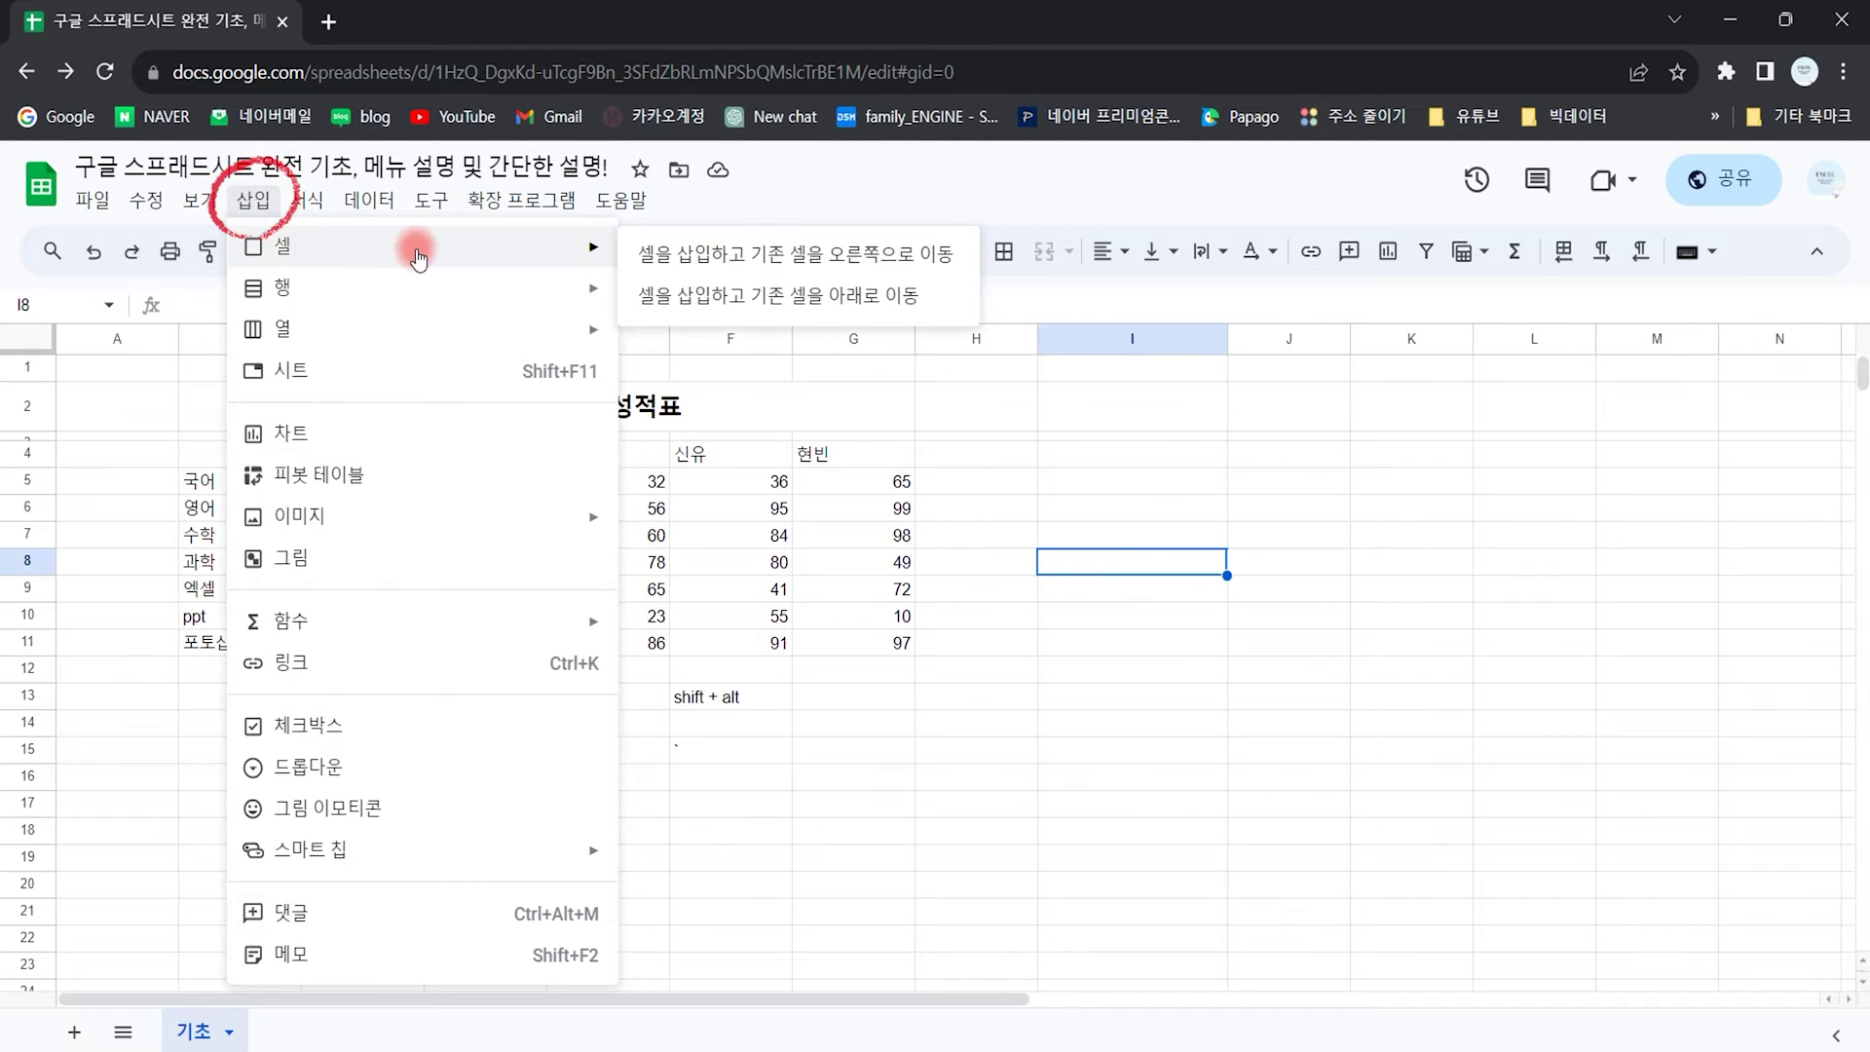
mouse_move(418, 331)
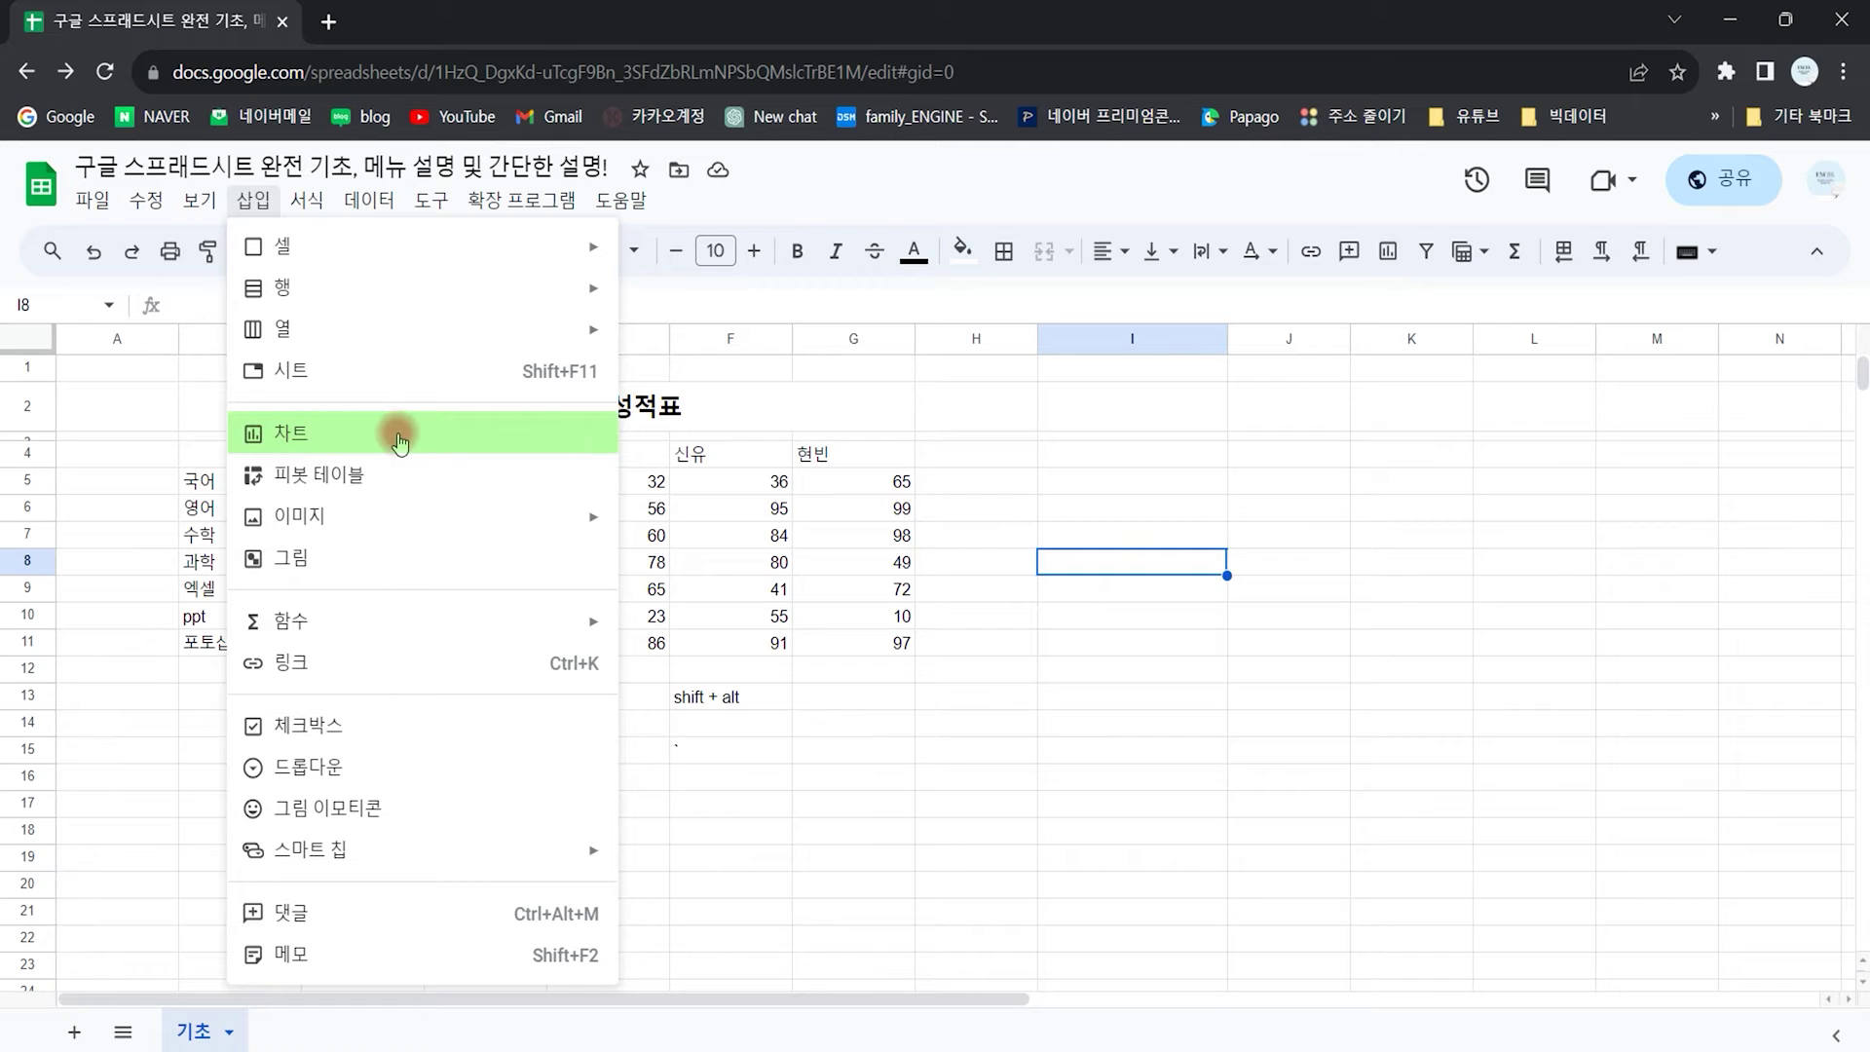
left_click(805, 530)
left_click_drag(239, 456, 828, 647)
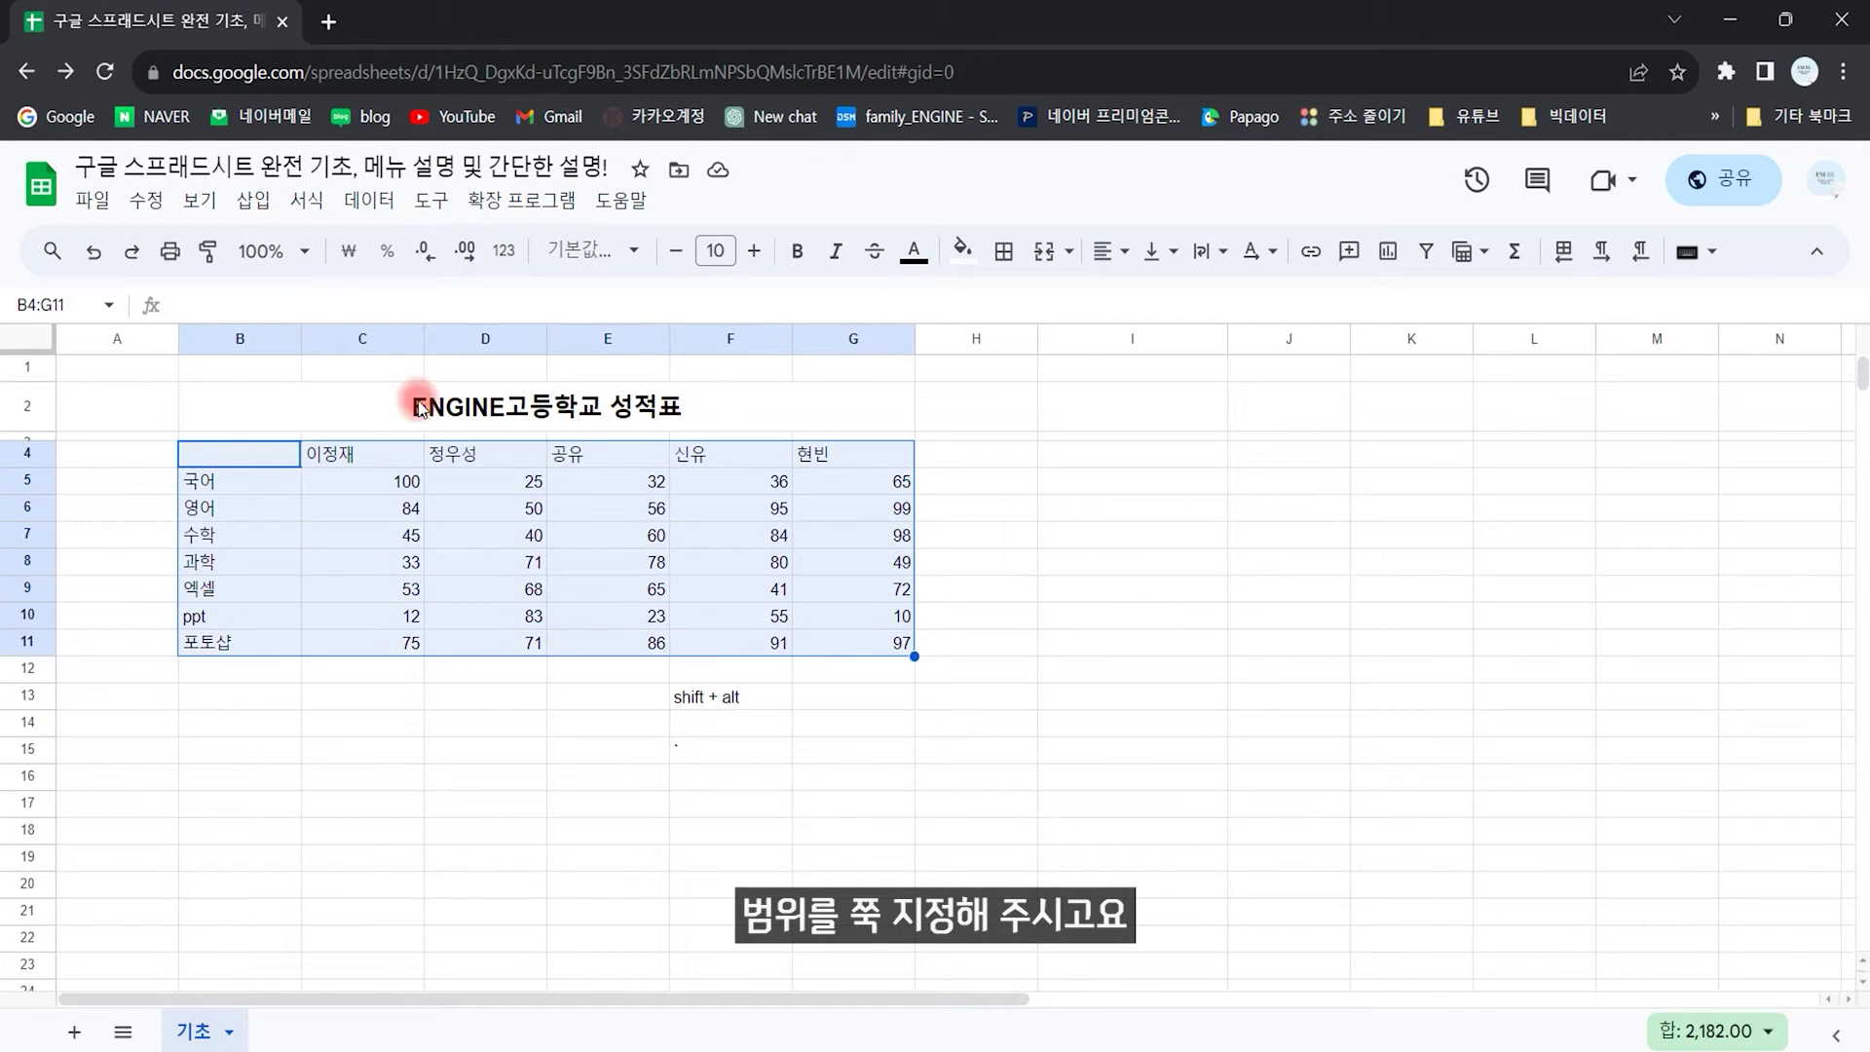
left_click(257, 207)
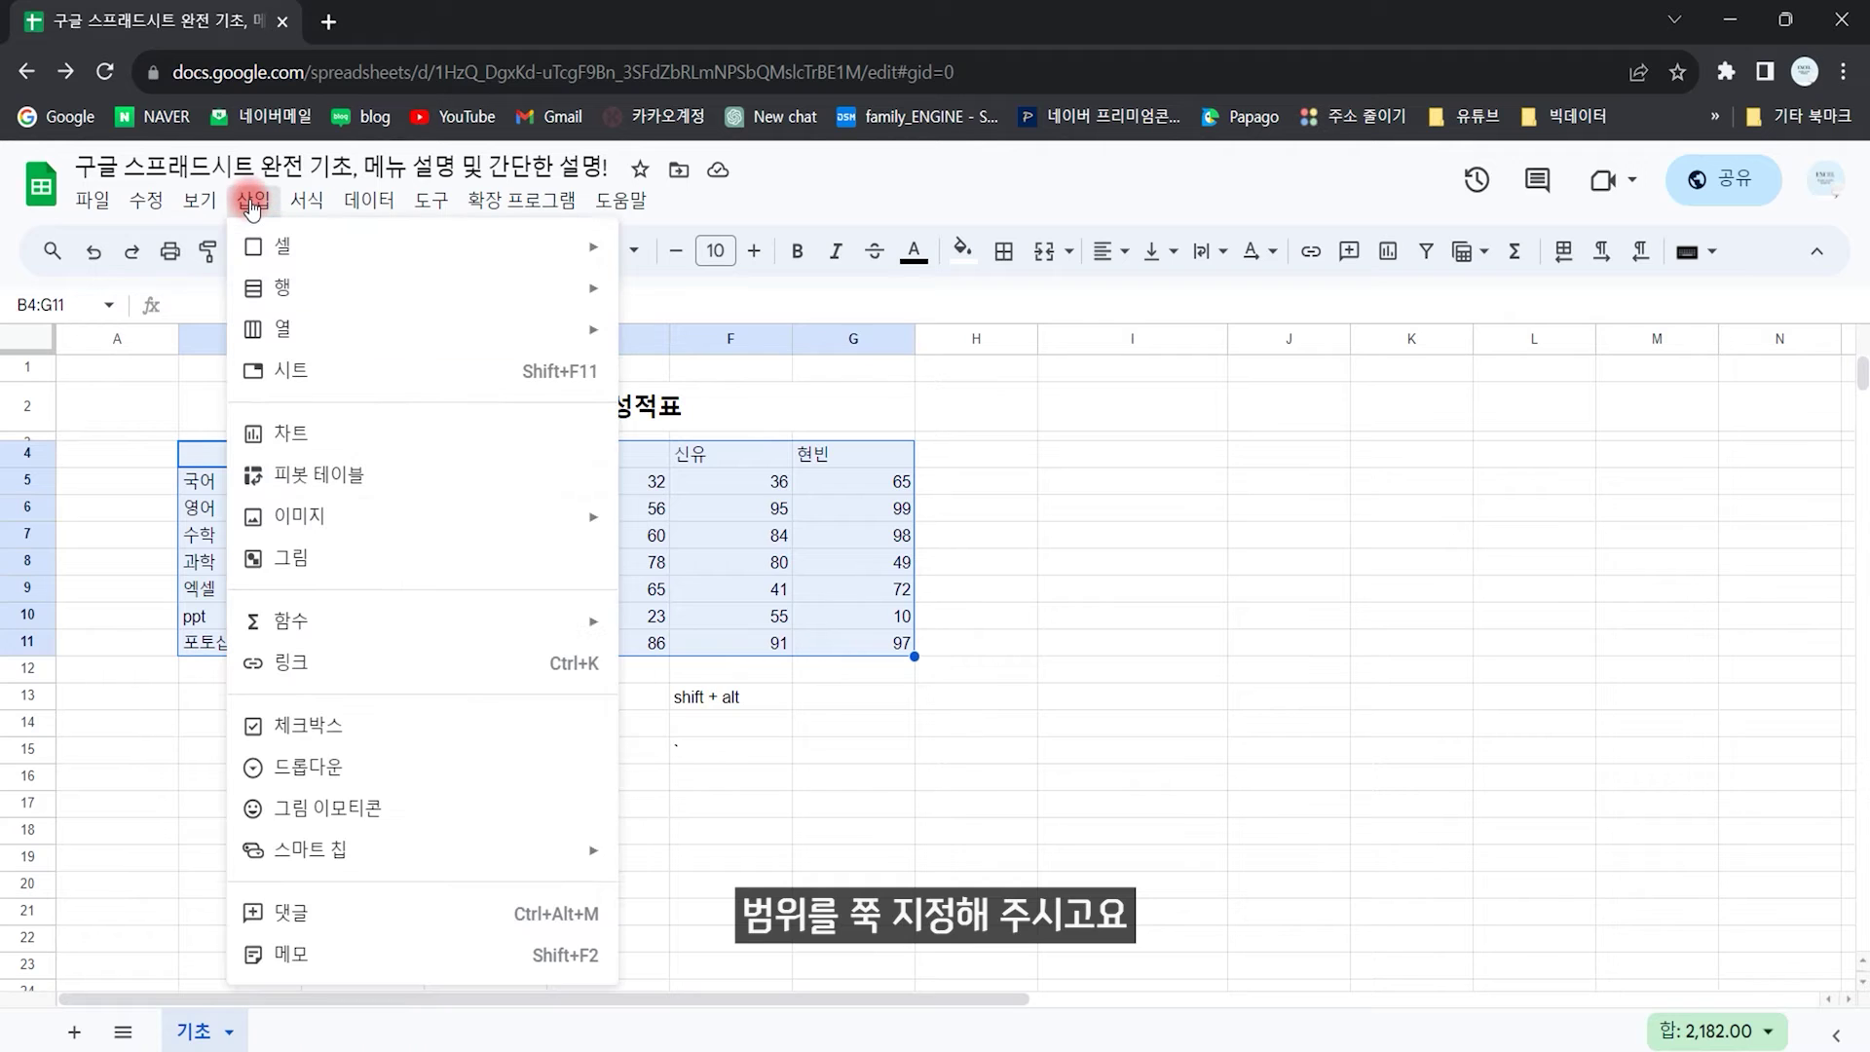
left_click(309, 440)
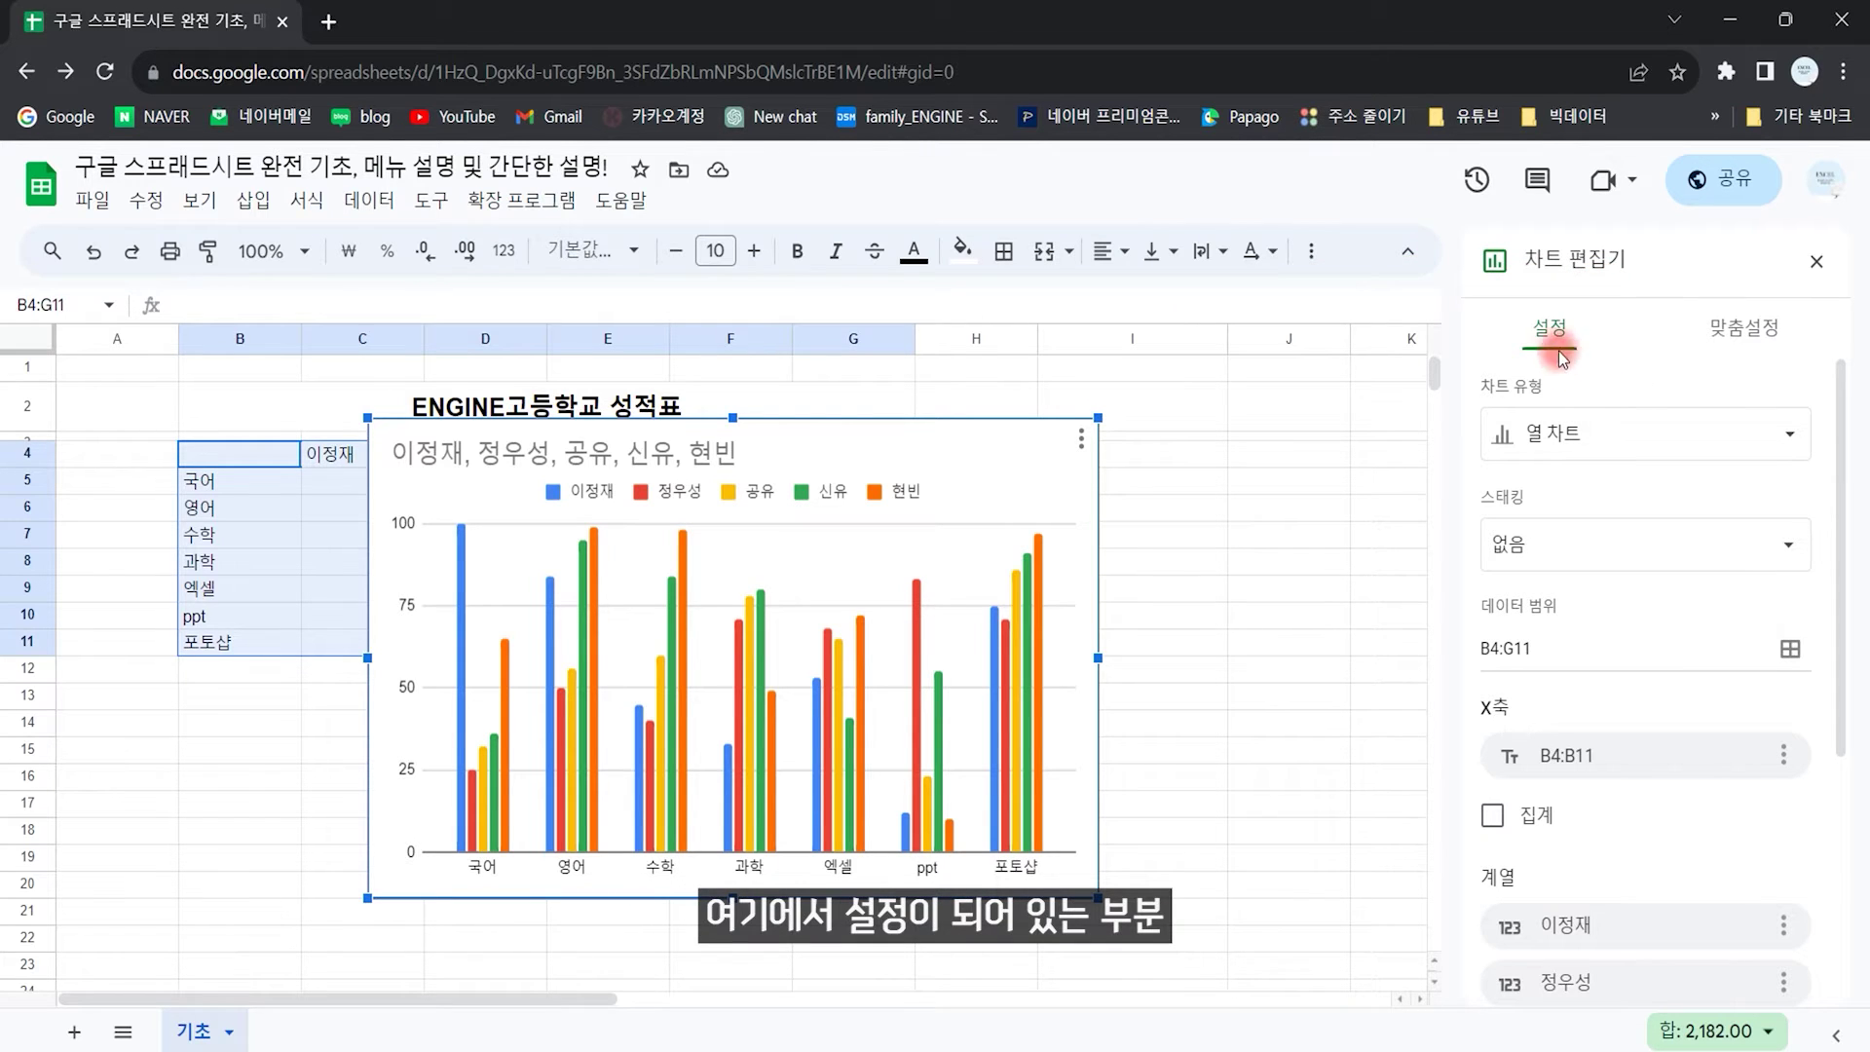
left_click(1744, 332)
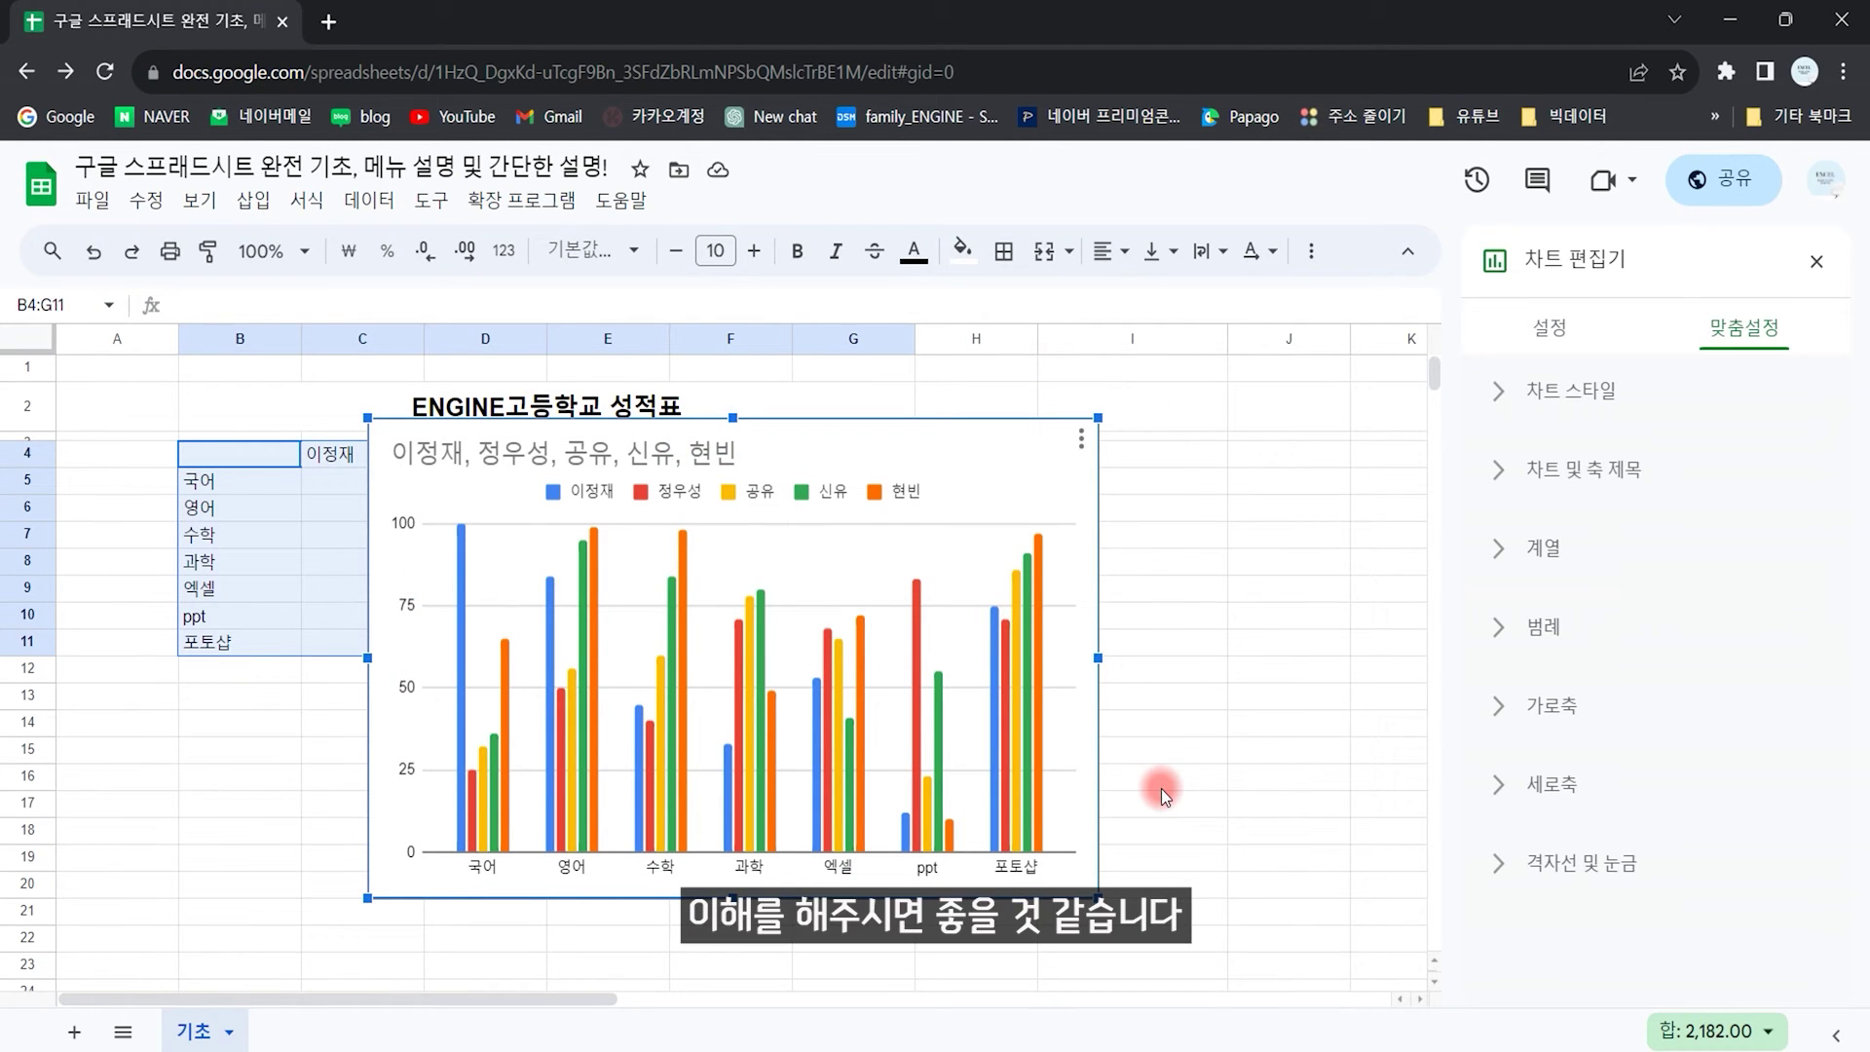
left_click(1817, 261)
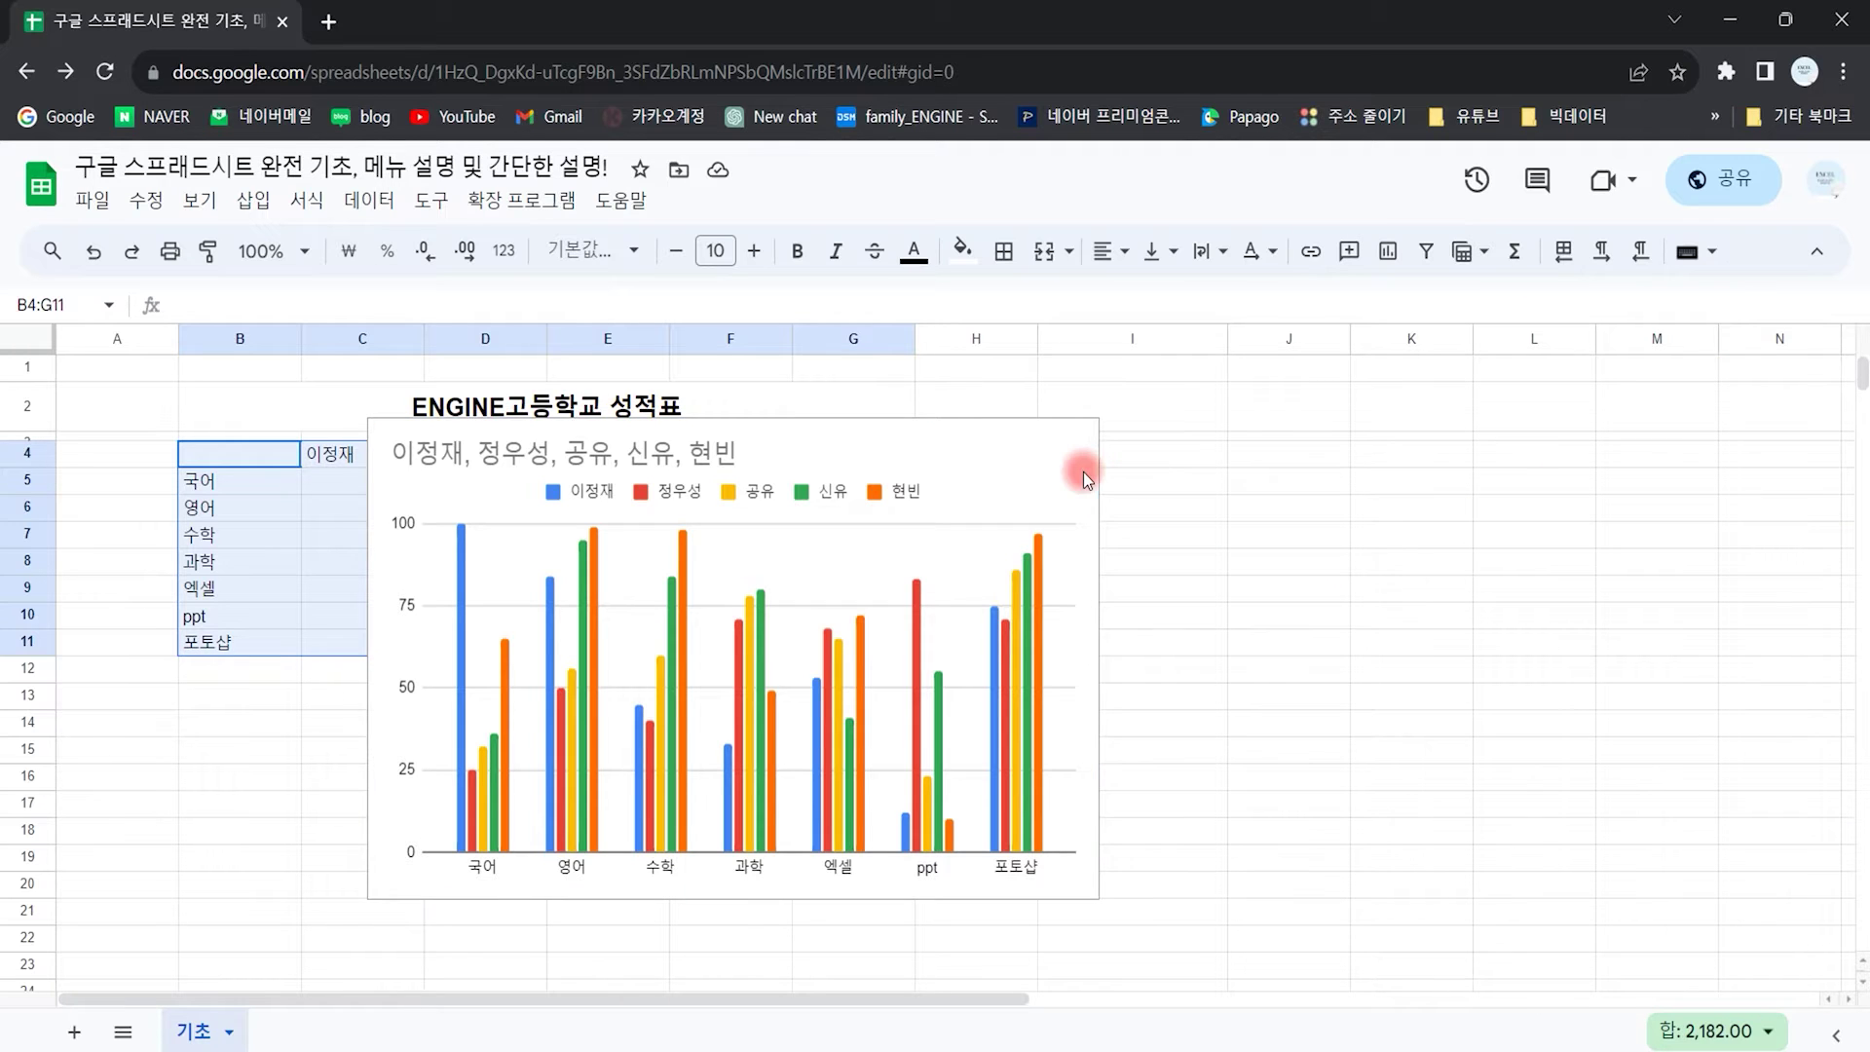
key("Delete")
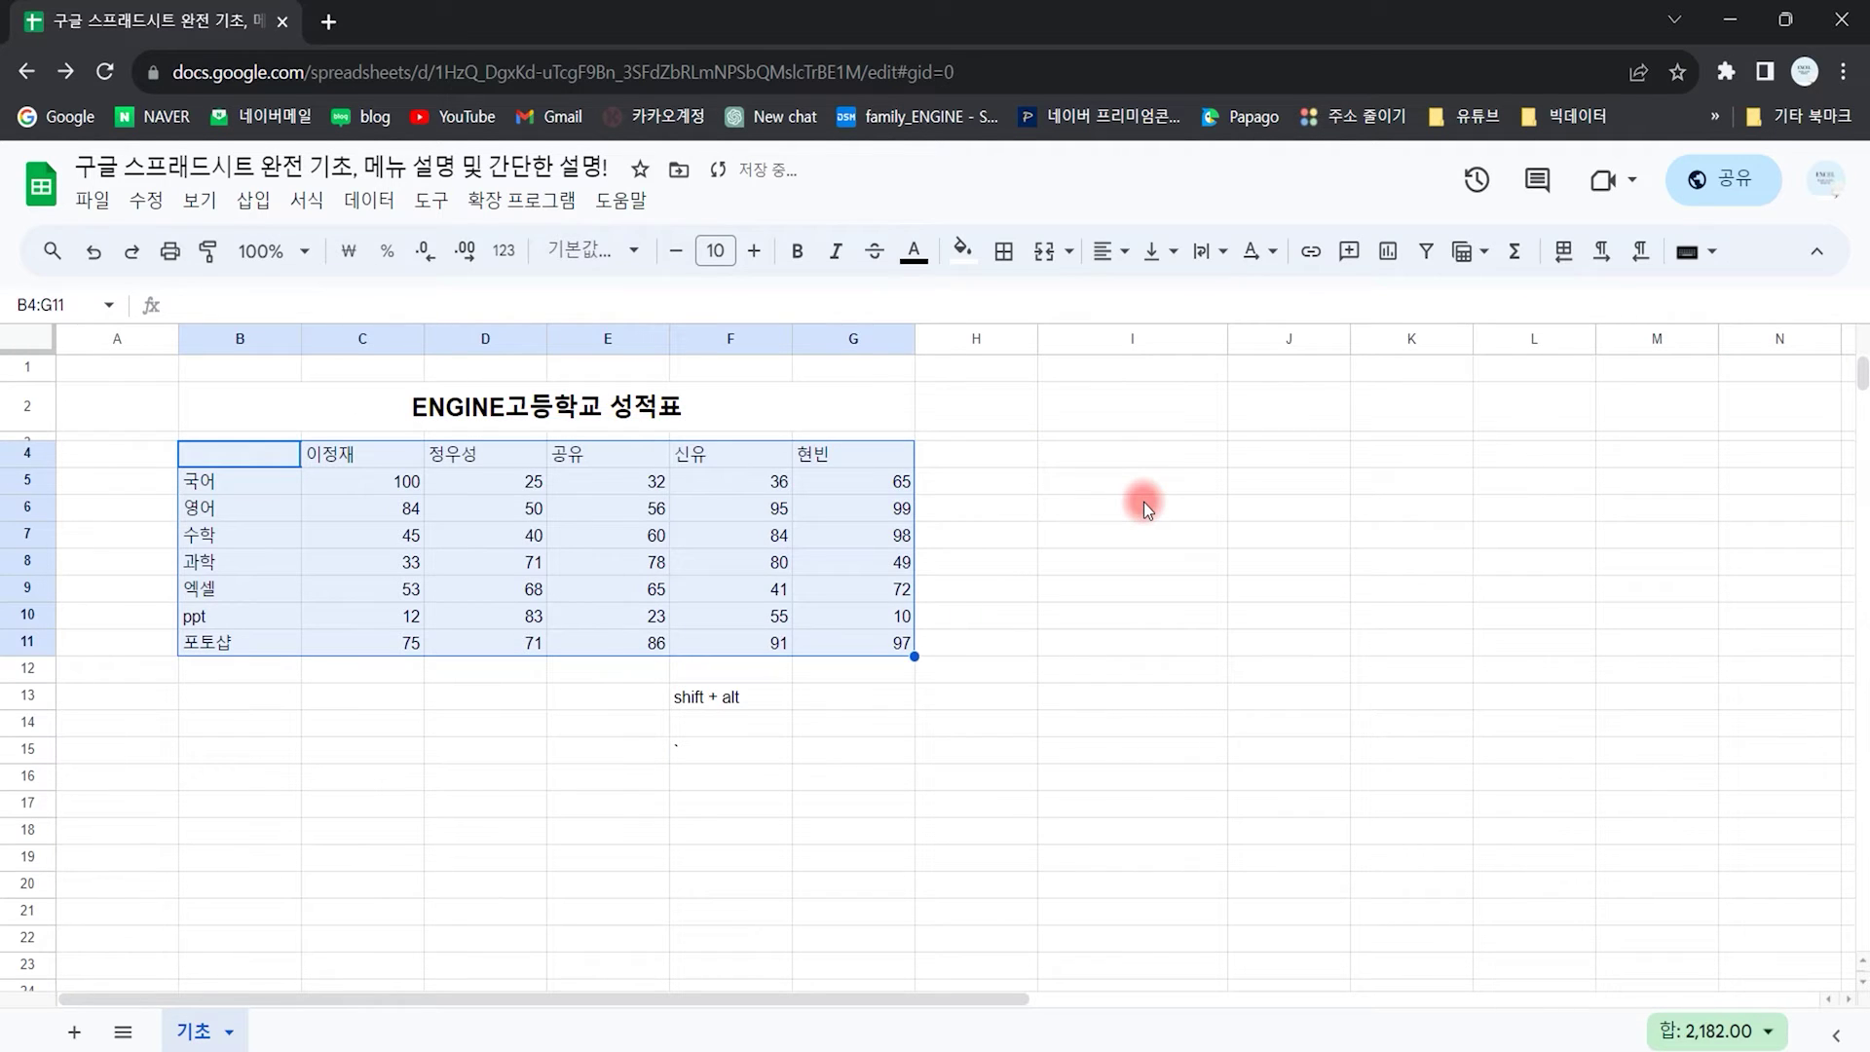
Step: Insert a pivot table for '기초'!B4:G11 onto a new sheet, 피봇 테이블 1
left_click(253, 200)
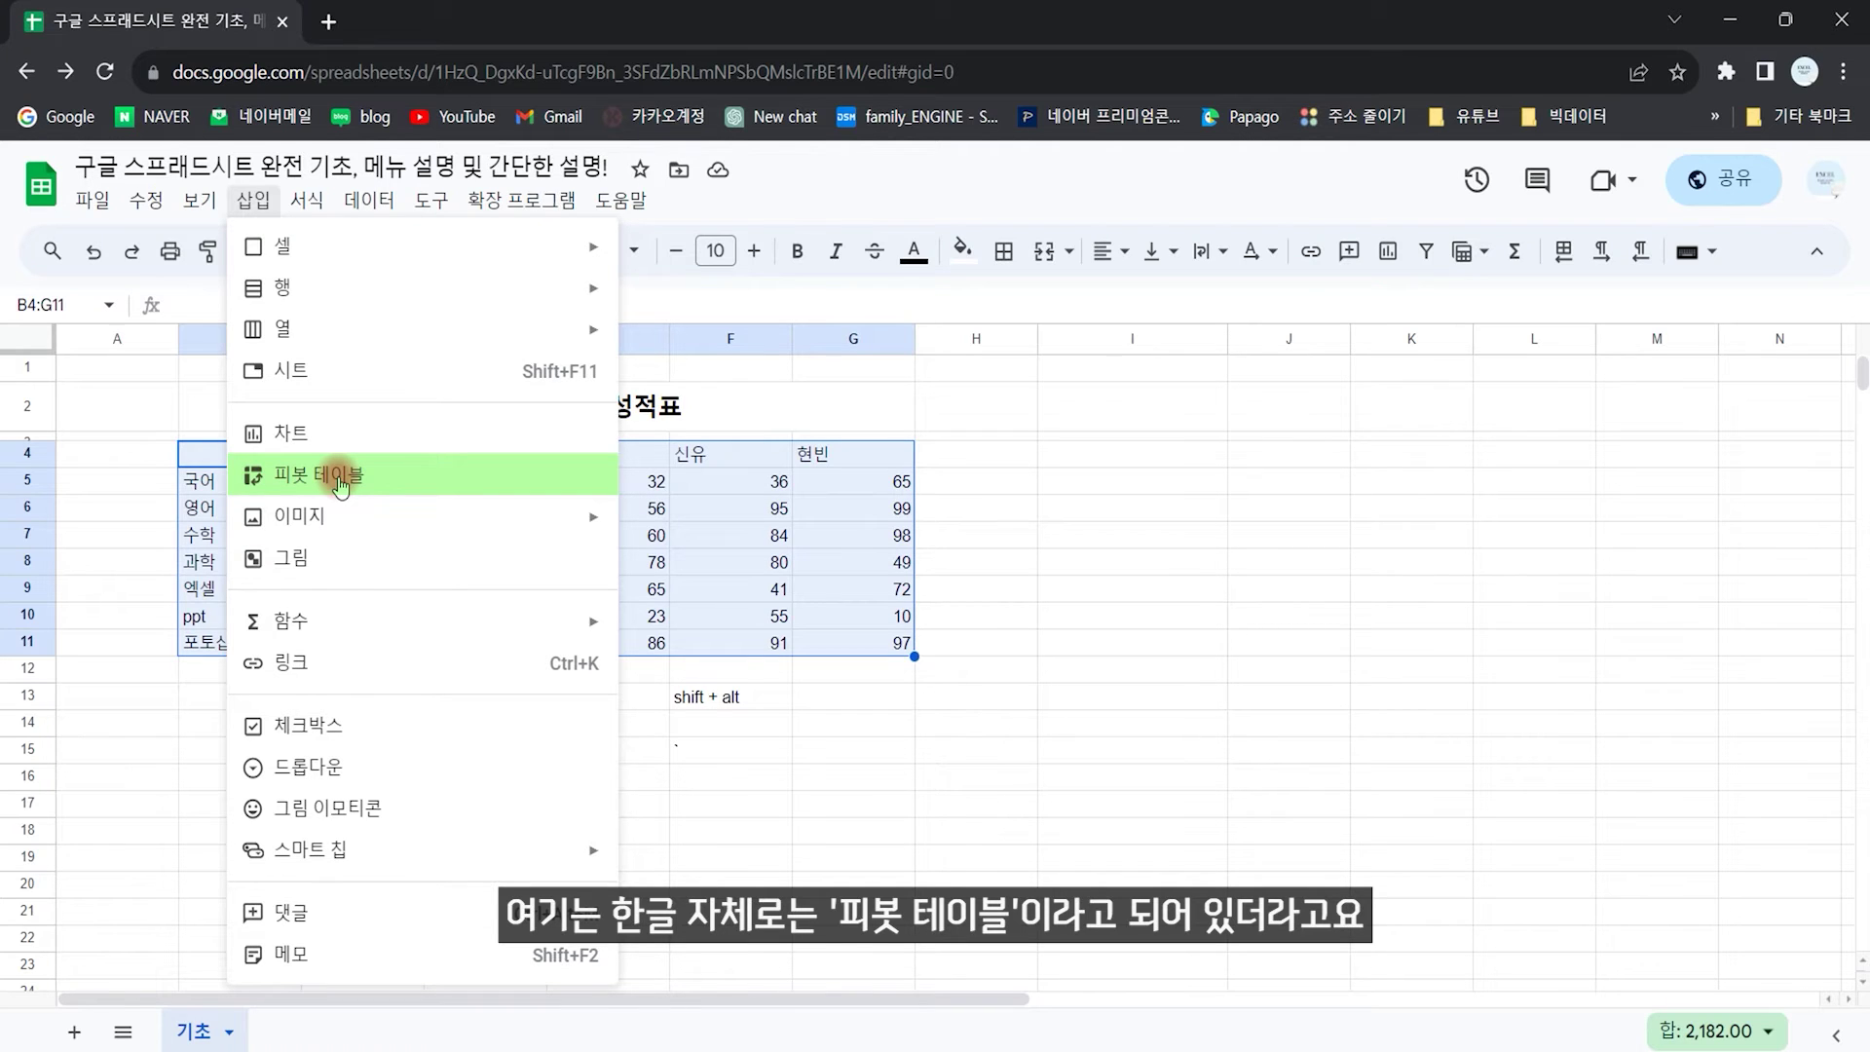
left_click(338, 477)
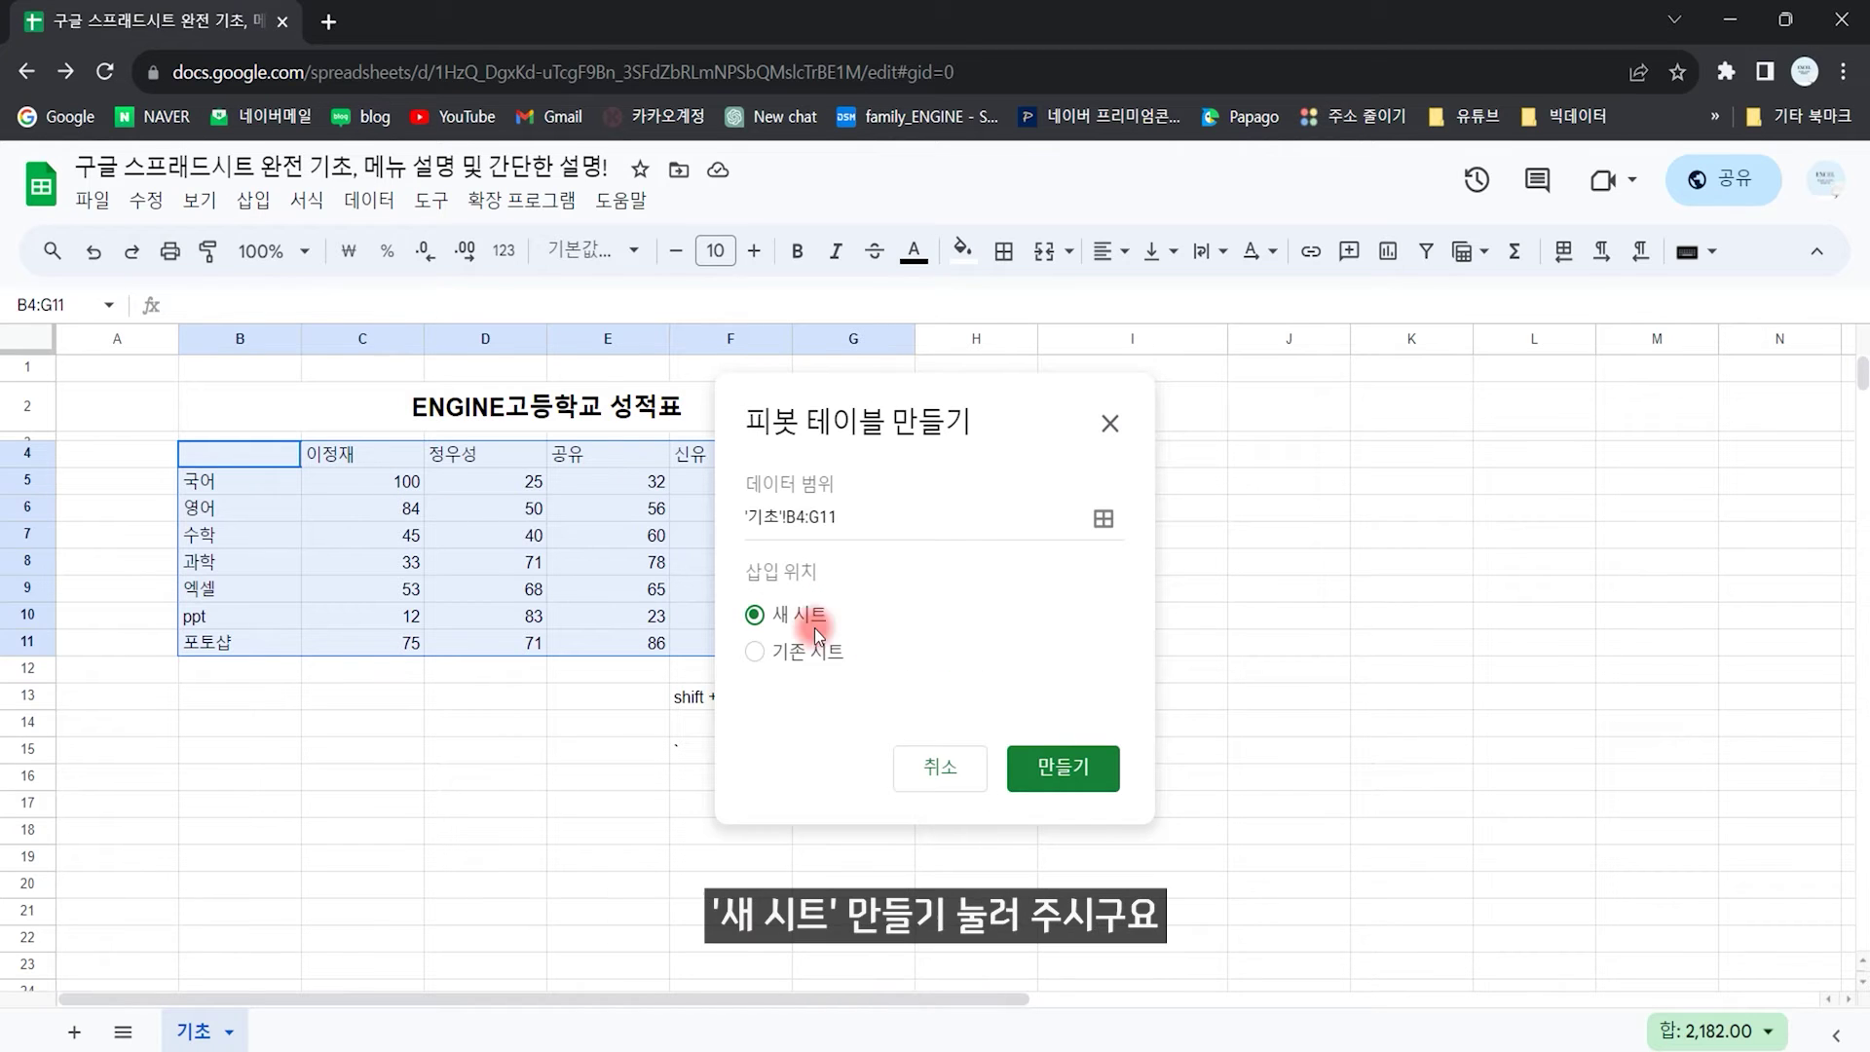
left_click(1087, 784)
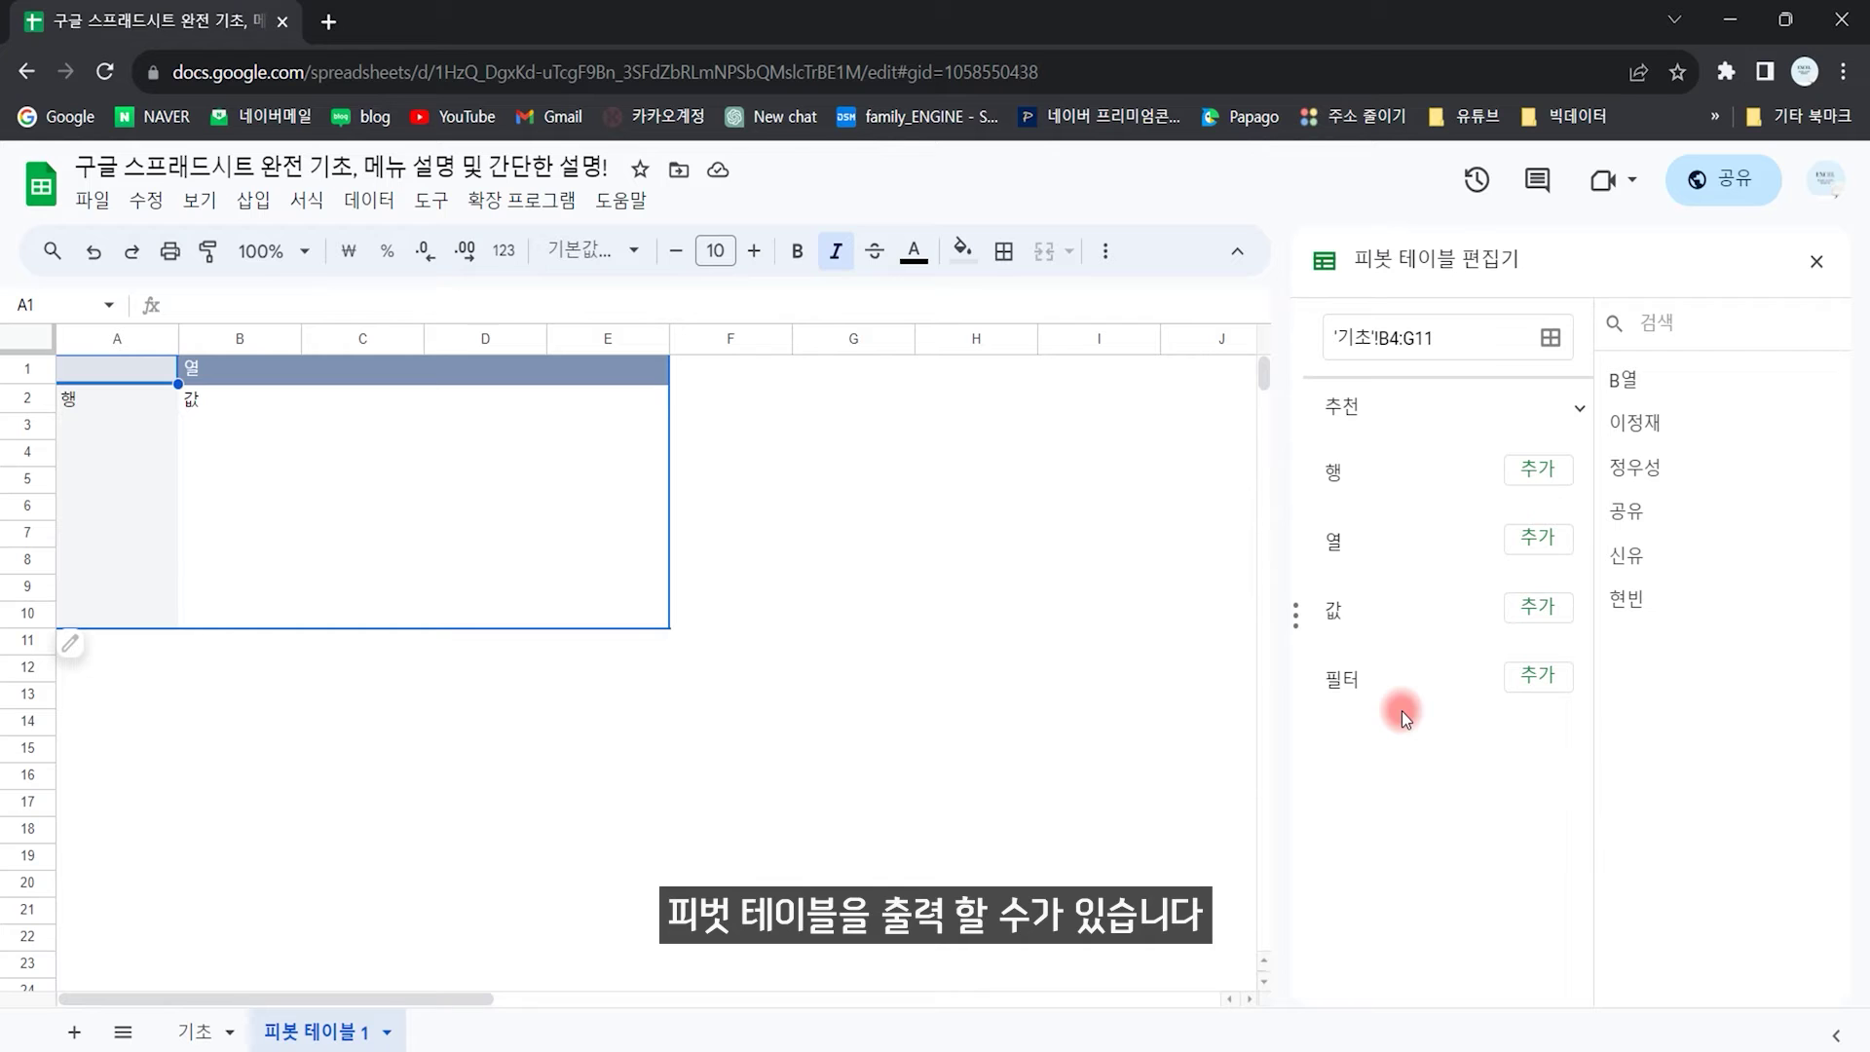
Step: Put 이정재 in the pivot rows and move 공유 from Columns to Values as SUM
left_click_drag(1625, 424, 1348, 505)
left_click_drag(1644, 464, 1357, 776)
left_click_drag(1636, 508, 1354, 937)
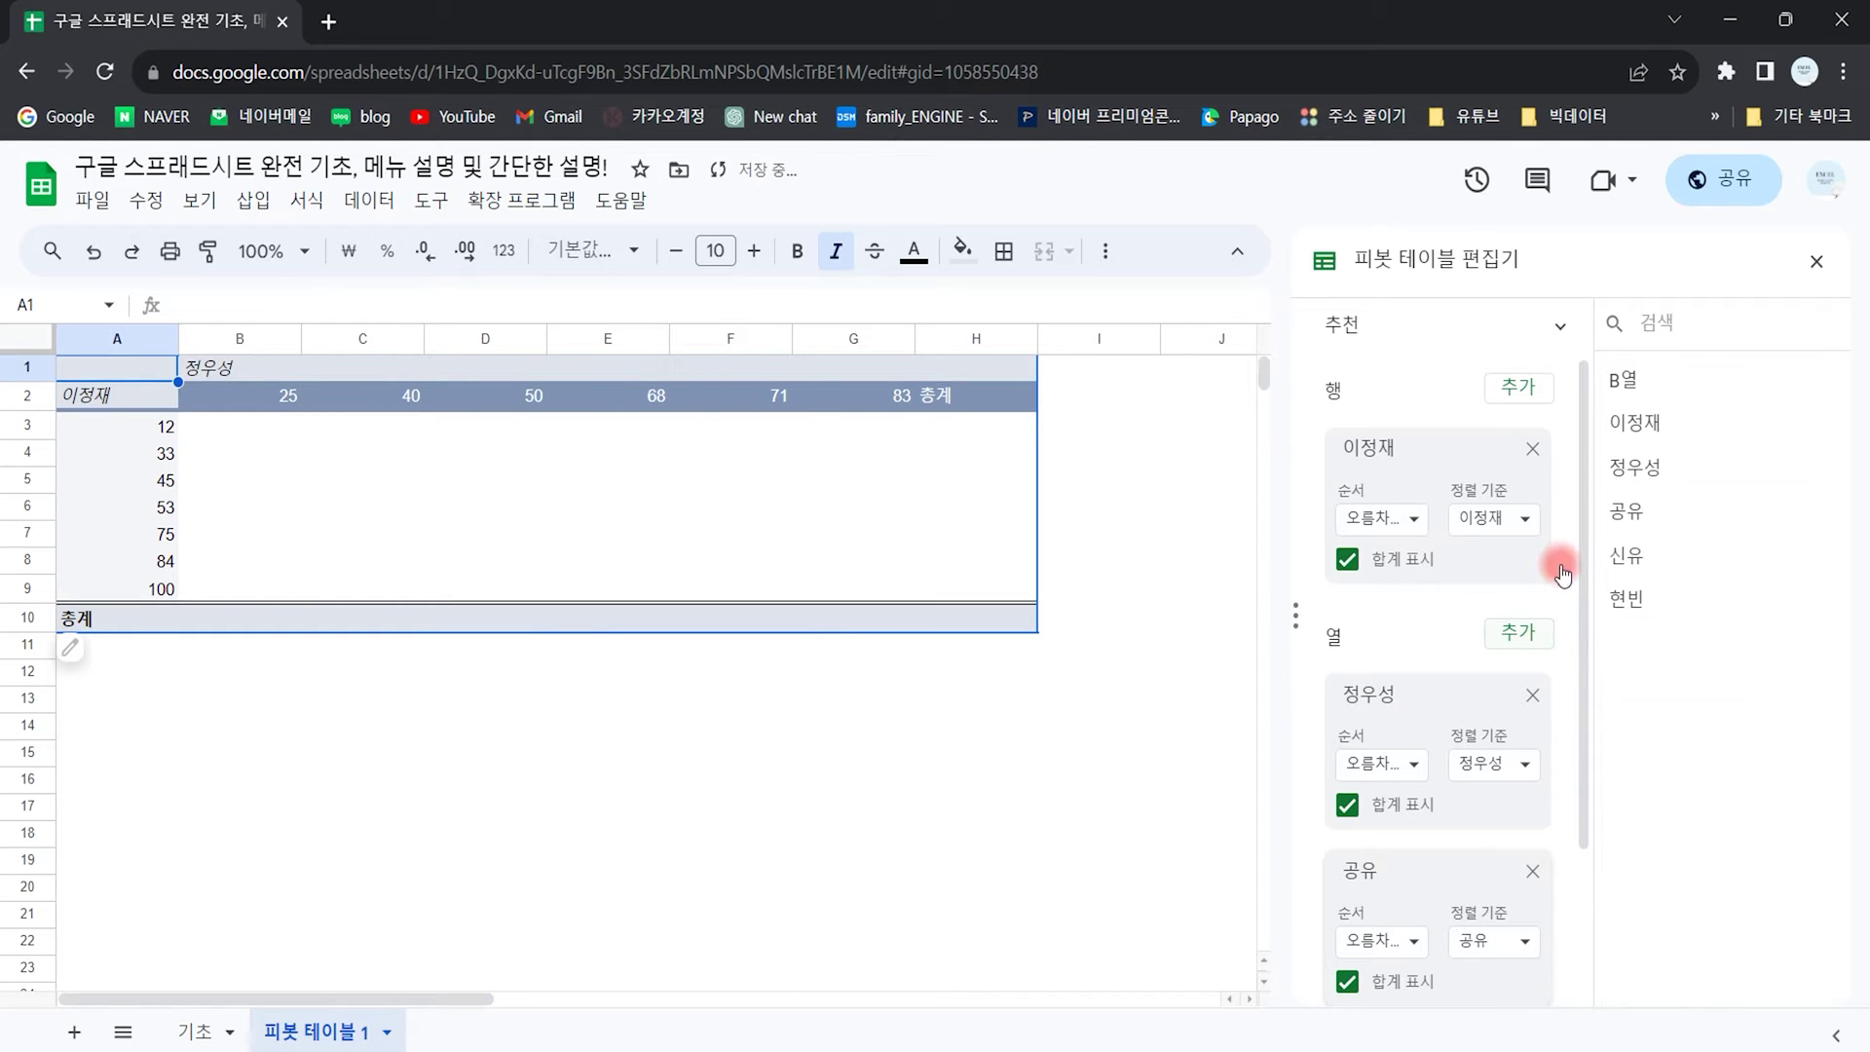
left_click_drag(1583, 531, 1579, 717)
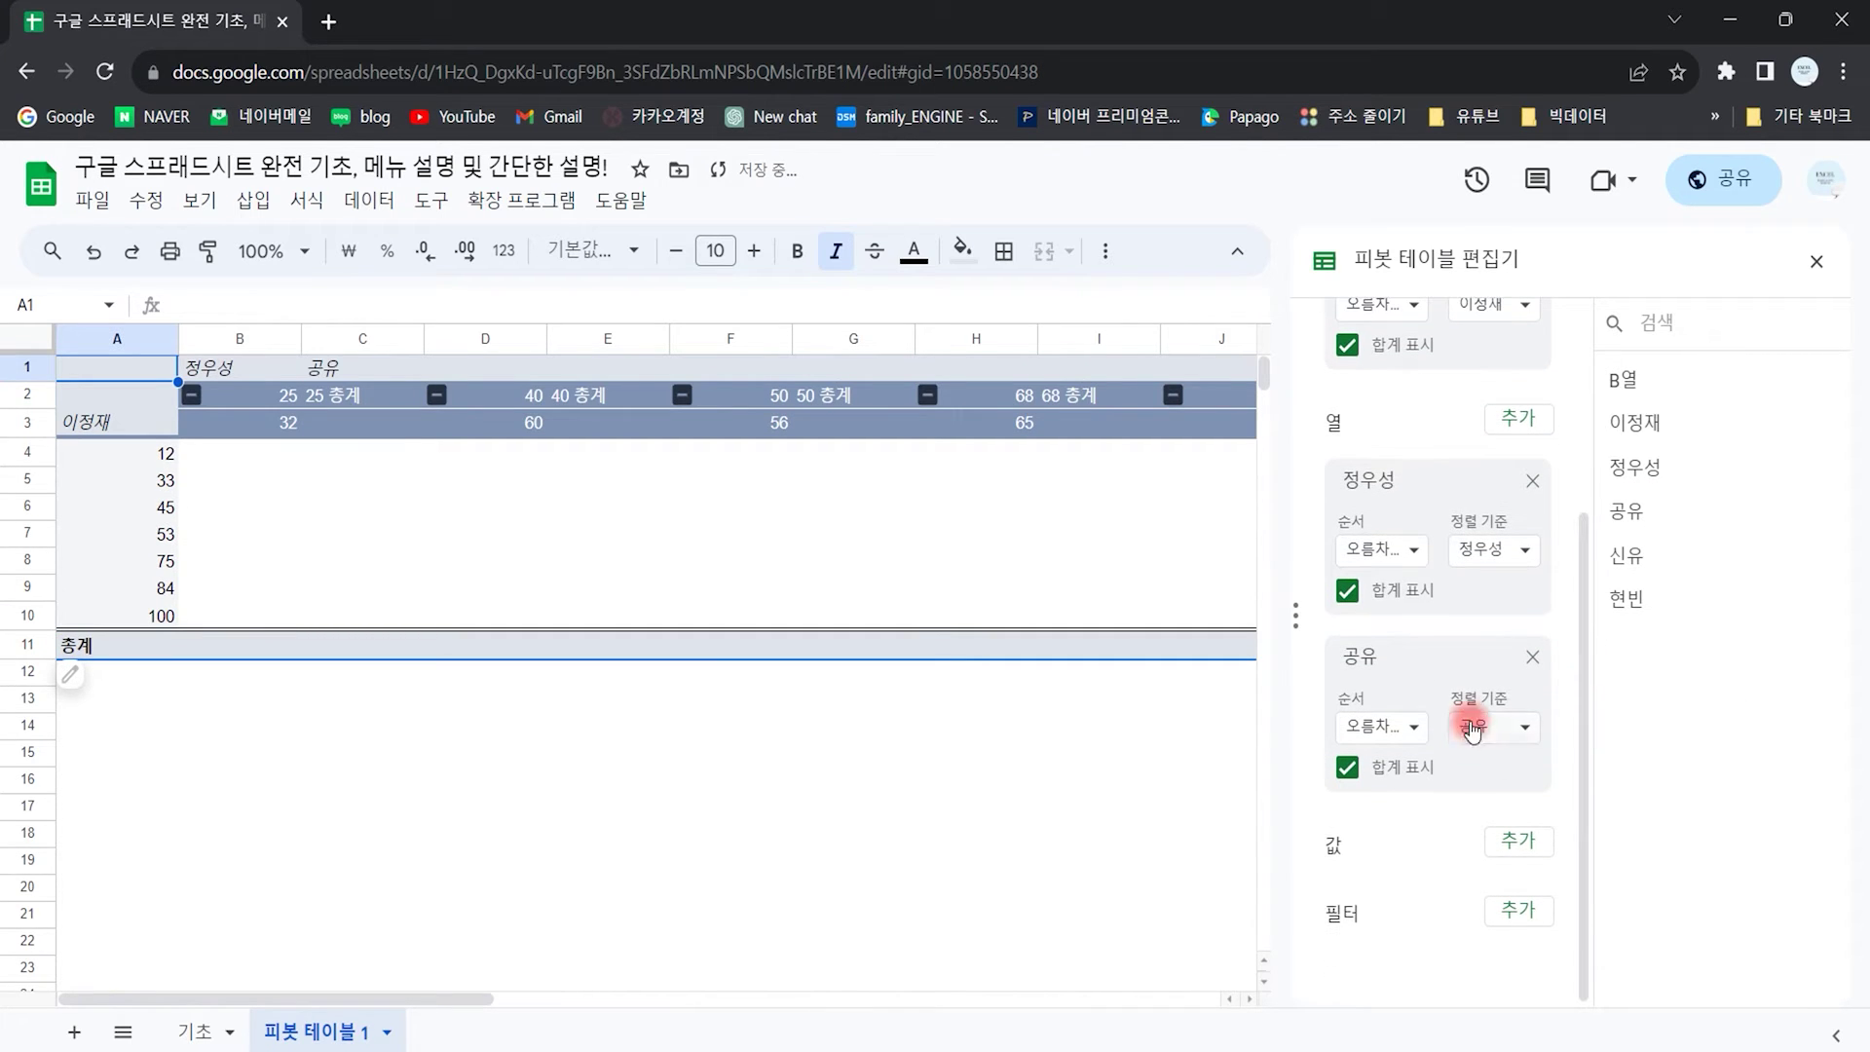
left_click(1532, 656)
left_click_drag(1632, 524, 1341, 882)
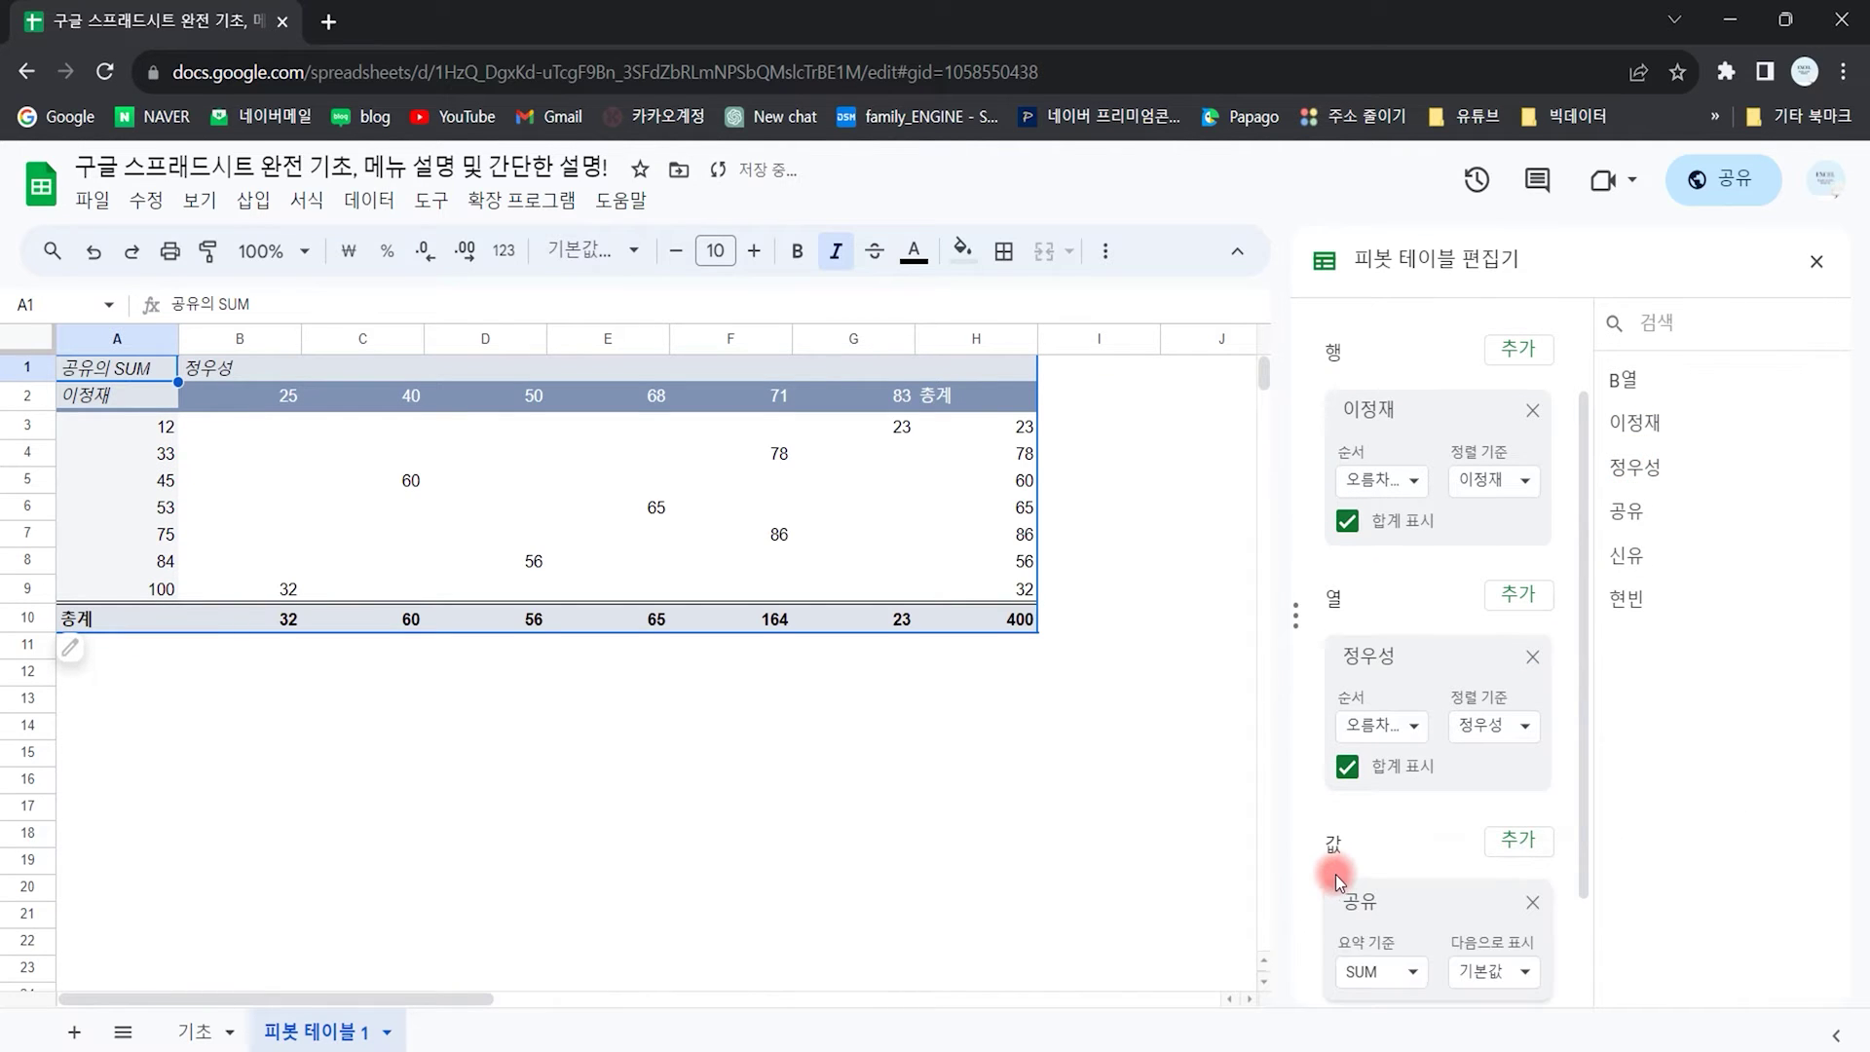
Step: Compare the pivot against the source score table C4:G11 on the 기초 sheet
left_click(268, 744)
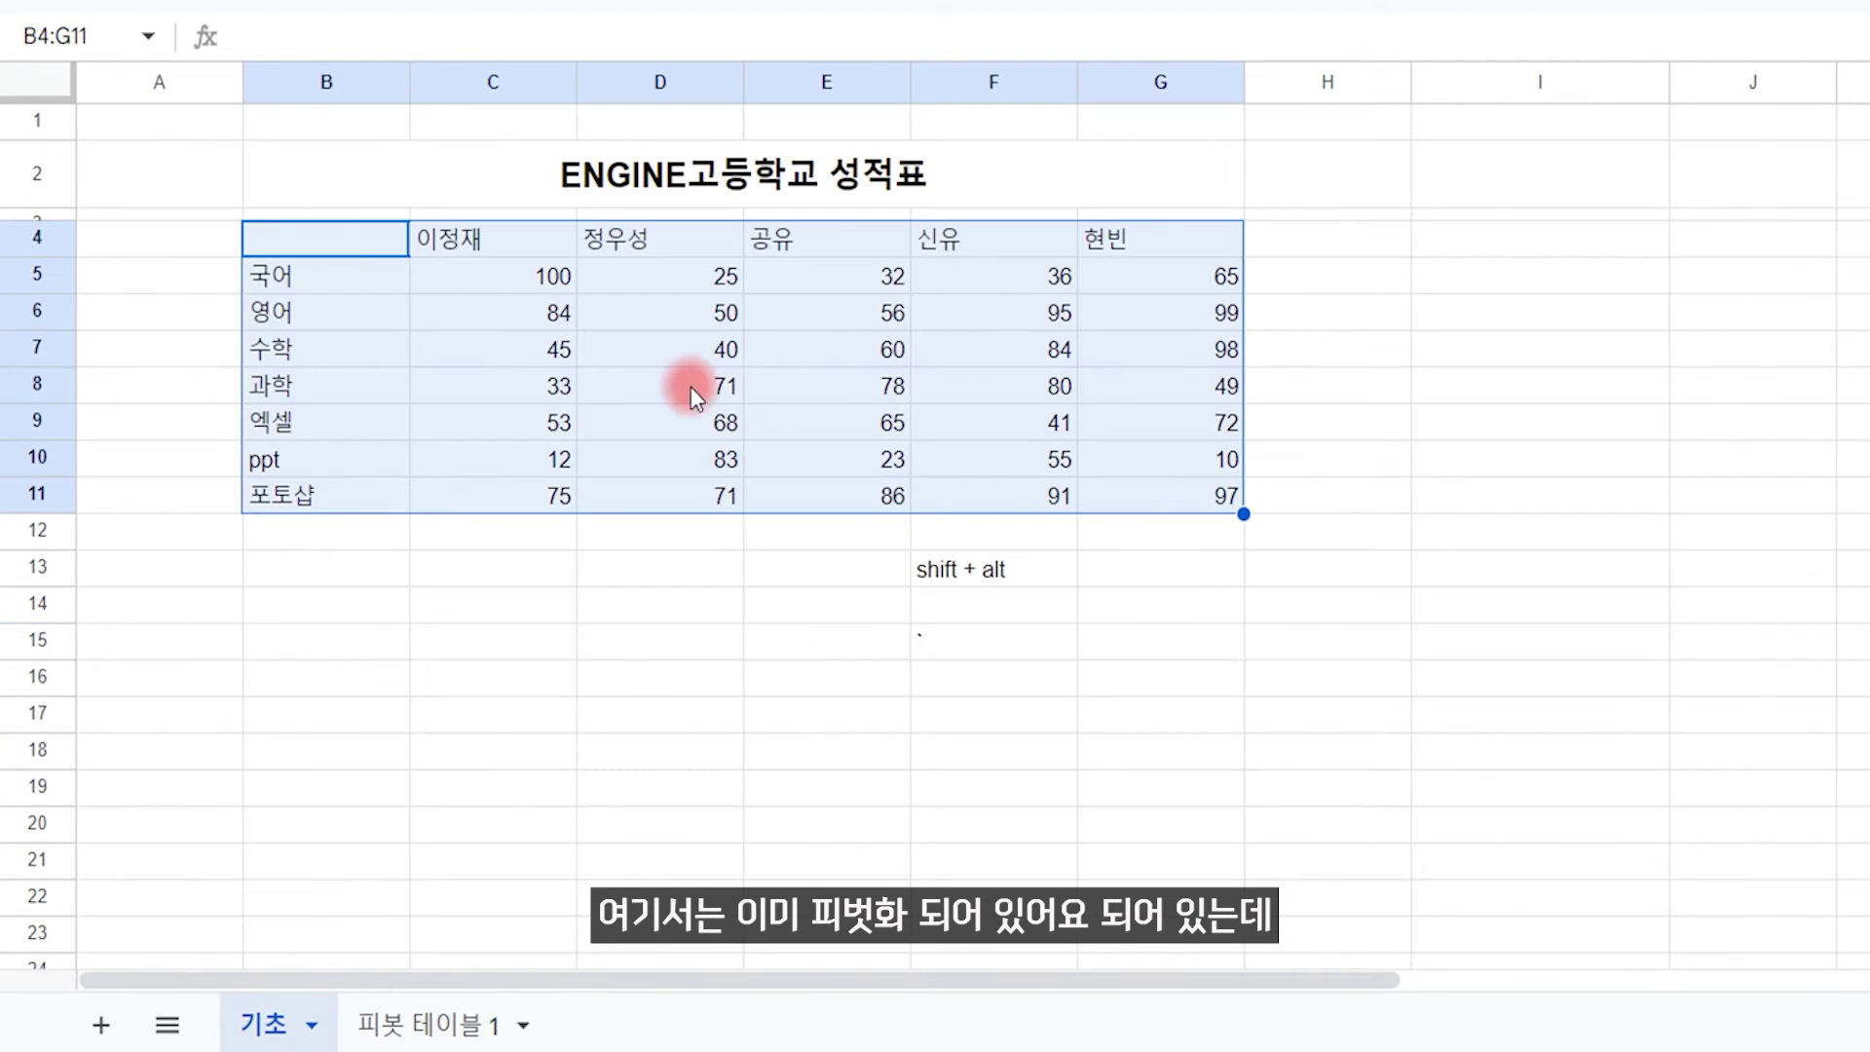
left_click(544, 356)
left_click_drag(527, 245, 1217, 527)
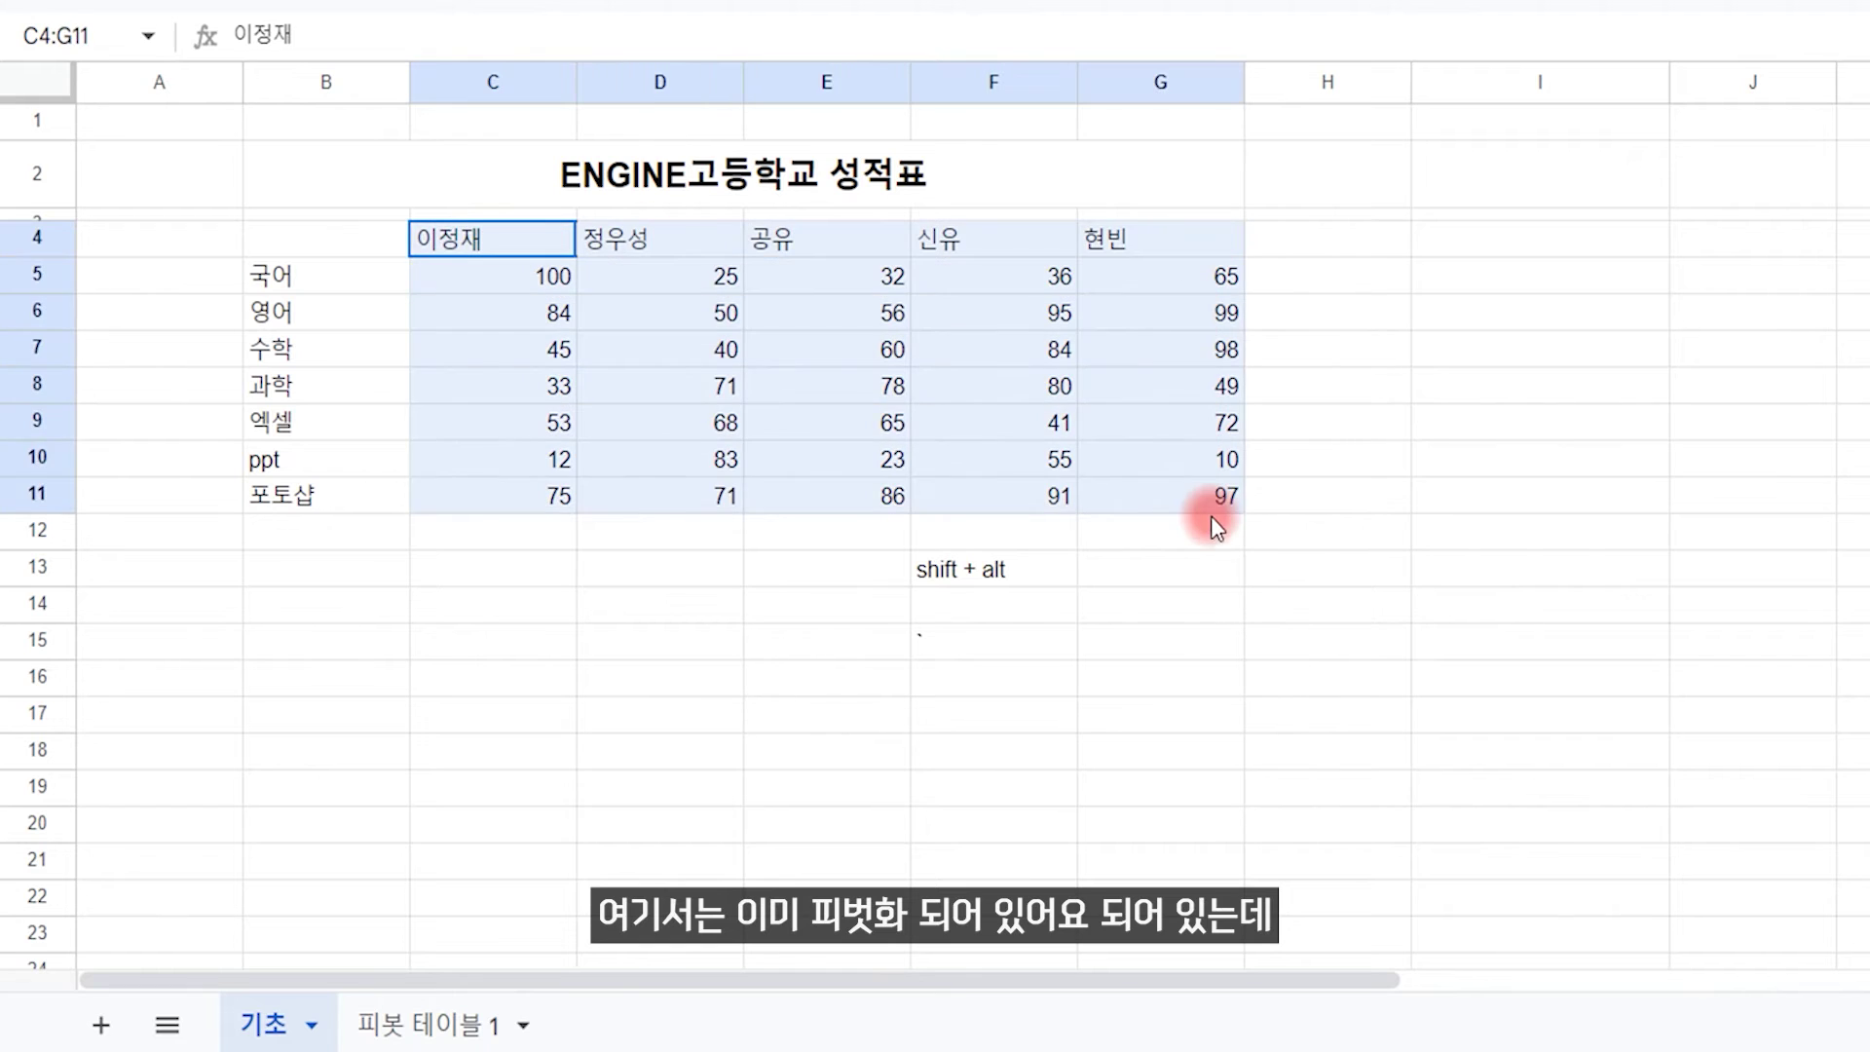
left_click(648, 386)
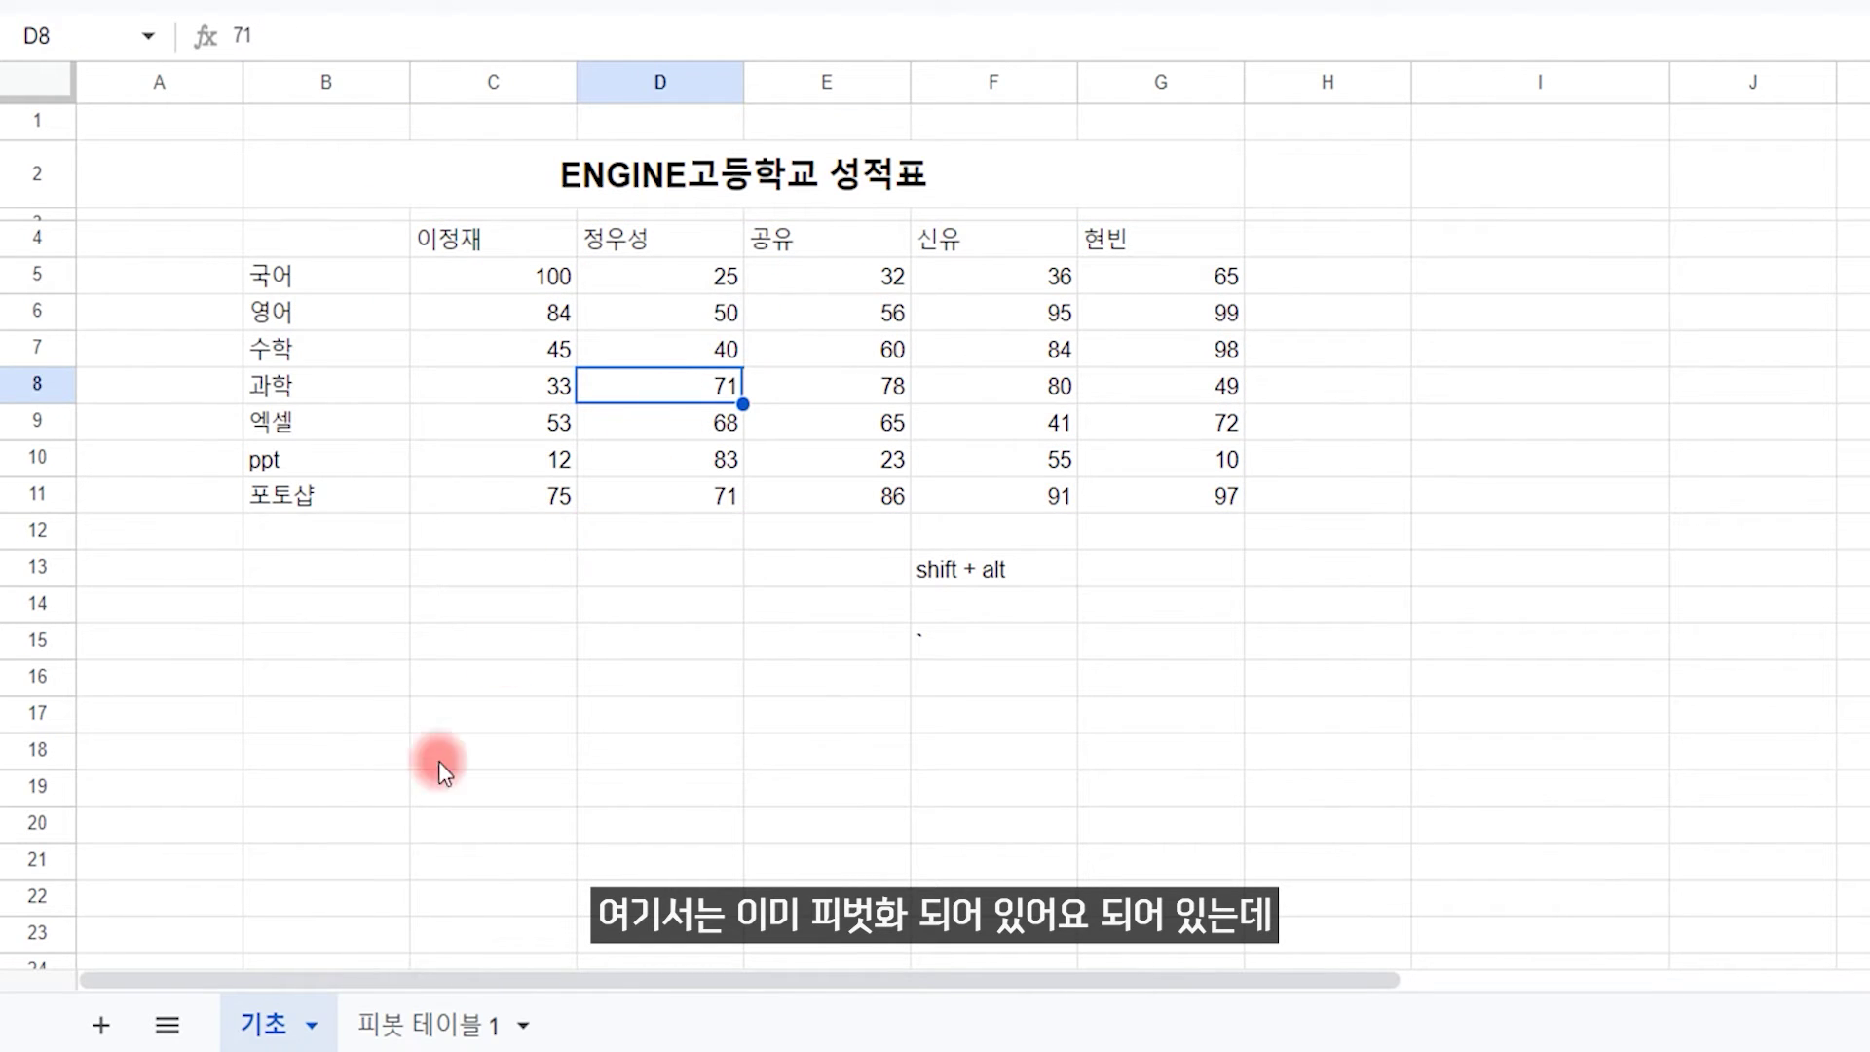
left_click(409, 1025)
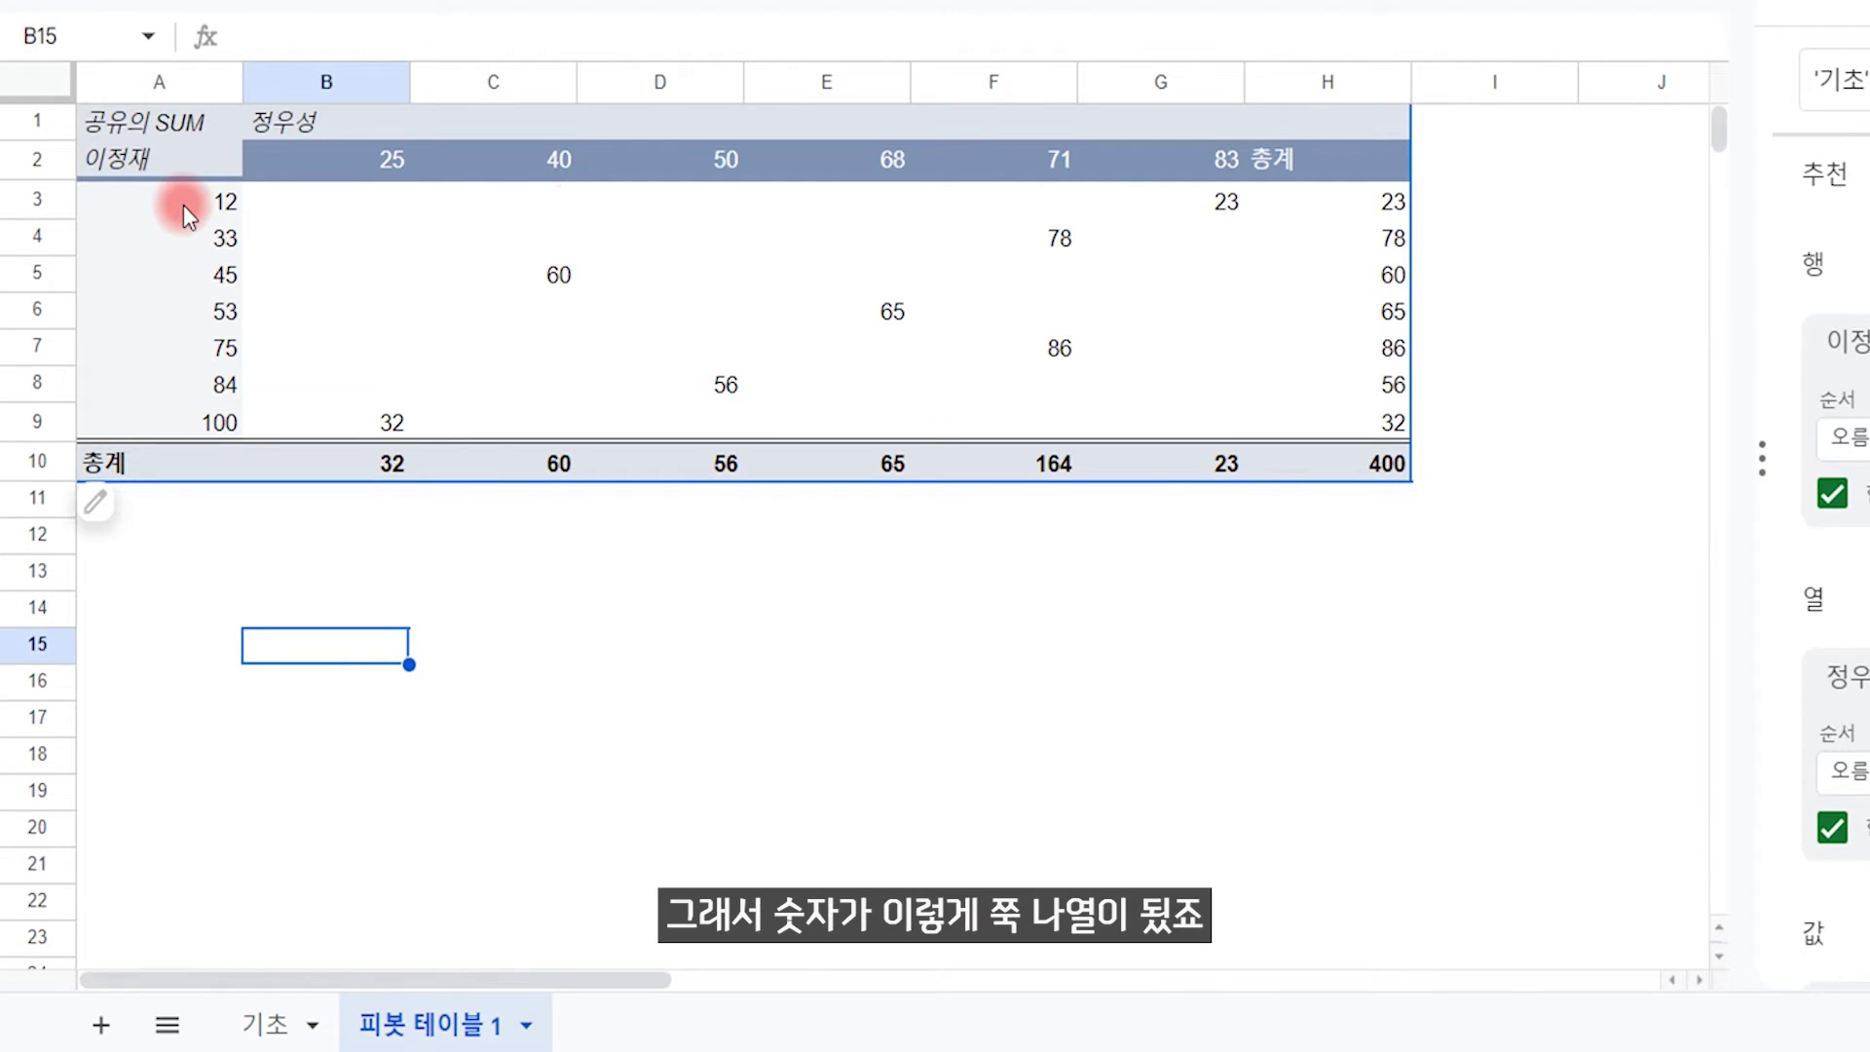
Step: Review the 이정재 scores in column A, the 정우성 scores in row 2, and the summed values
left_click(170, 232)
key("Down")
key("Down")
key("Down")
key("Down")
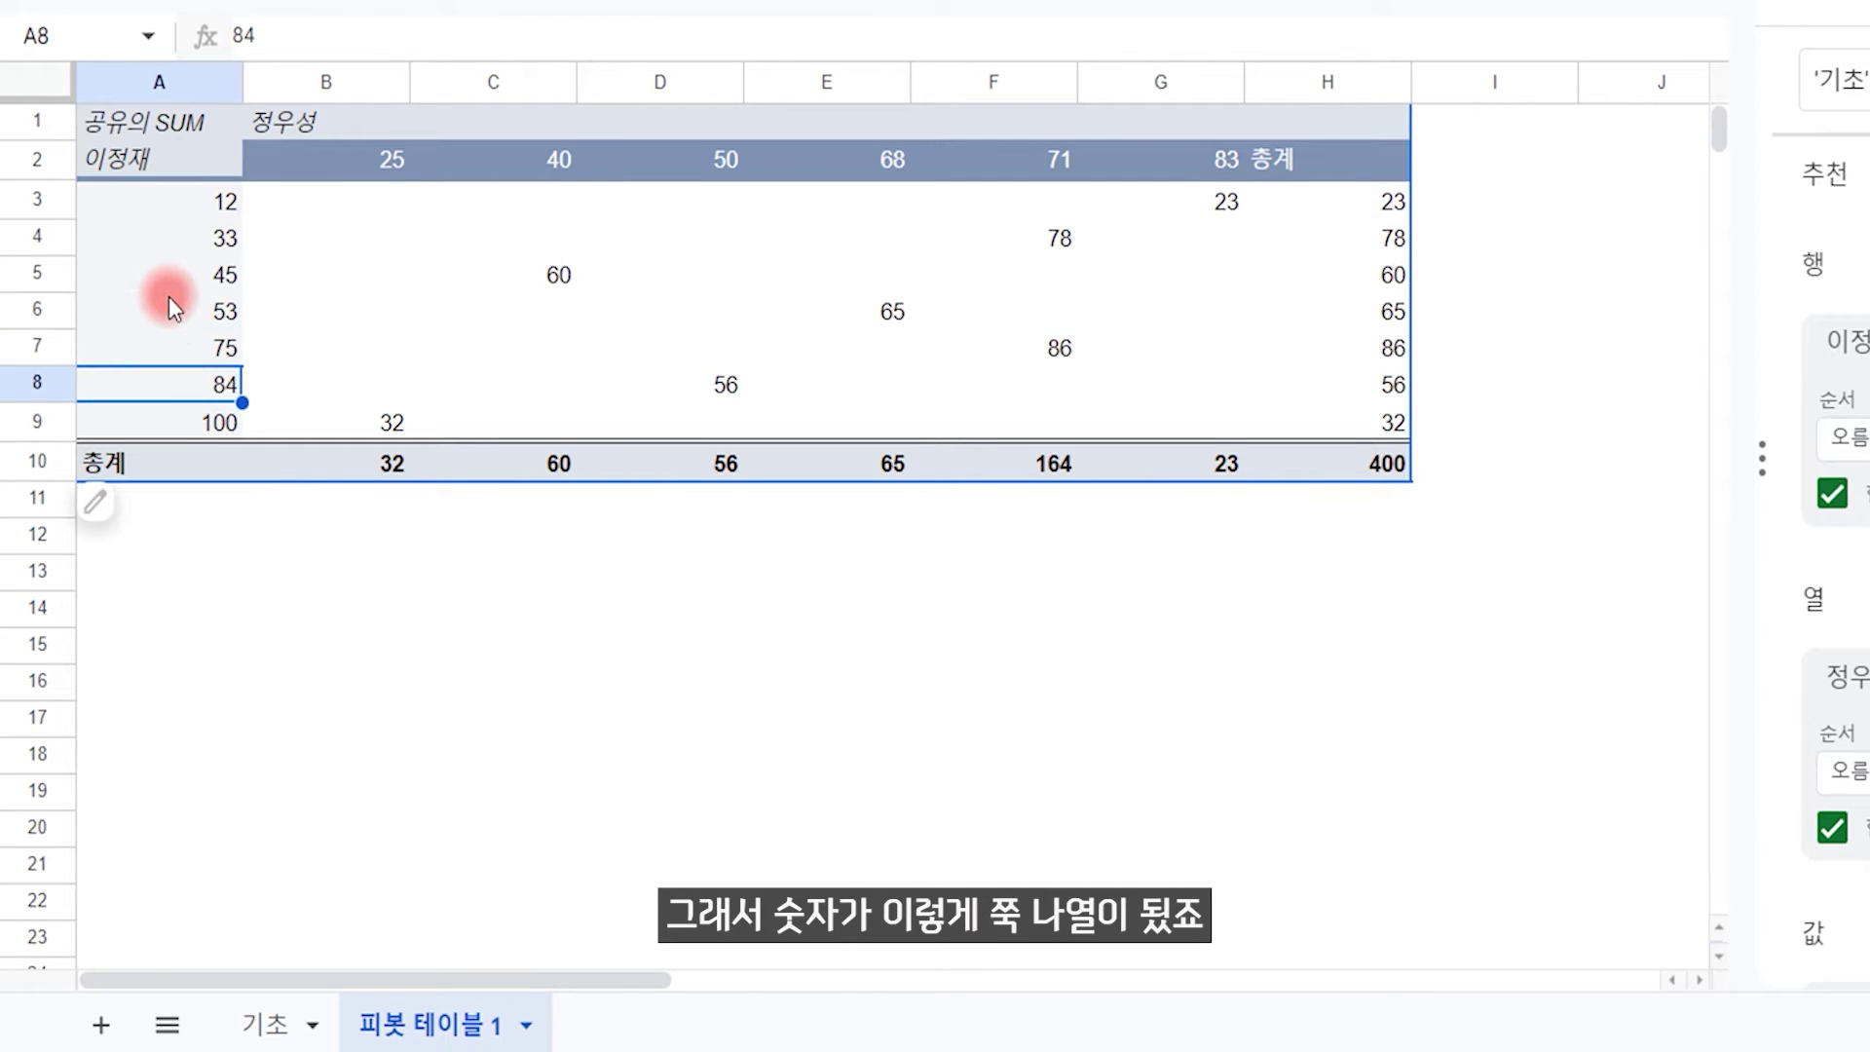
left_click(167, 282)
left_click(174, 206)
left_click(179, 240)
left_click(179, 276)
left_click(180, 312)
left_click(188, 349)
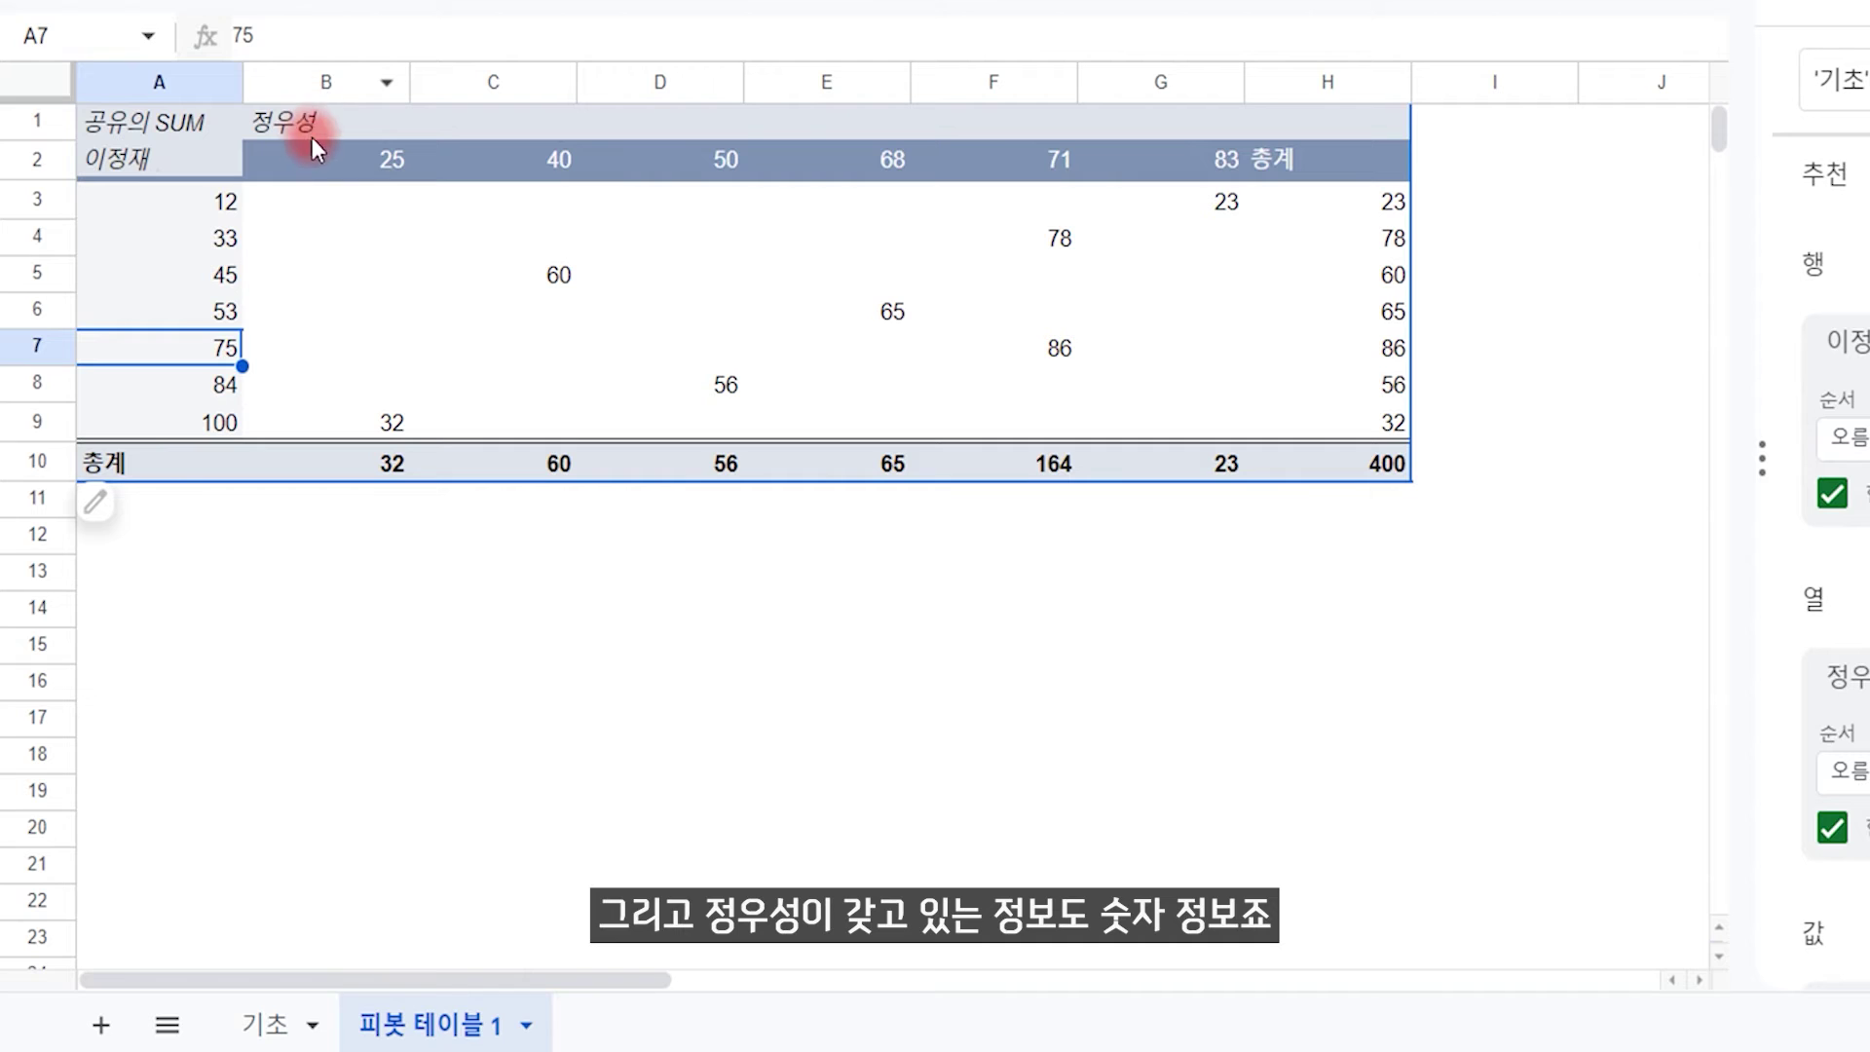
left_click(337, 148)
left_click(552, 166)
left_click(662, 160)
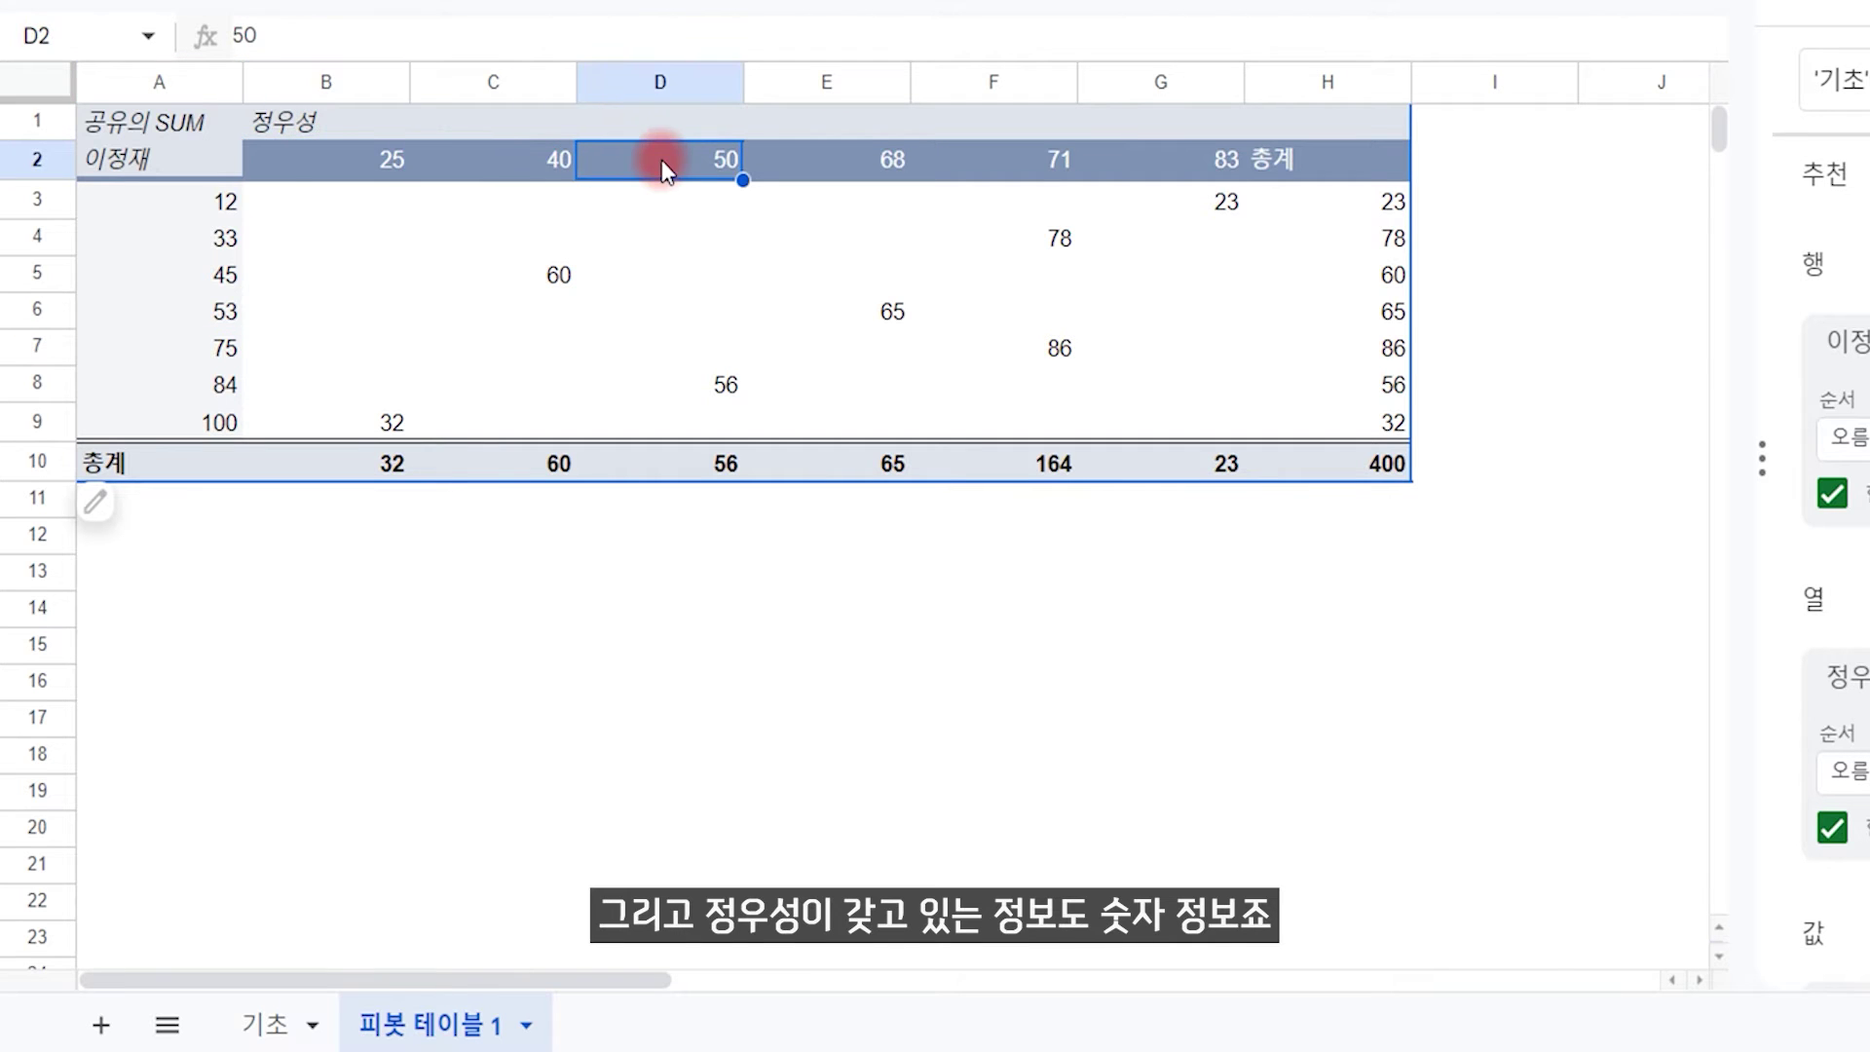
left_click_drag(378, 199, 1177, 415)
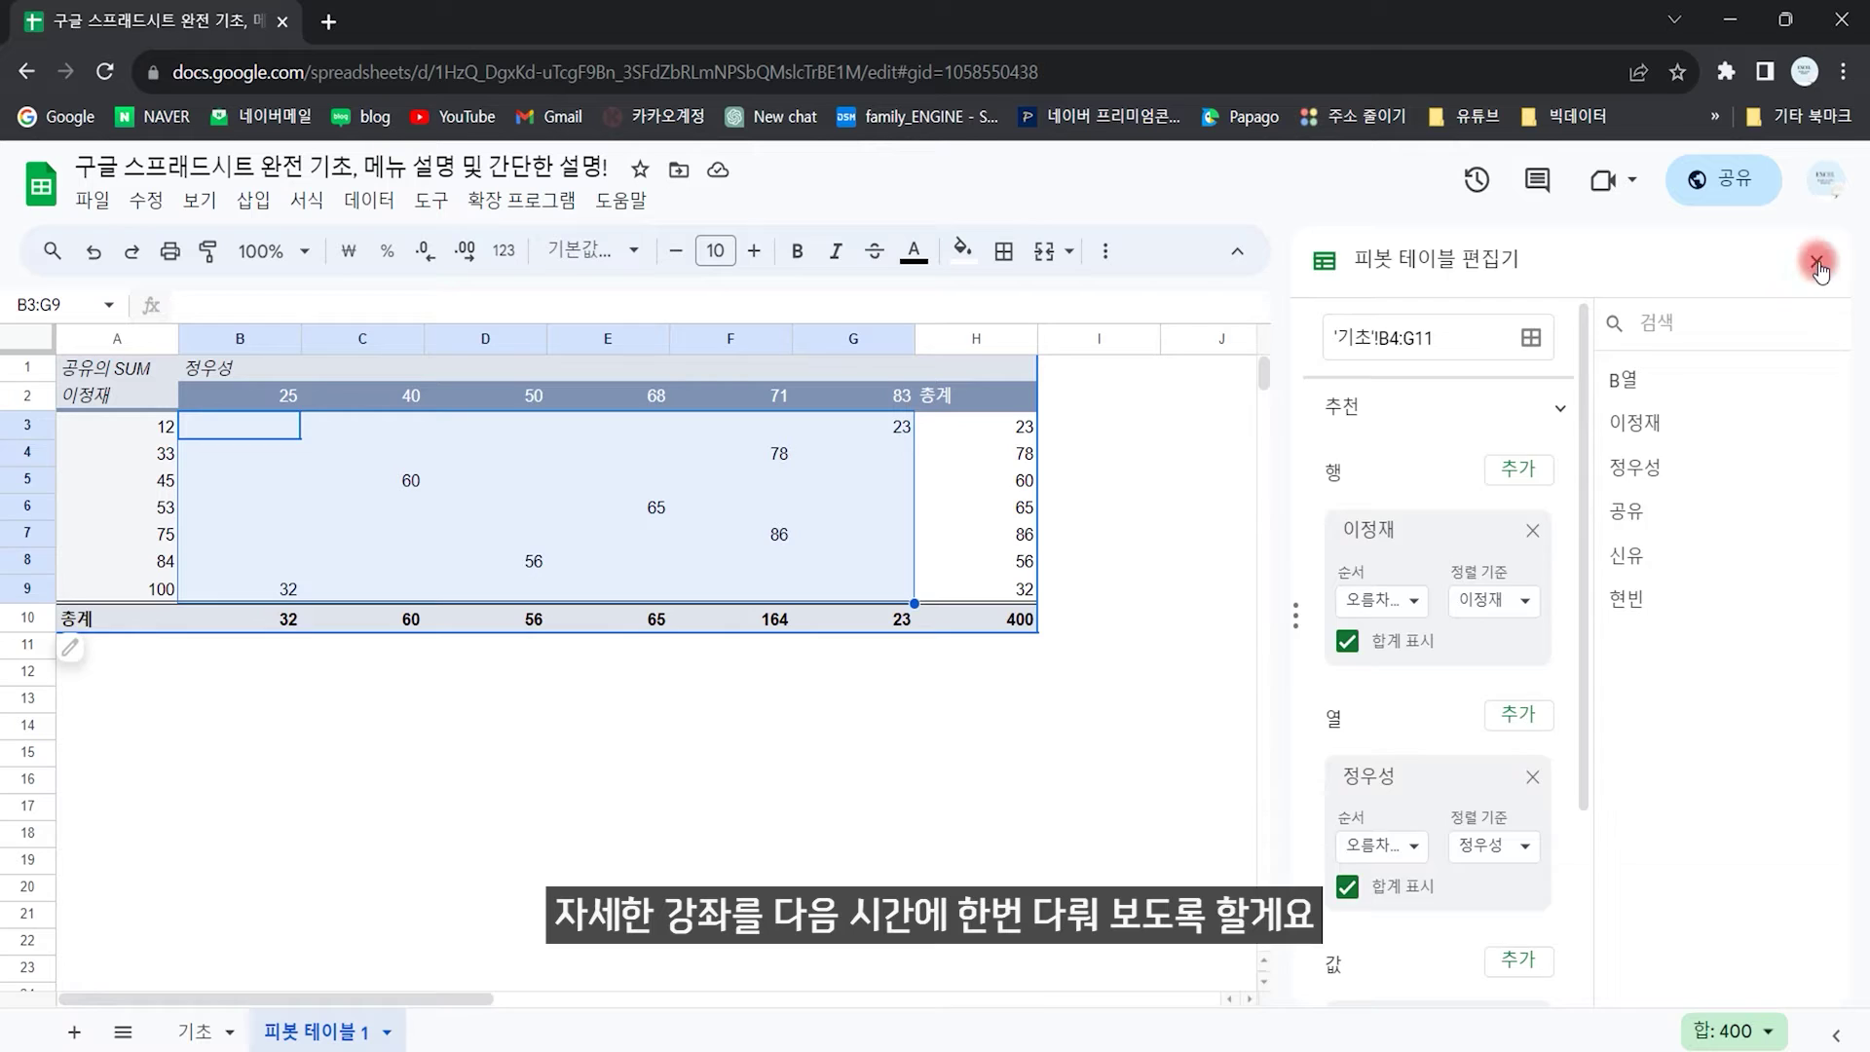
Step: Close the pivot editor, delete the 피봇 테이블 1 sheet, and return to the 기초 sheet
left_click(1817, 261)
right_click(325, 1035)
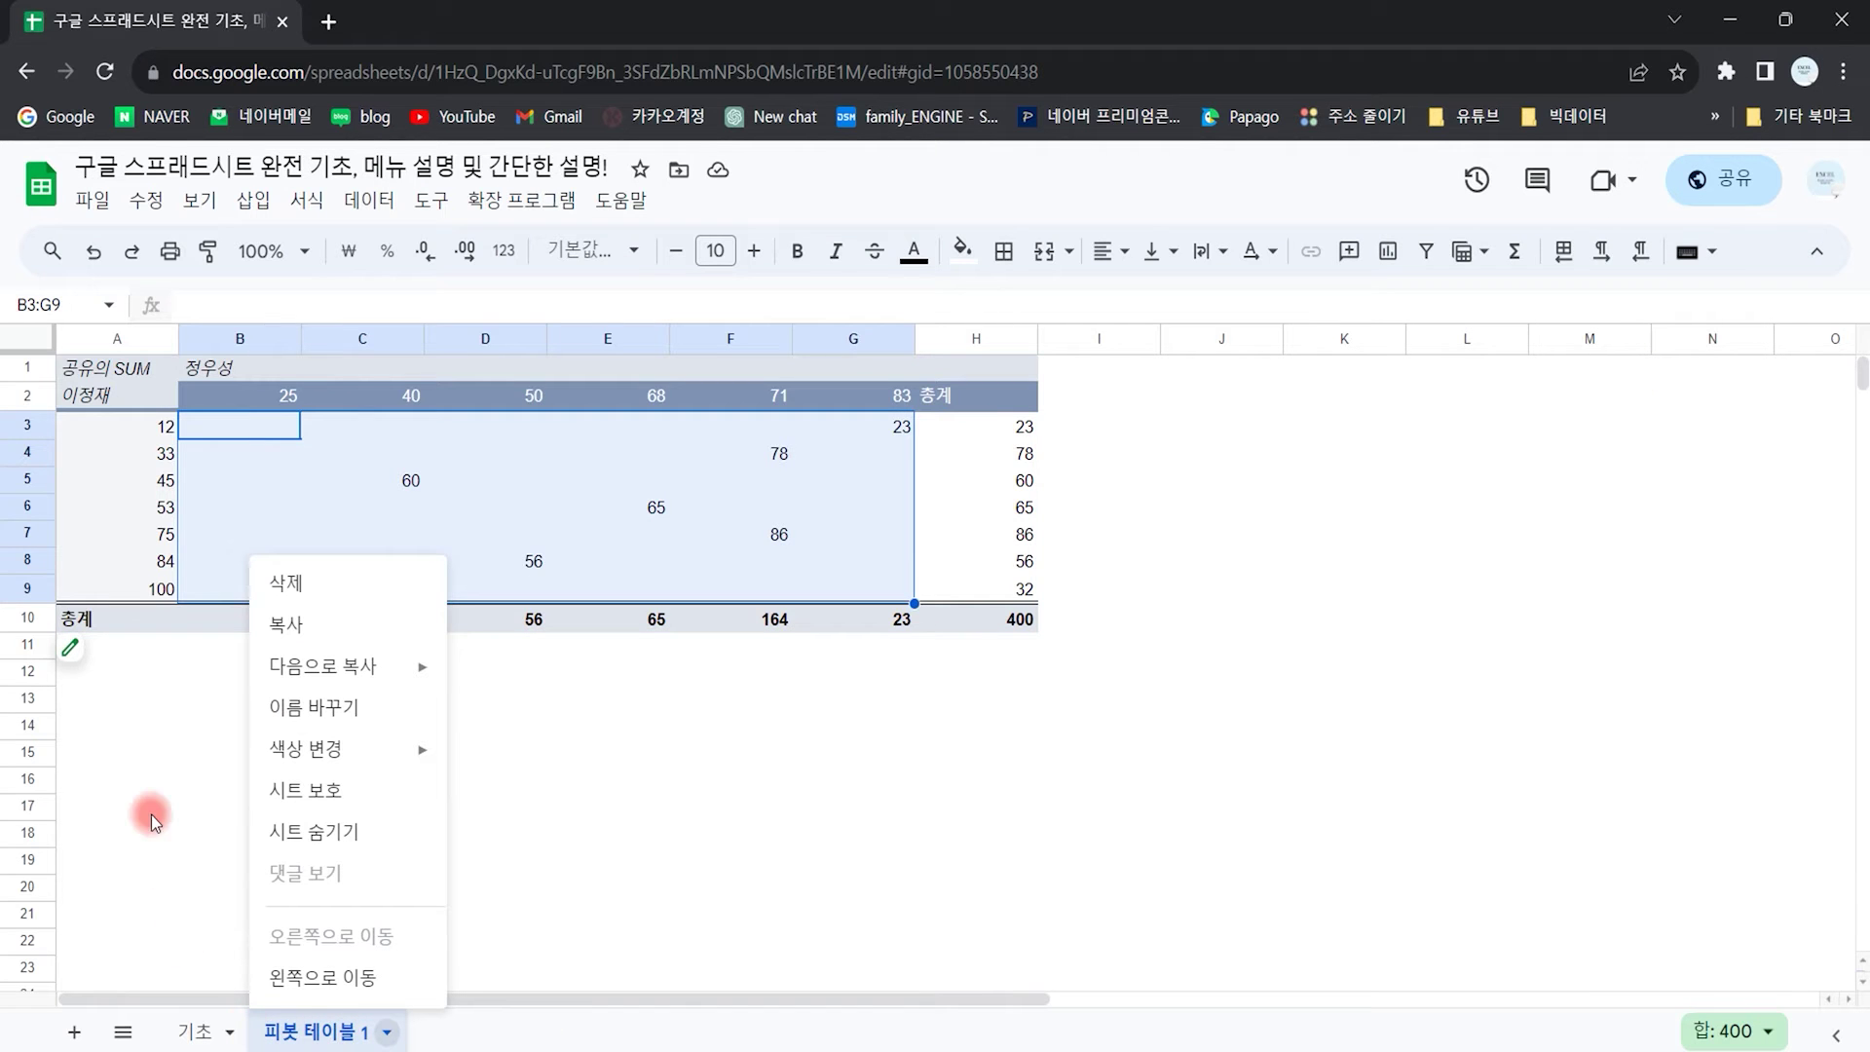
left_click(286, 584)
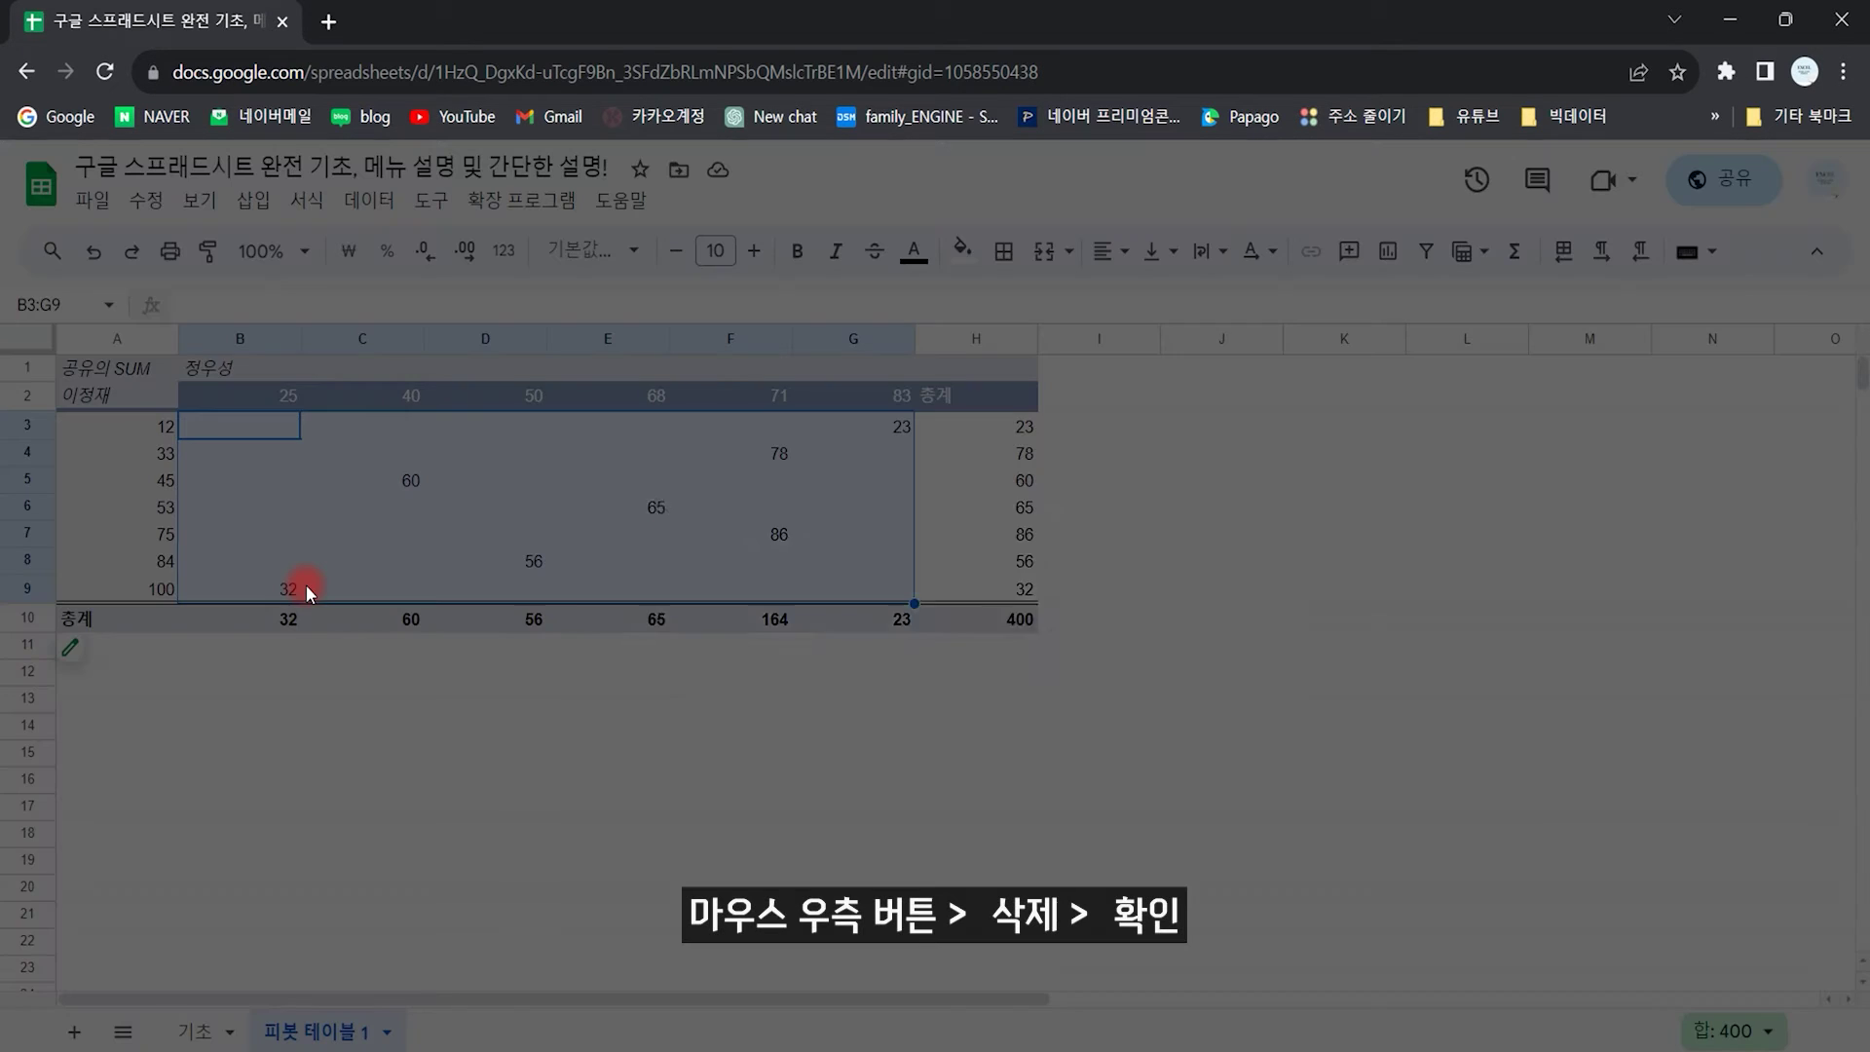
left_click(1213, 662)
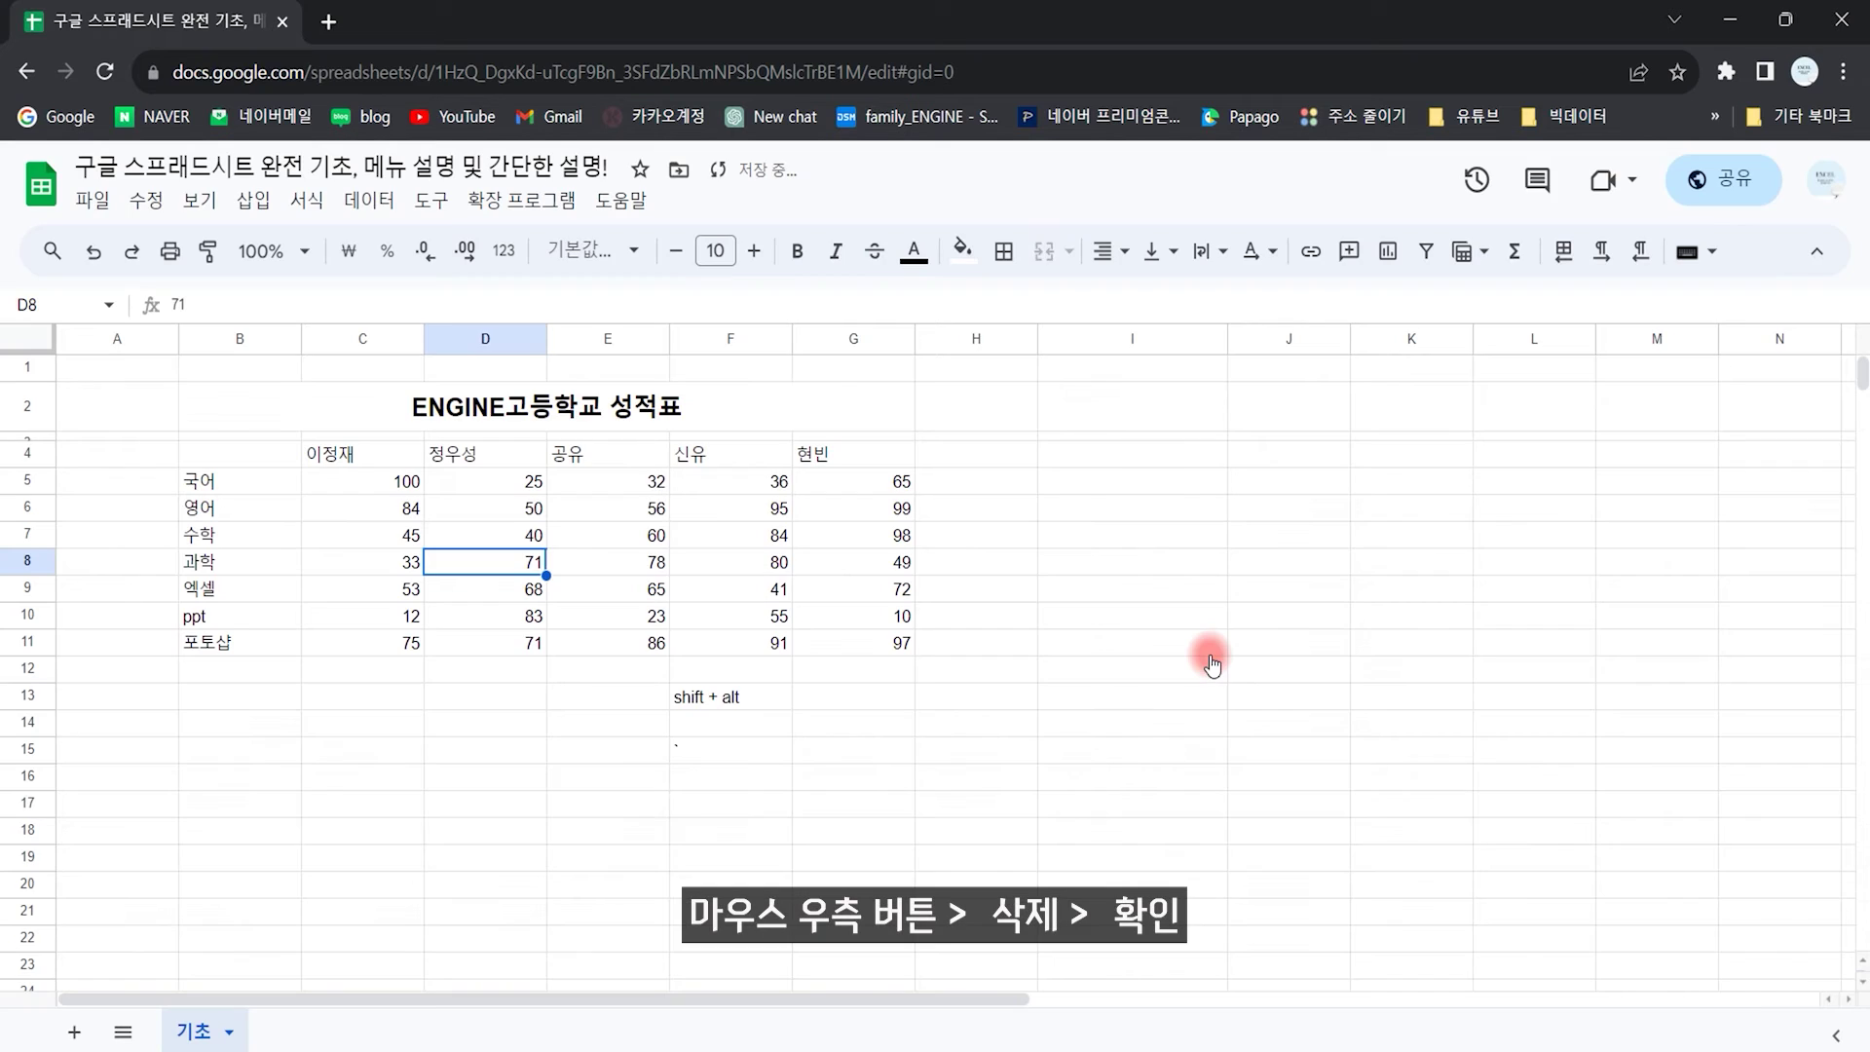
left_click(421, 856)
left_click(254, 201)
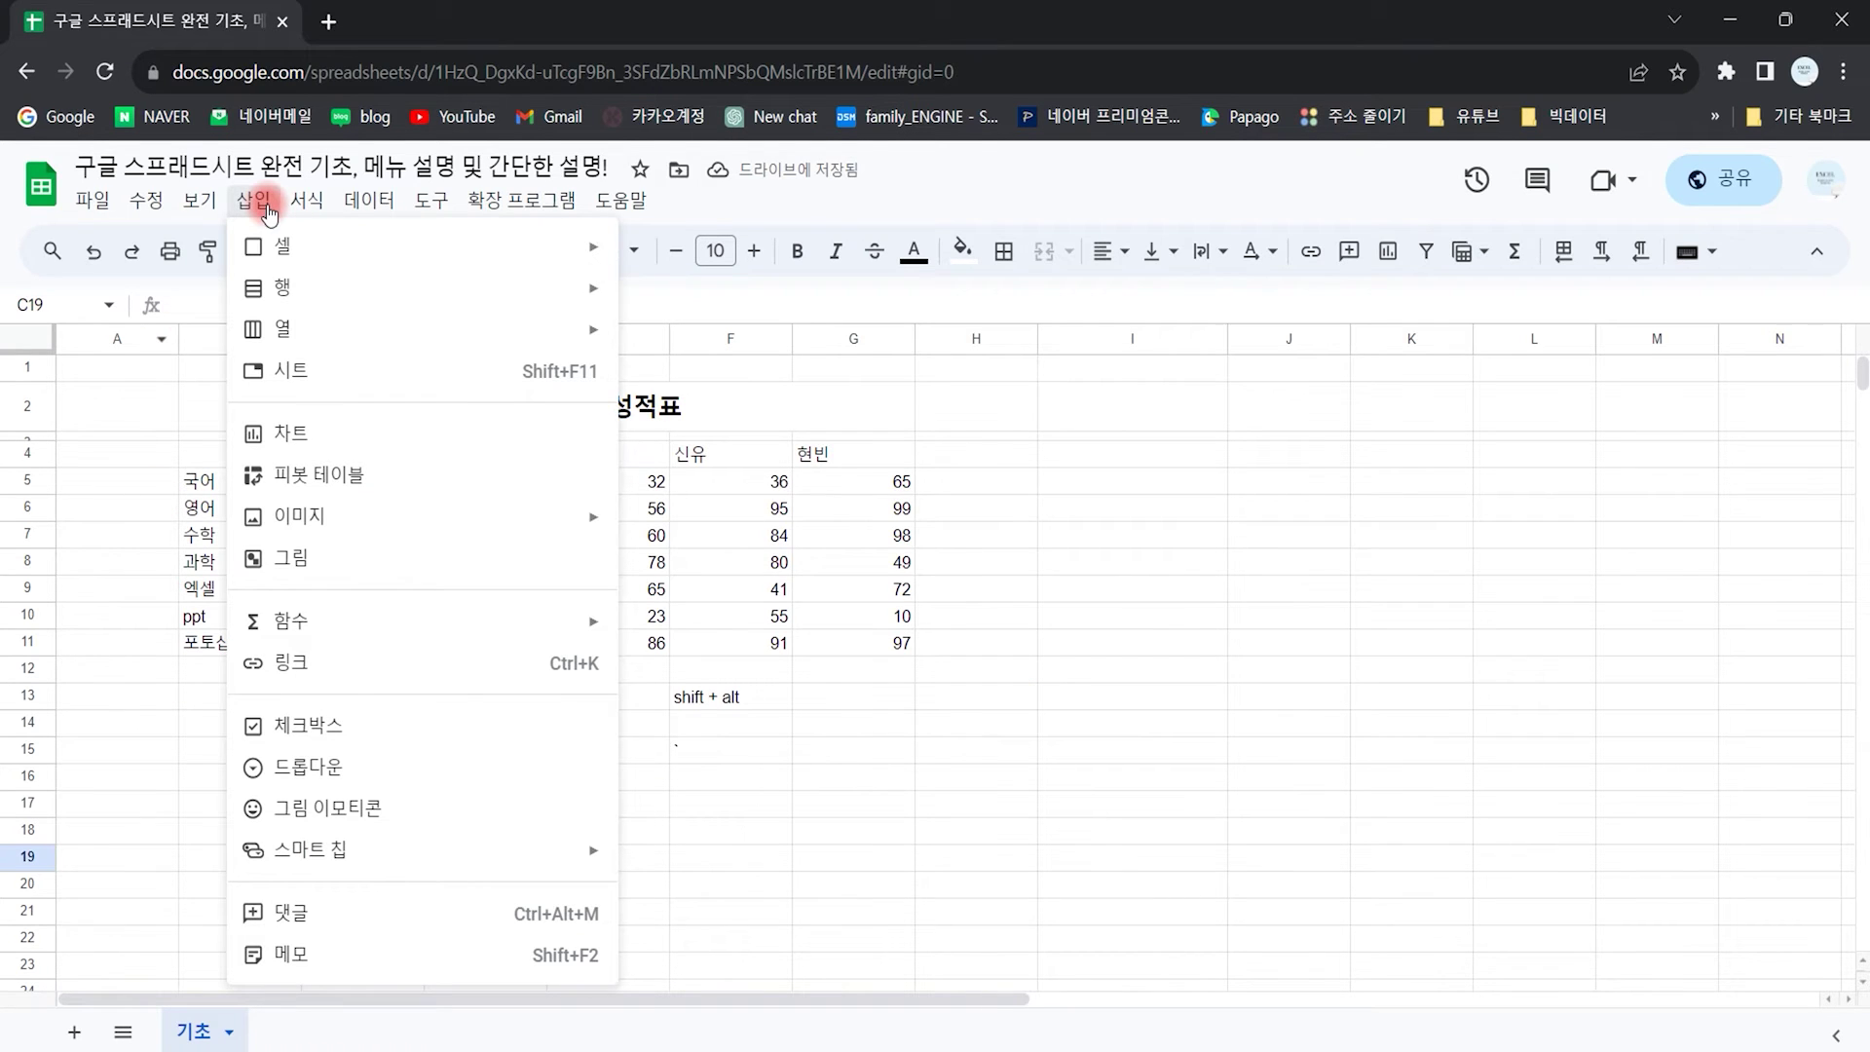
Step: Choose 그림 from the 삽입 menu's image options to open a blank drawing canvas
mouse_move(331, 526)
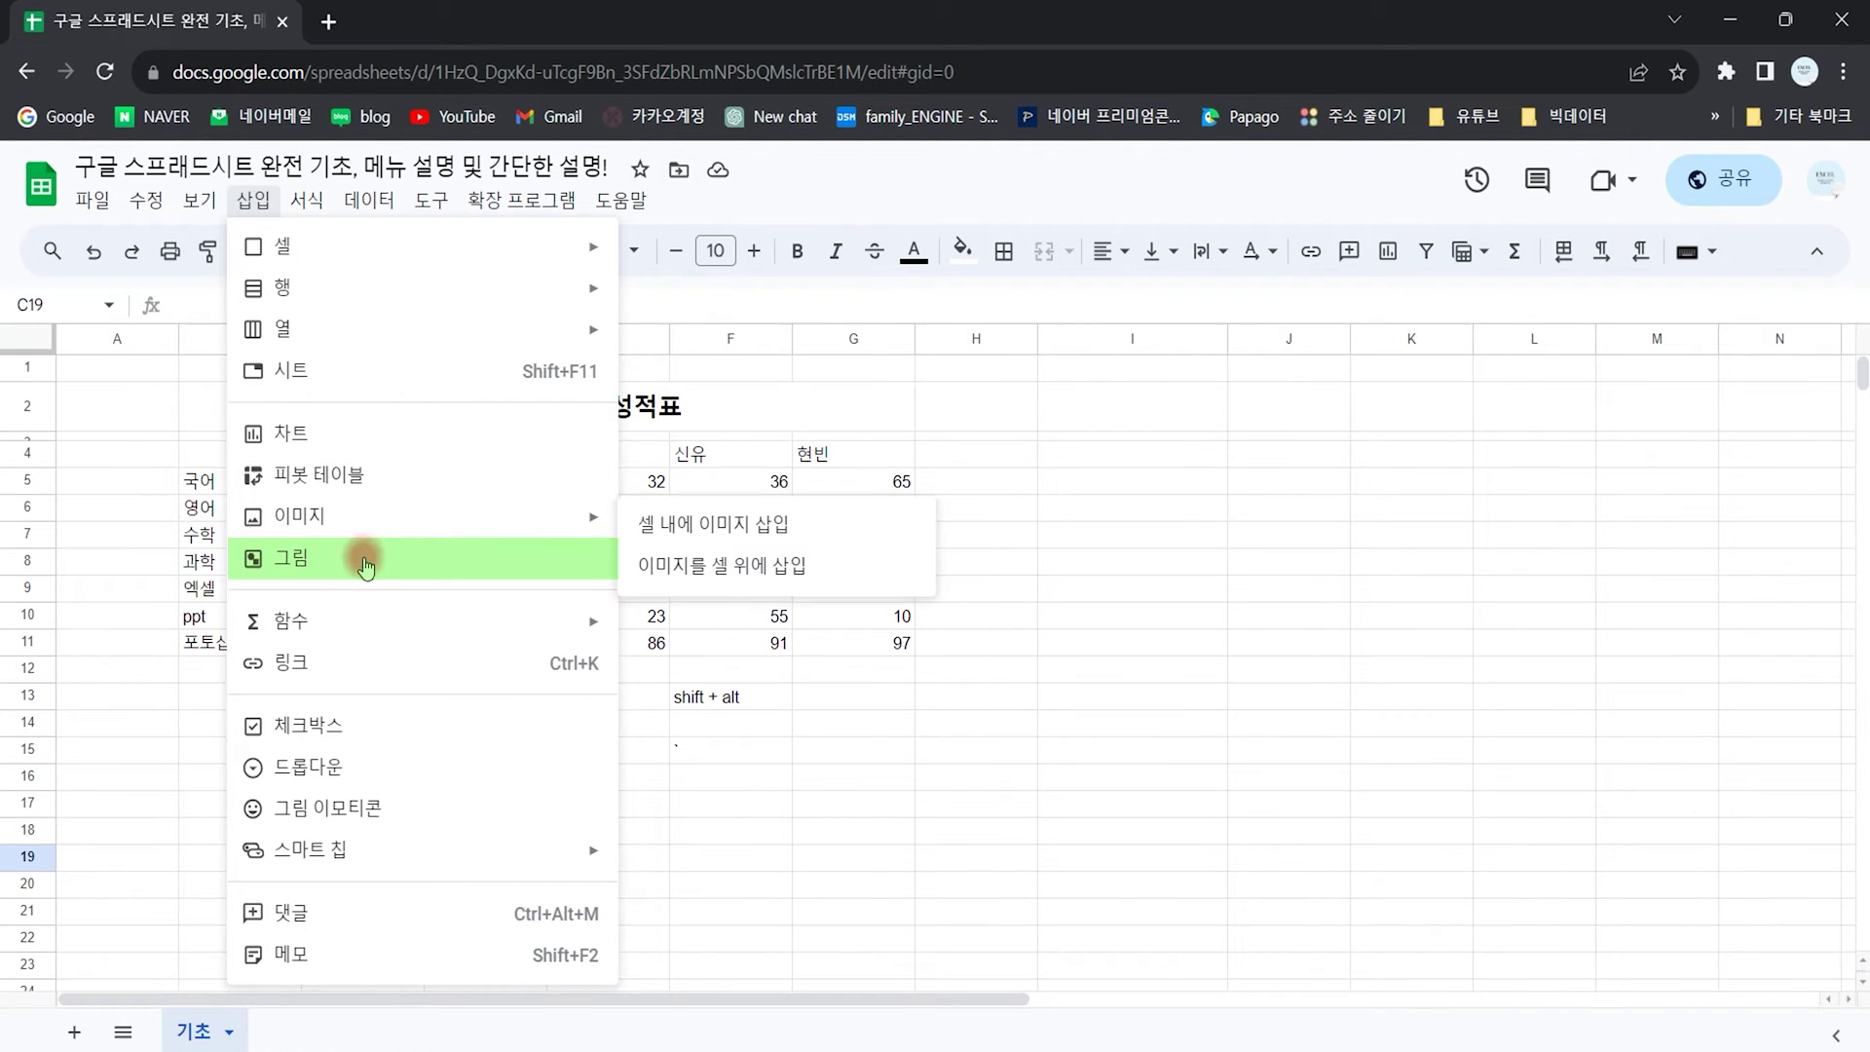
left_click(381, 559)
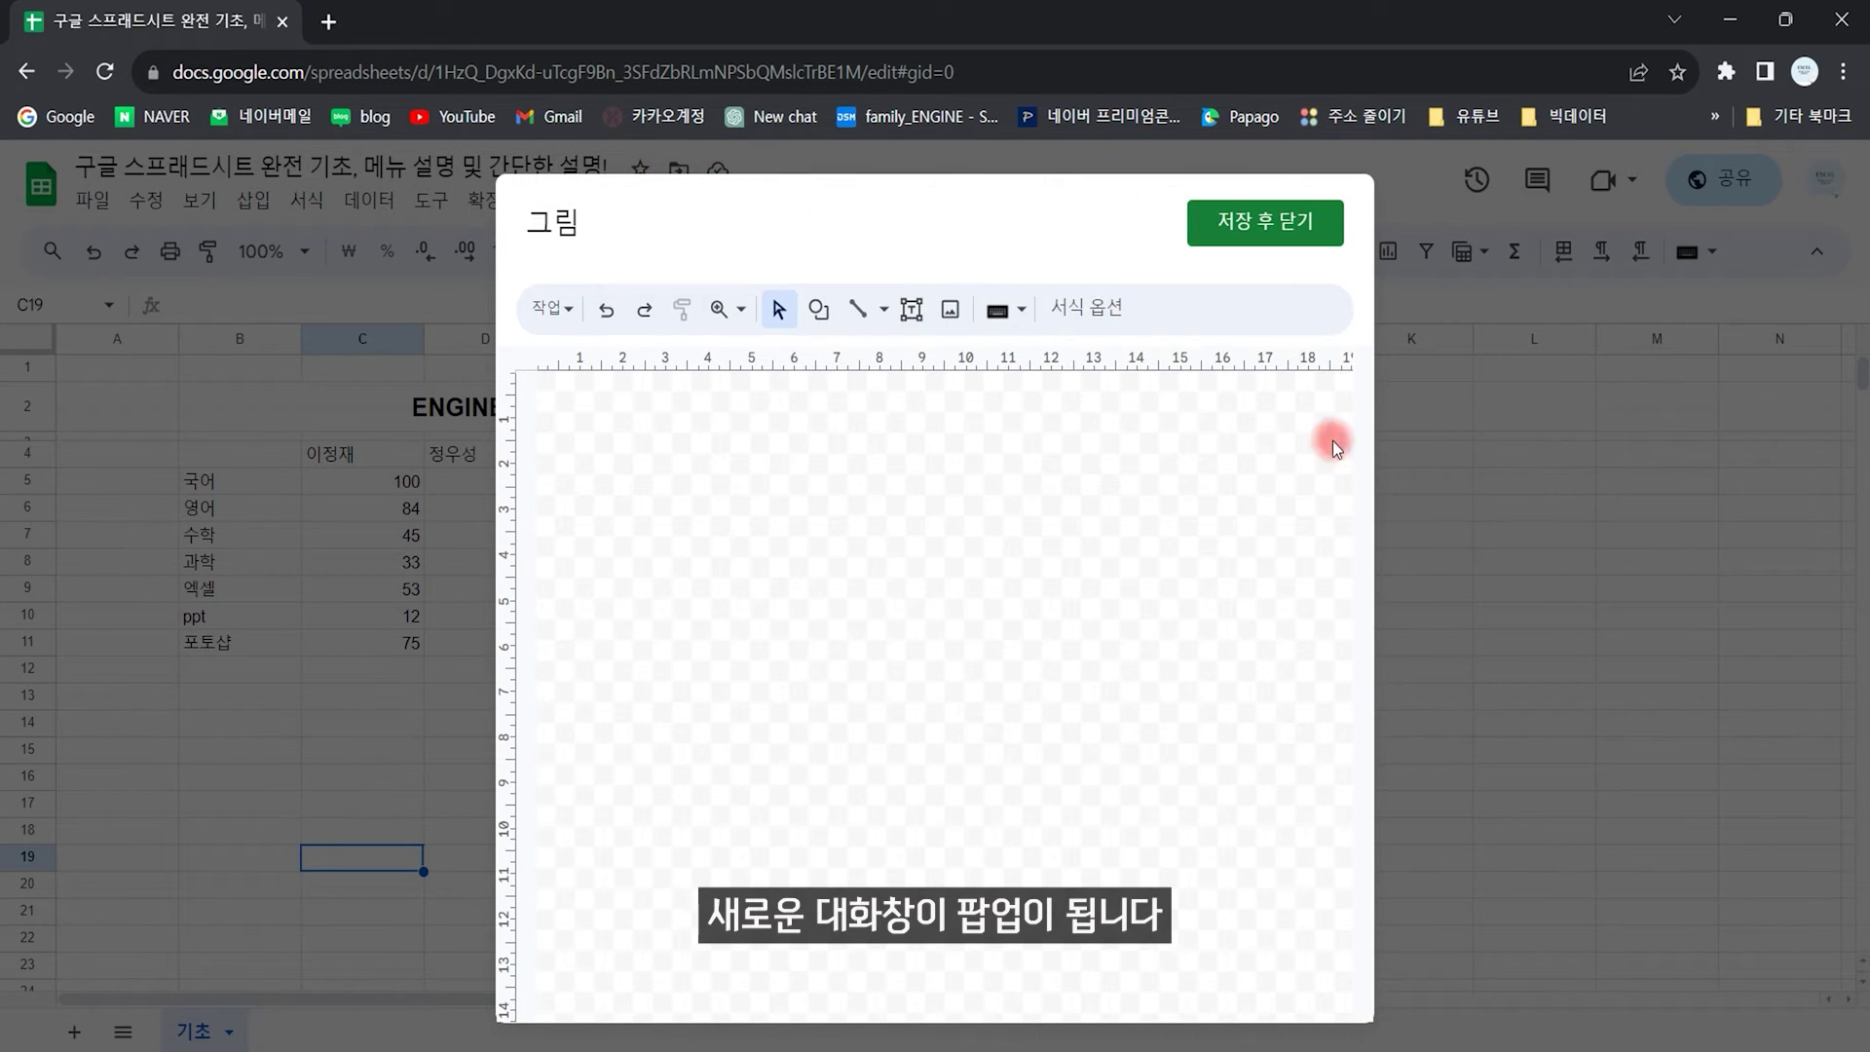
Step: Browse the drawing's 작업 actions list, including 다운로드, then close it
left_click(551, 310)
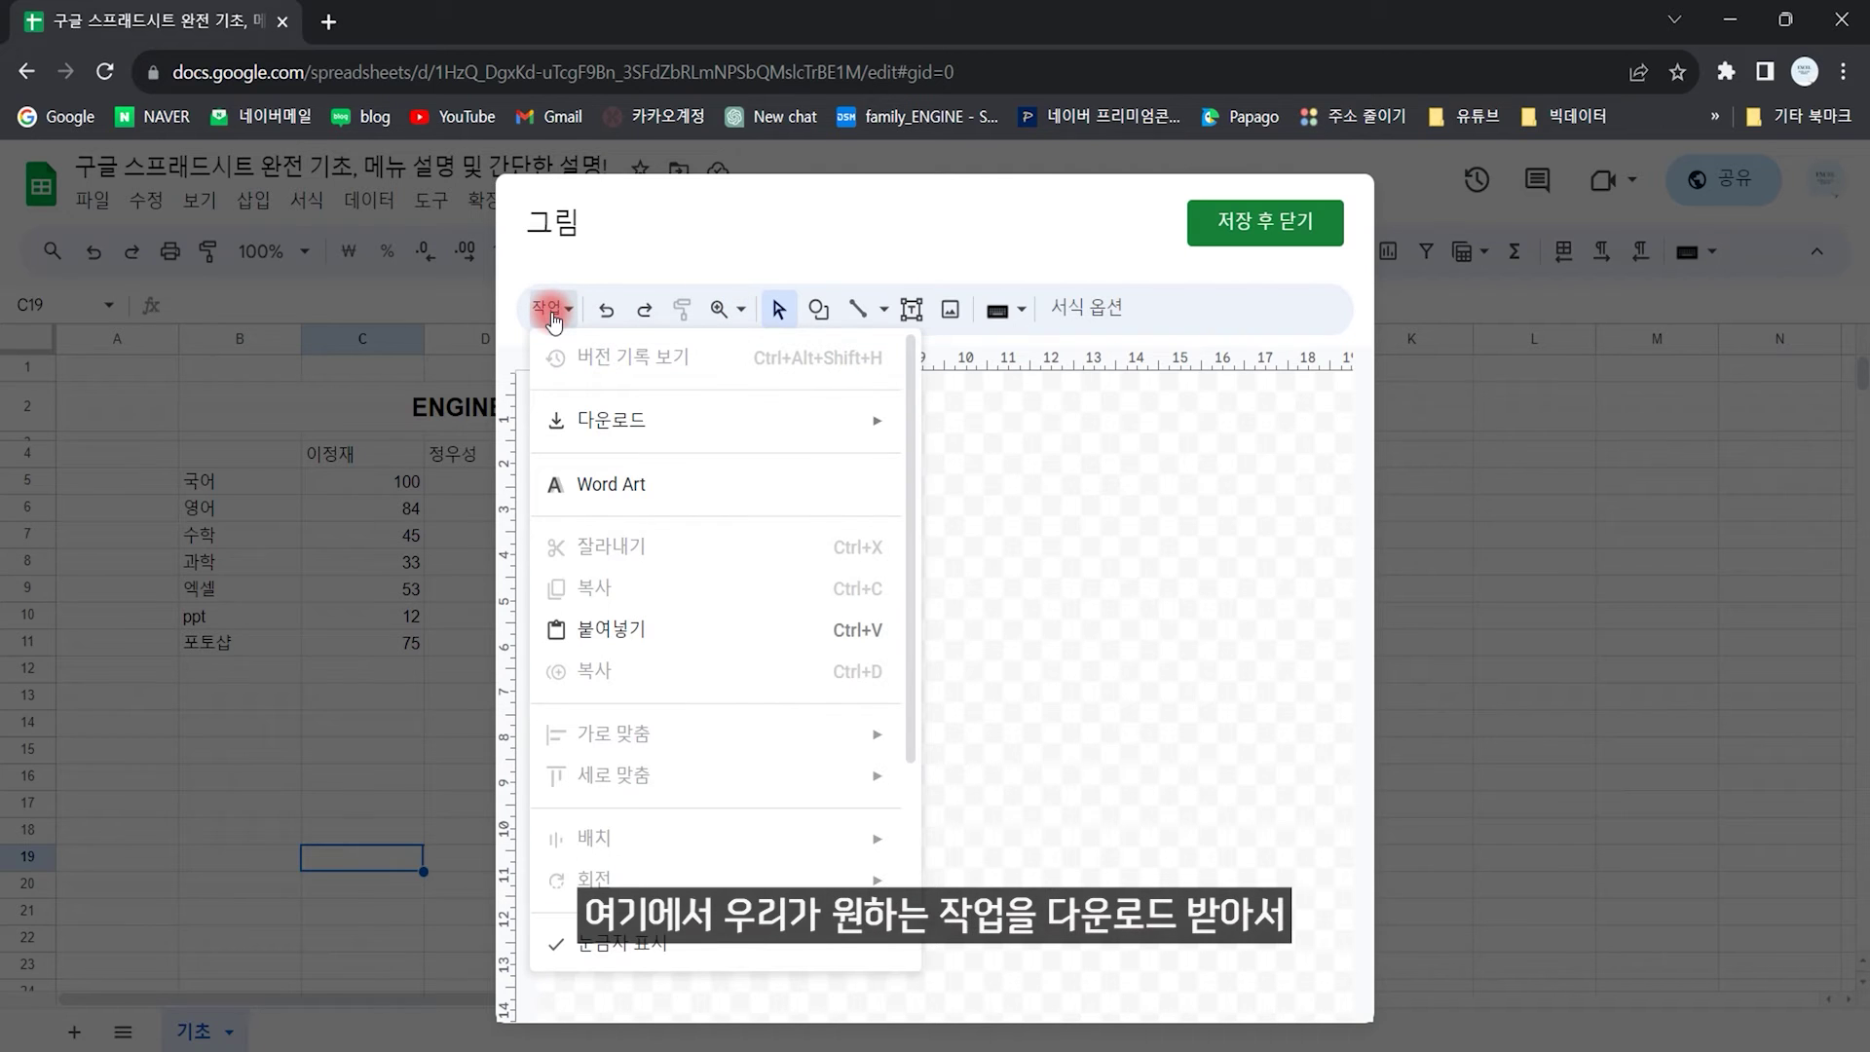
mouse_move(759, 442)
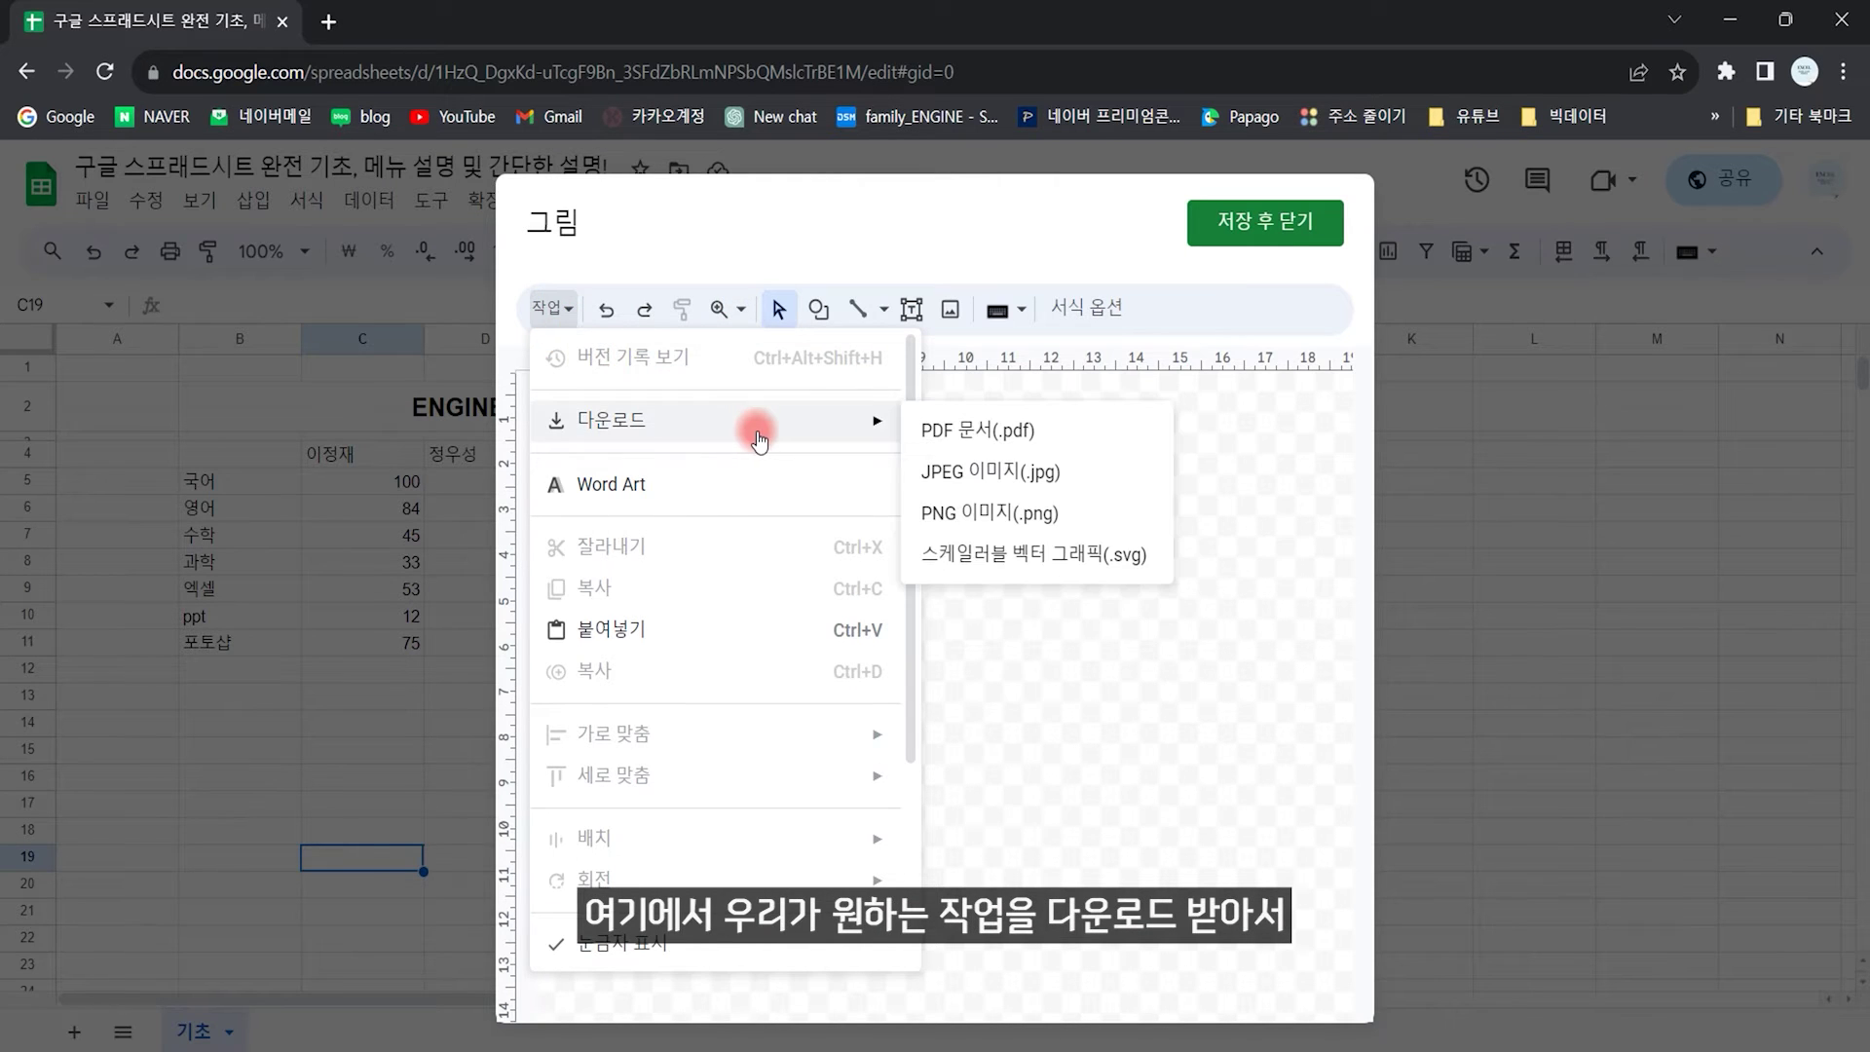
left_click(1126, 751)
left_click_drag(838, 503, 828, 731)
left_click_drag(710, 502, 1120, 682)
Step: Draw a text box with sample Korean lettering, fill it cyan, and save the drawing
left_click(909, 310)
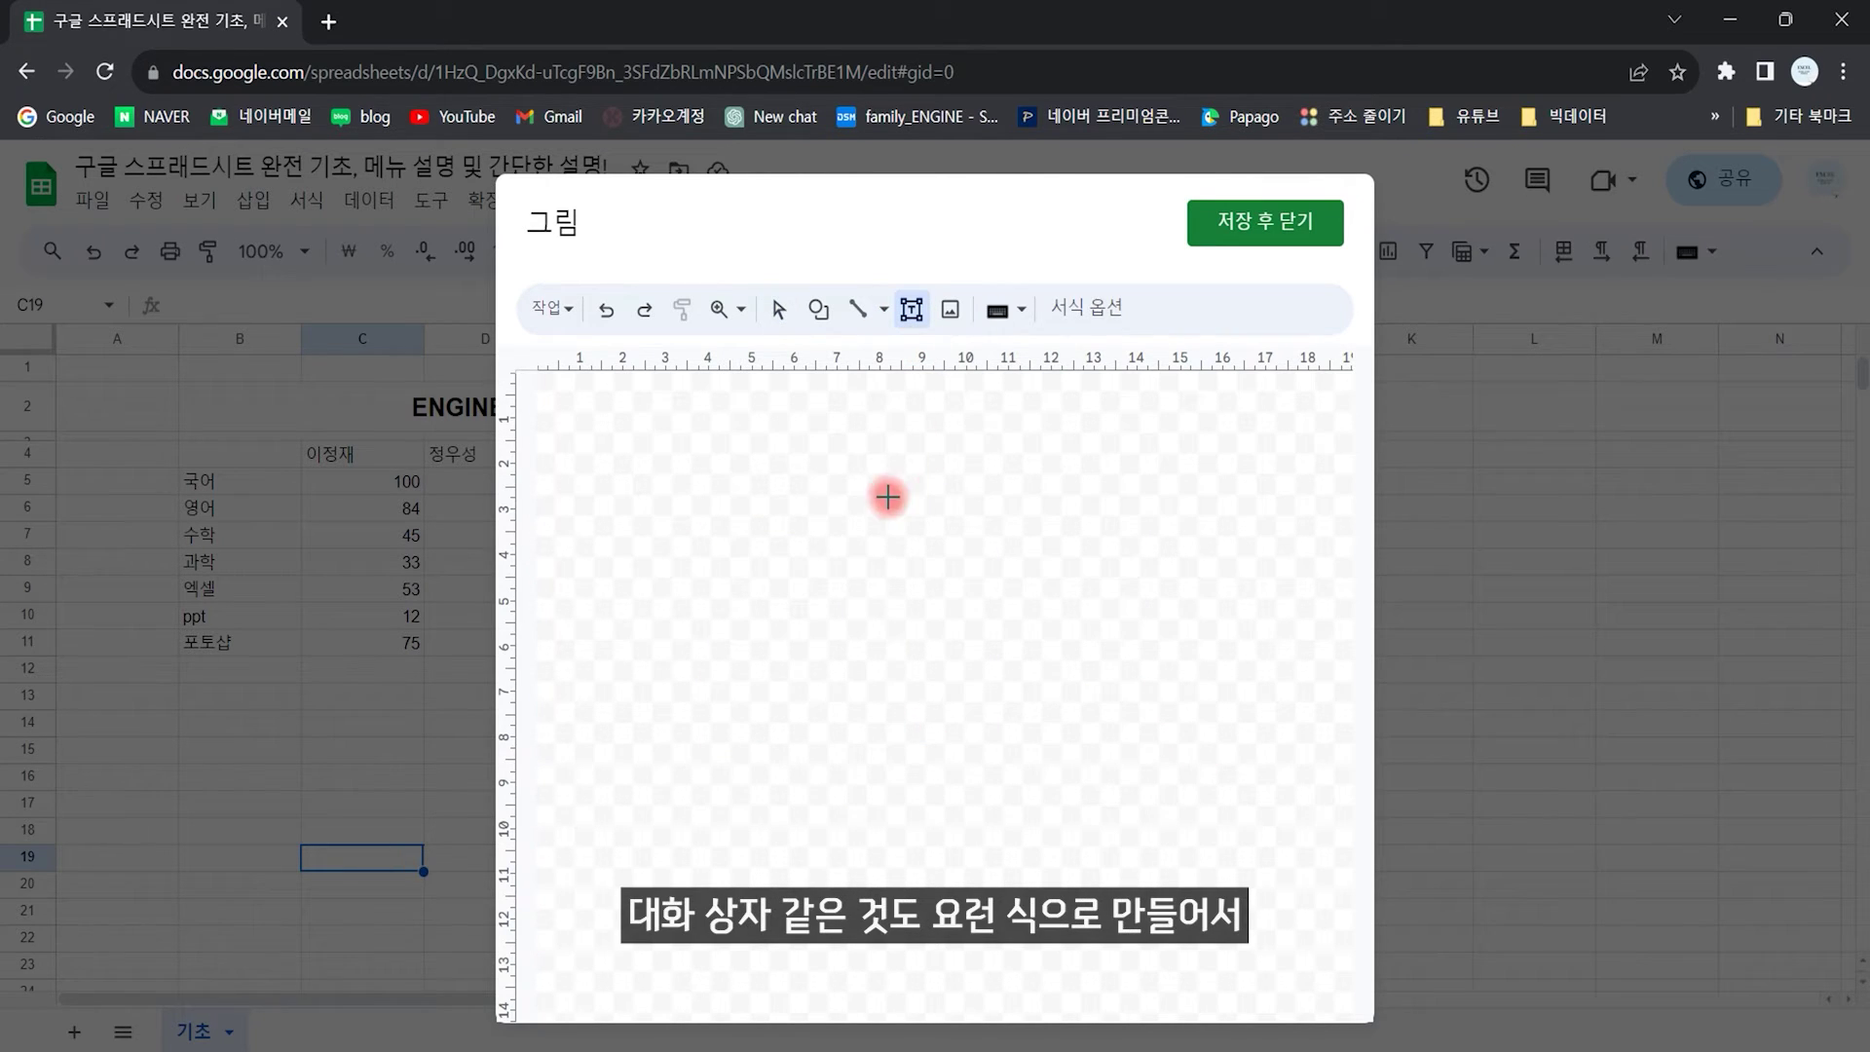
left_click_drag(702, 440, 1013, 532)
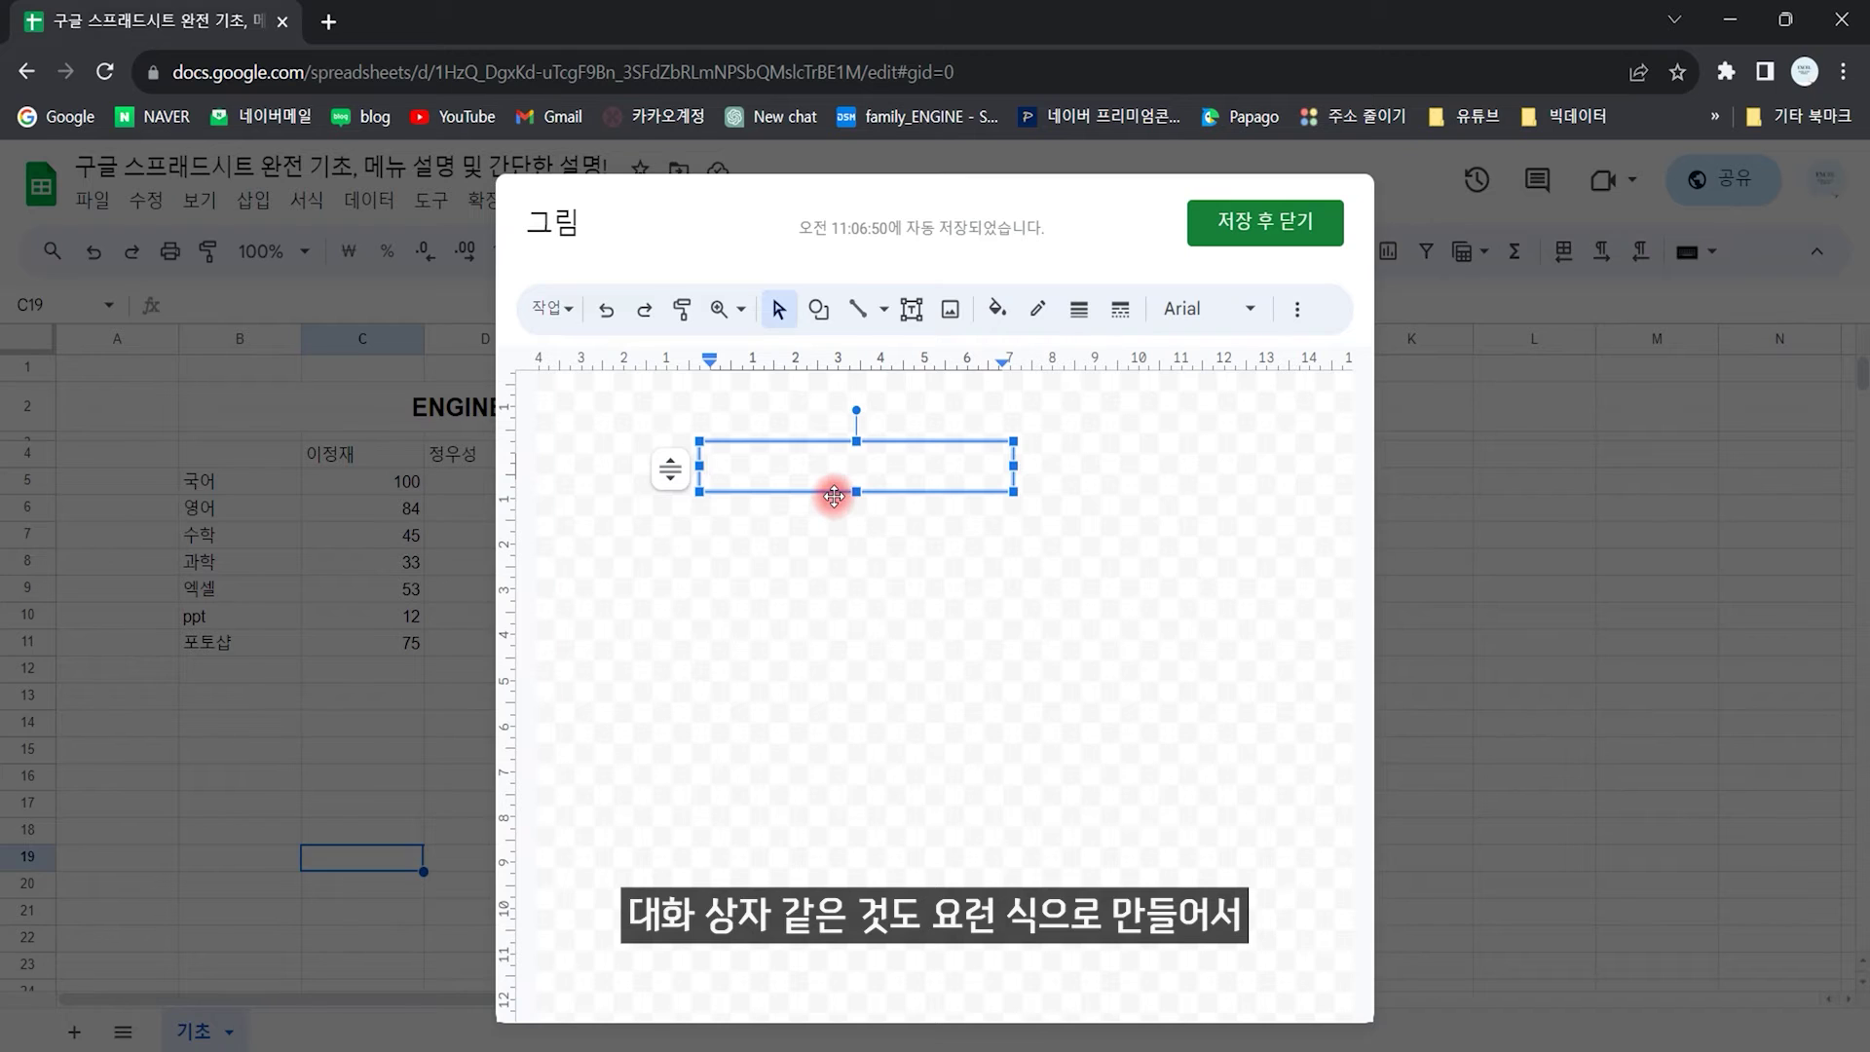
type("ㅣ어ㅣㄹㅇ너ㅣㅏ런이ㅏㅓㄹ")
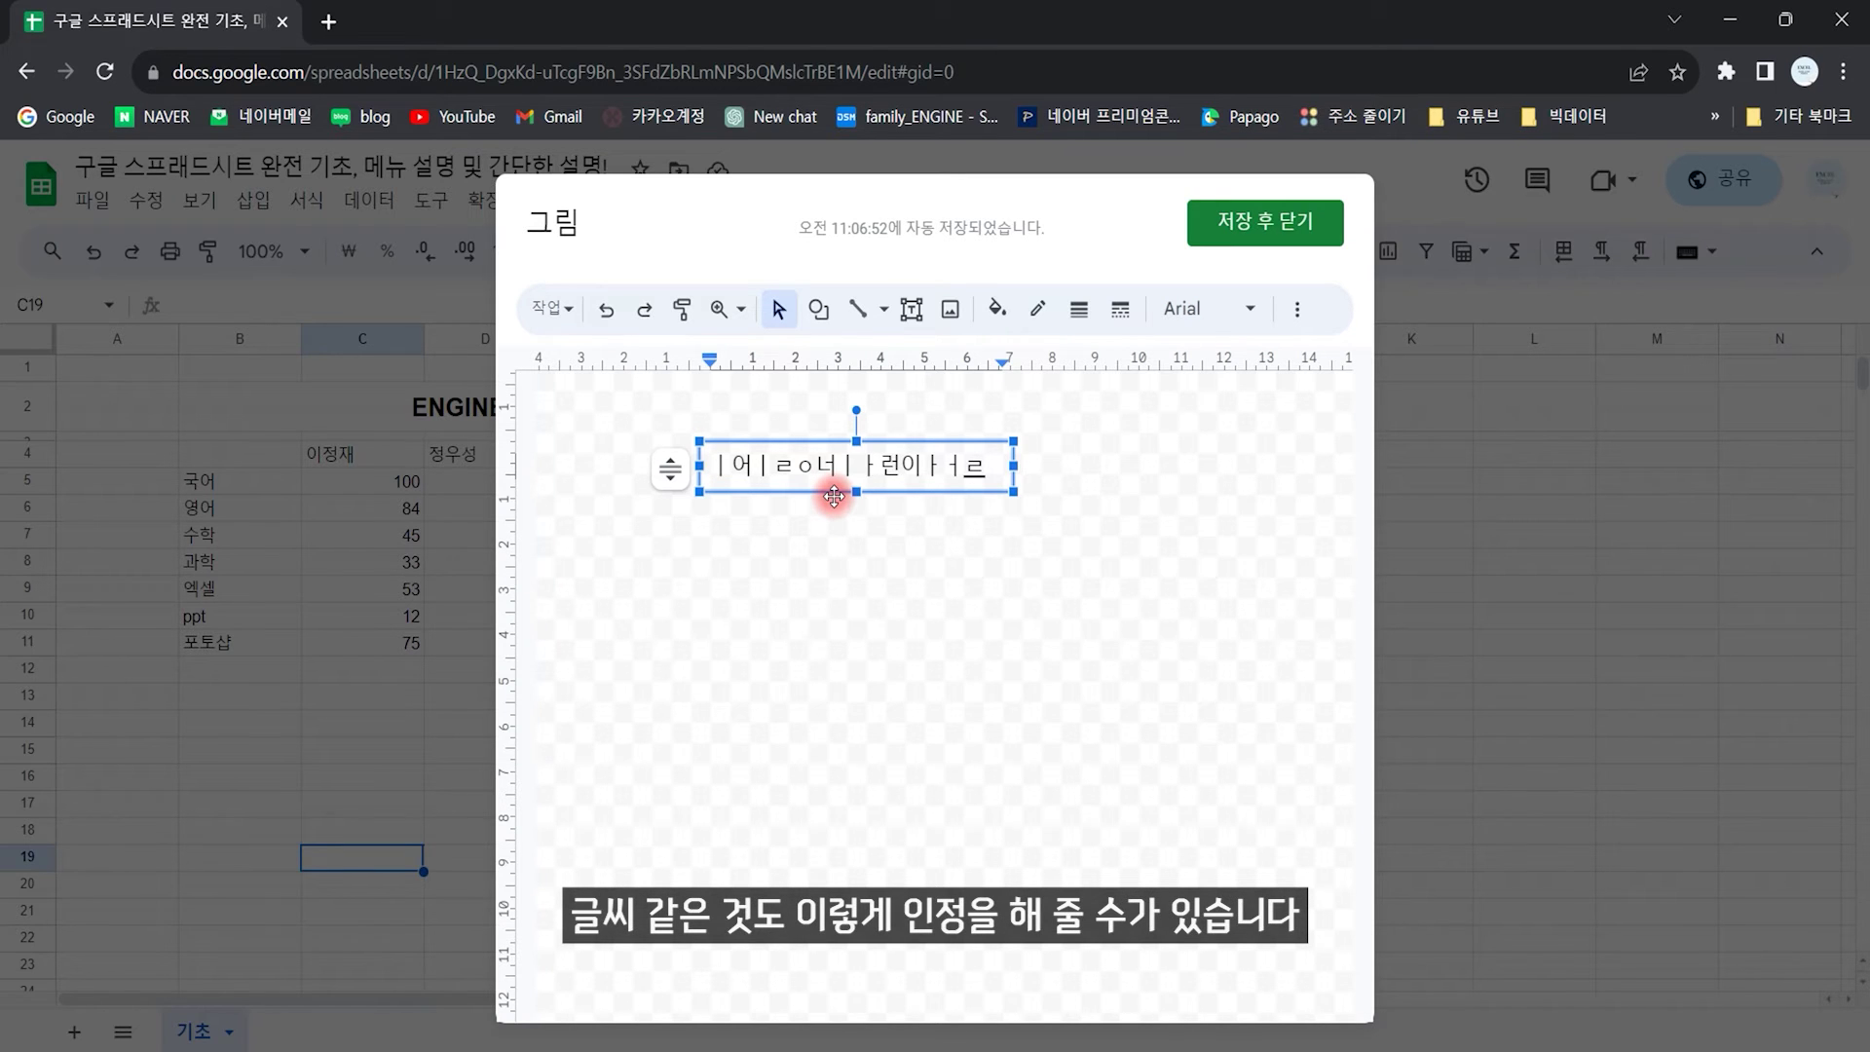
left_click(997, 310)
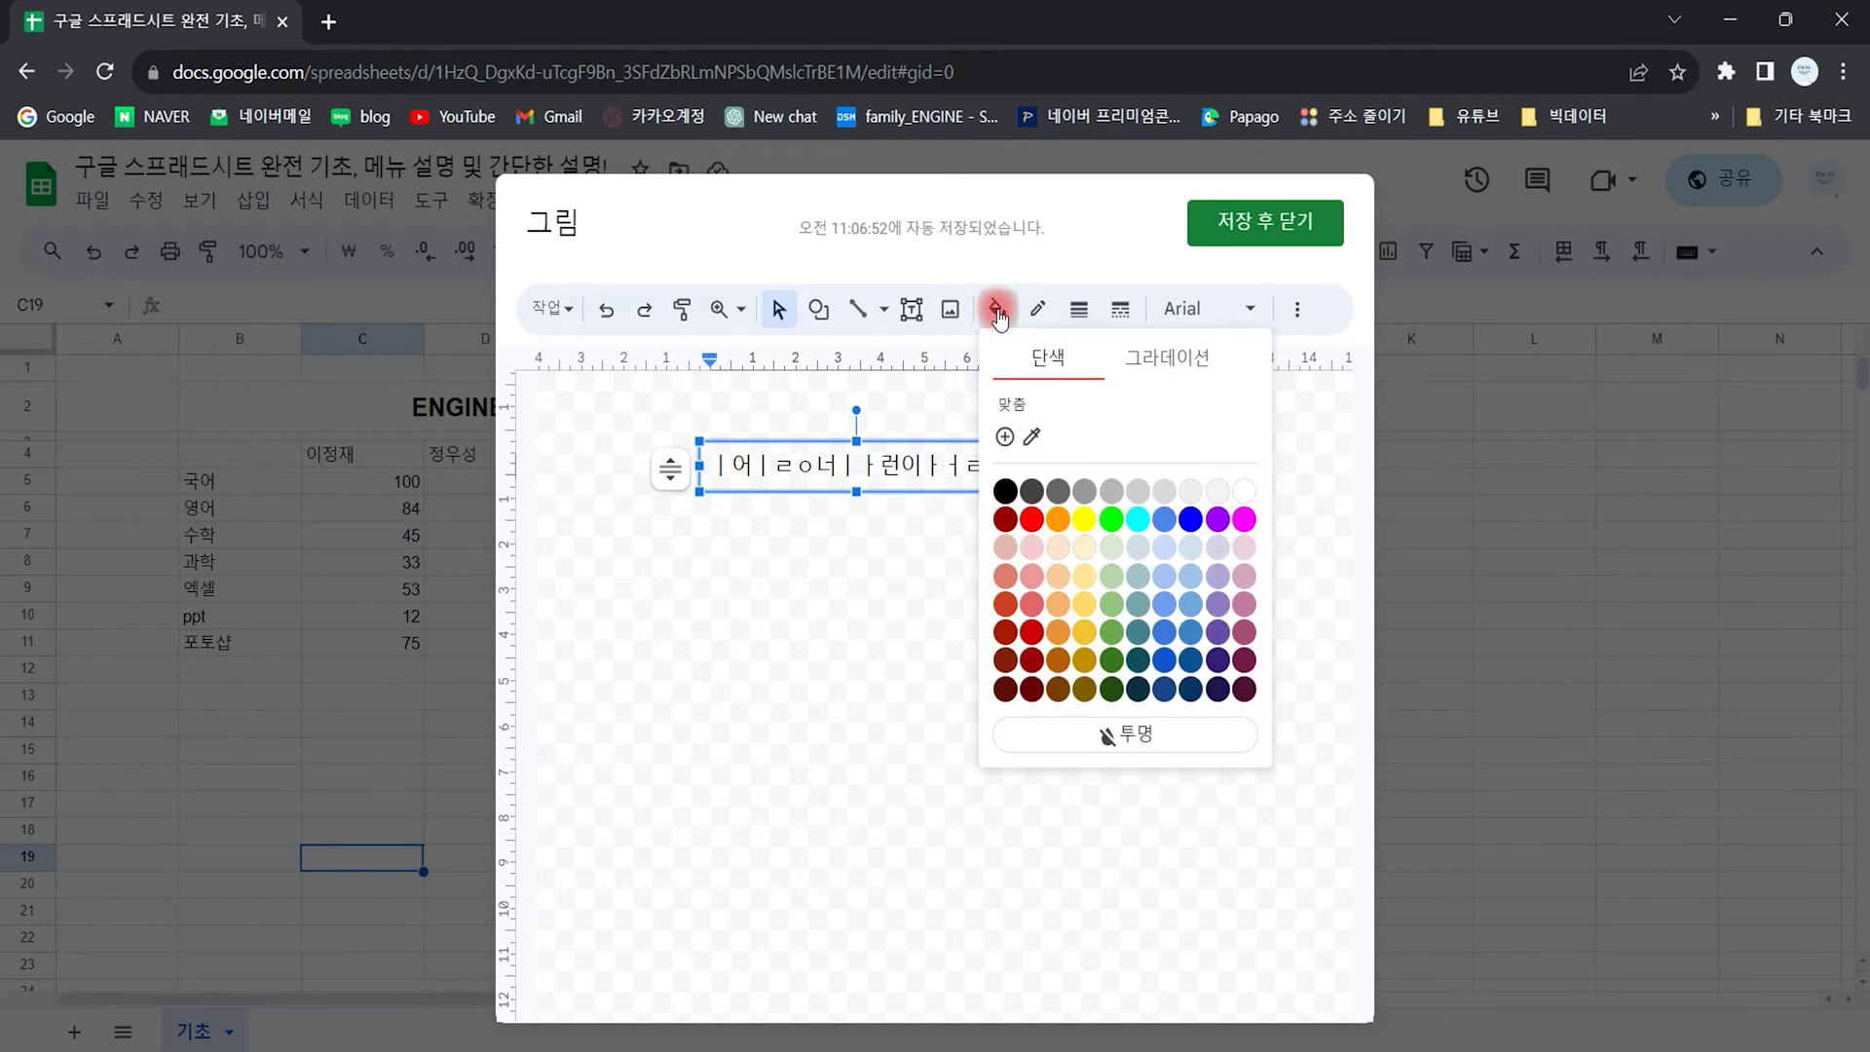
left_click(1138, 519)
left_click(1243, 230)
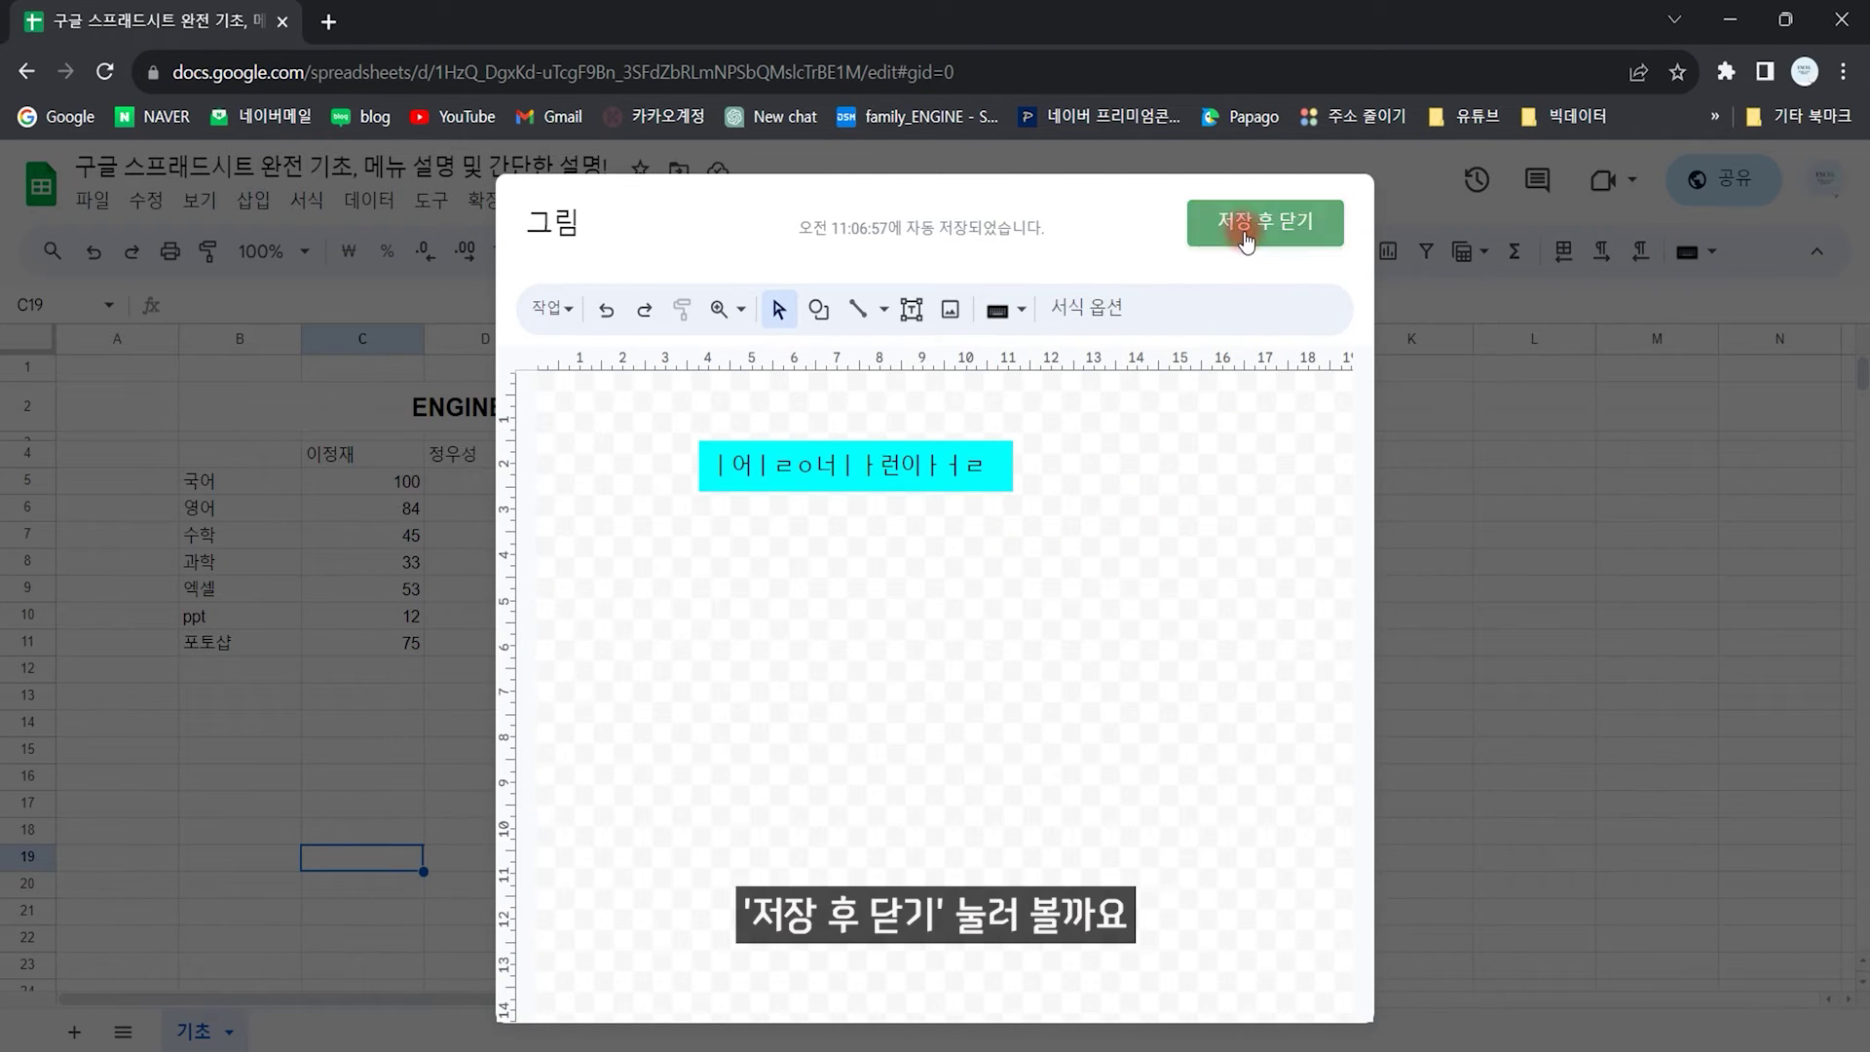
Step: Move the cyan drawing beside the grade table into columns I–K
left_click(731, 830)
left_click(635, 895)
mouse_move(570, 872)
left_mouse_down()
mouse_move(1315, 553)
mouse_move(1359, 478)
left_mouse_up()
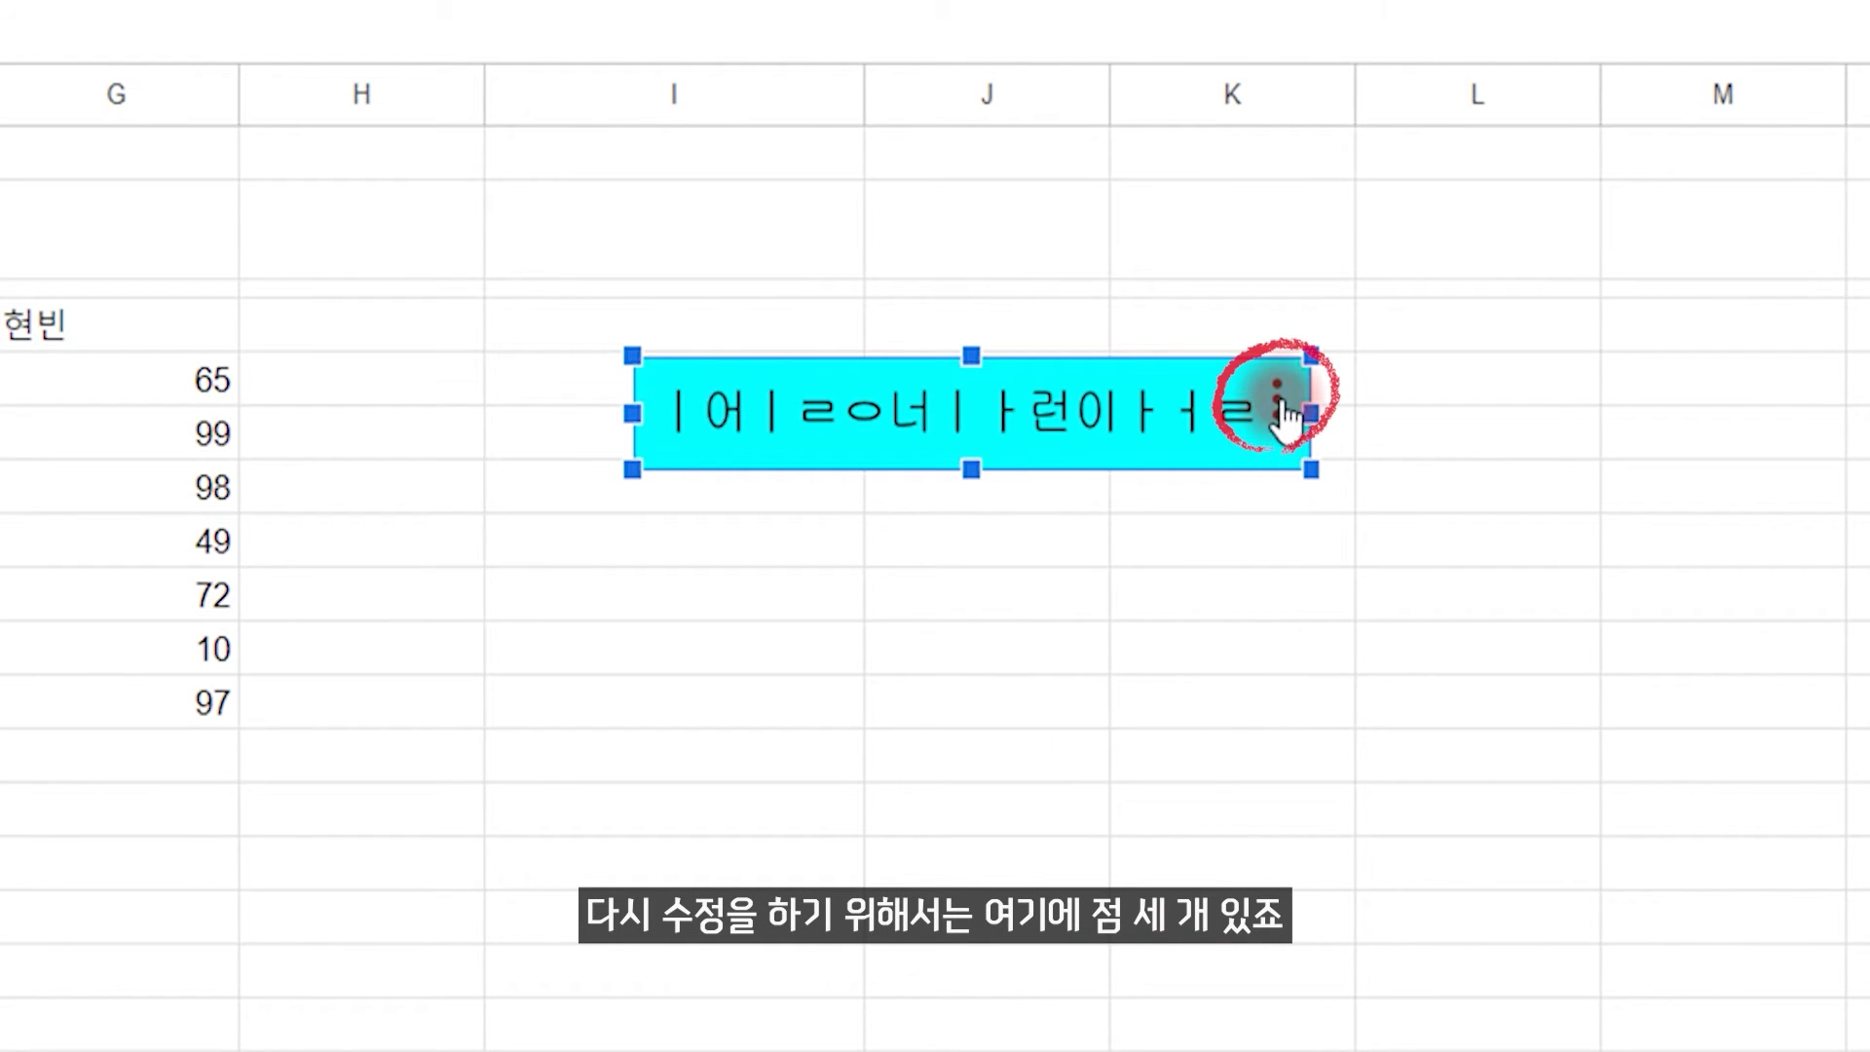
Step: Reopen the cyan drawing via its ⋮ menu > 수정, save and close it, then delete it
left_click(1279, 399)
left_click(1349, 458)
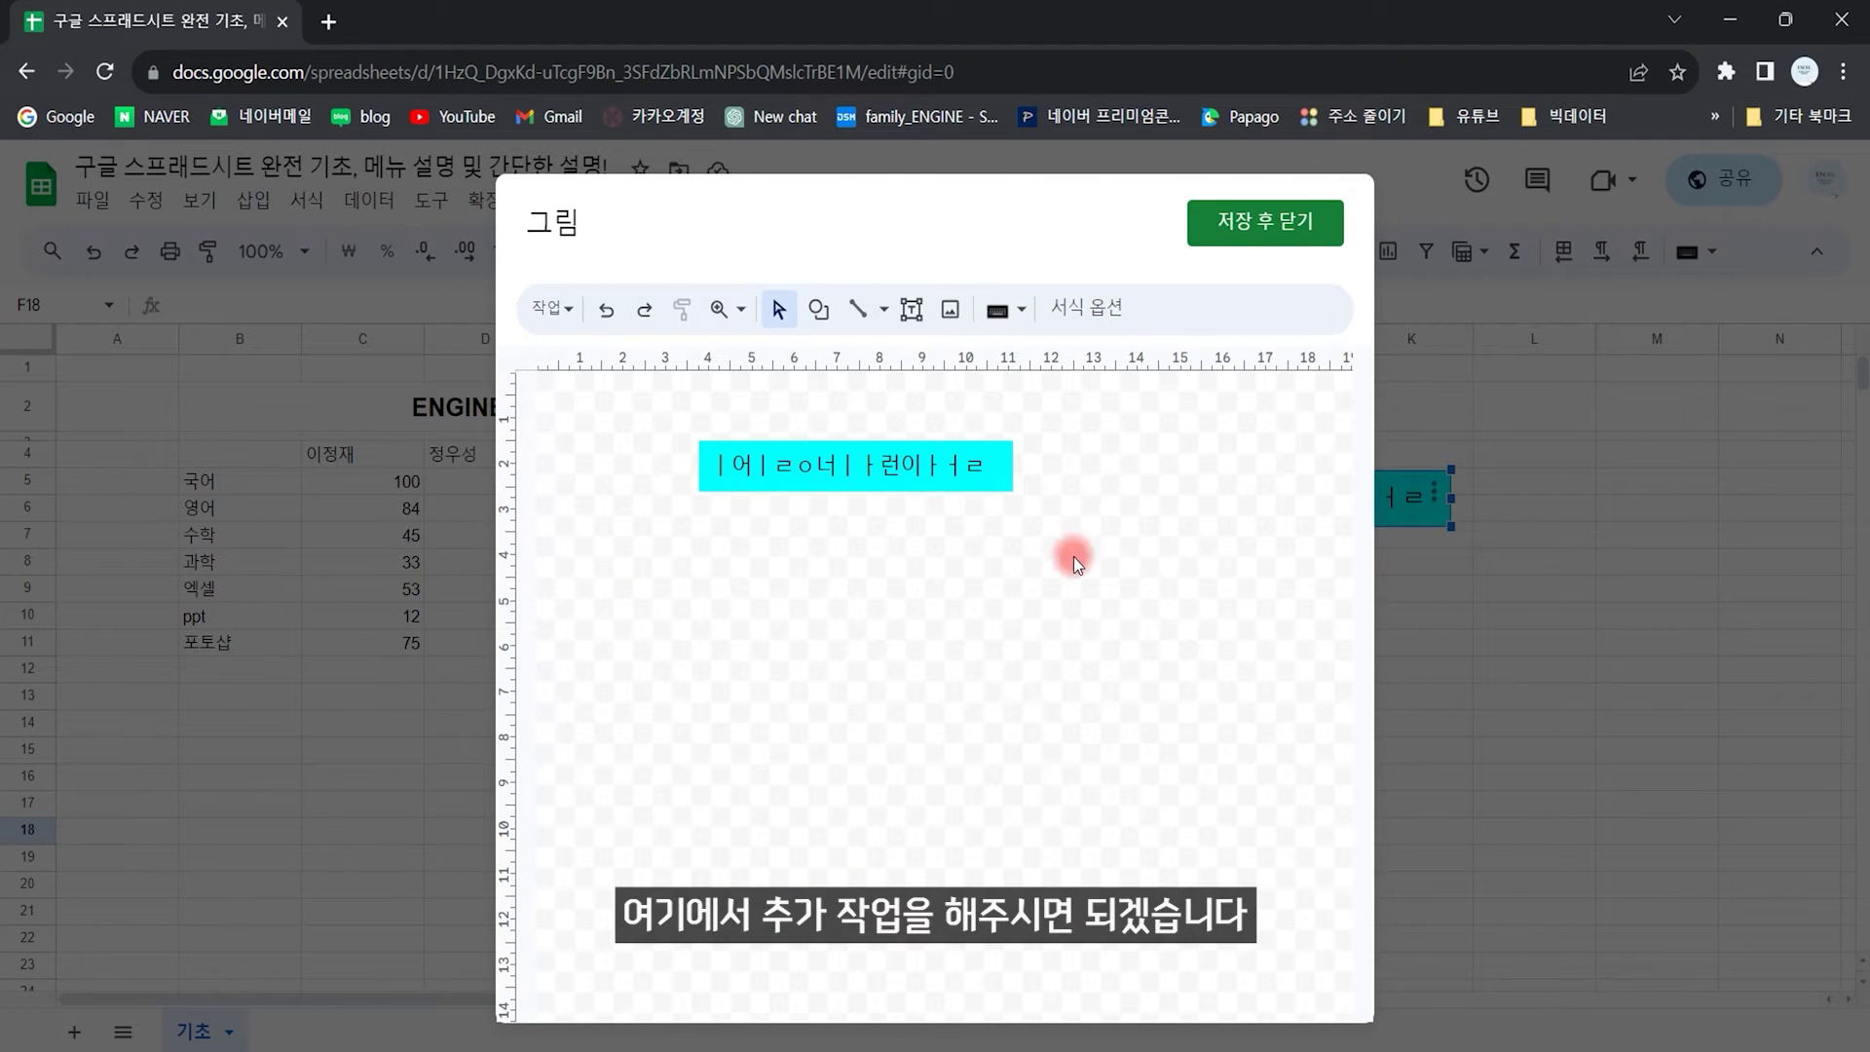
left_click(1271, 223)
left_click(1214, 509)
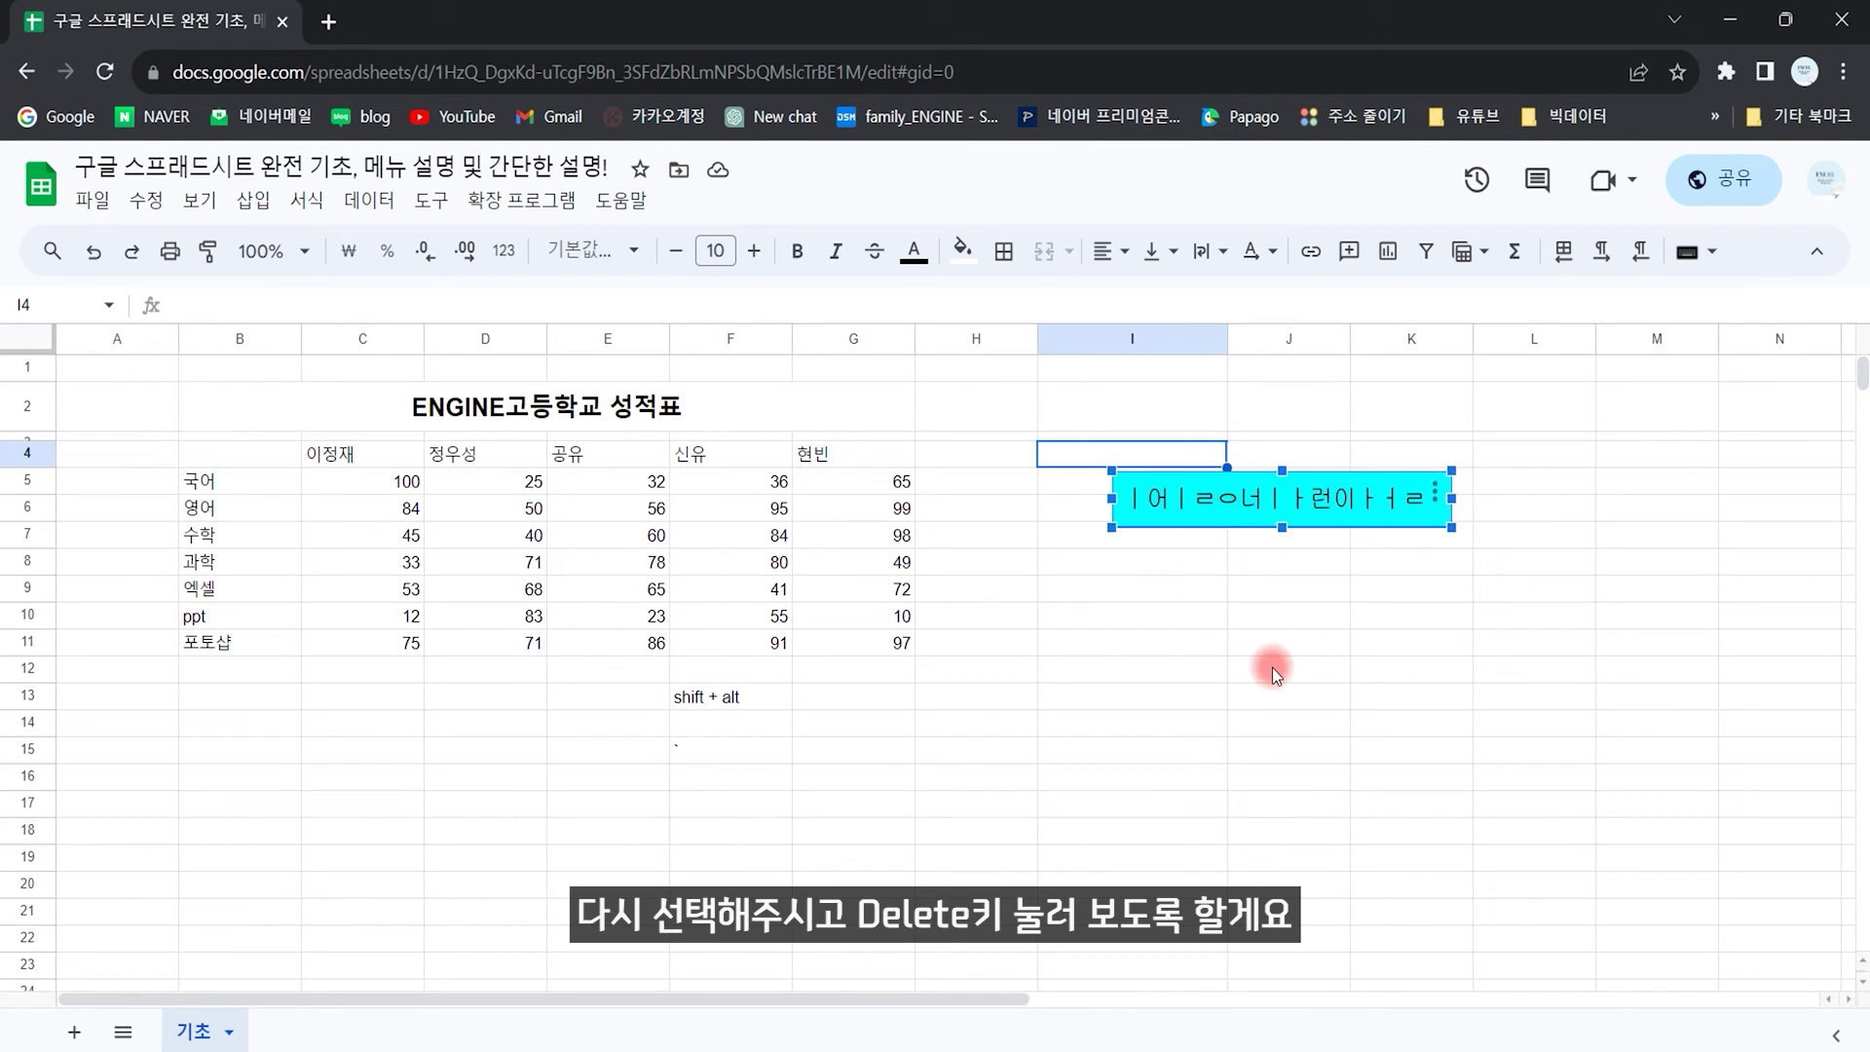
key("Delete")
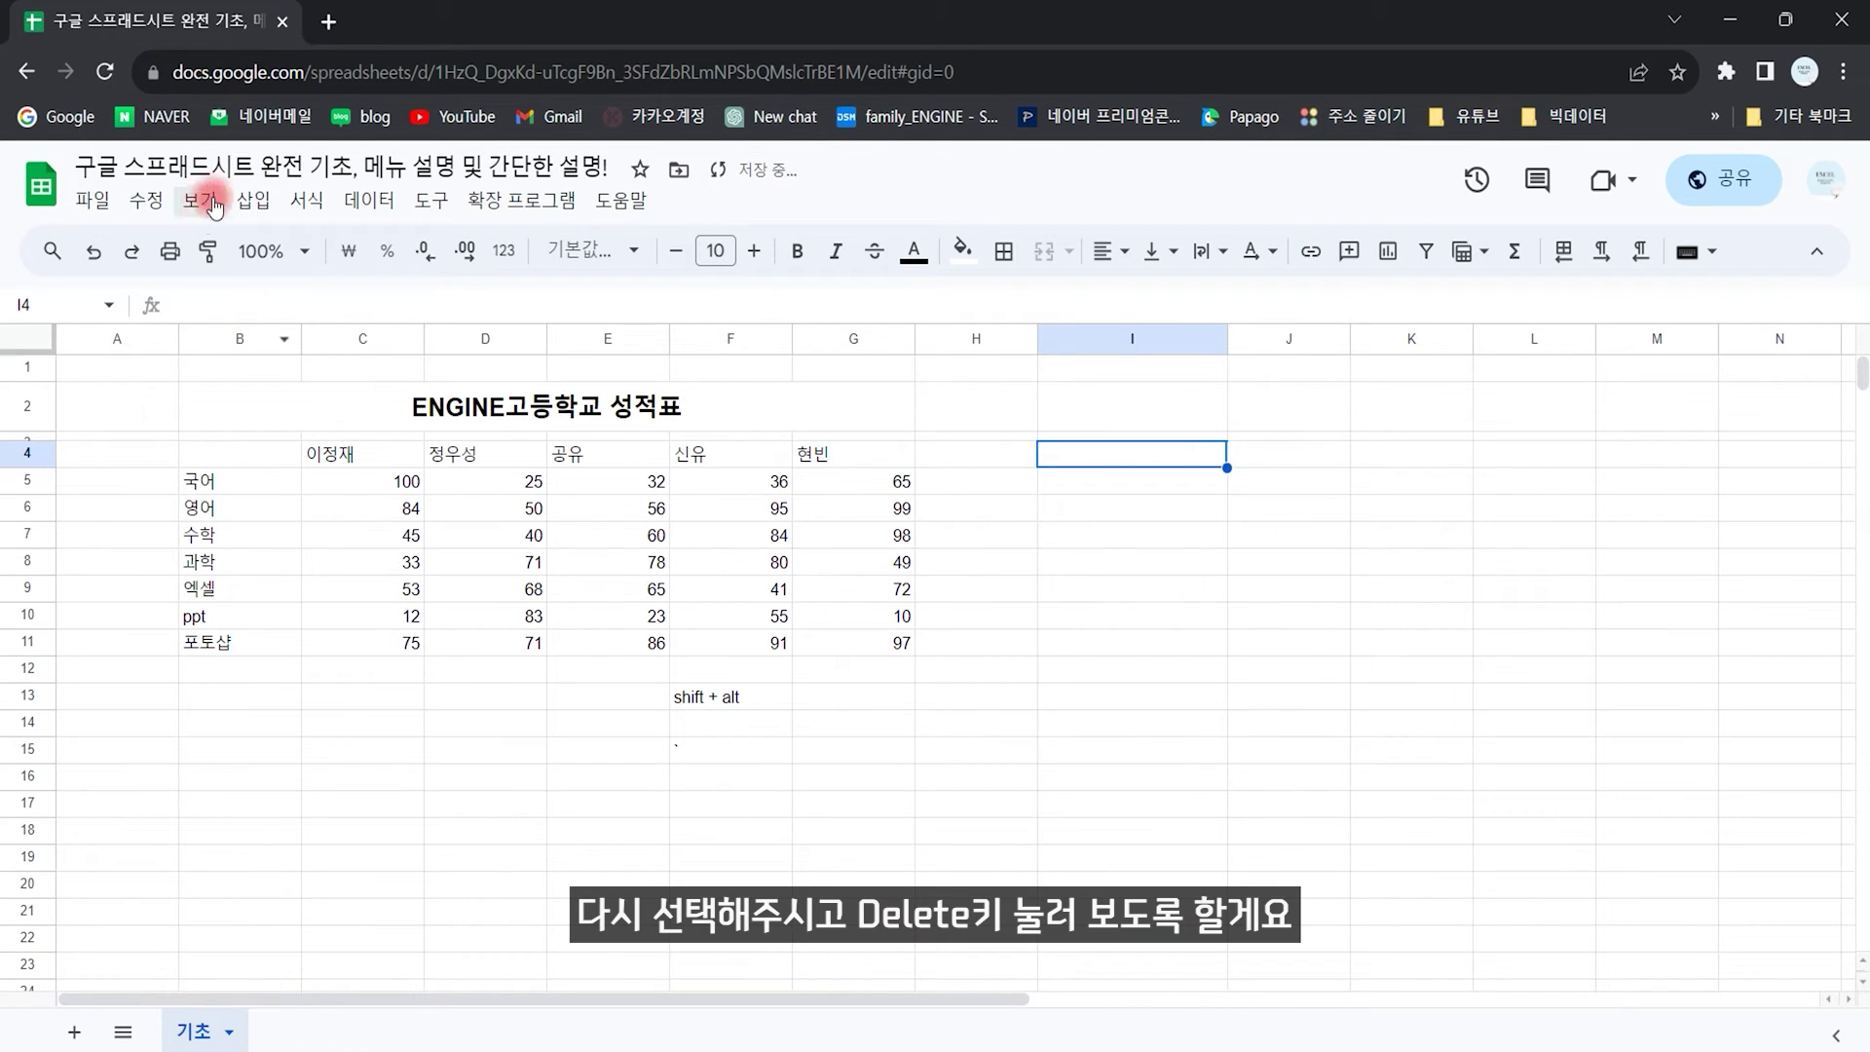
Step: Insert checkboxes into cells I4:I12
left_click(252, 201)
mouse_move(257, 200)
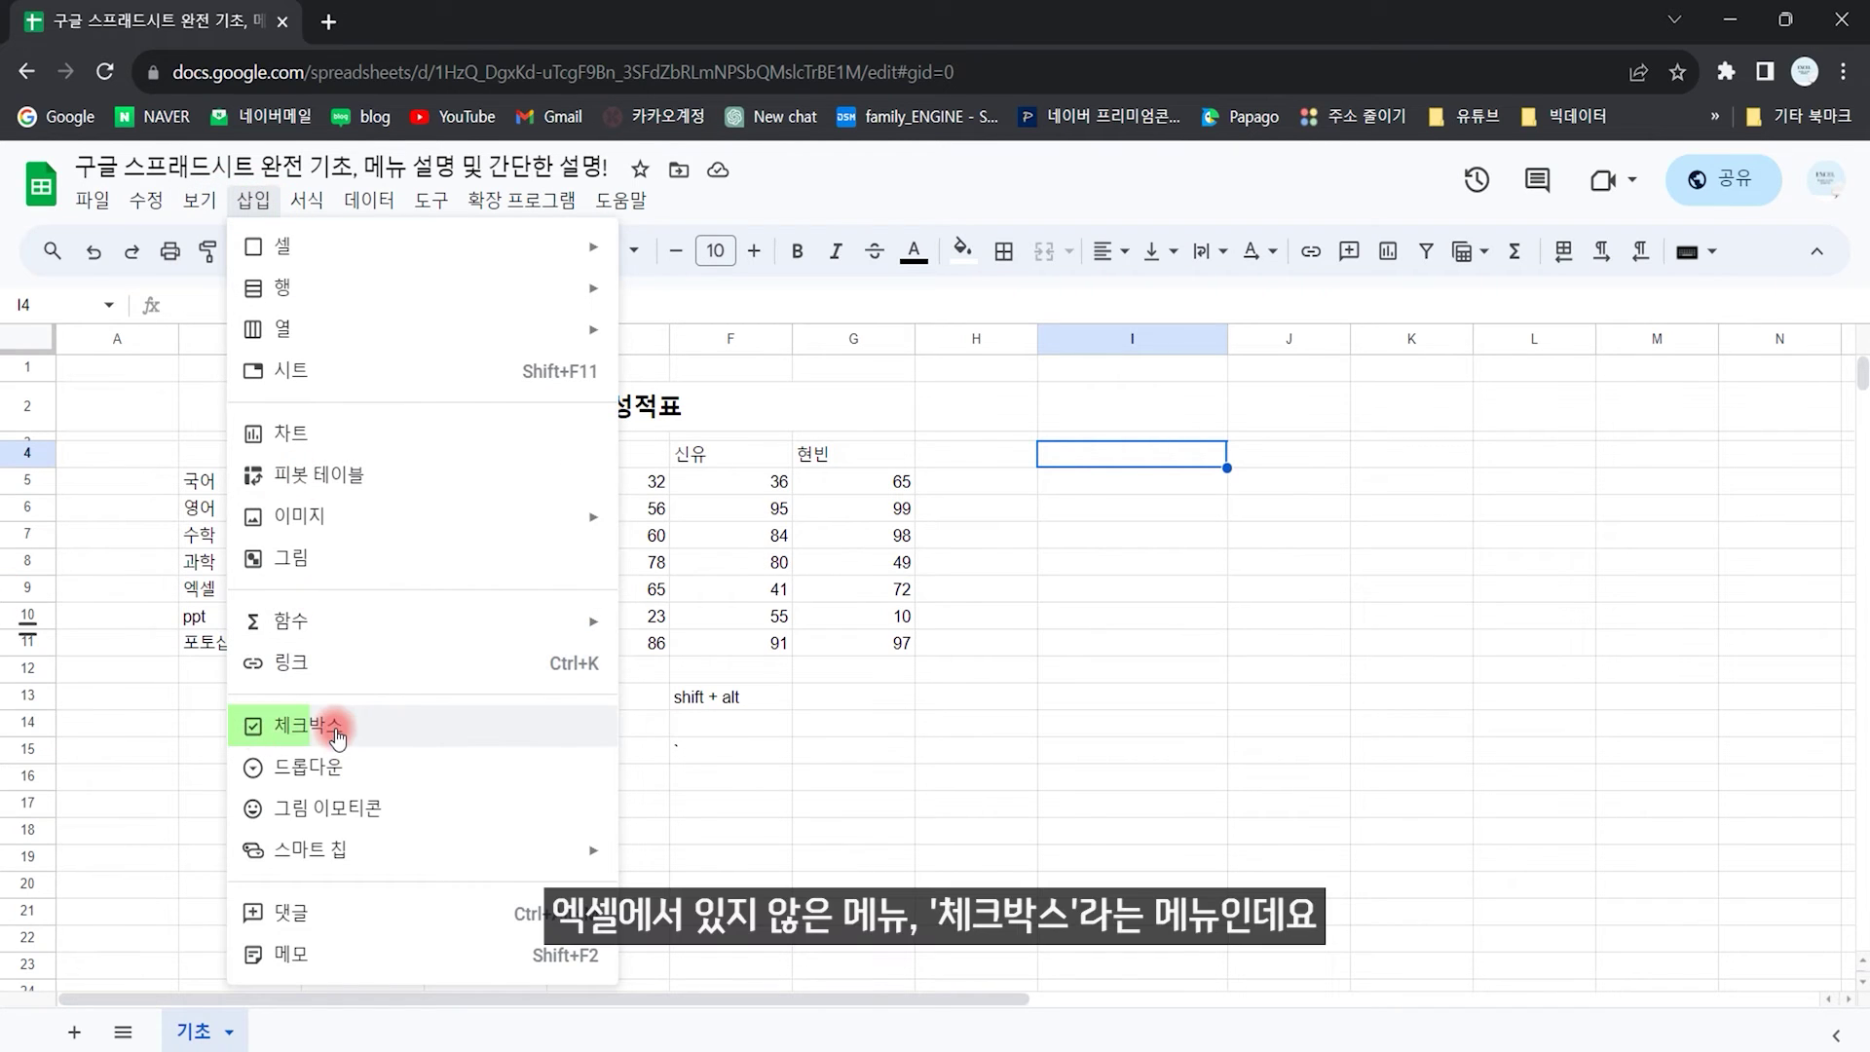
left_click_drag(1120, 454, 1120, 675)
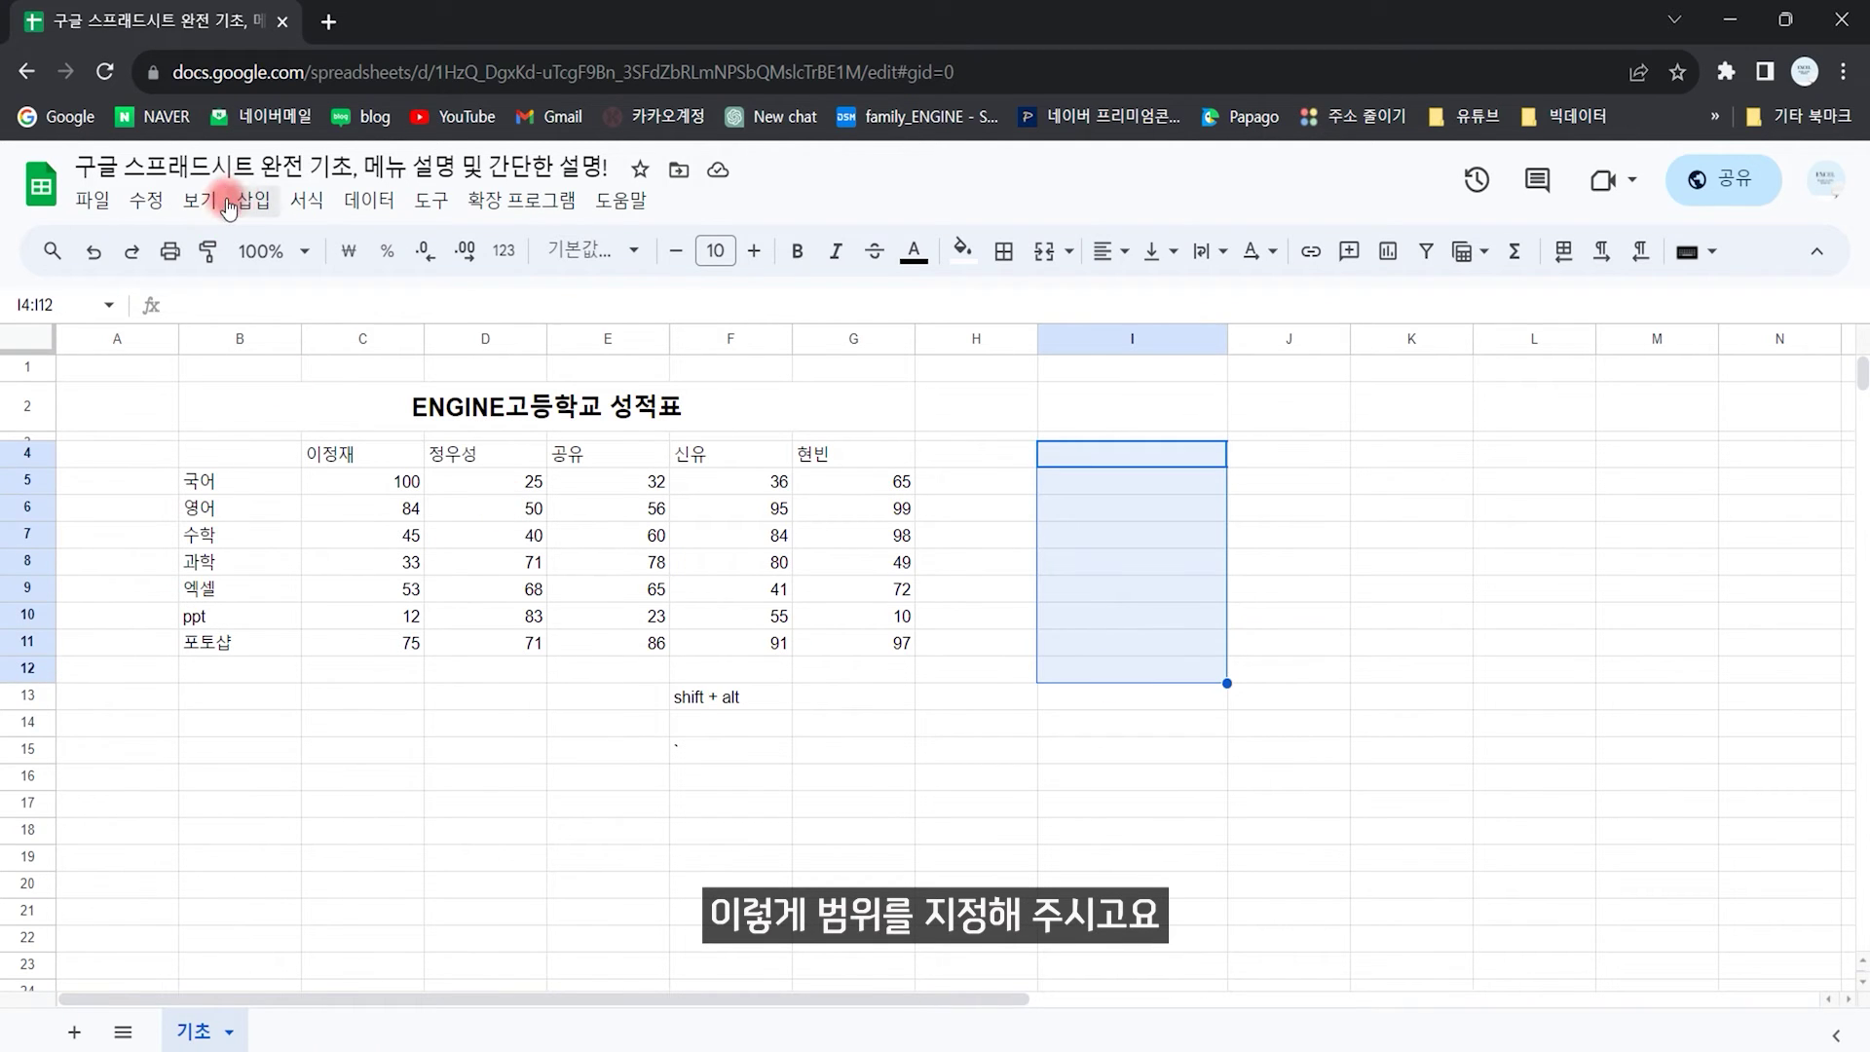
left_click(253, 200)
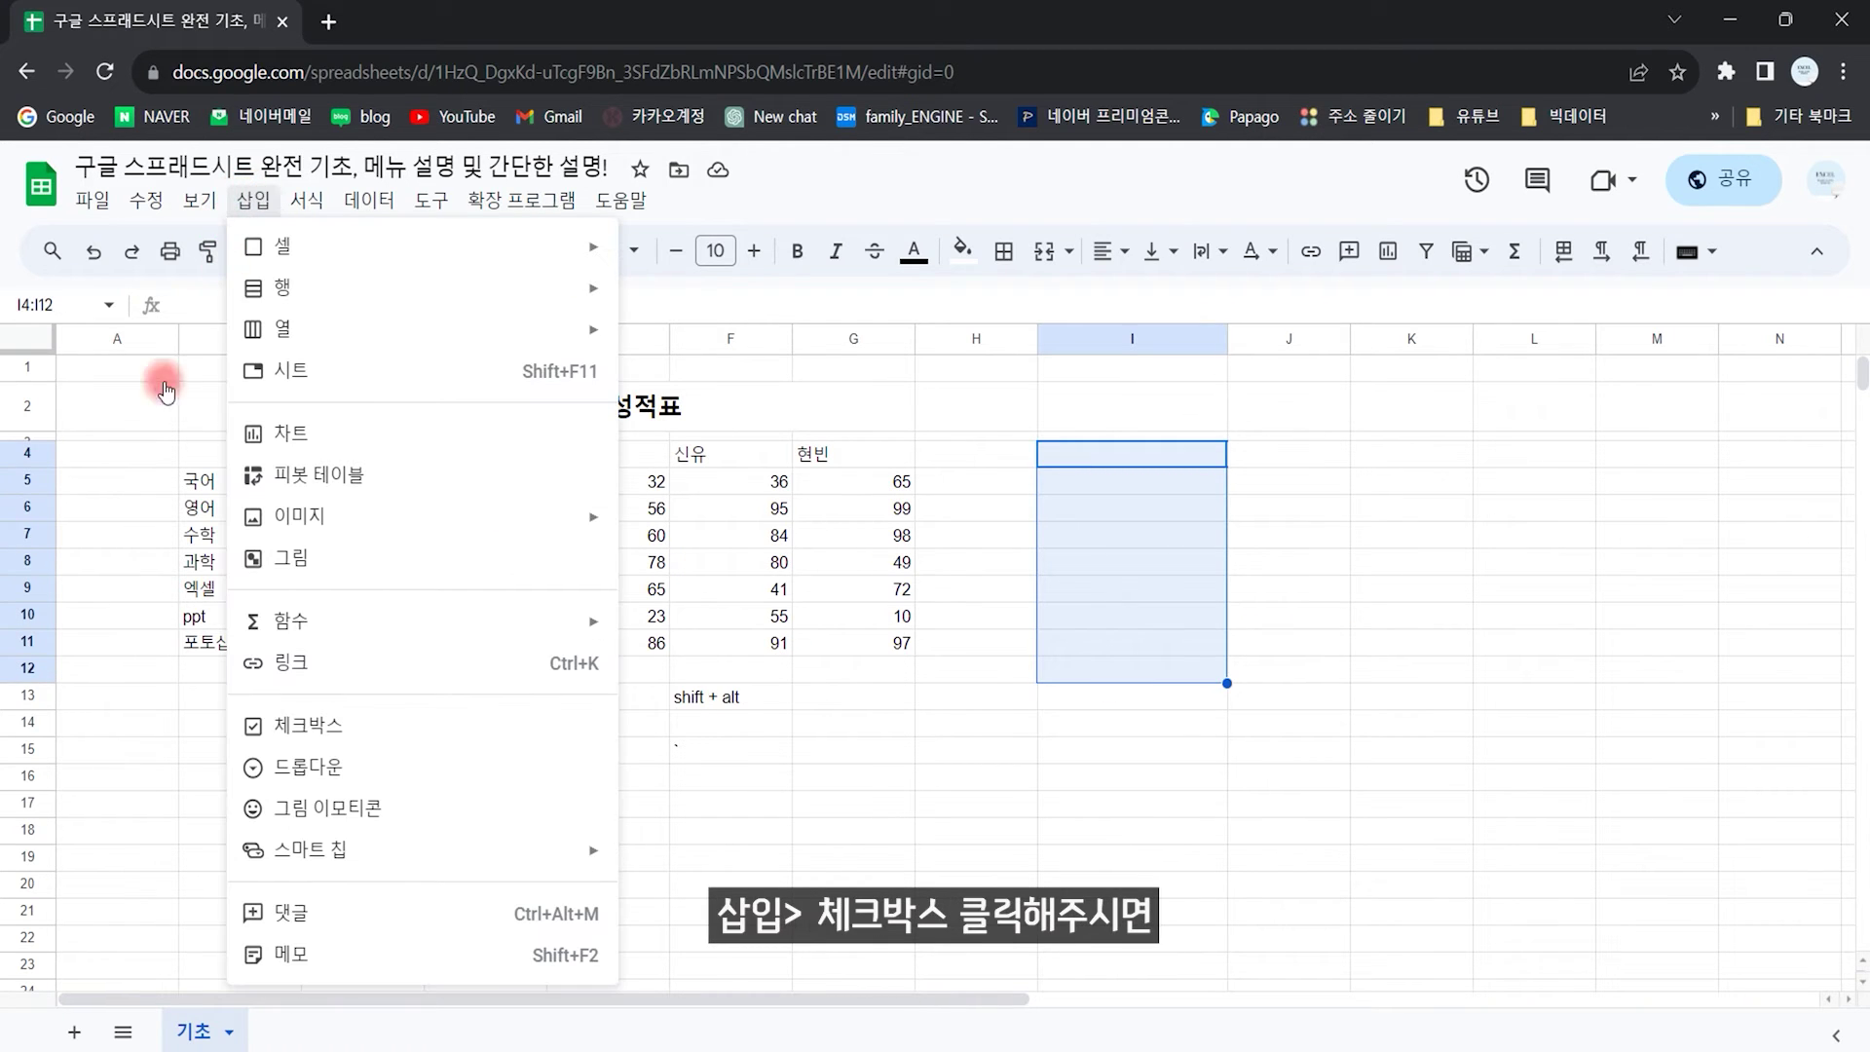
left_click(234, 732)
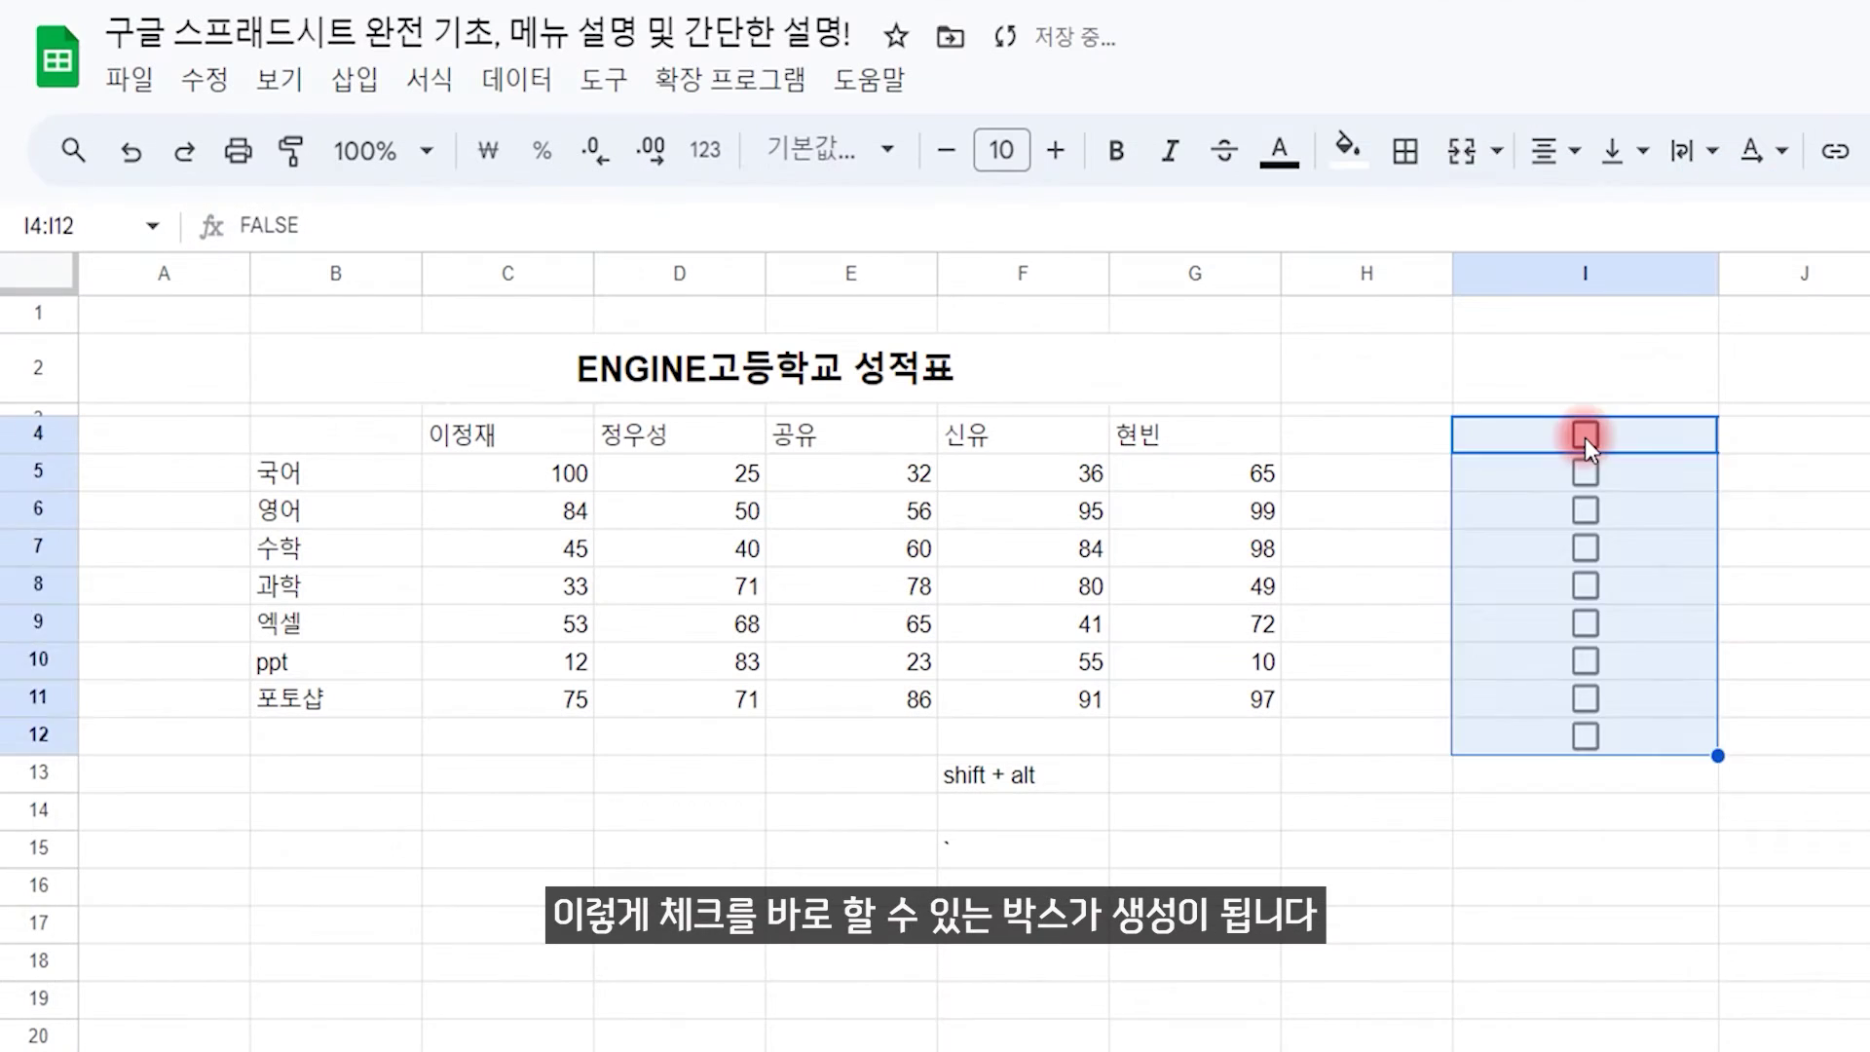
Step: Tick the checkboxes in I4, I6, I9 and I11 and view their TRUE/FALSE values
left_click(1586, 435)
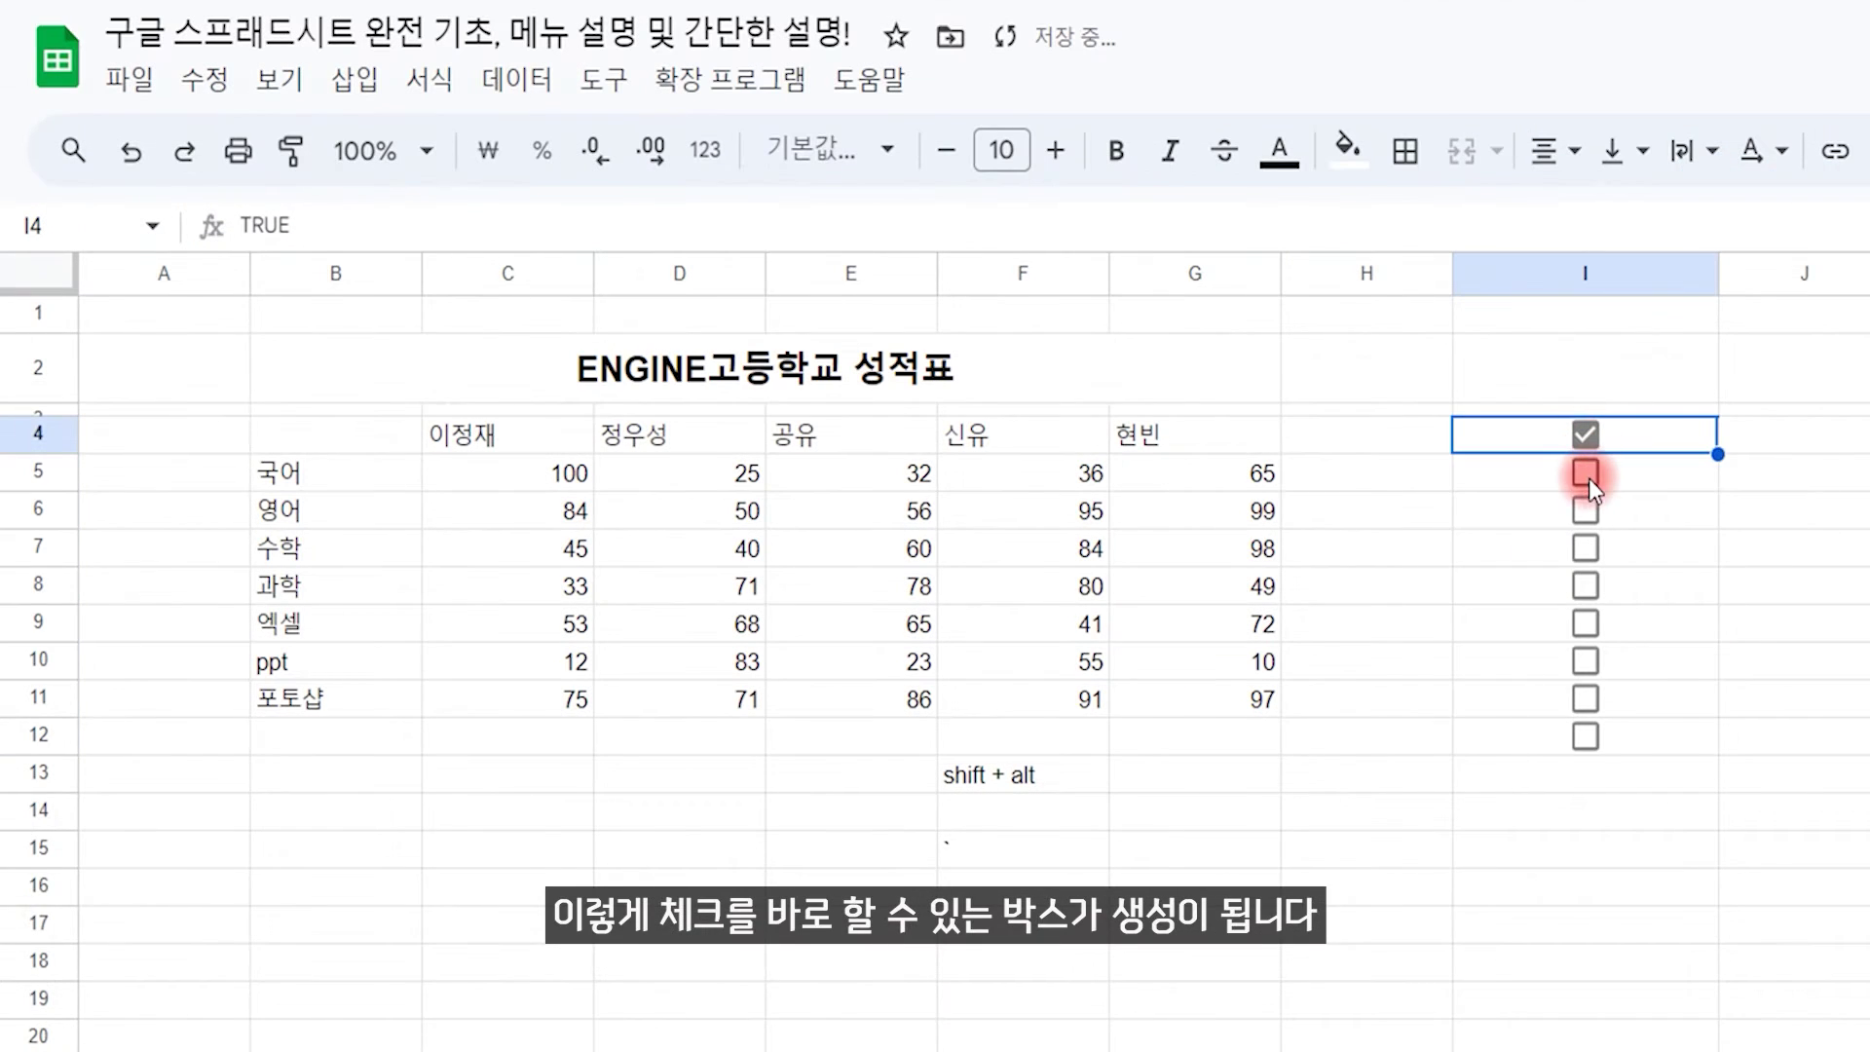
left_click(1587, 513)
left_click(1586, 624)
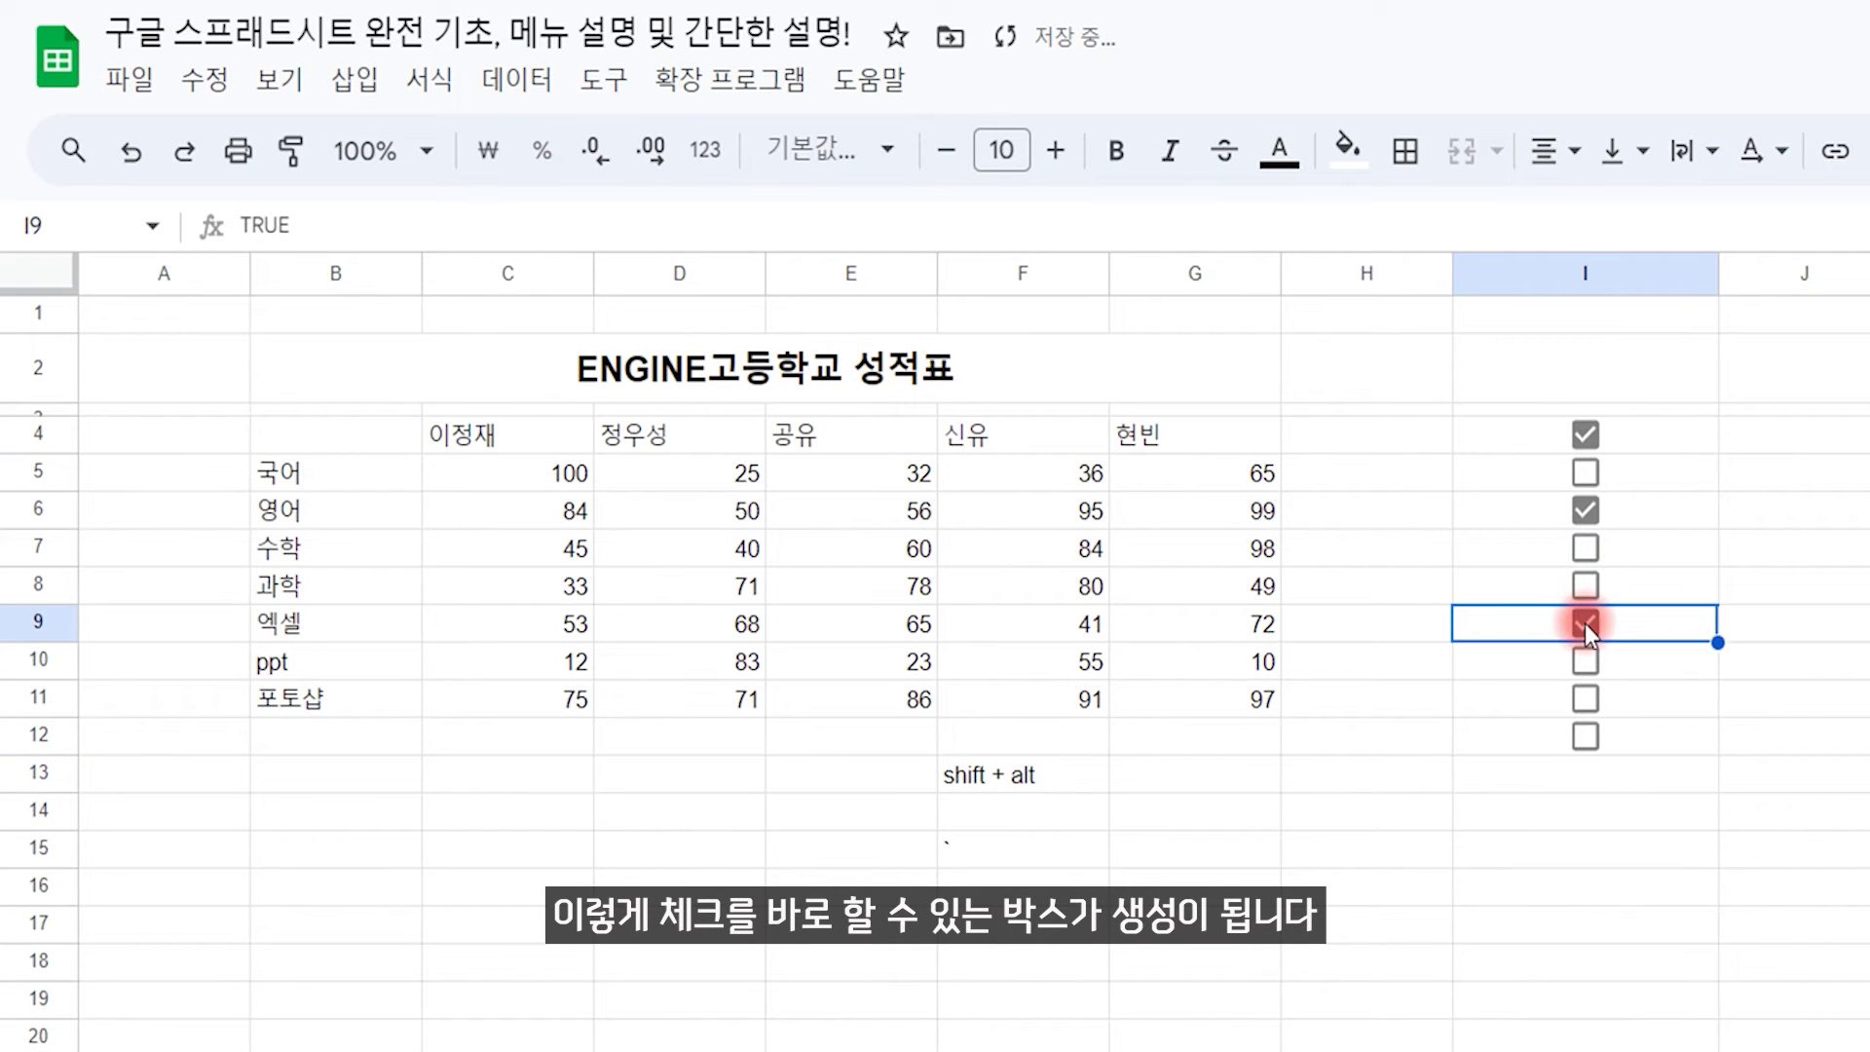
left_click(1586, 700)
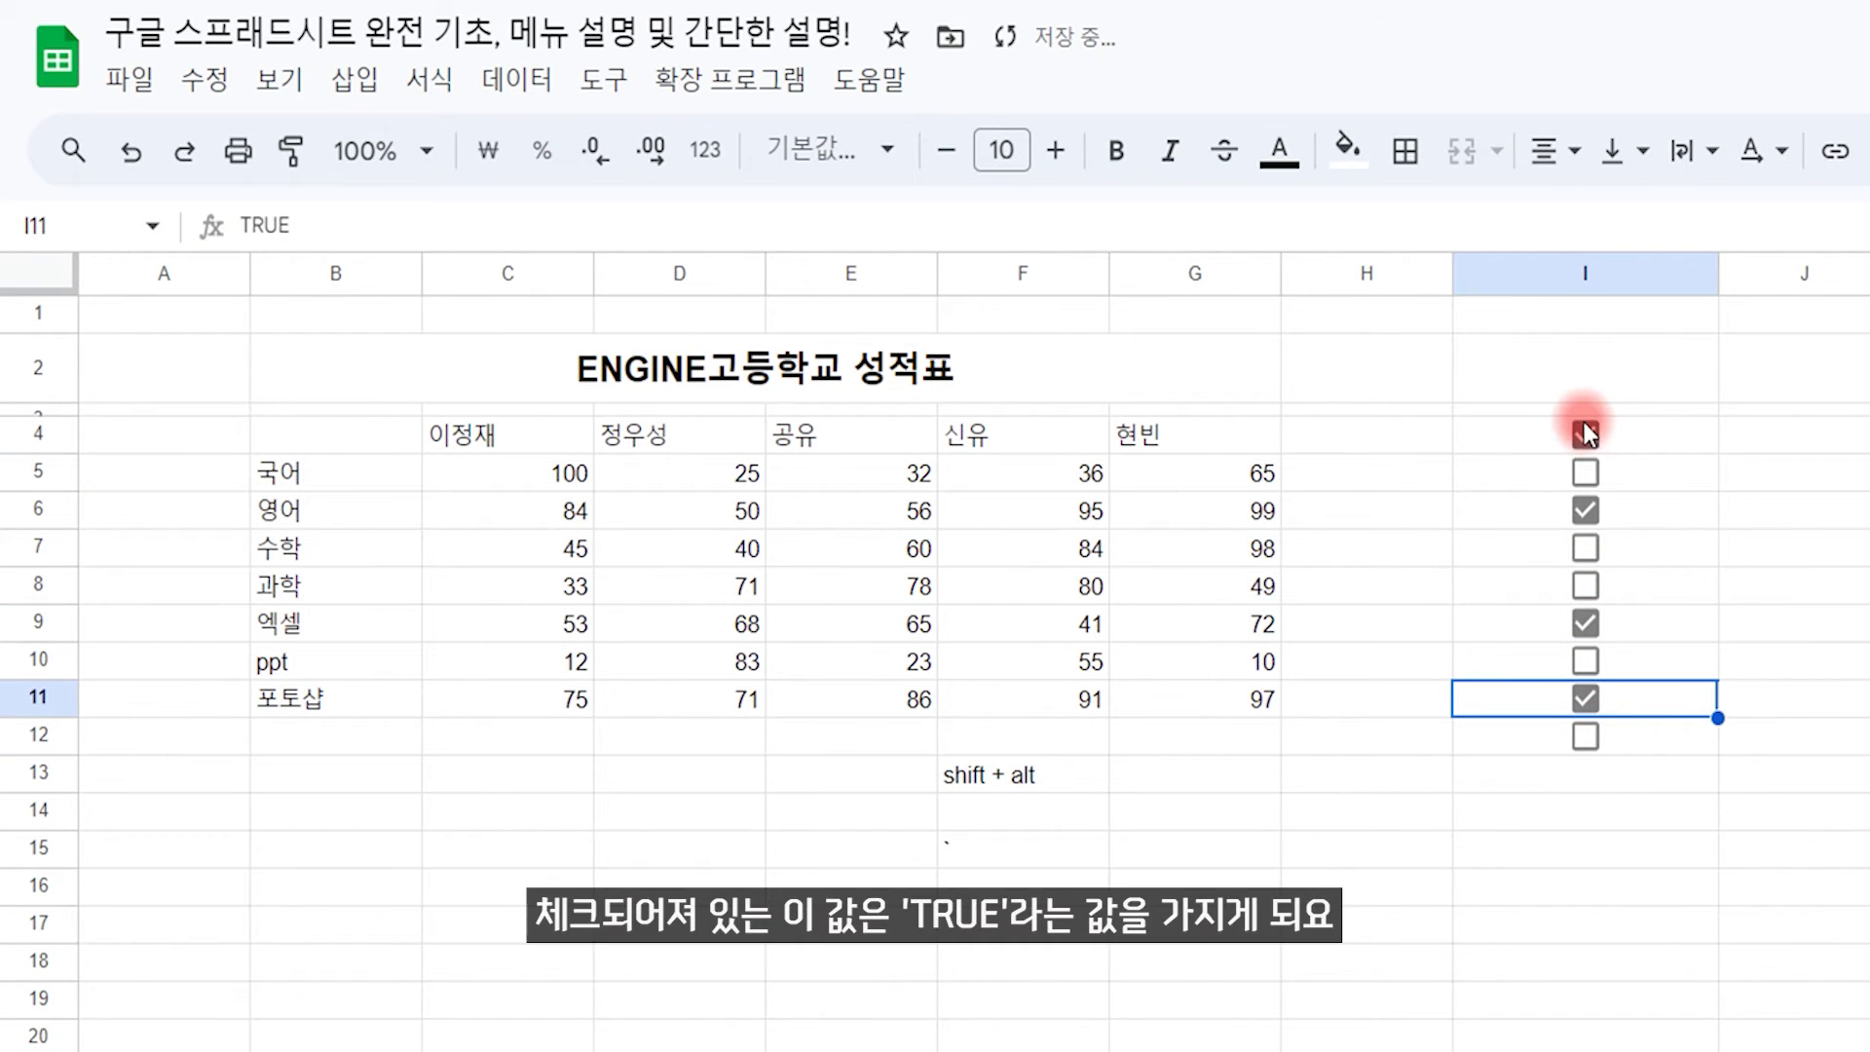
left_click(1666, 438)
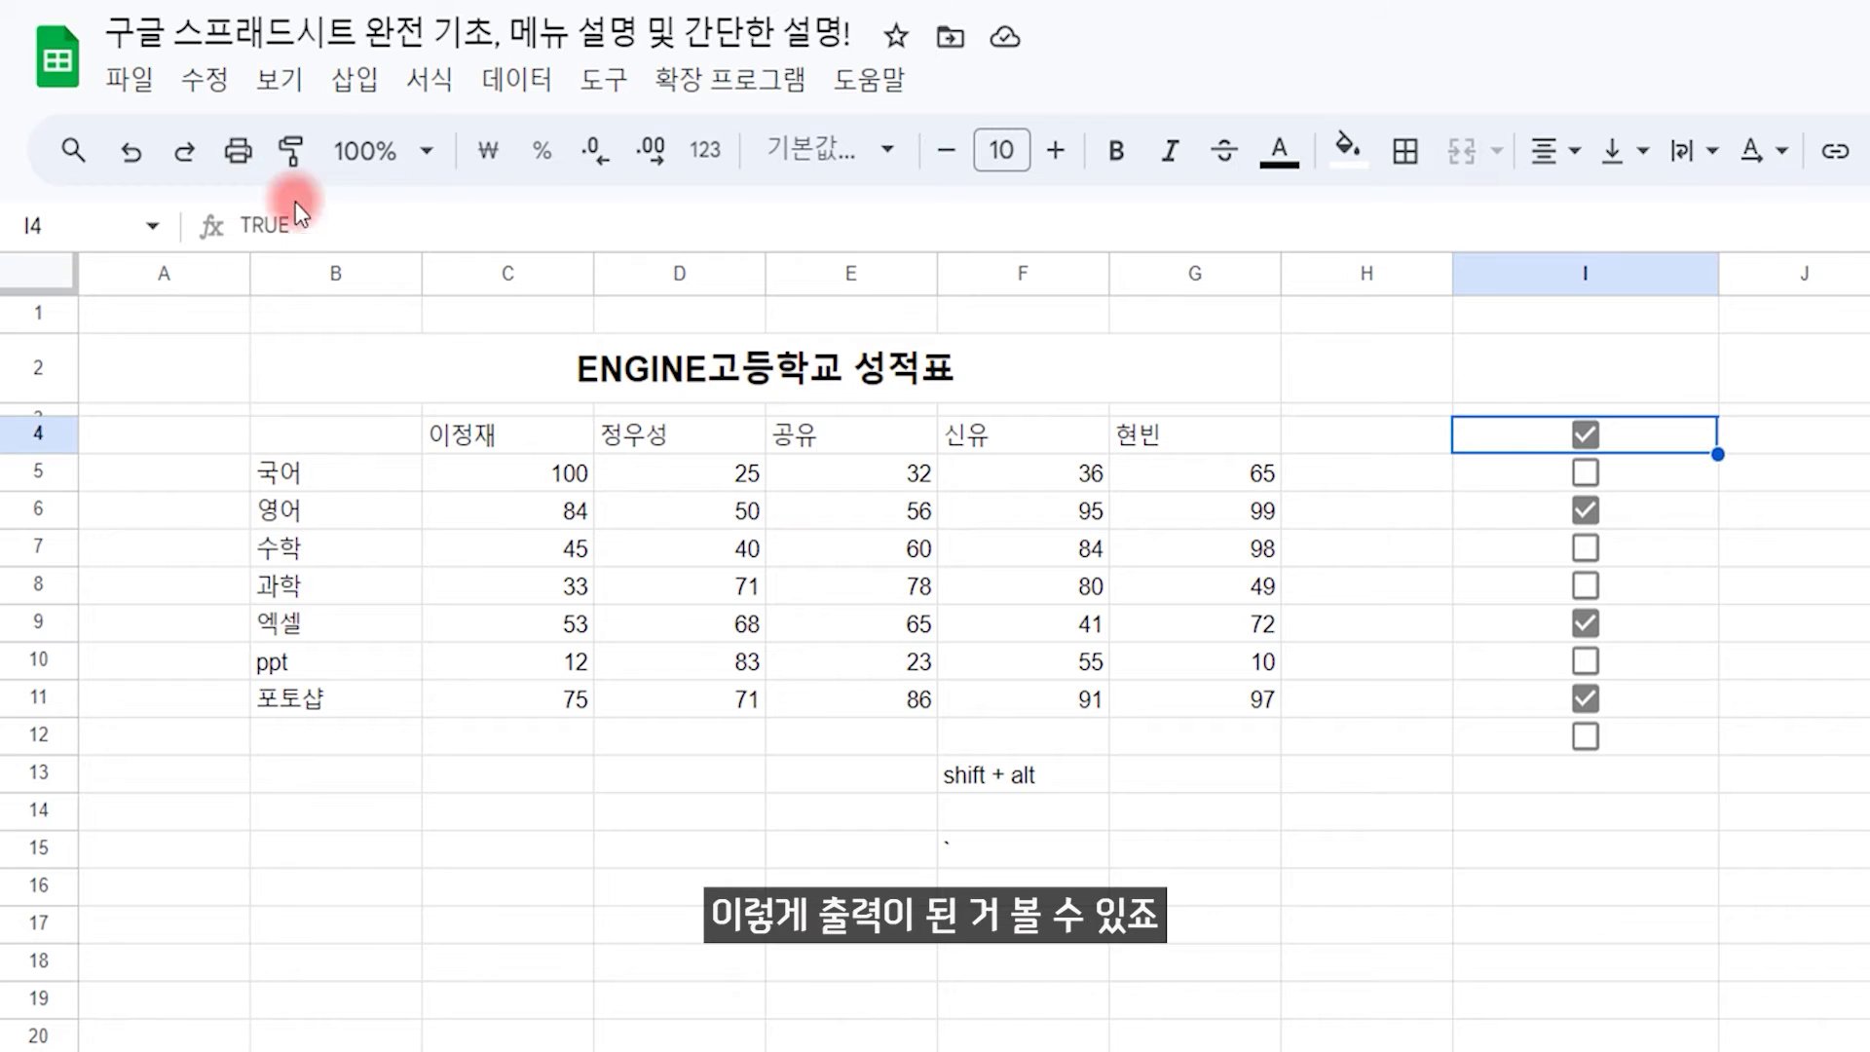
left_click(1663, 480)
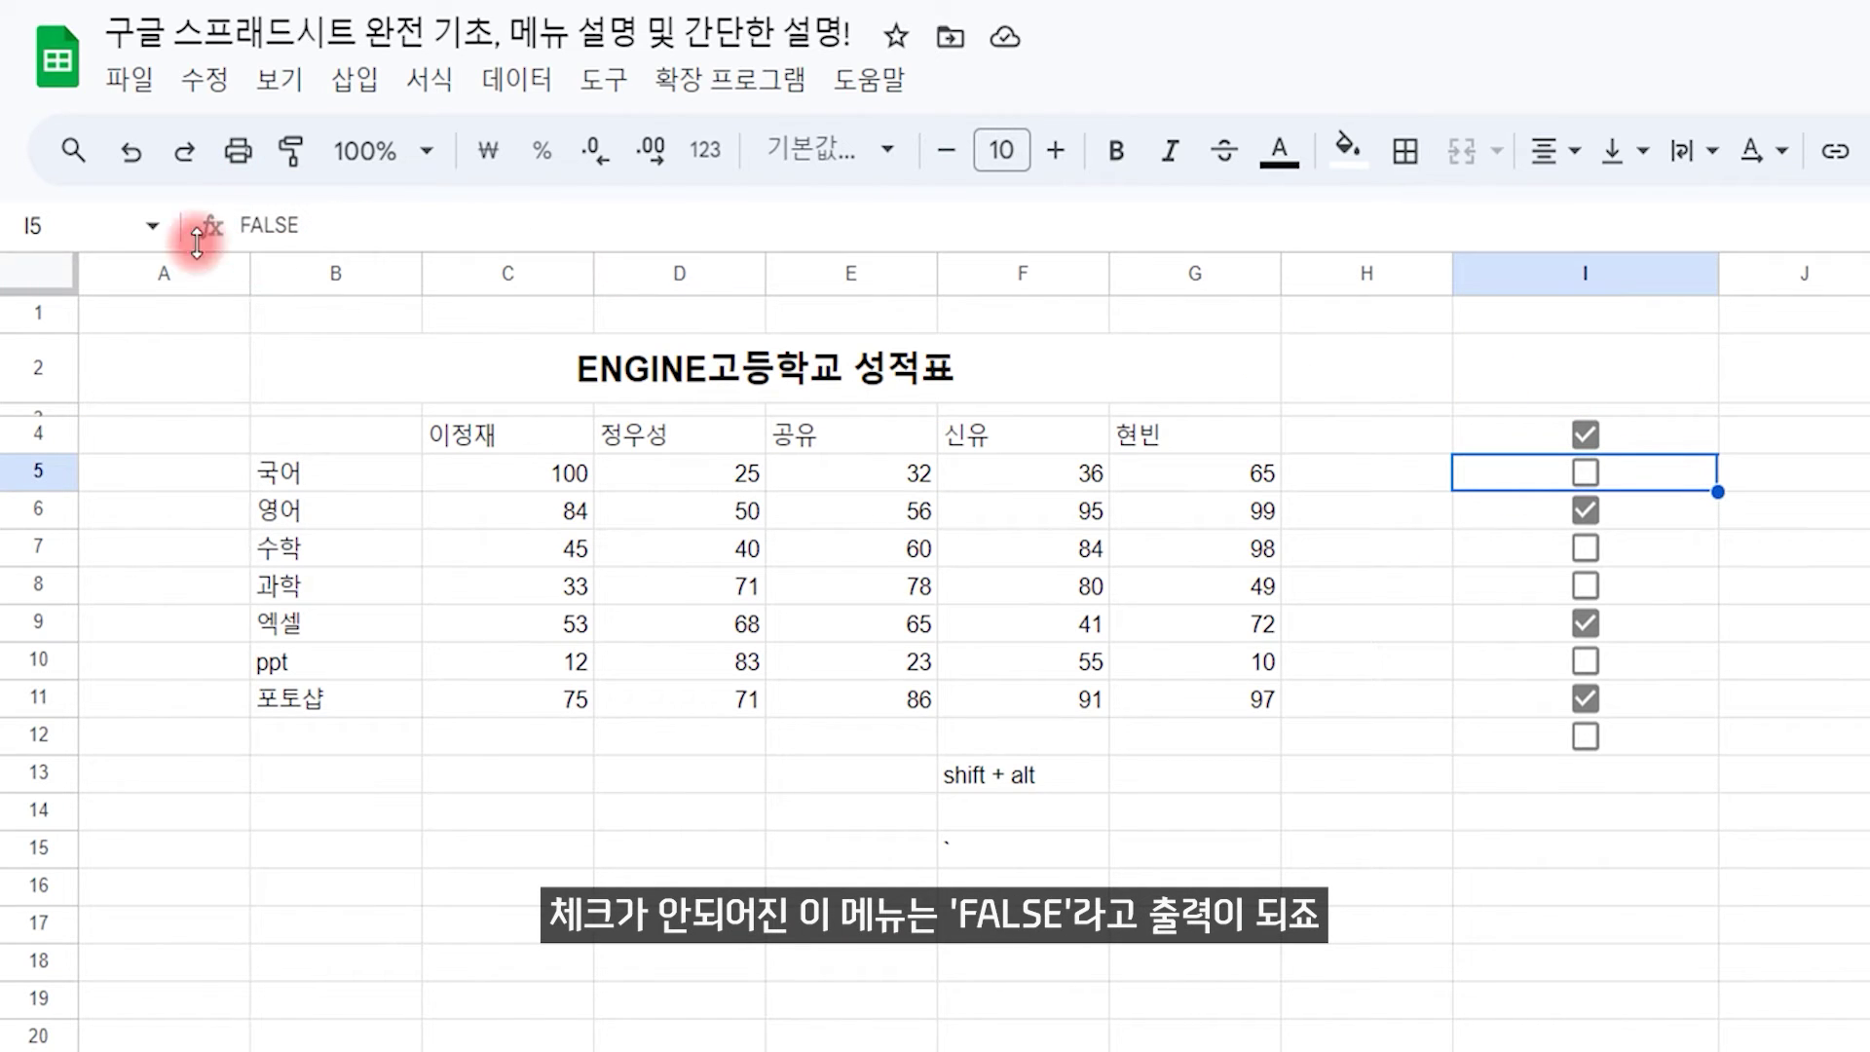
Step: Delete all the checkboxes in I4:I12 and select cell I9
left_click_drag(1700, 445, 1684, 738)
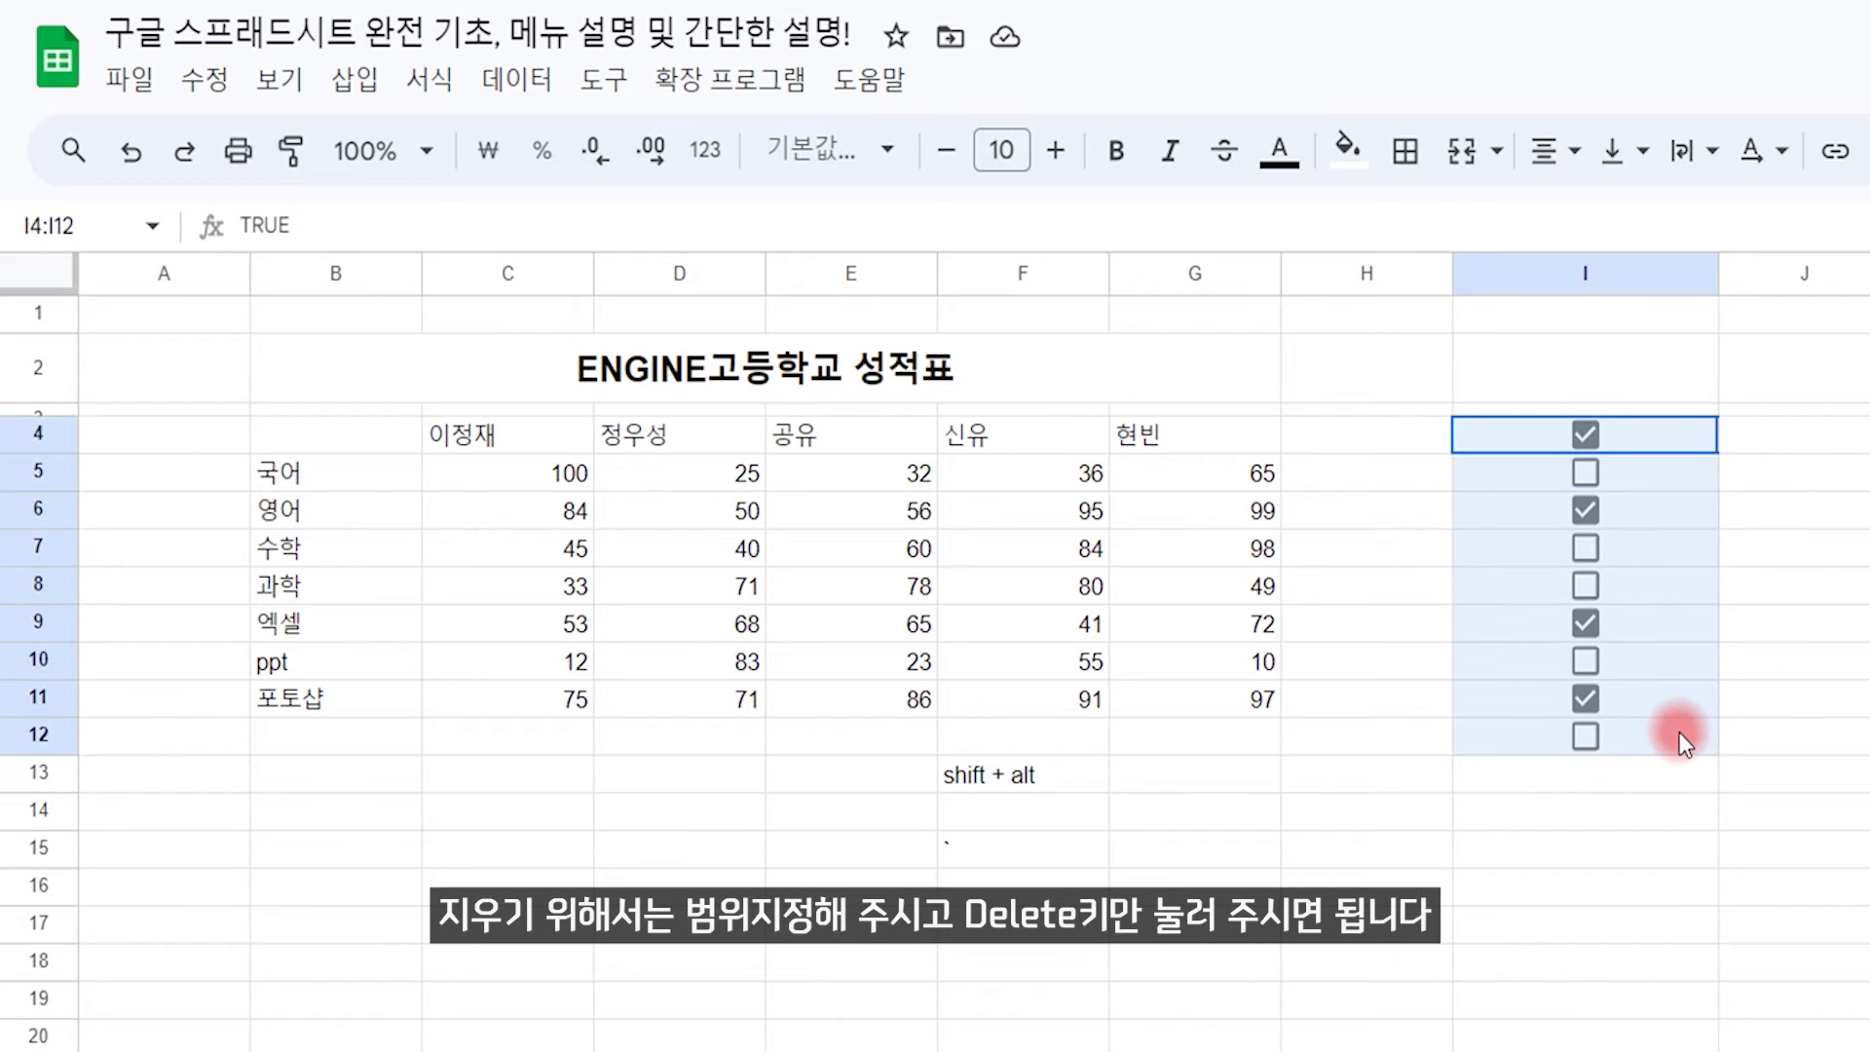
key("Delete")
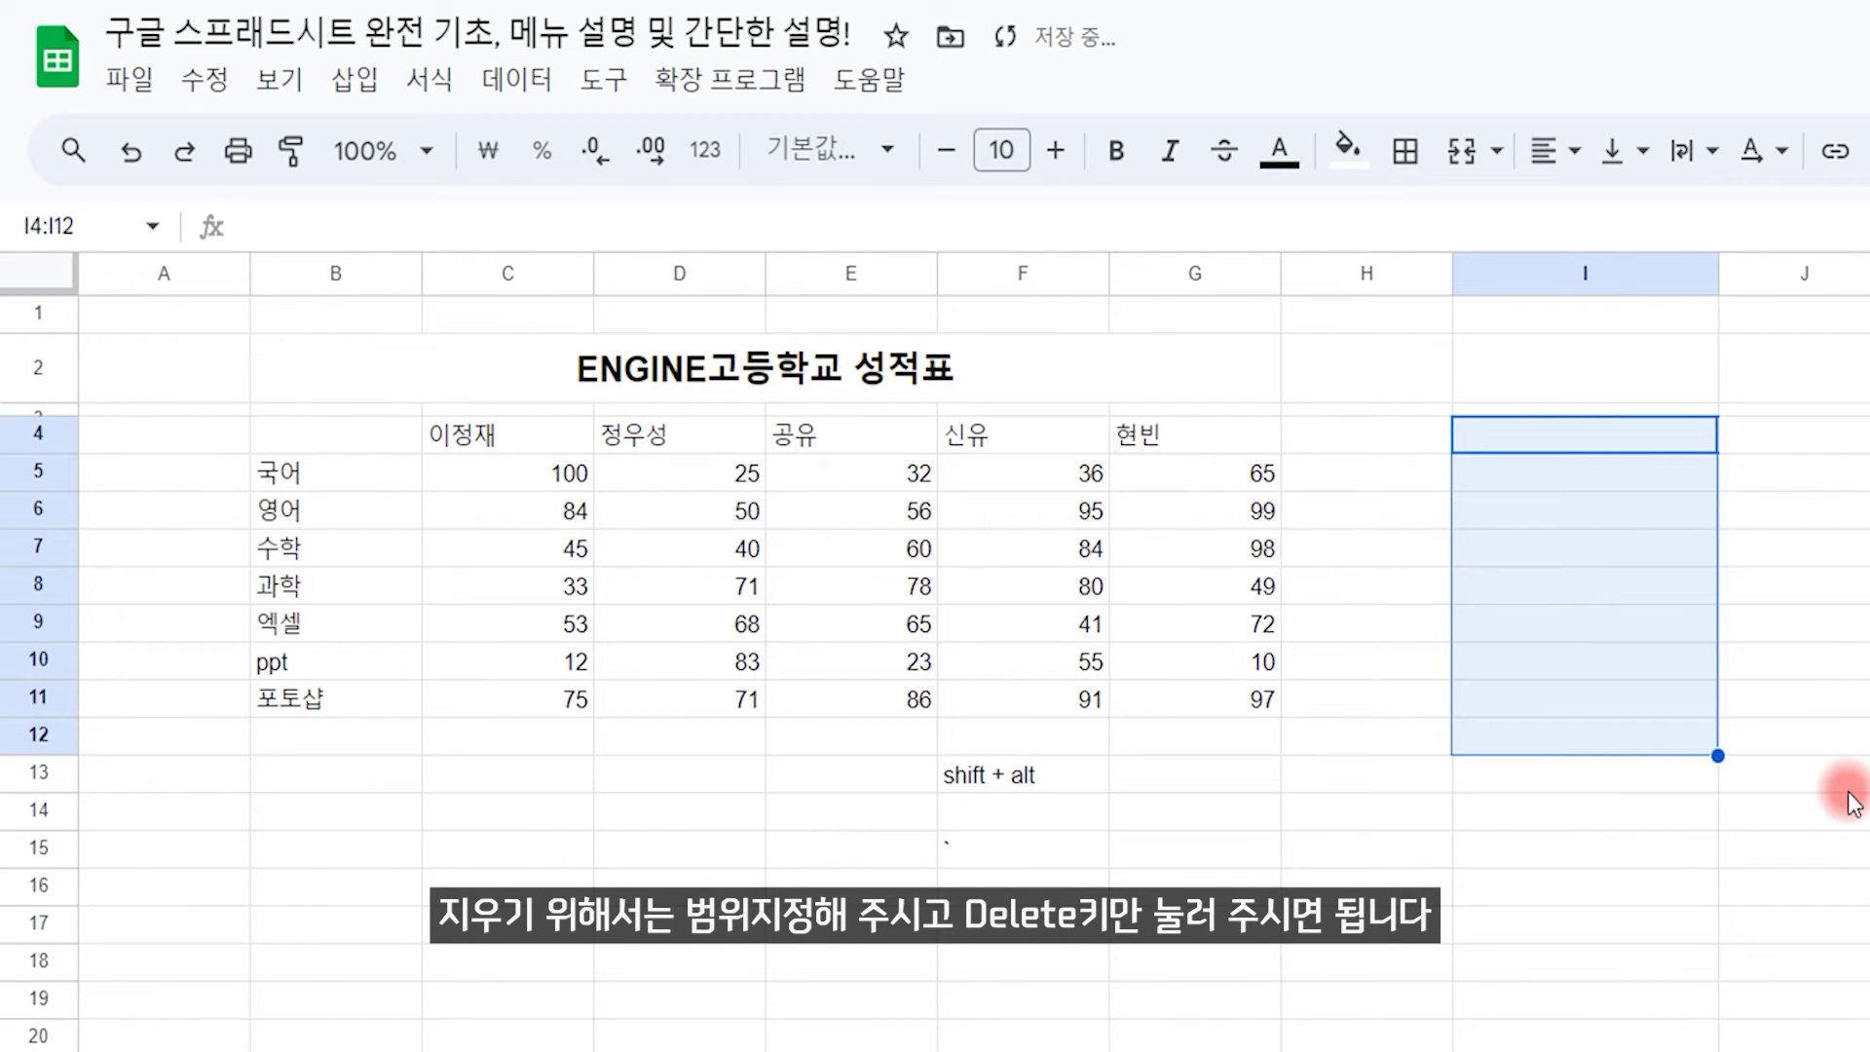
left_click(1700, 624)
left_click(359, 83)
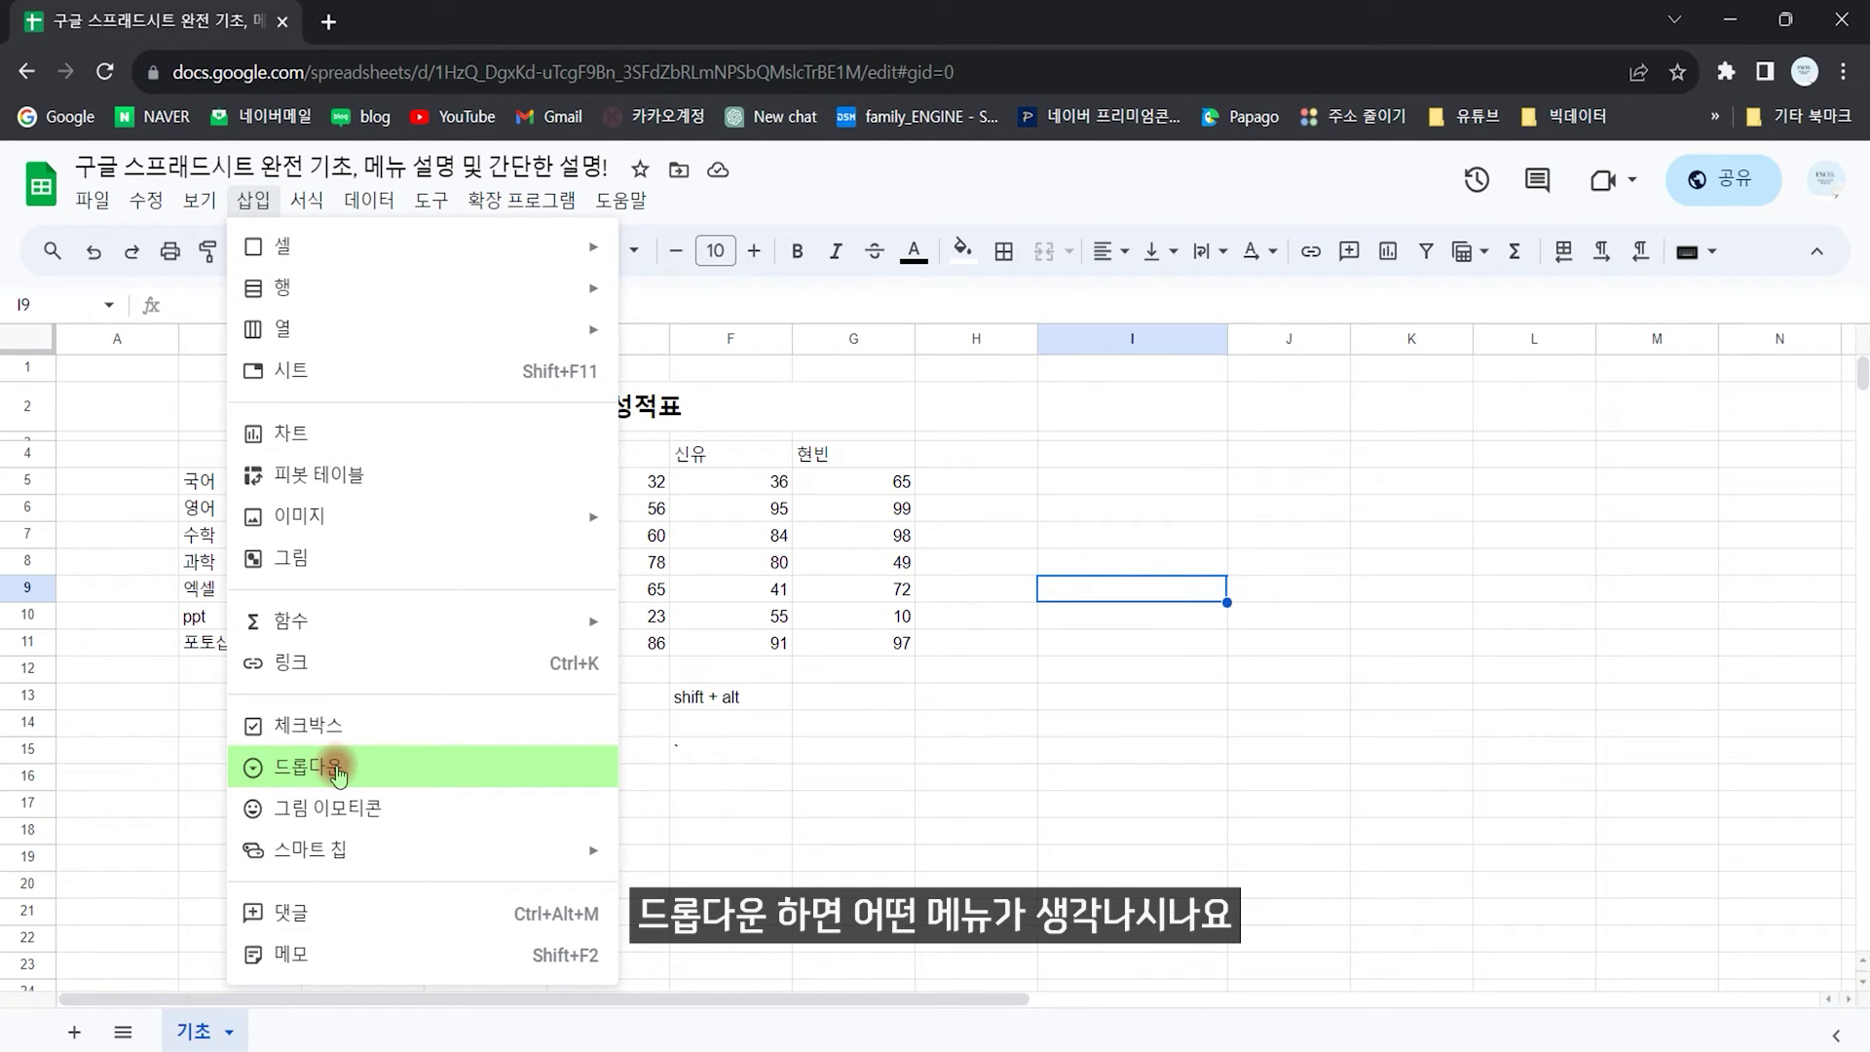
Step: Insert a dropdown into I9, keeping the dropdown validation criterion
left_click(337, 769)
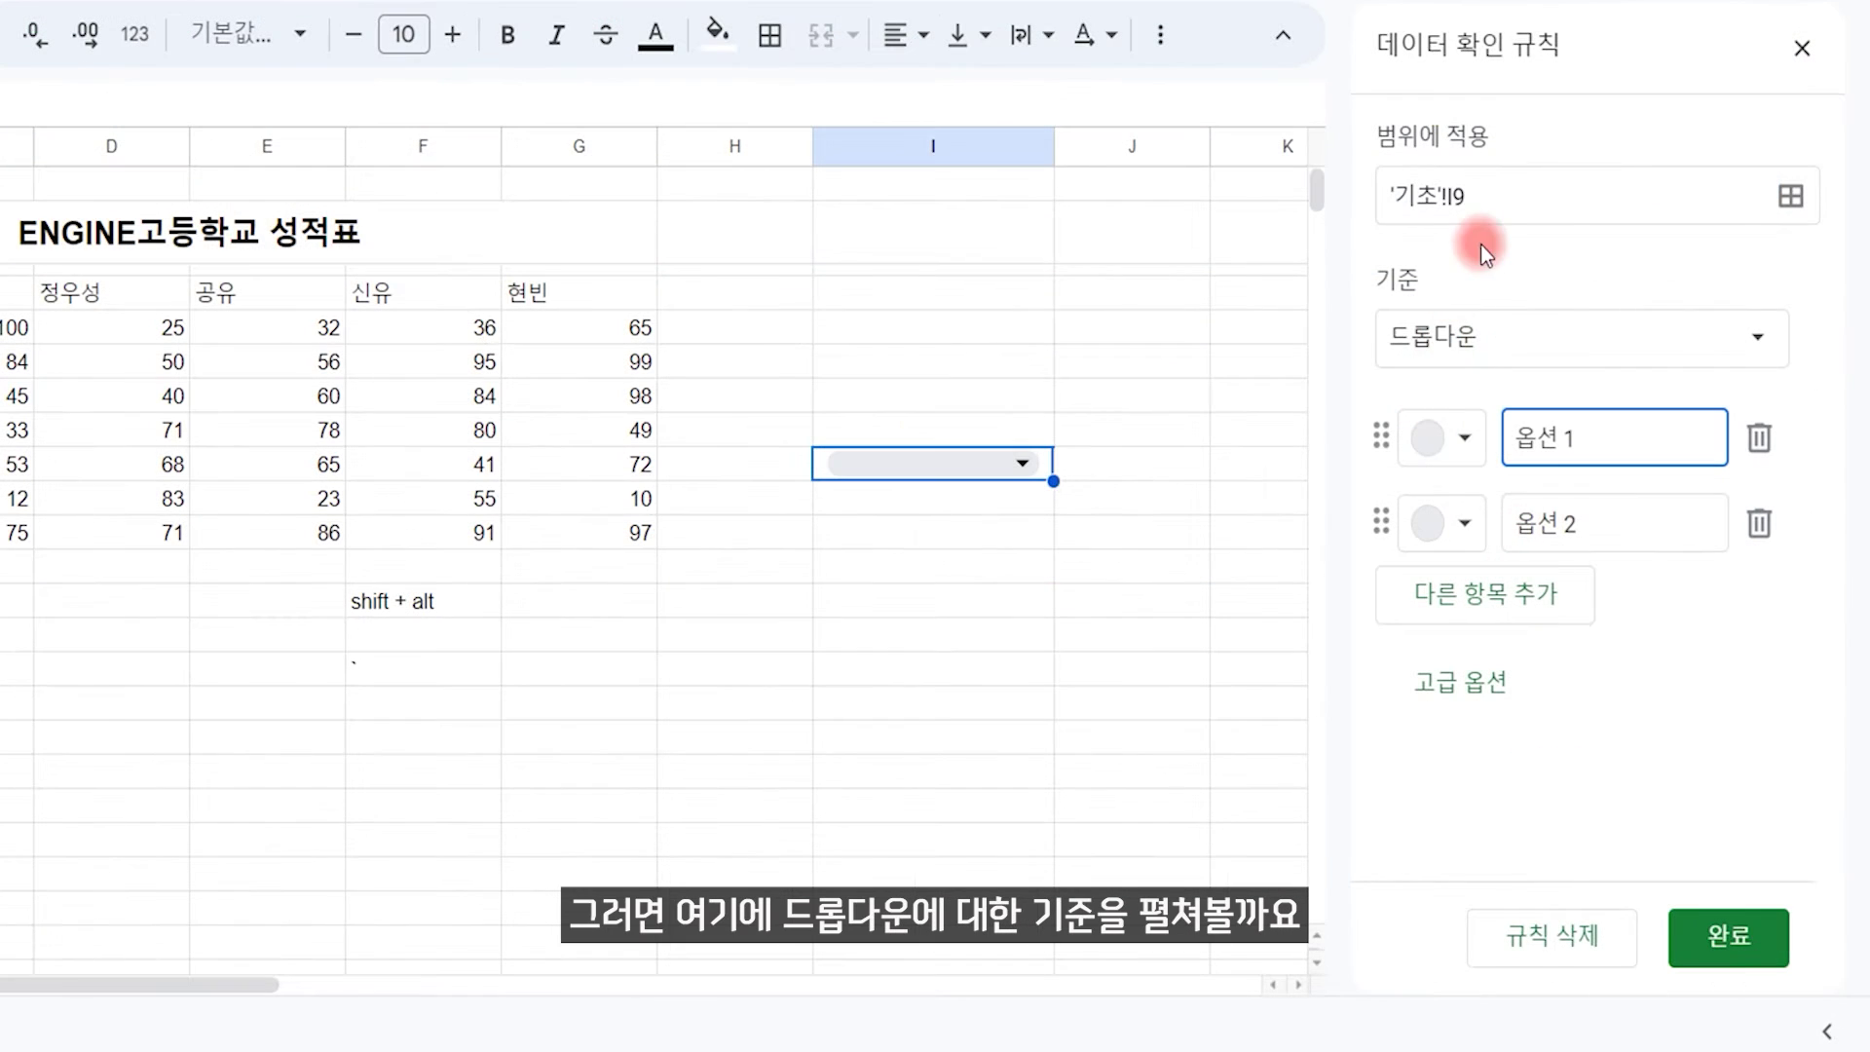
left_click(1573, 334)
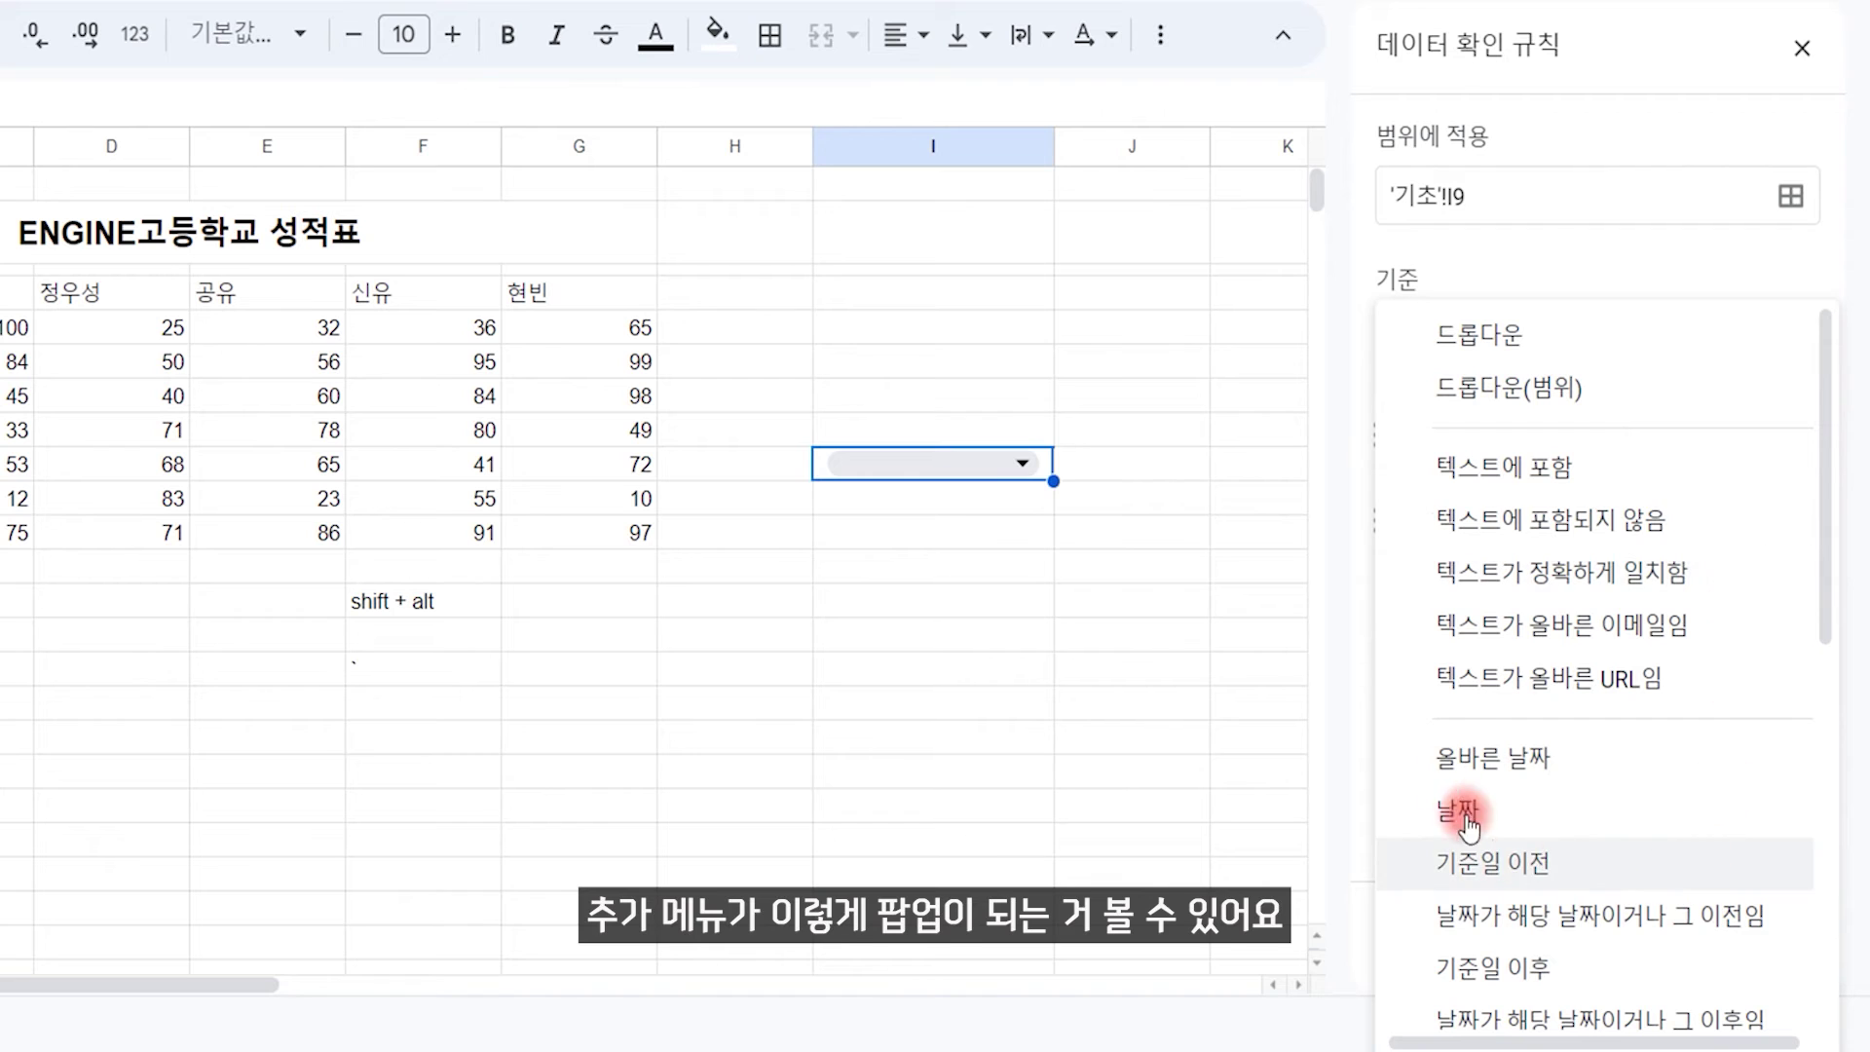
scroll(1802, 604, "down", 10)
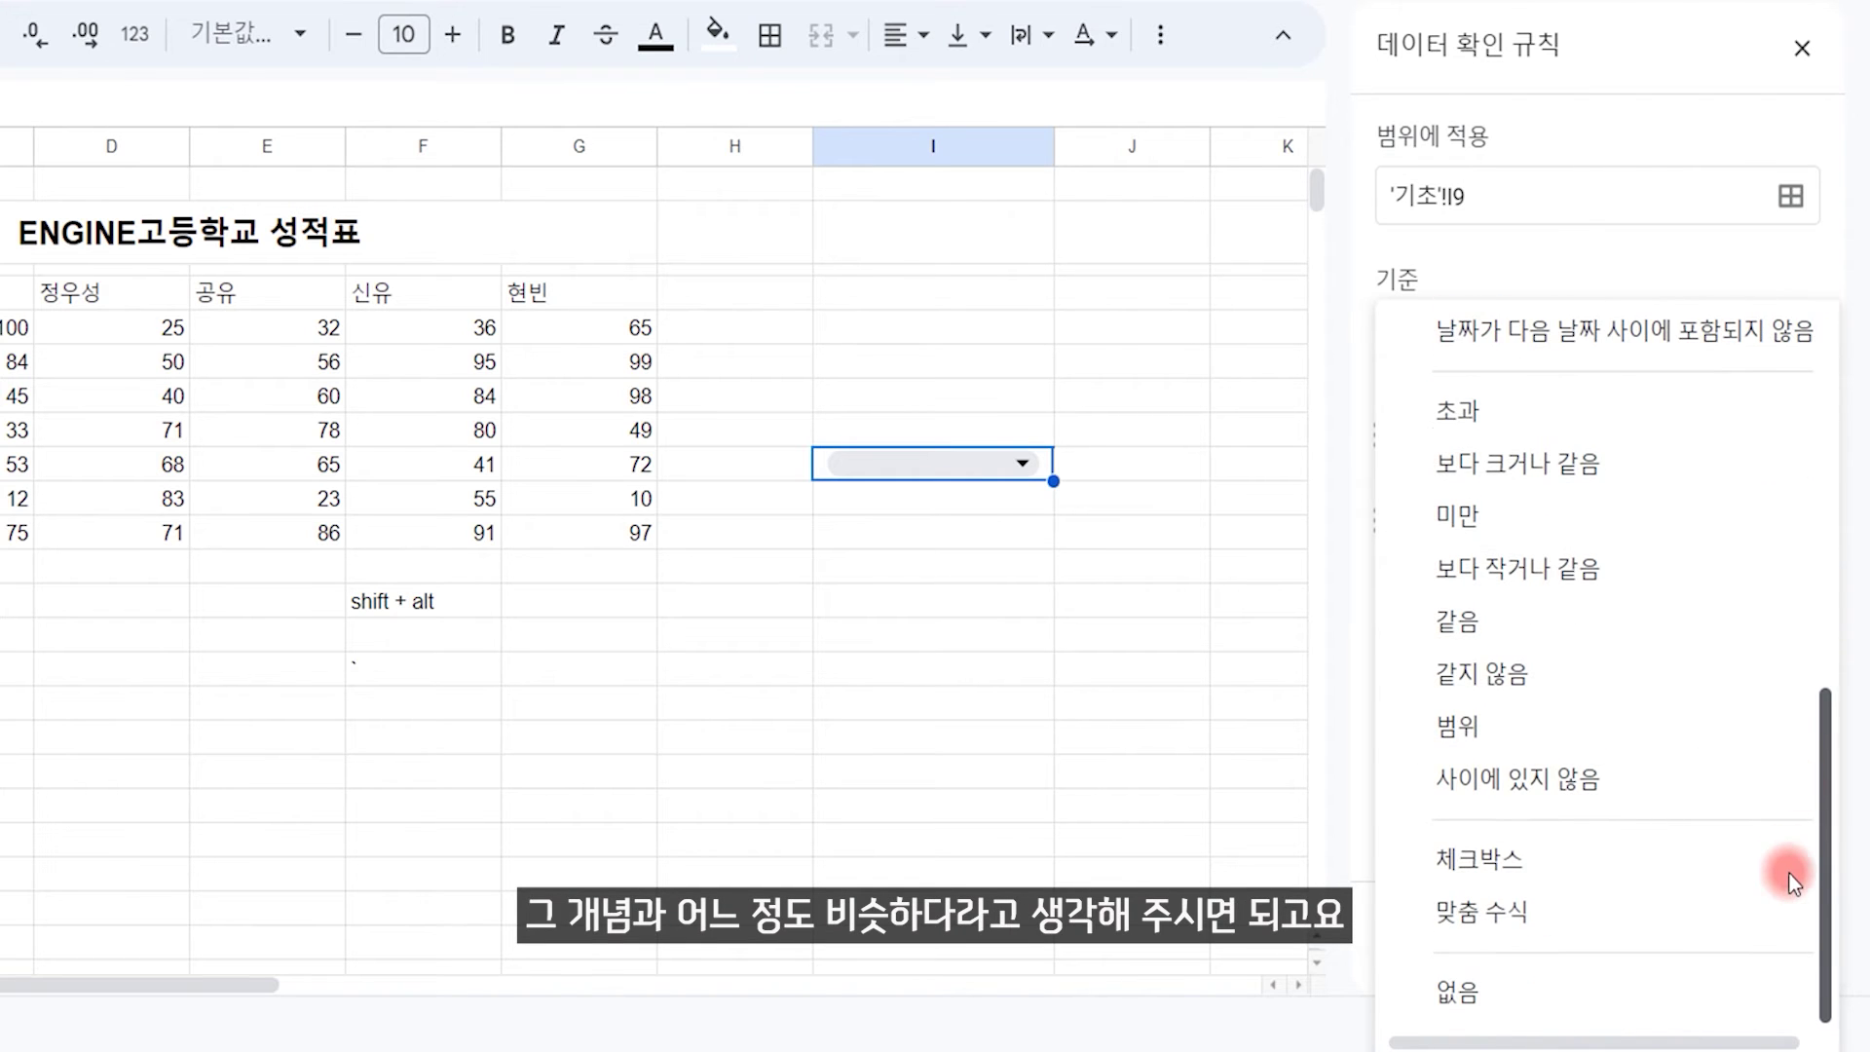
left_click_drag(1789, 874, 1822, 288)
left_click(1653, 243)
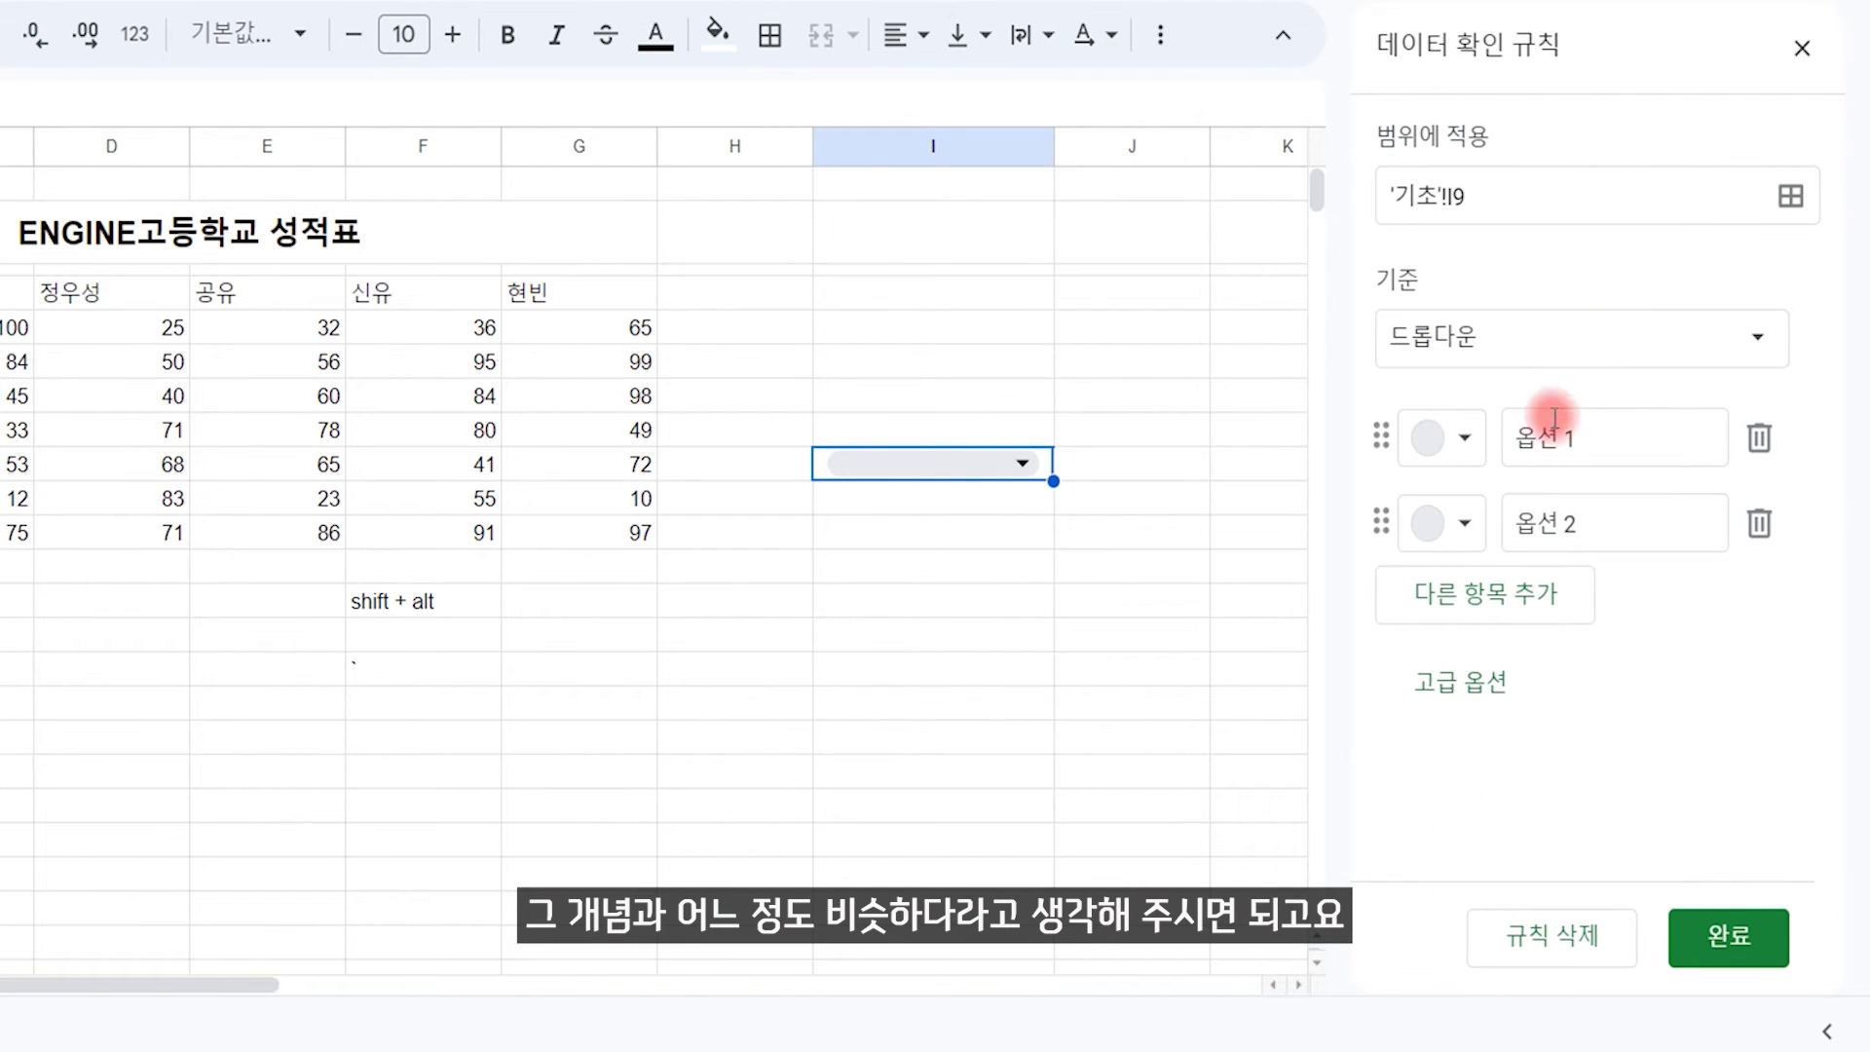
Step: Set the dropdown options to 엔진, 엑셀 and 구글 스프레드시트 and save the rule
left_click(1607, 437)
type("엜")
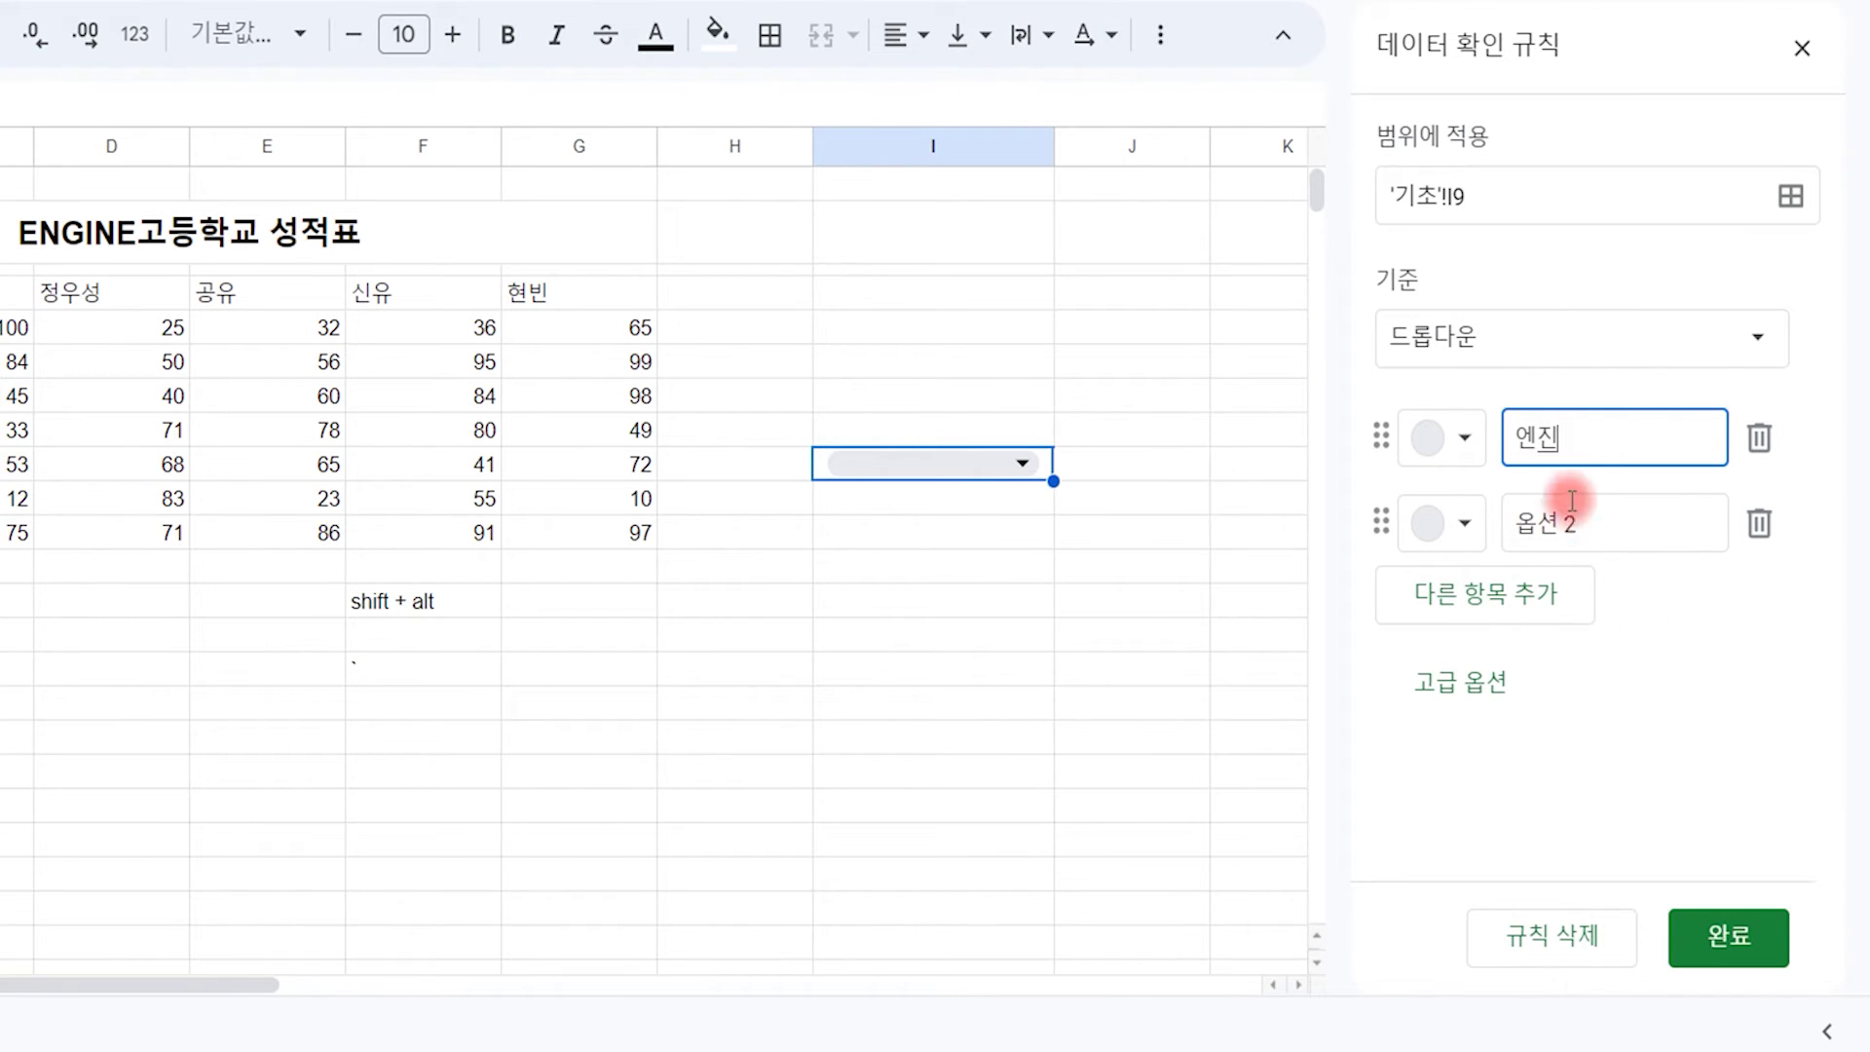
type("진")
left_click(1566, 503)
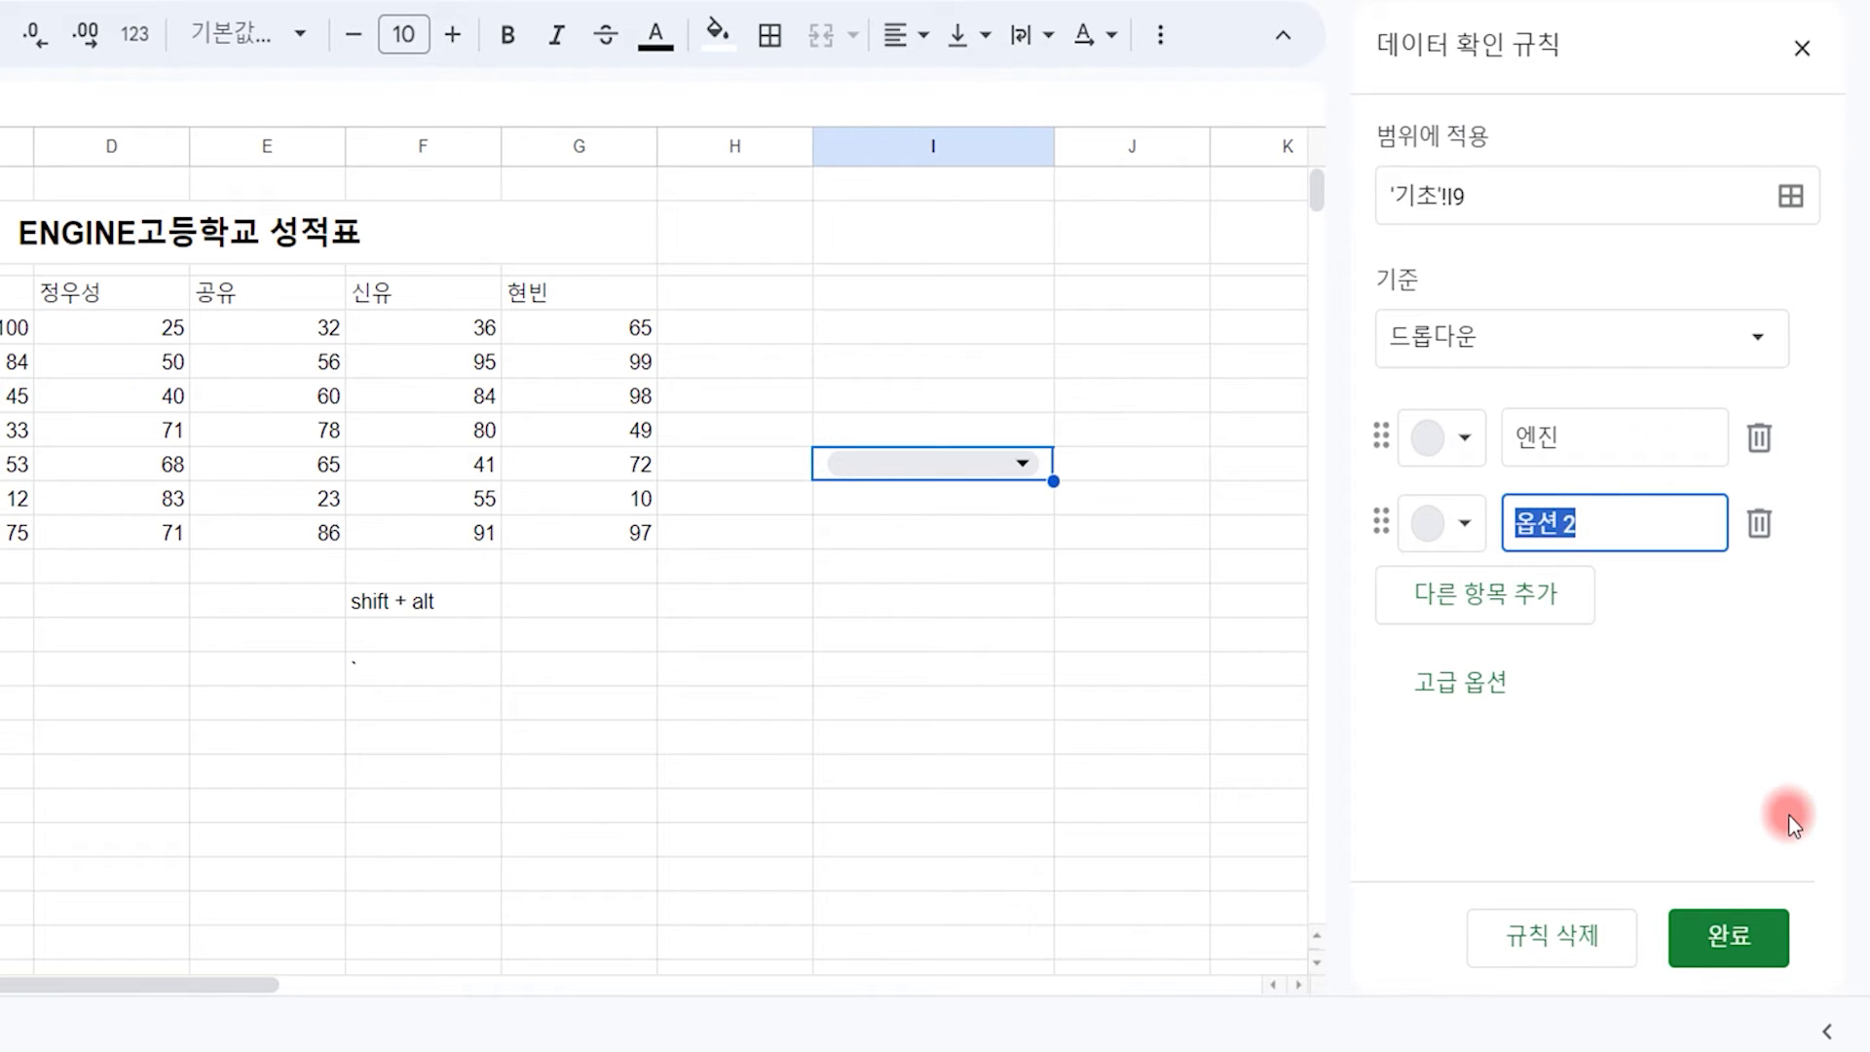
type("엑세")
left_click(1483, 594)
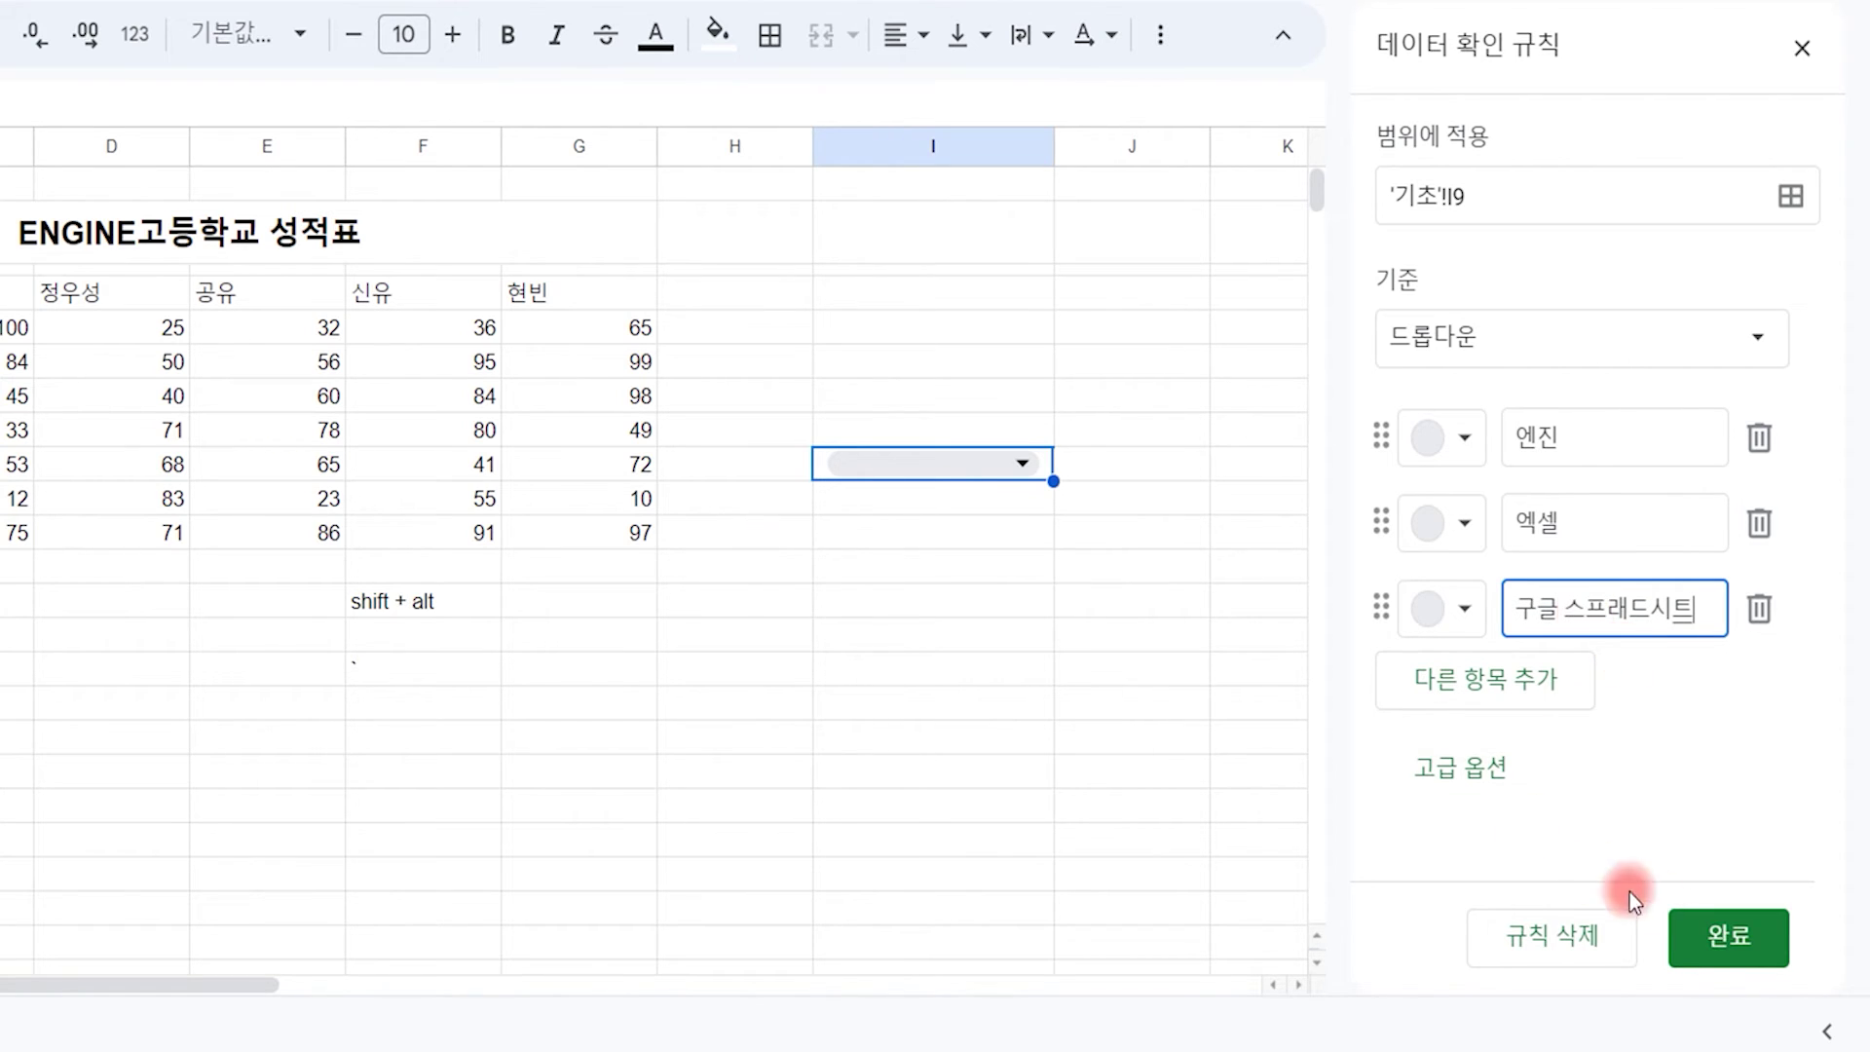
left_click(1728, 937)
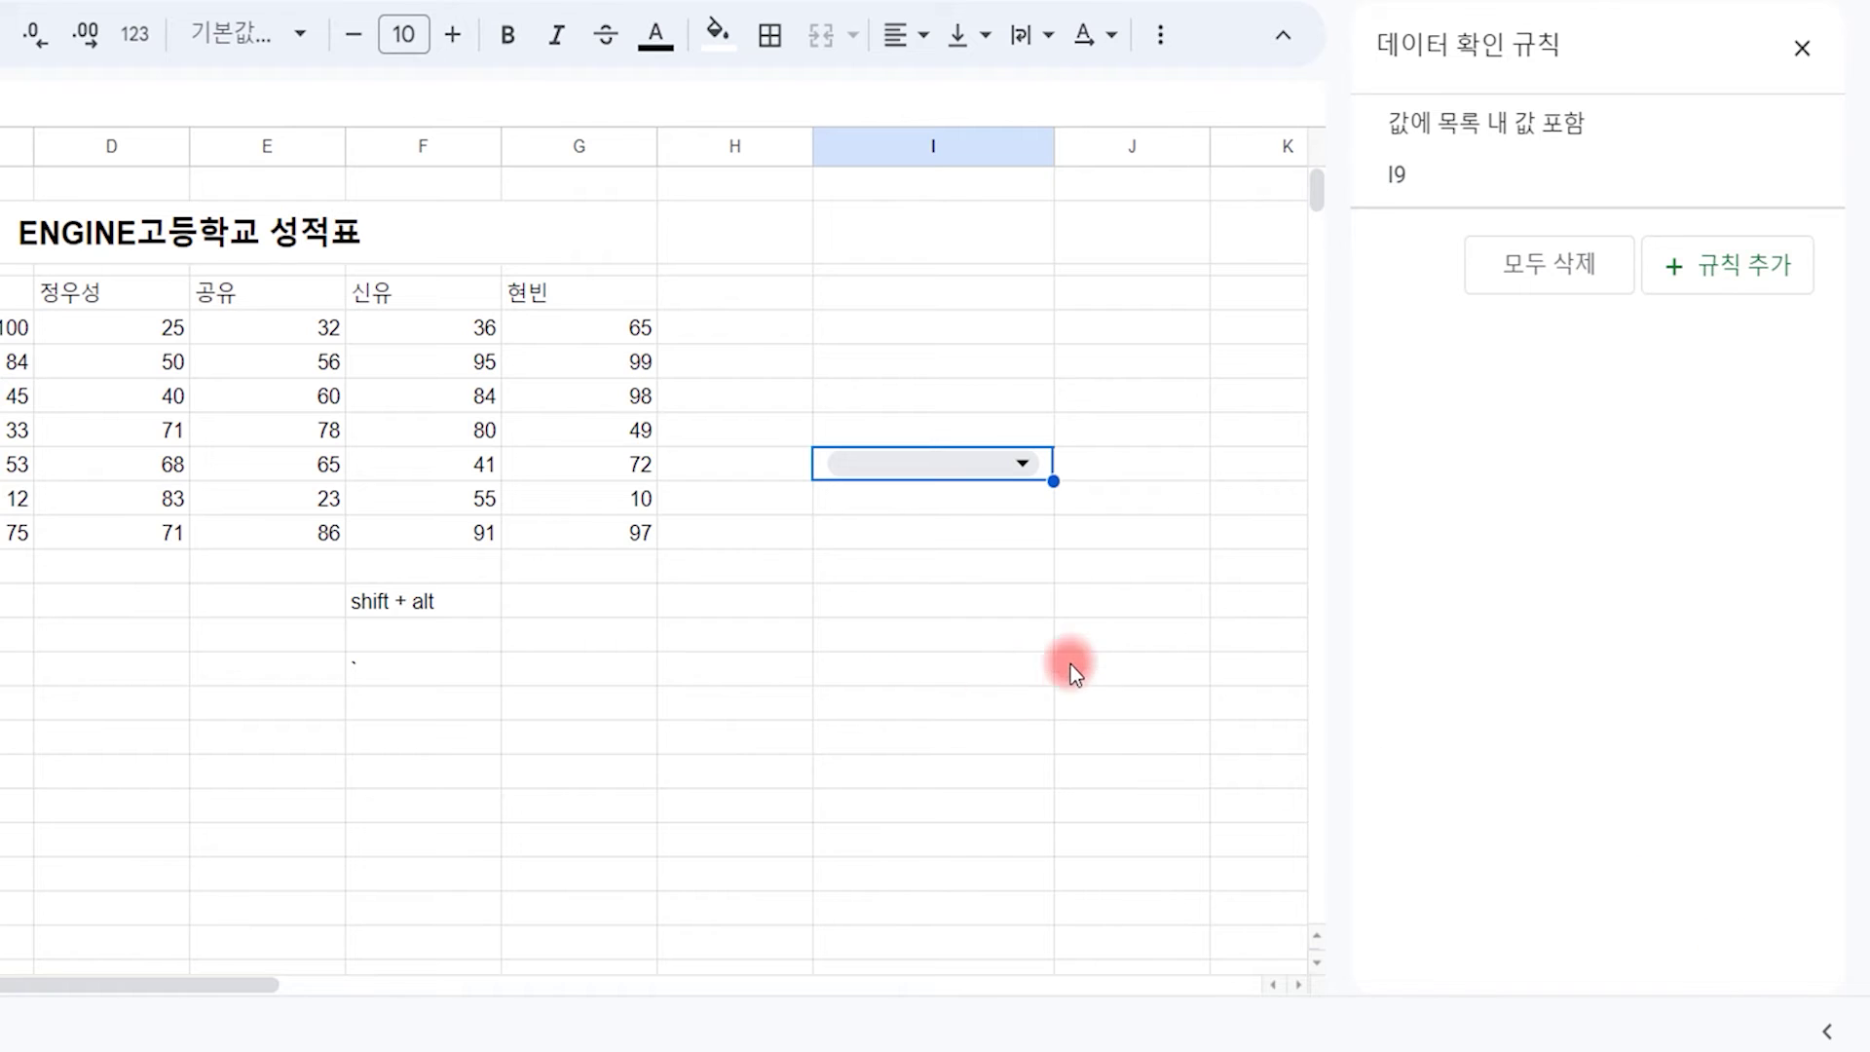
Step: Choose 구글 스프레드시트 in the I9 dropdown
left_click(1021, 461)
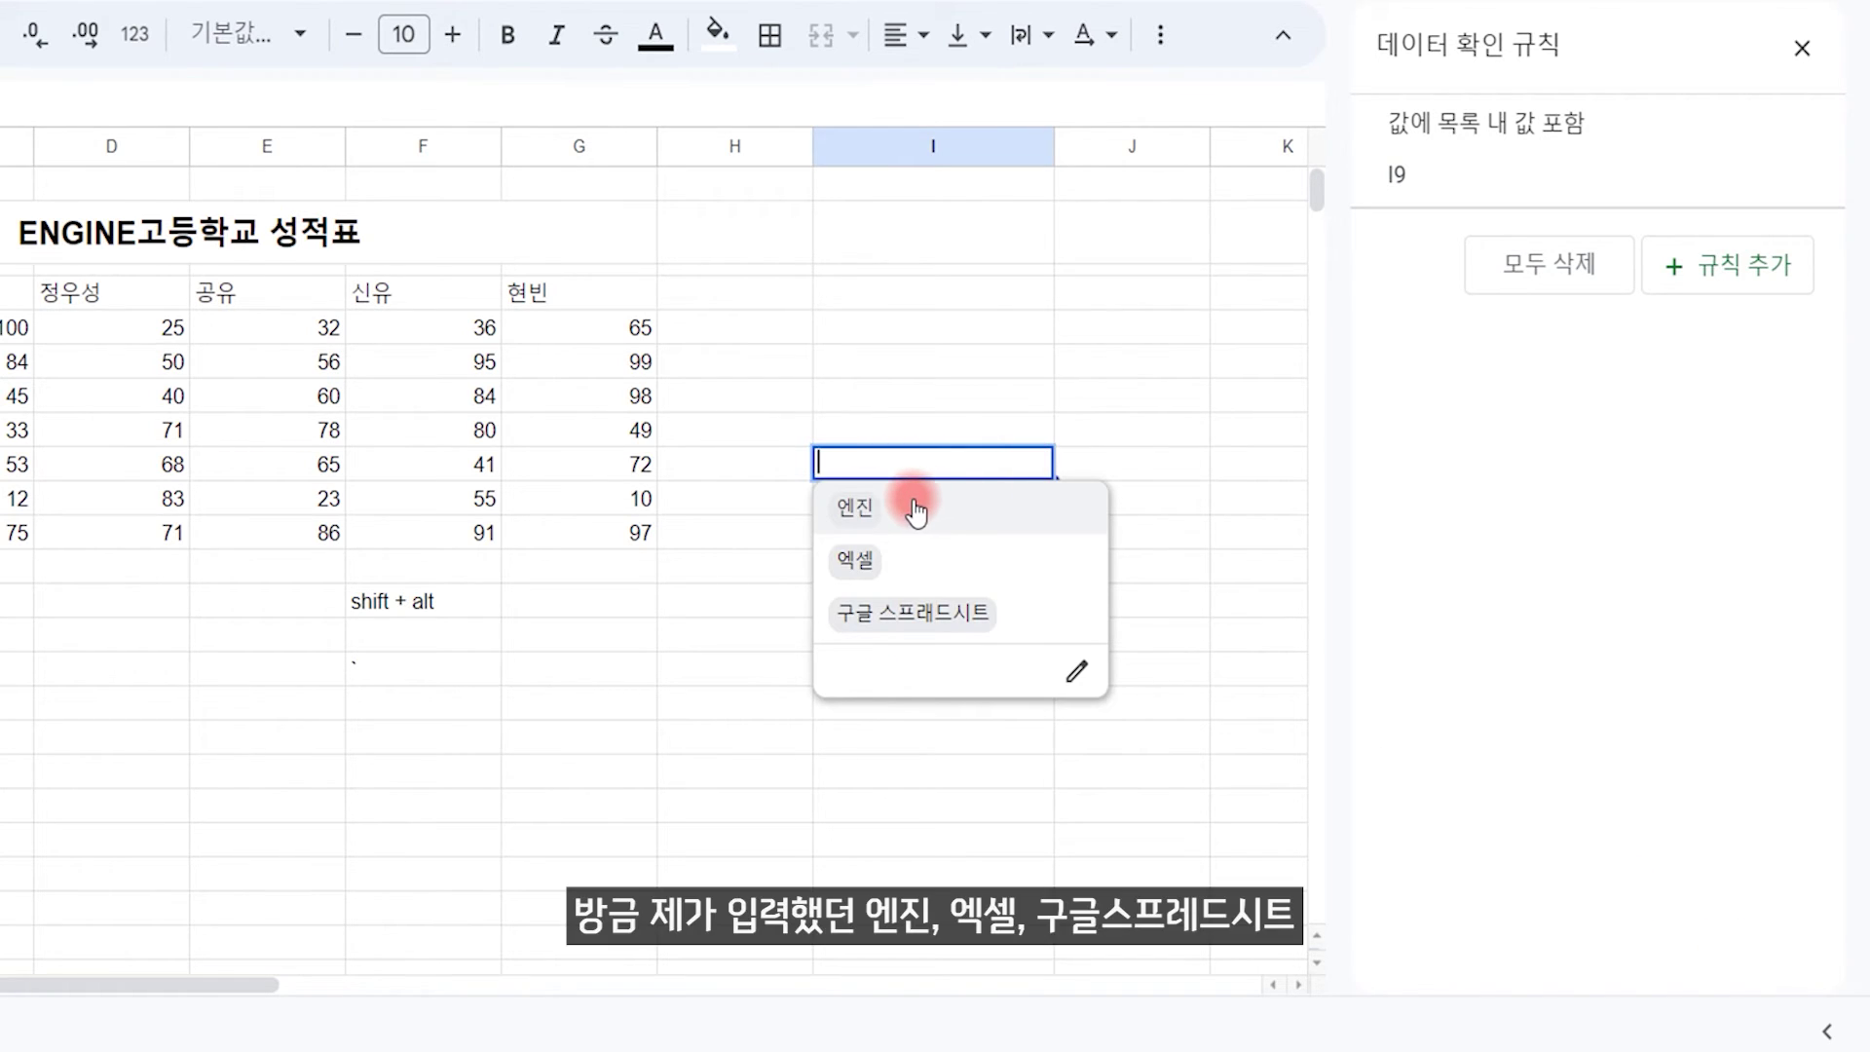
left_click(941, 614)
left_click(964, 598)
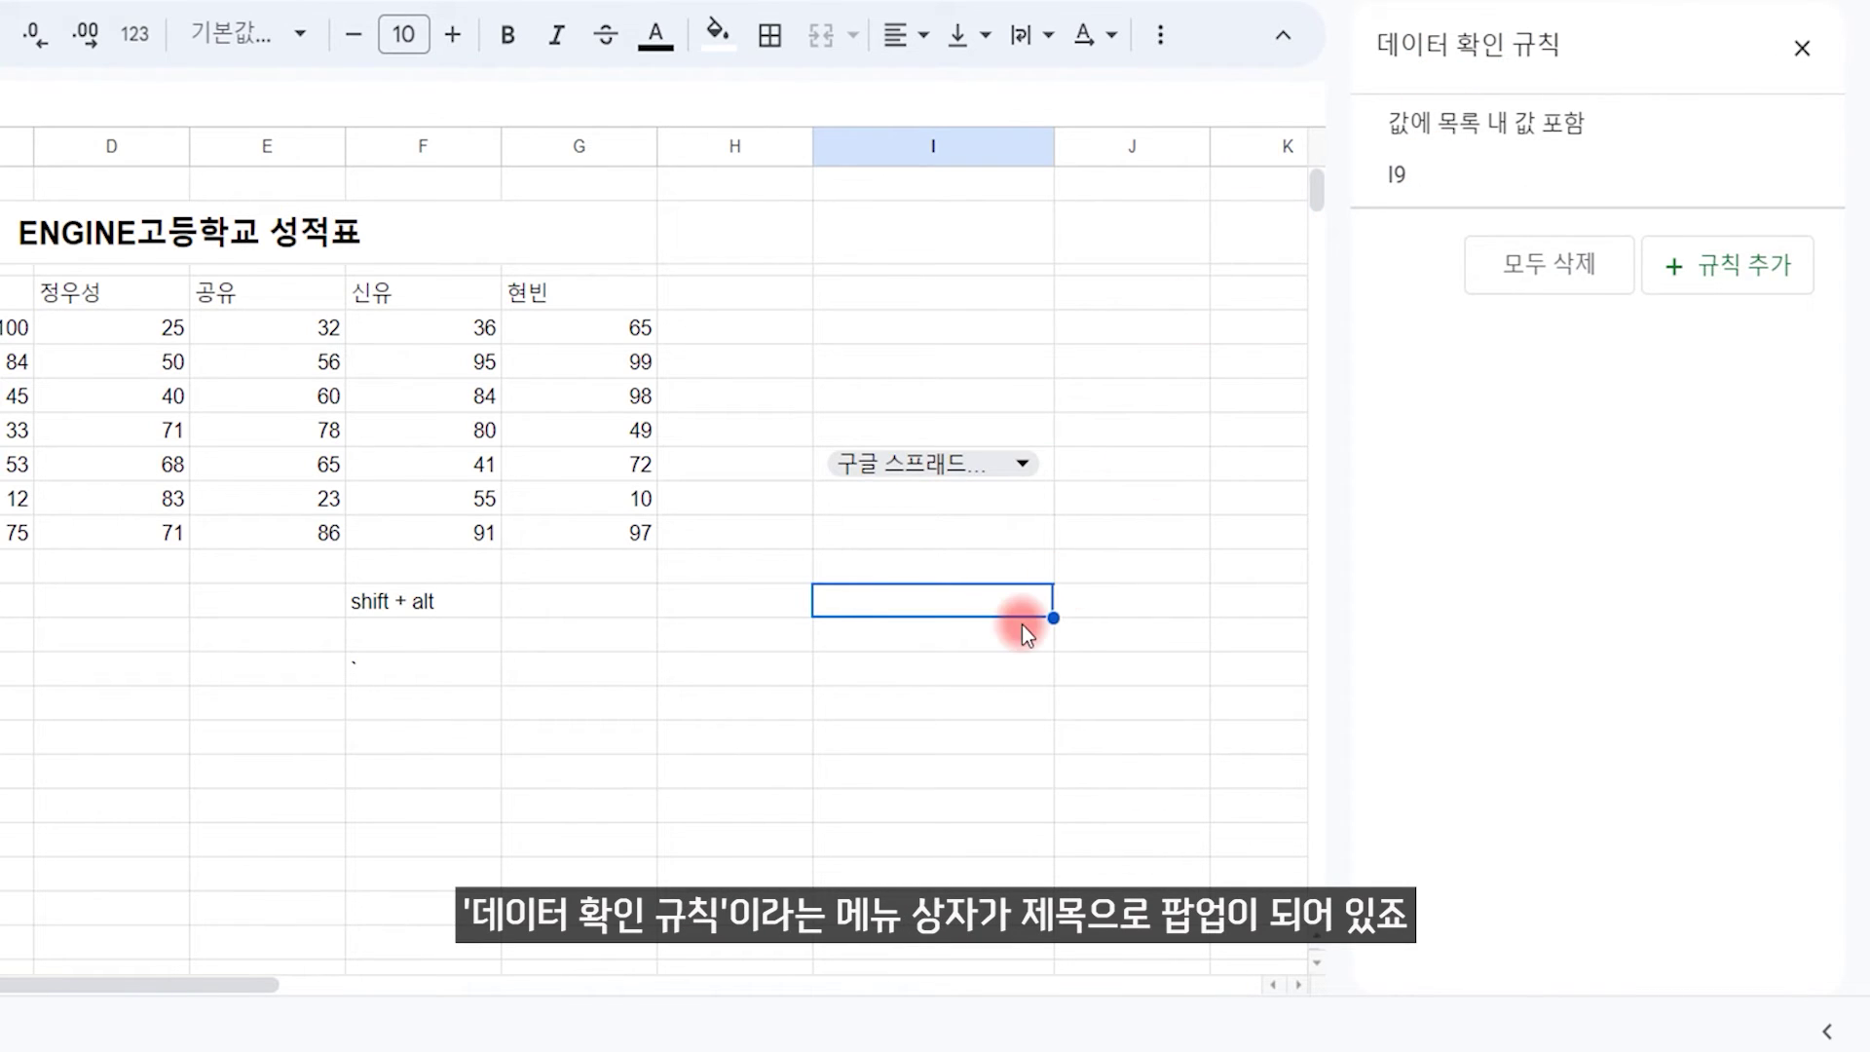
left_click(254, 200)
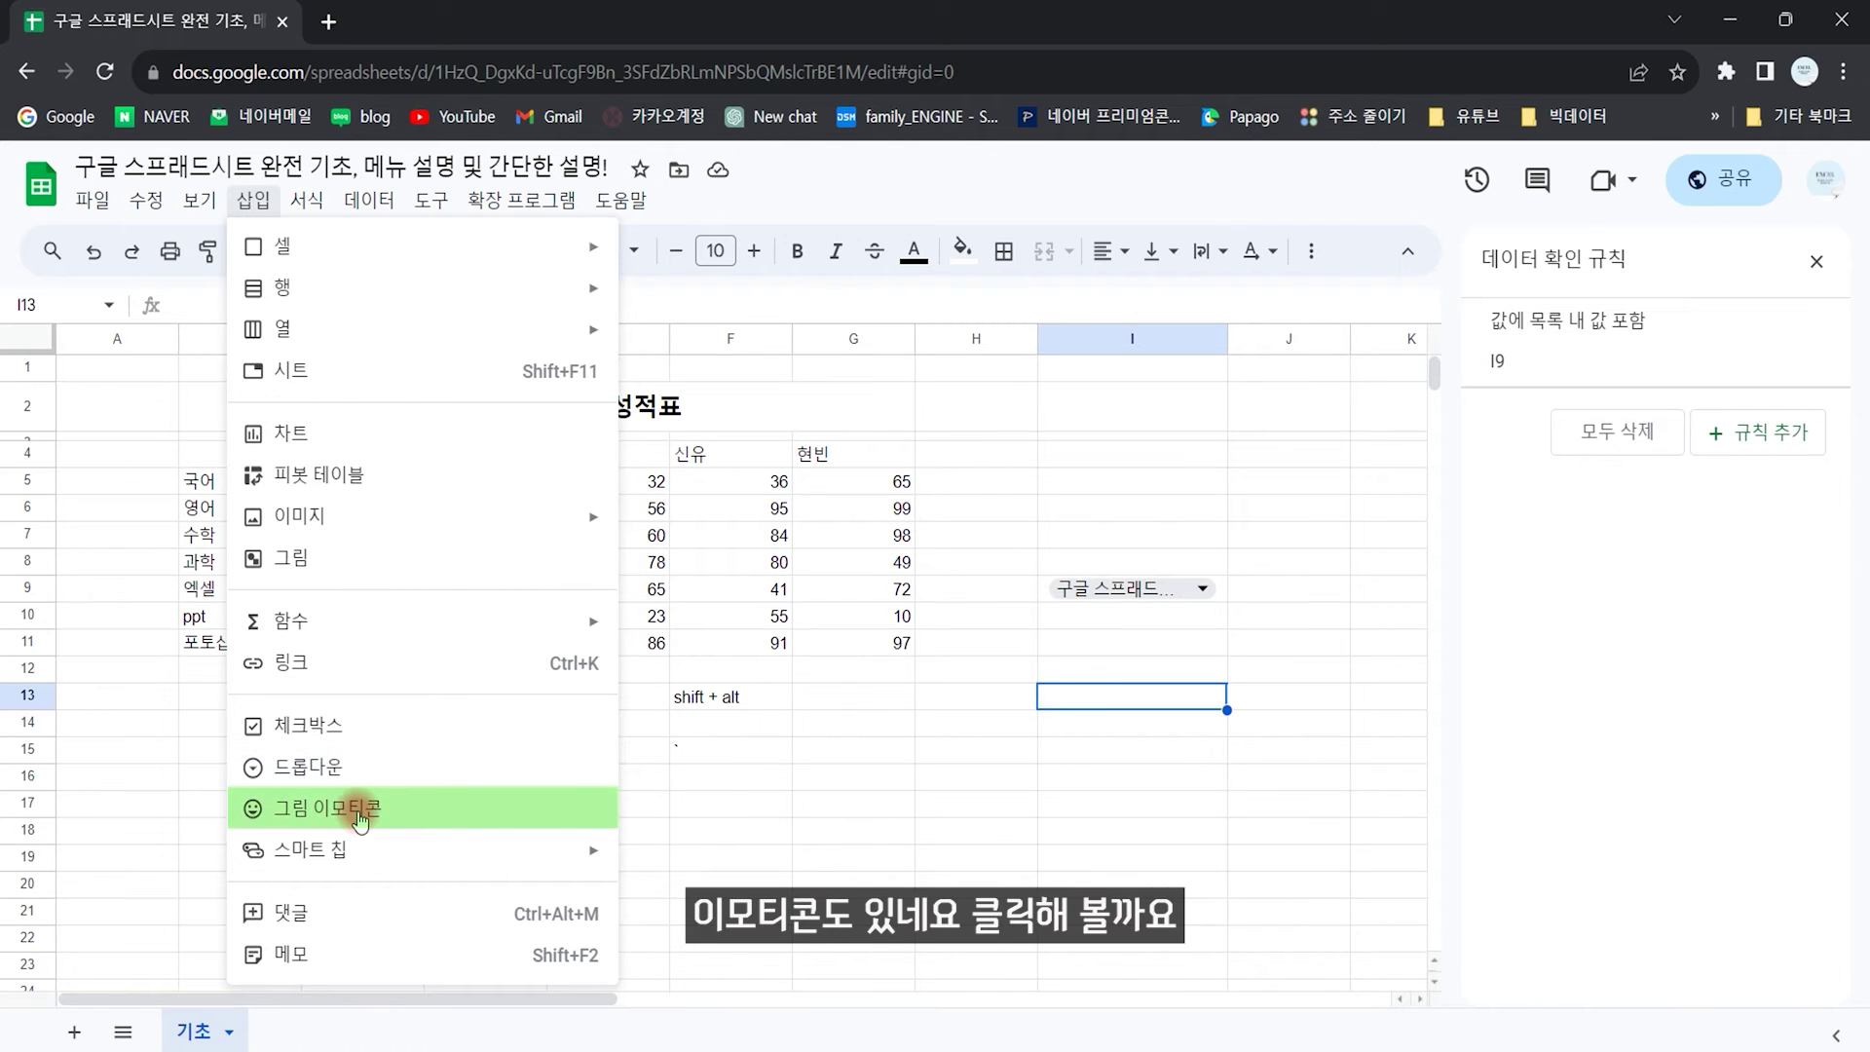
Step: Insert an emoji into I13 from the Insert > Emoji picker
left_click(363, 814)
left_click(1165, 380)
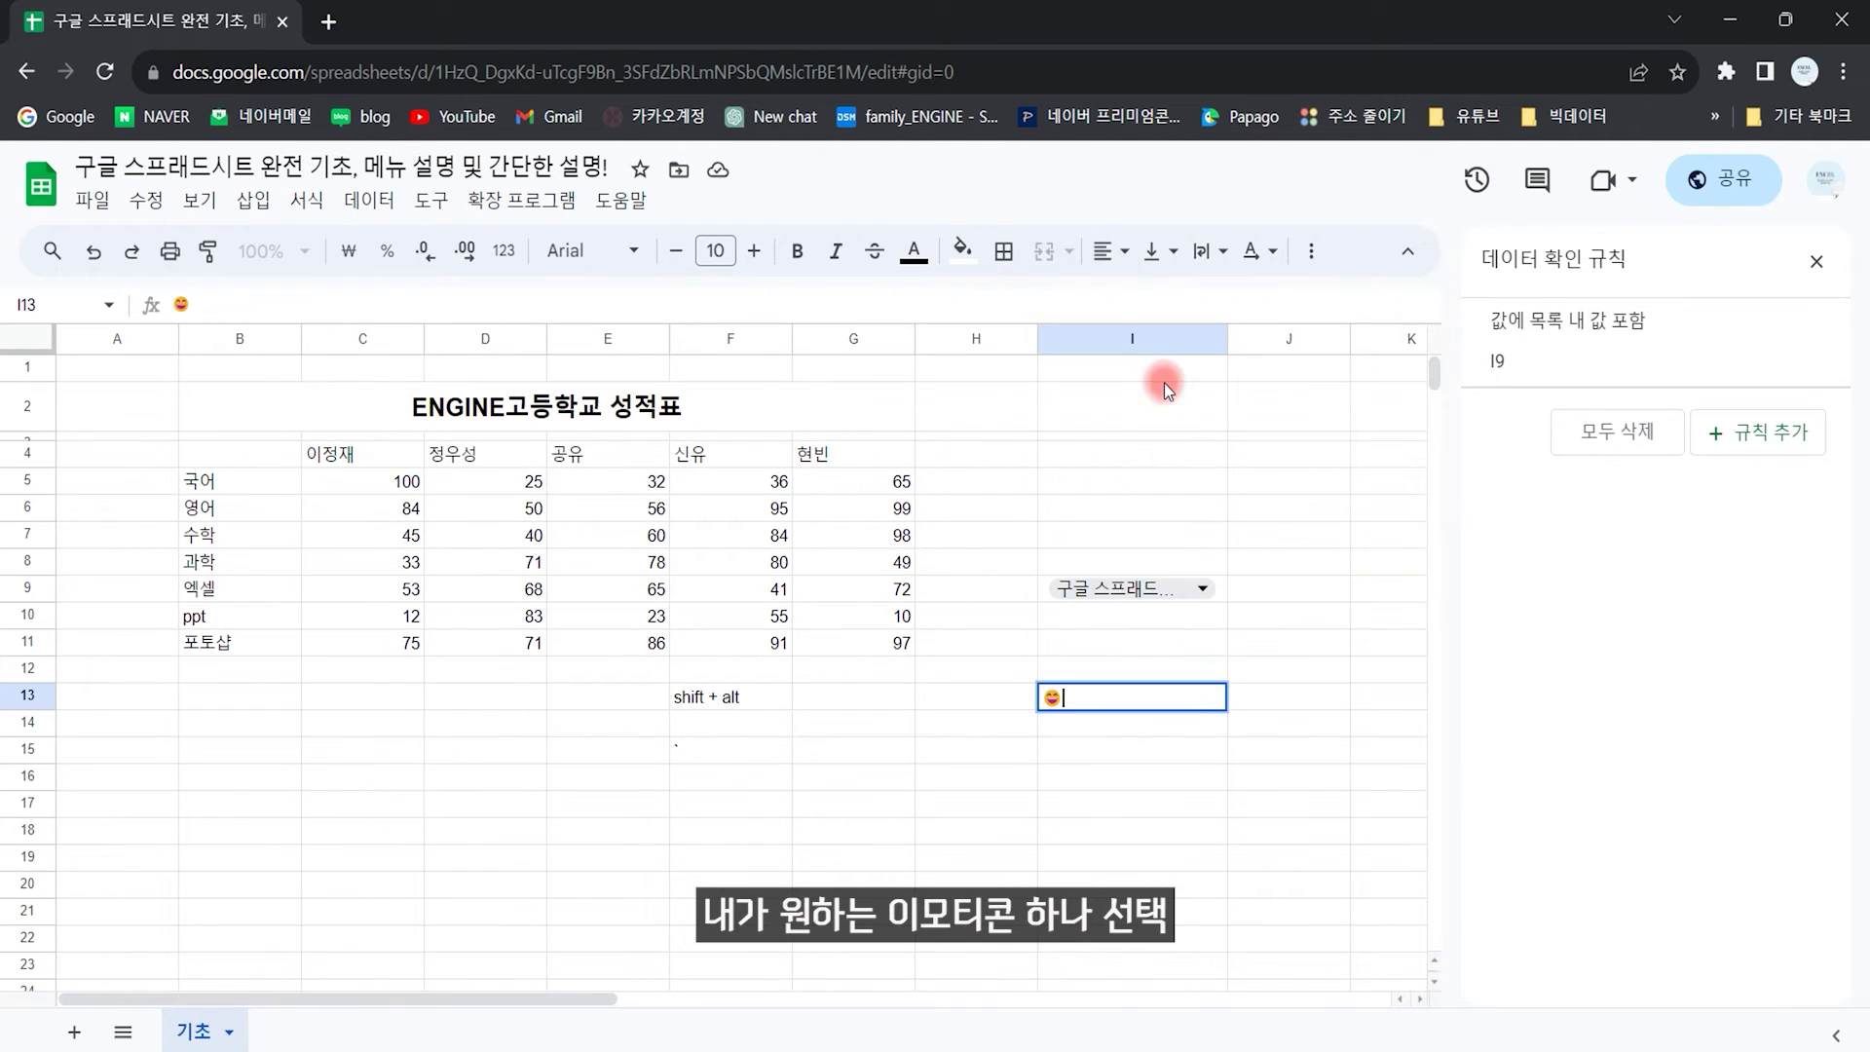
left_click(1181, 762)
Step: Add a smiling emoji to I14 using the Win+. system emoji panel
left_click(1109, 724)
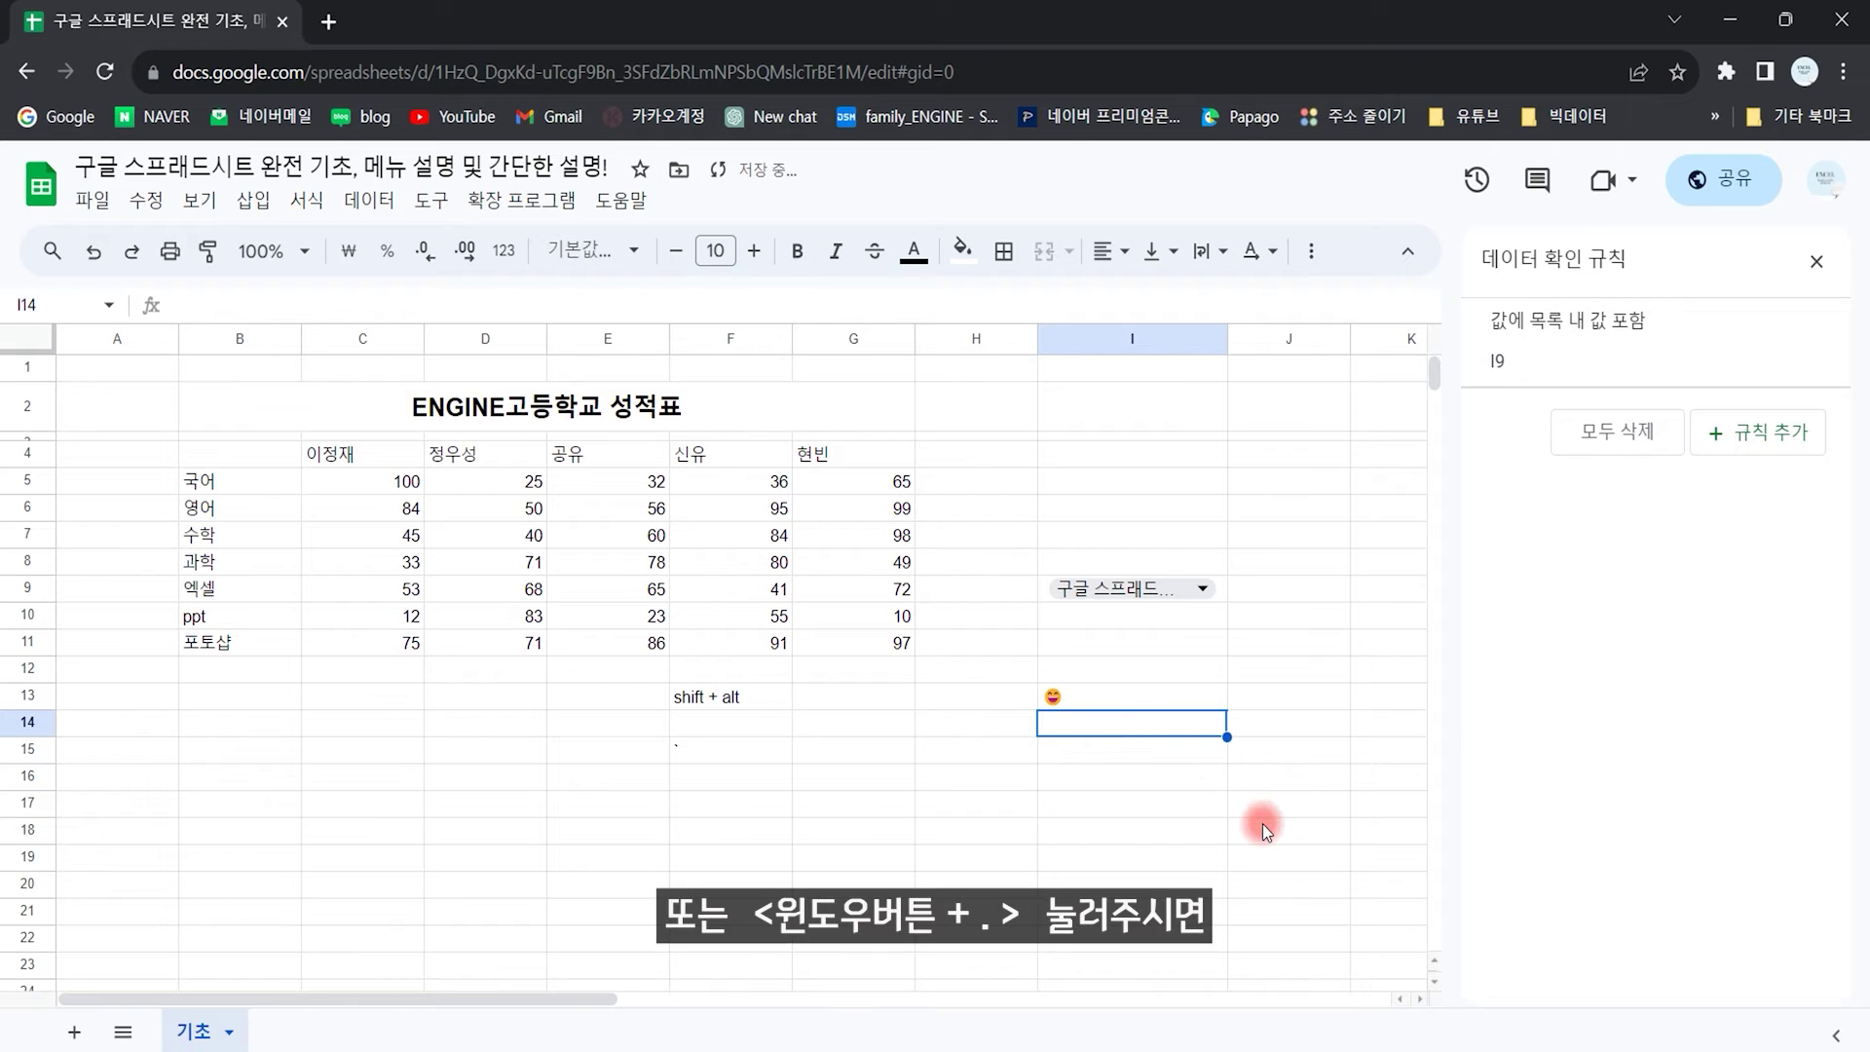
key("super+period")
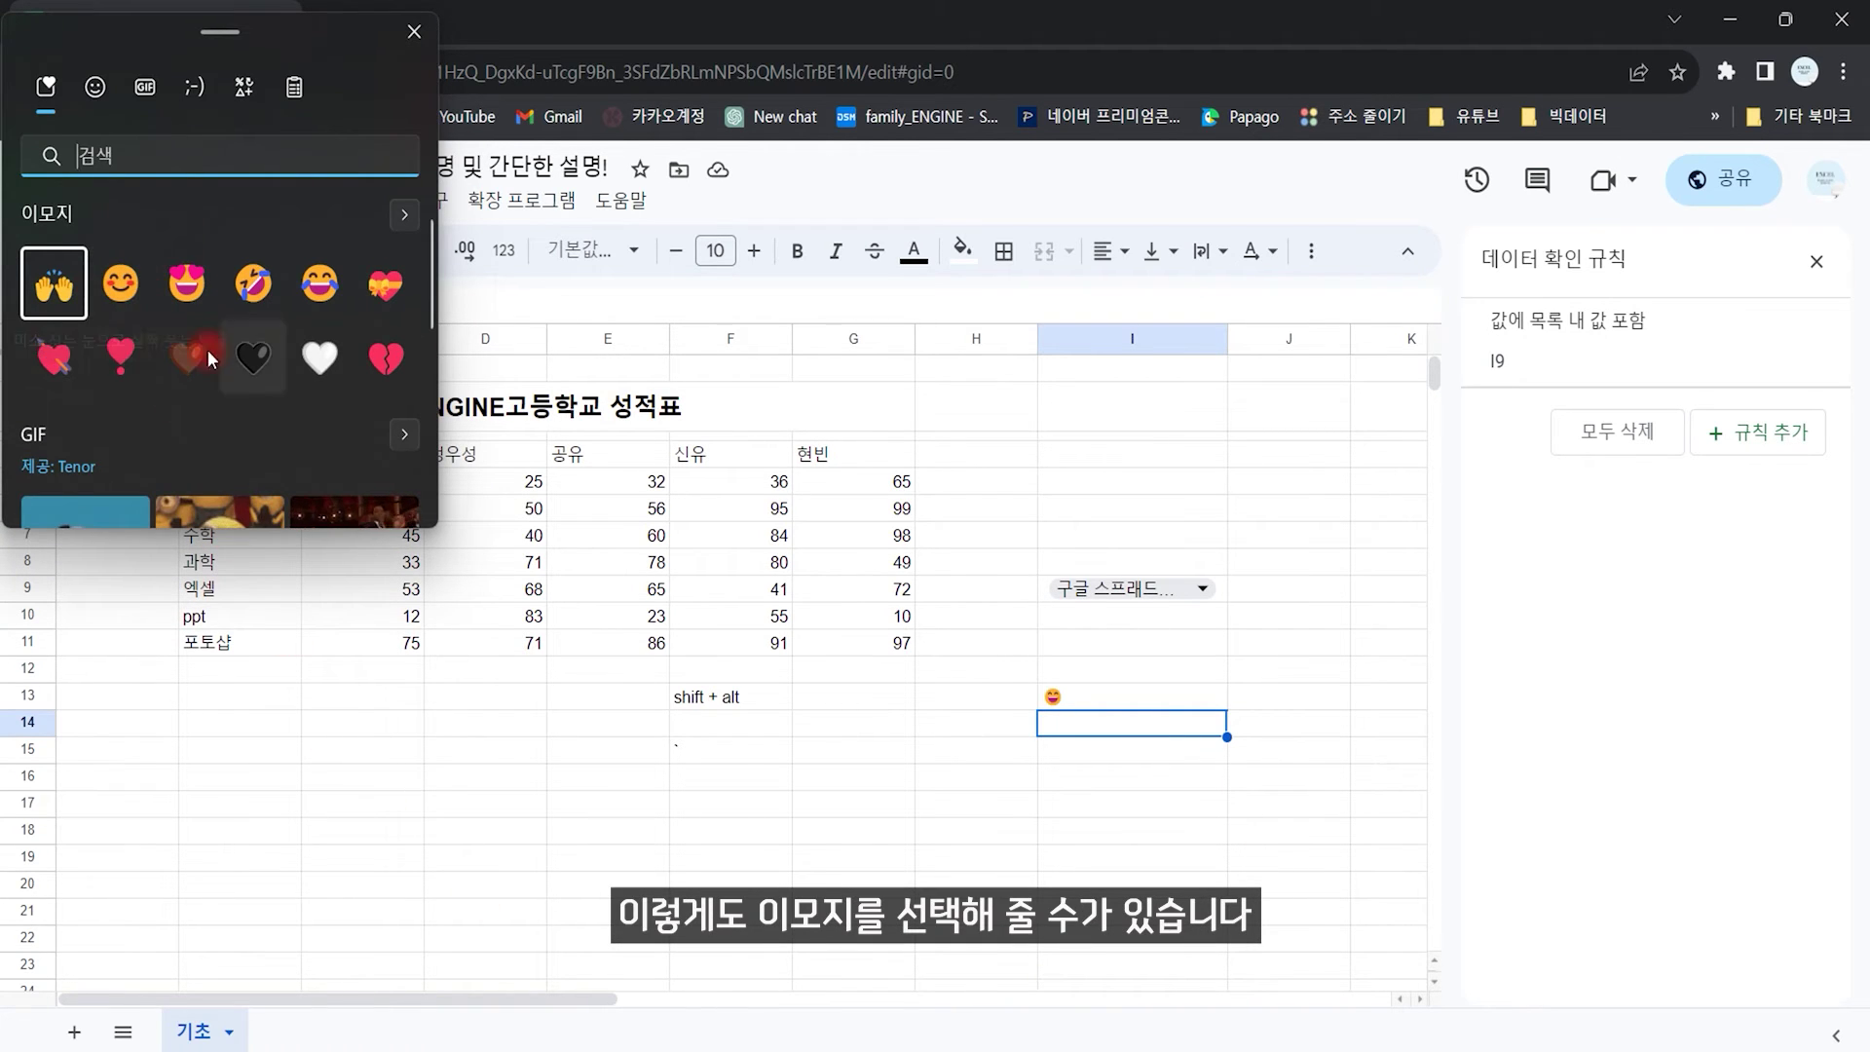
left_click(121, 290)
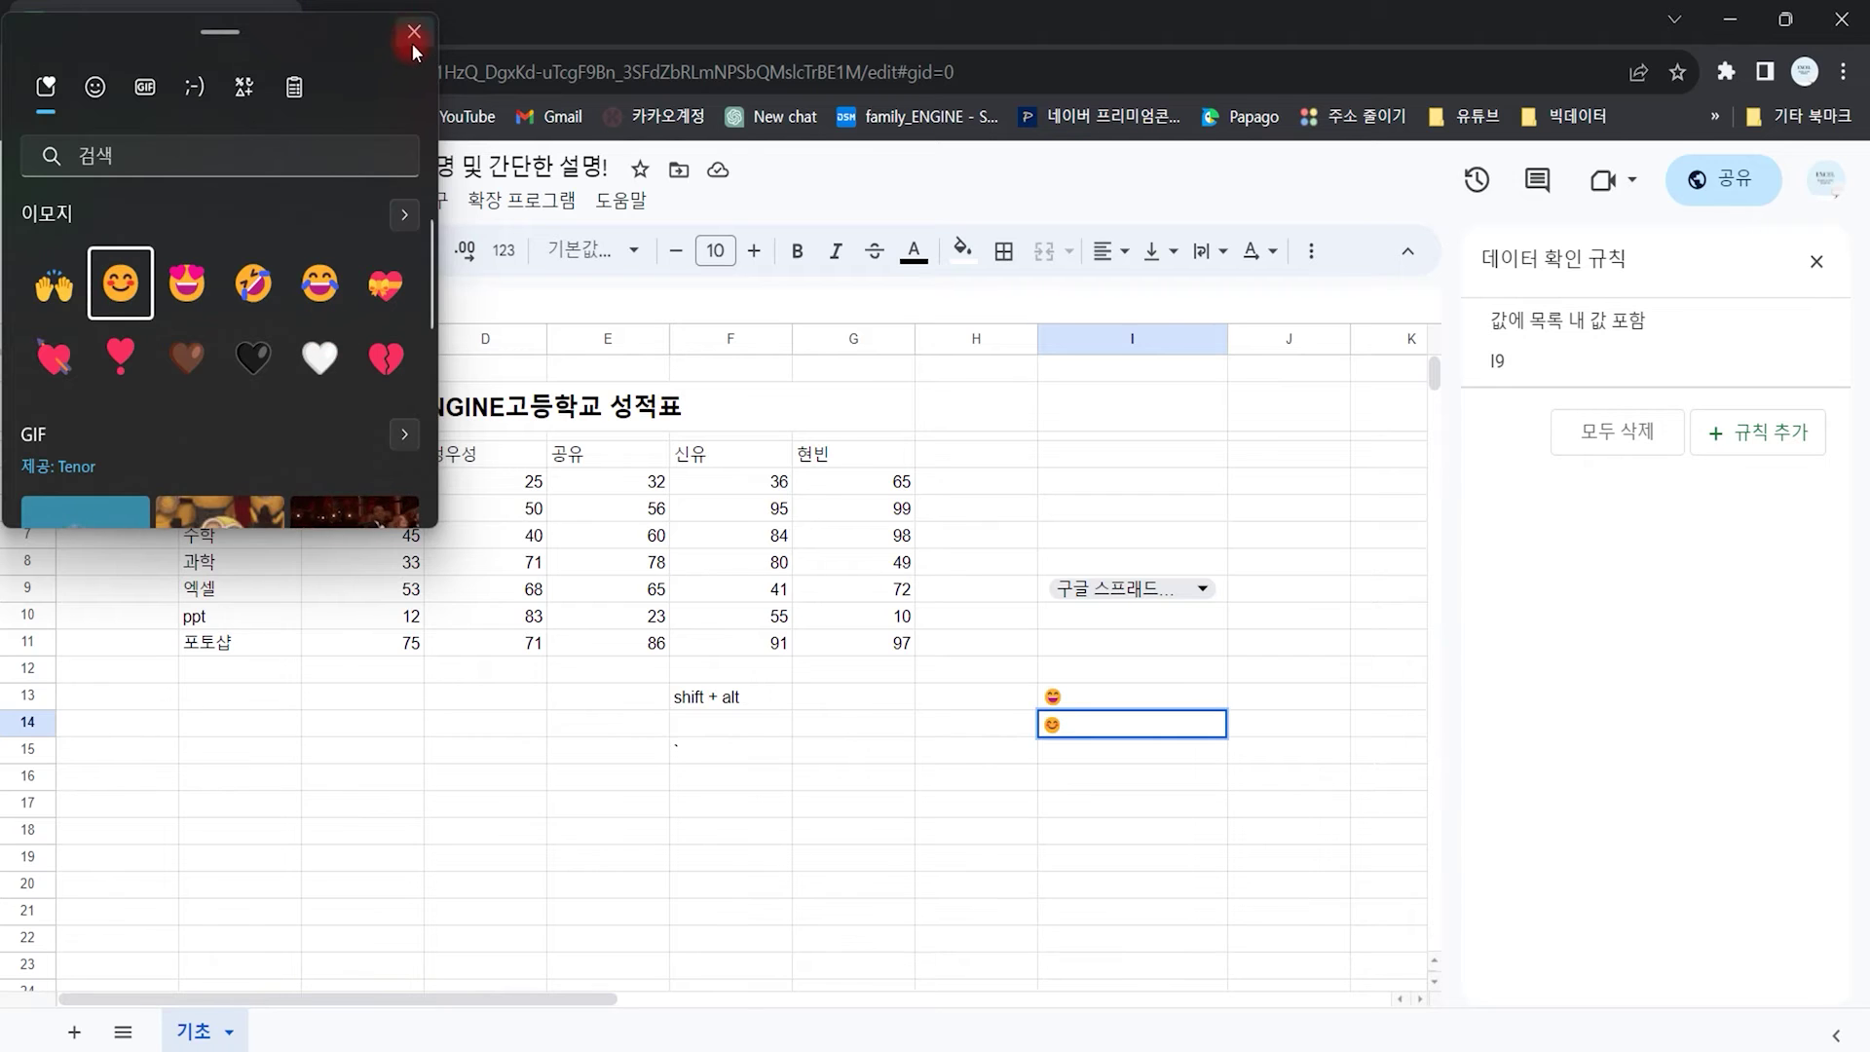
left_click(414, 31)
left_click(1075, 781)
left_click(1114, 677)
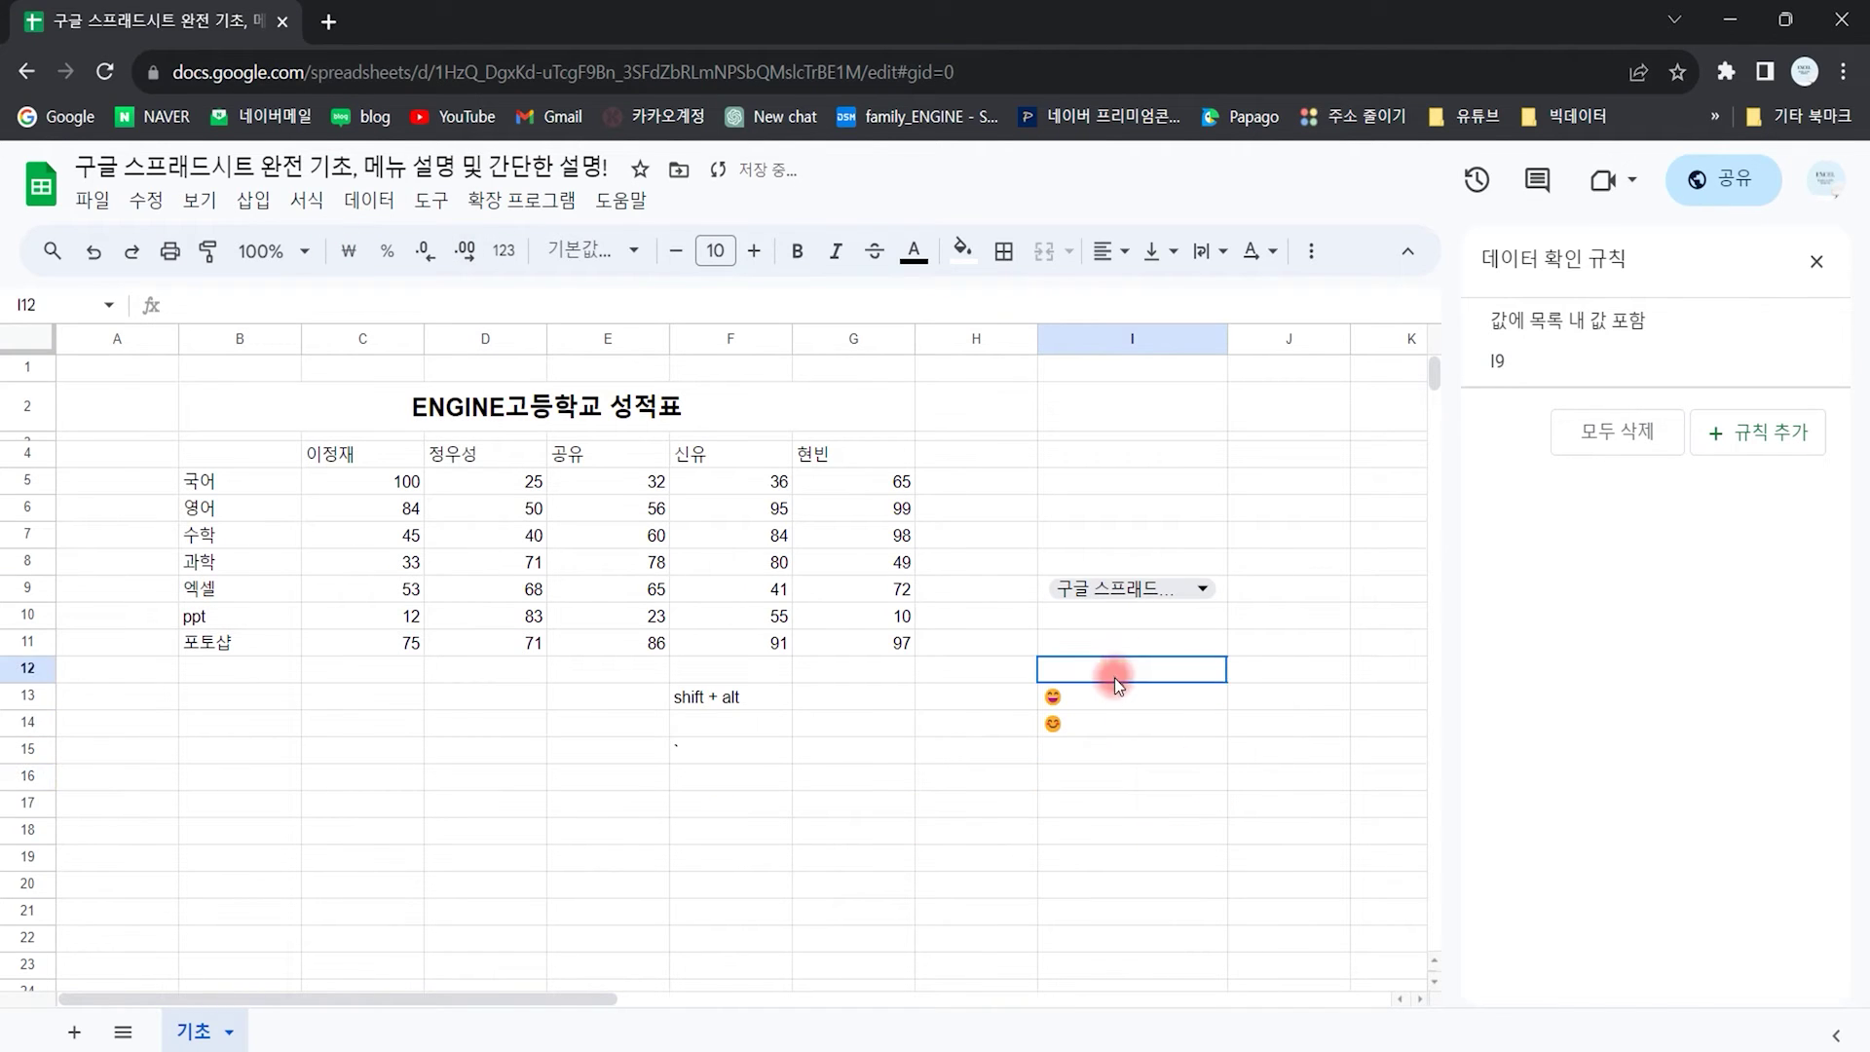
Step: Clear the emoji and dropdown contents from I6:I18
left_click_drag(1122, 511, 1126, 820)
key("Delete")
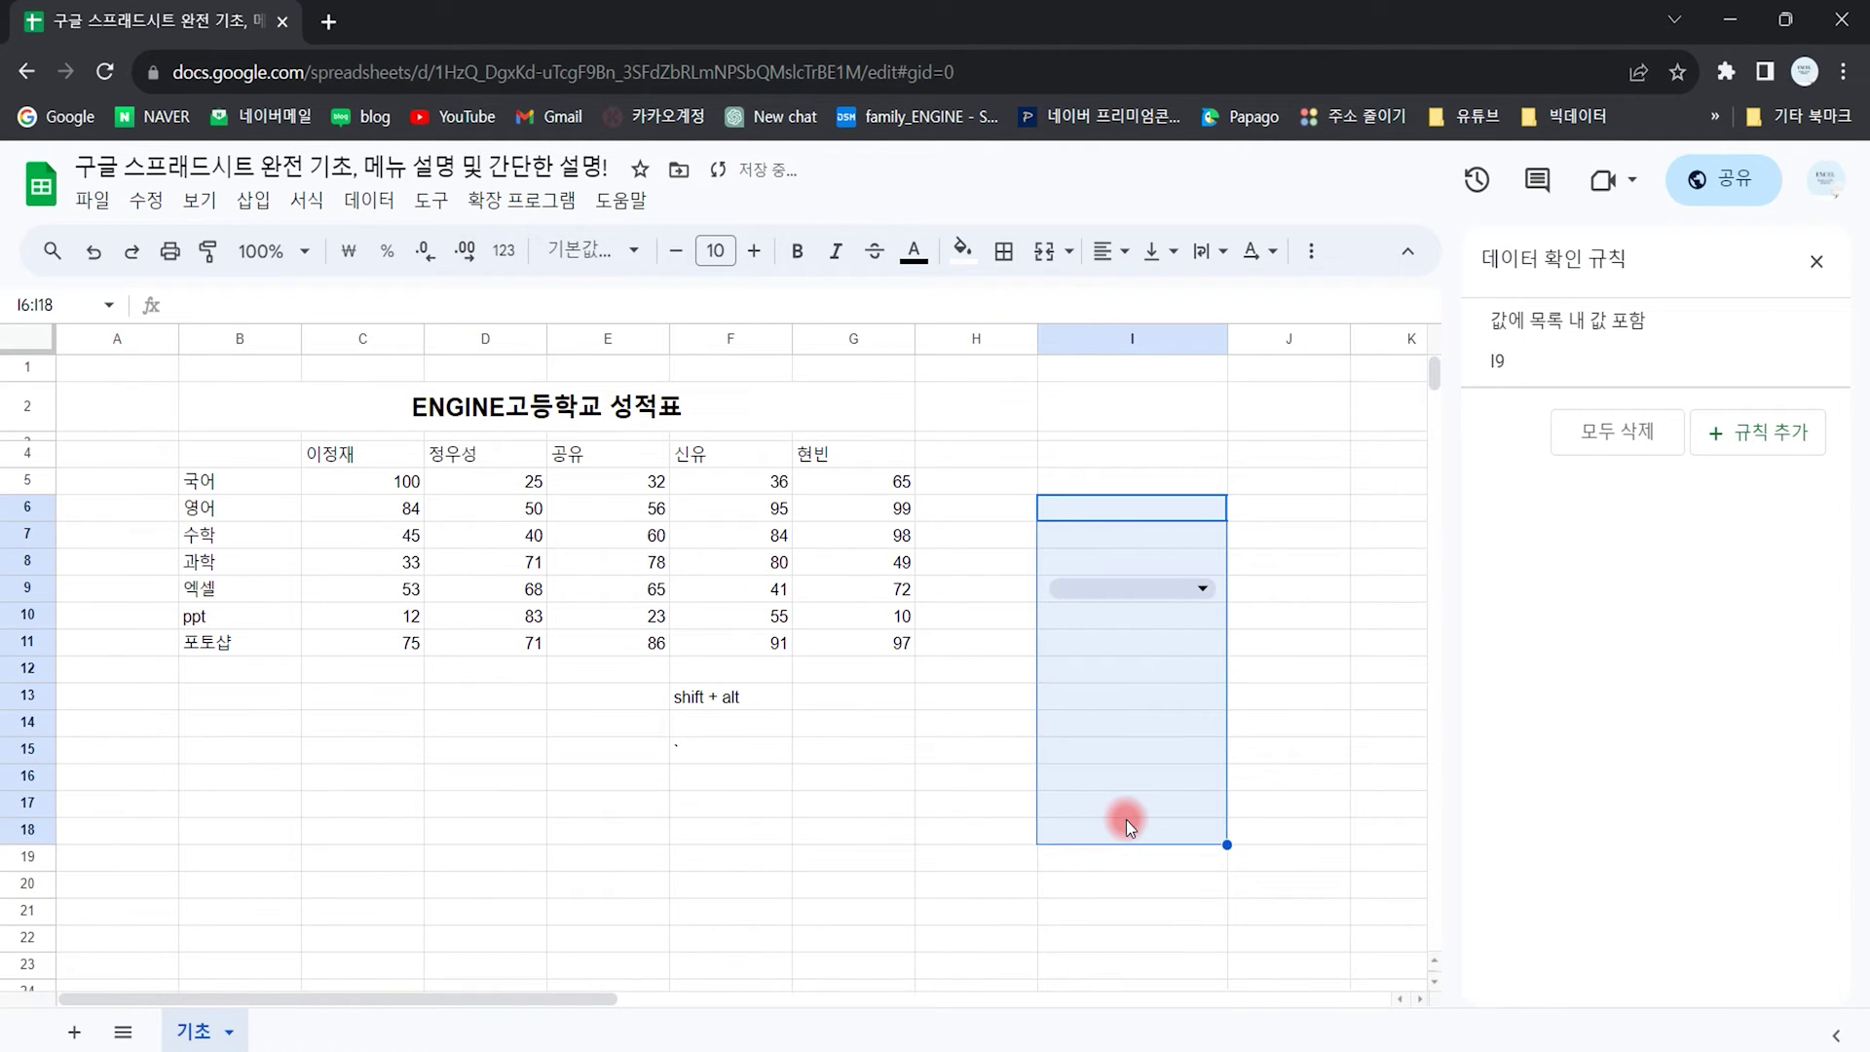
left_click(1235, 688)
Step: Remove all data validation rules from I6:J12 so I9 is plain again
left_click_drag(1255, 508, 1082, 668)
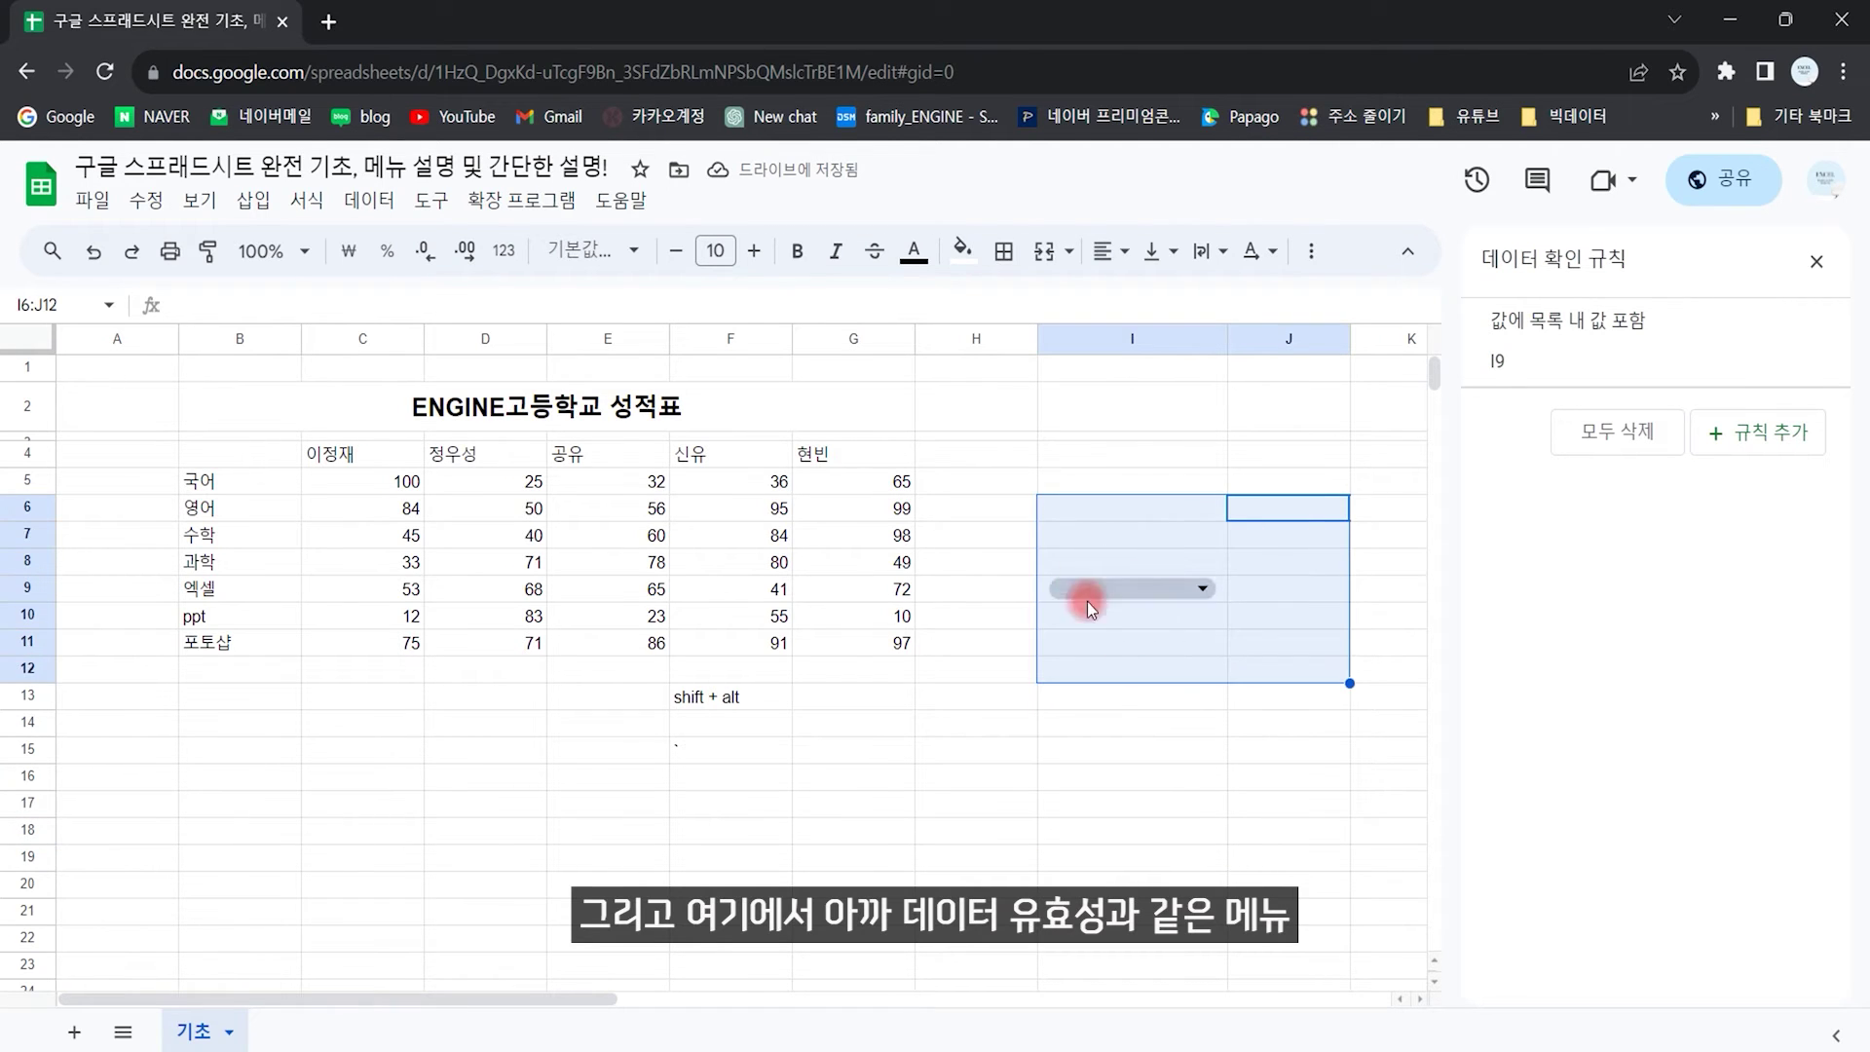
left_click(253, 200)
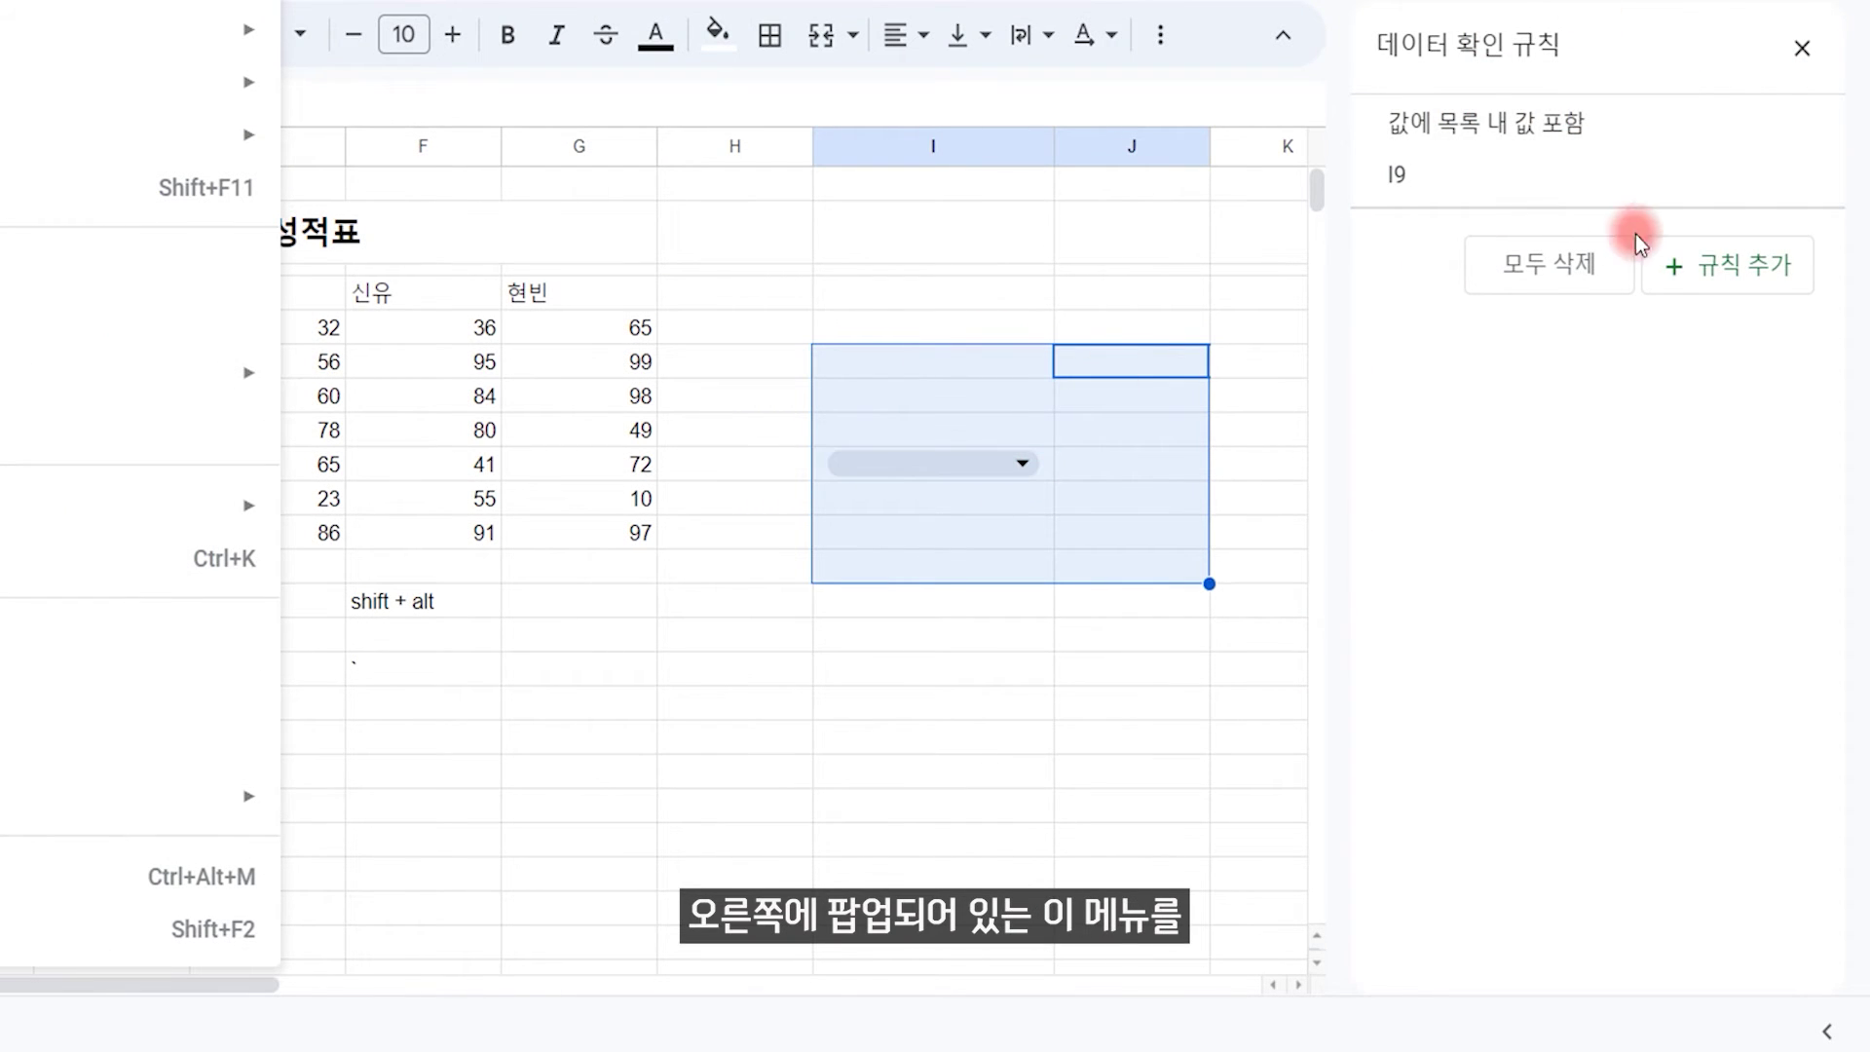
left_click(1551, 269)
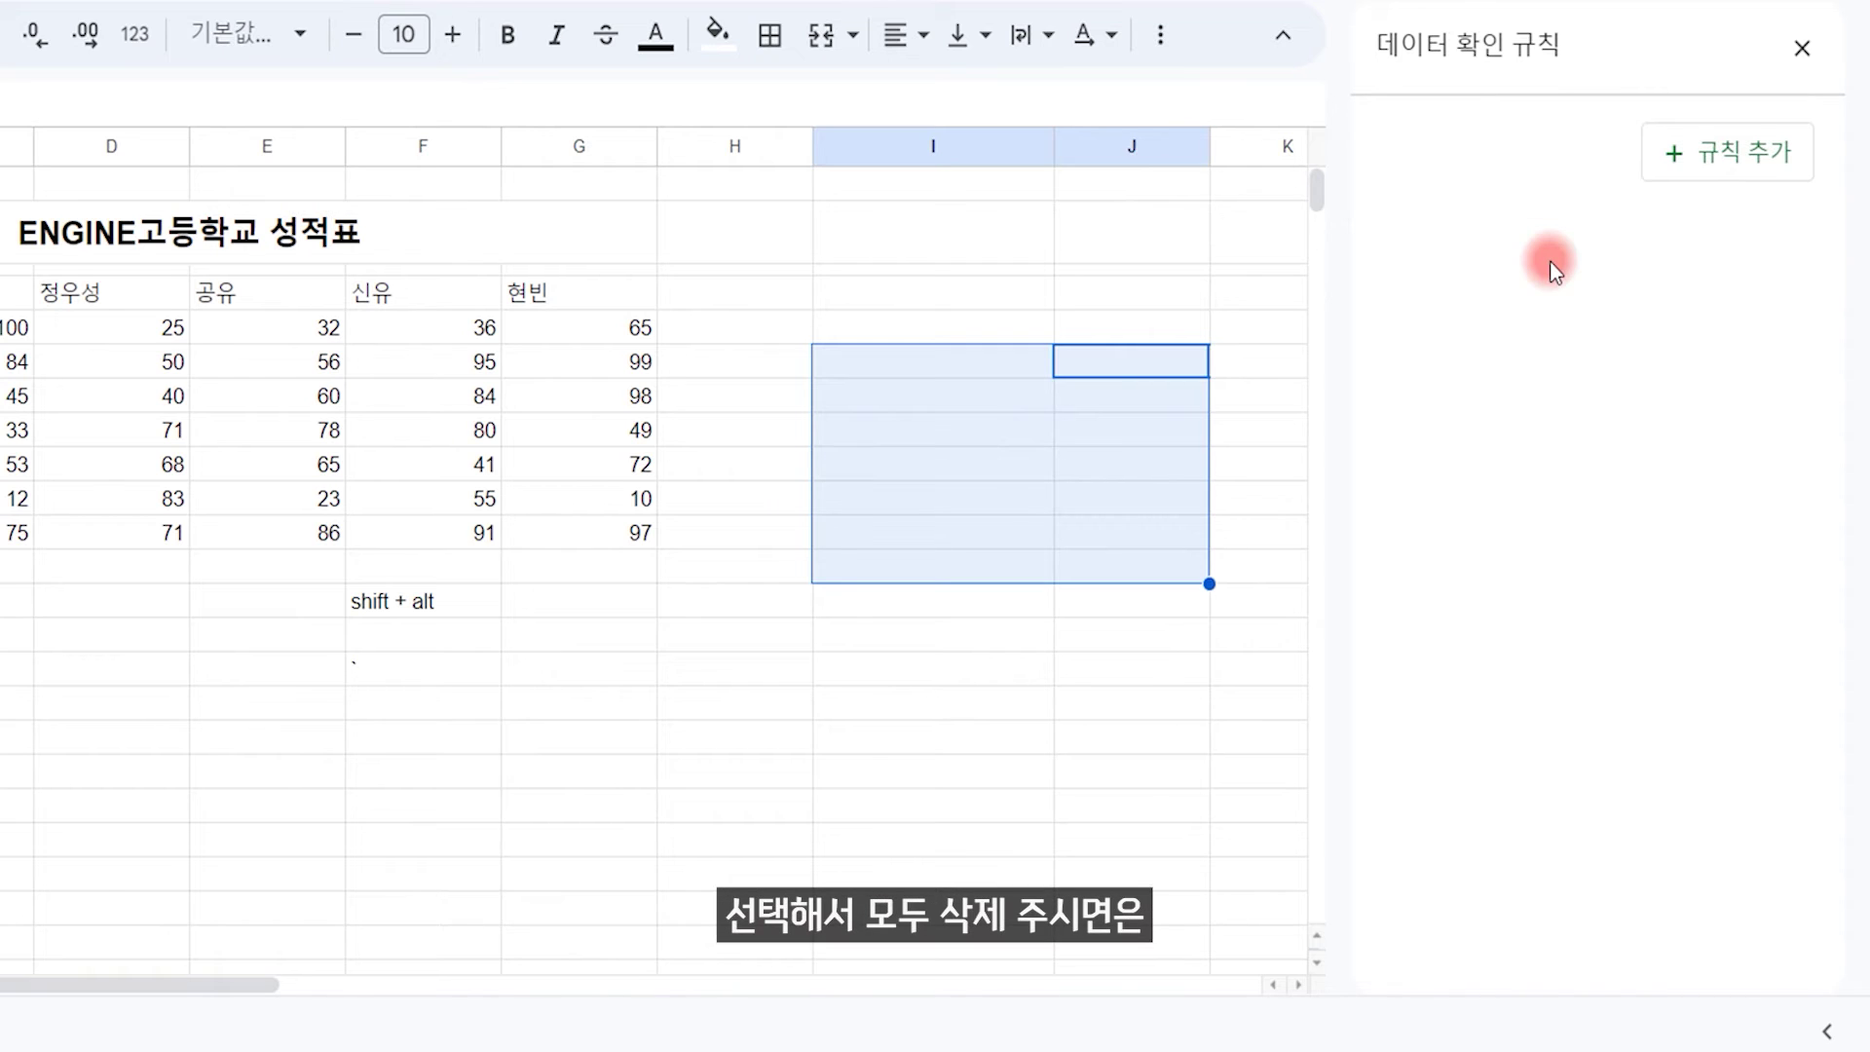
left_click(850, 492)
left_click(963, 425)
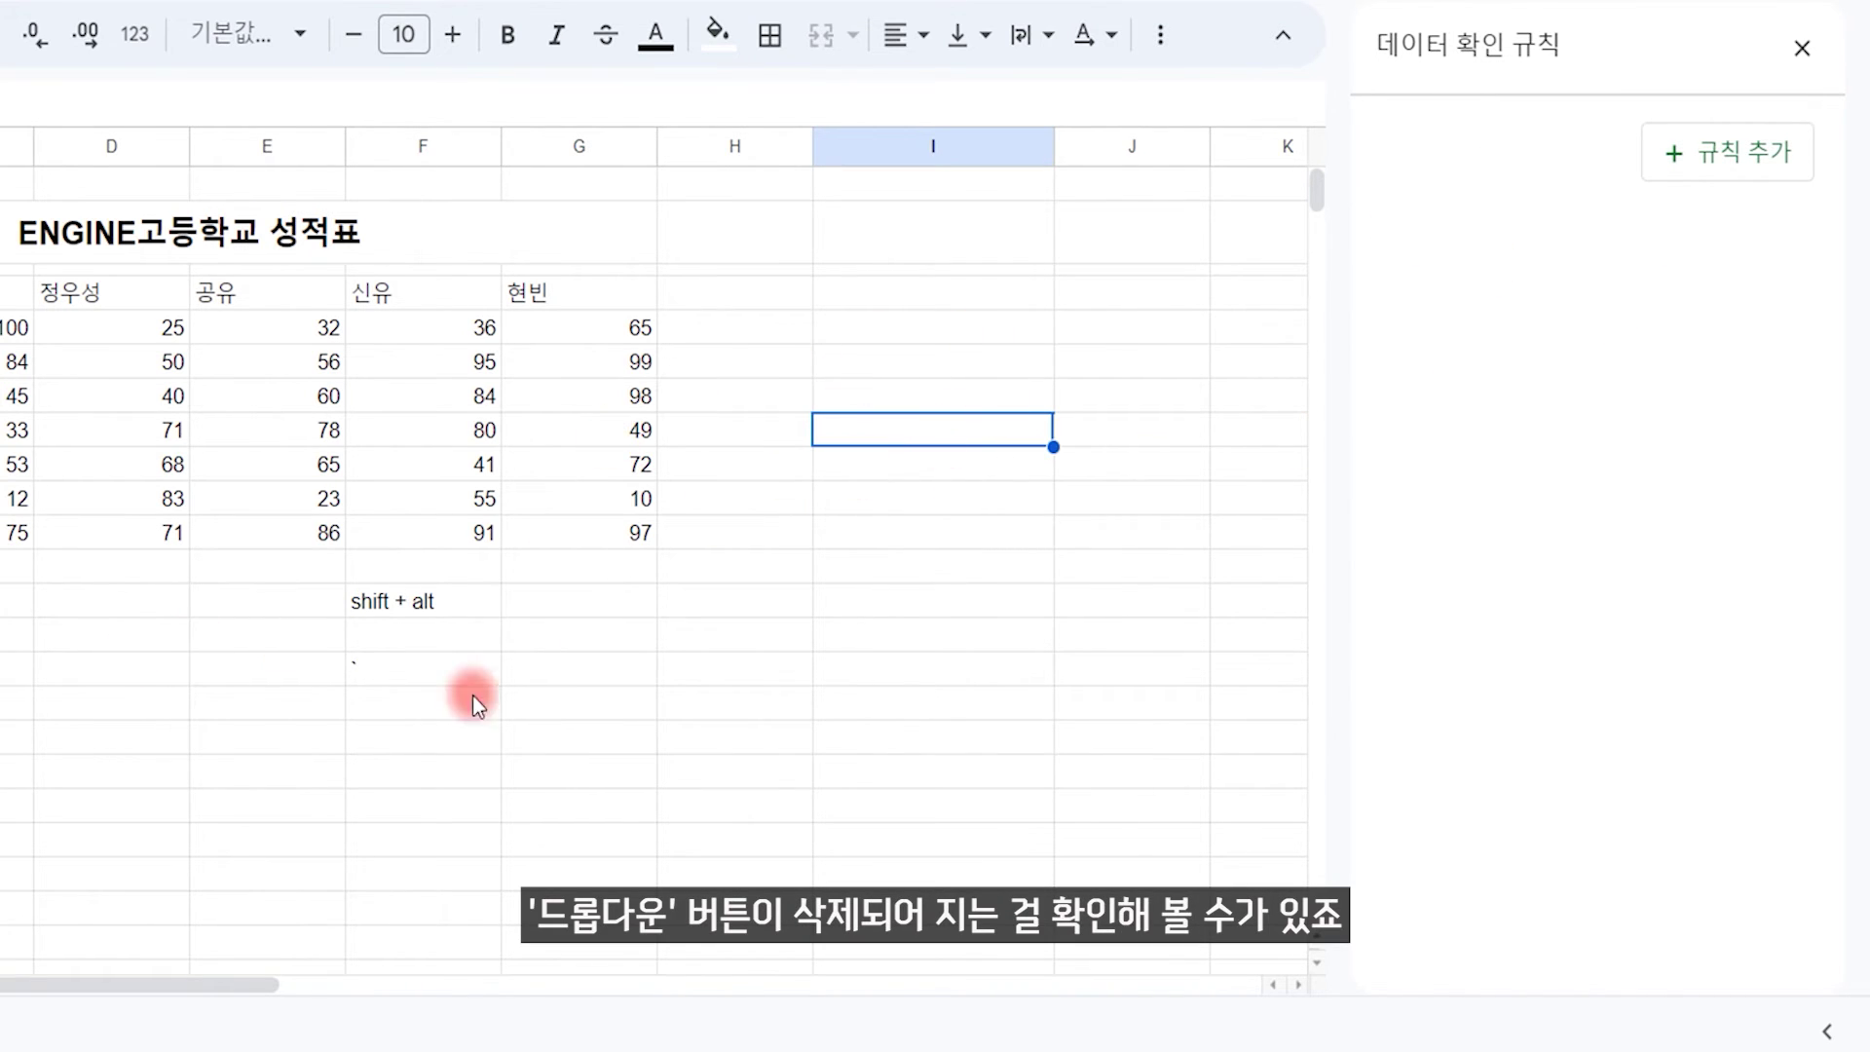
left_click(199, 710)
left_click(253, 200)
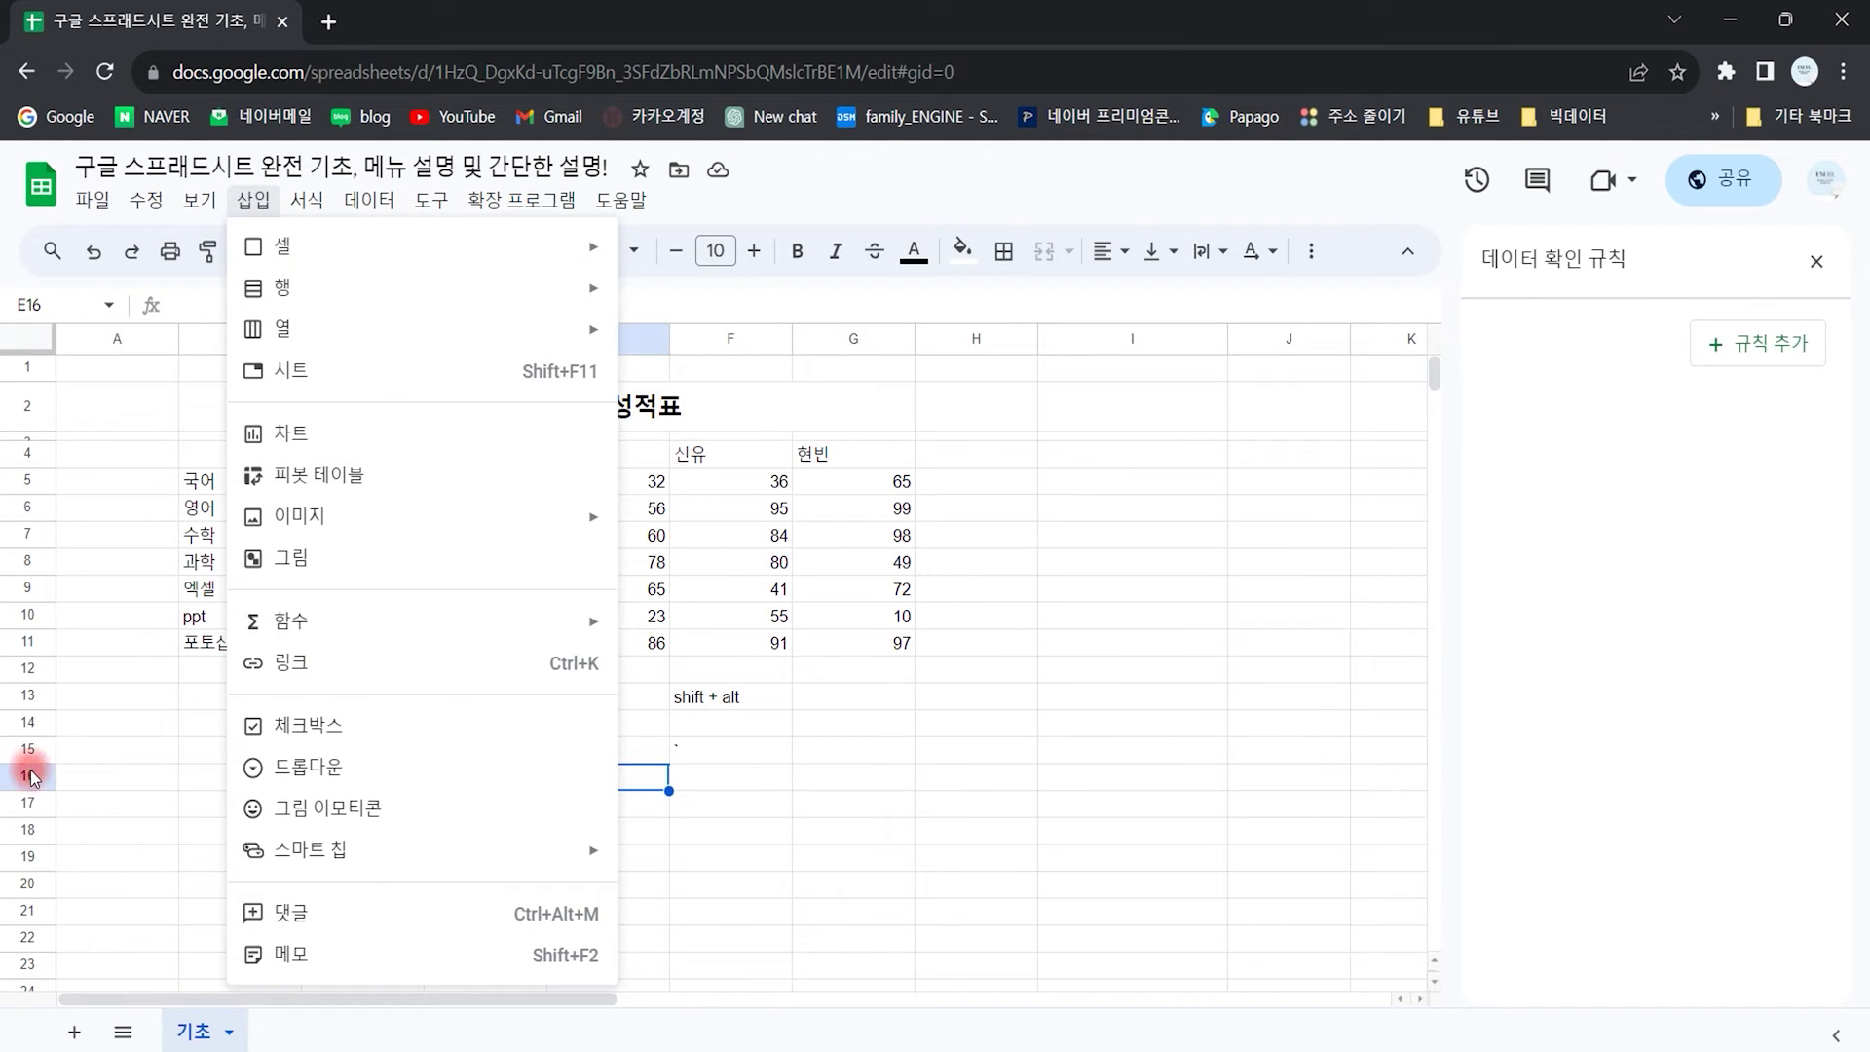
Step: Insert a person smart chip in E16 and widen column E
mouse_move(365, 865)
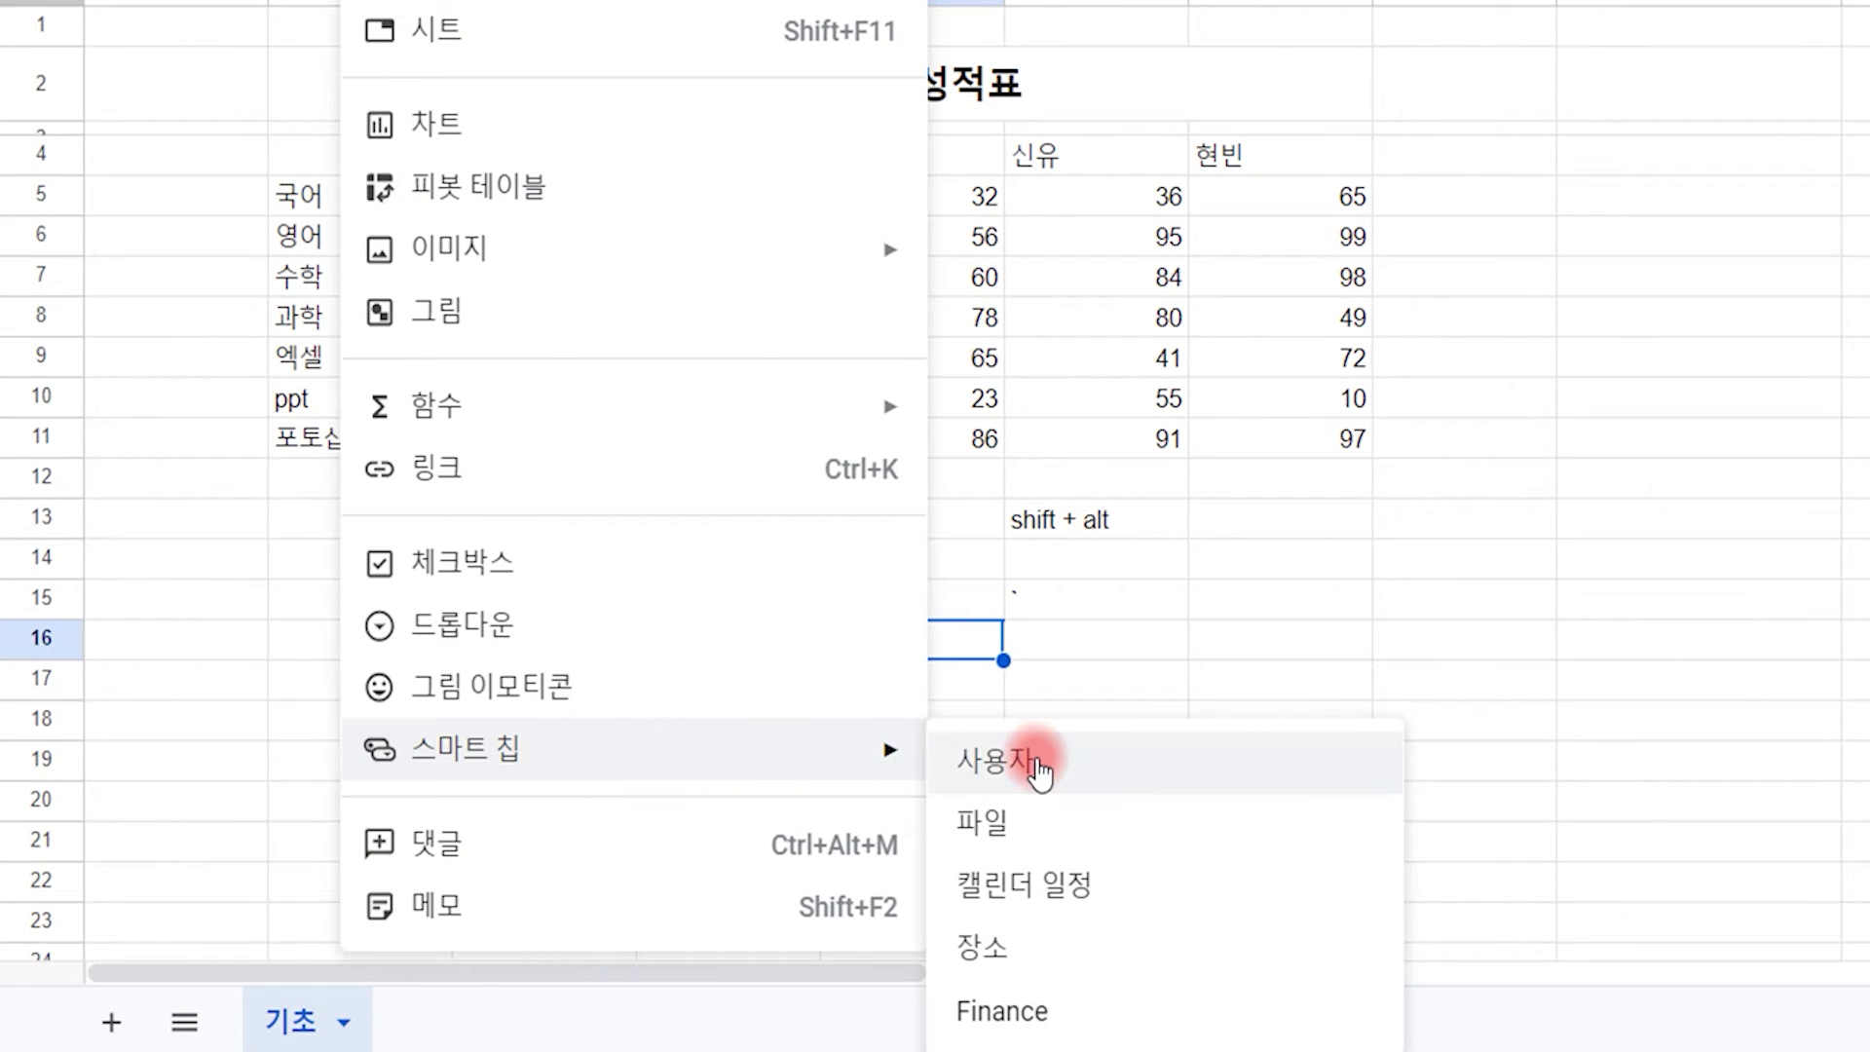
left_click(969, 759)
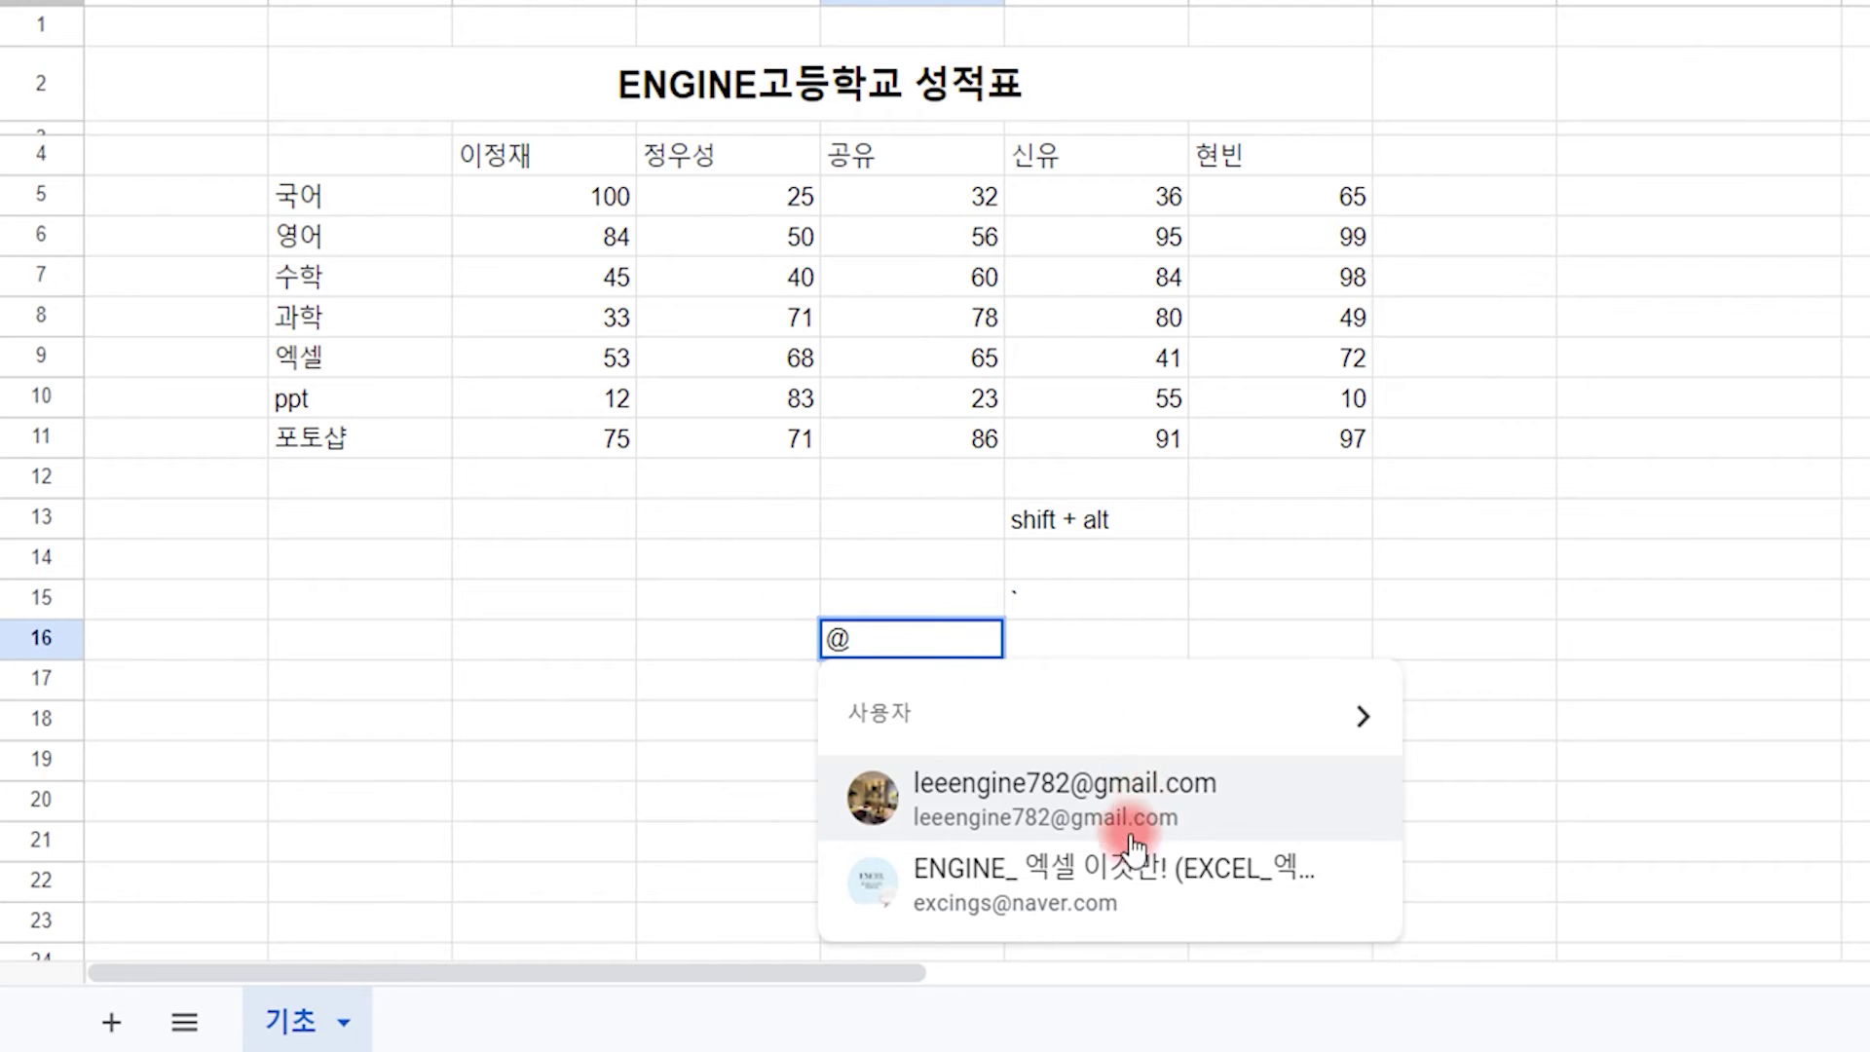
left_click(1062, 880)
left_click(1156, 791)
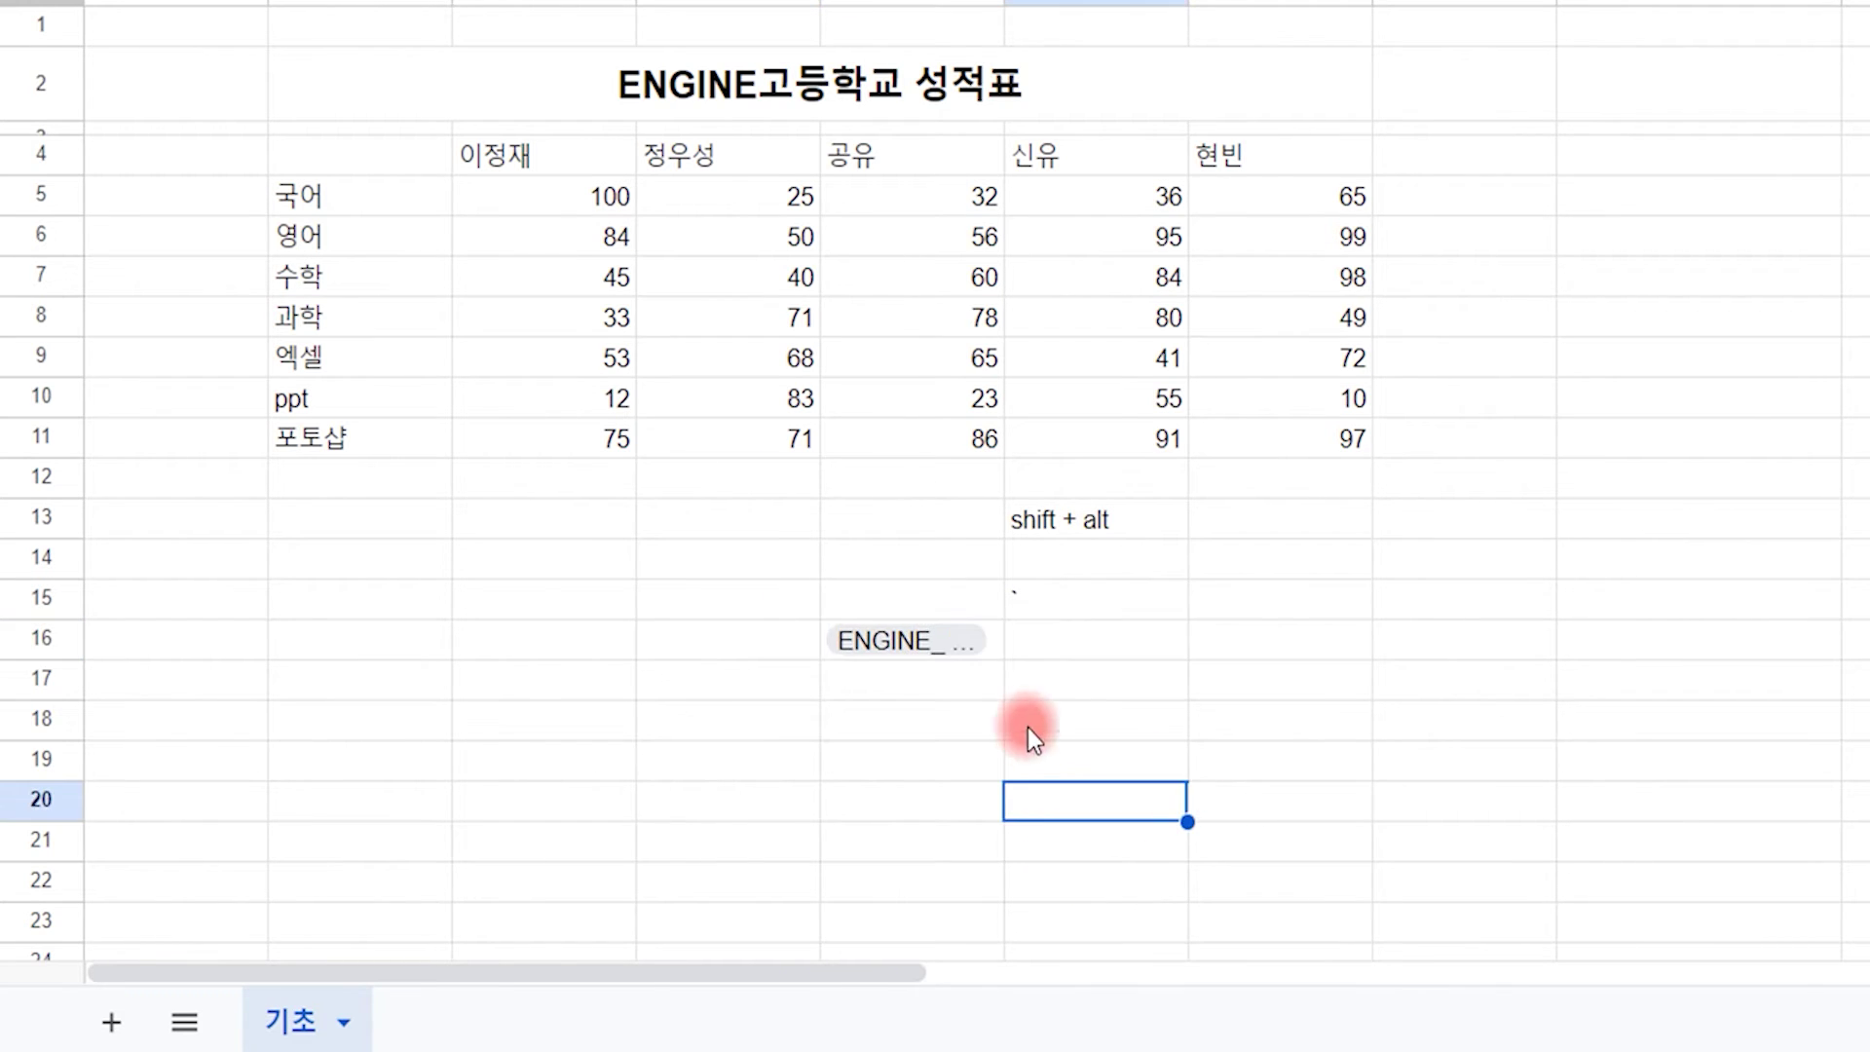
left_click(963, 647)
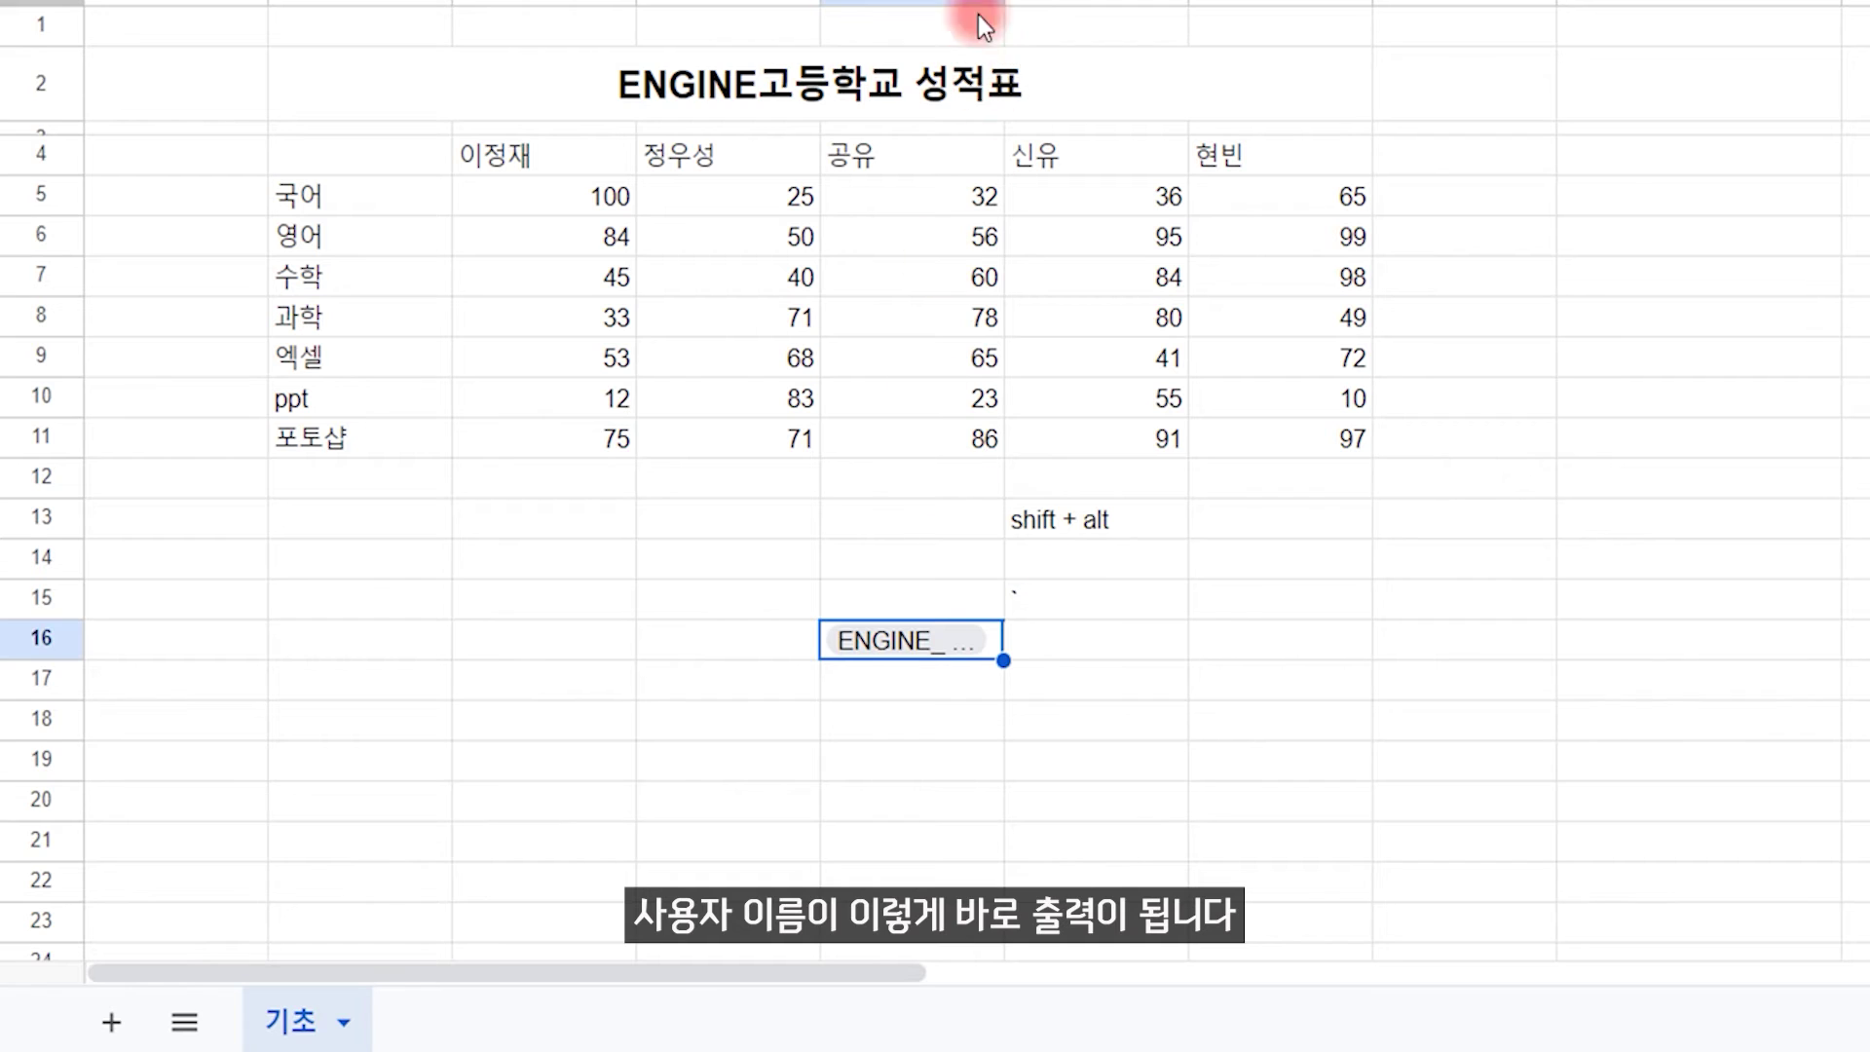
left_click_drag(1004, 3, 1308, 3)
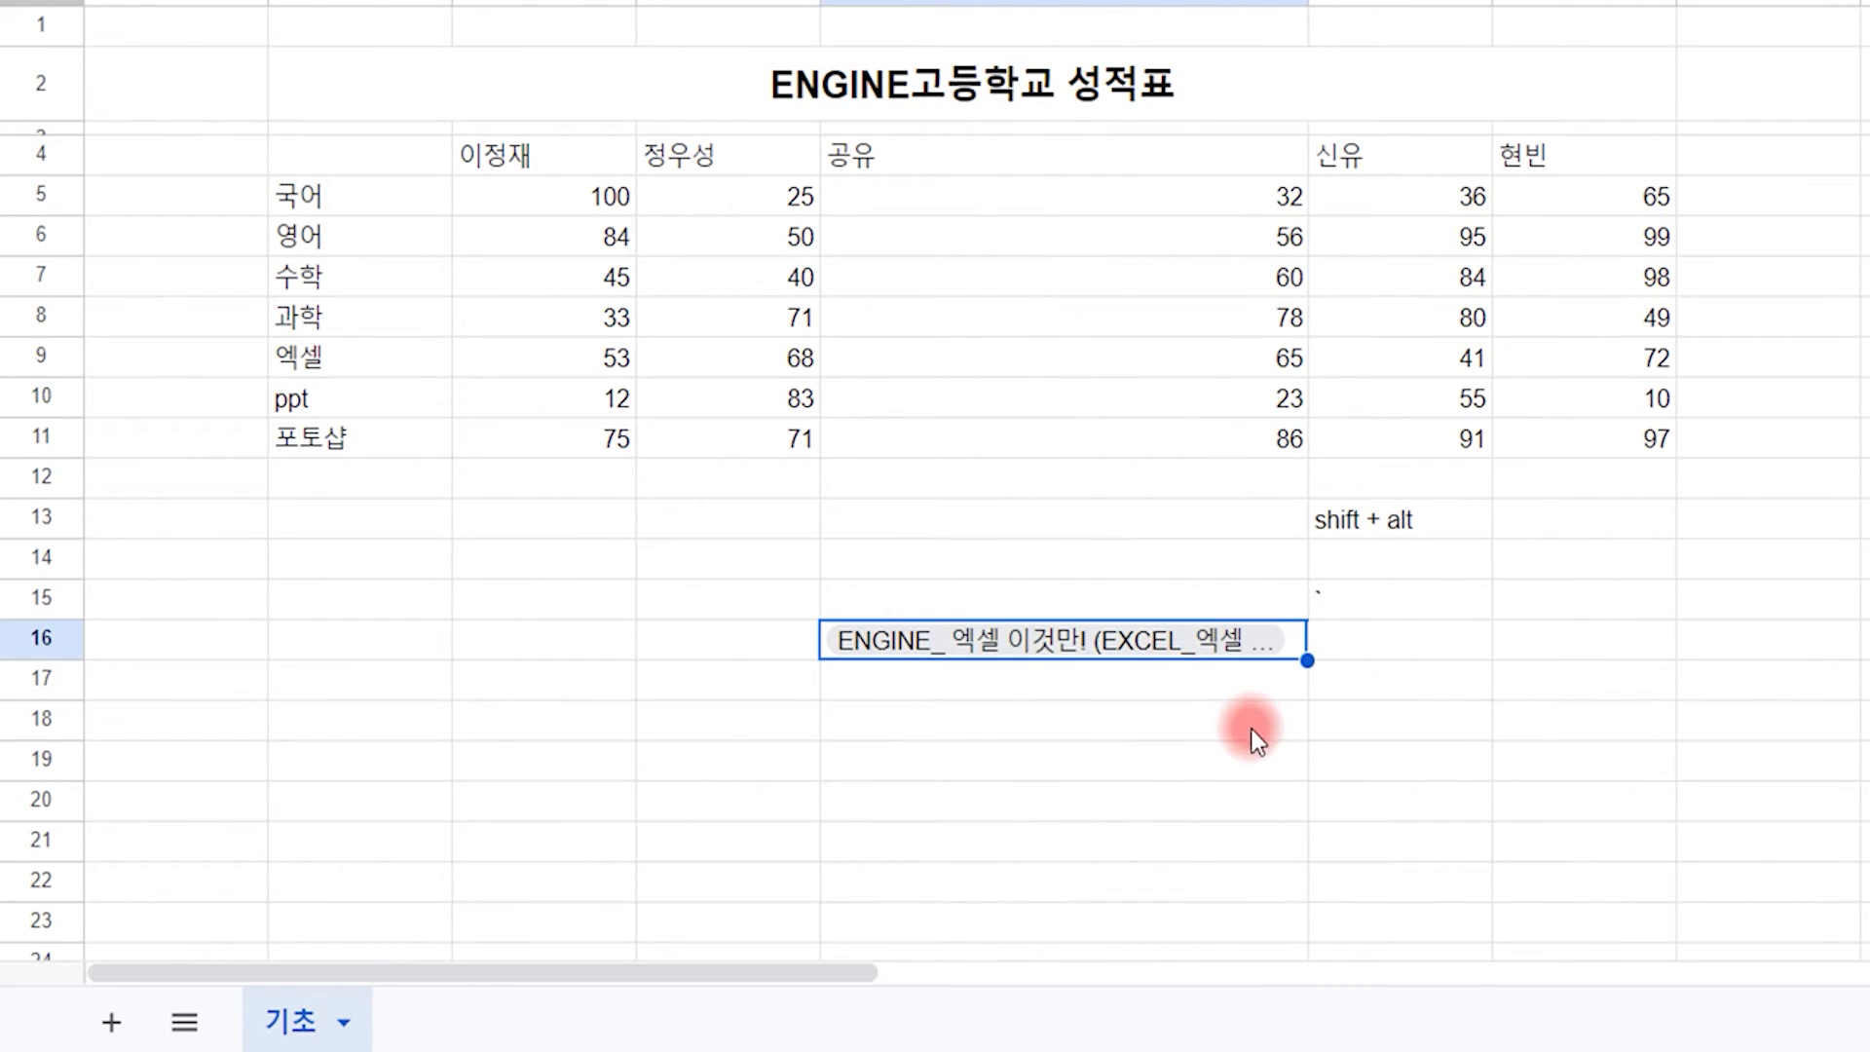
Step: Add a file smart chip linking 구글 최적화함수_back in E18
left_click(1015, 733)
left_click(376, 2)
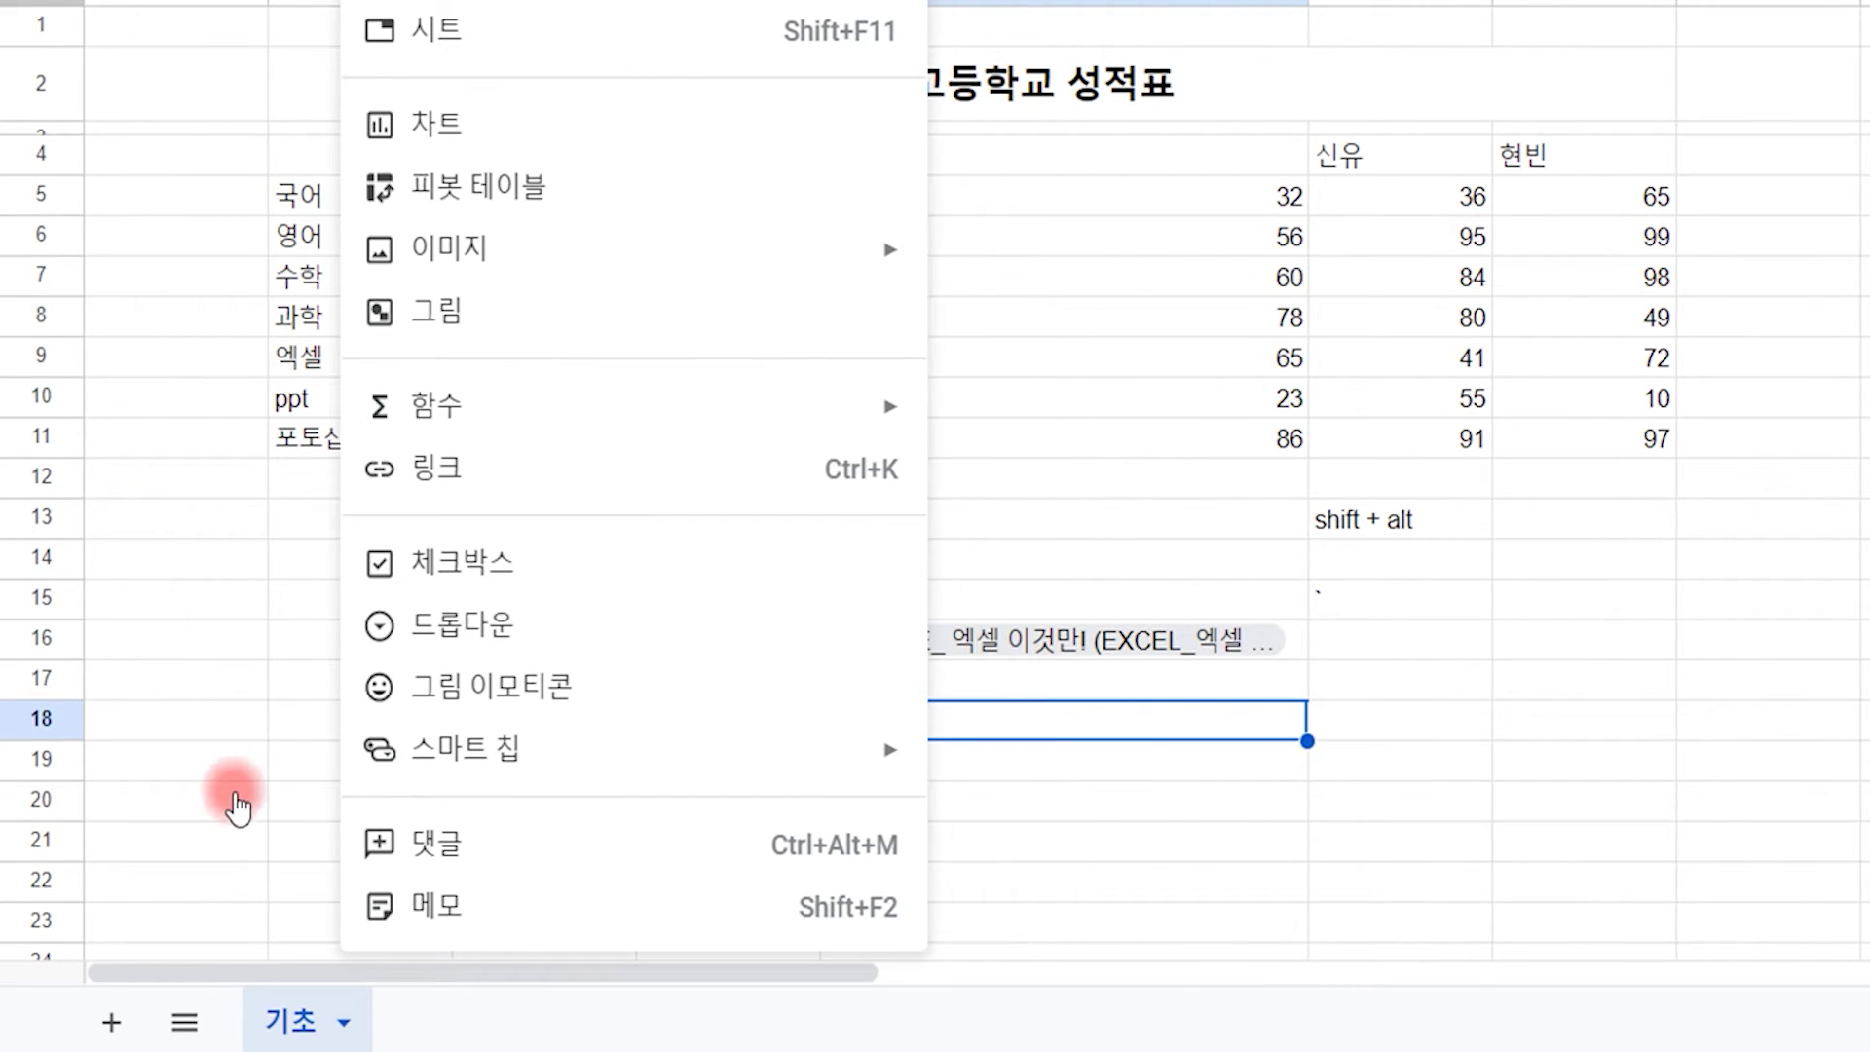
mouse_move(827, 769)
left_click(996, 826)
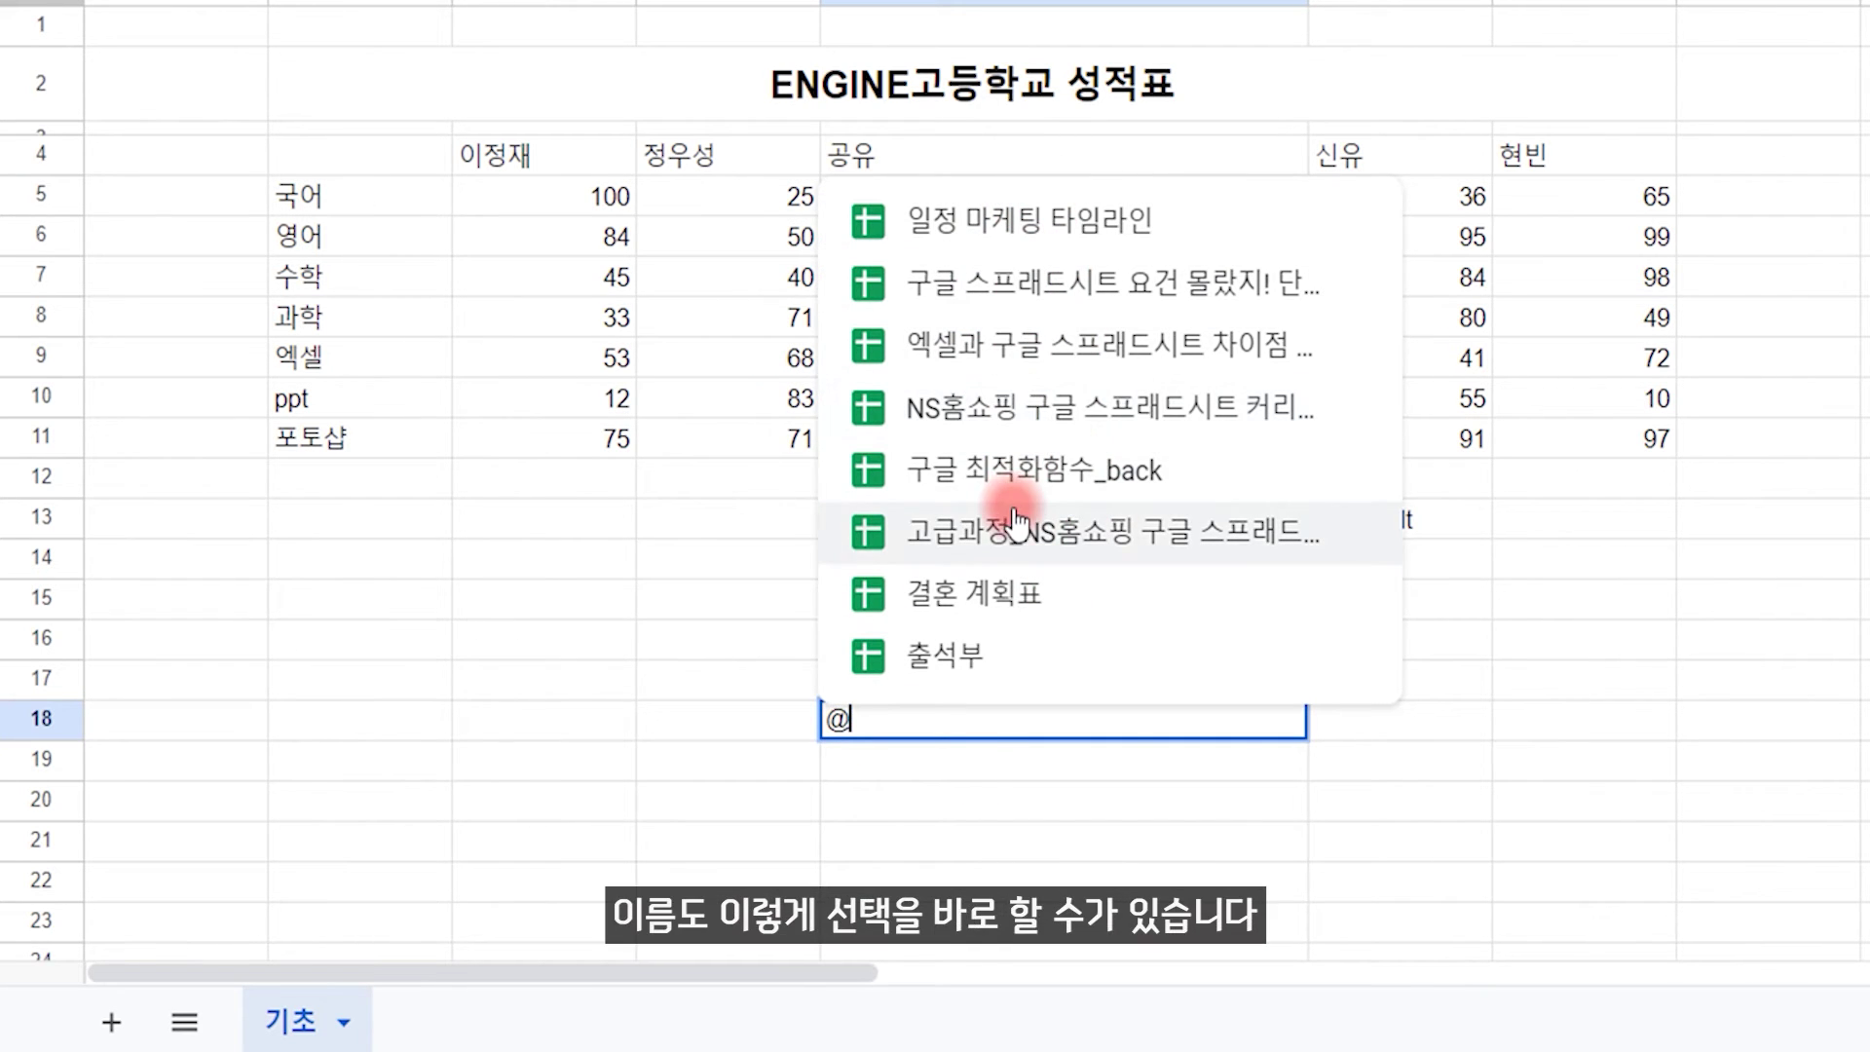
left_click(1018, 466)
left_click(1715, 844)
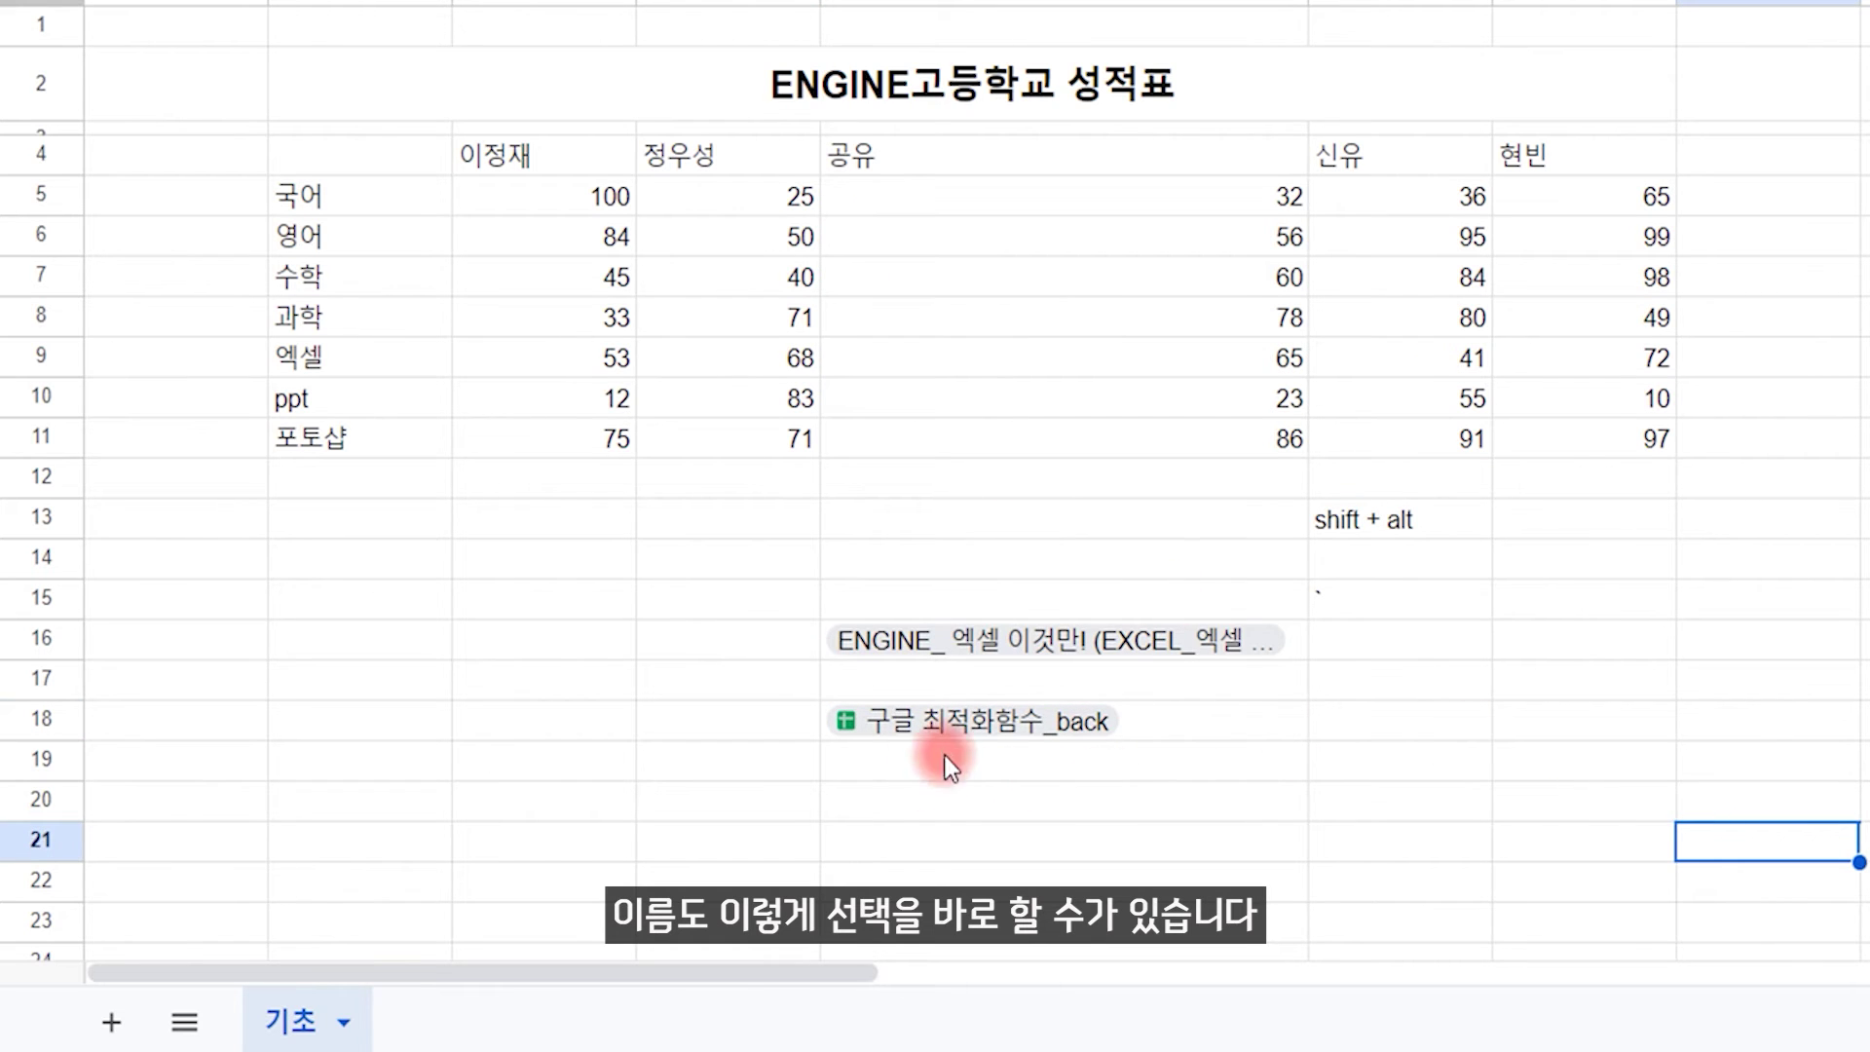
Step: Add a KOSPI finance smart chip in E20 and view its price card
left_click(1103, 799)
left_click(375, 2)
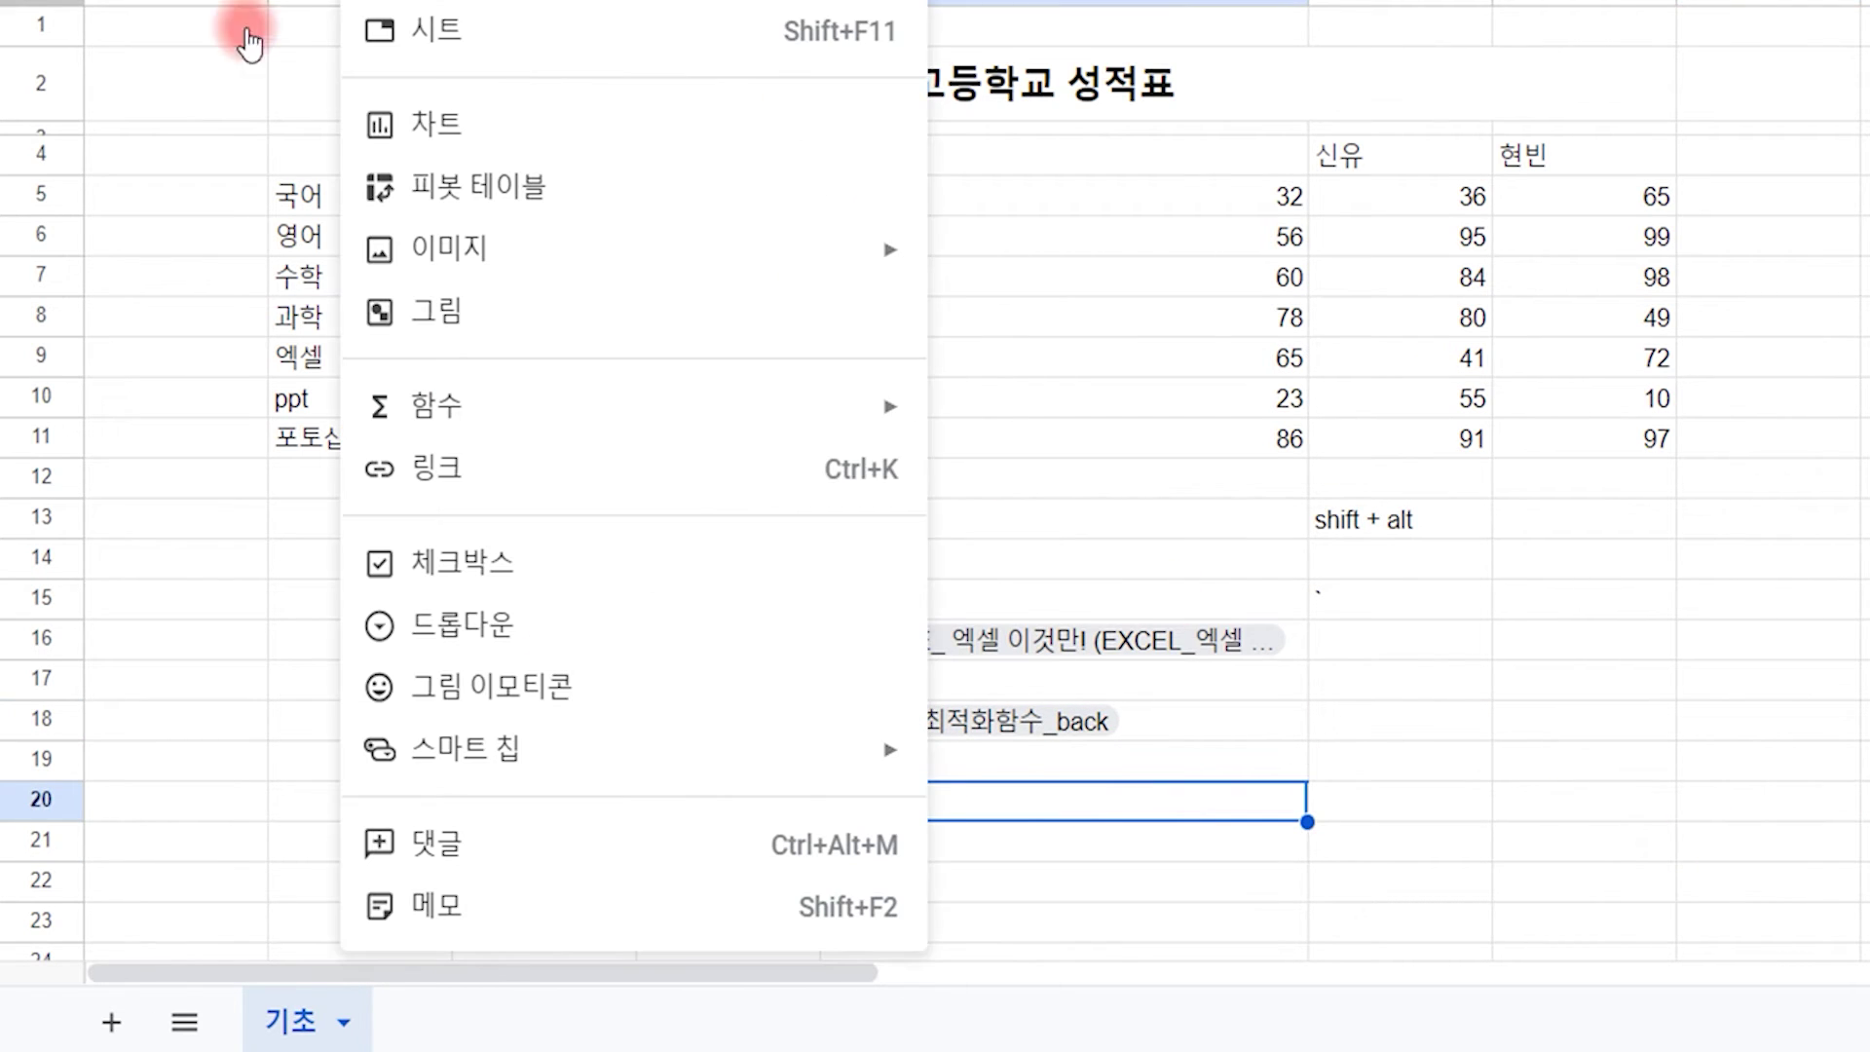
mouse_move(546, 745)
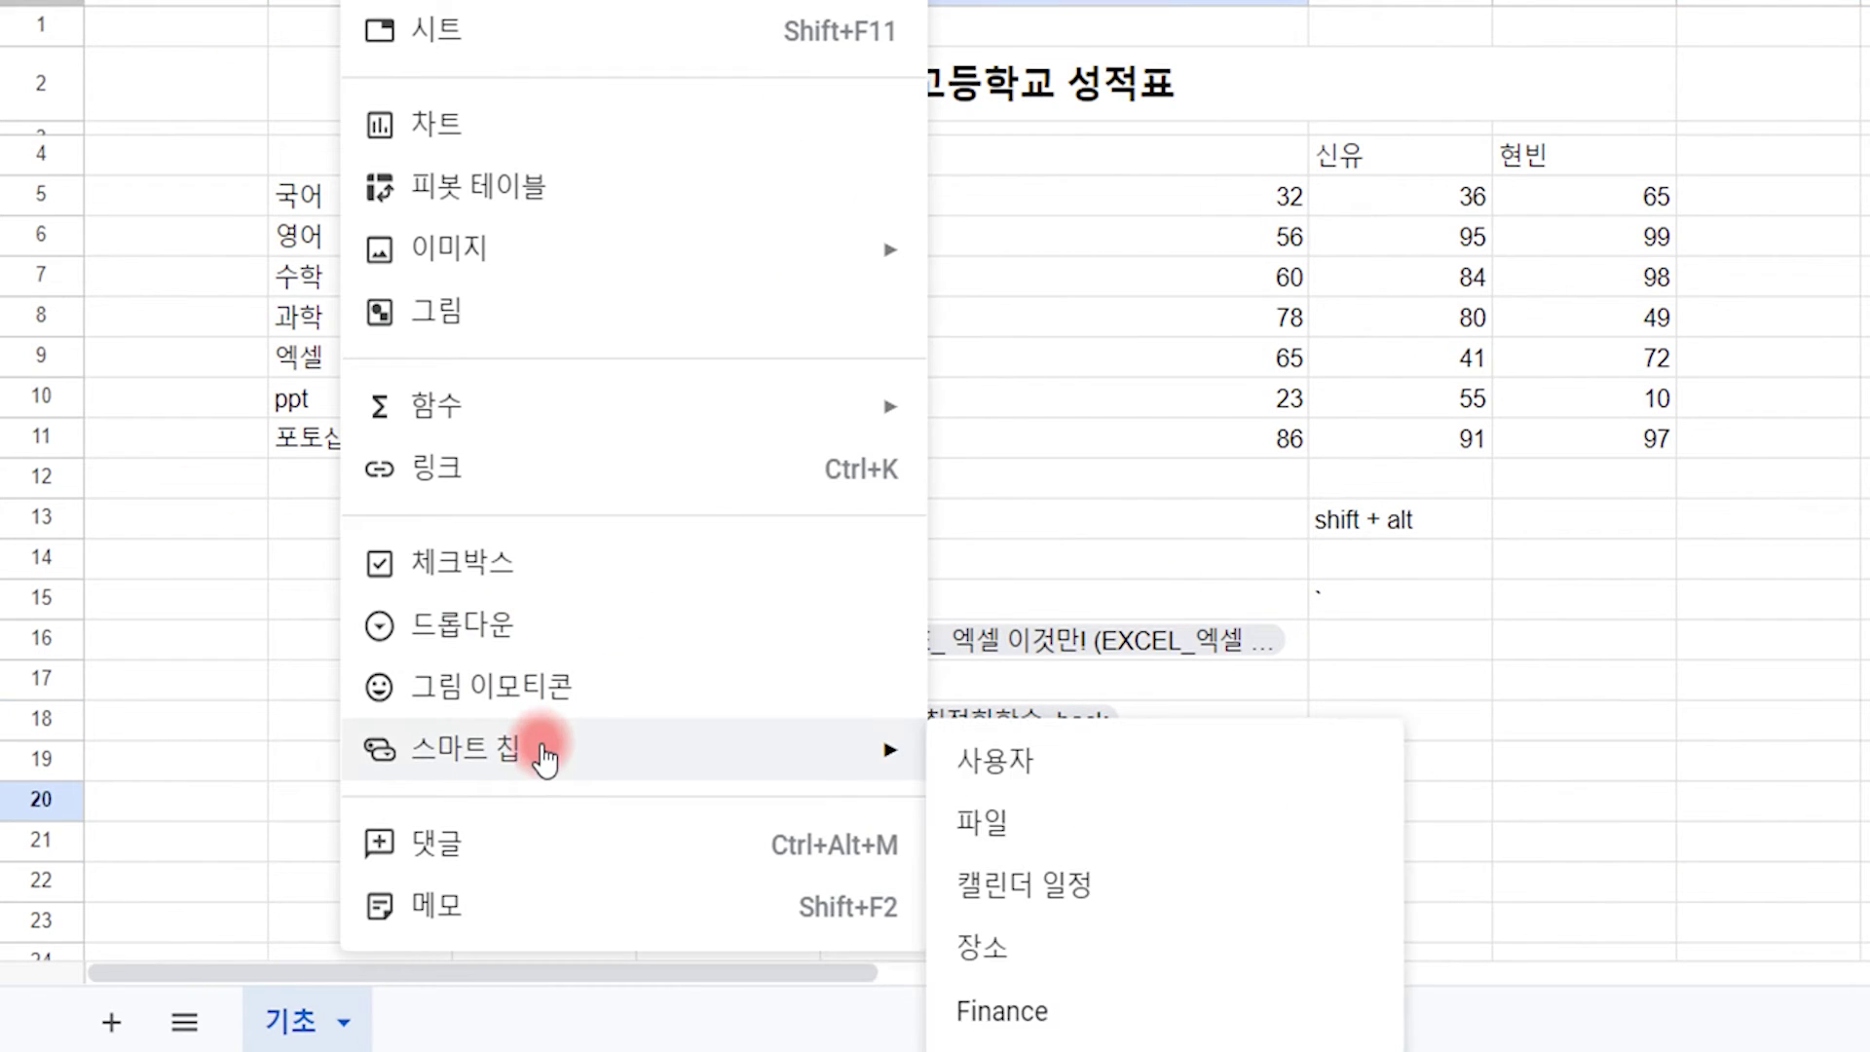
left_click(1015, 1008)
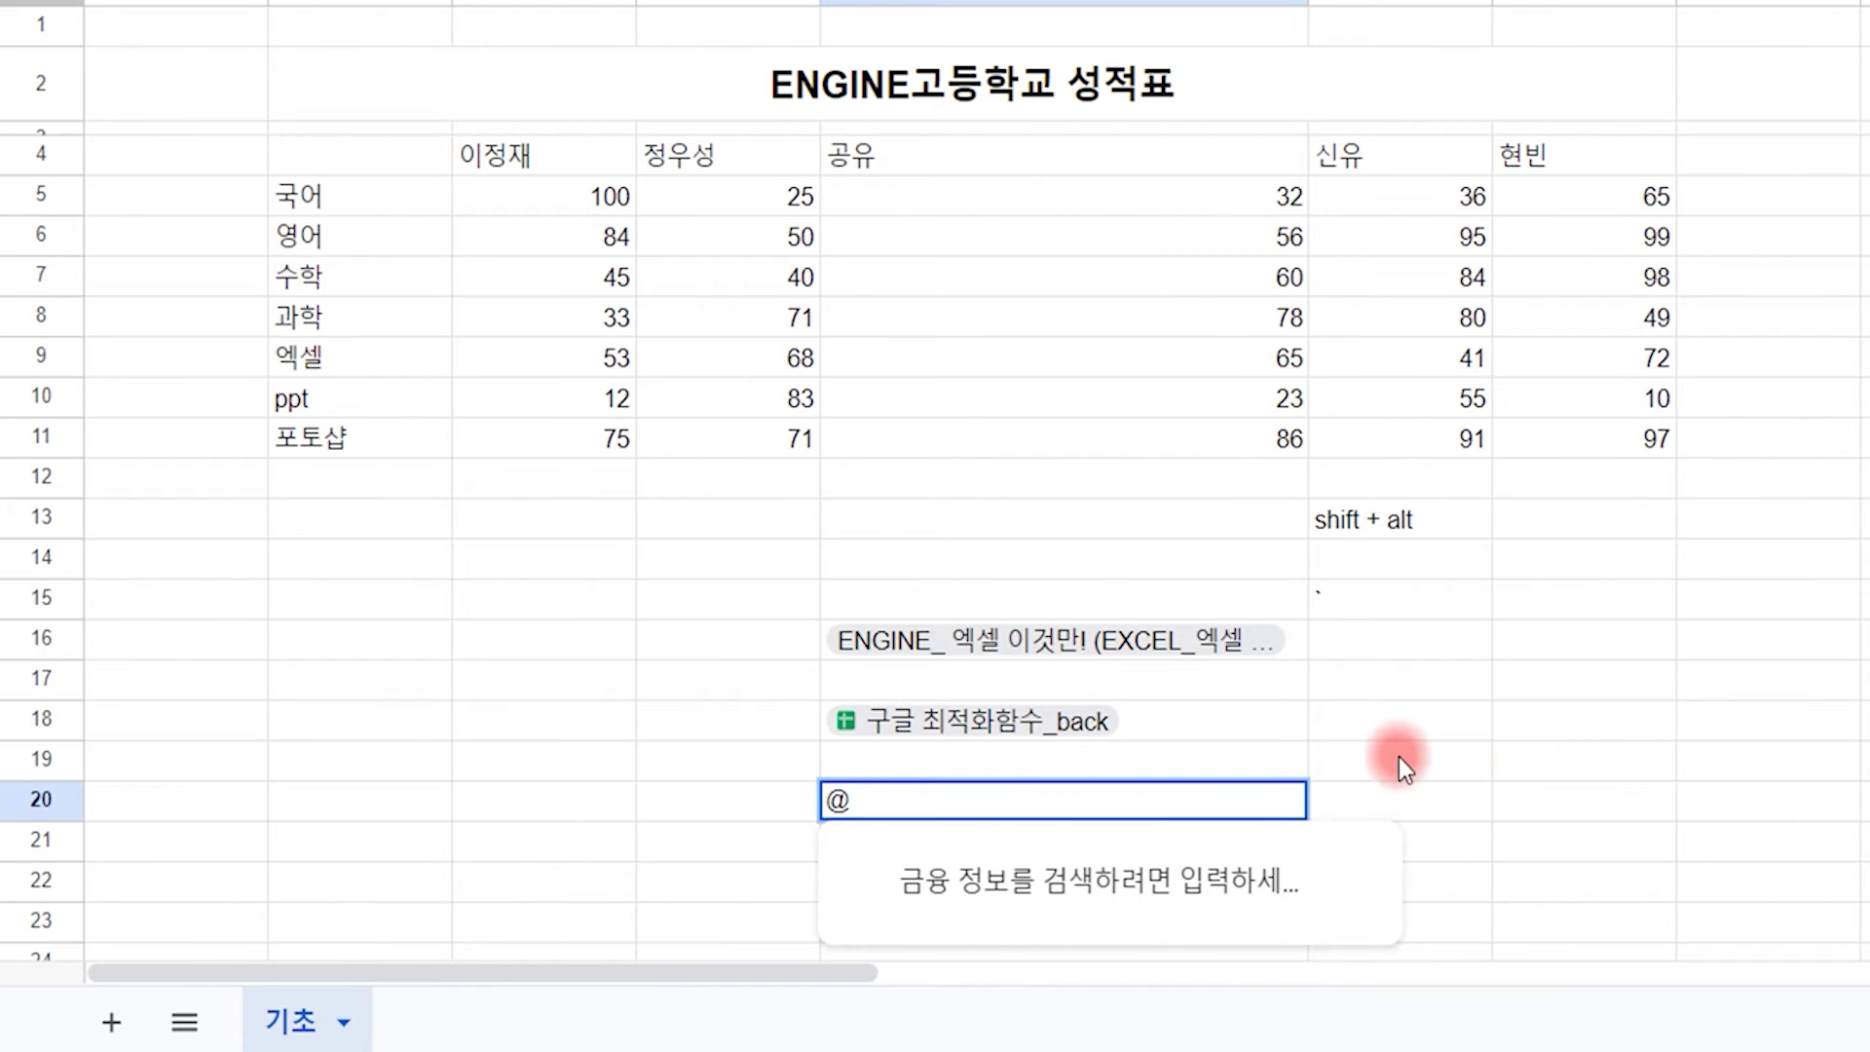
scroll(1251, 666, "down", 1)
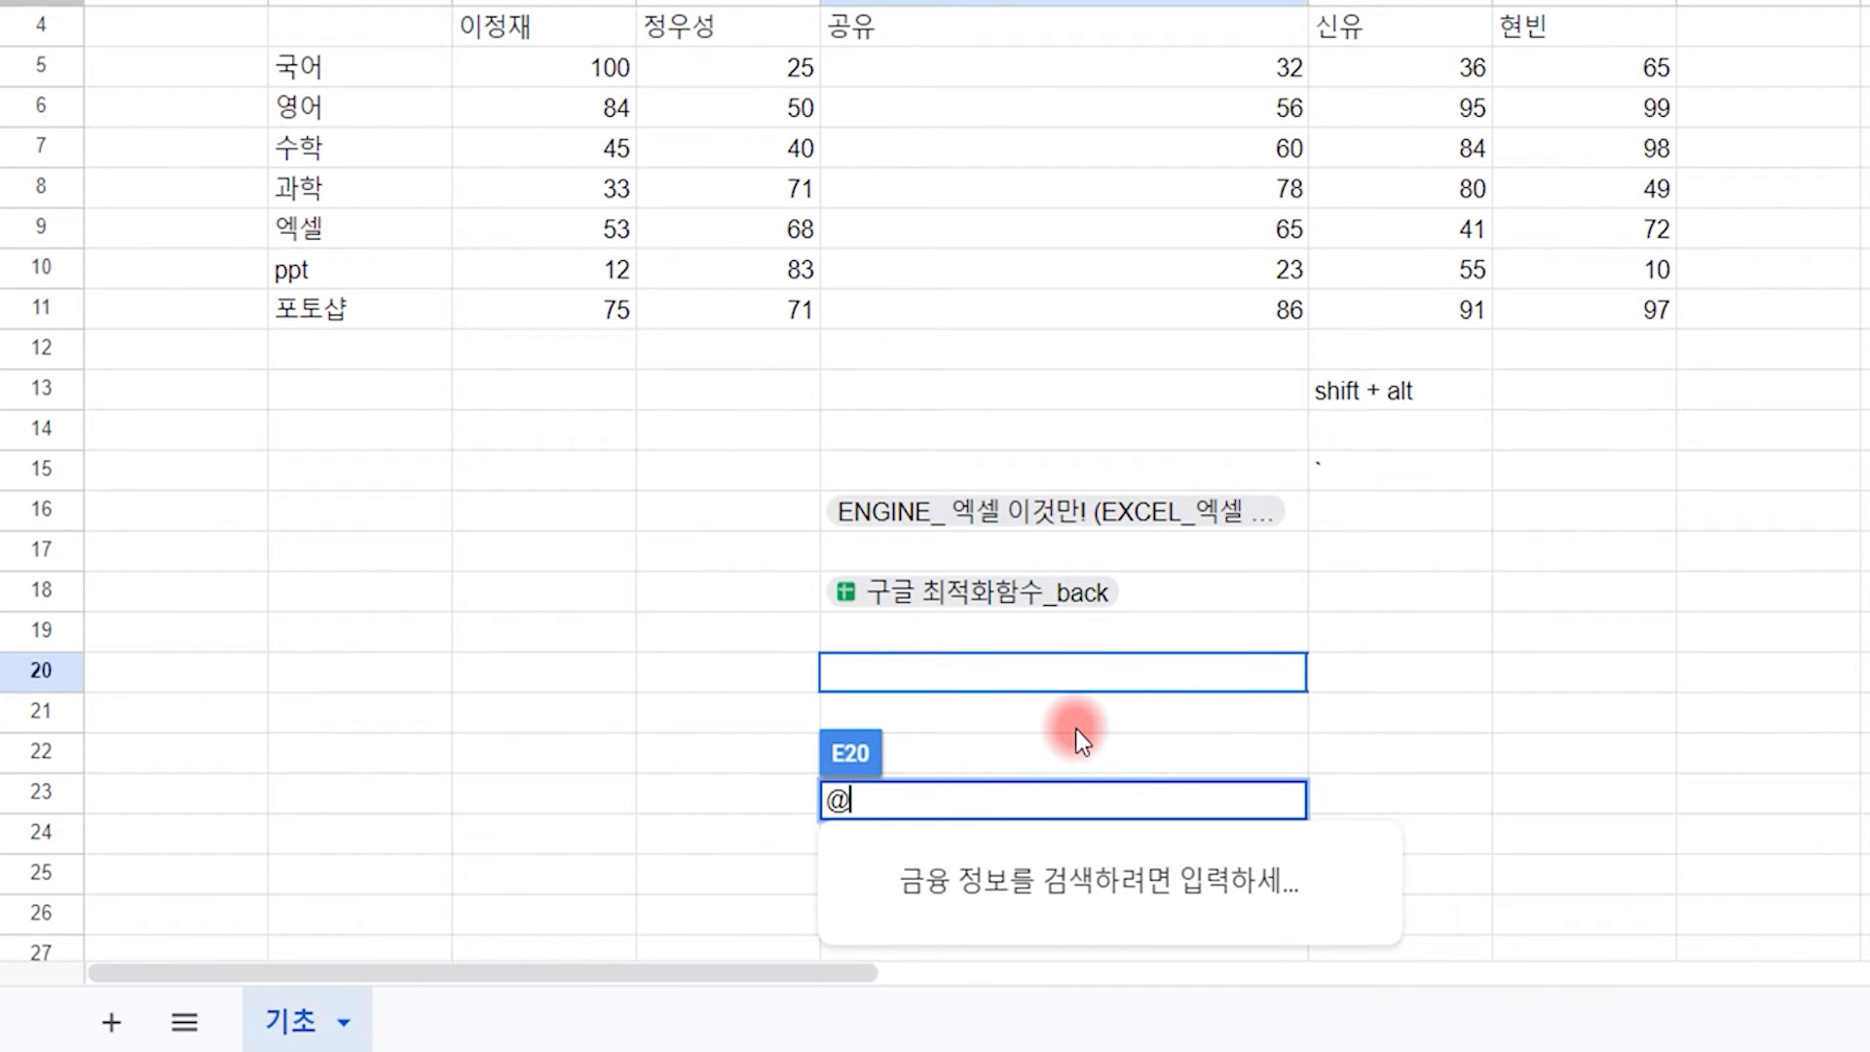
type("ko")
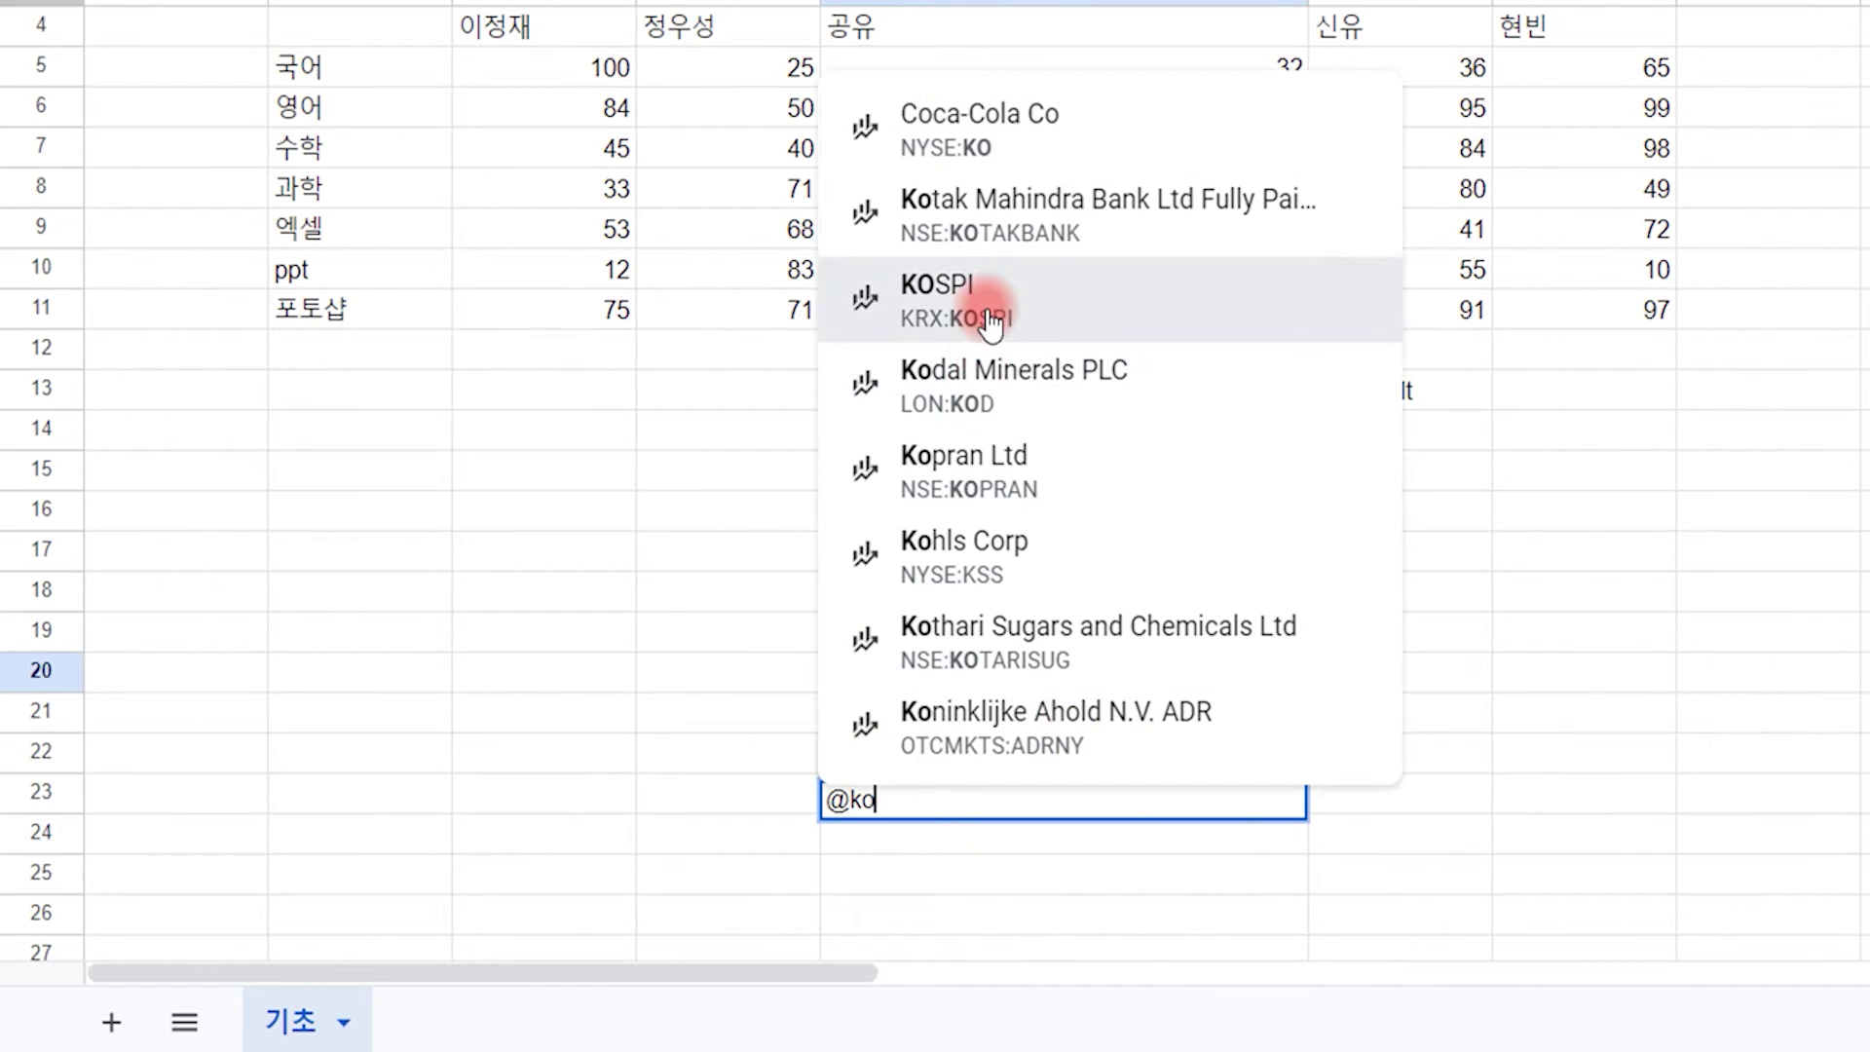
left_click(1107, 301)
left_click(1625, 770)
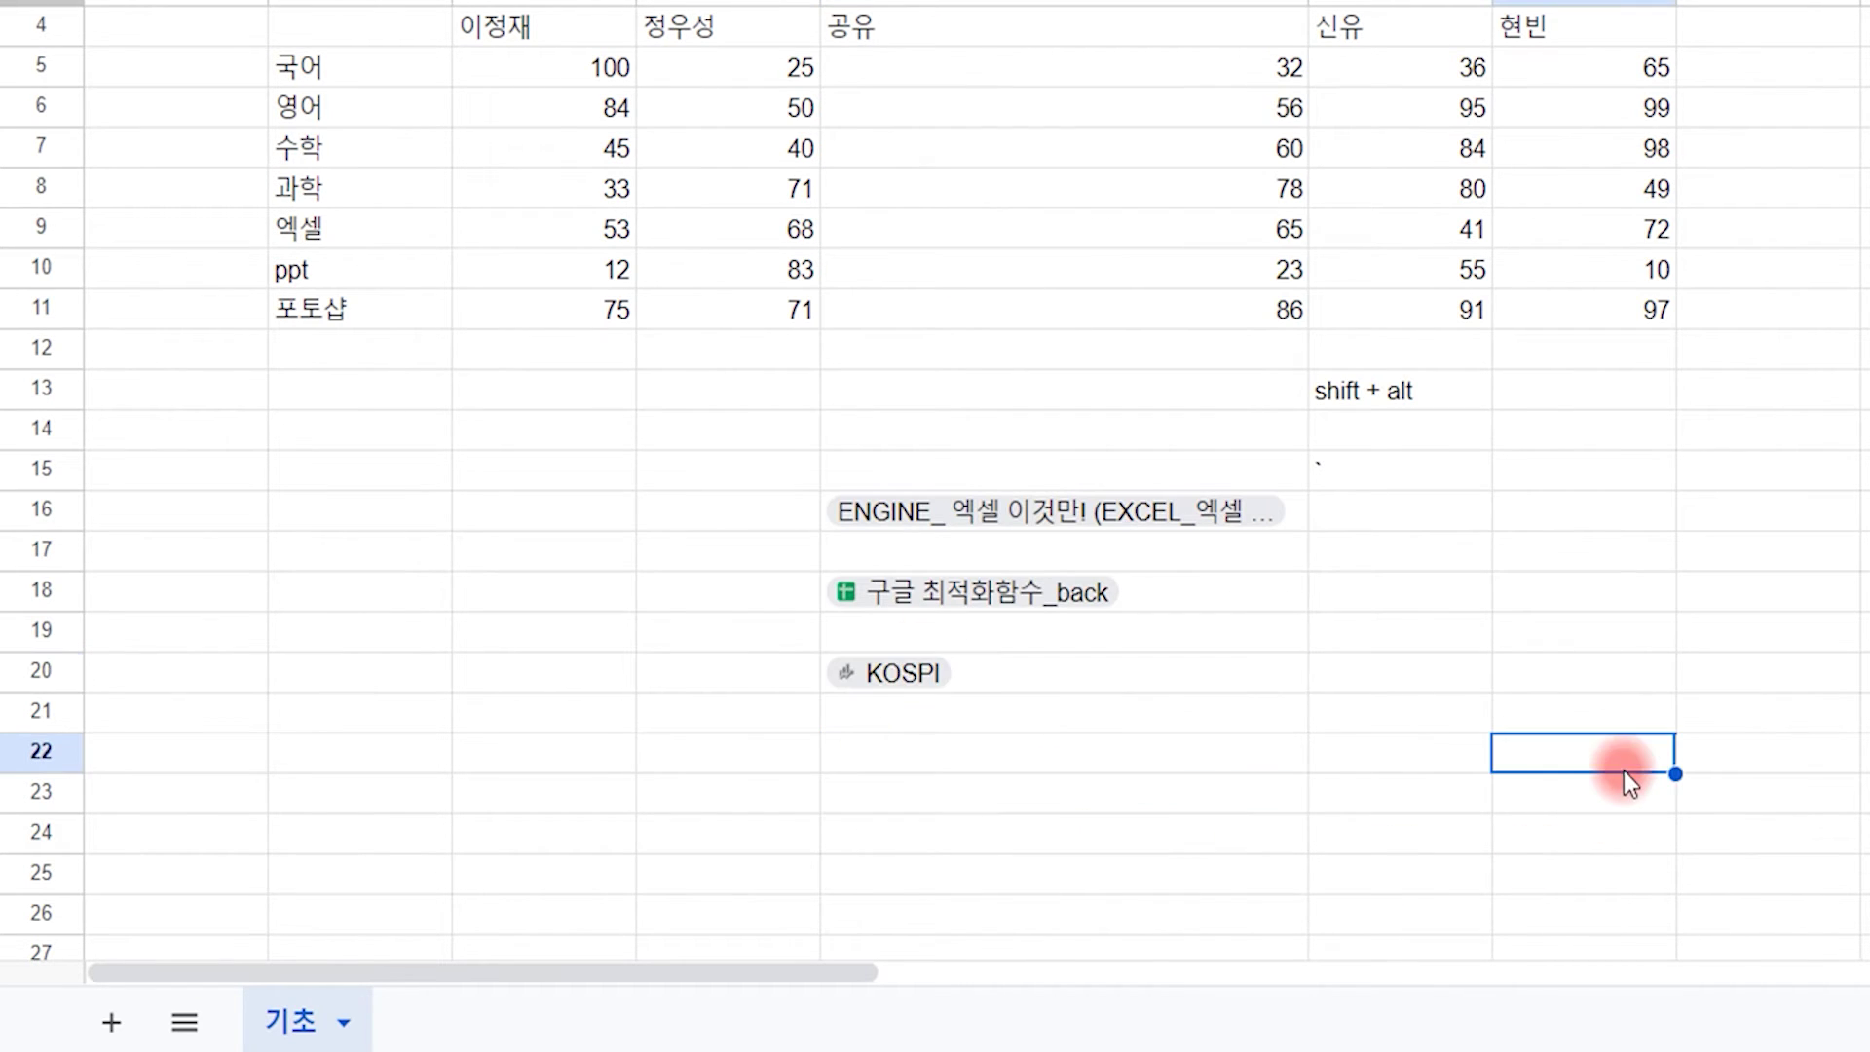
left_click(887, 672)
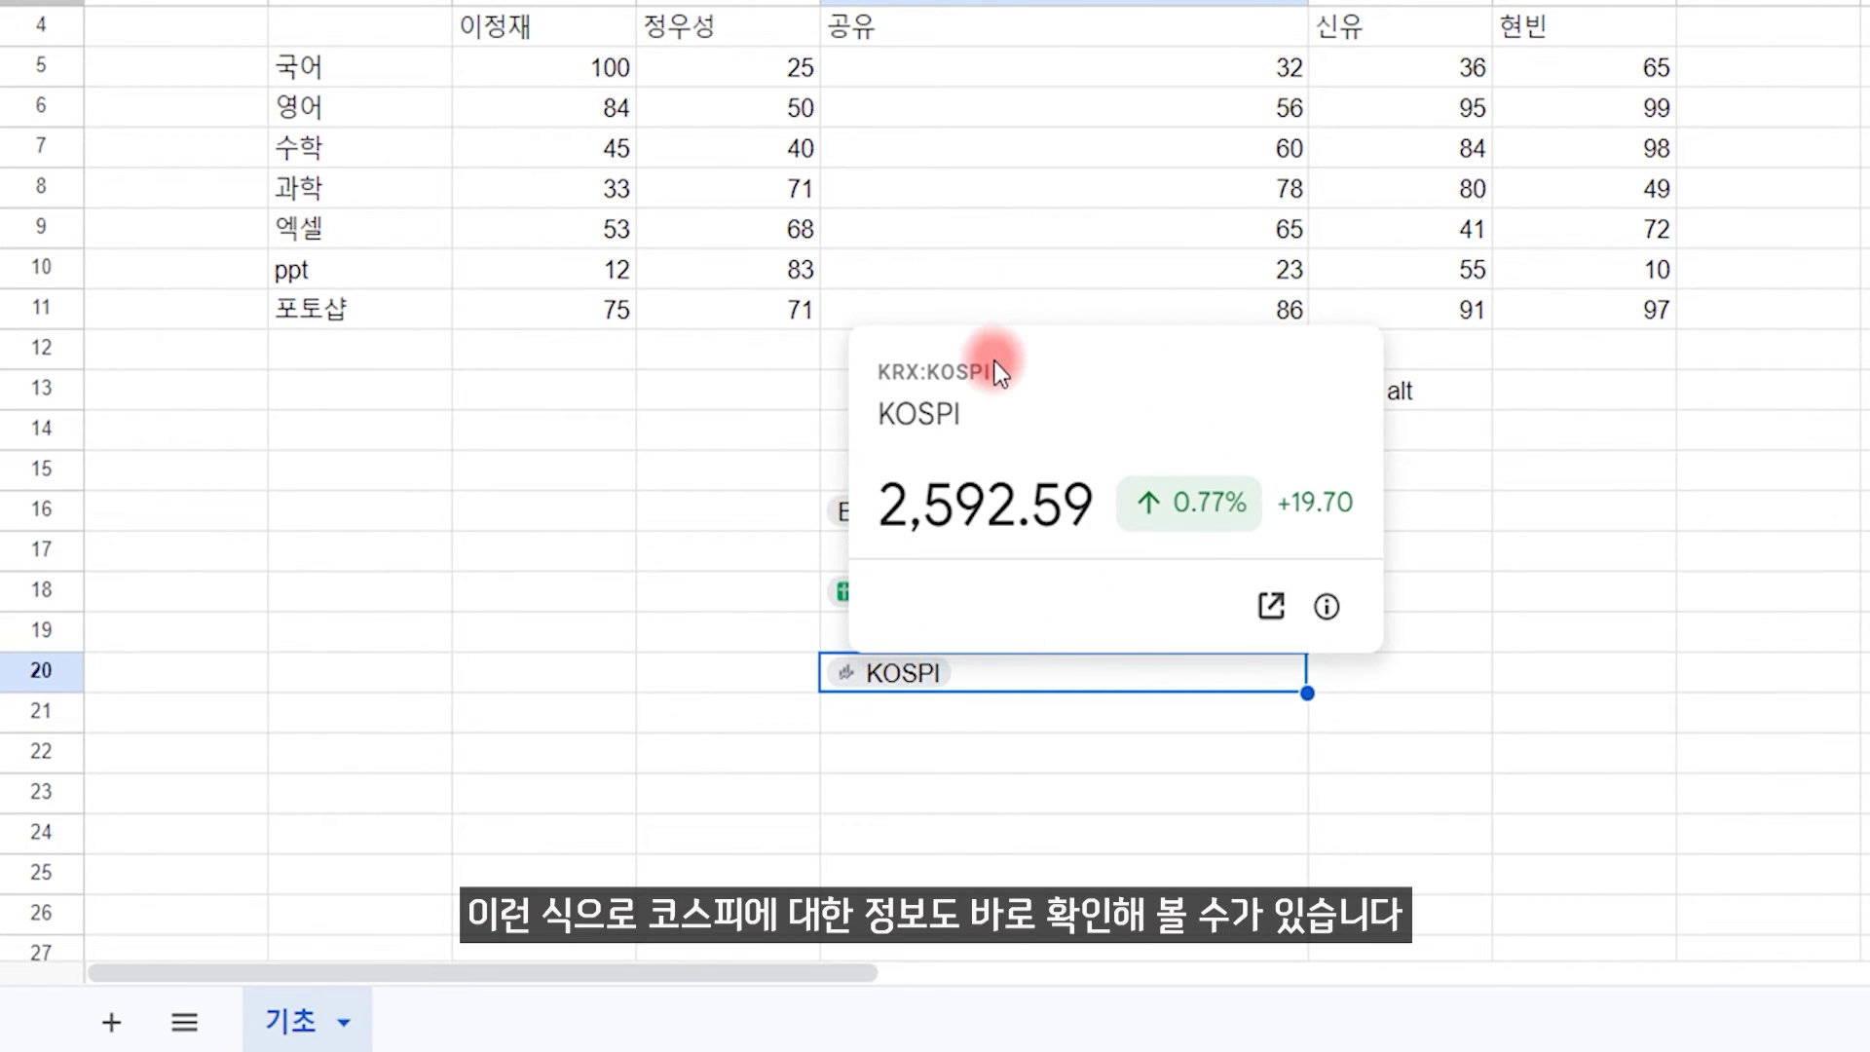
left_click(1698, 726)
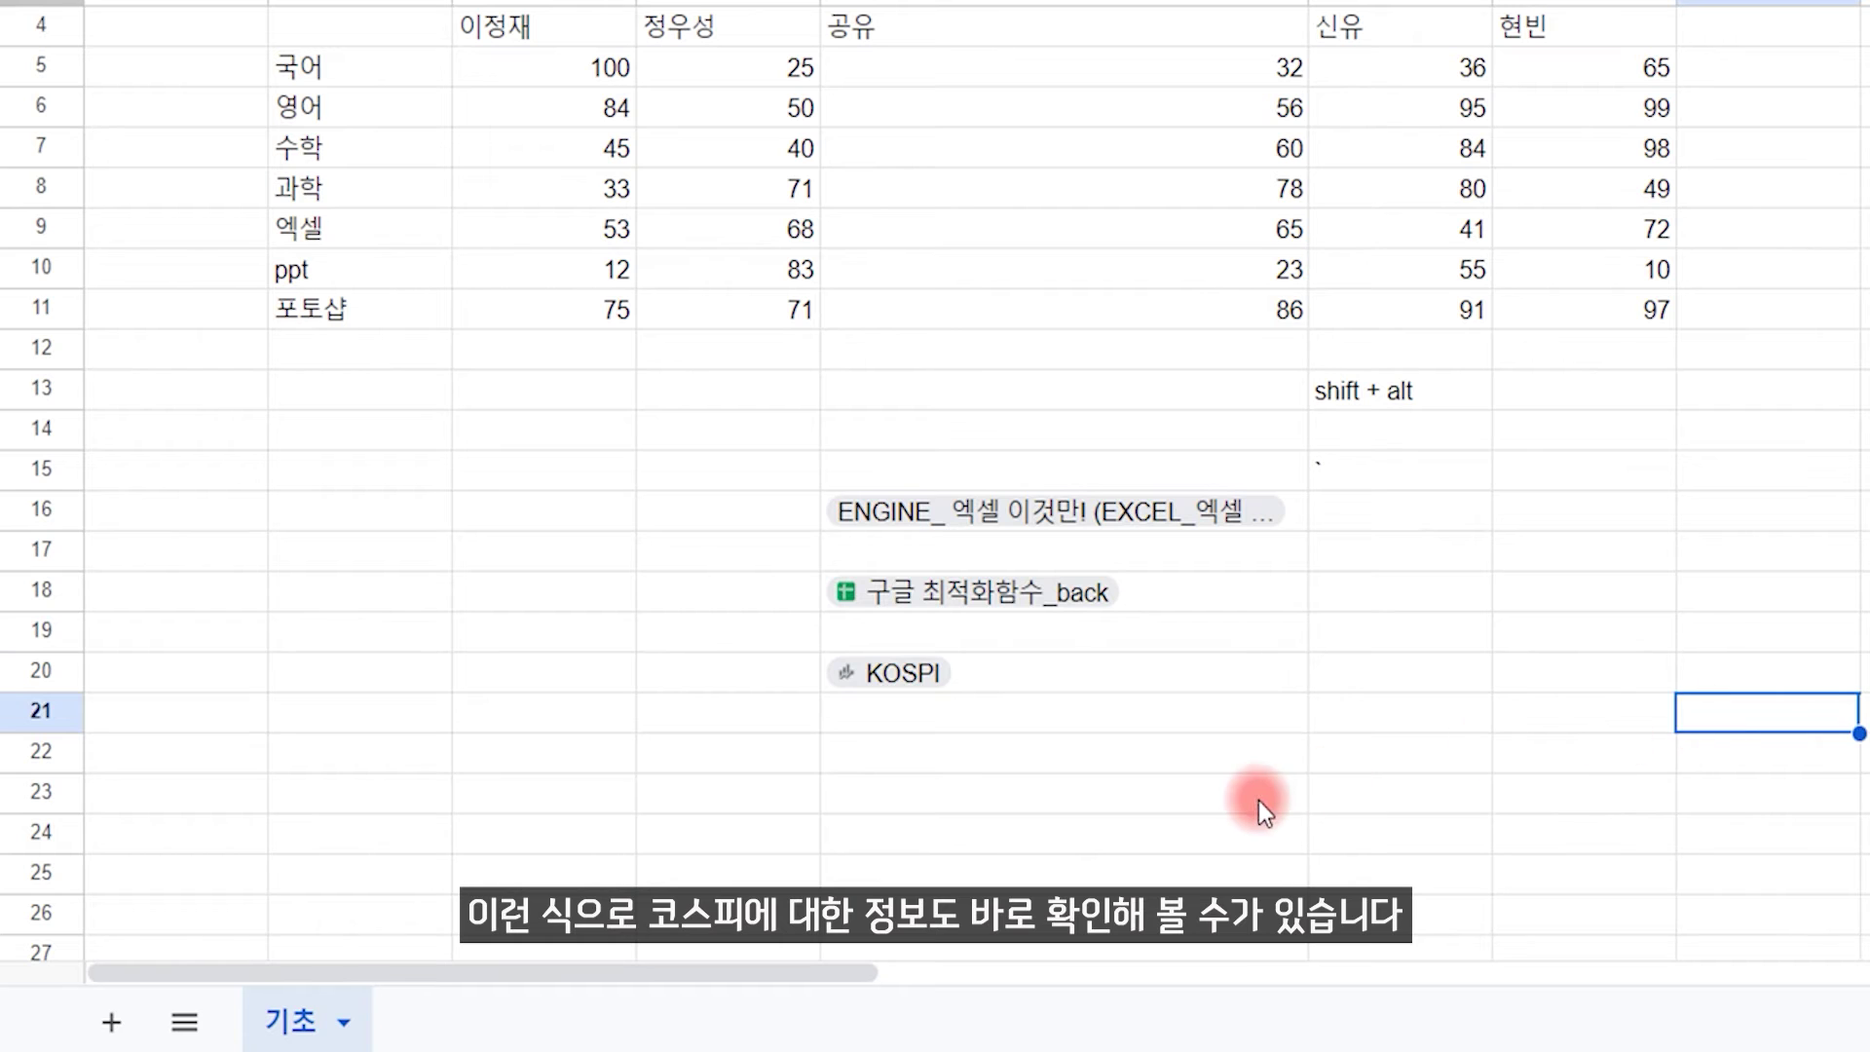
left_click_drag(1525, 810, 798, 477)
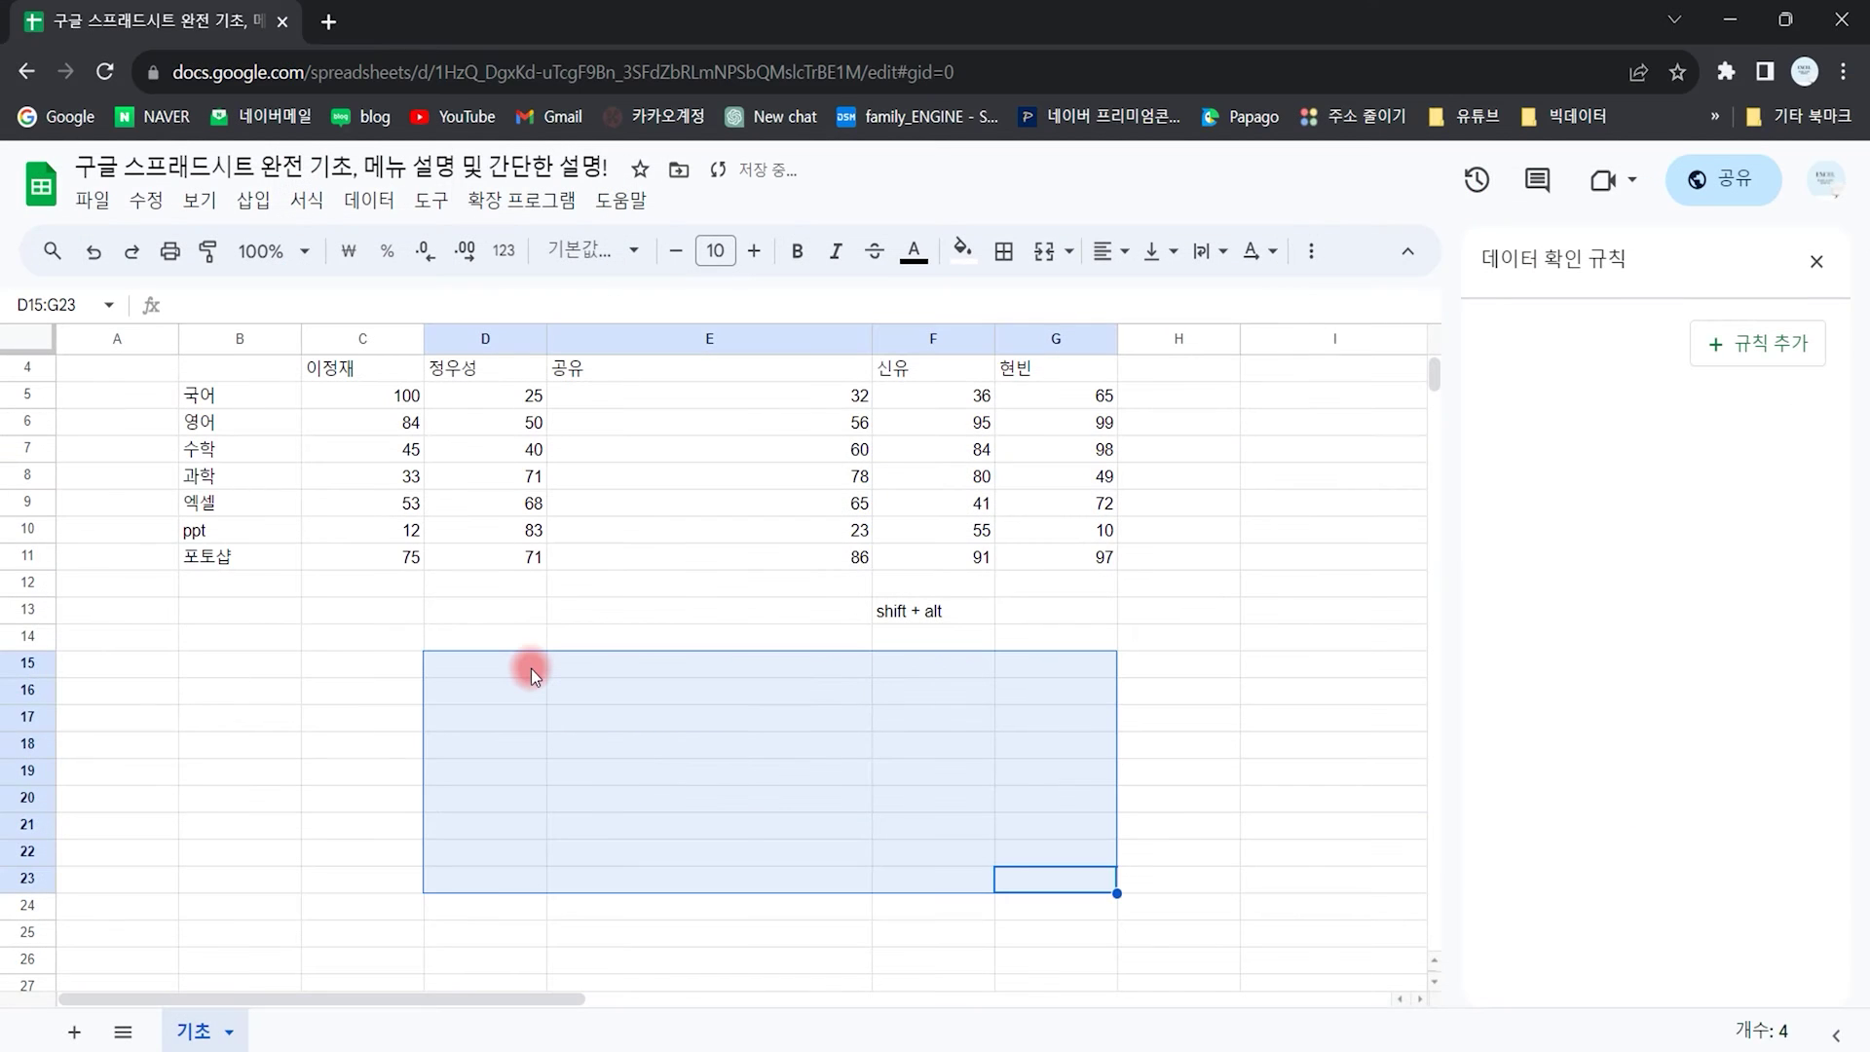
Step: Post a comment with placeholder text on cell E17
left_click(614, 713)
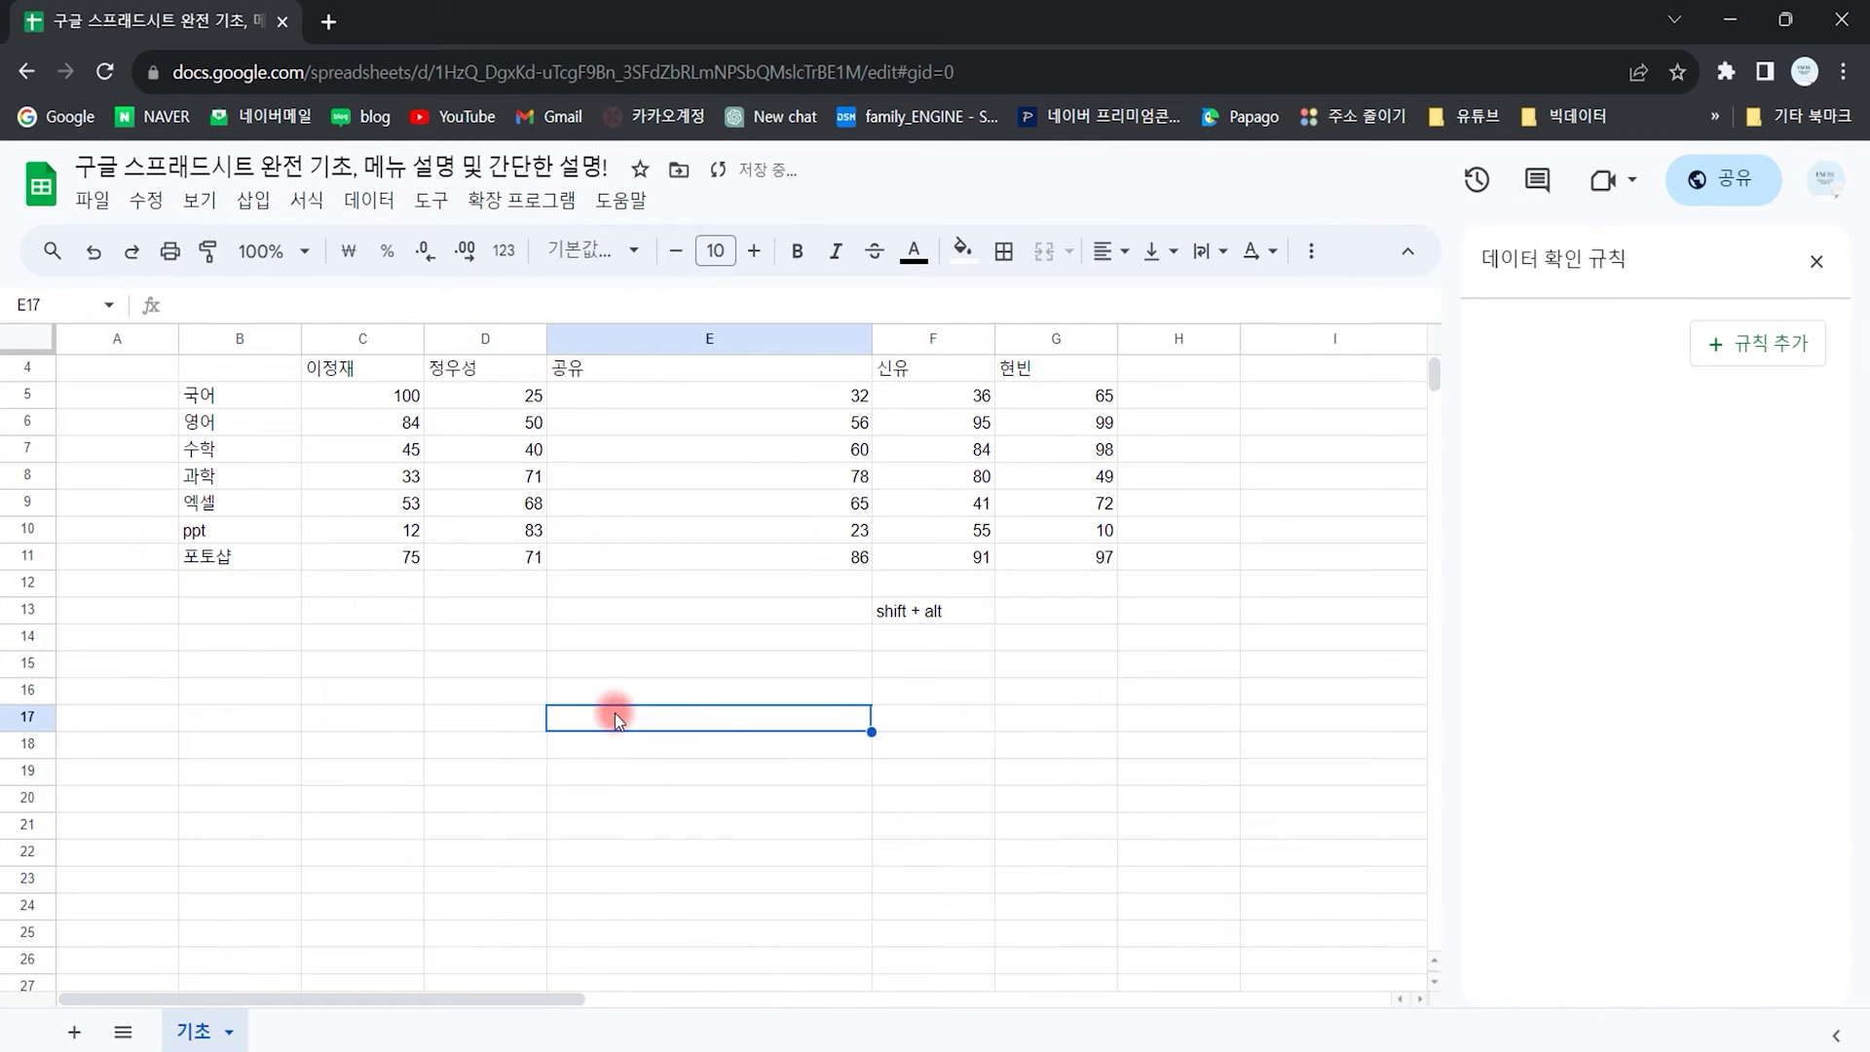
left_click(251, 207)
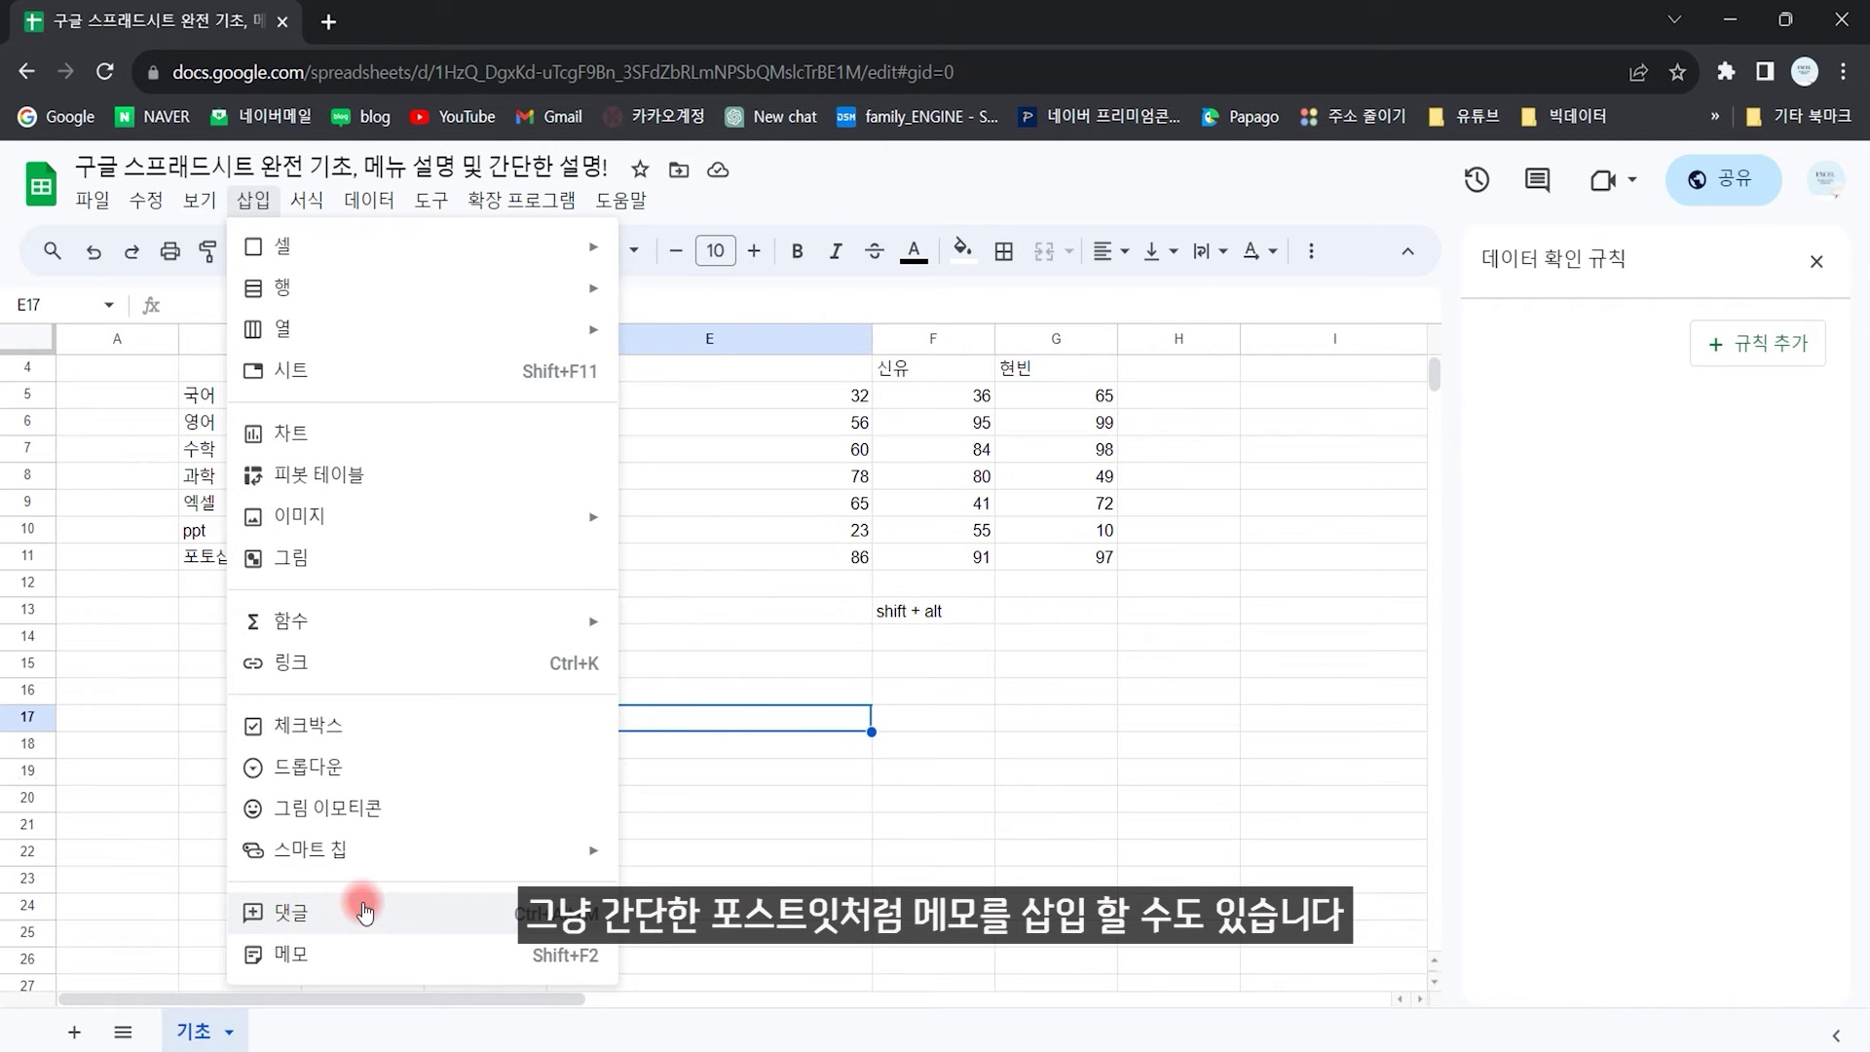
left_click(319, 913)
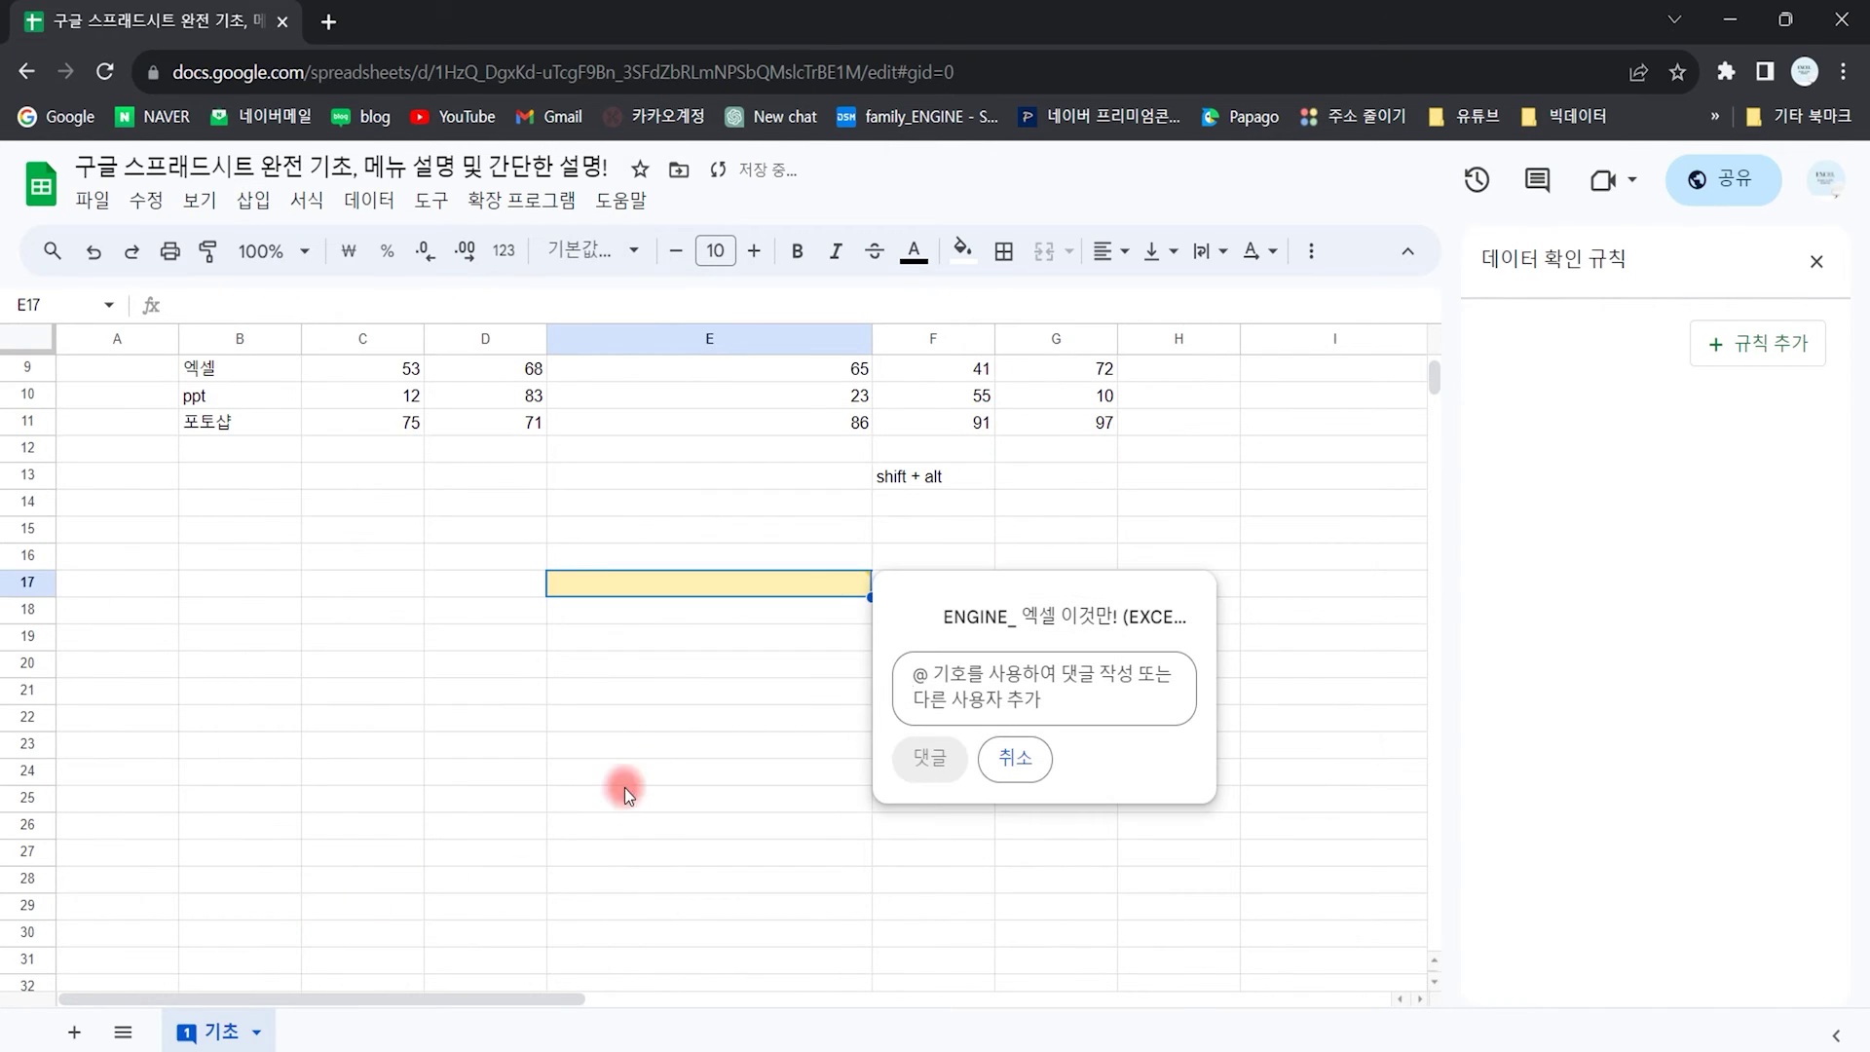
type("dsjdslkjflskdjf")
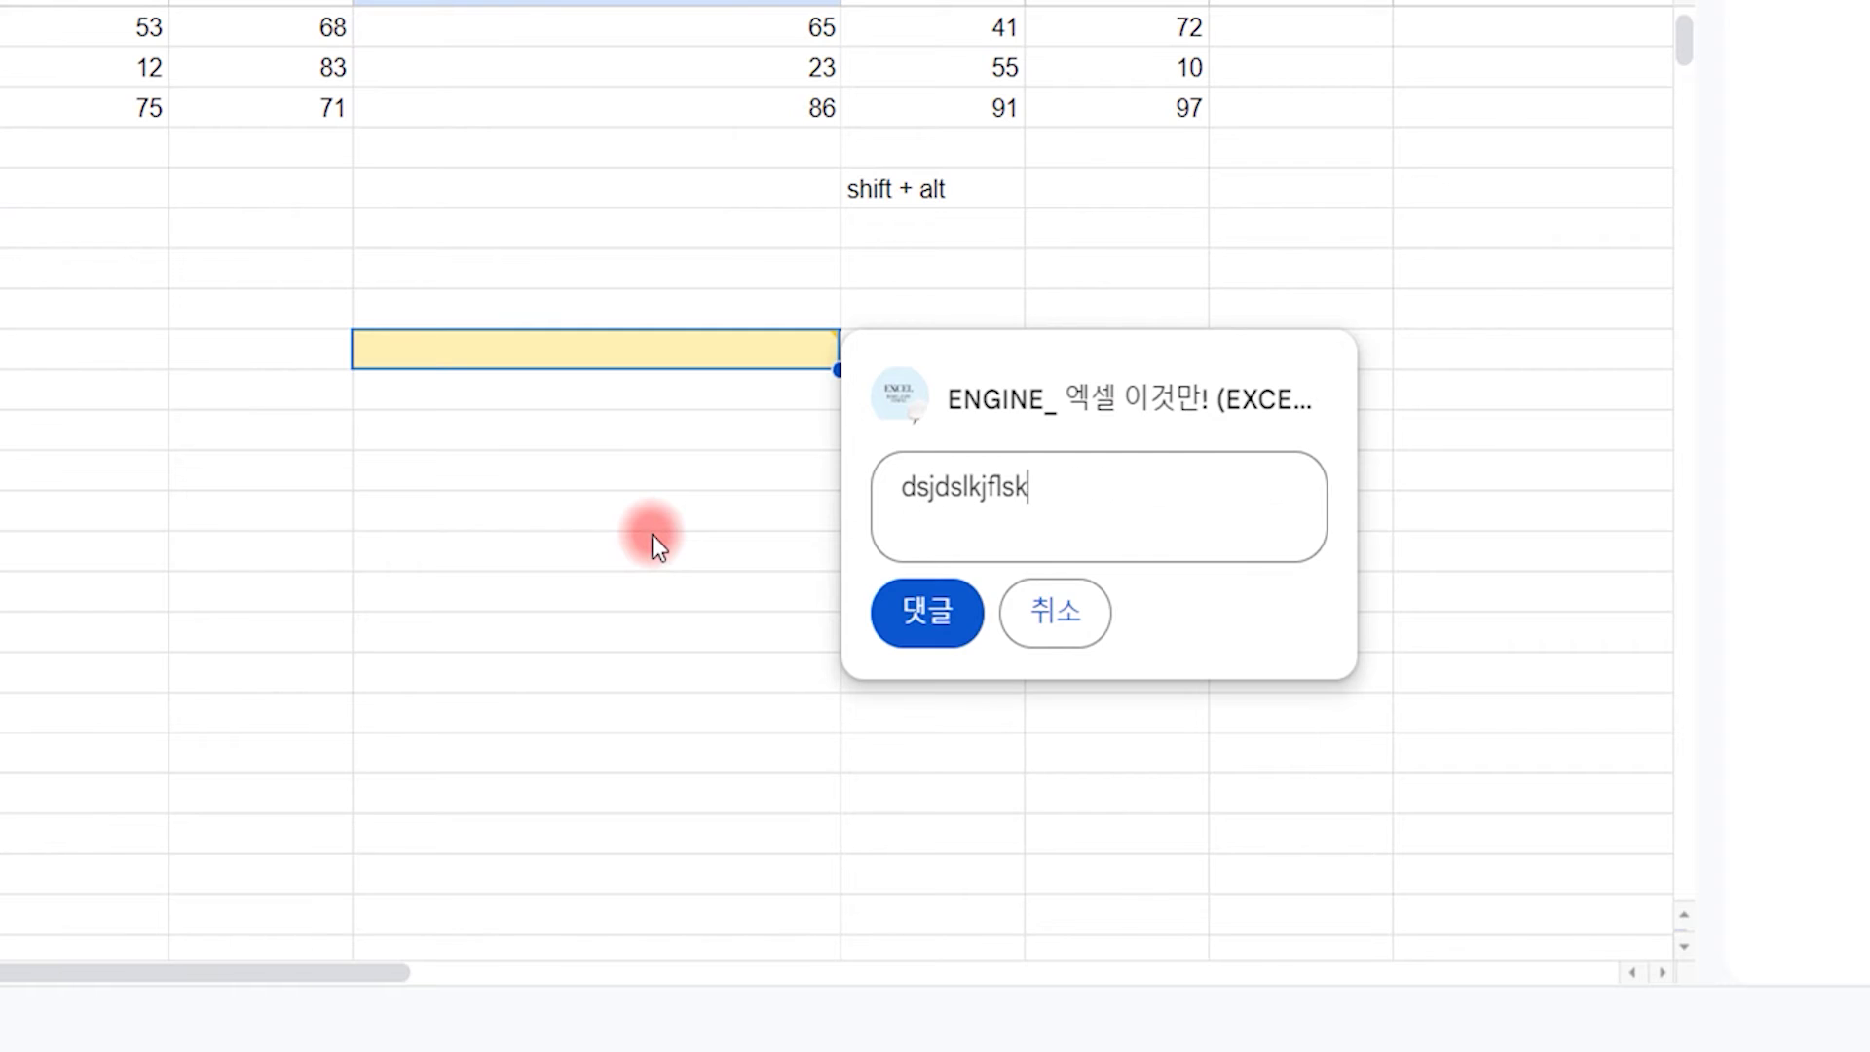
left_click(930, 623)
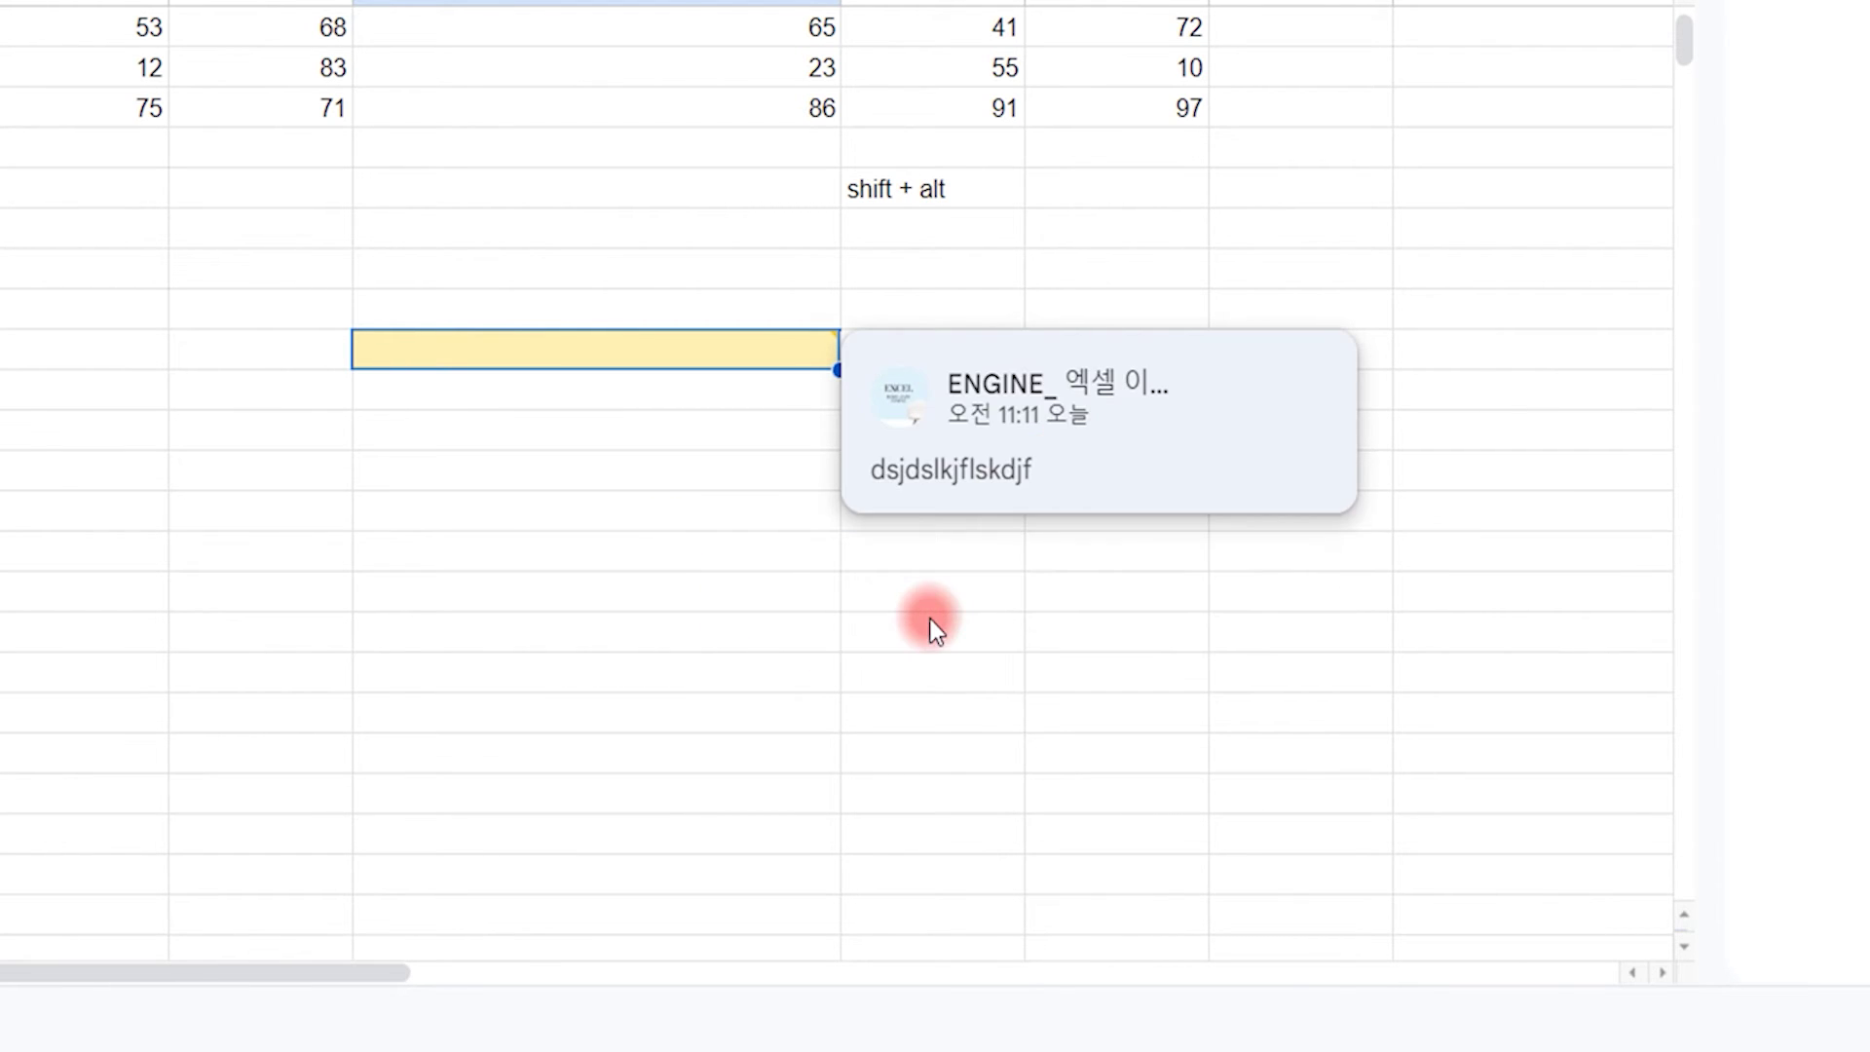
left_click(941, 664)
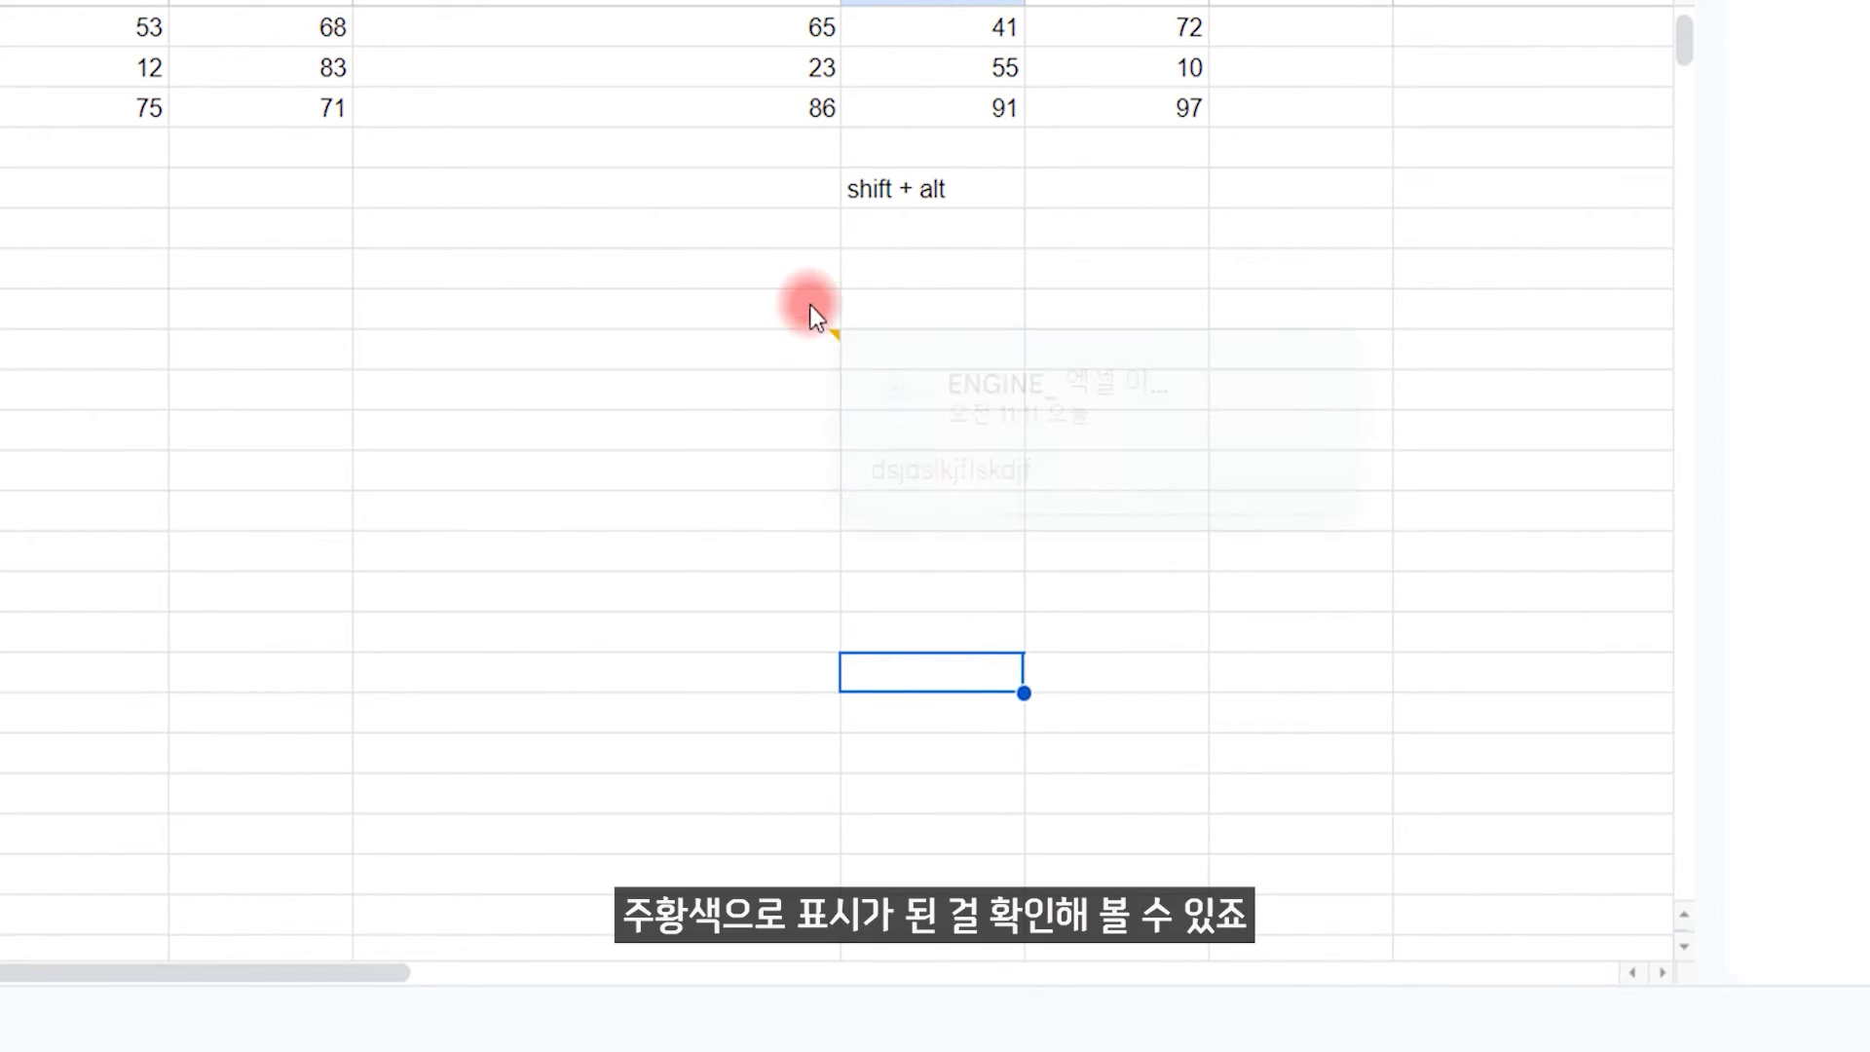
Step: Edit the E17 comment so it reads 오타수정 and save it
left_click(828, 336)
left_click(1313, 415)
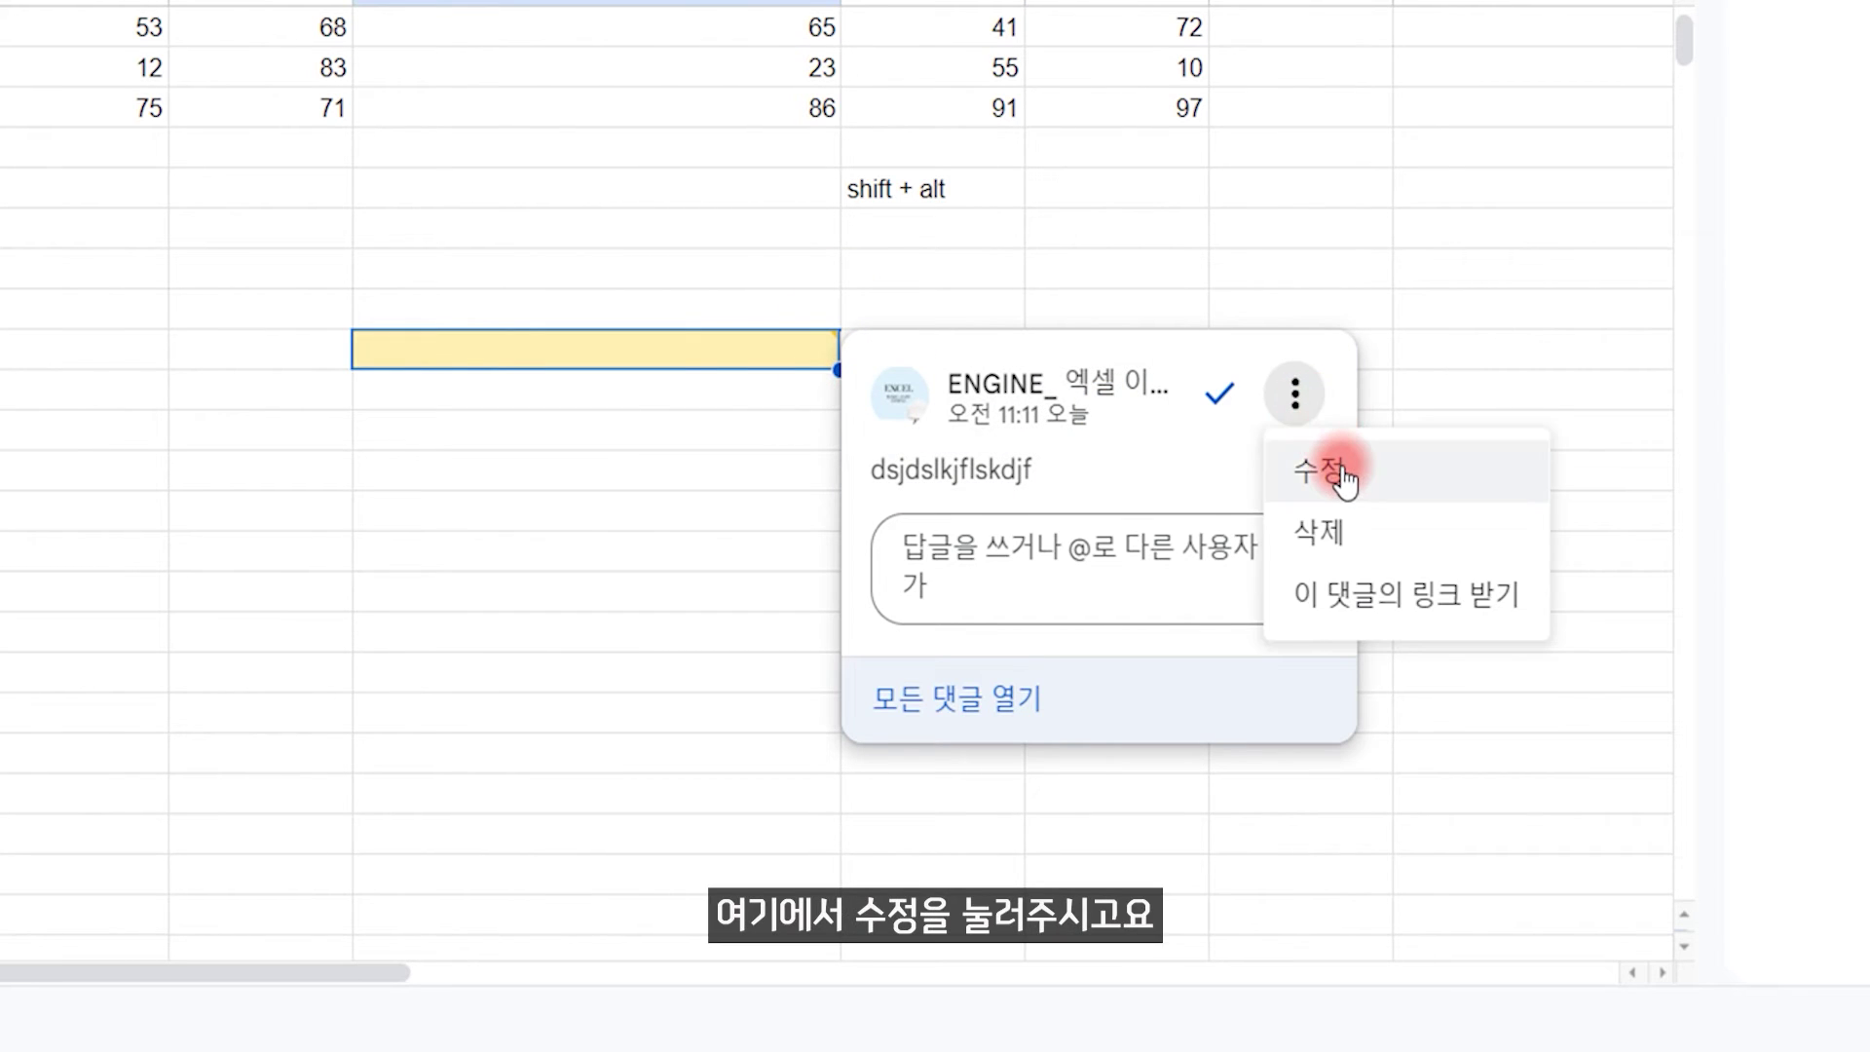
left_click(1305, 472)
key("BackSpace")
key("BackSpace")
key("BackSpace")
key("BackSpace")
key("BackSpace")
key("BackSpace")
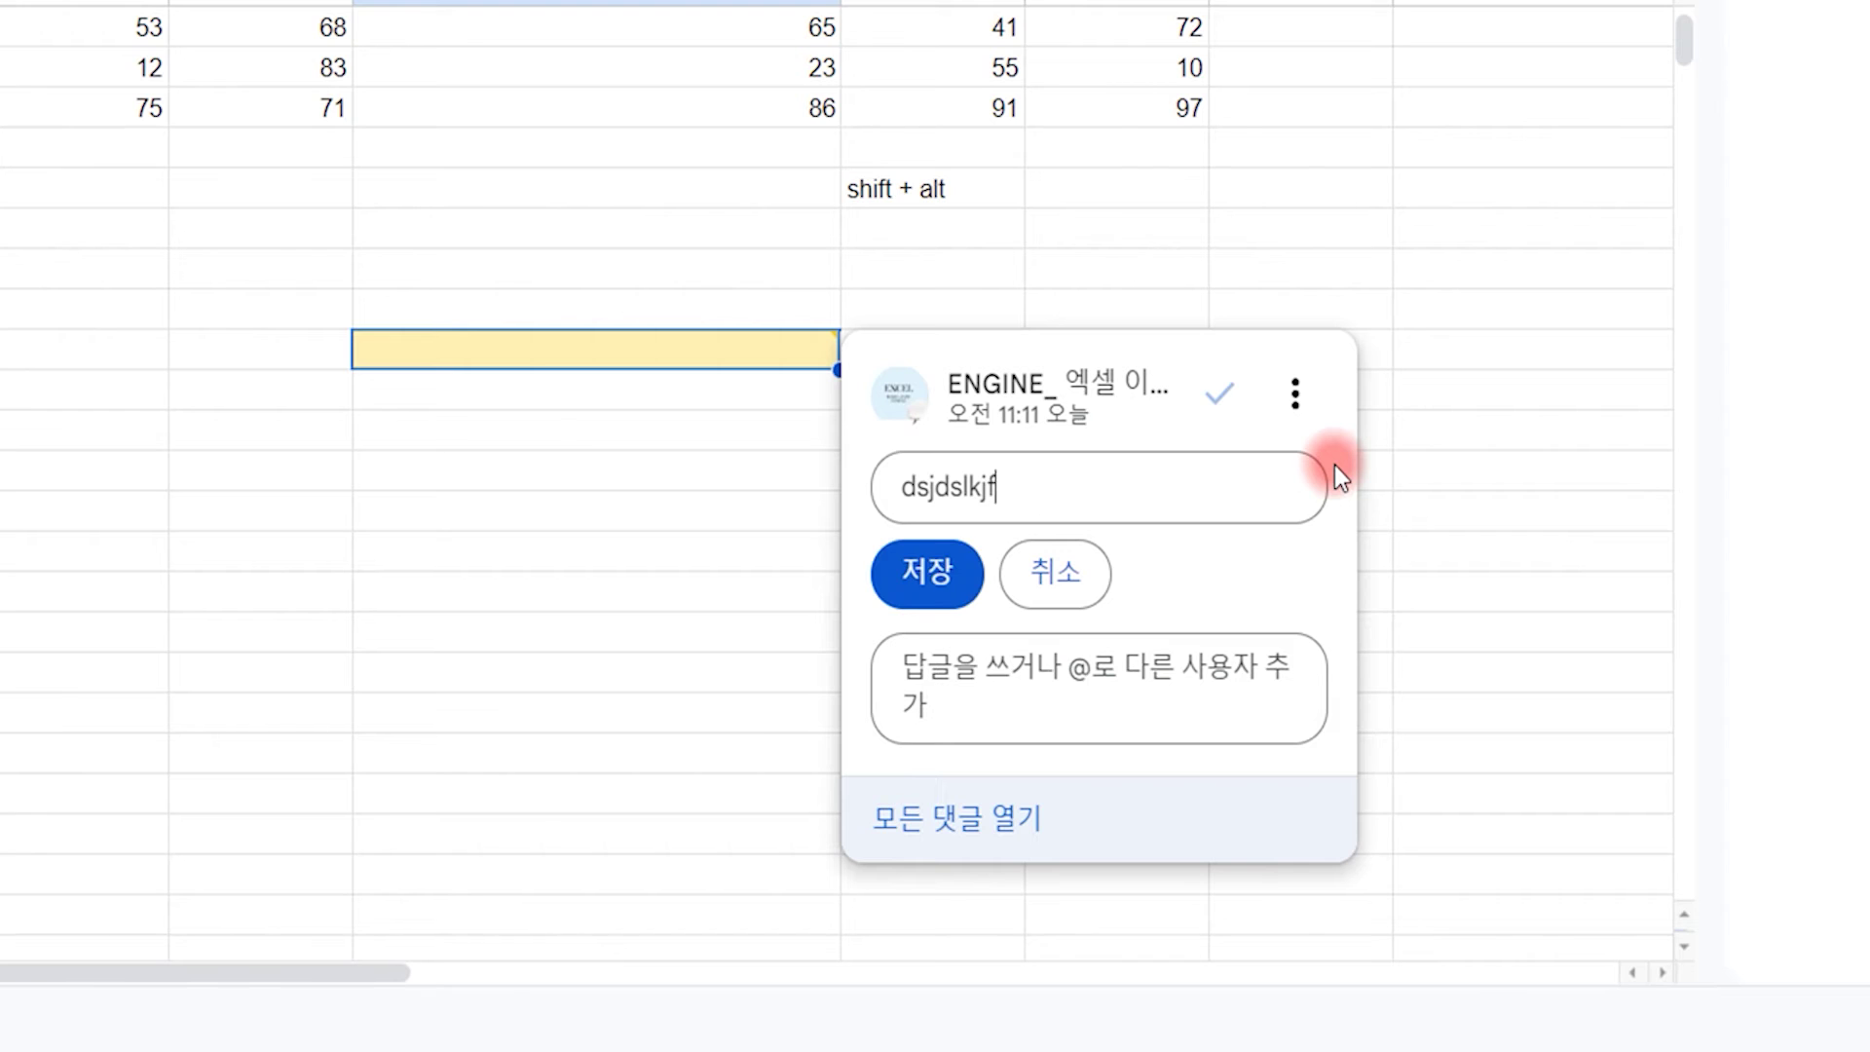
key("BackSpace")
key("BackSpace")
key("BackSpace")
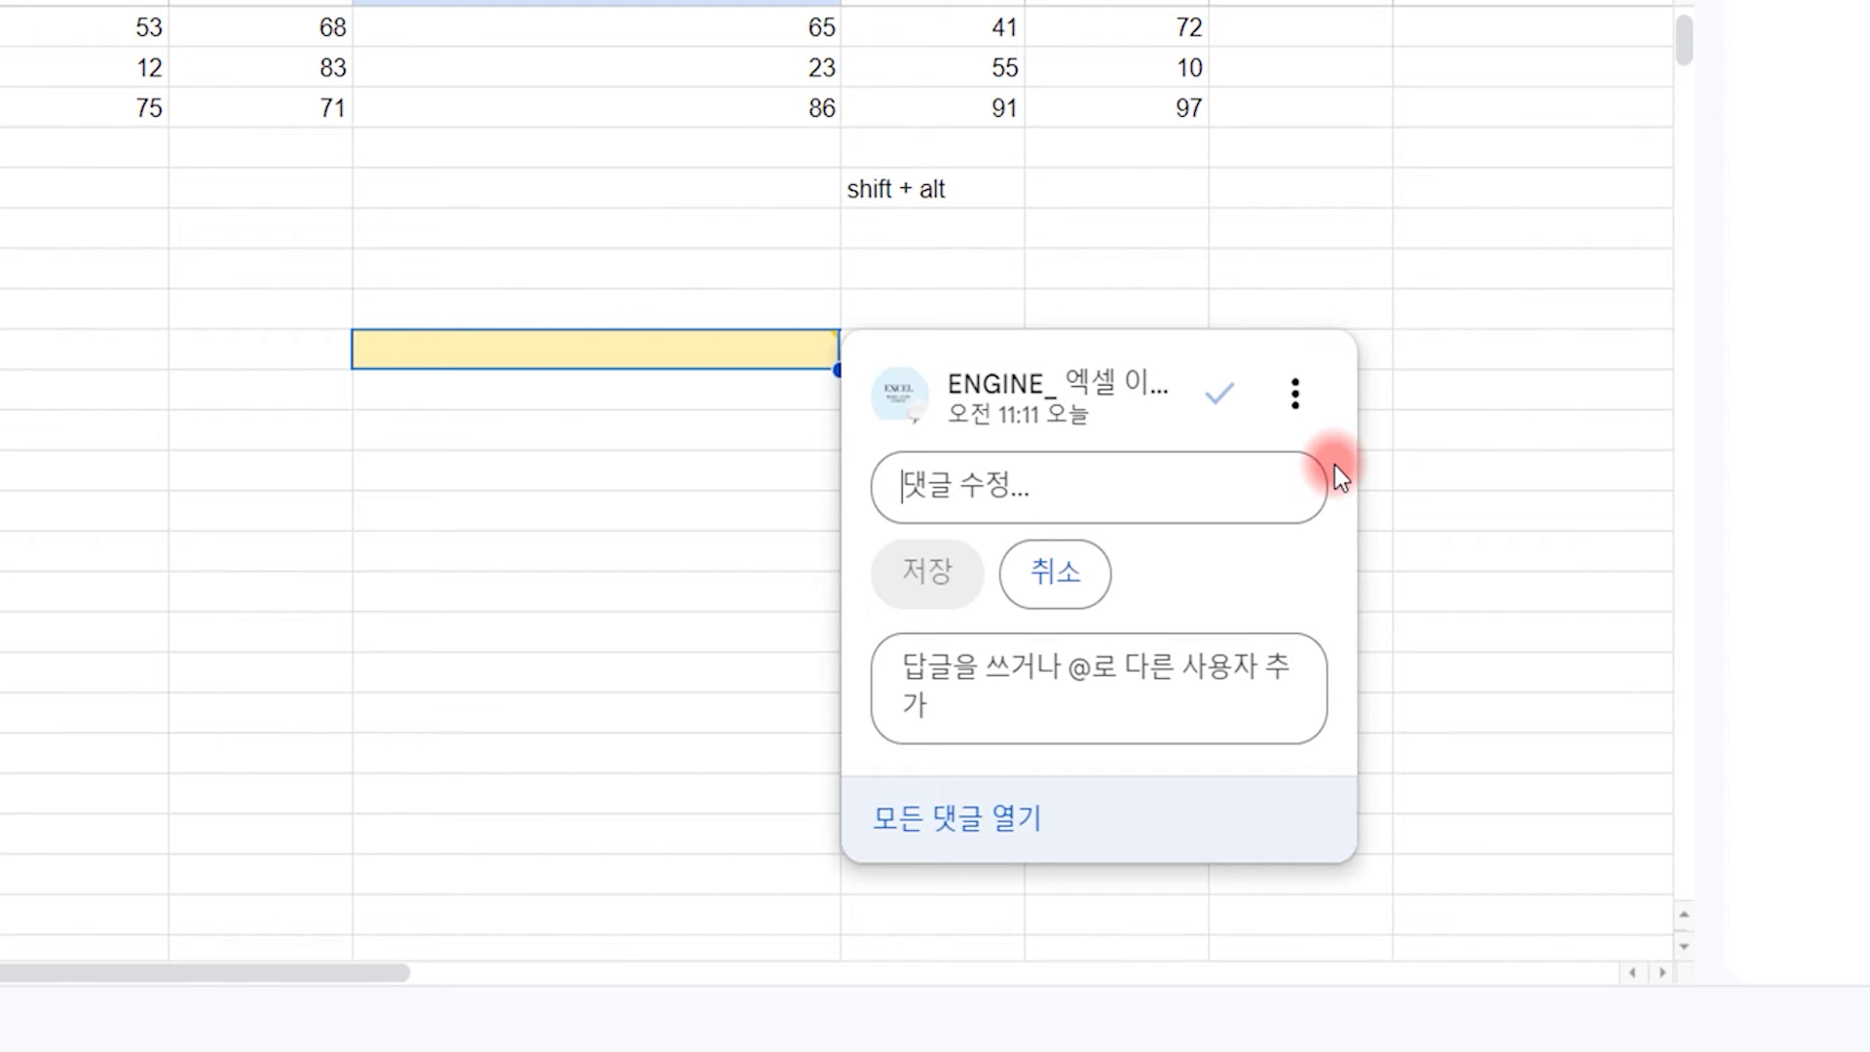
type("의타수제")
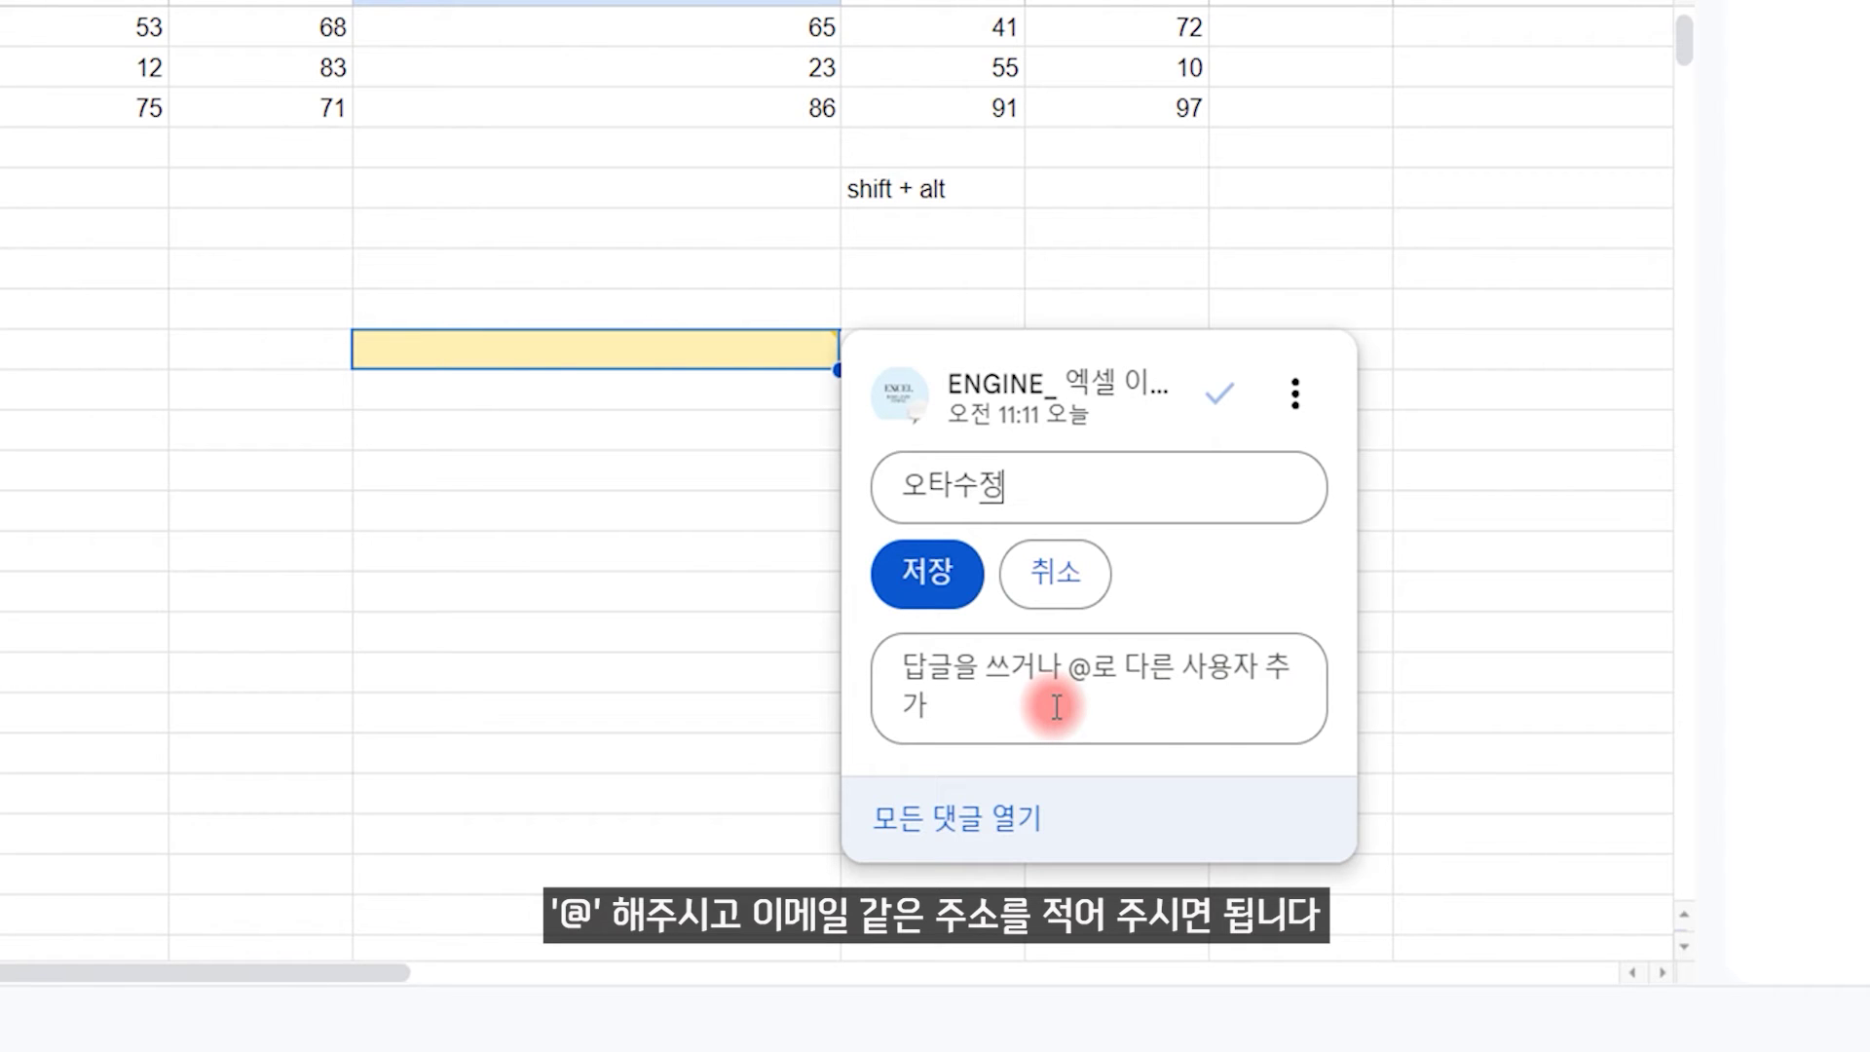
left_click(933, 575)
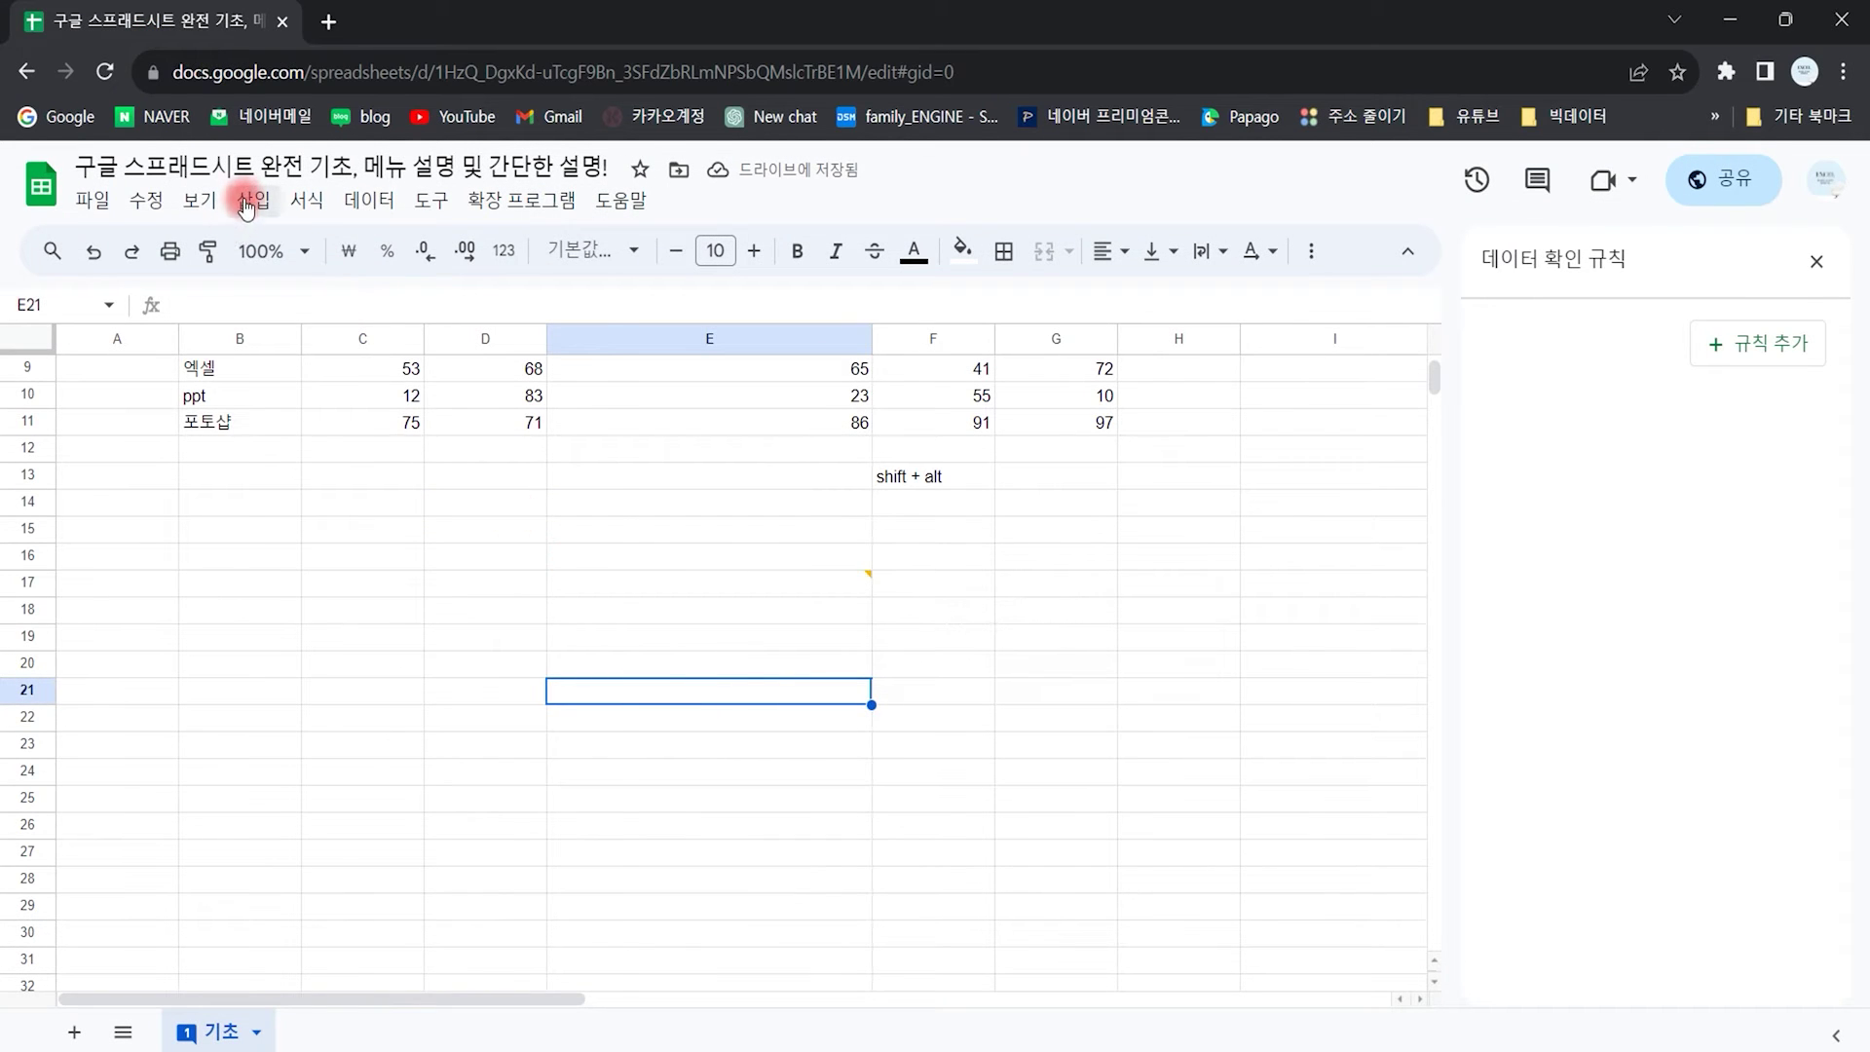
Step: Add a note reading '여기에 입력해 주세요' to cell E21
left_click(252, 199)
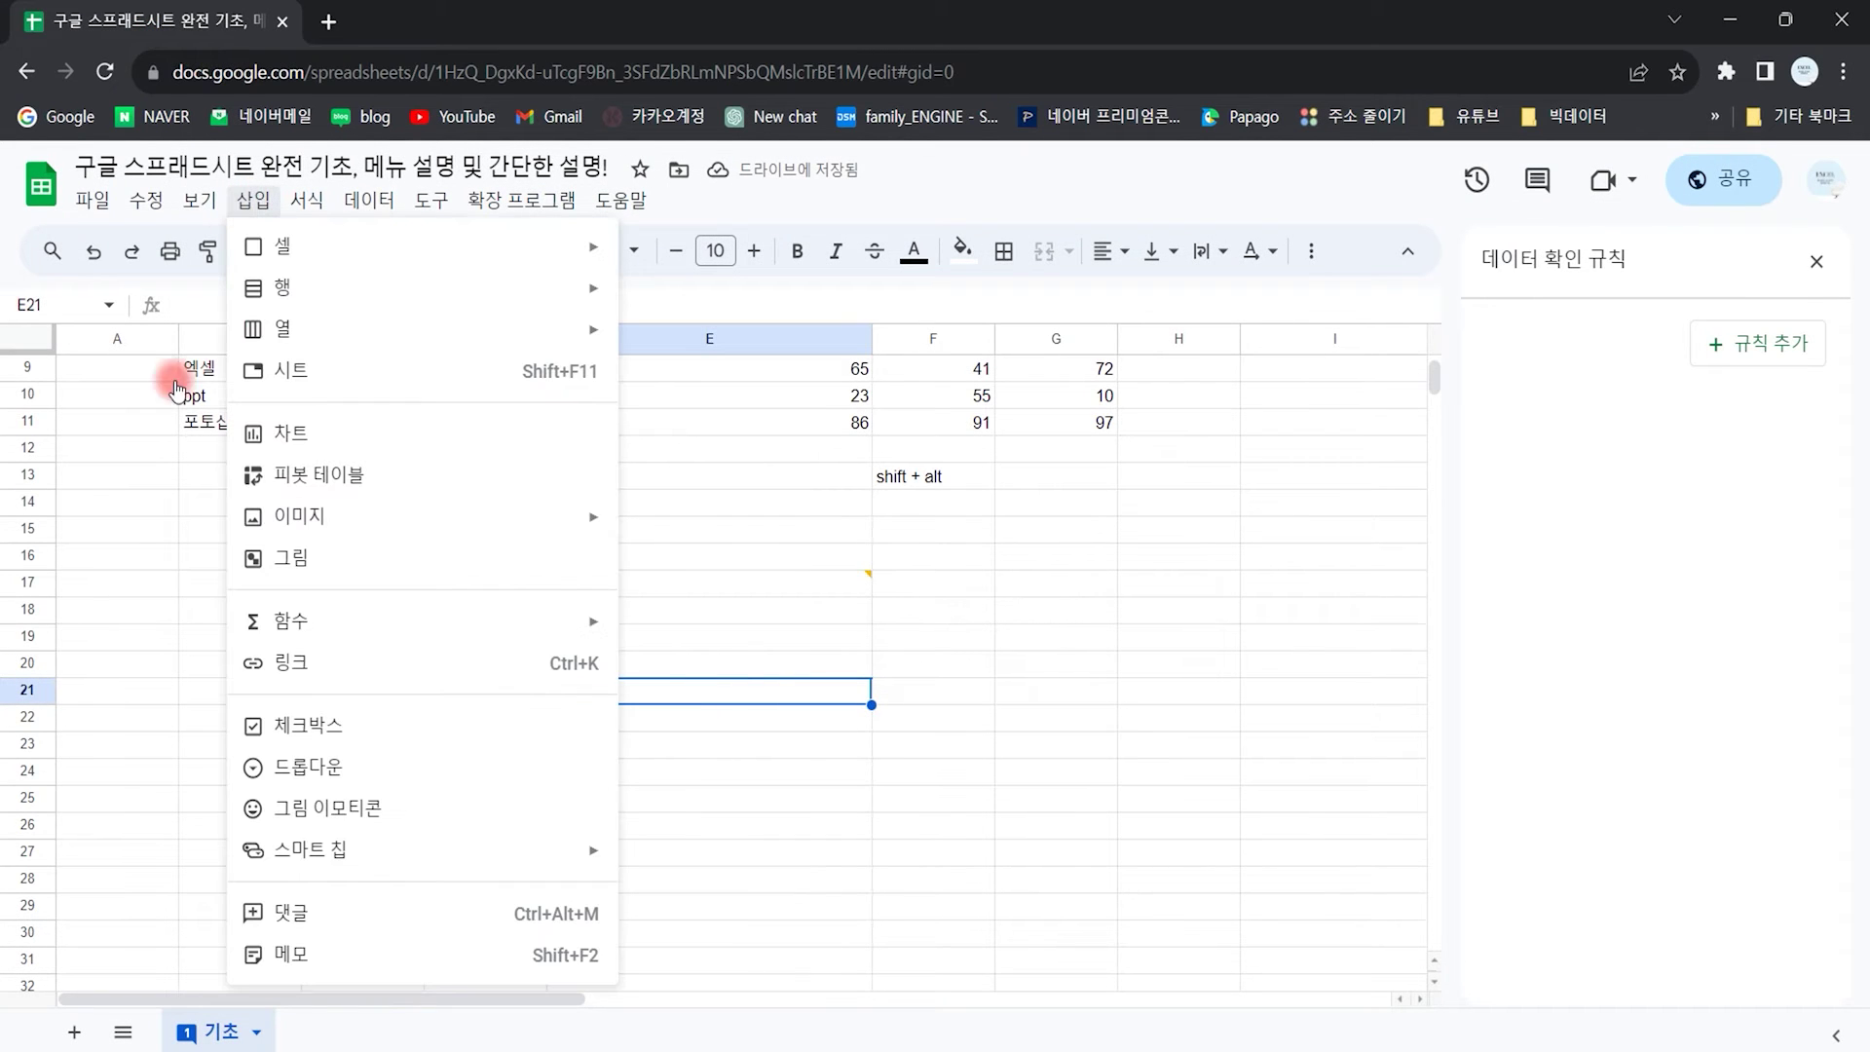
left_click(357, 958)
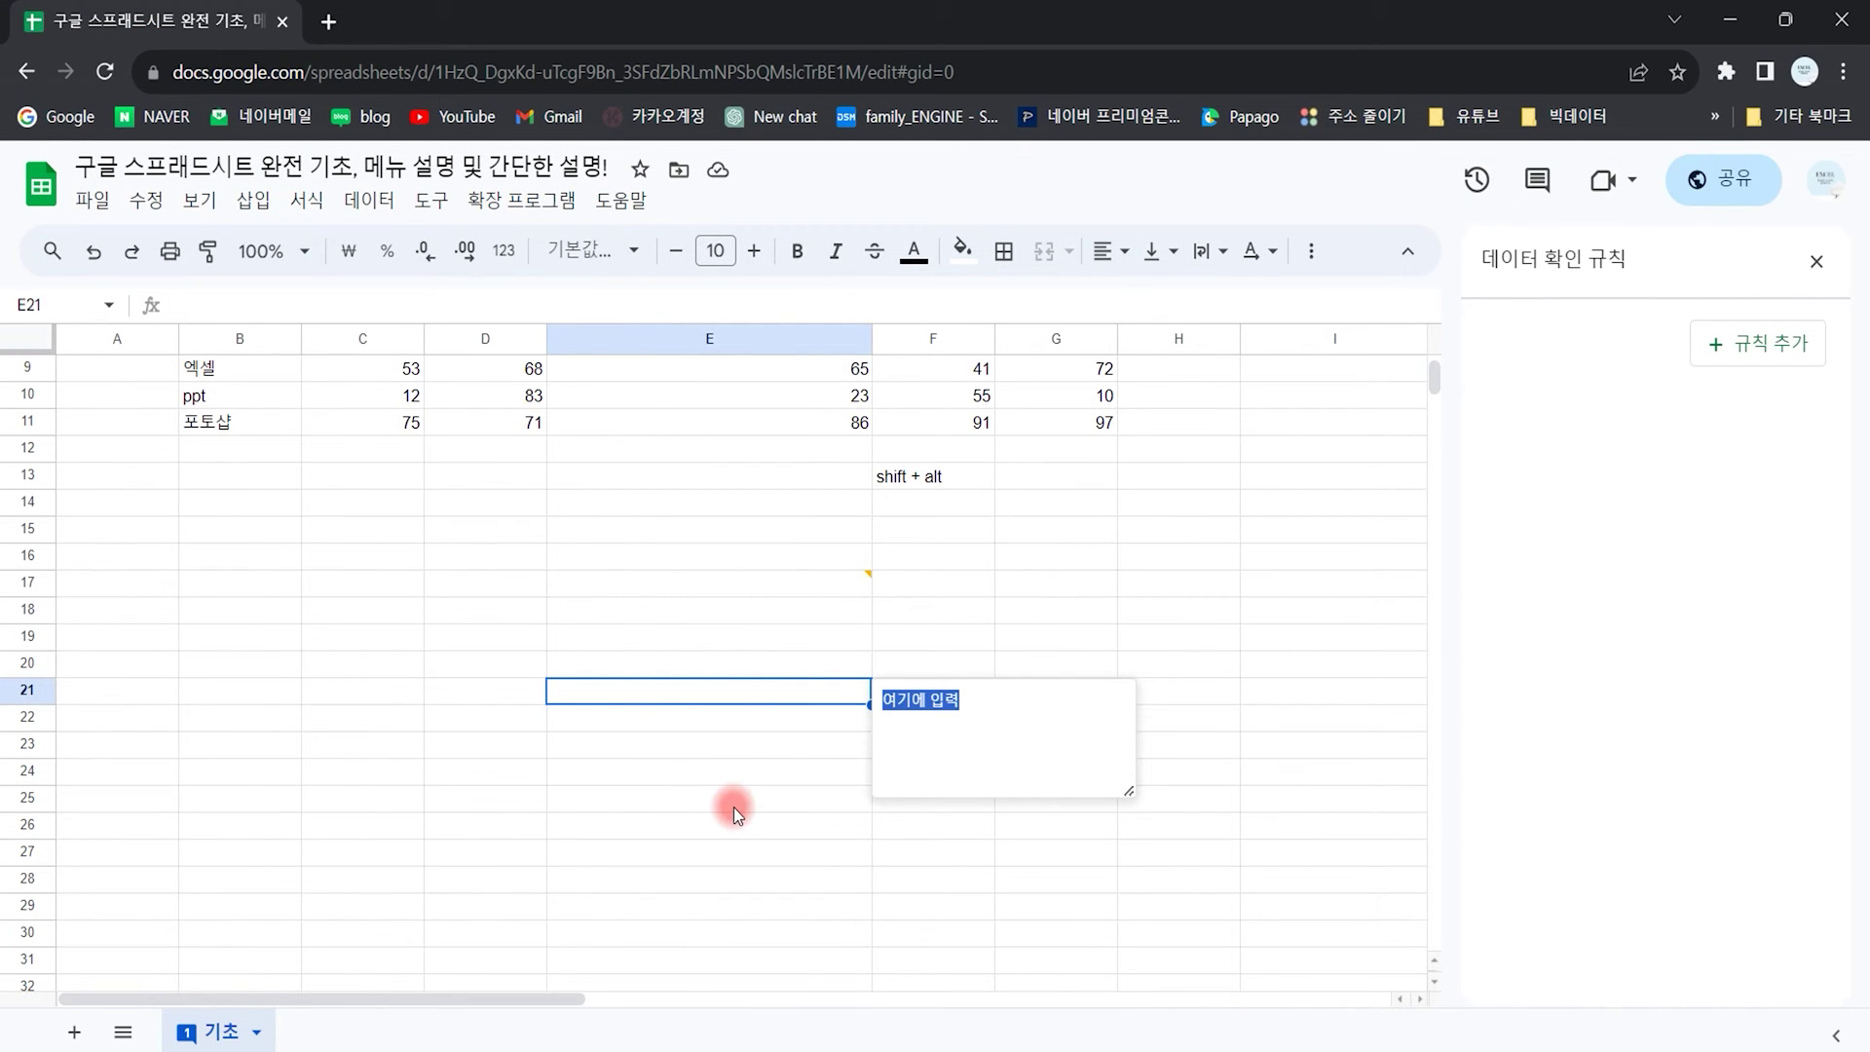
mouse_move(868, 594)
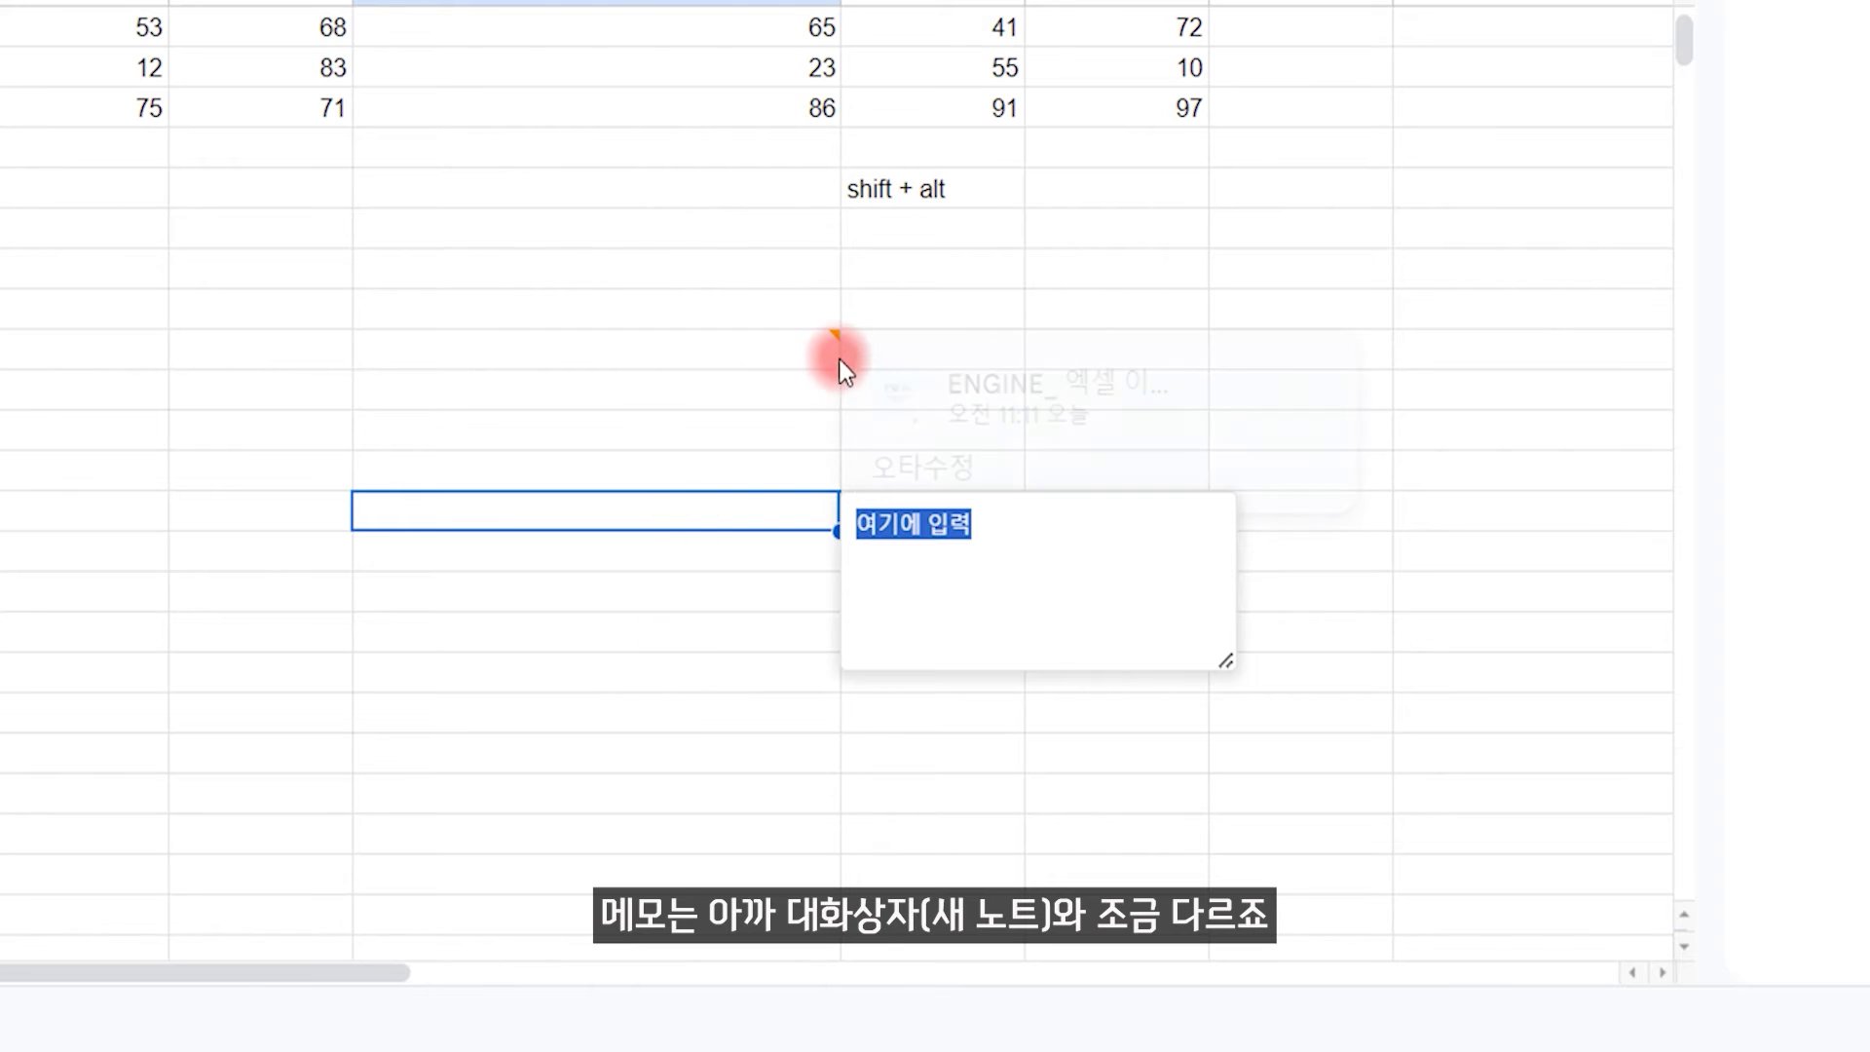
mouse_move(1069, 484)
left_click(1000, 809)
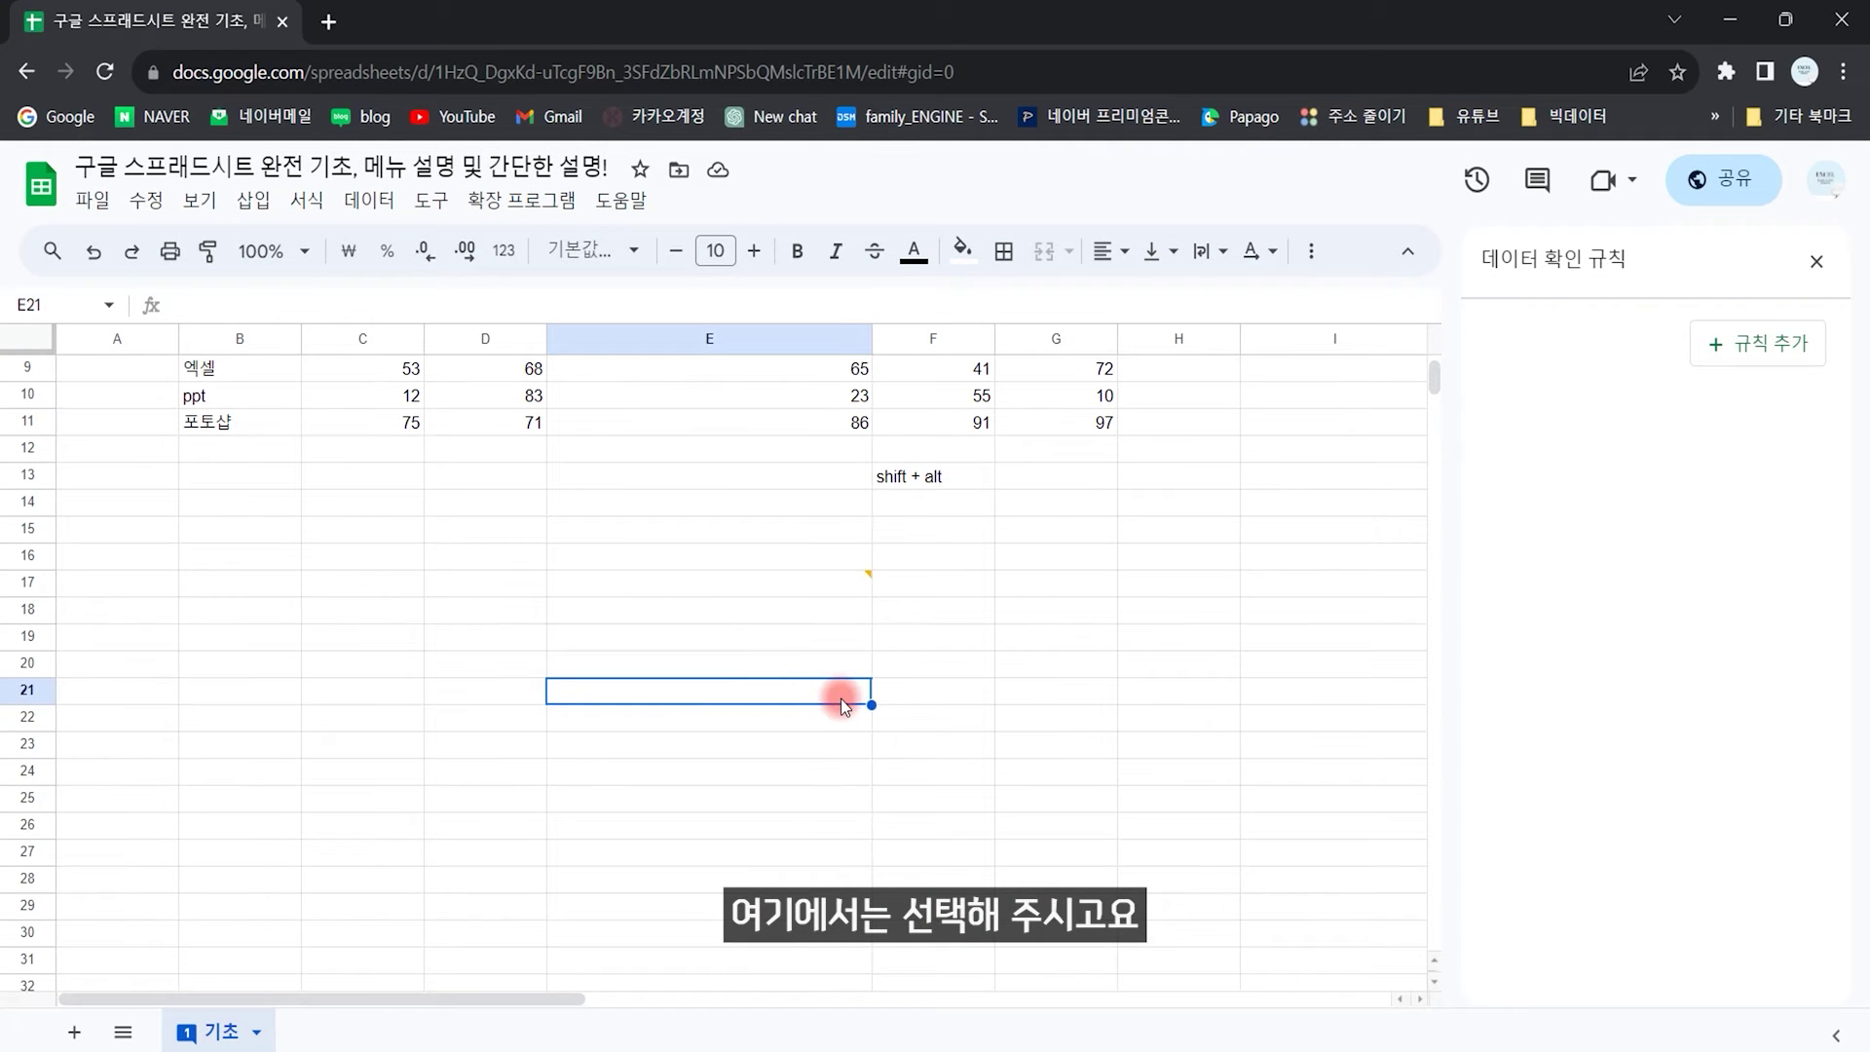
left_click(247, 223)
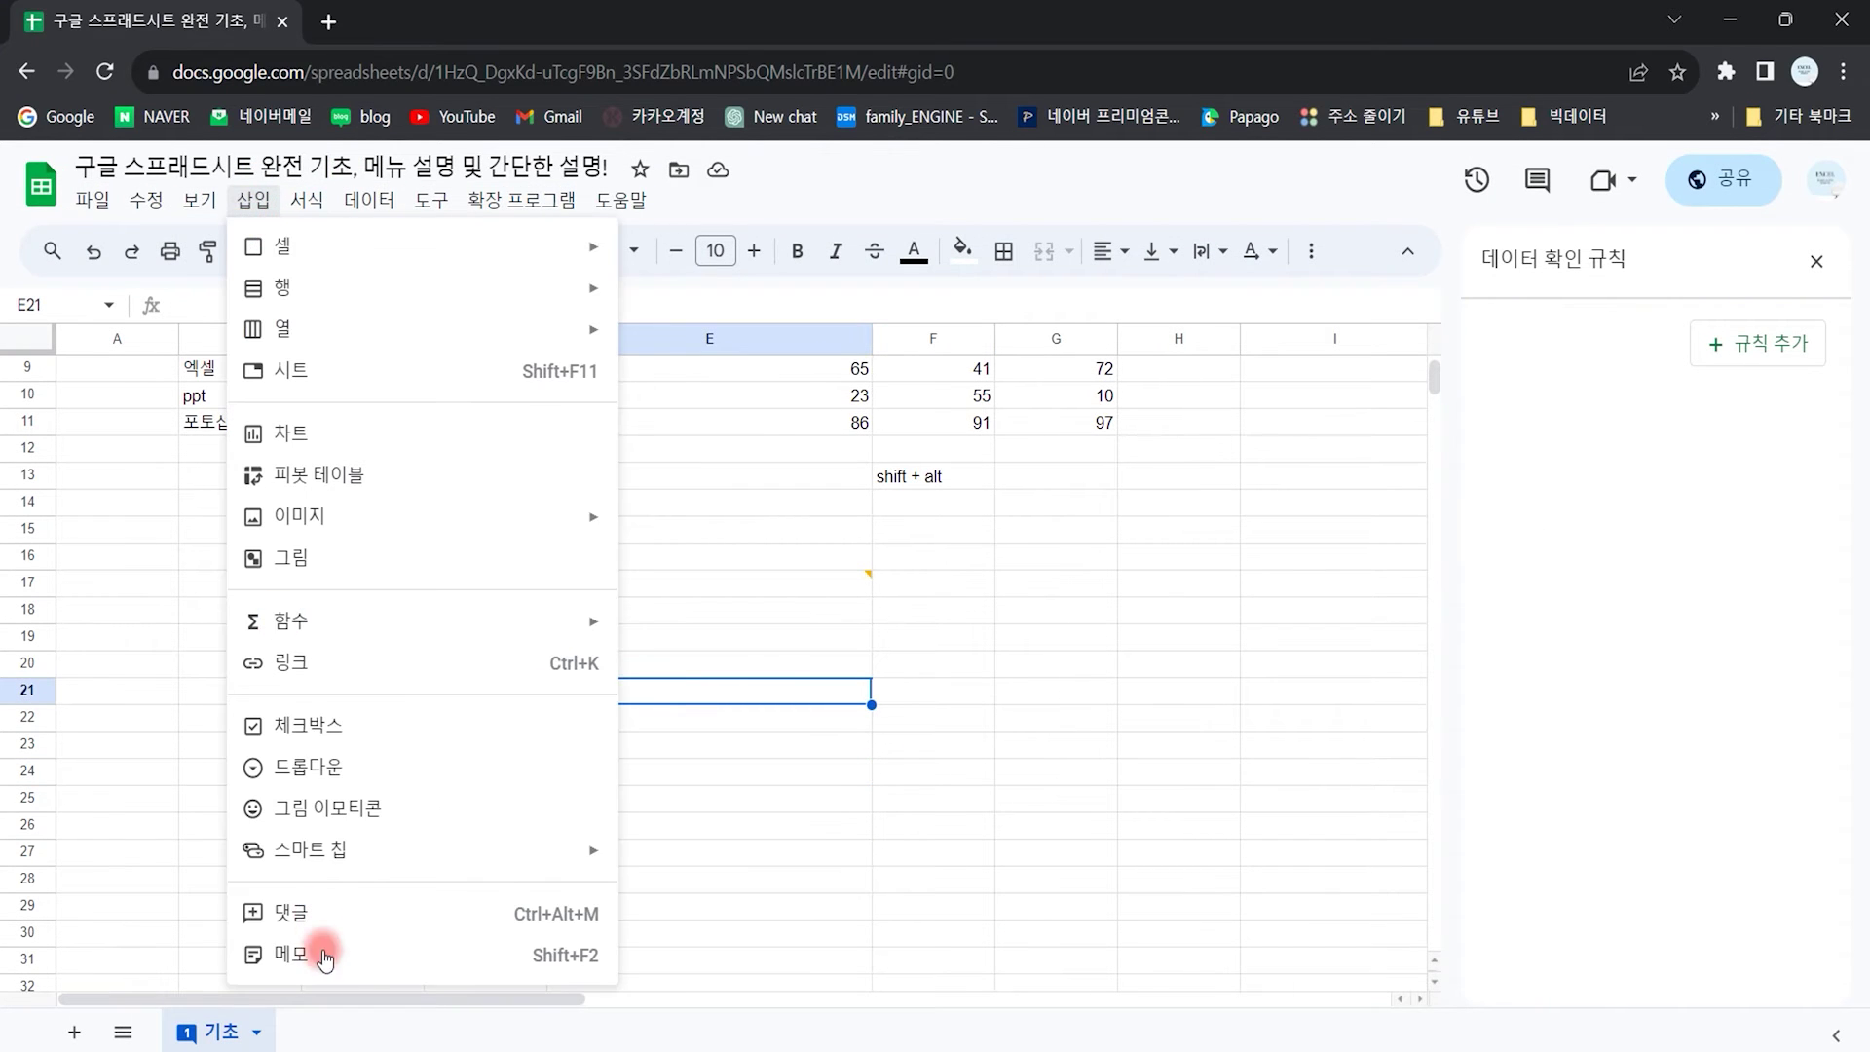
left_click(337, 951)
type("여")
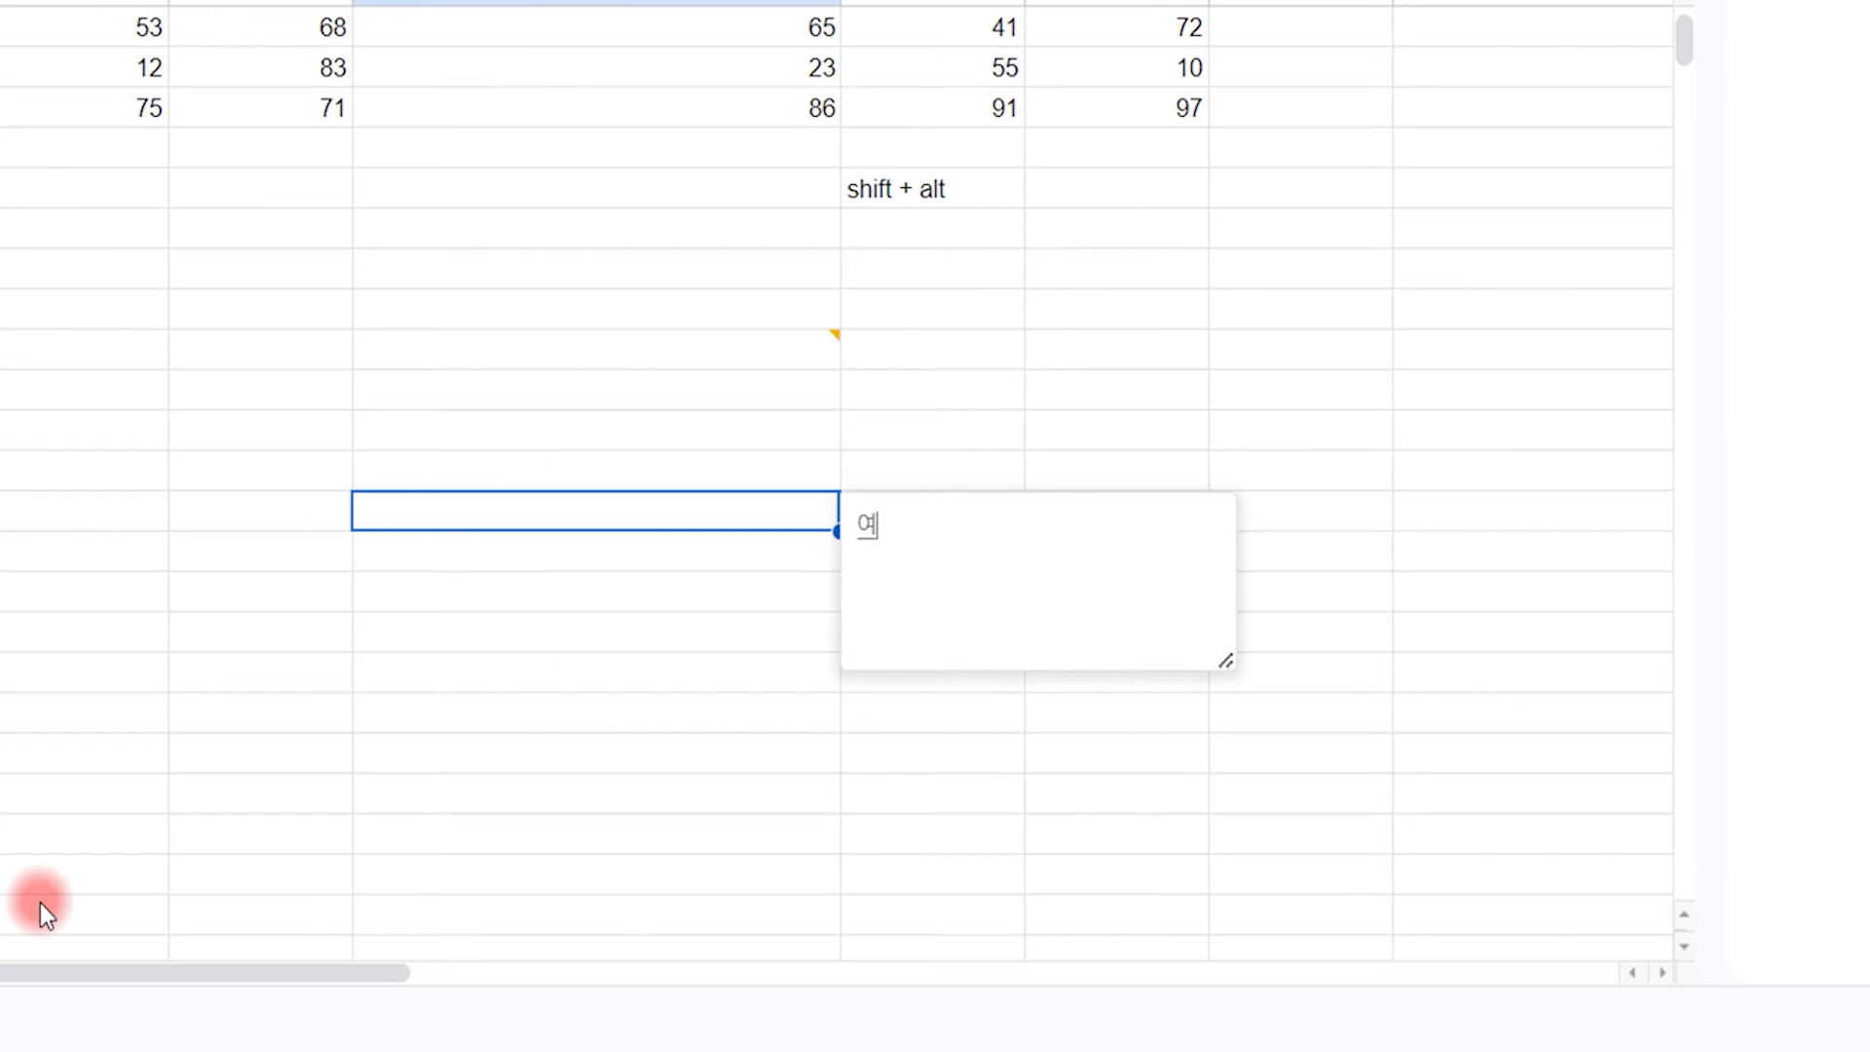
type("기에 입력해 주세요")
left_click(1354, 312)
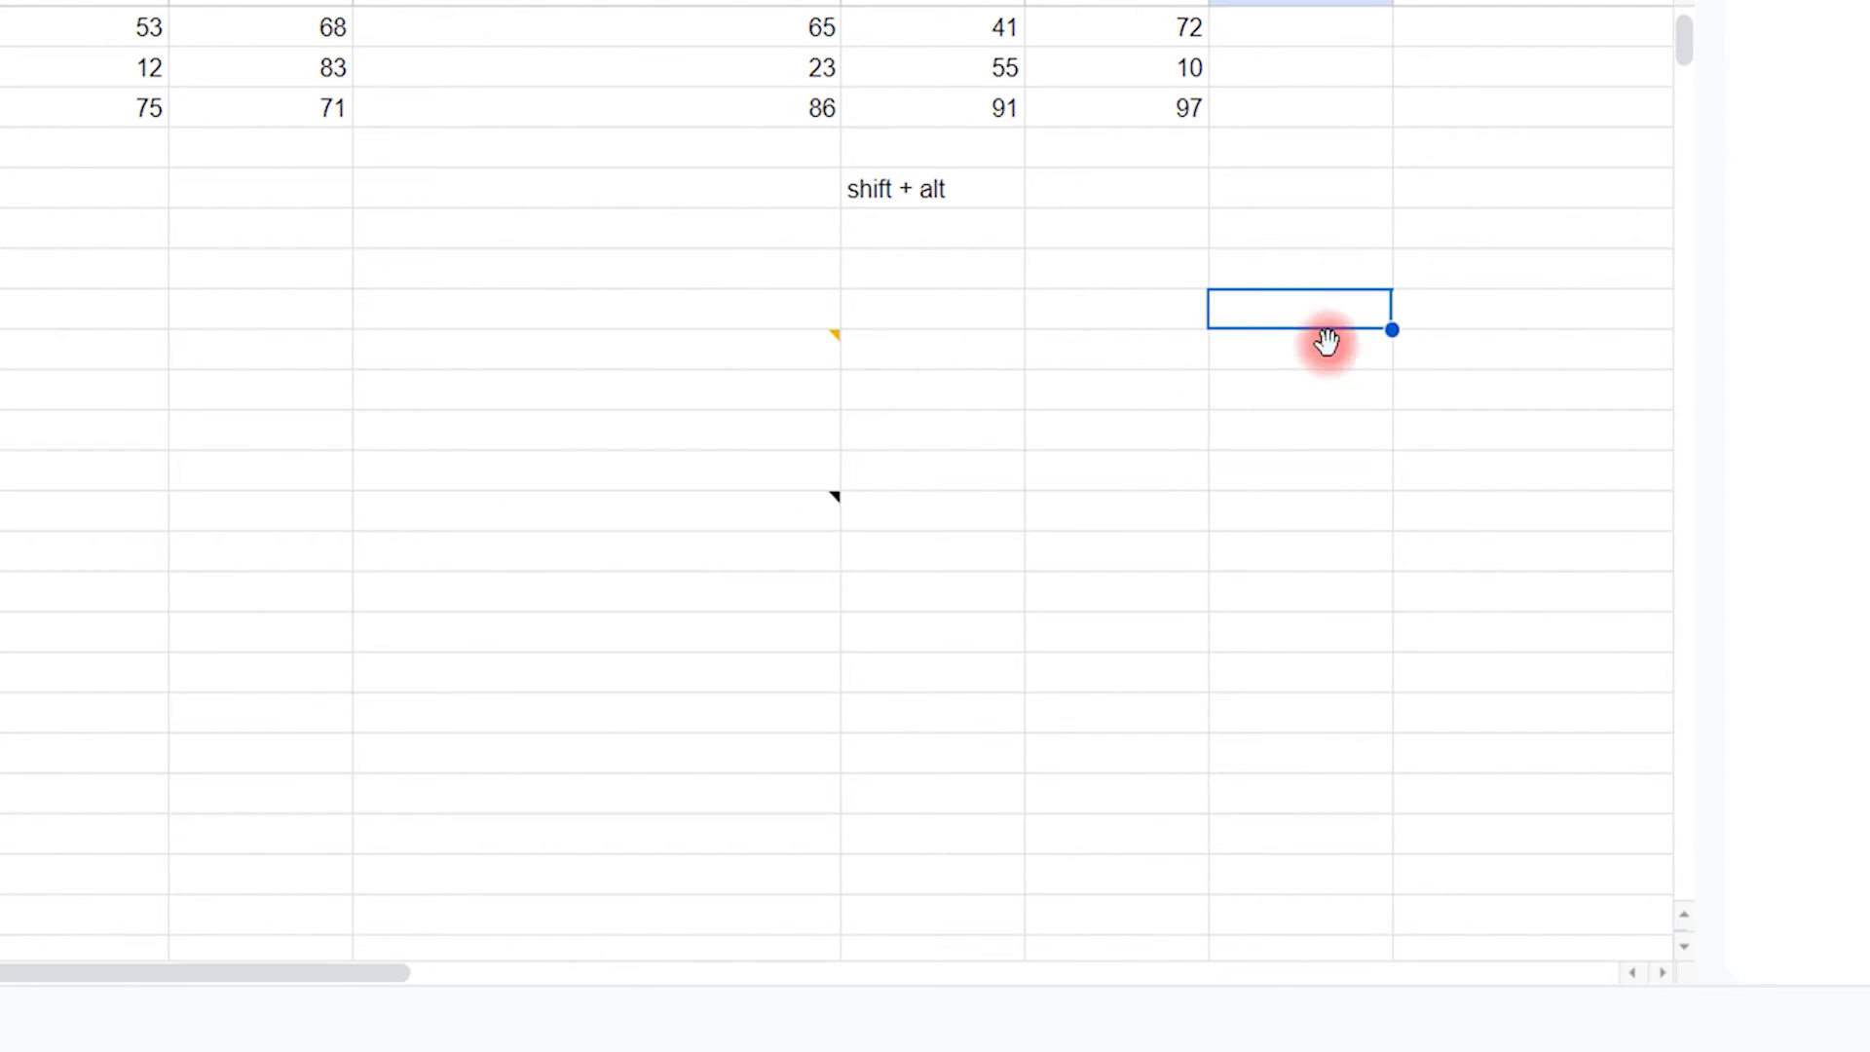
Step: Delete the 오타수정 comment thread from its cell
mouse_move(768, 528)
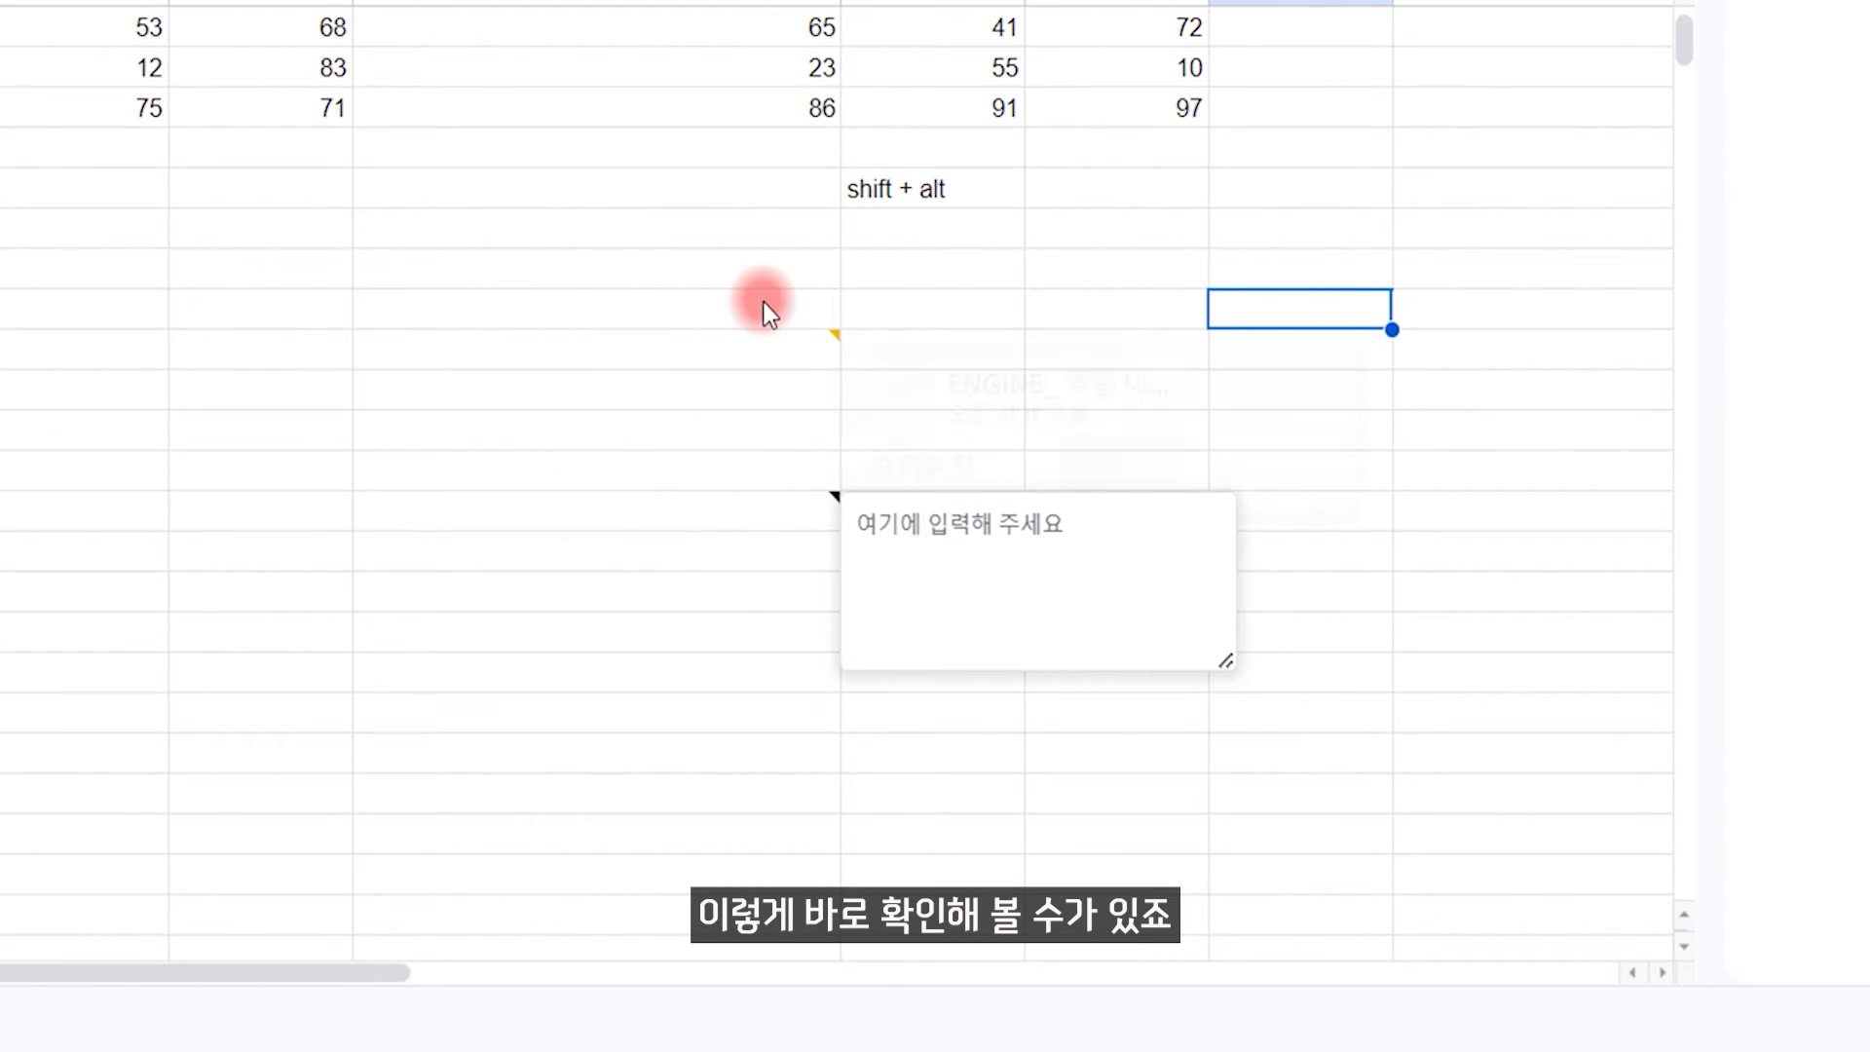
mouse_move(774, 357)
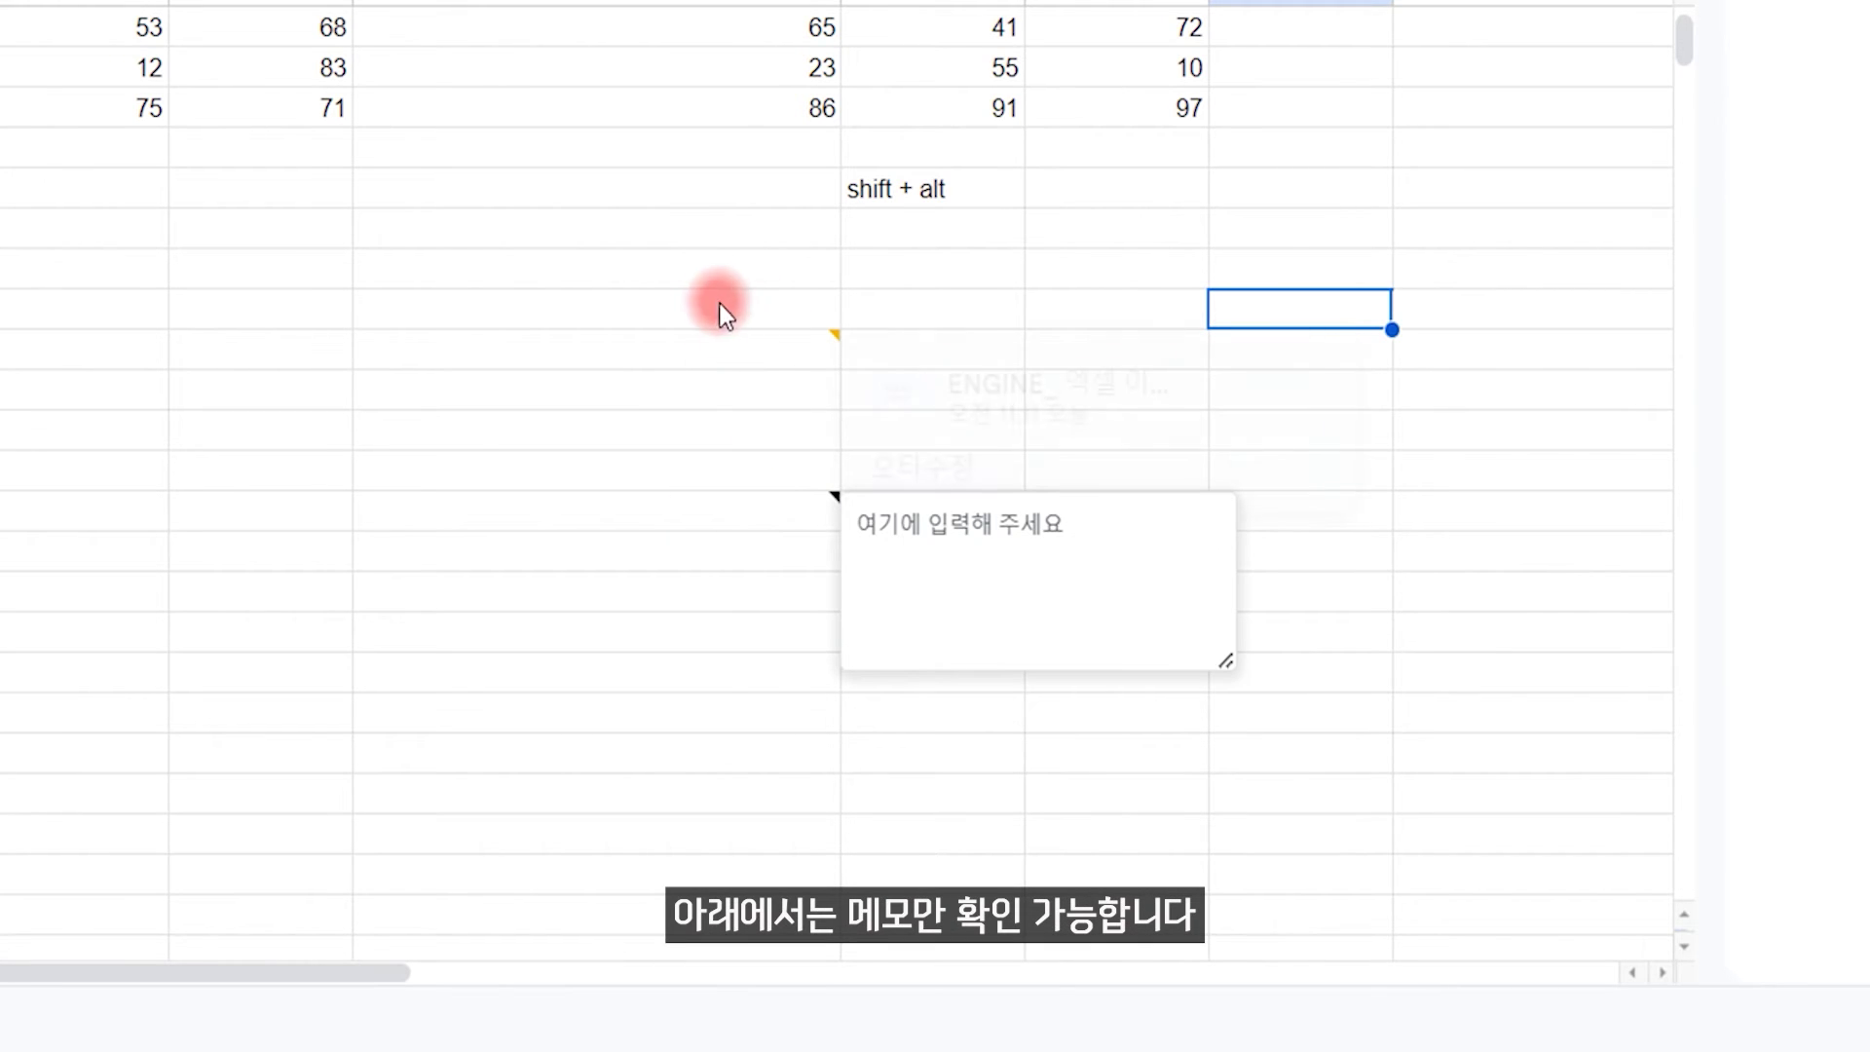
left_click_drag(719, 308, 717, 651)
left_click(1365, 514)
left_click(773, 351)
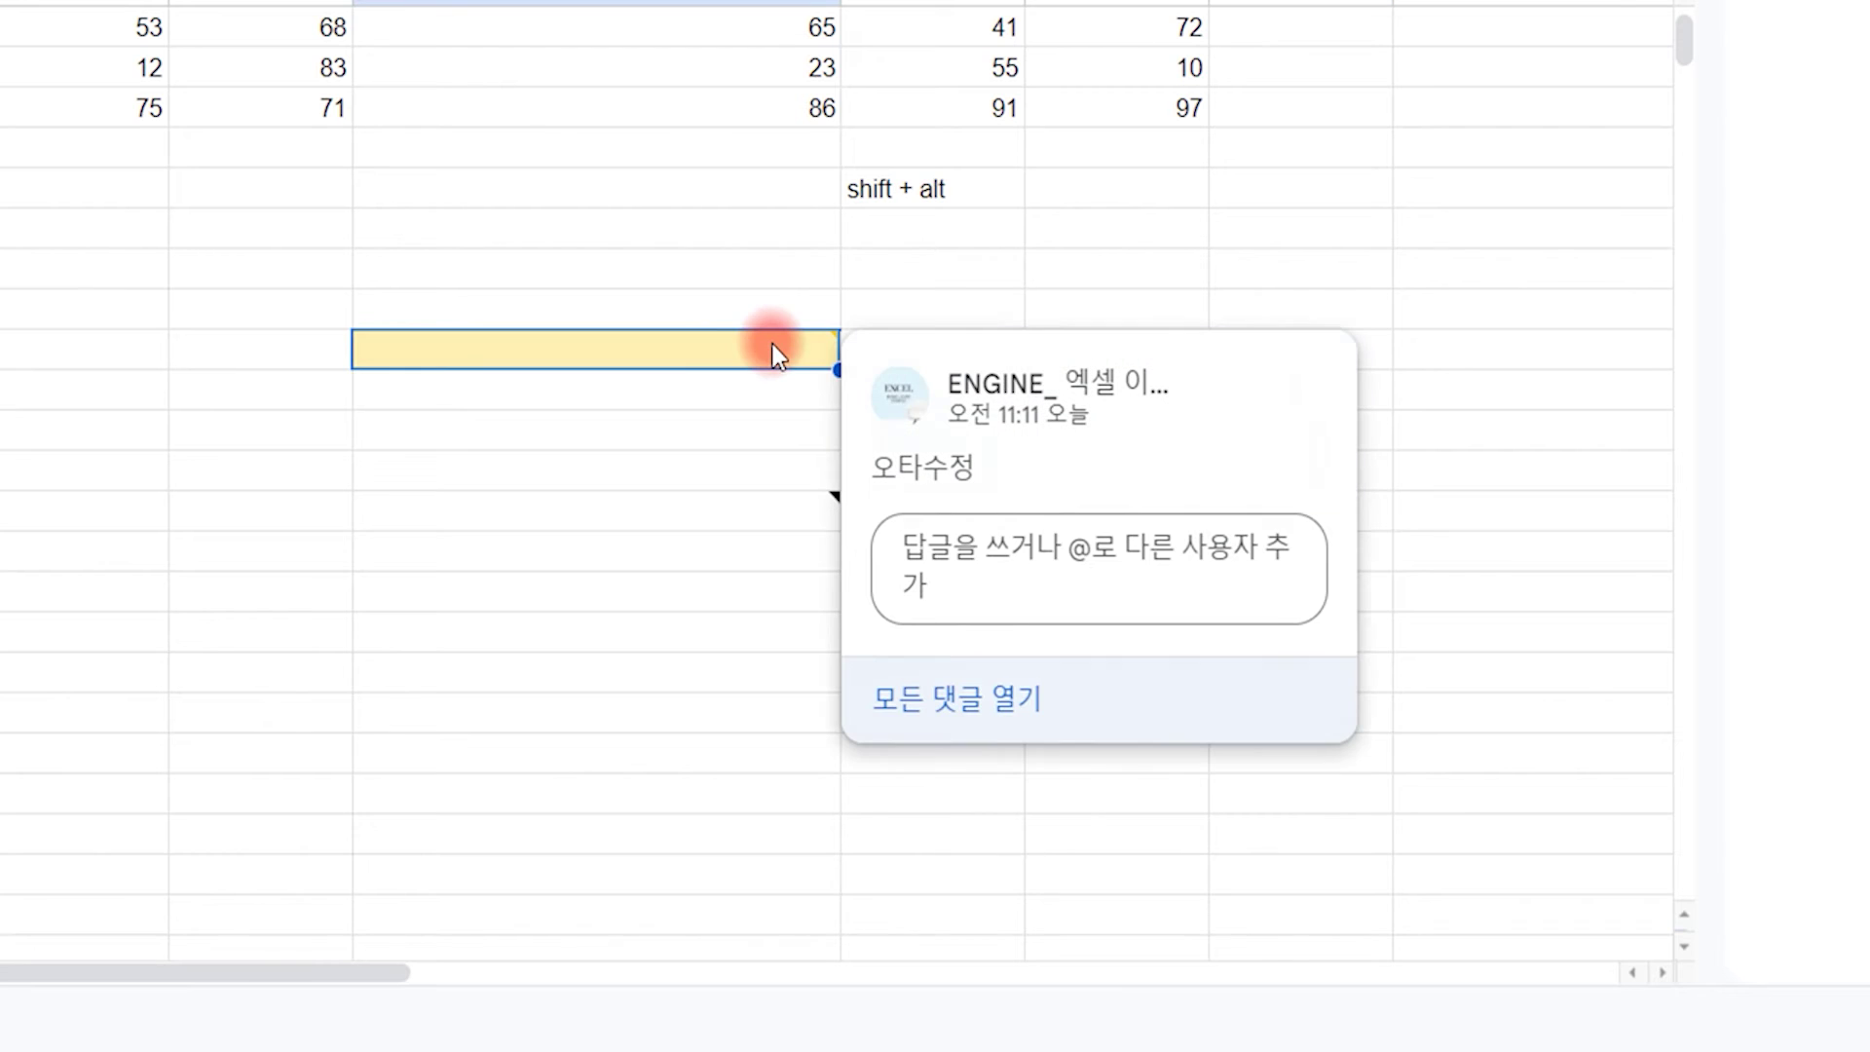
left_click(1305, 391)
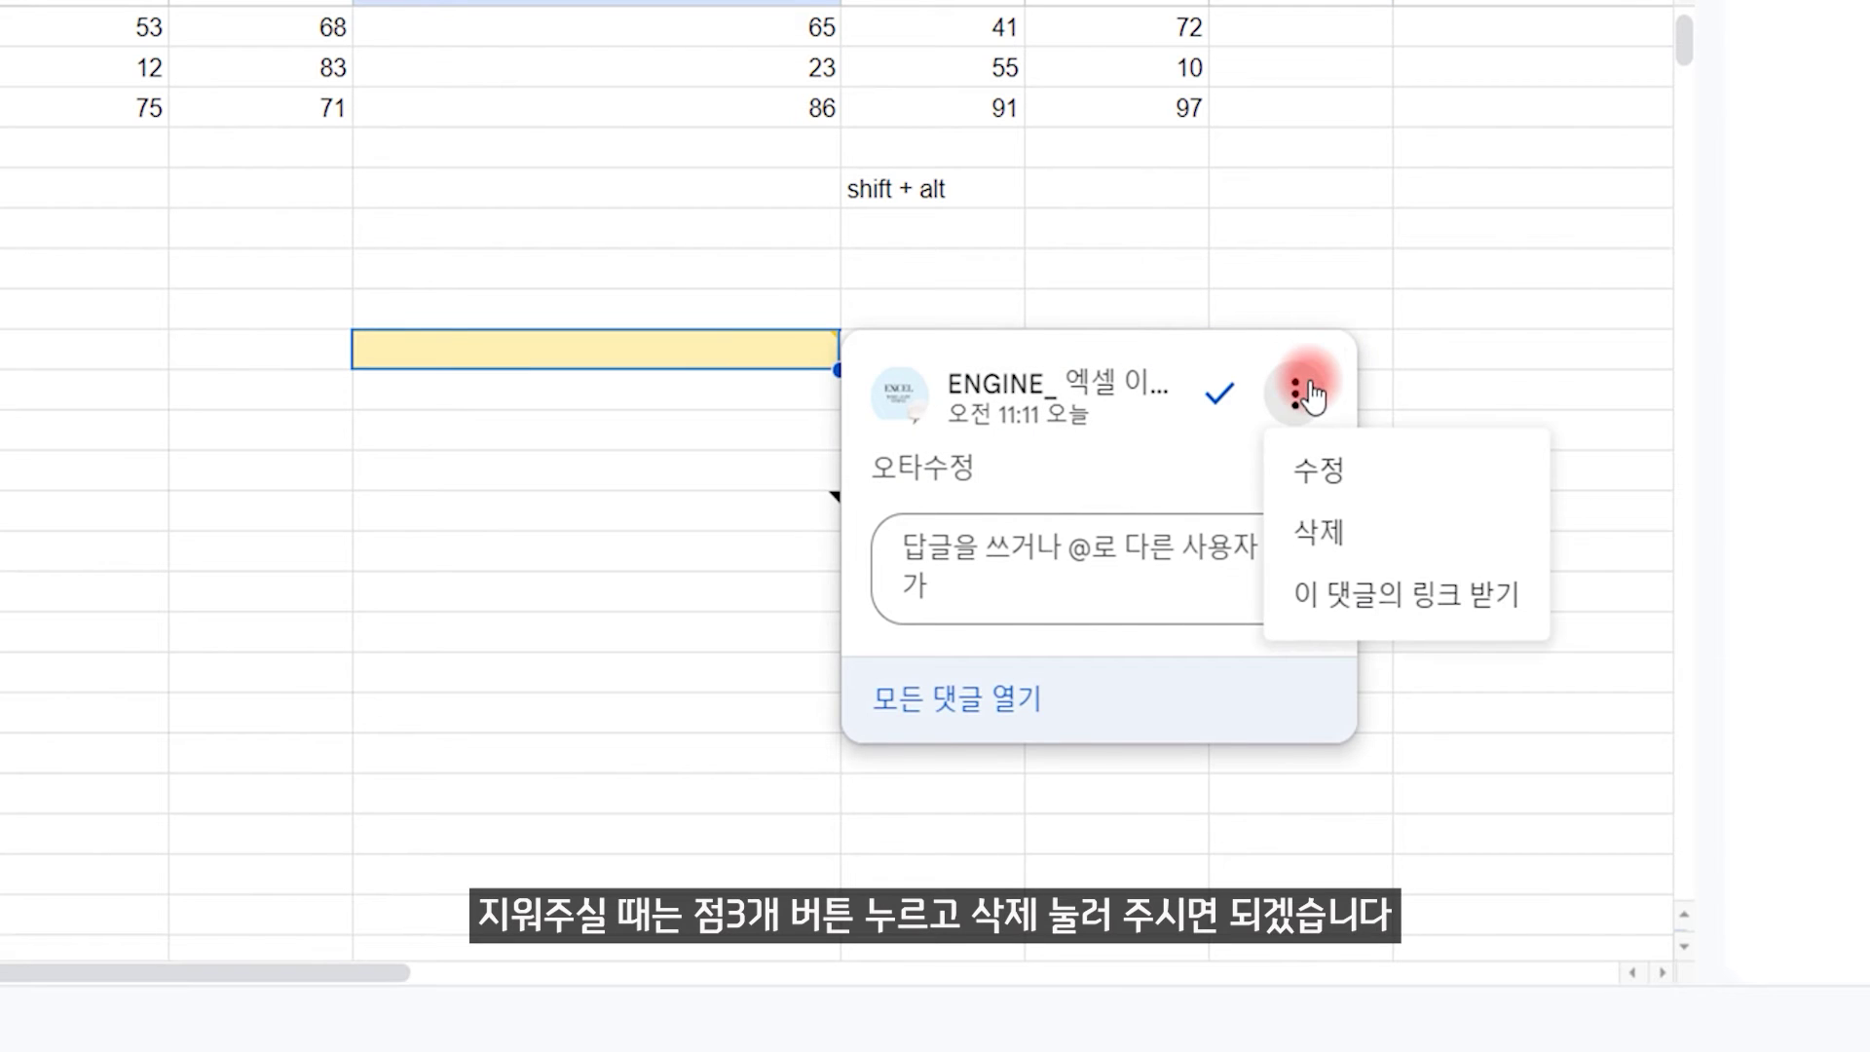
left_click(1327, 534)
left_click(1033, 419)
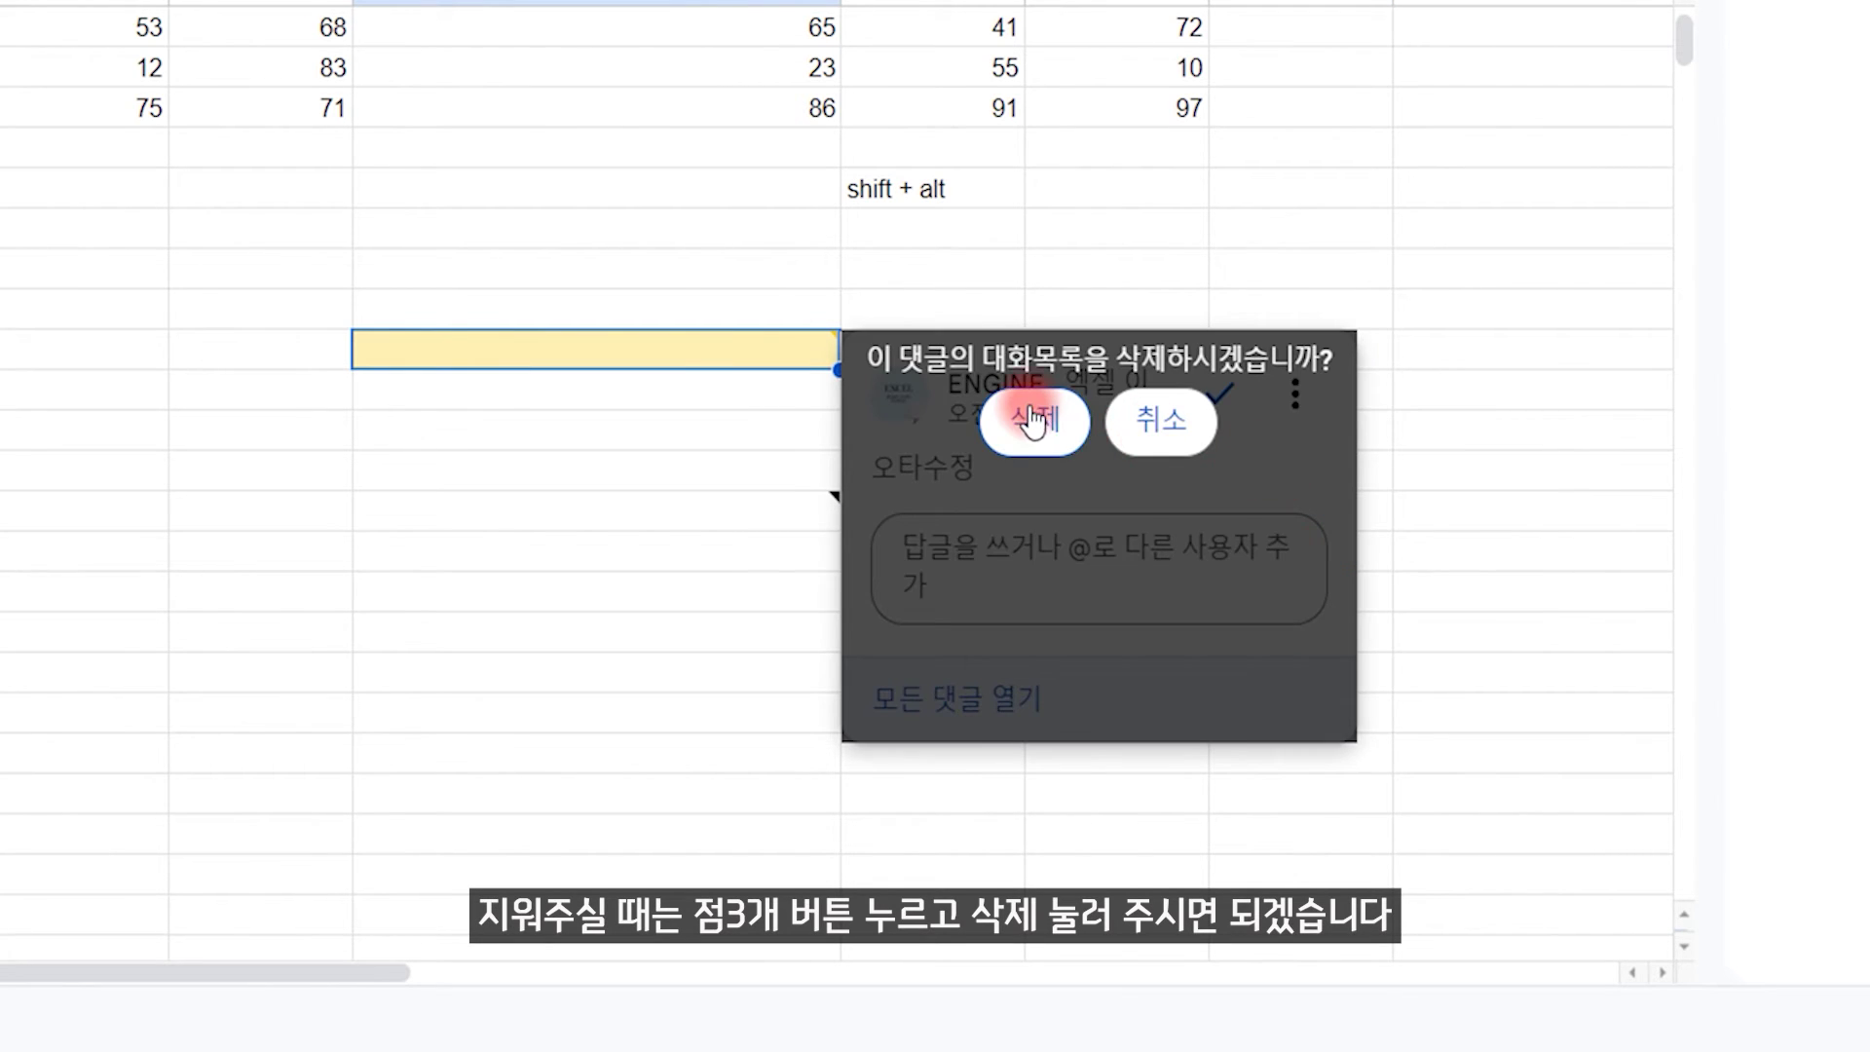
Step: Remove the note from the noted cell with 메모 삭제
left_click(787, 517)
right_click(787, 517)
mouse_move(789, 531)
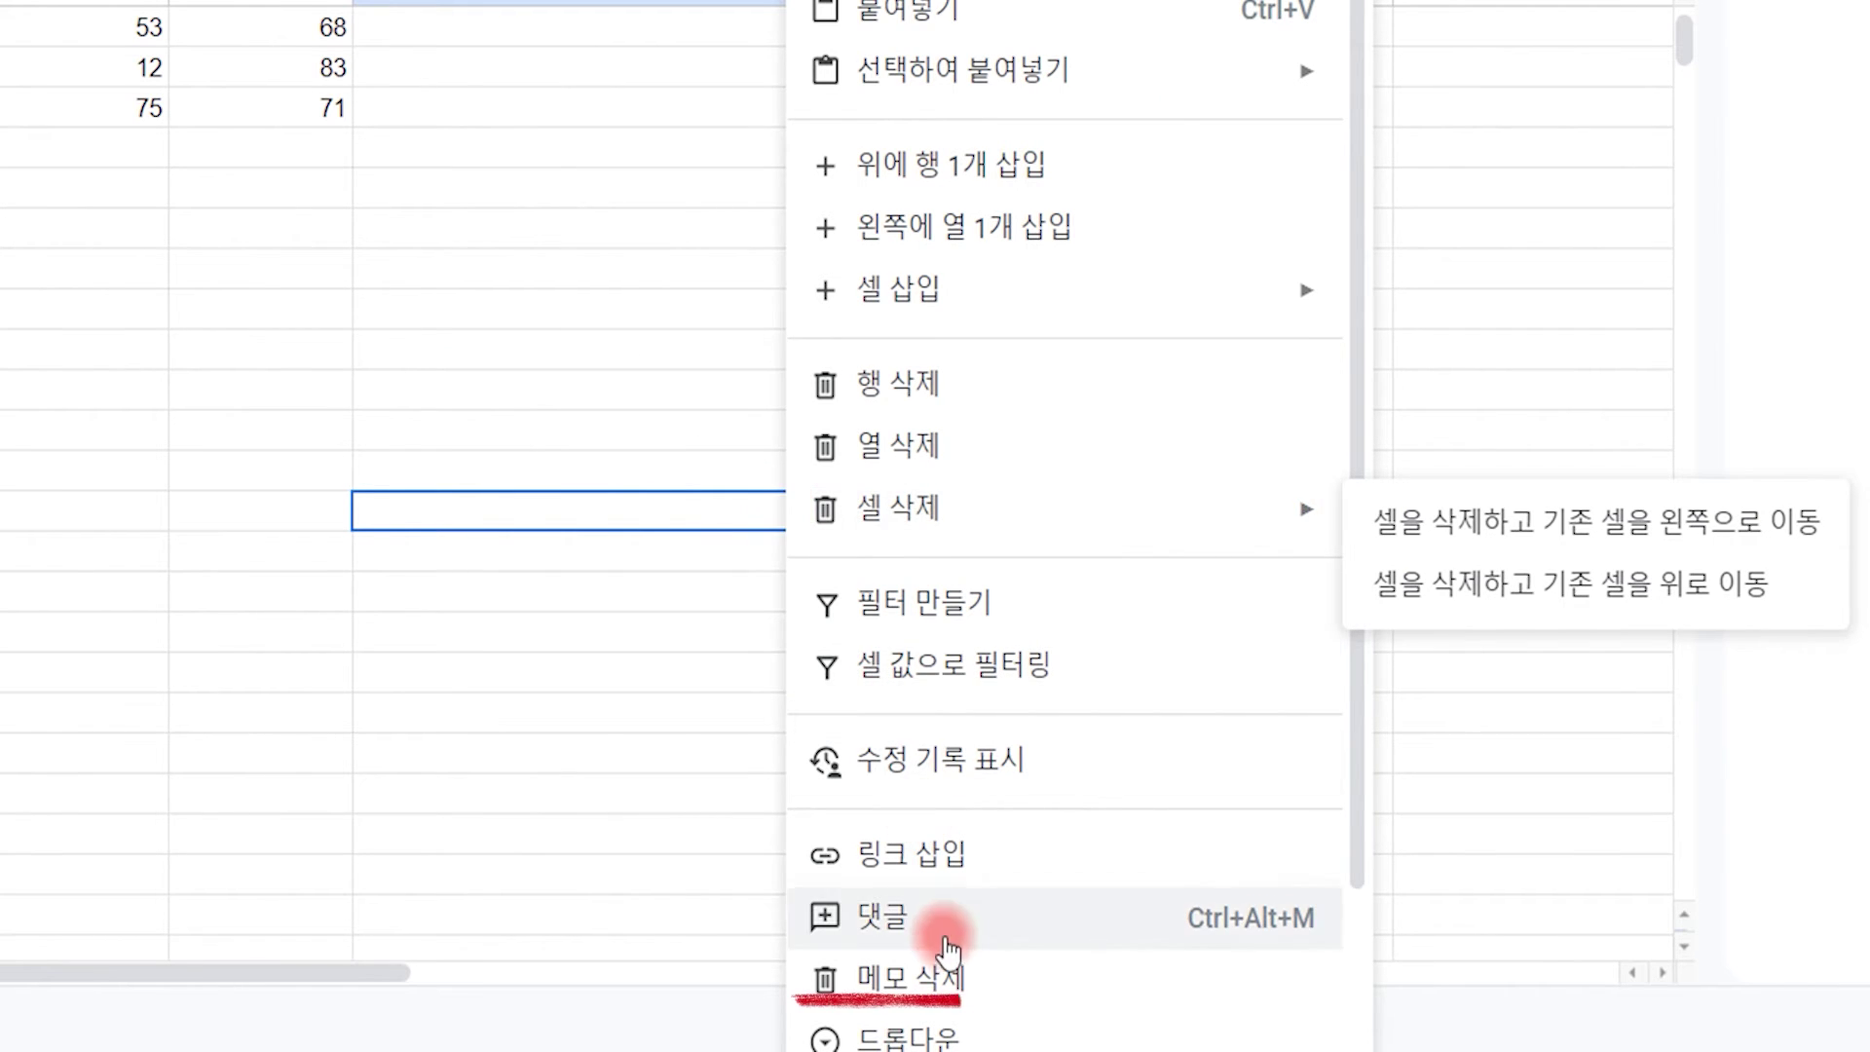
left_click(887, 977)
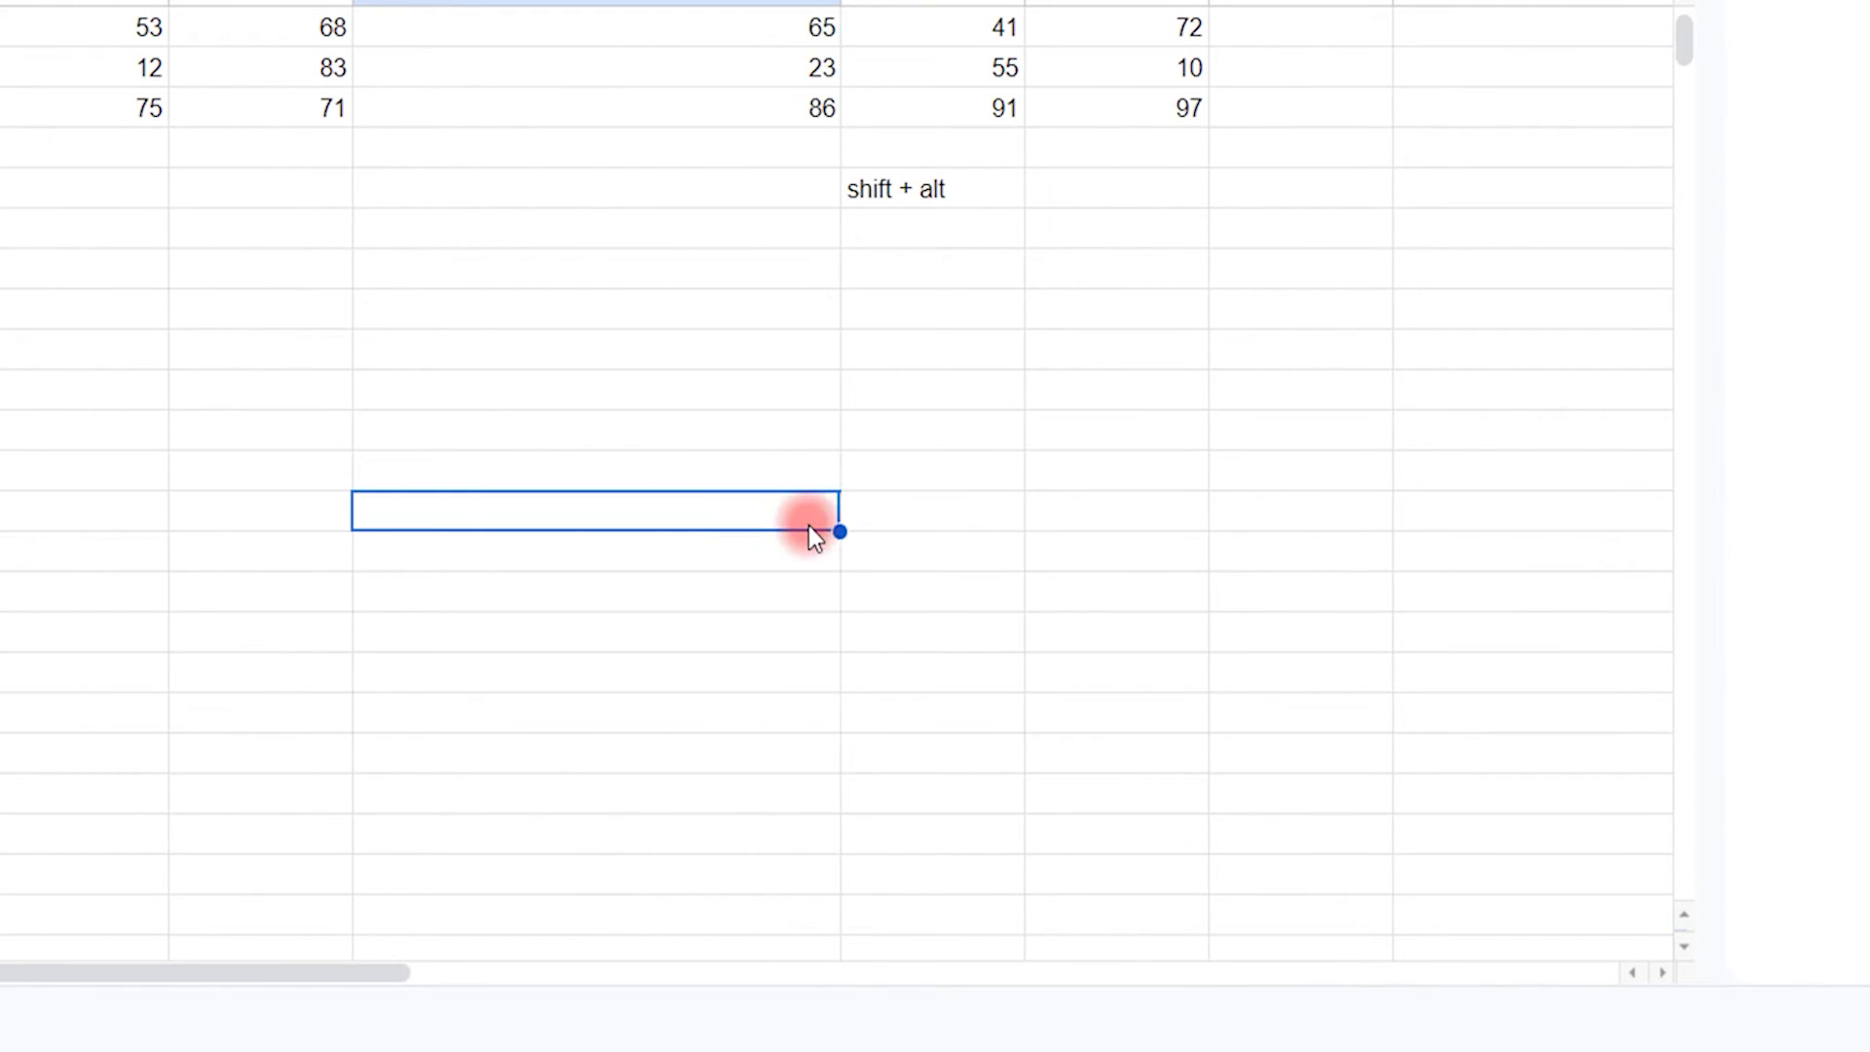
Step: Apply the 심플 라이트 theme, then the 패러다임 theme
left_click(308, 202)
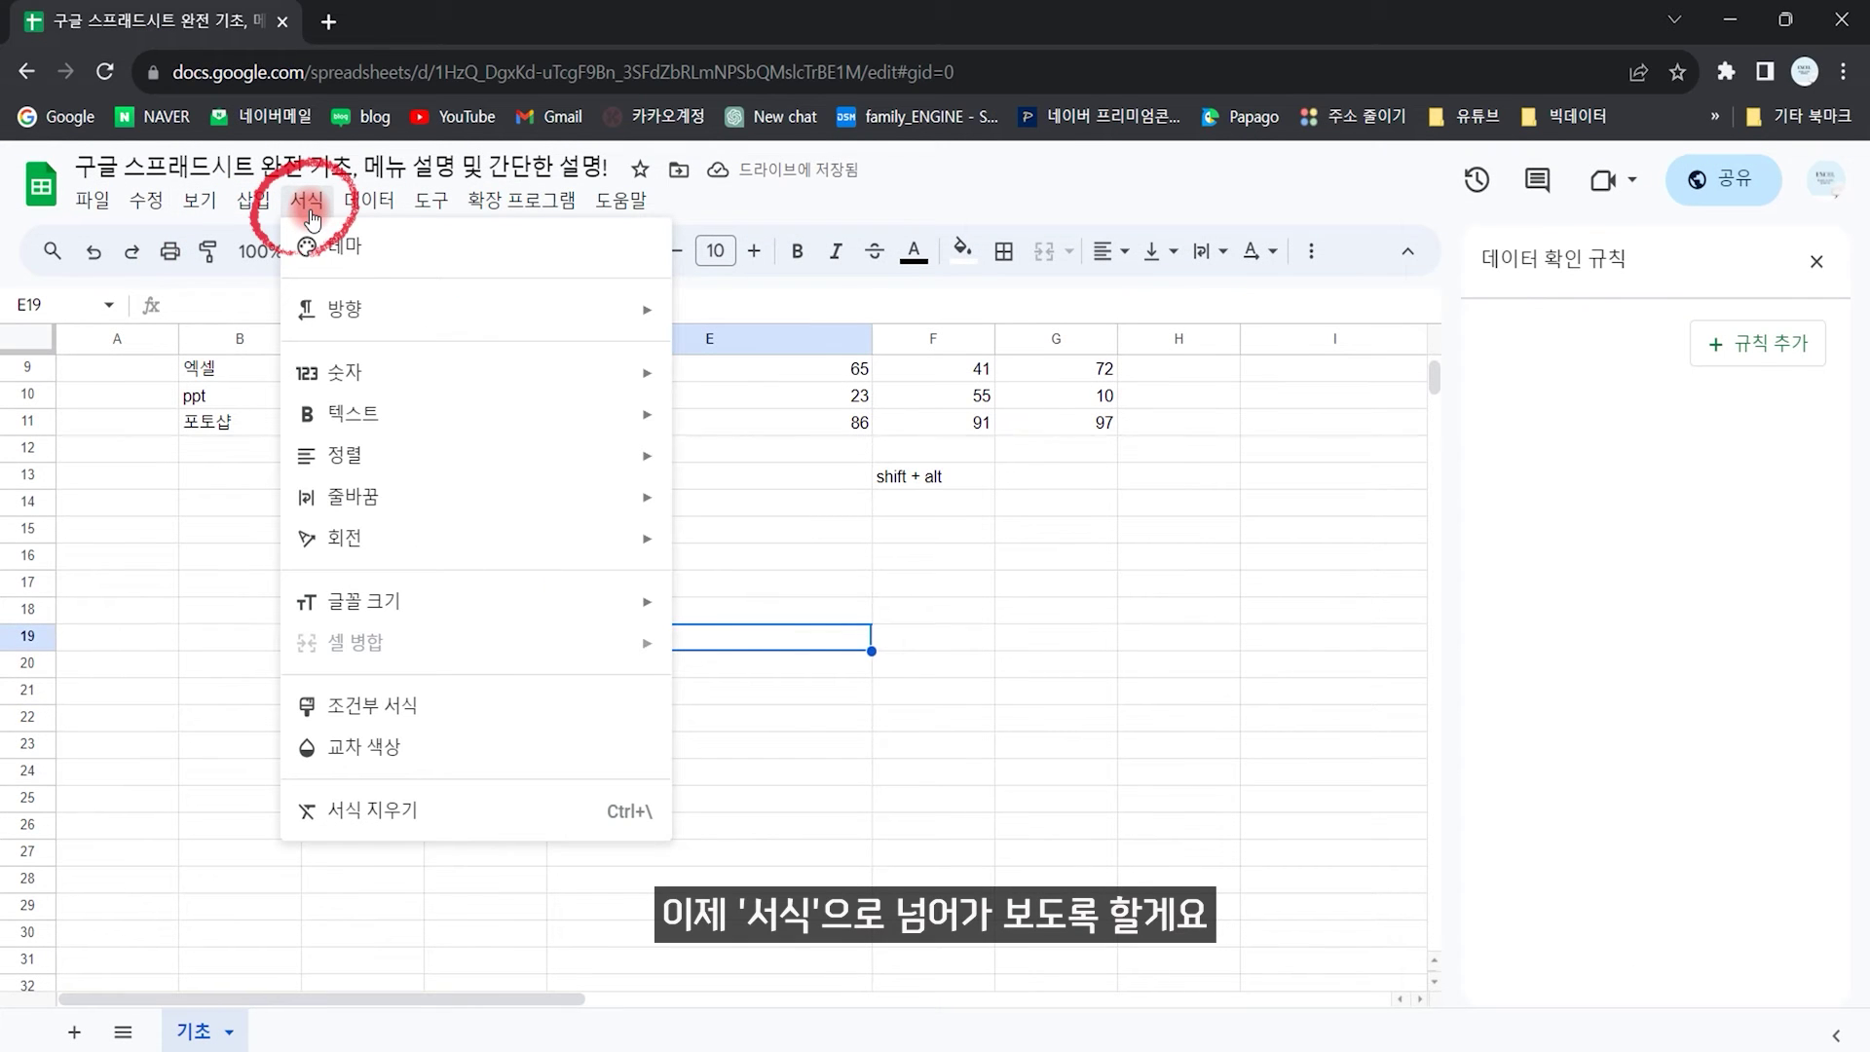
left_click(437, 249)
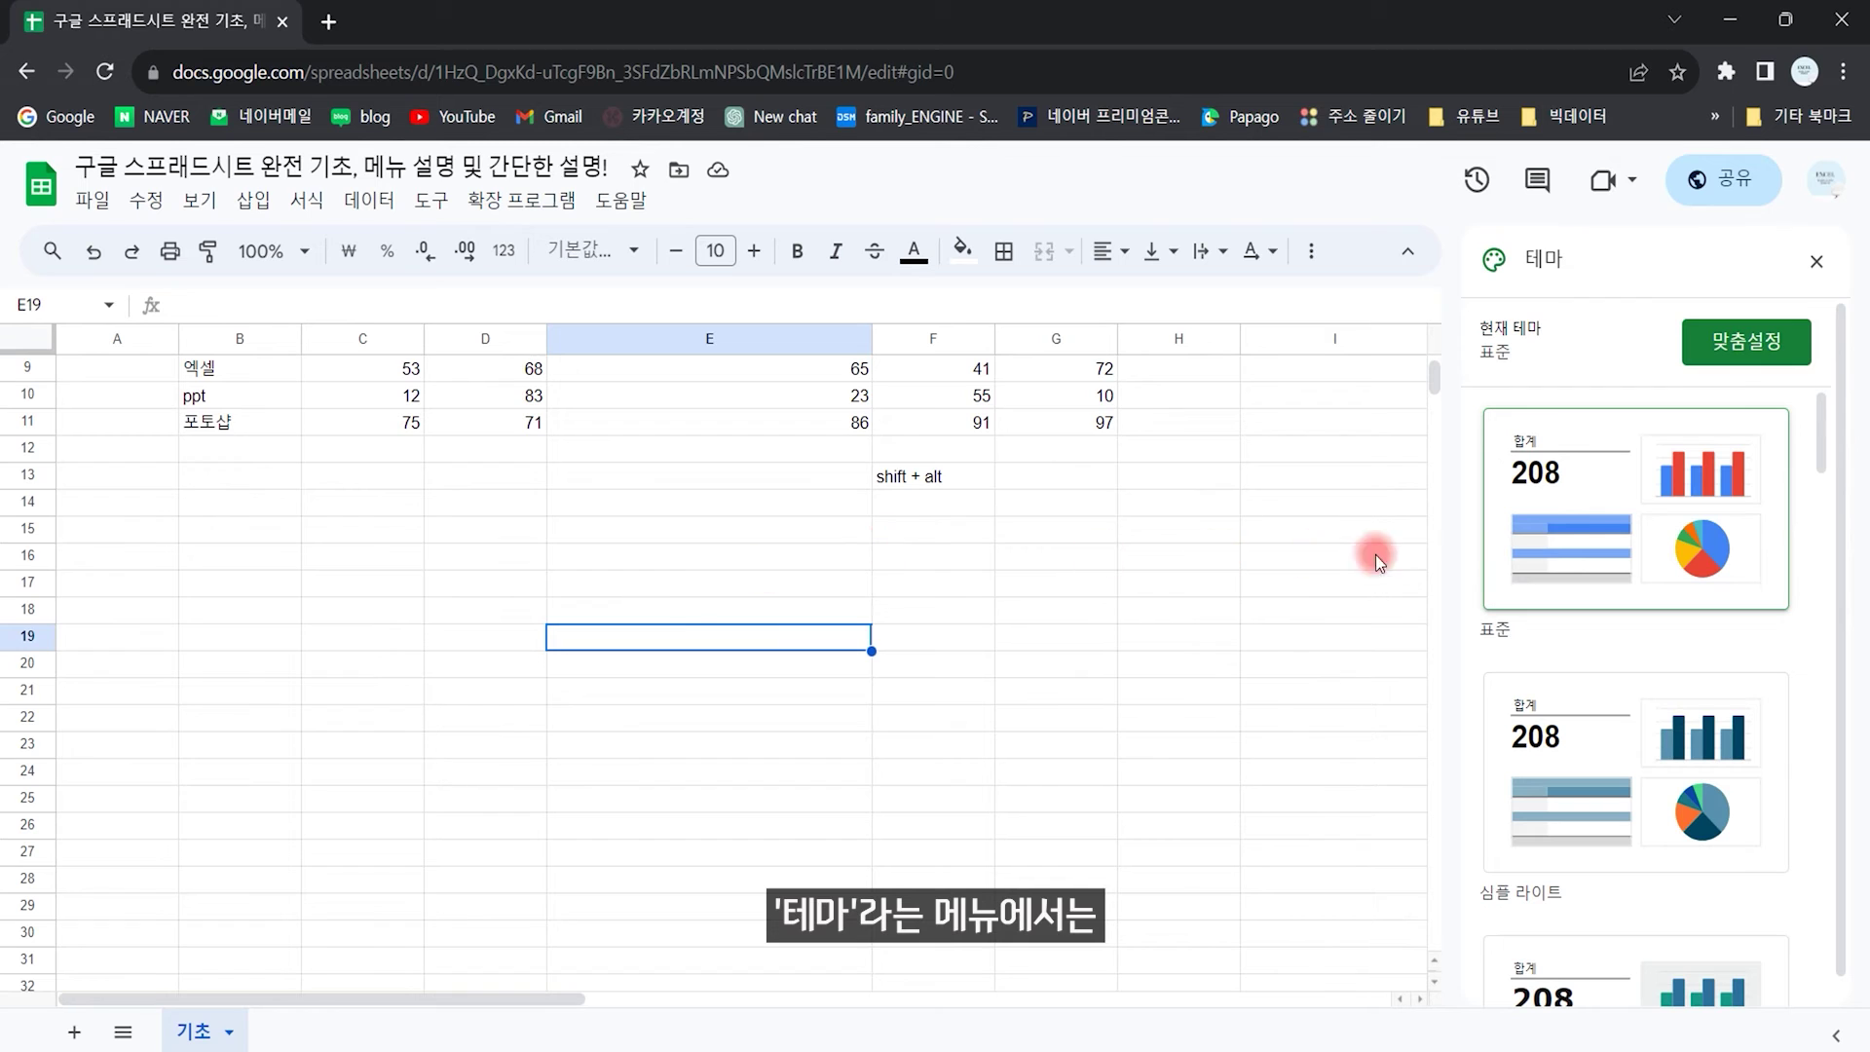
left_click(1619, 726)
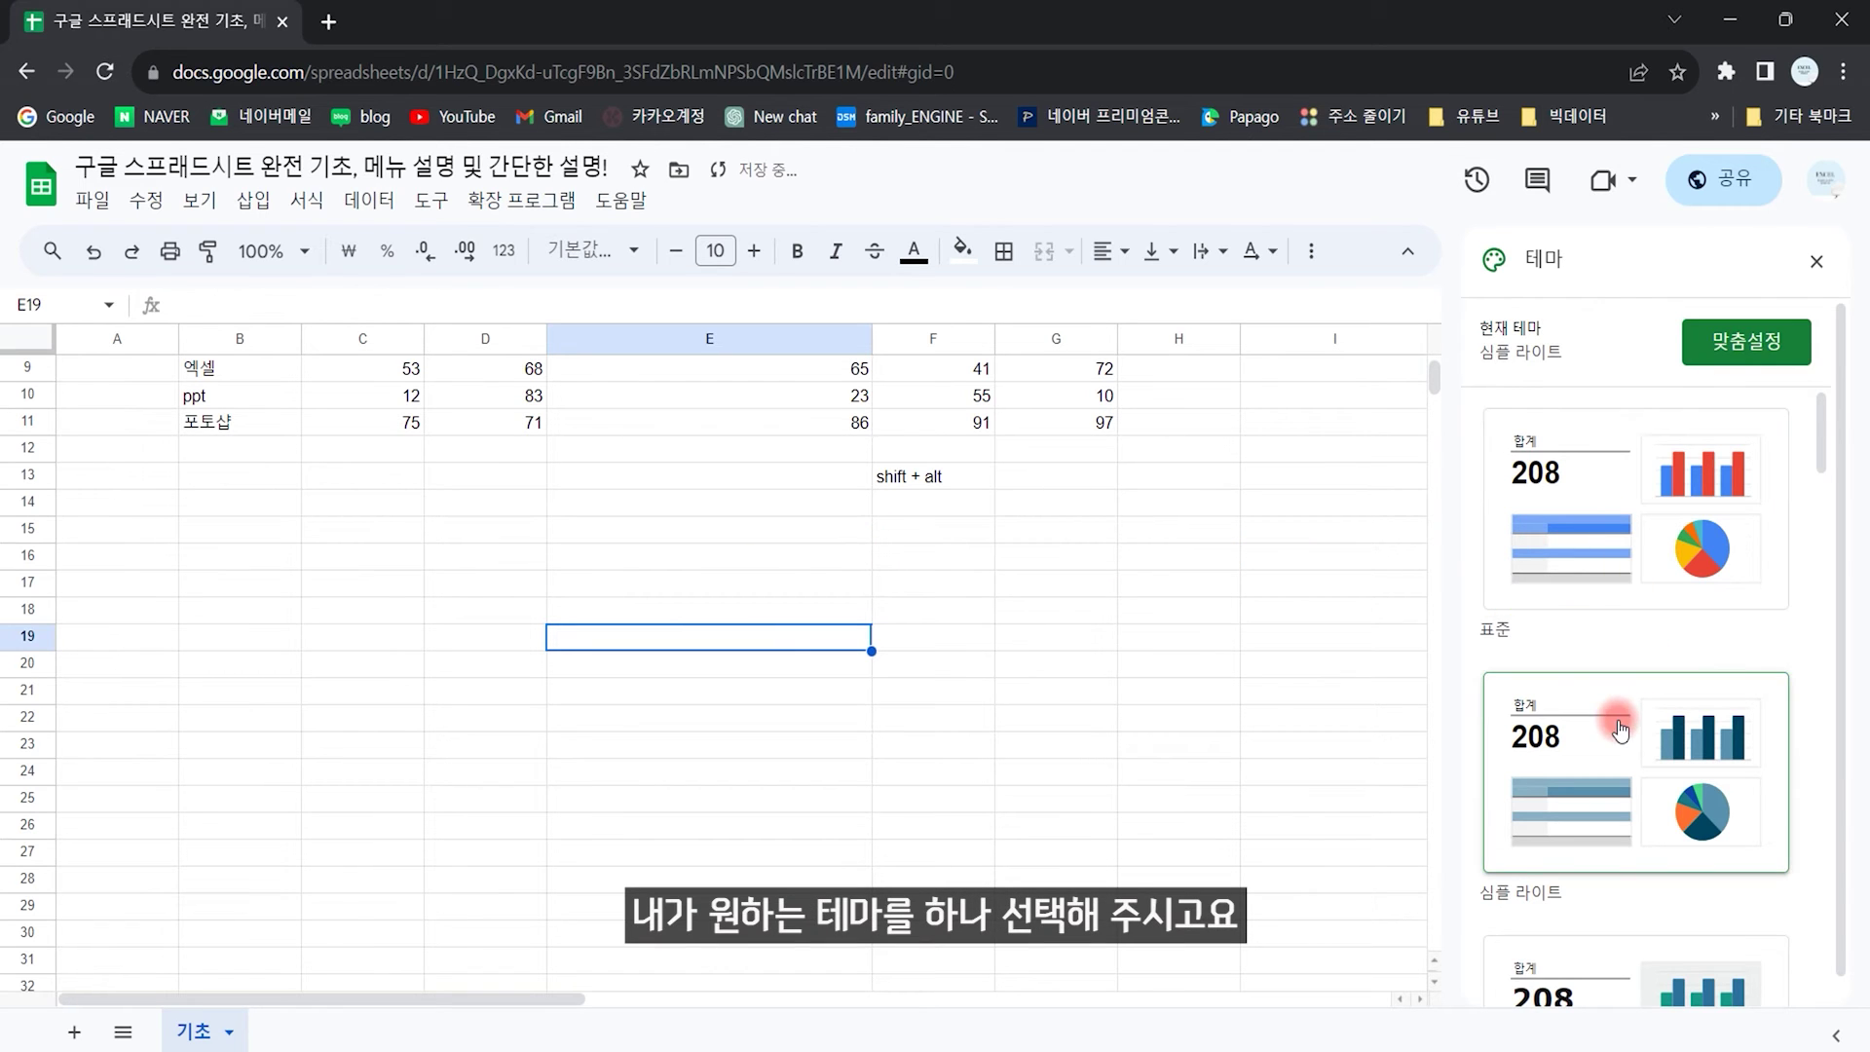
scroll(1616, 721, "down", 4)
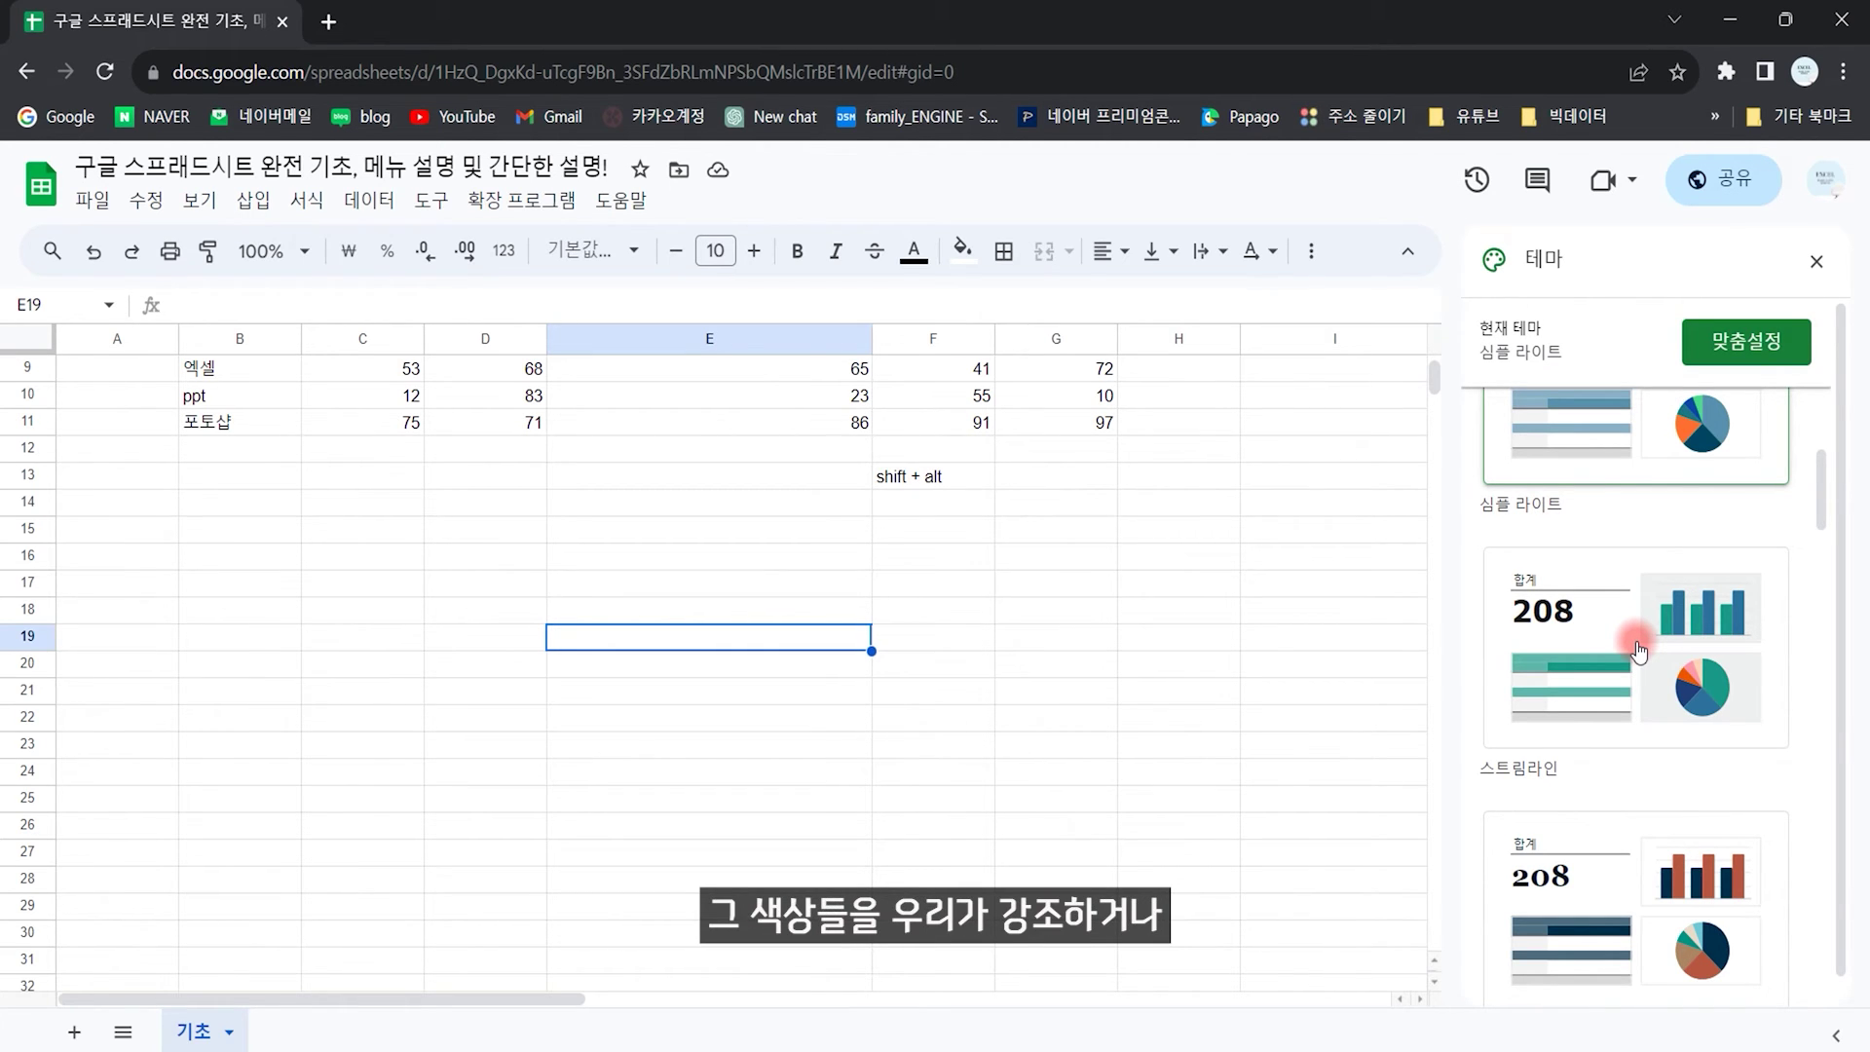
left_click(1620, 872)
scroll(974, 536, "up", 3)
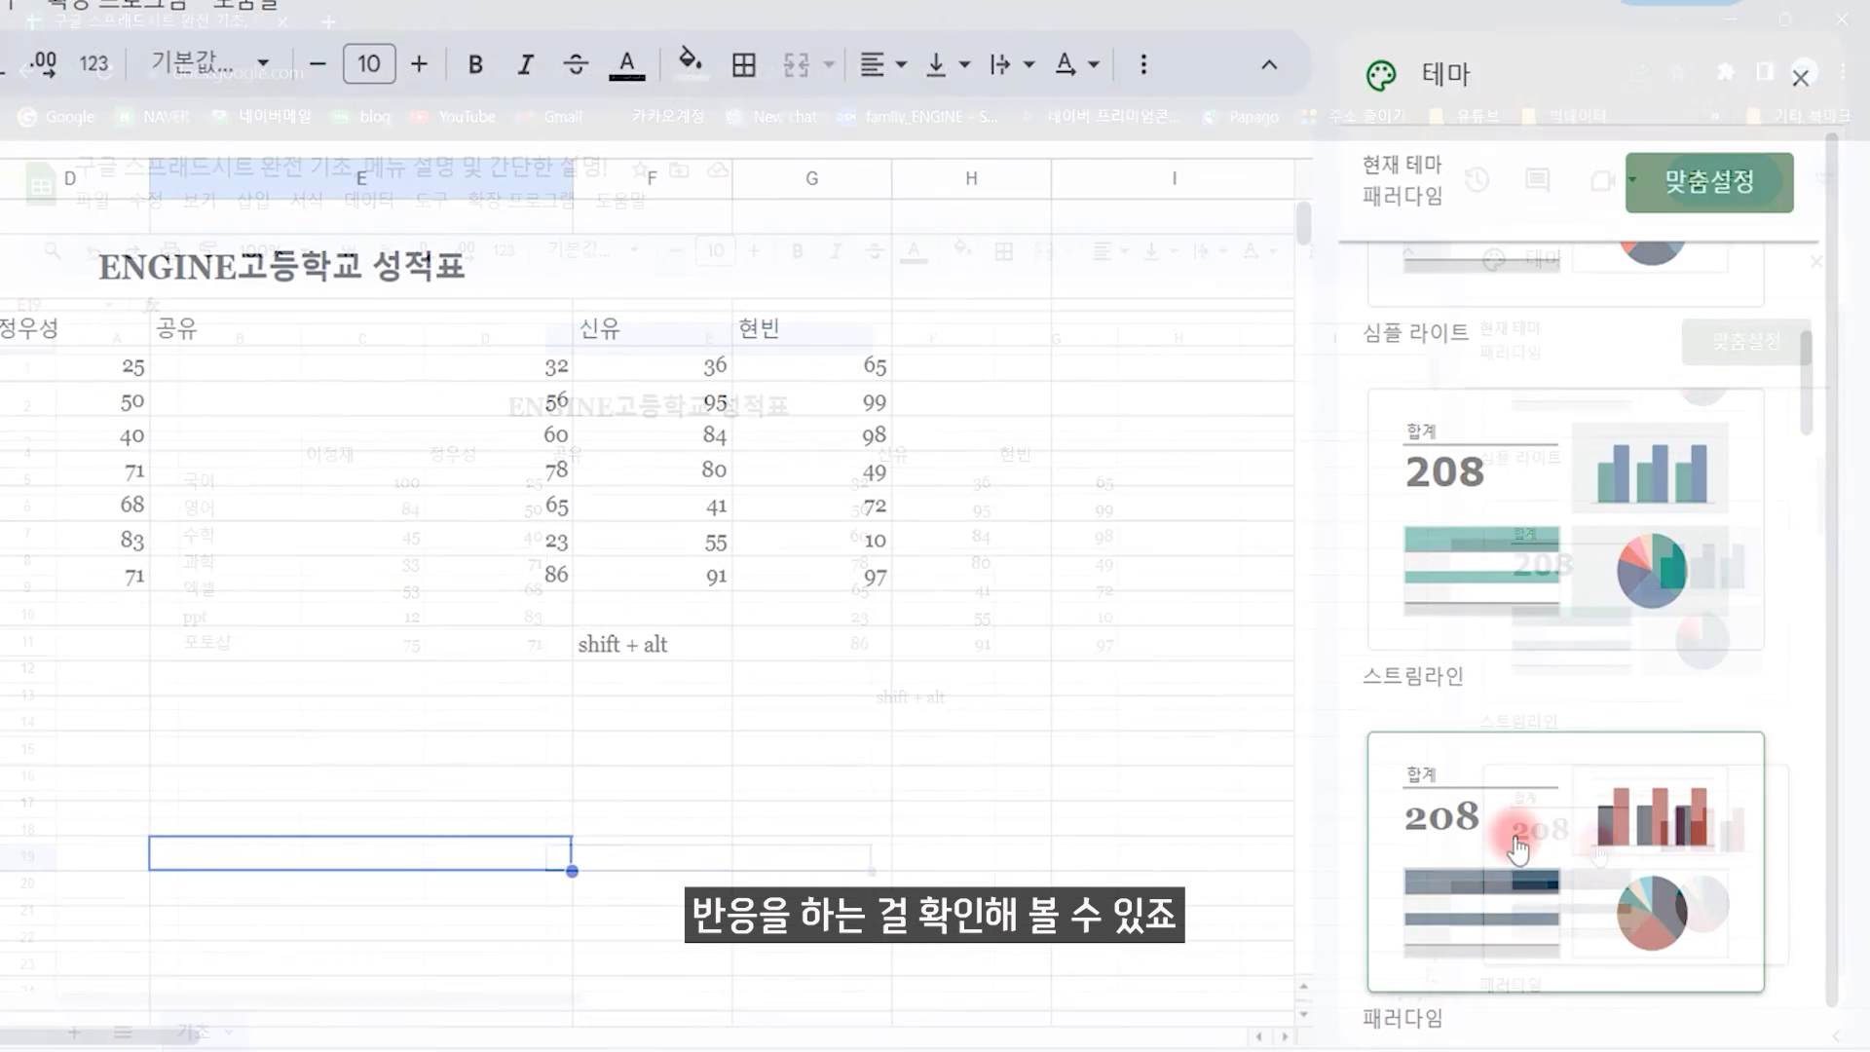
Step: Set the theme text colour to yellow, then undo it
left_click(1721, 194)
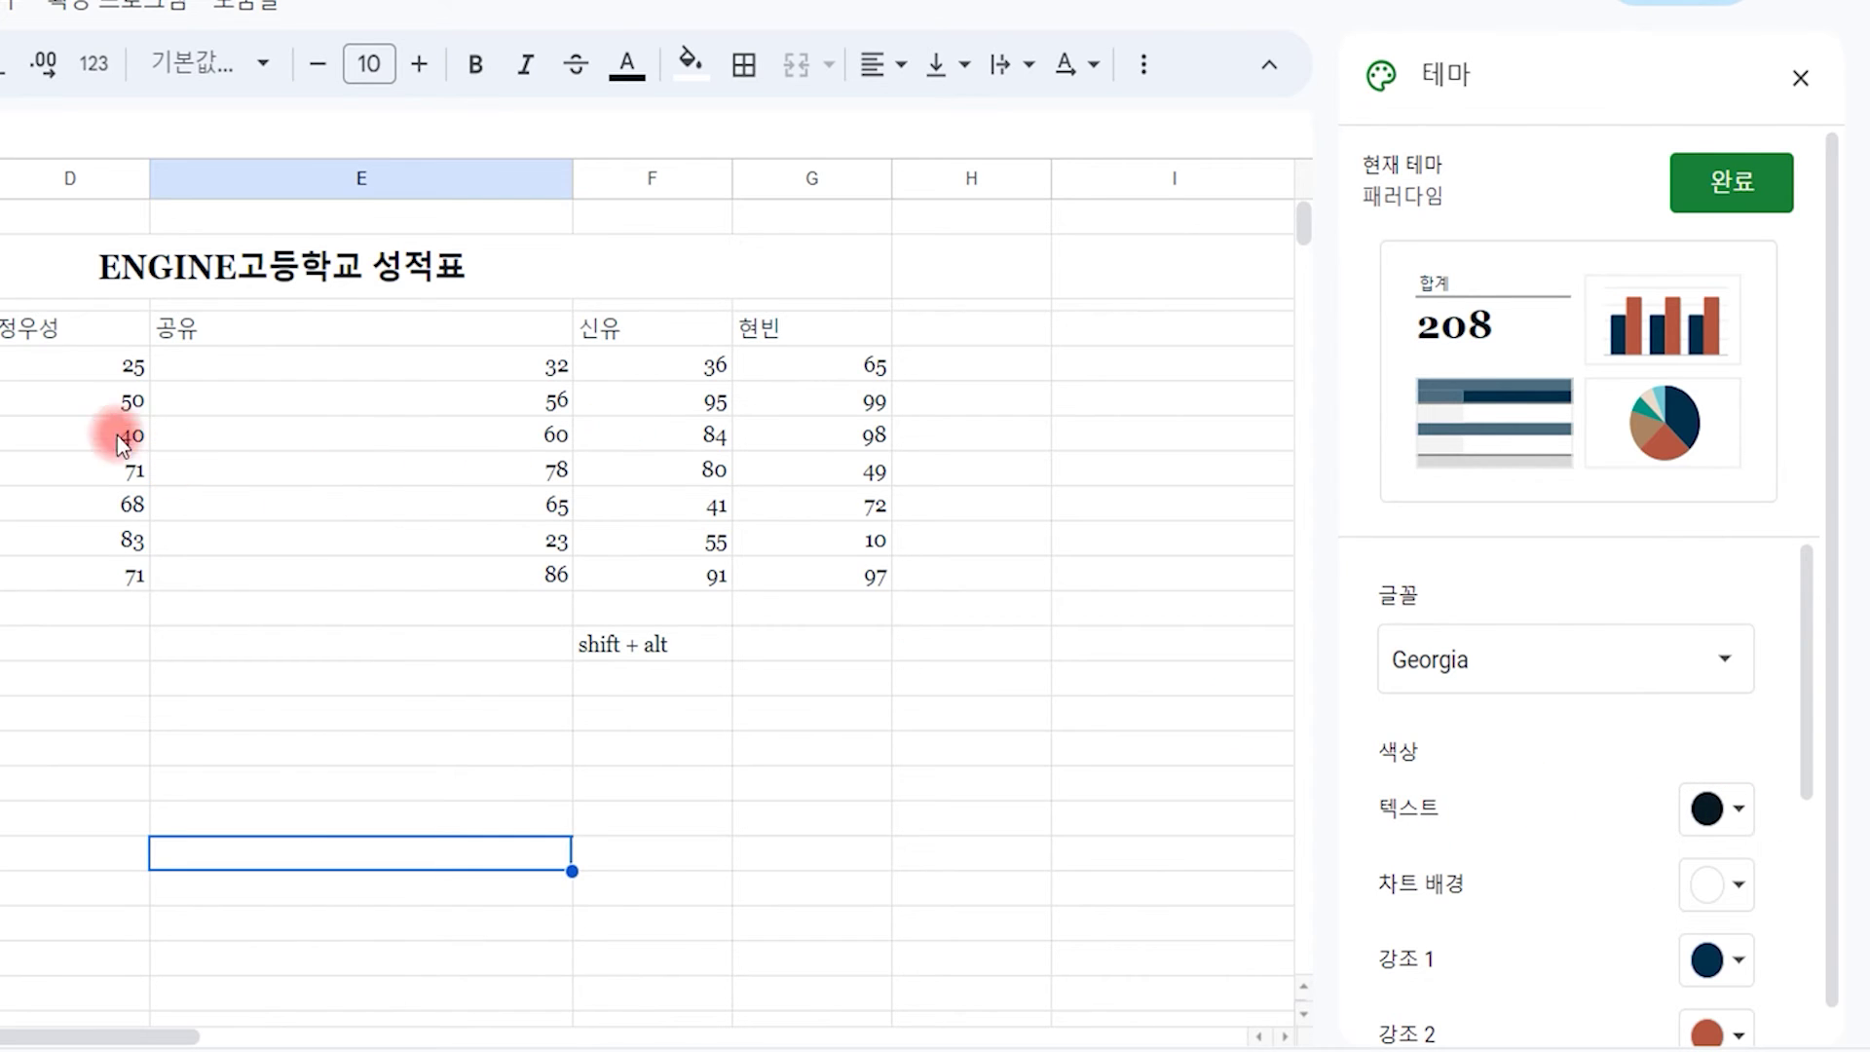
left_click(1727, 826)
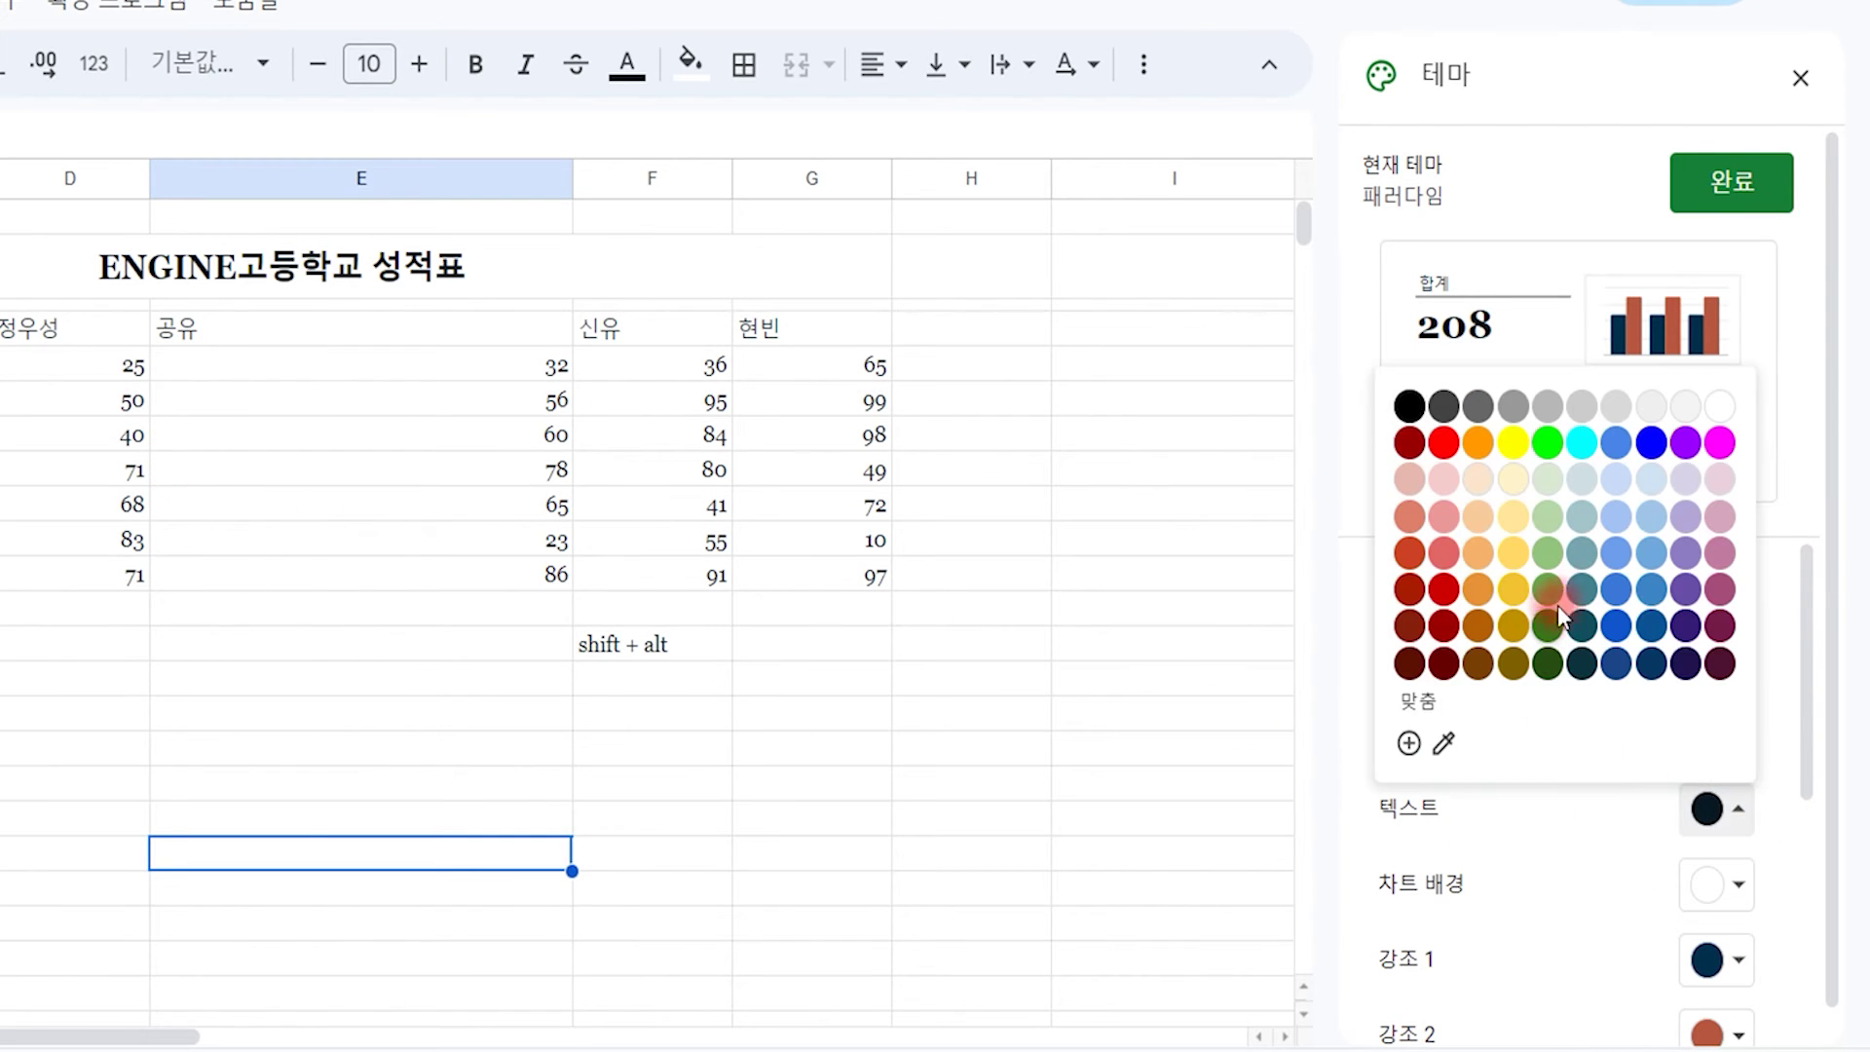
left_click(1515, 444)
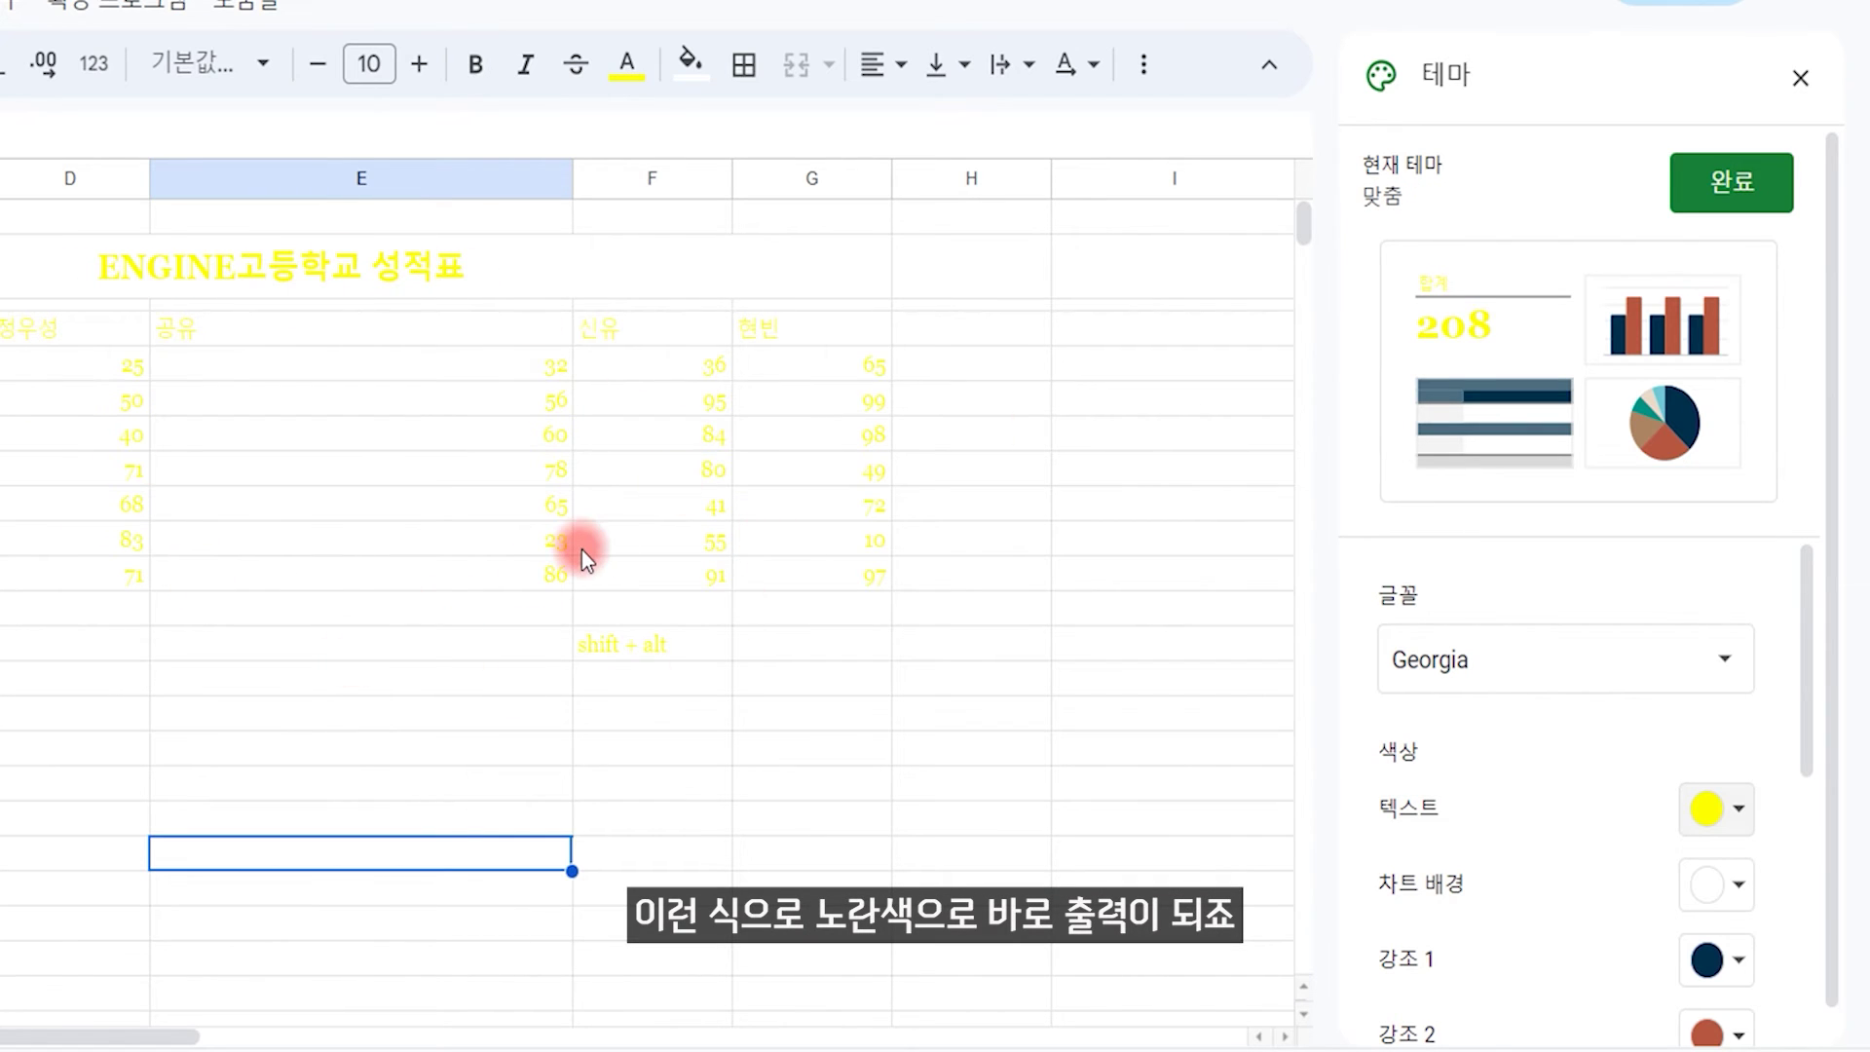
key("ctrl+z")
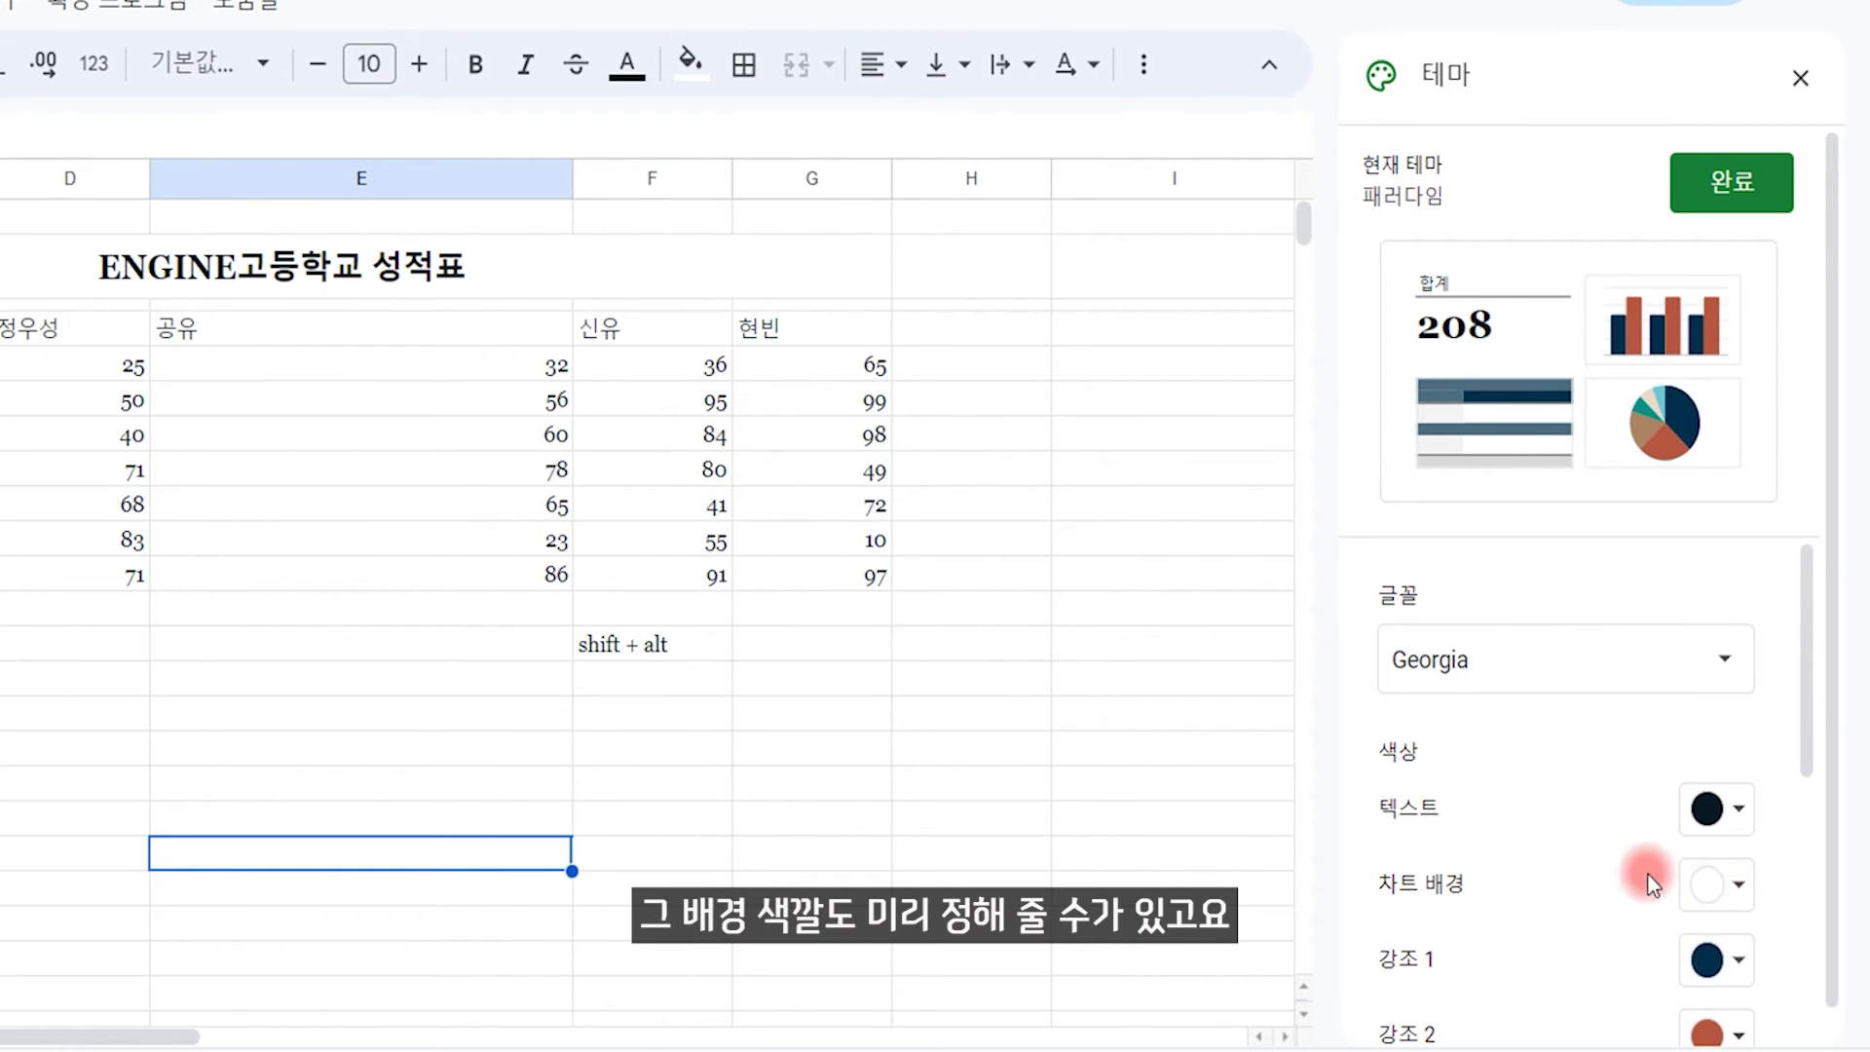
left_click_drag(1832, 513, 1829, 609)
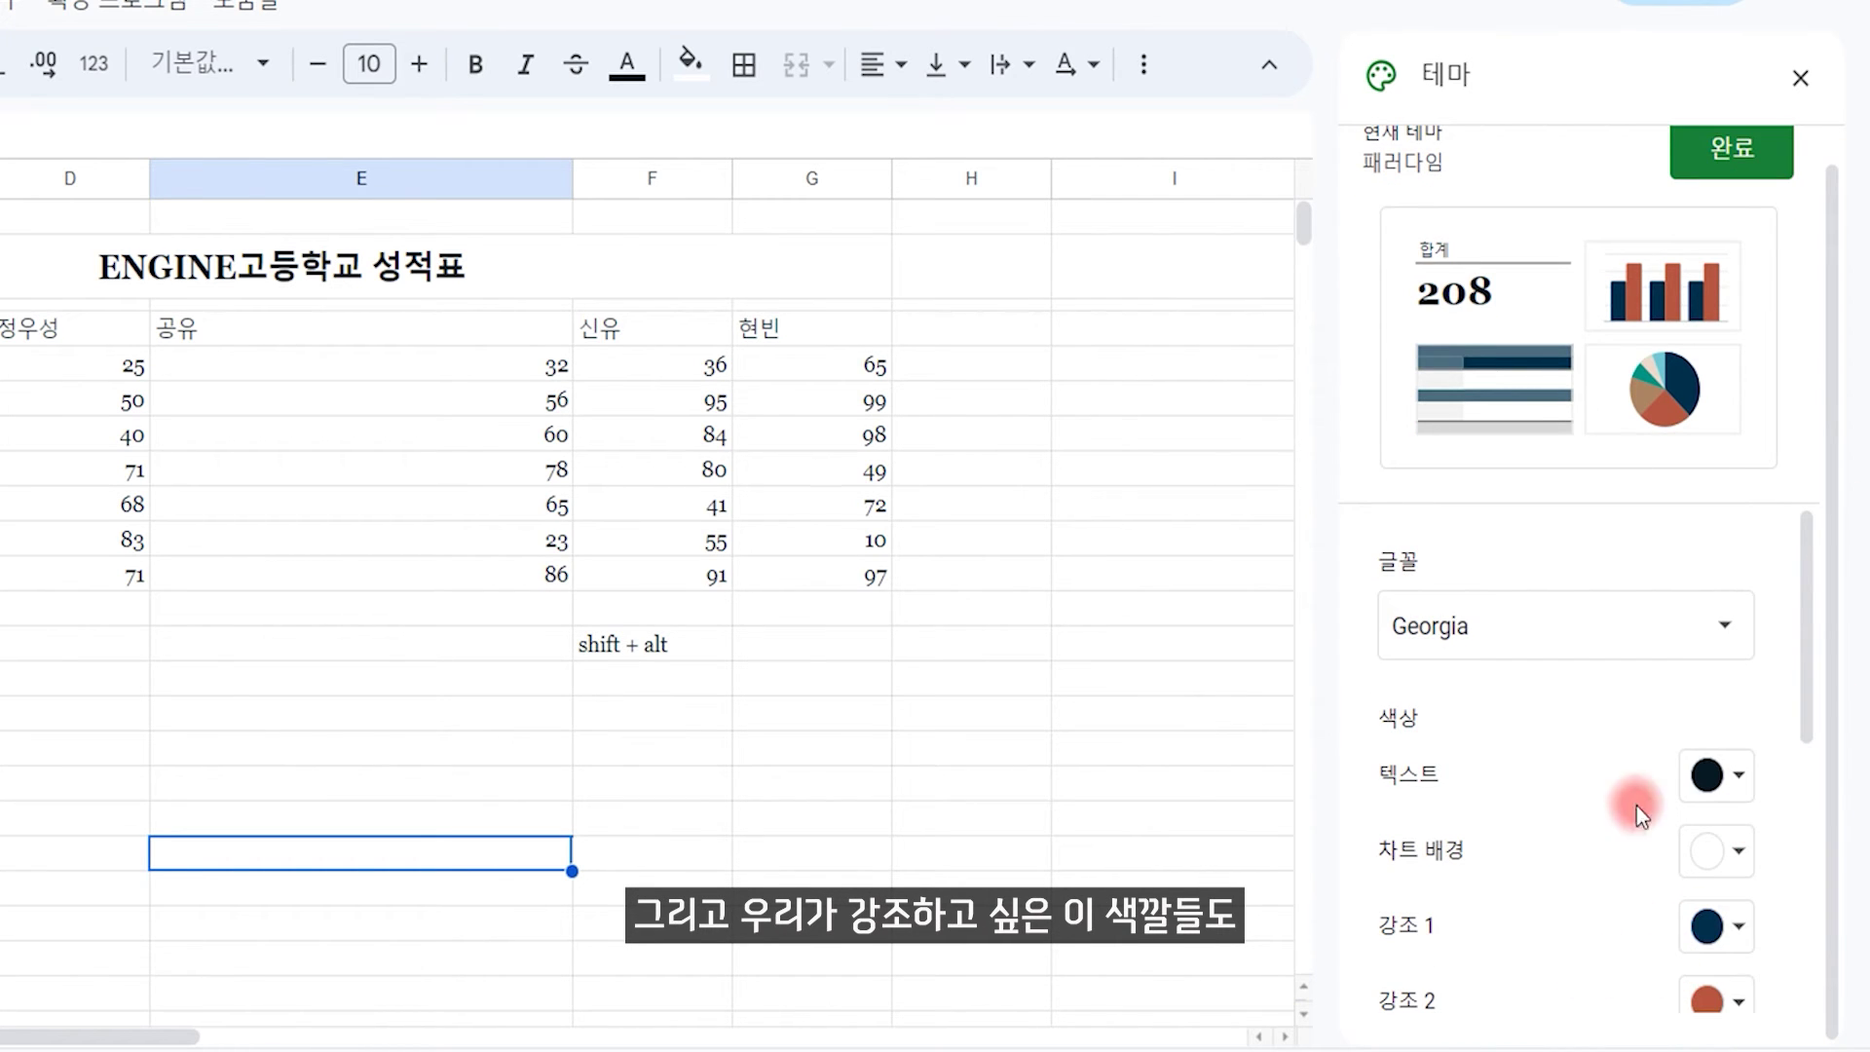
left_click_drag(1799, 613, 1809, 474)
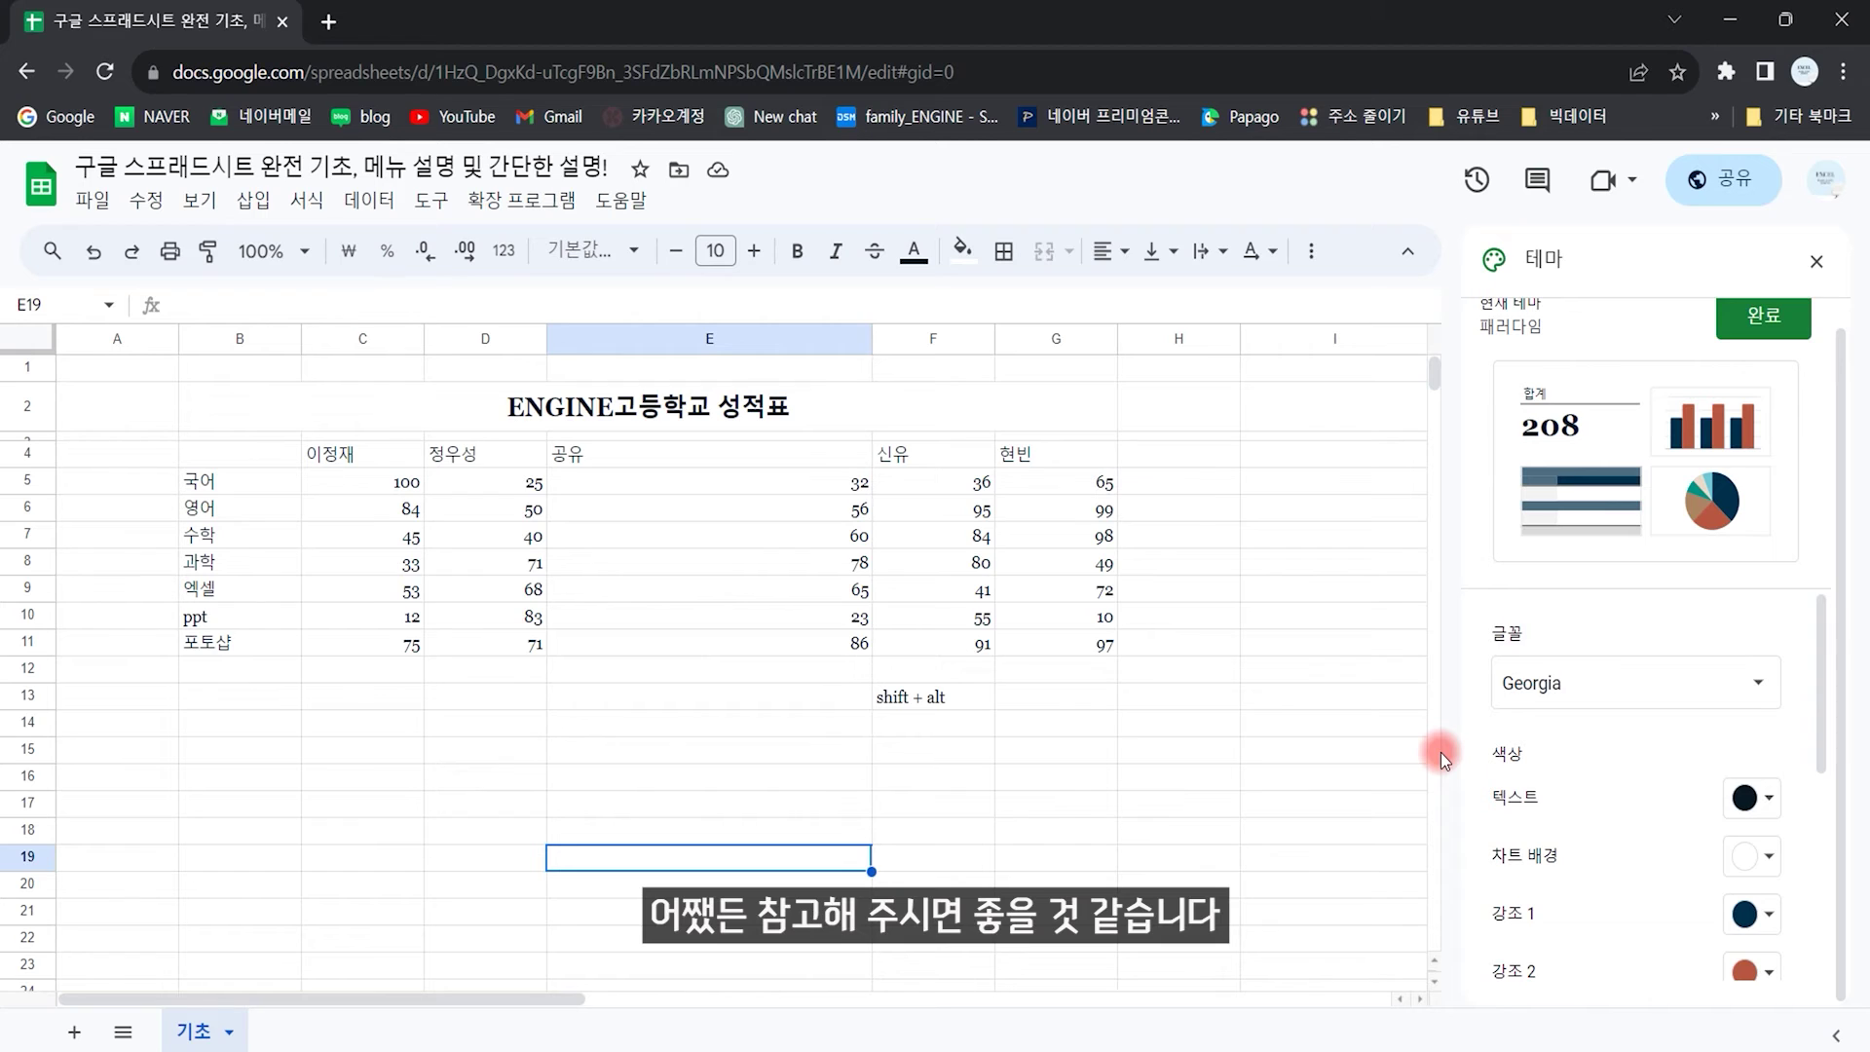
Step: Switch the grade sheet back to the 표준 theme and close the theme panel
left_click(1208, 775)
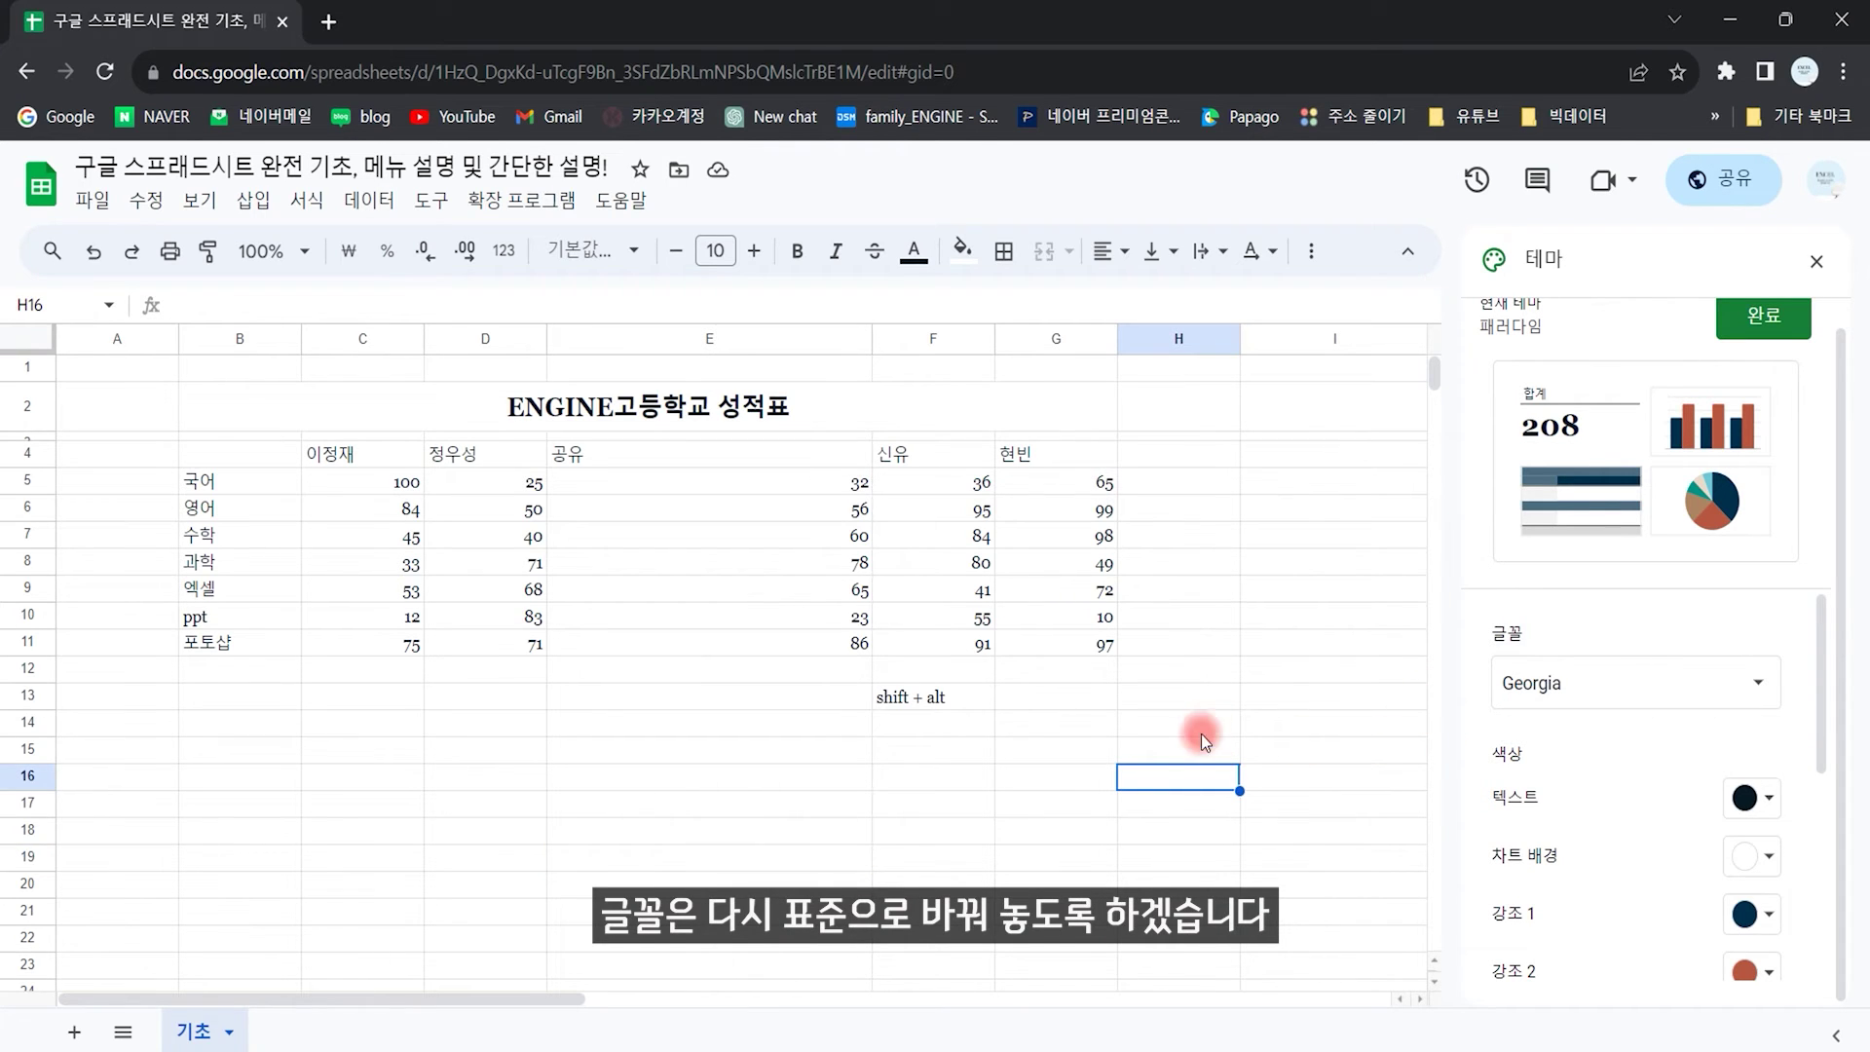
scroll(1804, 356, "up", 1)
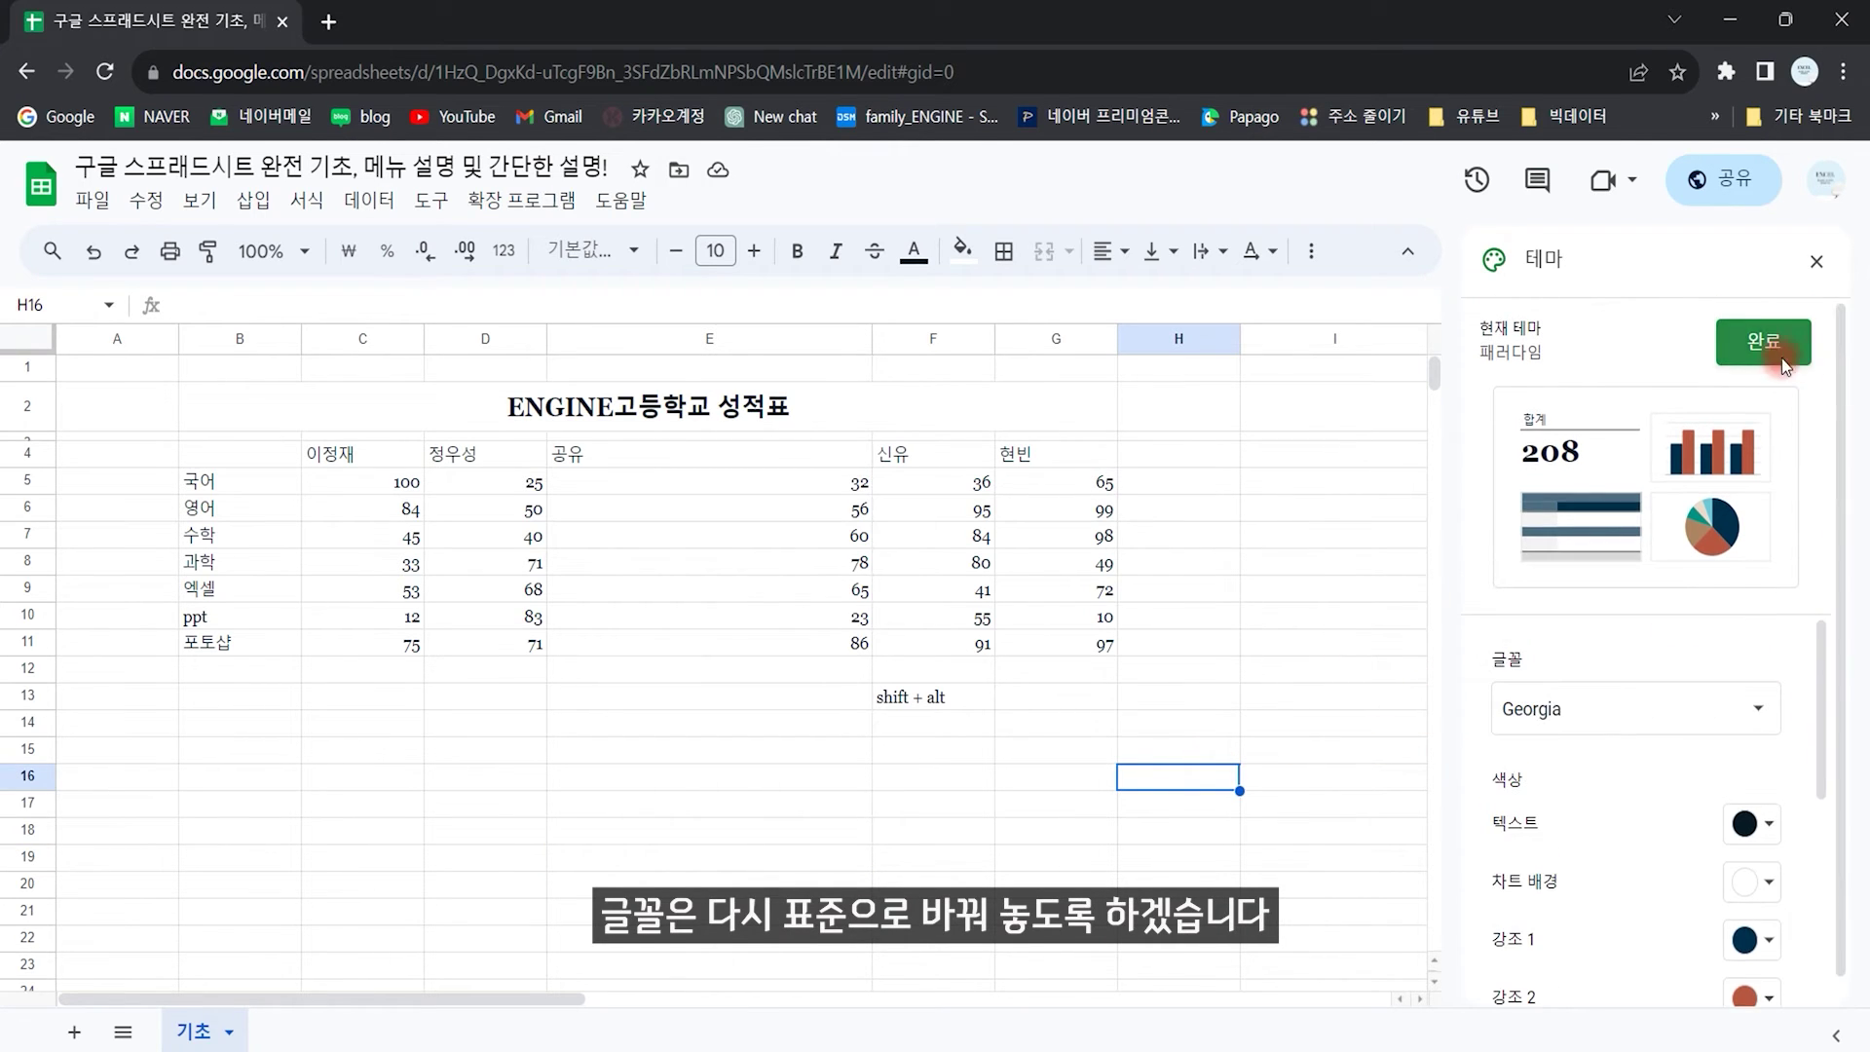
left_click(1816, 262)
left_click(1816, 261)
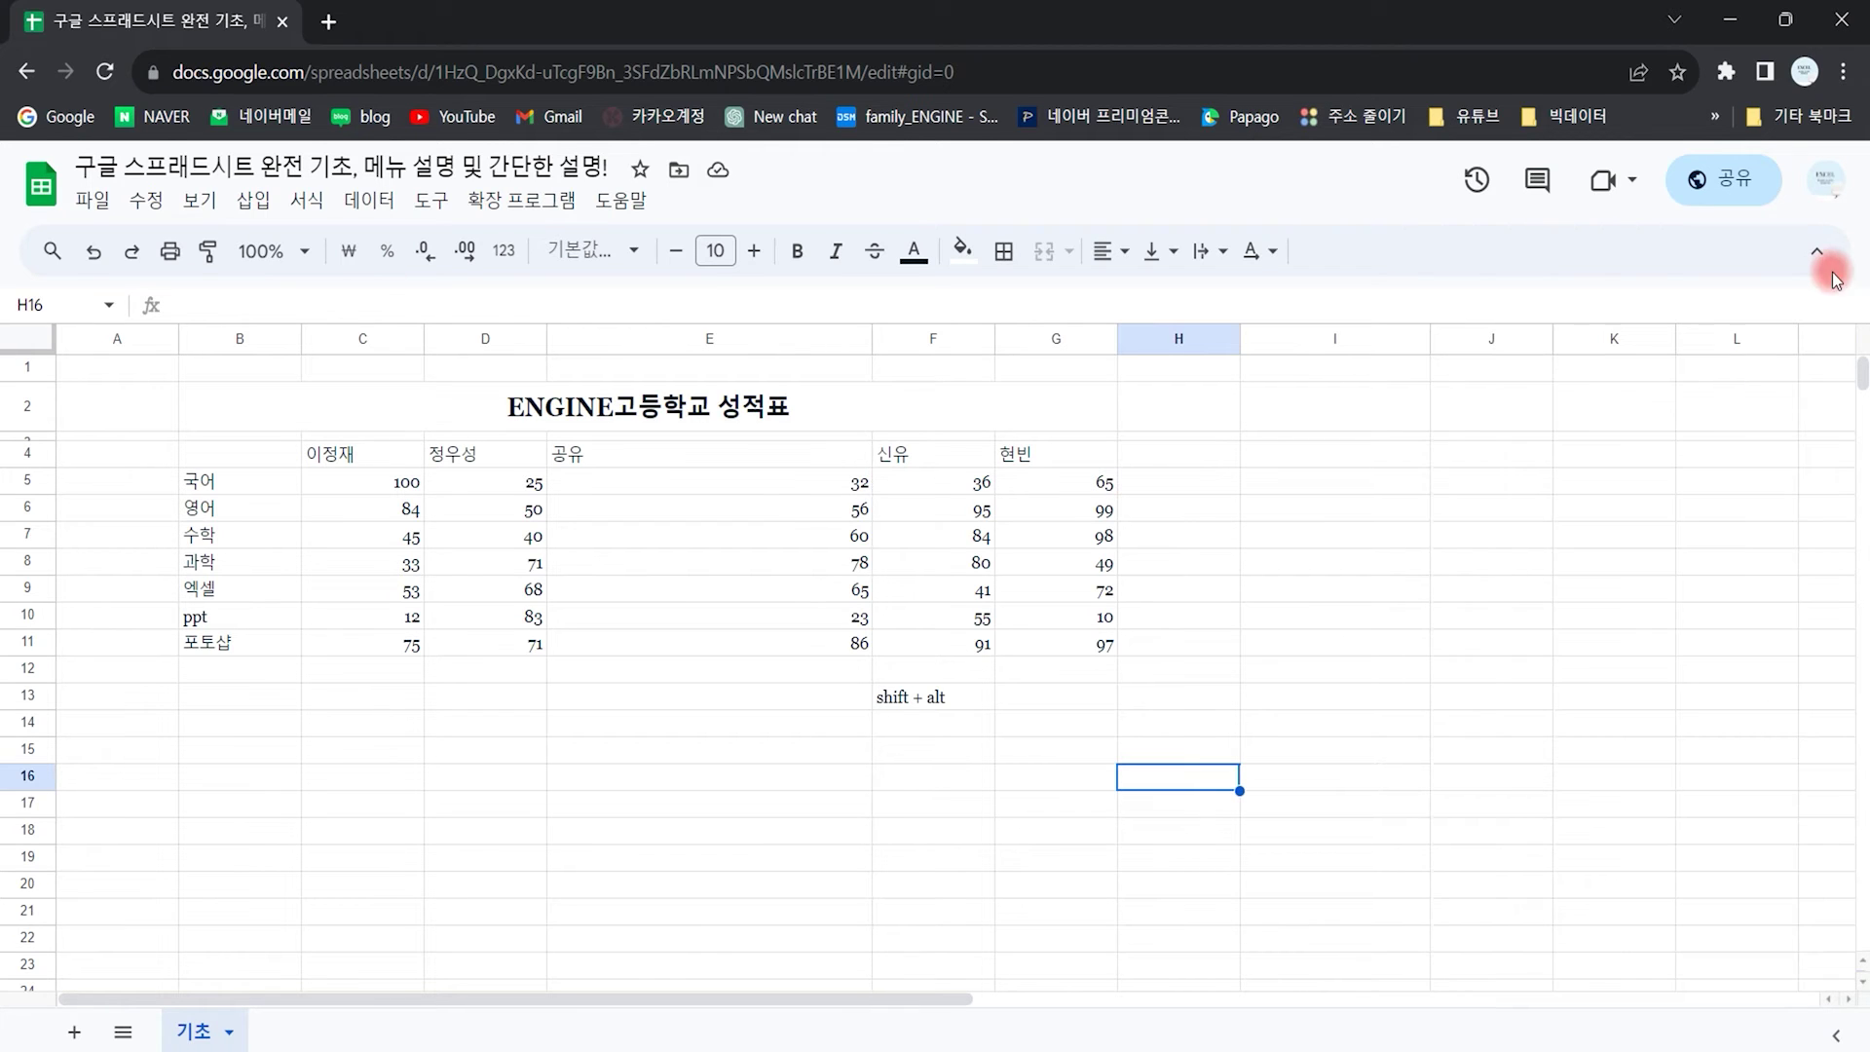
left_click(307, 200)
left_click(376, 238)
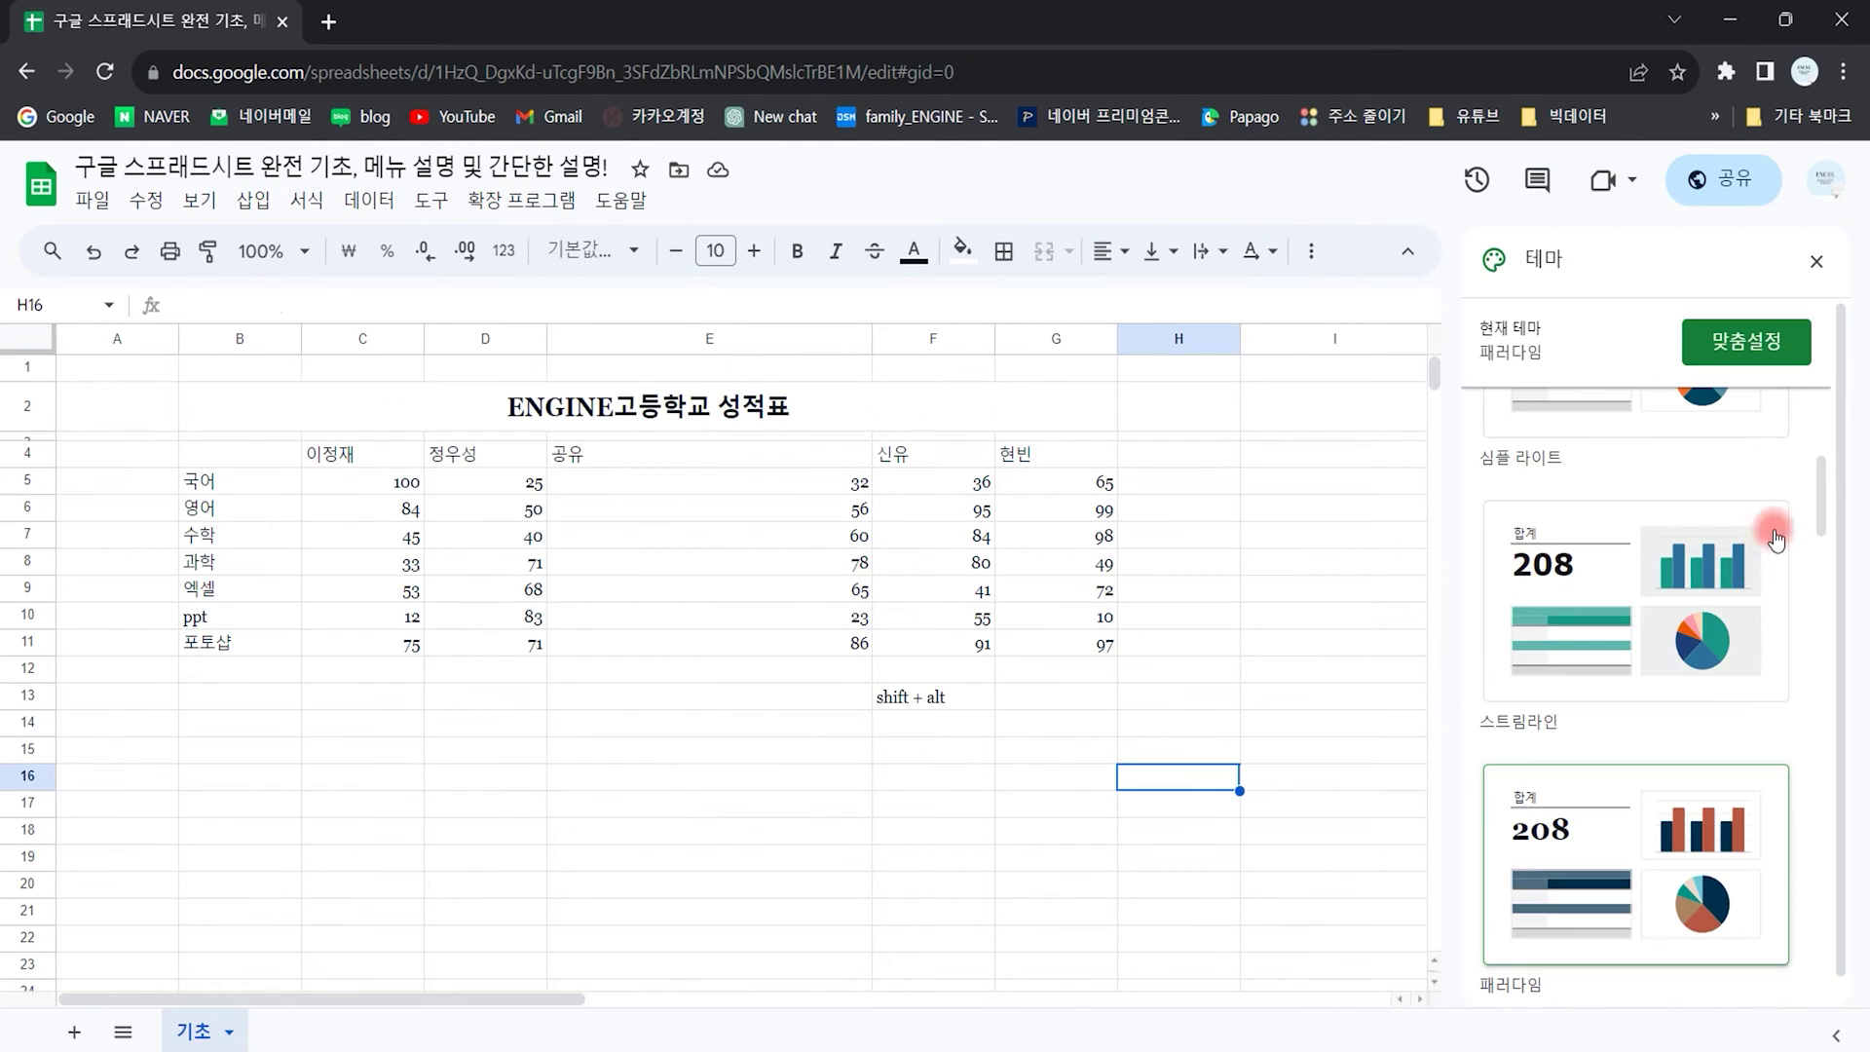
left_click(1636, 521)
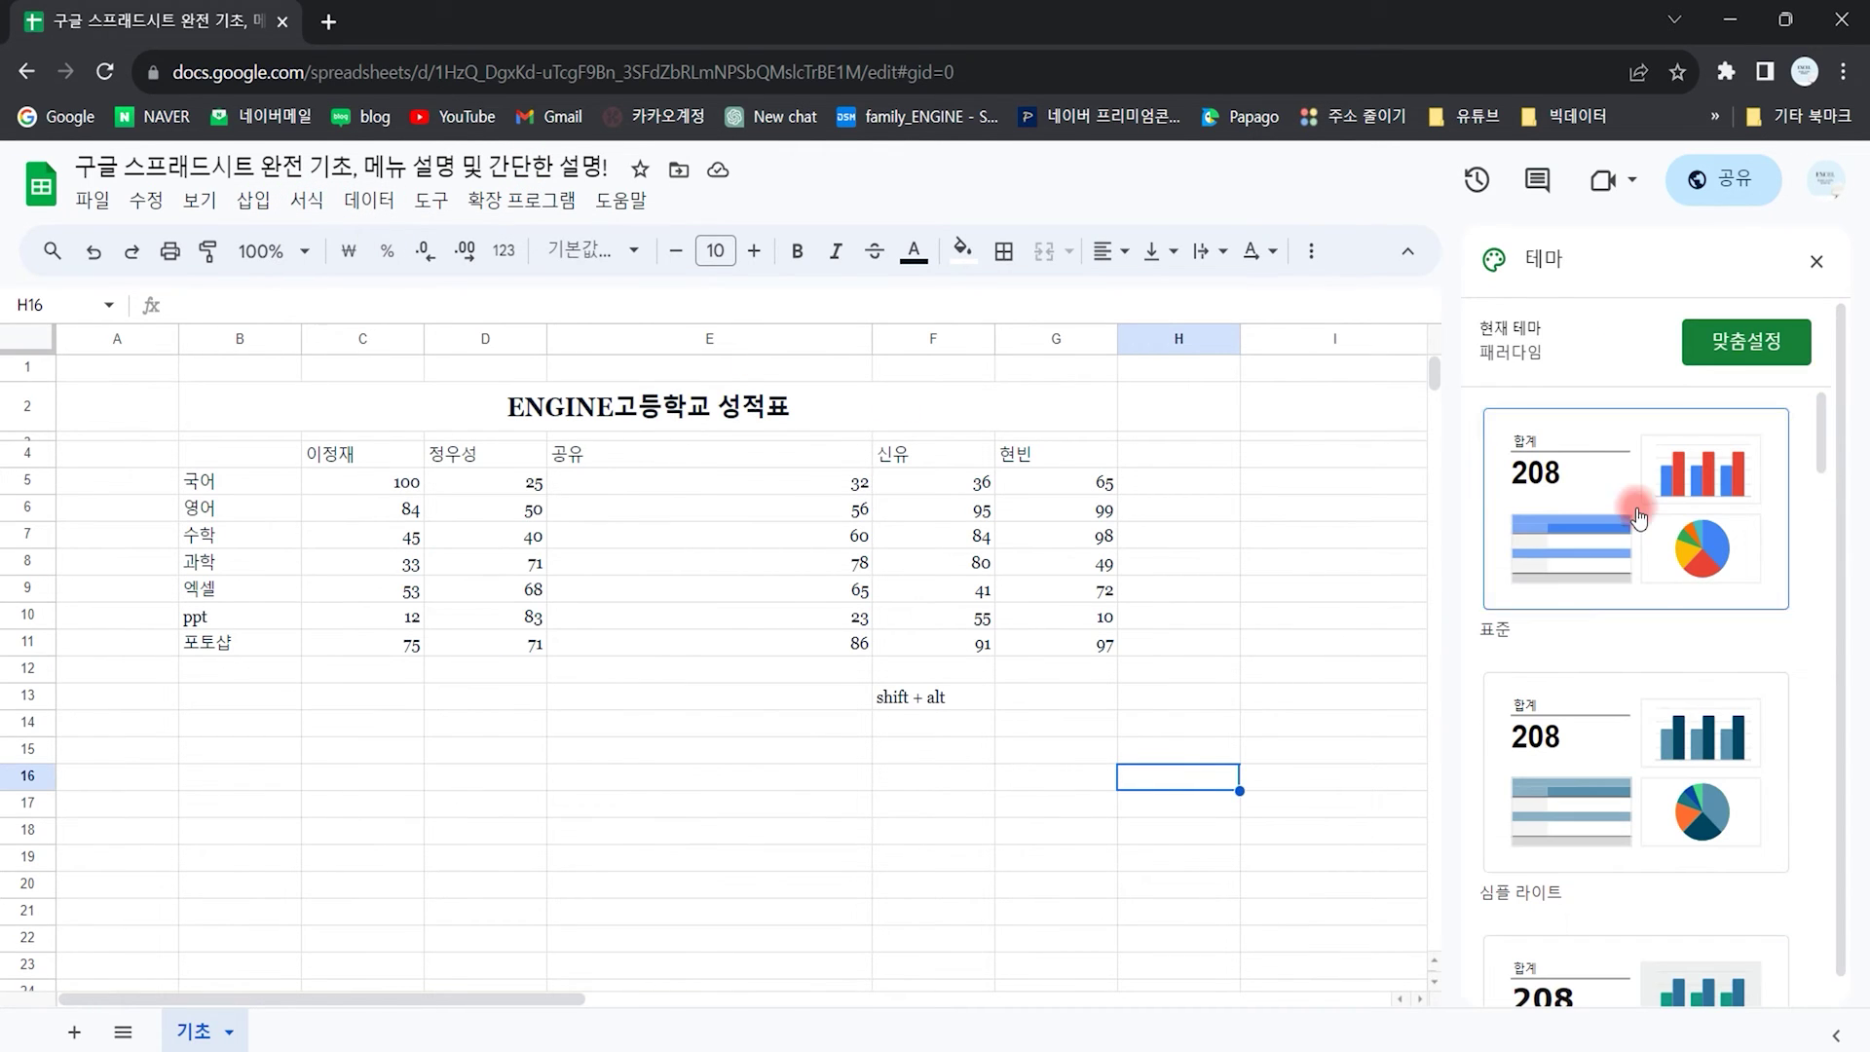
left_click(846, 801)
left_click(1817, 261)
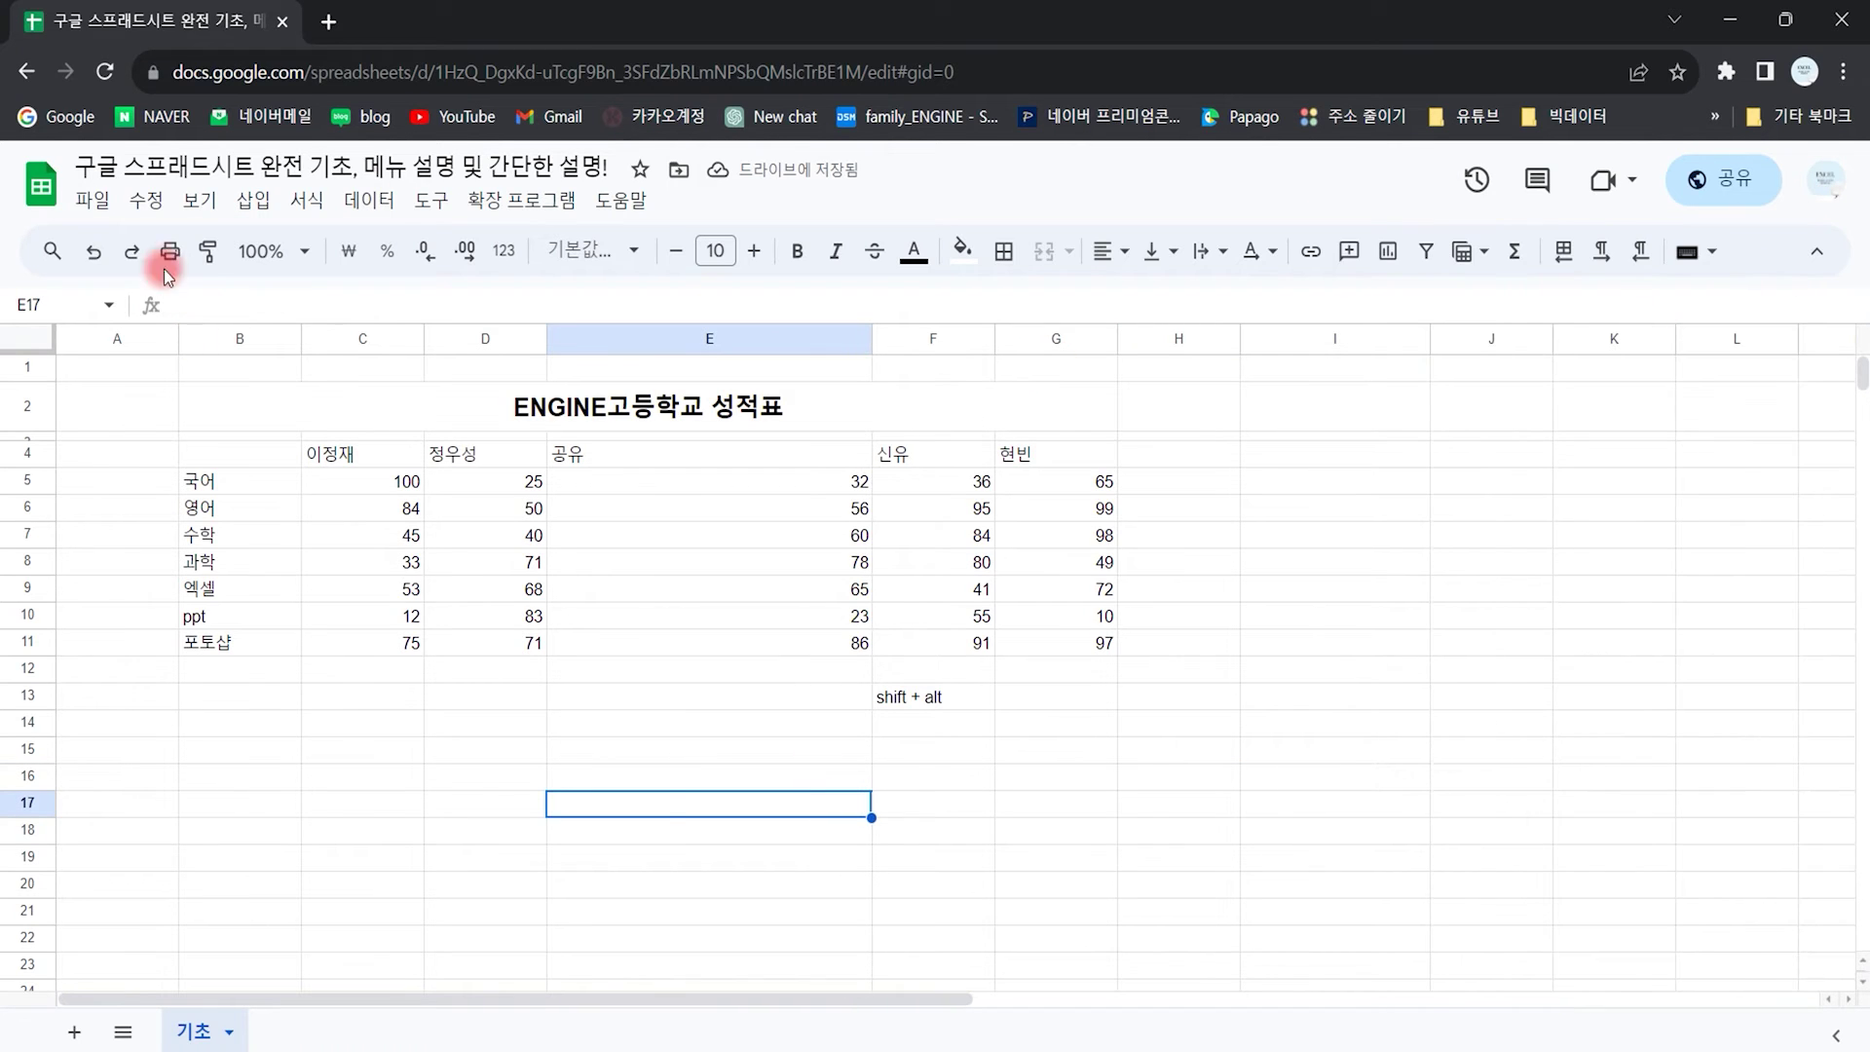
Step: Show the 서식 > 숫자 submenu listing 자동, 숫자 1,000.12, currency, date and time formats
left_click(307, 200)
left_click(335, 309)
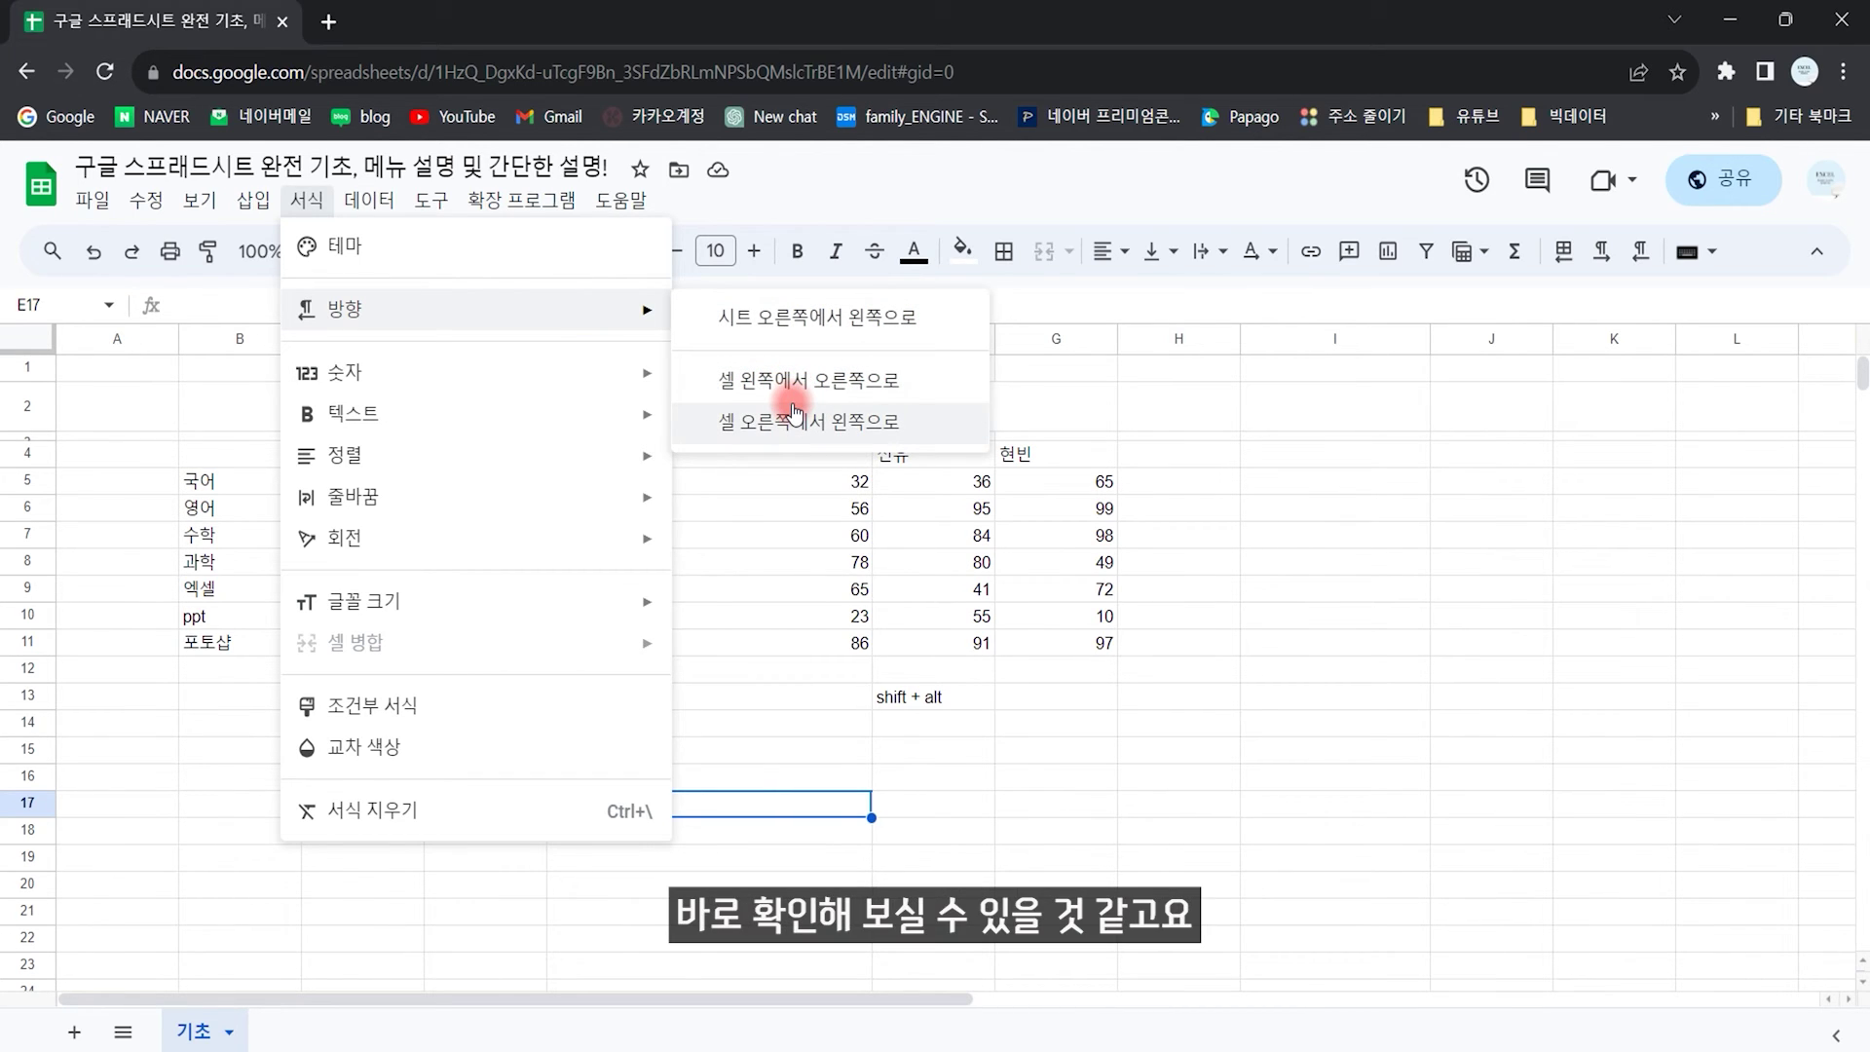
left_click(353, 372)
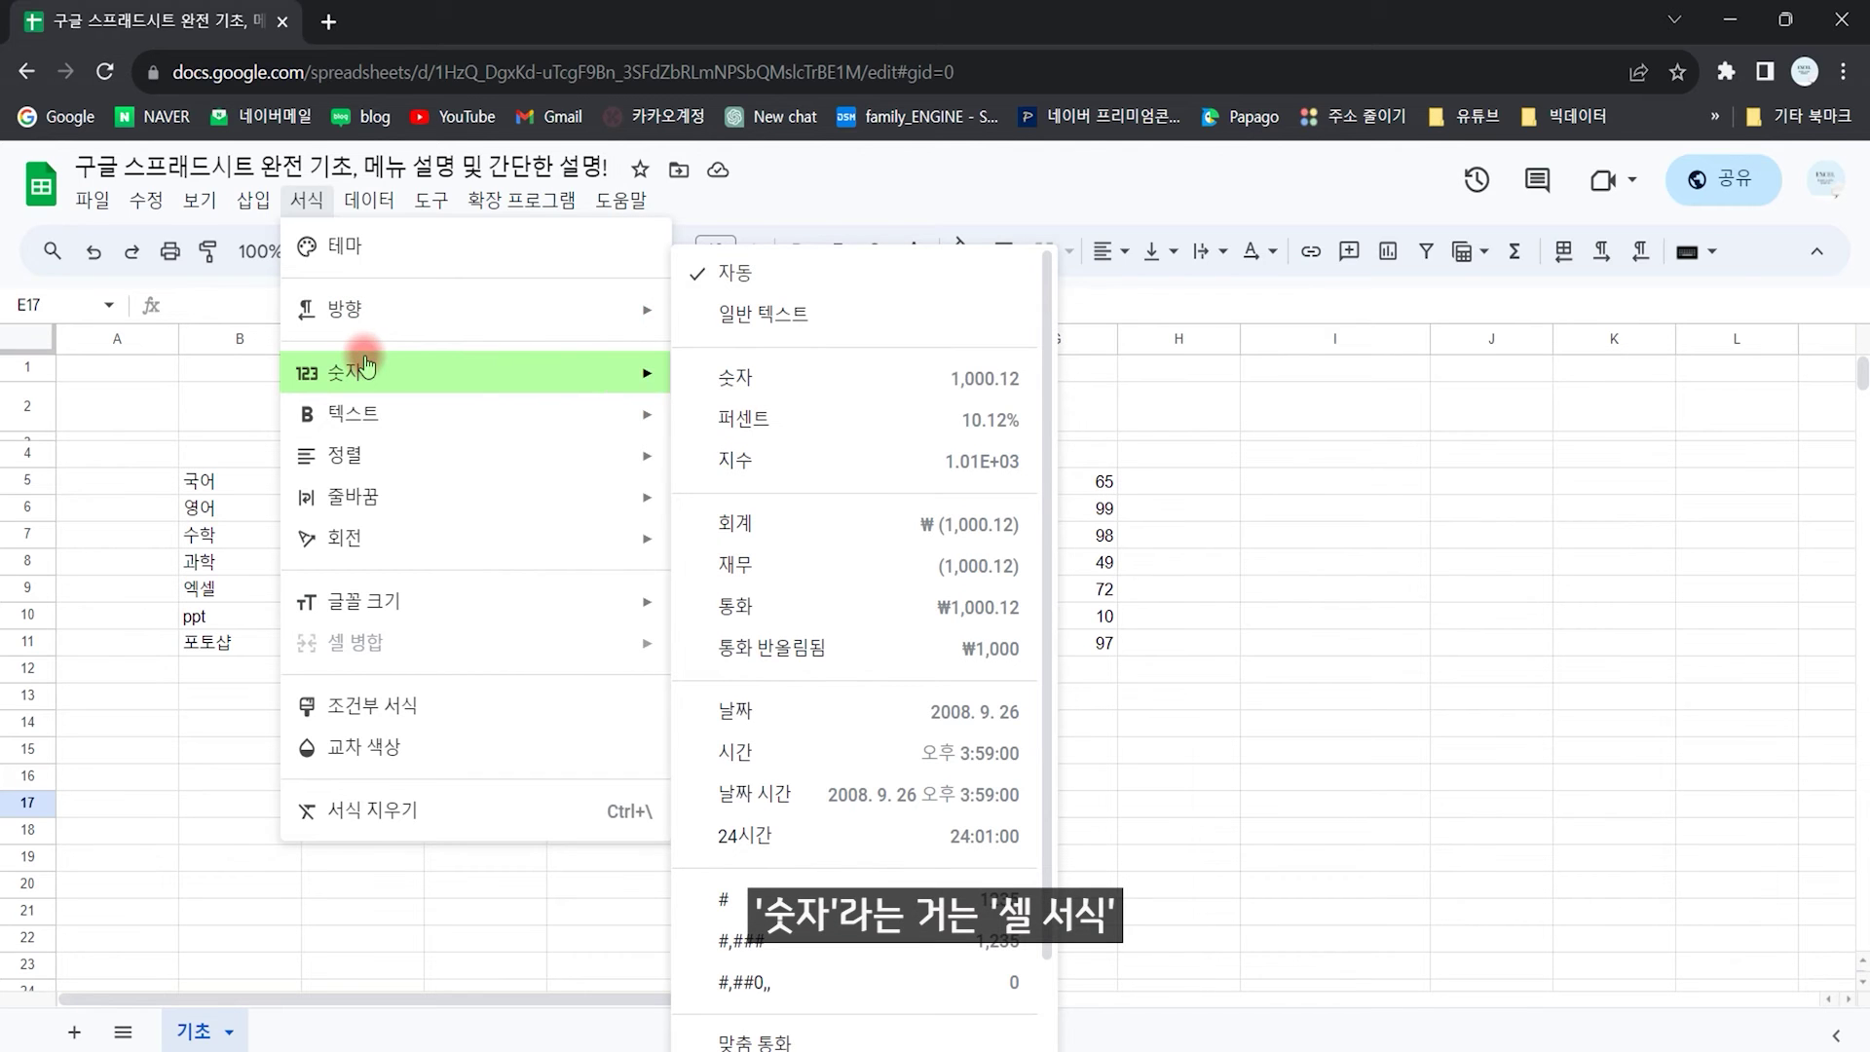
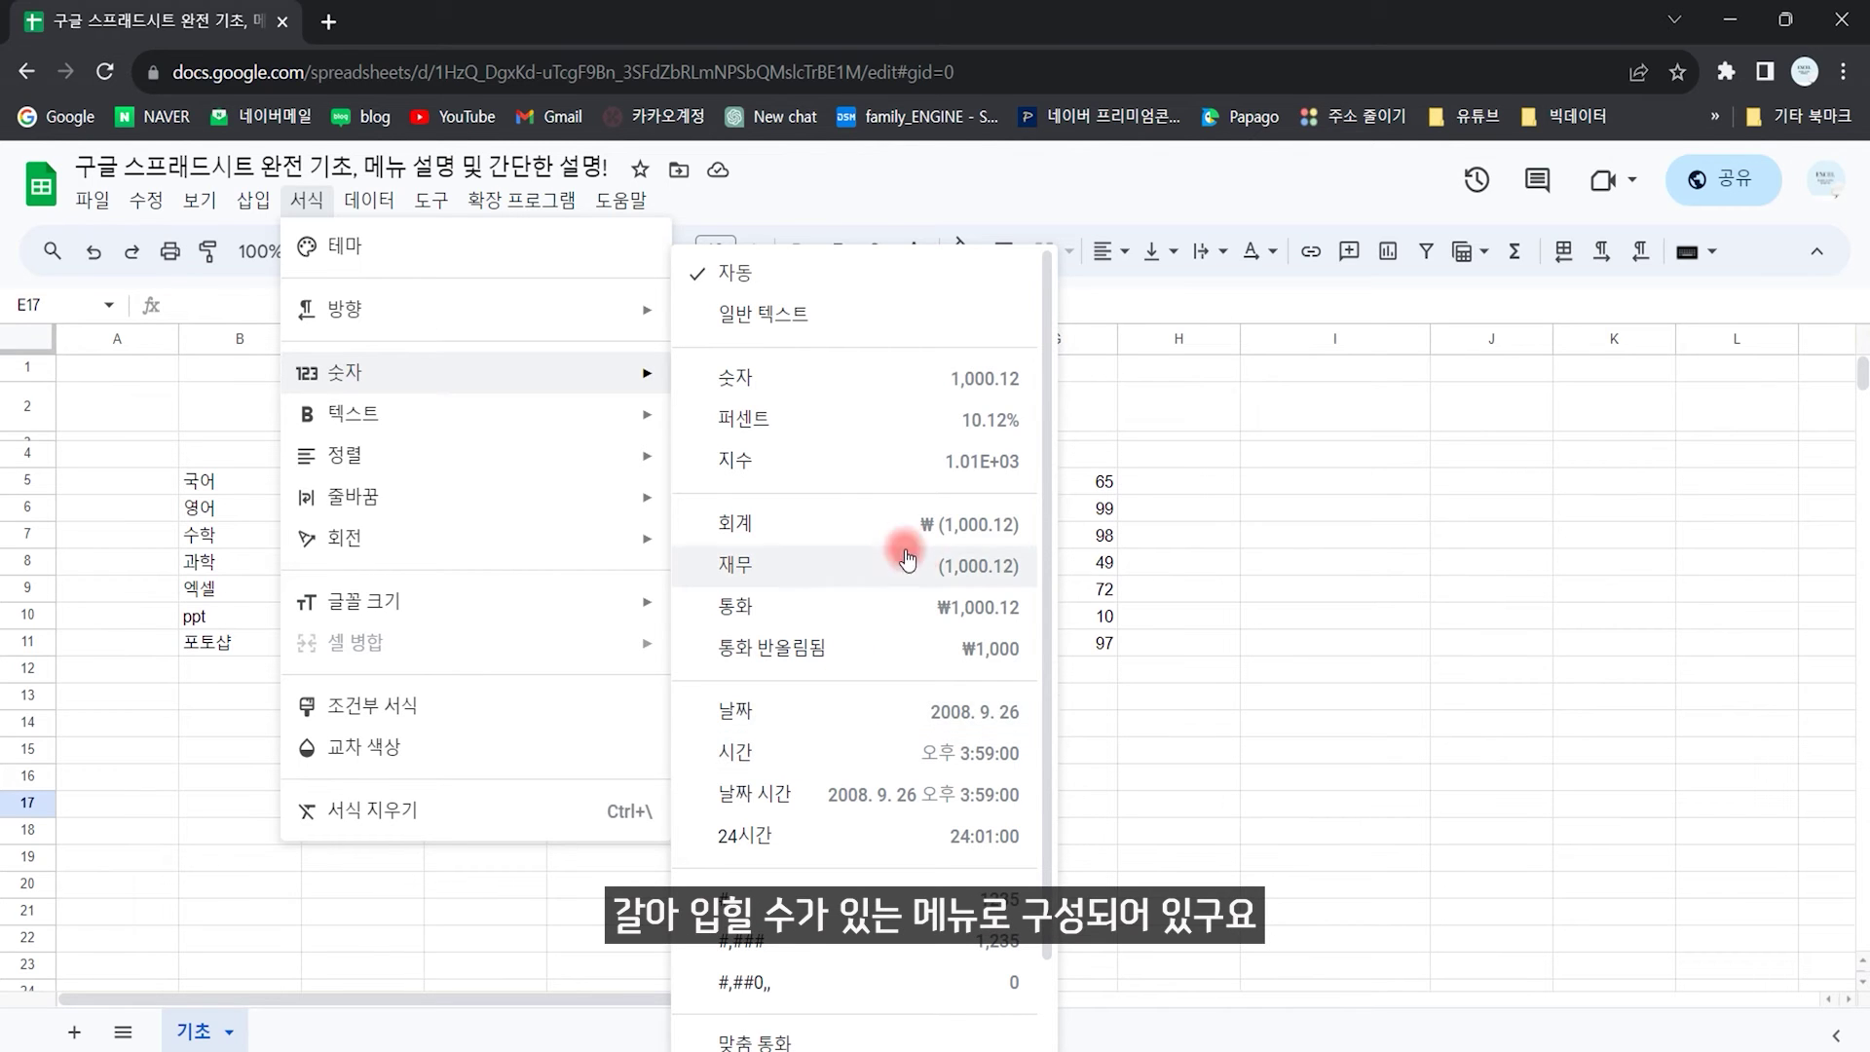
Step: Preview the custom number format presets and close the dialog without applying any
scroll(1038, 717, "down", 1)
scroll(1039, 717, "down", 1)
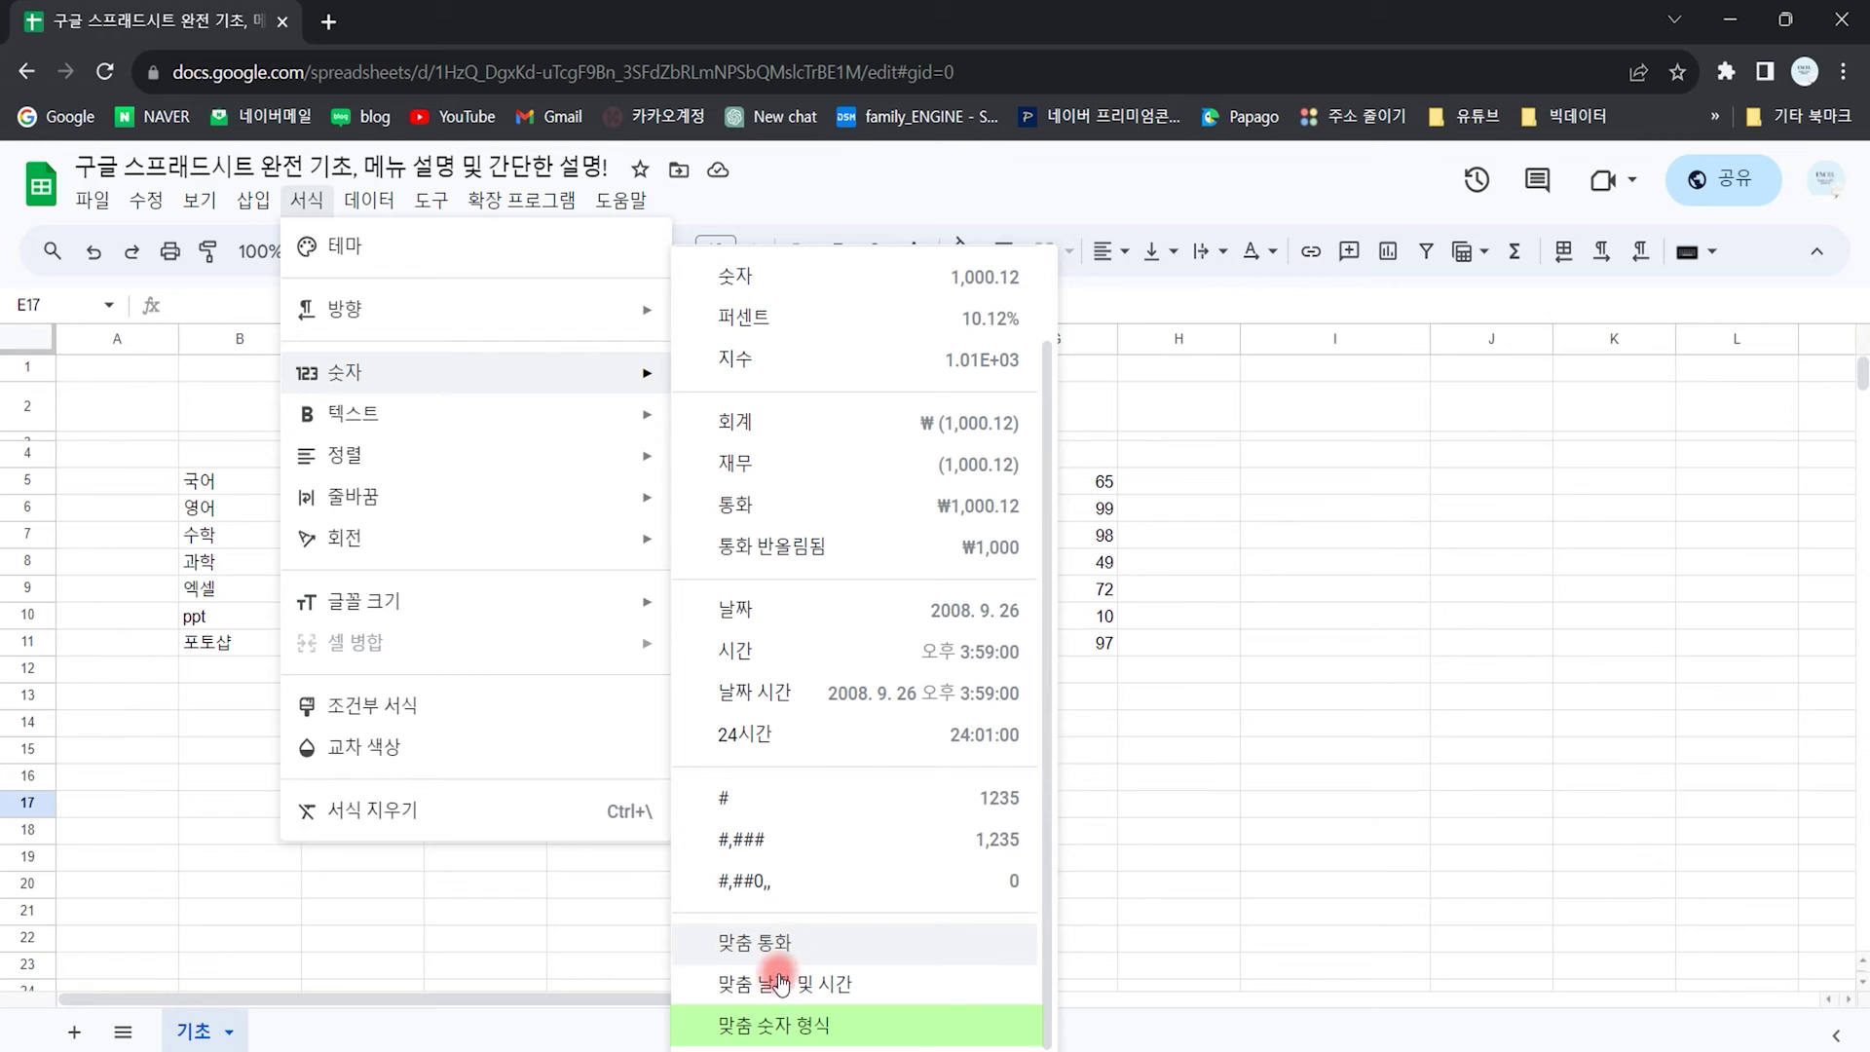
left_click(812, 1035)
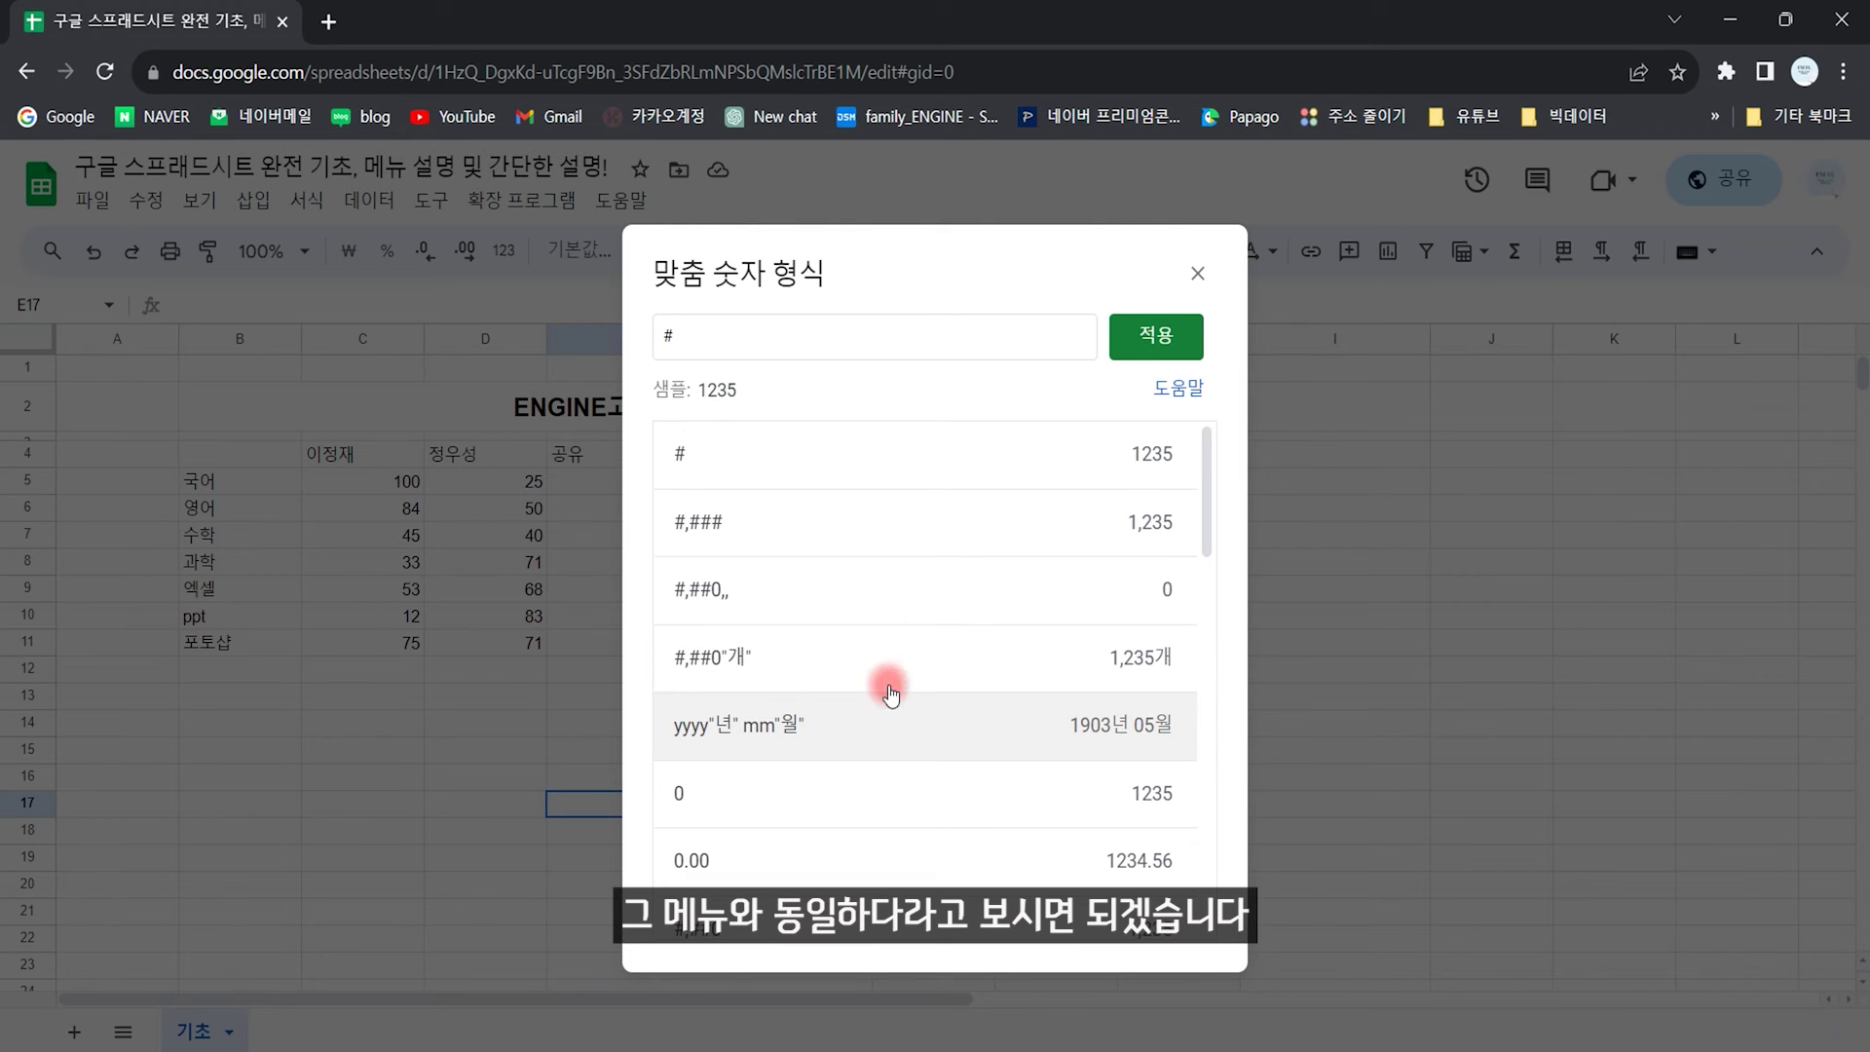
left_click(1198, 272)
Step: Enter 4567890 in cell E9 in place of 45
left_click(718, 588)
type("4567890")
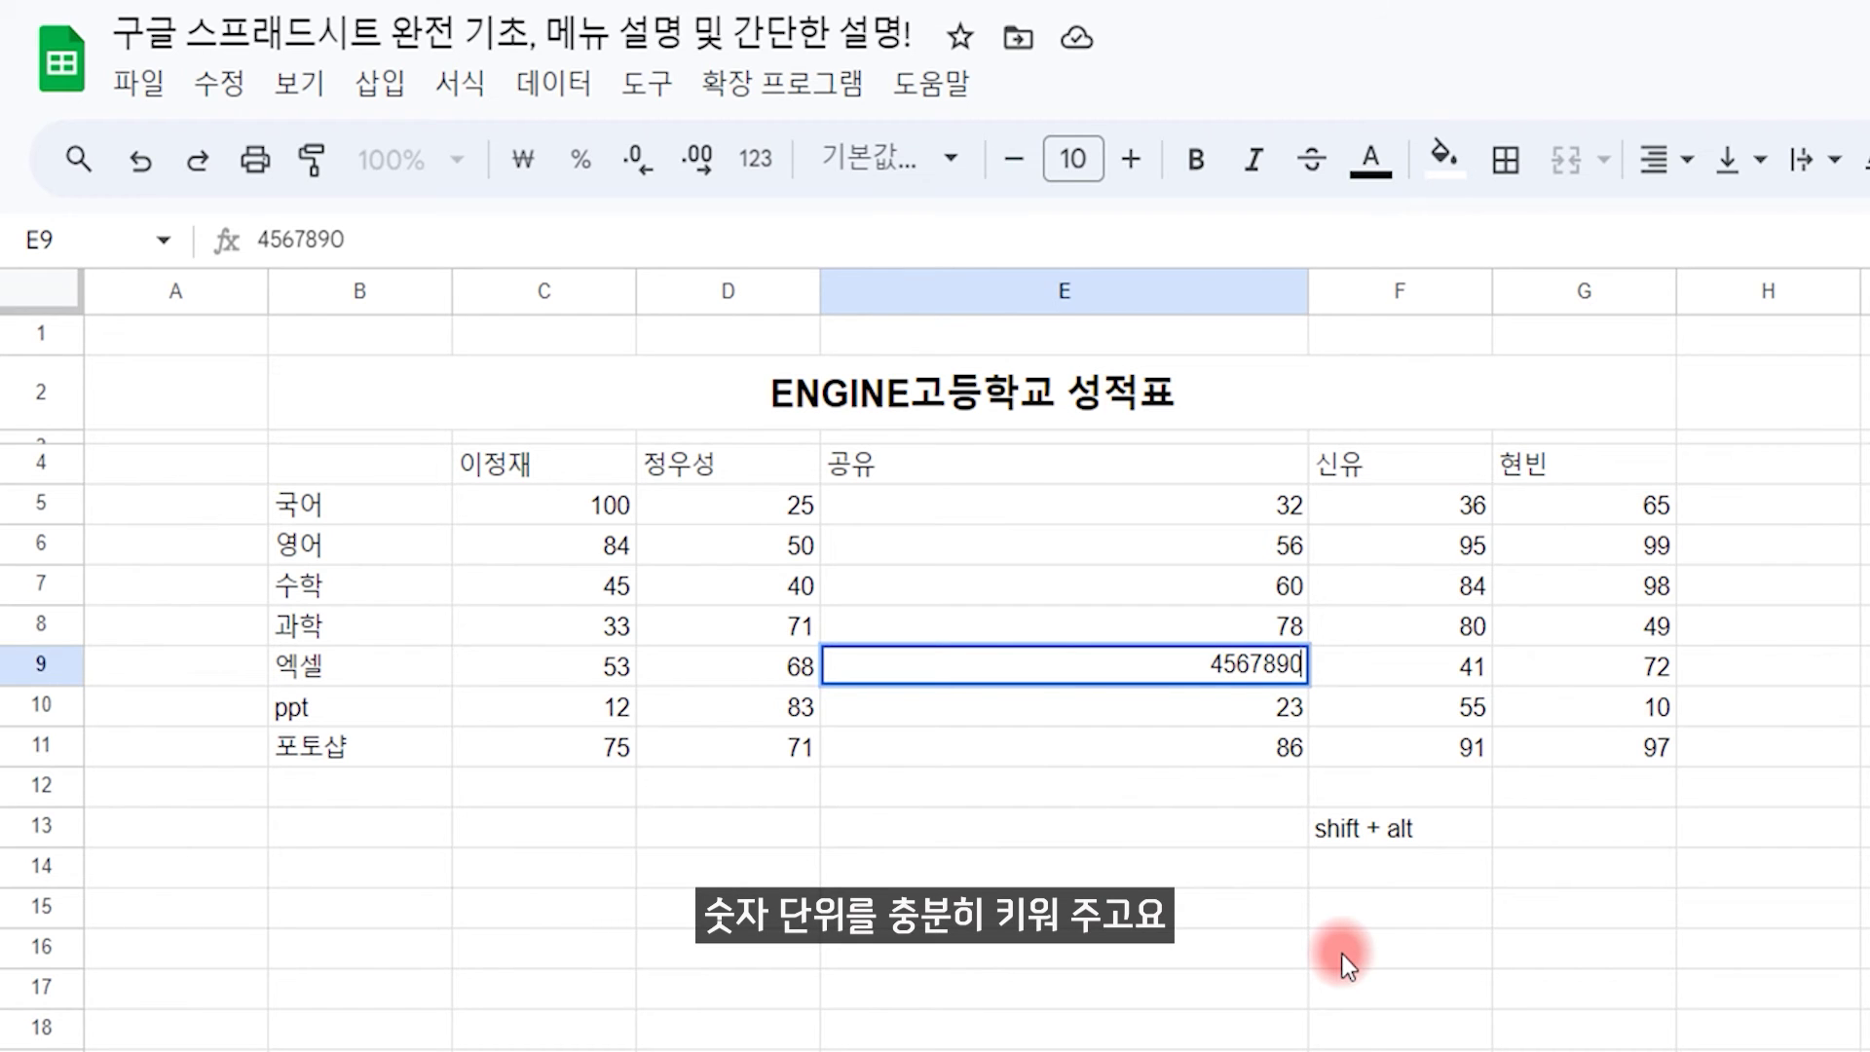
key("Return")
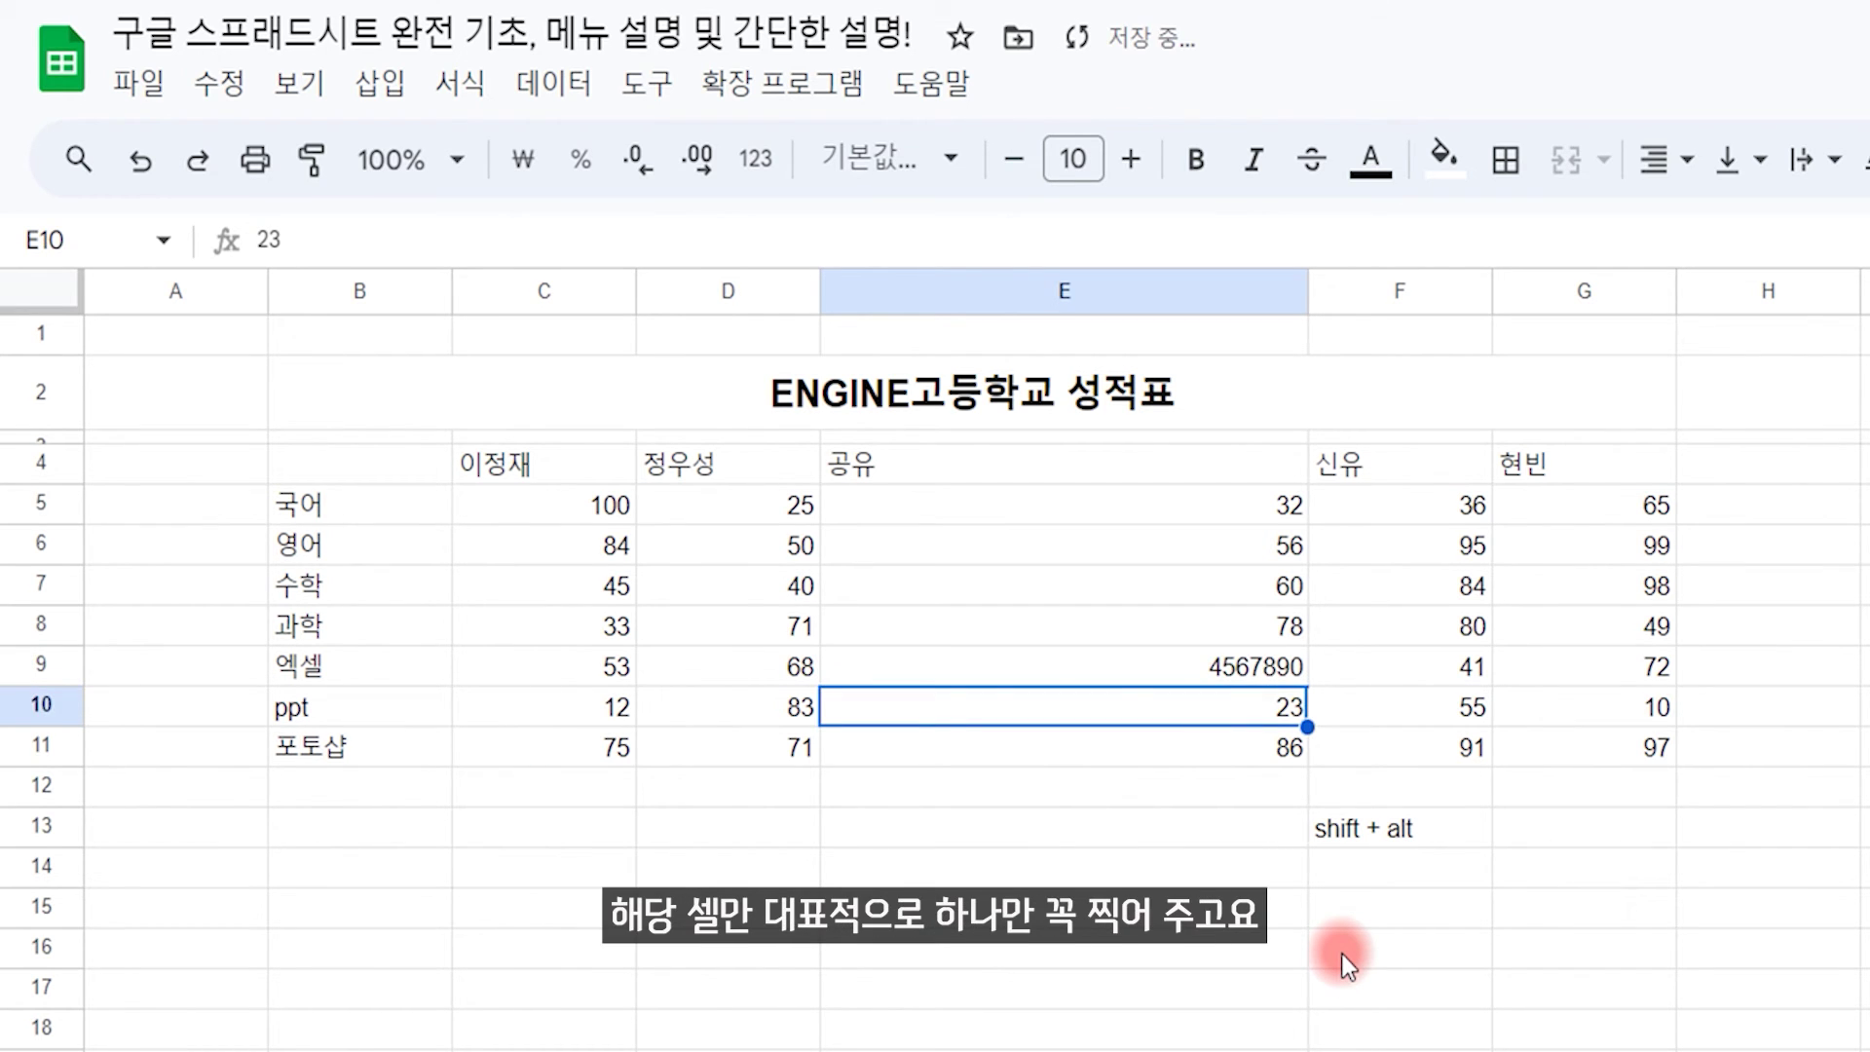
left_click(1231, 657)
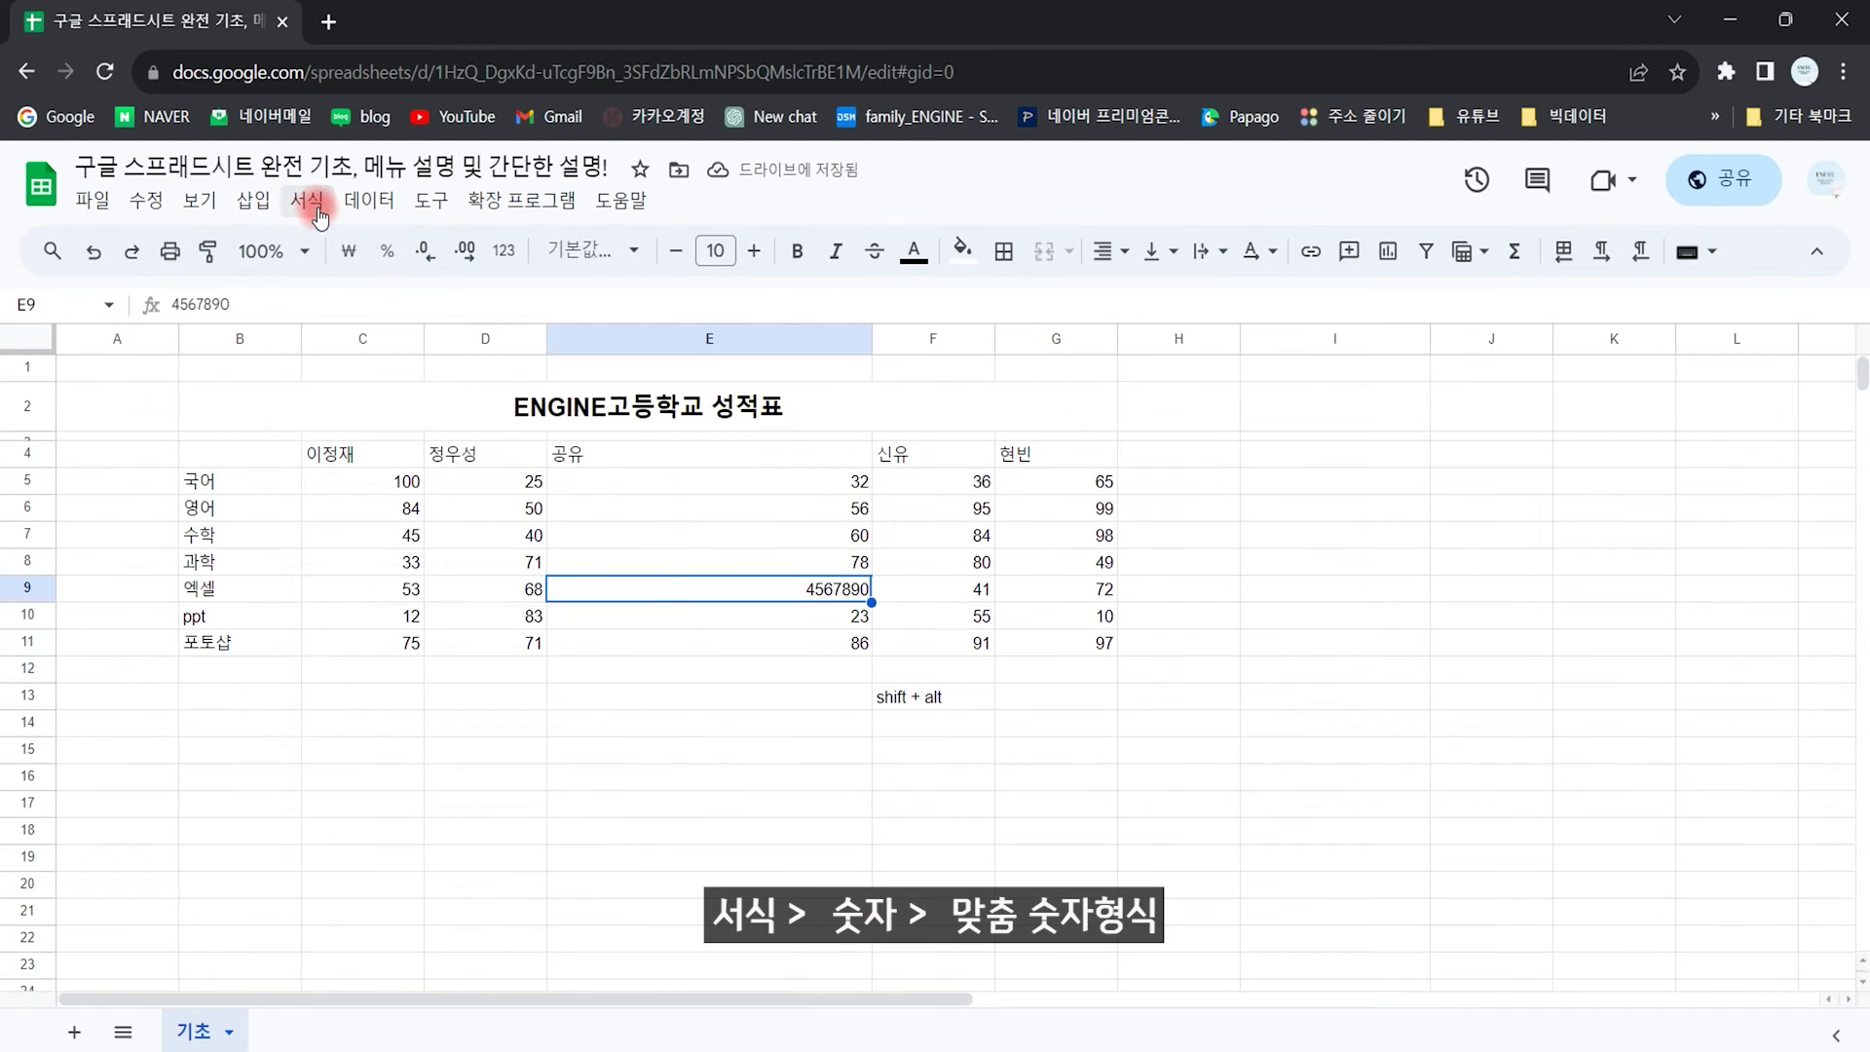
Step: Apply the #,##0 custom number format to E9 so it reads 4,567,890
left_click(459, 82)
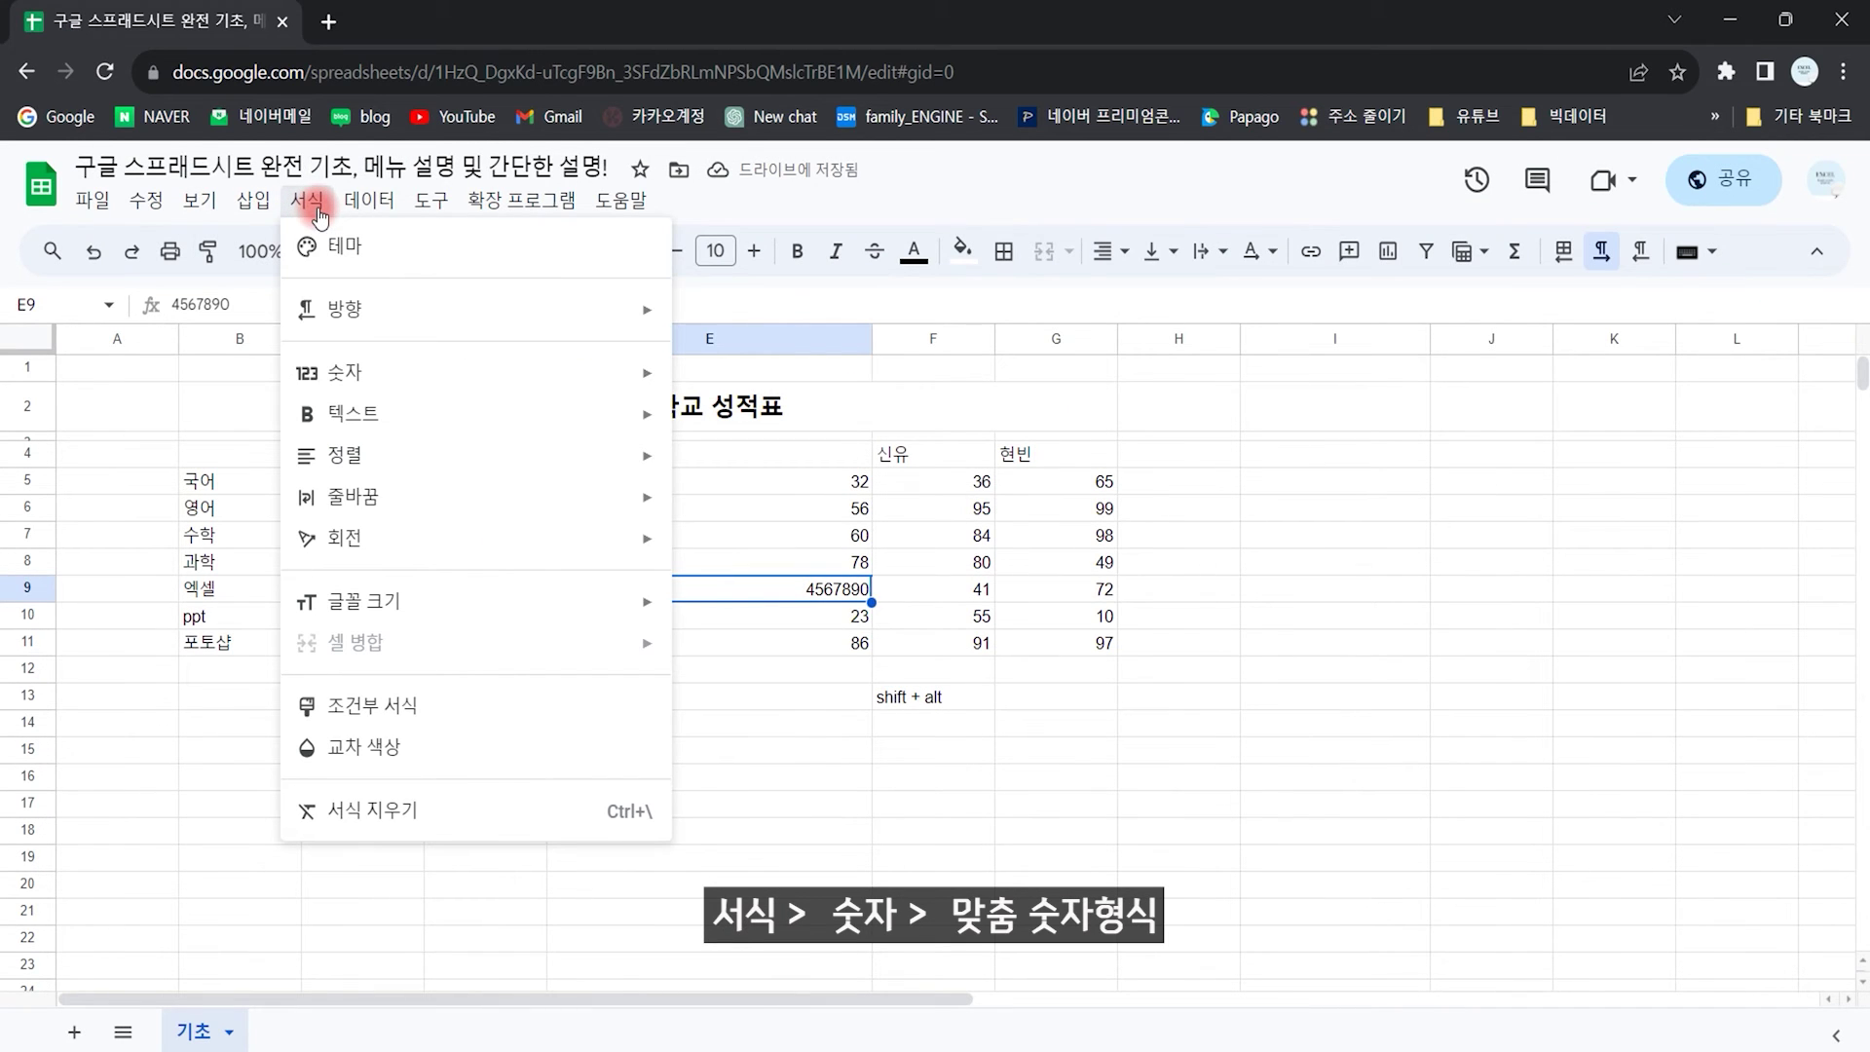
mouse_move(319, 382)
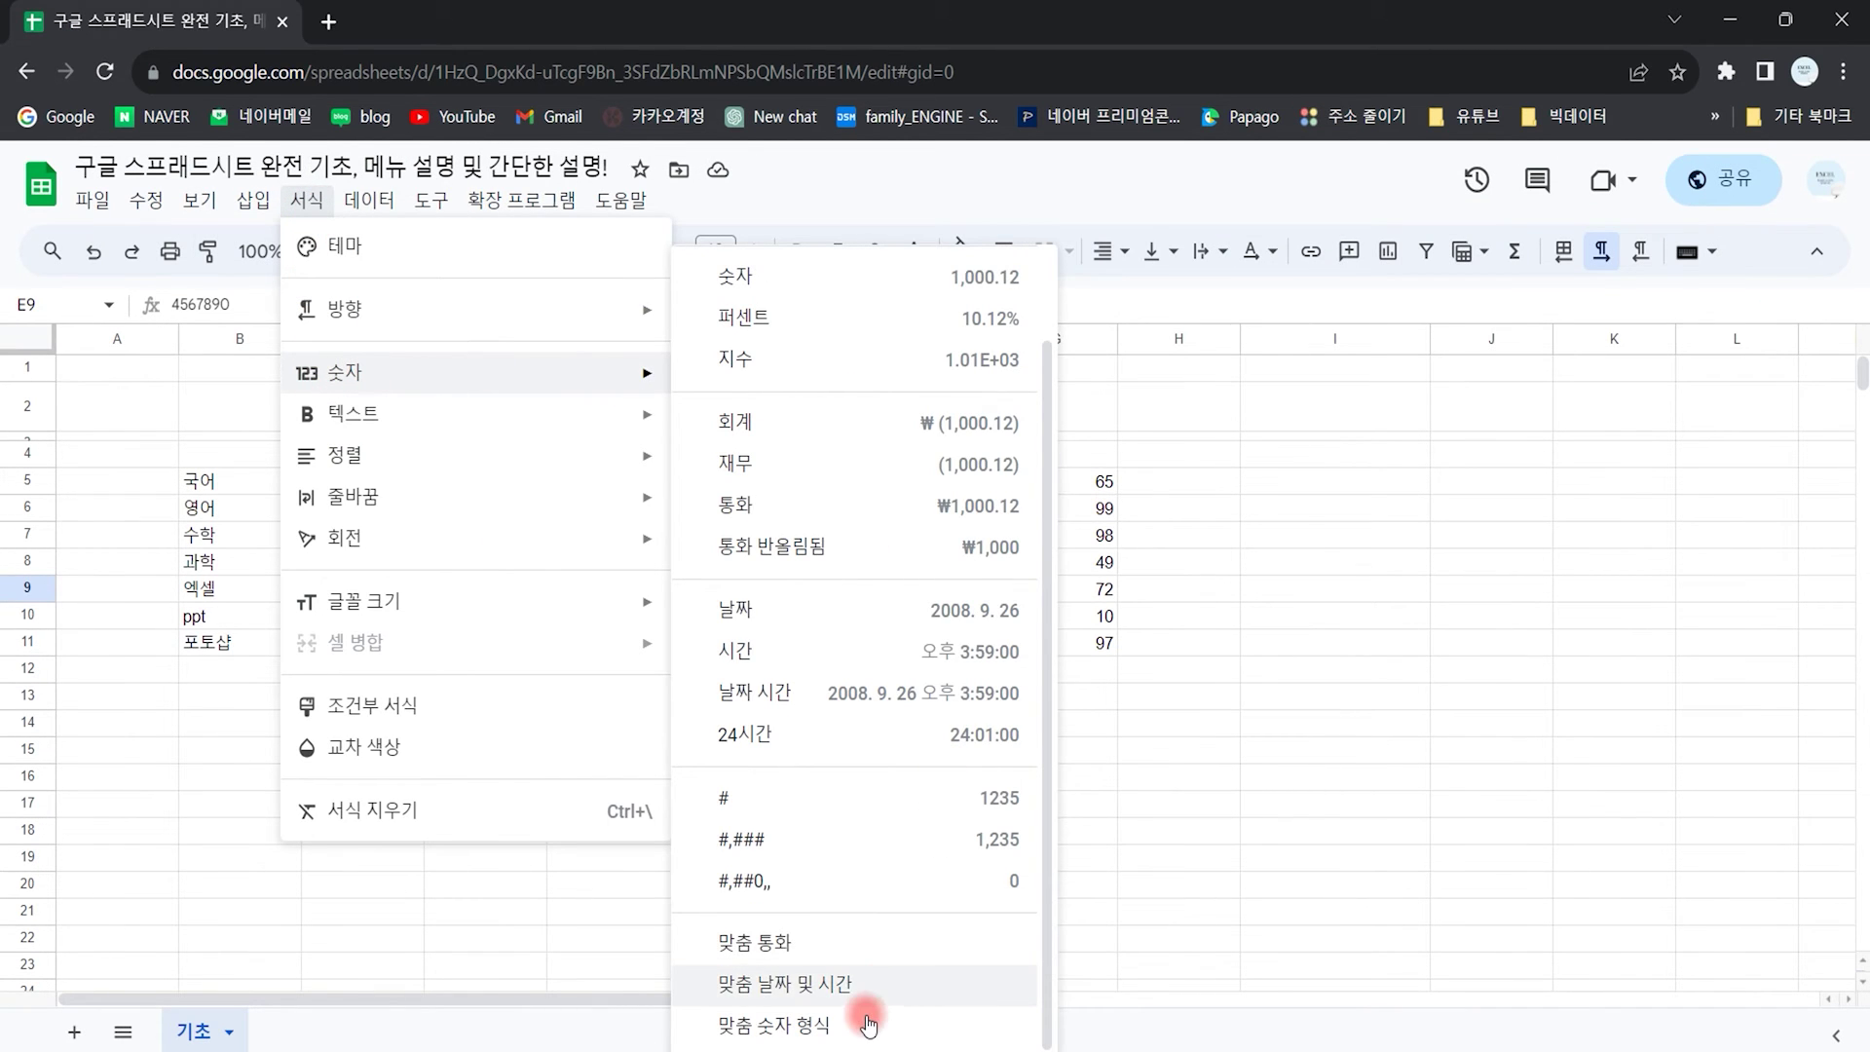
left_click(794, 1028)
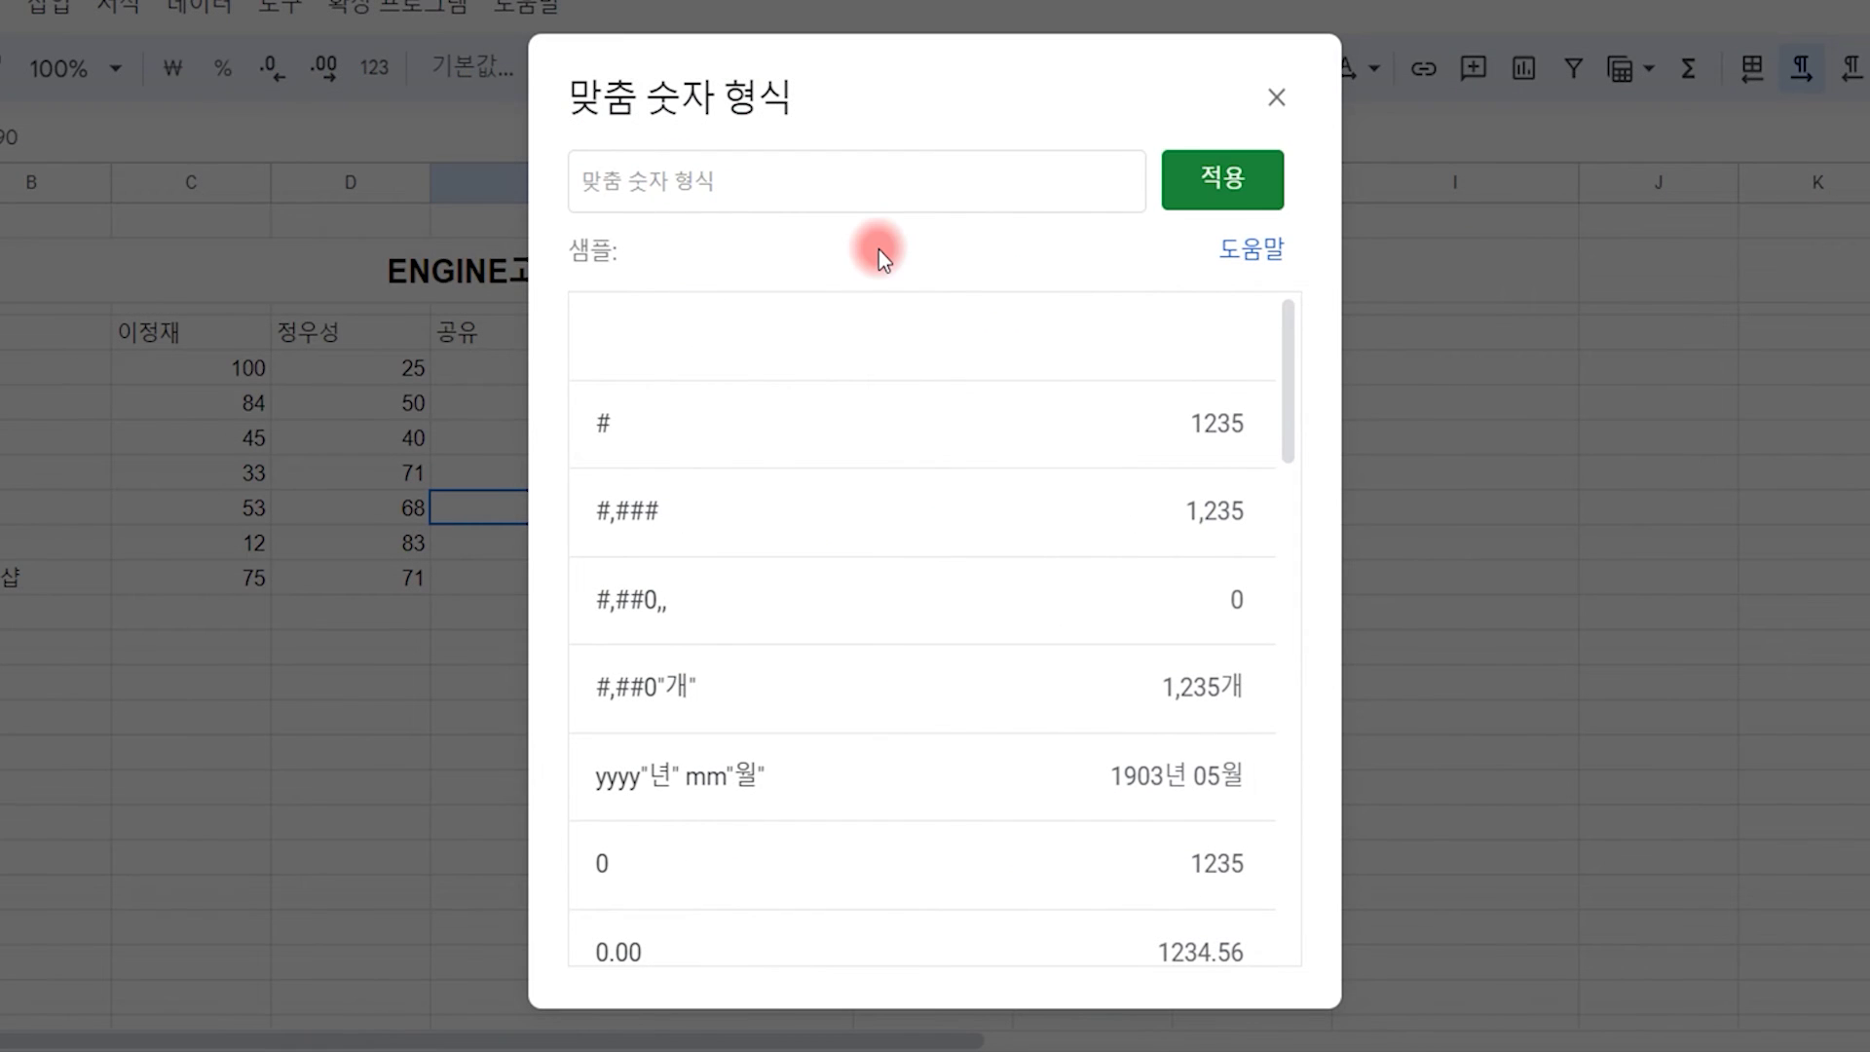
type("#")
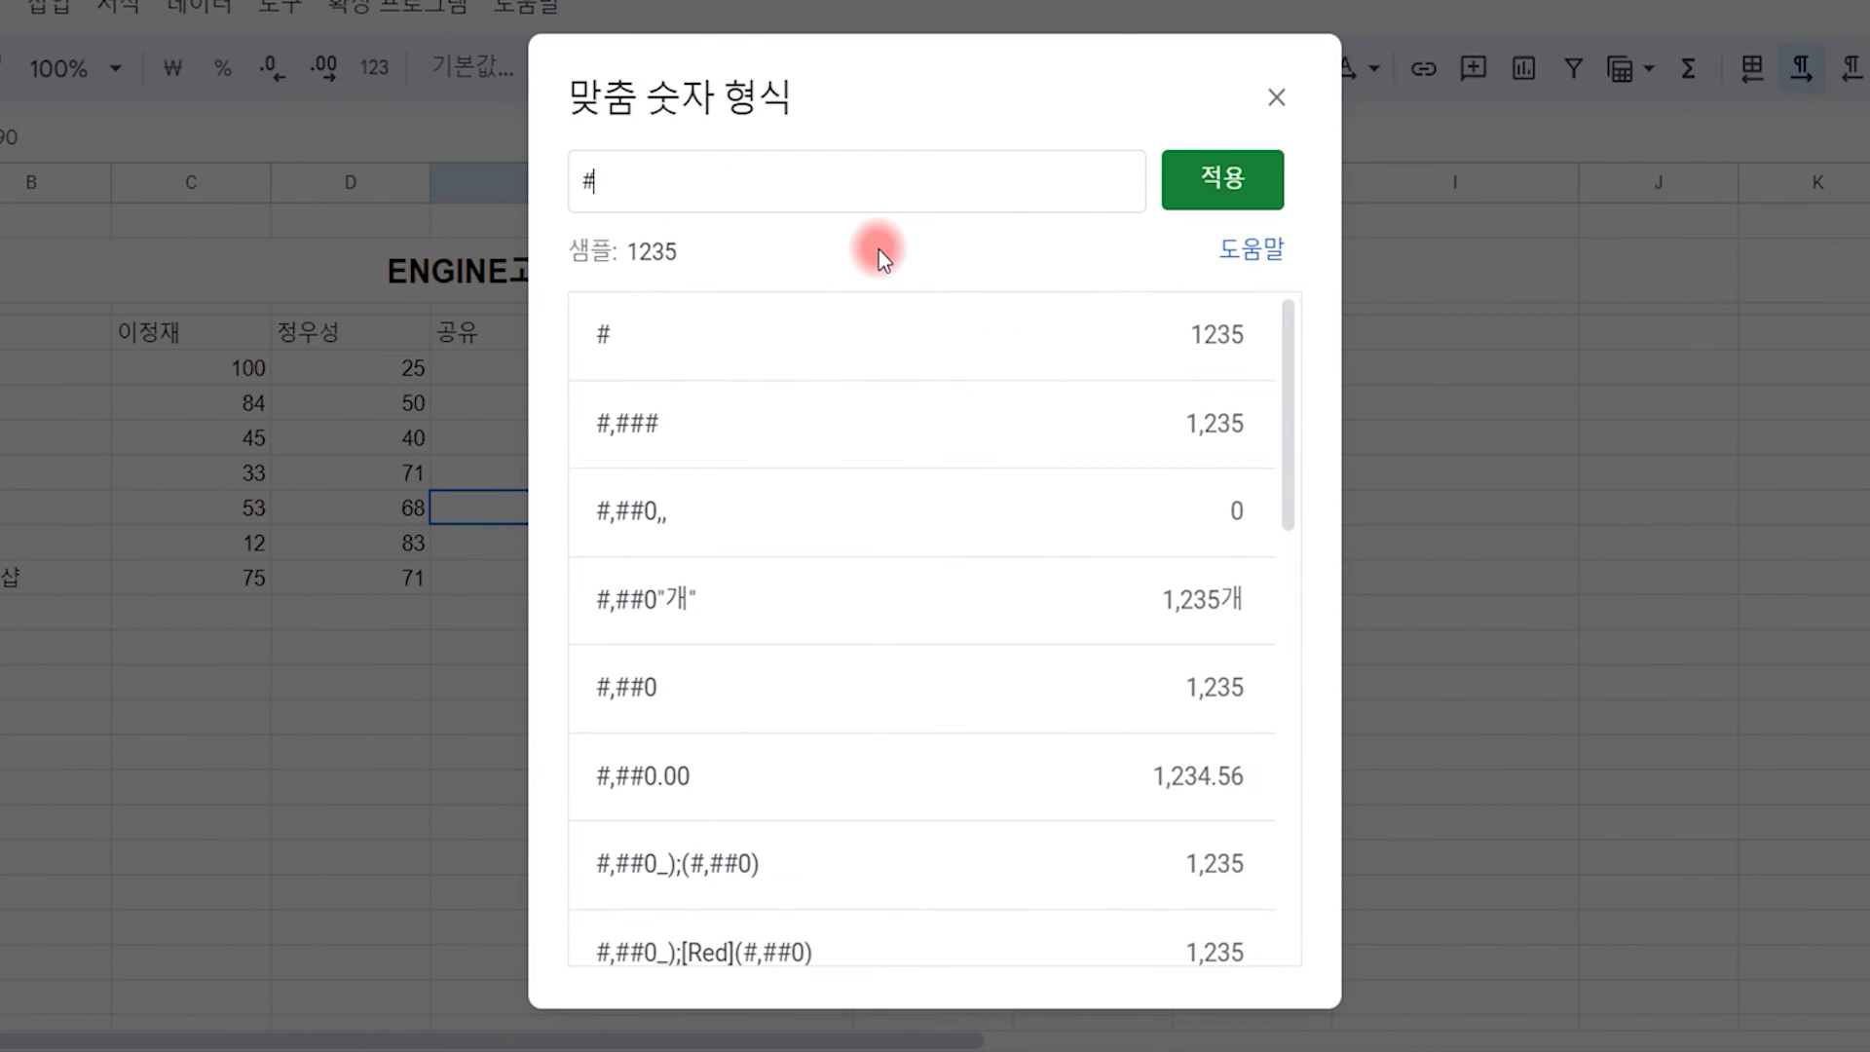
type(",##0")
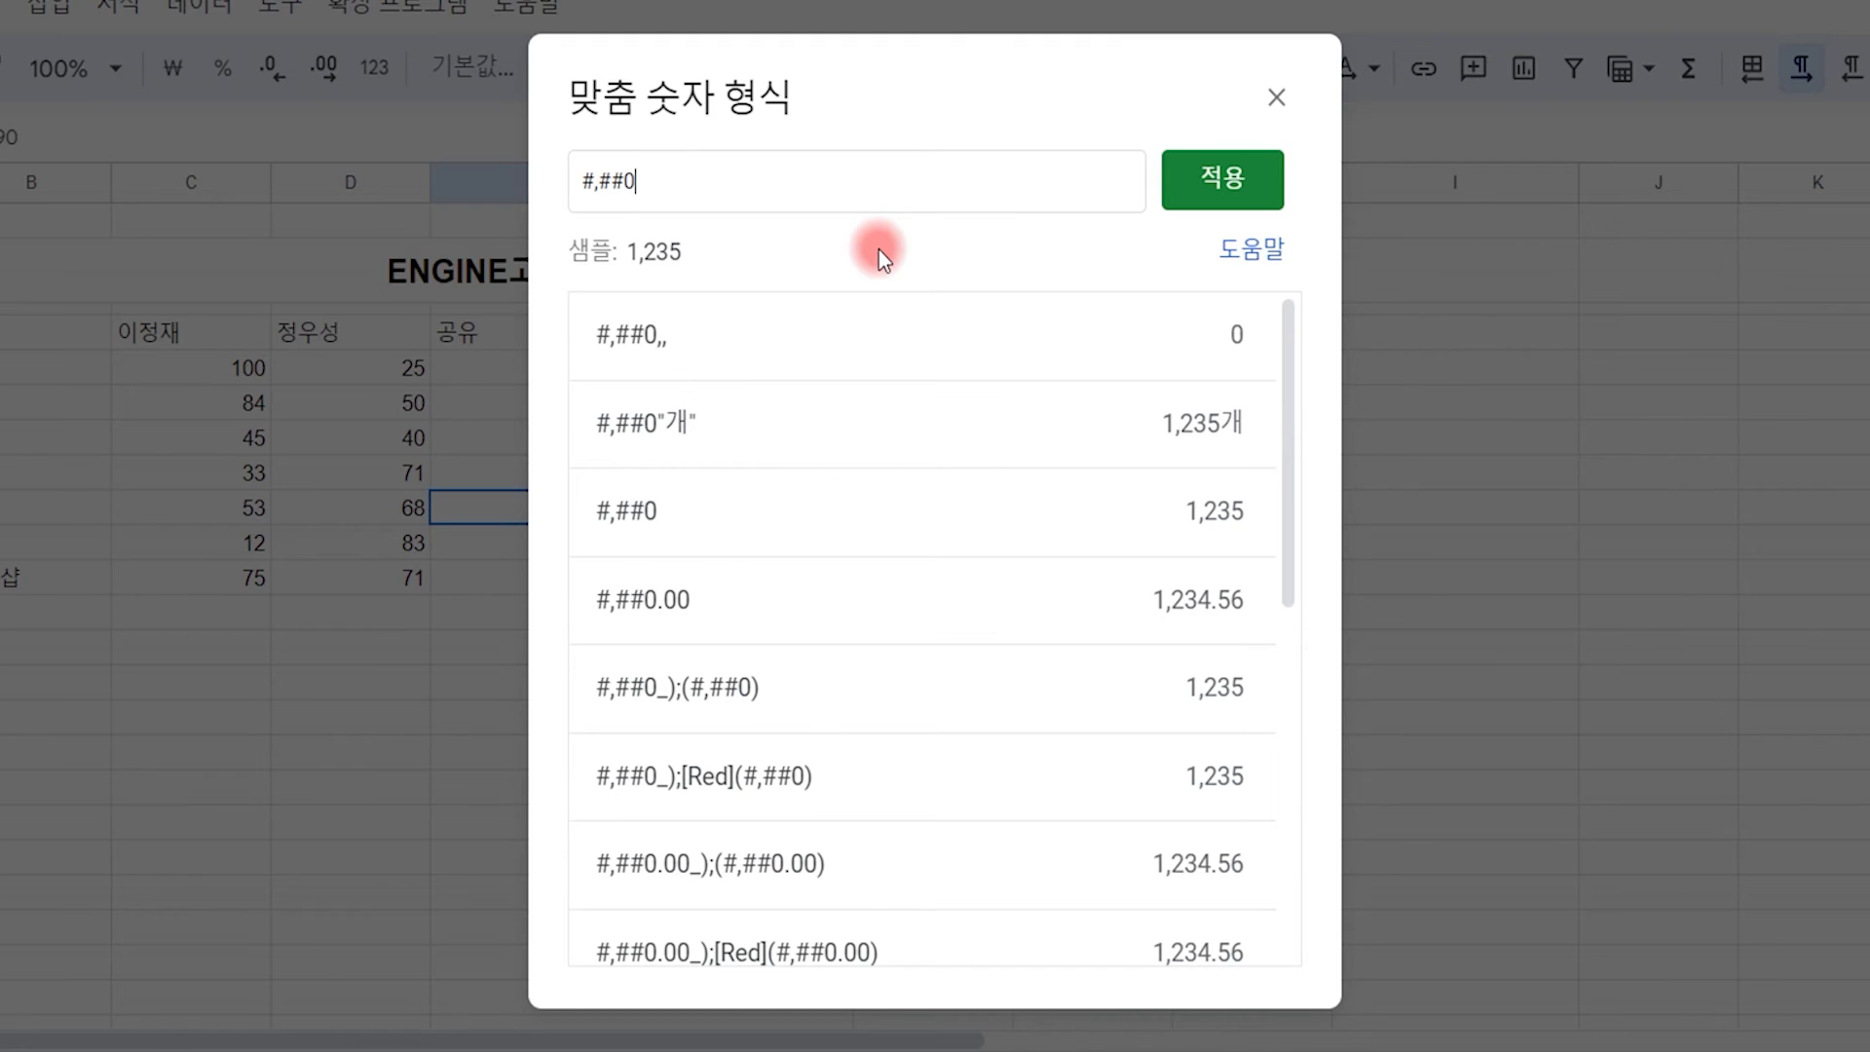
left_click(1236, 191)
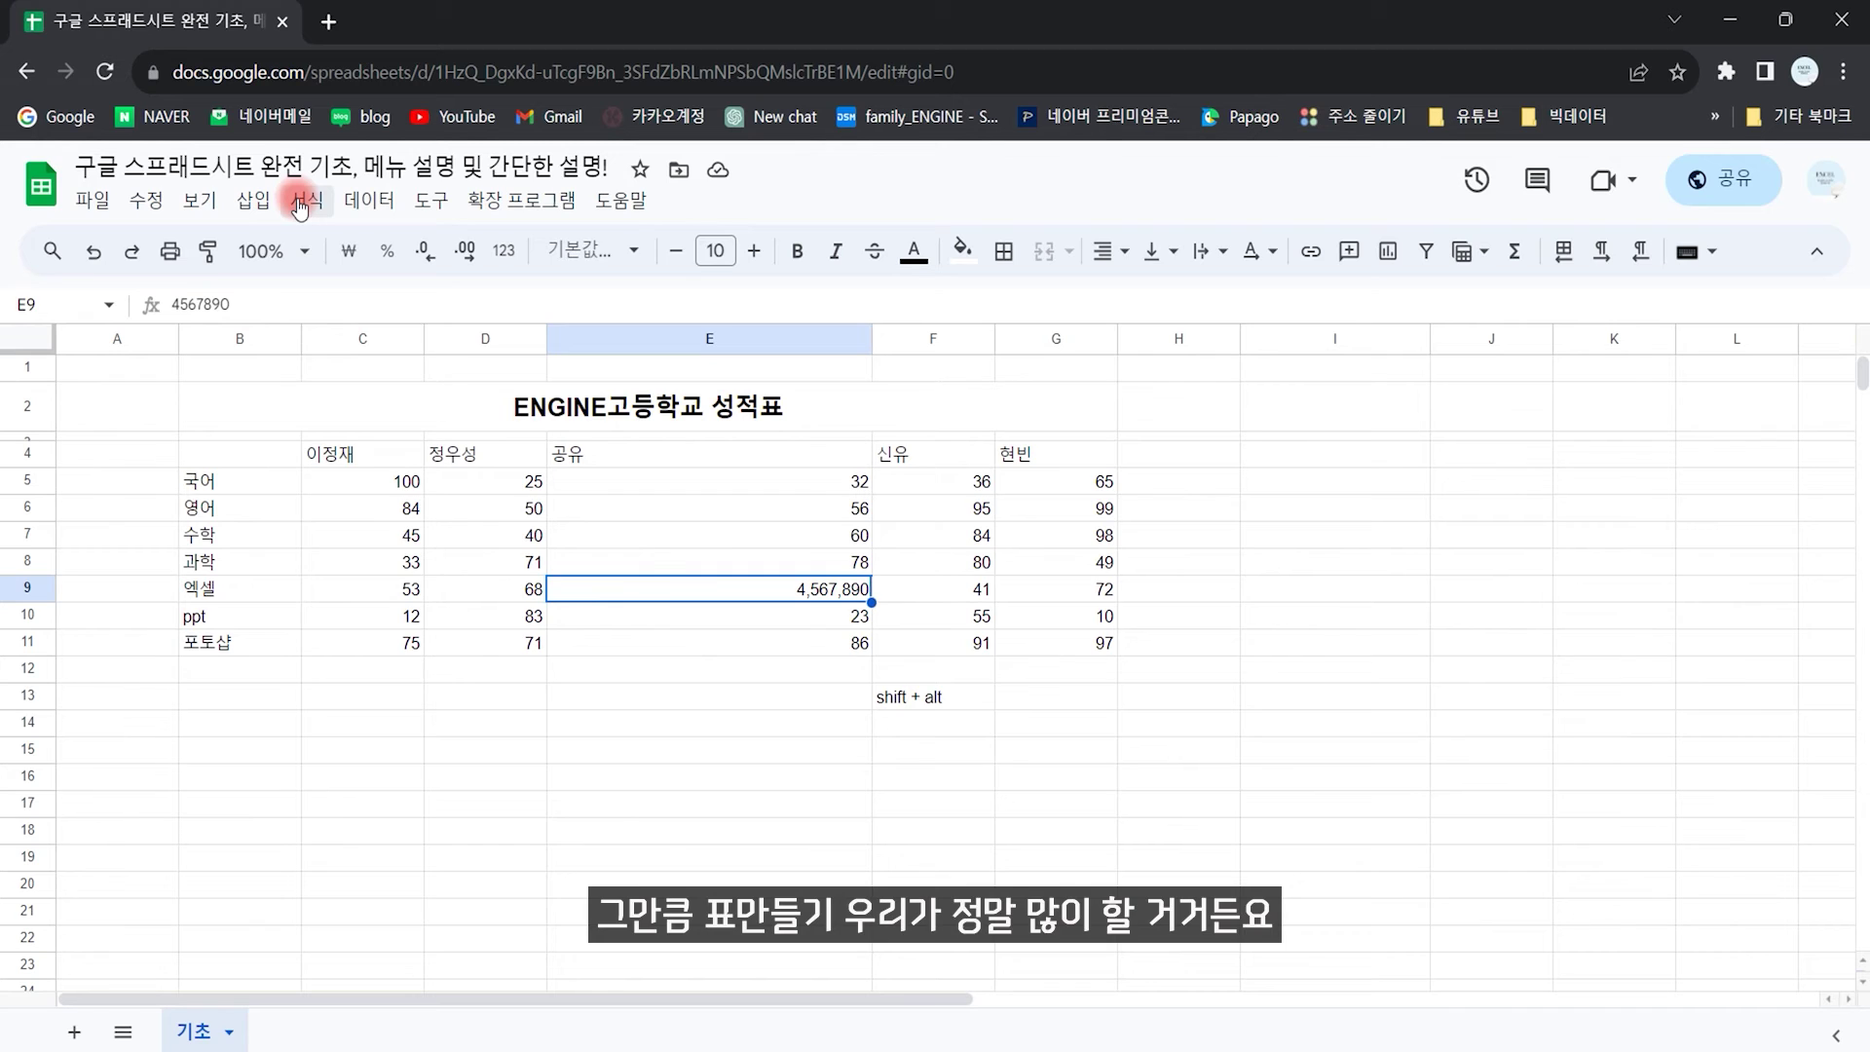
Step: Browse the Format menu's Number, Text, Alignment, Wrapping and Rotation submenus
left_click(305, 200)
mouse_move(451, 376)
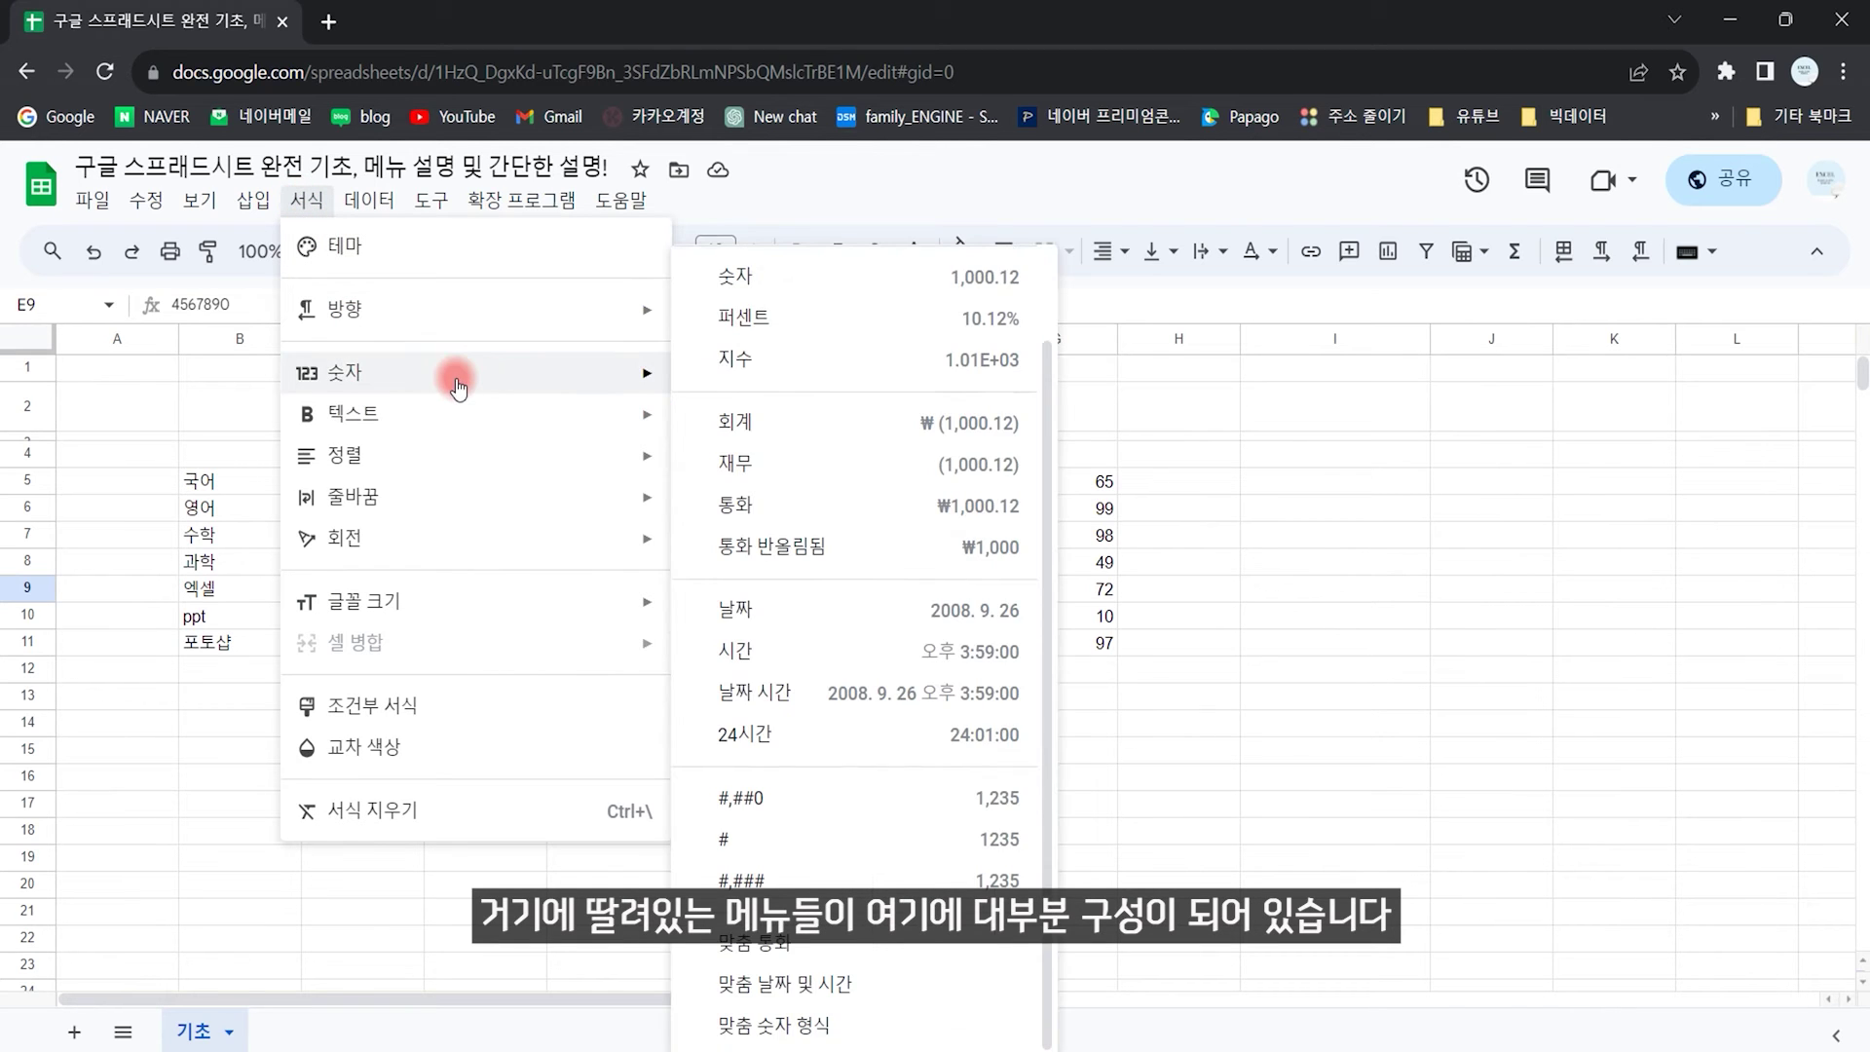
mouse_move(421, 413)
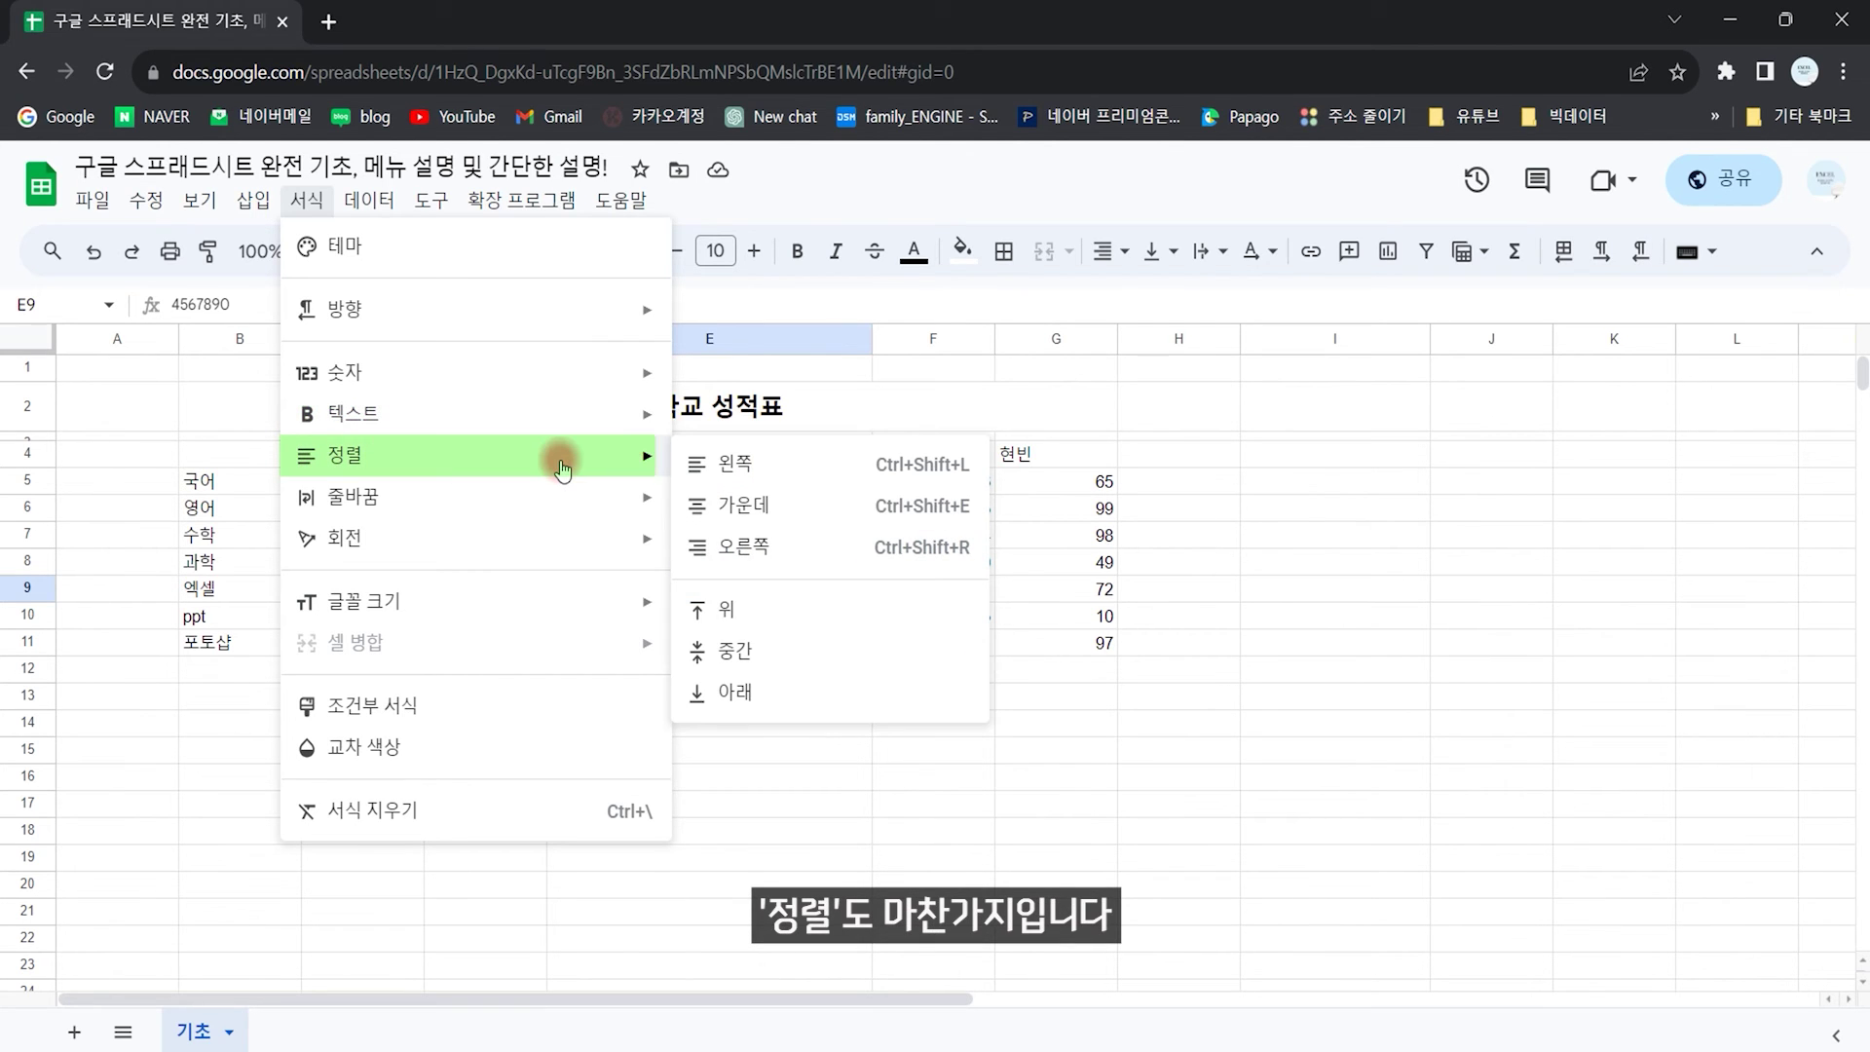
mouse_move(568, 504)
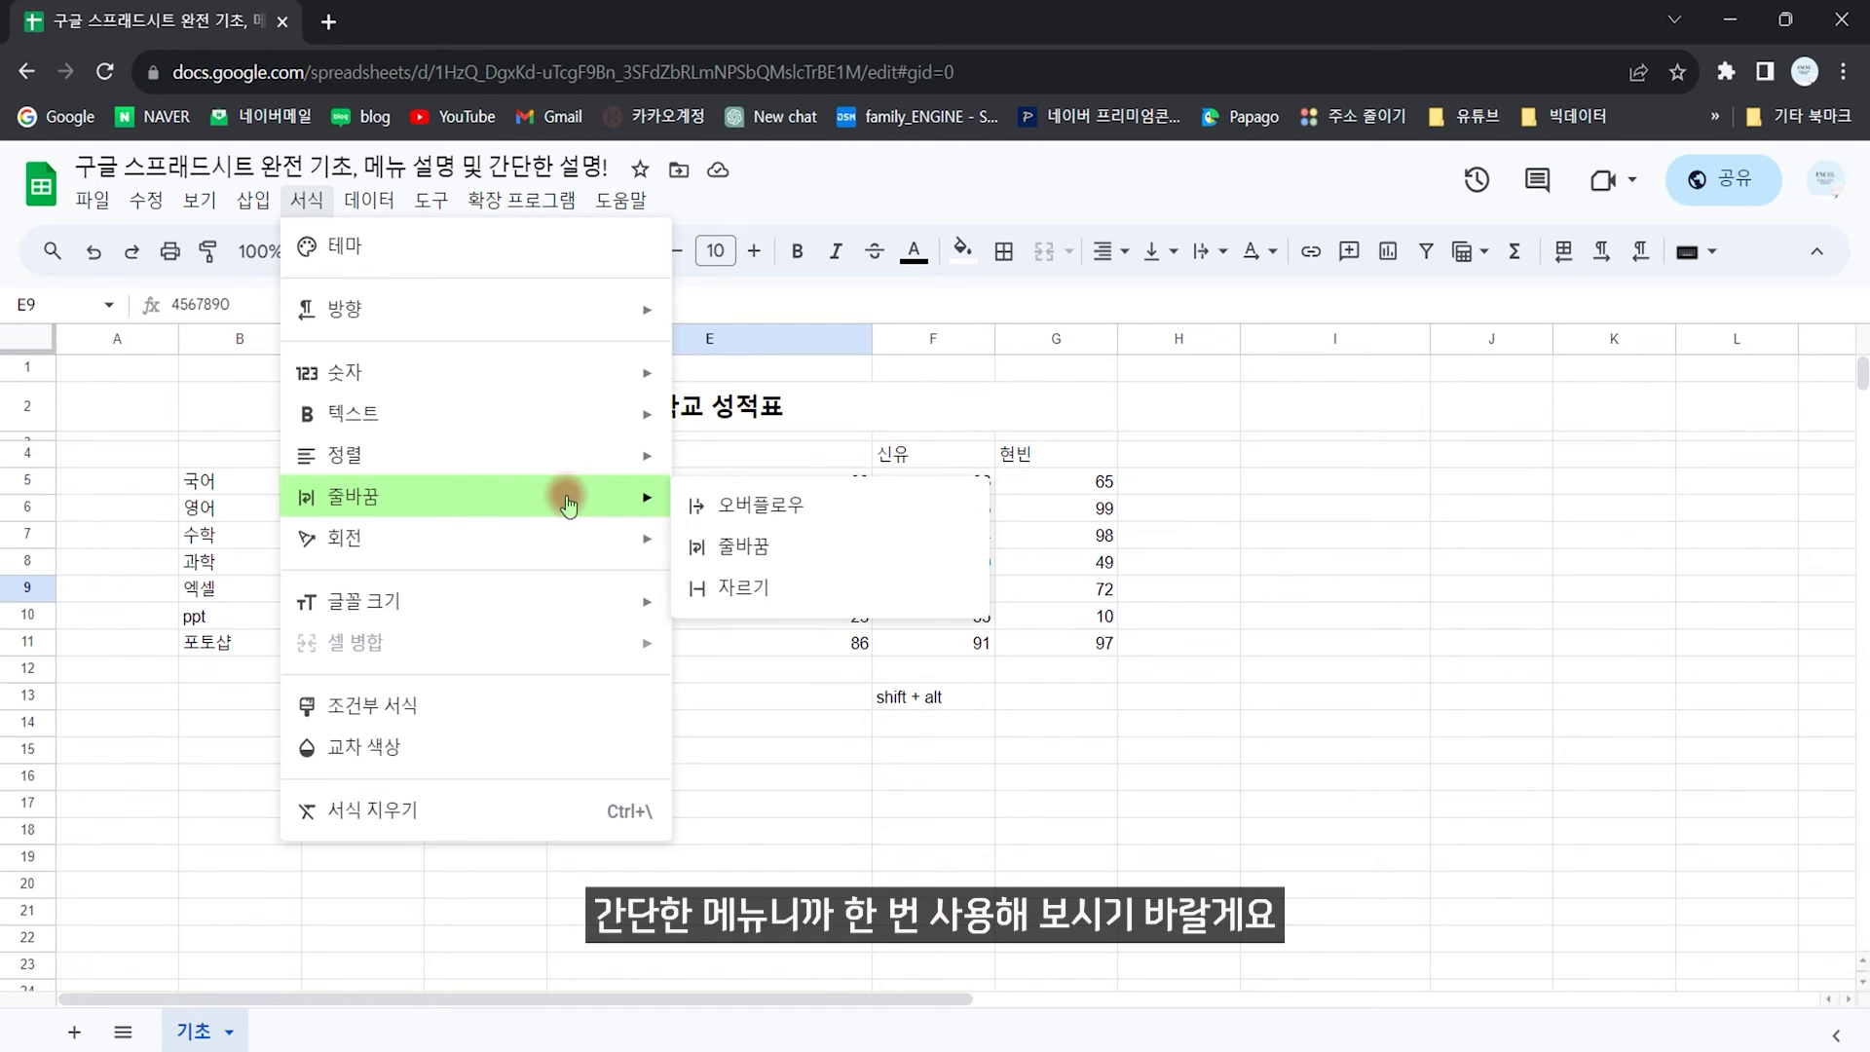
mouse_move(582, 541)
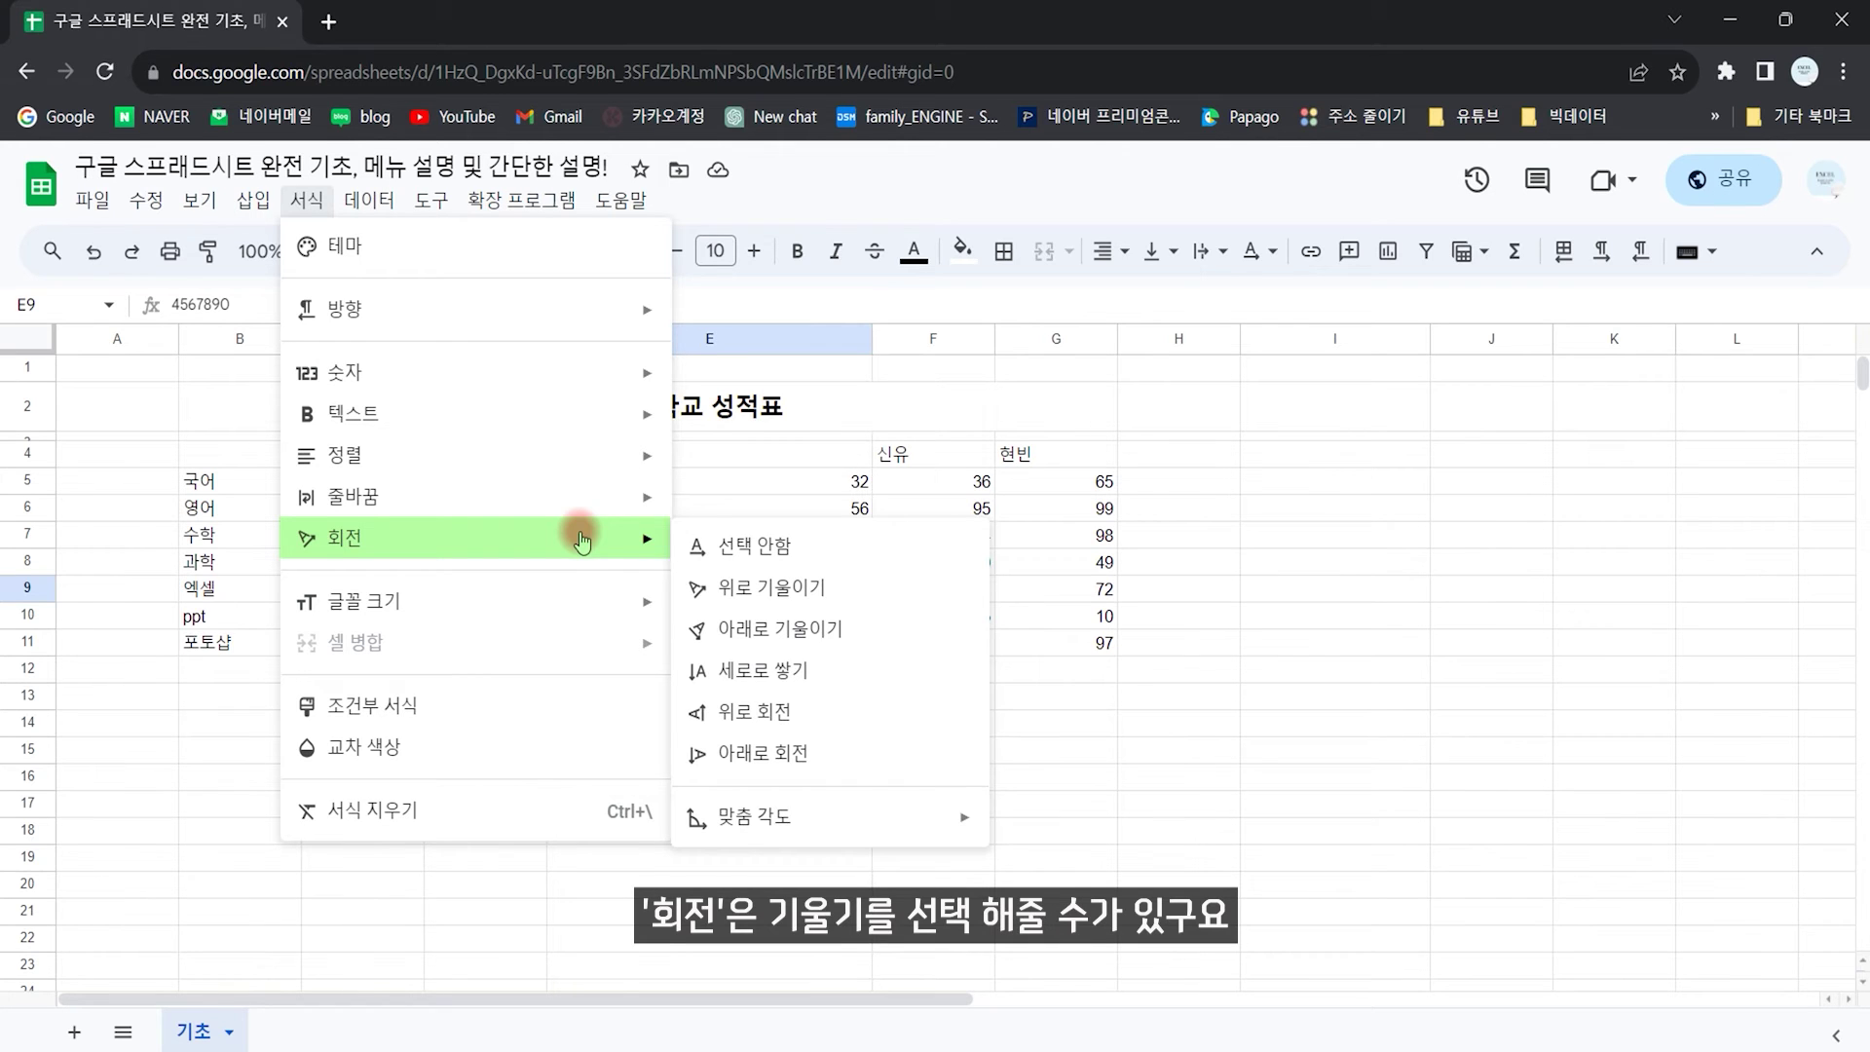
mouse_move(547, 604)
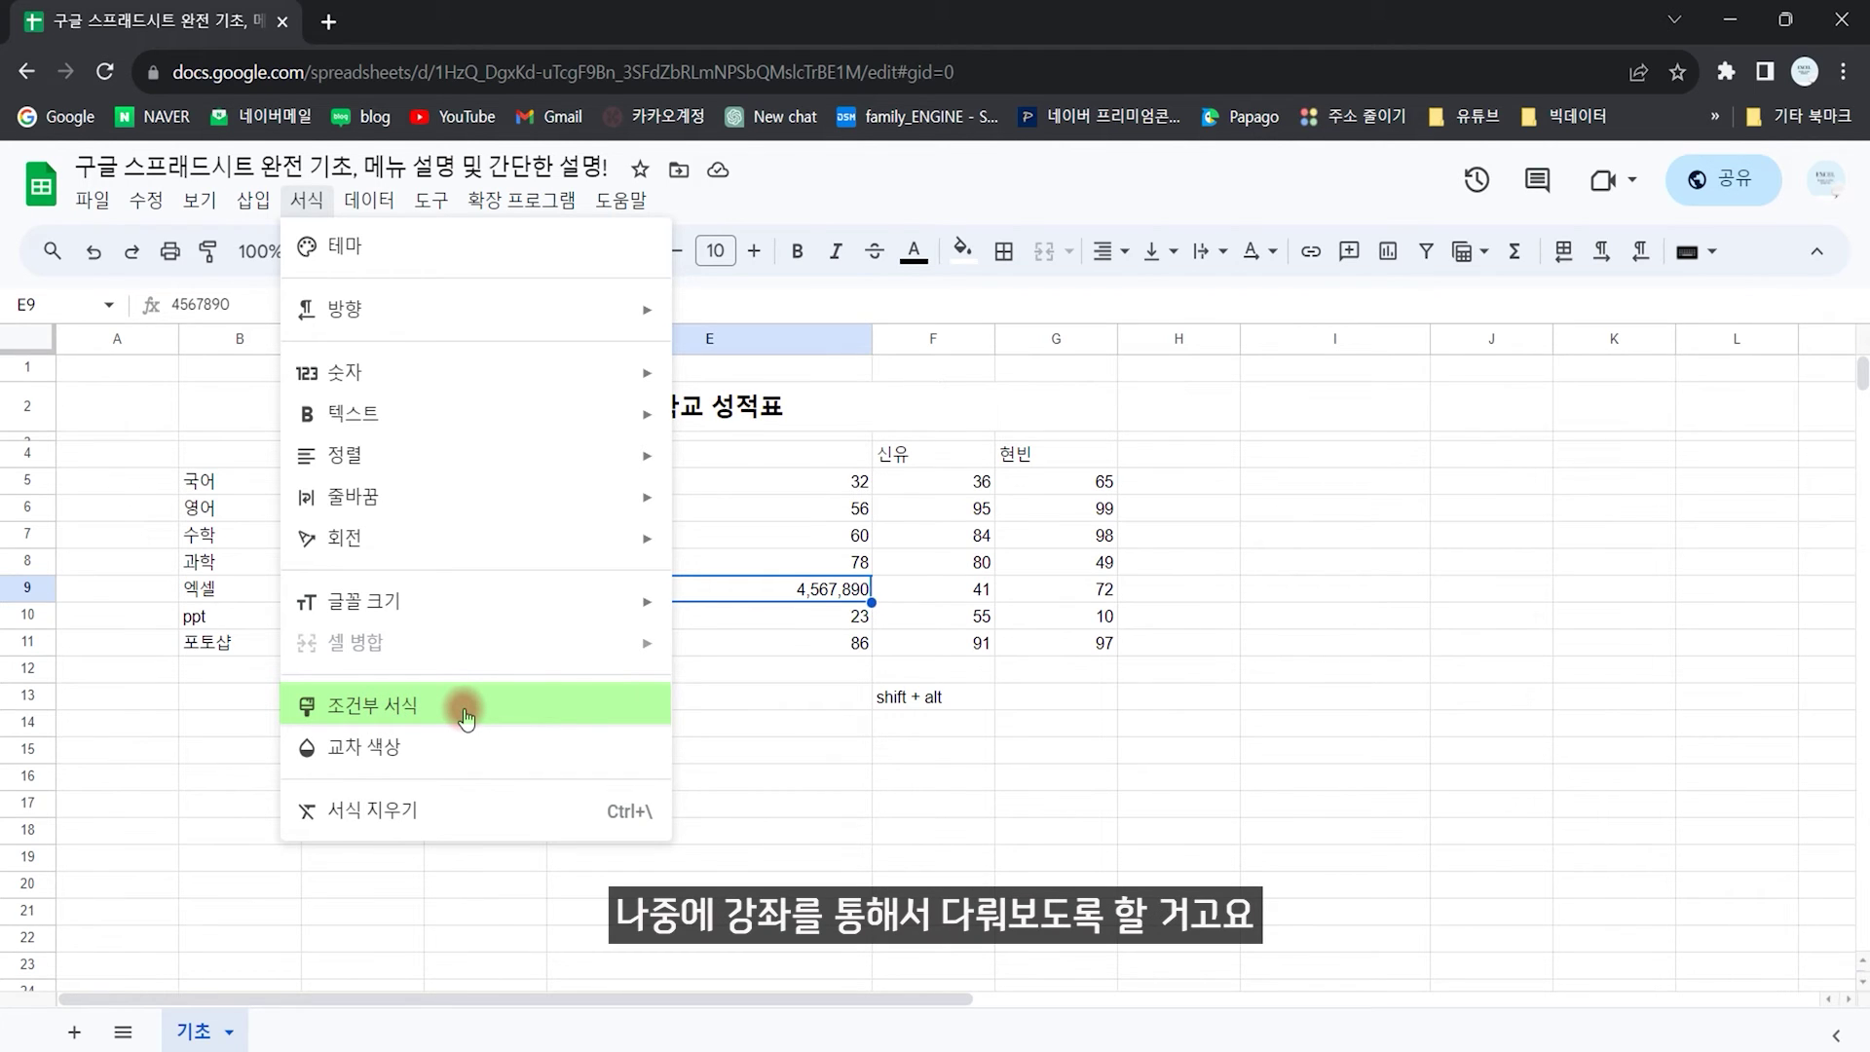
Step: Try cyan, green and yellow alternating colour styles on B4:G11, then close the panel and undo
left_click(392, 744)
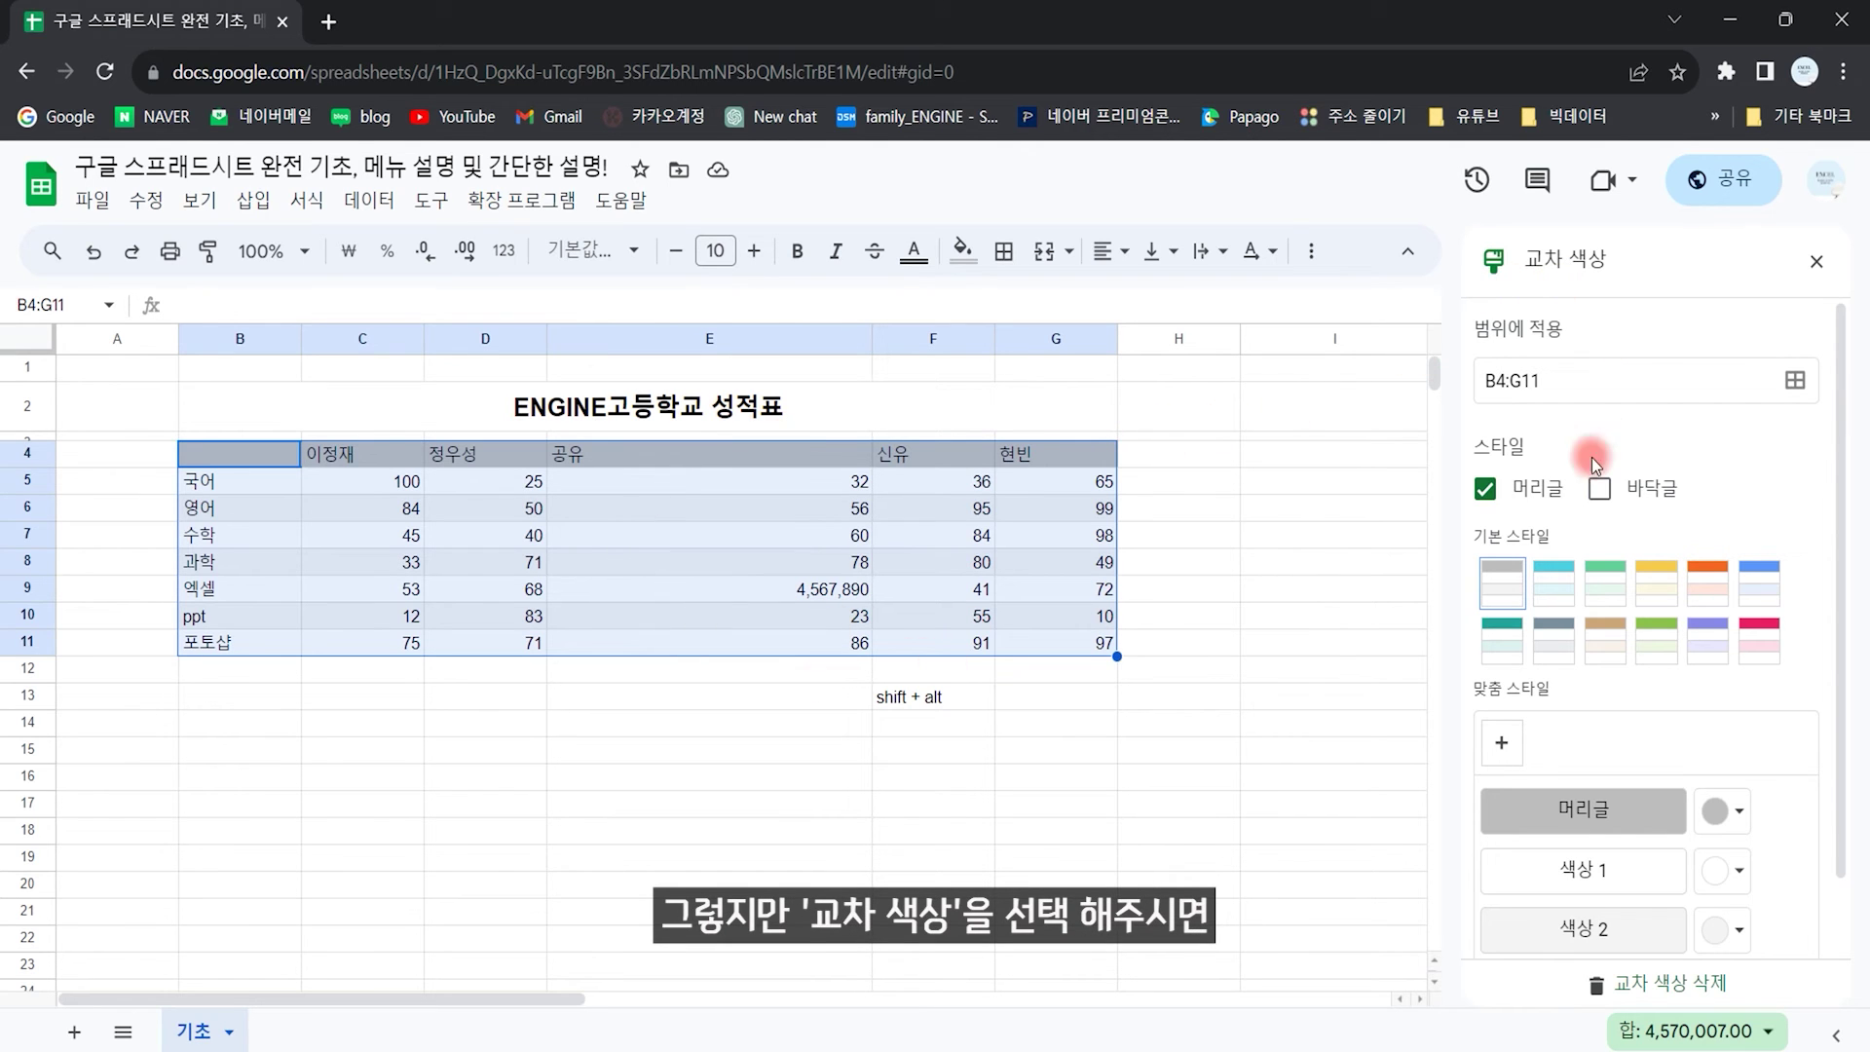
left_click(1557, 591)
left_click(1610, 590)
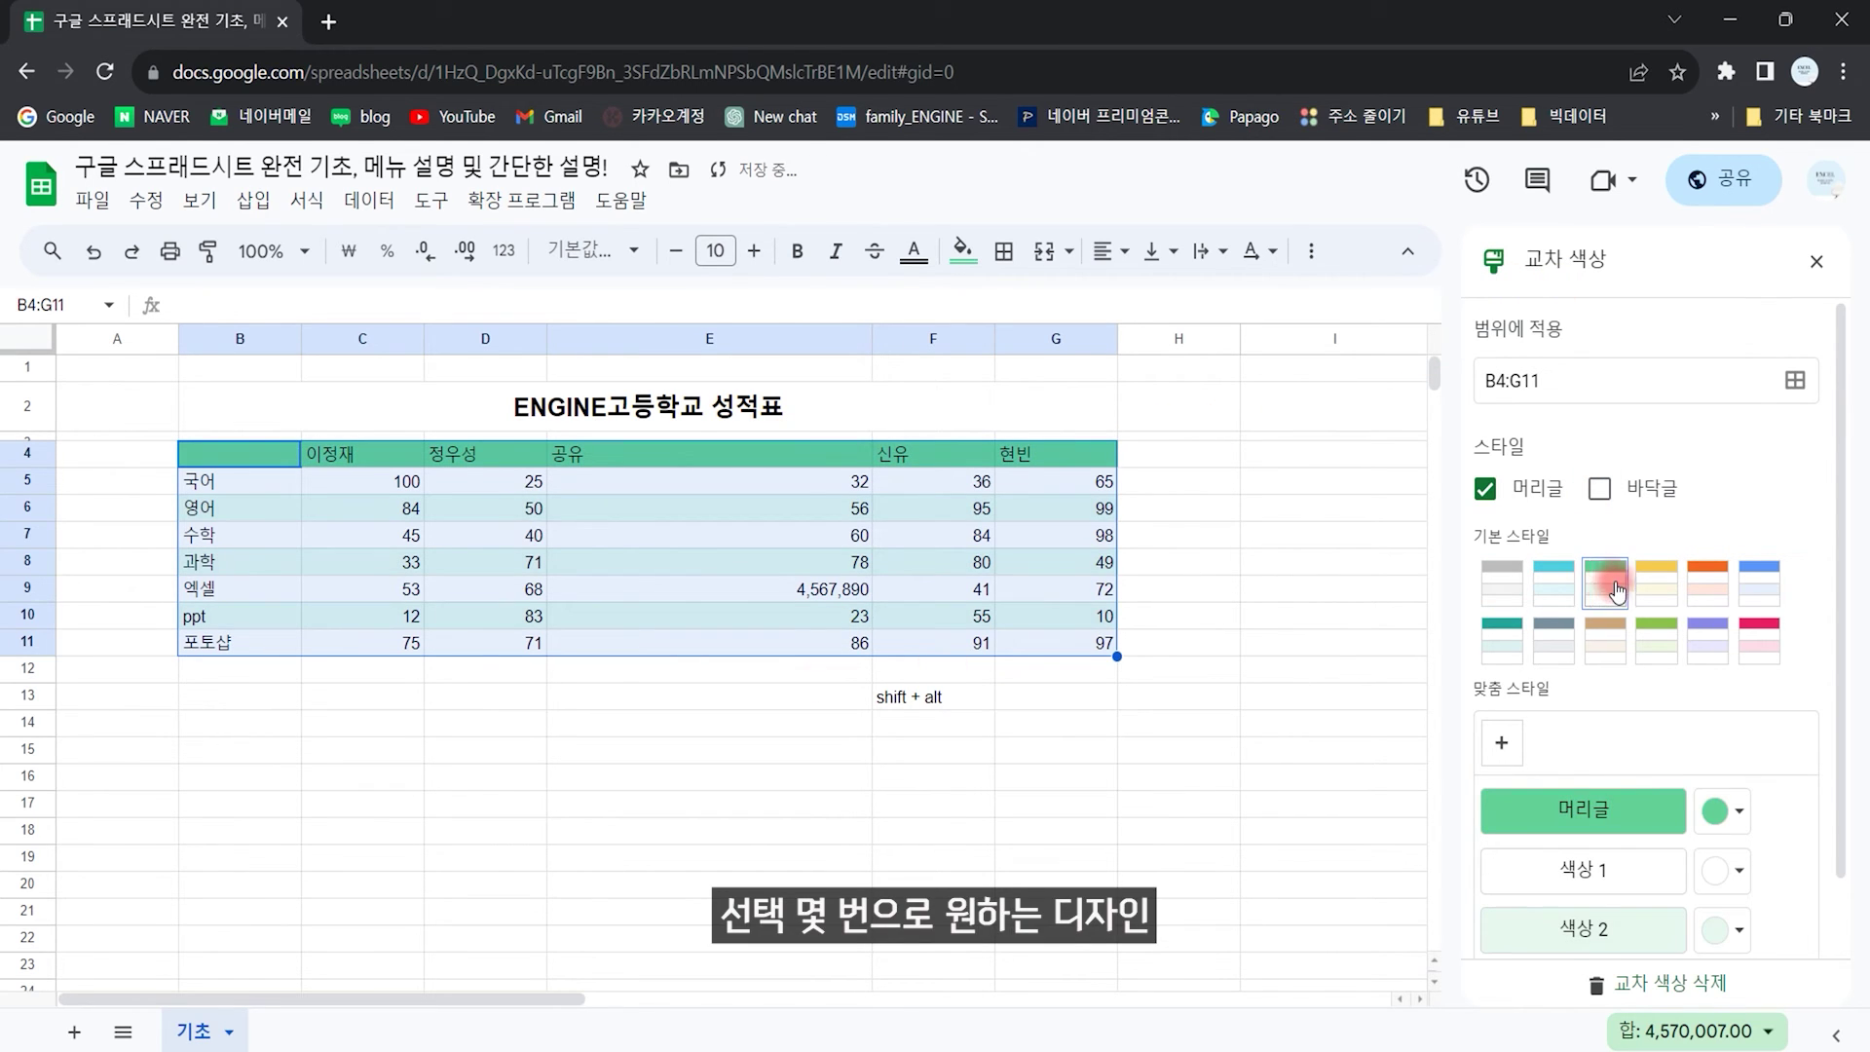
left_click(1656, 584)
left_click(1653, 645)
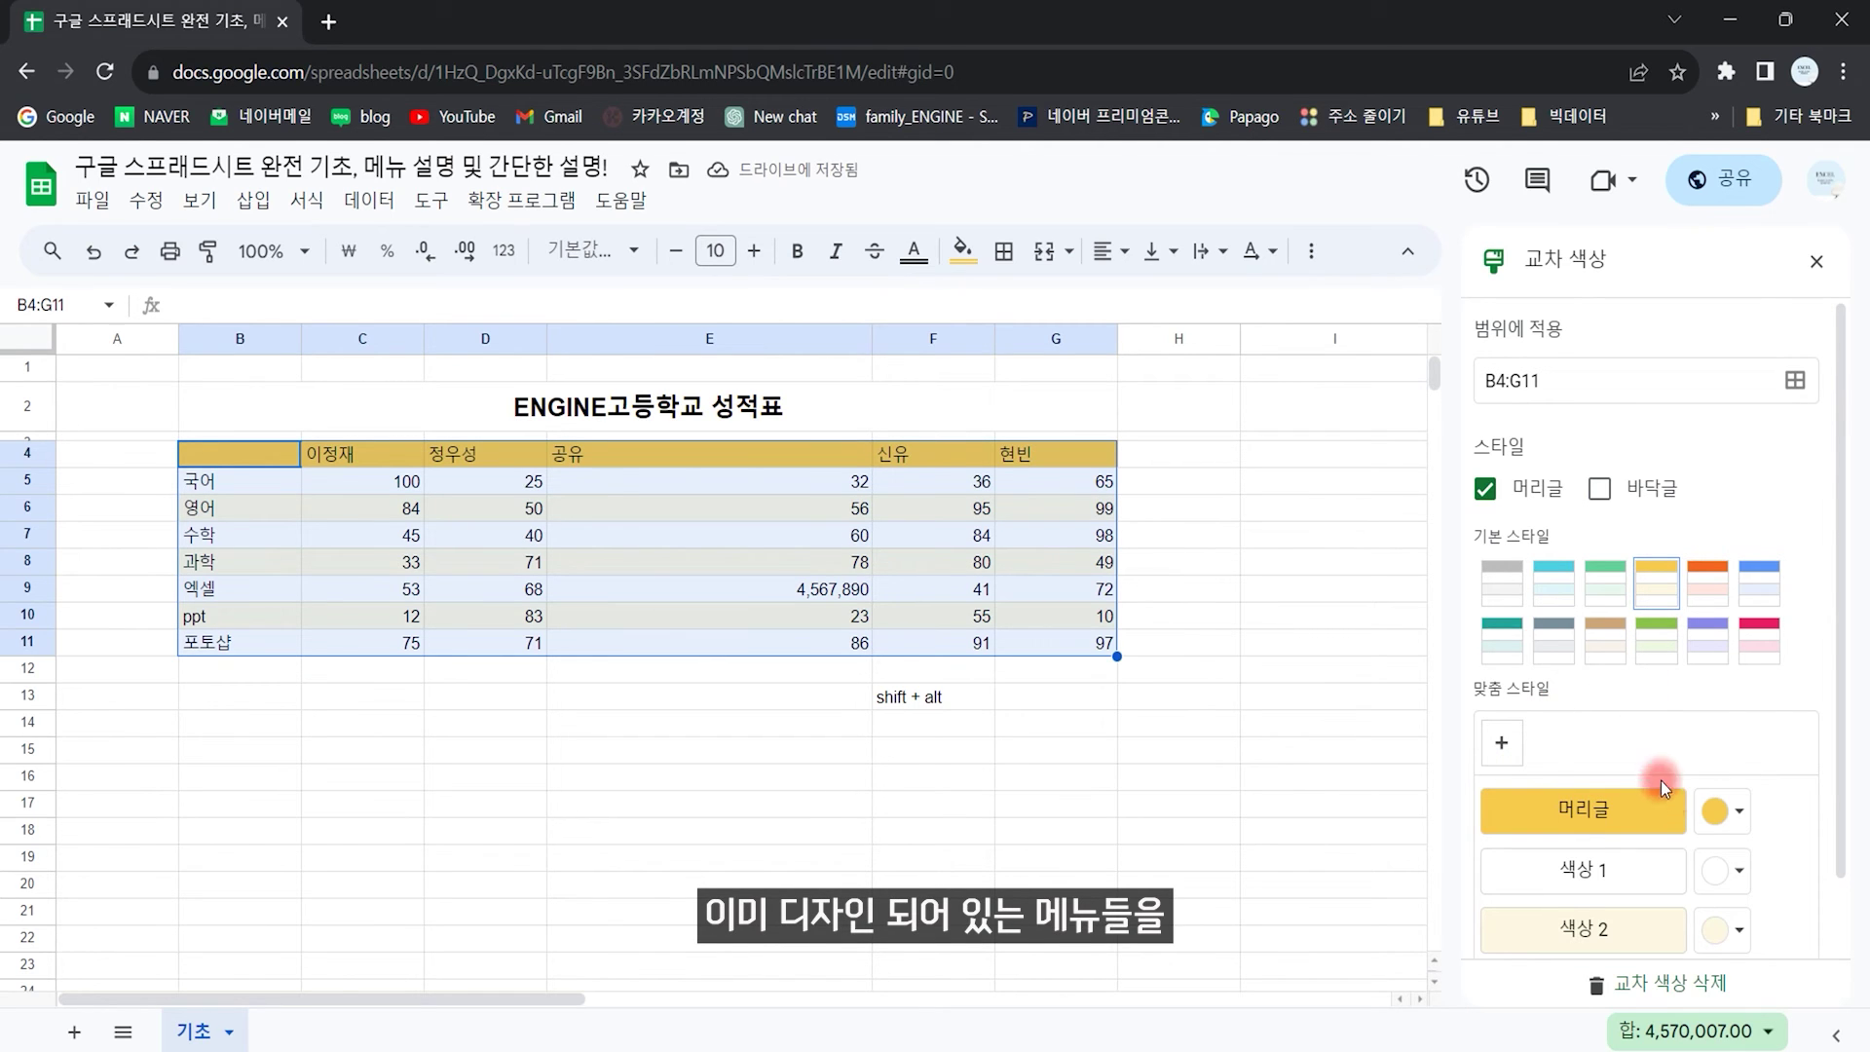
scroll(1820, 587, "down", 2)
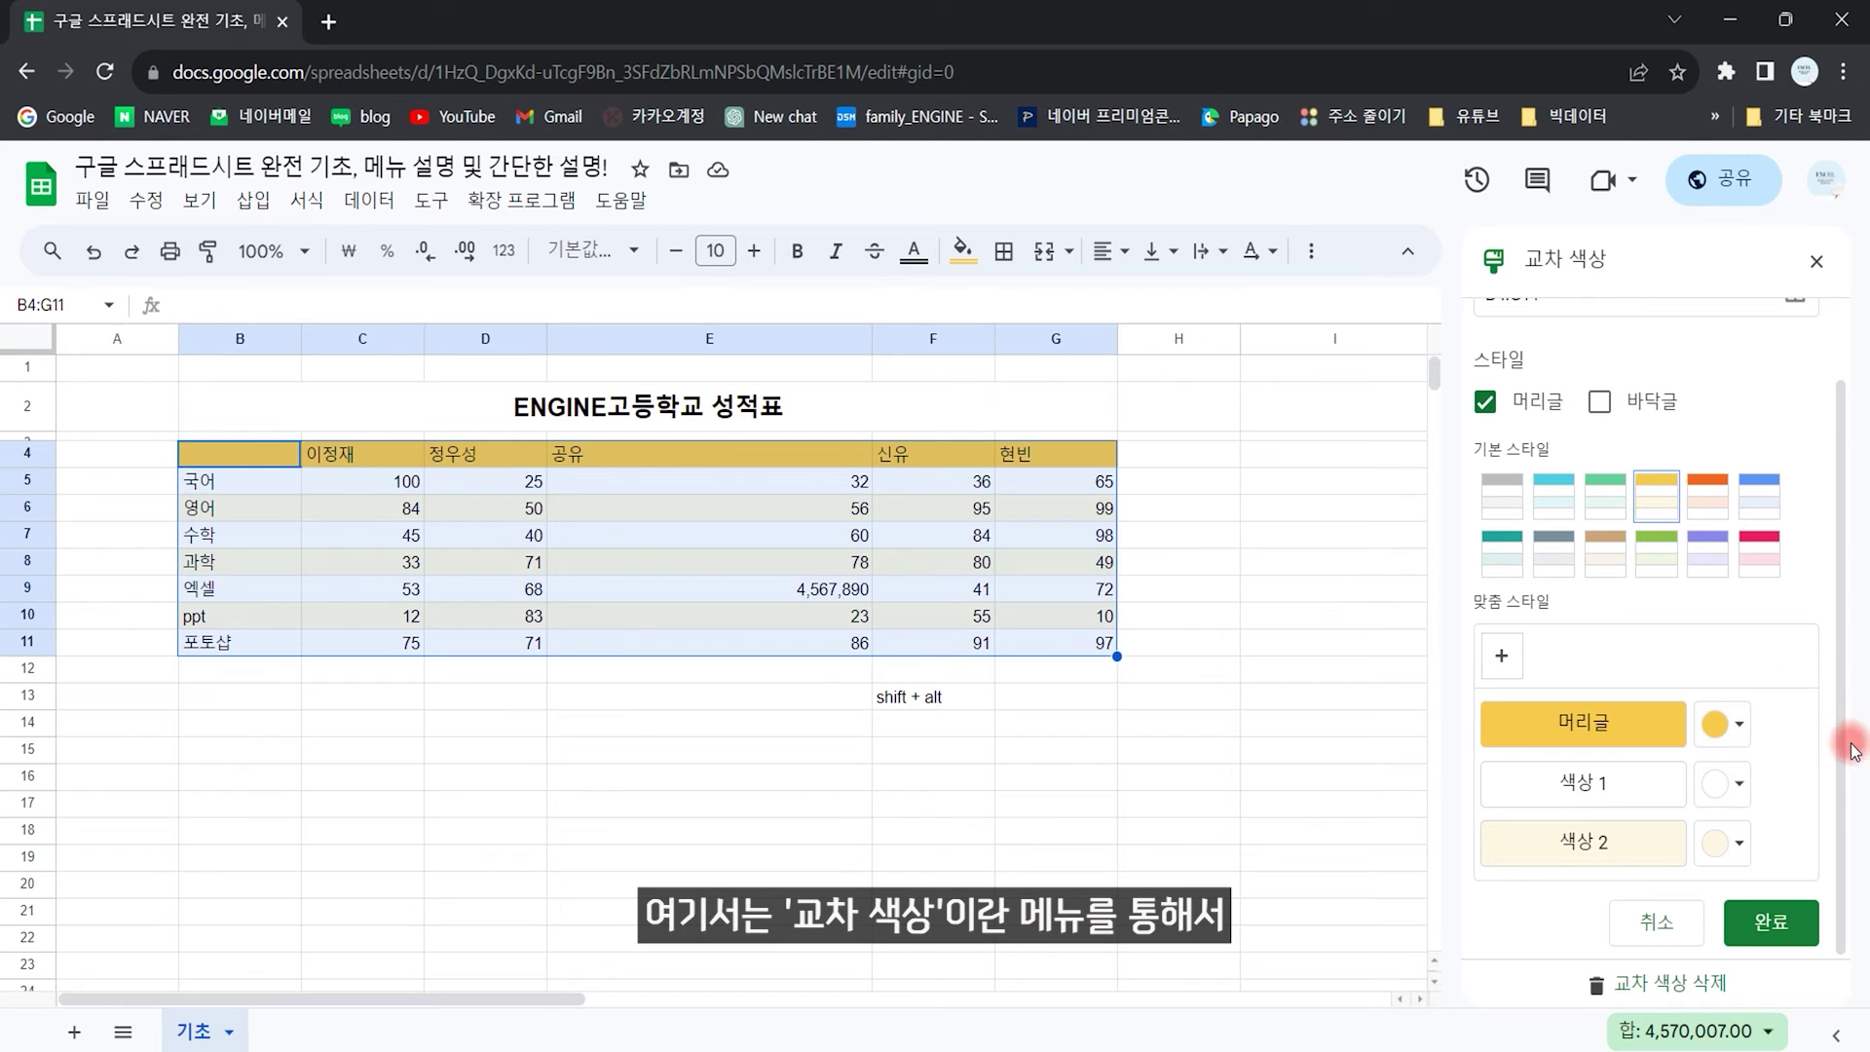
scroll(1846, 765, "up", 1)
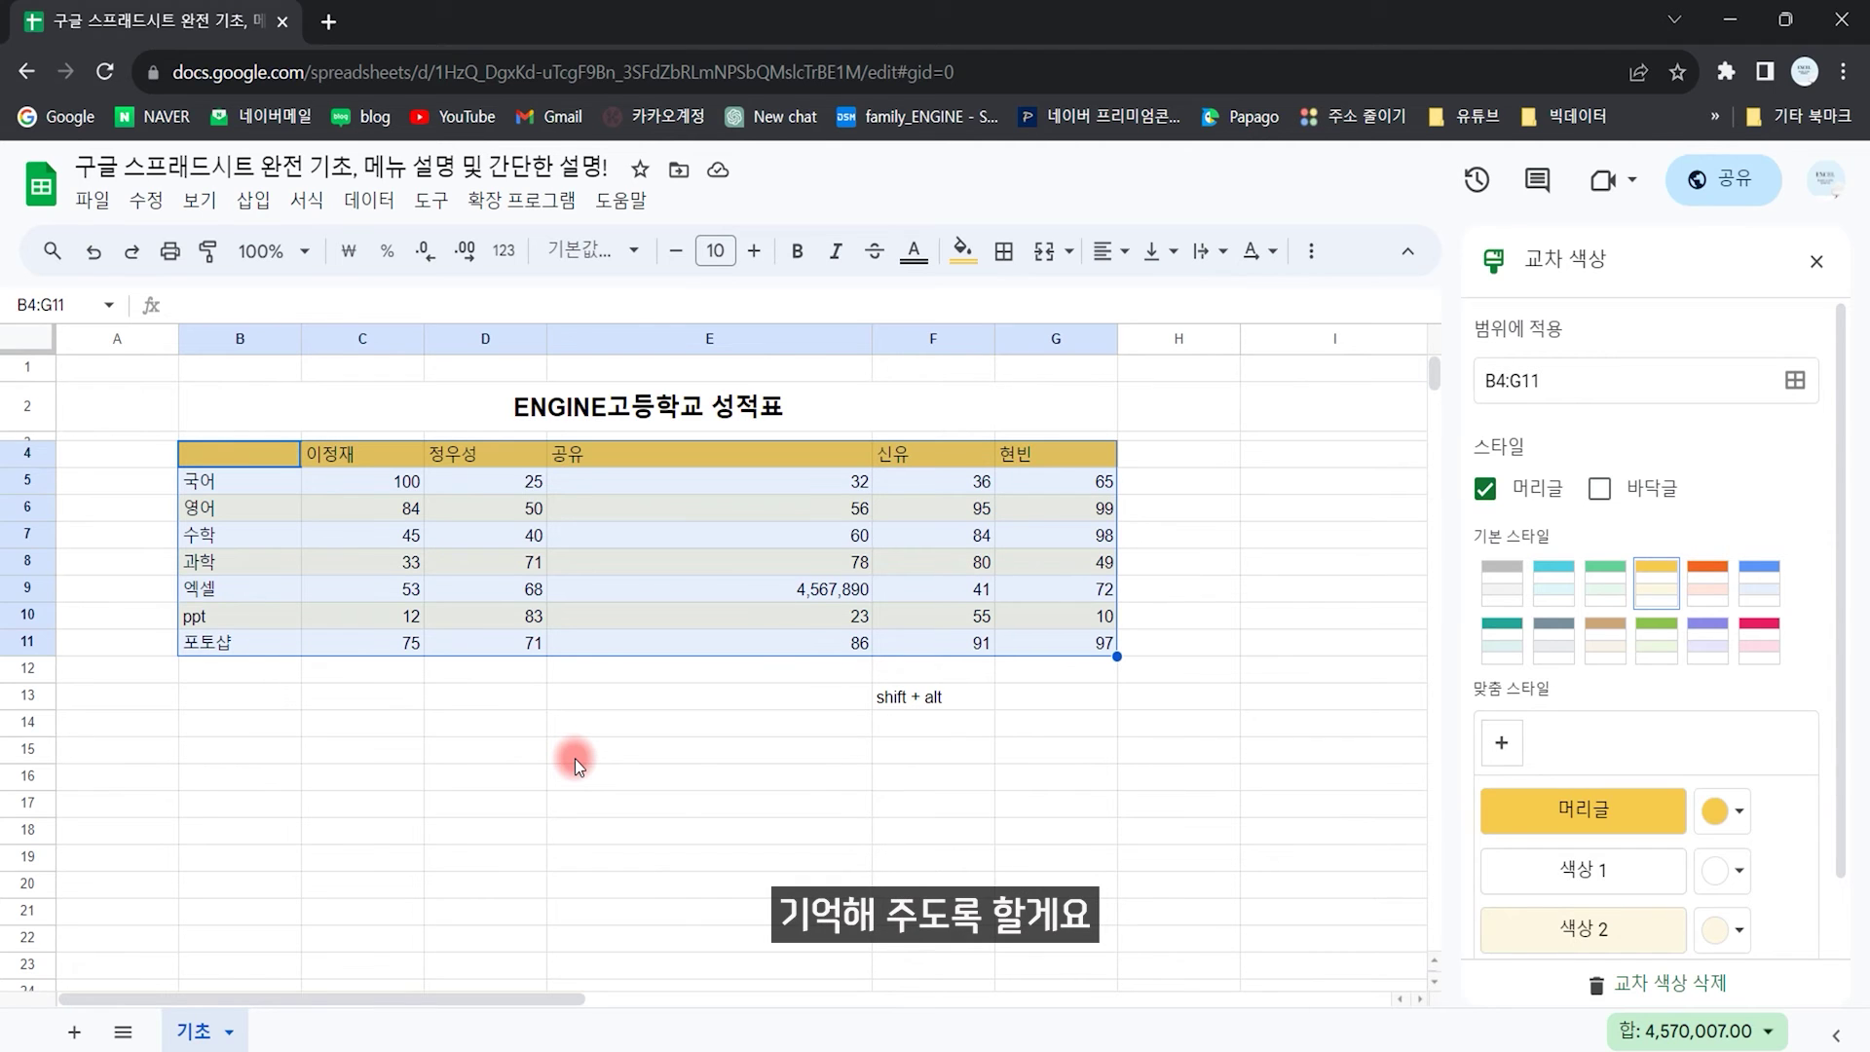
left_click(1817, 261)
left_click(1327, 809)
key("ctrl+z")
key("ctrl+z")
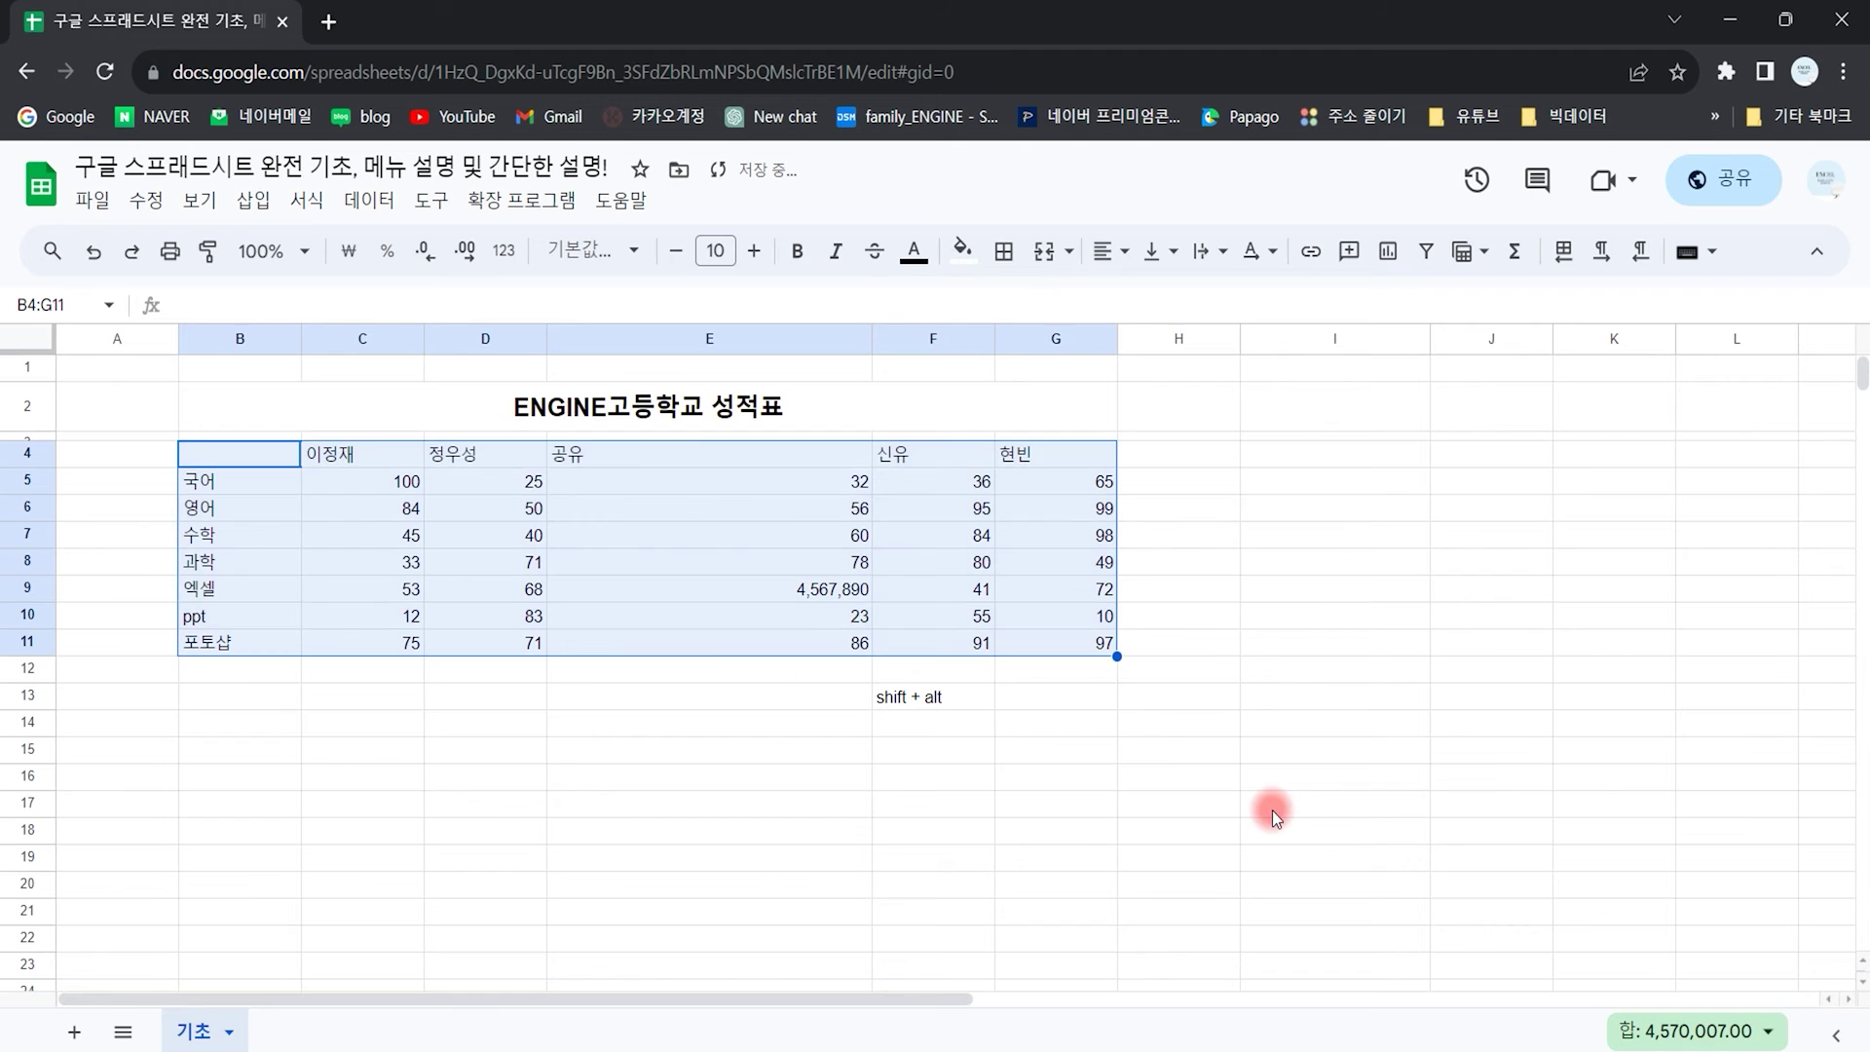
Step: Clear formatting from a single cell via the Format menu, then undo it
left_click(1148, 839)
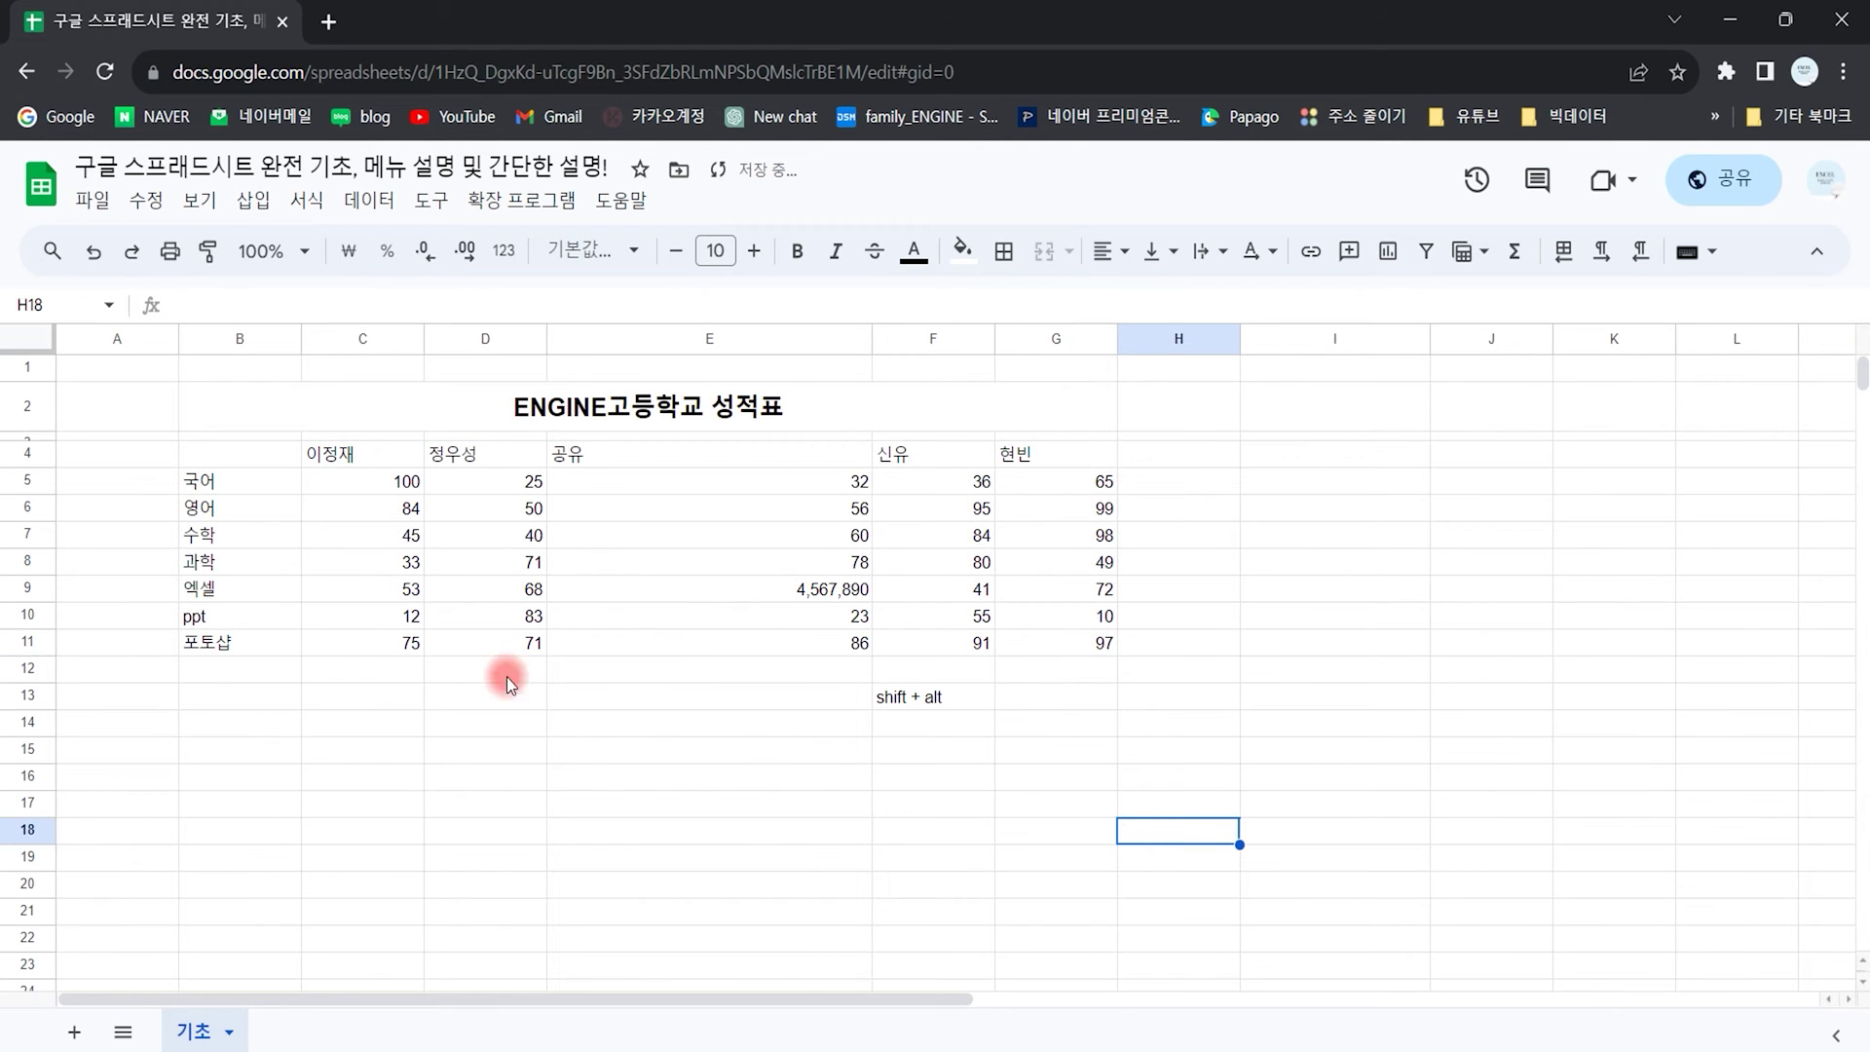
left_click(307, 200)
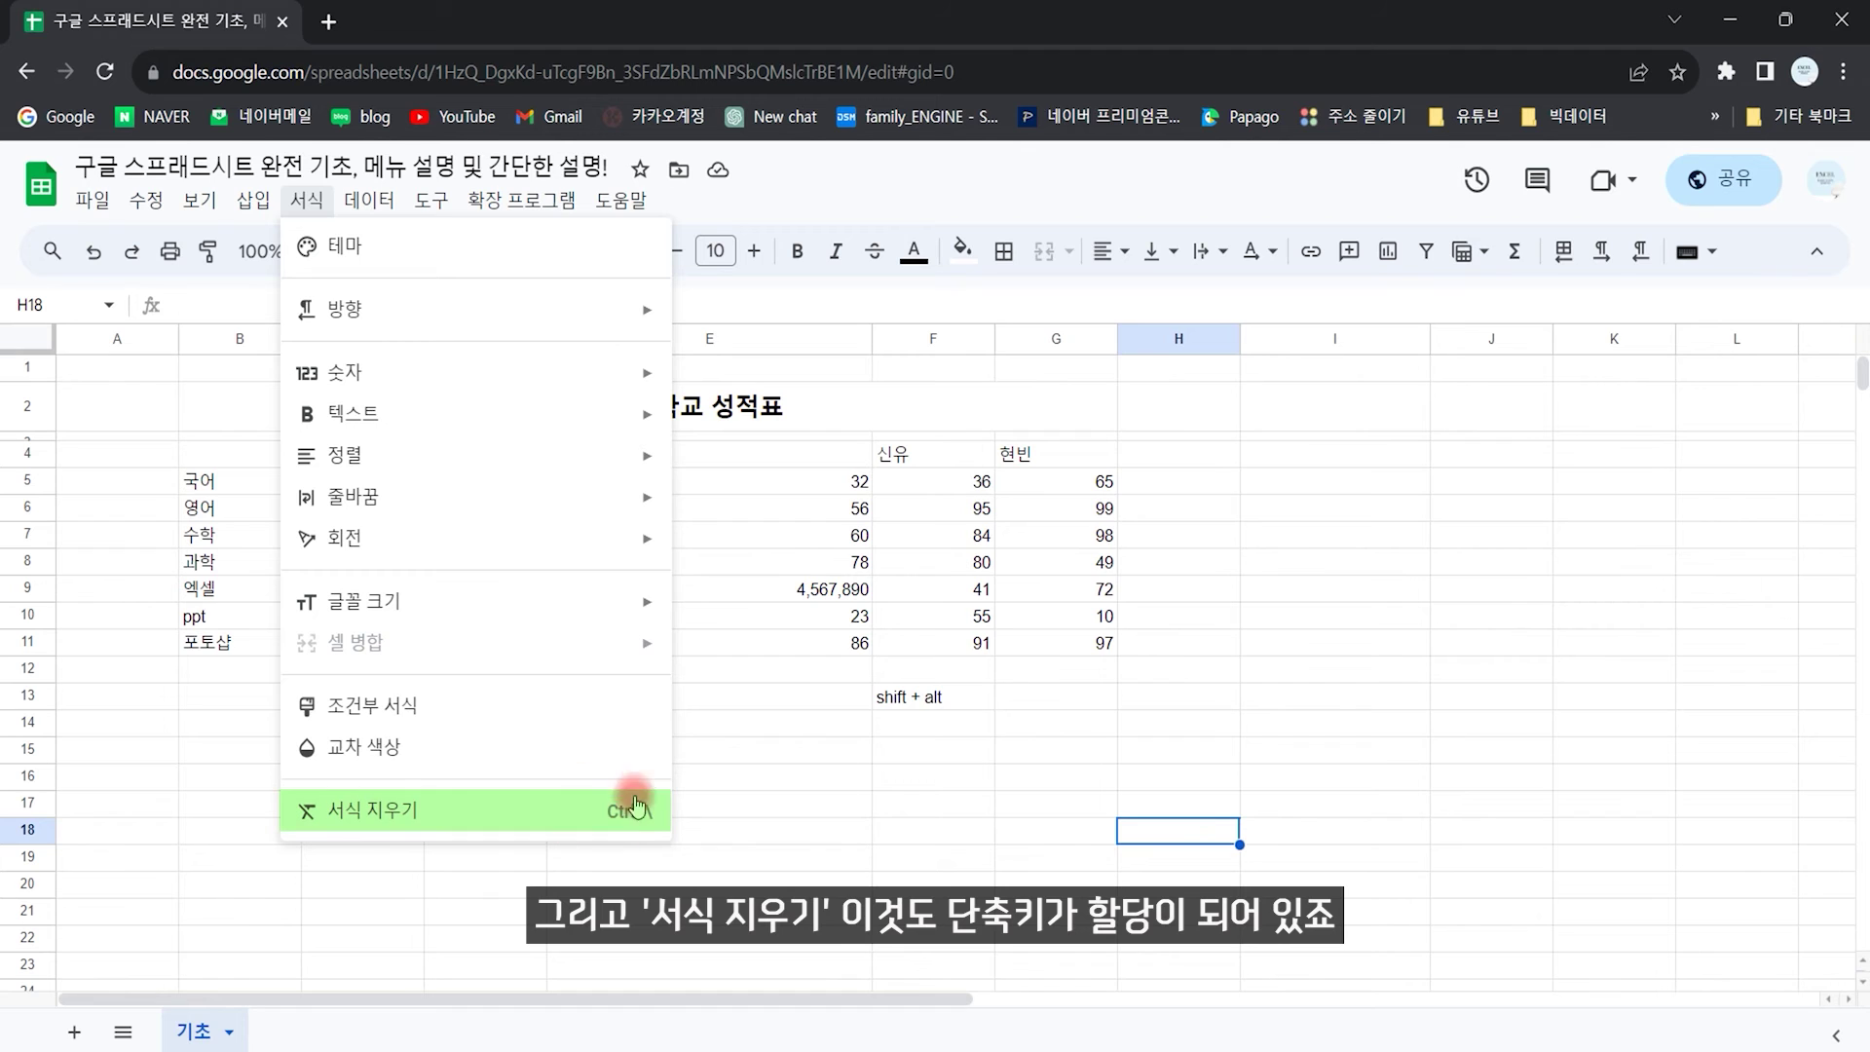
left_click(585, 823)
left_click_drag(270, 454, 1085, 651)
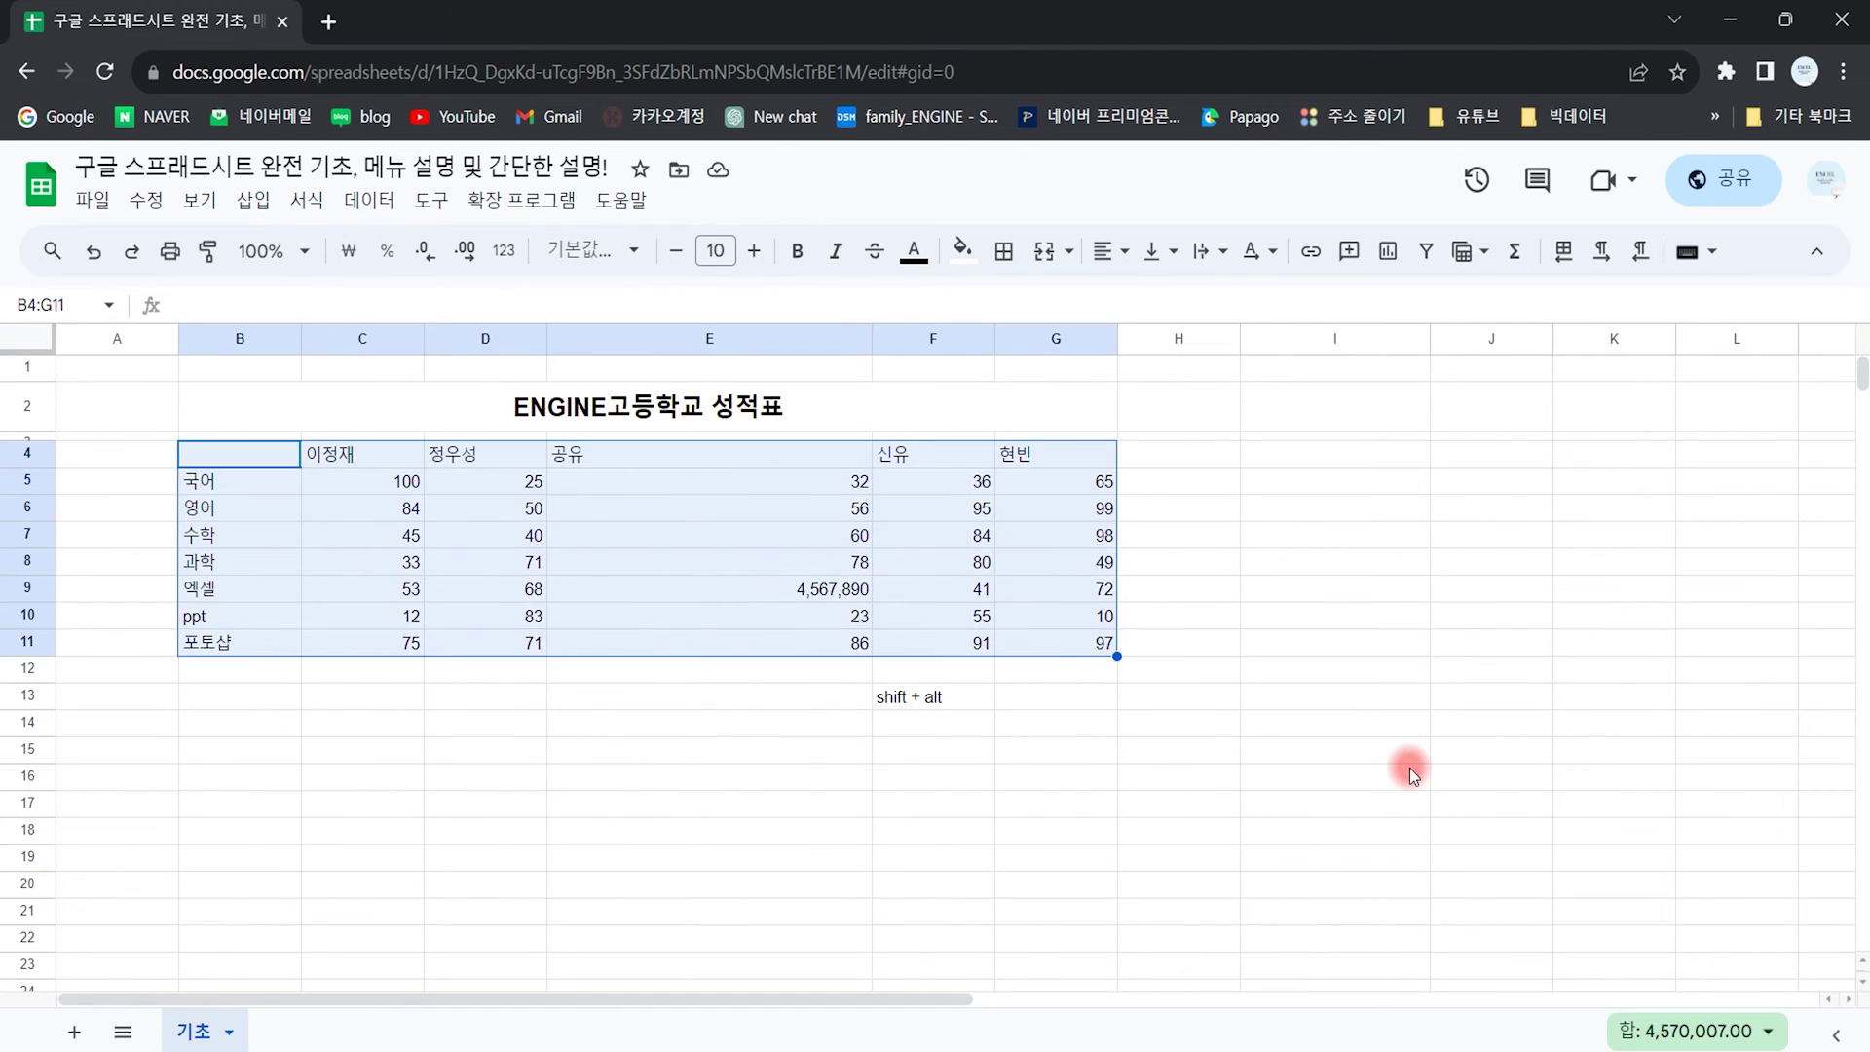
key("ctrl+z")
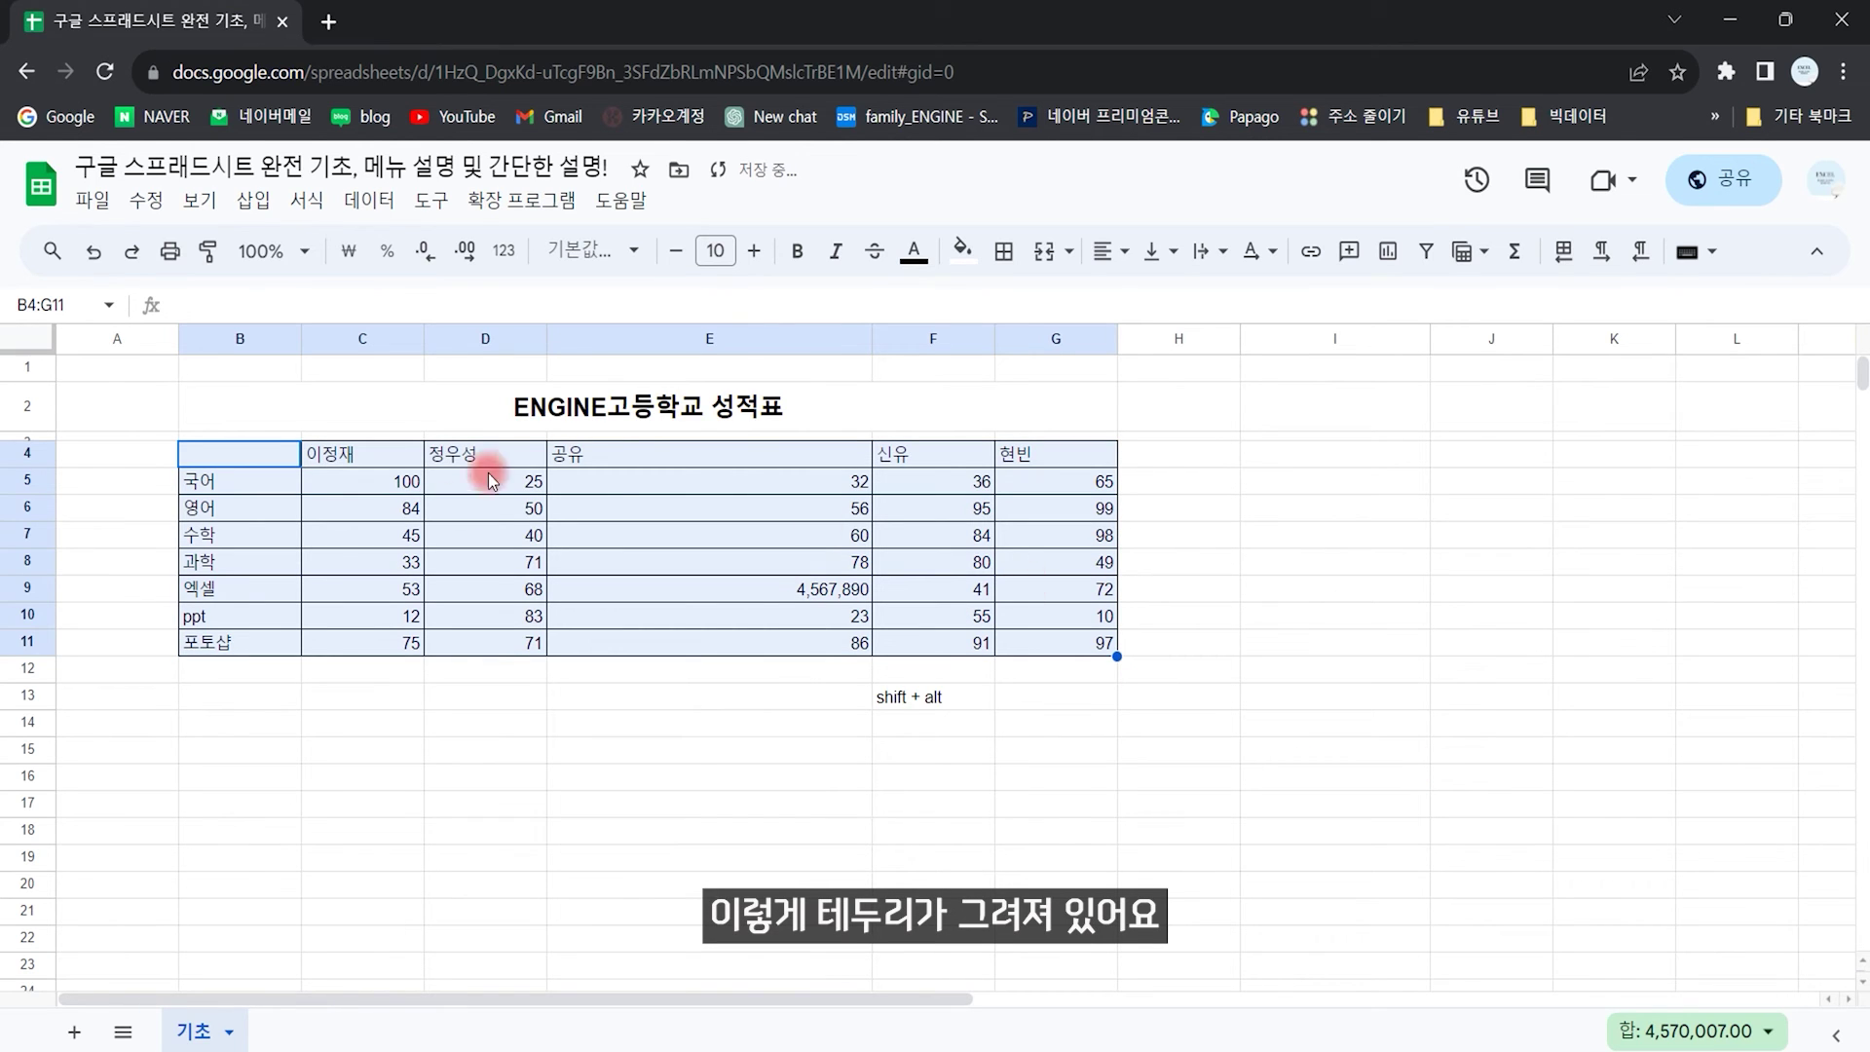
left_click(662, 776)
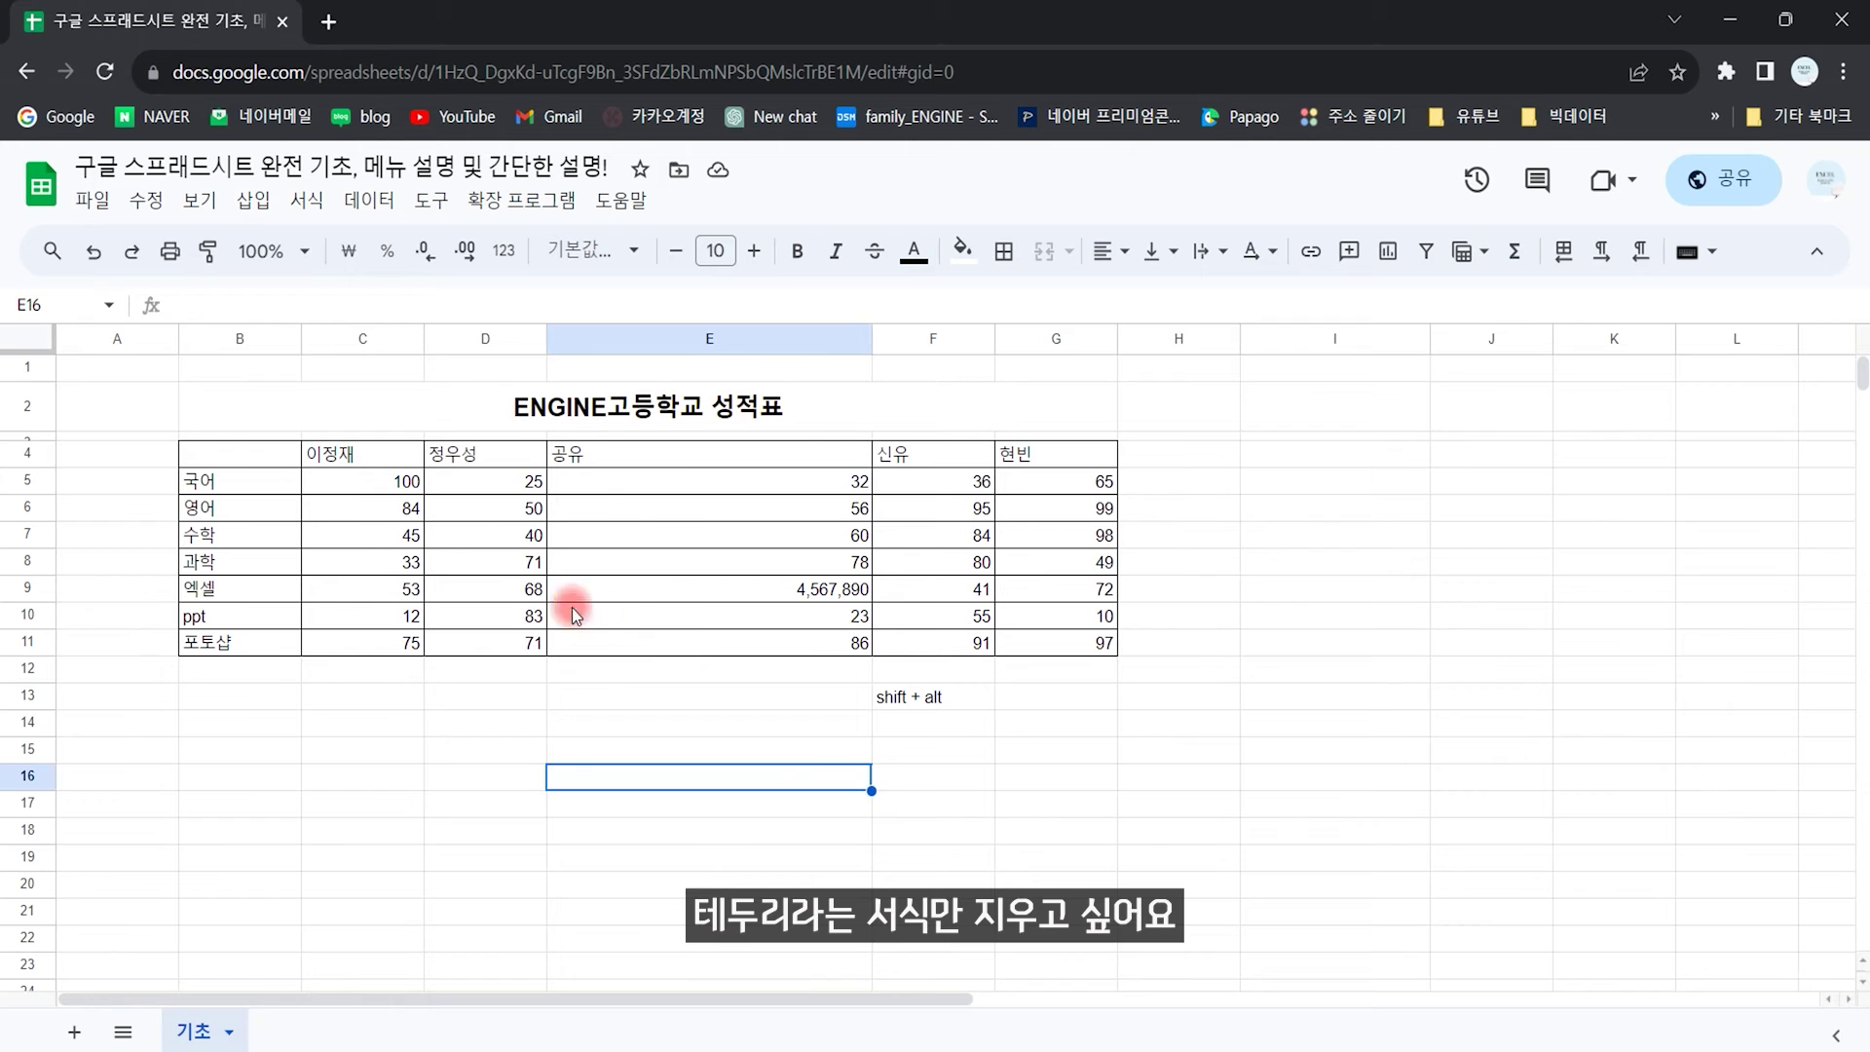
Step: Clear B4:G11's formatting with Ctrl+\, delete its contents, then undo to restore the data
left_click_drag(286, 465, 1036, 639)
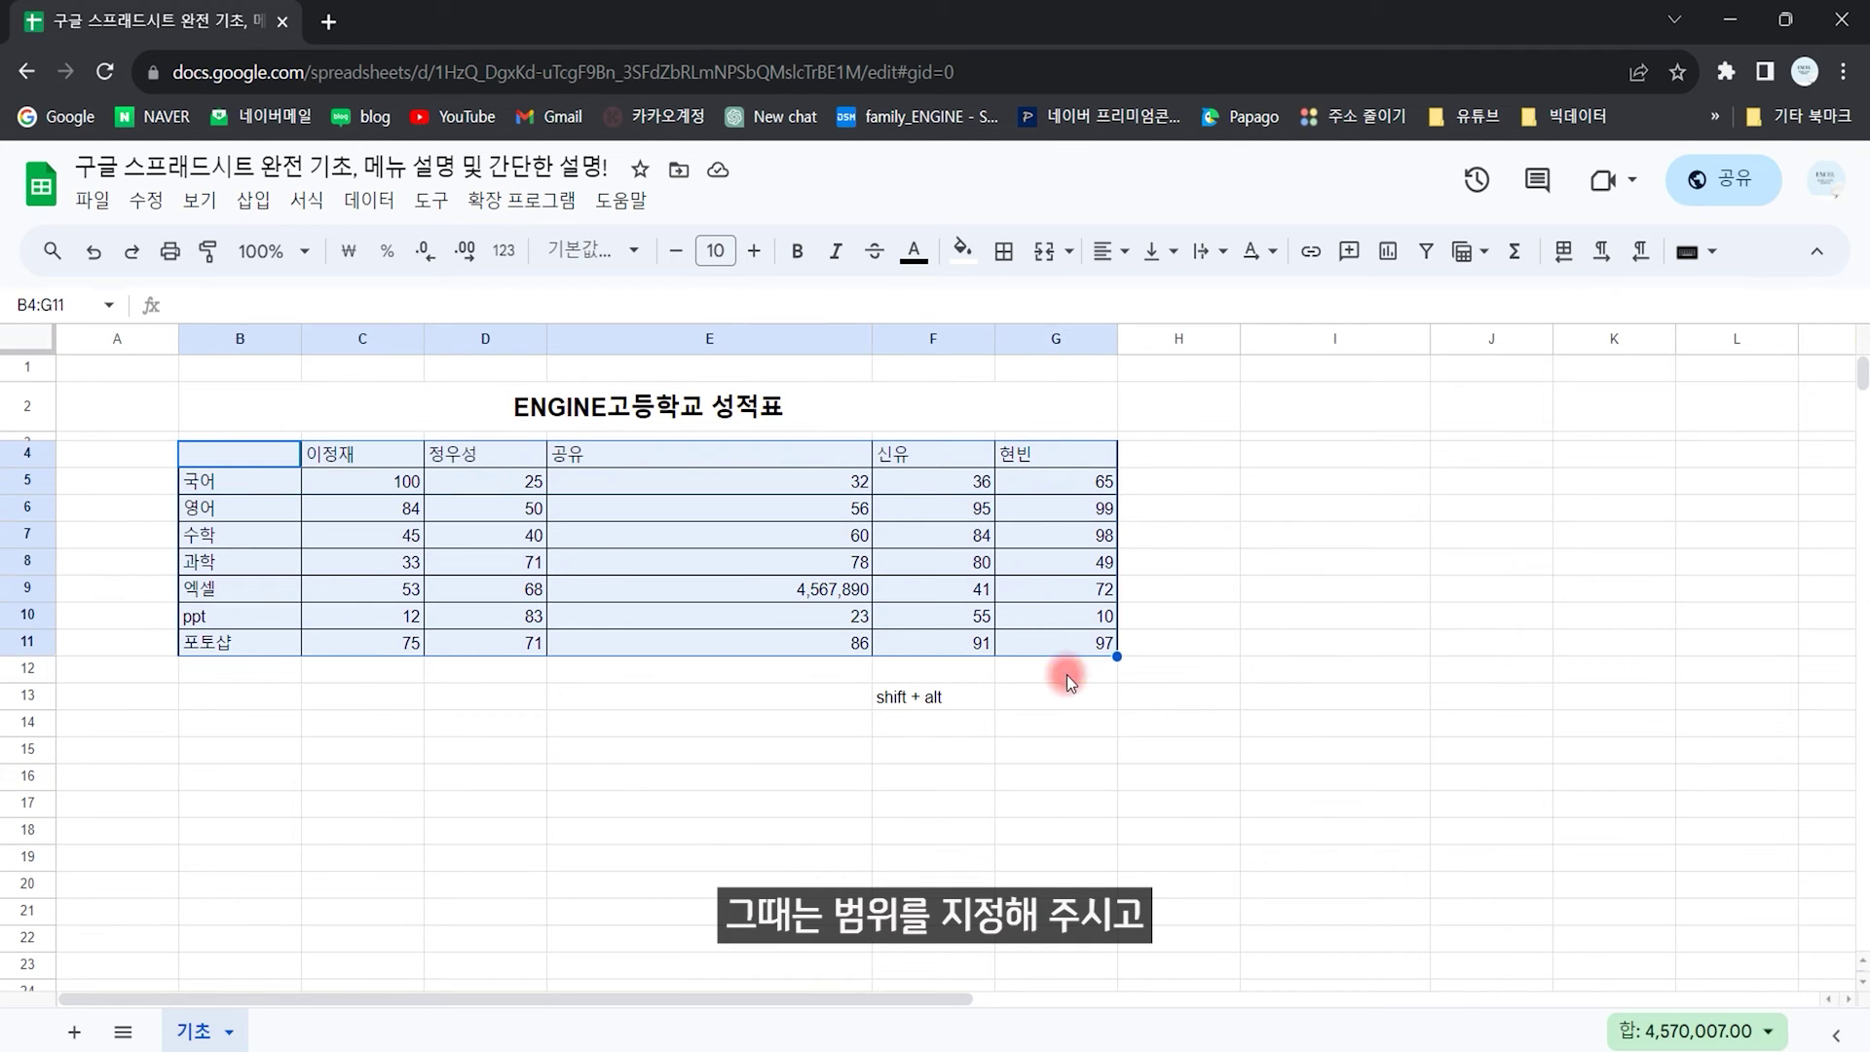
key("ctrl+backslash")
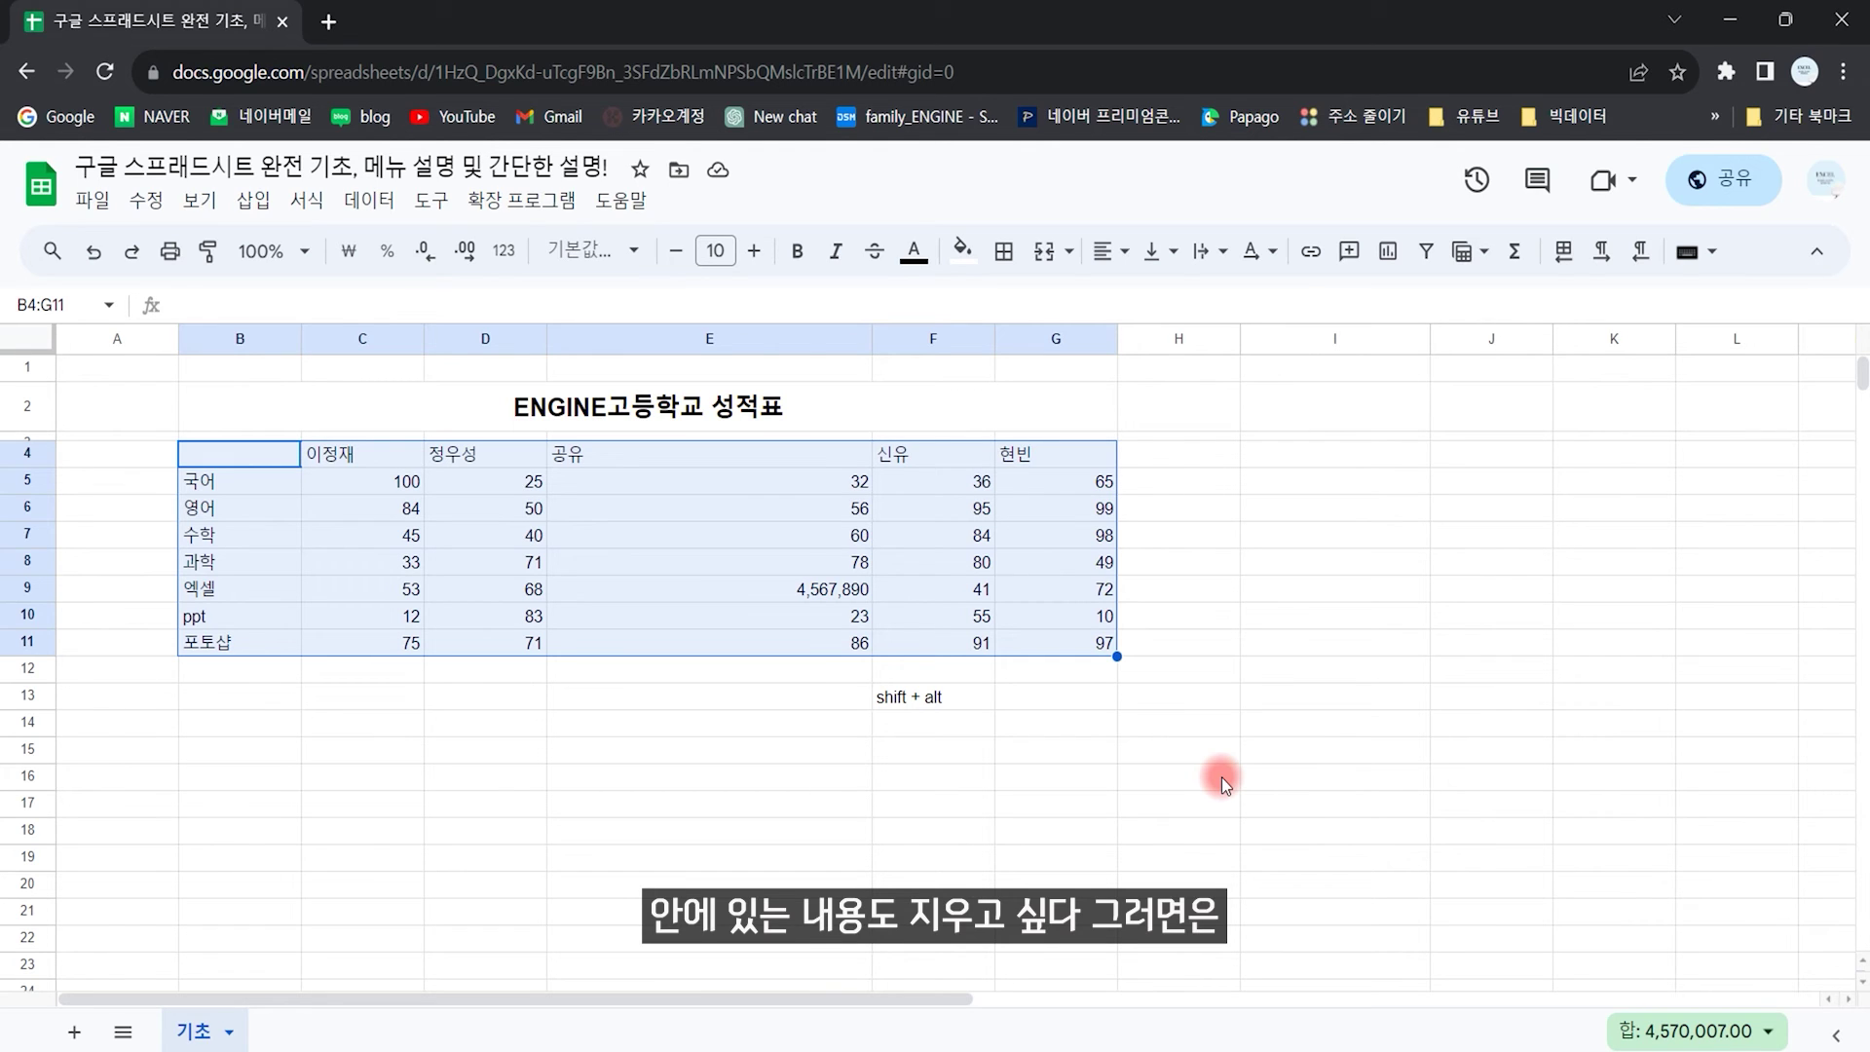
key("Delete")
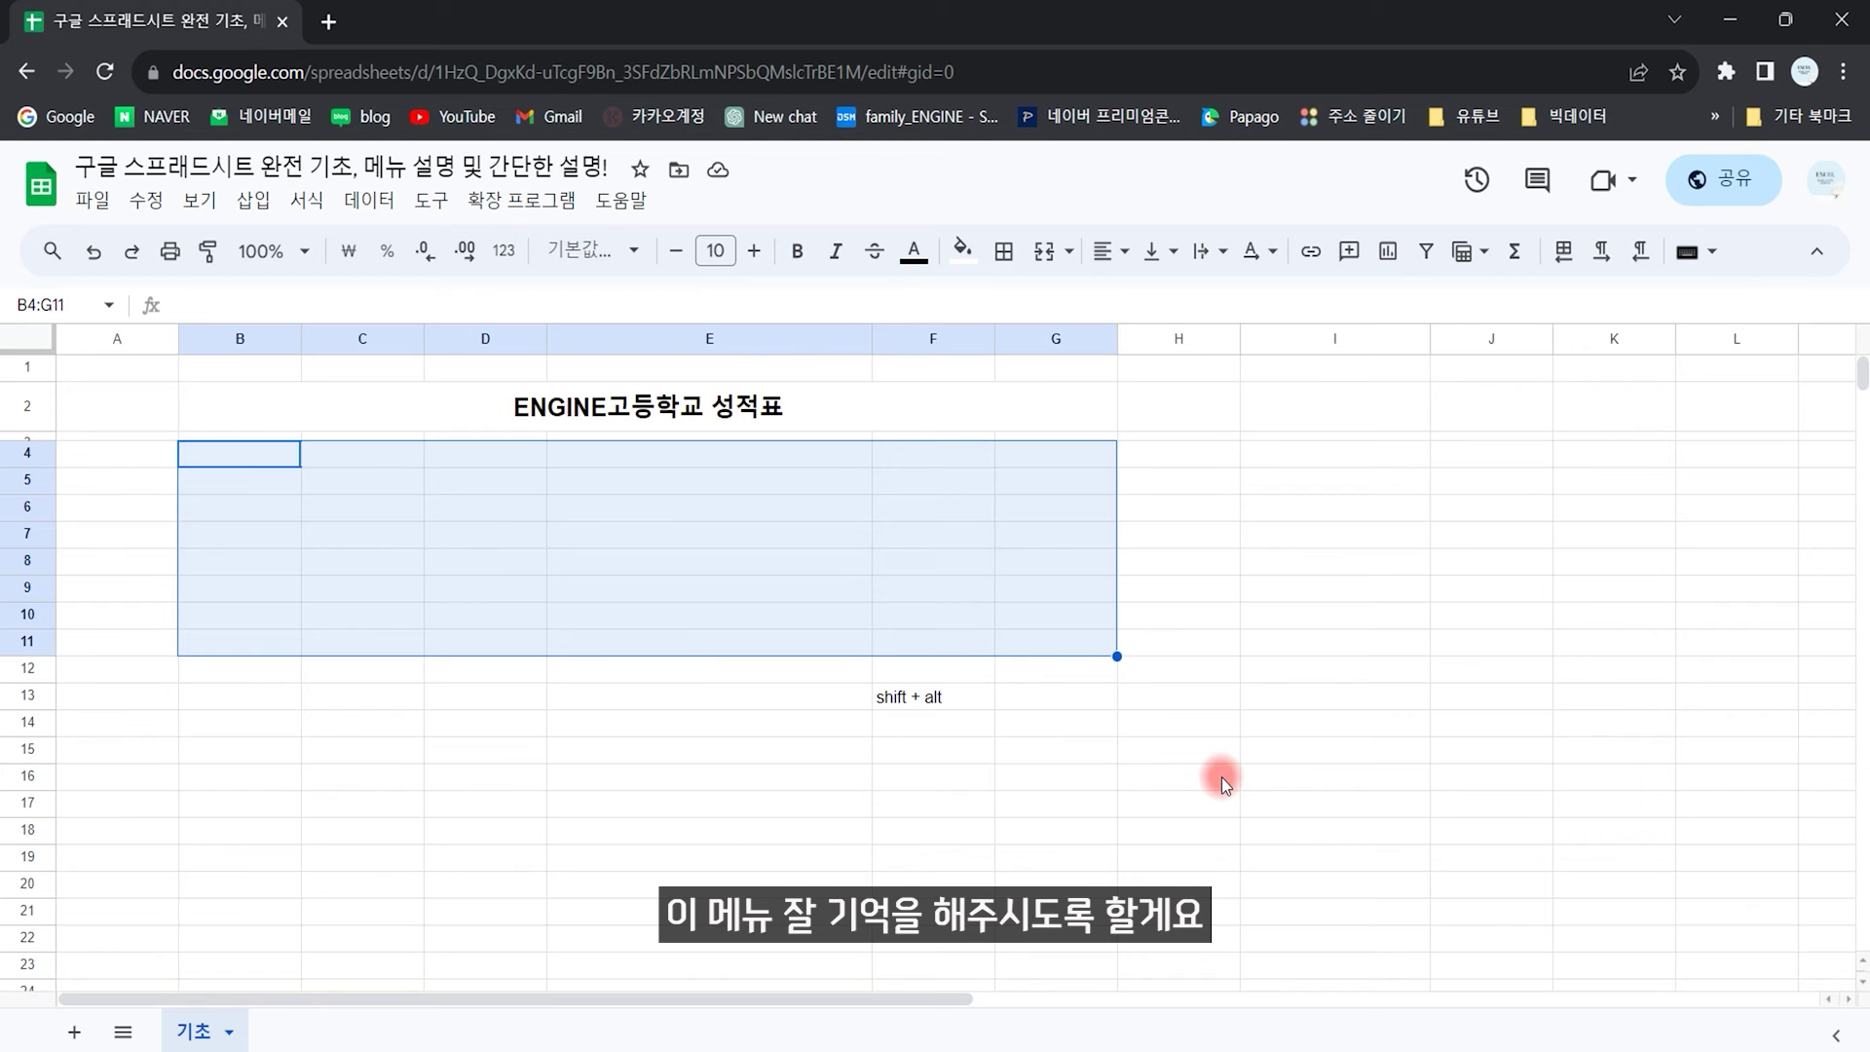
key("ctrl+z")
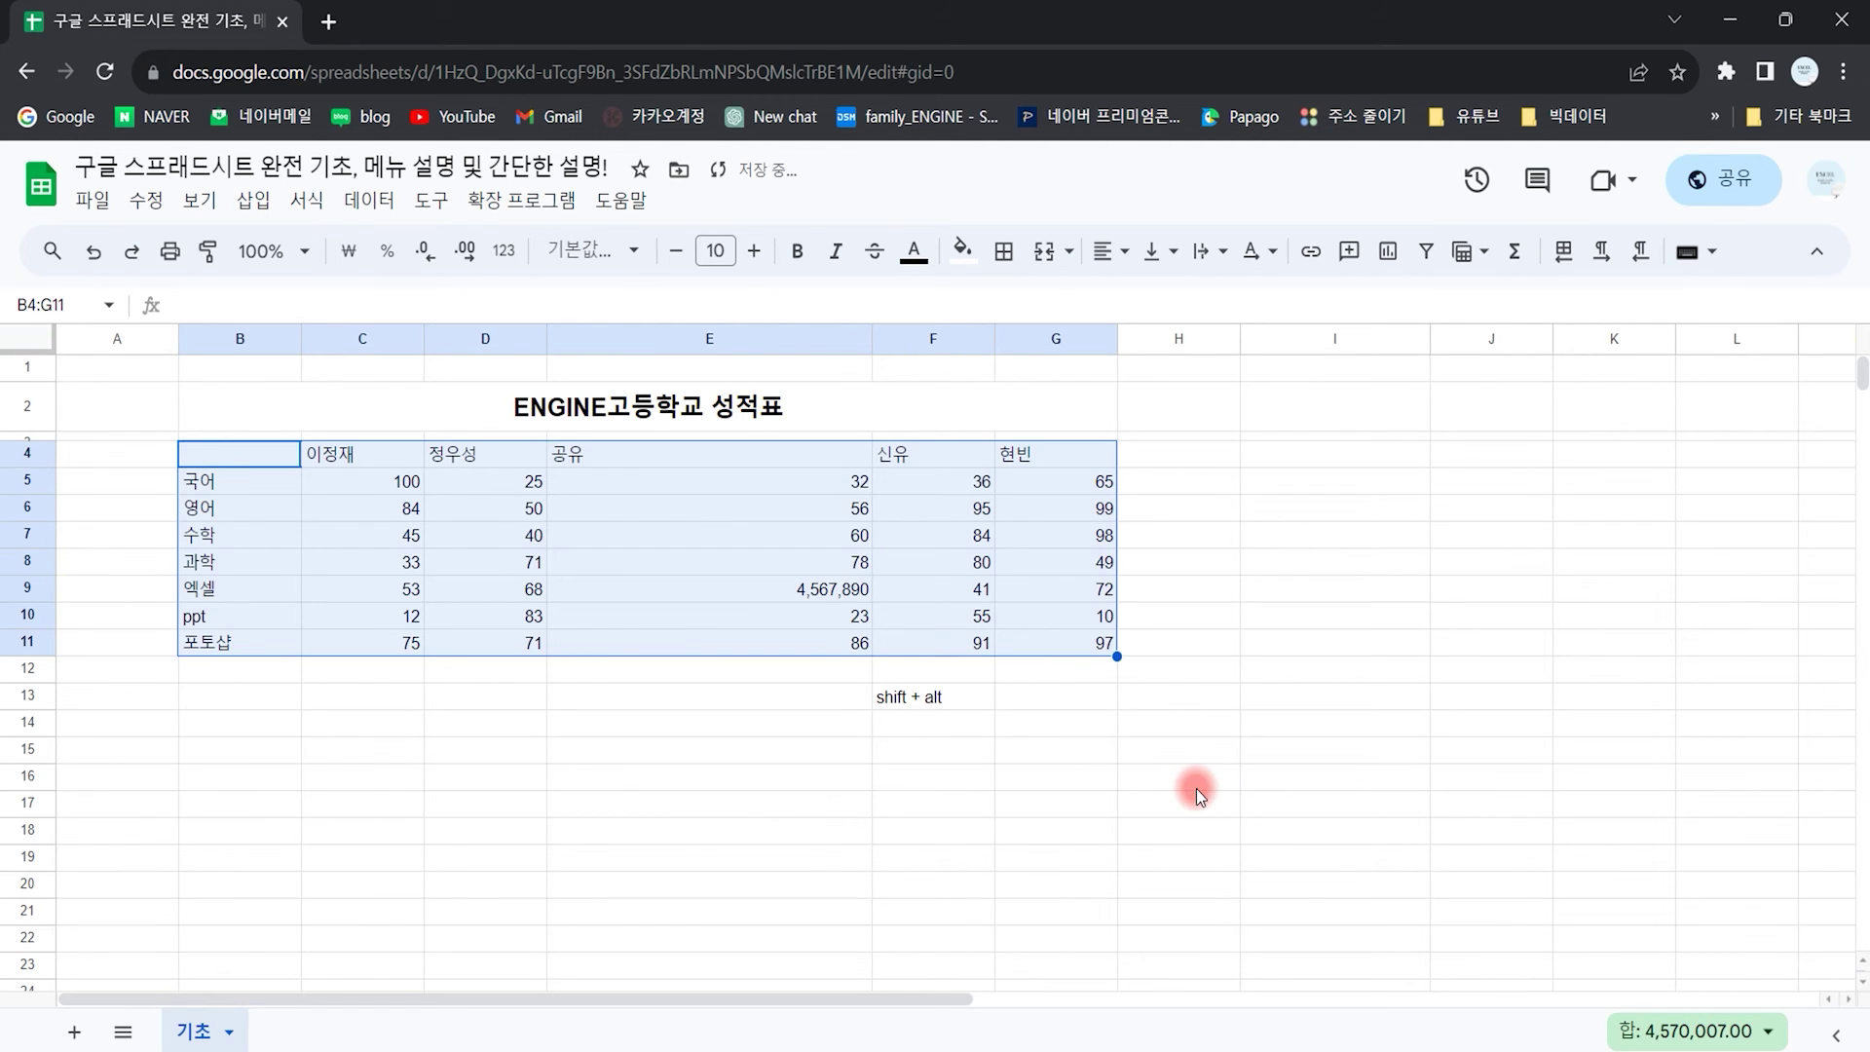
left_click(676, 803)
left_click(310, 200)
left_click(371, 202)
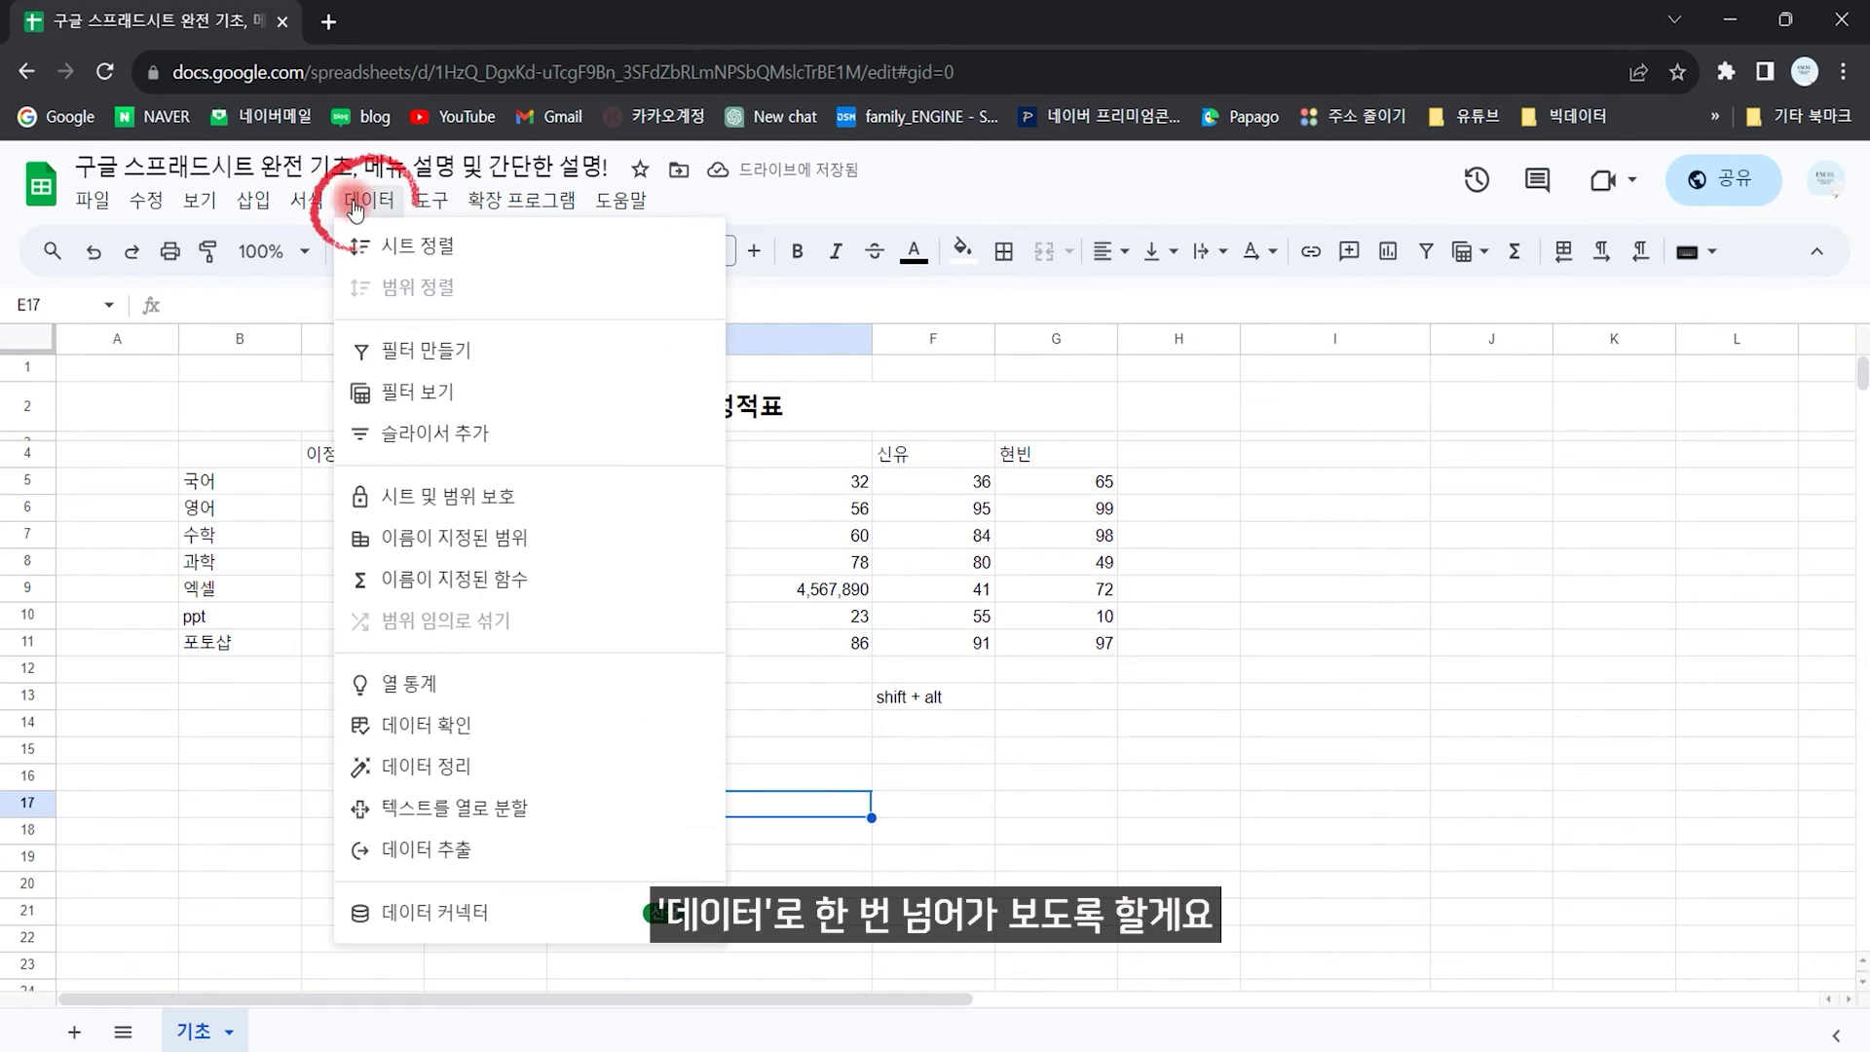
left_click(400, 246)
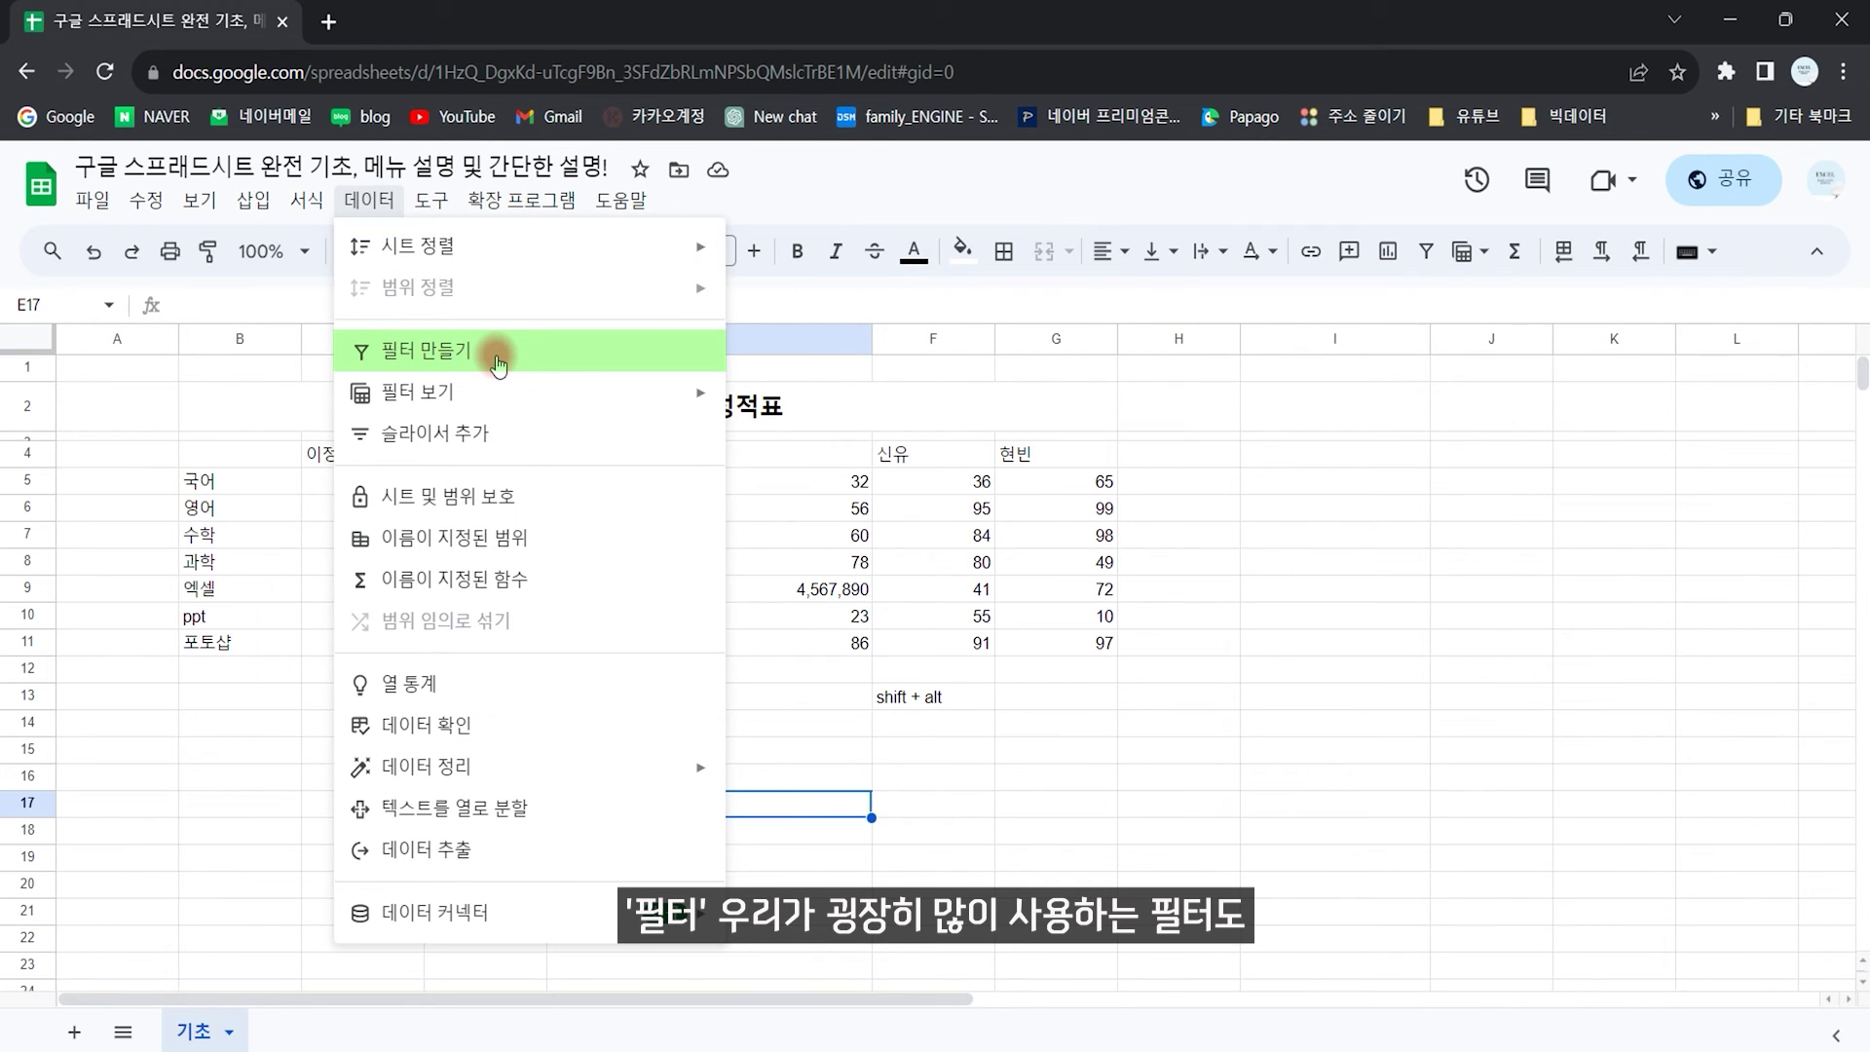
left_click(920, 609)
left_click_drag(242, 458, 1073, 646)
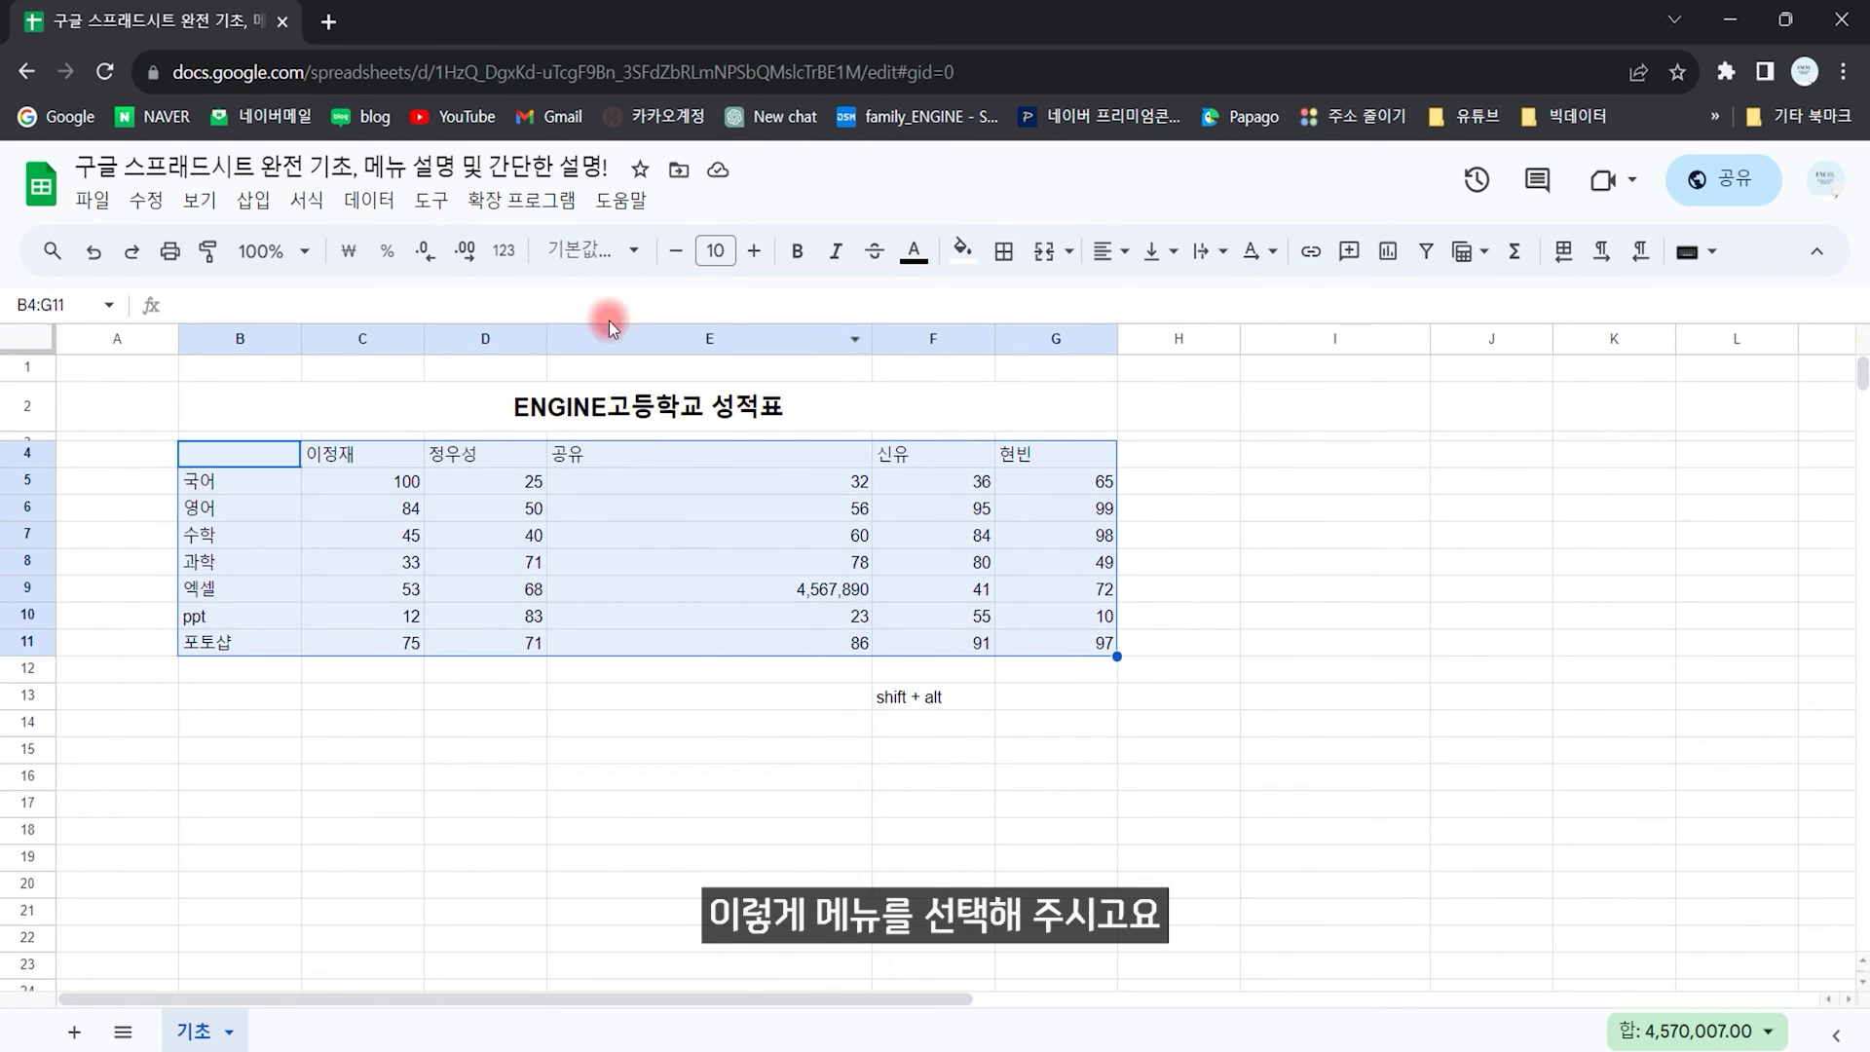
left_click(367, 201)
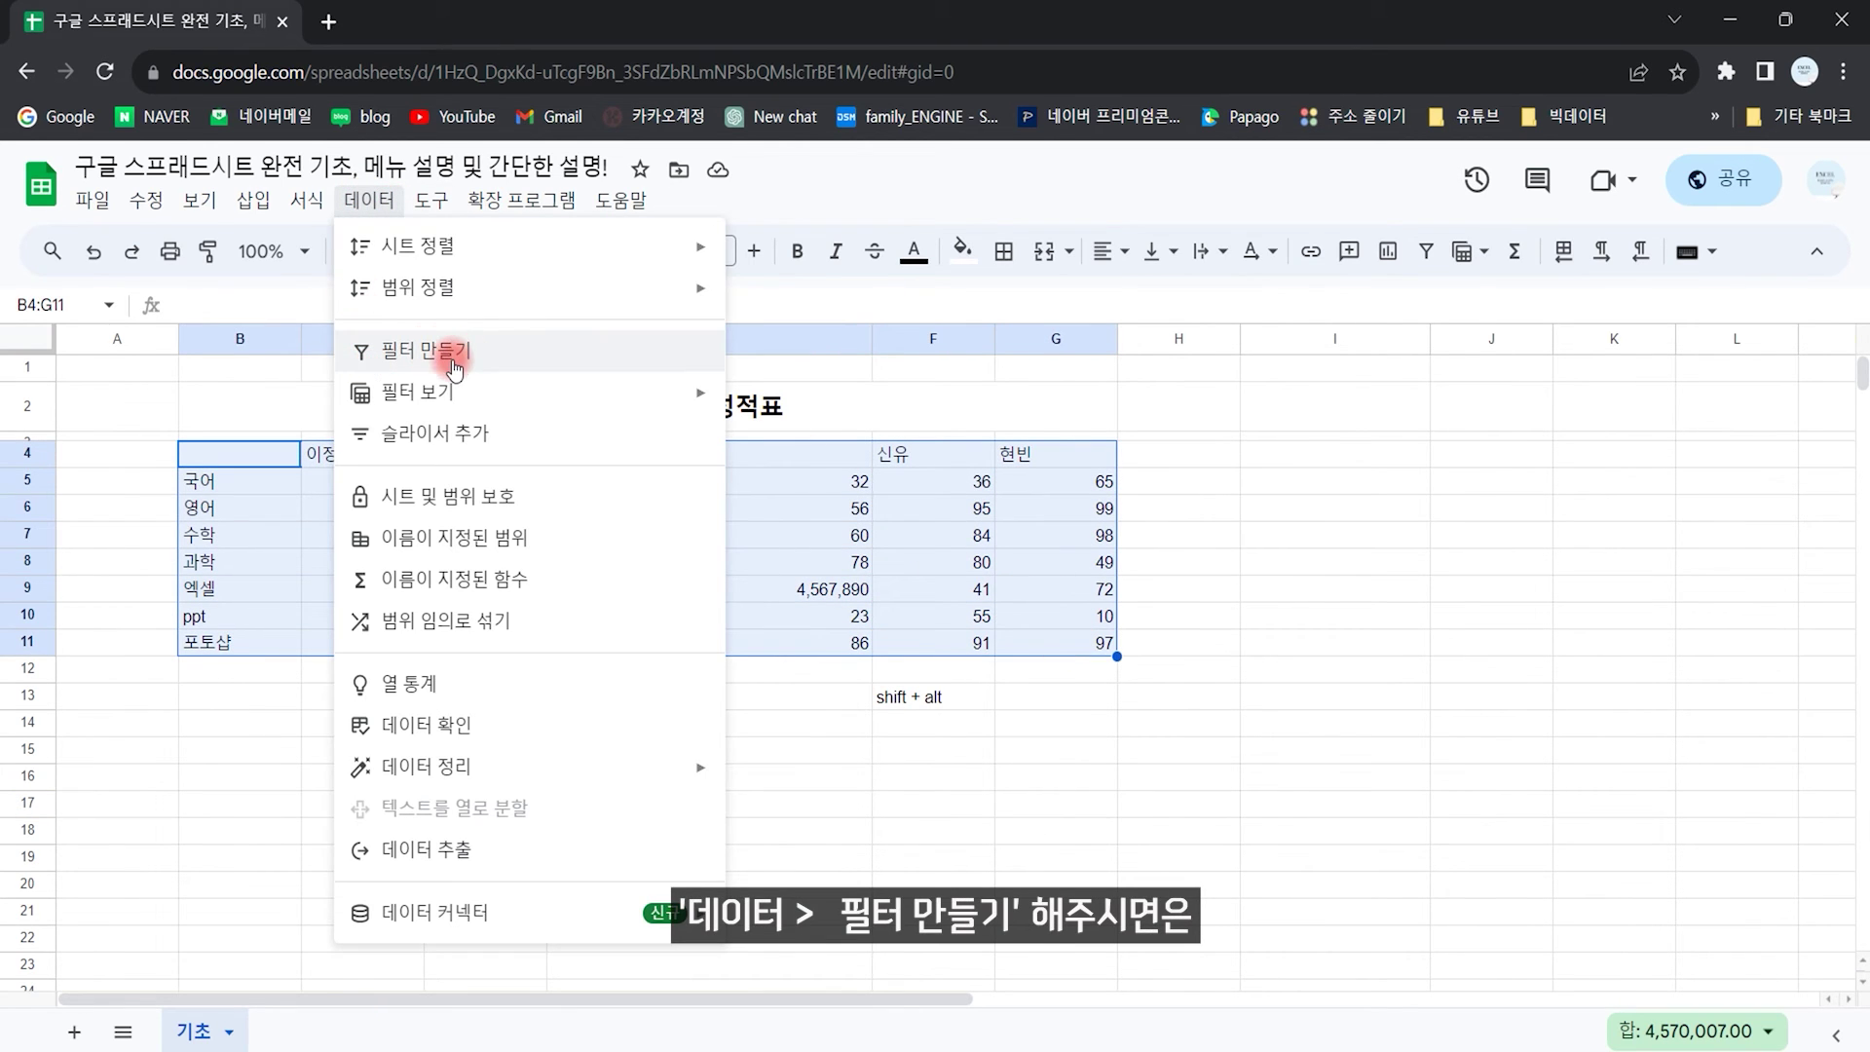
left_click(468, 362)
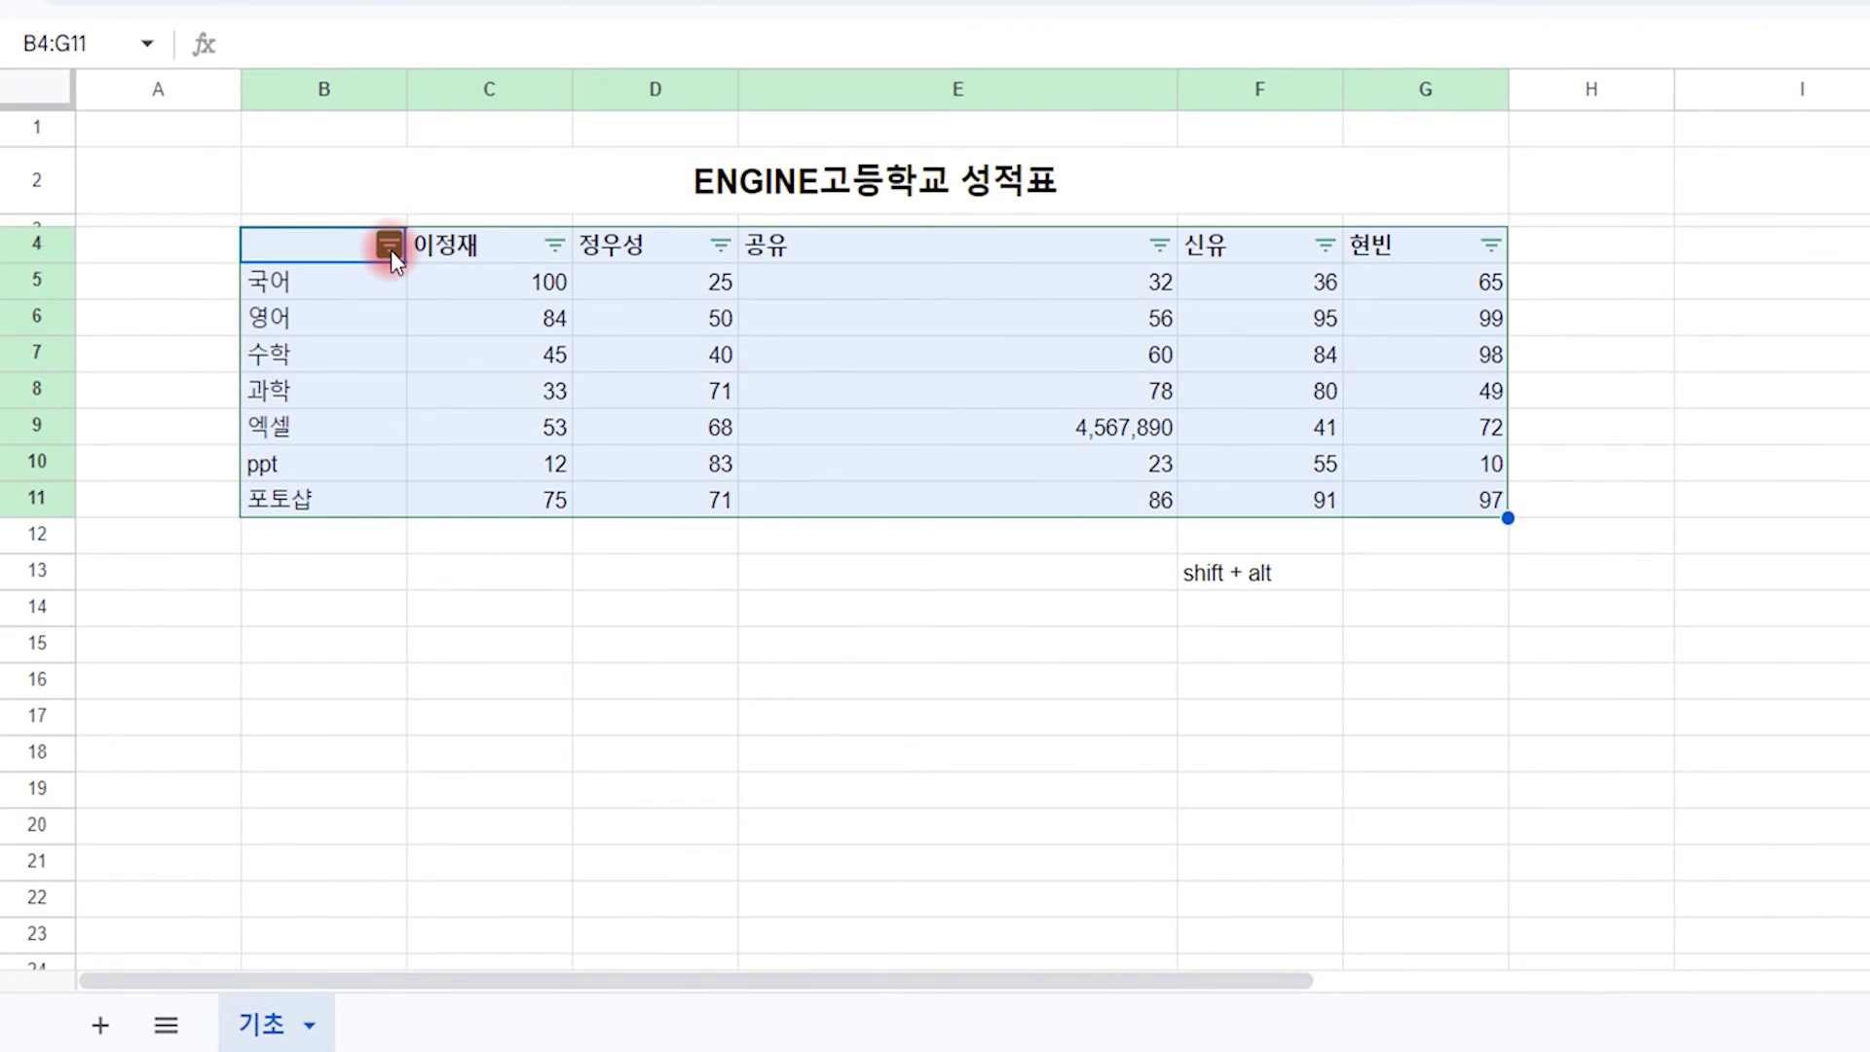
left_click(288, 454)
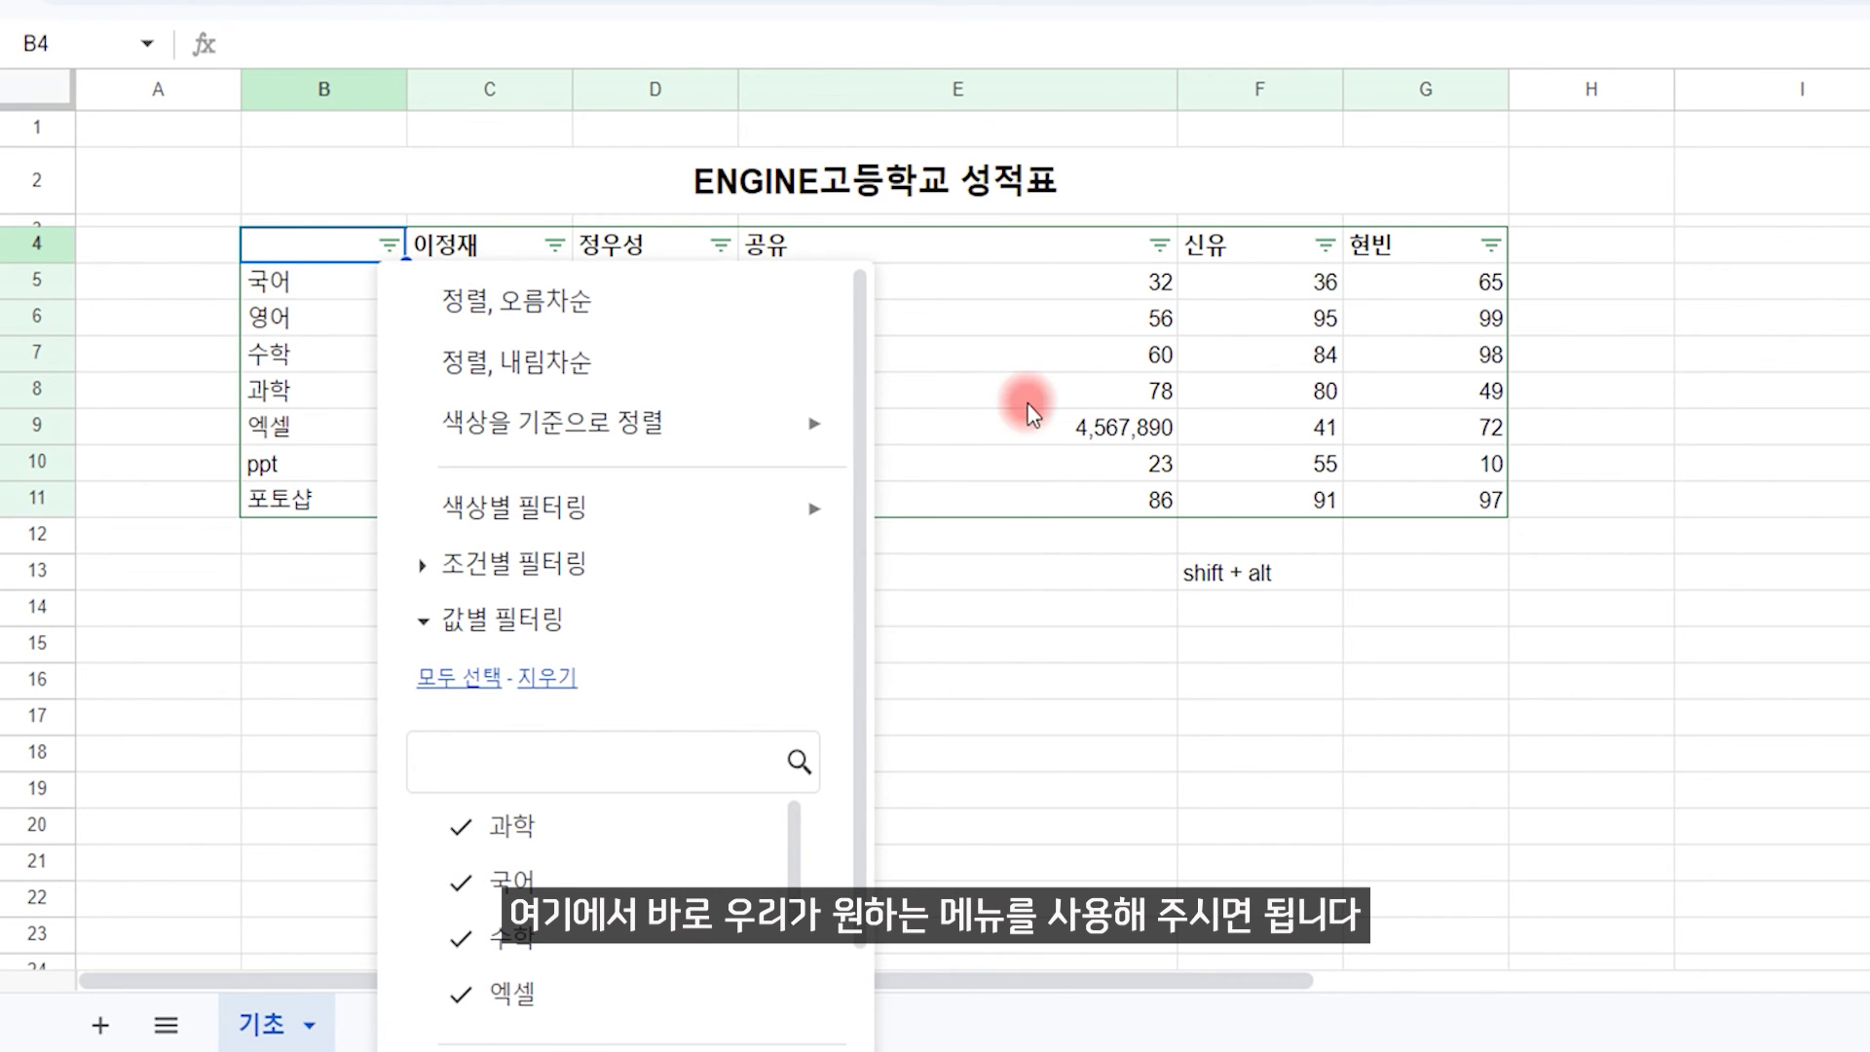
left_click(1028, 400)
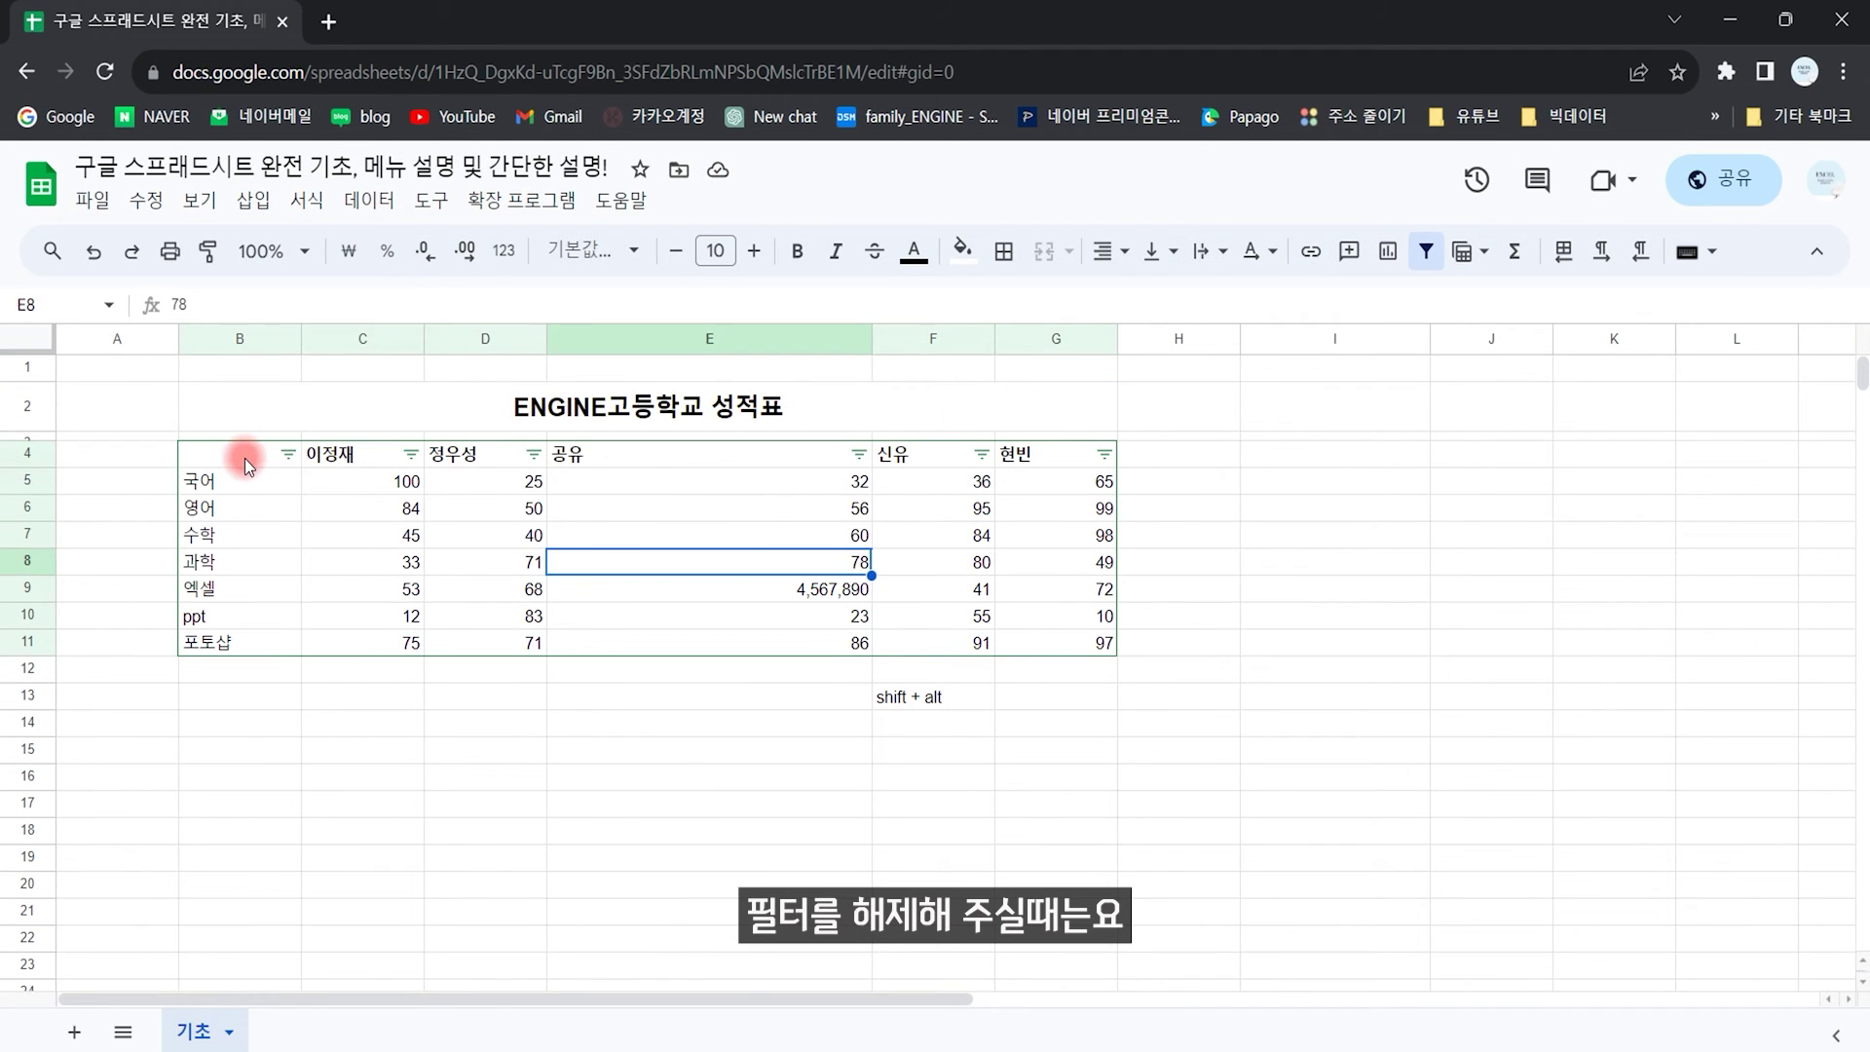
left_click(244, 456)
left_click(369, 199)
left_click(447, 352)
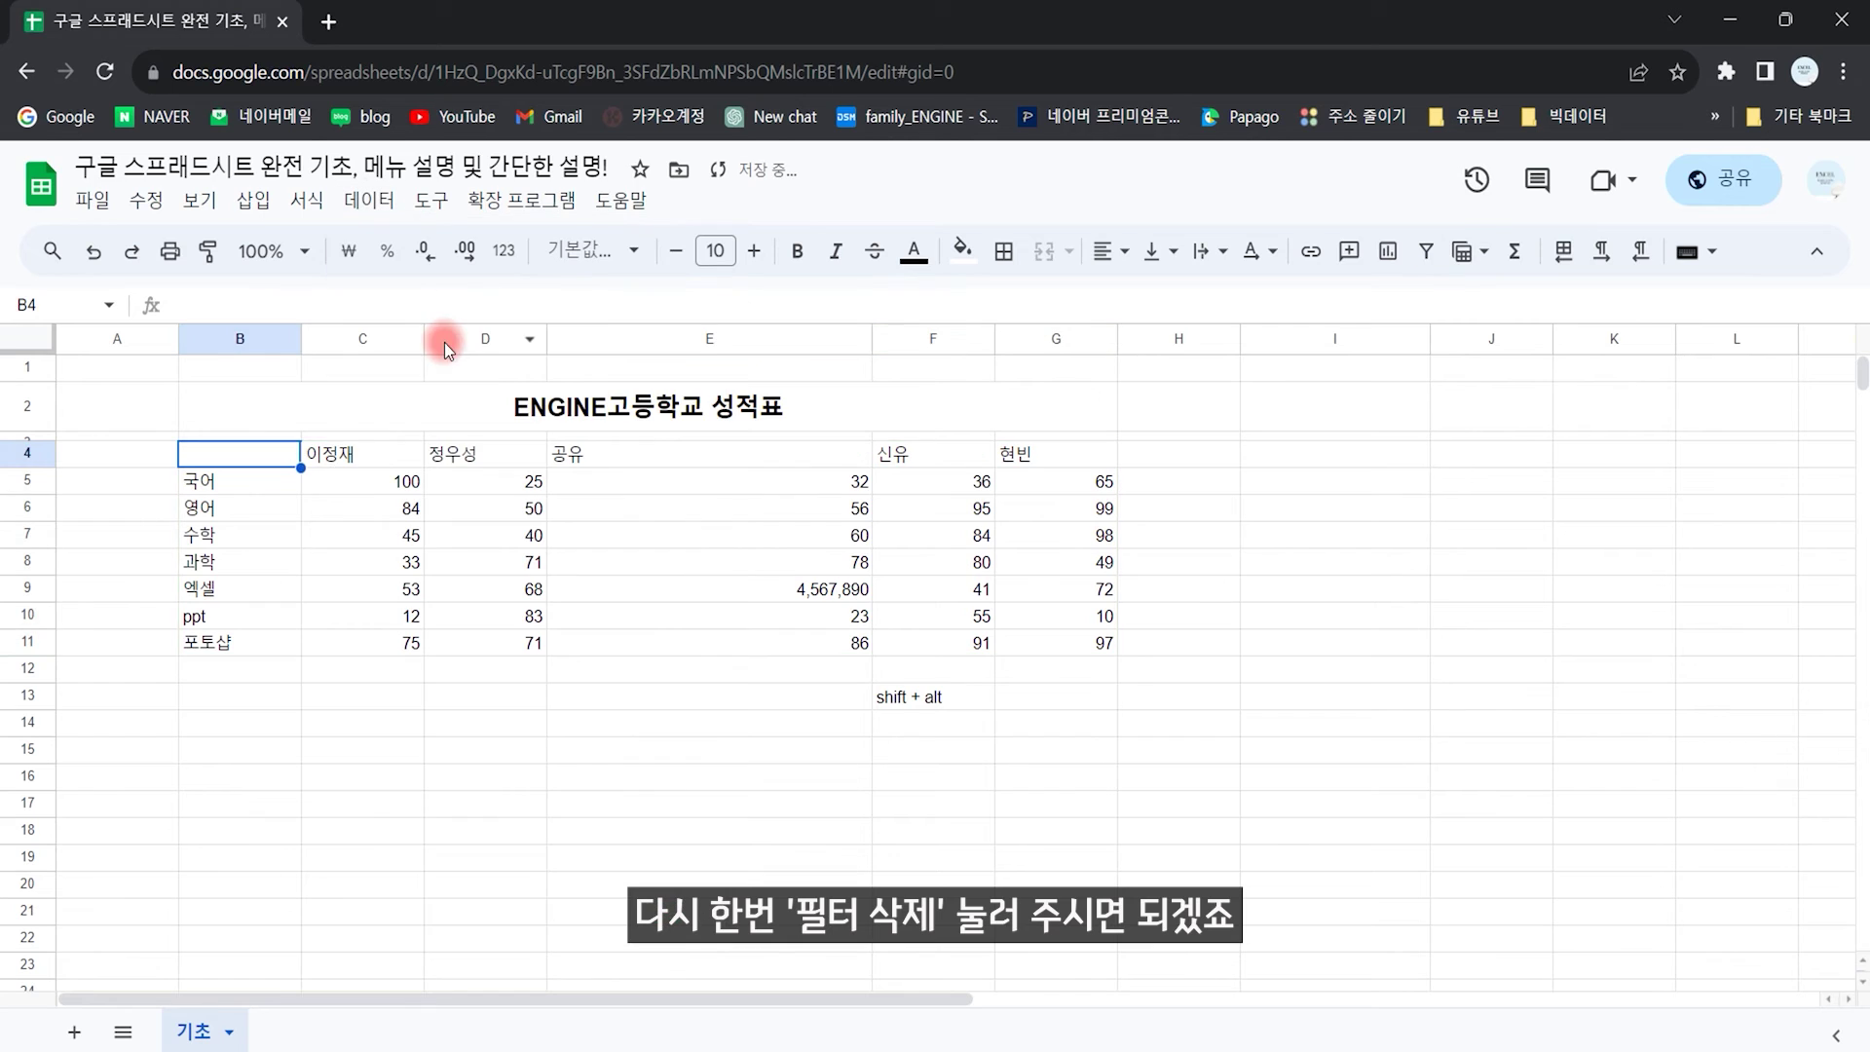
Step: Create a filter view on B4:G11, rename it from 필터 1 to 엔진, and close it
left_click(337, 211)
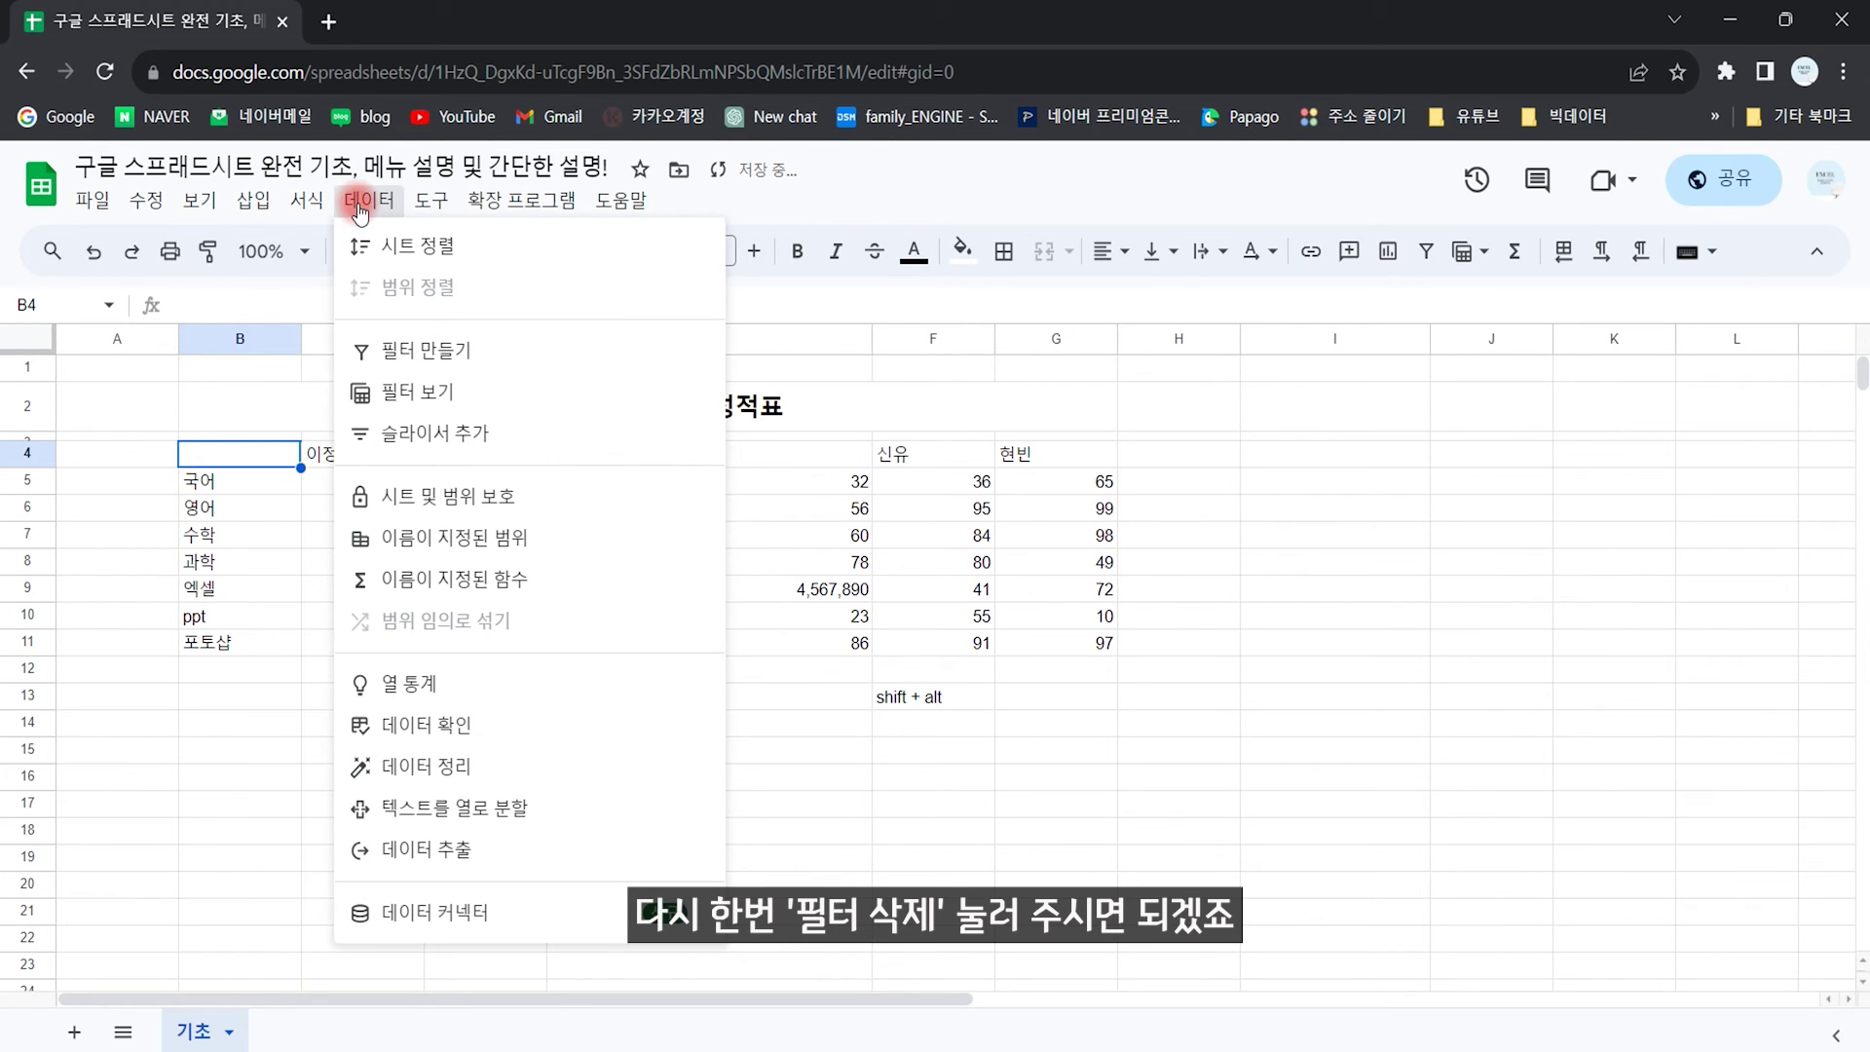
mouse_move(446, 401)
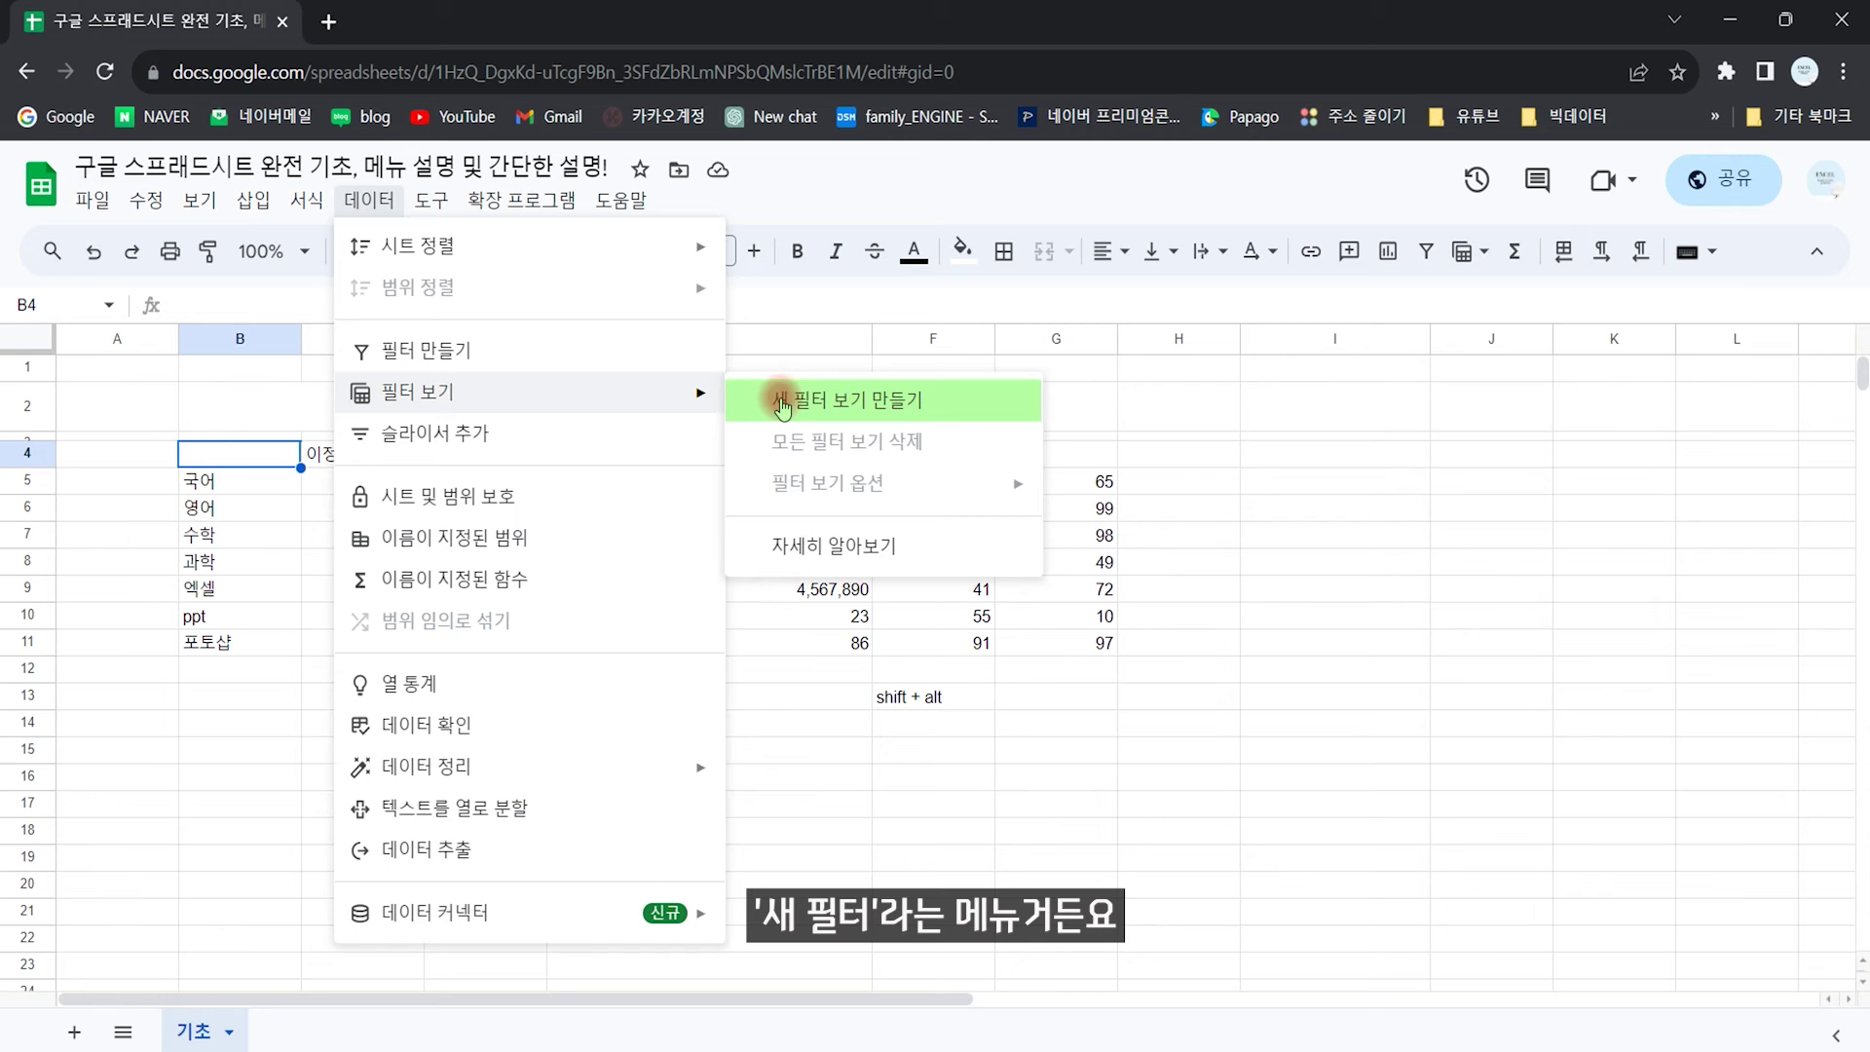
left_click(841, 401)
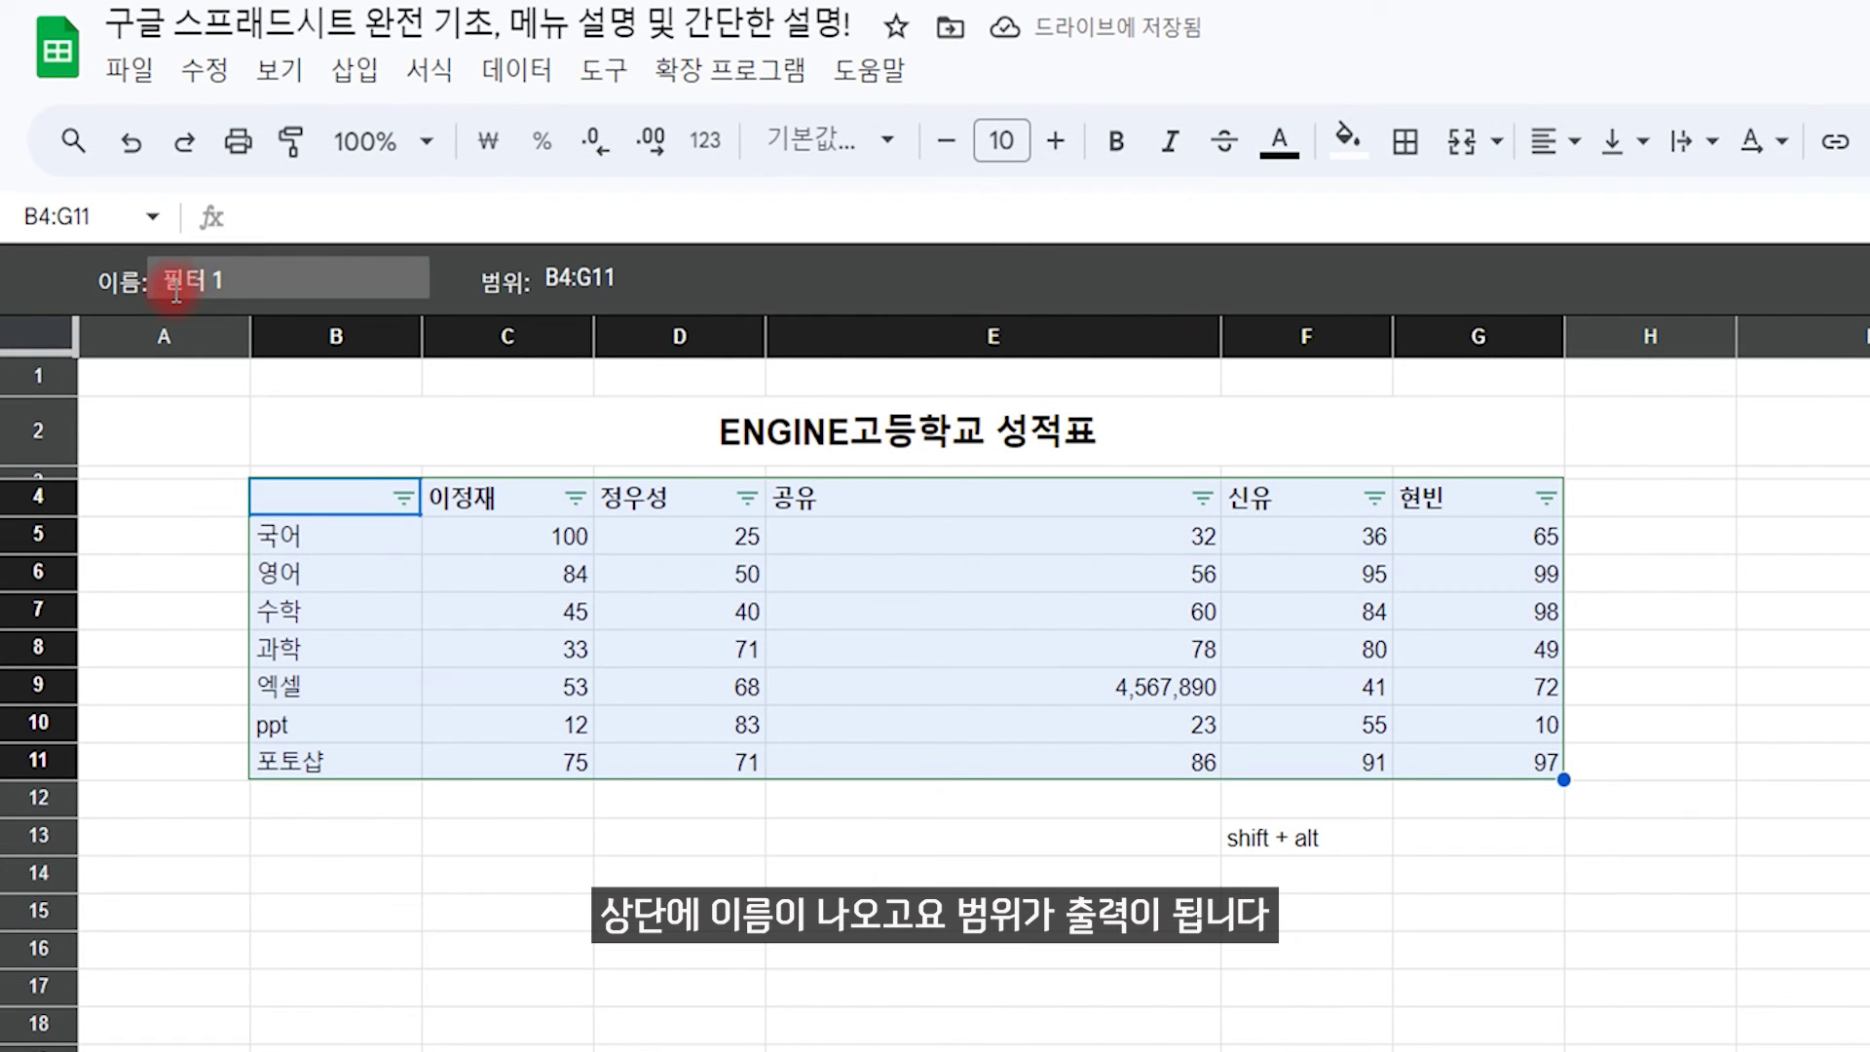
left_click(167, 348)
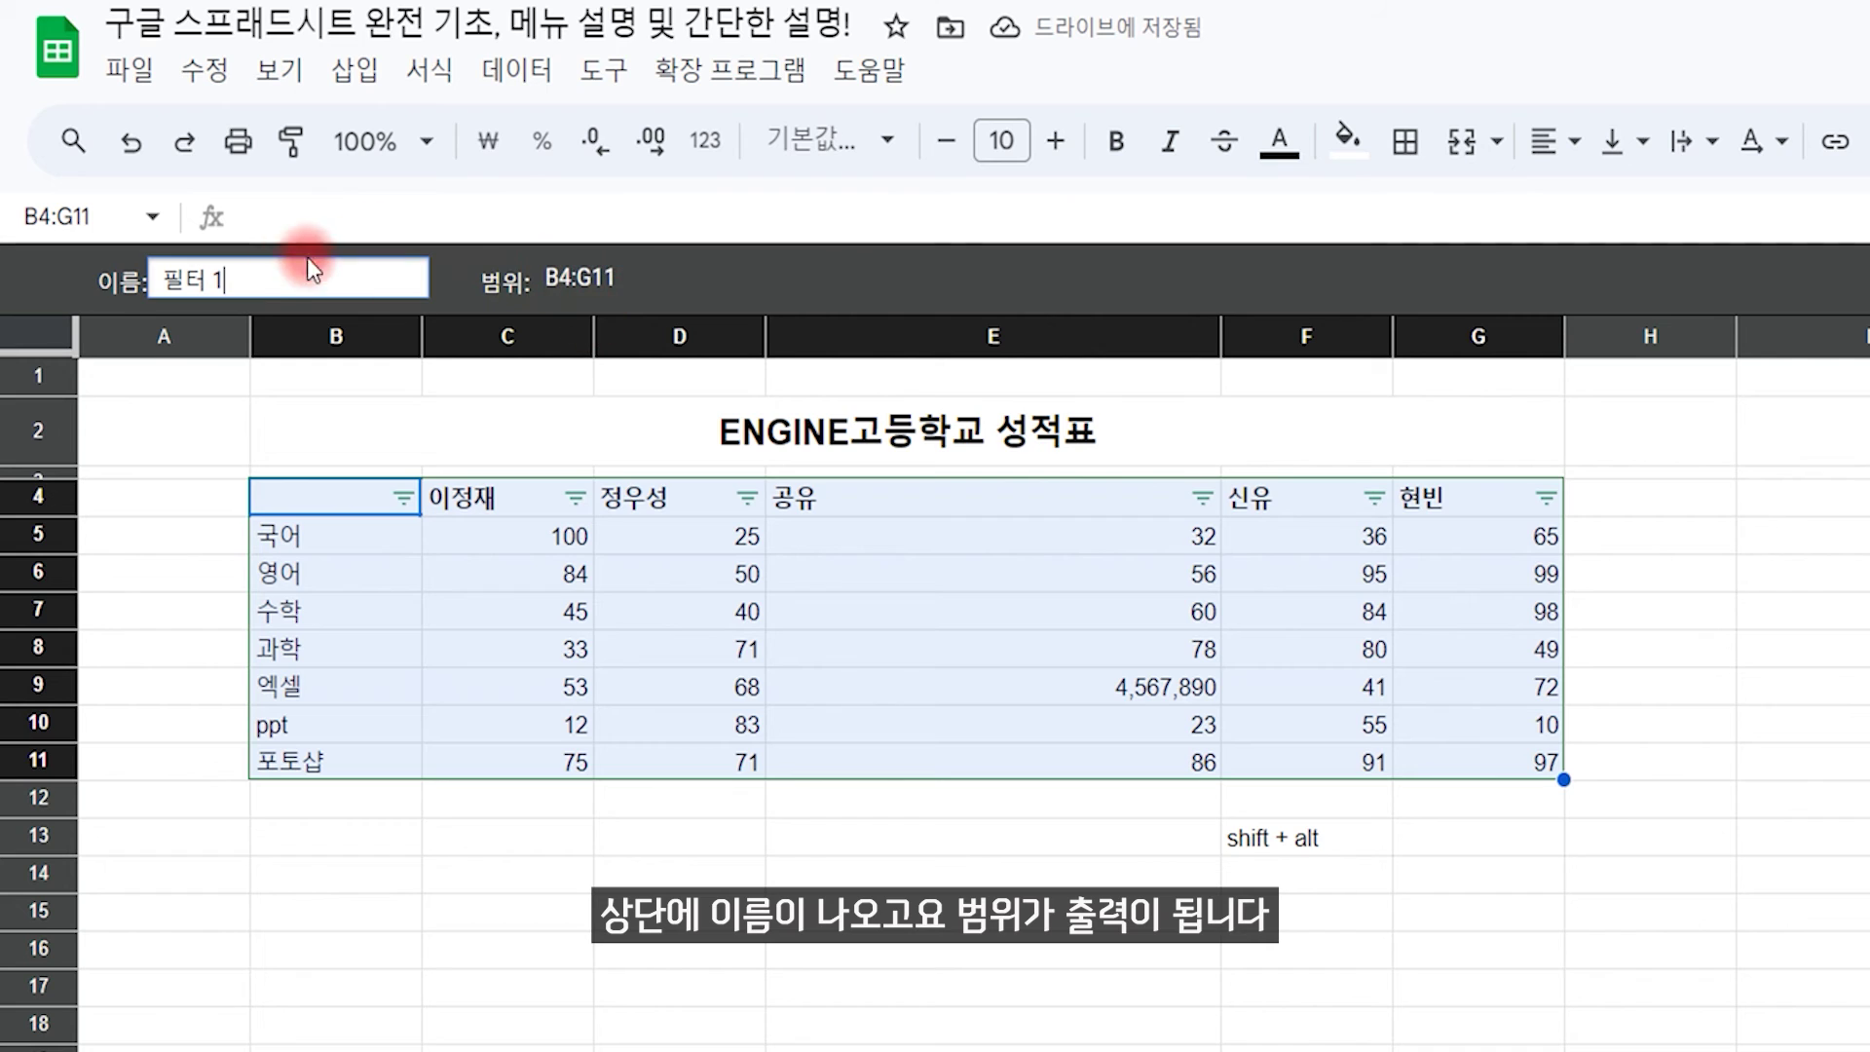
left_click_drag(254, 285, 156, 282)
type("엔진")
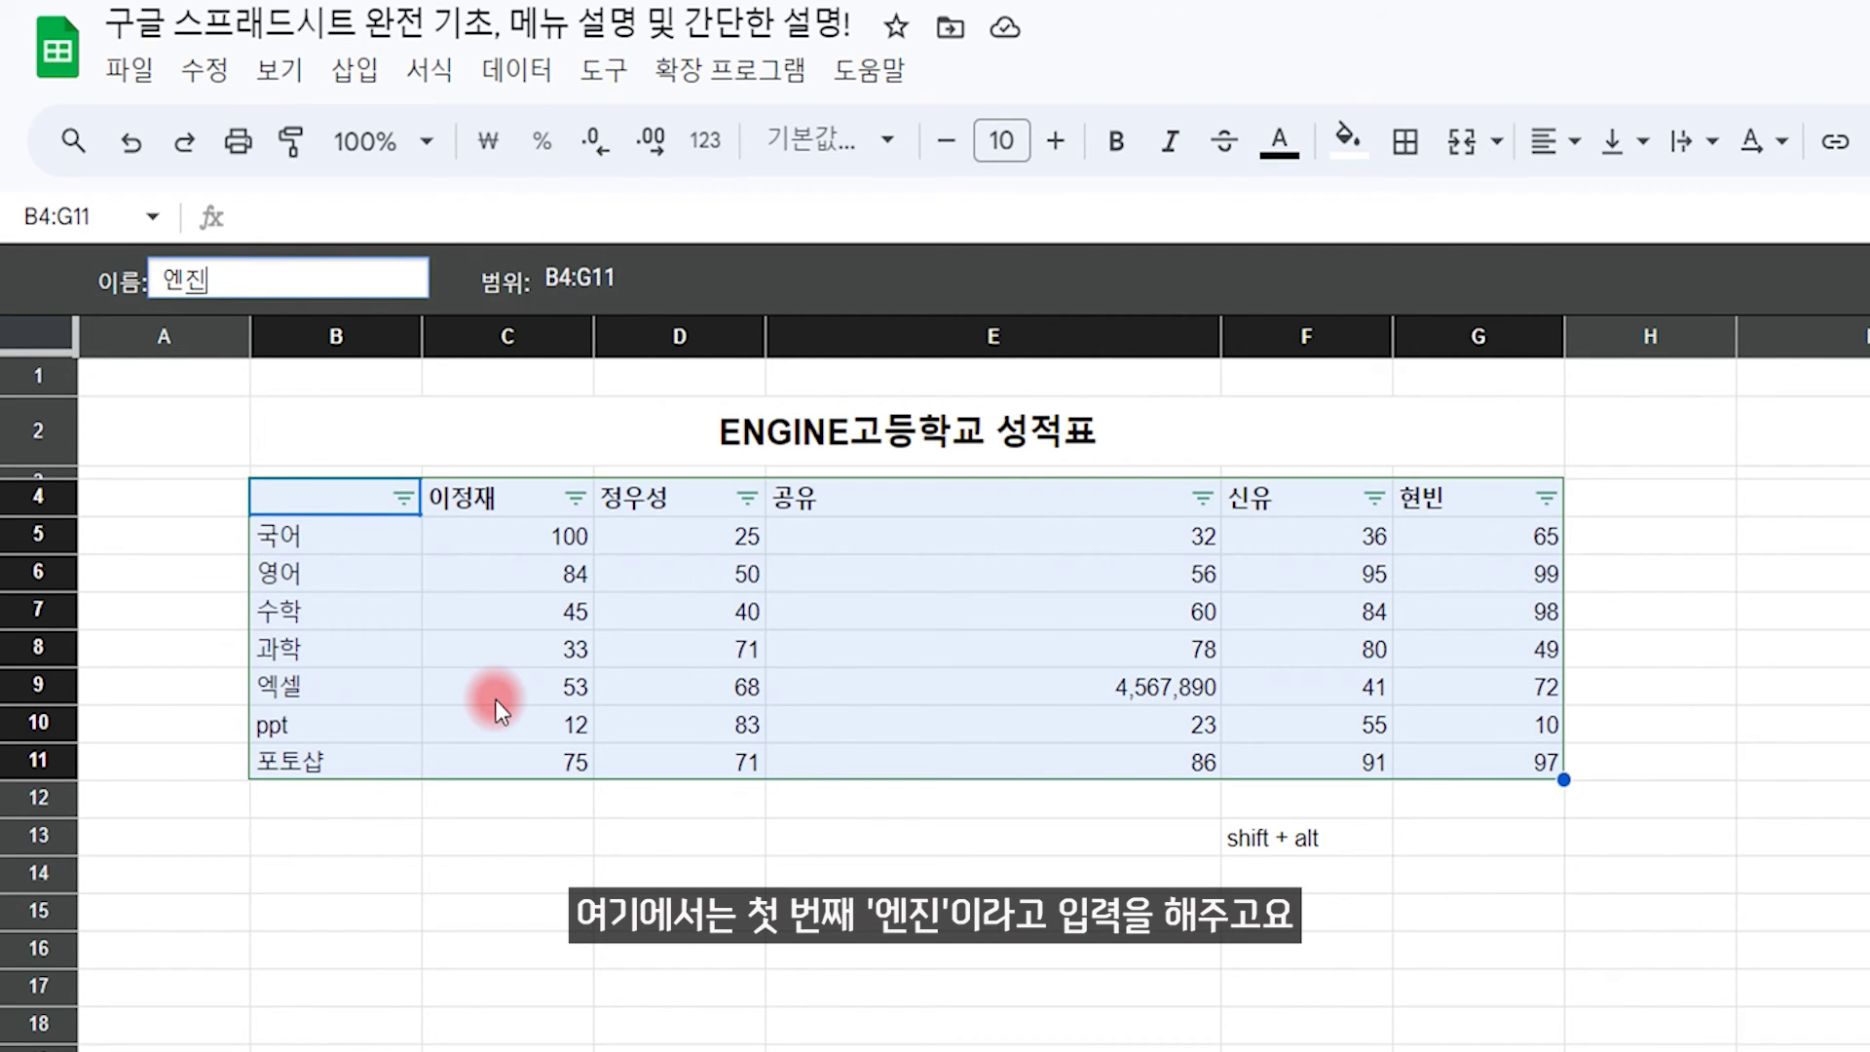
key("Return")
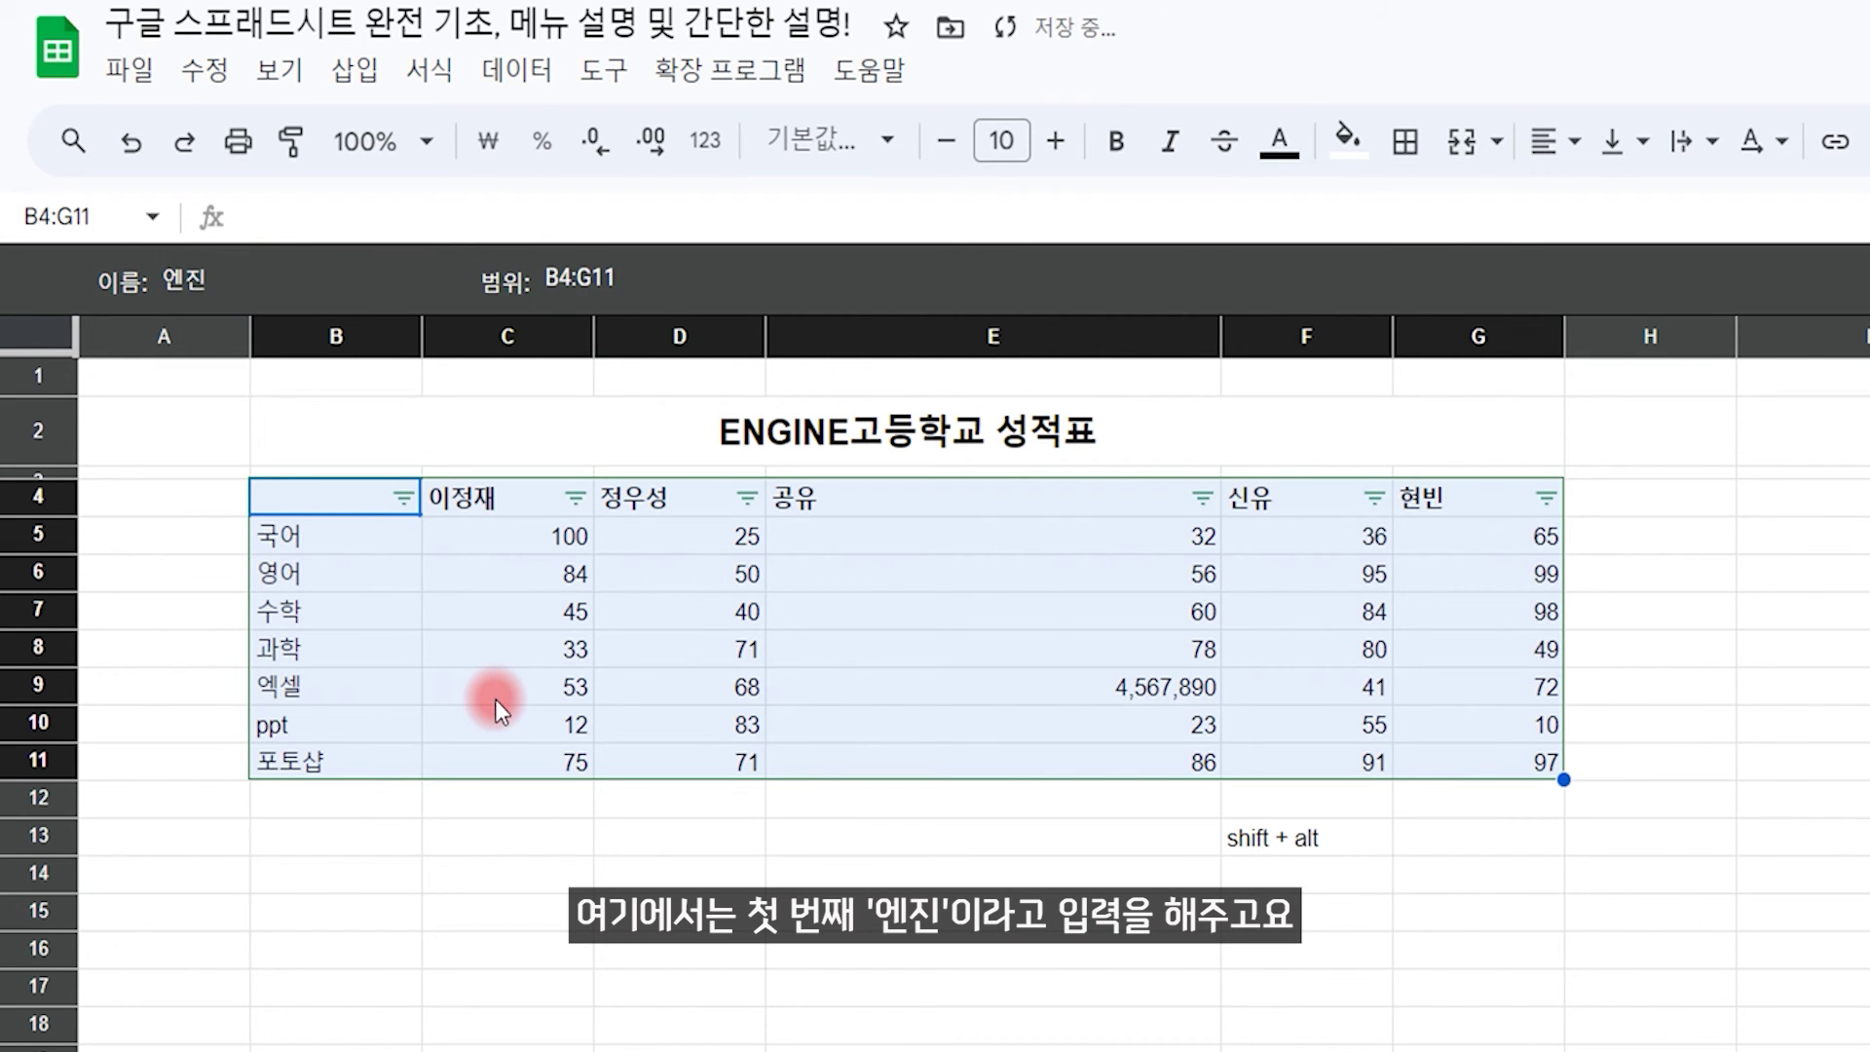
left_click(1763, 800)
left_click(1794, 353)
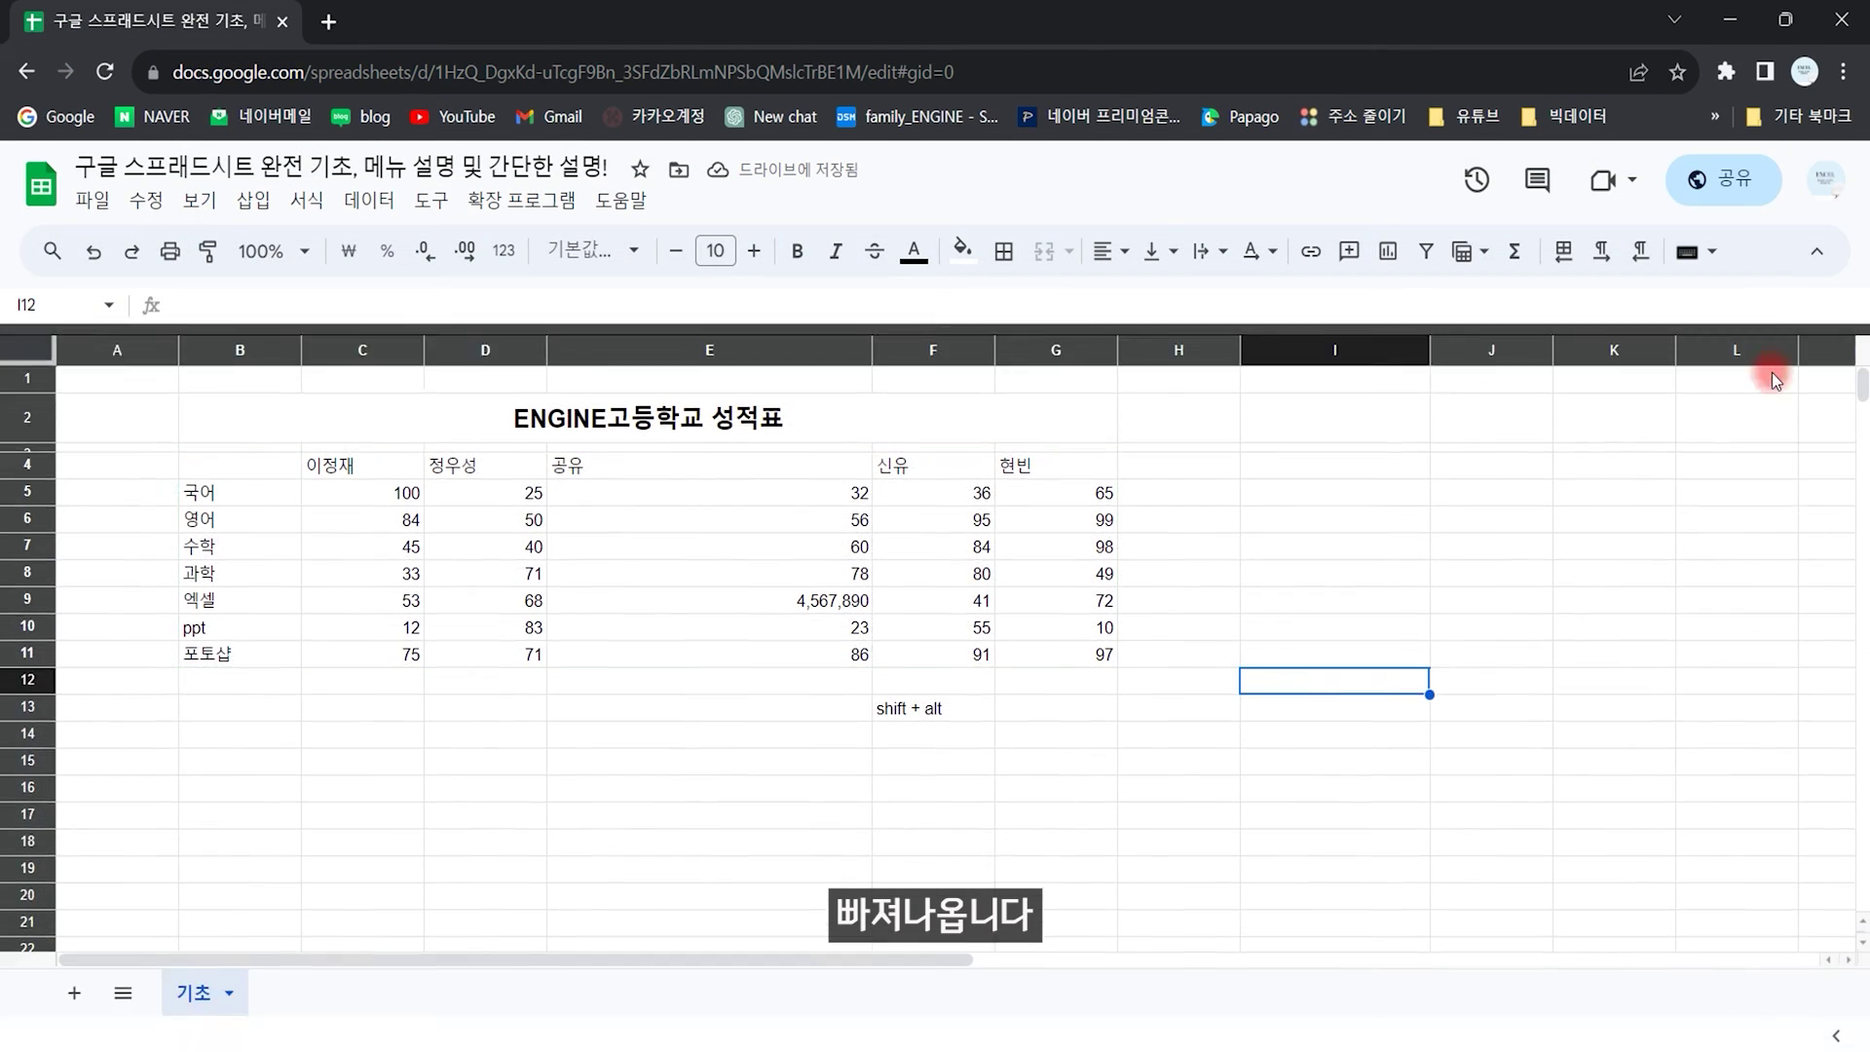
Step: Create a second filter view on B4:G11 named 엔진2 and close it
left_click_drag(238, 454, 1029, 638)
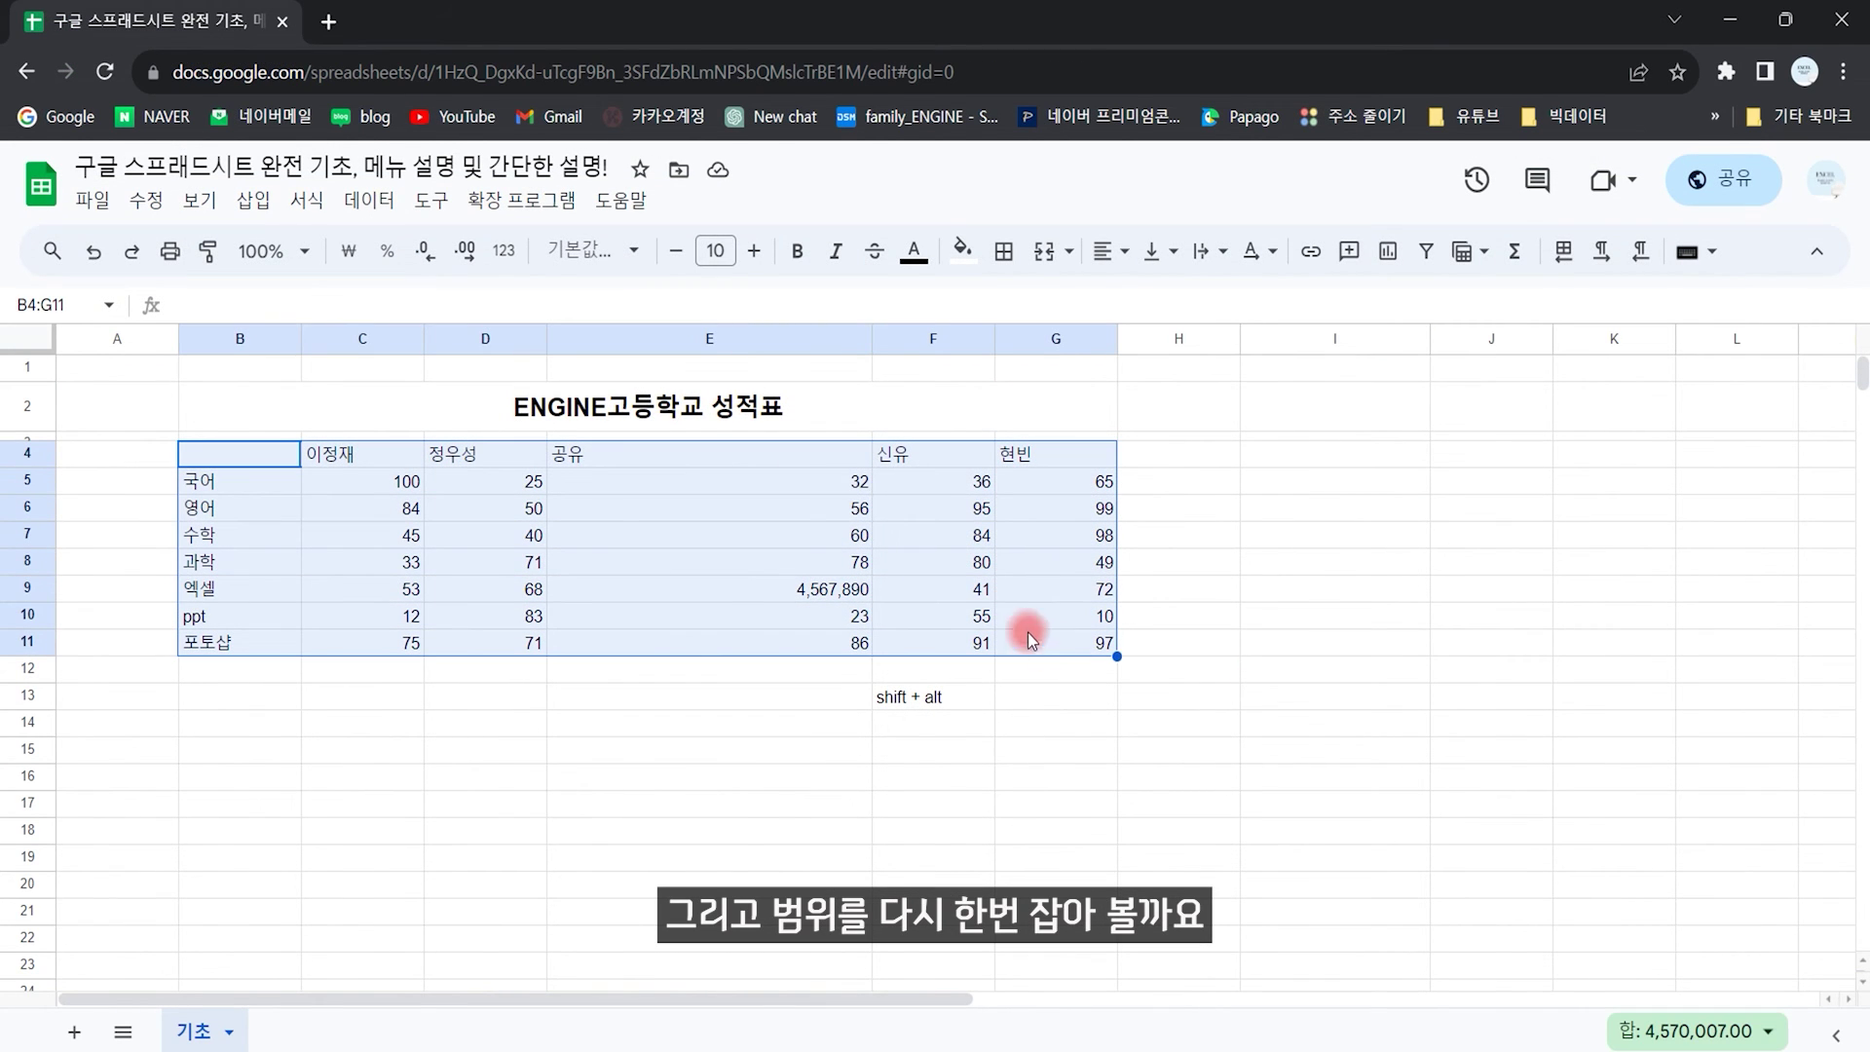
left_click(369, 201)
mouse_move(546, 394)
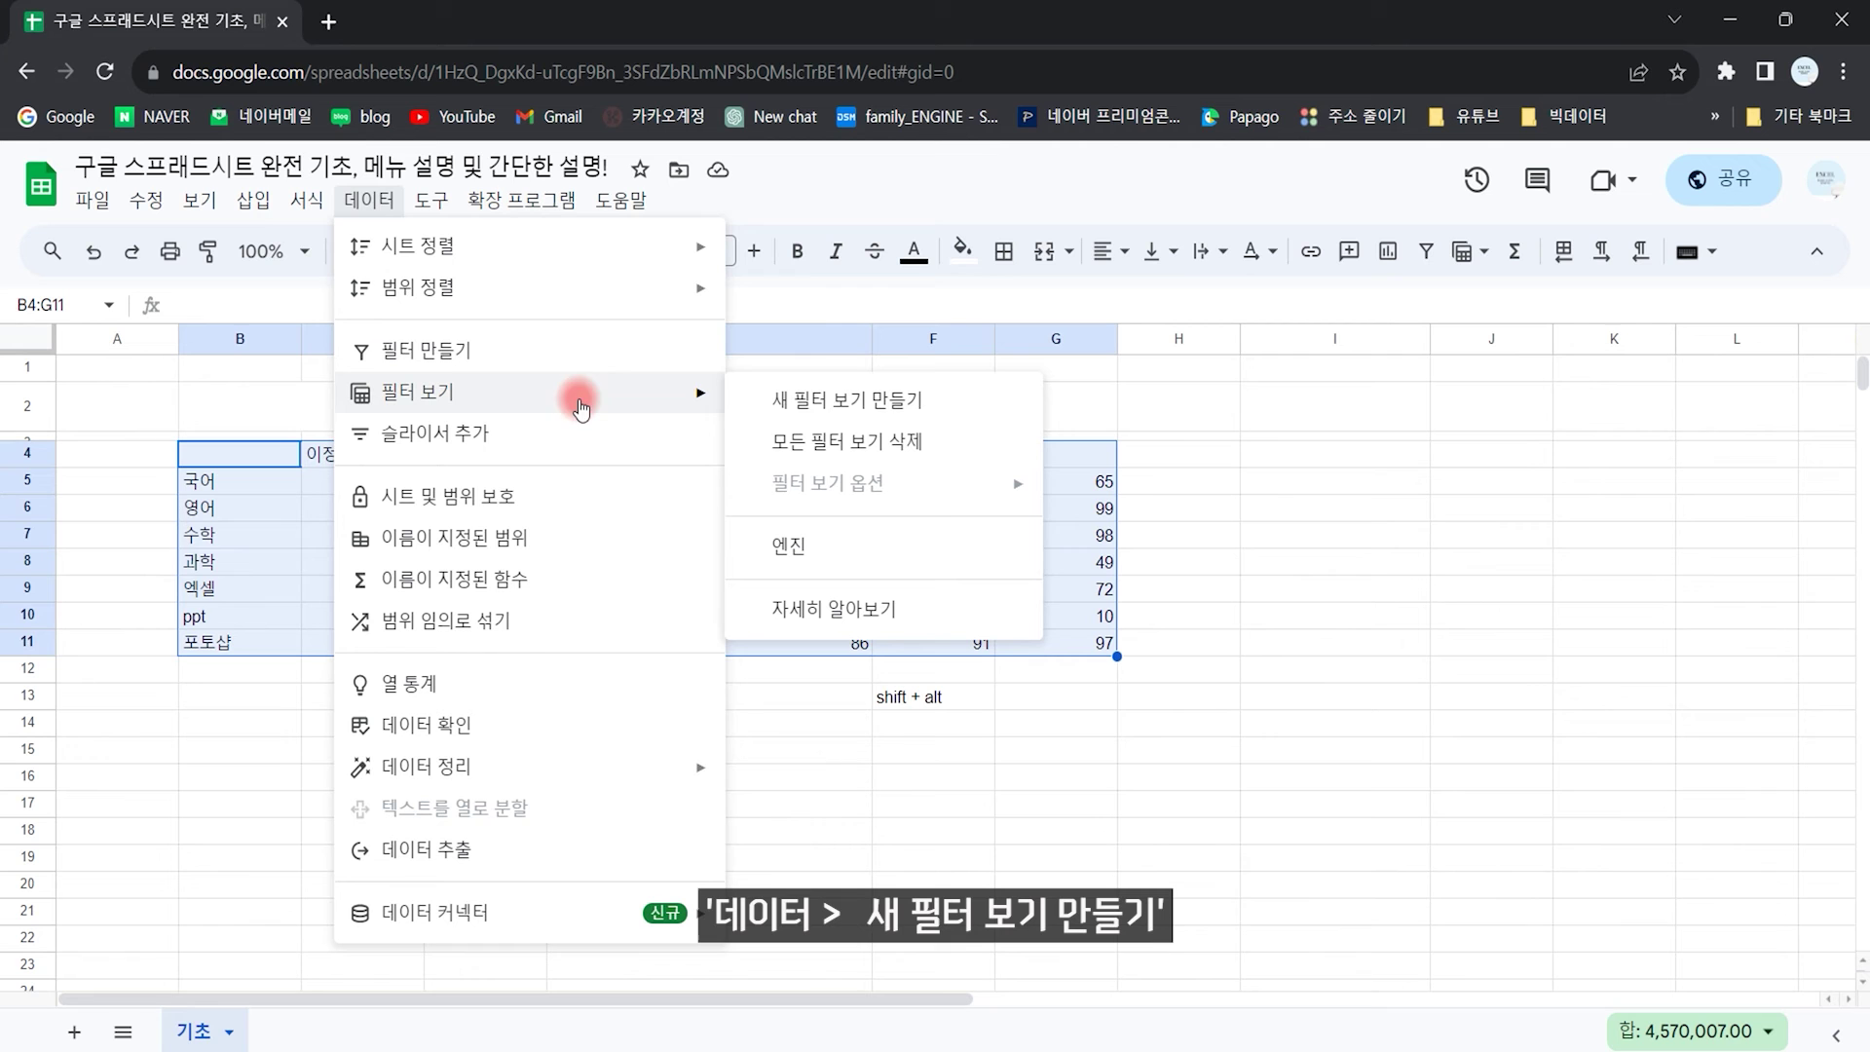
left_click(1136, 400)
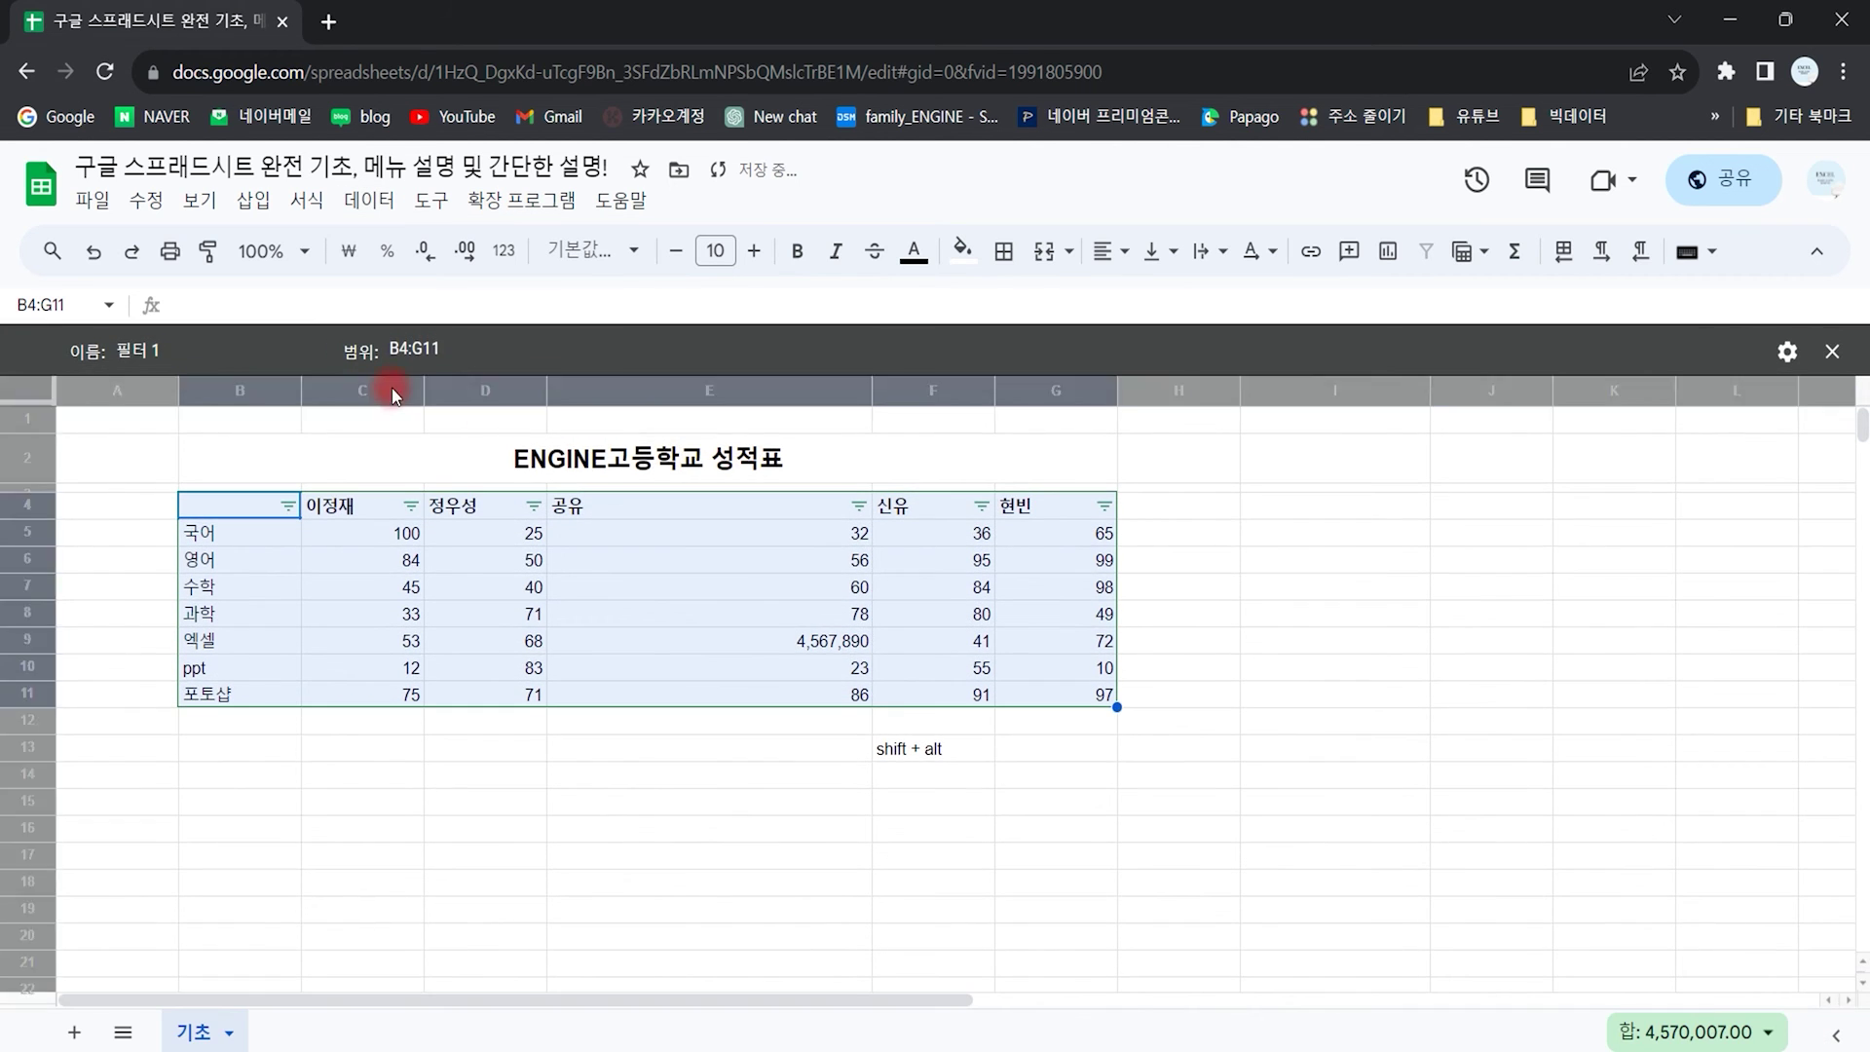
key("BackSpace")
key("BackSpace")
key("BackSpace")
key("BackSpace")
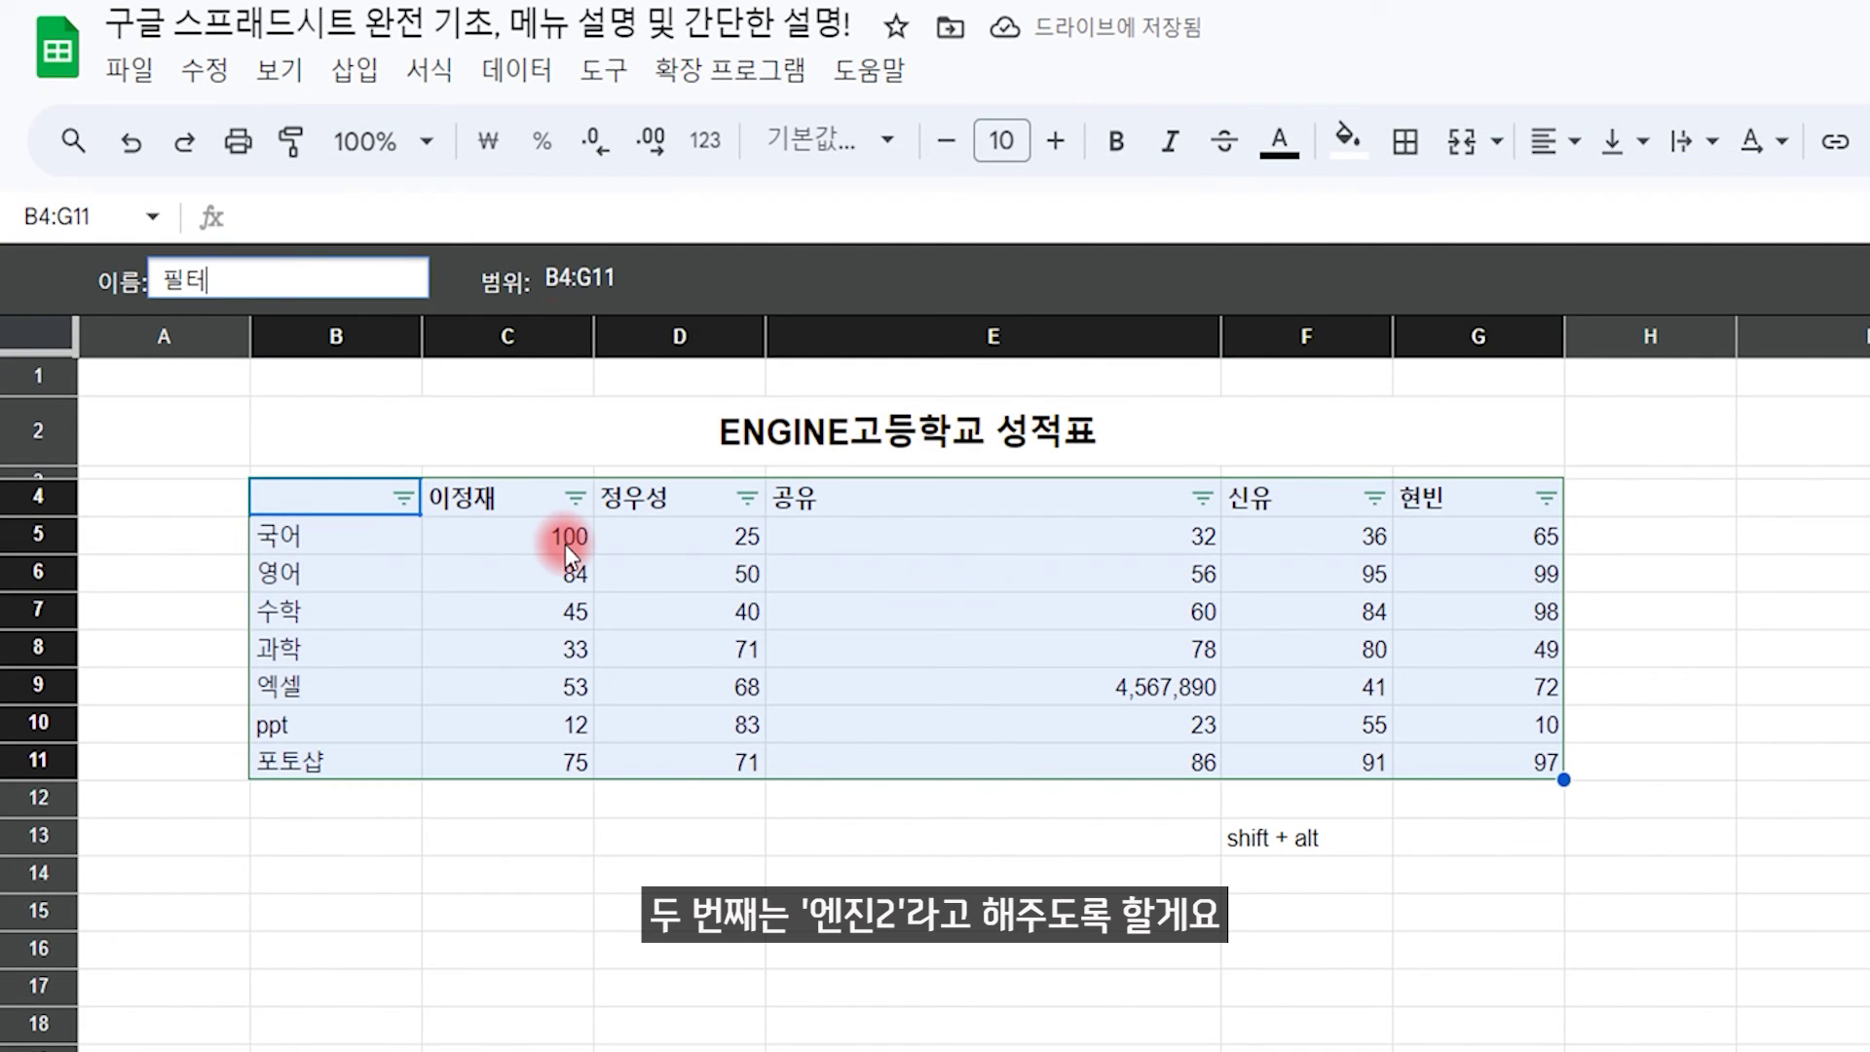
type("엔진2")
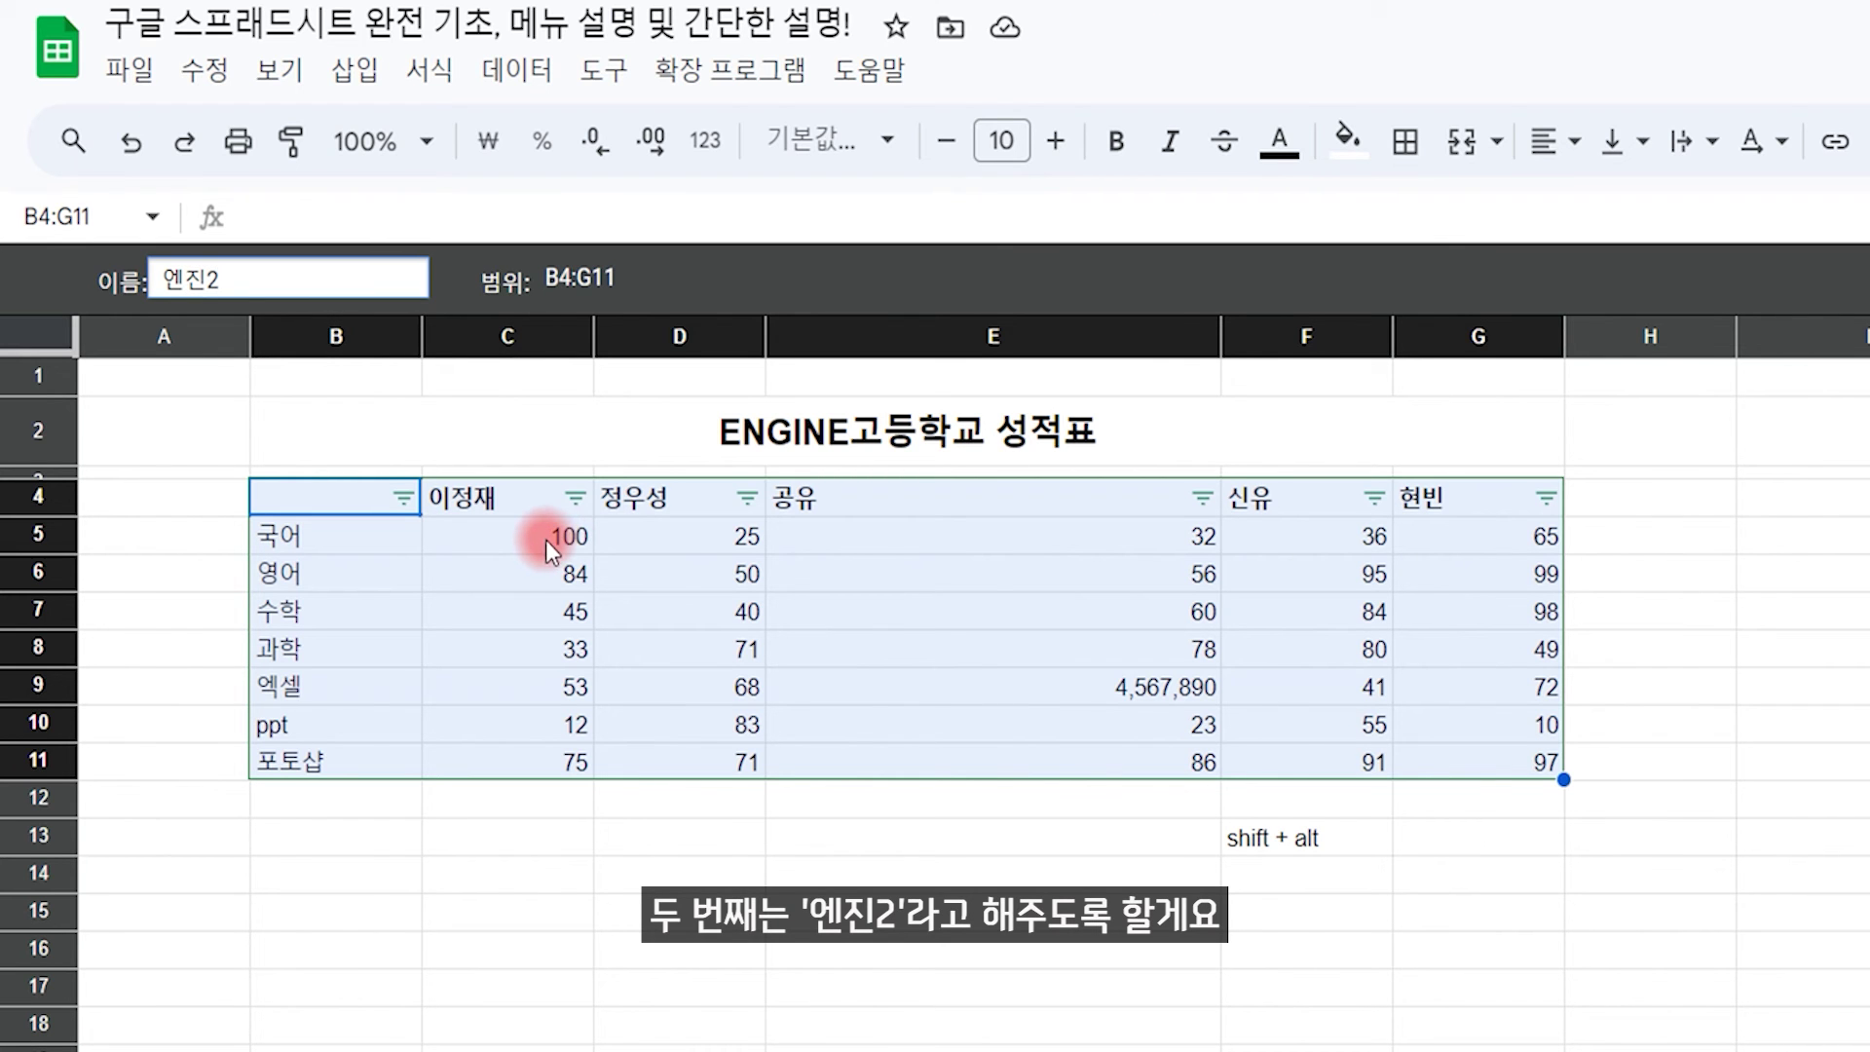
key("Return")
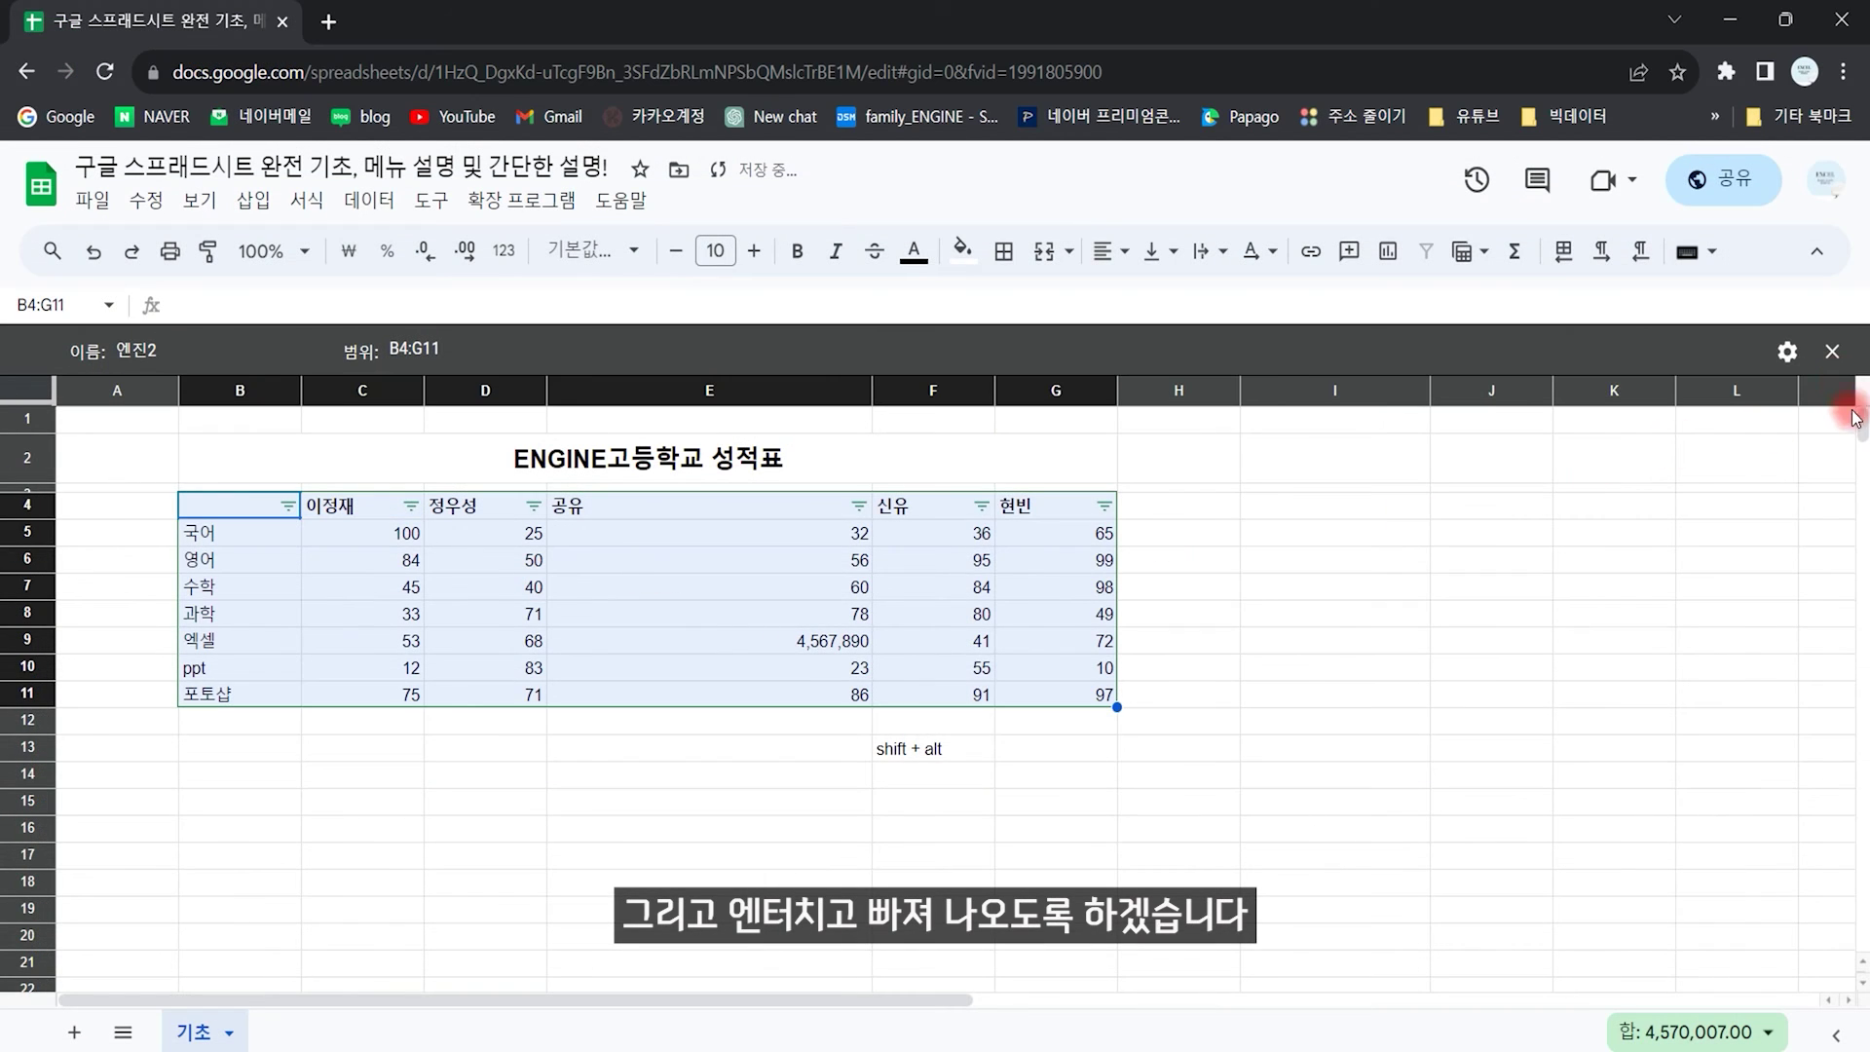
left_click(1834, 352)
Step: Reapply the saved 엔진2 filter view, close it, then bring up the Data menu
left_click(487, 801)
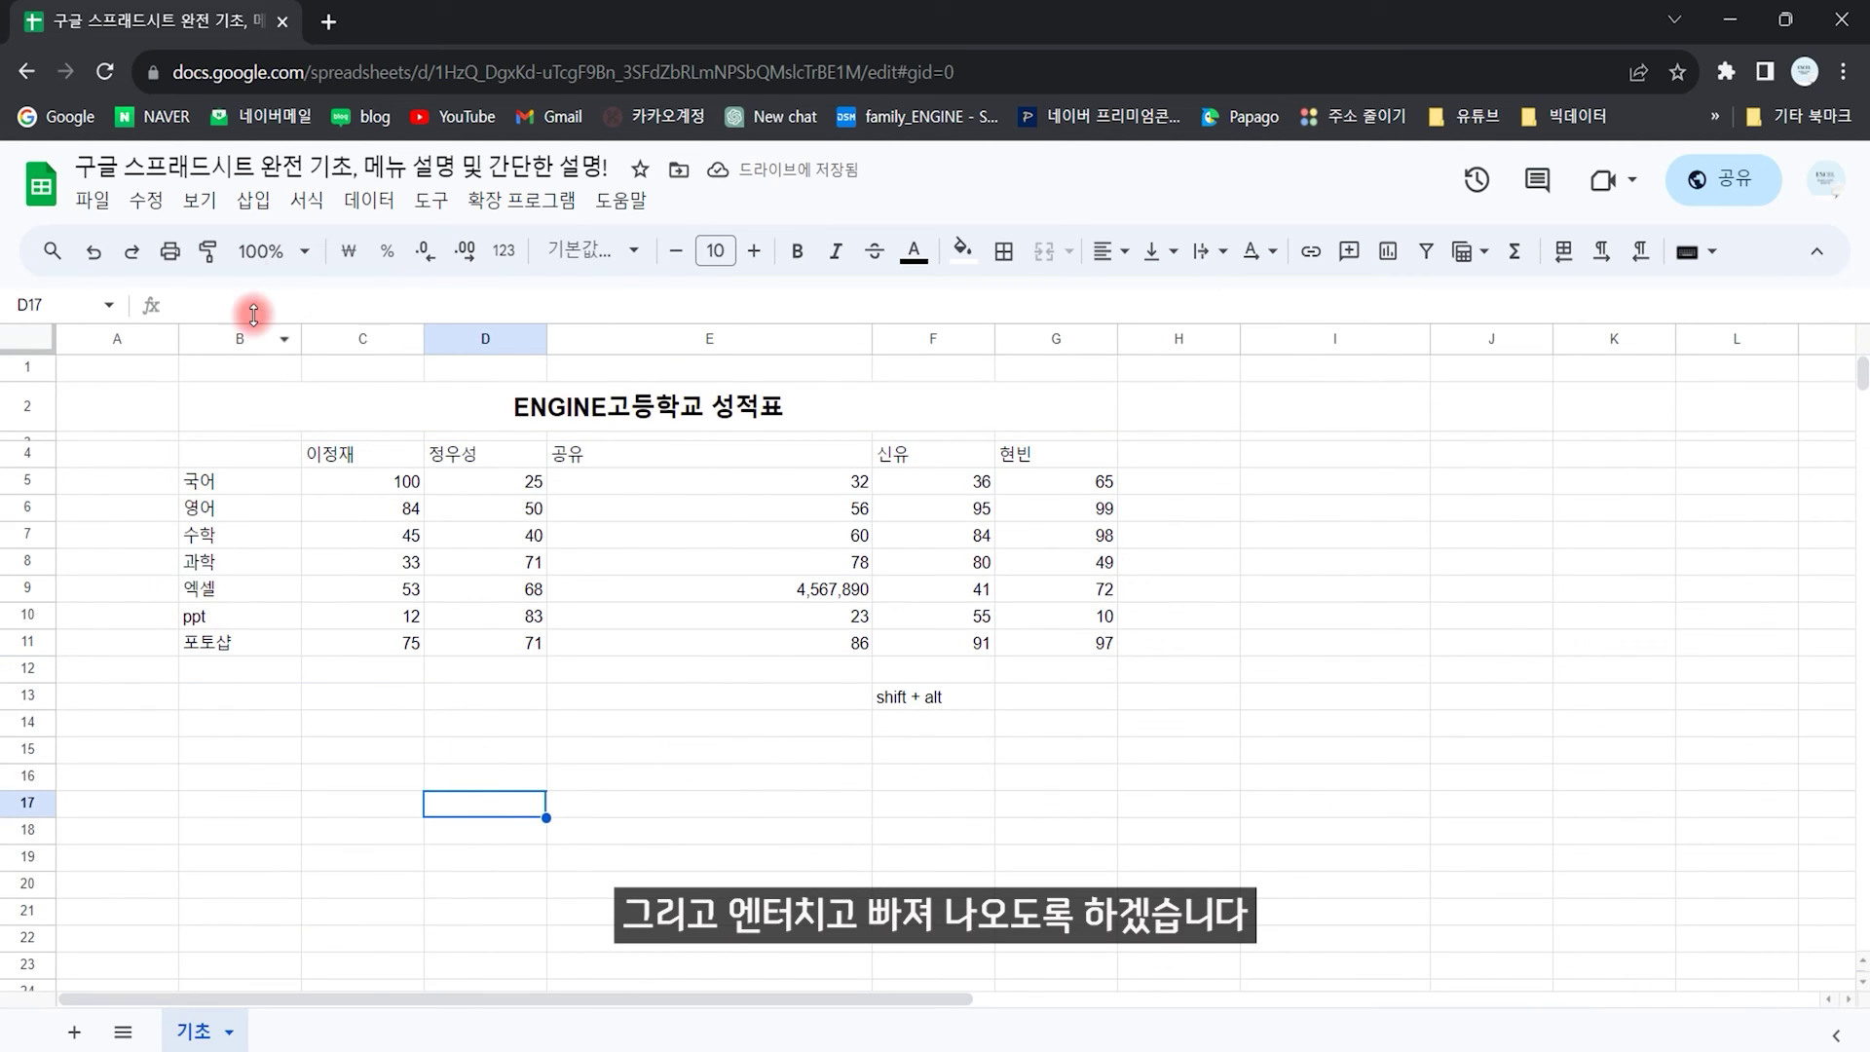
left_click(368, 199)
mouse_move(558, 404)
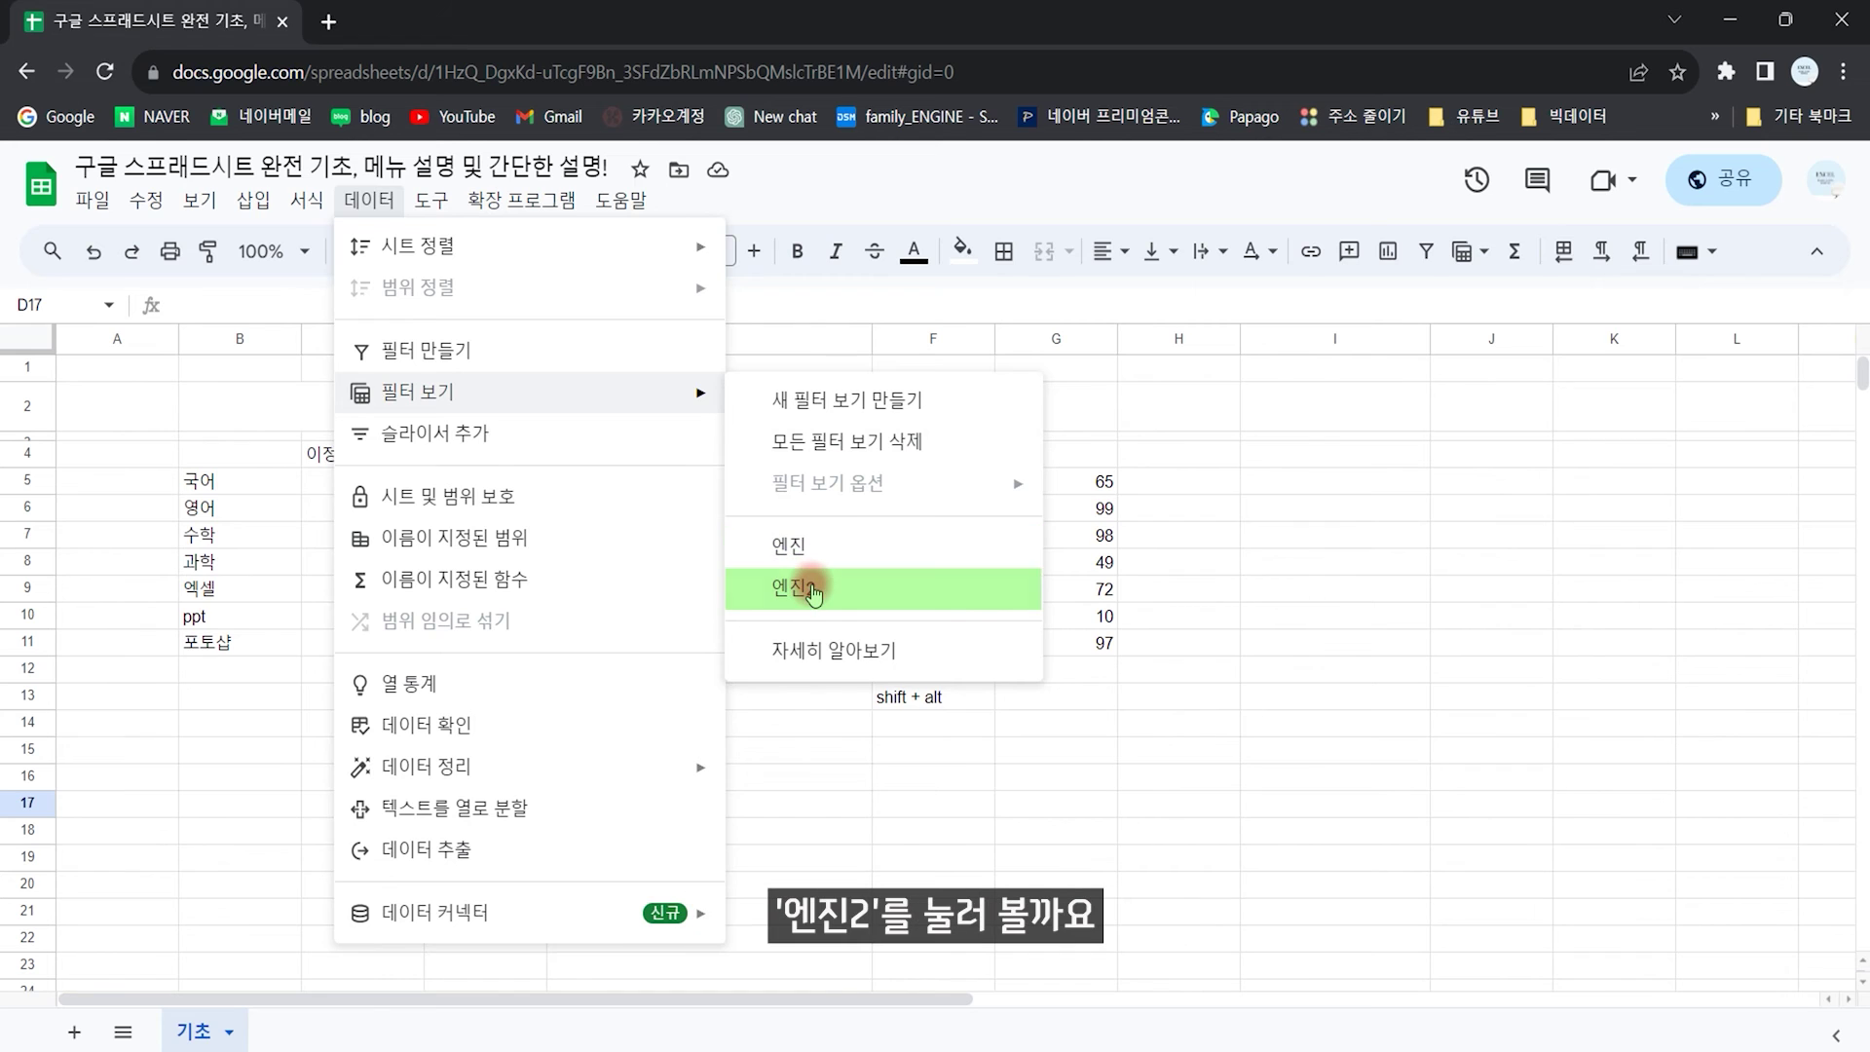
left_click(795, 588)
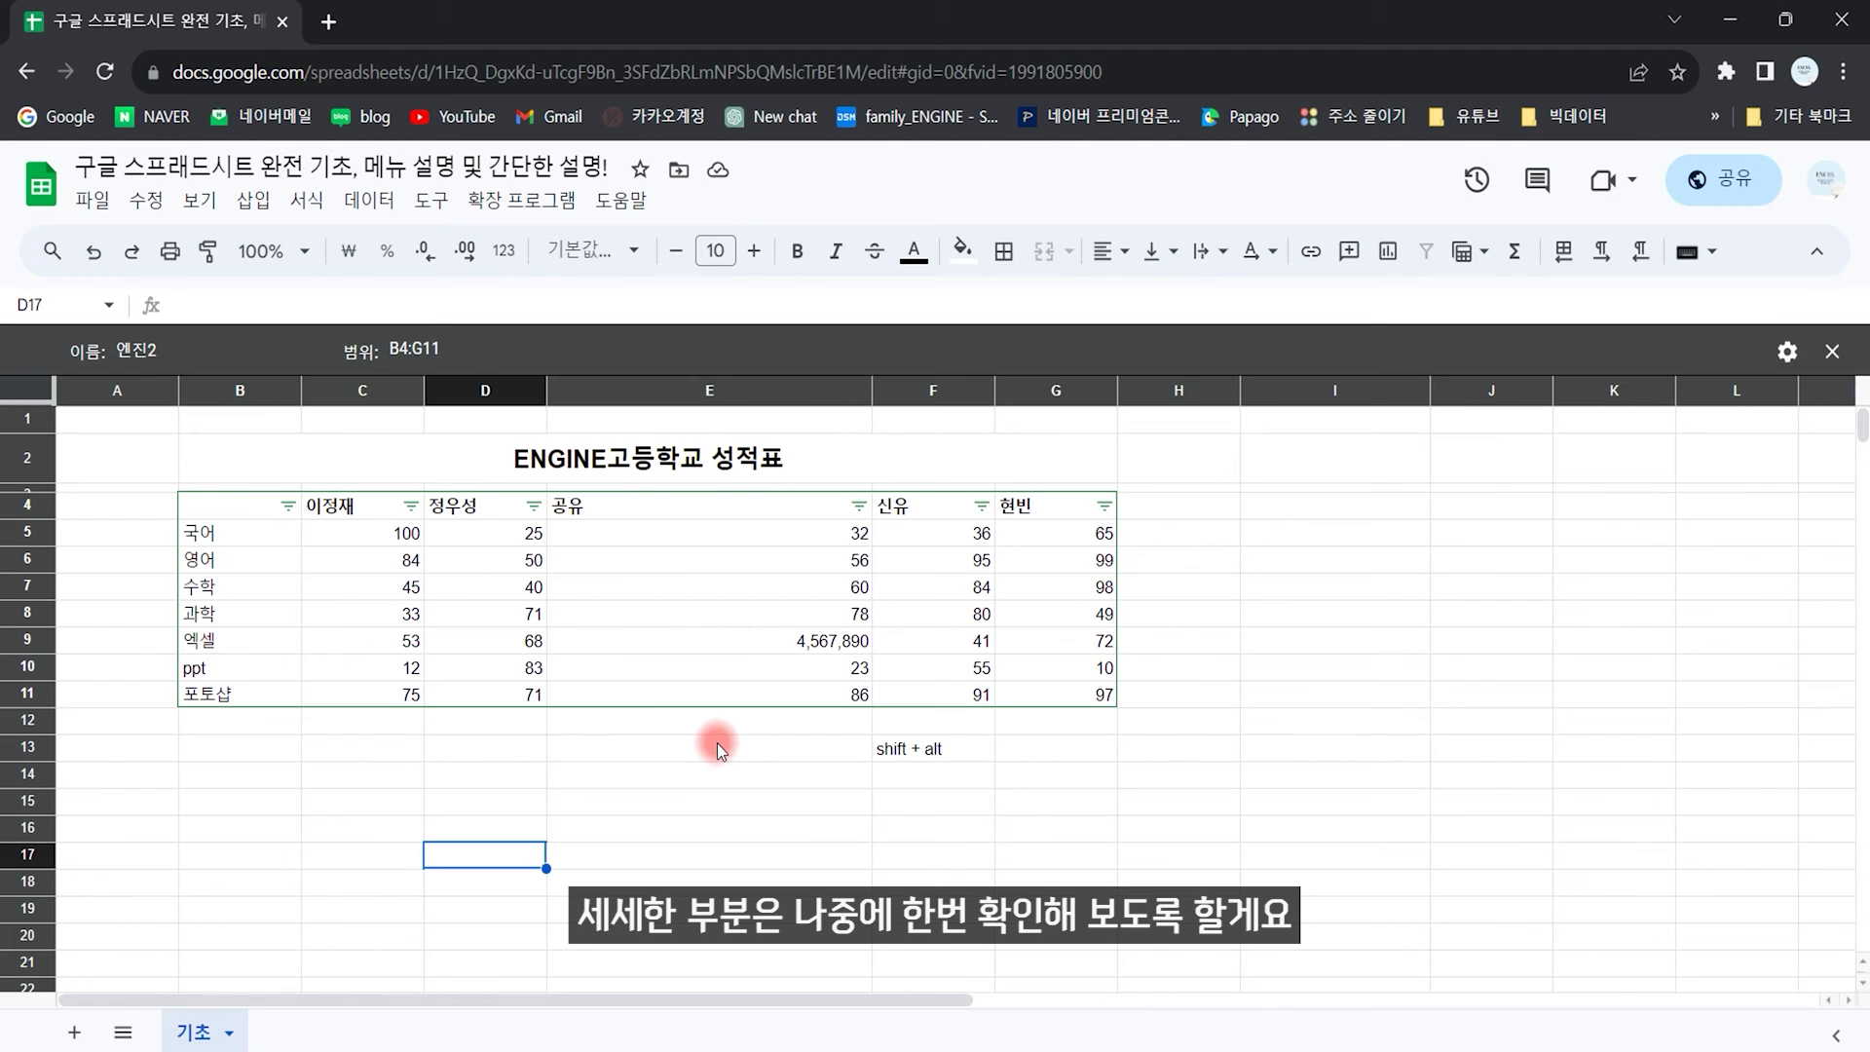
left_click(1832, 351)
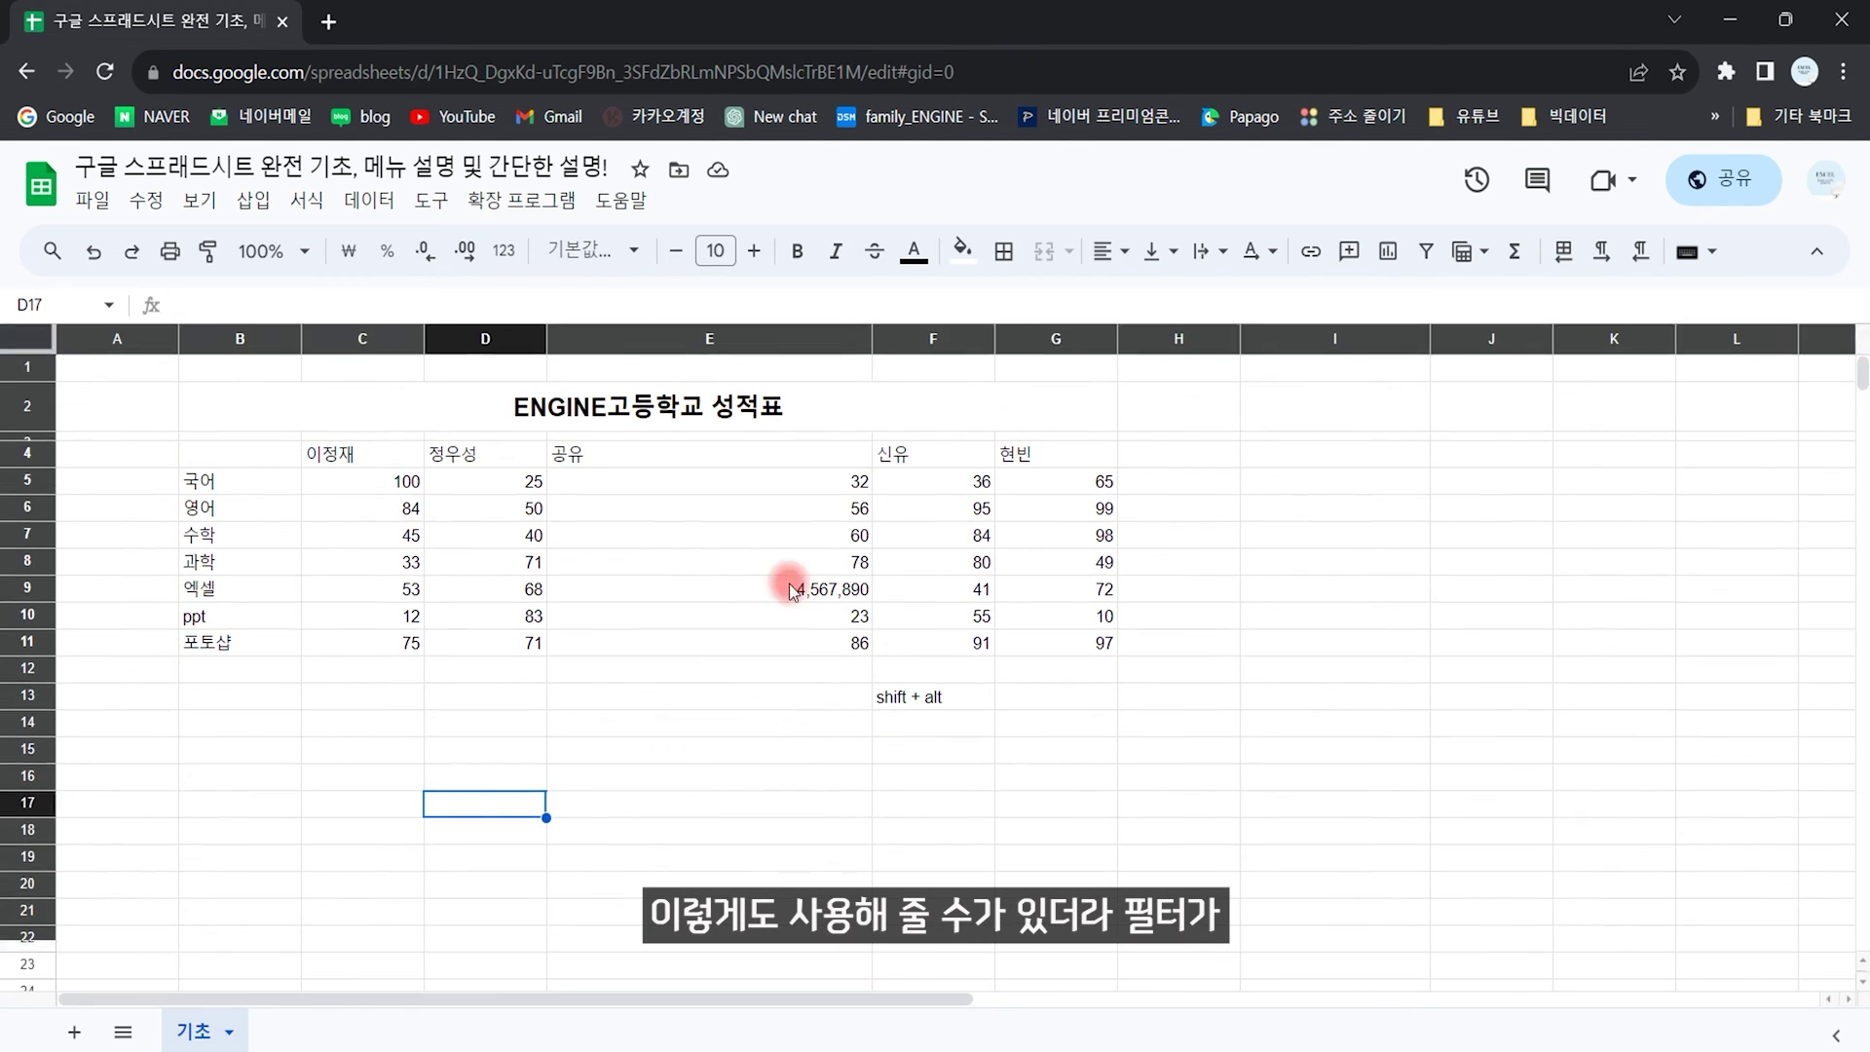
left_click(271, 591)
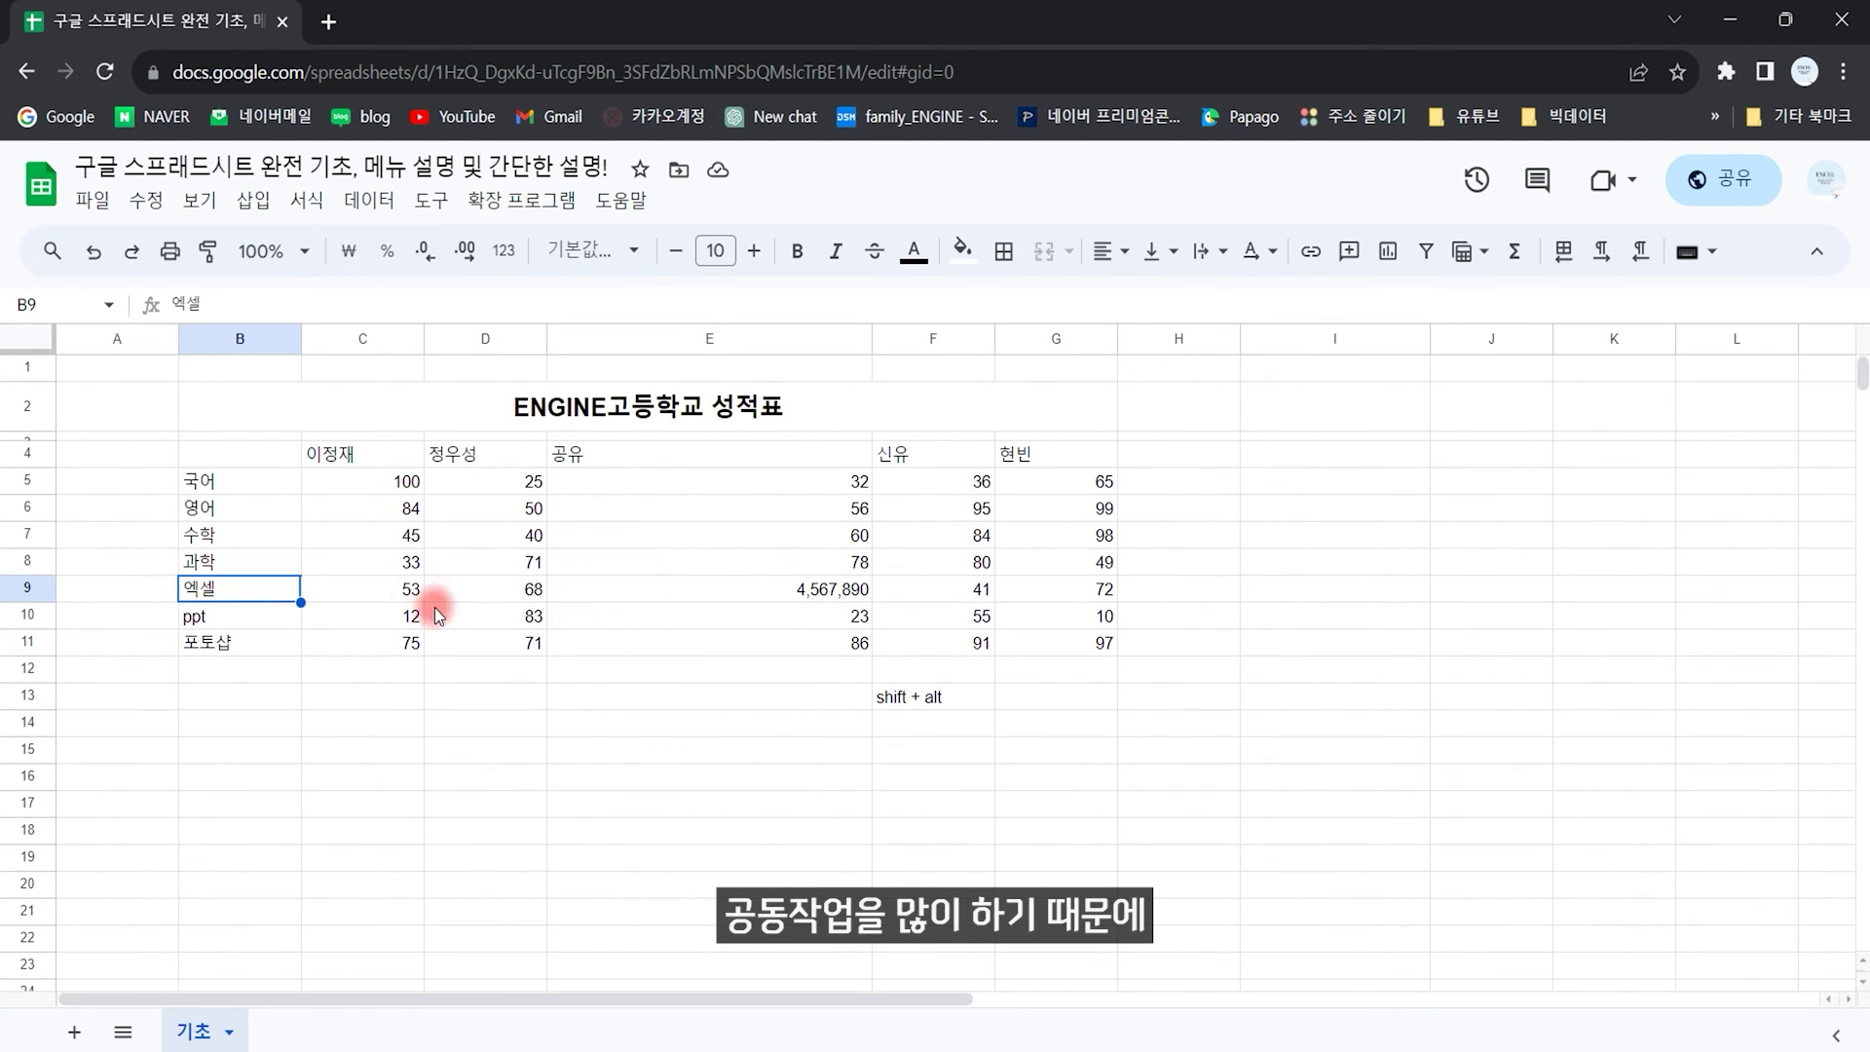
left_click(453, 565)
left_click(370, 204)
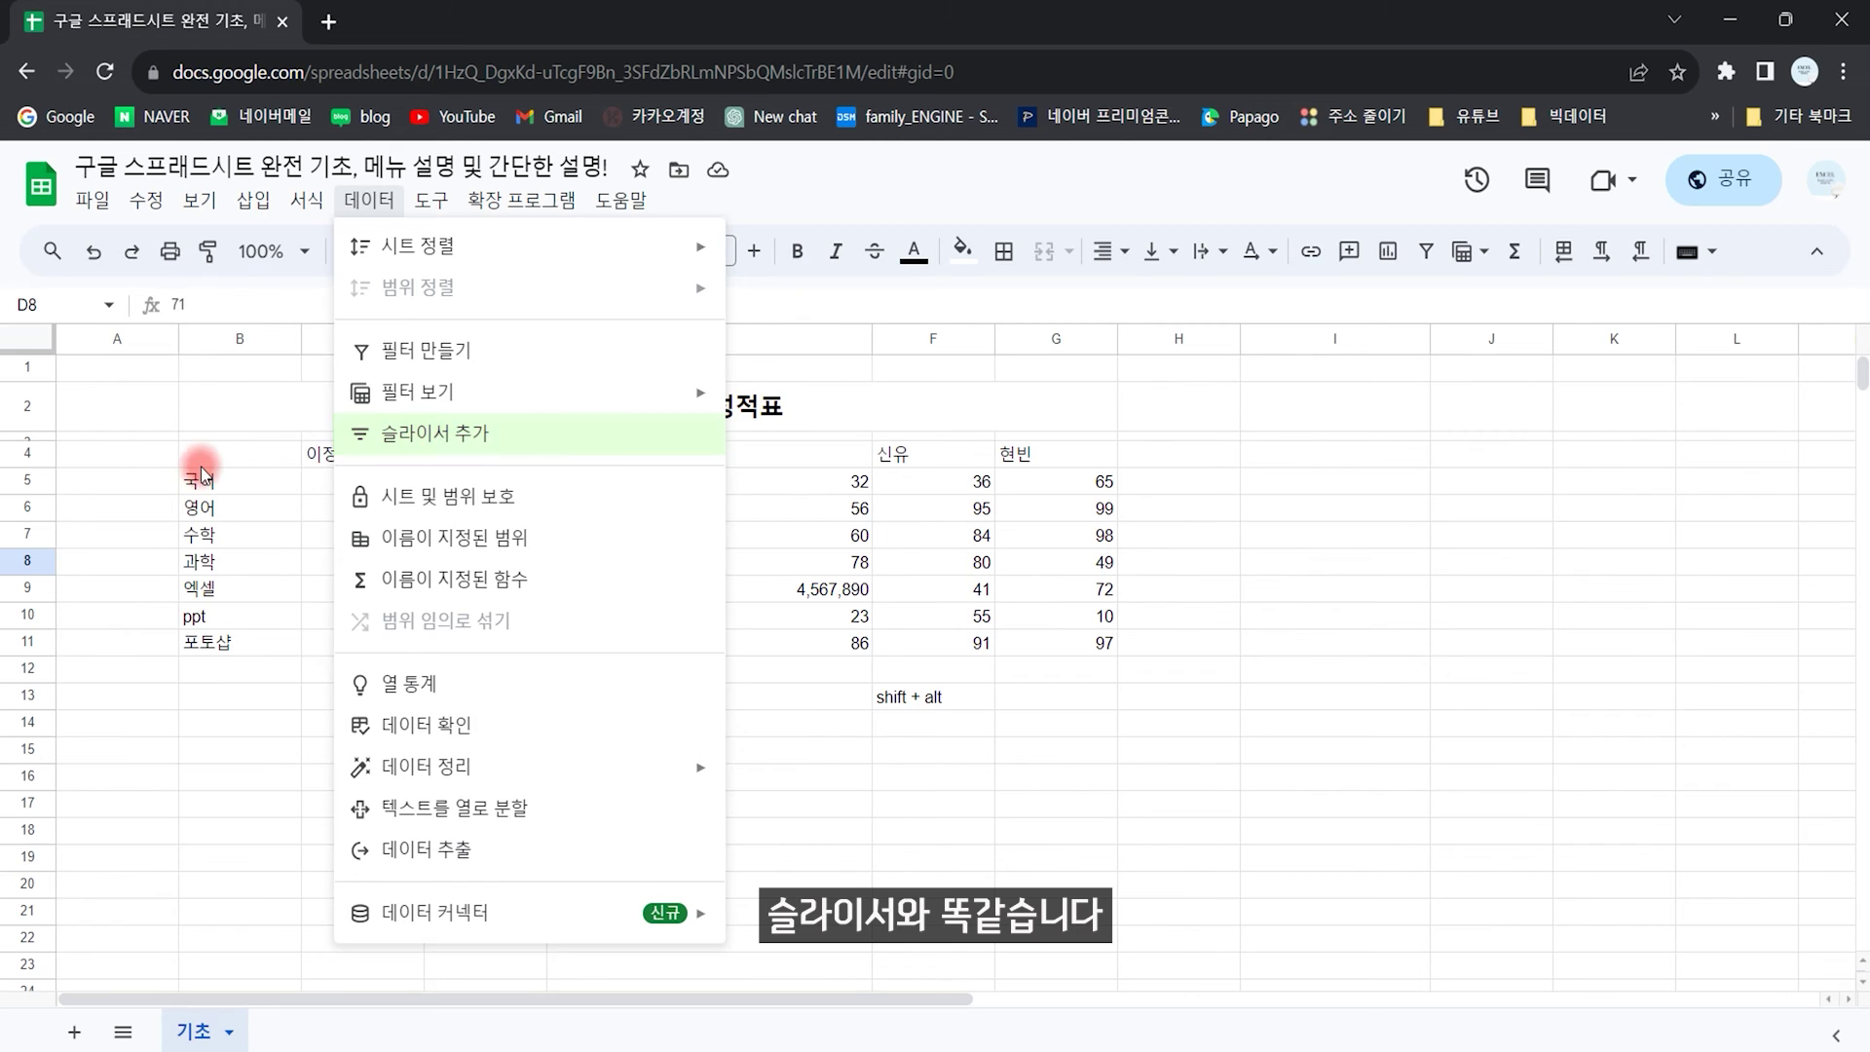
Step: Add a slicer for the grade table B4:G11 and move it above the table
left_click(239, 455)
left_click_drag(238, 455, 1054, 641)
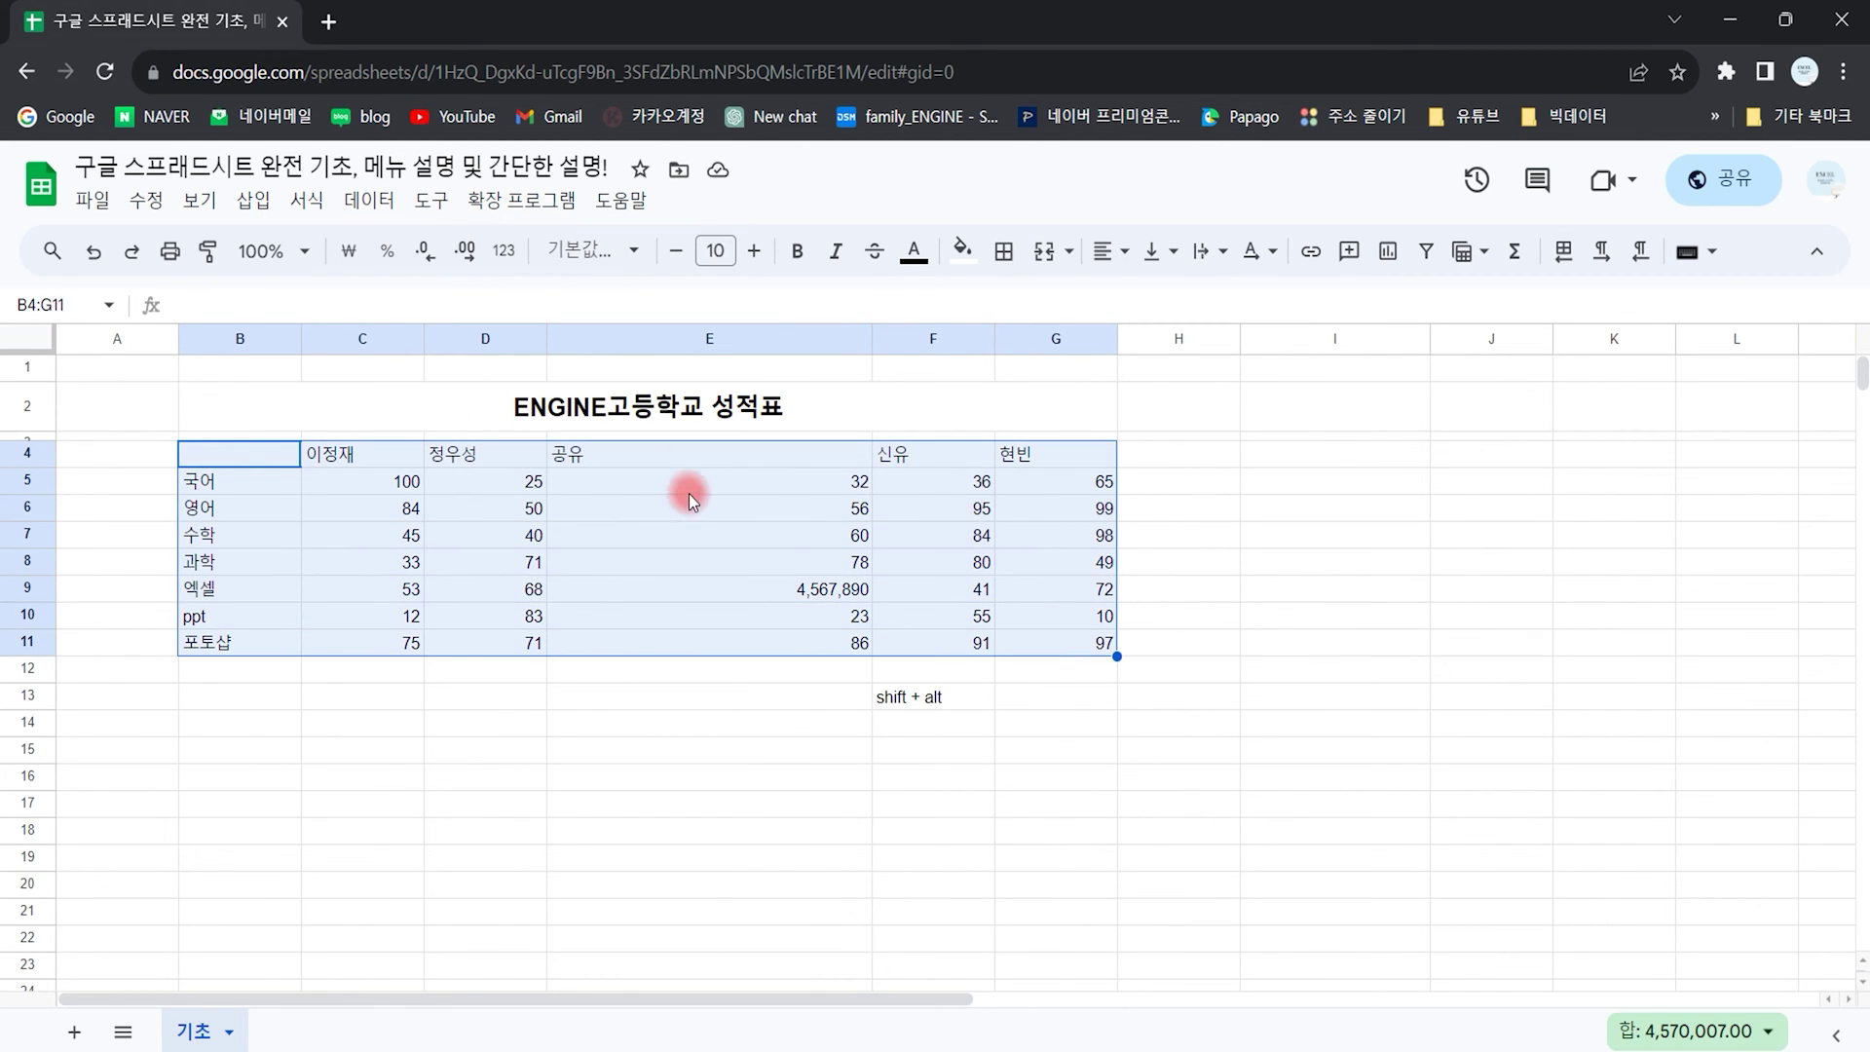
left_click(368, 201)
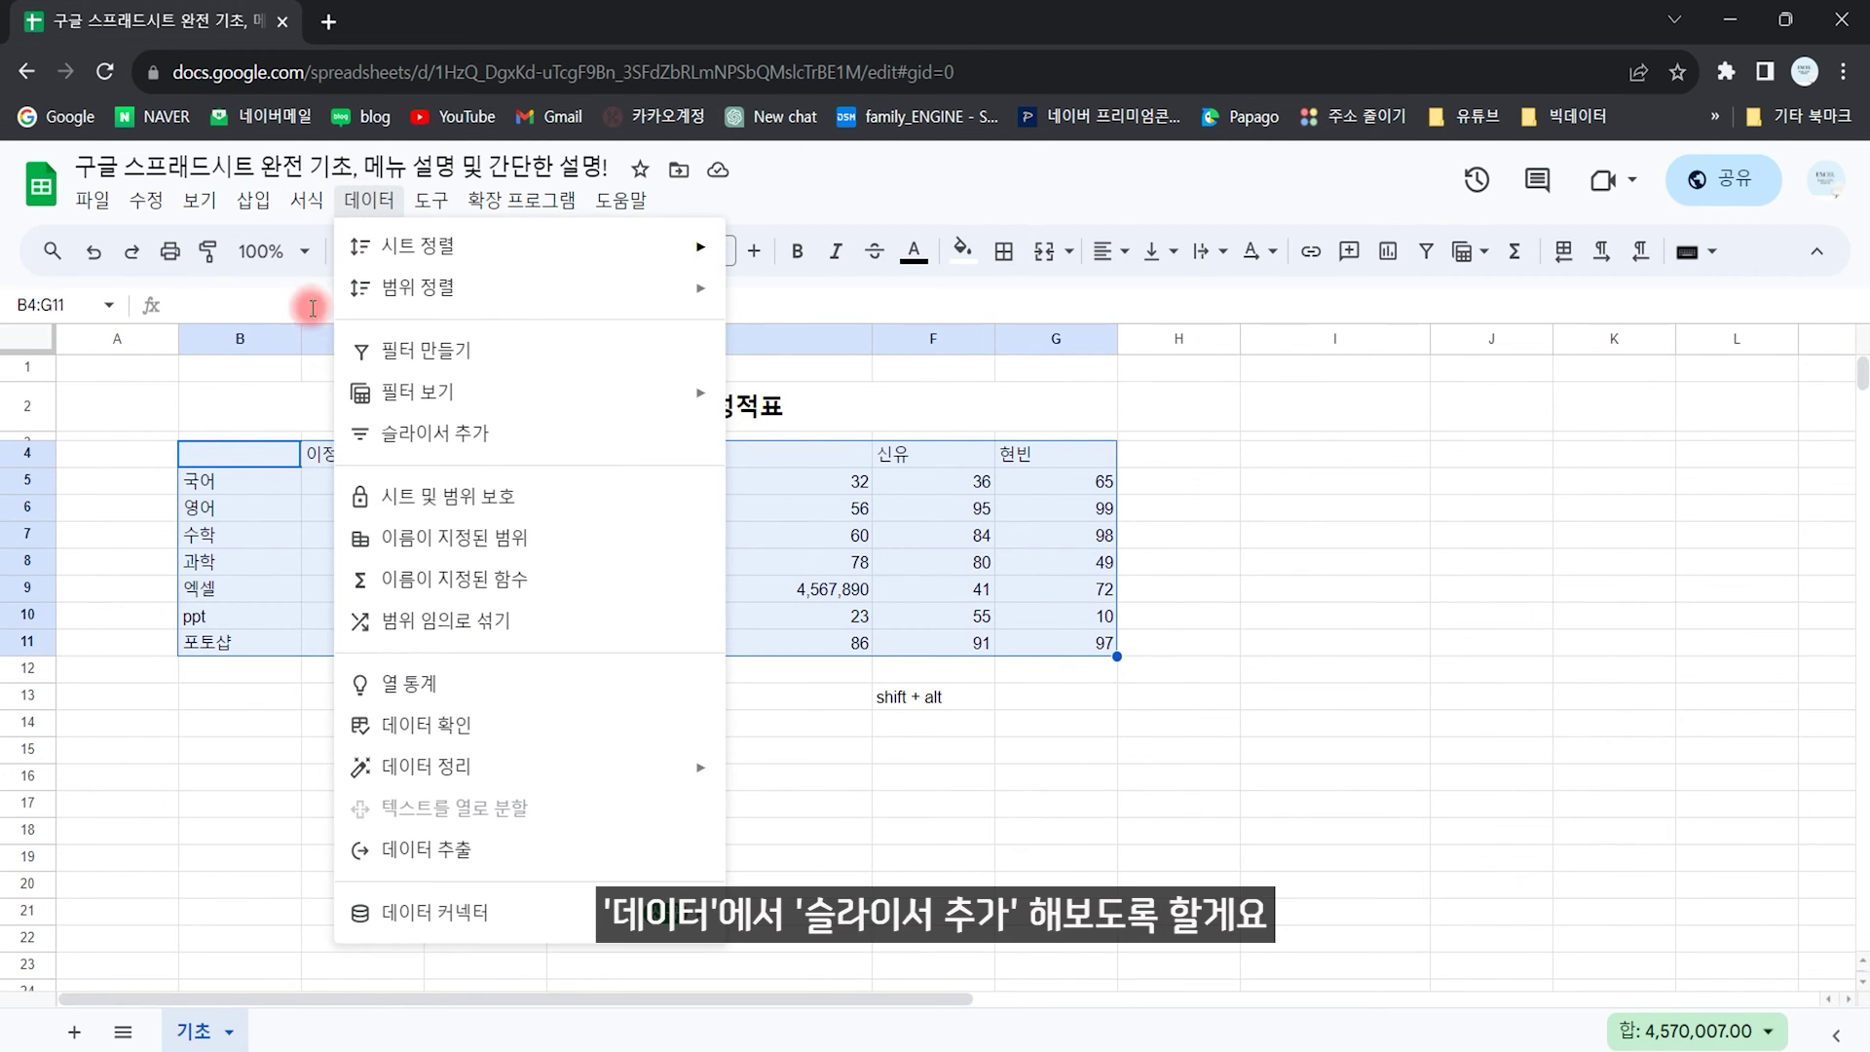
left_click(477, 436)
left_click_drag(836, 651, 1190, 406)
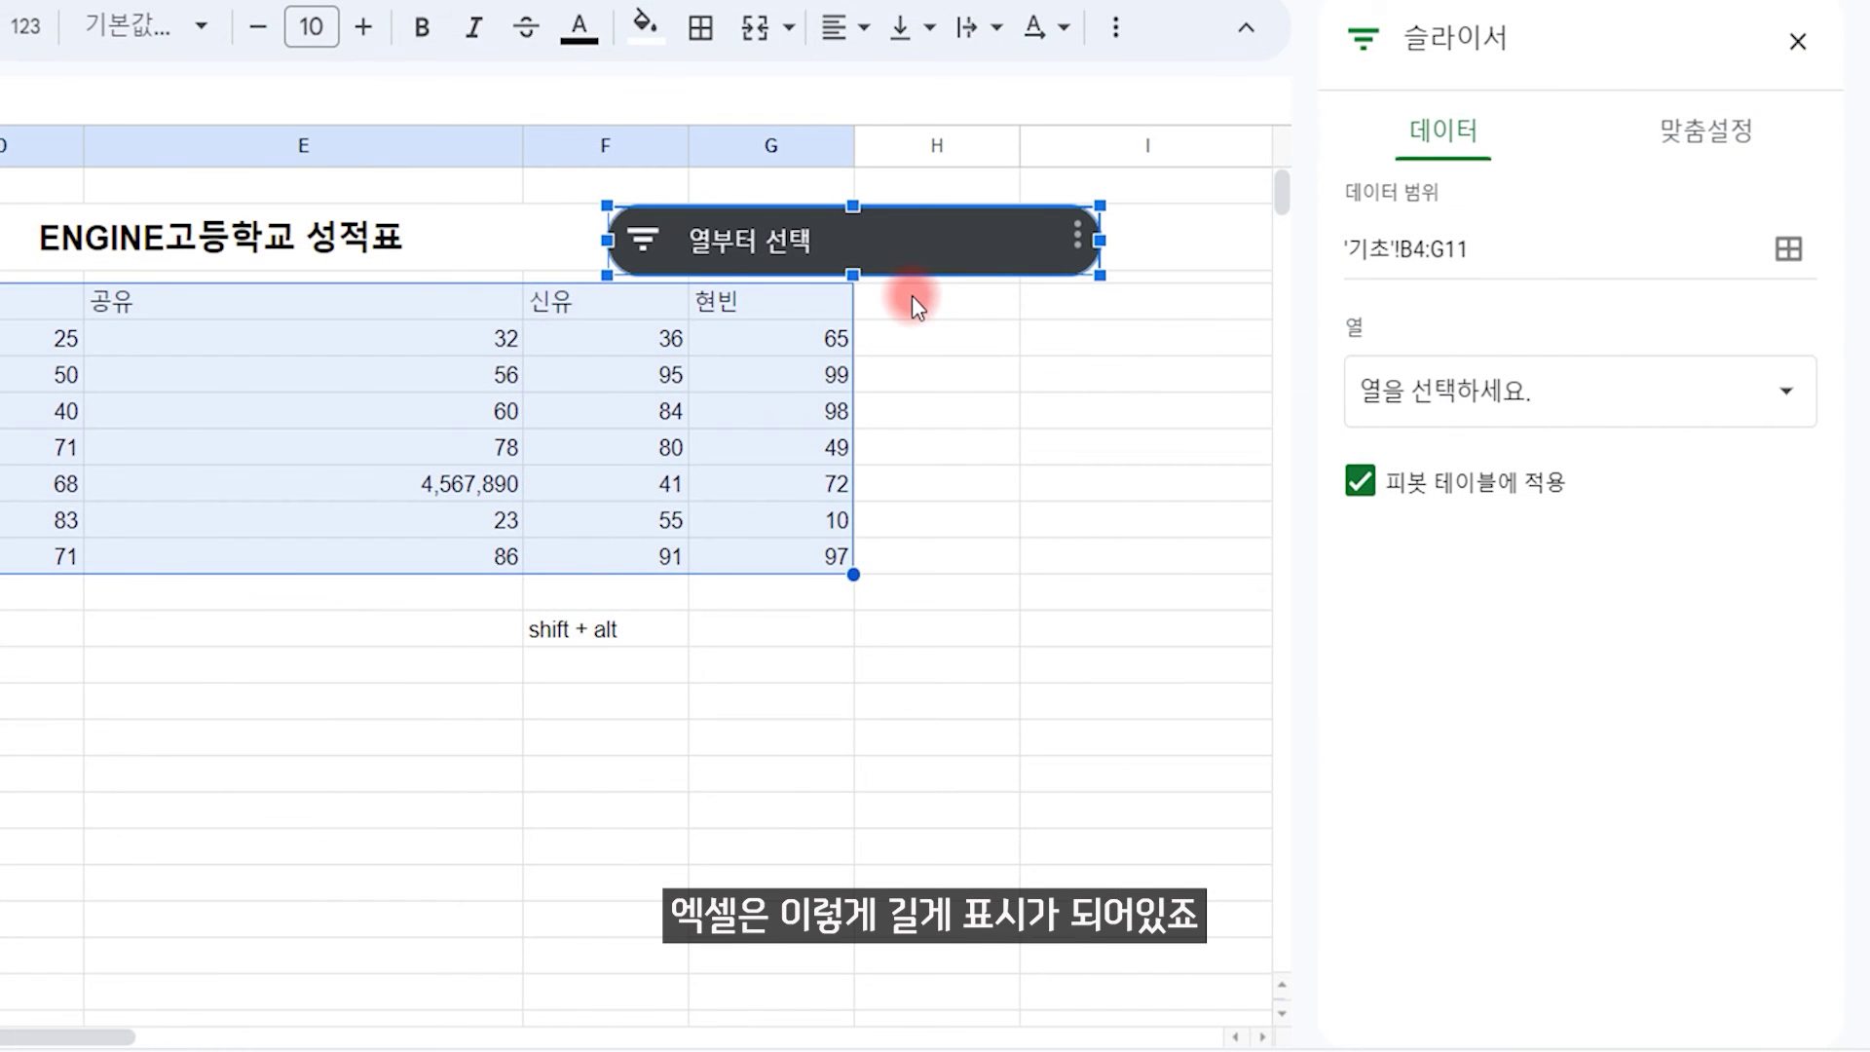
left_click_drag(726, 202, 1053, 828)
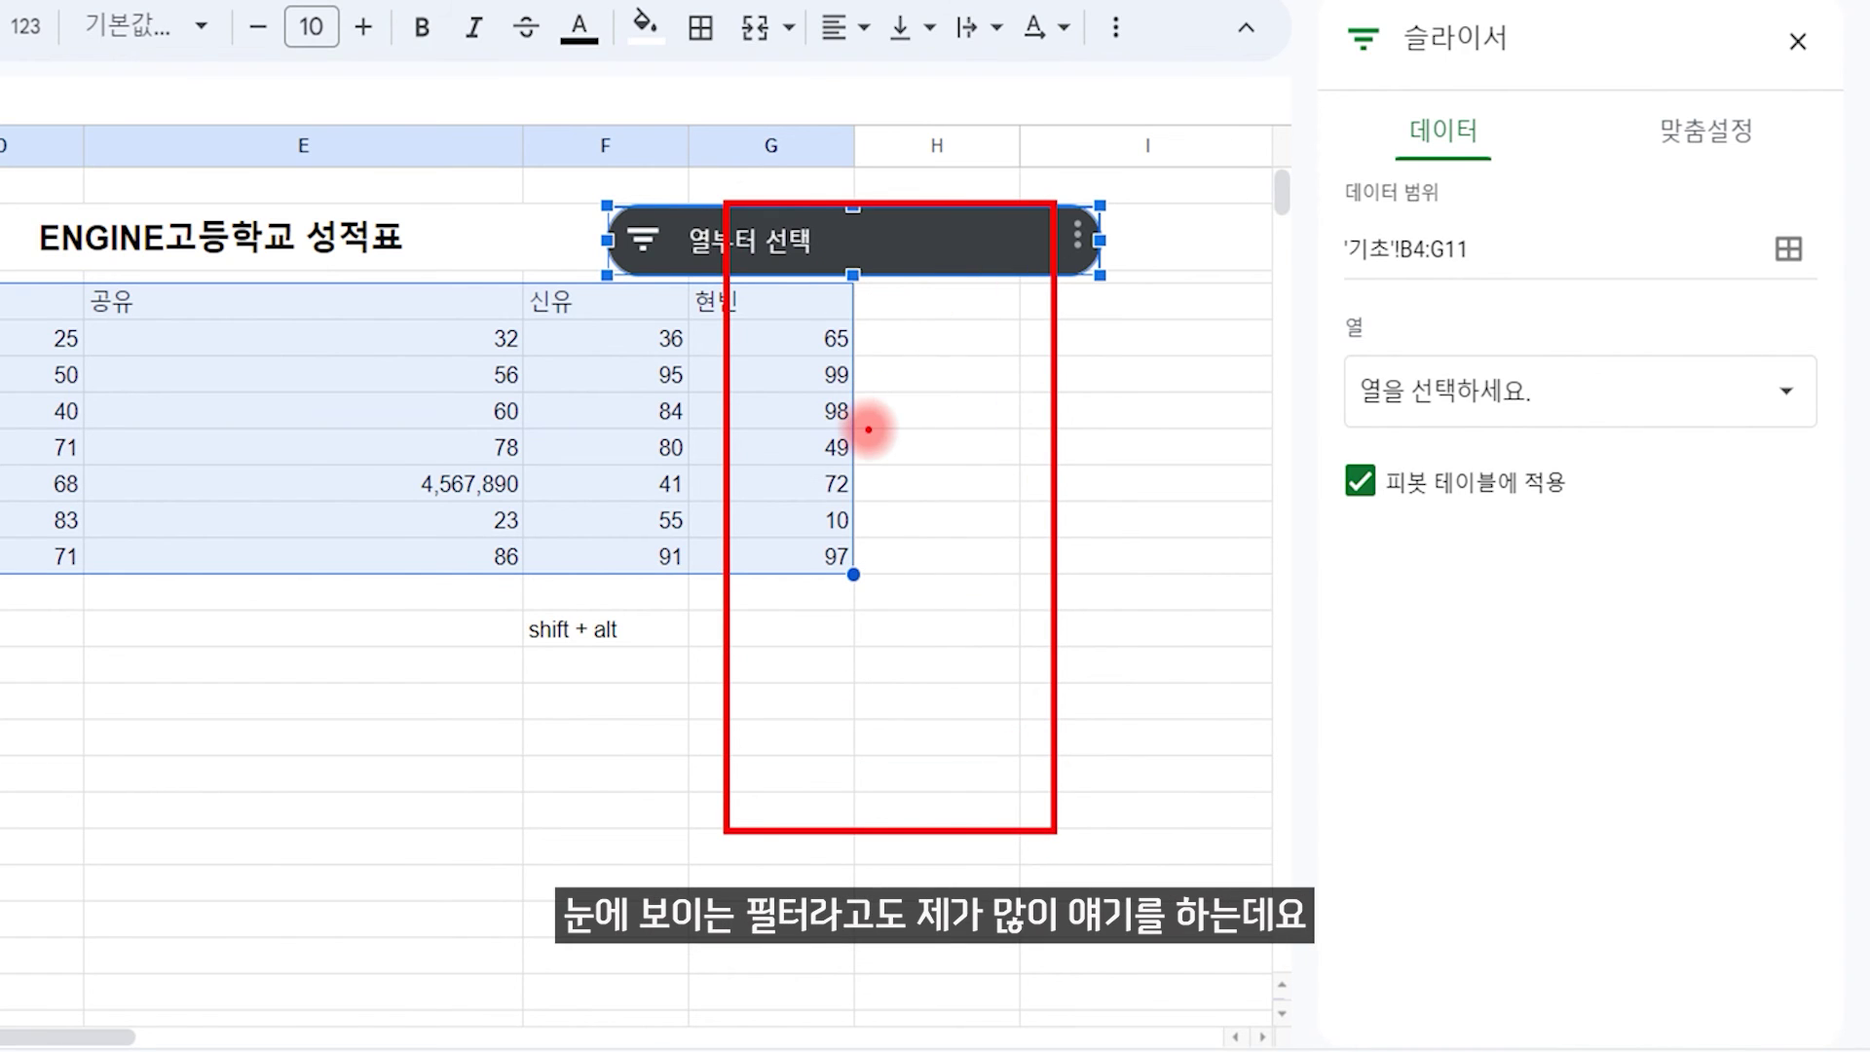
key("Escape")
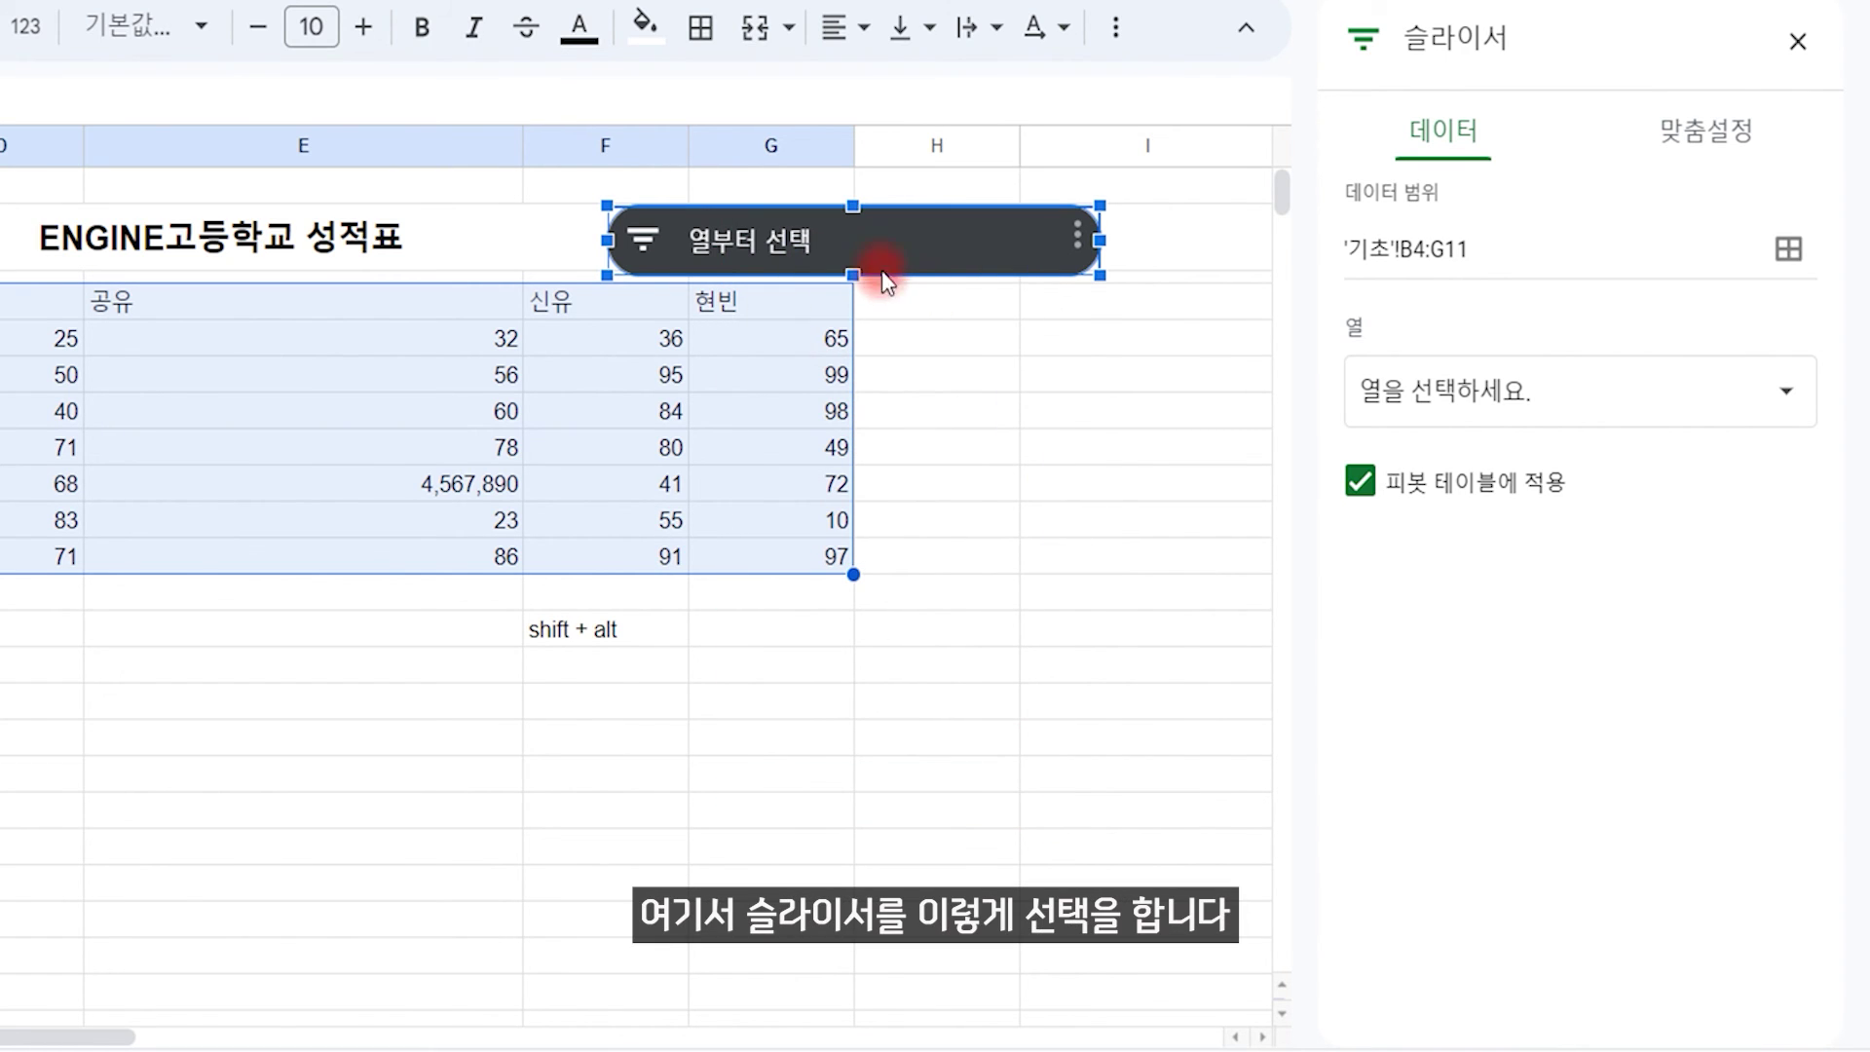
Step: Set the slicer to the 이정재 column and filter it to show only 45
left_click(645, 239)
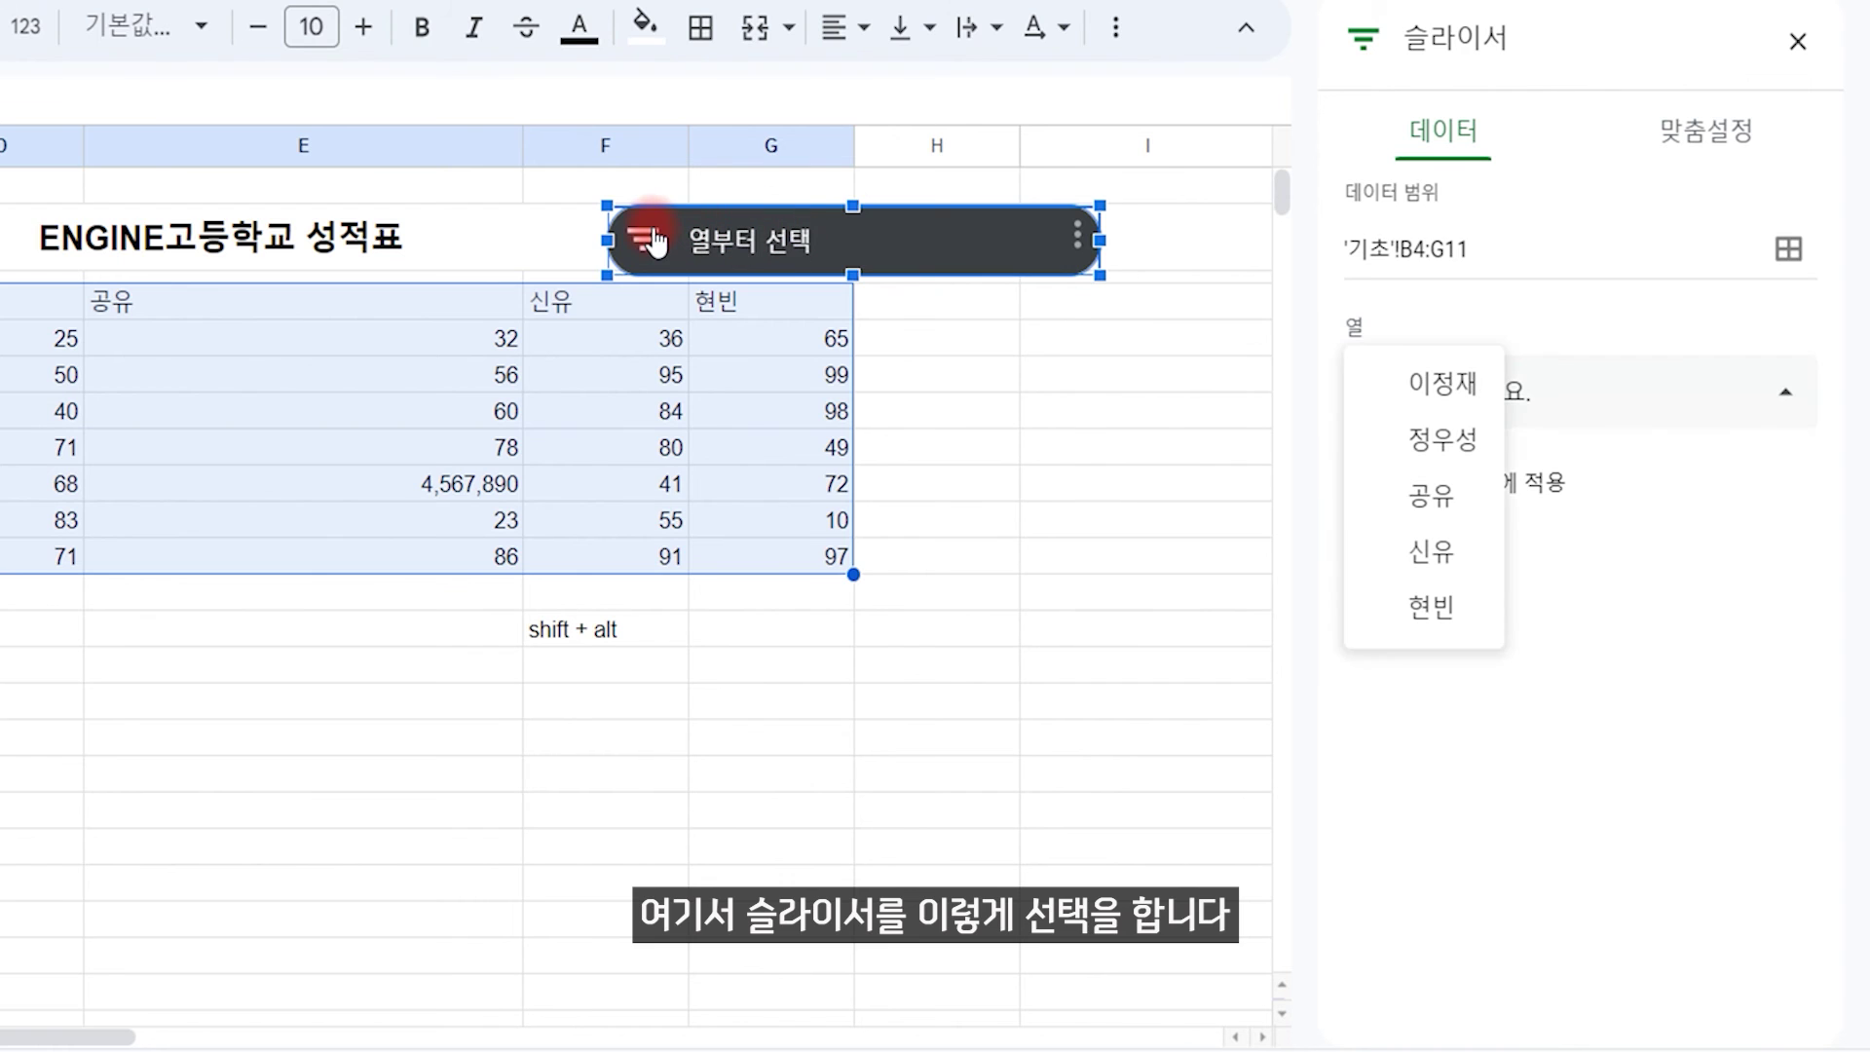
left_click(1439, 385)
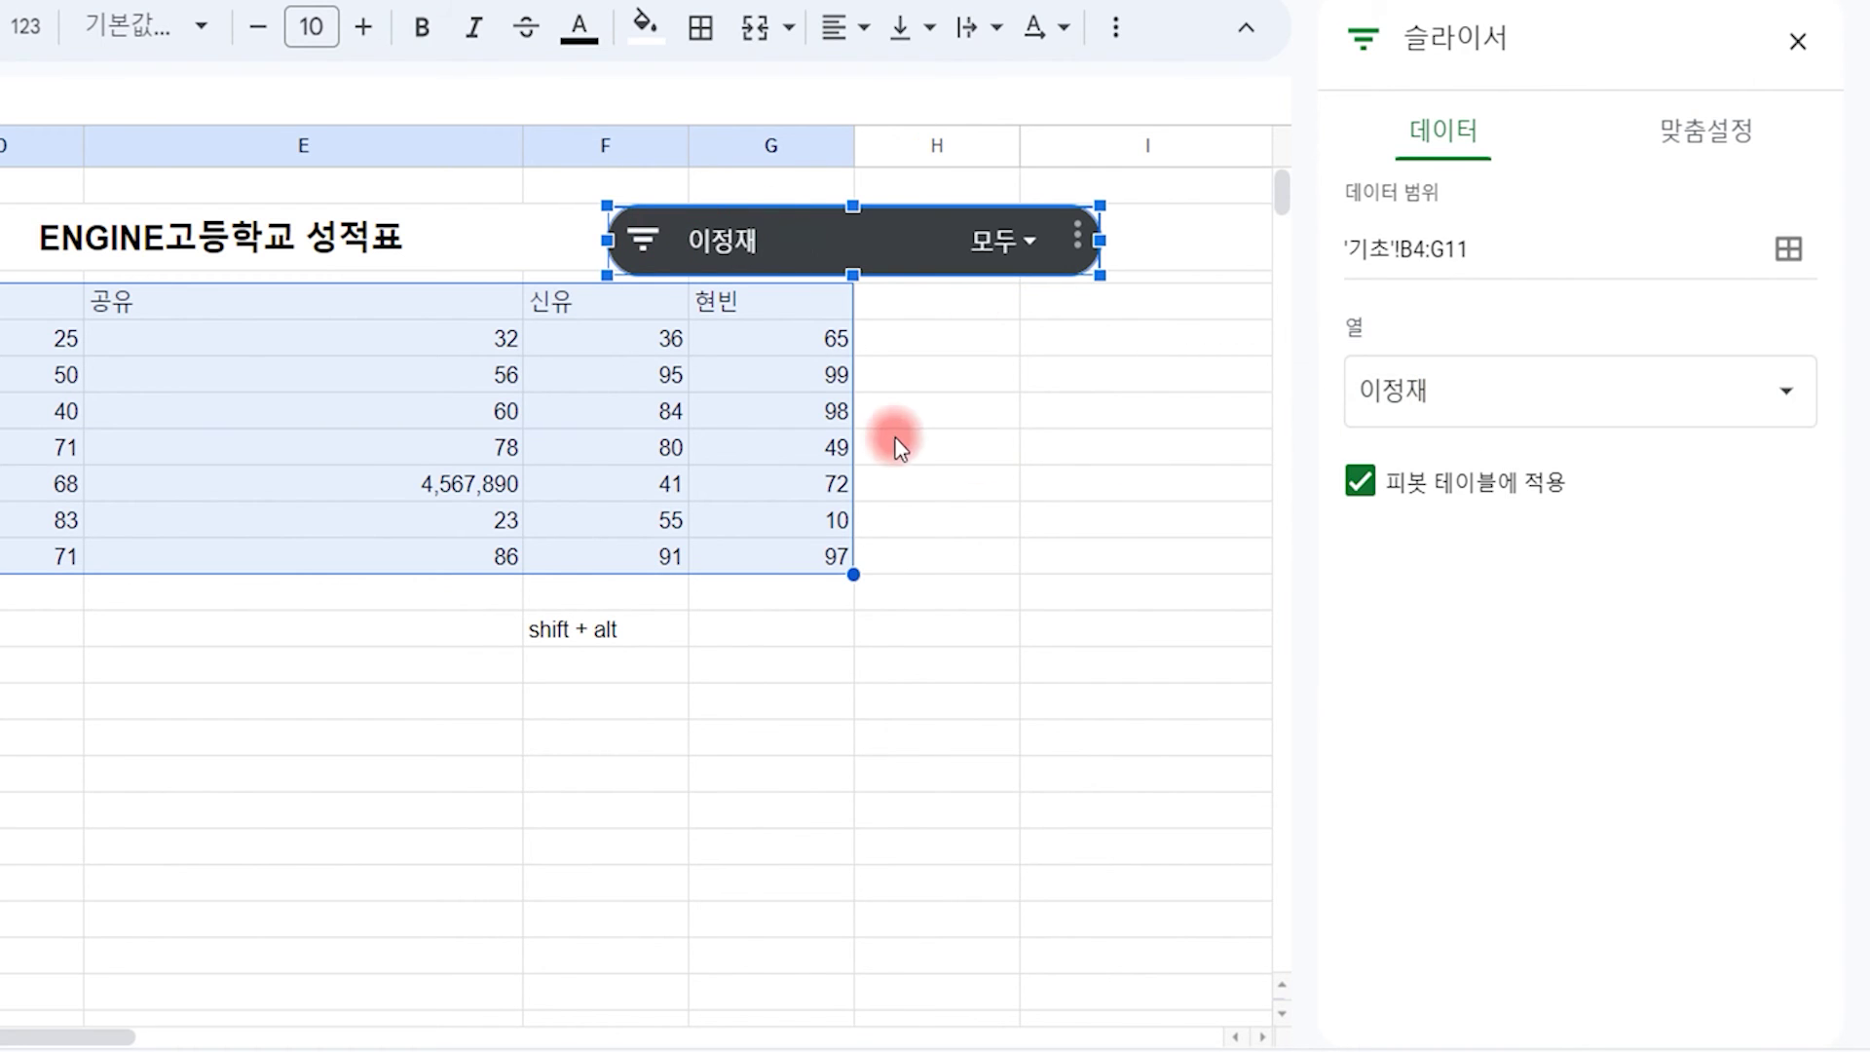
left_click_drag(868, 261, 926, 355)
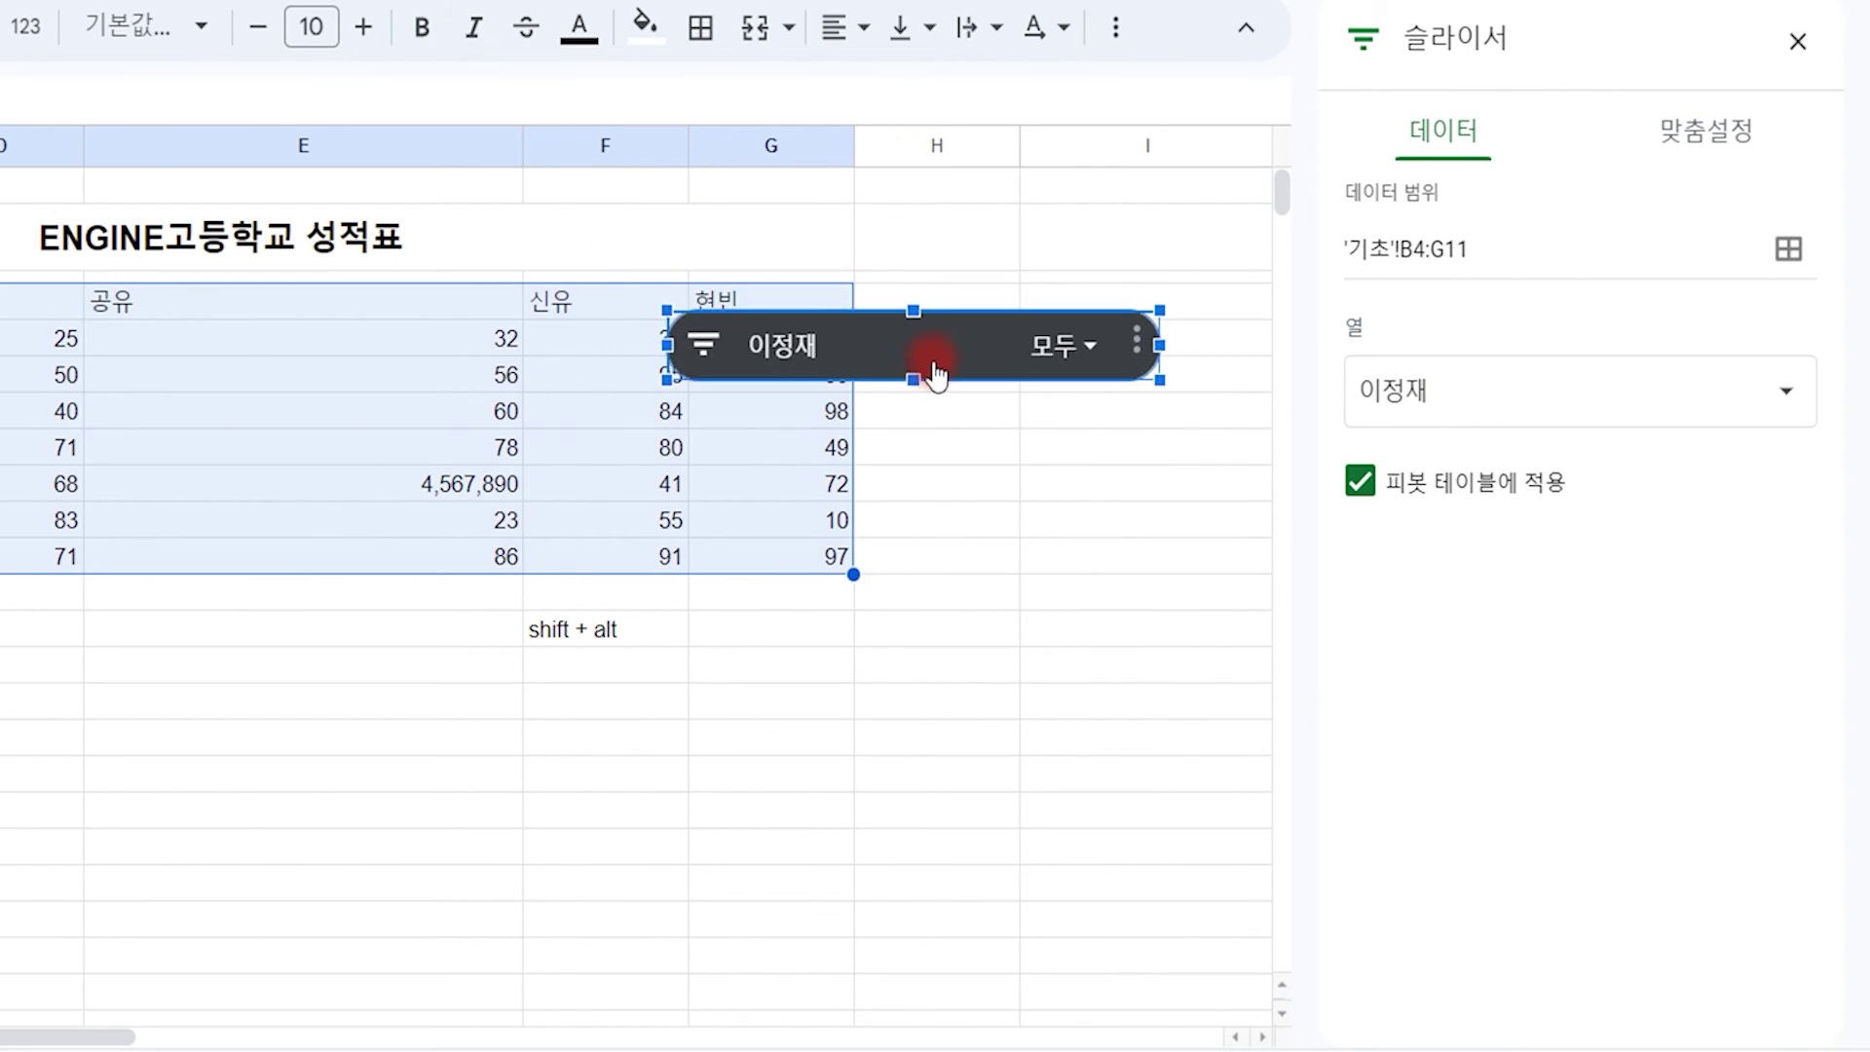
left_click(701, 350)
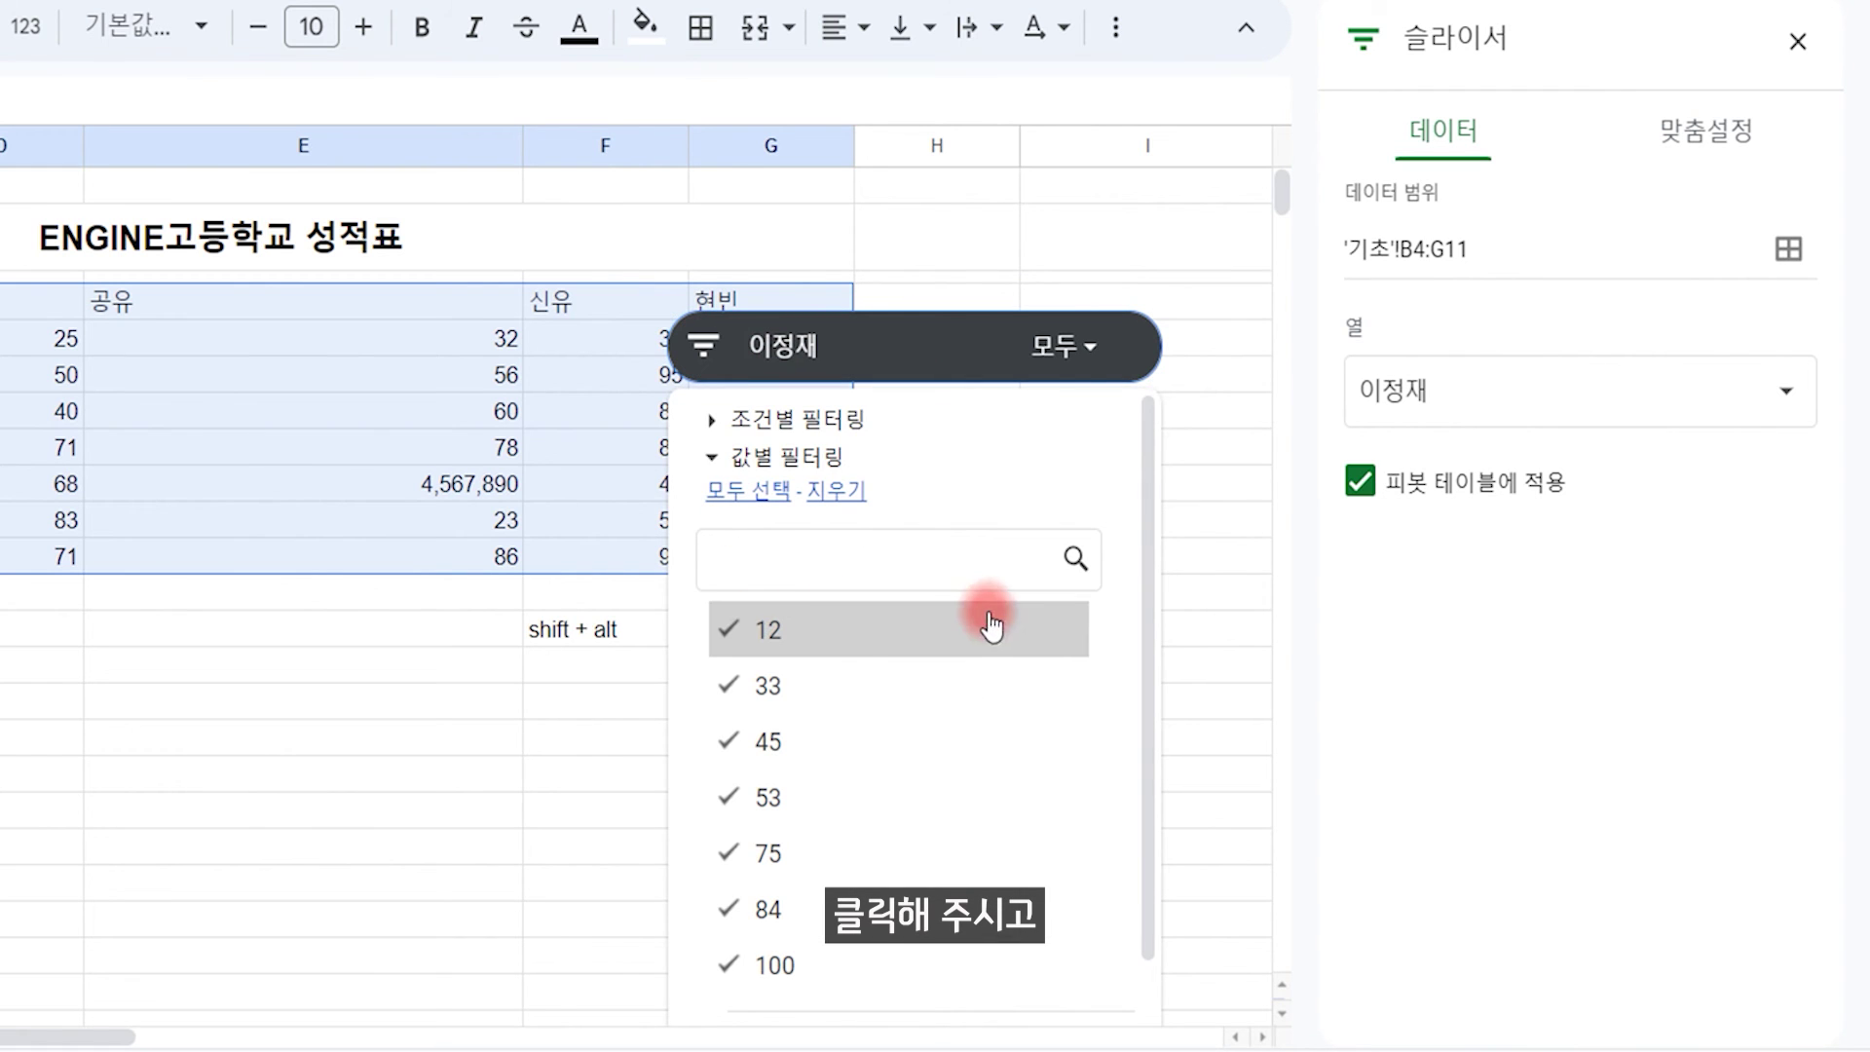
left_click(836, 492)
left_click(761, 742)
left_click_drag(1152, 618, 1112, 781)
left_click(1048, 1008)
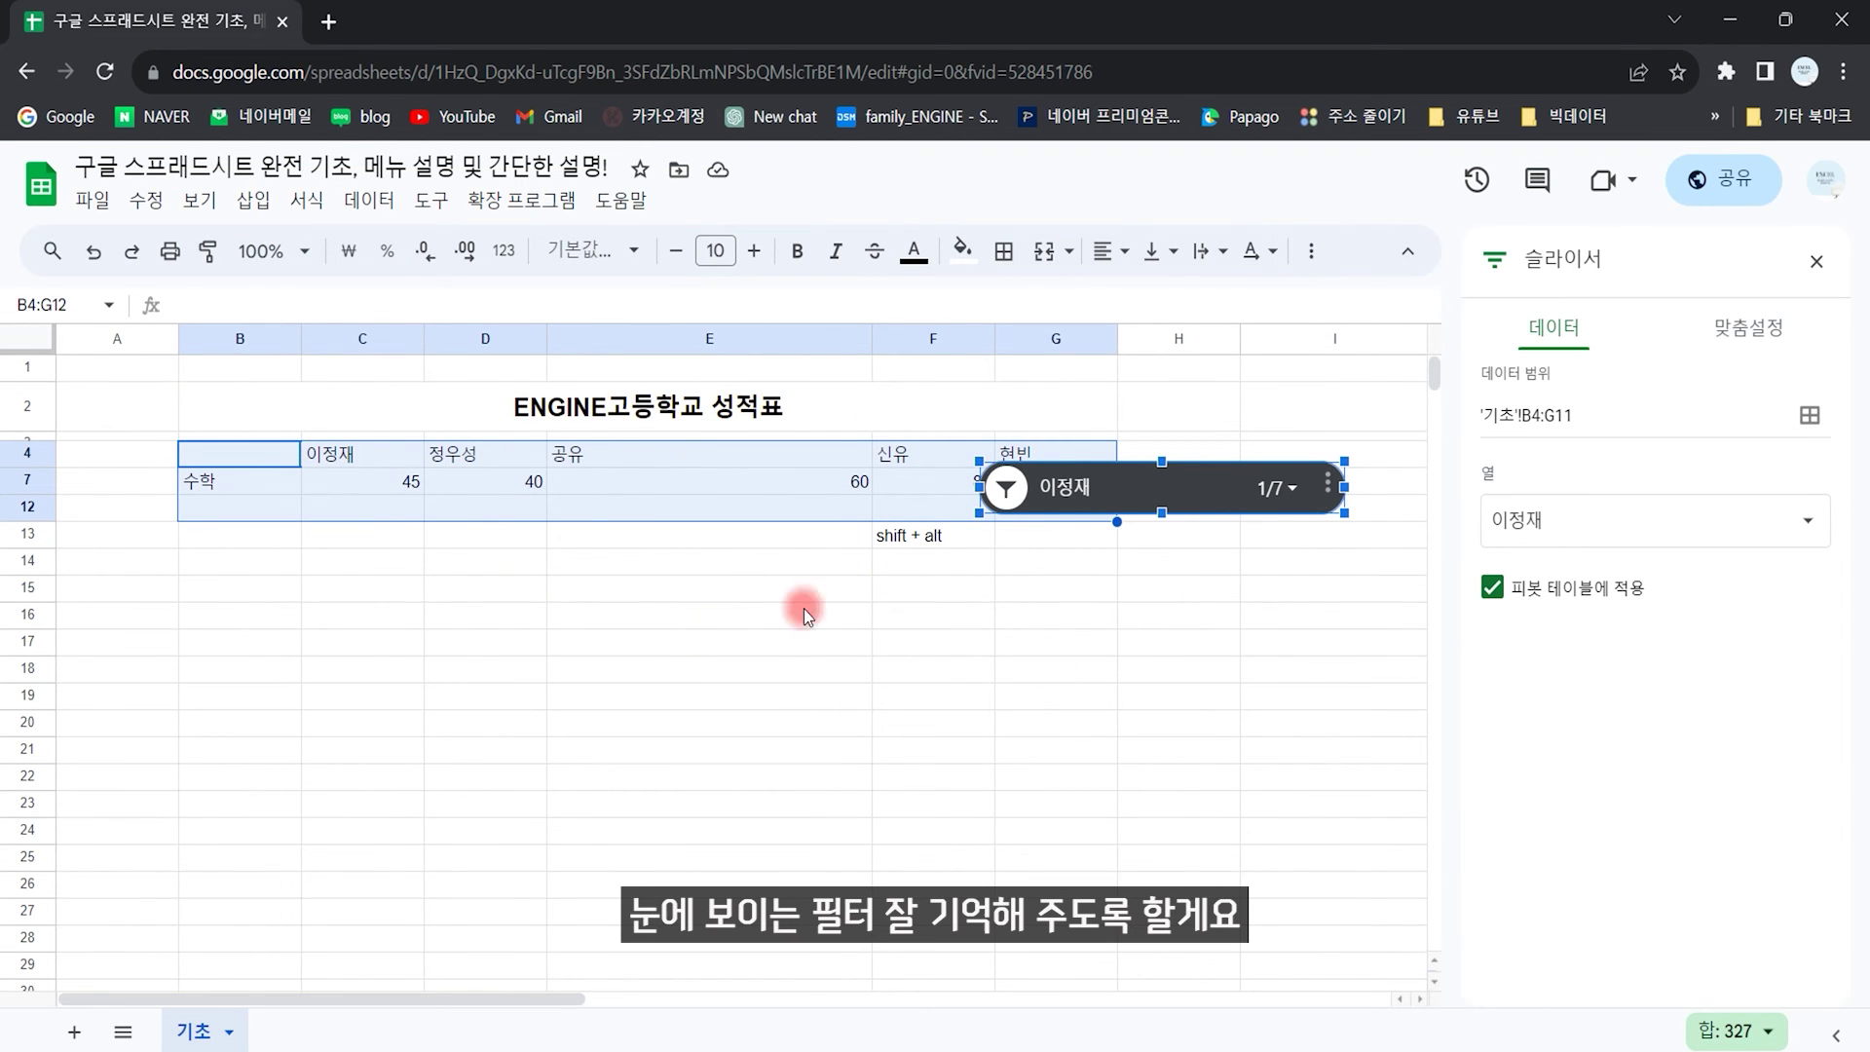
Step: Undo the slicer filter and delete the slicer so all rows show
left_click(1138, 678)
key("ctrl+z")
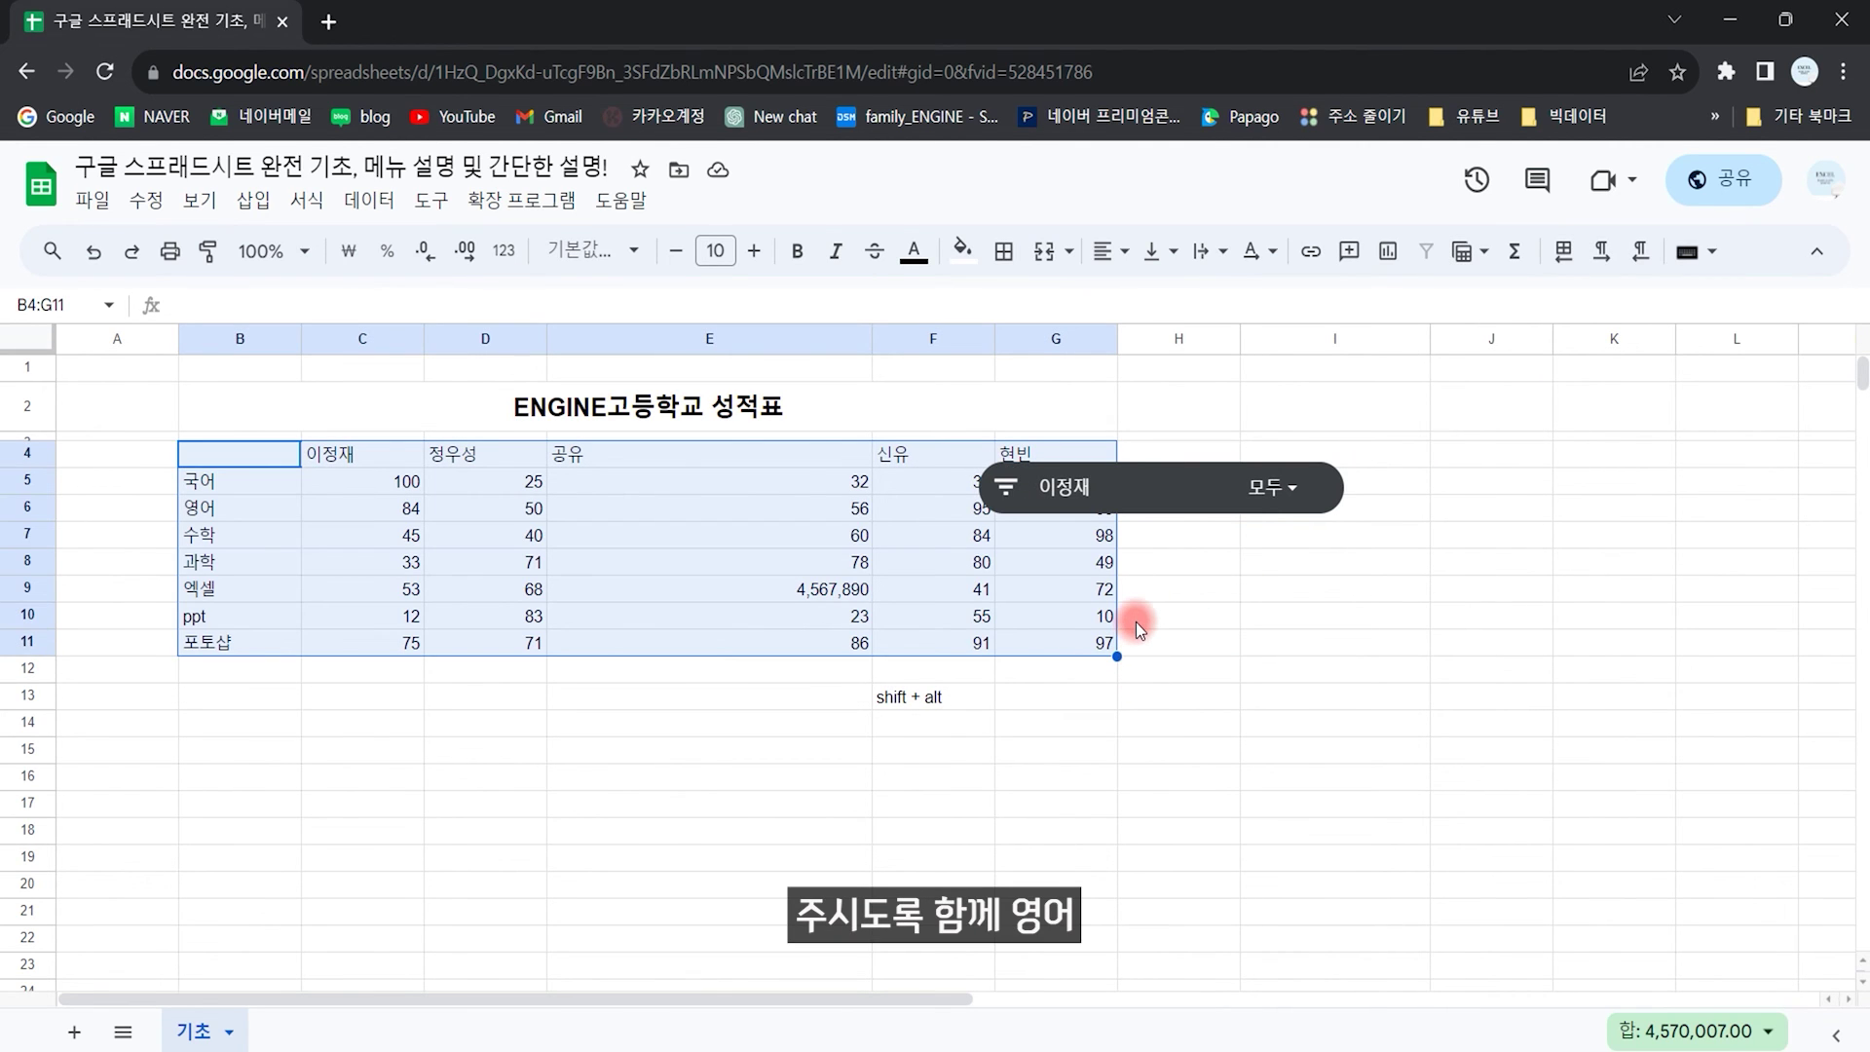
key("ctrl+z")
left_click(1142, 433)
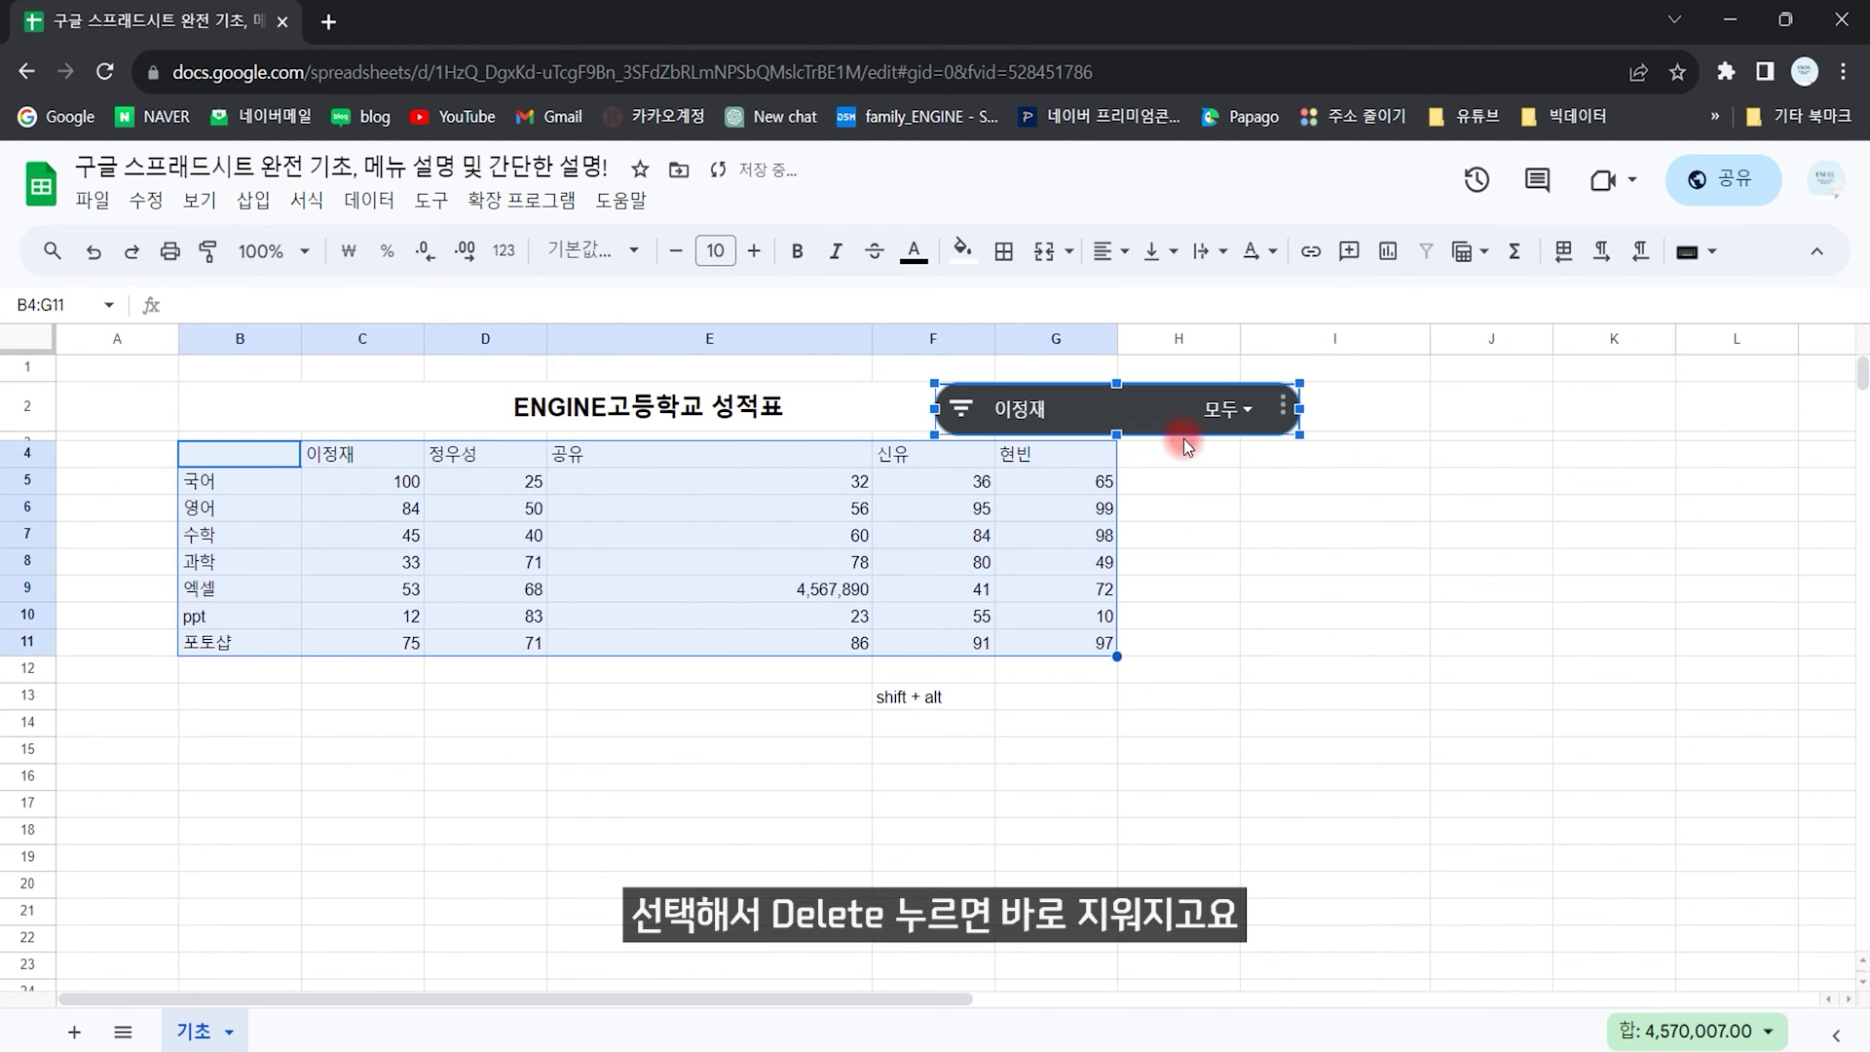
key("Delete")
left_click(755, 641)
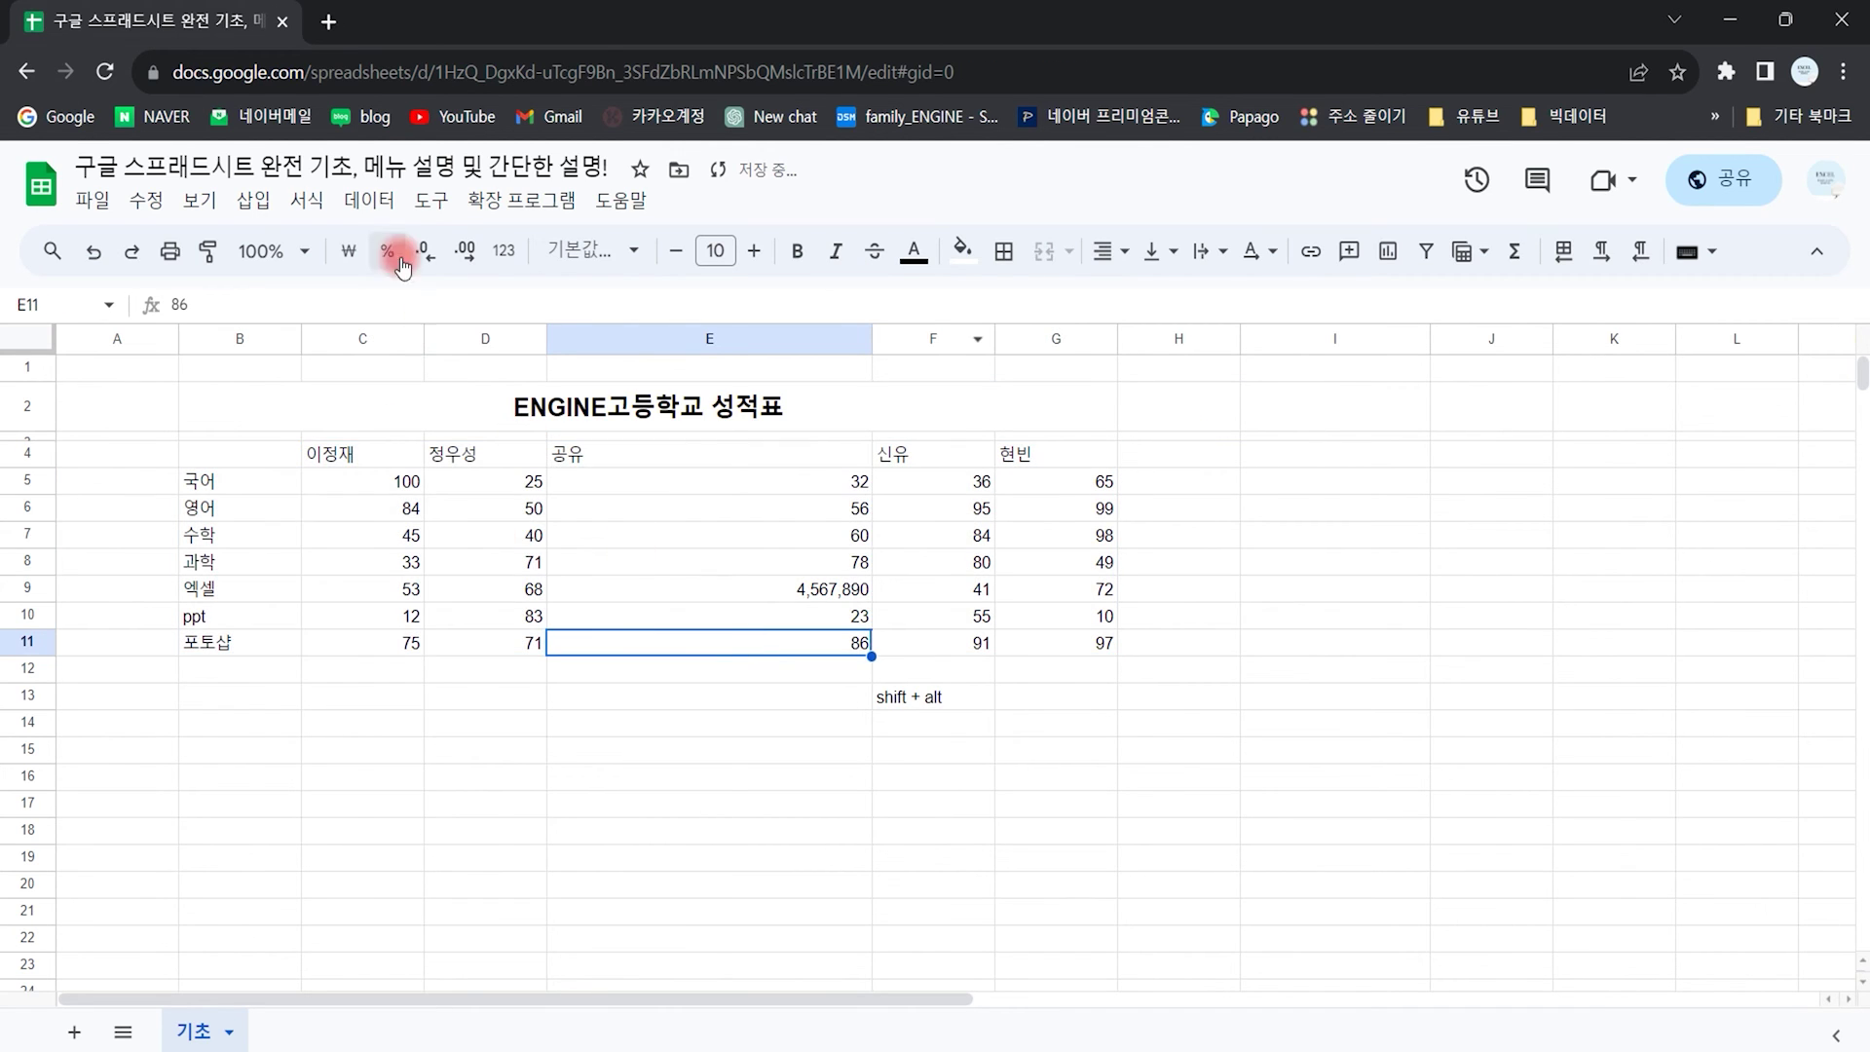
Step: Protect B4:G11 with the description 보호 and custom editing permissions
left_click(369, 200)
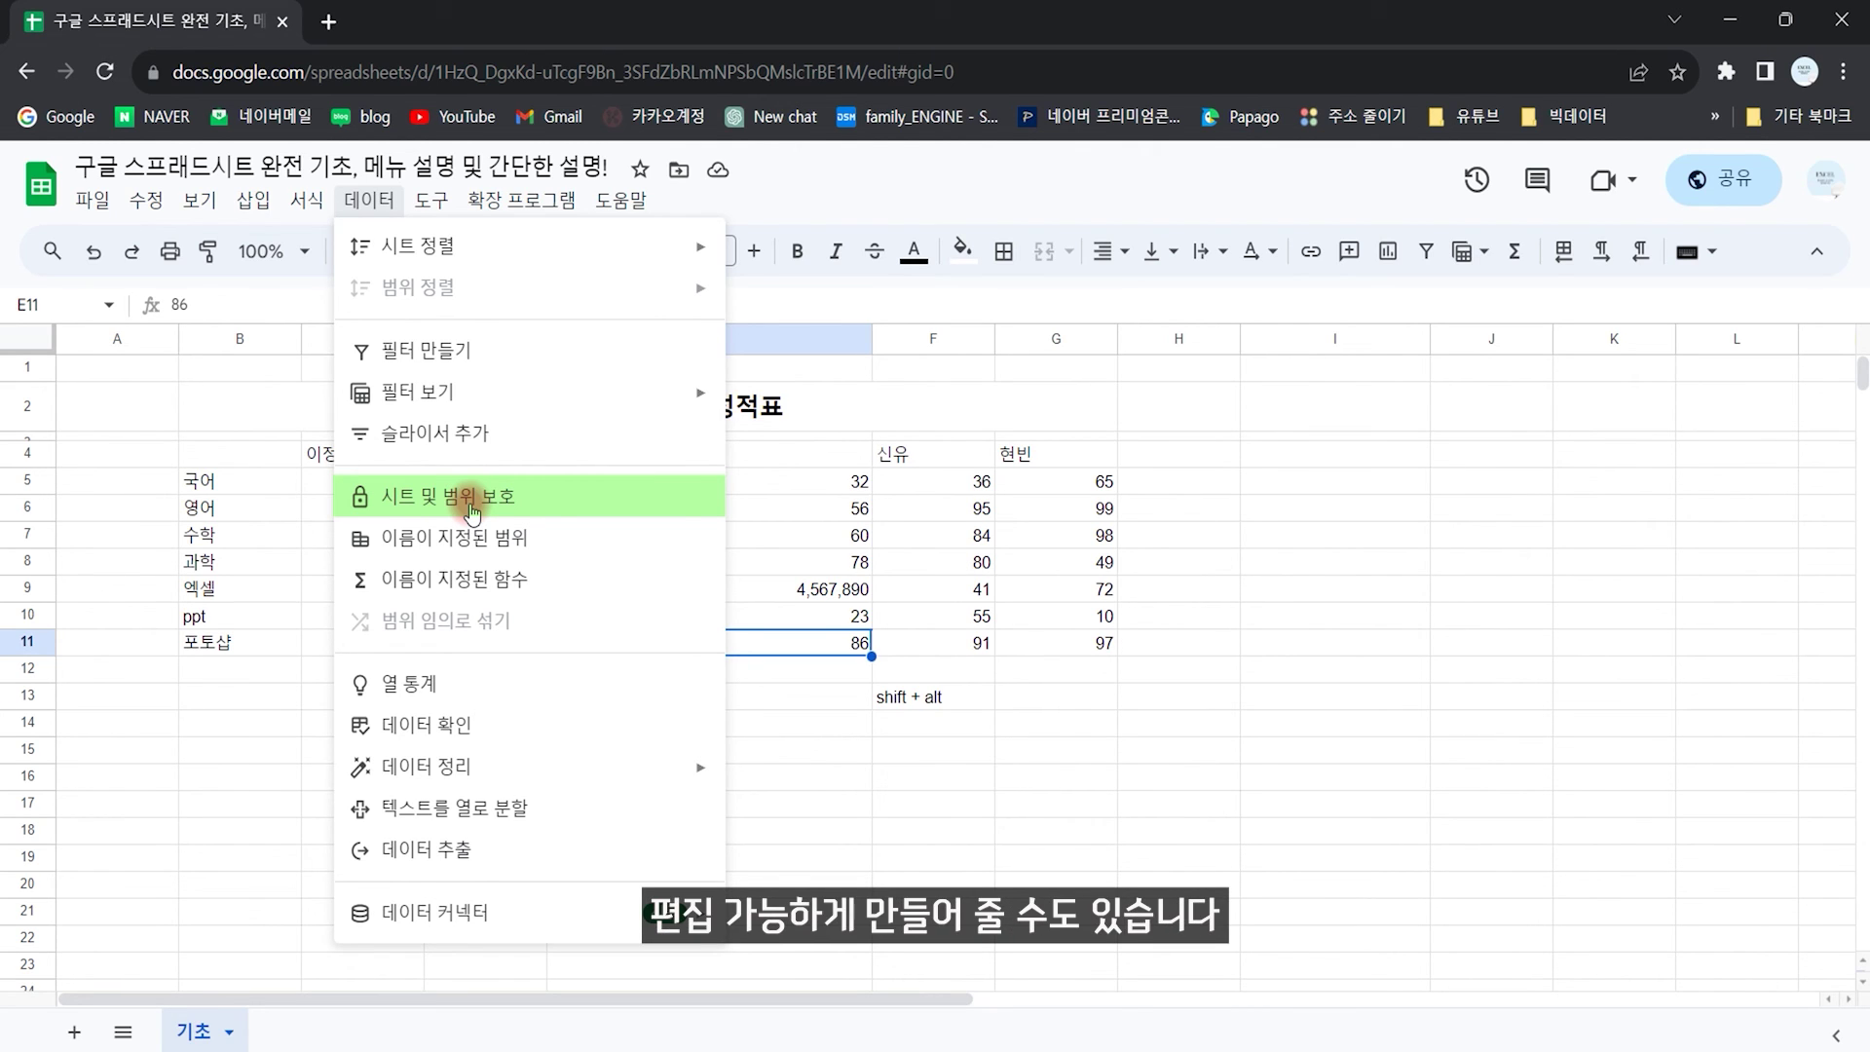
left_click_drag(190, 454, 1096, 643)
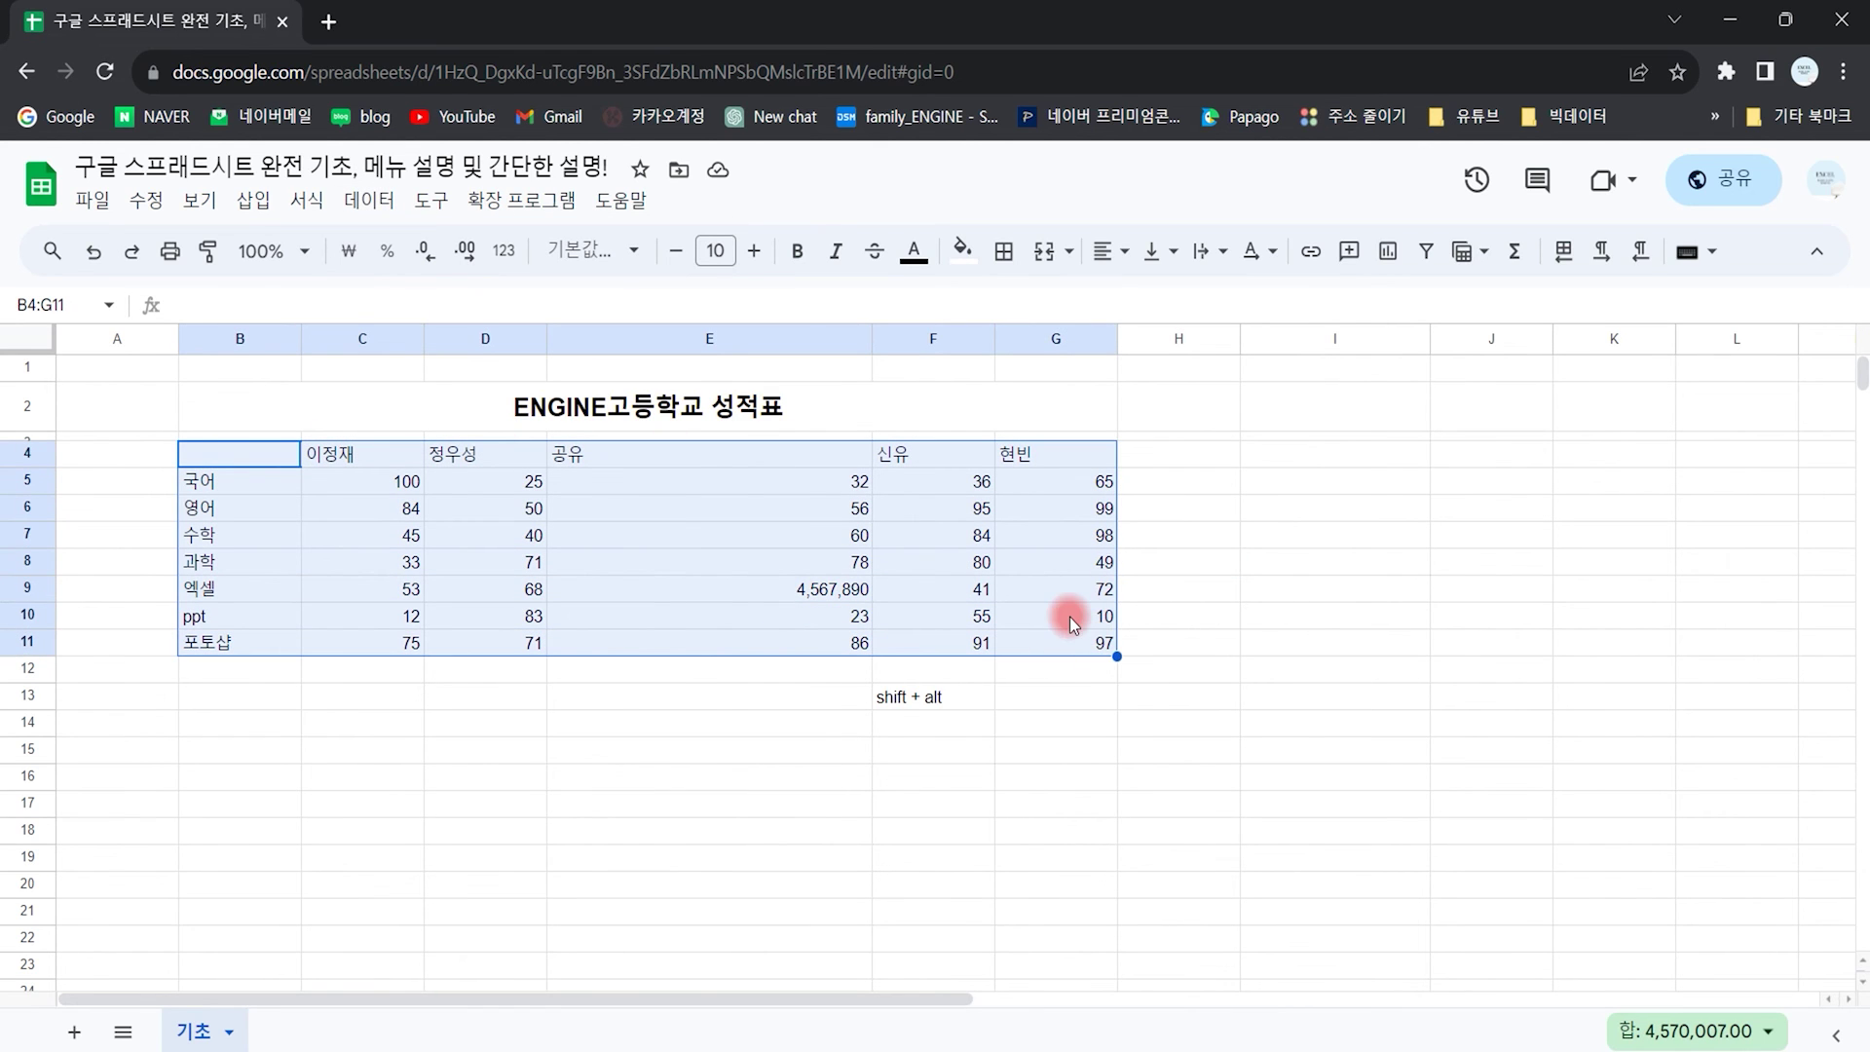
left_click(369, 200)
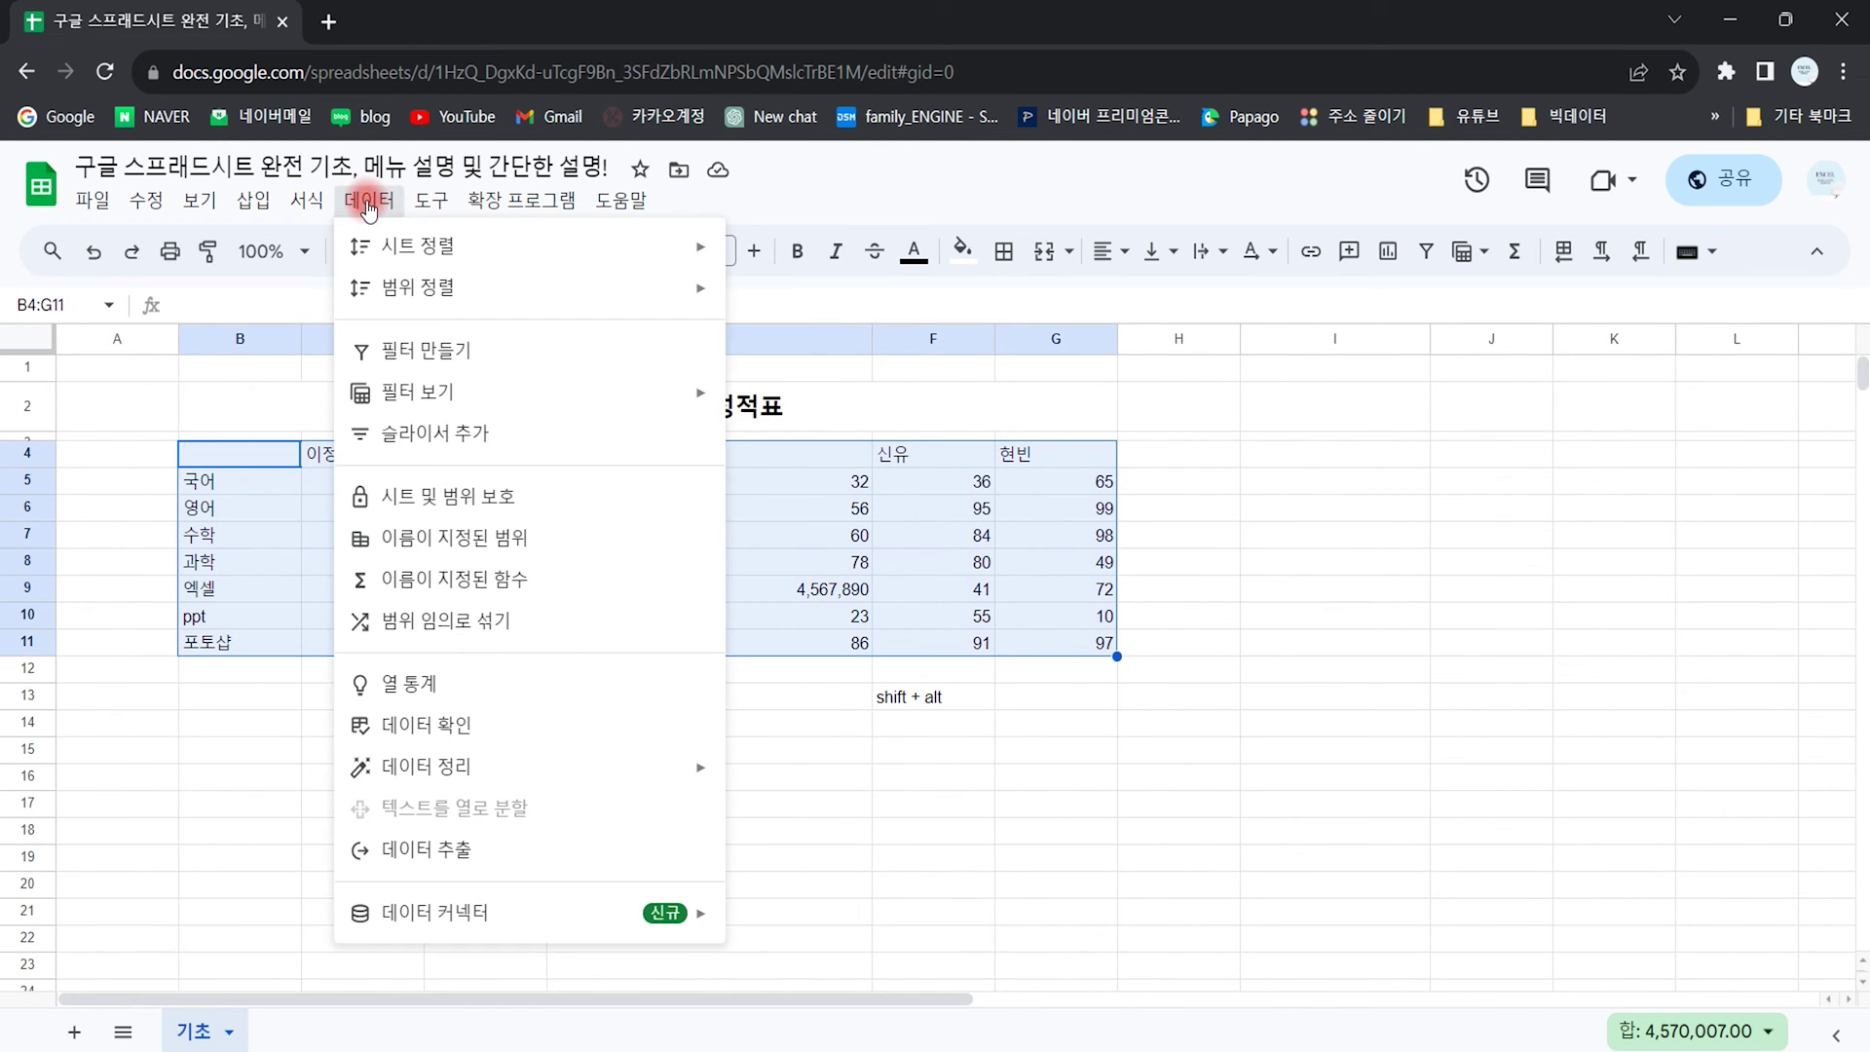
left_click(476, 497)
left_click(1566, 353)
type("보호")
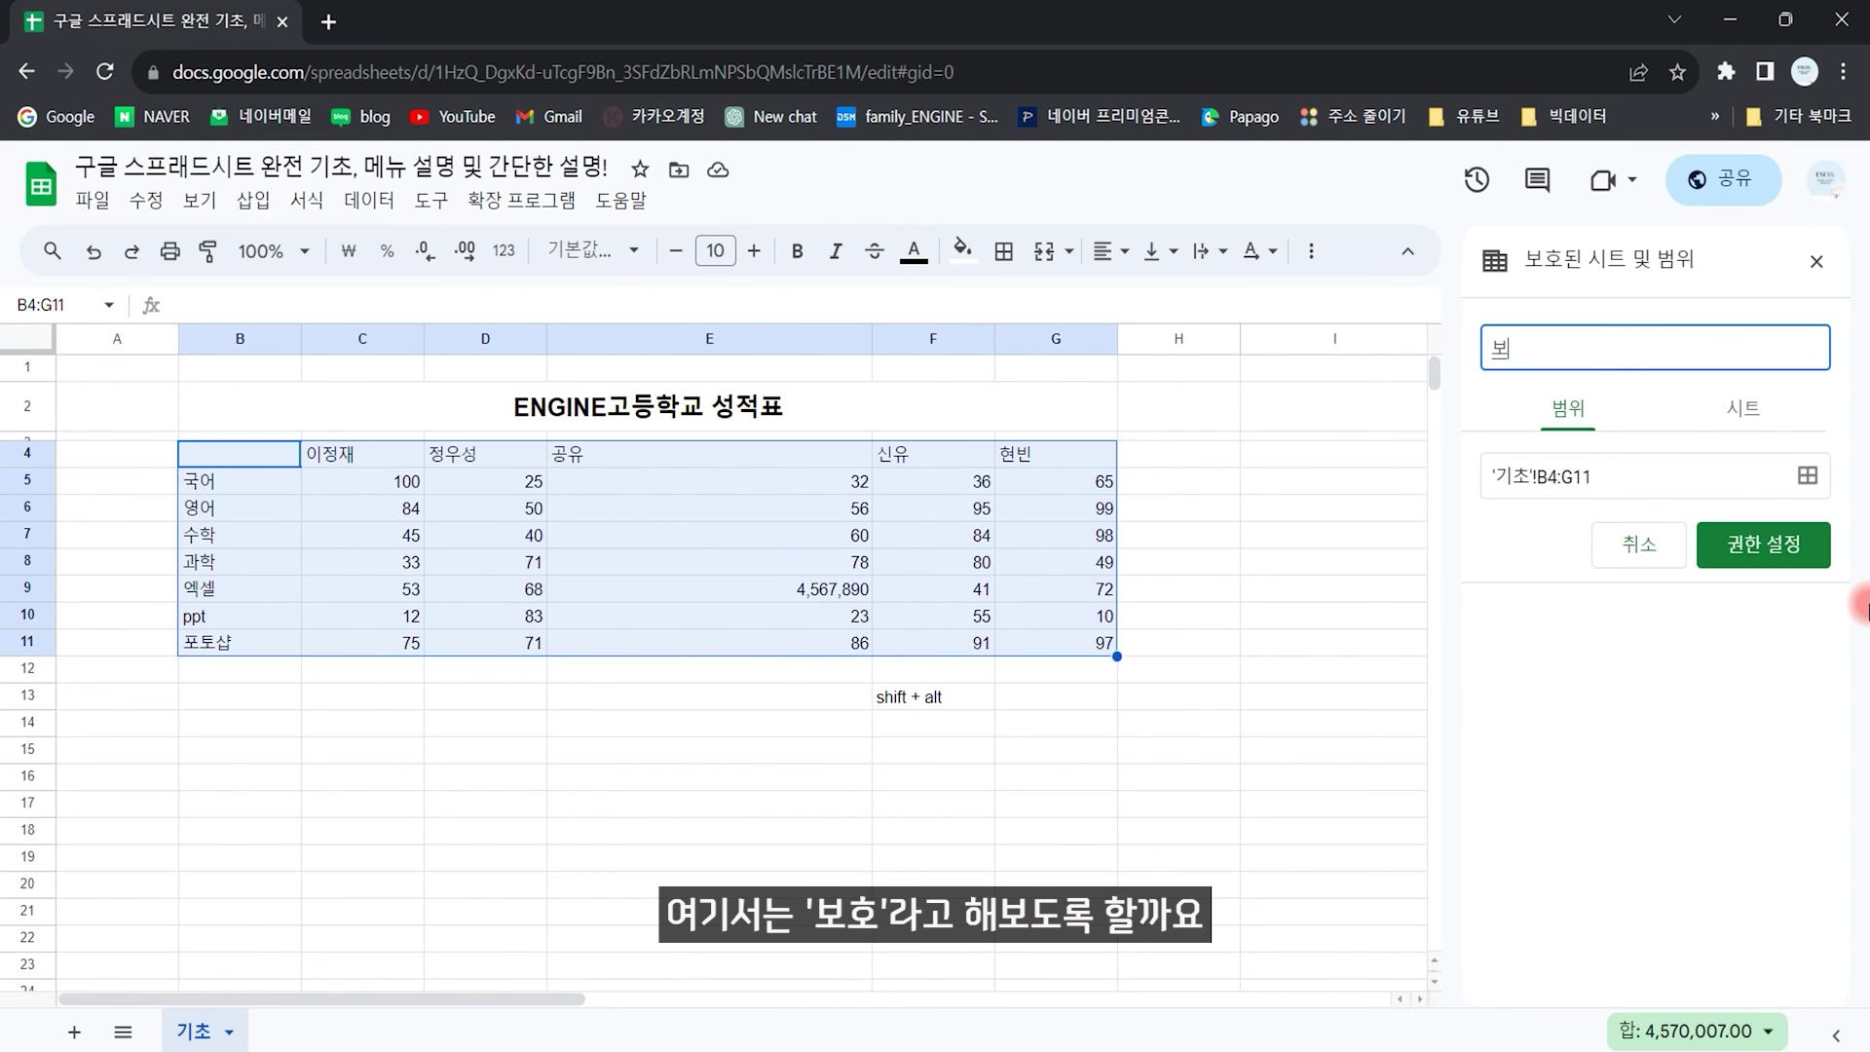
left_click(1756, 555)
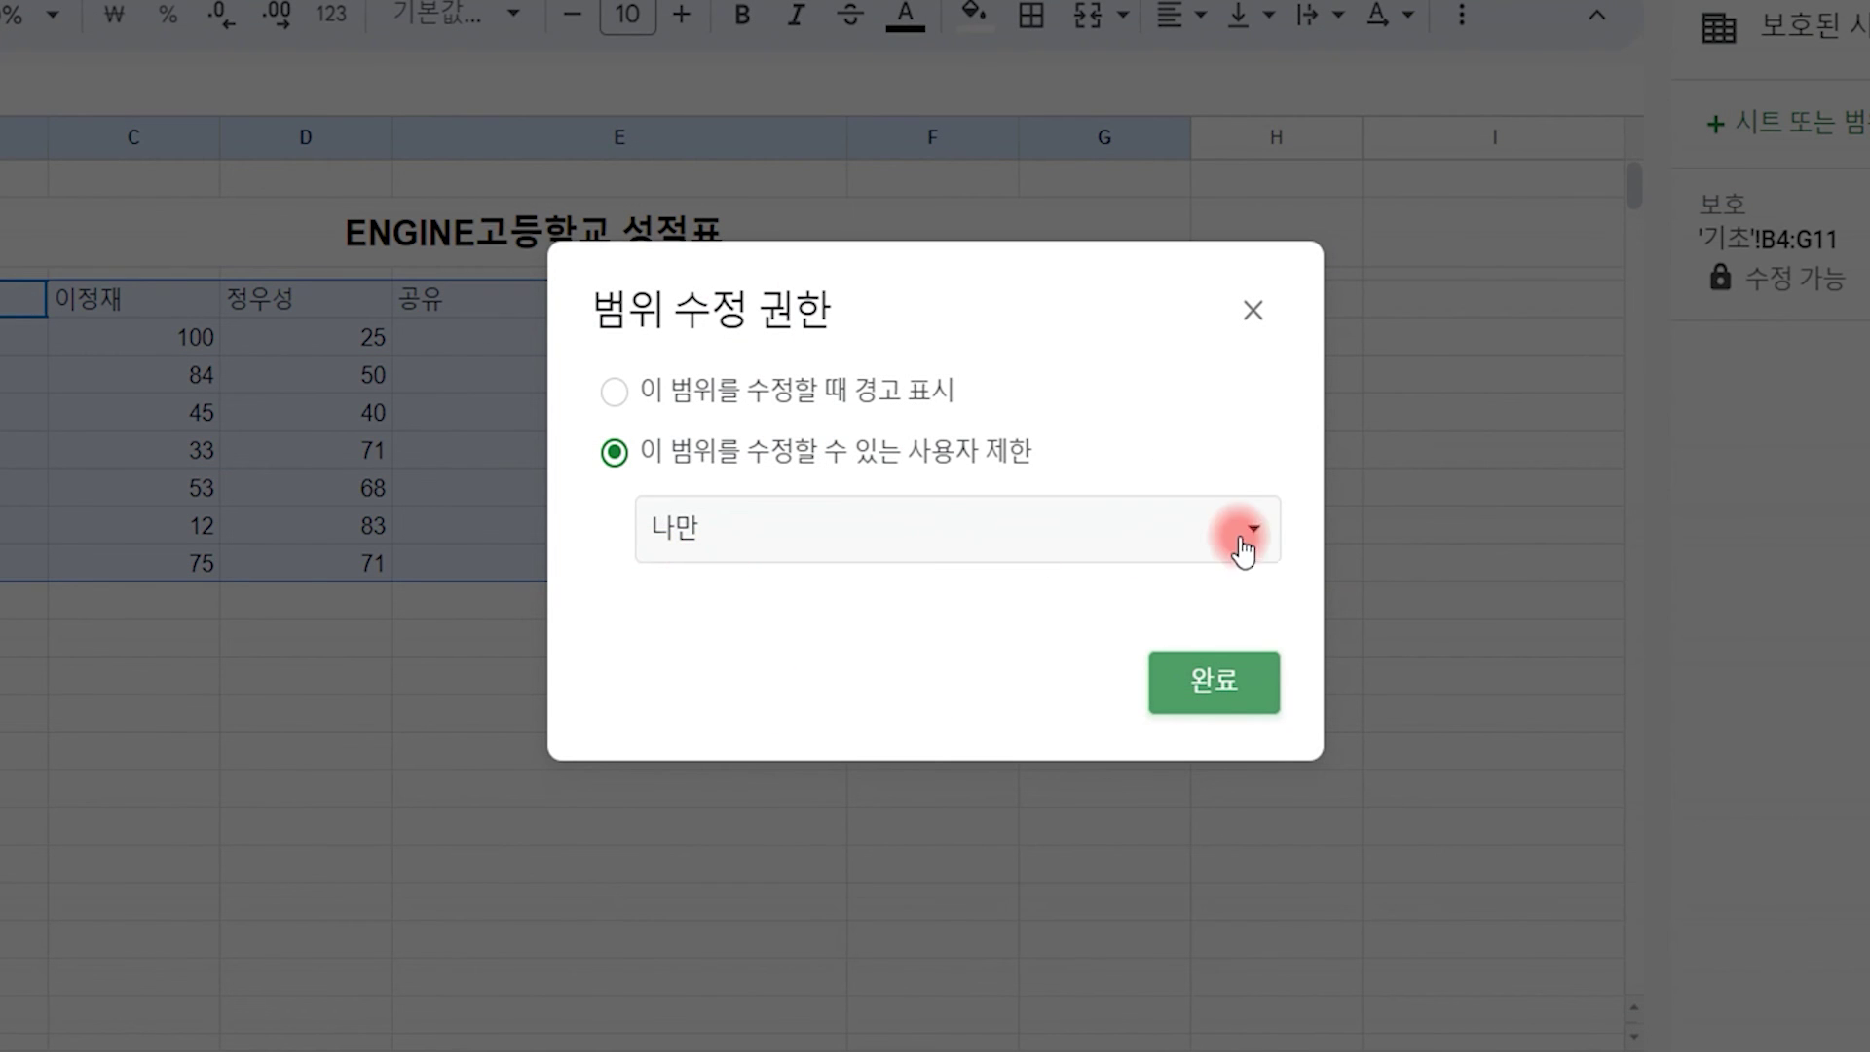
left_click(1237, 544)
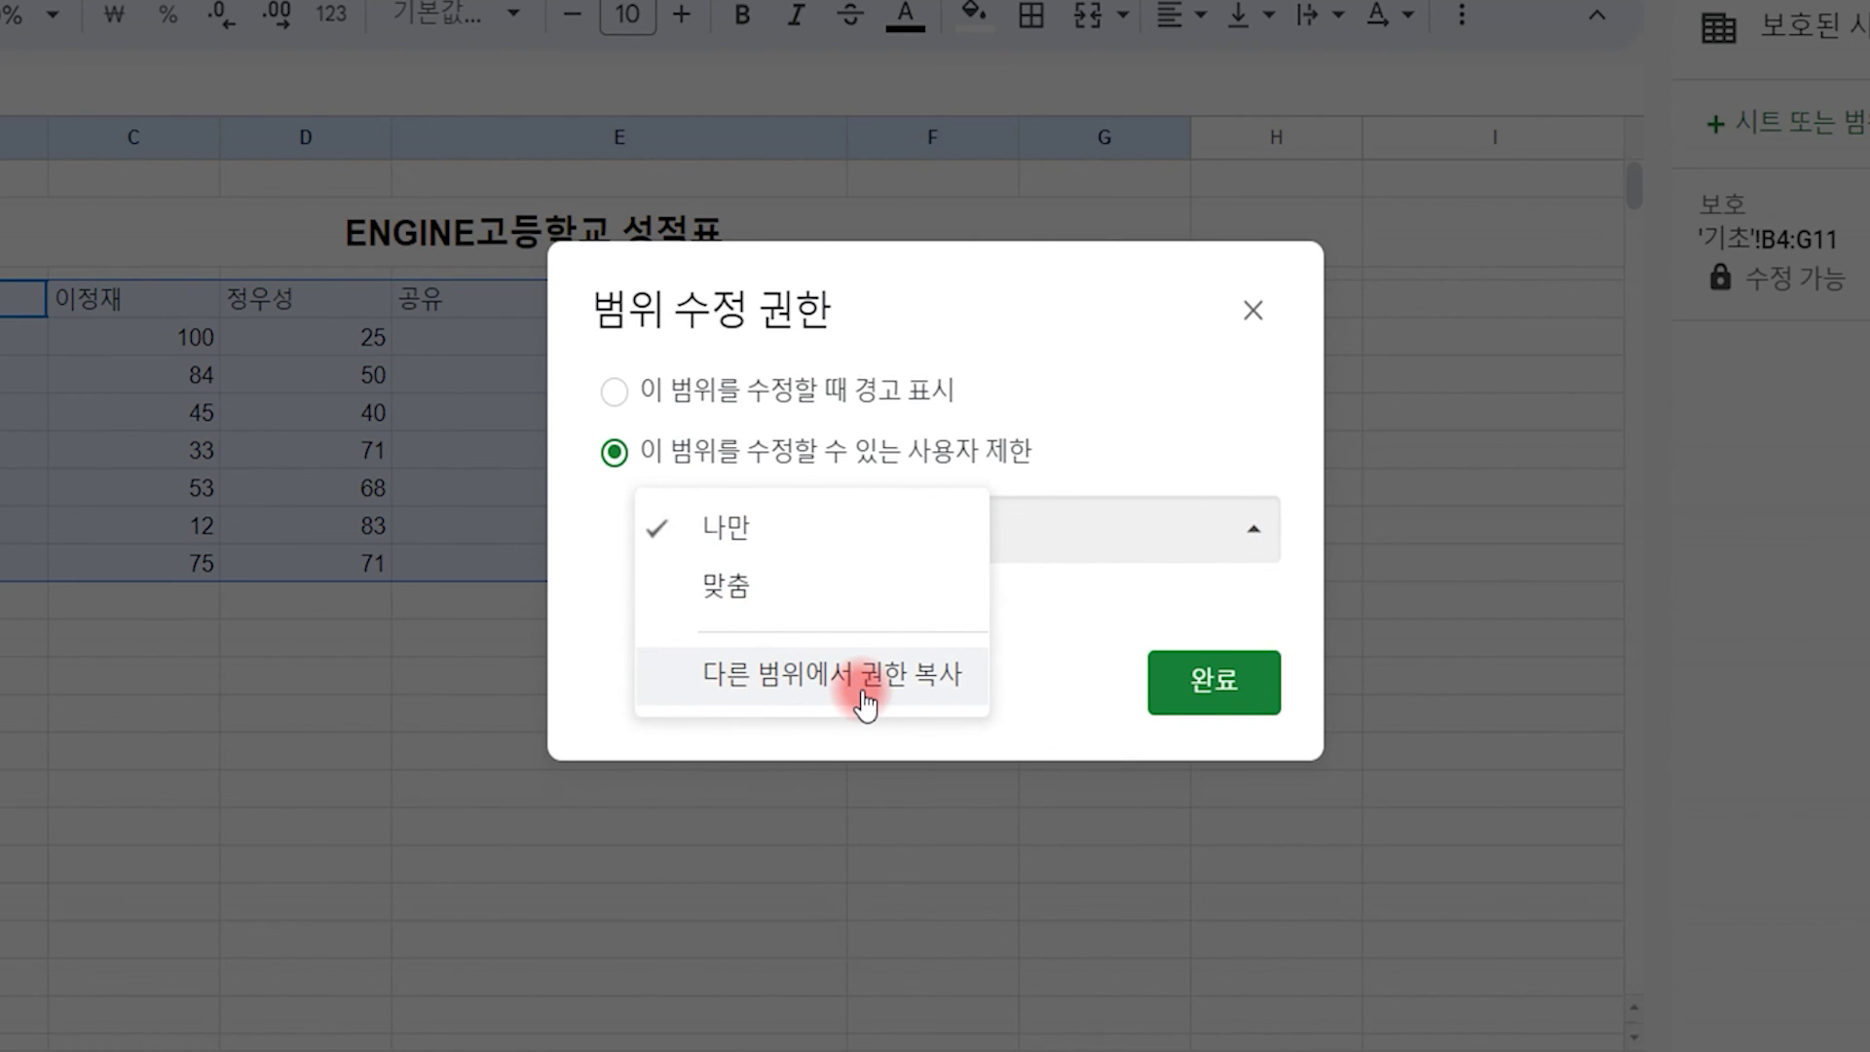
left_click(856, 592)
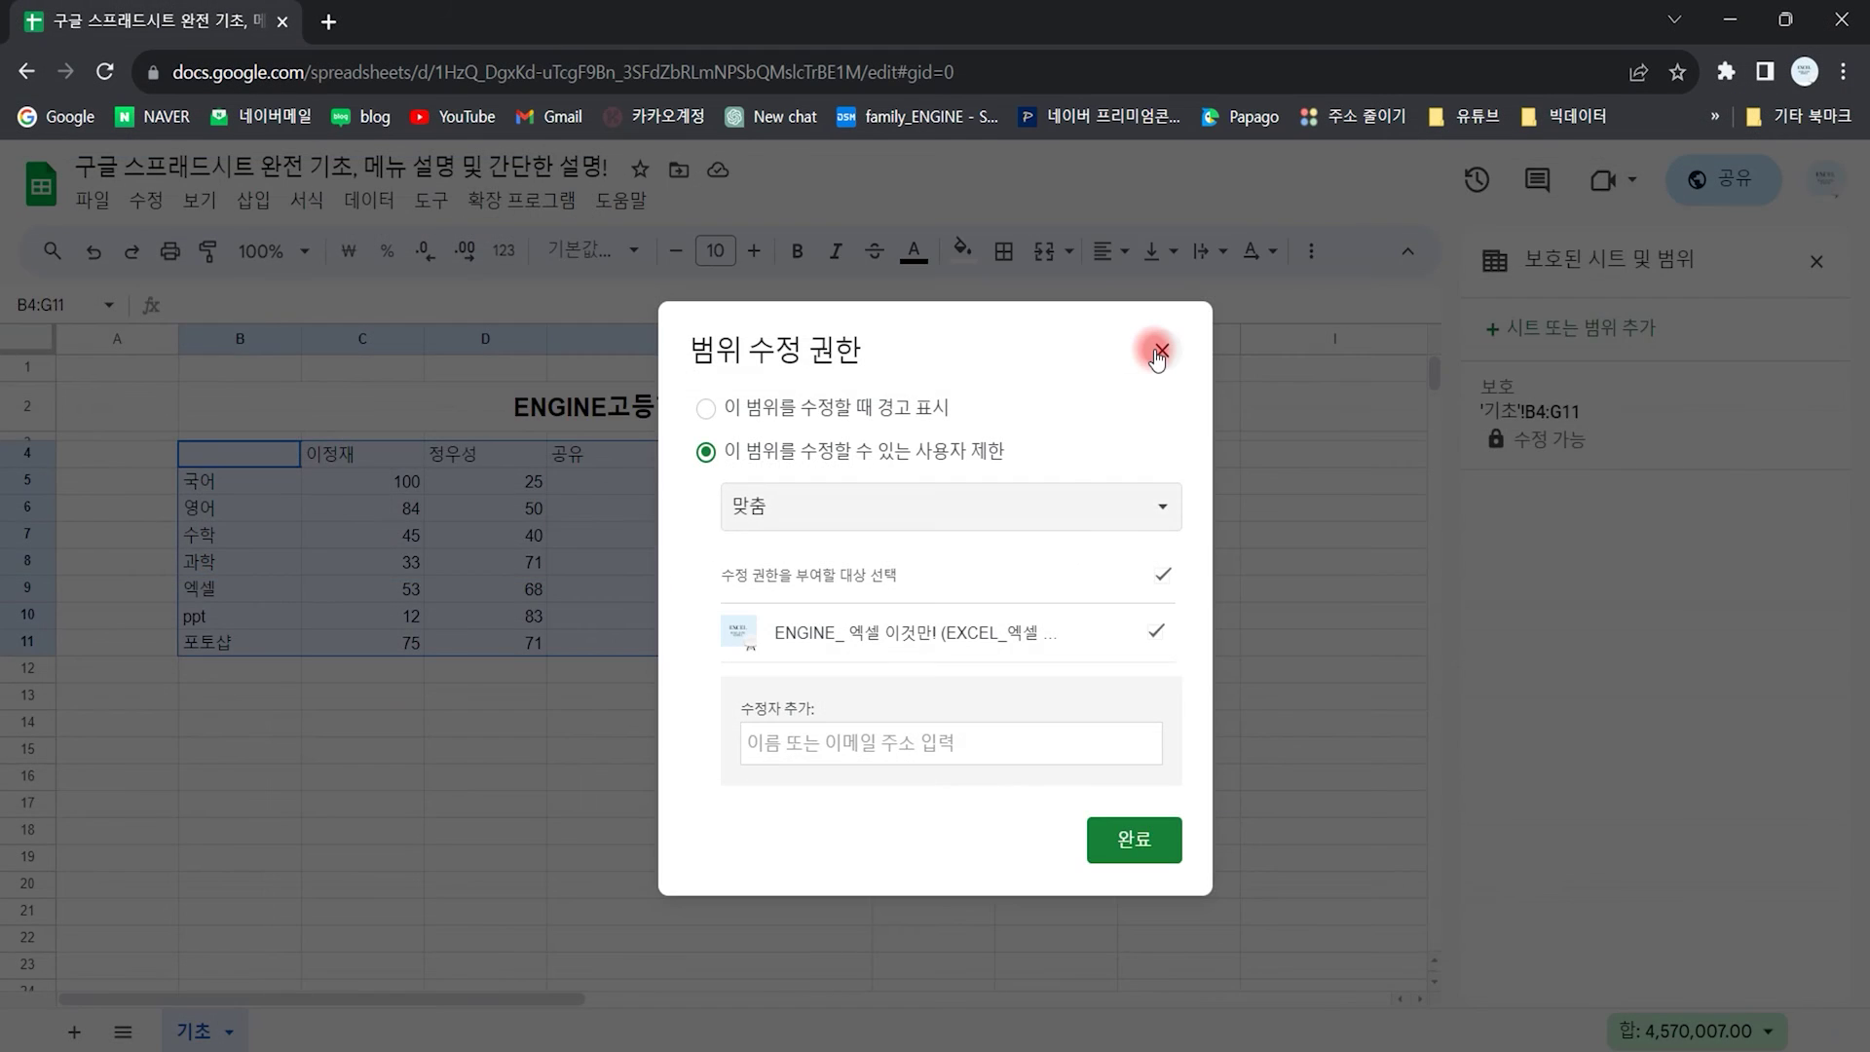
left_click(1253, 153)
Step: Delete the 보호 protected range and close the protected ranges panel
left_click(1394, 484)
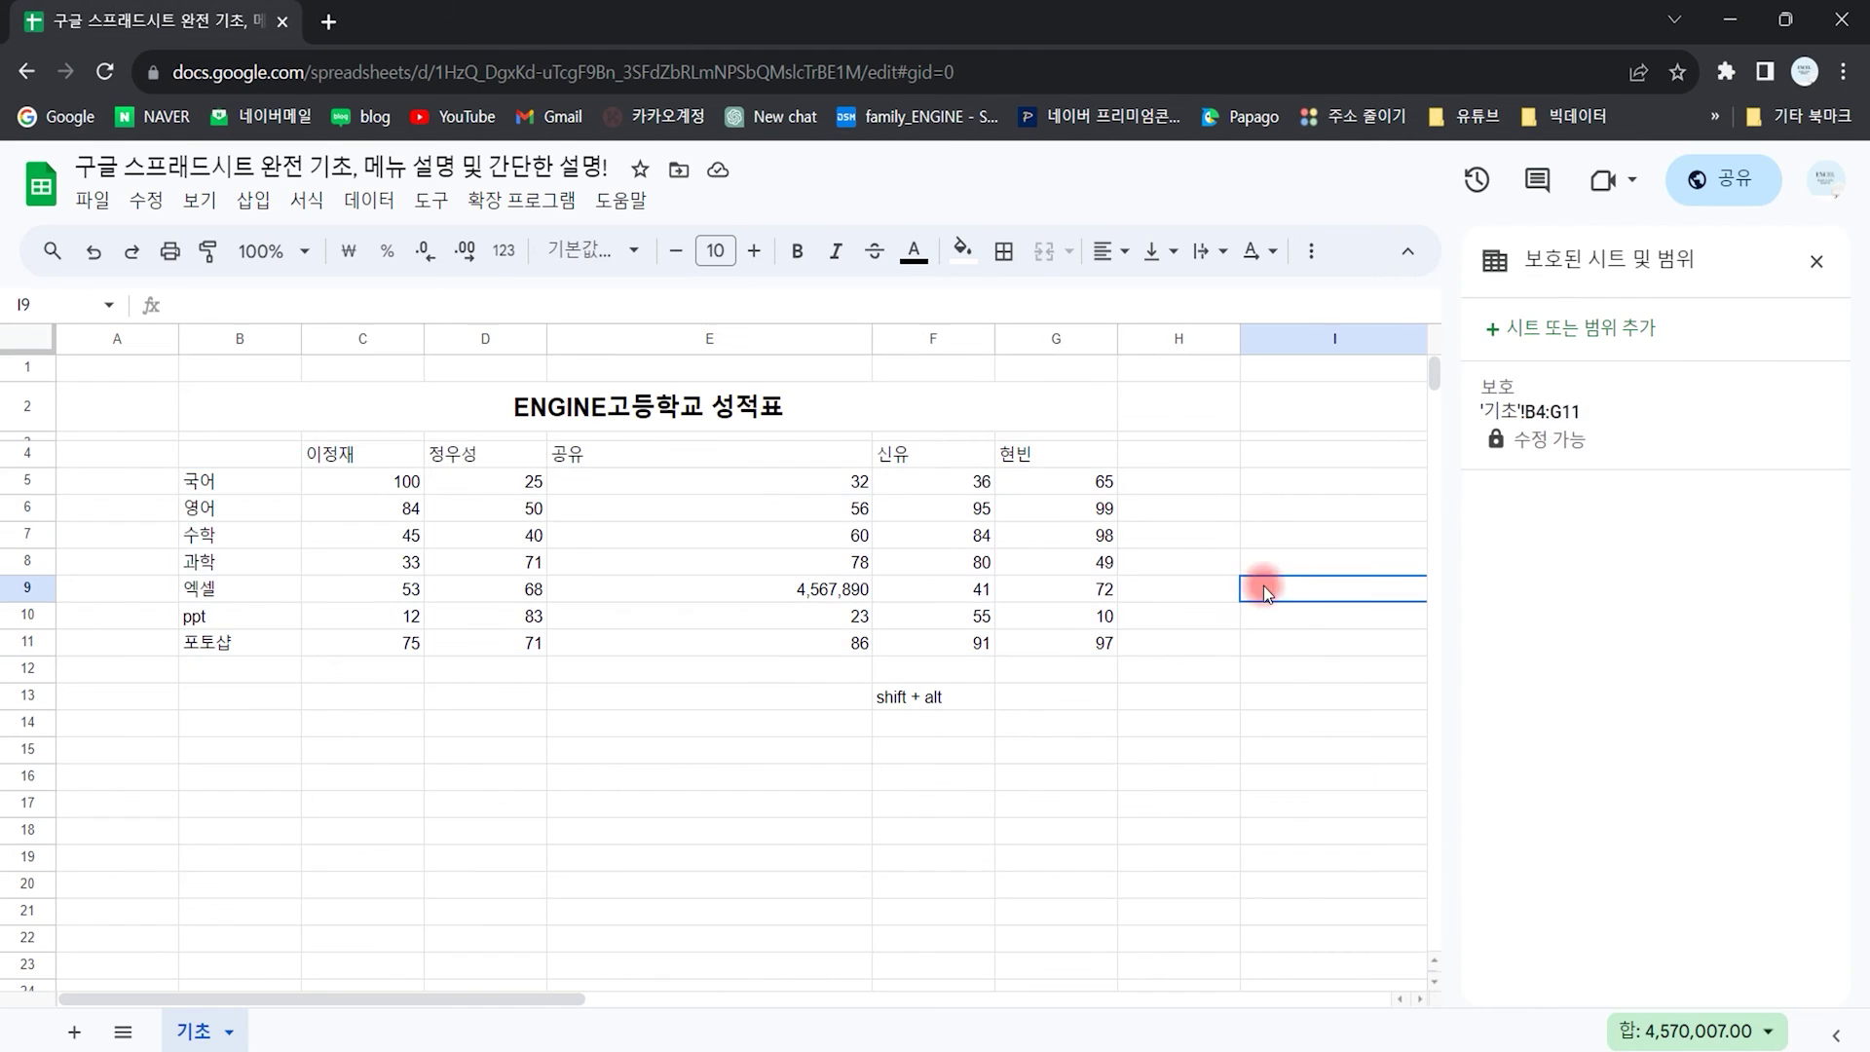
left_click(1532, 429)
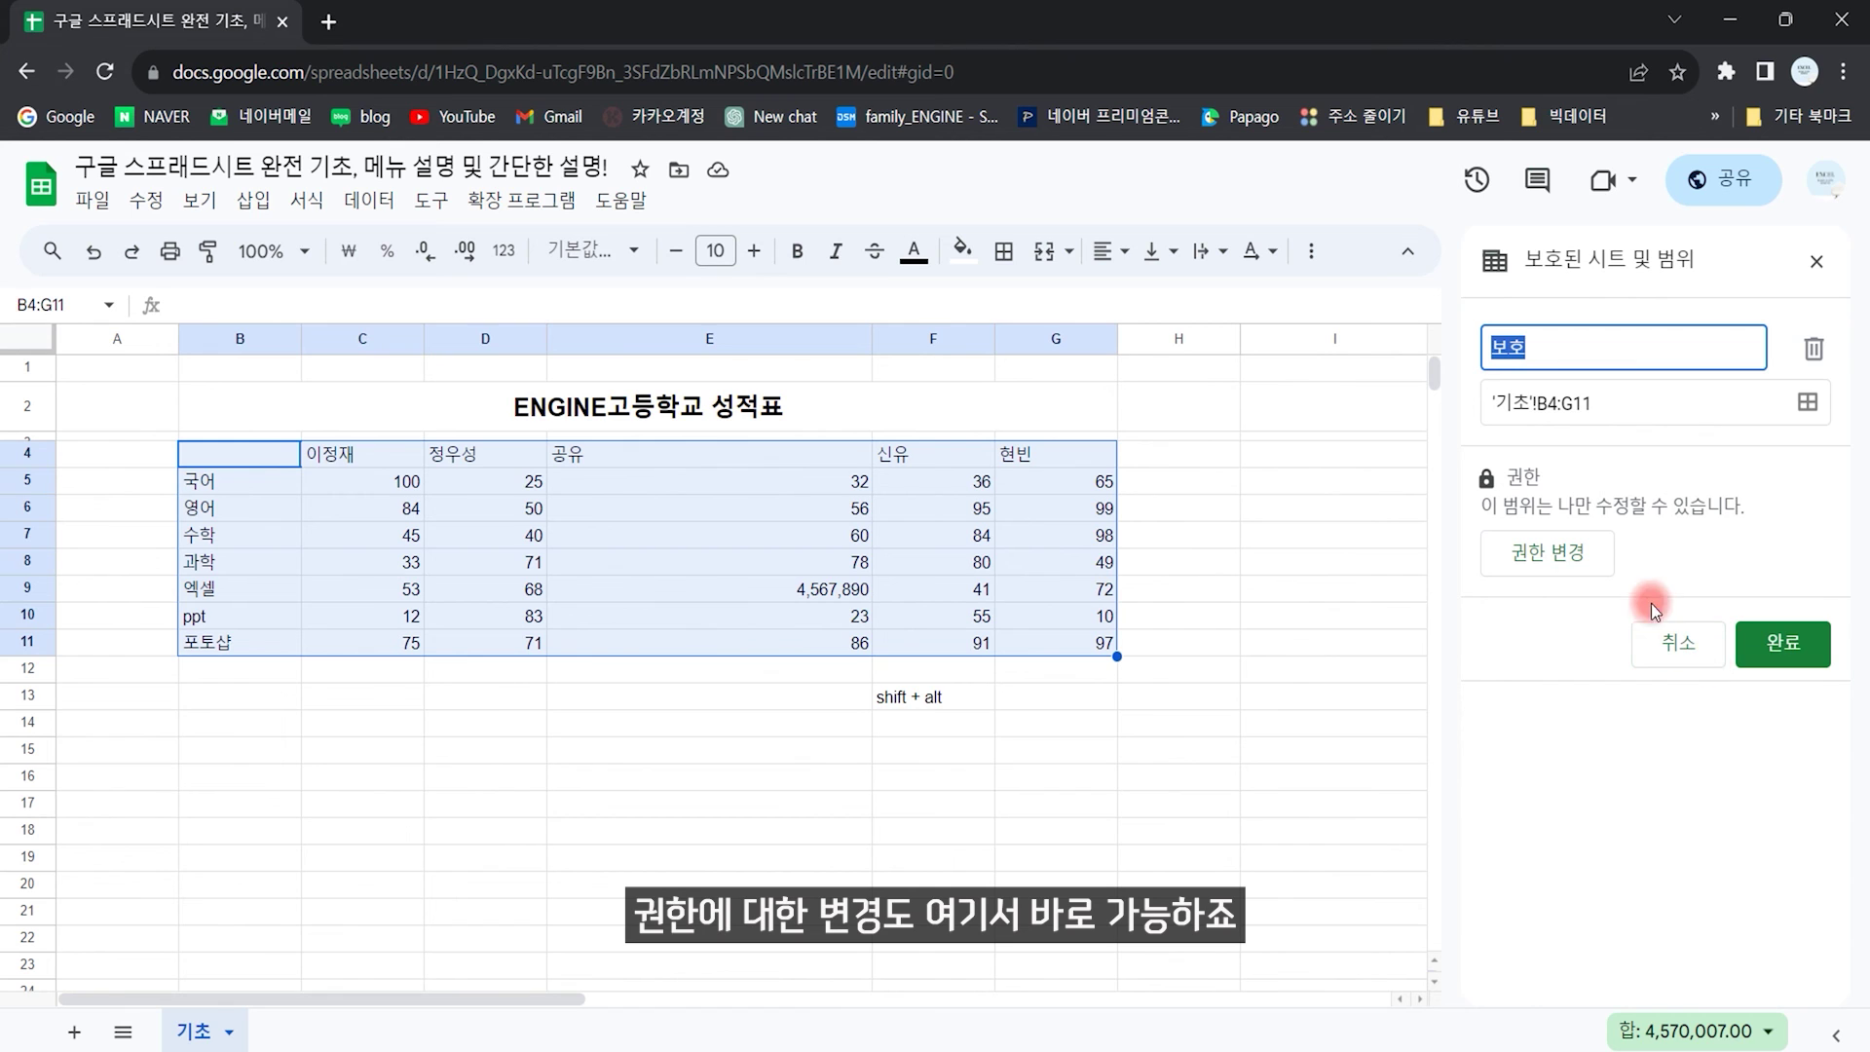
left_click(1810, 353)
left_click(1232, 647)
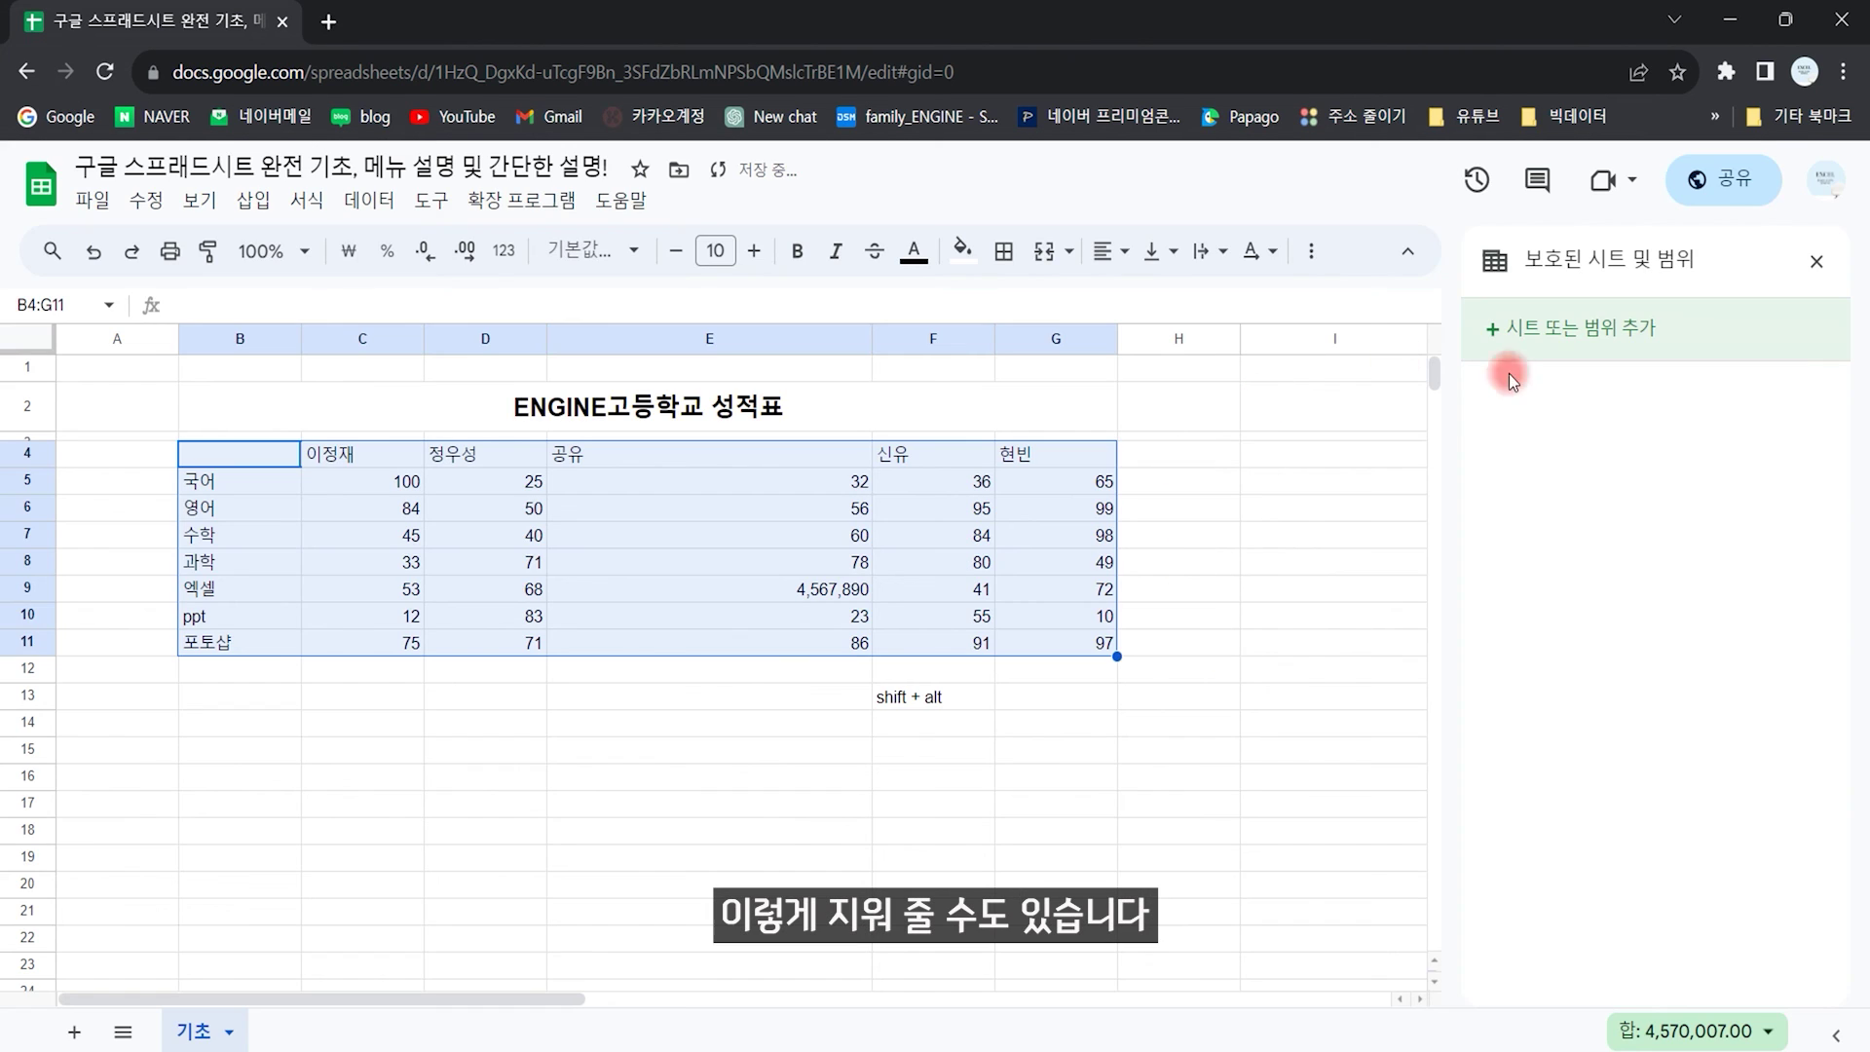
left_click(1816, 261)
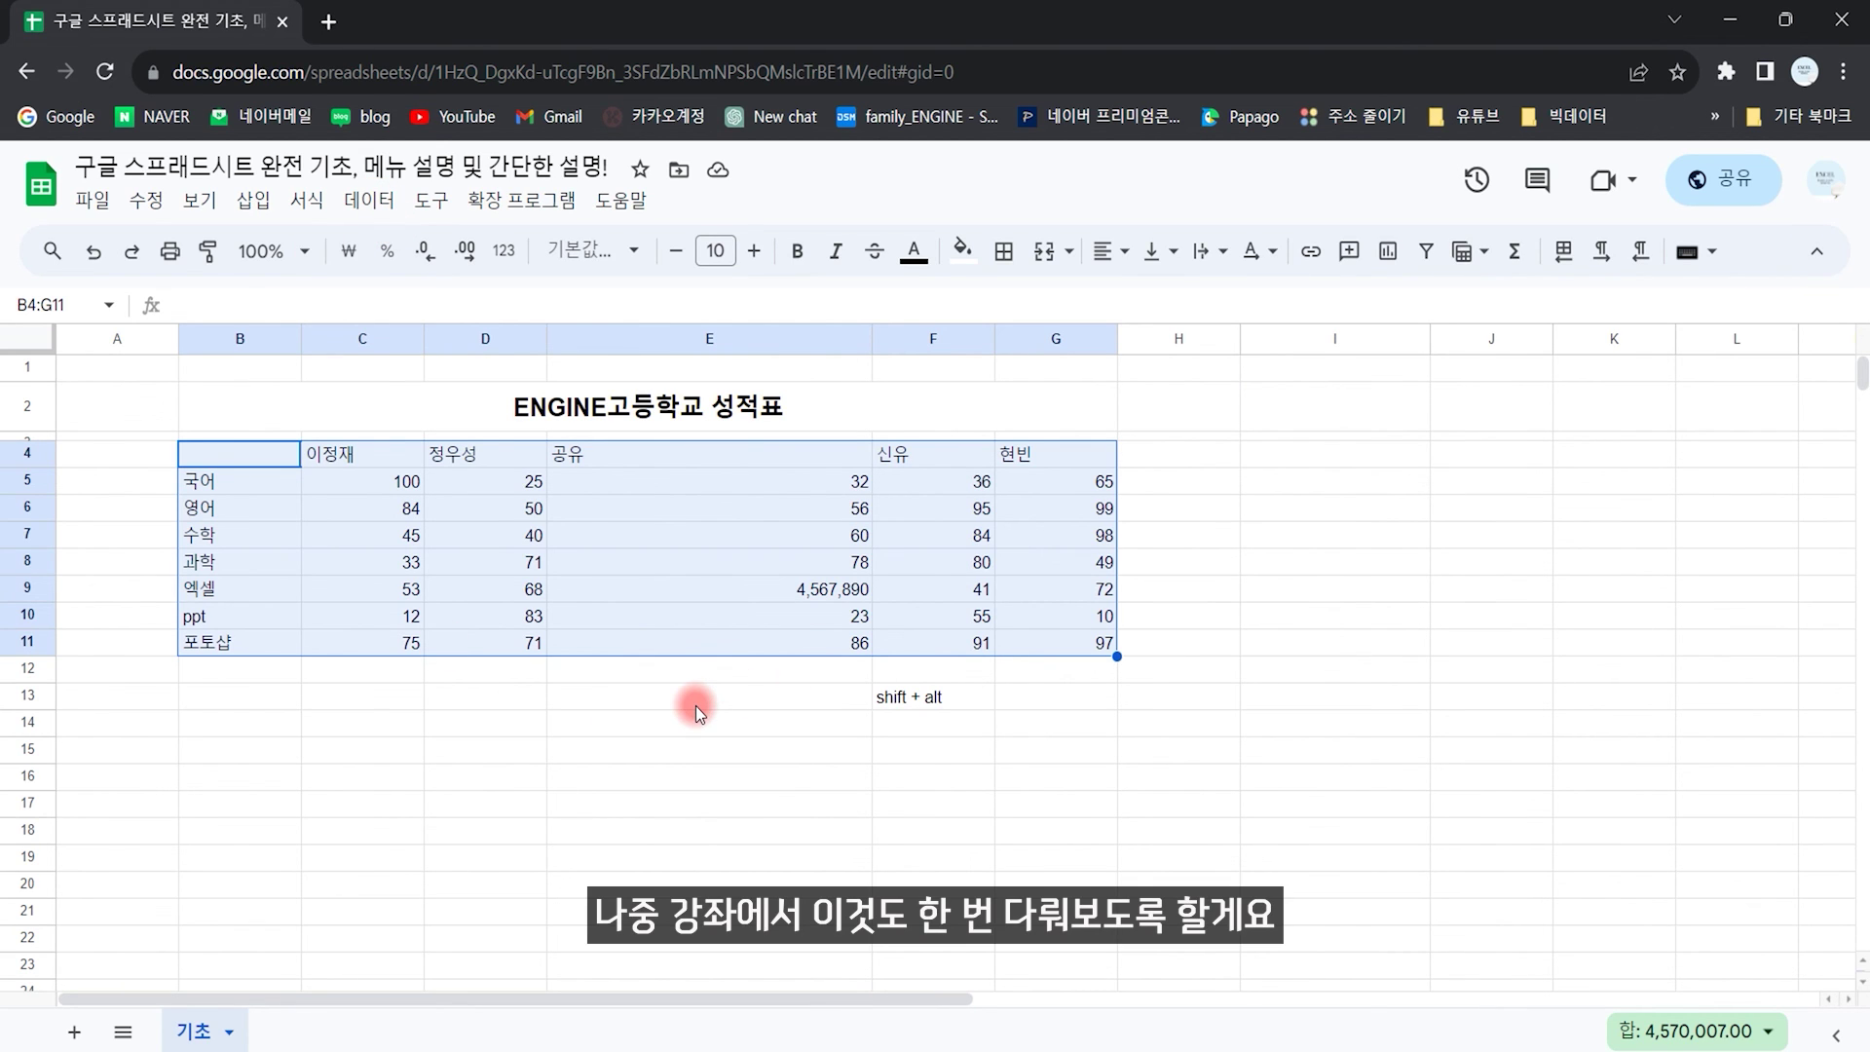
Step: Name the range B4:G11 성적표 using the Name box
left_click(368, 200)
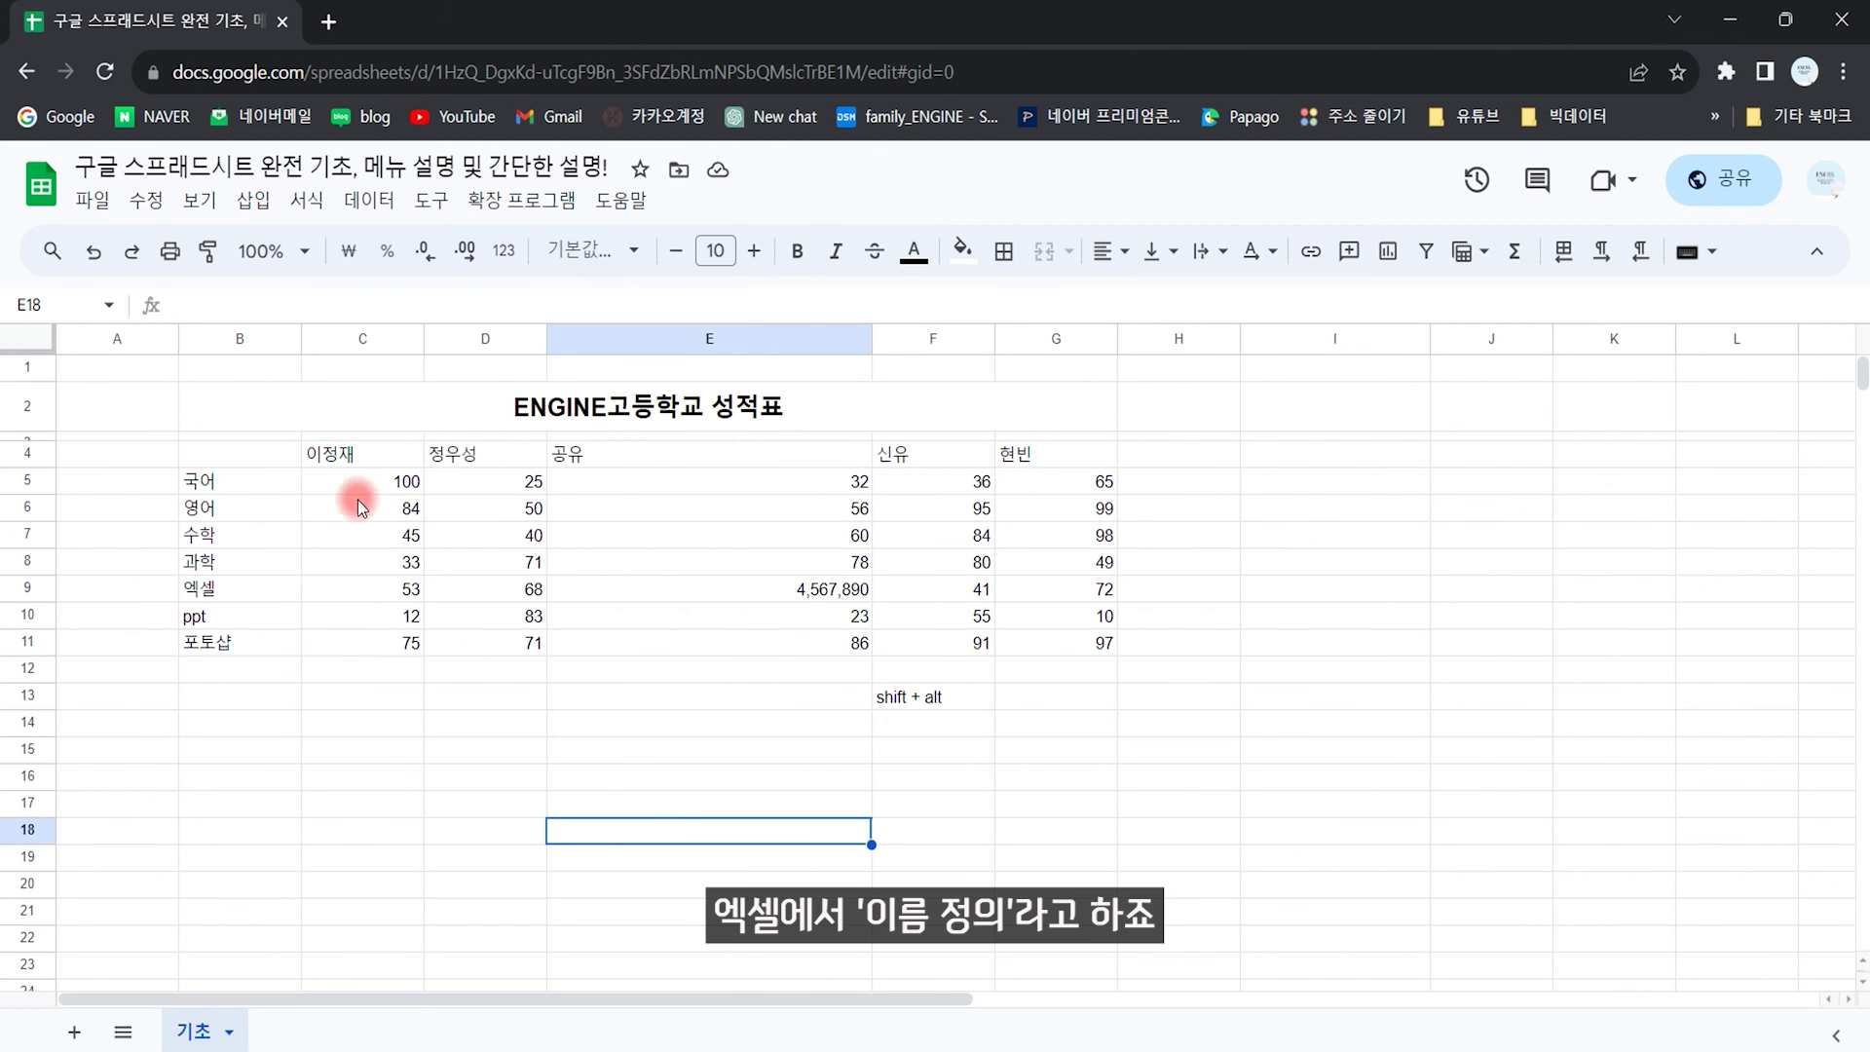
left_click_drag(259, 454, 1027, 641)
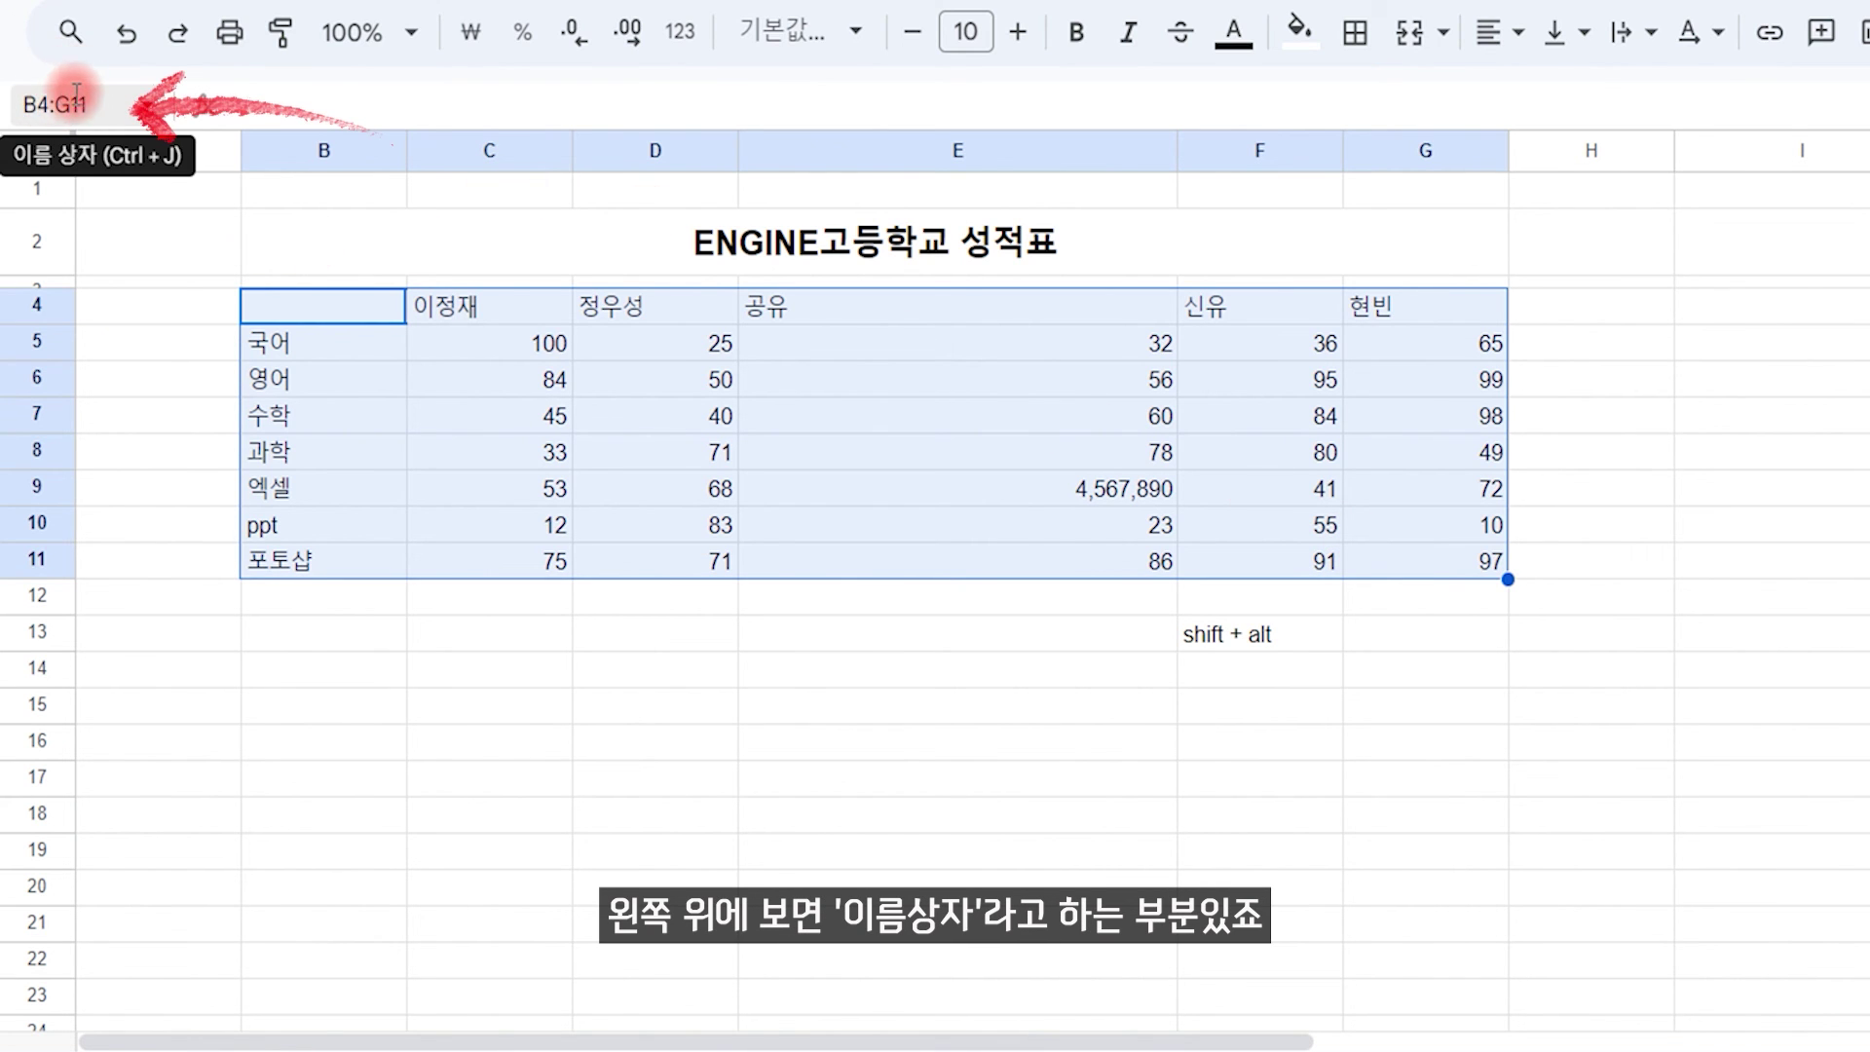
left_click(44, 103)
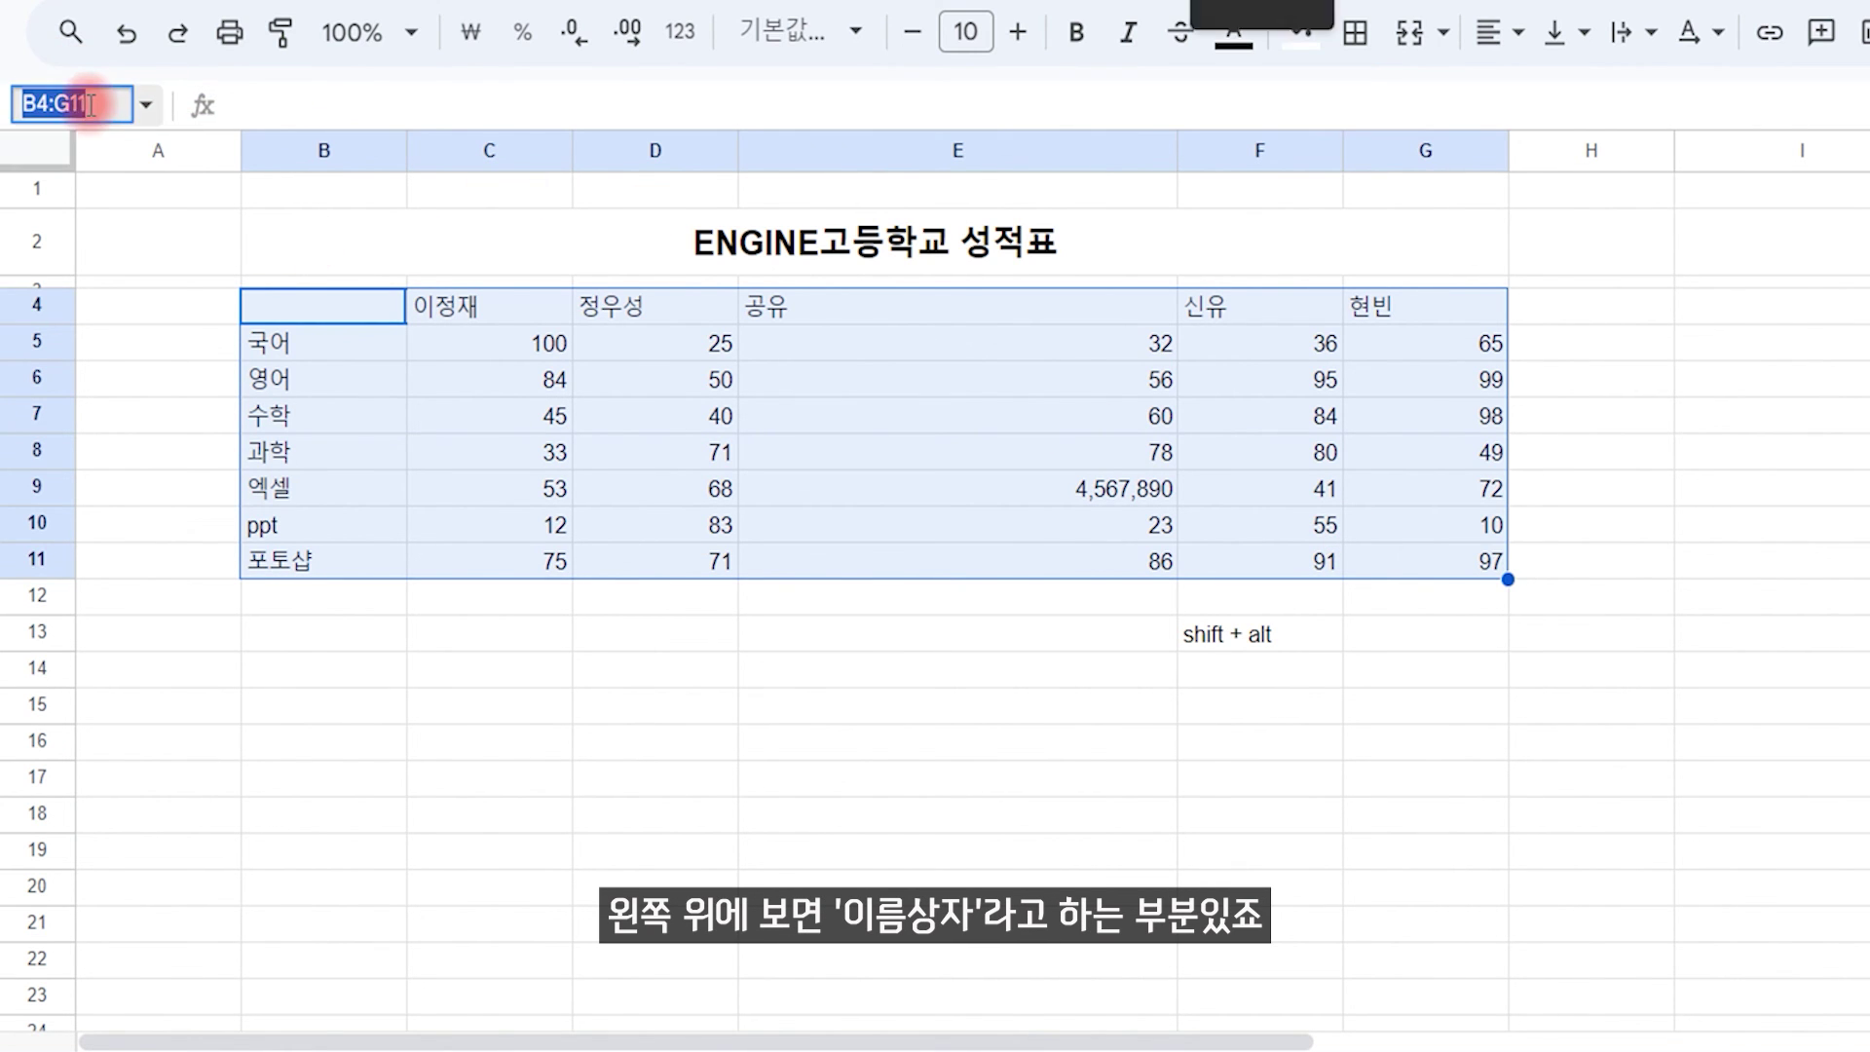
type("성적표")
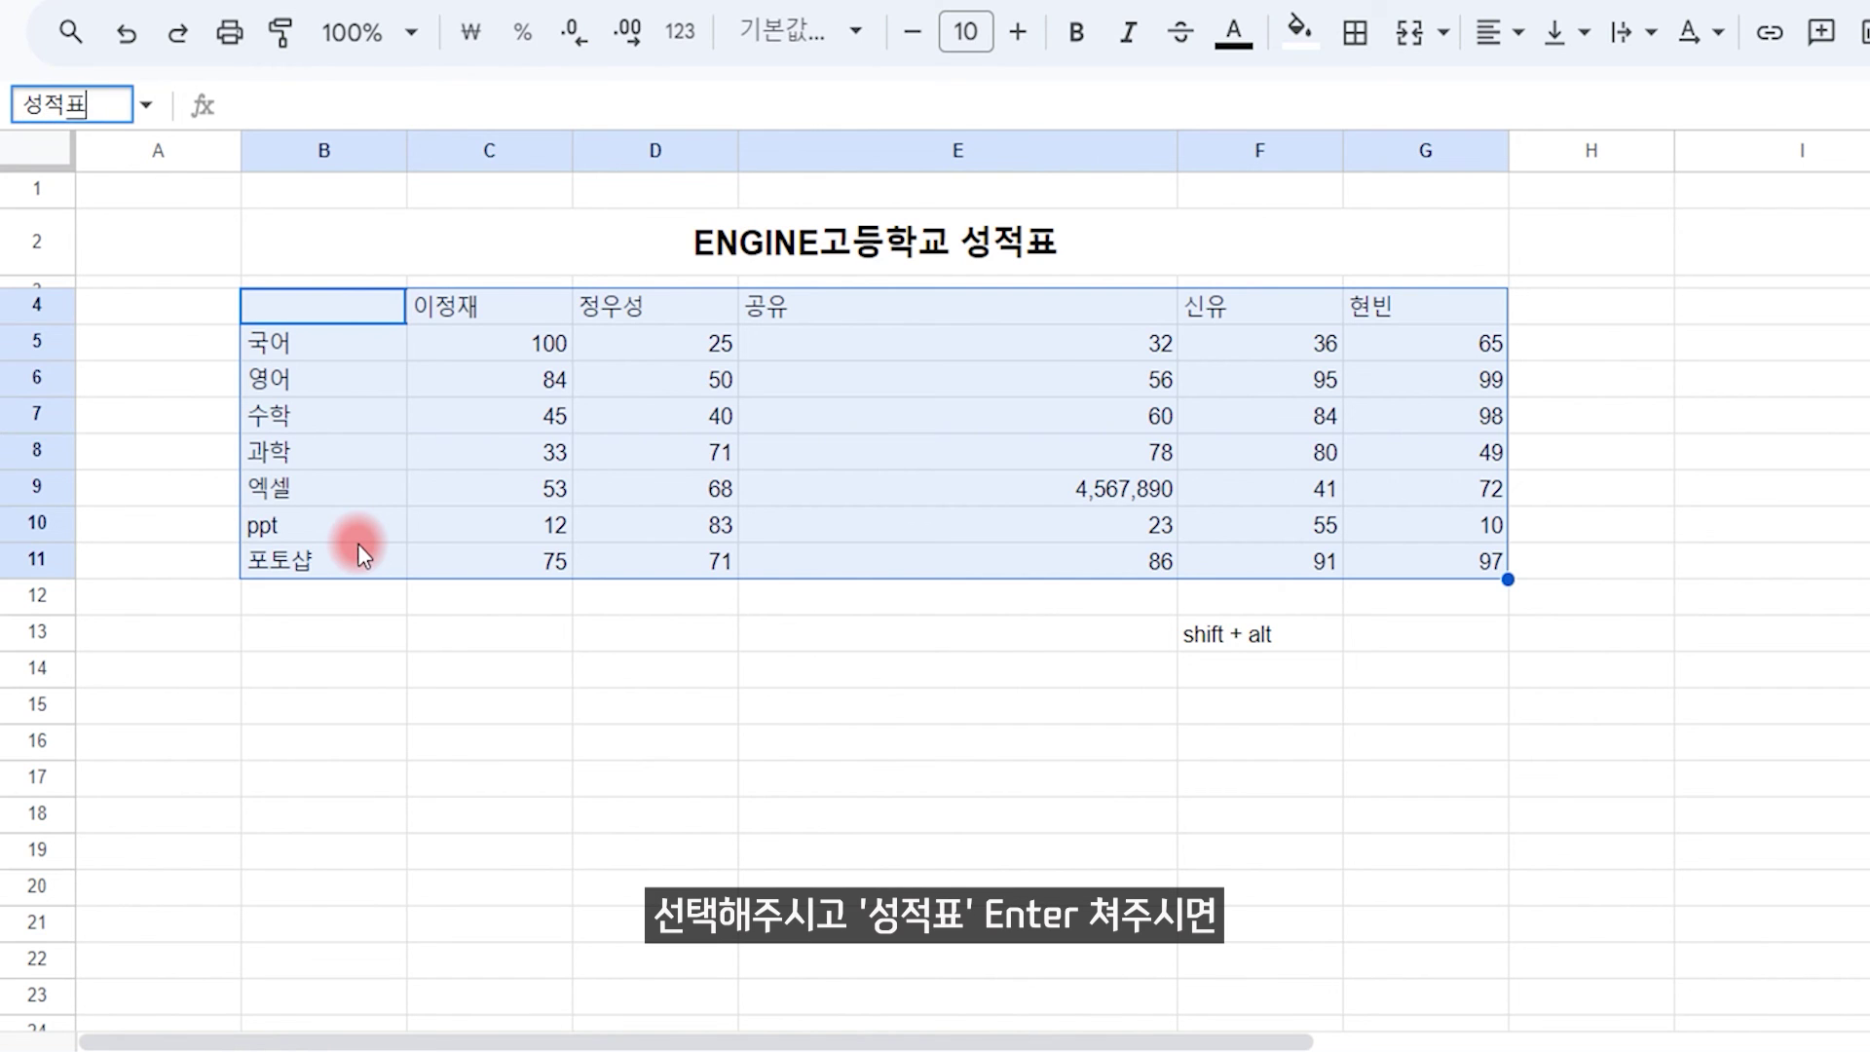
key("Return")
left_click(719, 789)
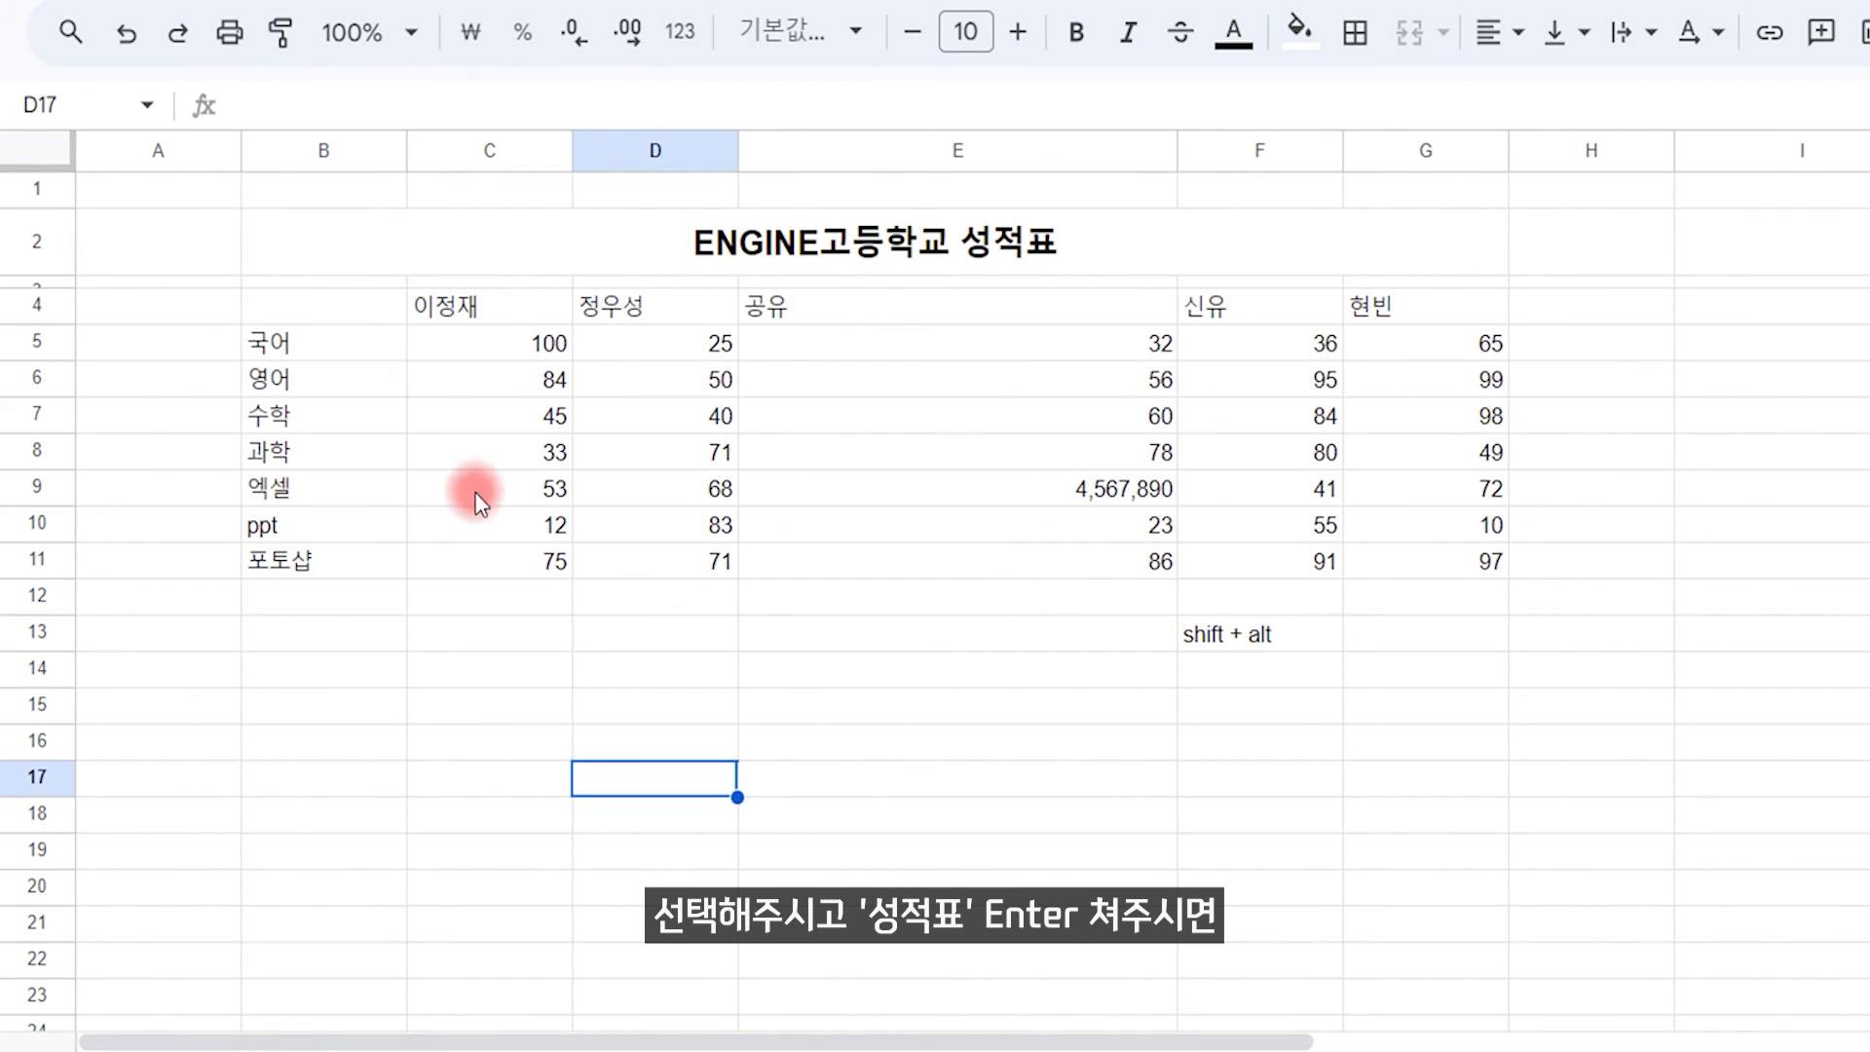
Step: Enter =성적표 in B18 and wrap it in ArrayFormula to spill the table
left_click(395, 818)
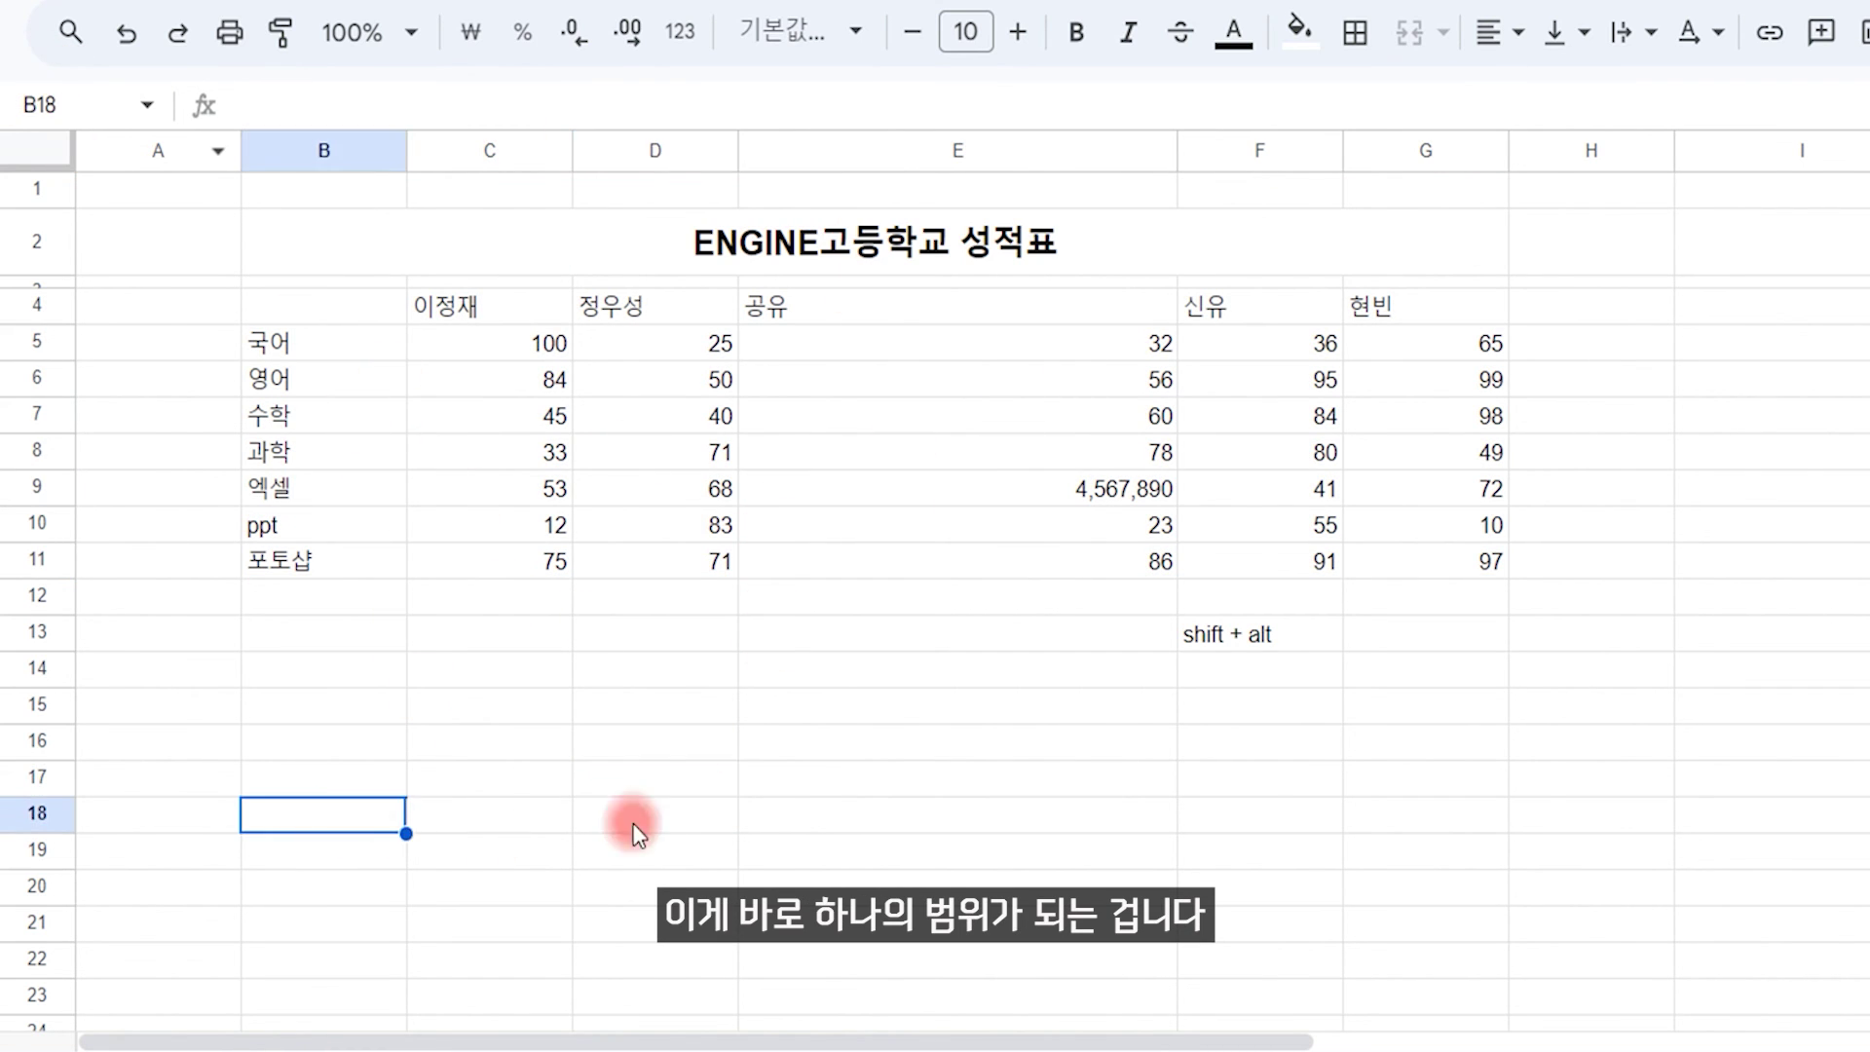
type("ㅋ성ㅈ")
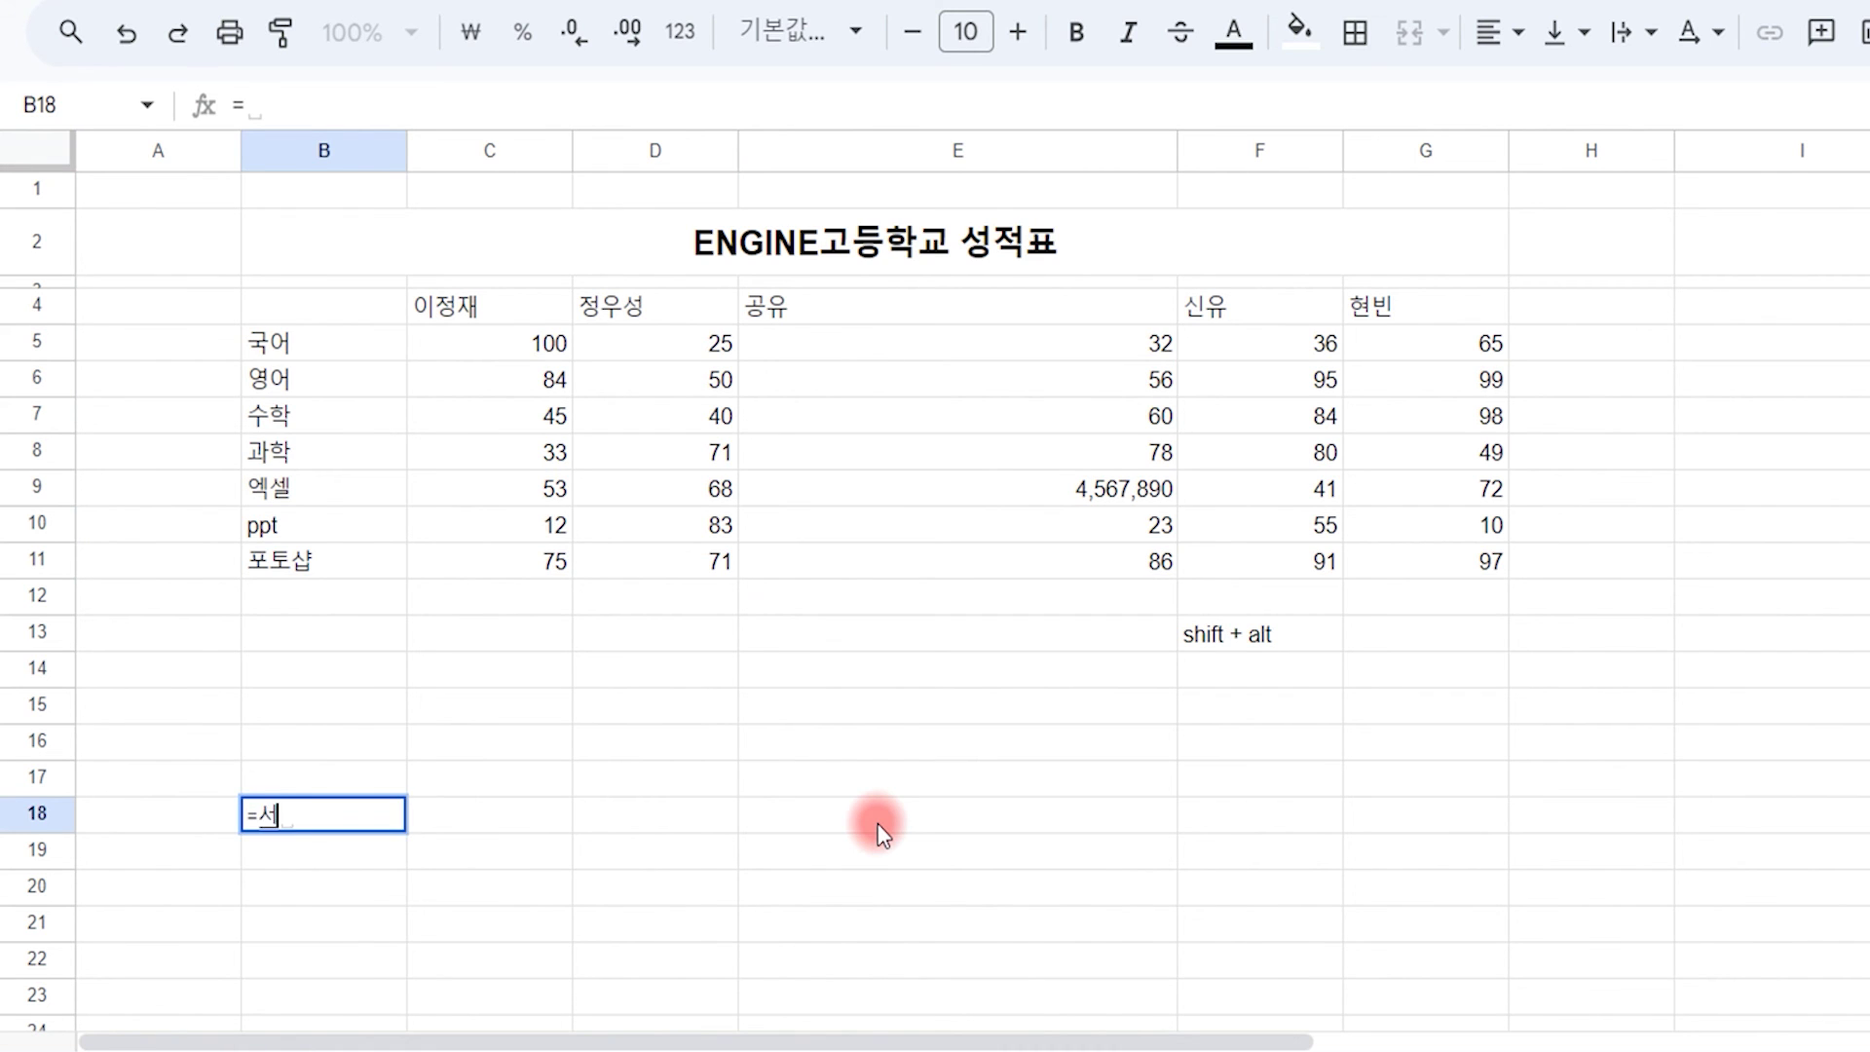
type("ㅓㄱ표")
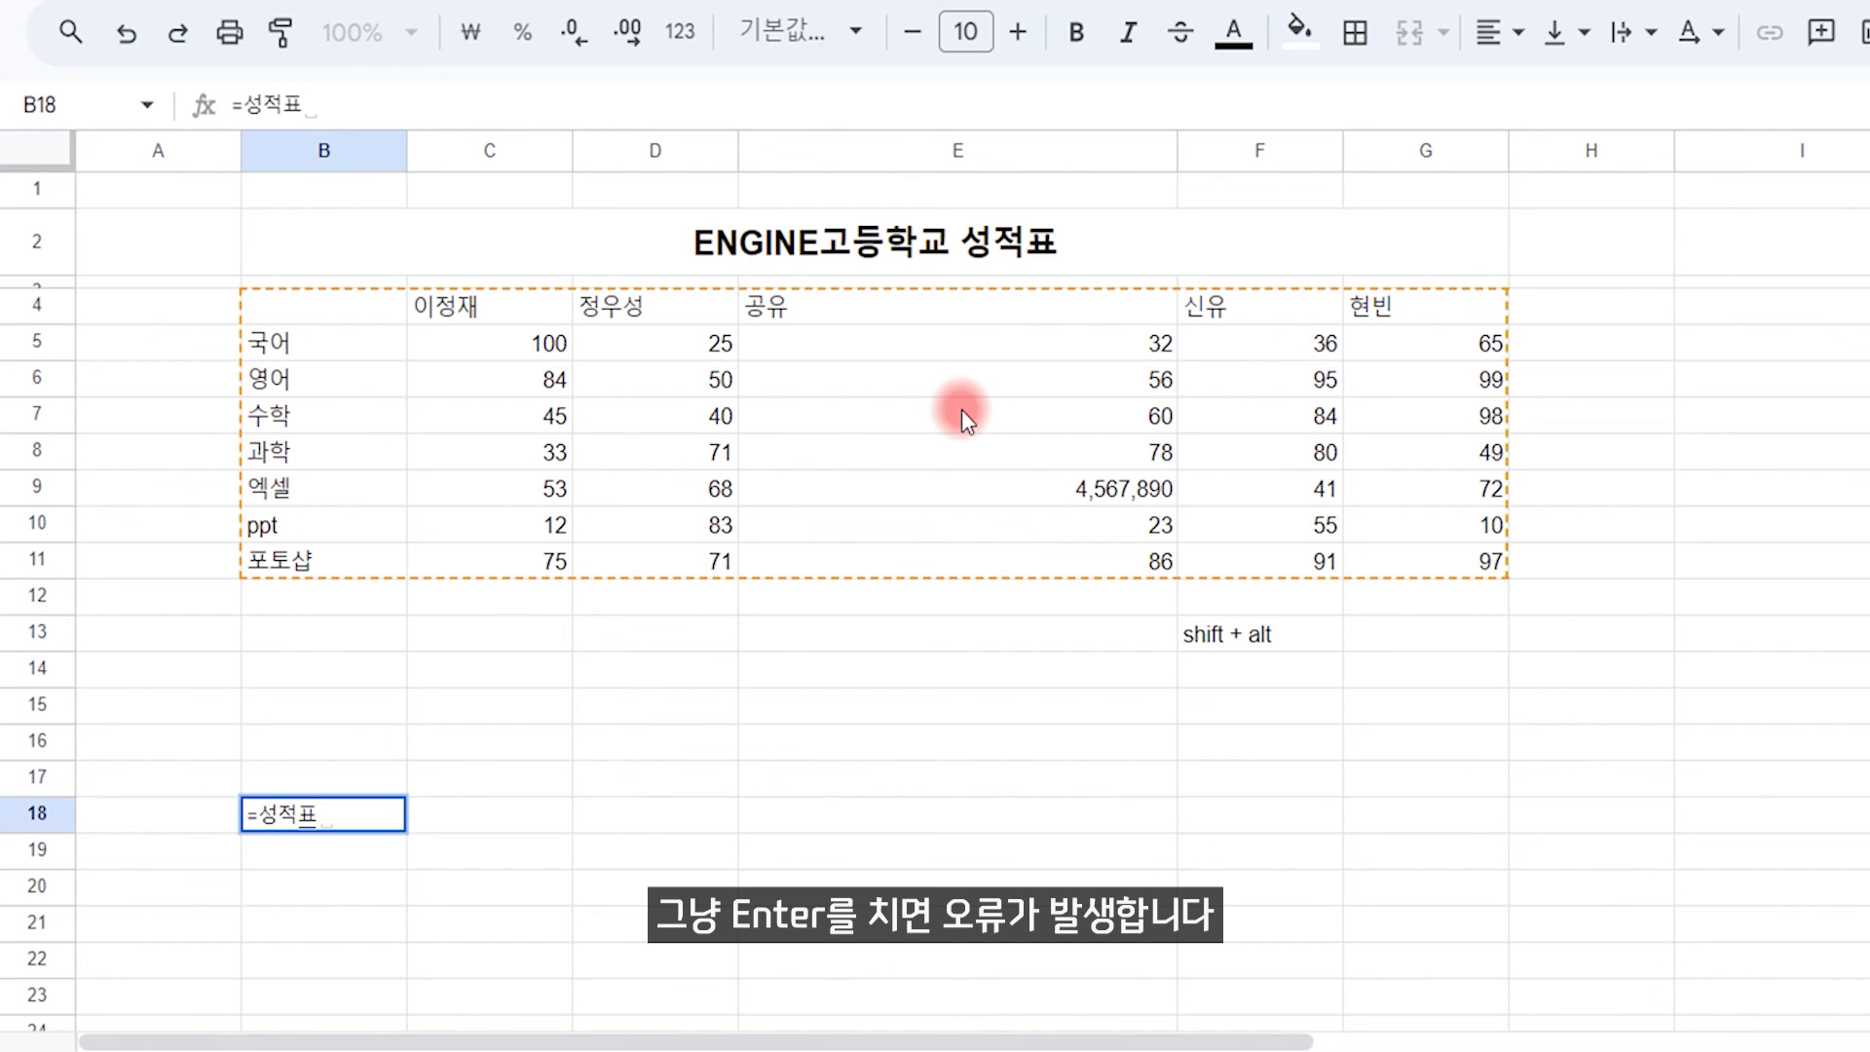
key("Return")
key("Up")
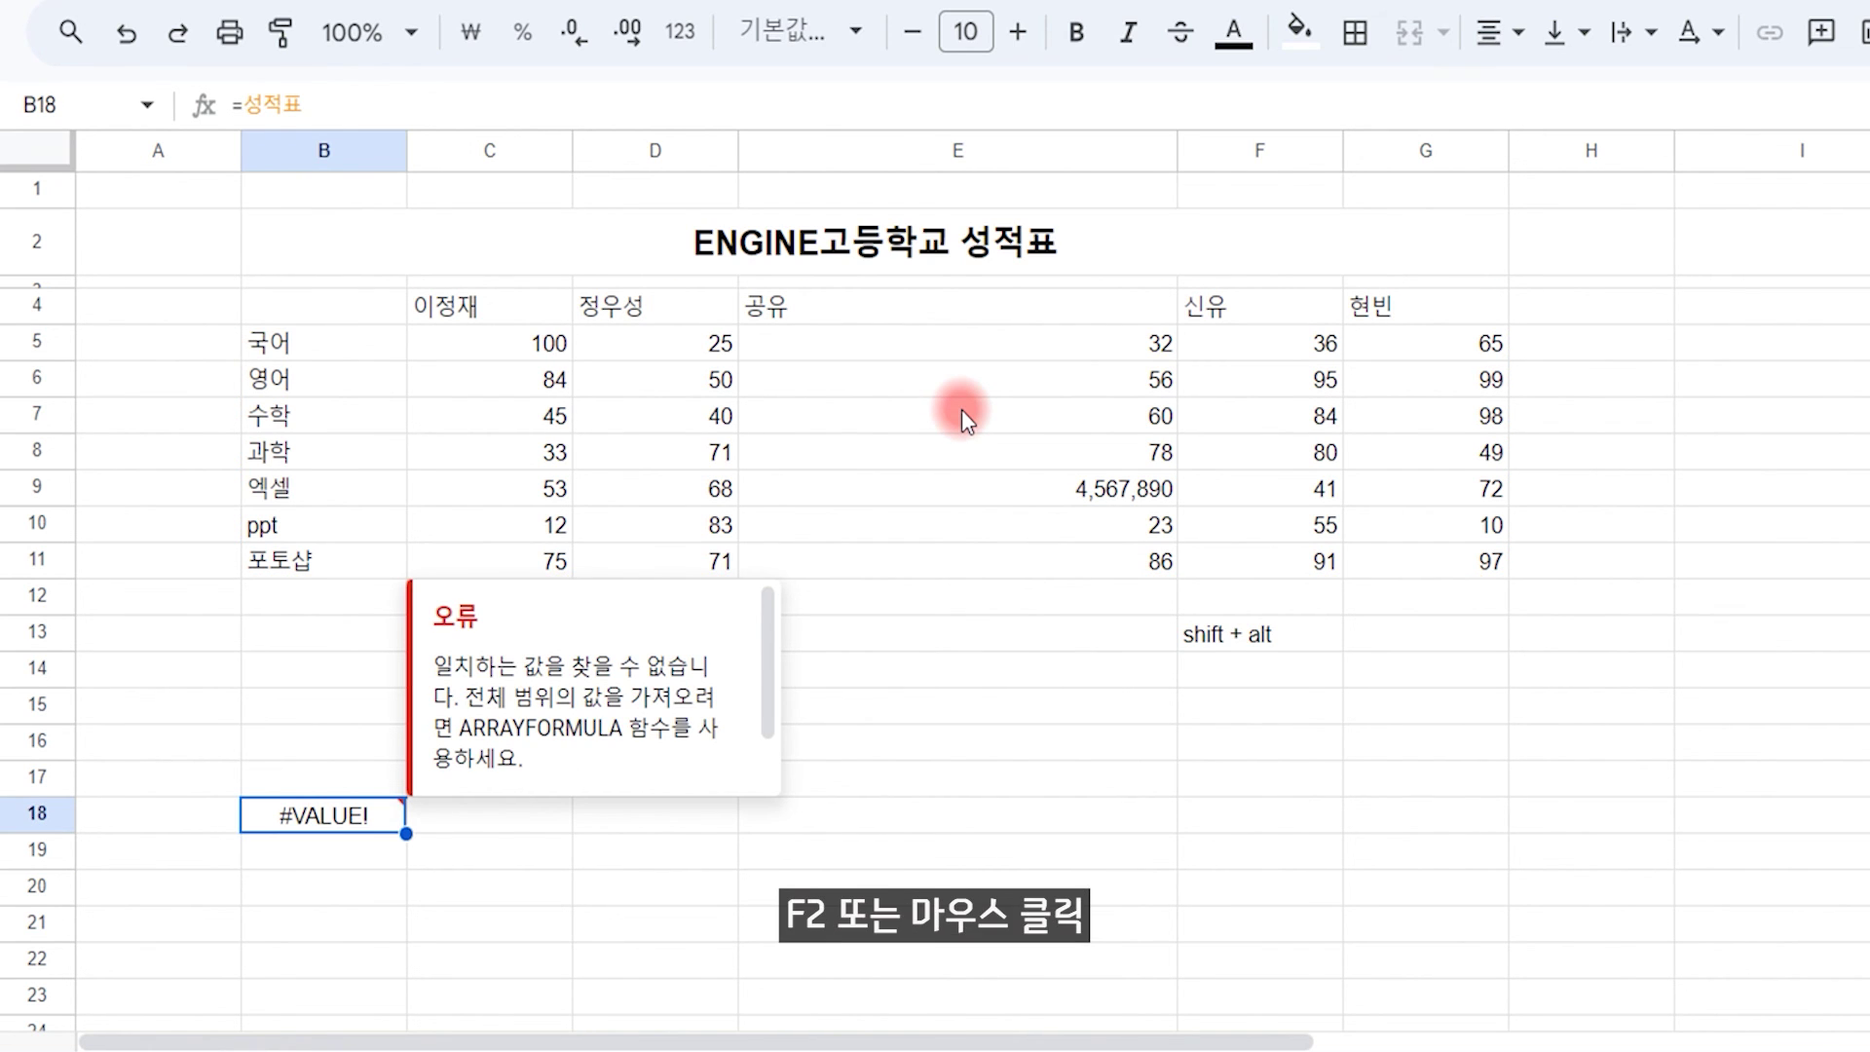
double_click(341, 819)
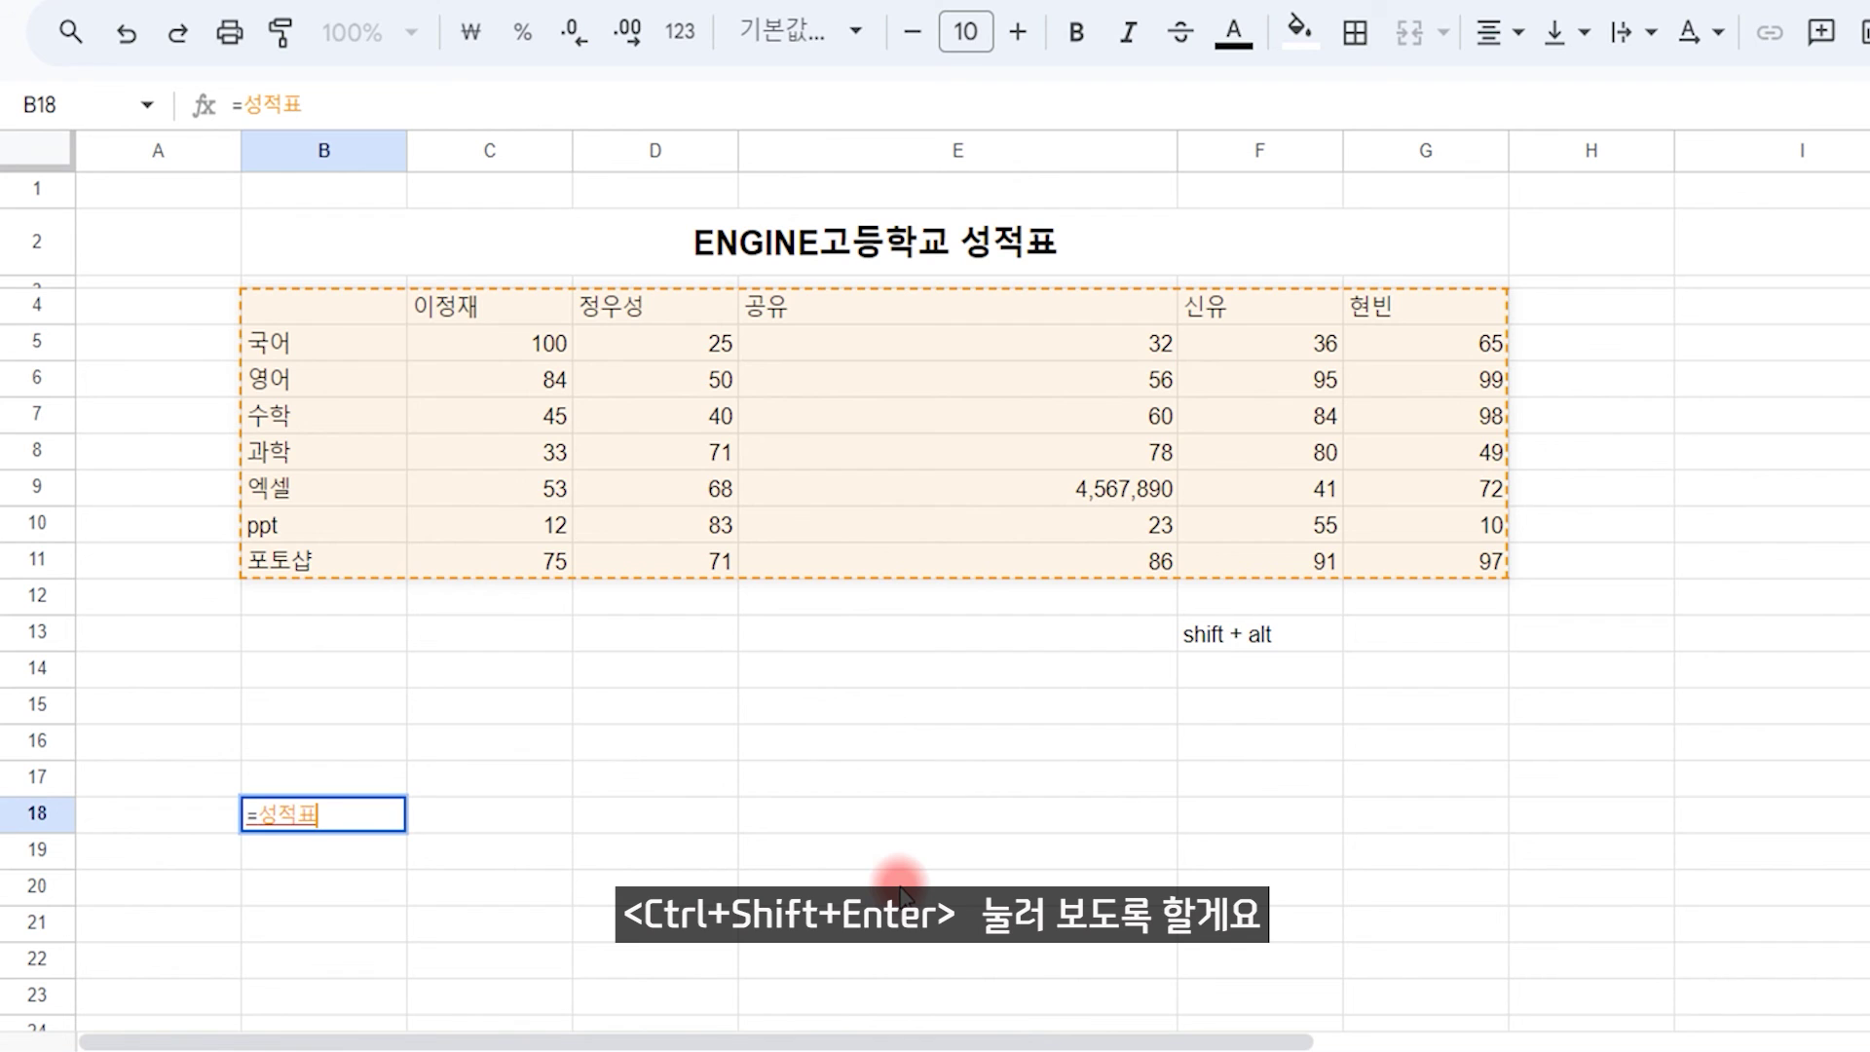
key("ctrl+shift+Return")
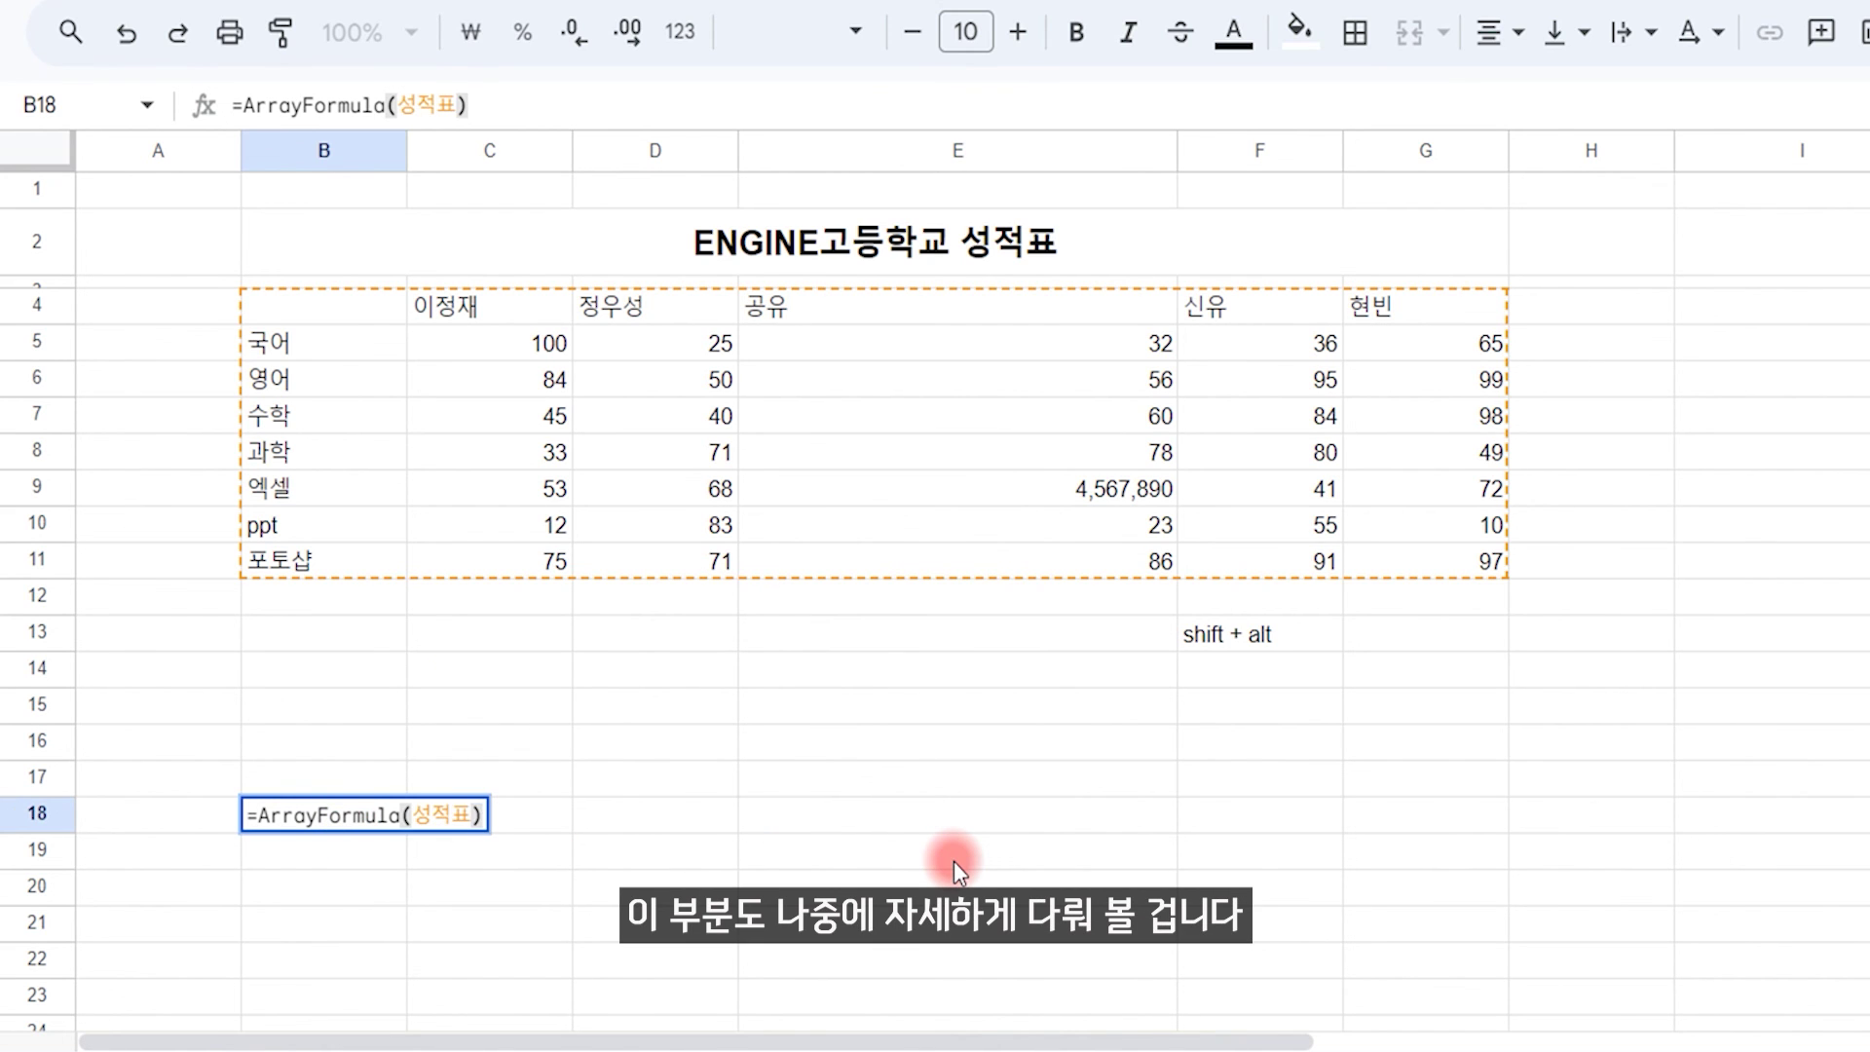
key("Return")
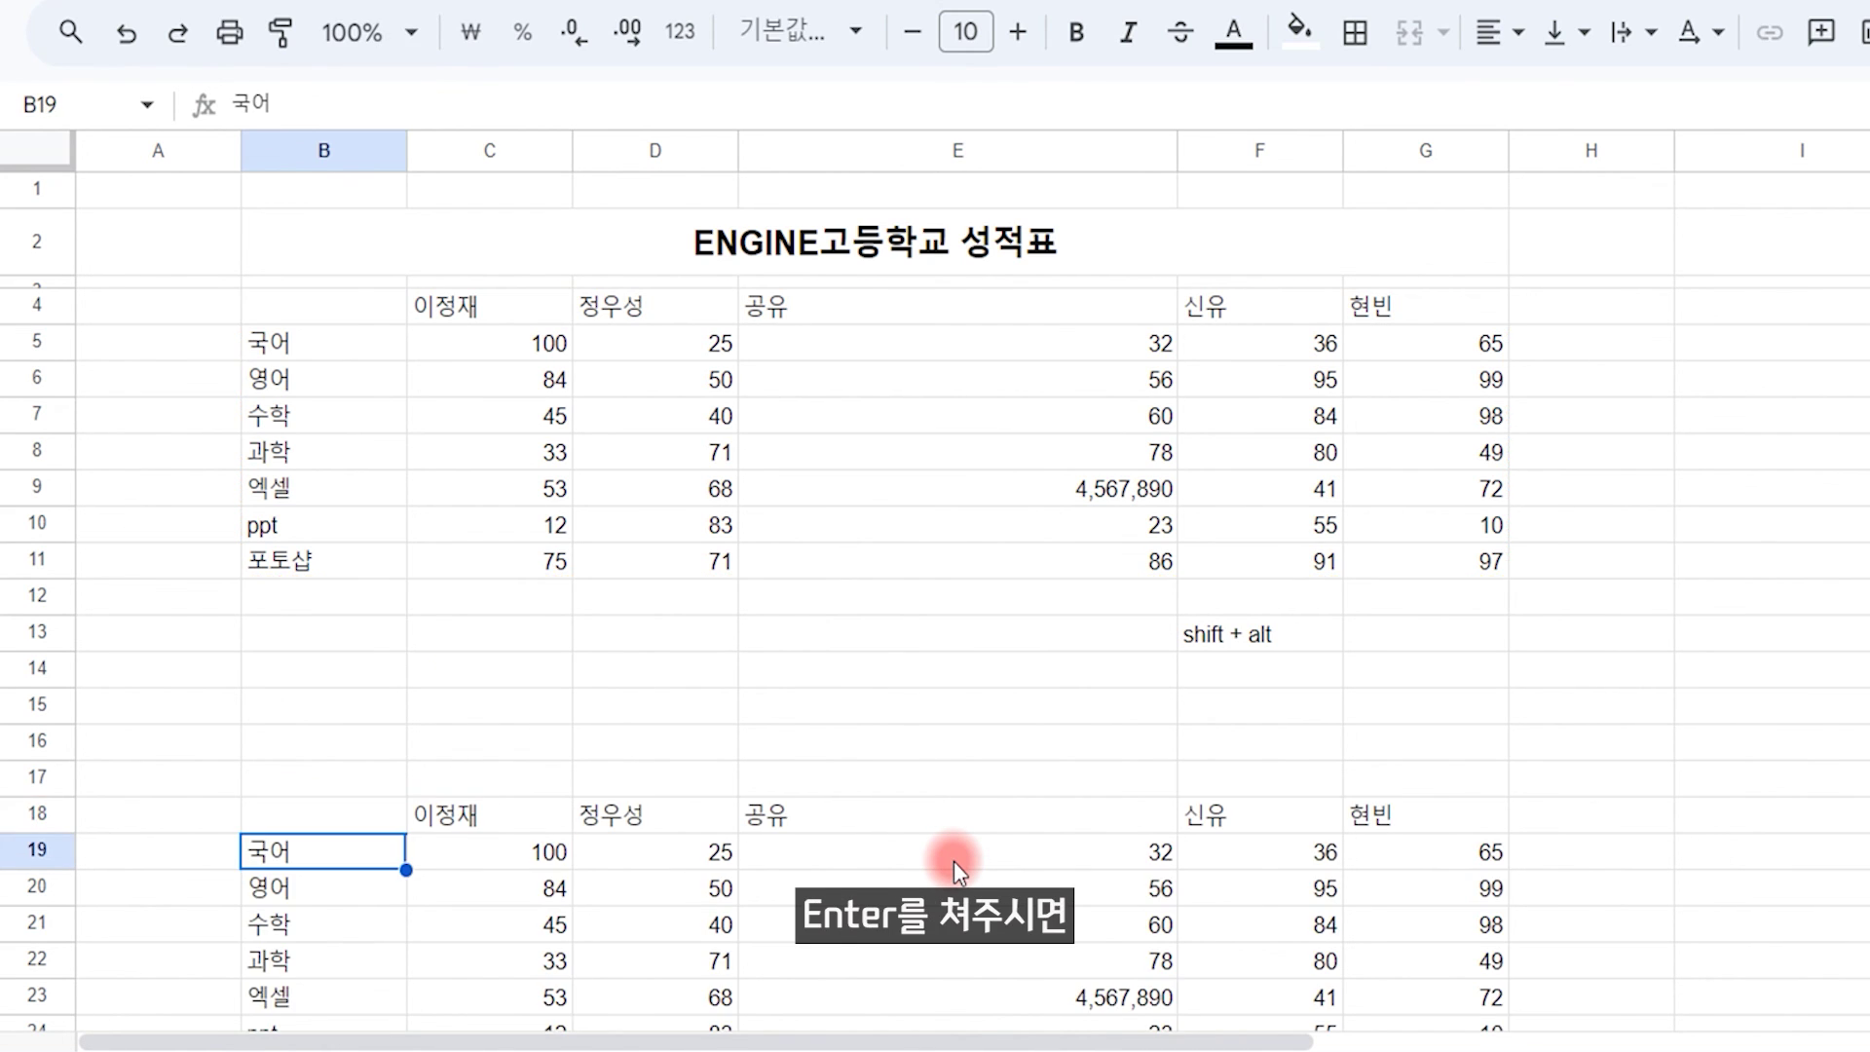
Step: Delete the spilled table from B18 and bring up the Data menu
key("Up")
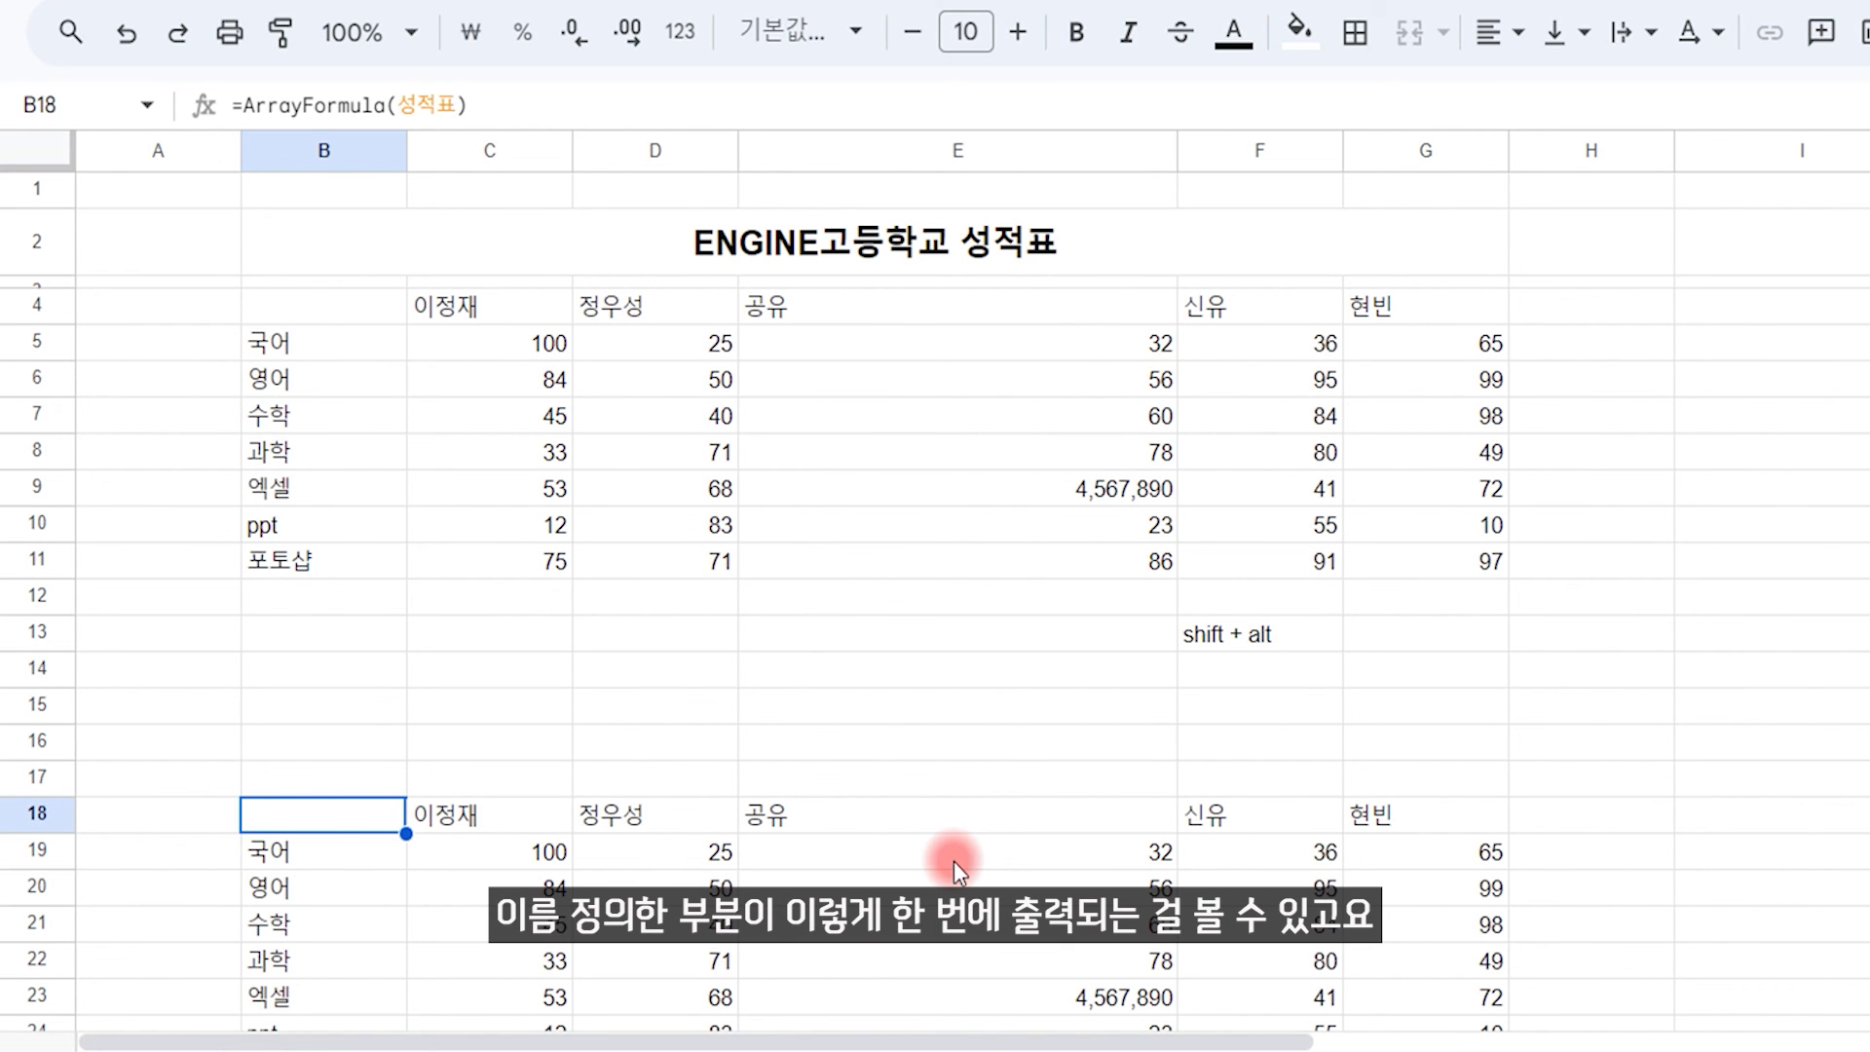
key("ctrl+shift+Right")
key("ctrl+shift+Down")
key("Delete")
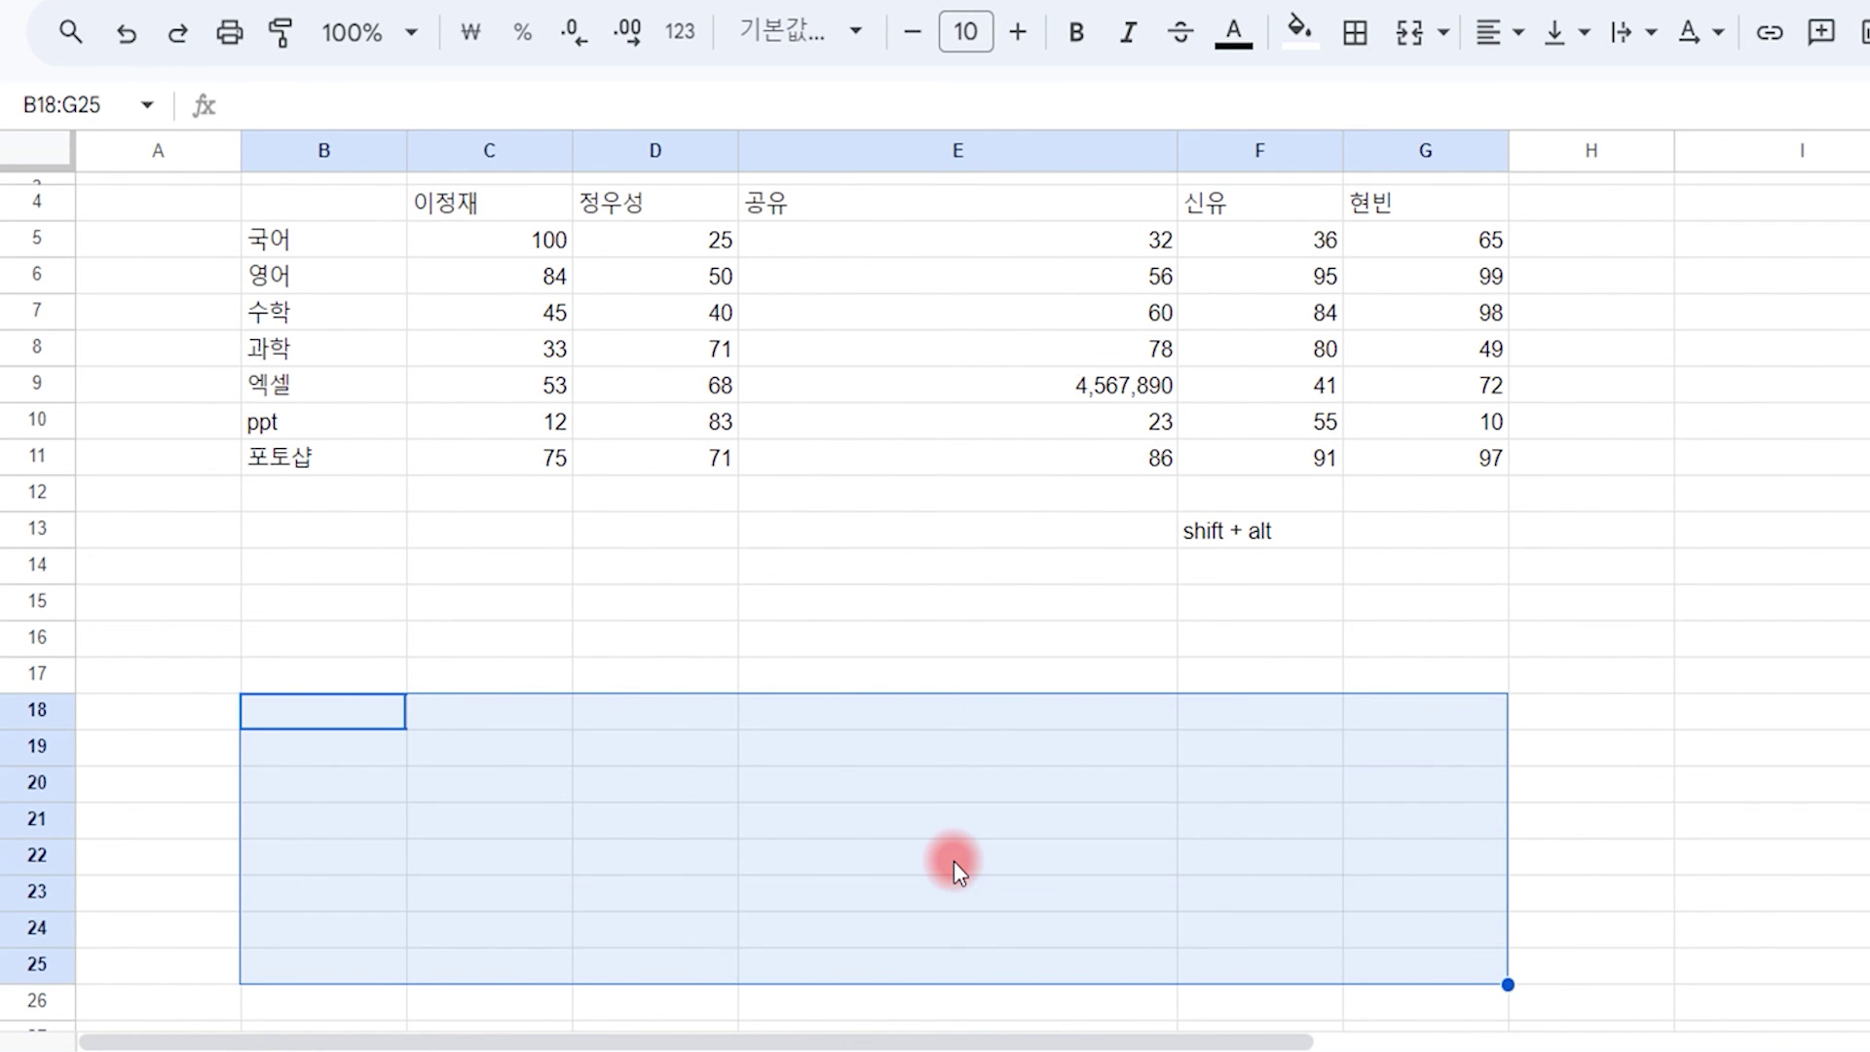
left_click(555, 671)
scroll(555, 670, "up", 1)
left_click(380, 202)
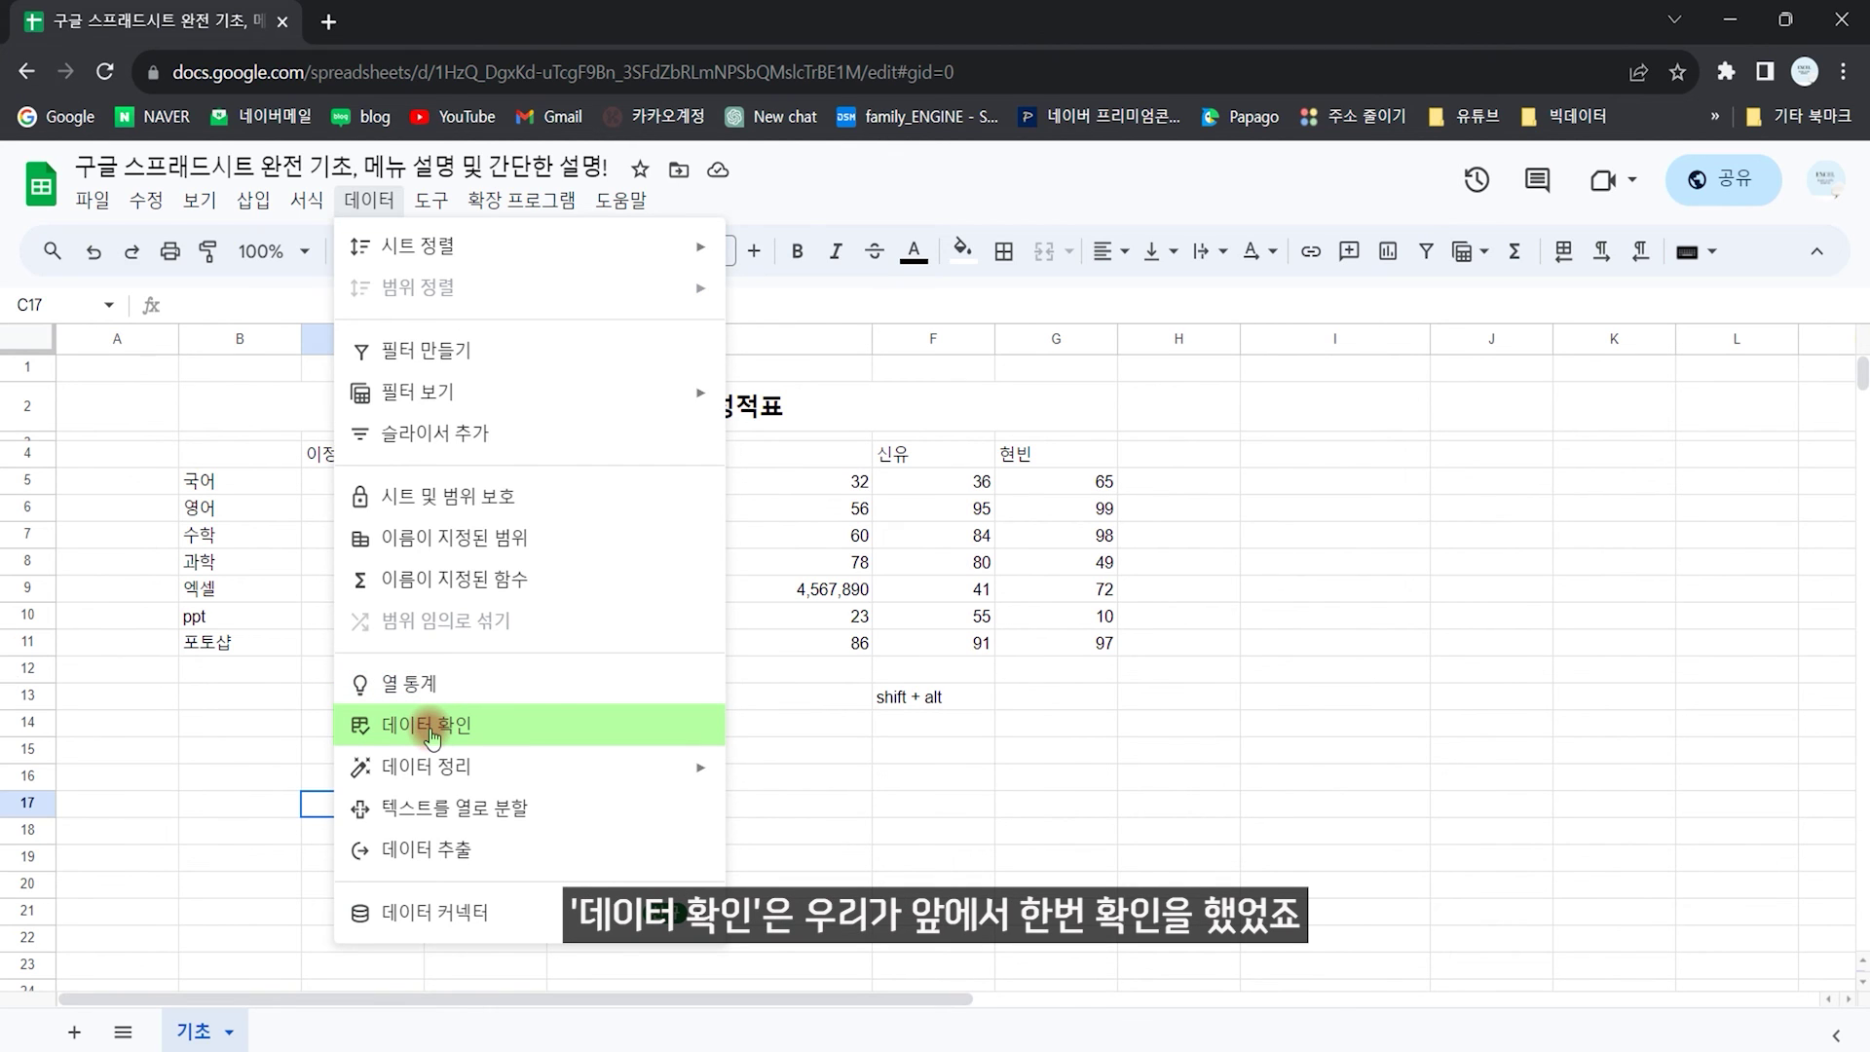
Step: Add a data validation dropdown rule to cell C17
left_click(430, 729)
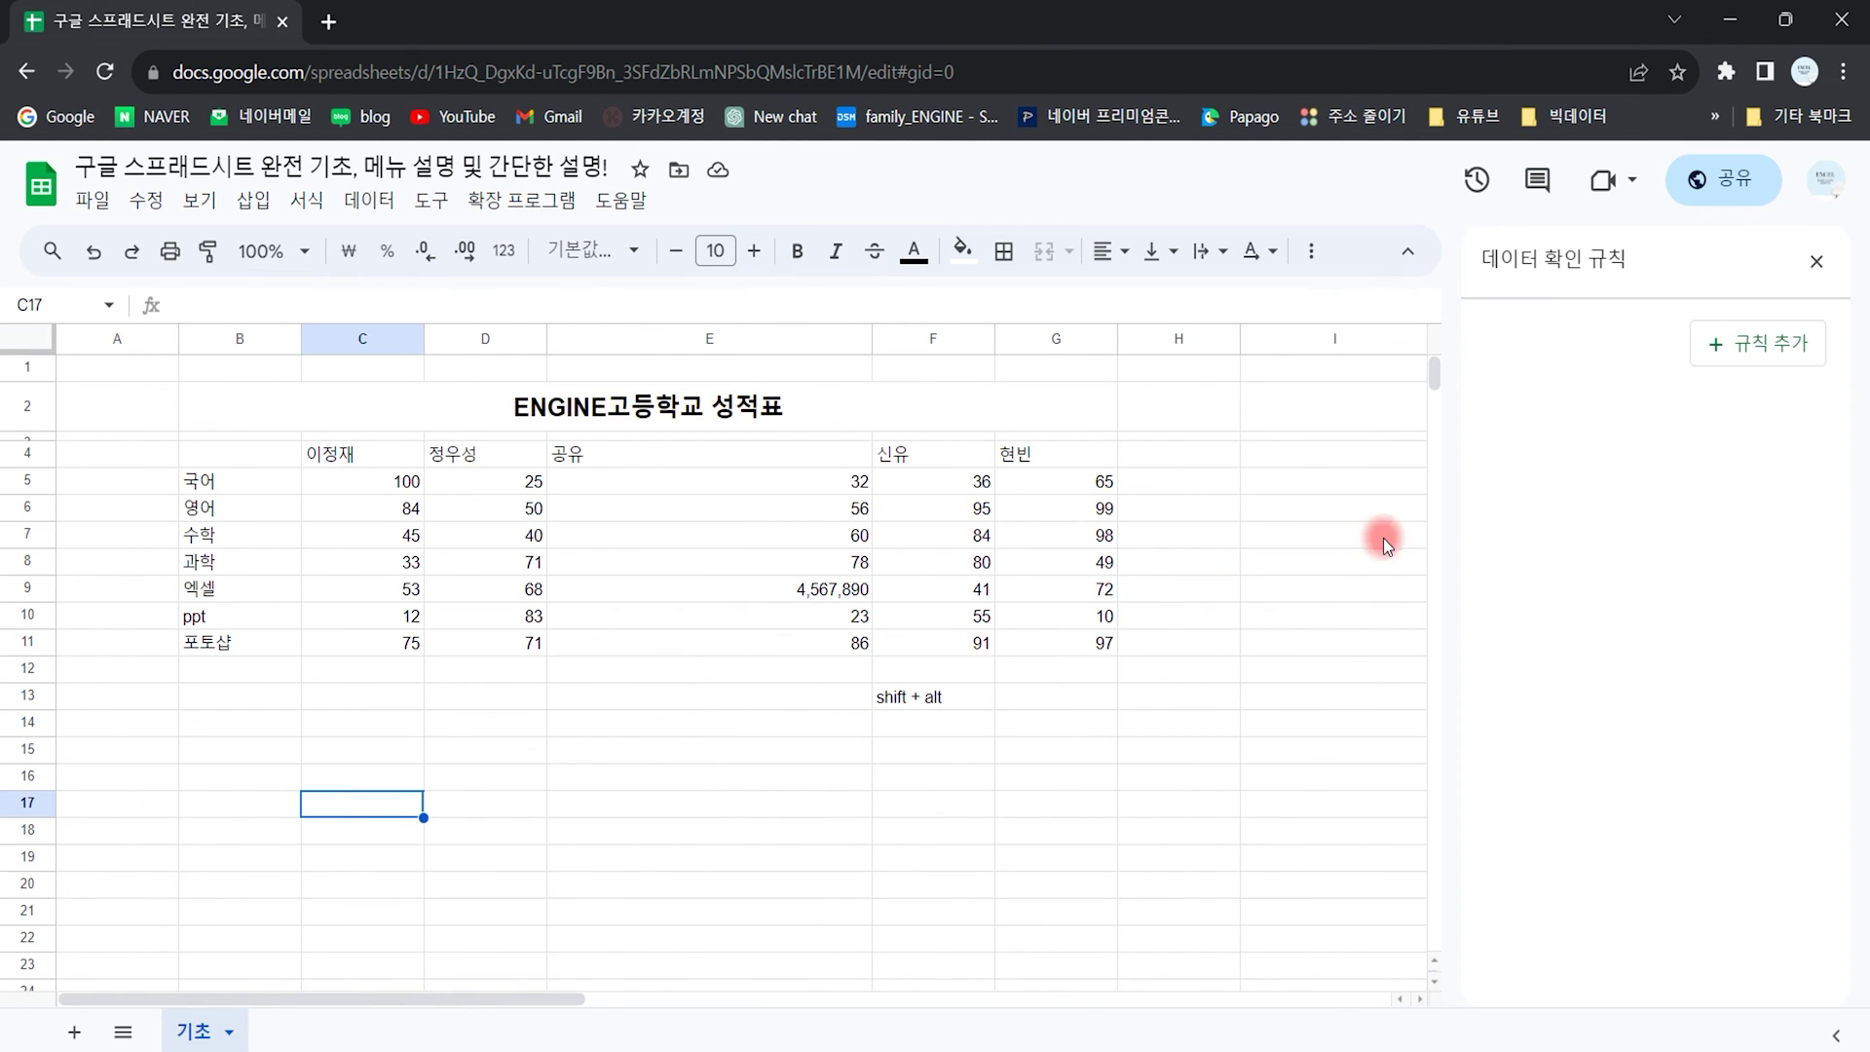
left_click(1773, 343)
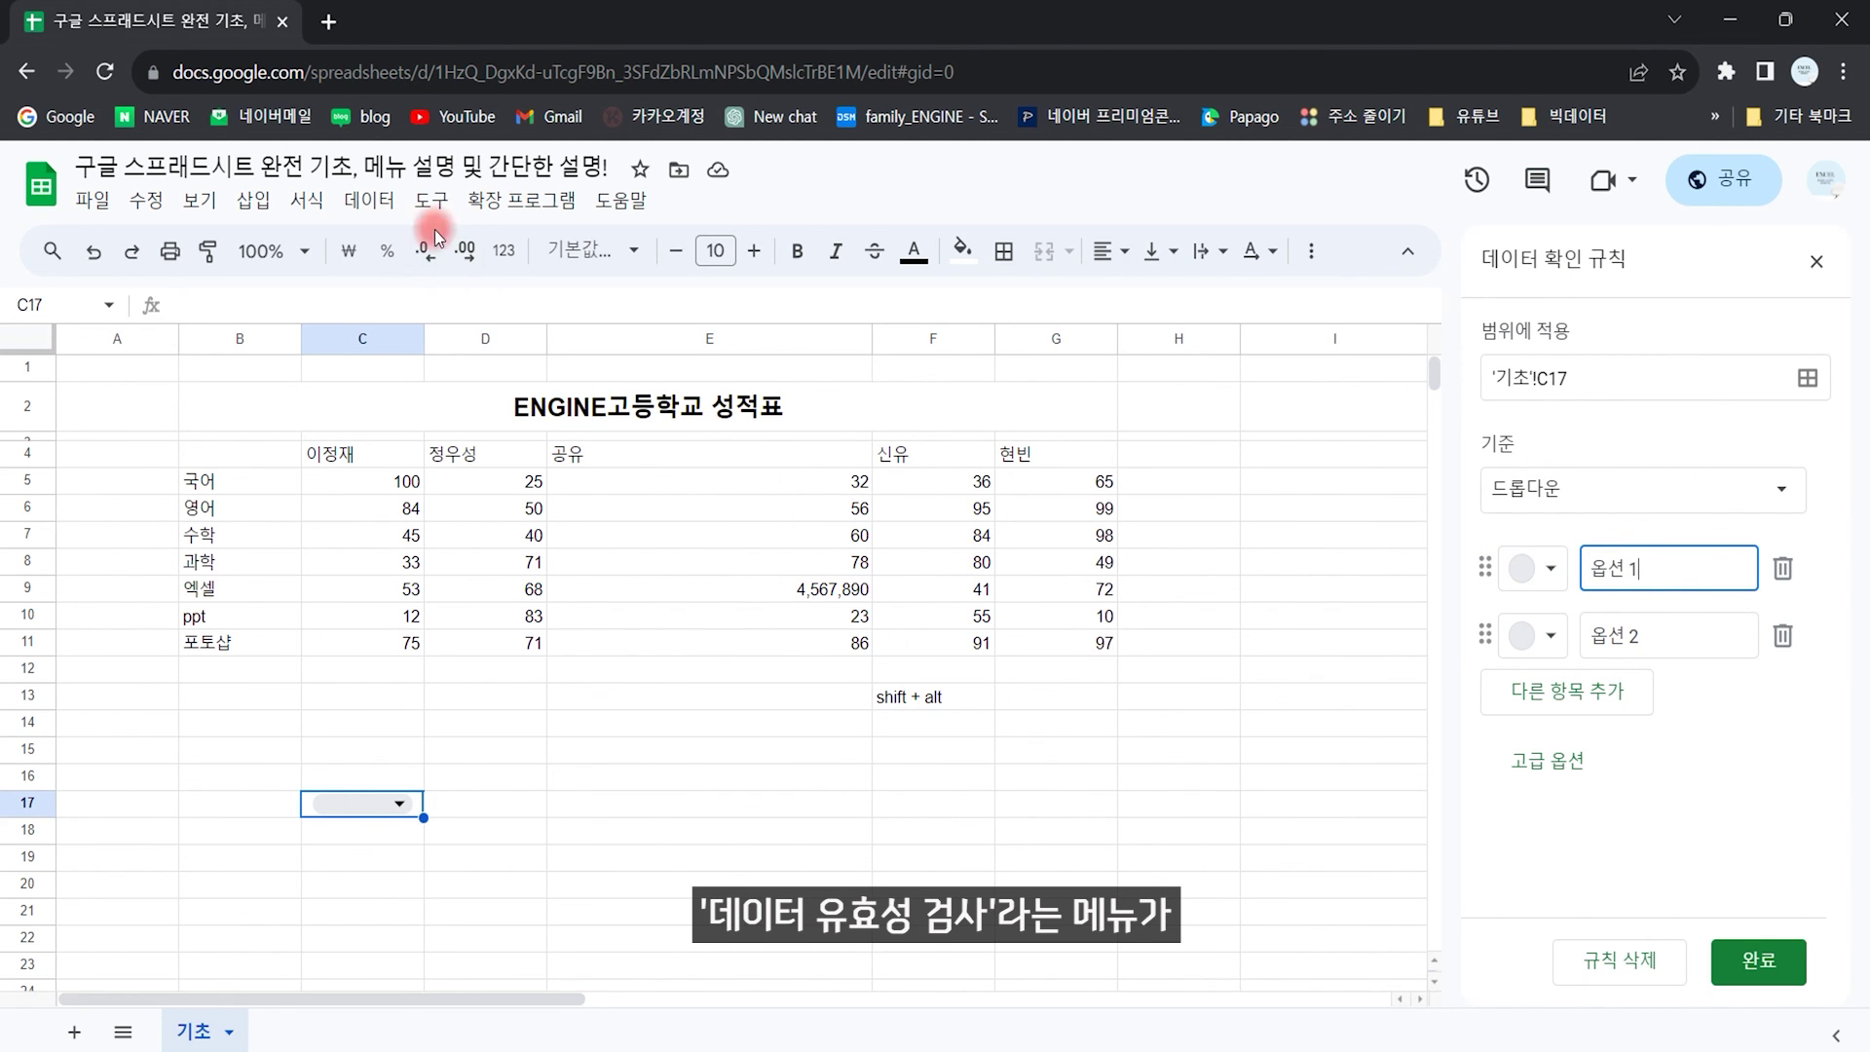
left_click(1817, 261)
Step: Delete rows 14–19 so the C17 dropdown is removed and C17 is empty again
left_click_drag(478, 865, 213, 723)
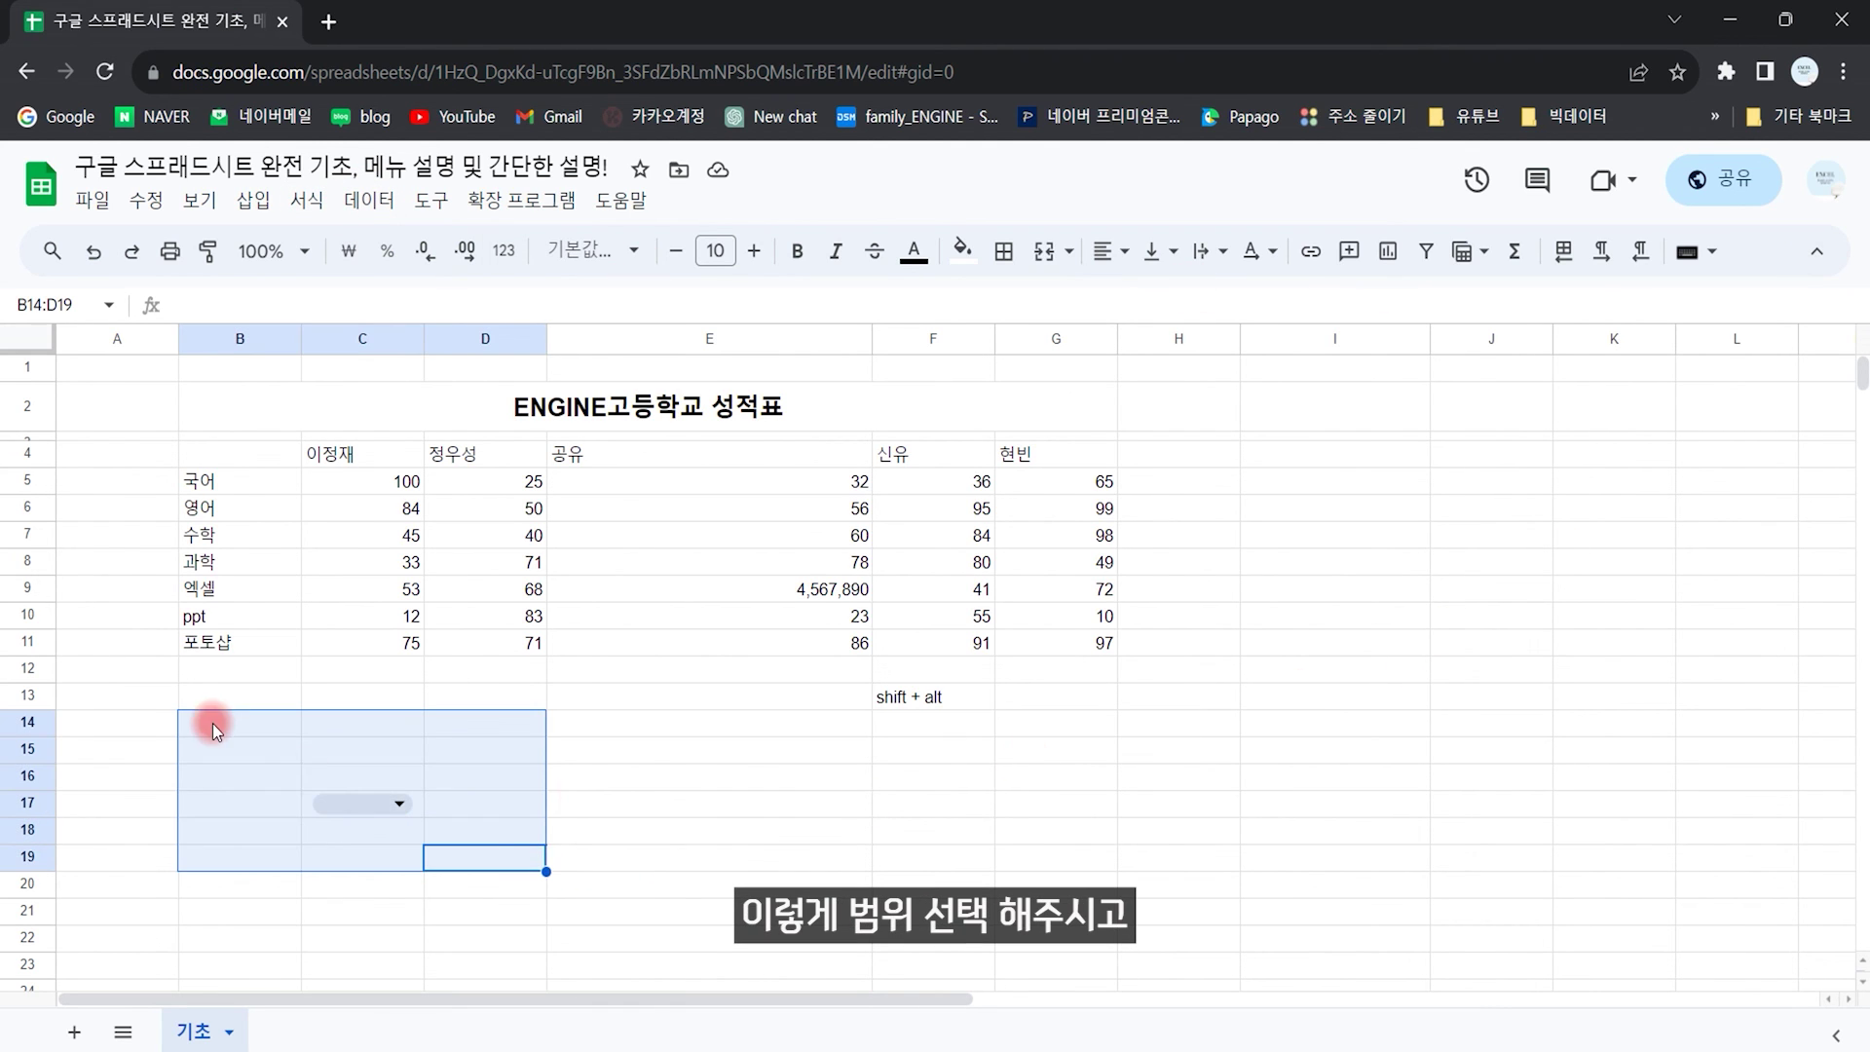
right_click(360, 811)
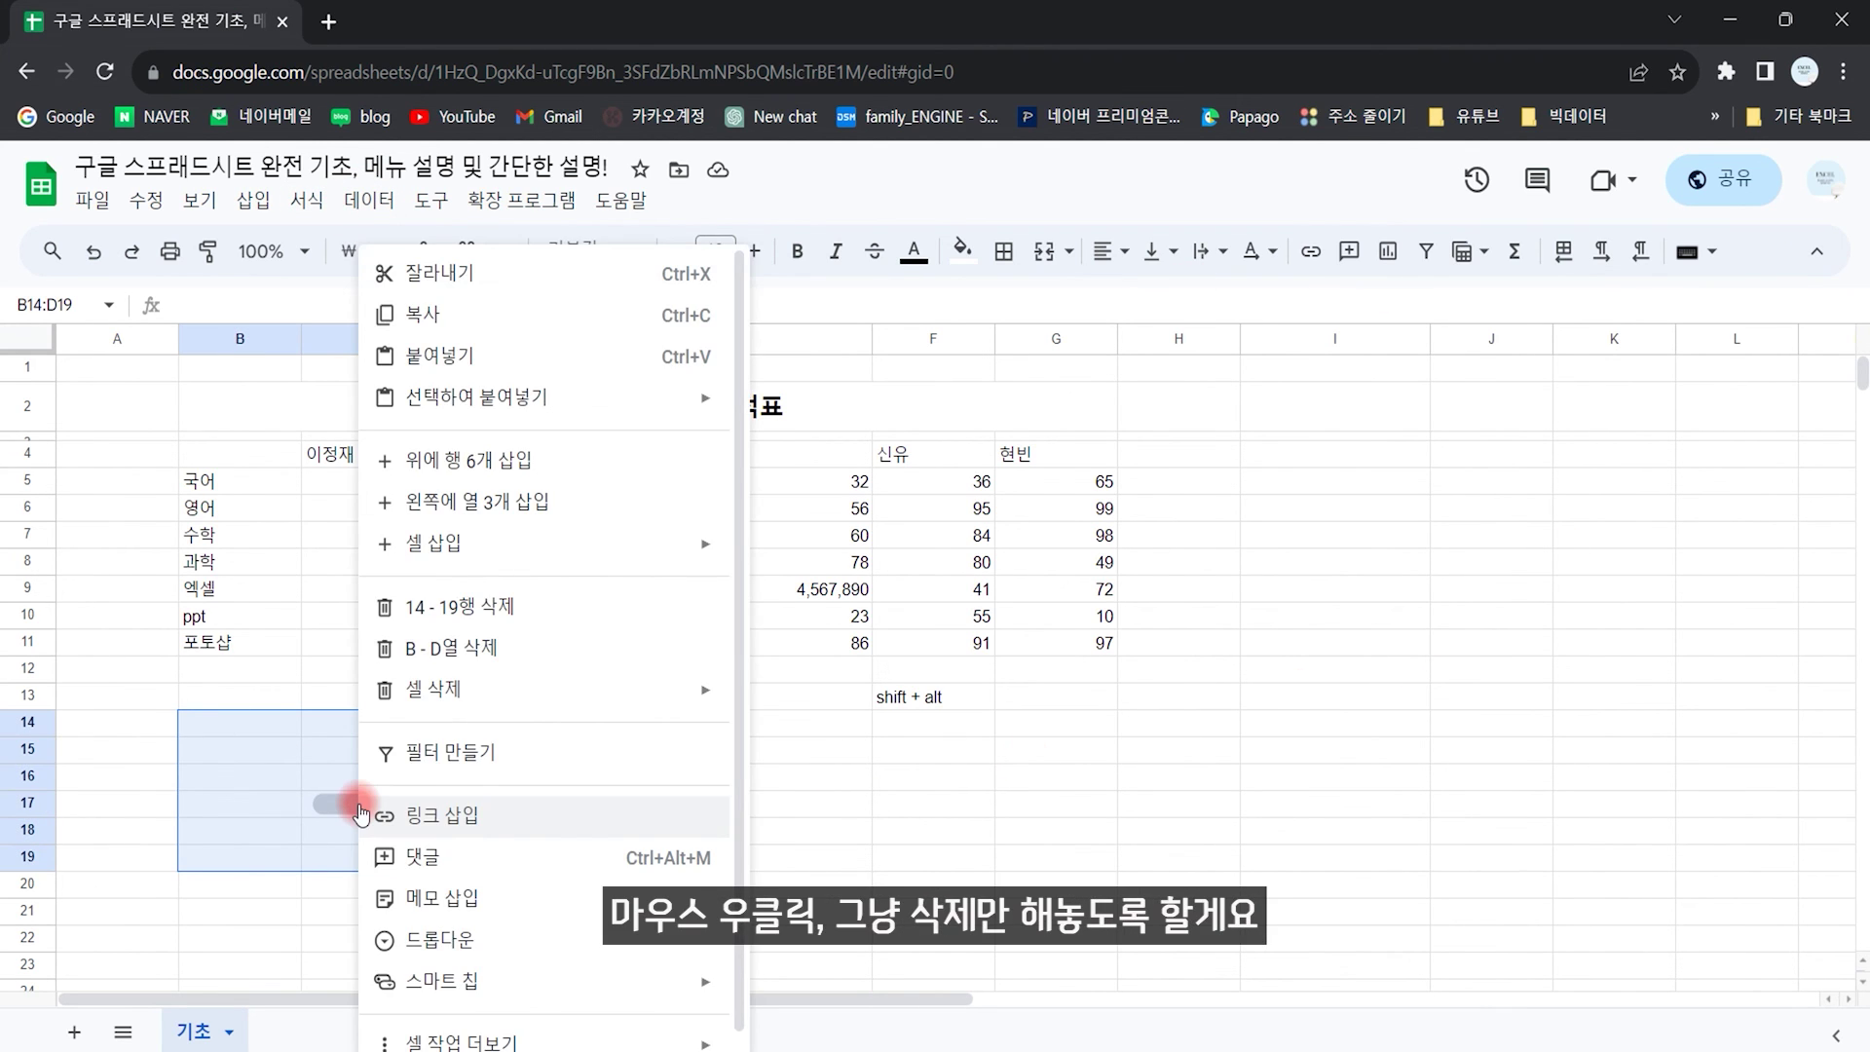
left_click(500, 604)
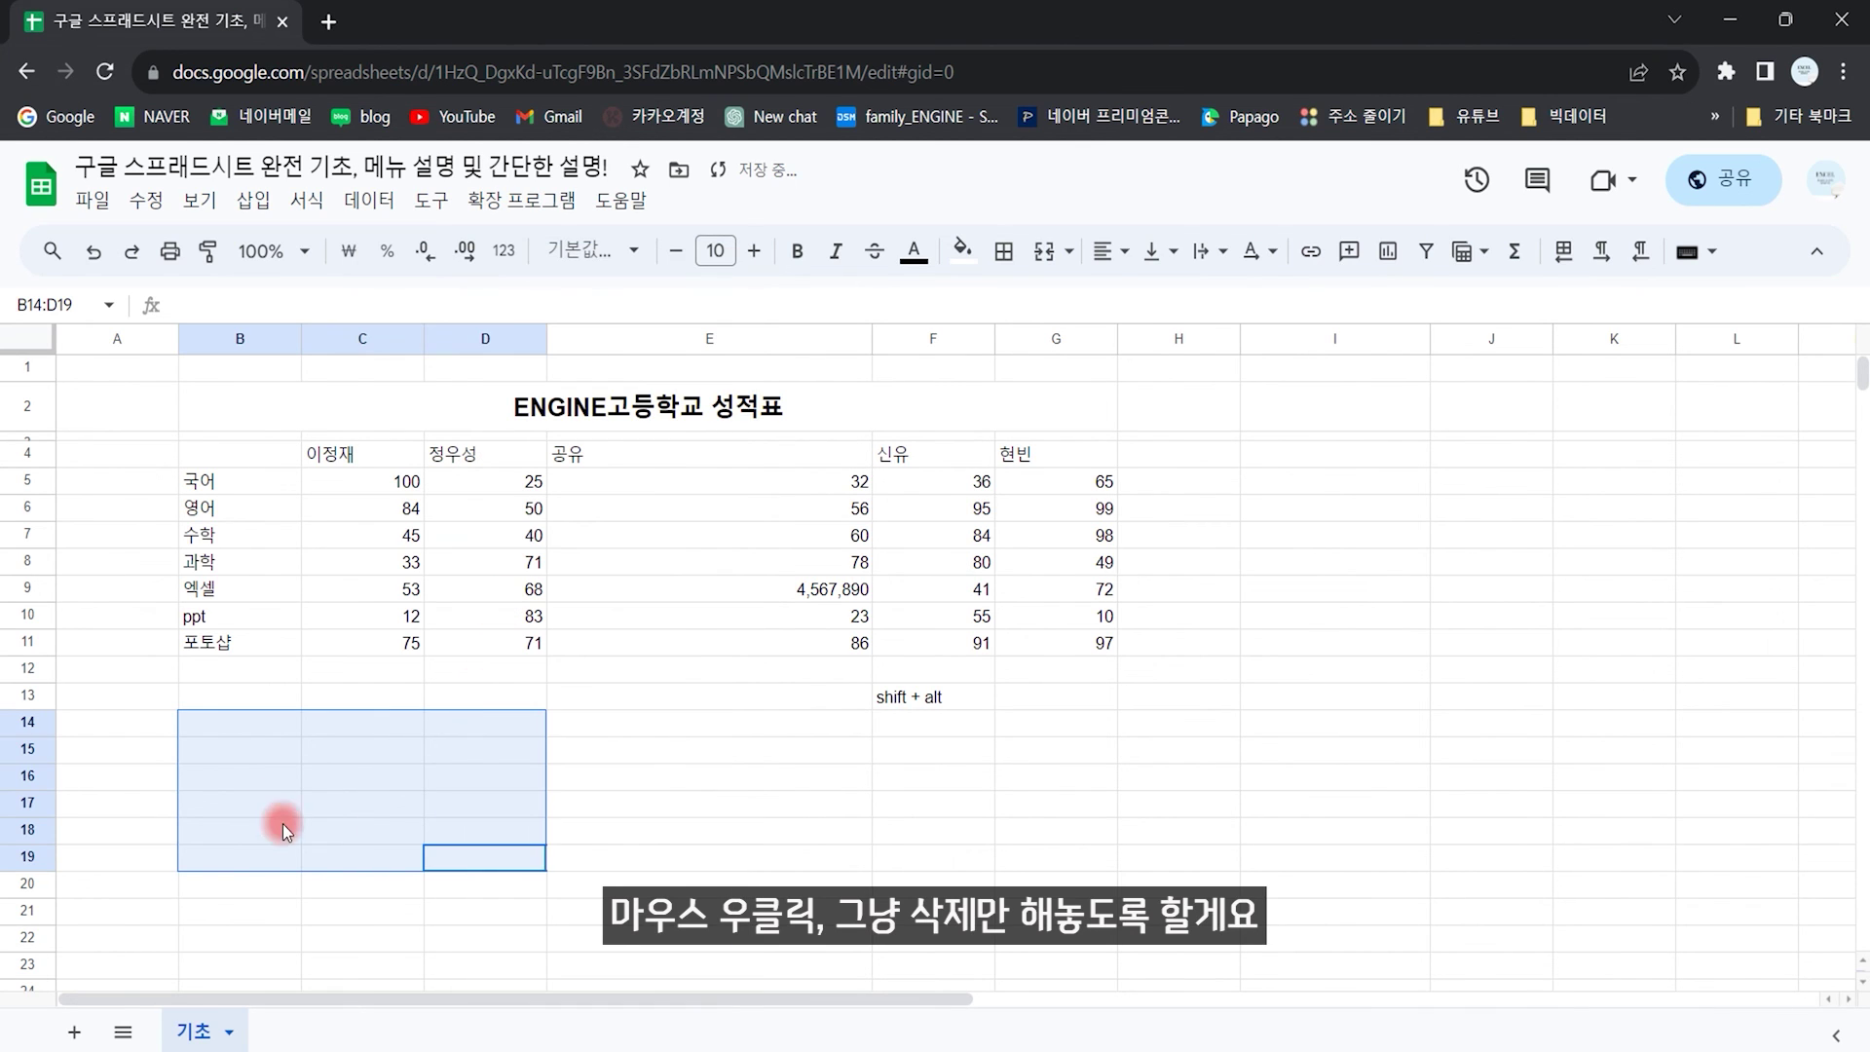
left_click(423, 809)
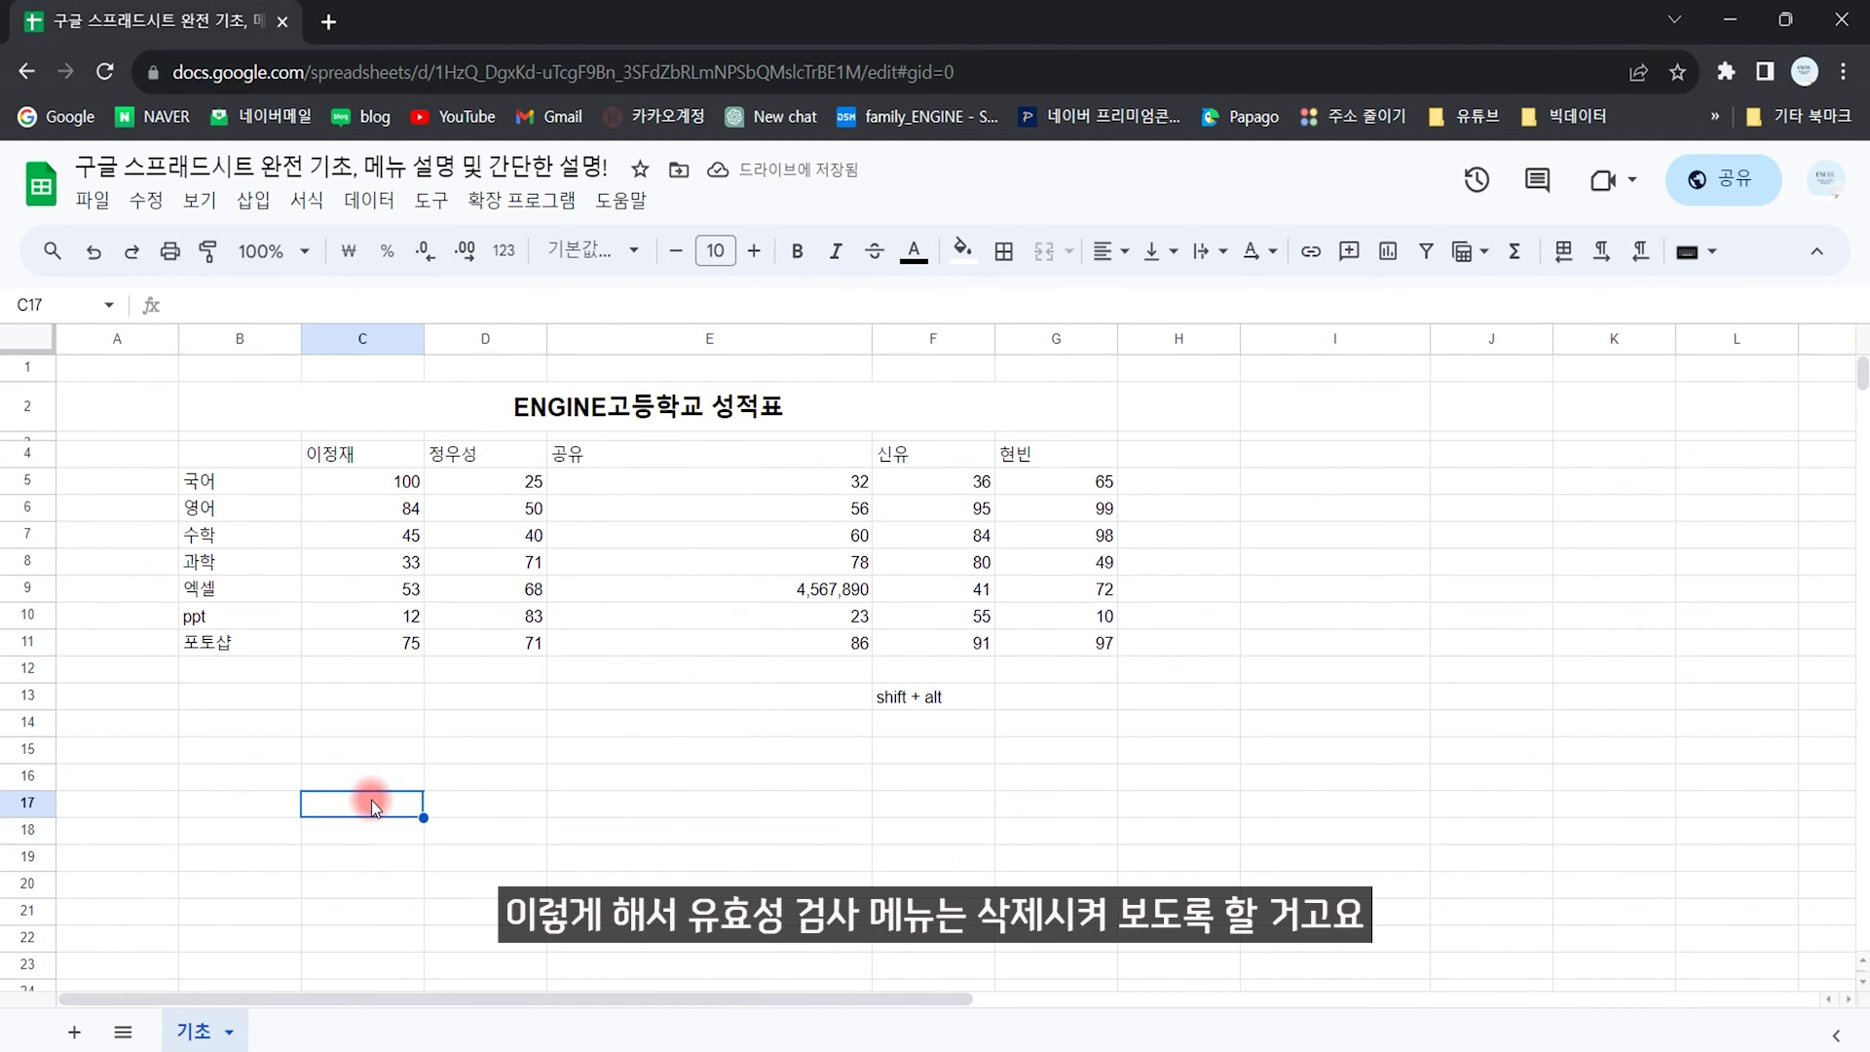
left_click(431, 200)
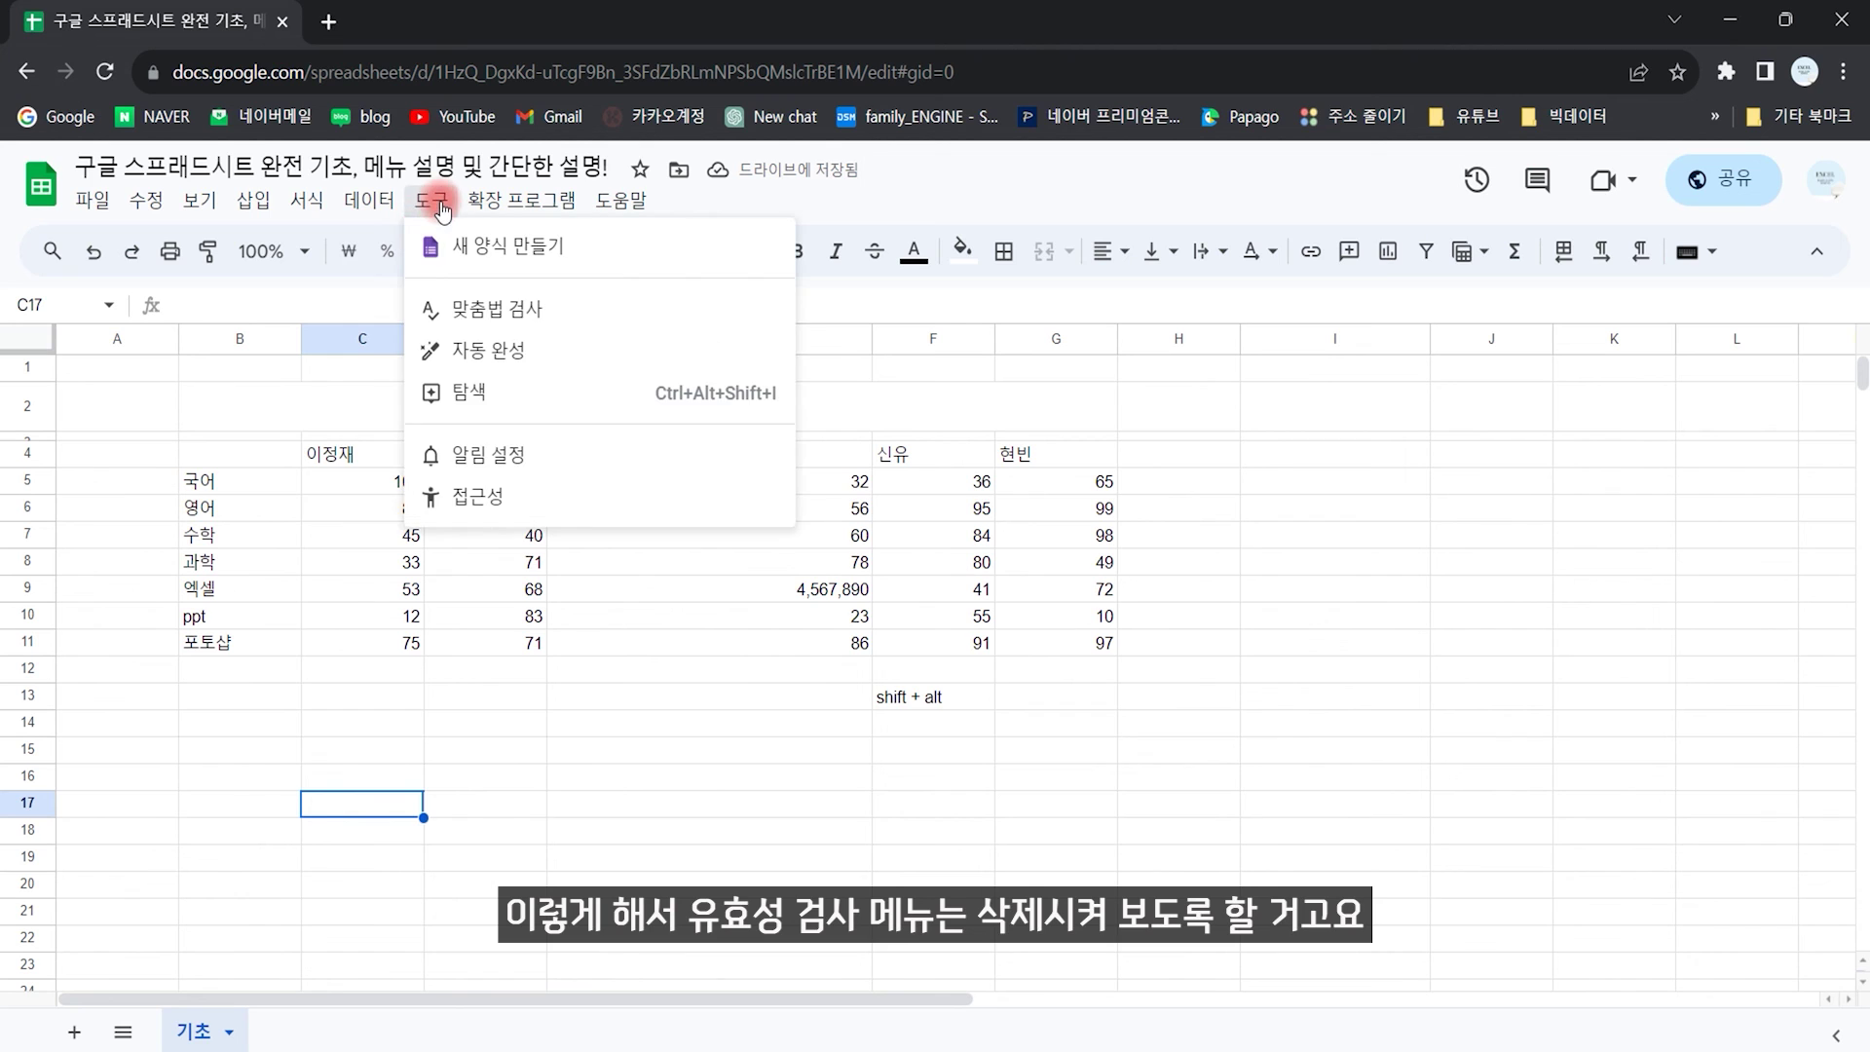
Step: Type a column I list of Korean entries 가, 나, 다 with repeats, ending in 마
left_click(369, 200)
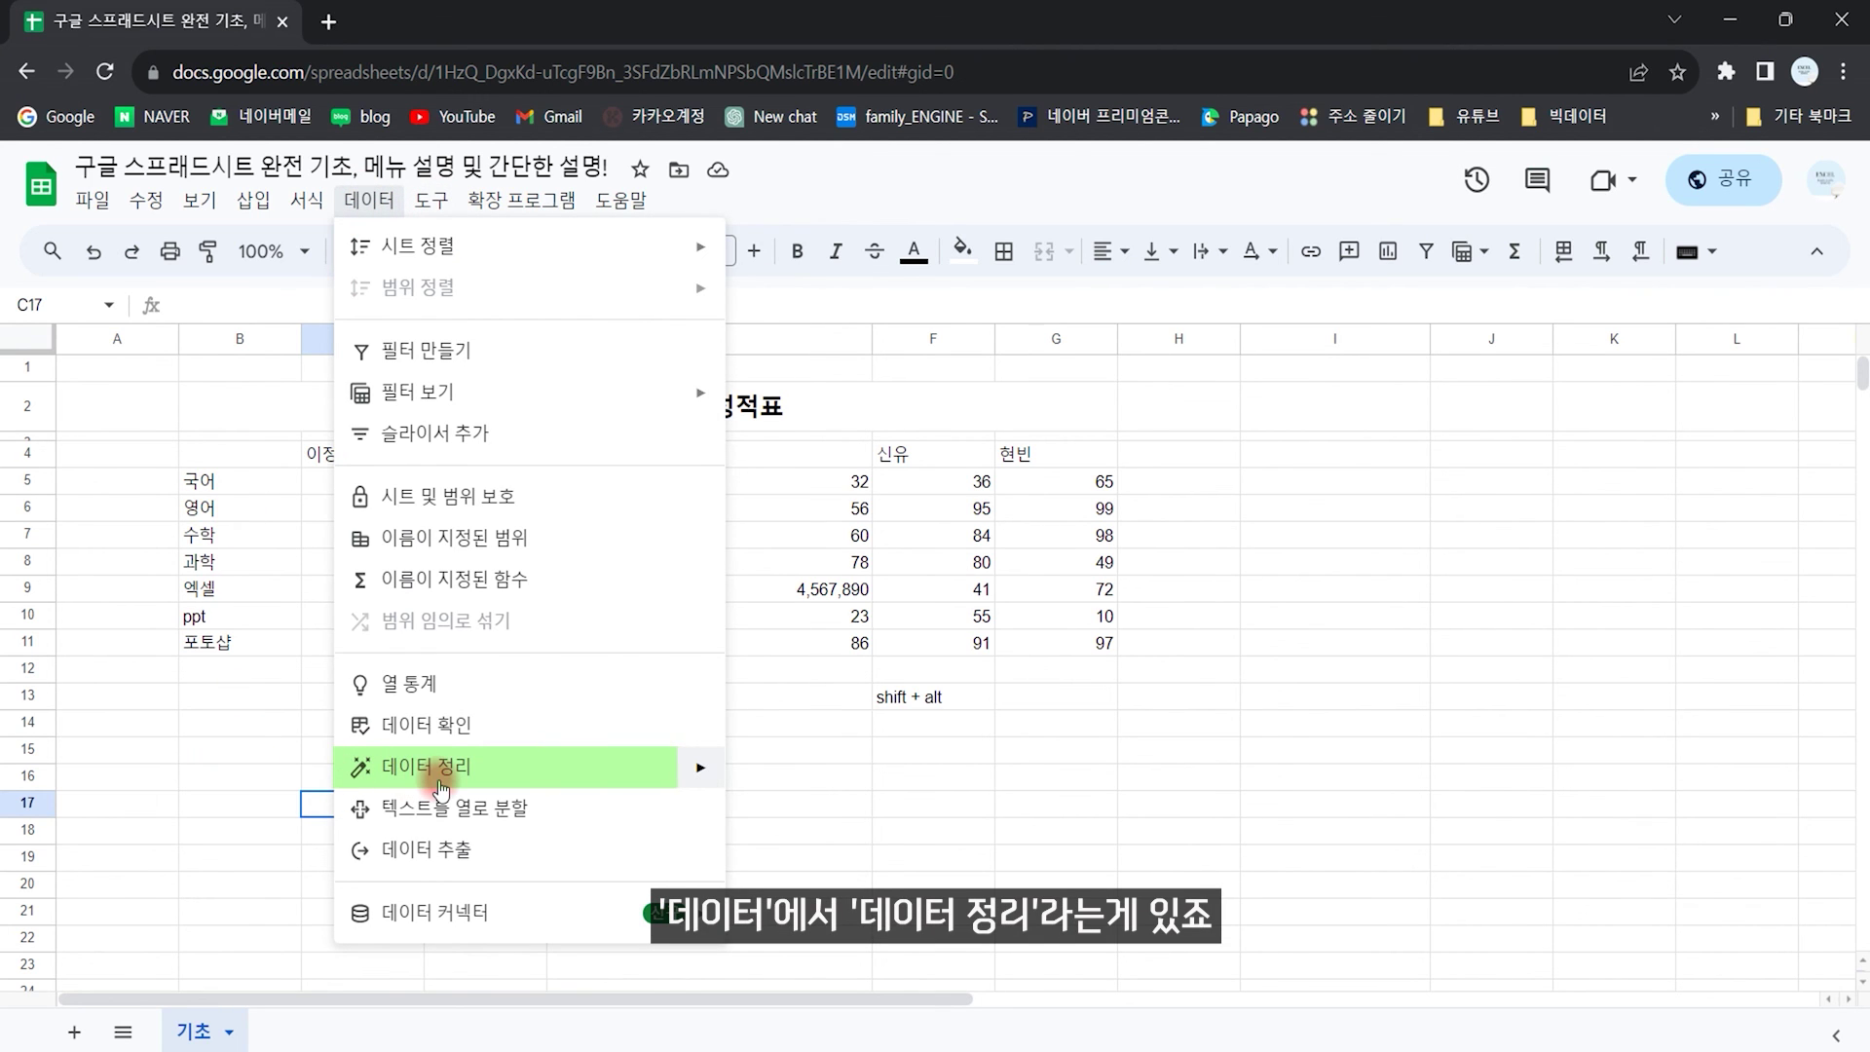
mouse_move(438, 765)
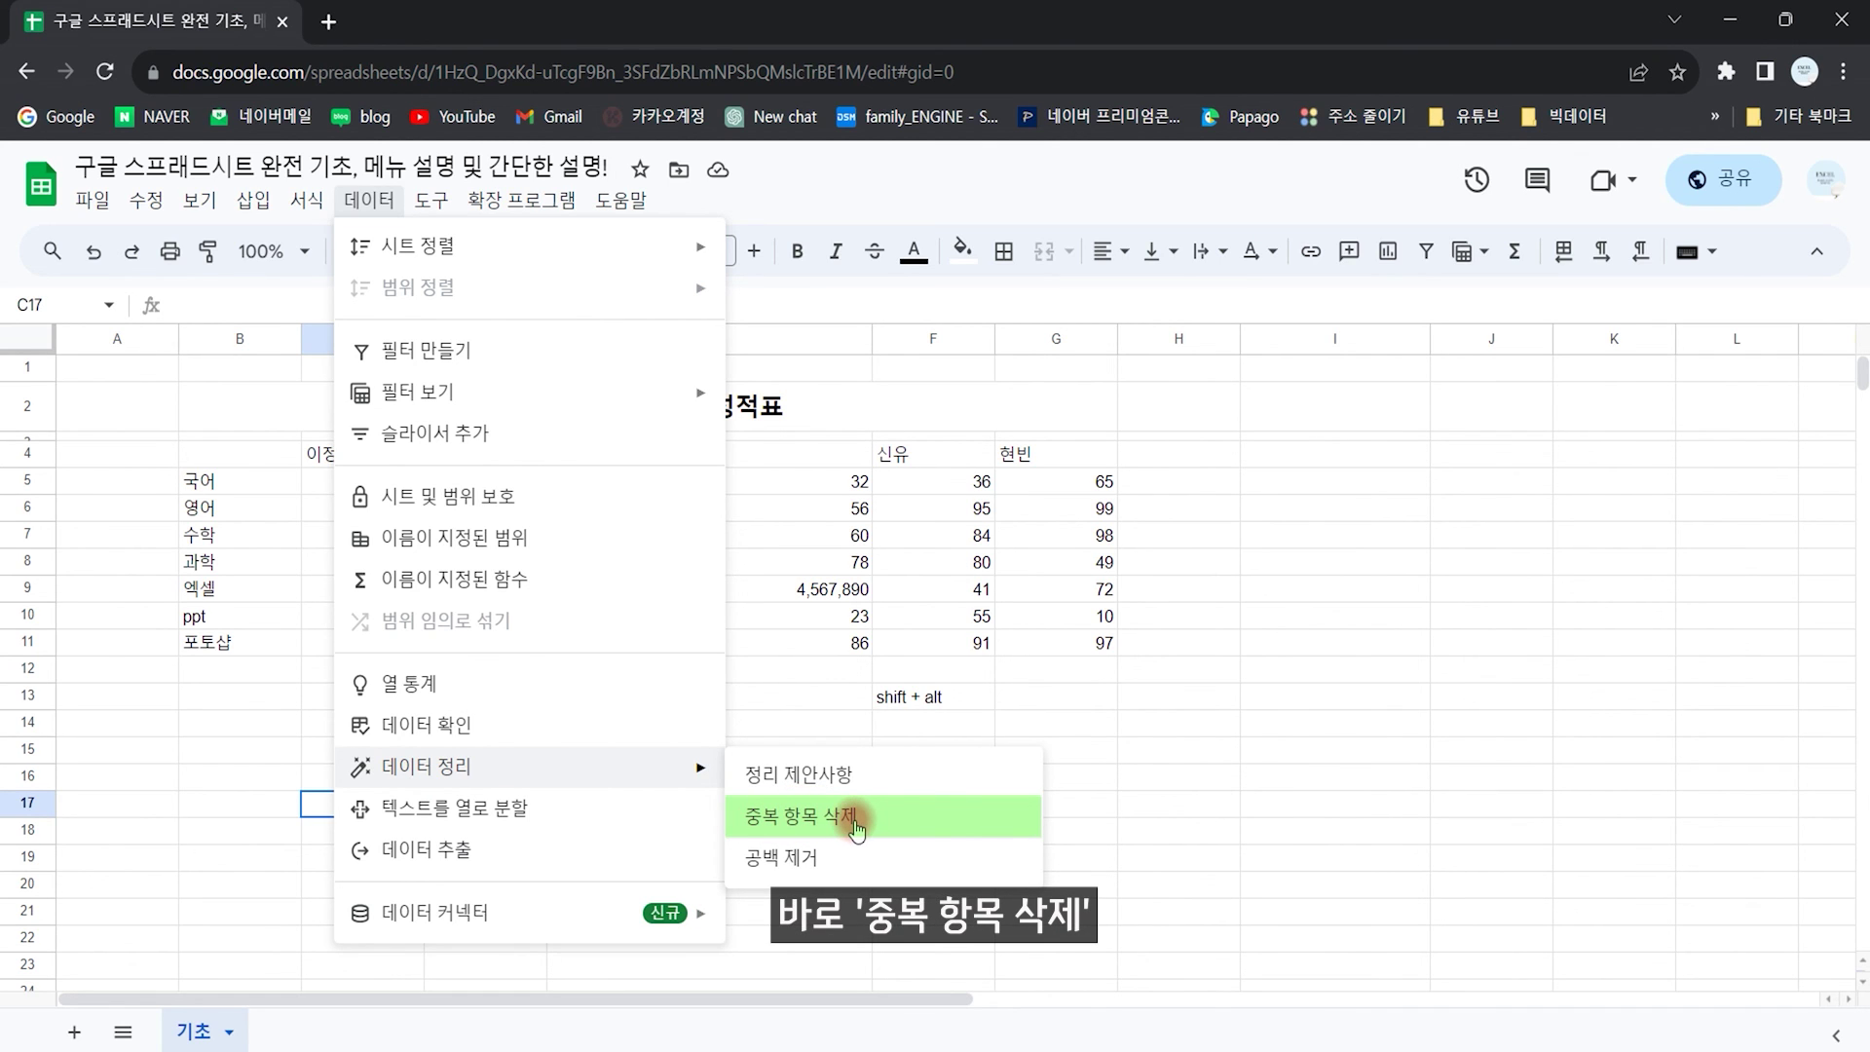
left_click(1375, 651)
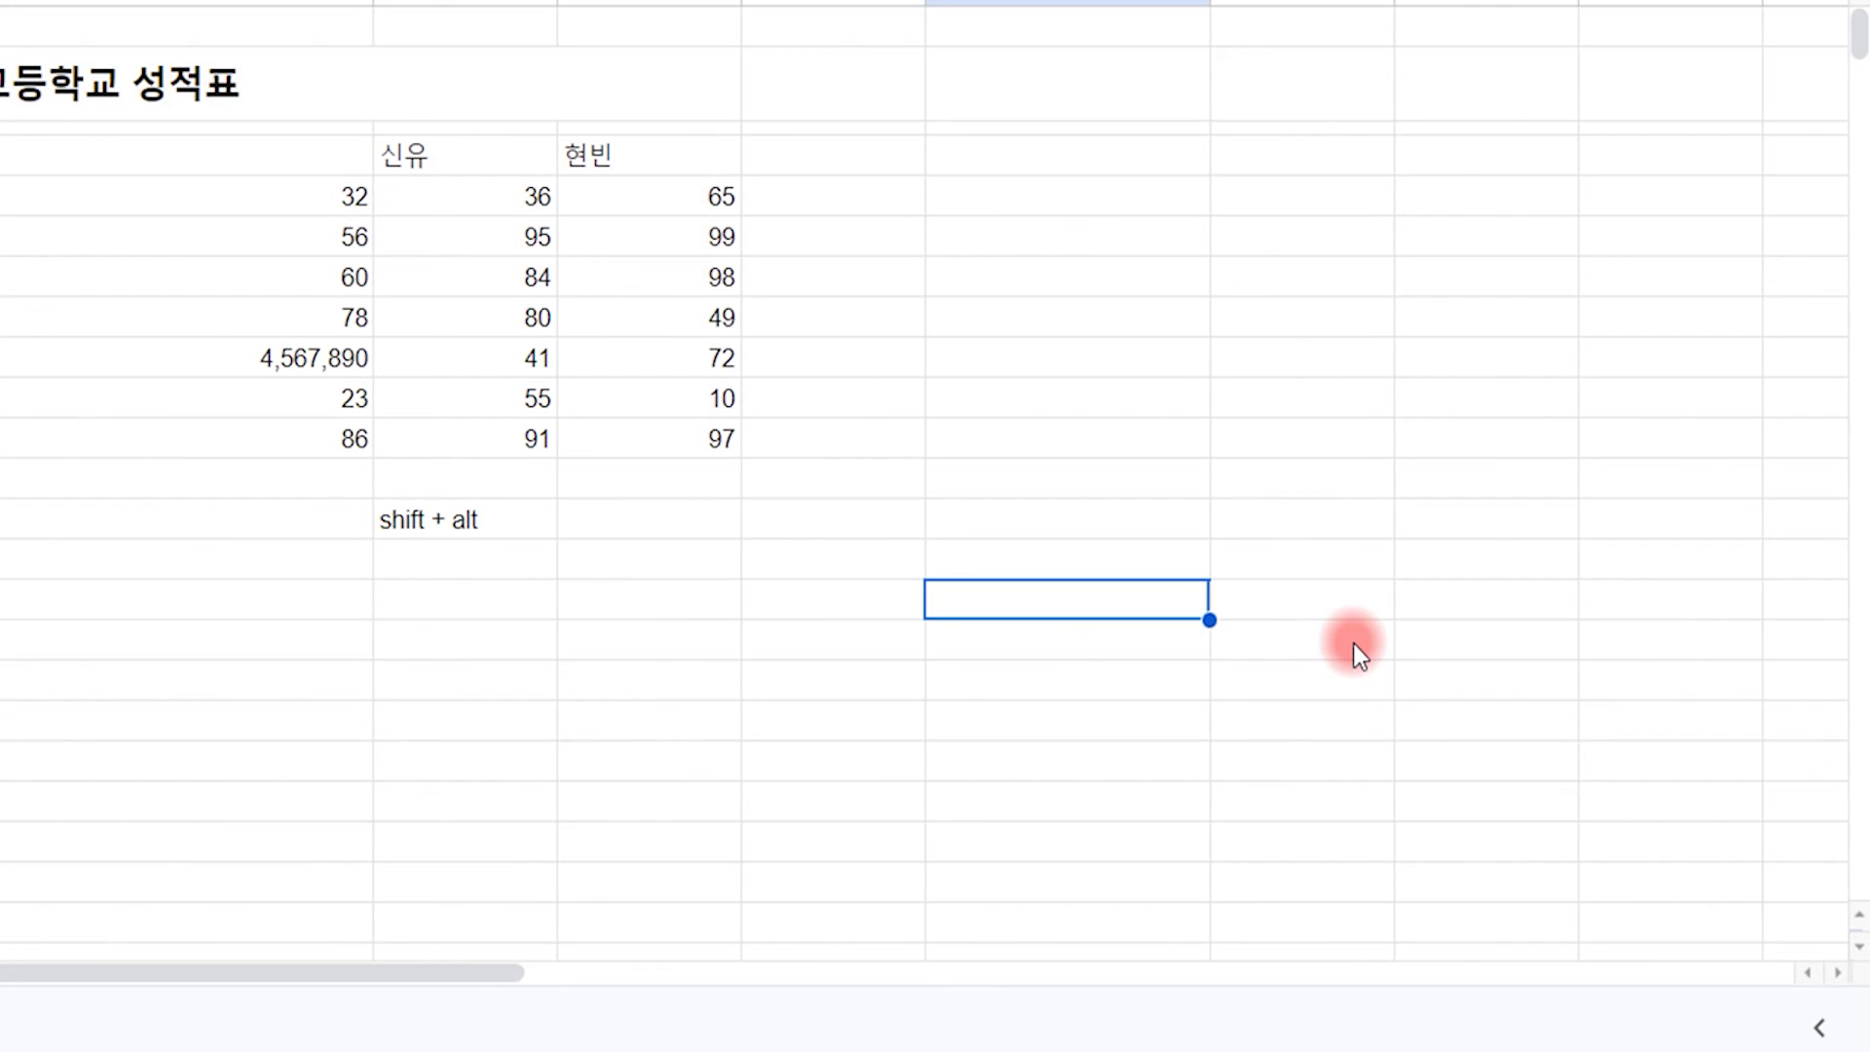
type("ㄱㅏㄴㅏㄷㅏ")
key("BackSpace")
key("BackSpace")
key("BackSpace")
key("Return")
type("ㄴㅏ")
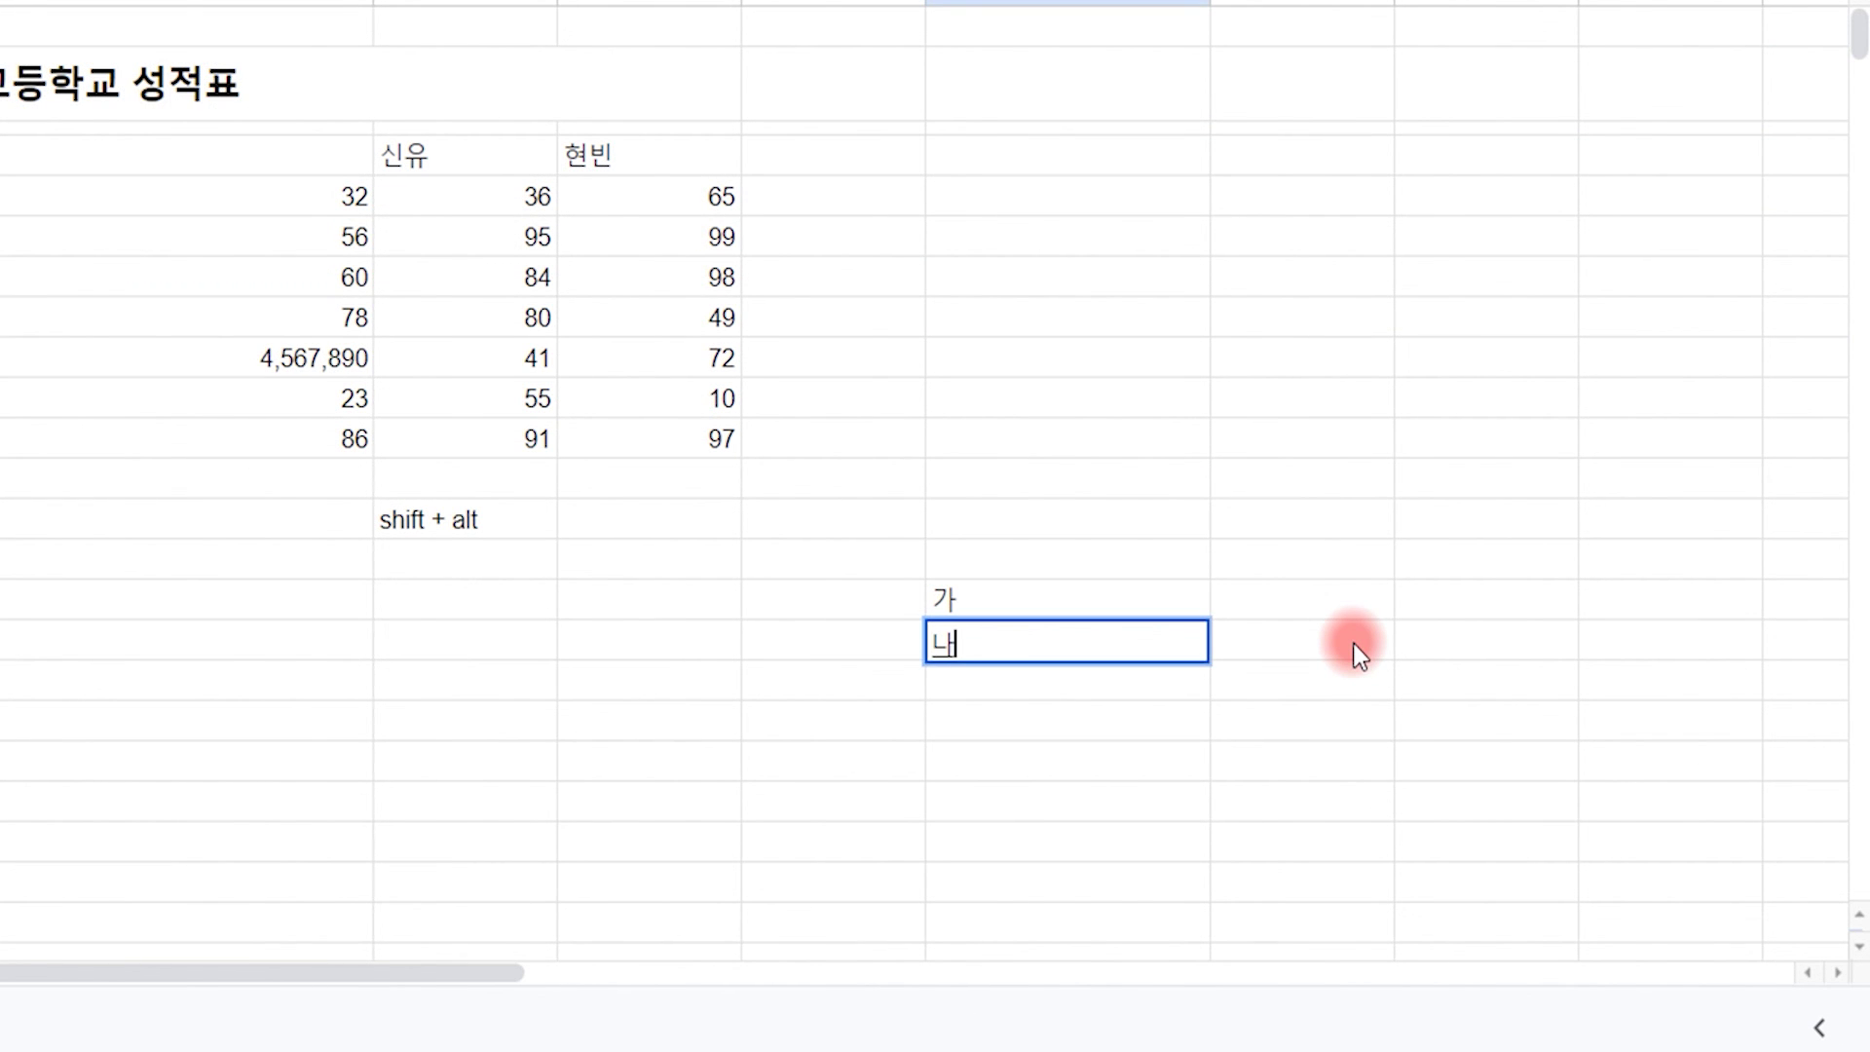
key("Return")
type("ㄷㅏ")
key("Return")
type("ㄱㅏ")
key("Return")
type("ㄴㅏ")
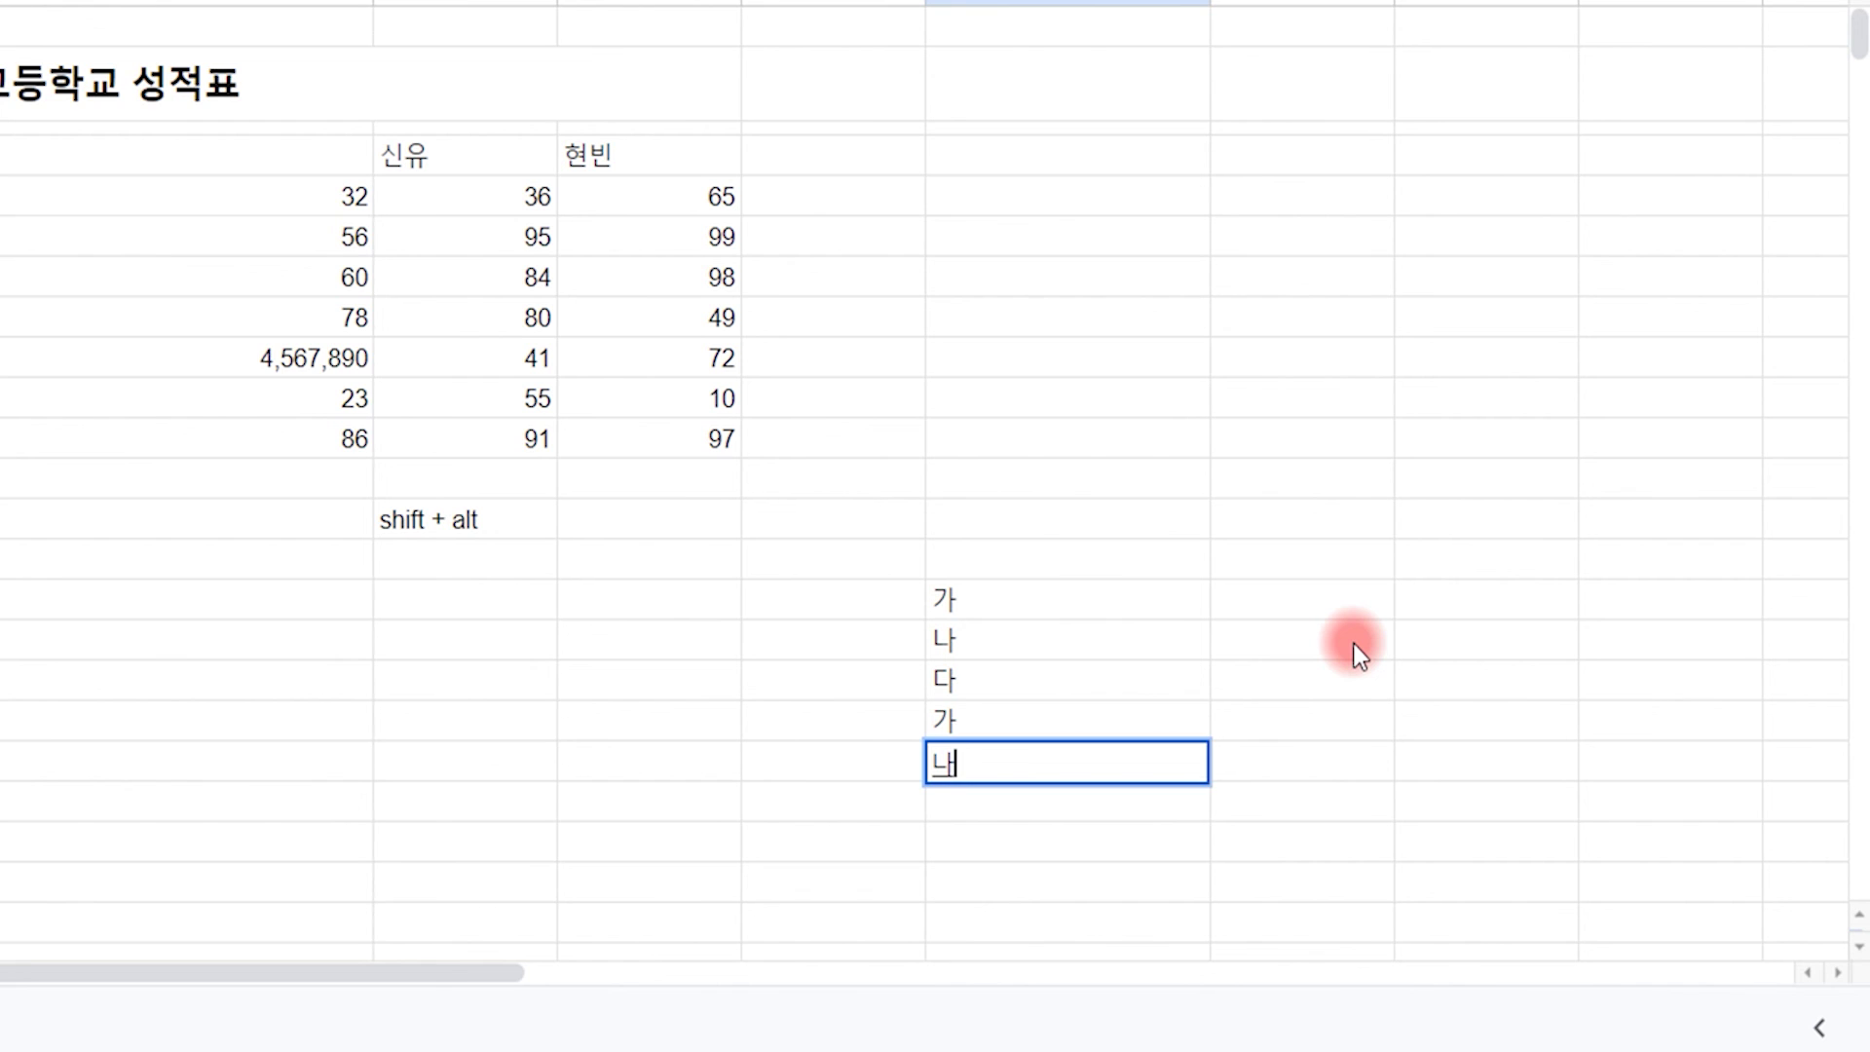
key("Return")
type("ㄷㅏ")
key("Return")
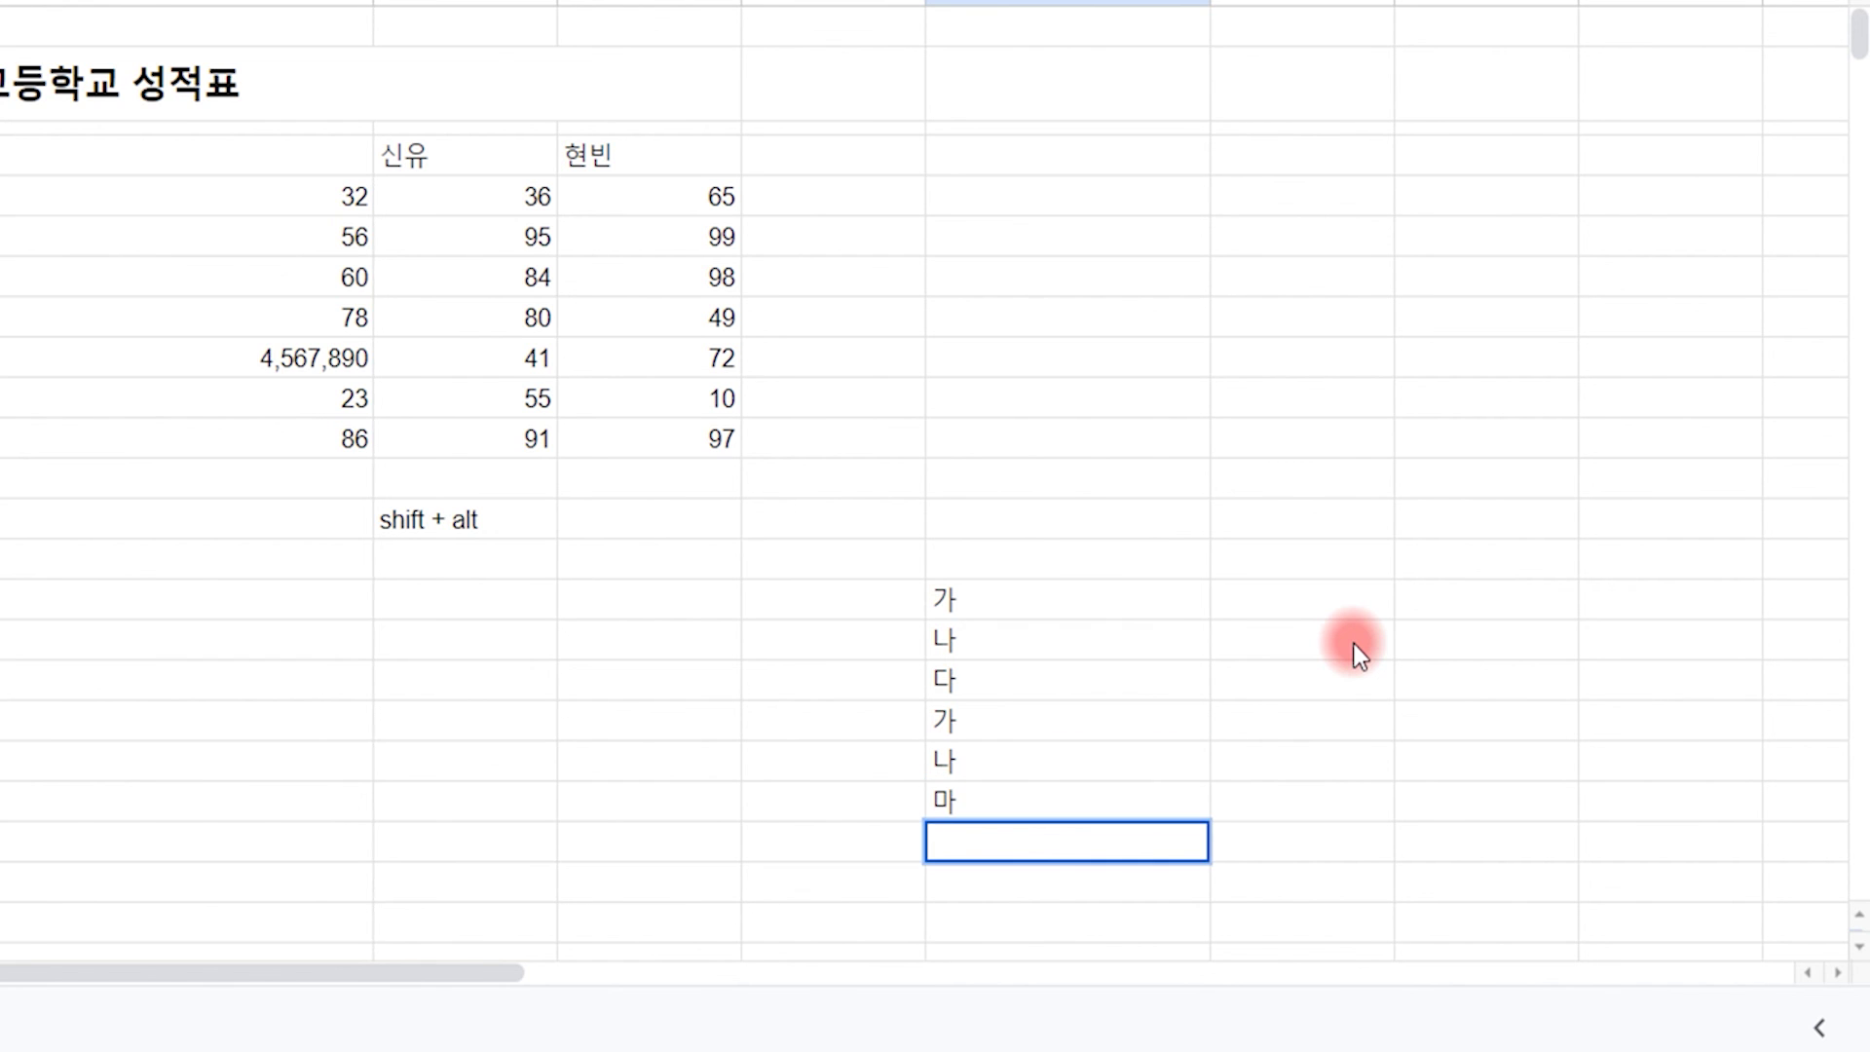
key("Return")
Step: Add 사 to the list below 마
key("Up")
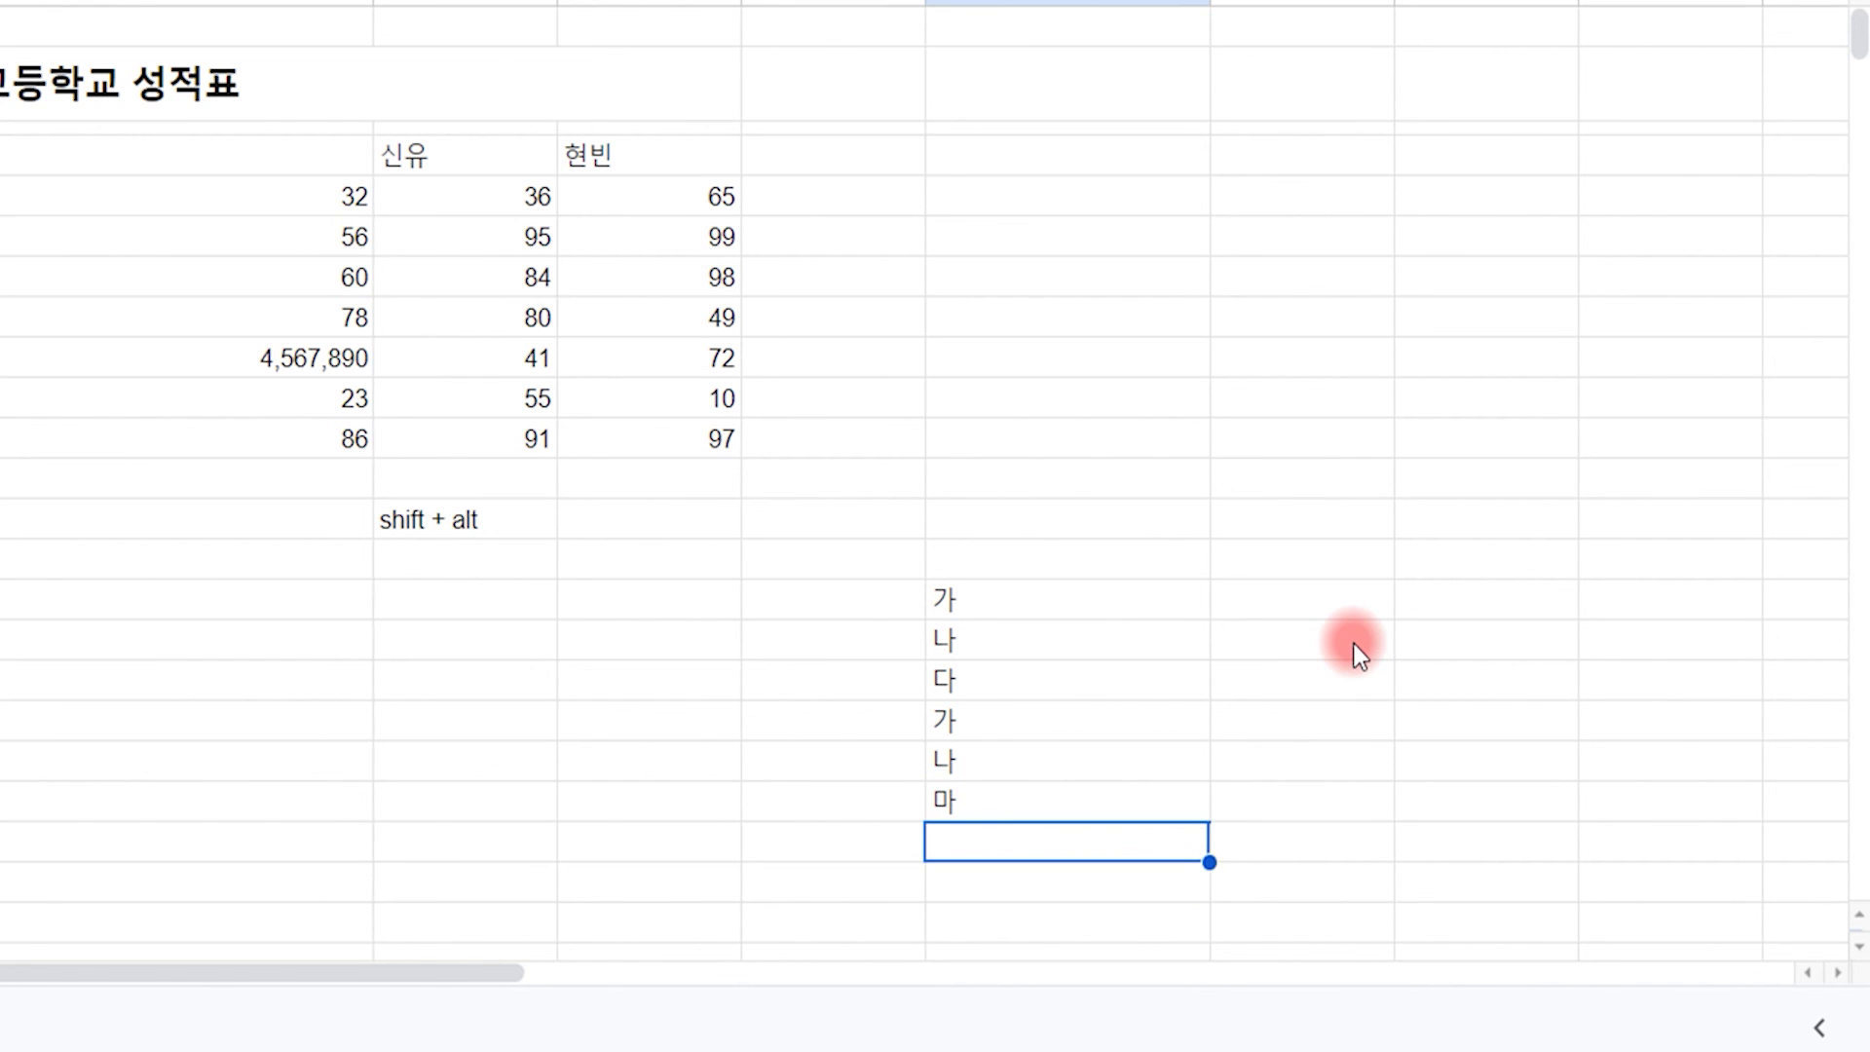
key("Return")
type("사")
key("Return")
Step: Change the 사 entry to 가, adding another duplicate to the list
left_click(980, 612)
left_click(979, 721, "ctrl")
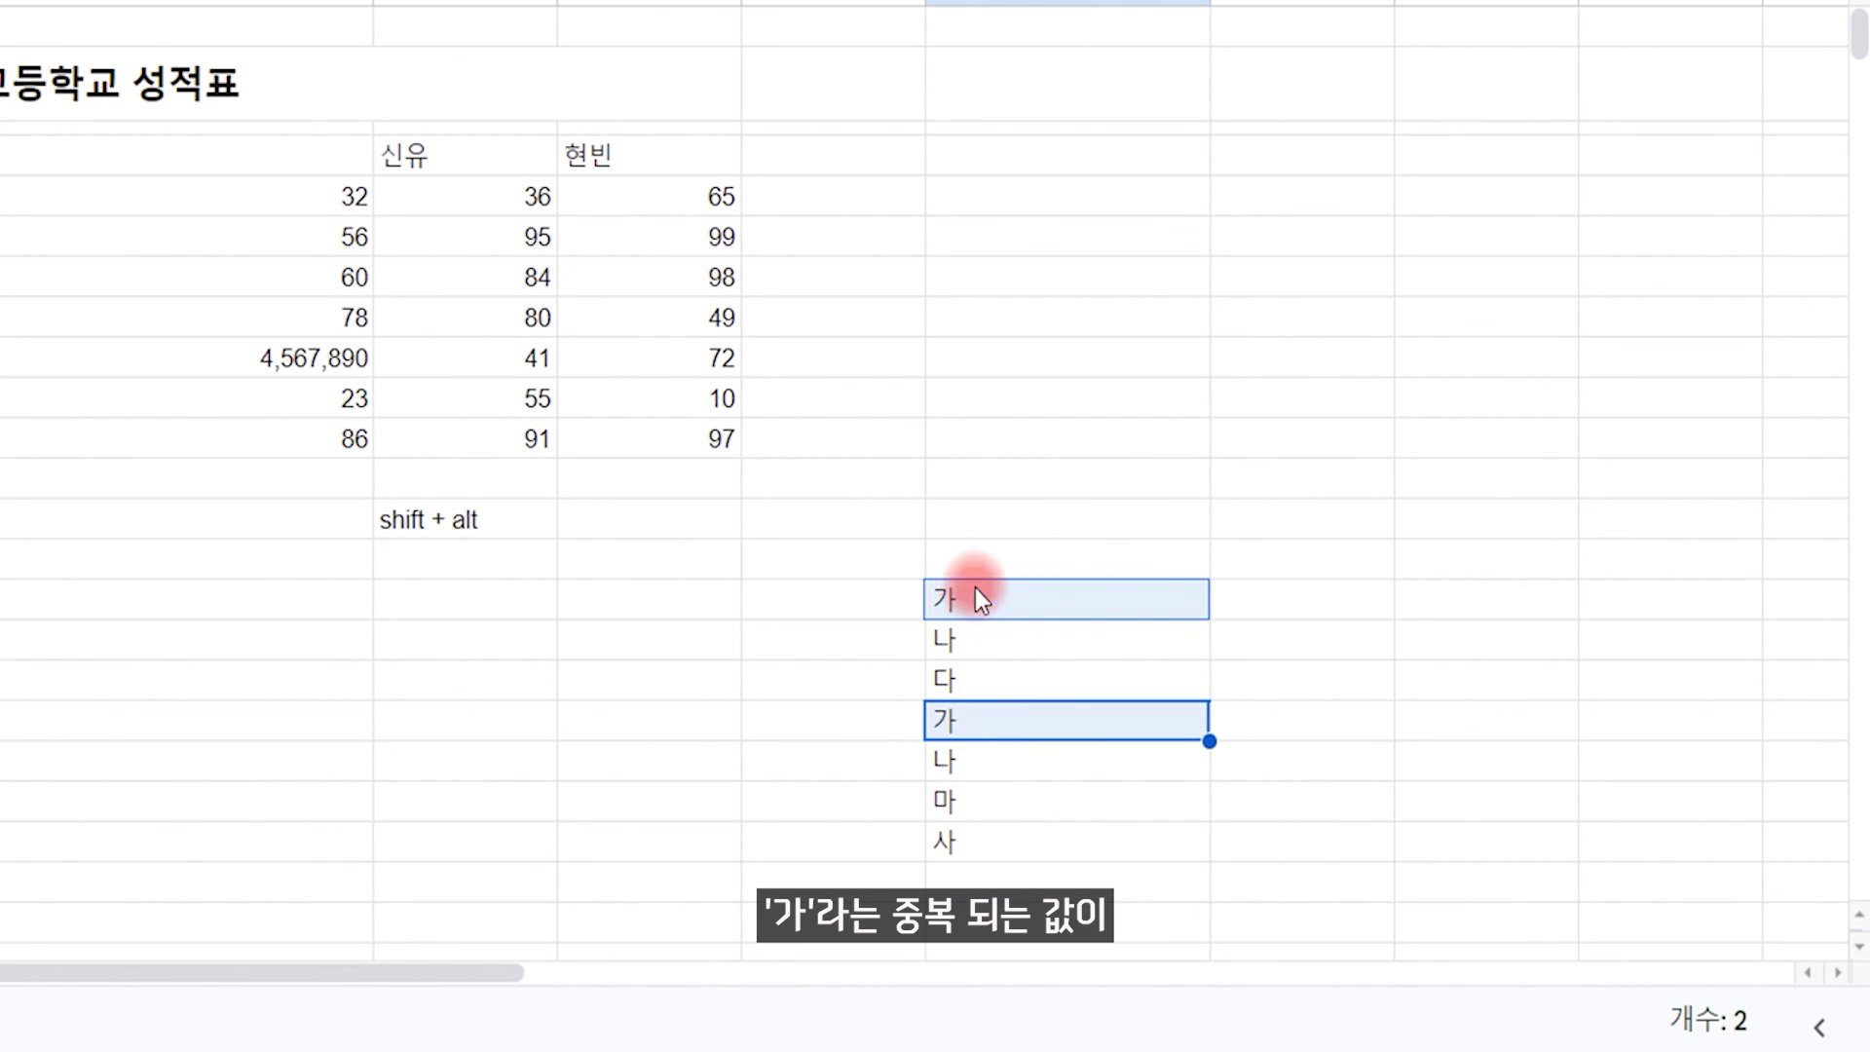
left_click(985, 838)
type("ㅏ")
key("BackSpace")
type("가")
key("Return")
Step: Remove duplicates from I15:I21, deleting 3 rows and leaving 가, 나, 다, 마
left_click_drag(965, 592, 974, 836)
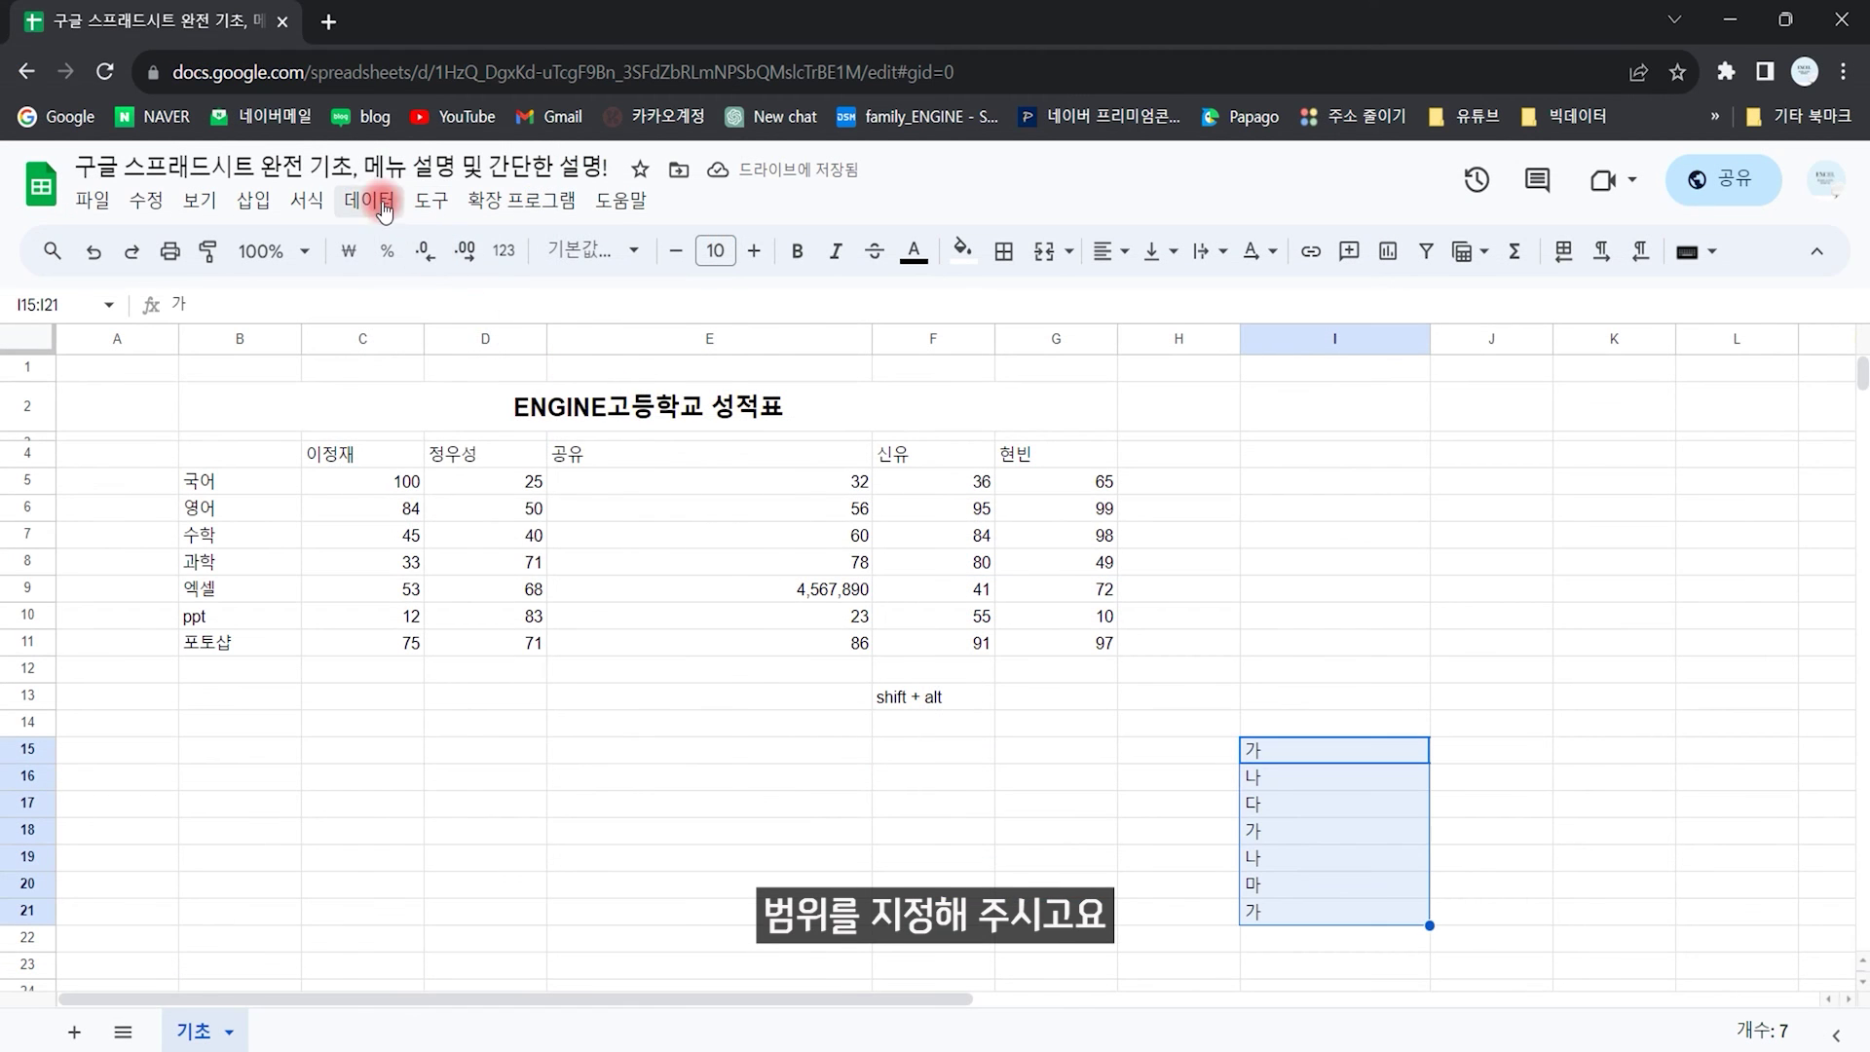
left_click(390, 206)
mouse_move(689, 766)
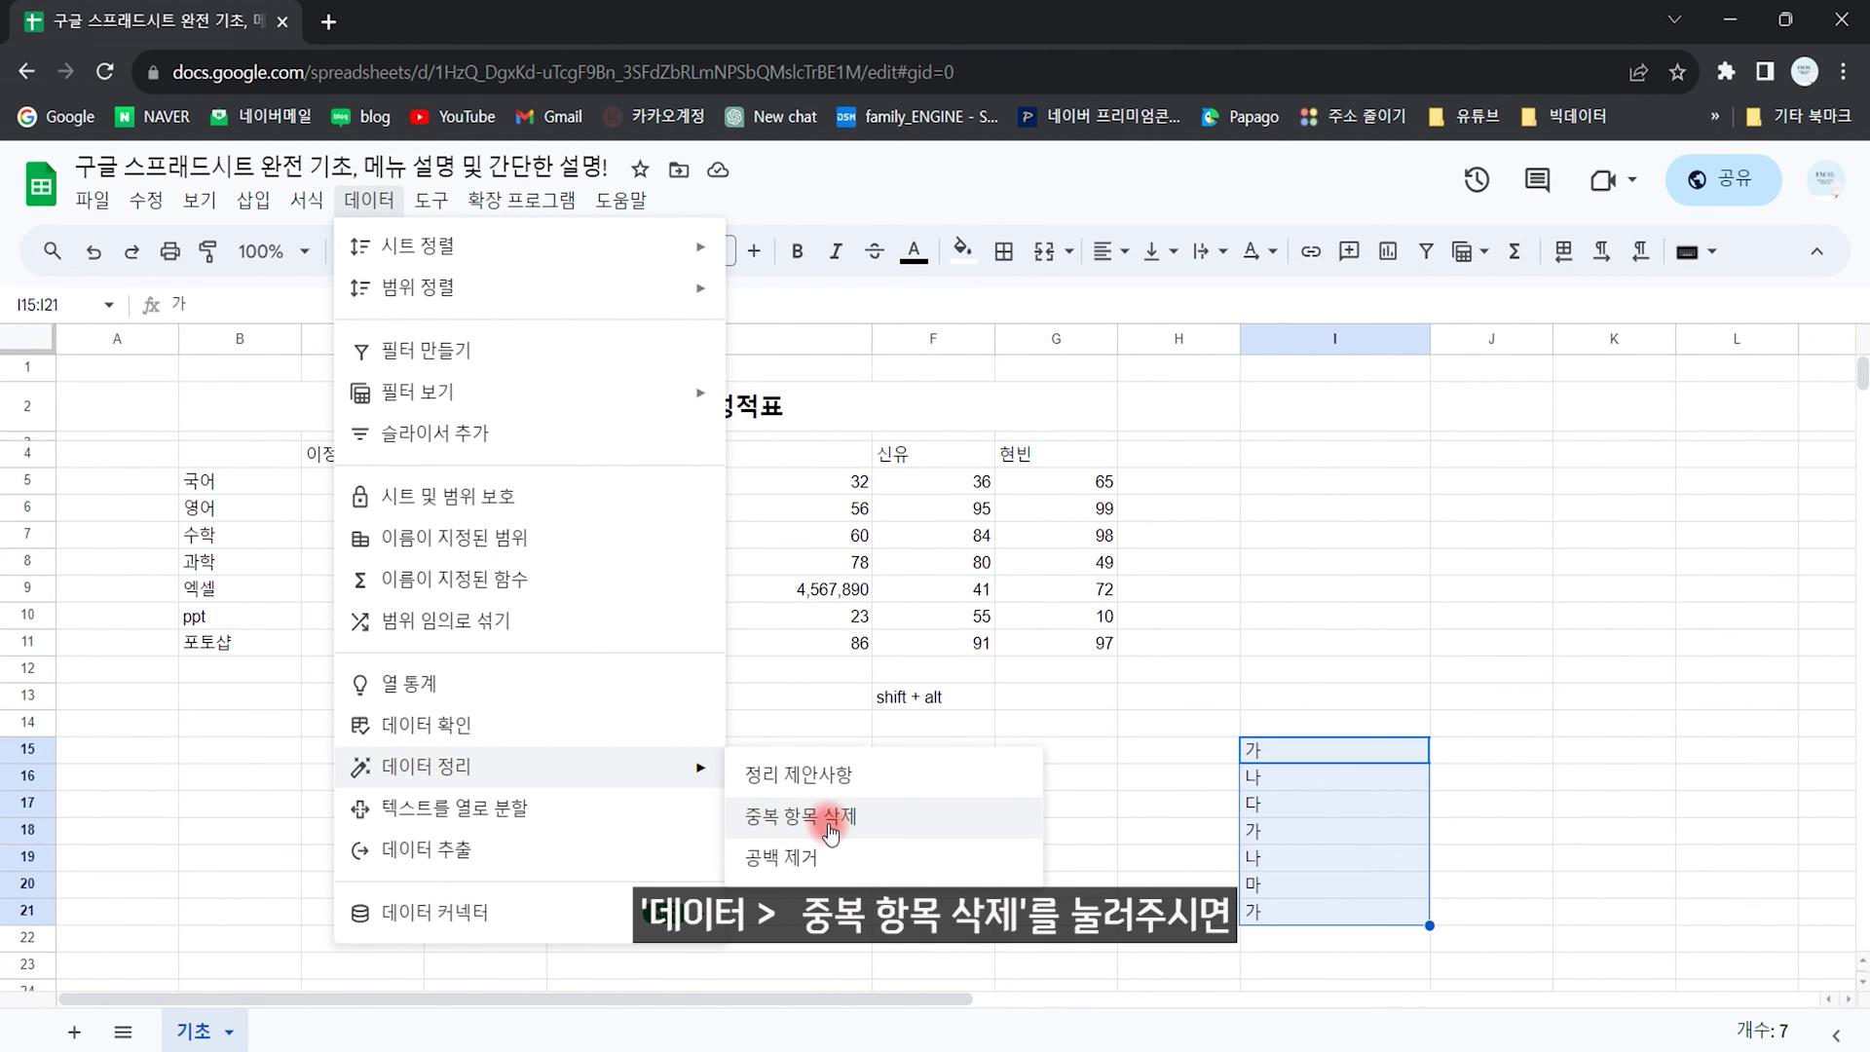
left_click(830, 828)
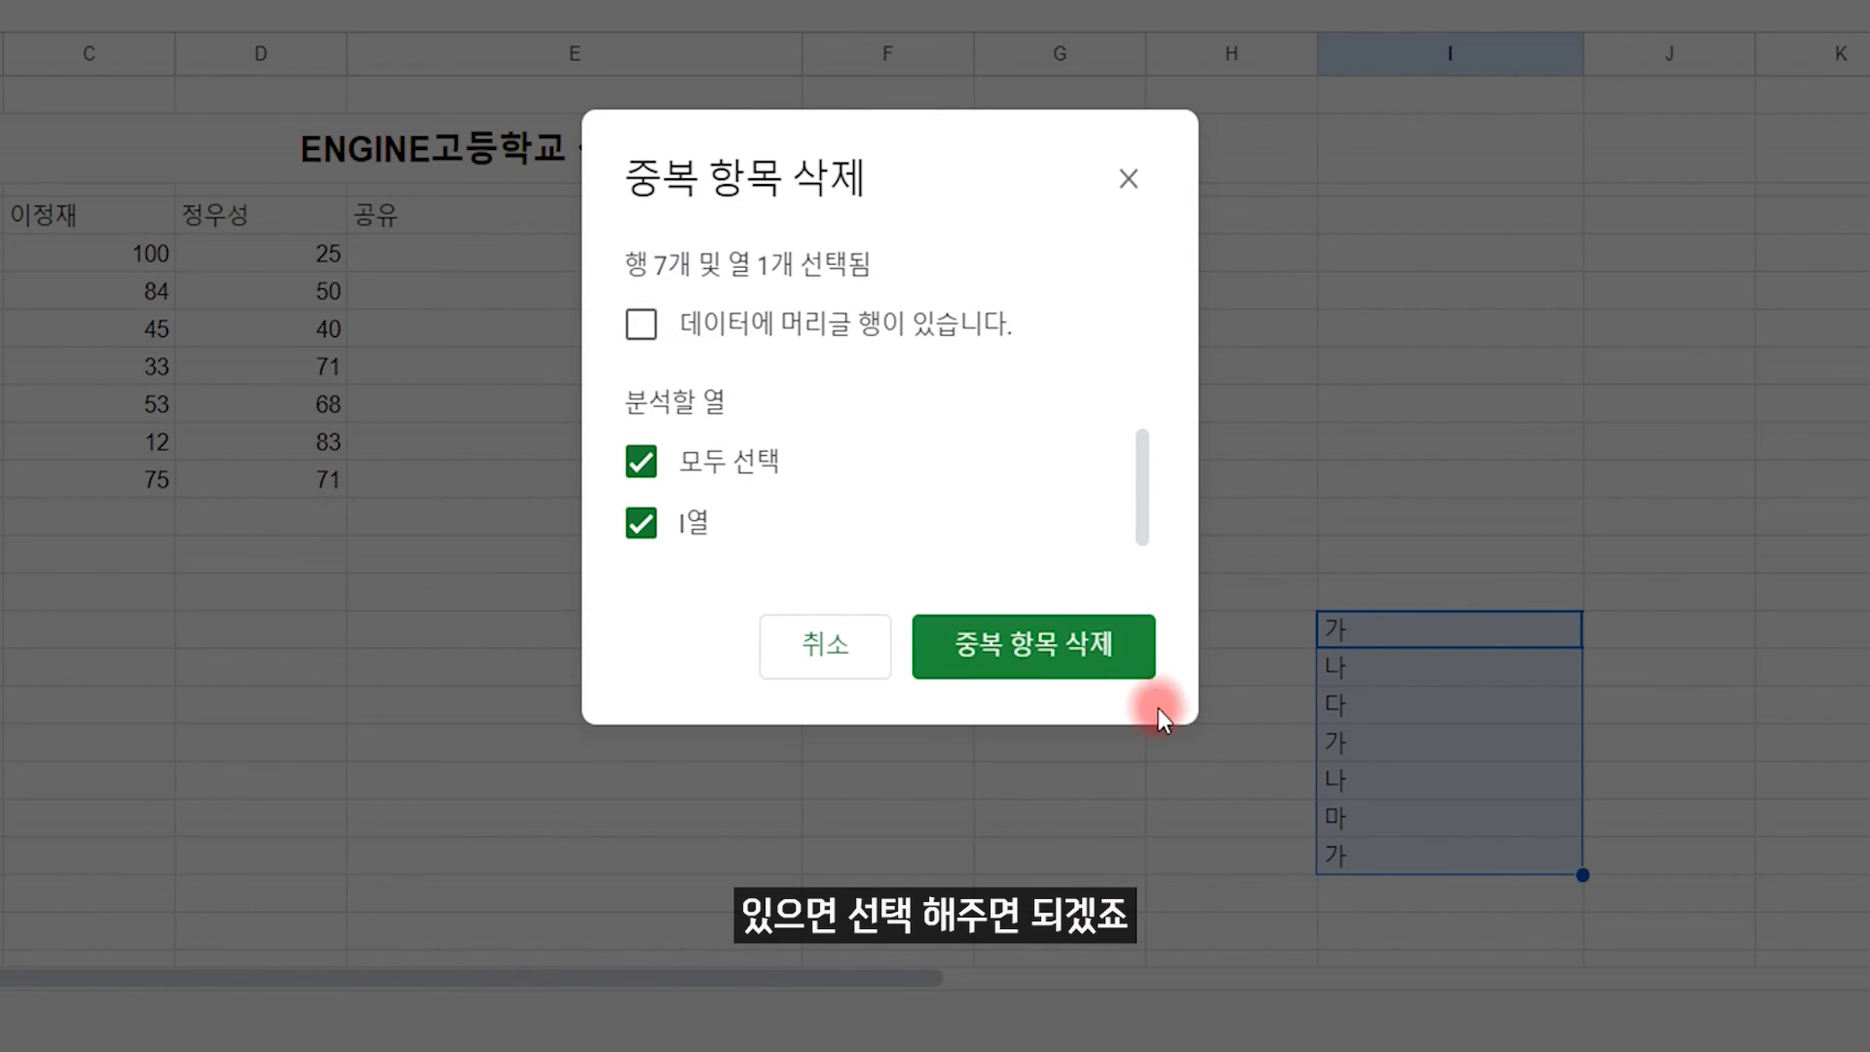
left_click(1048, 650)
left_click(1242, 531)
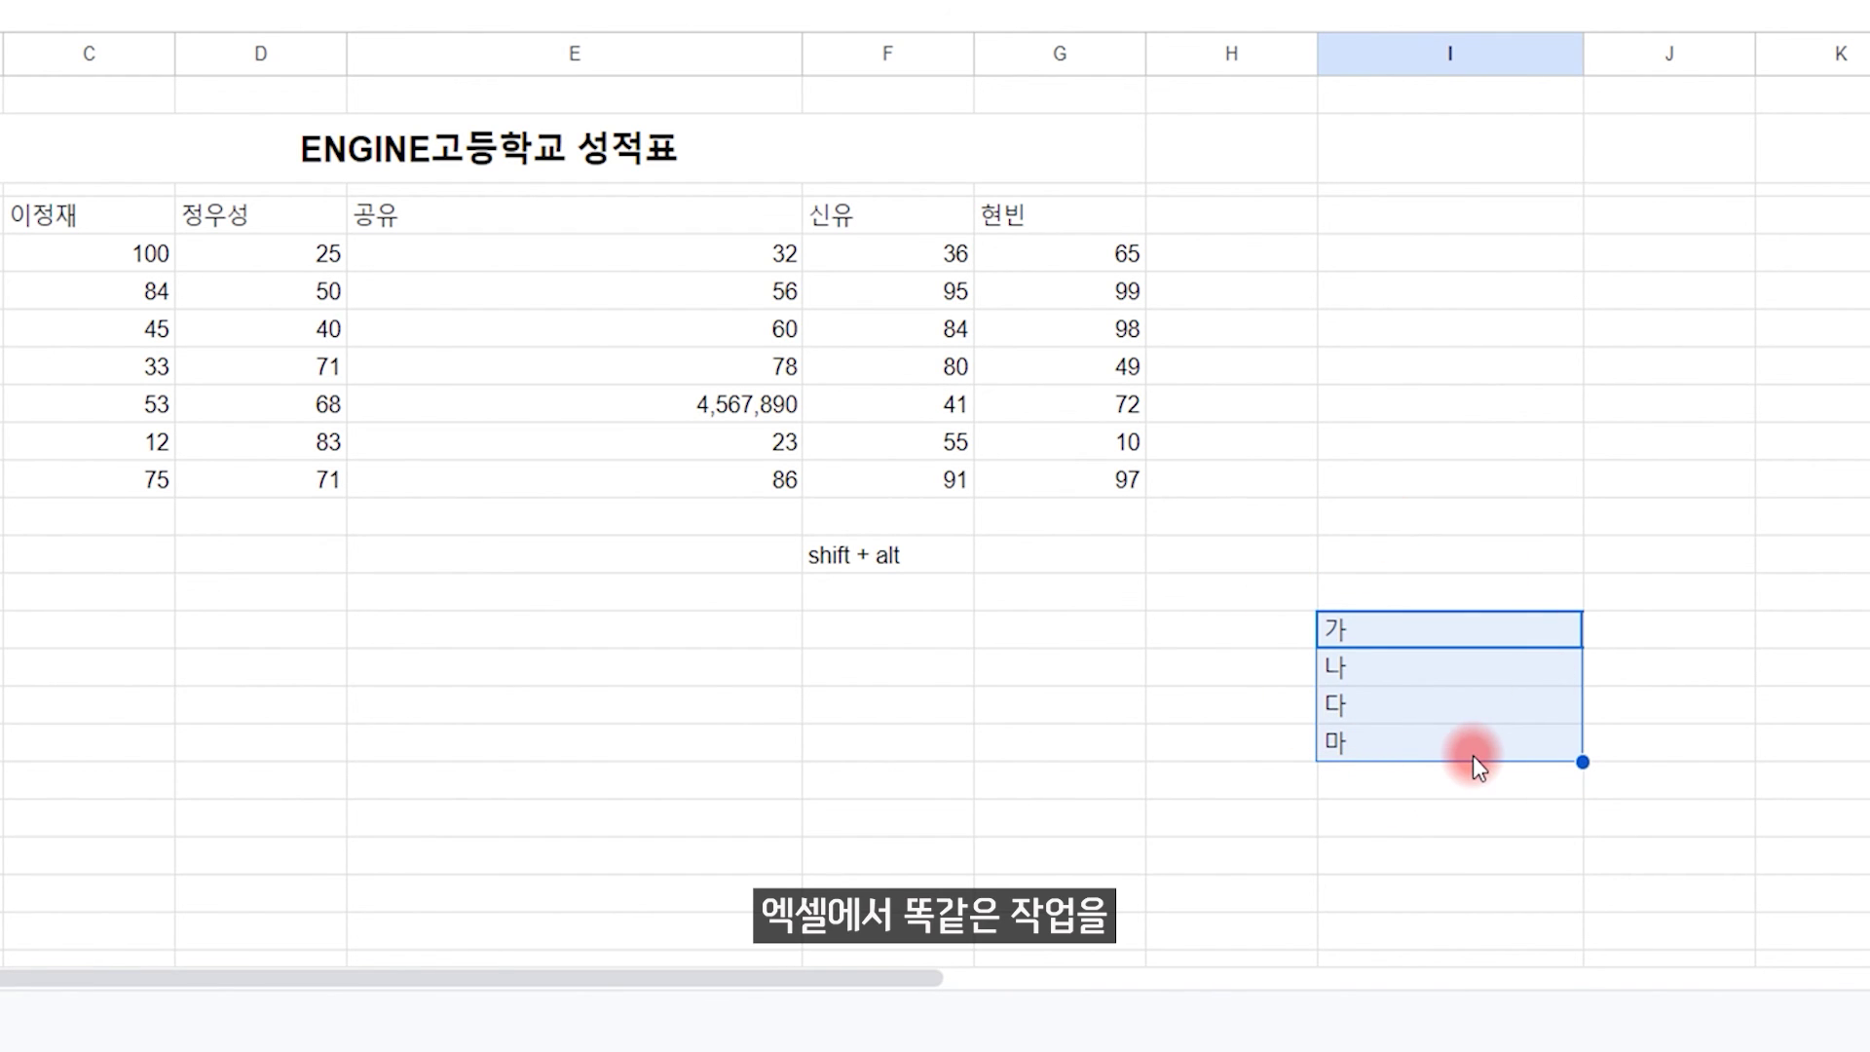
Step: Clear the list and enter two naver.com e-mail addresses in I15:I16
key("Delete")
left_click(370, 201)
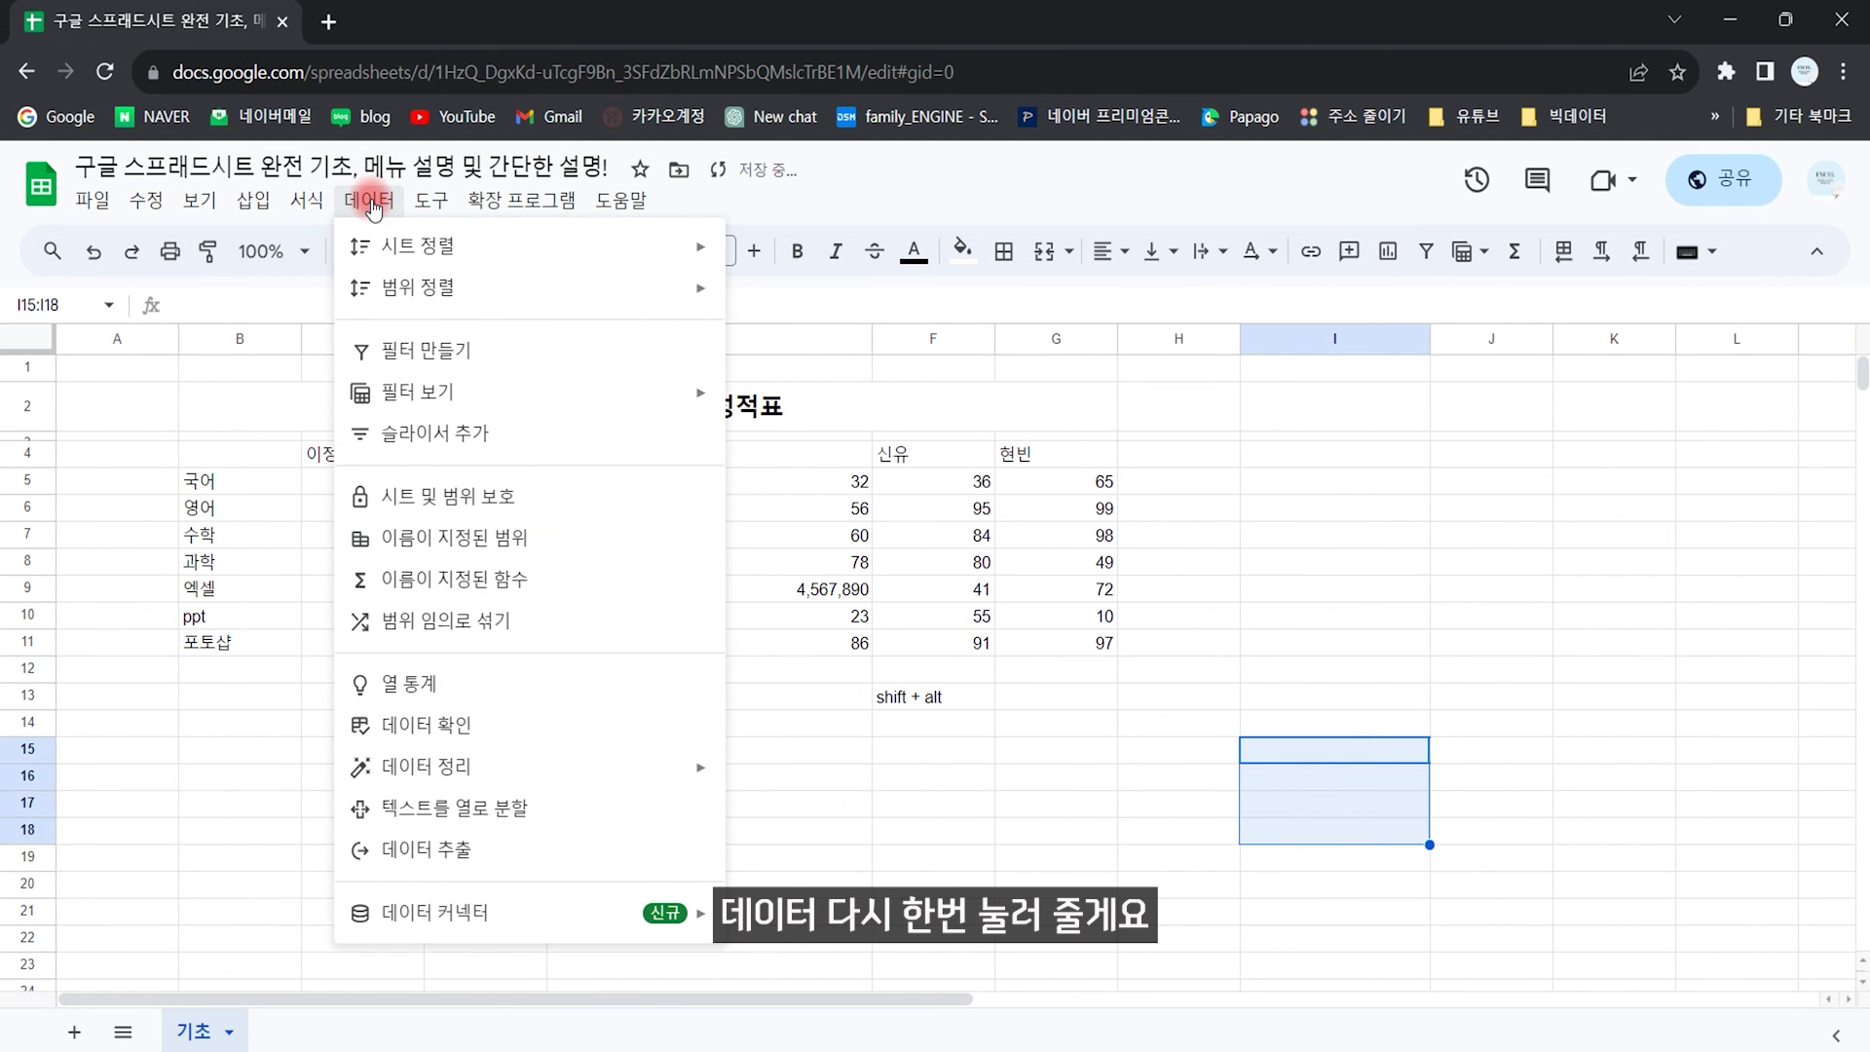
mouse_move(523, 766)
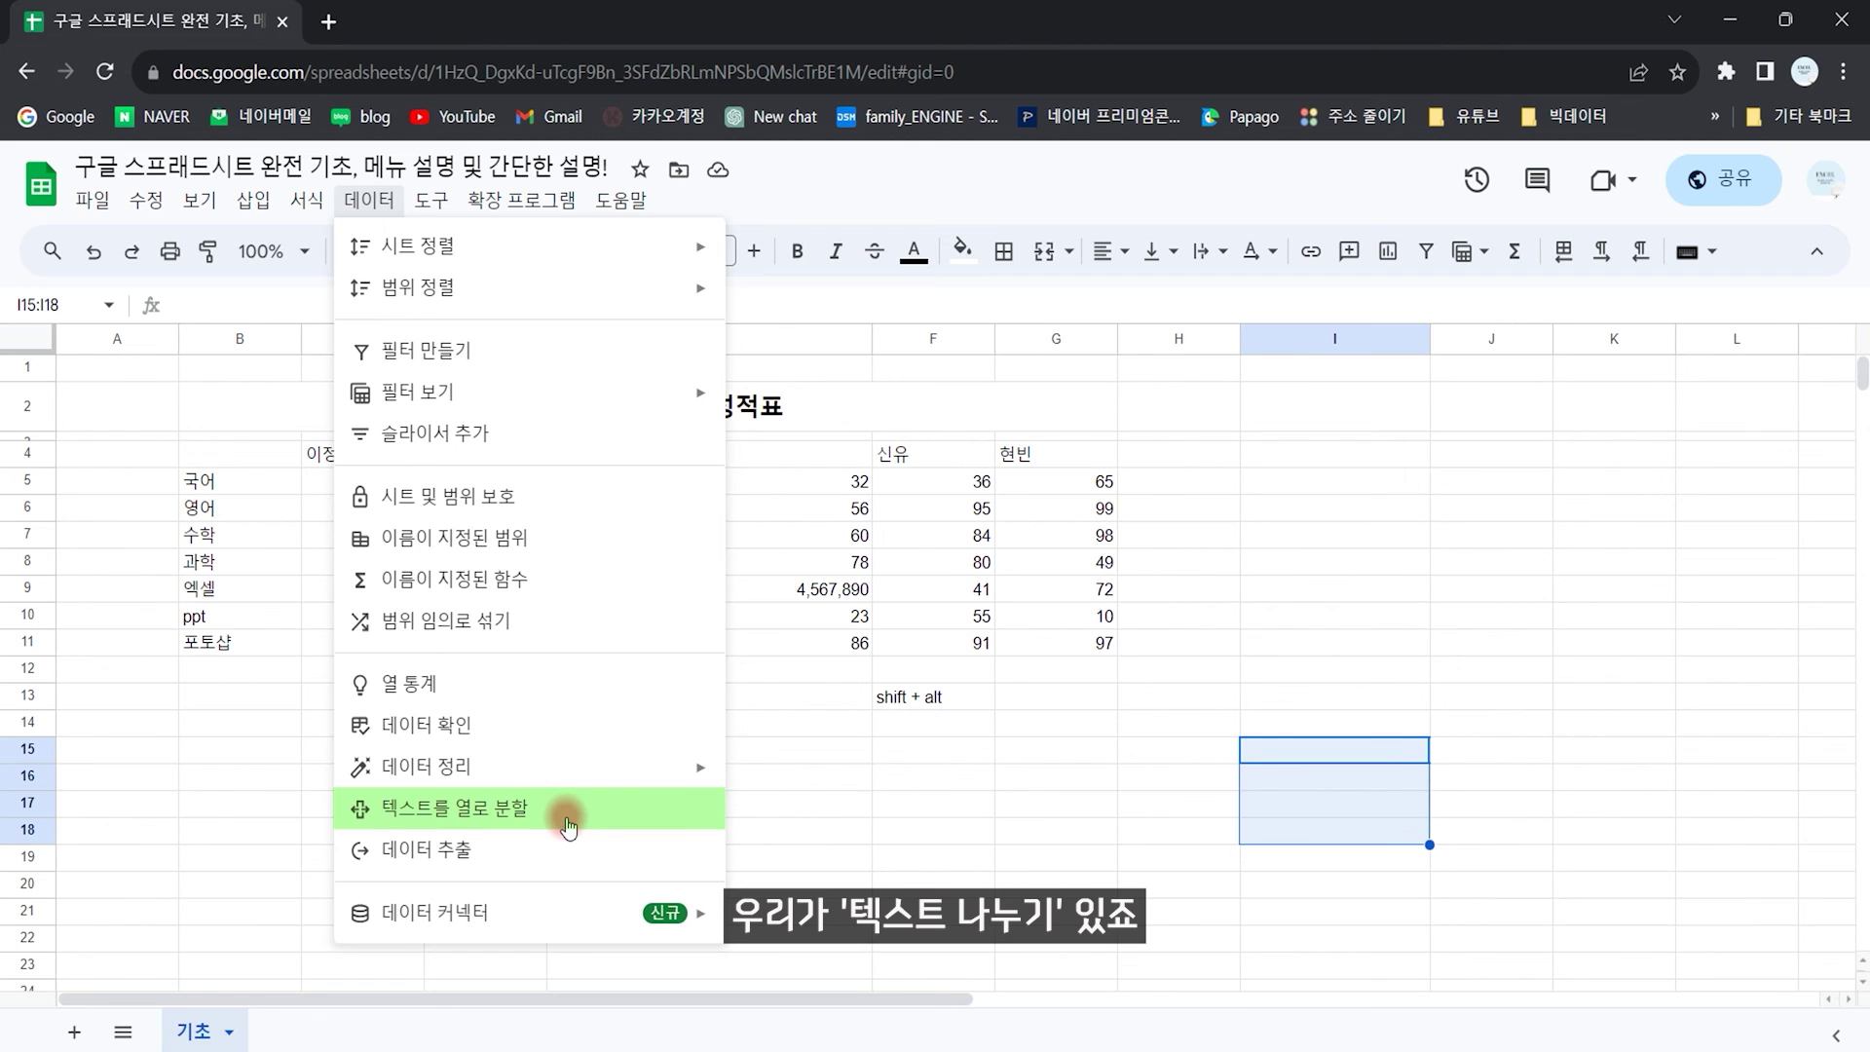
left_click(1384, 808)
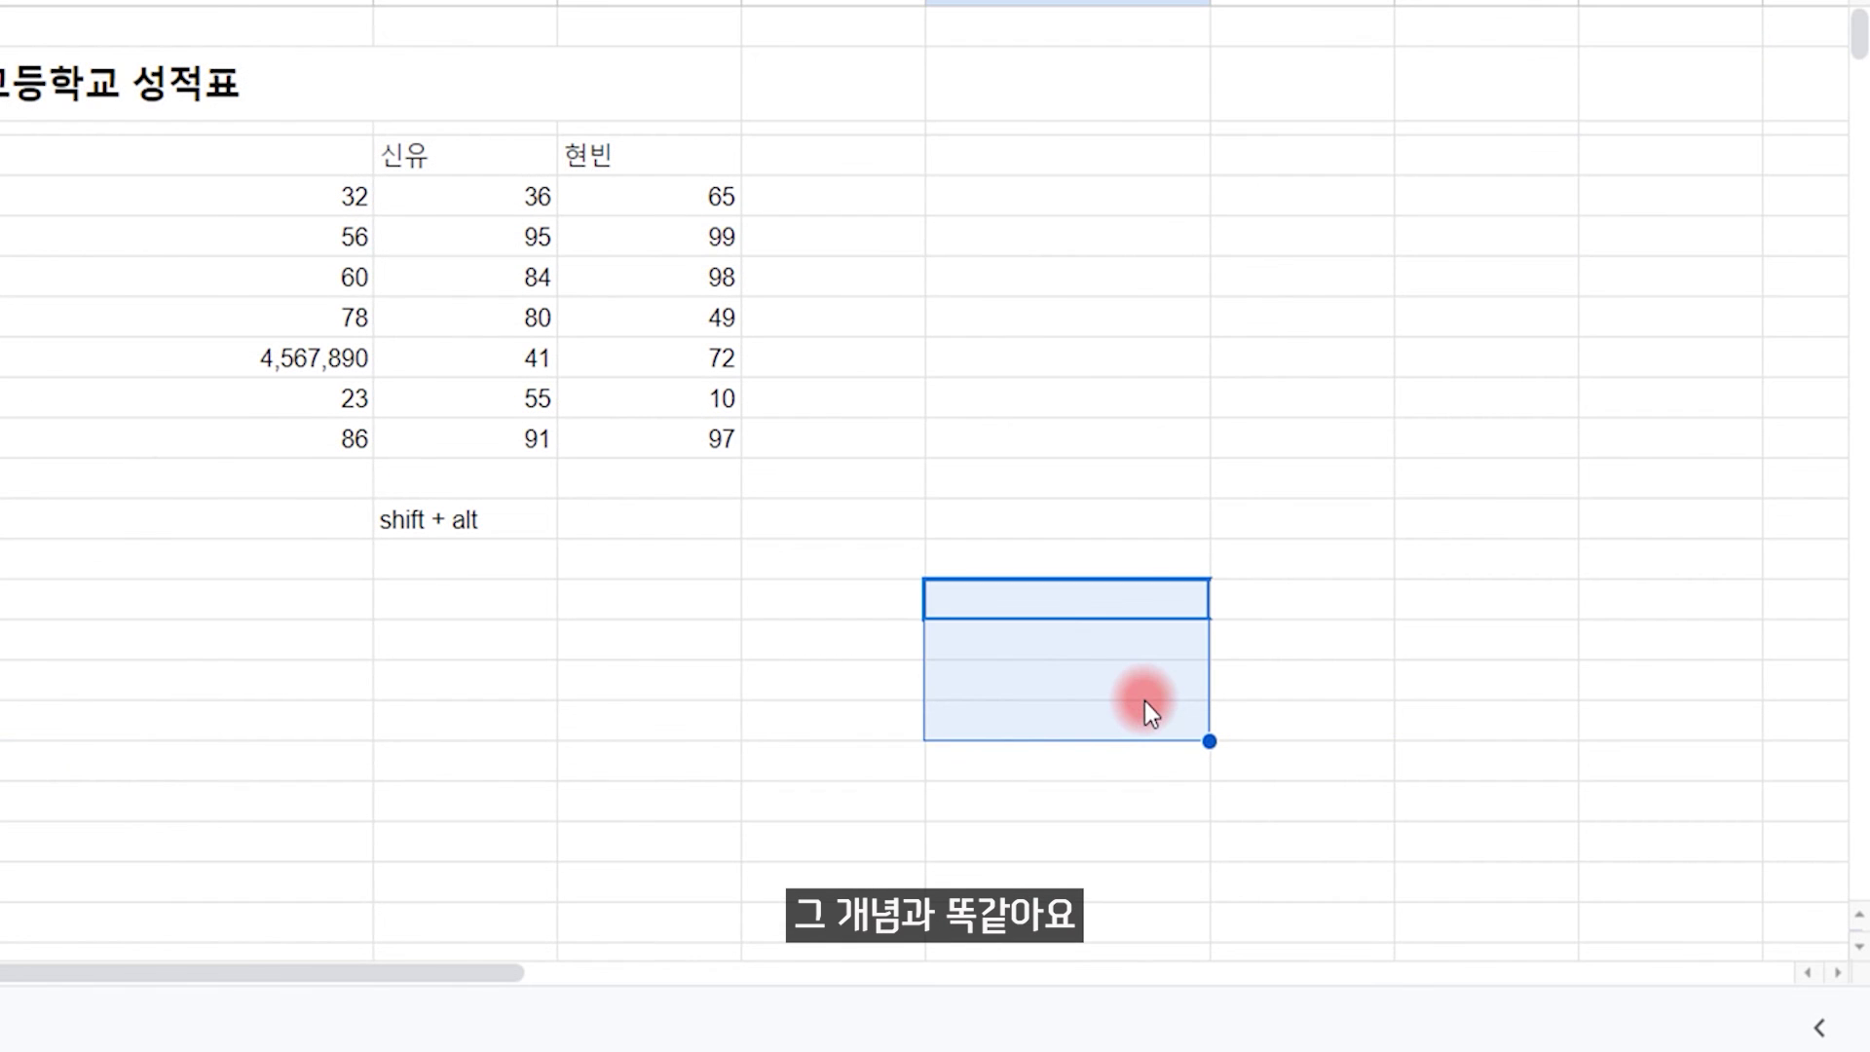
key("Up")
key("Down")
key("Return")
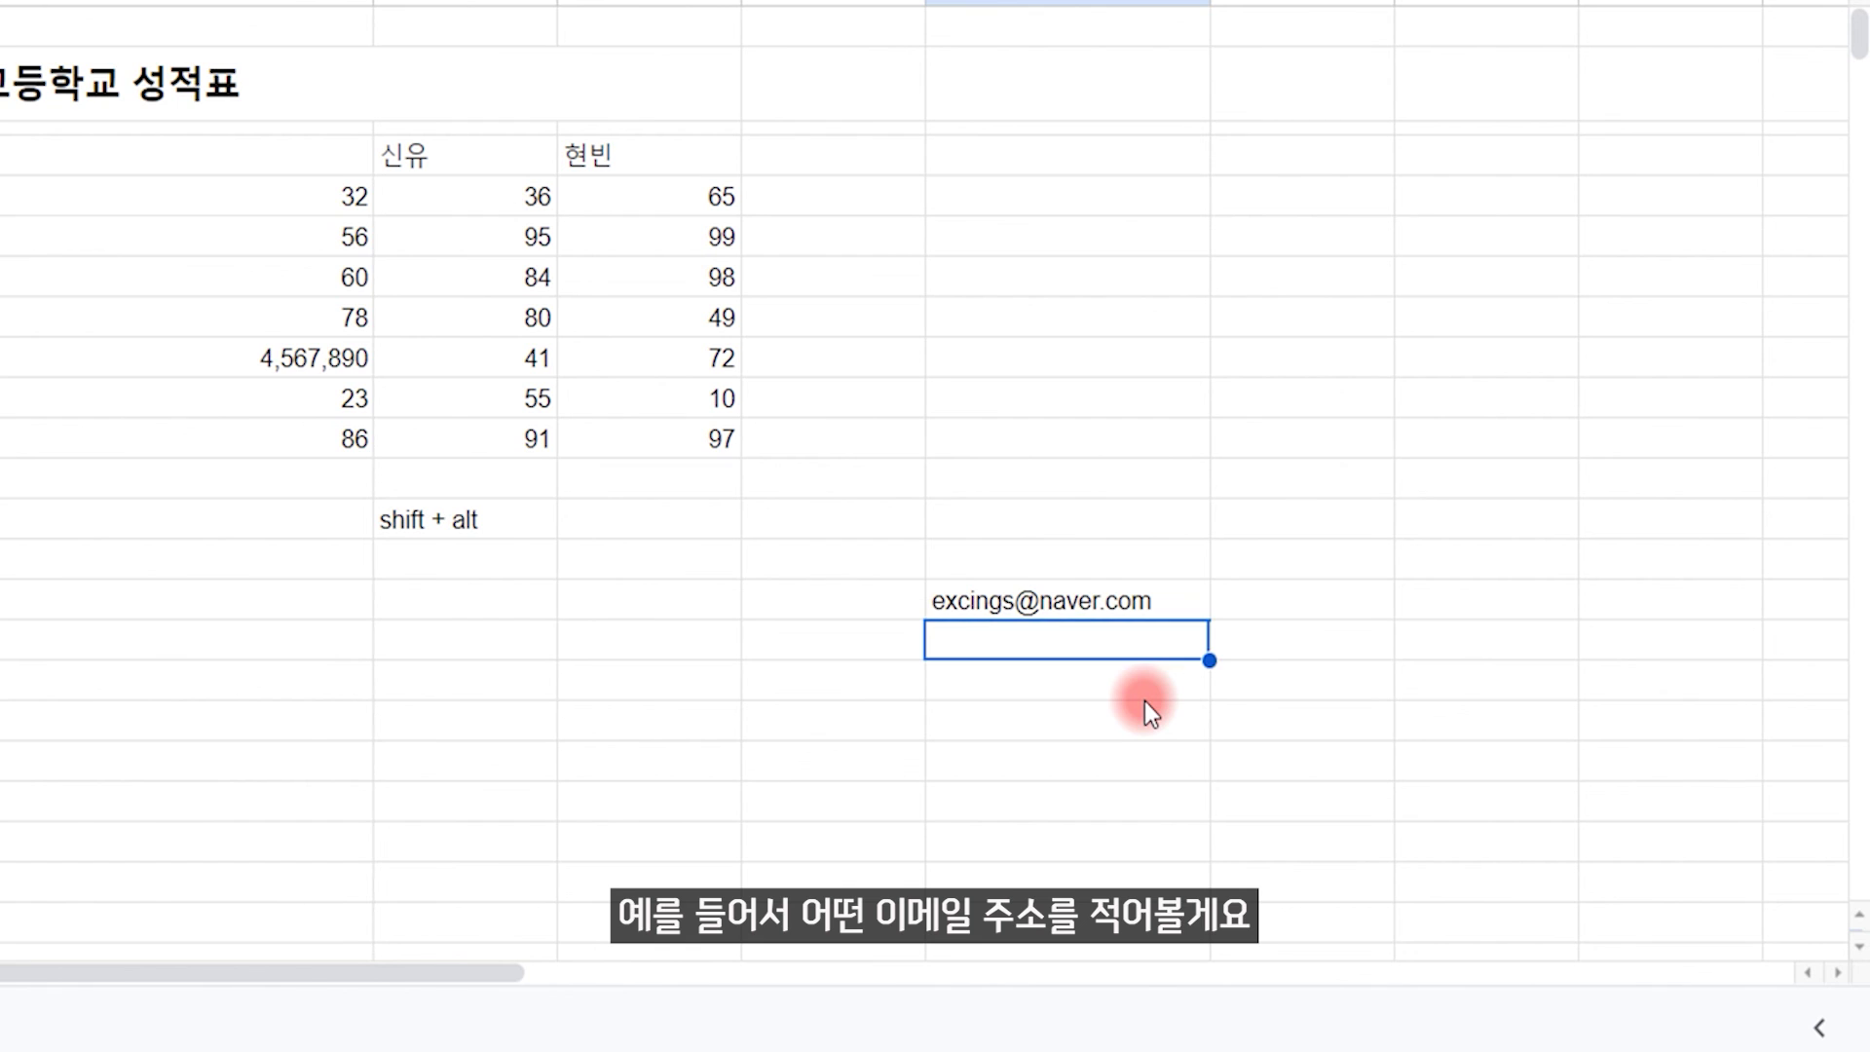
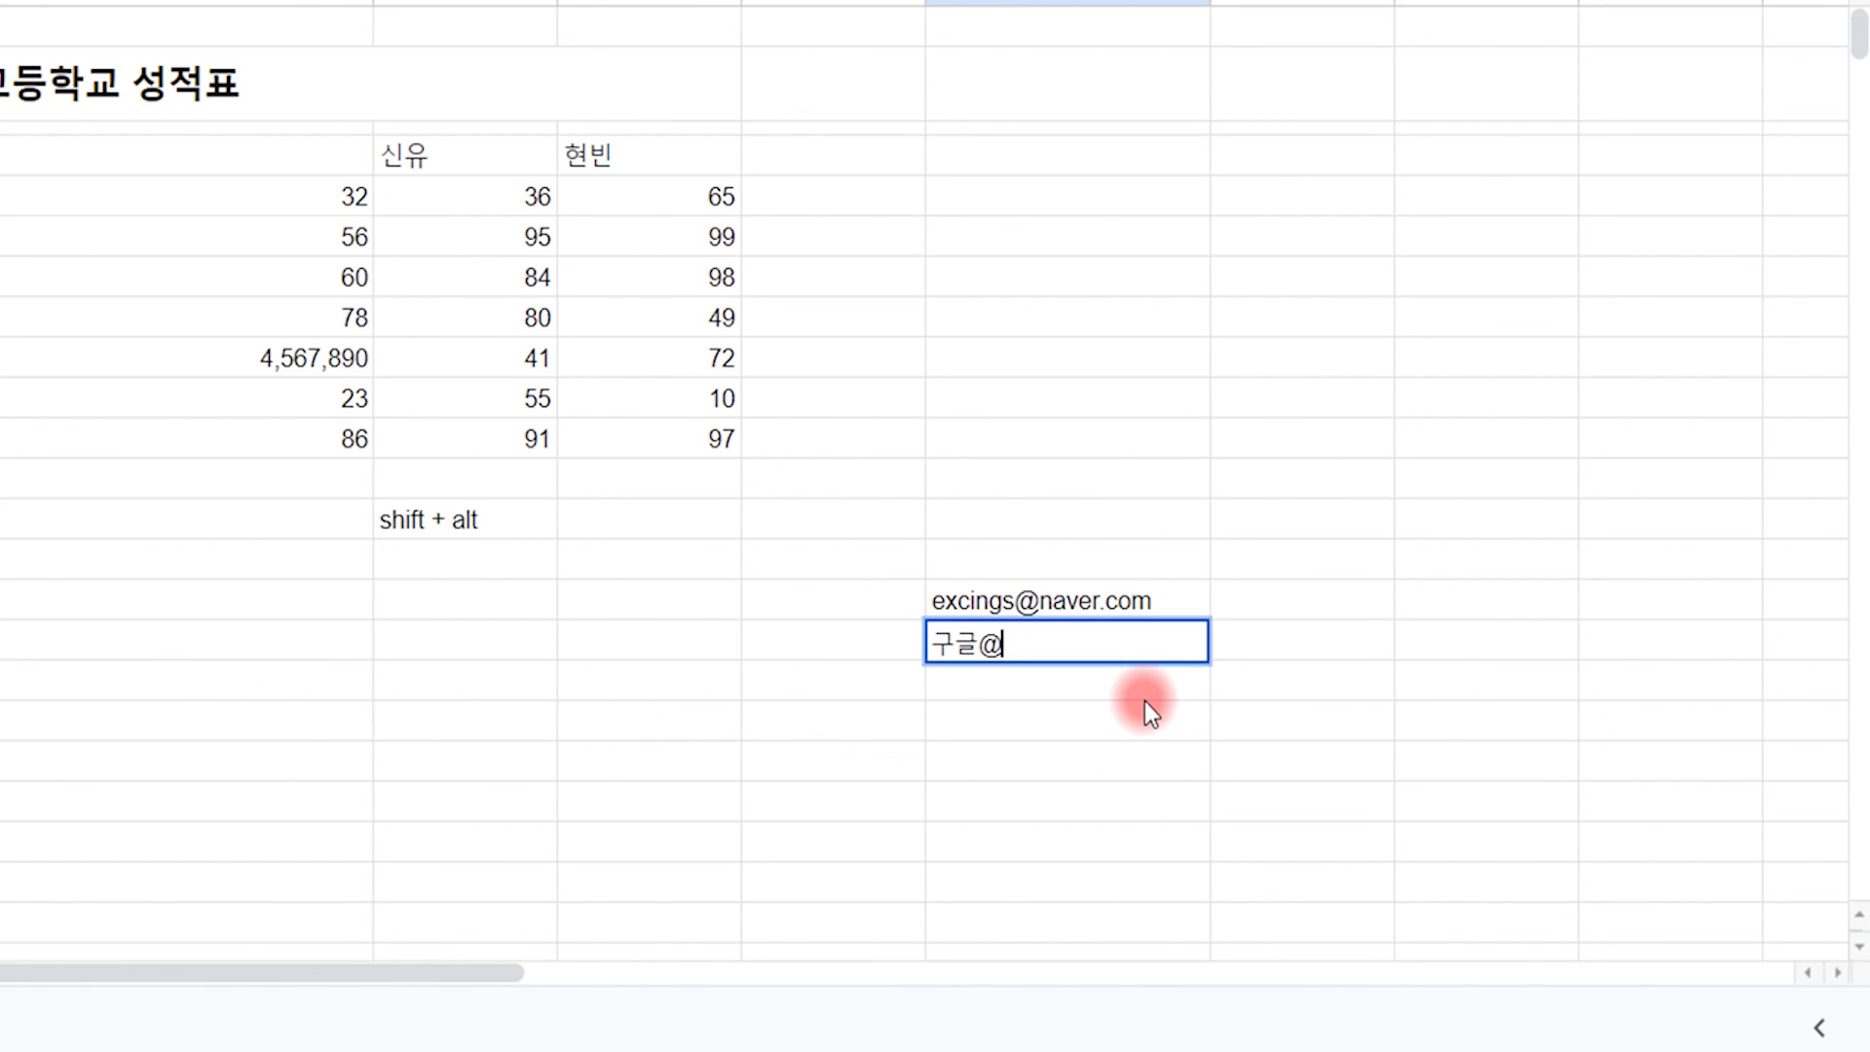
key("Return")
Step: Split both addresses into columns using a custom @ separator
key("Up")
key("Up")
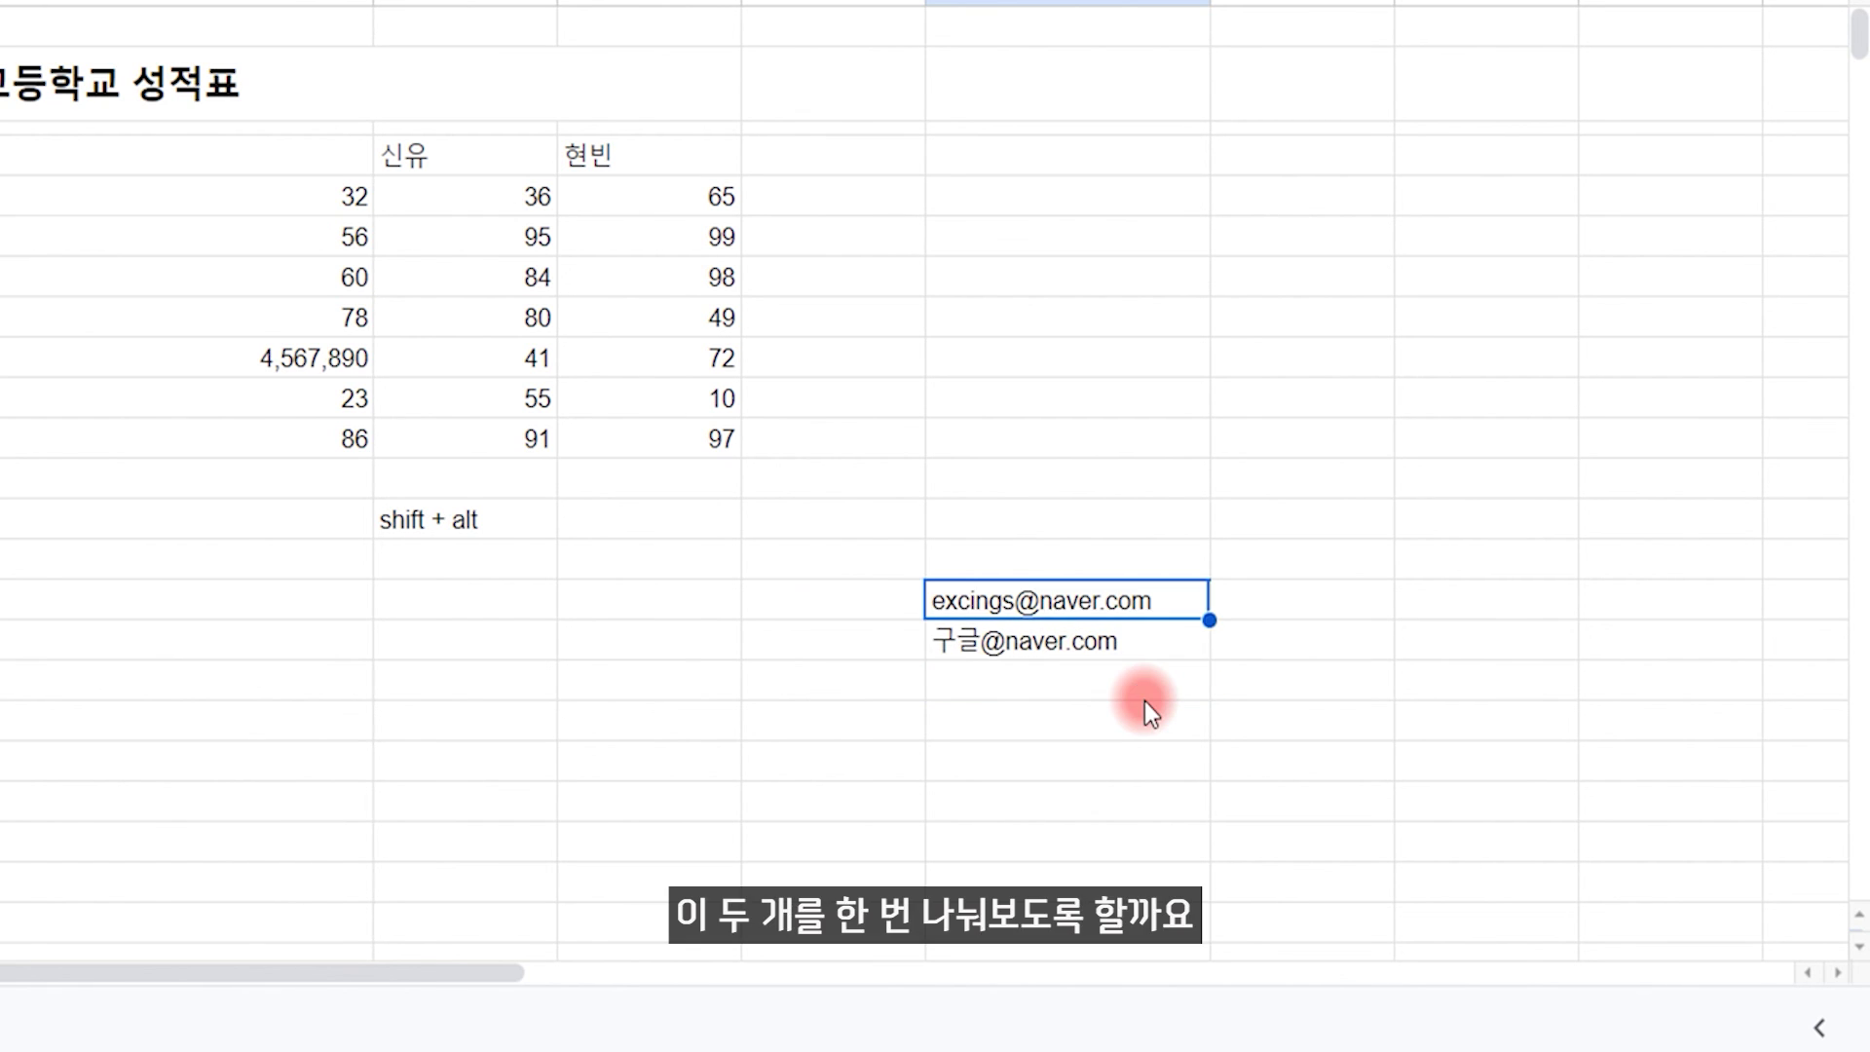
key("shift+Down")
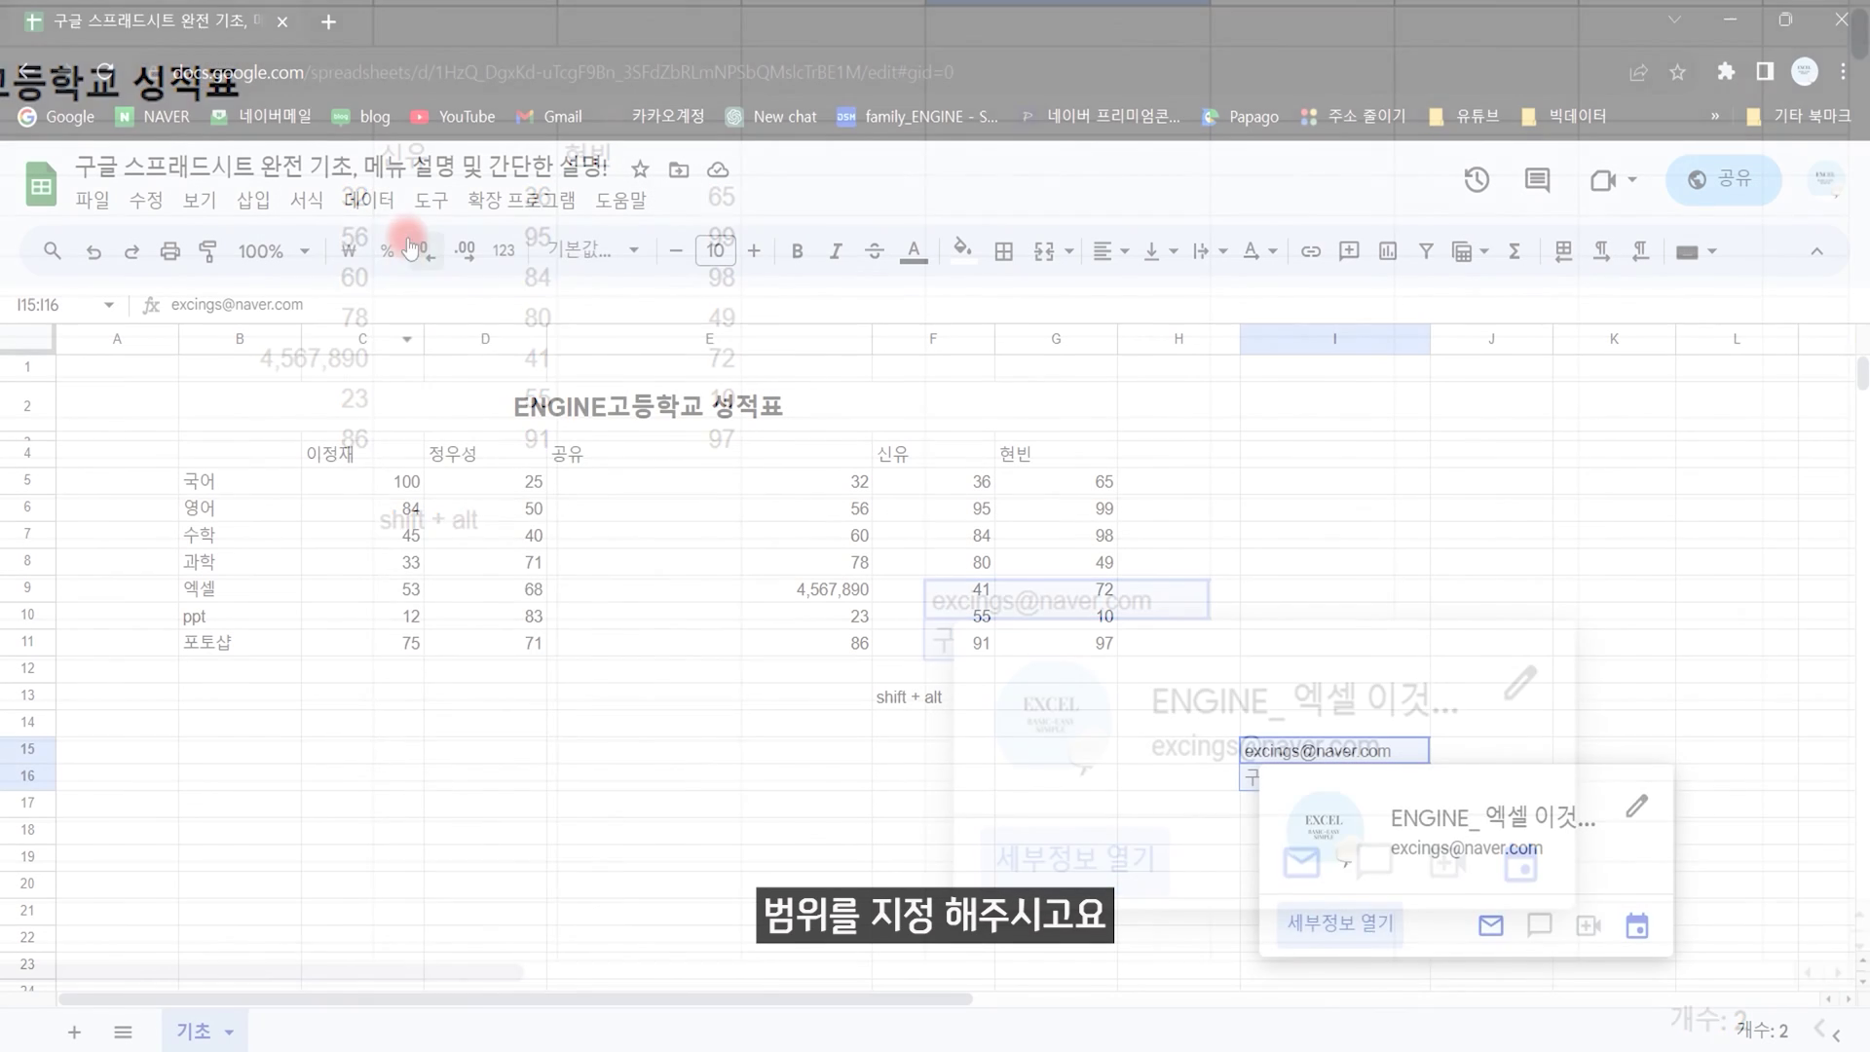
left_click(370, 202)
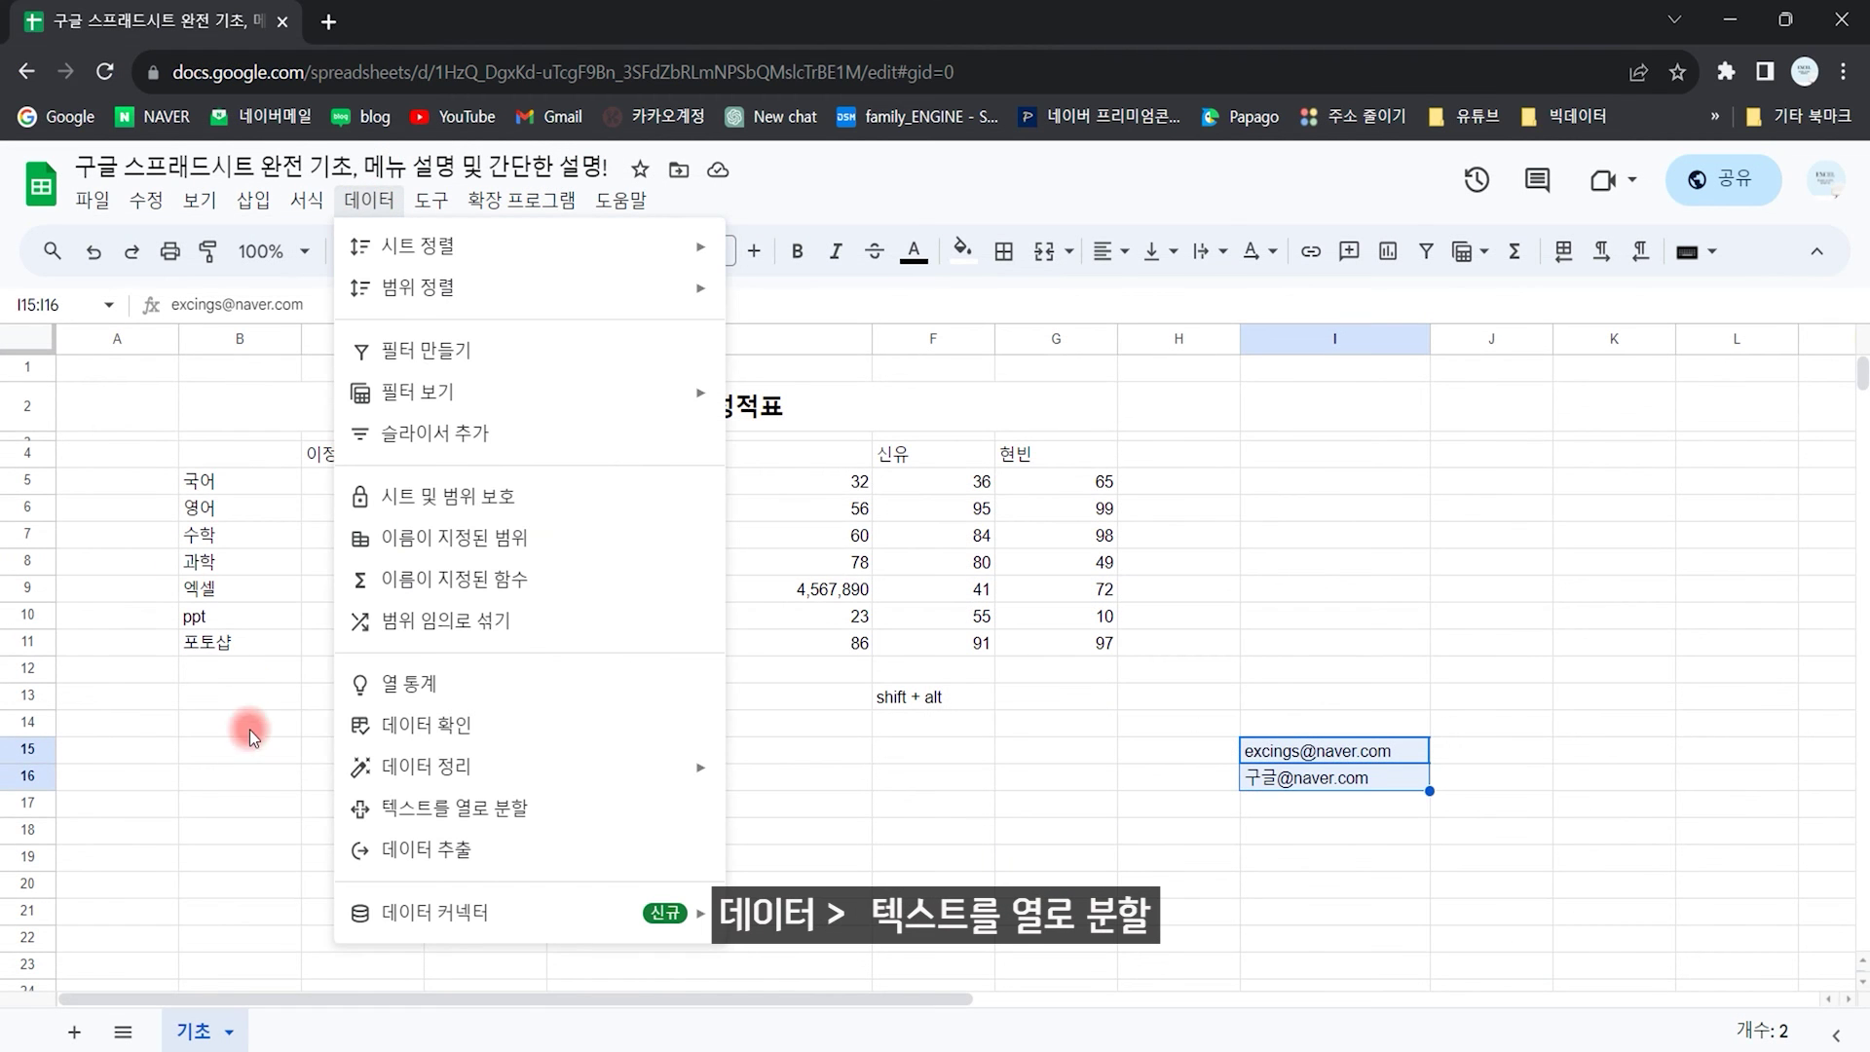
left_click(490, 821)
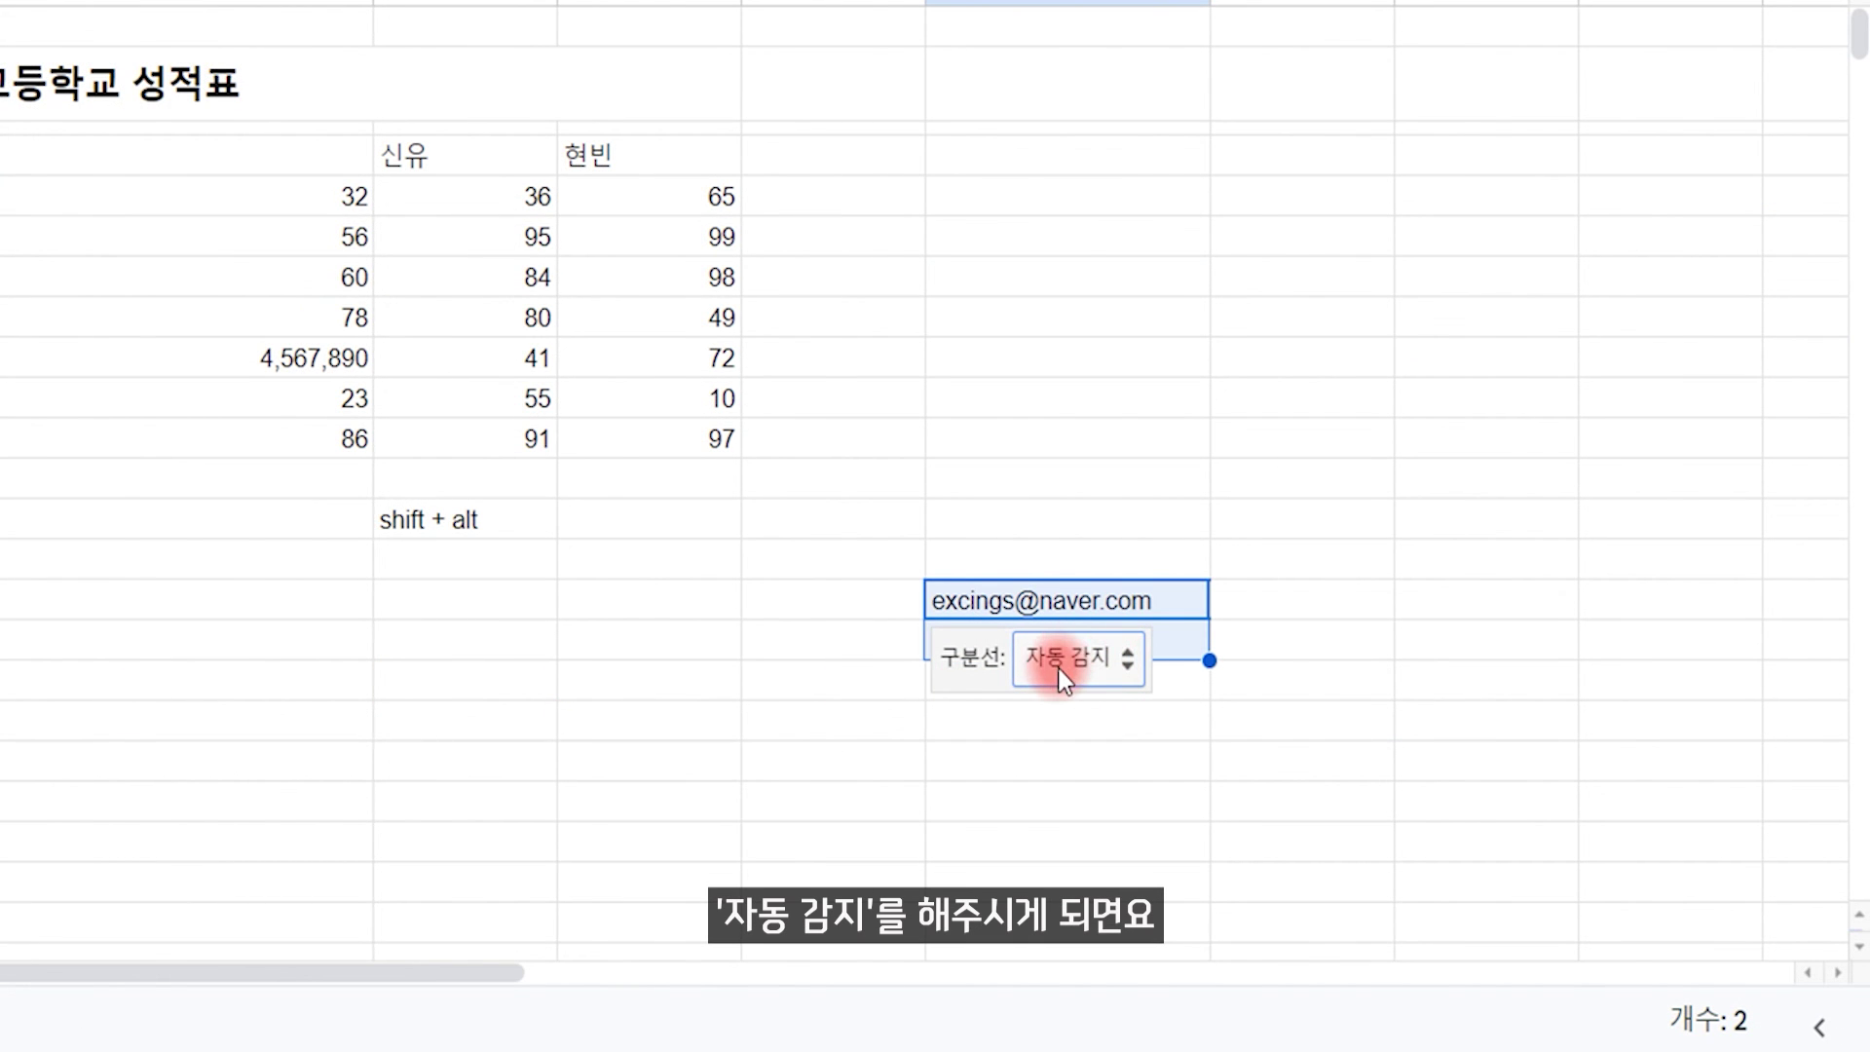
left_click(1120, 660)
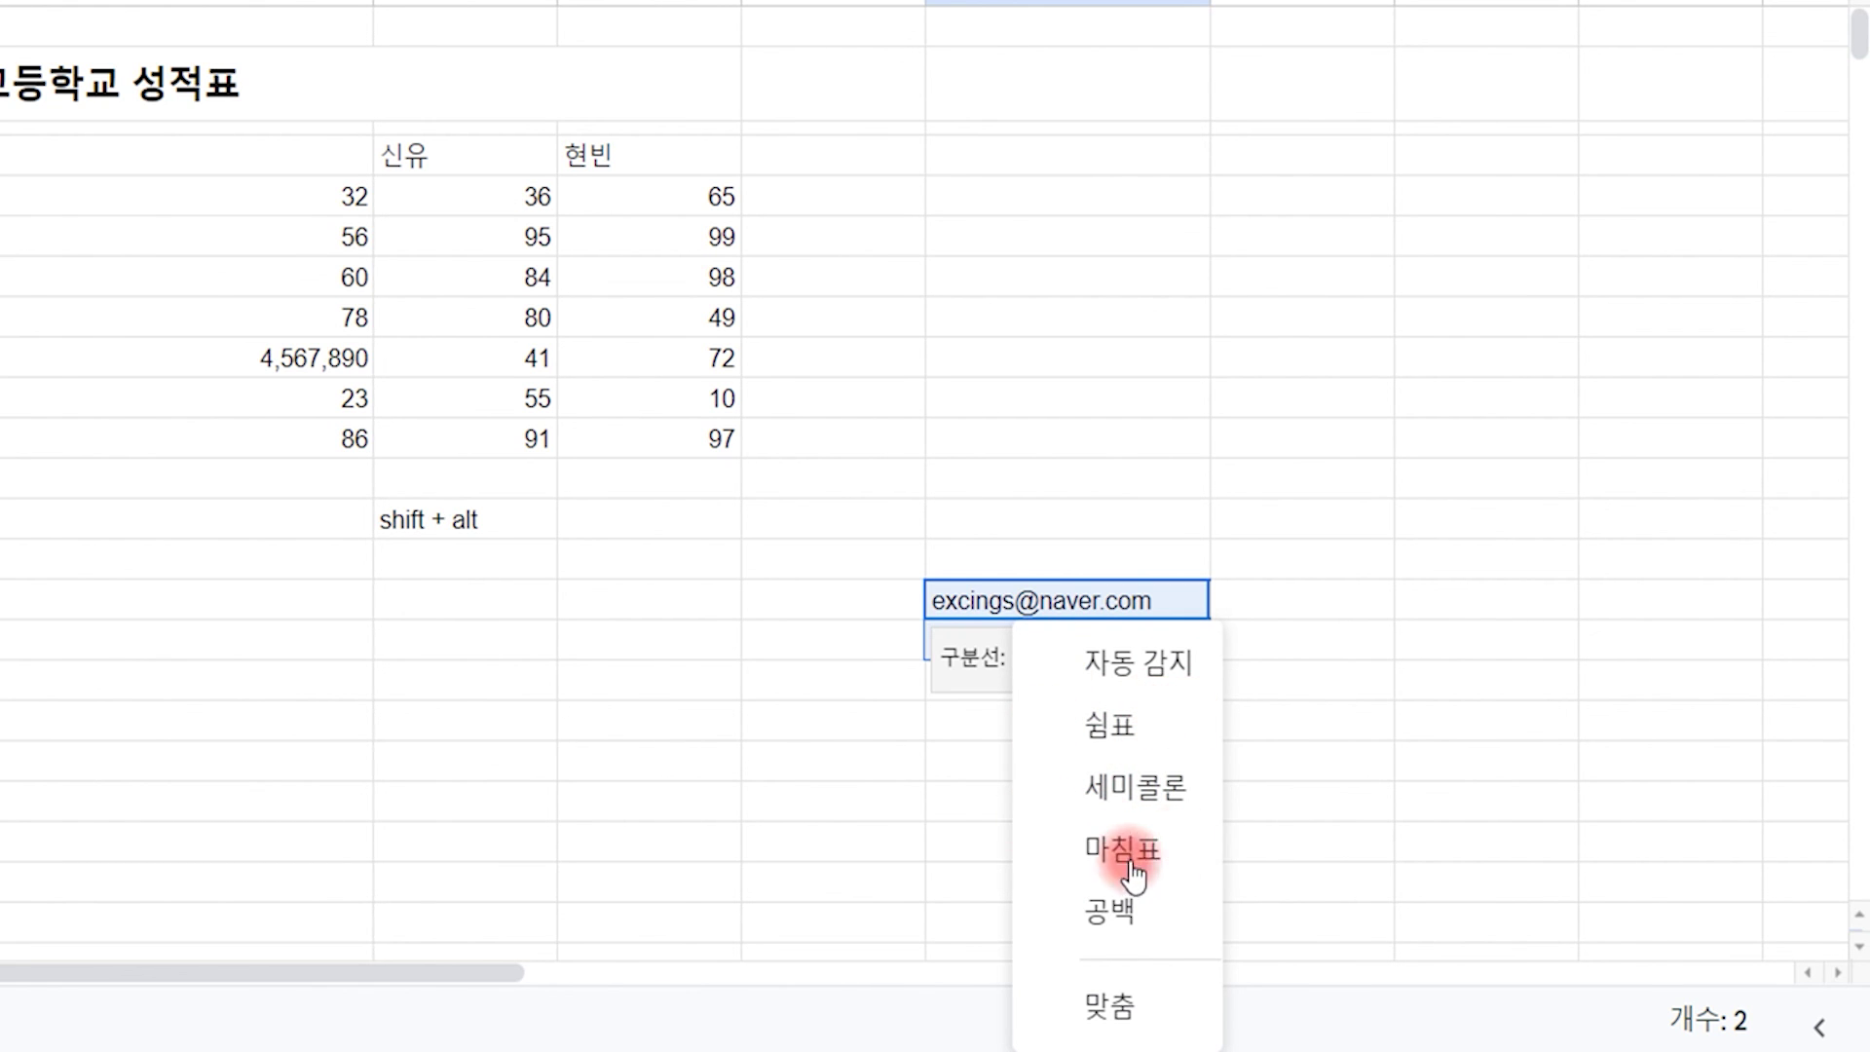
left_click(1126, 1010)
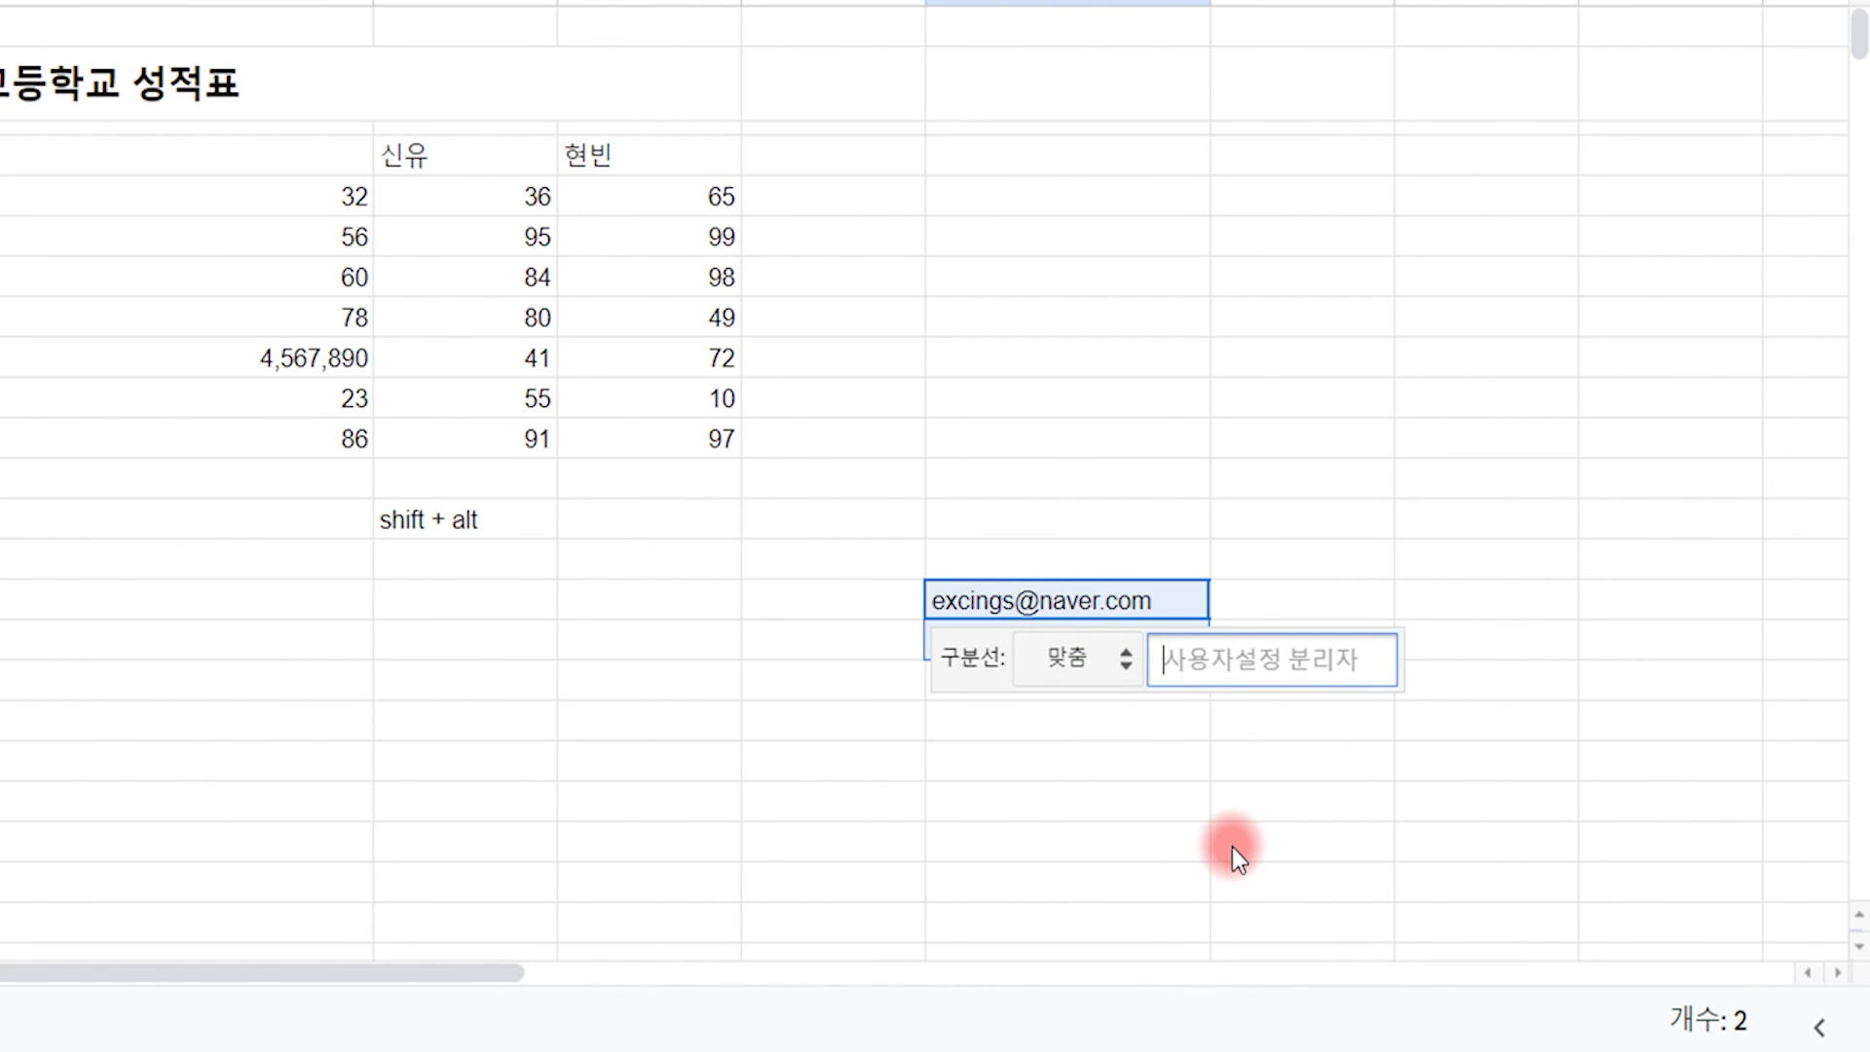
type("@")
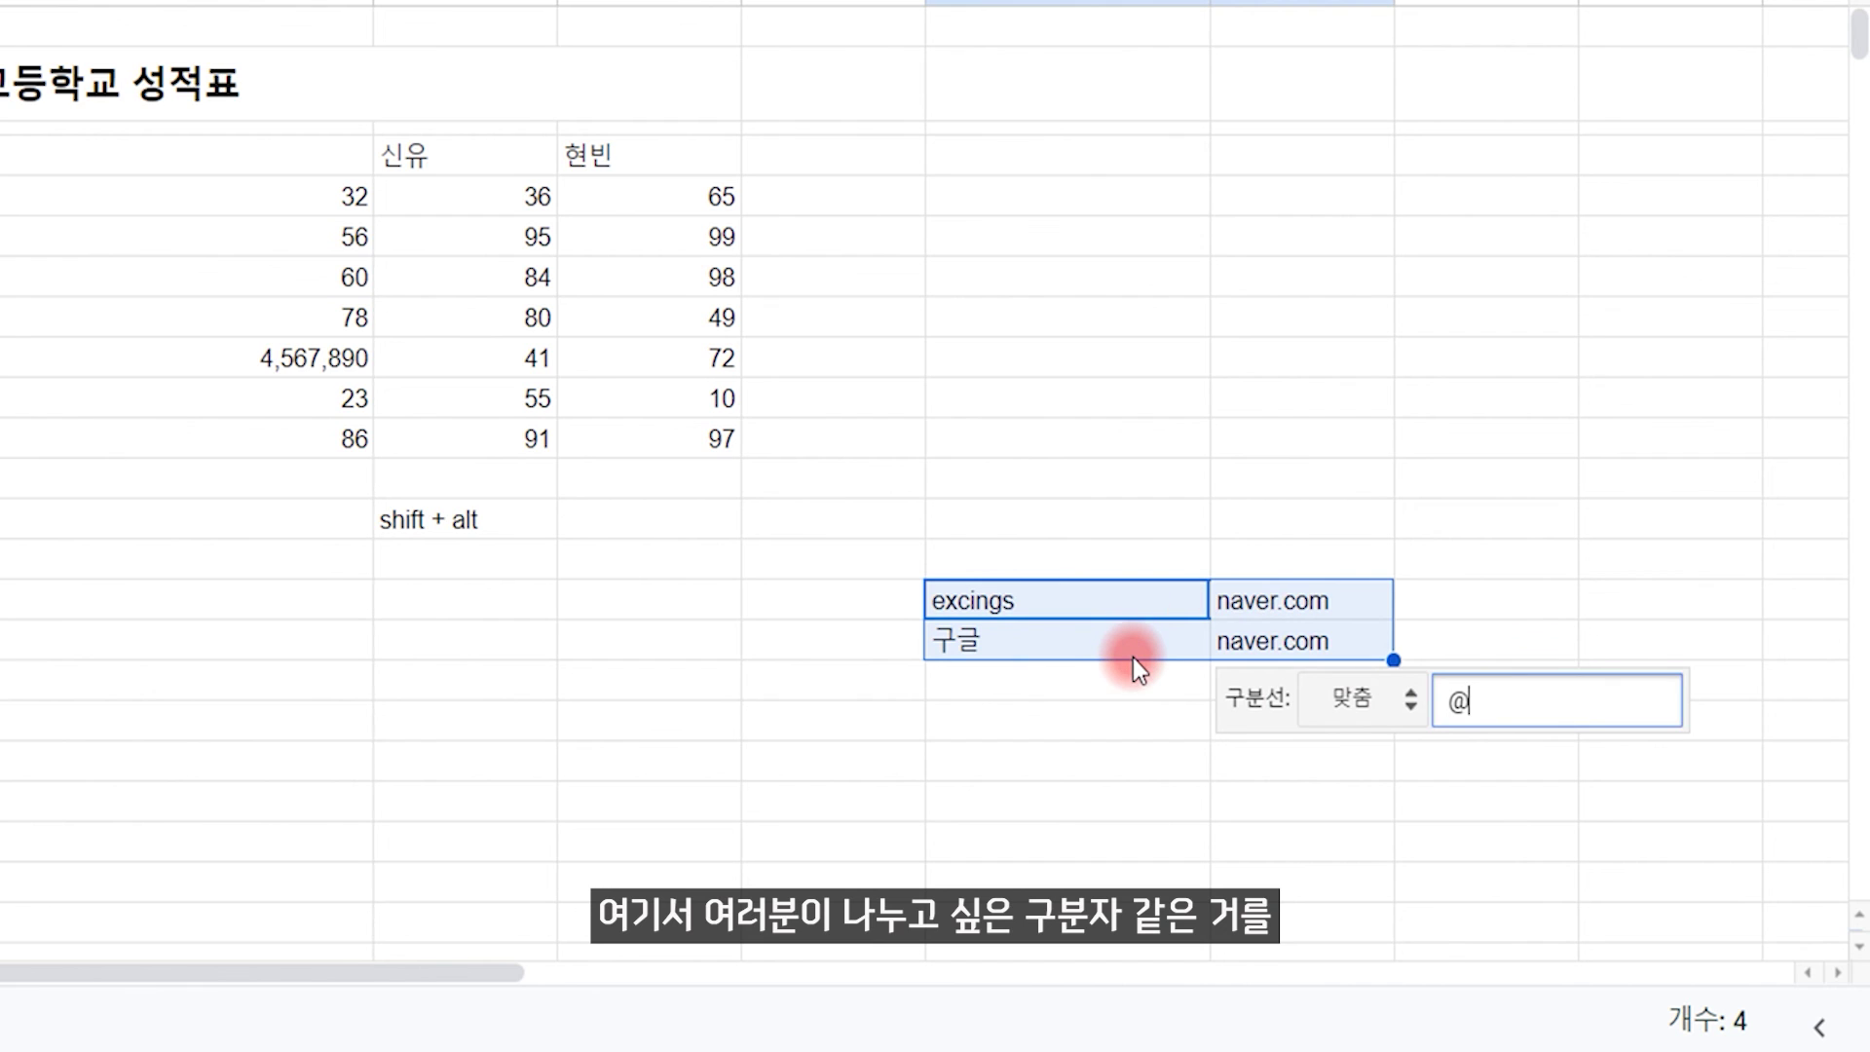
left_click(1105, 805)
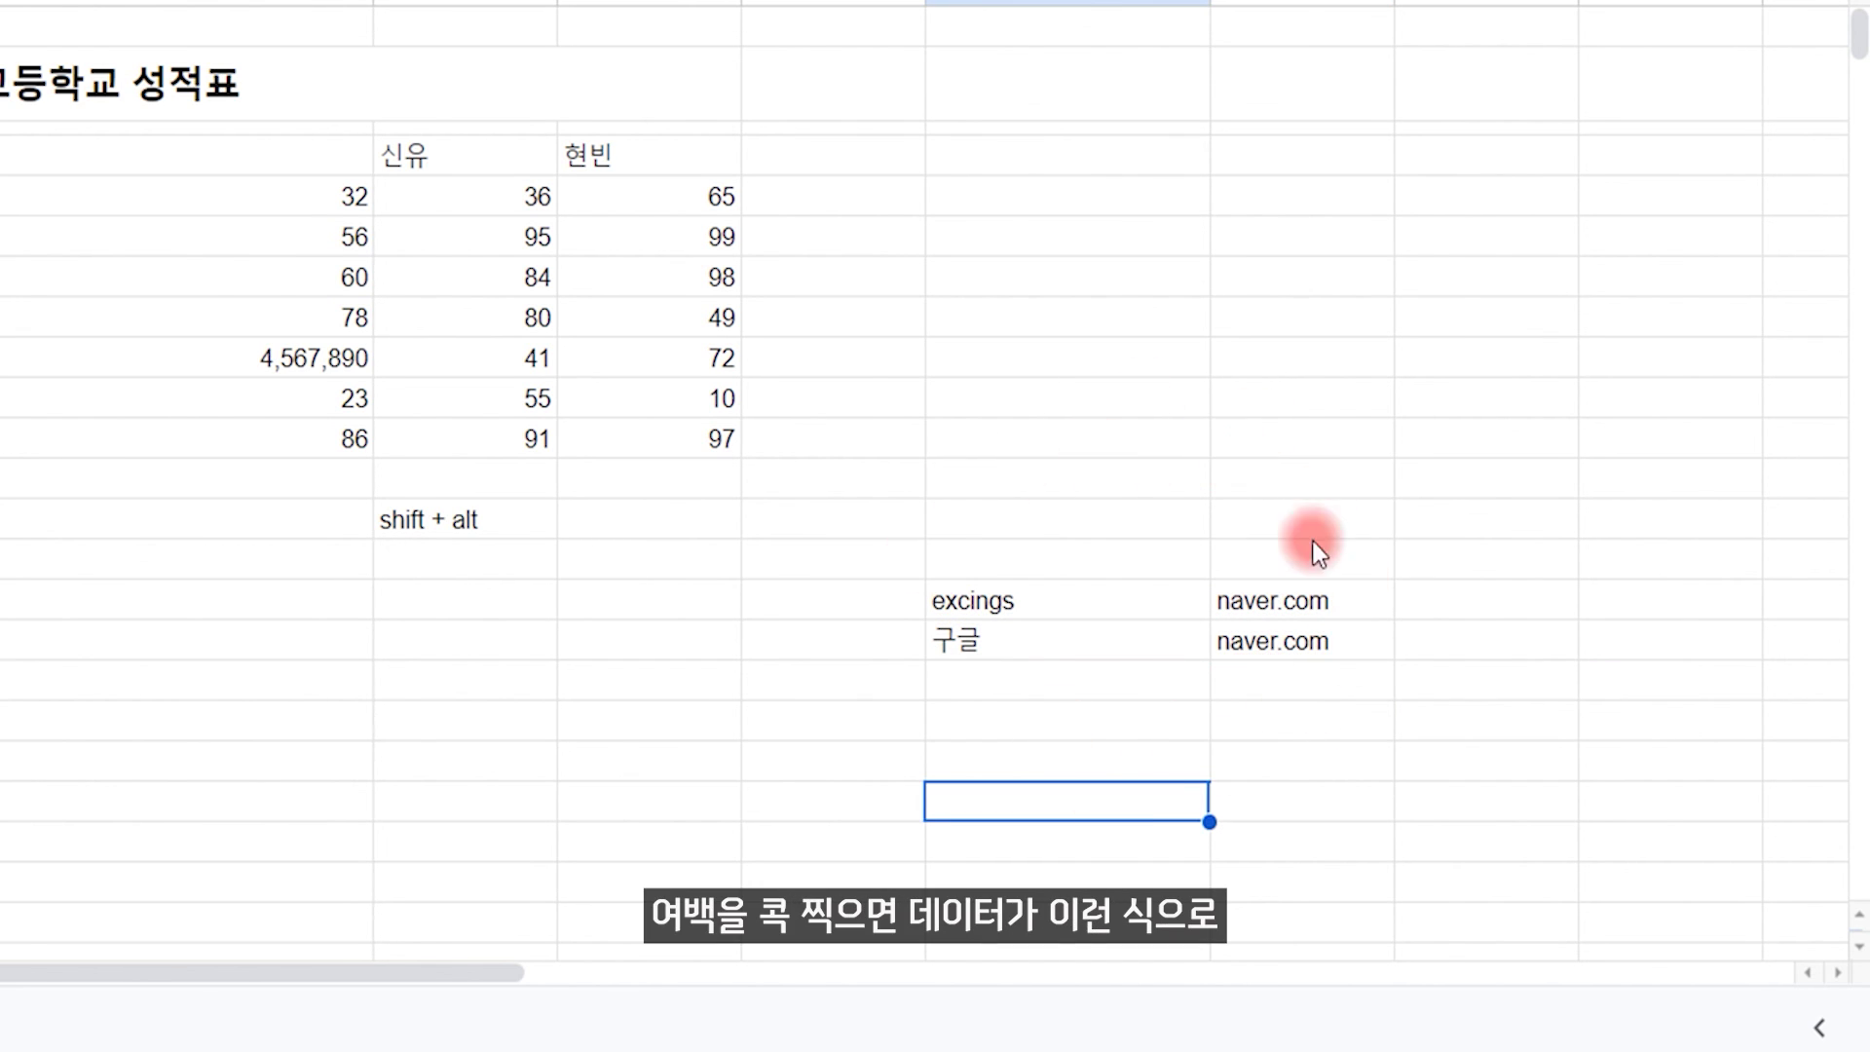
Step: Check the split names in column I and naver.com domains in column J
left_click(1154, 609)
left_click(1230, 643)
left_click(1130, 606)
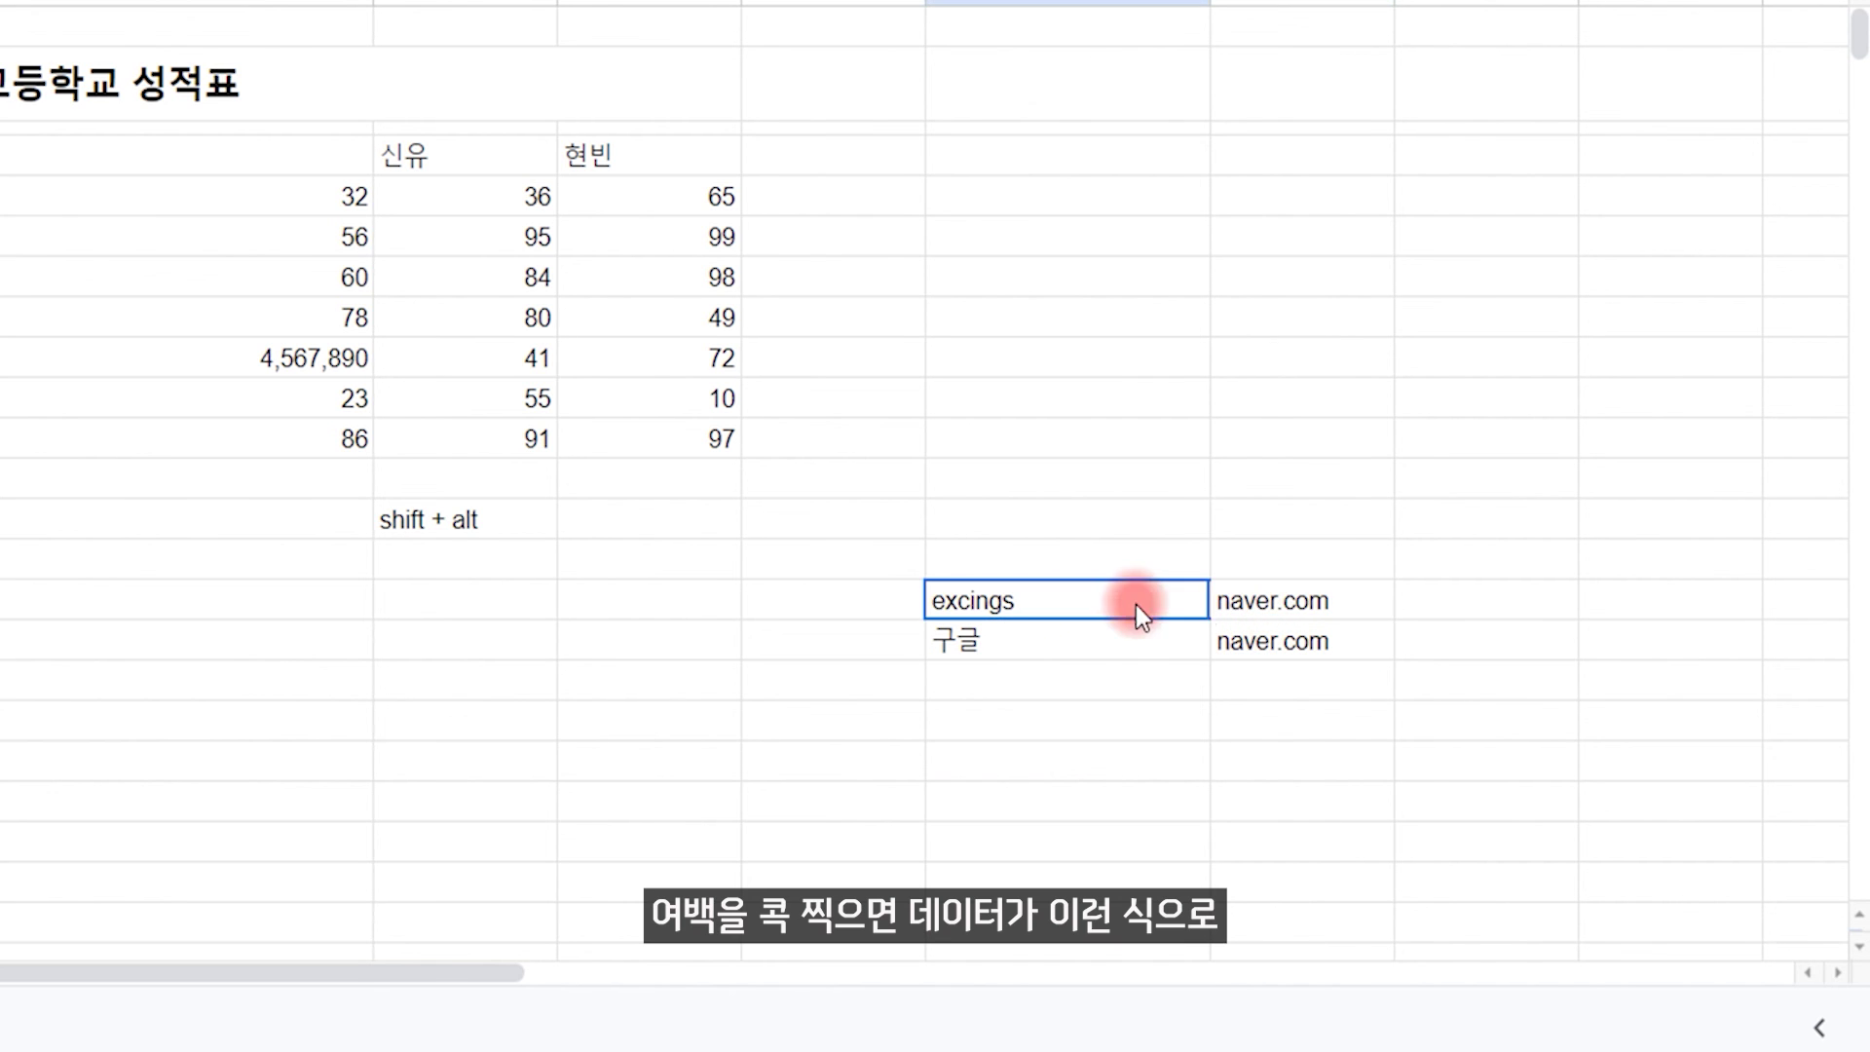
left_click(1262, 648)
left_click(1257, 803)
left_click(433, 201)
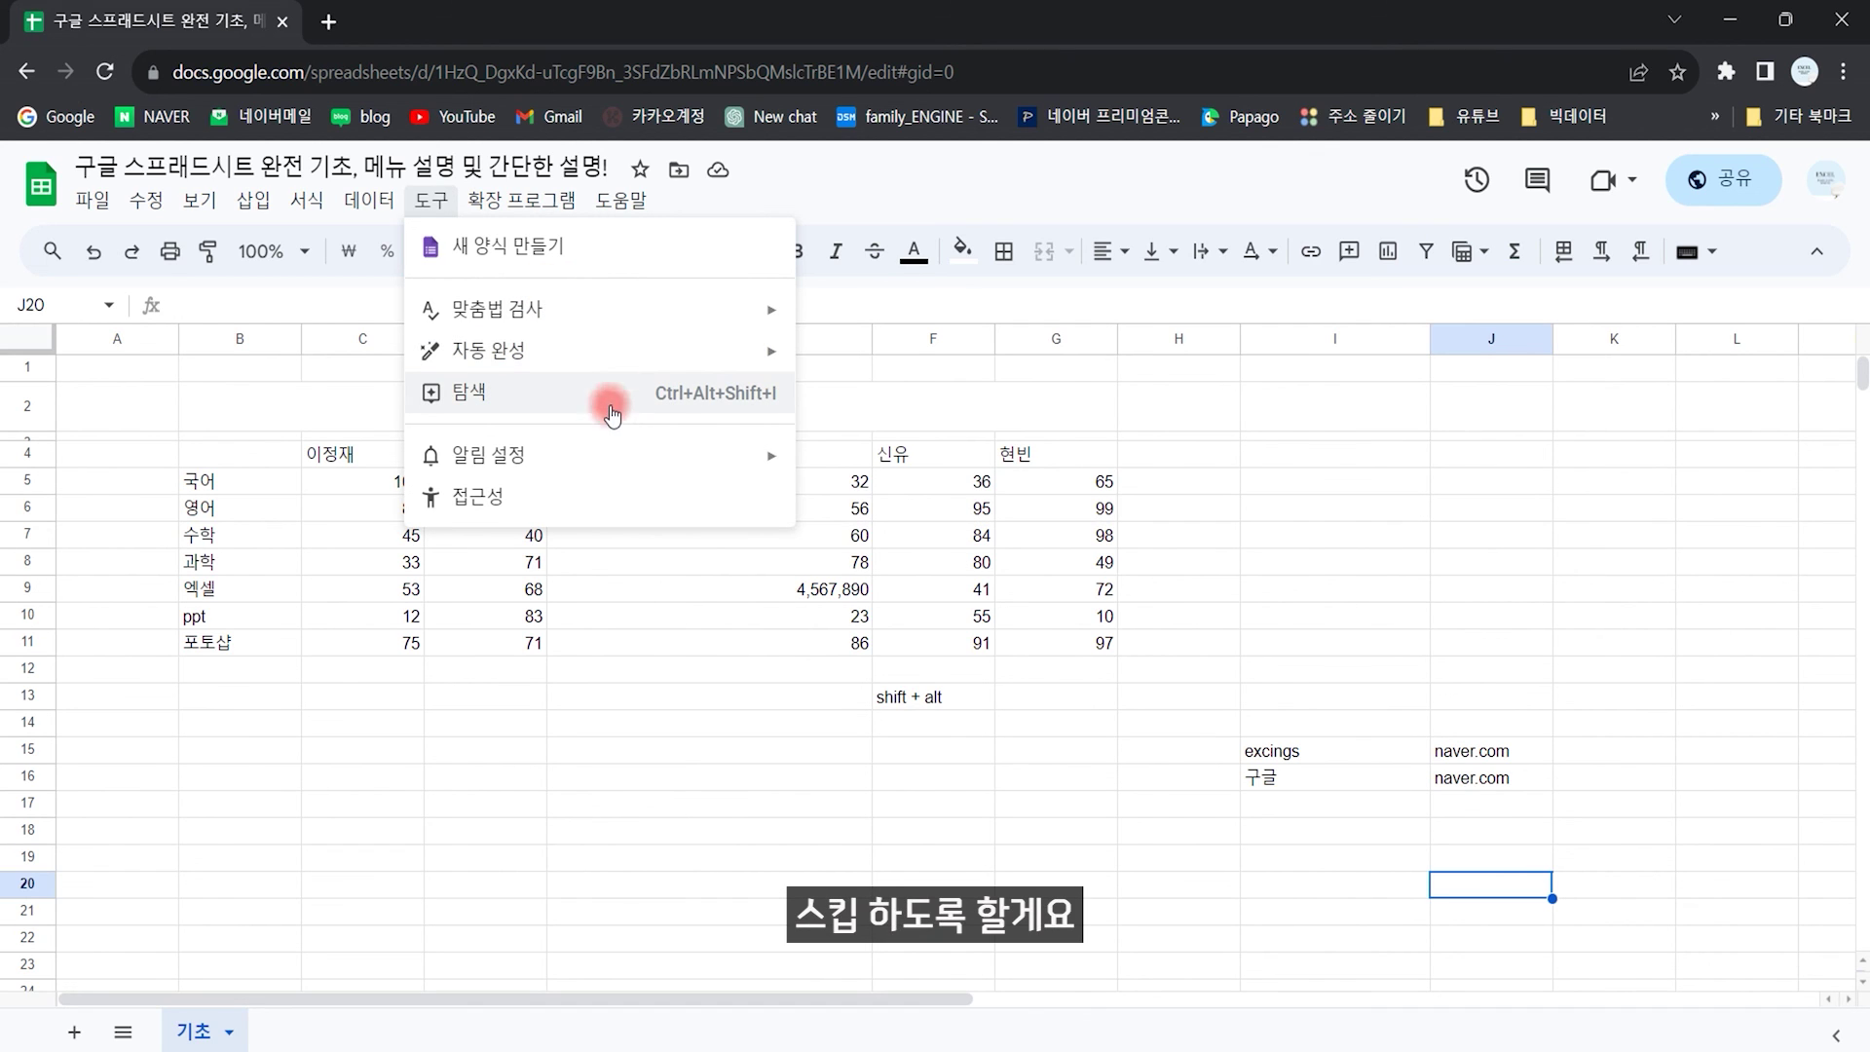
mouse_move(546, 456)
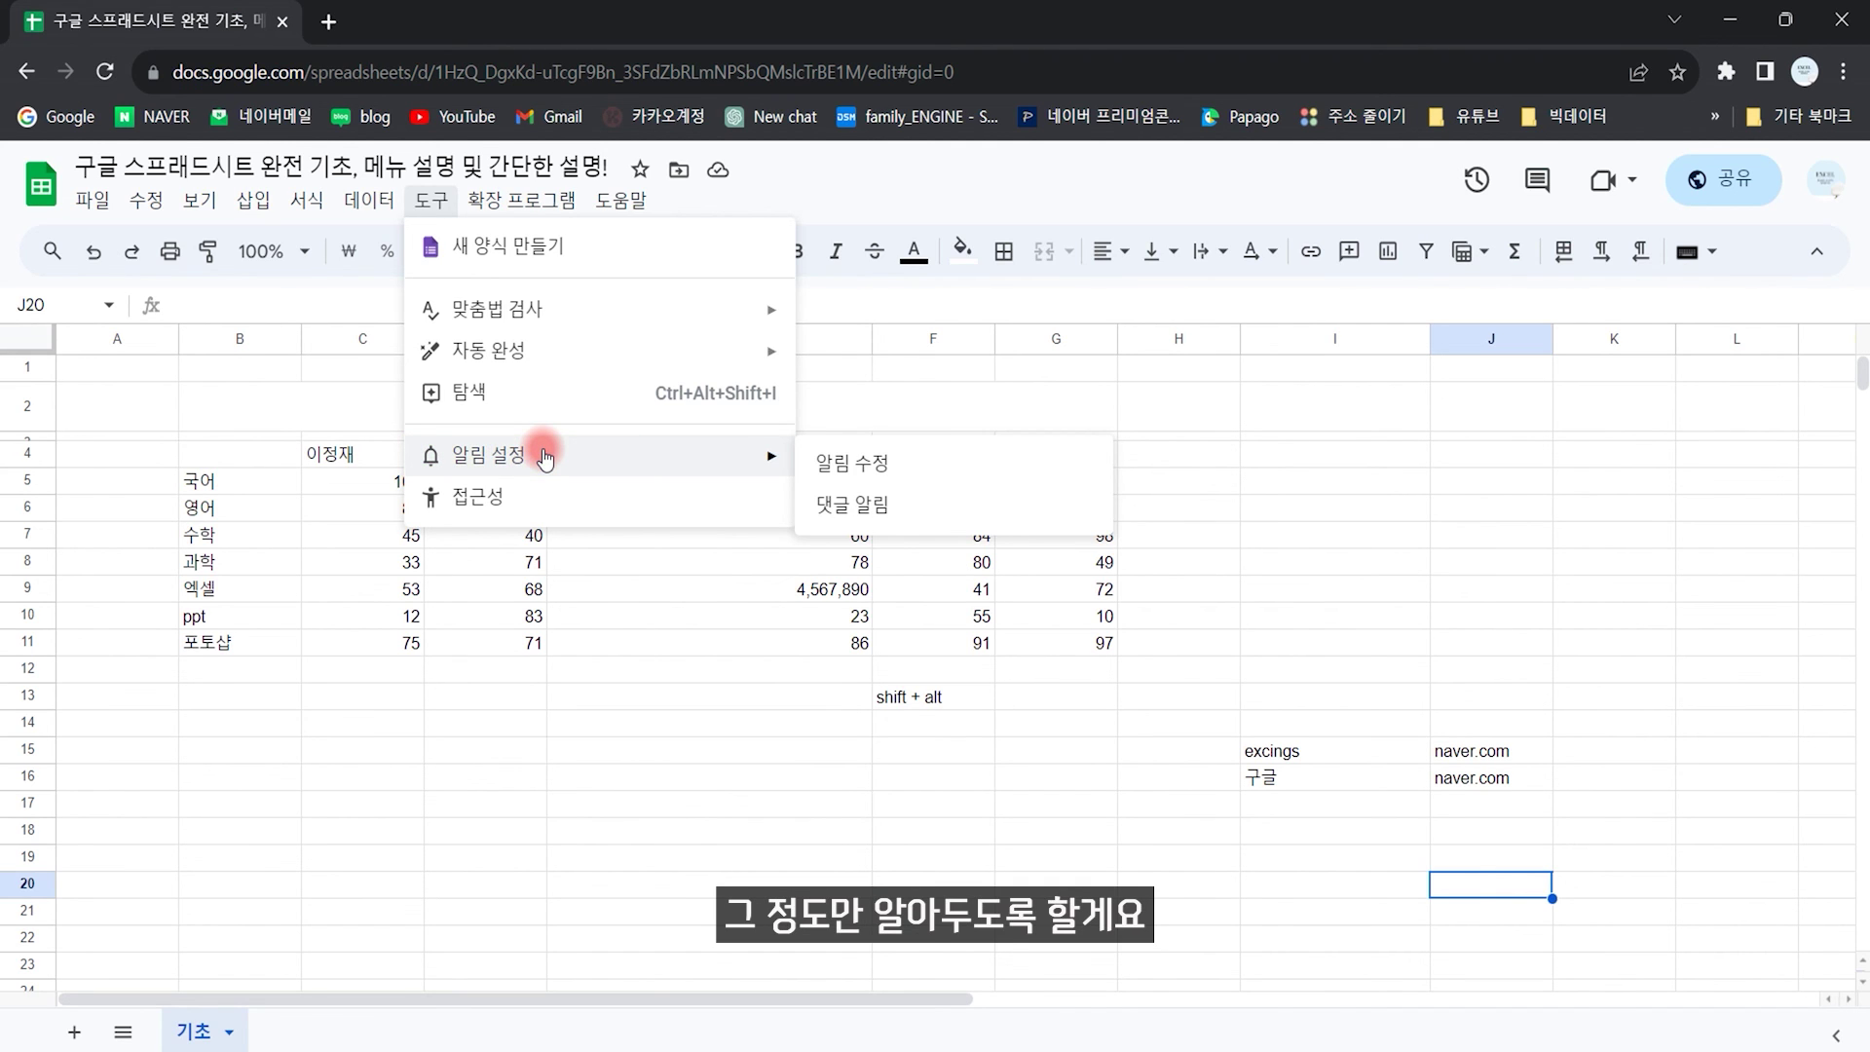
left_click(536, 203)
left_click(536, 203)
mouse_move(551, 261)
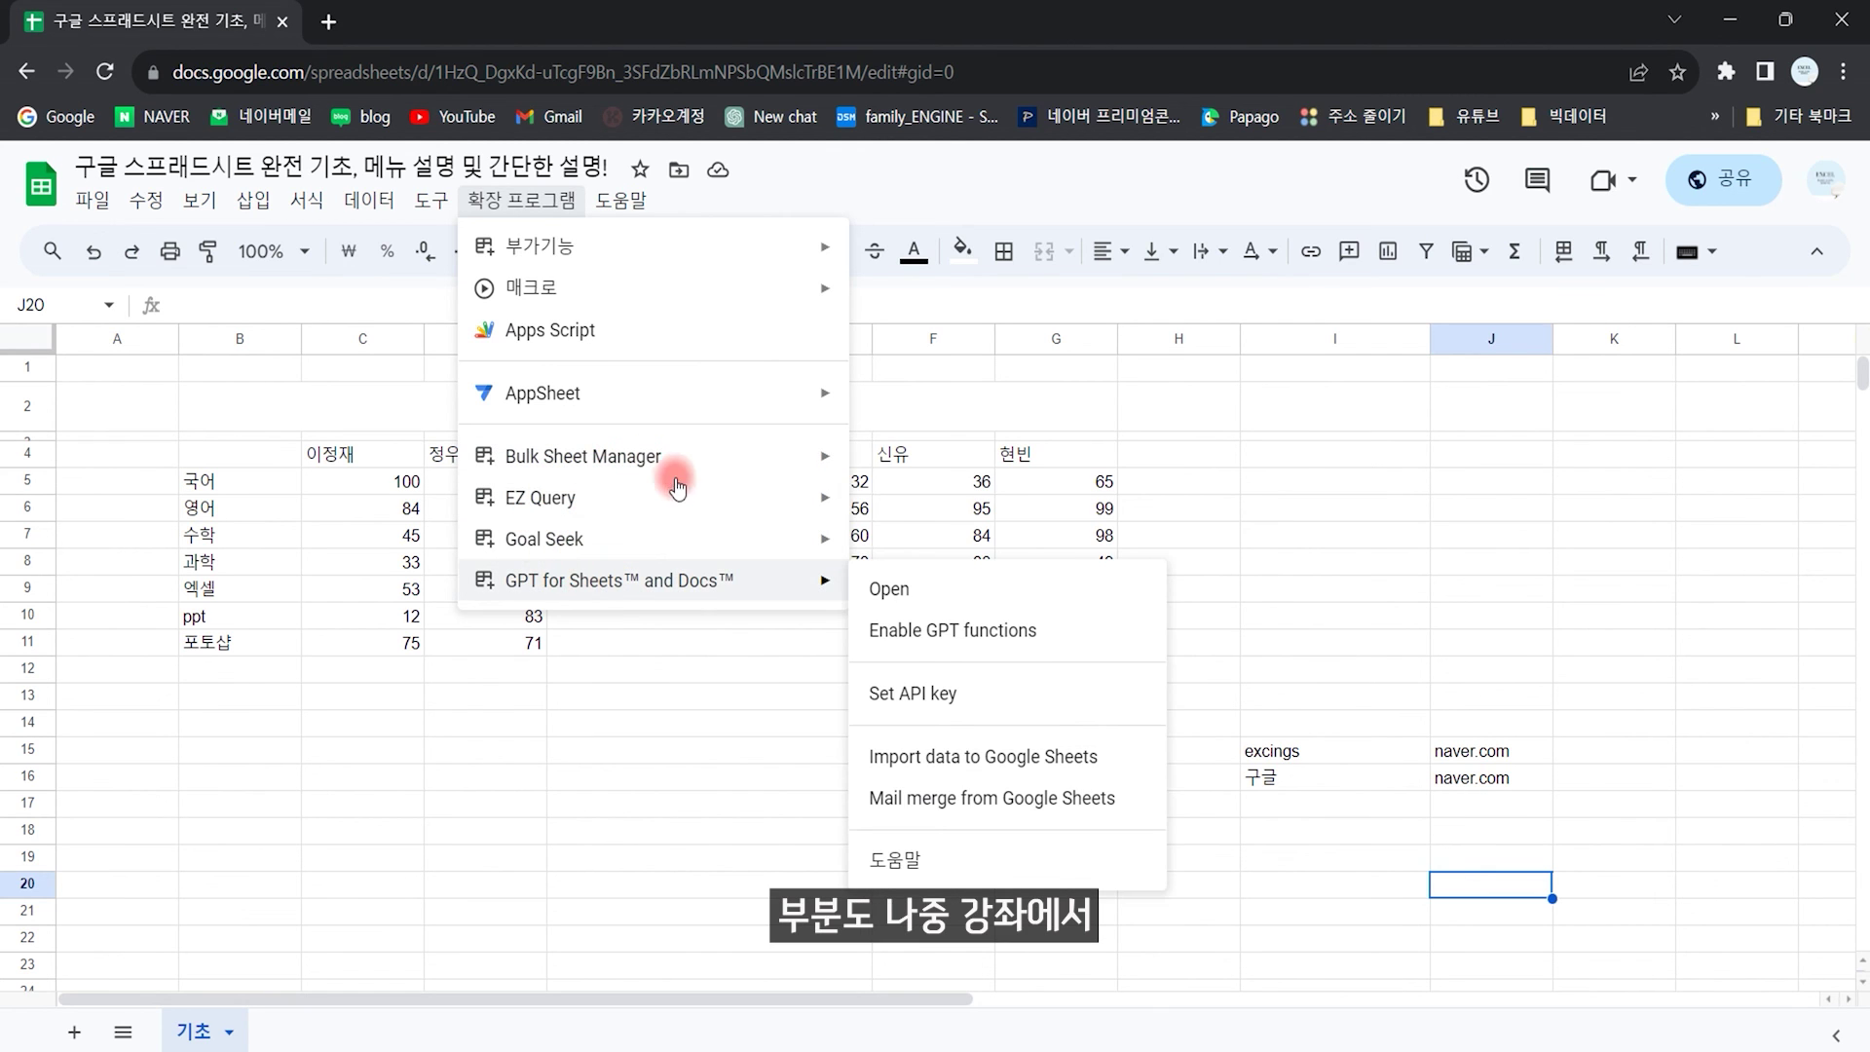
mouse_move(682, 469)
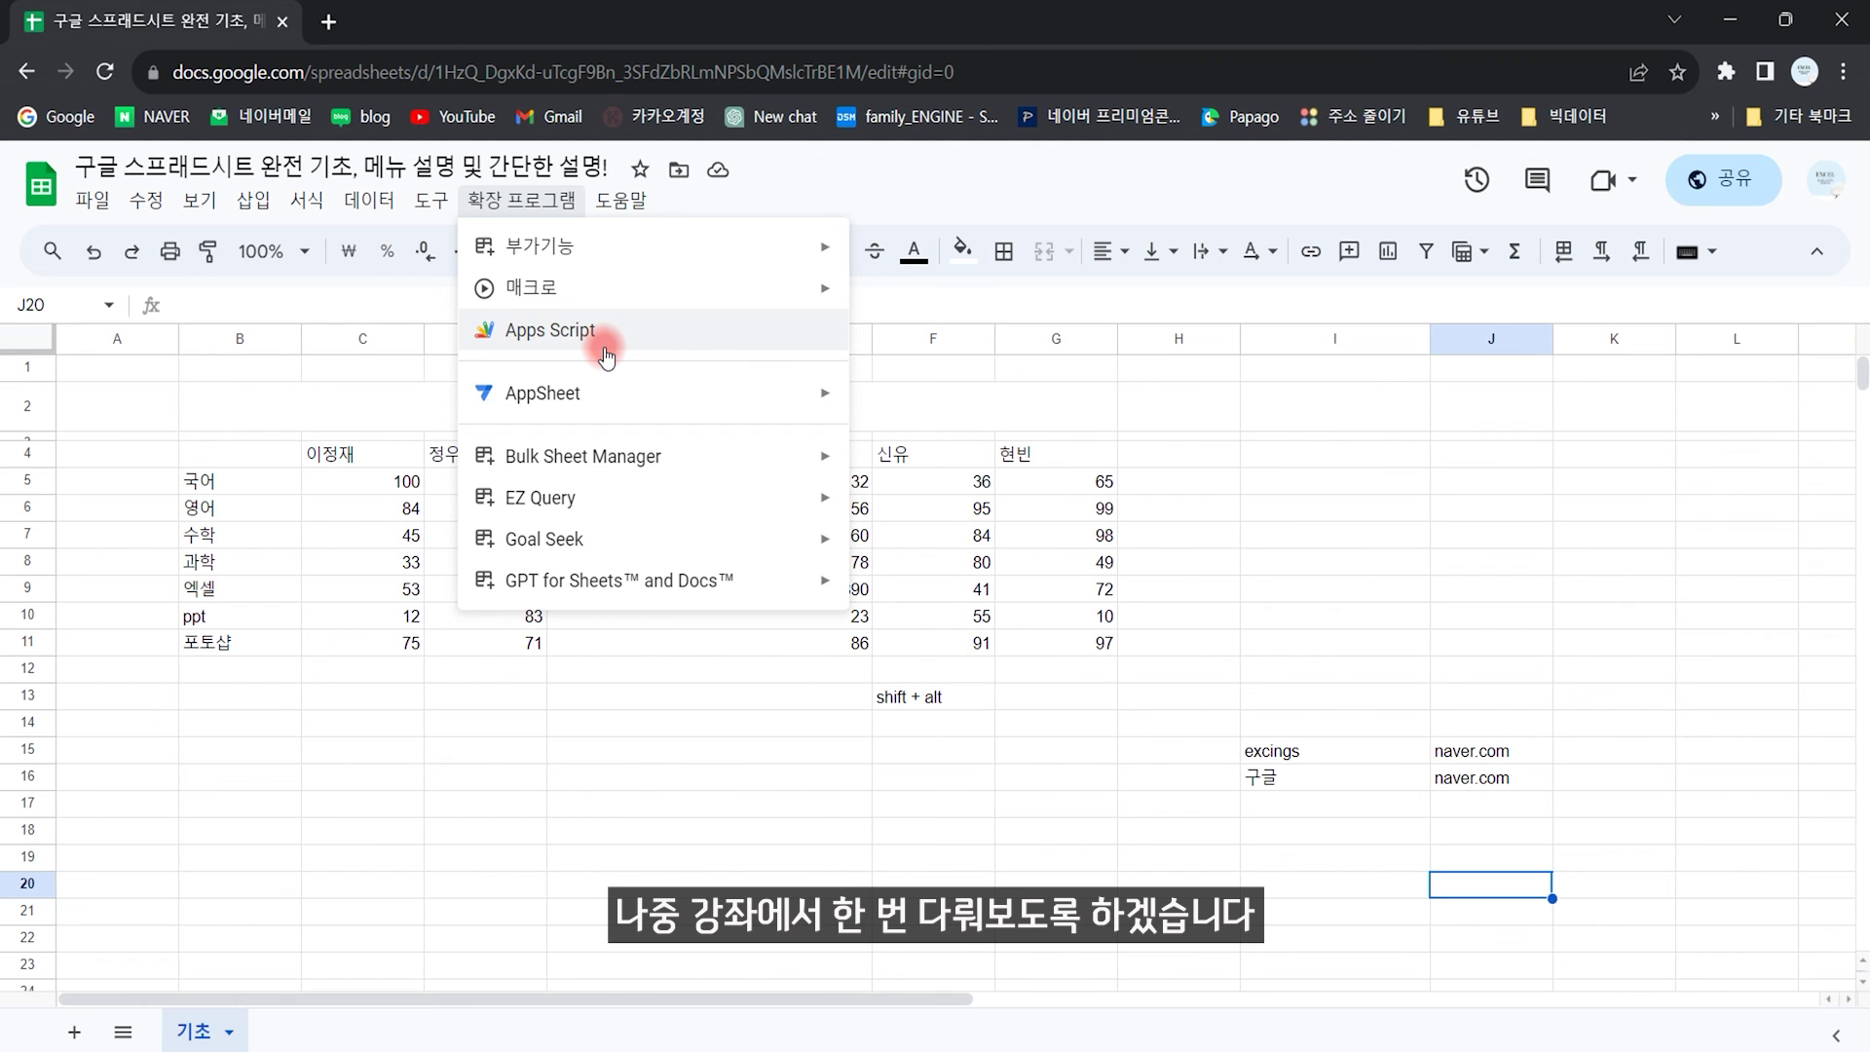
left_click(625, 202)
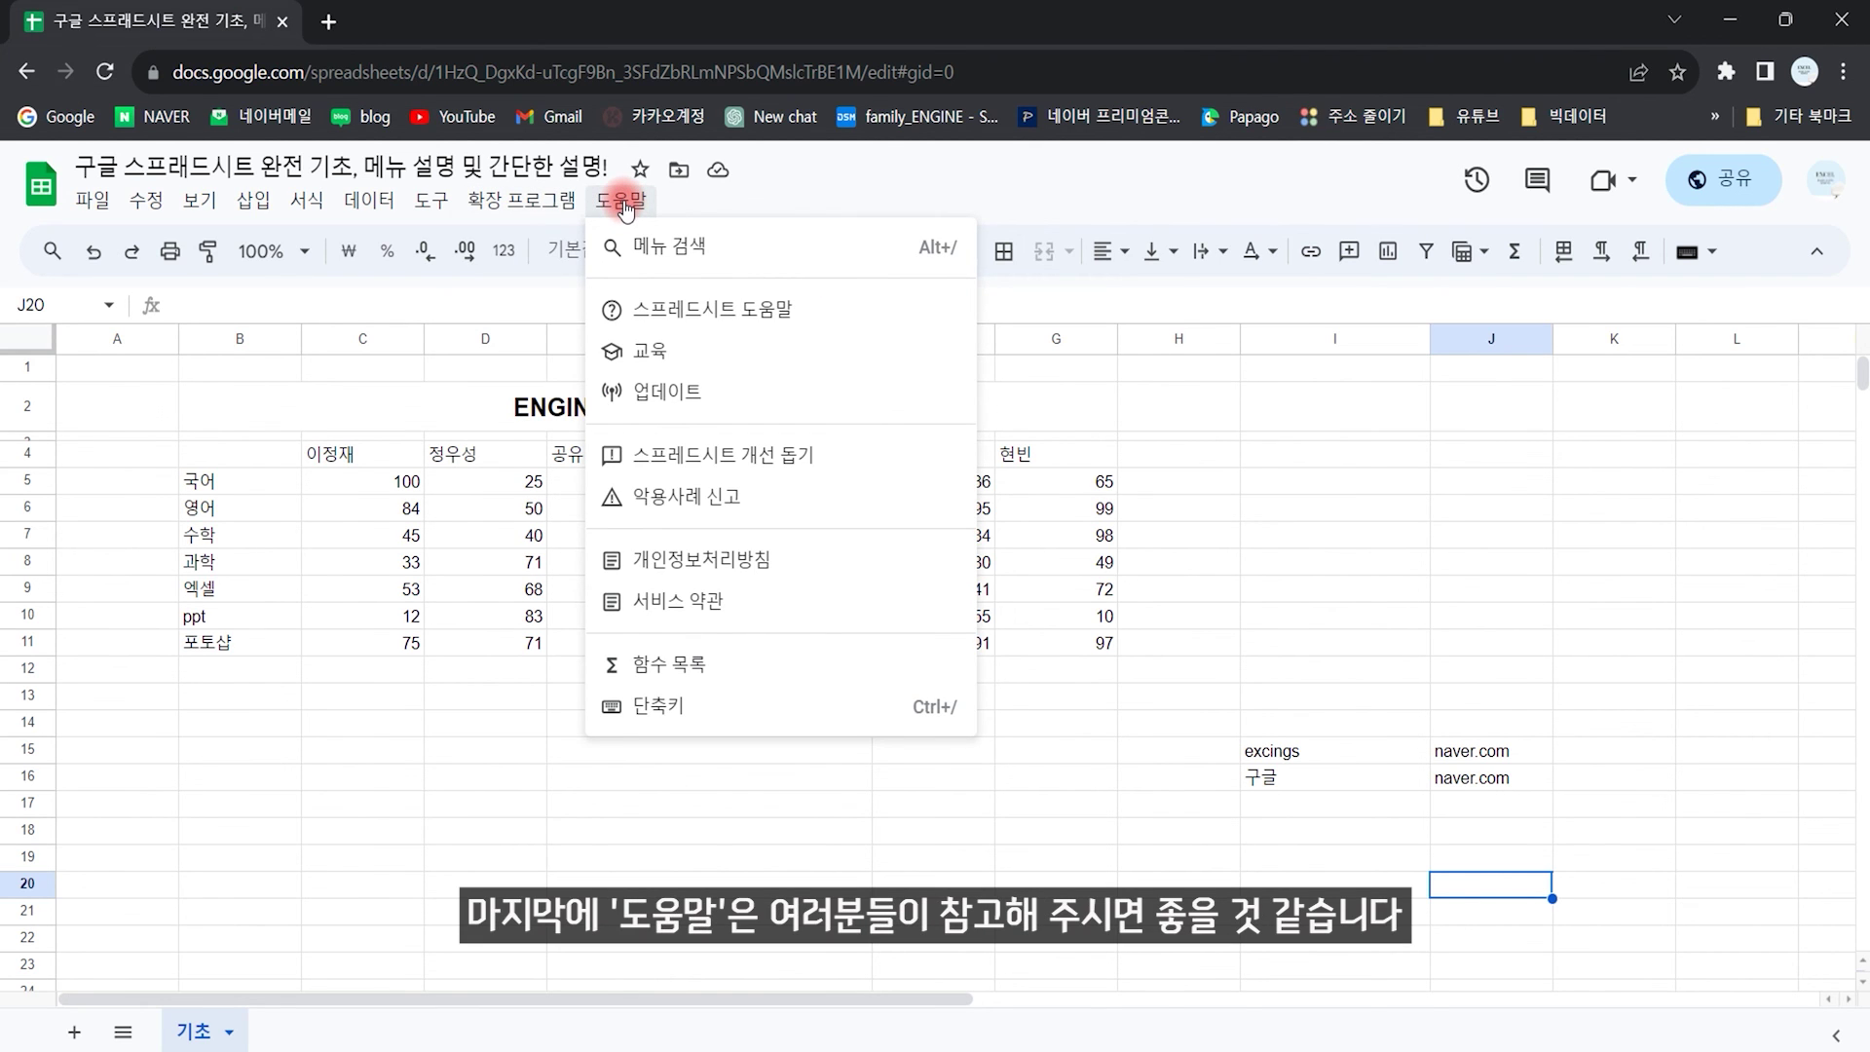
left_click(786, 787)
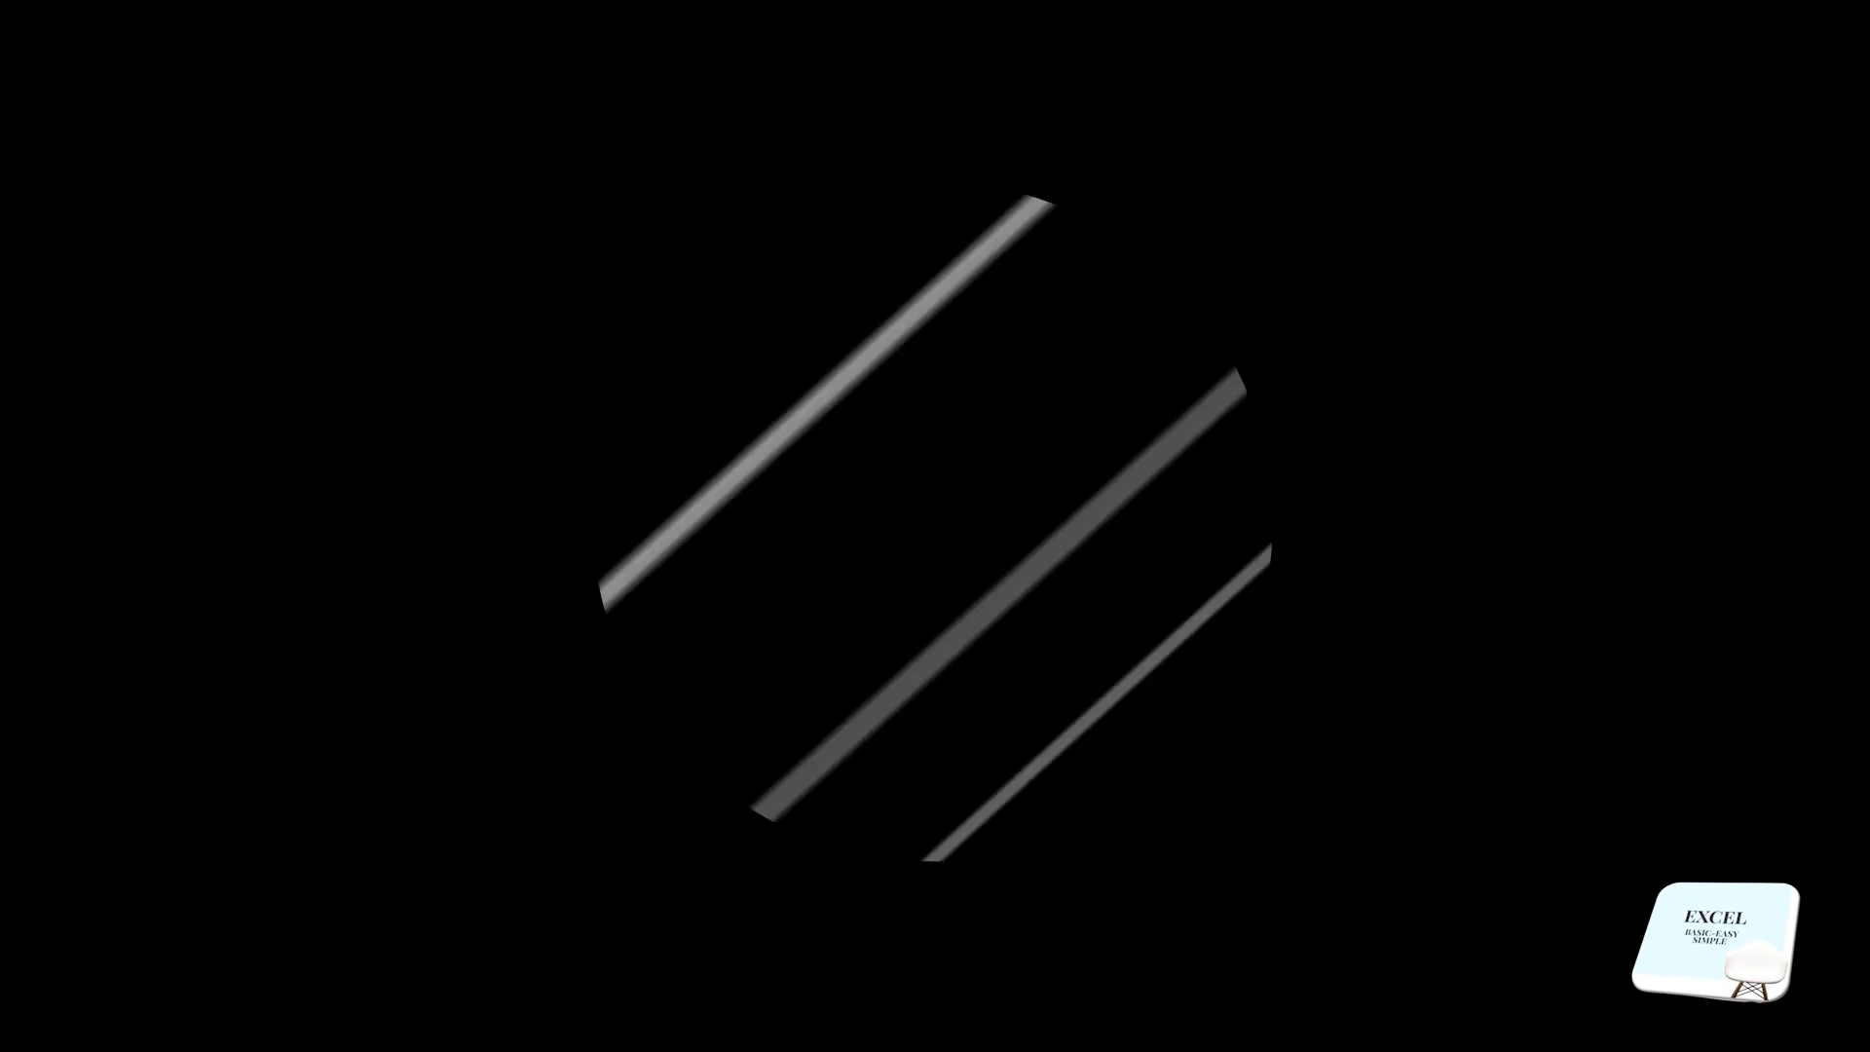